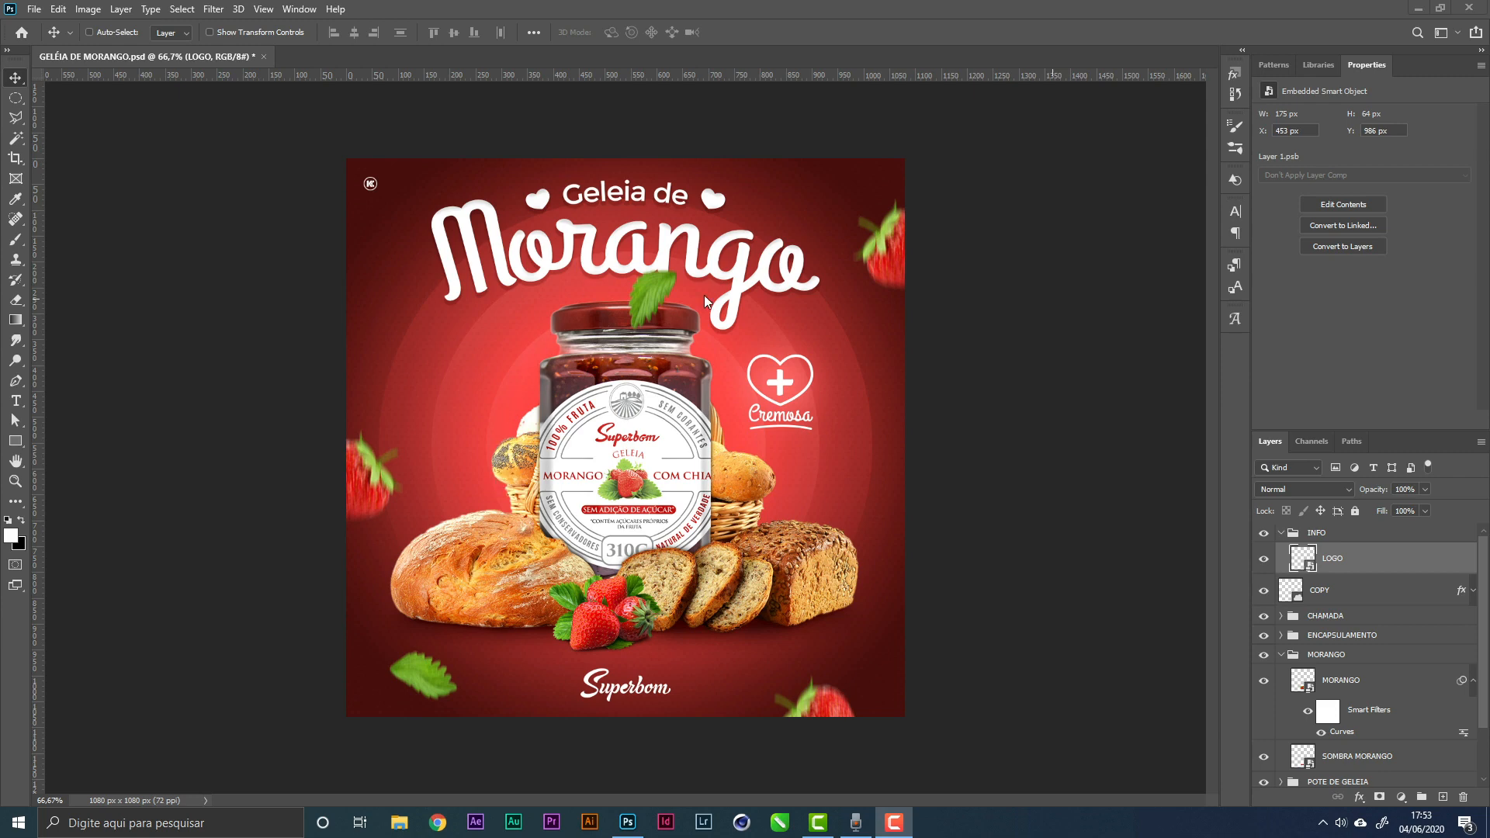
Create a blank 1080 x 1080 px document at 72 ppi and close GELÉIA DE MORANGO.psd without saving it
key(ctrl)
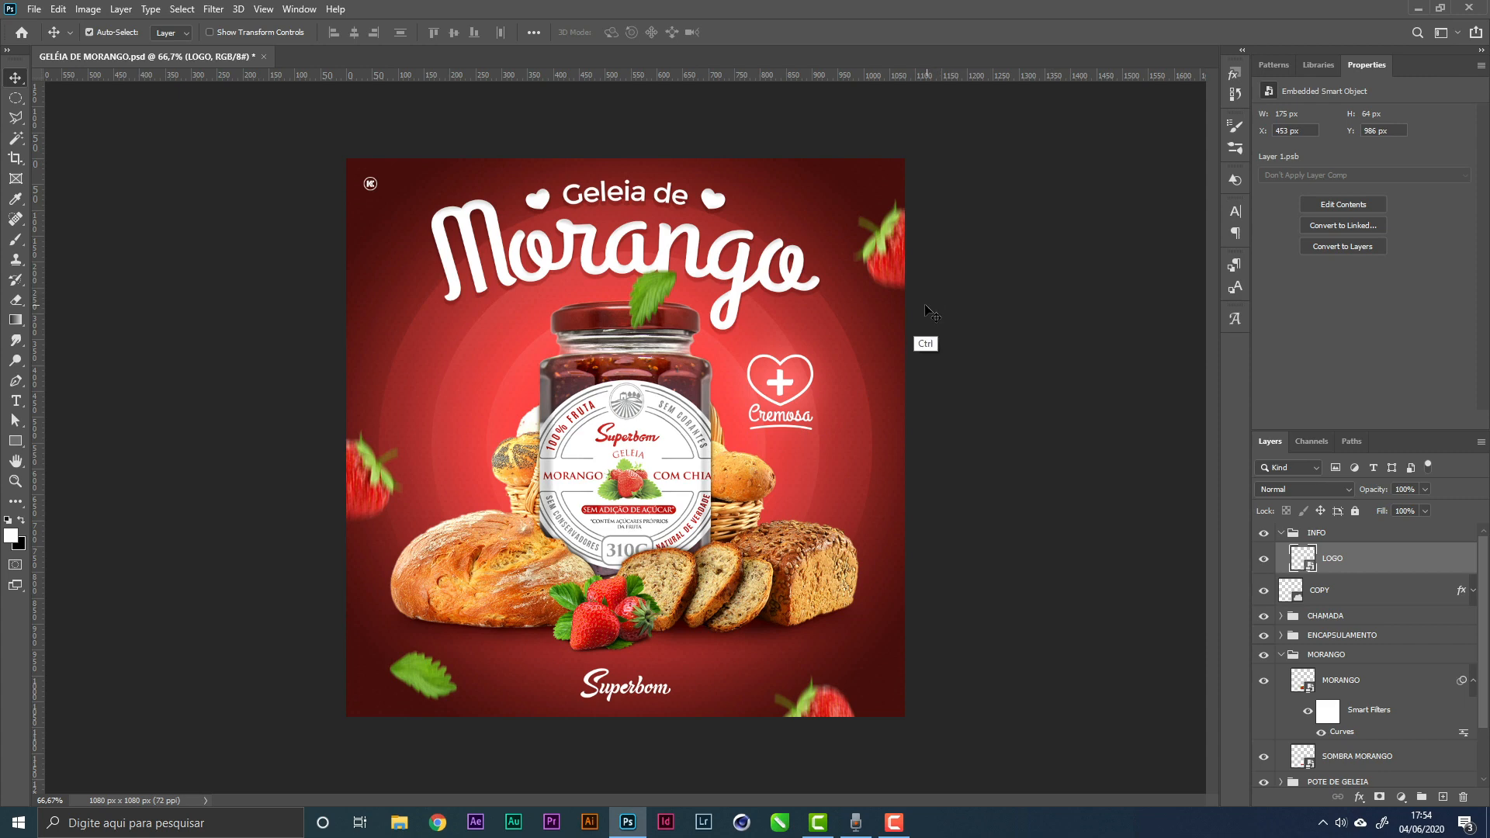
key(ctrl+n)
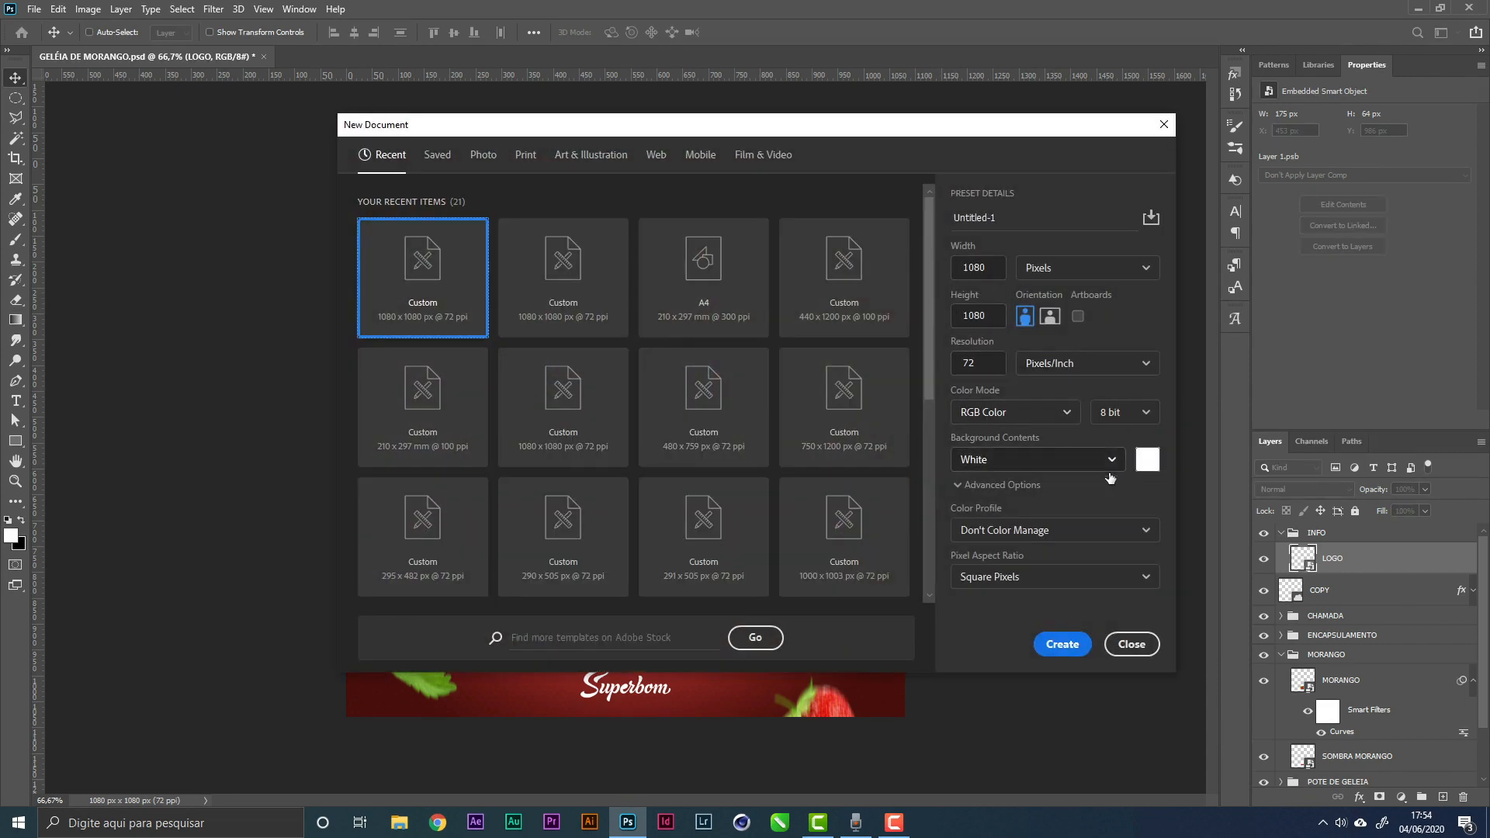
click(1063, 645)
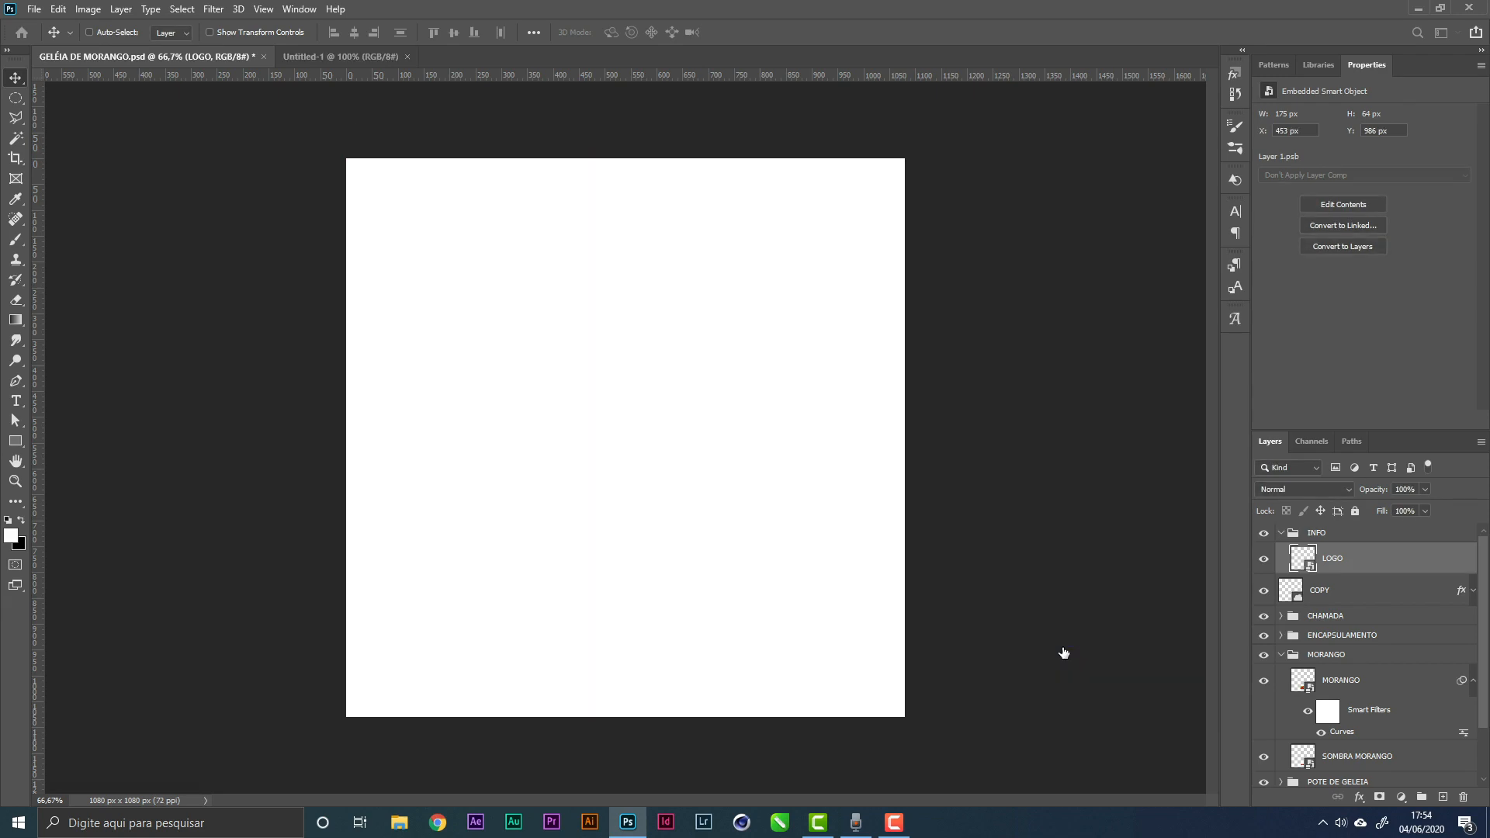
click(264, 57)
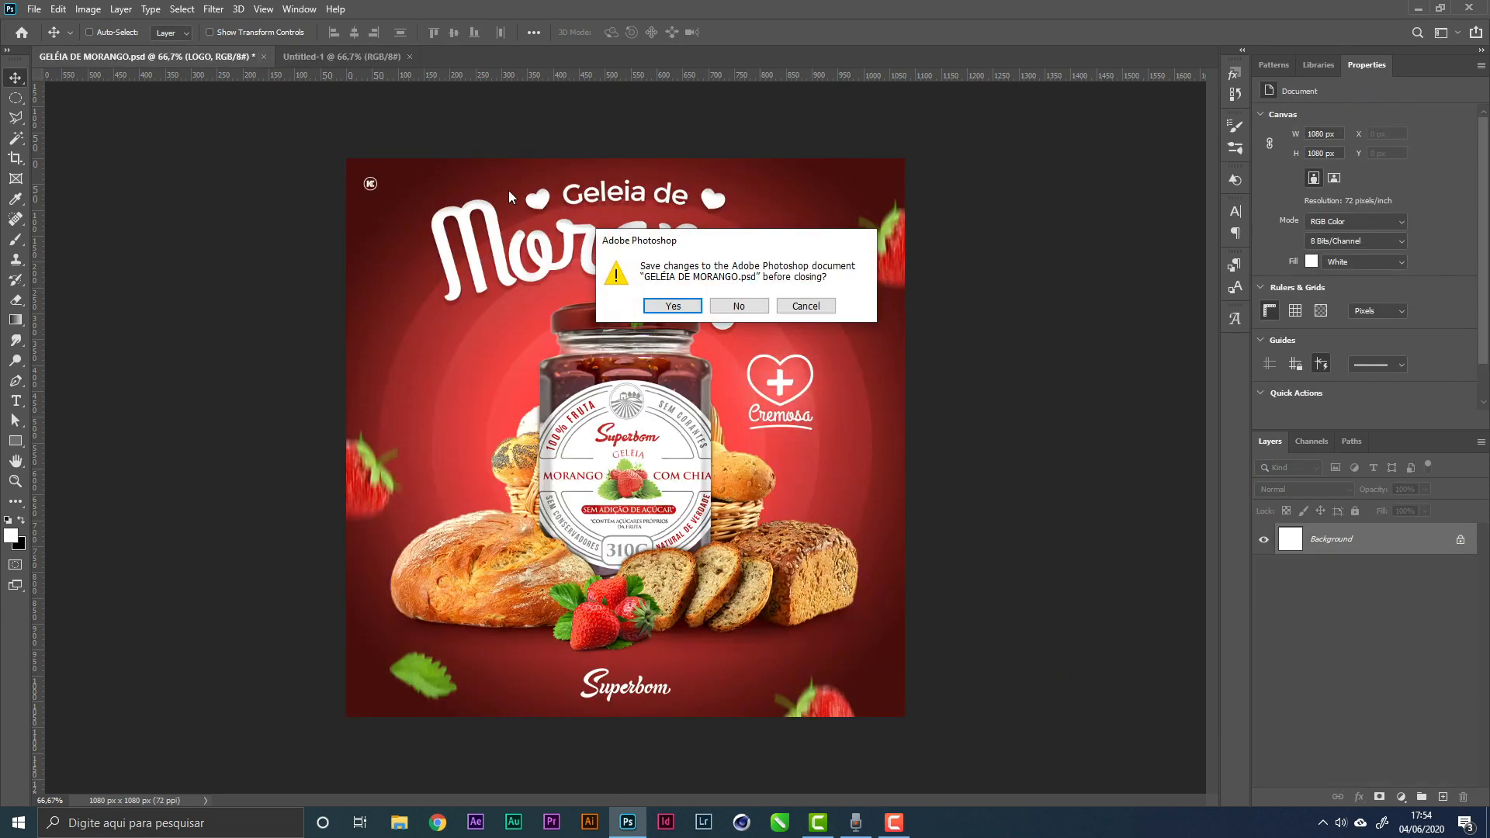
click(729, 307)
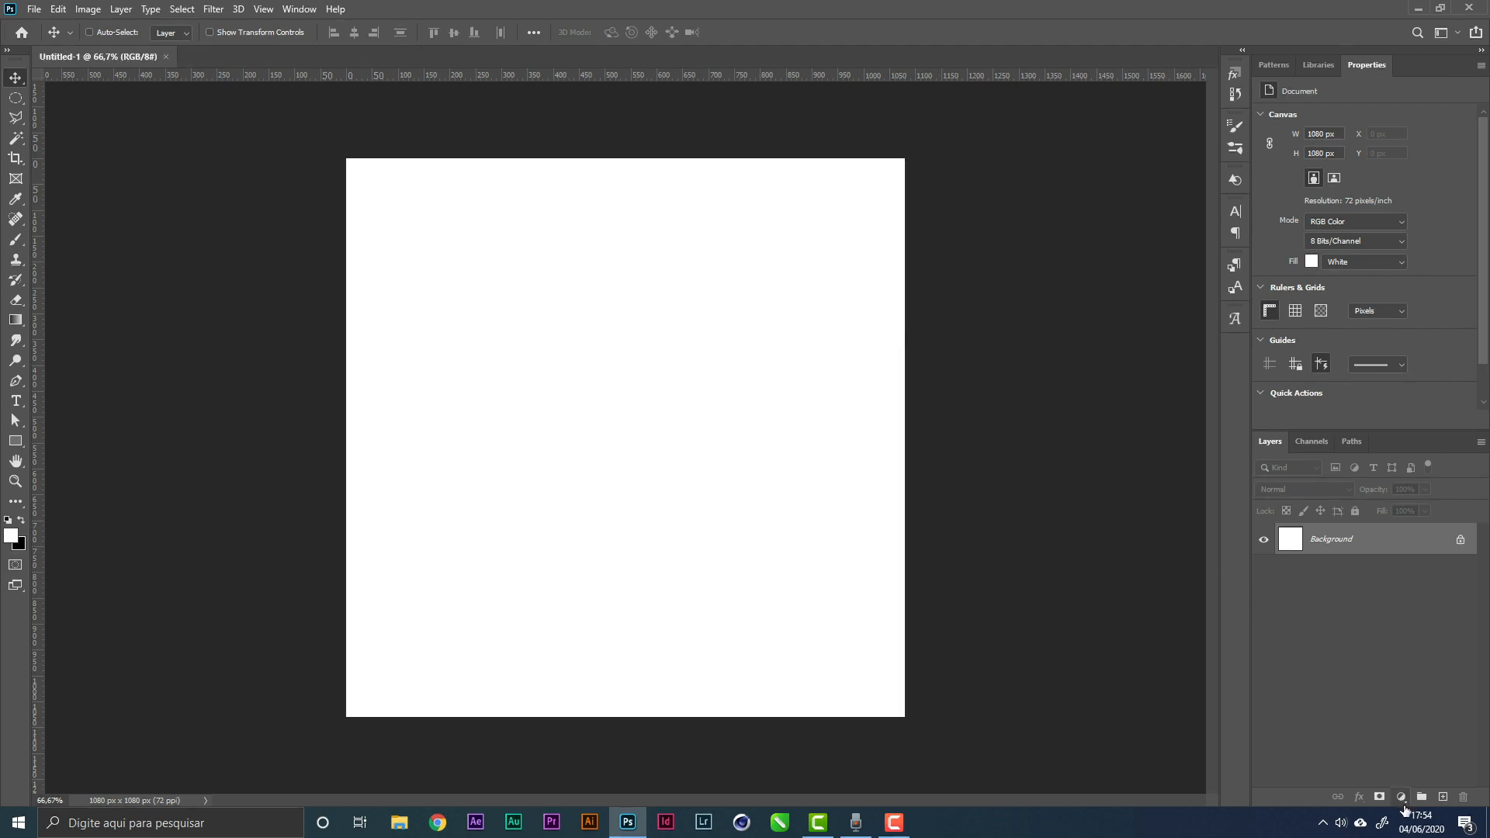
Add a Gradient fill layer above the background using the basic foreground-to-background preset
click(1402, 797)
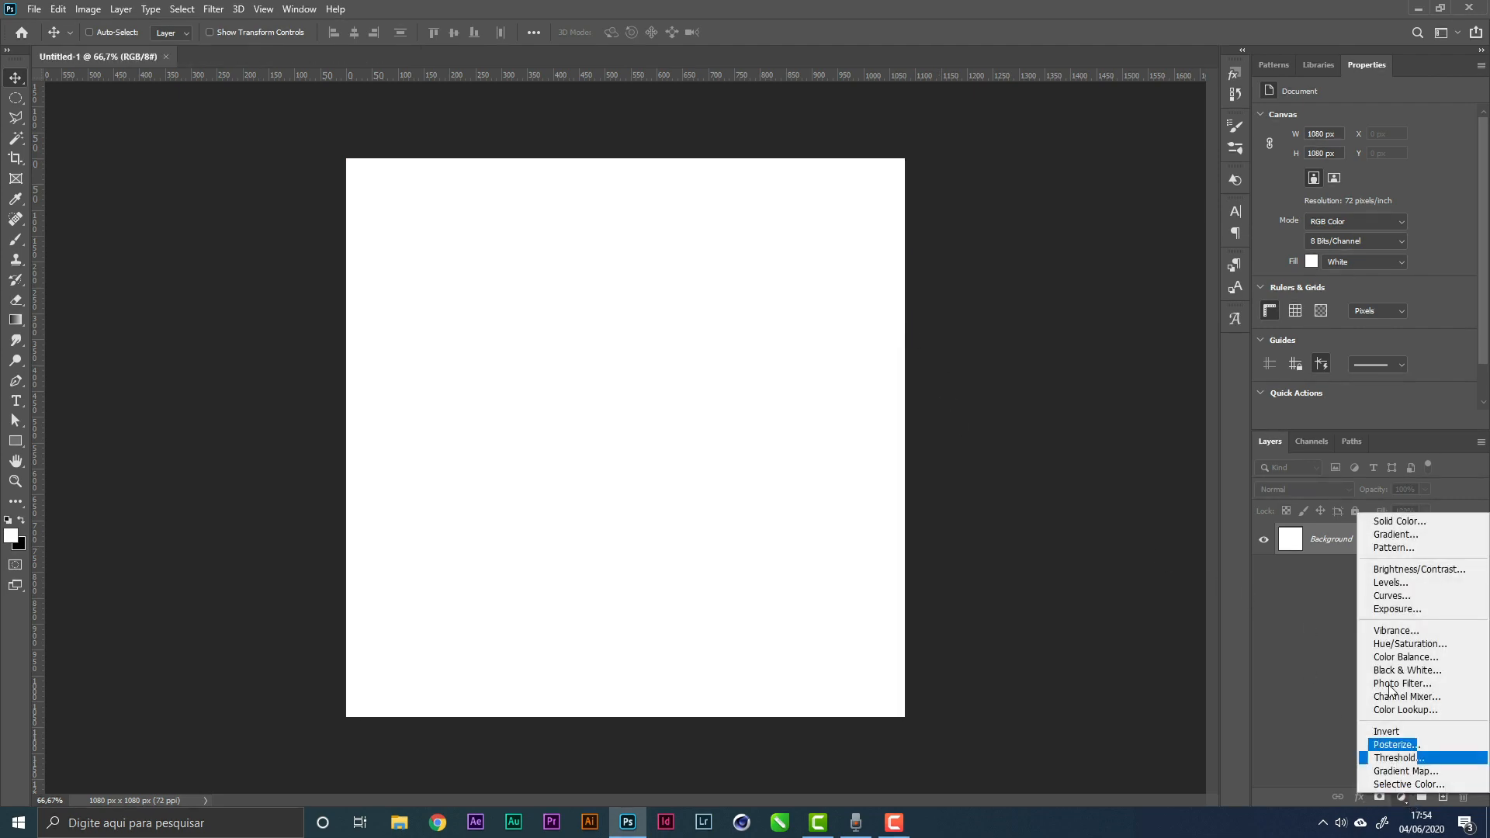
click(1396, 535)
click(1017, 225)
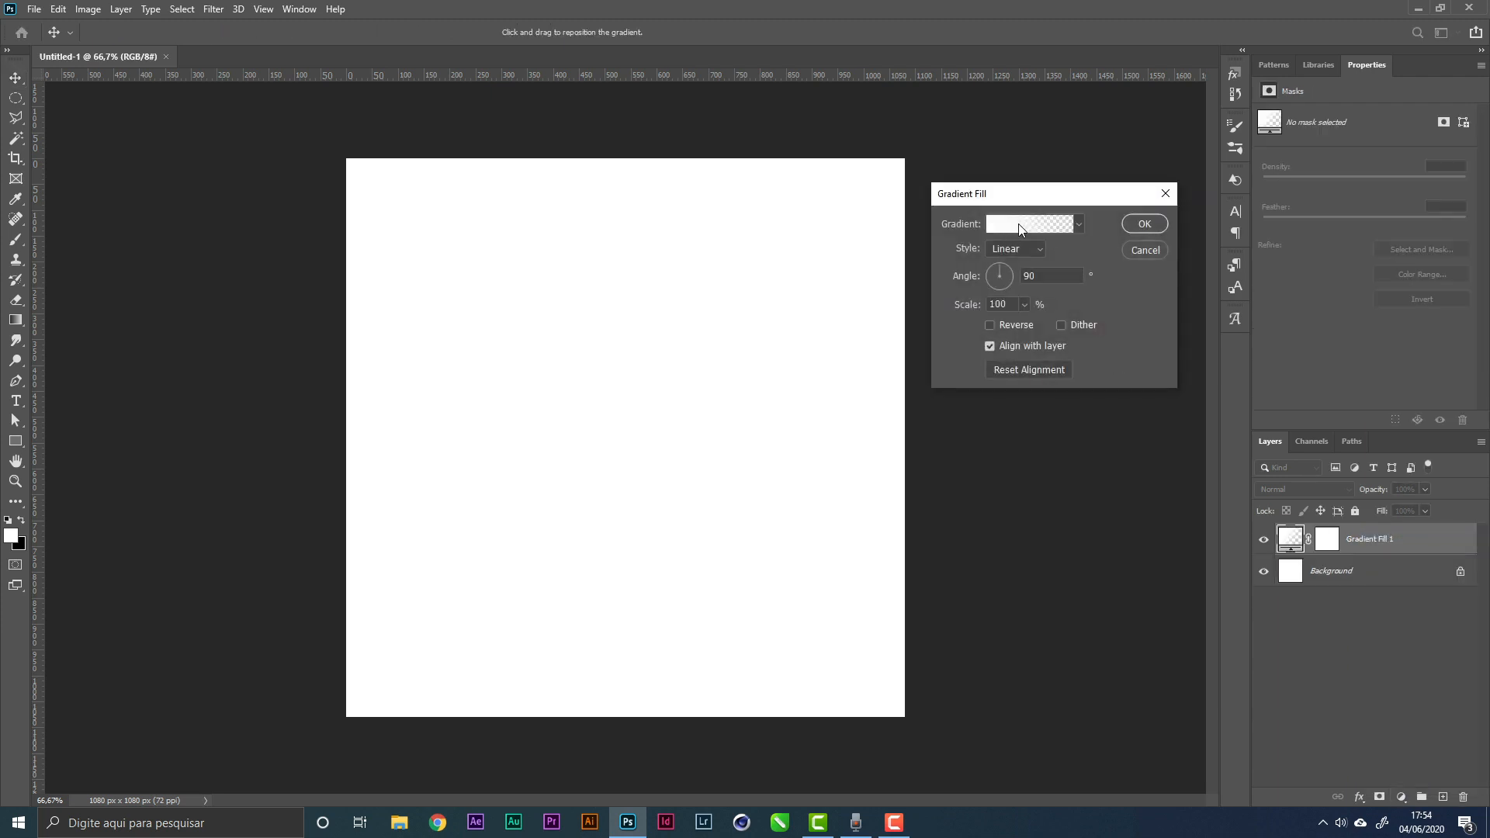
click(1104, 225)
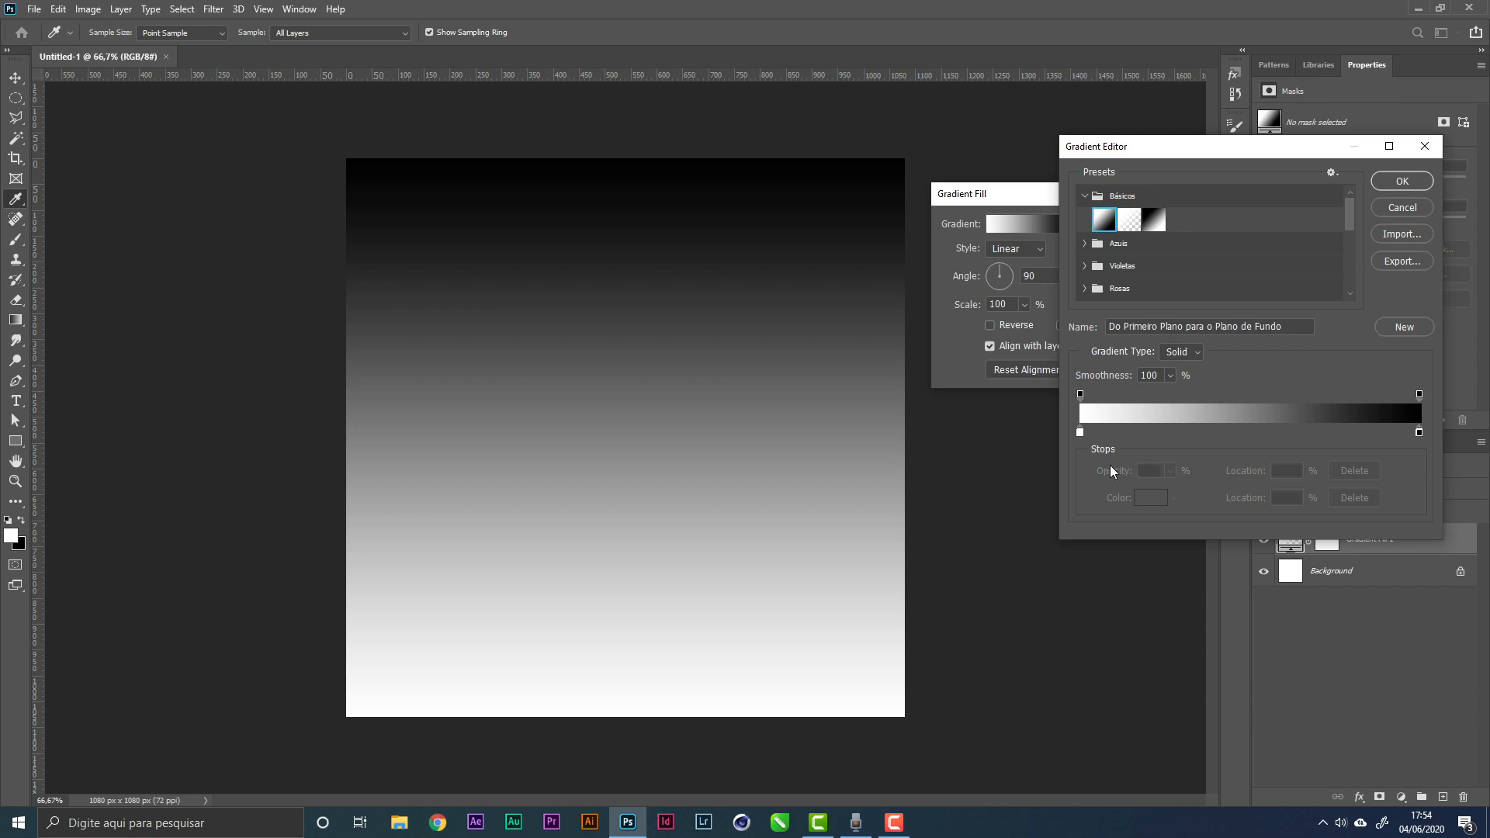
Set the gradient's starting colour stop to ff5856
click(1081, 435)
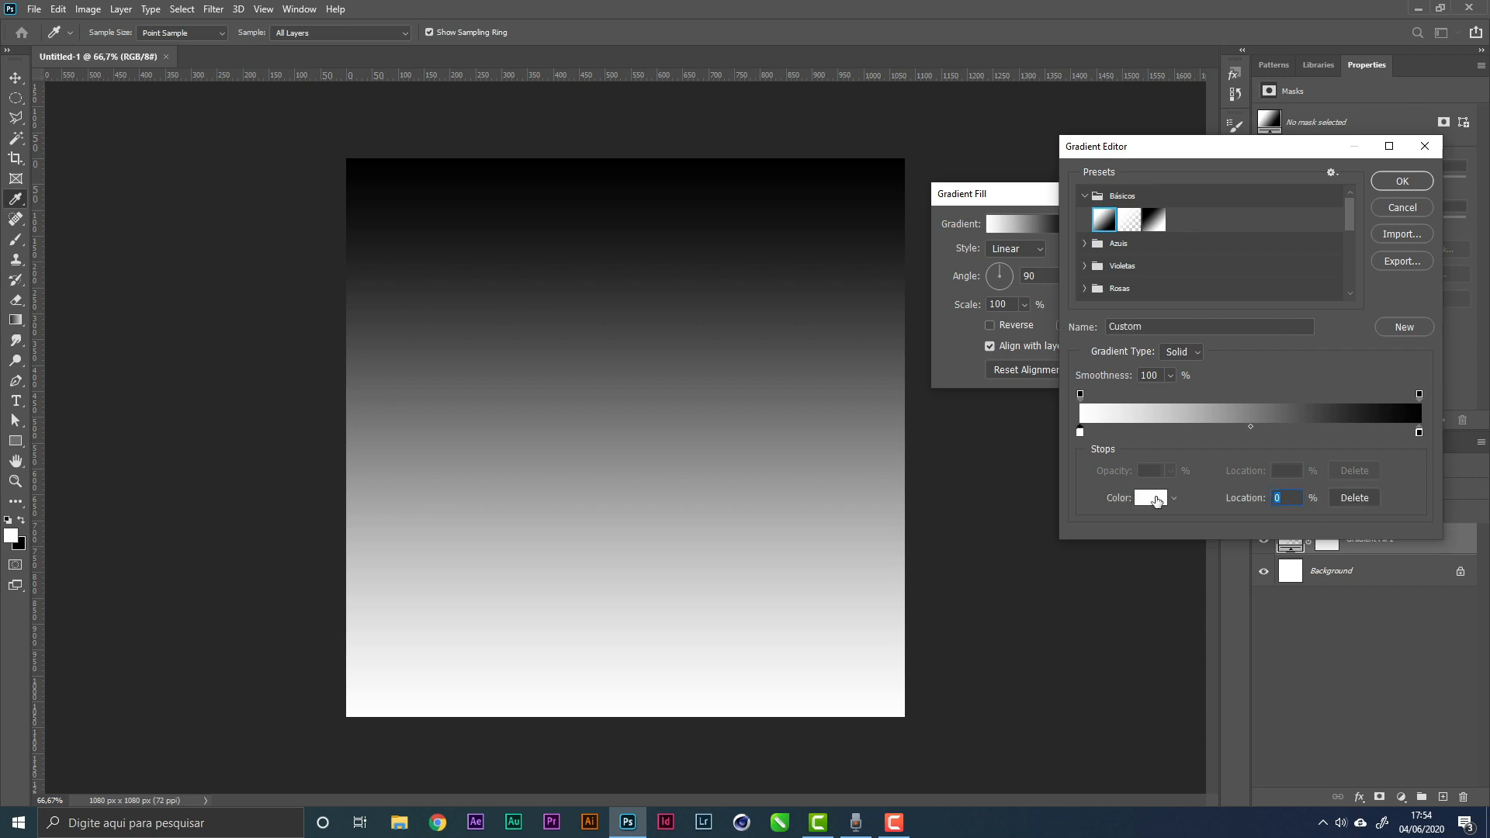
click(1151, 498)
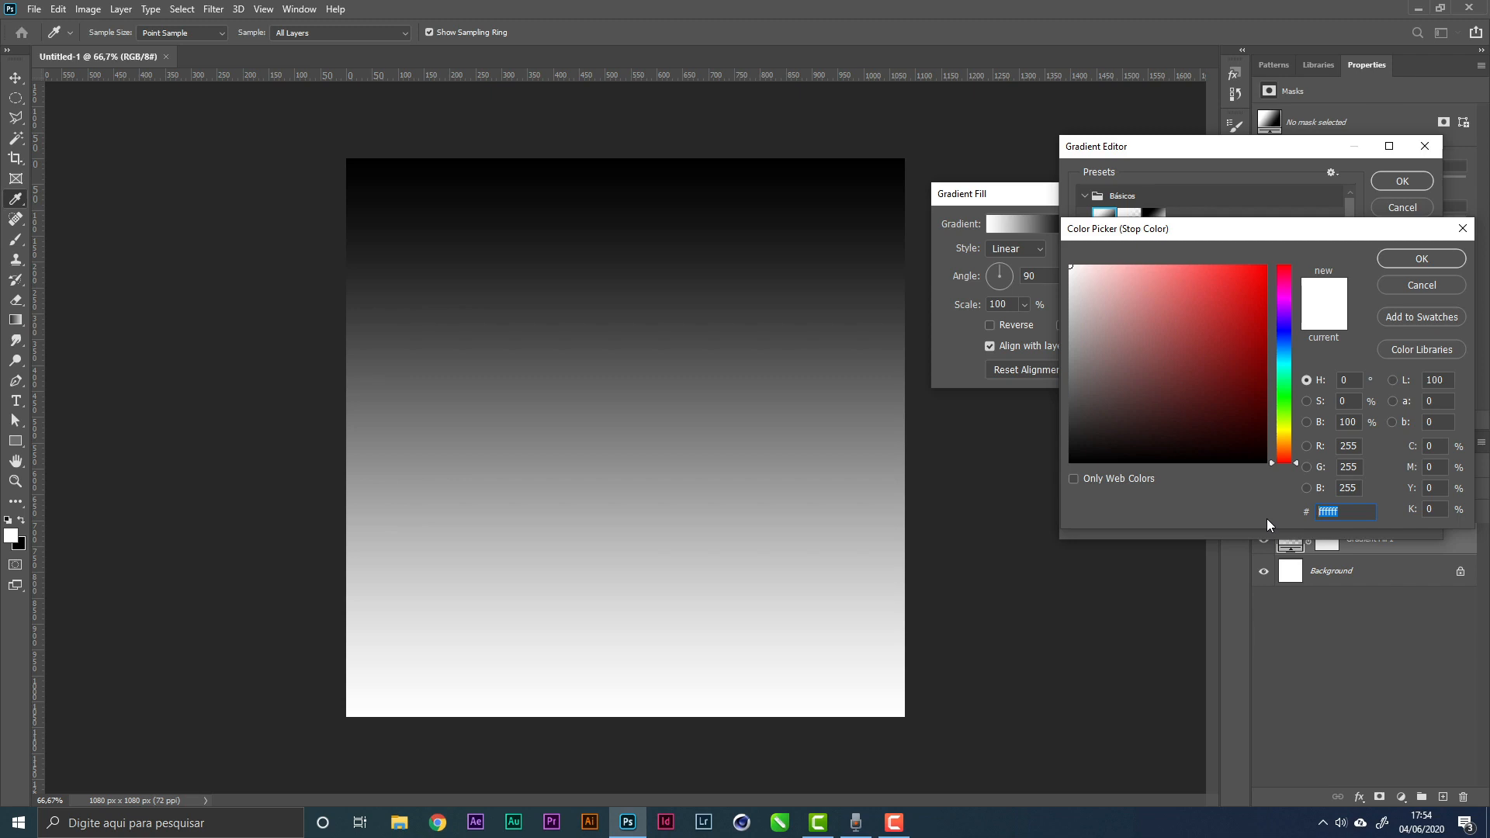
text(ff)
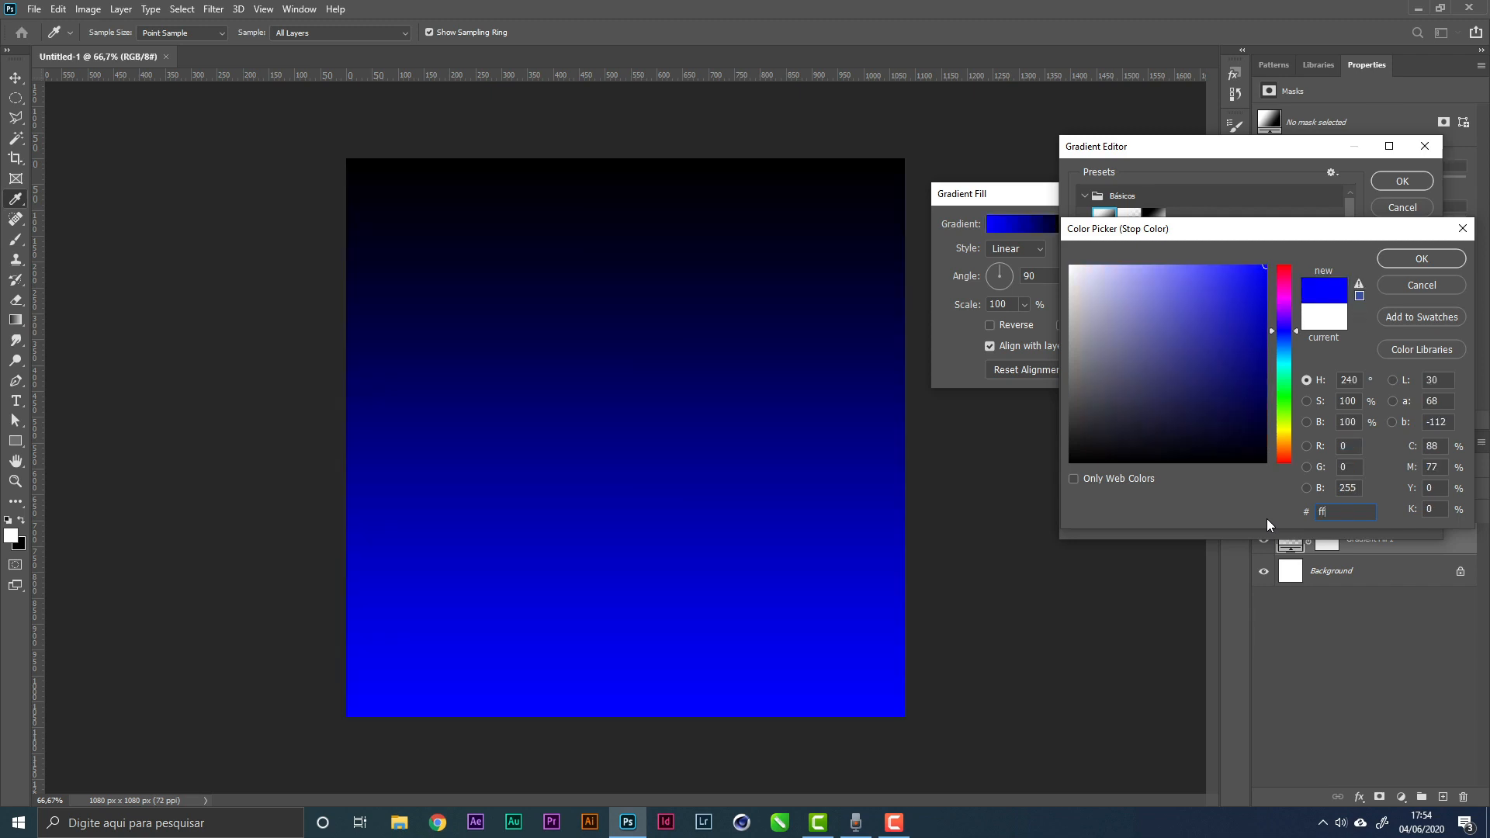
text(5856)
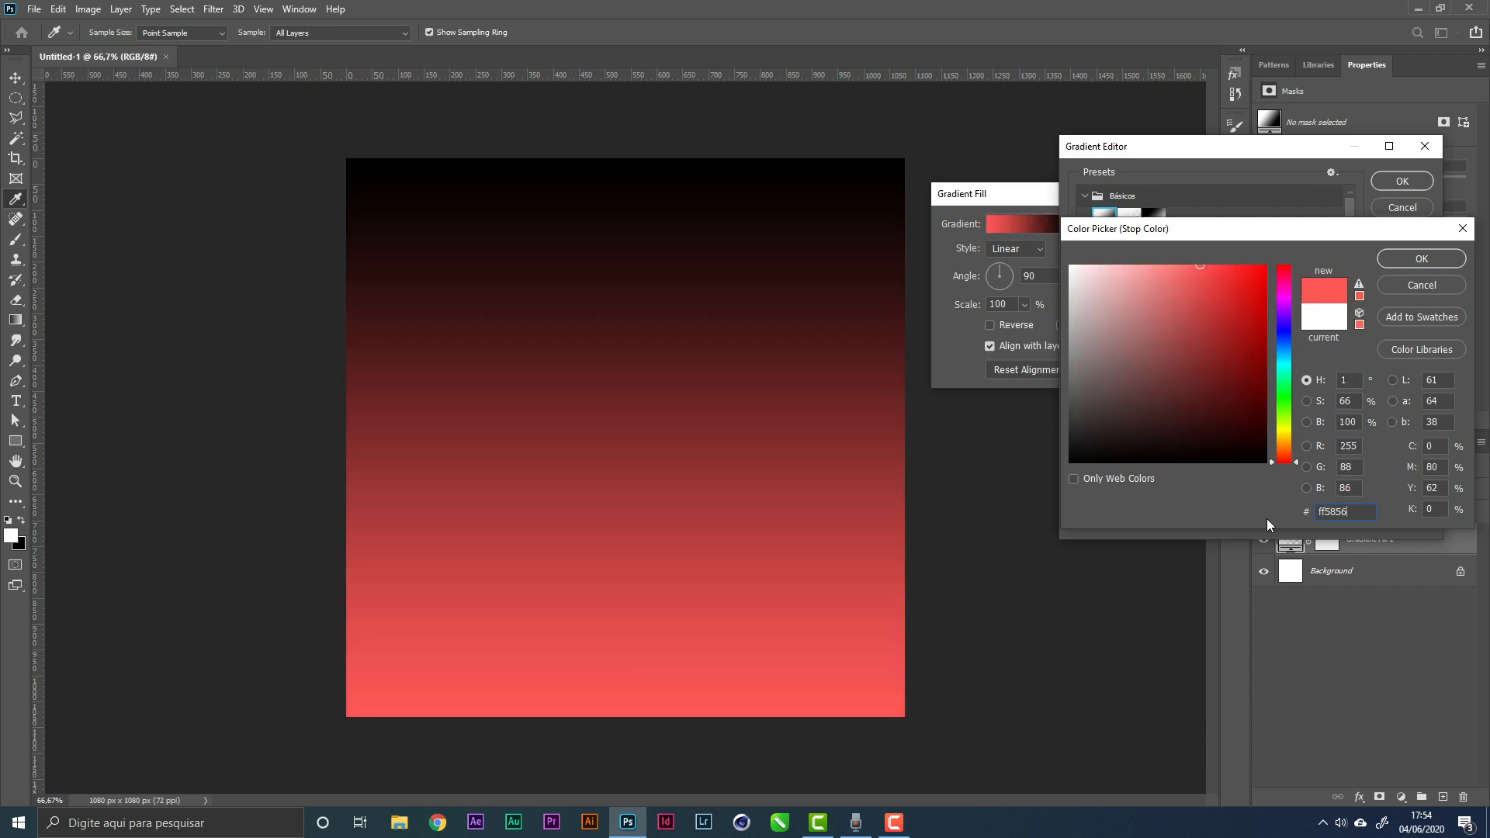
click(1426, 260)
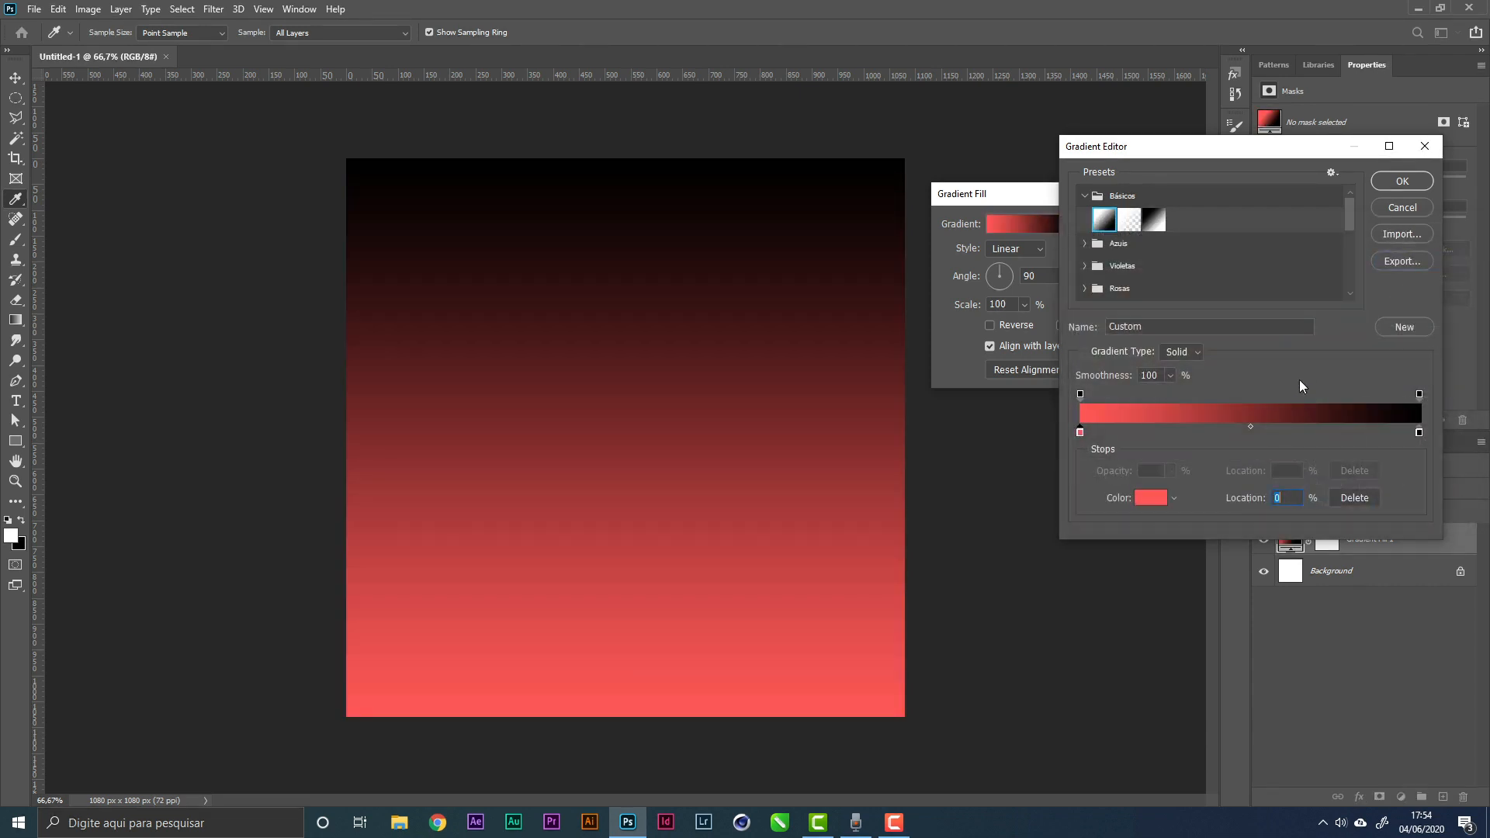
Set the gradient's ending colour stop to 5a1511 and accept the edited gradient
click(1419, 434)
click(1150, 501)
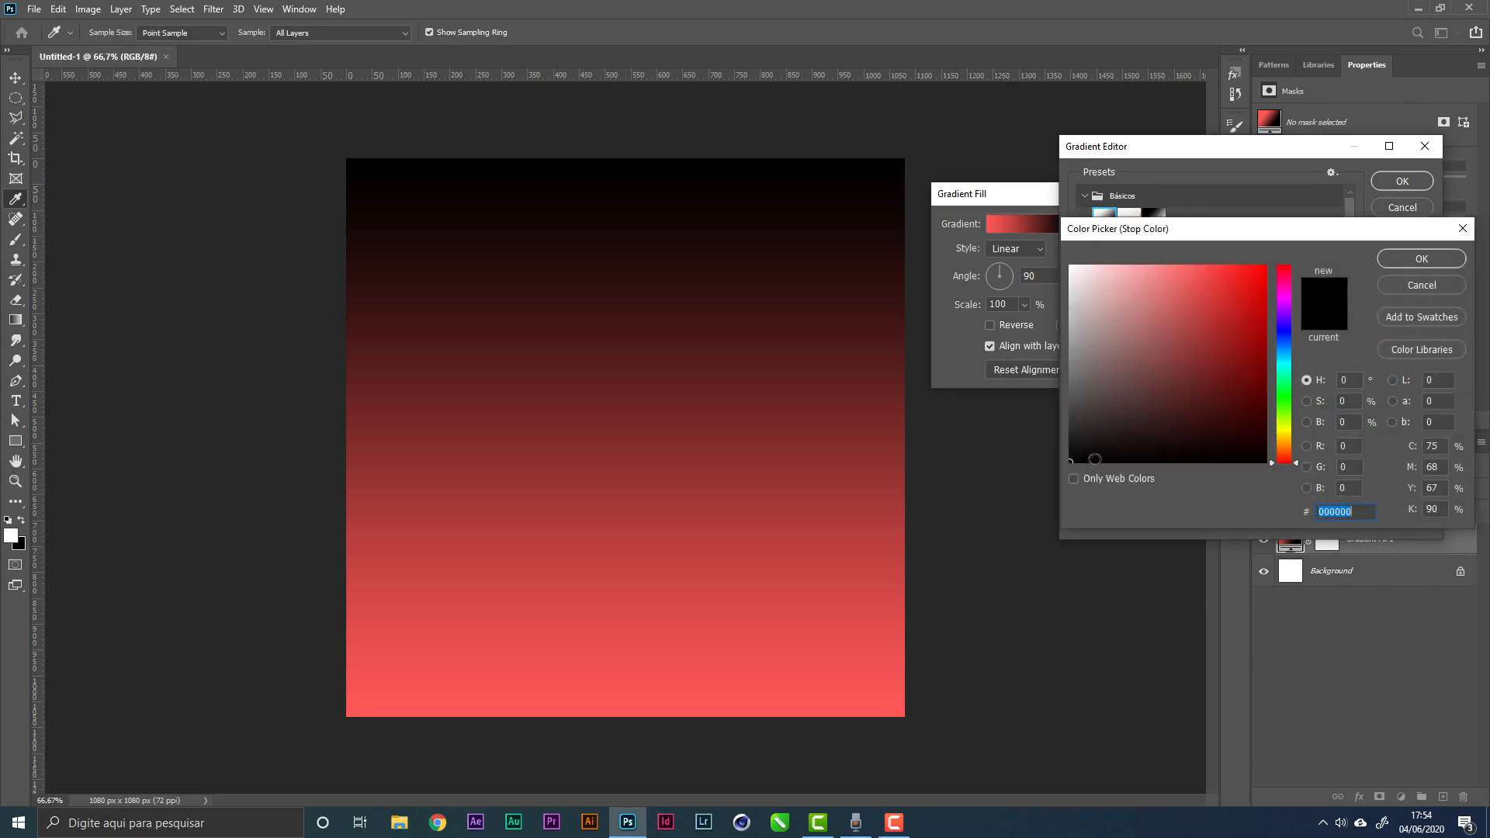
text(5a1511)
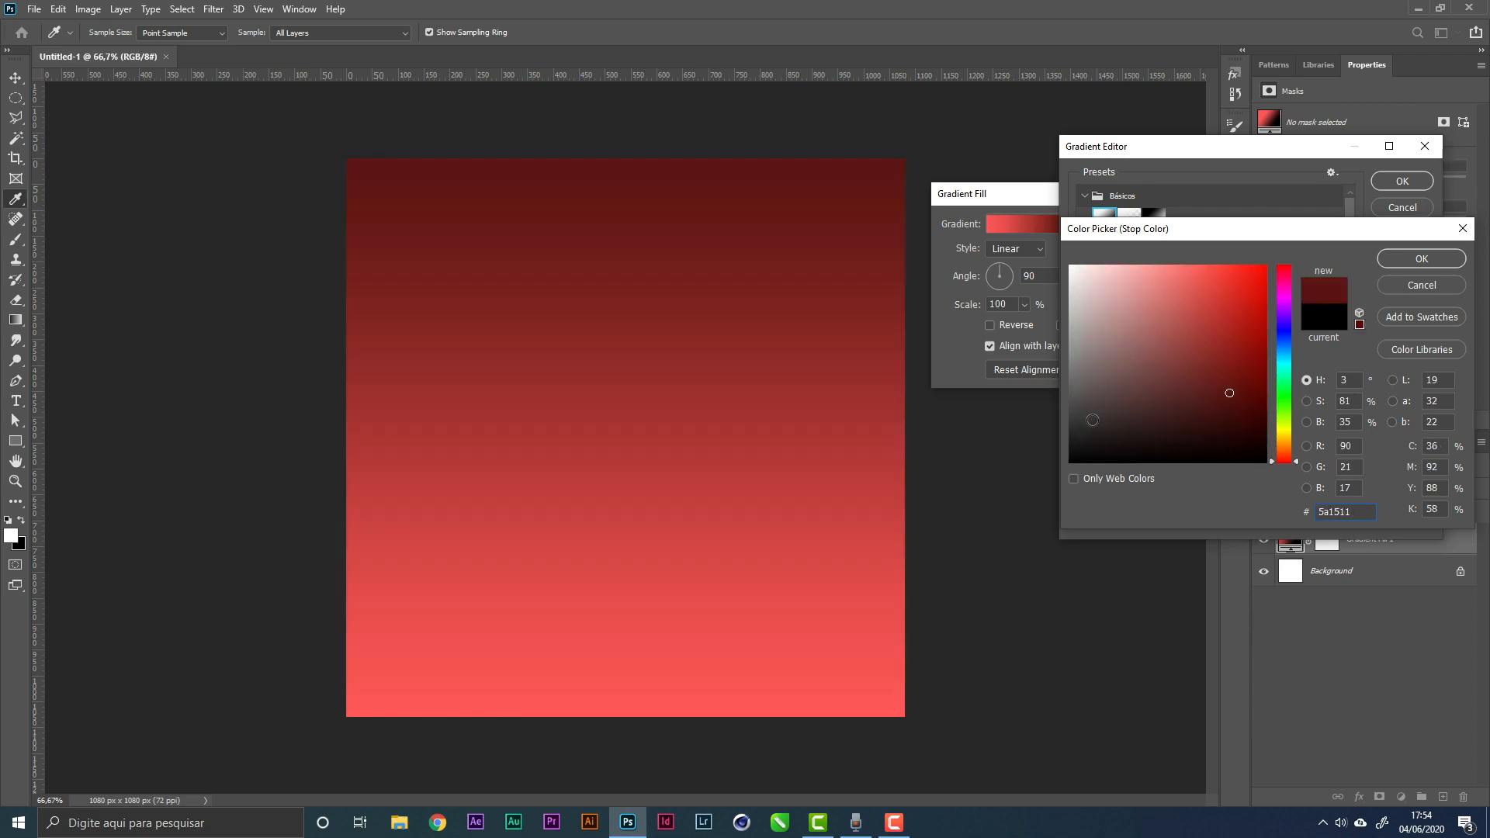
click(1416, 263)
click(1402, 183)
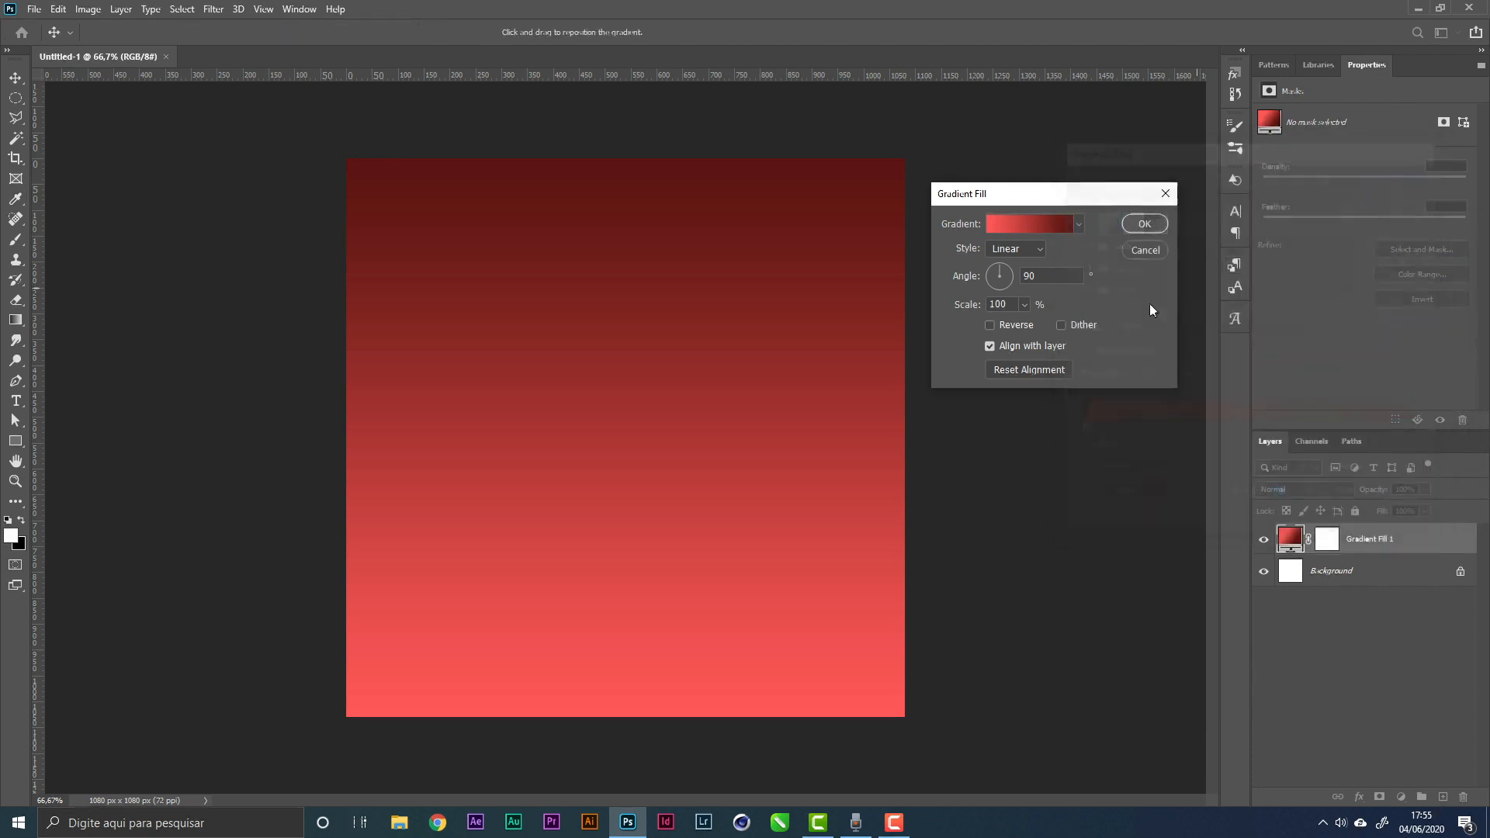
Make the gradient fill Radial at 120% scale with Dither enabled, and apply it
click(1014, 249)
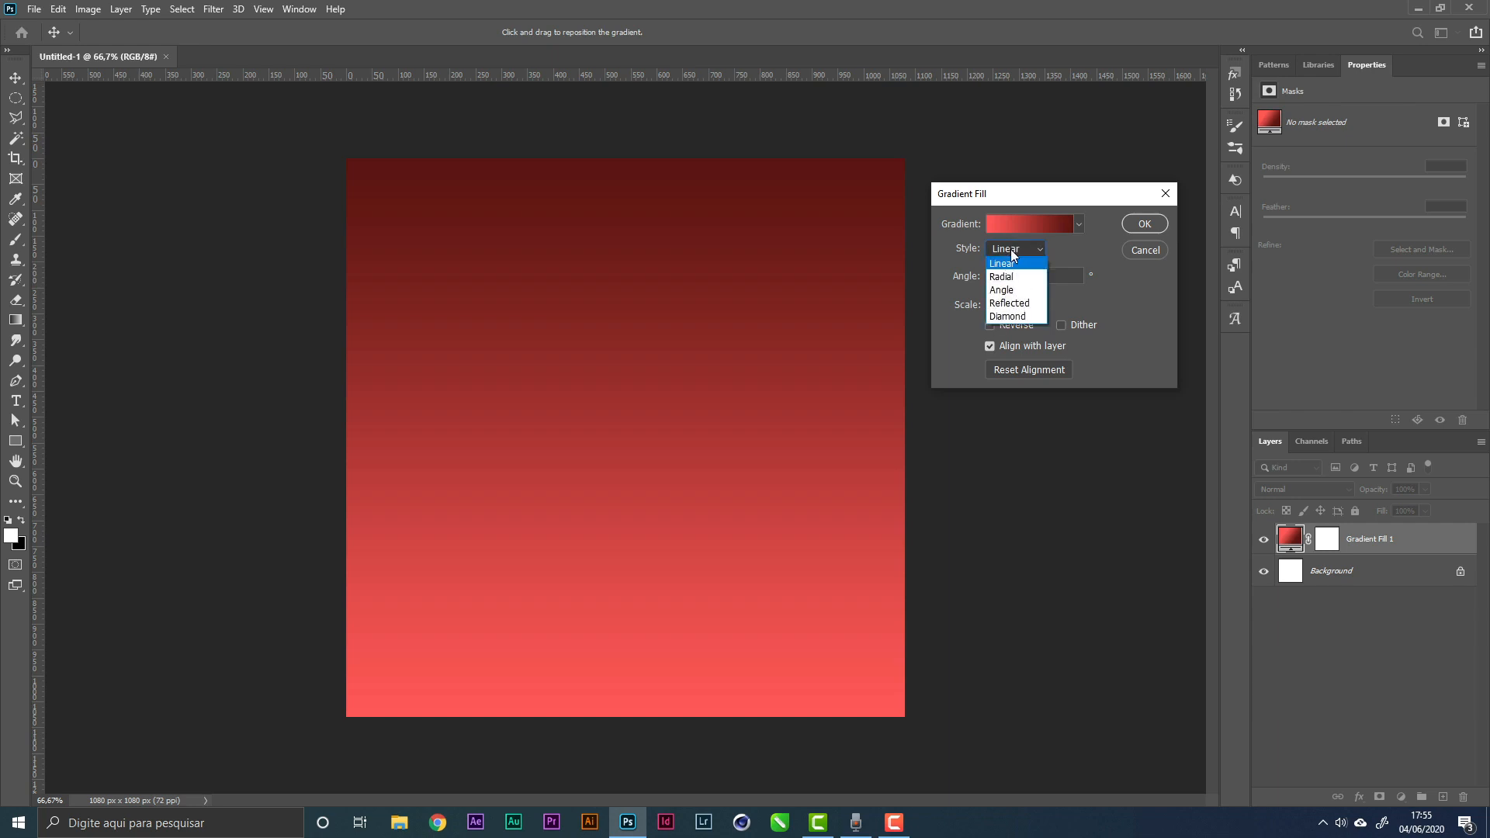
click(1019, 280)
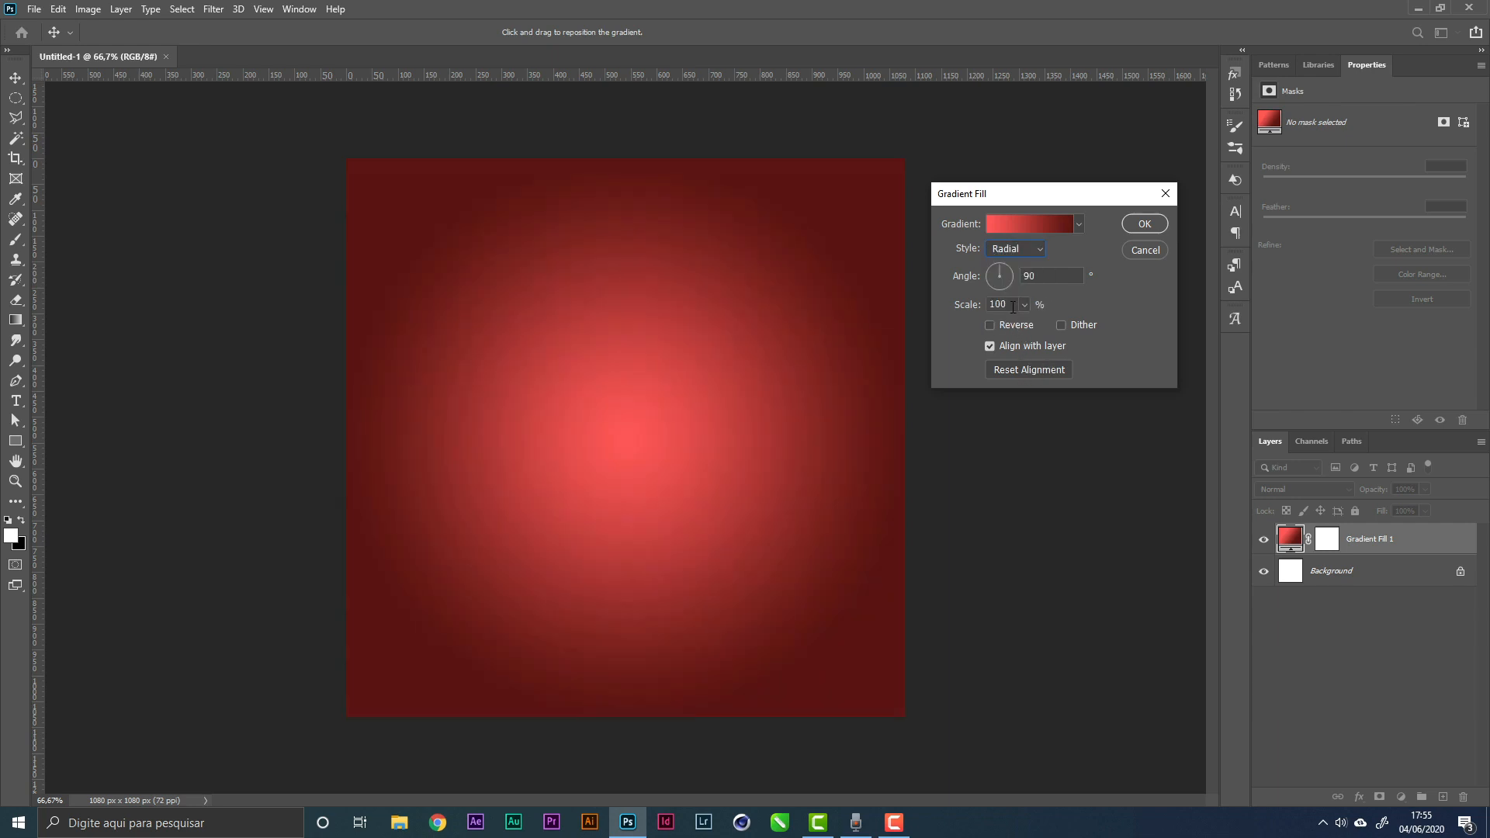
key(Tab)
key(Tab)
text(120)
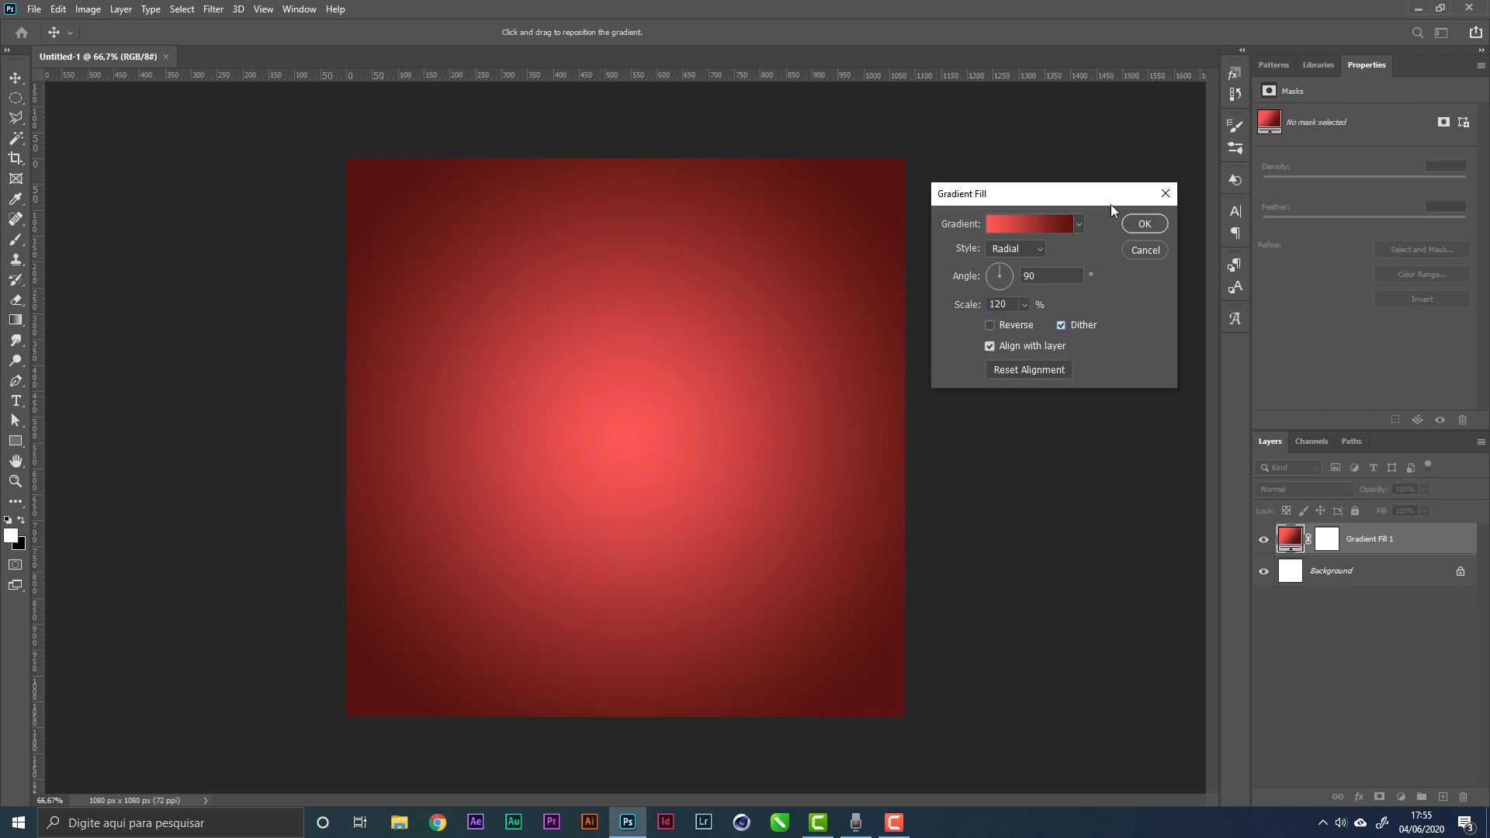
click(1144, 225)
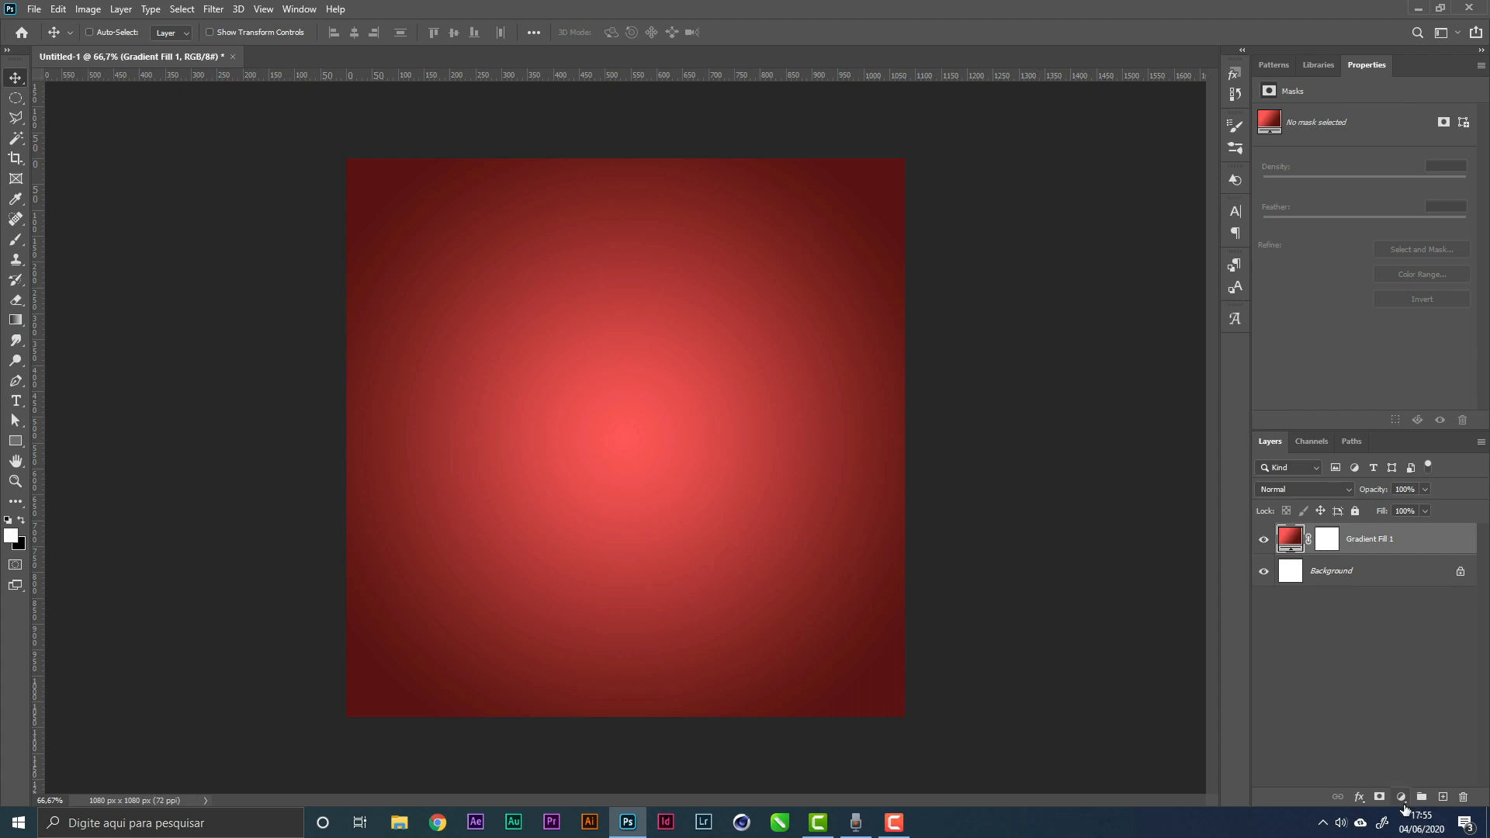
Add a Pattern fill layer above the gradient and open its choice of patterns
click(1402, 797)
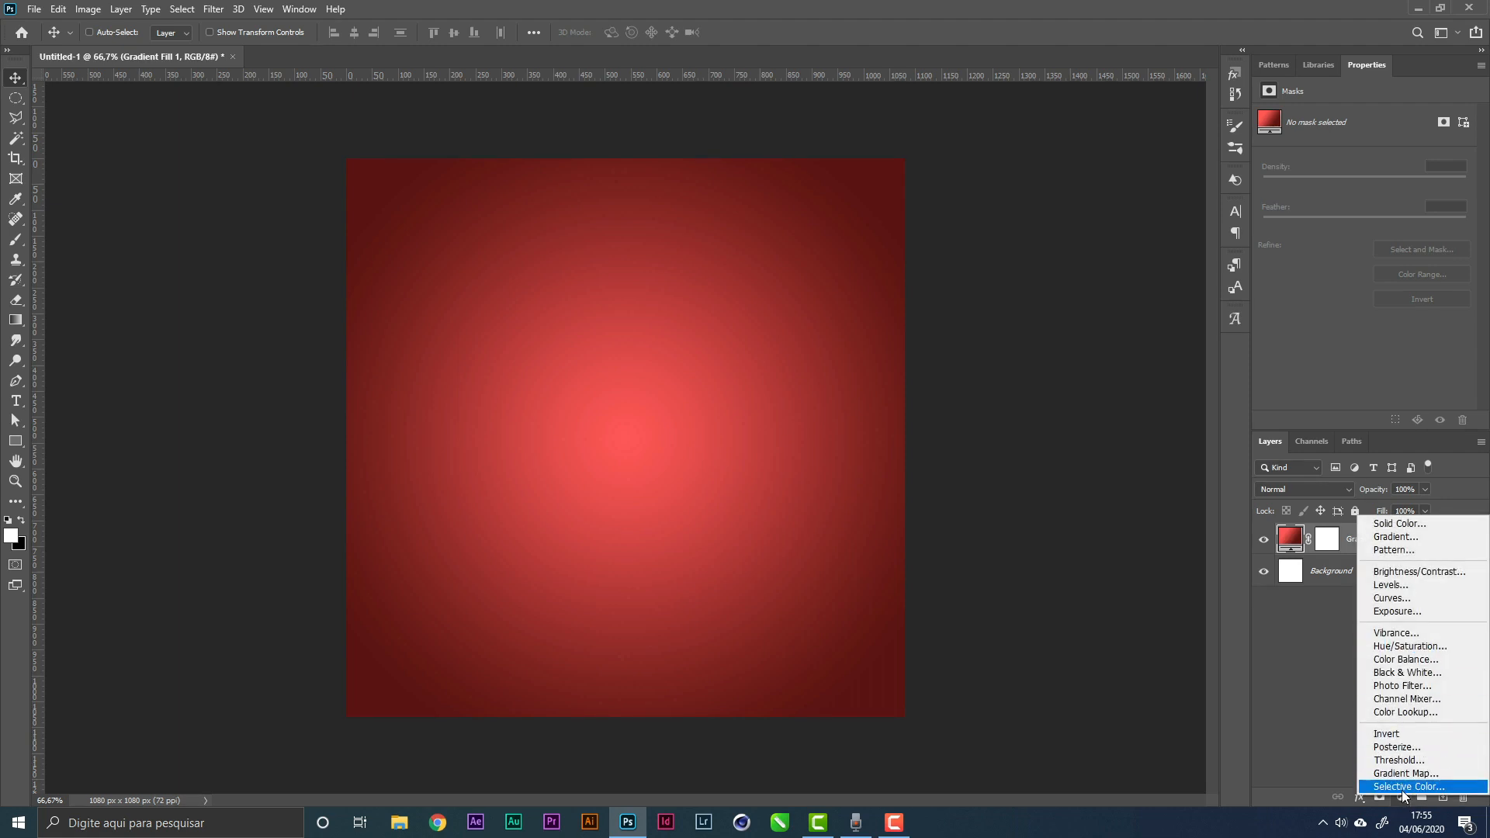
click(1402, 549)
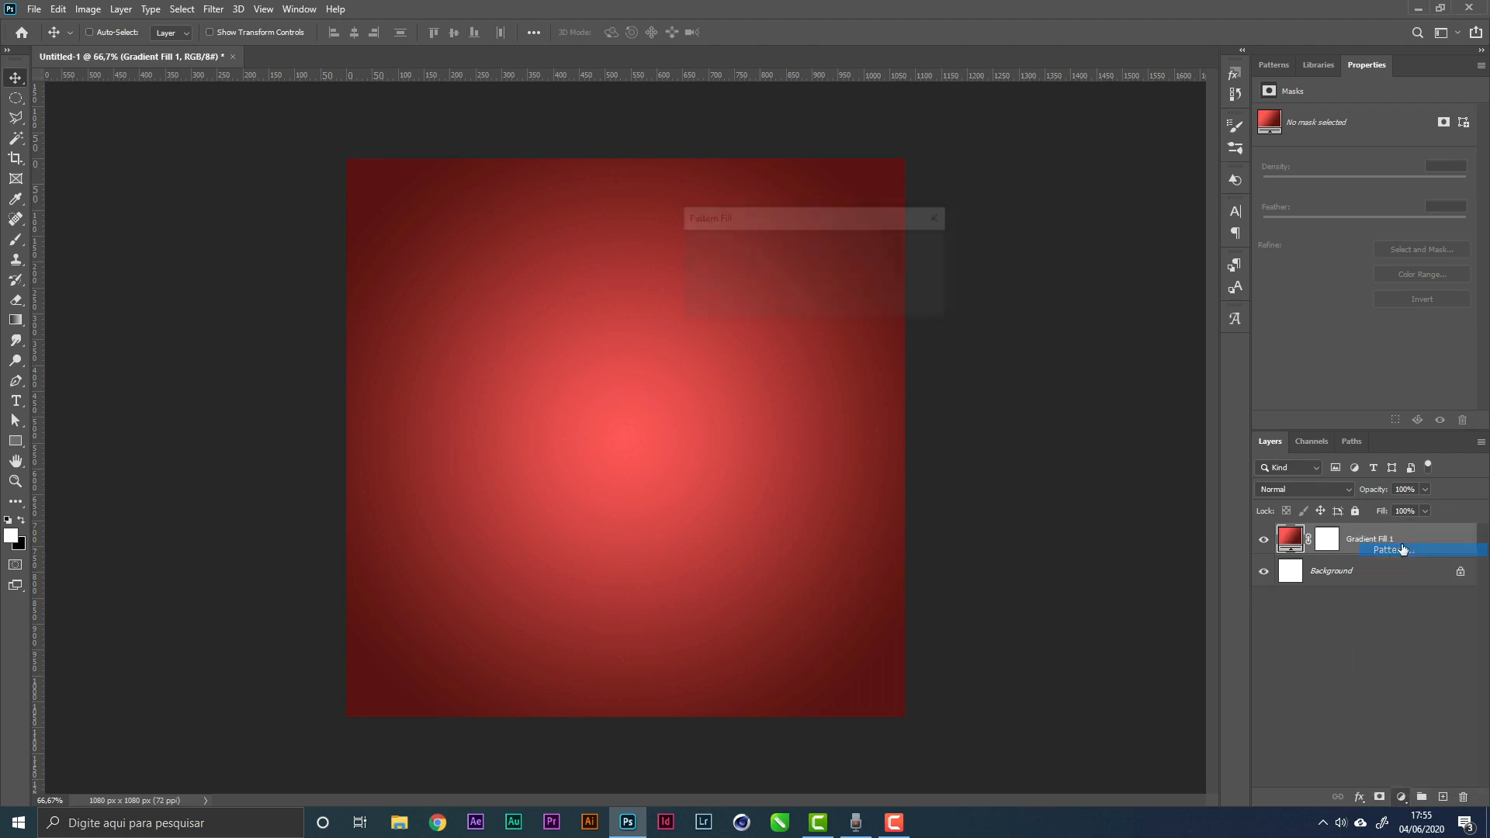
click(740, 273)
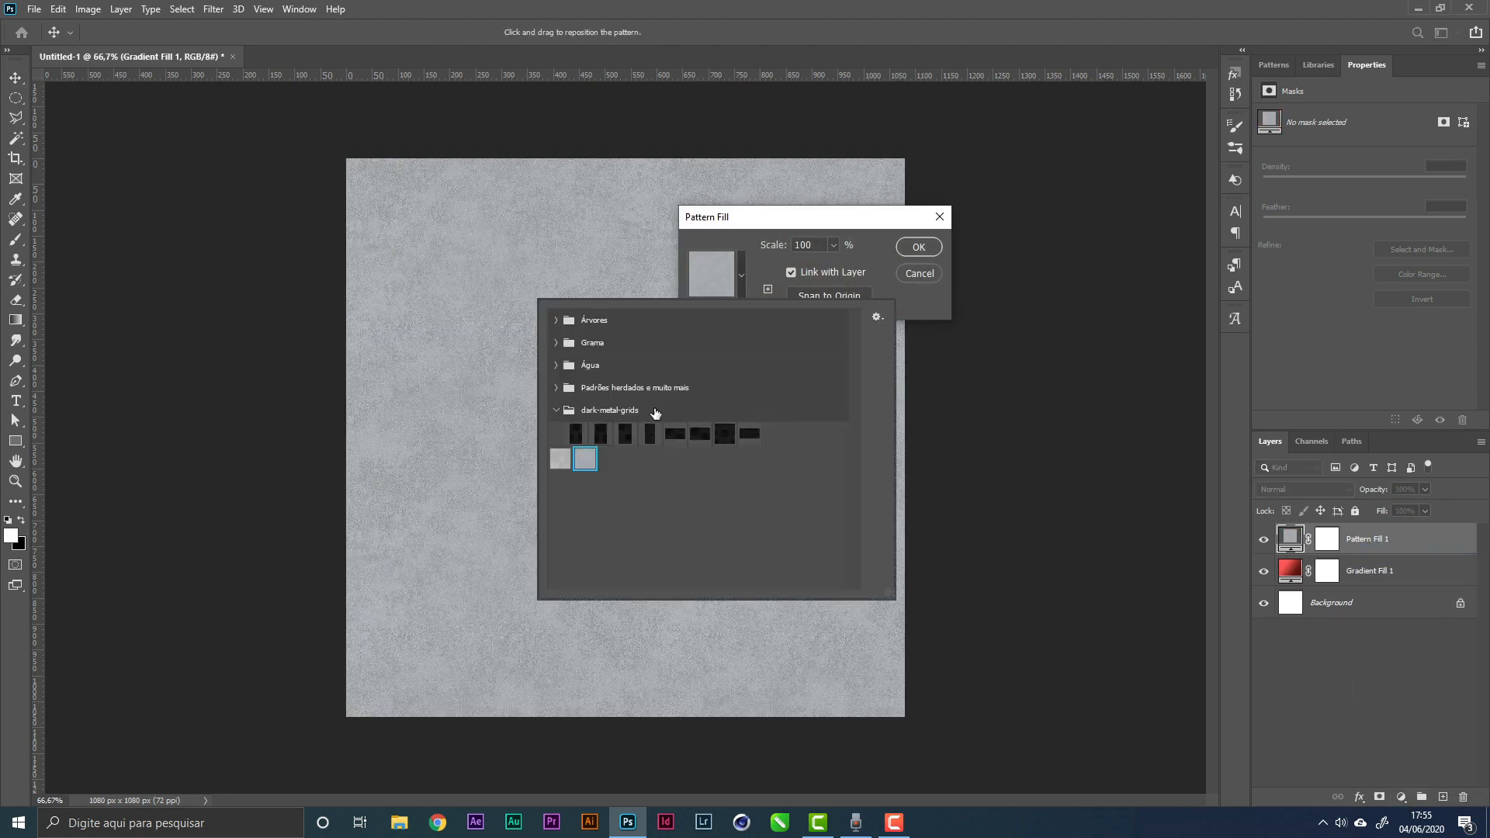
Try out several patterns of the dark-metal-grids set on the pattern fill to compare them
click(575, 436)
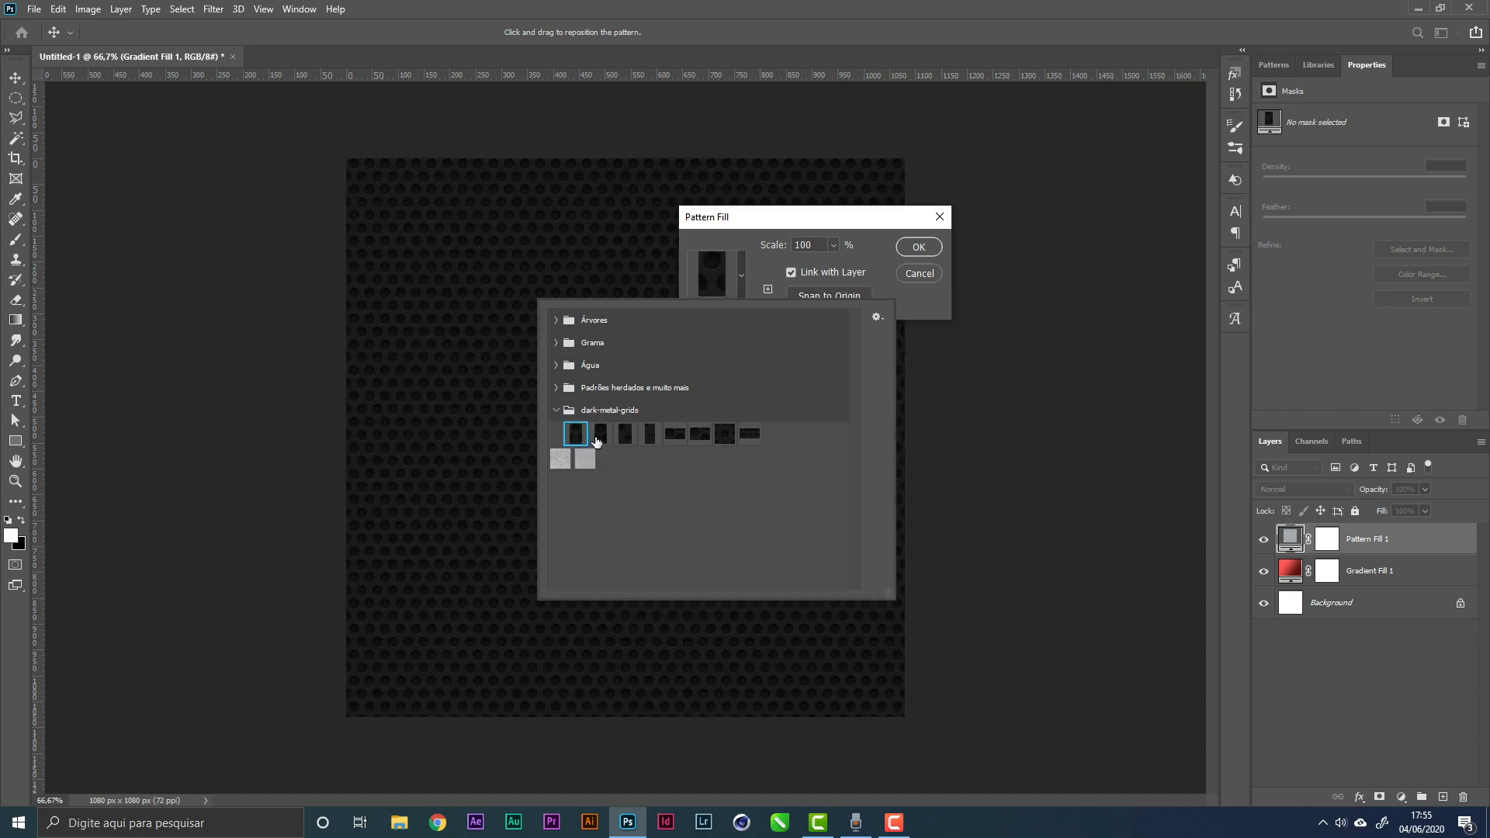
click(600, 438)
click(631, 439)
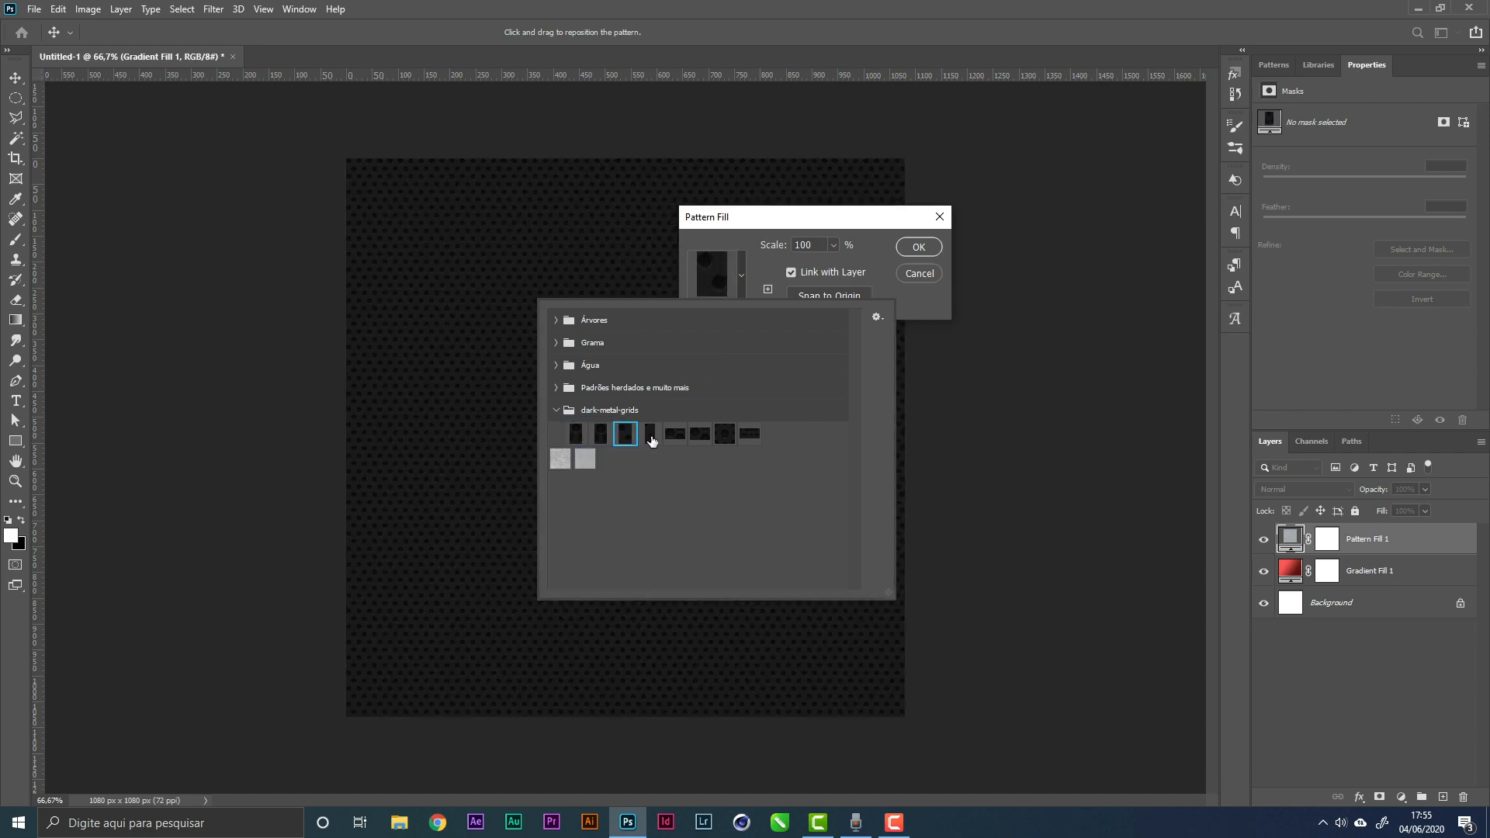
click(653, 439)
click(623, 441)
click(659, 439)
click(675, 439)
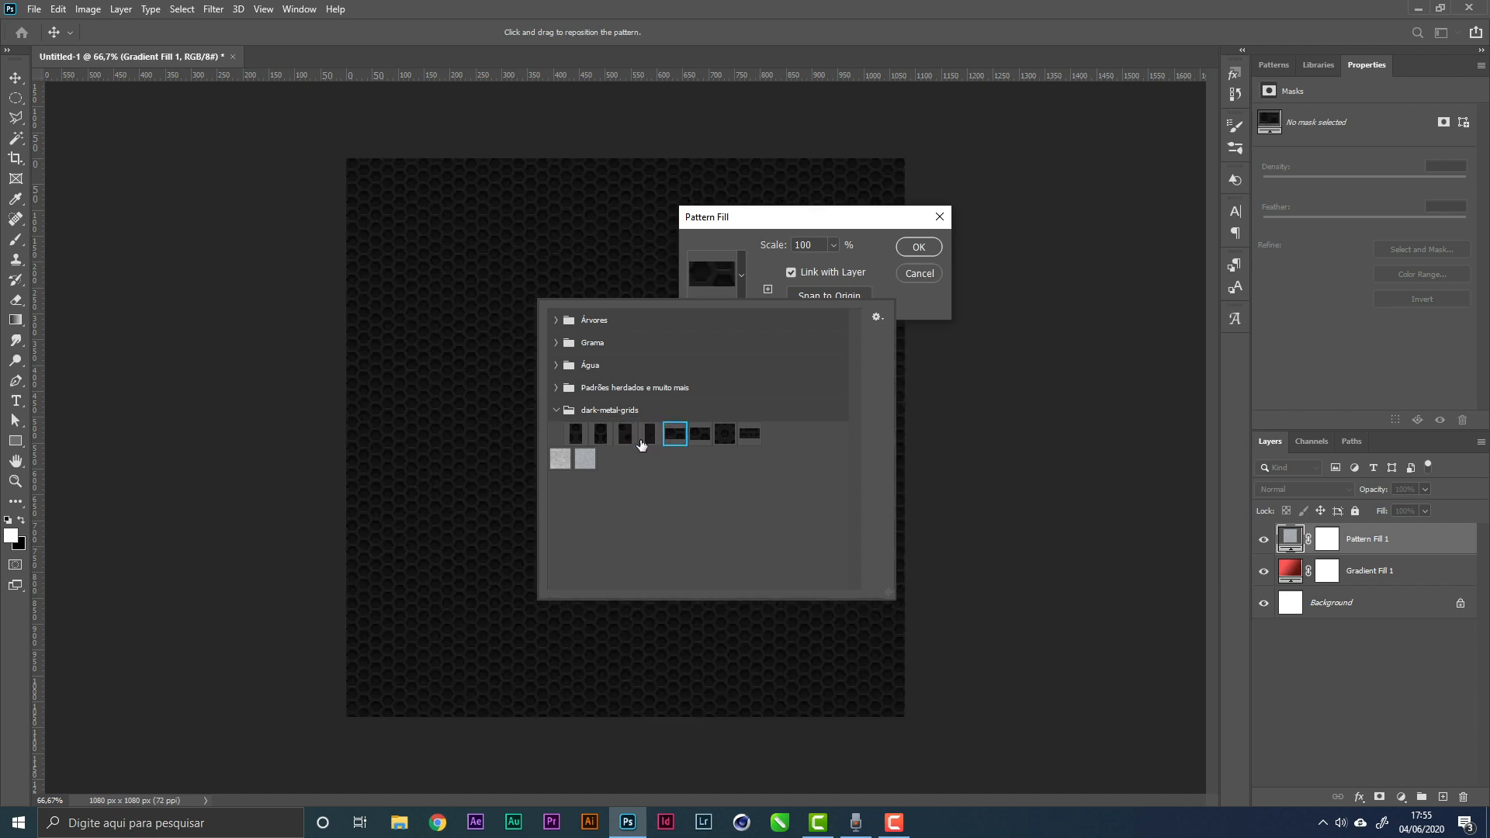
click(644, 441)
click(624, 441)
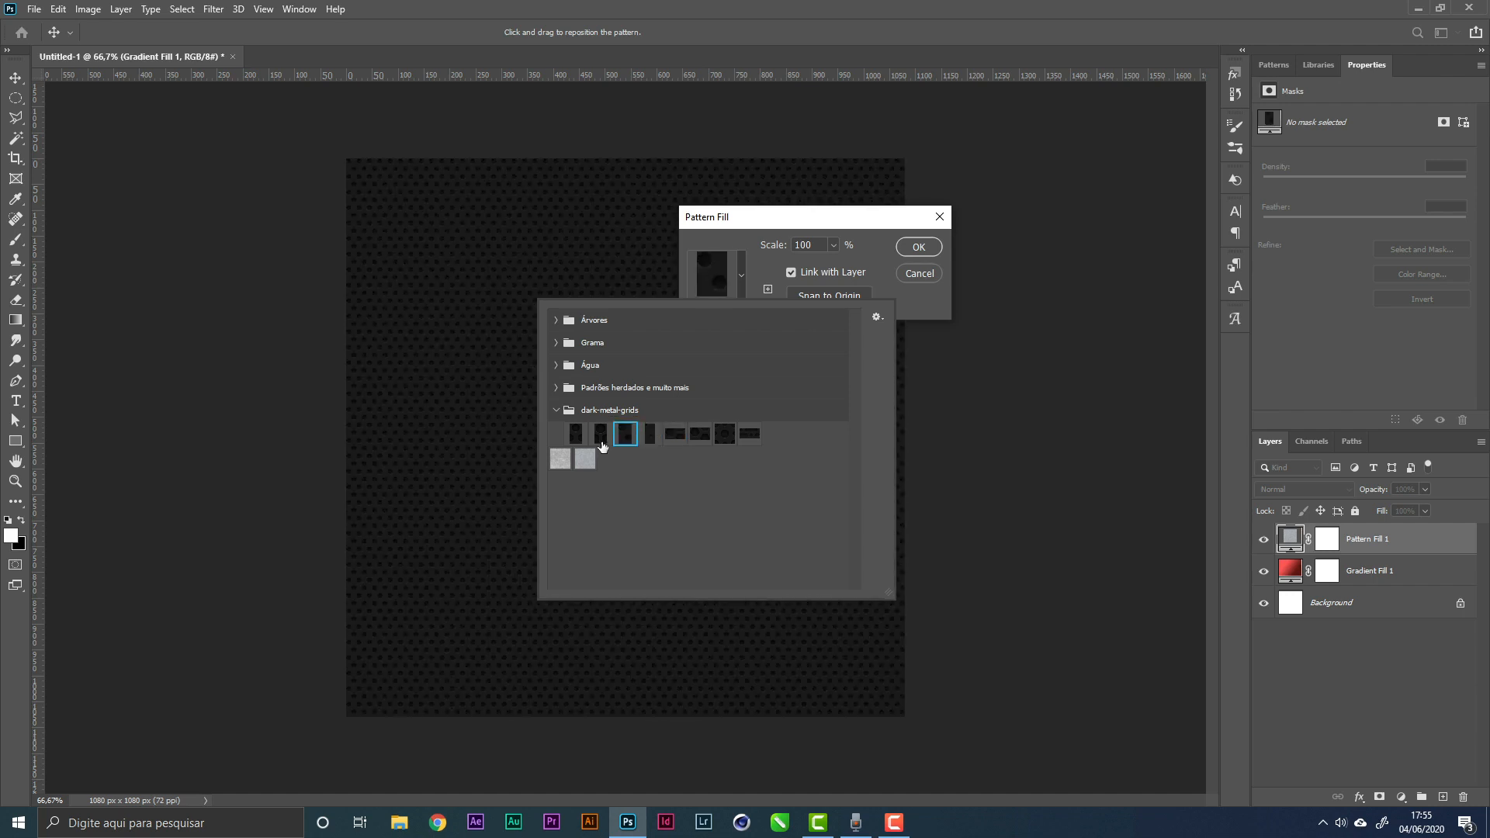
click(599, 440)
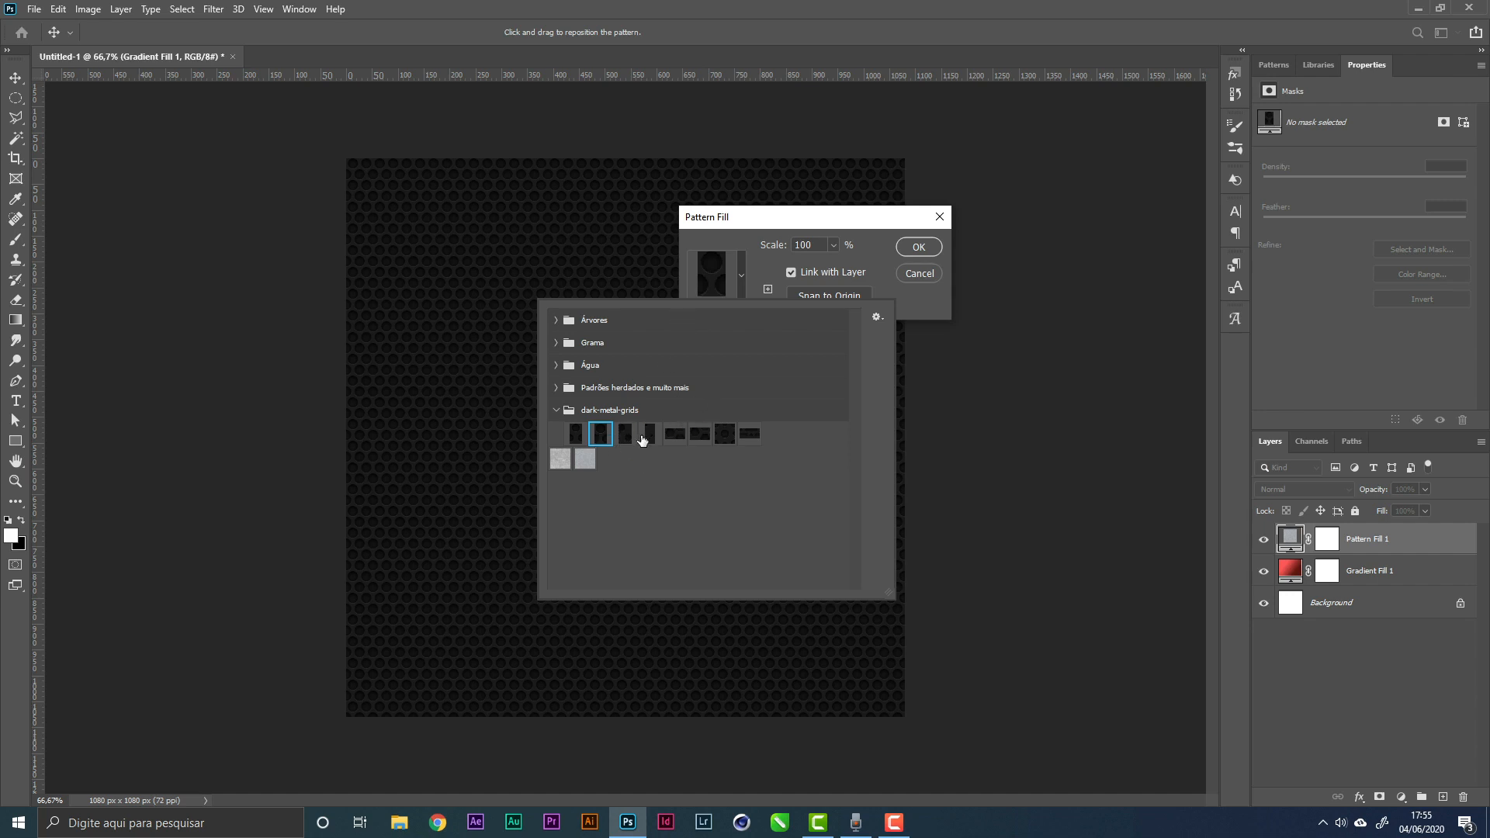
click(631, 439)
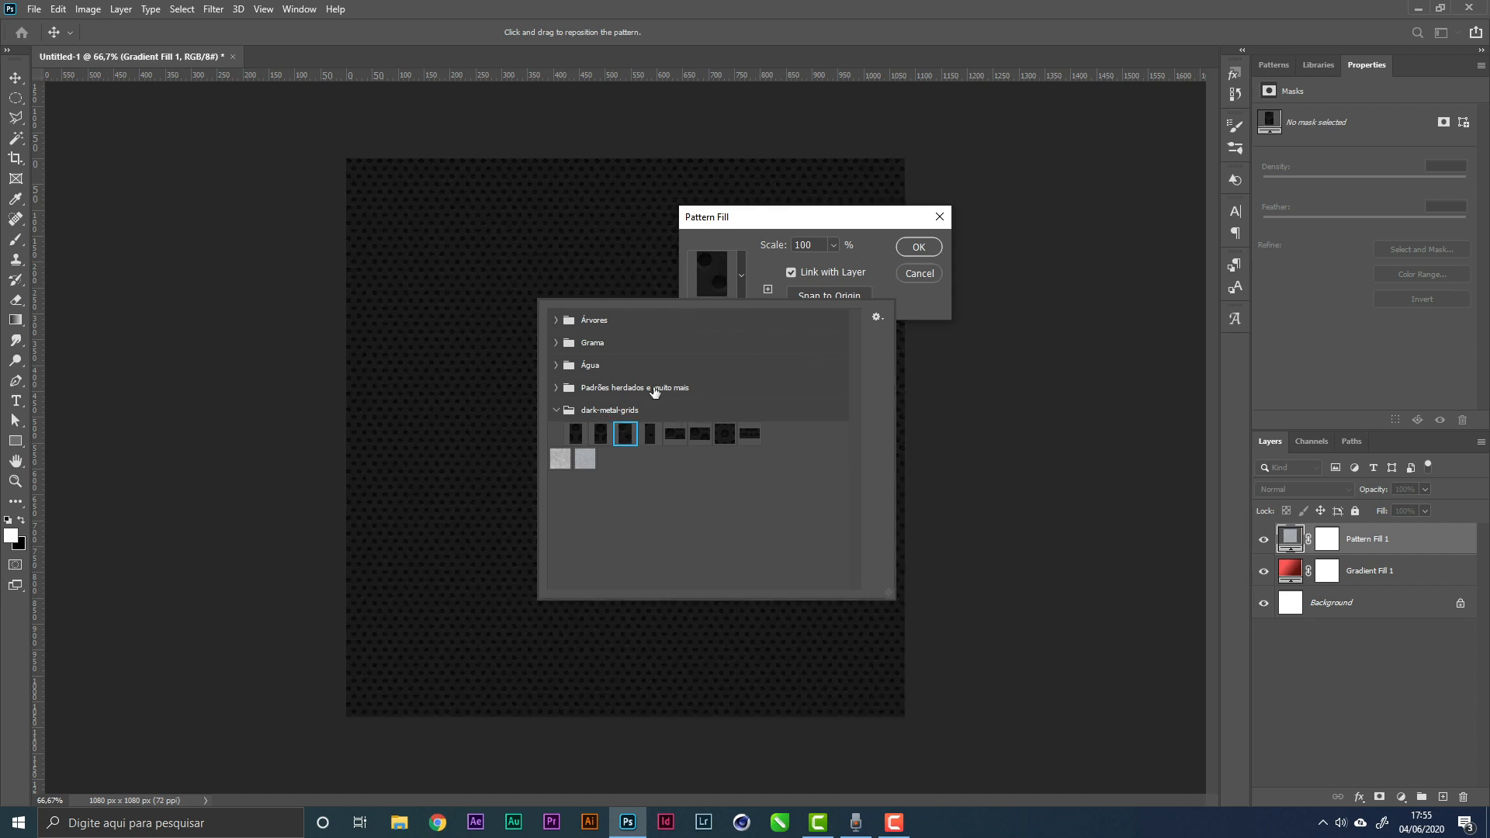
click(575, 435)
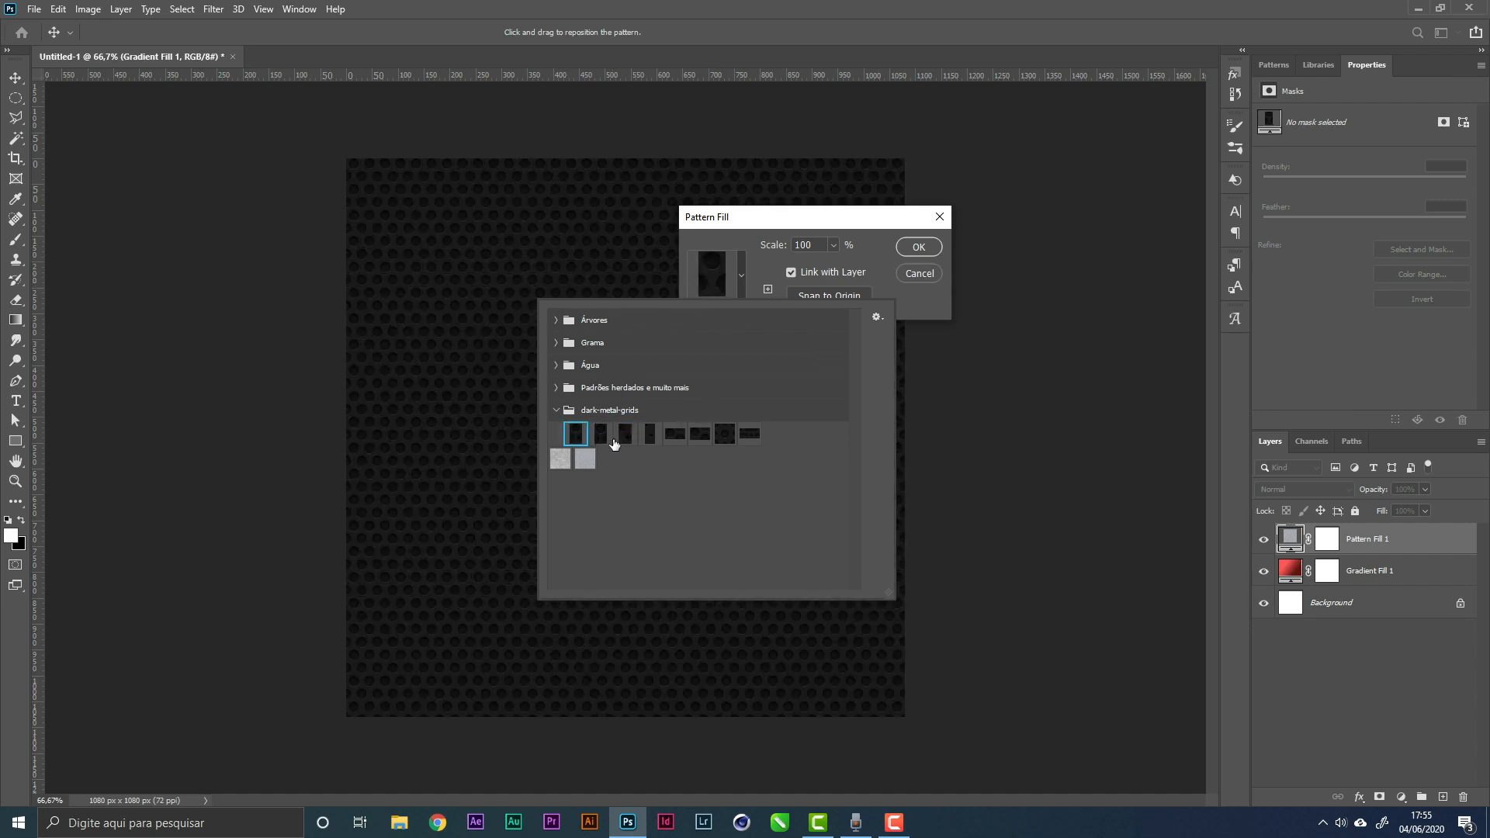
Apply the third dark-metal-grids pattern to the fill layer and set the layer's blend mode to Soft Light
click(628, 440)
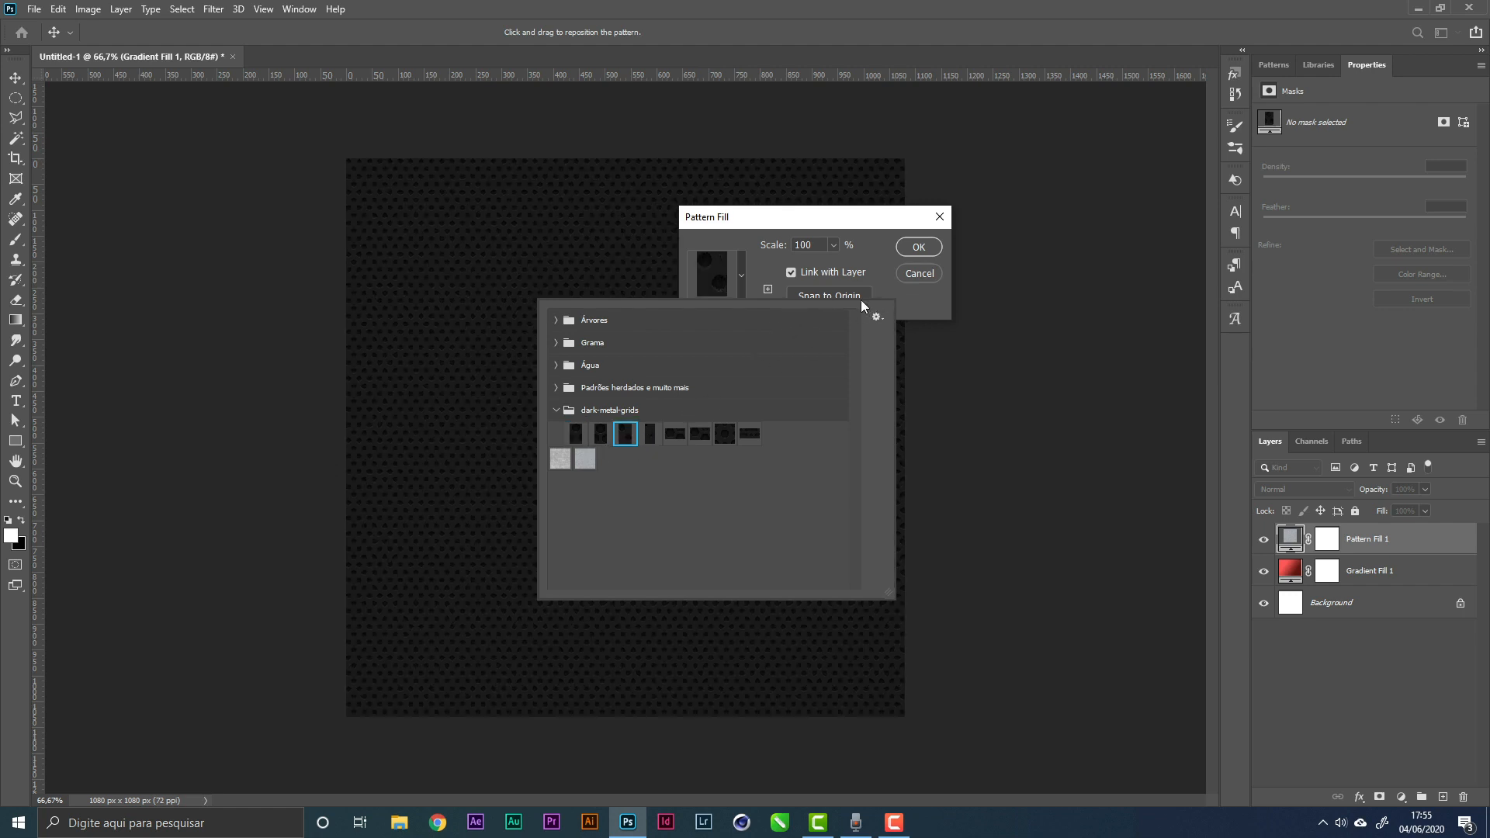
click(871, 231)
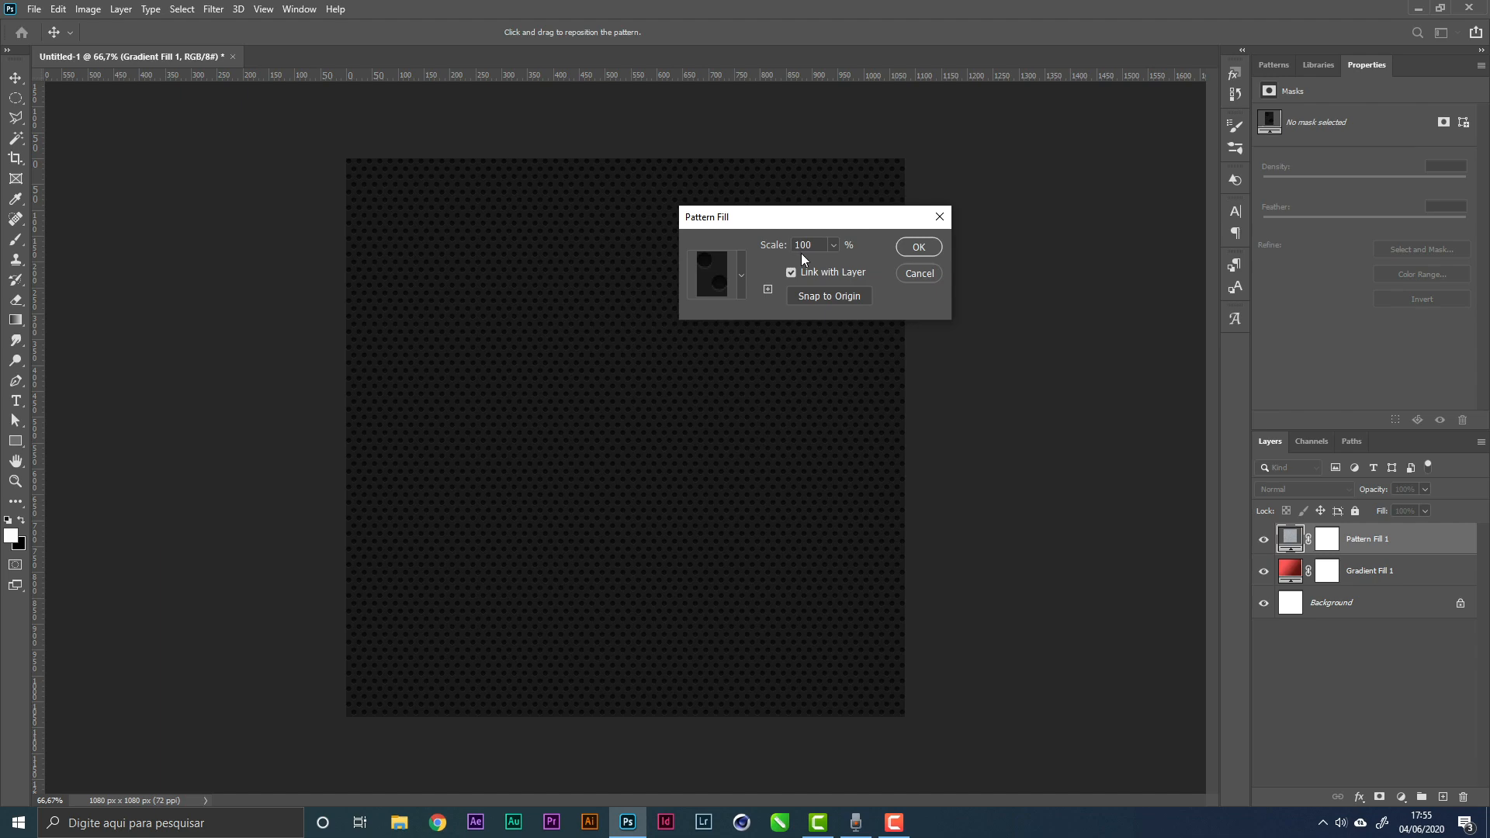
click(917, 247)
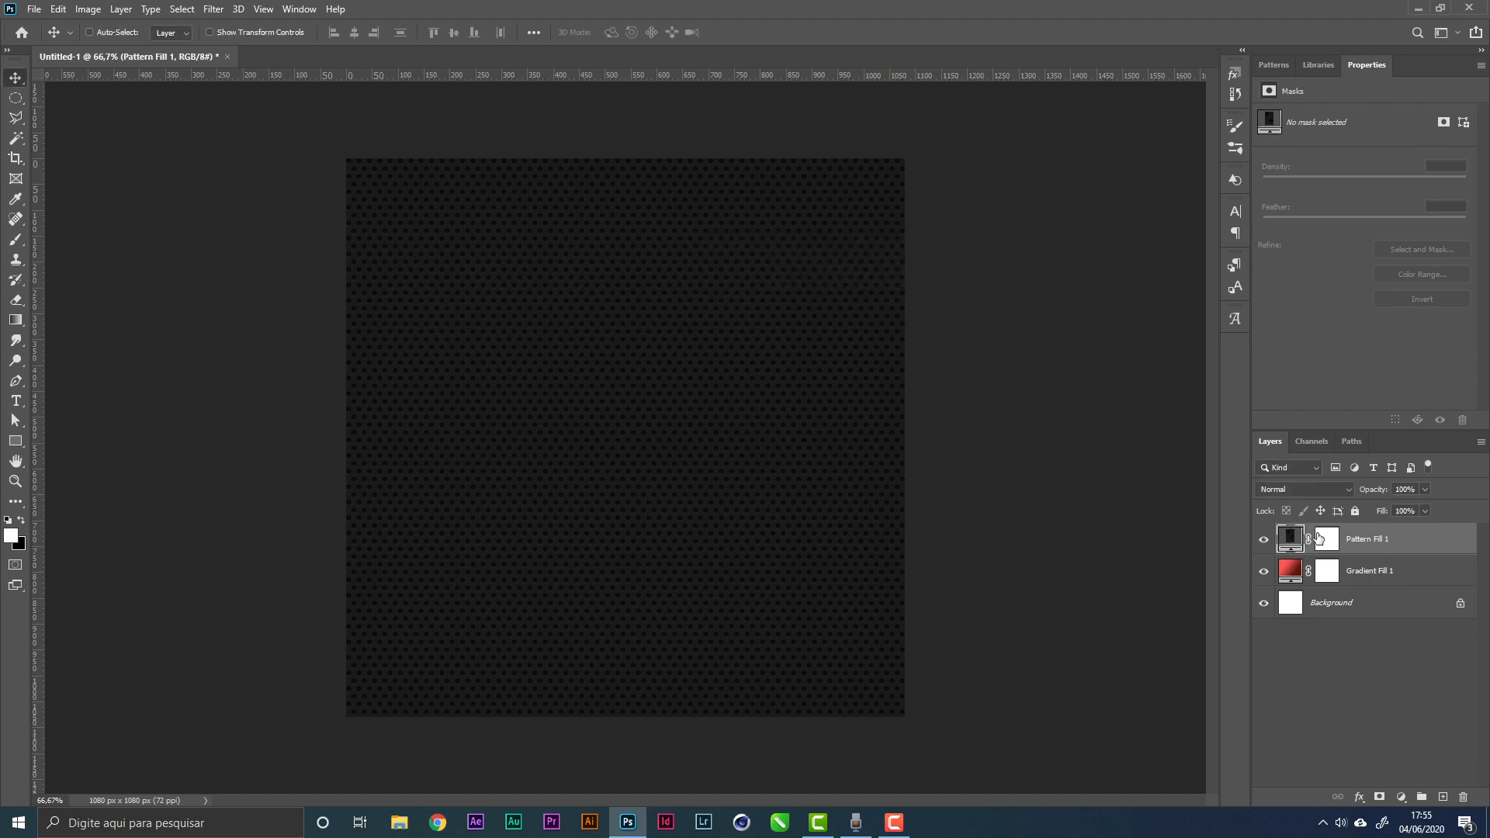
click(1285, 494)
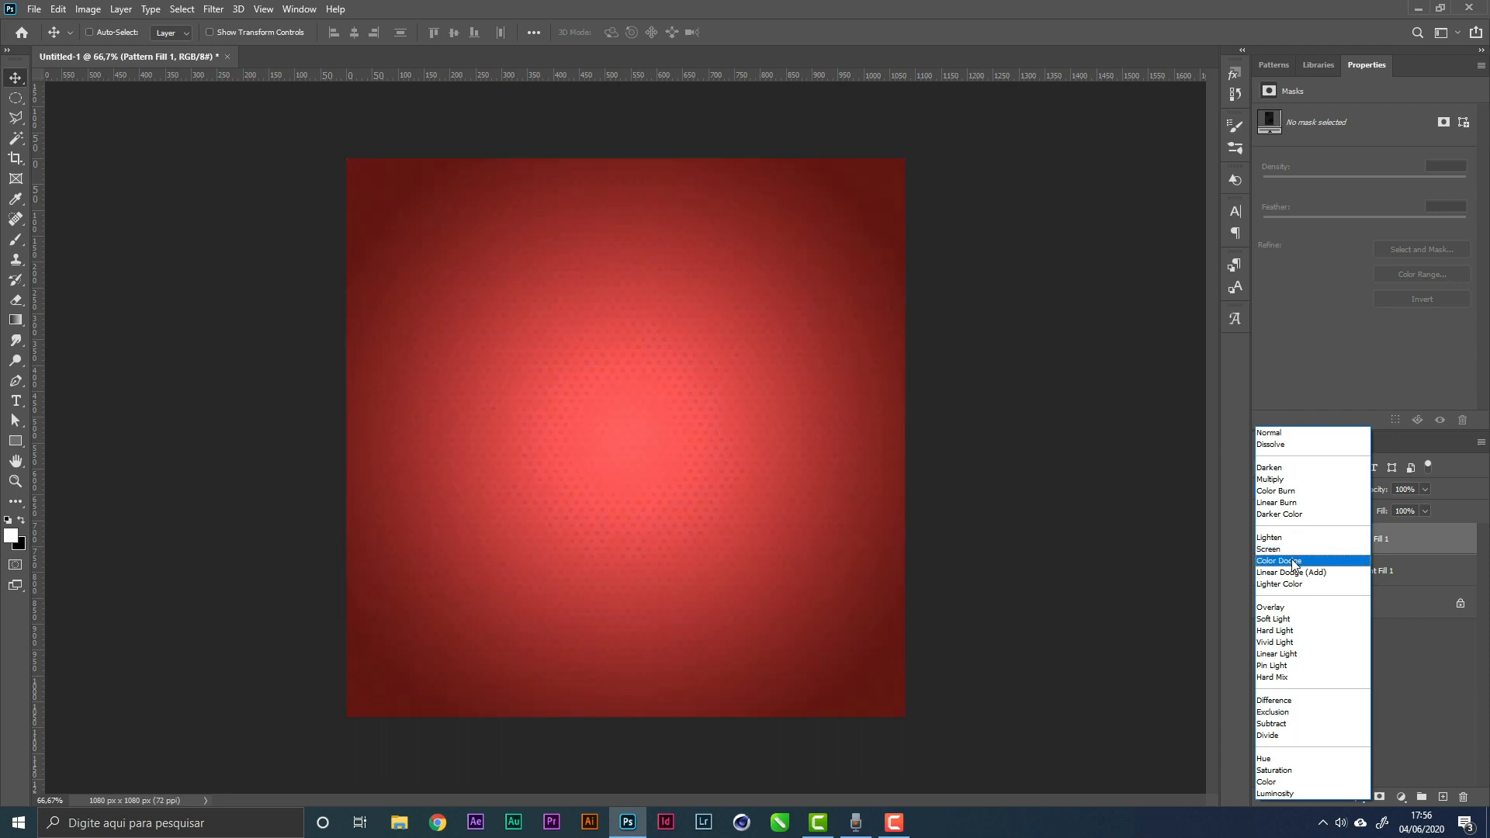
click(1292, 619)
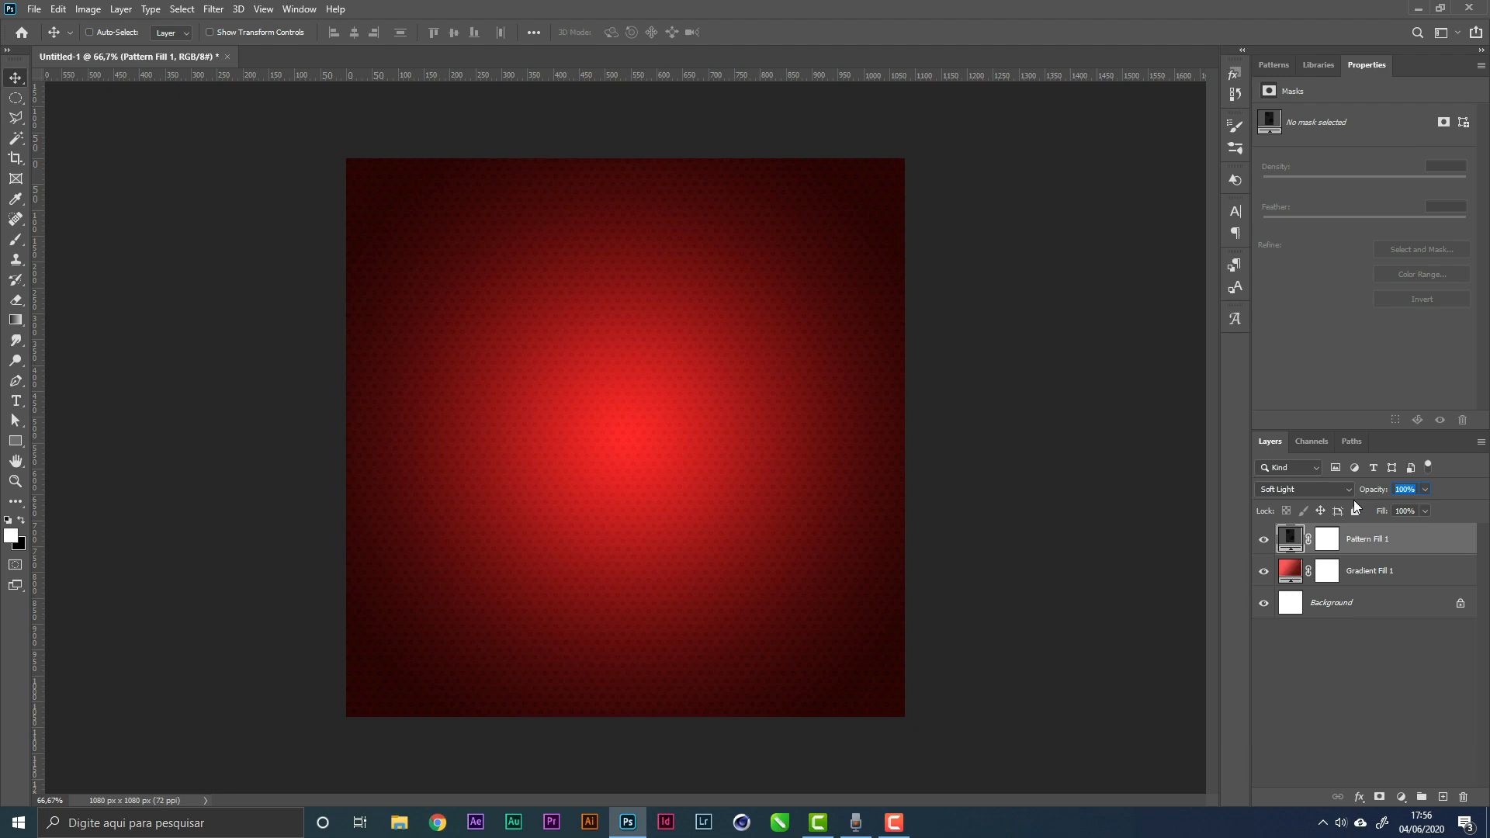
Set the pattern fill layer's opacity to 25% and compare the background with and without the change
text(25)
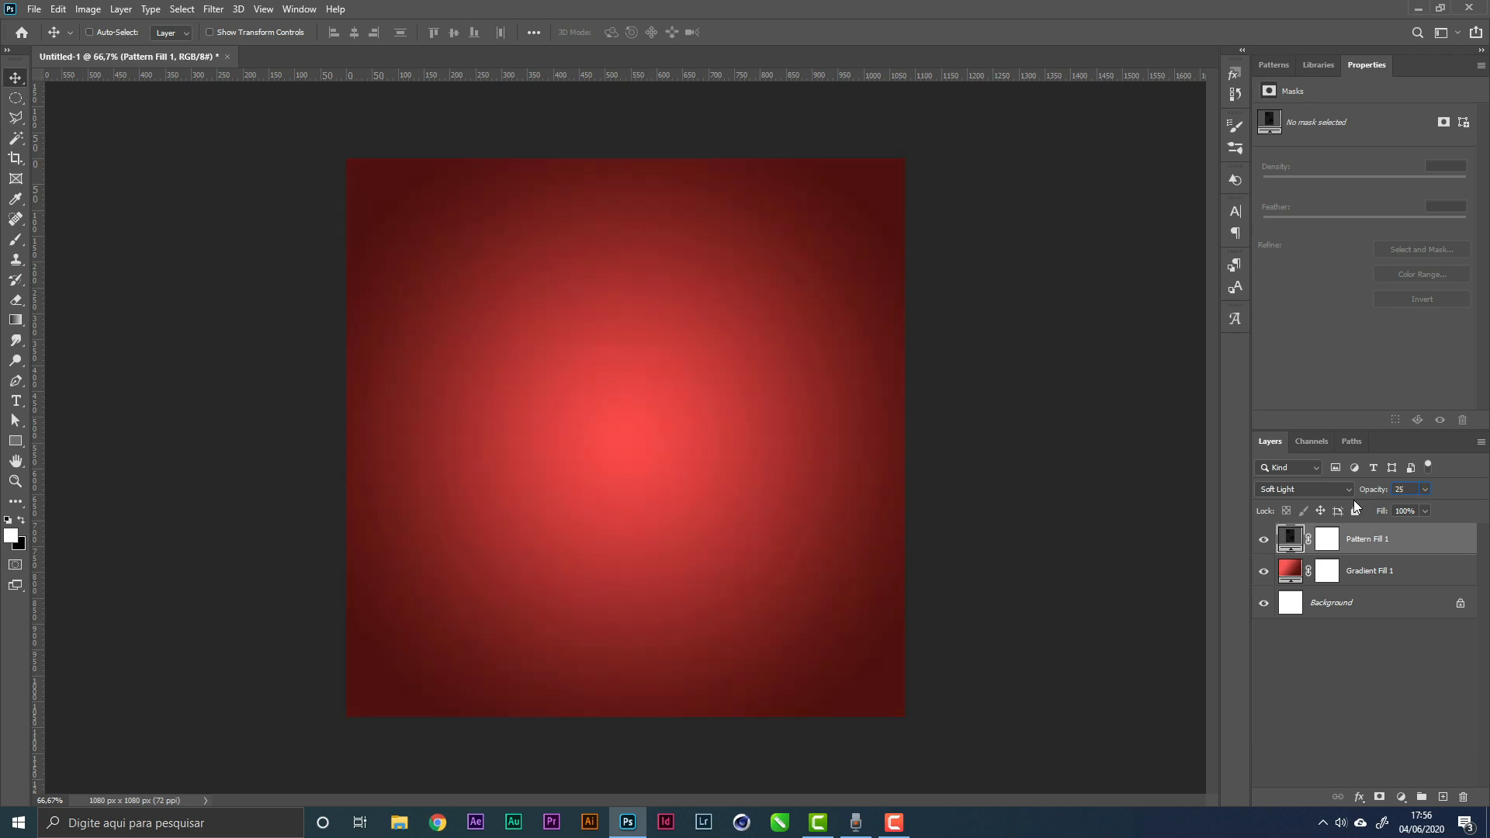
key(Return)
key(ctrl+z)
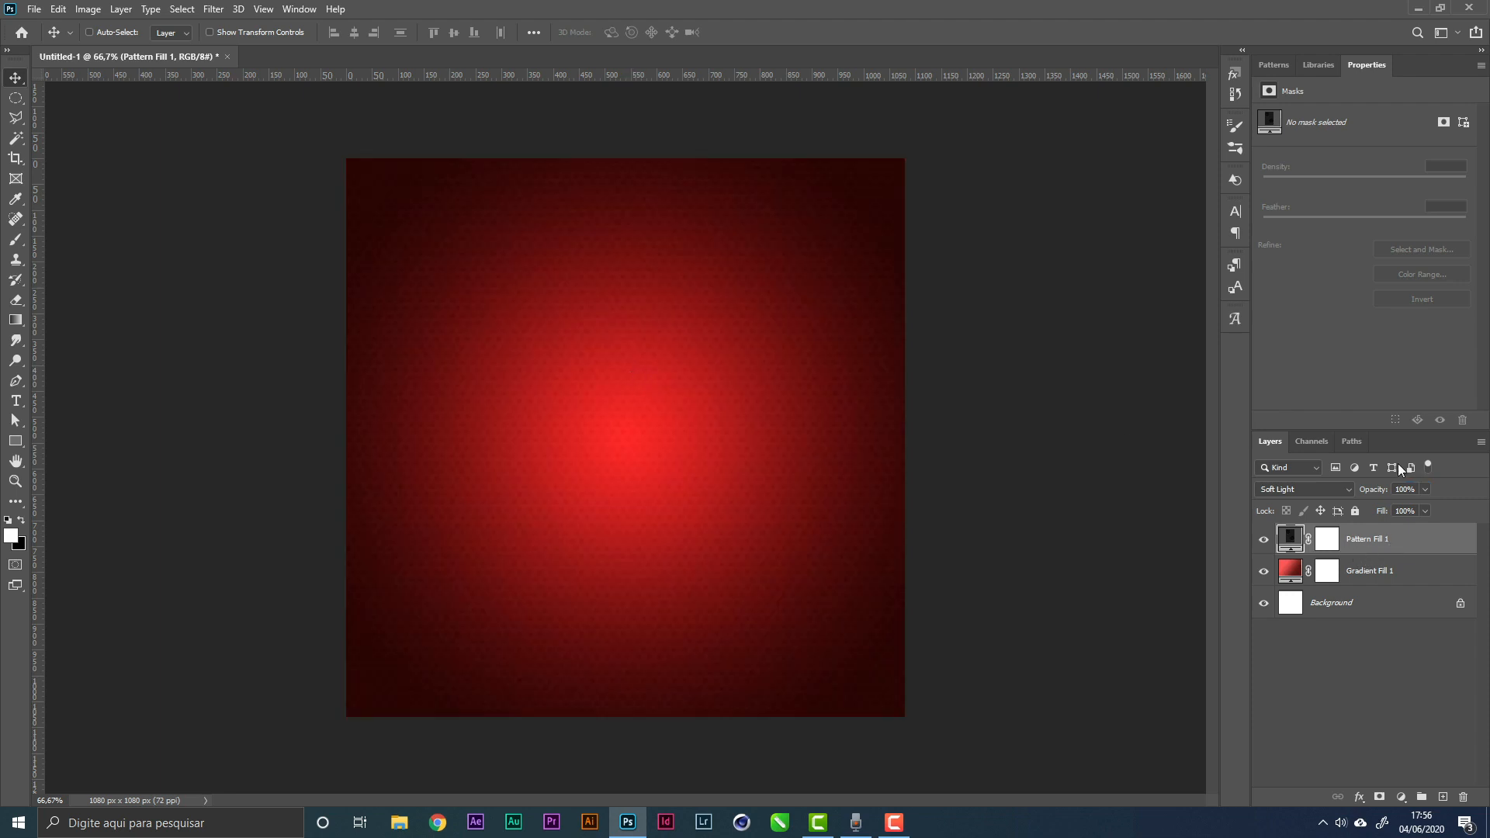
key(ctrl+shift+z)
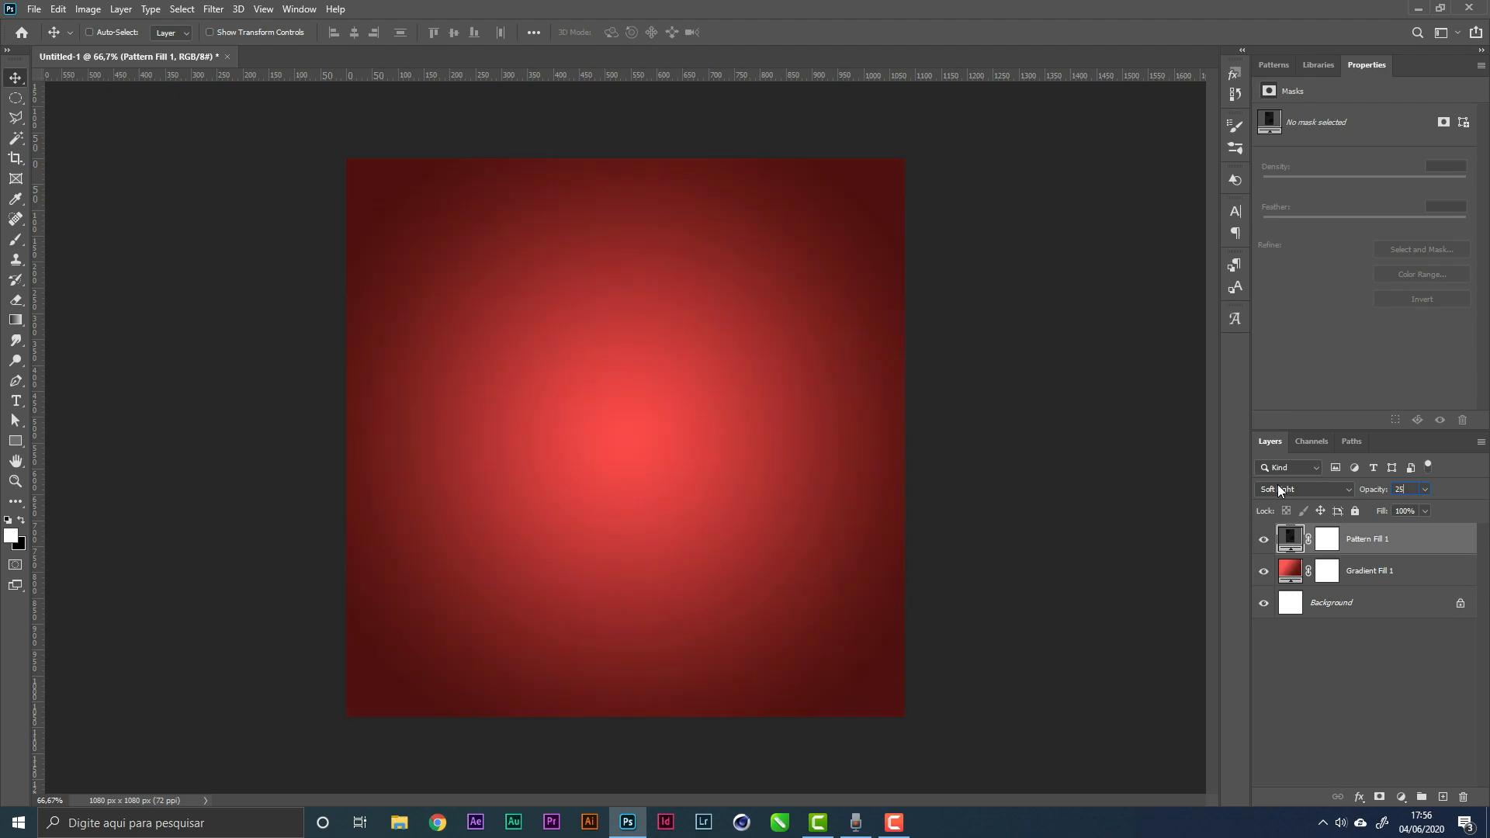
key(z)
drag(482, 302, 531, 350)
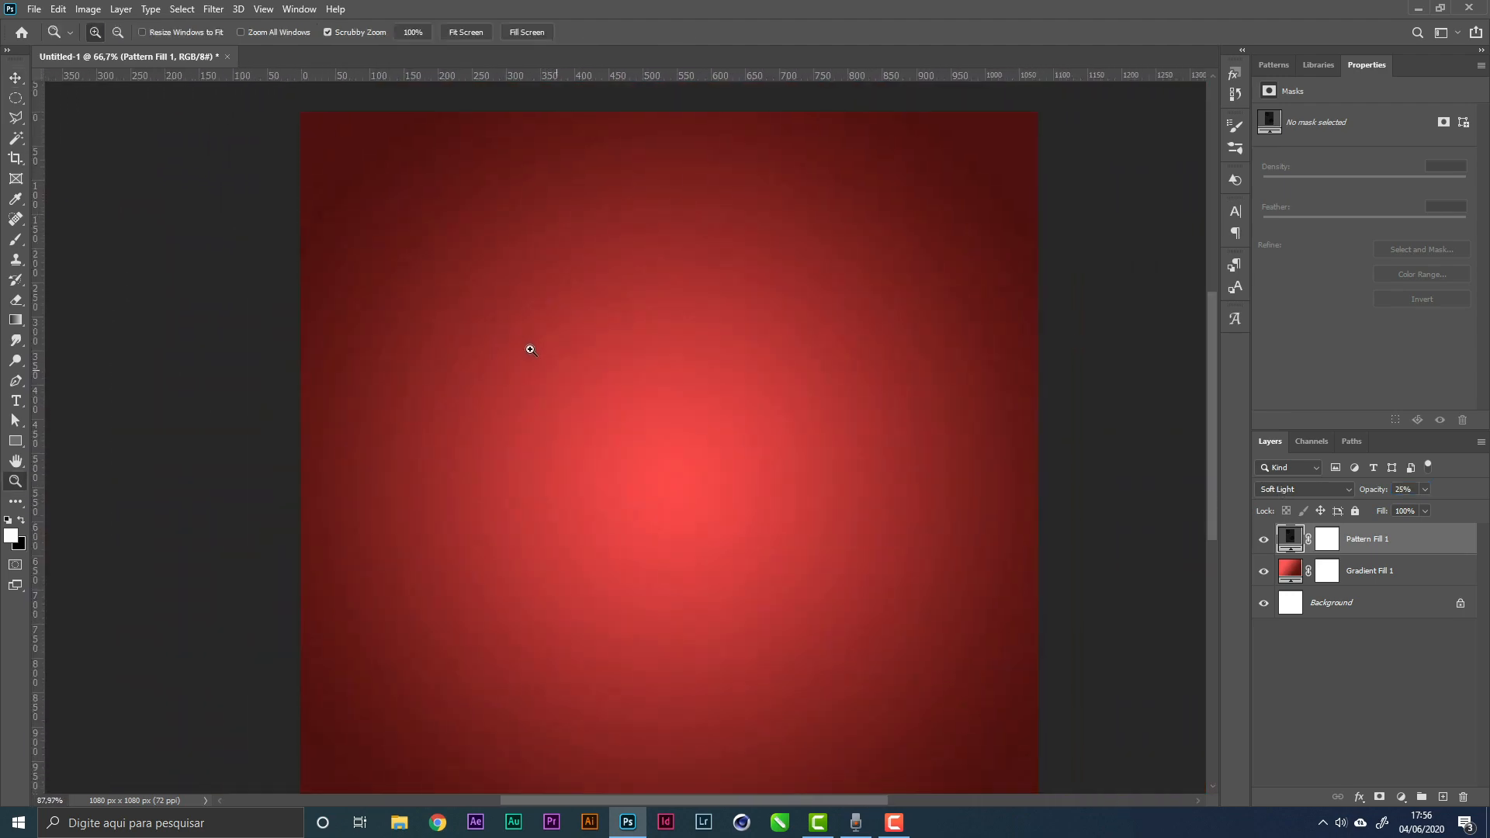
Try other dark-metal-grids patterns on the pattern fill, ending on the third one in the set, and apply it
double_click(1288, 538)
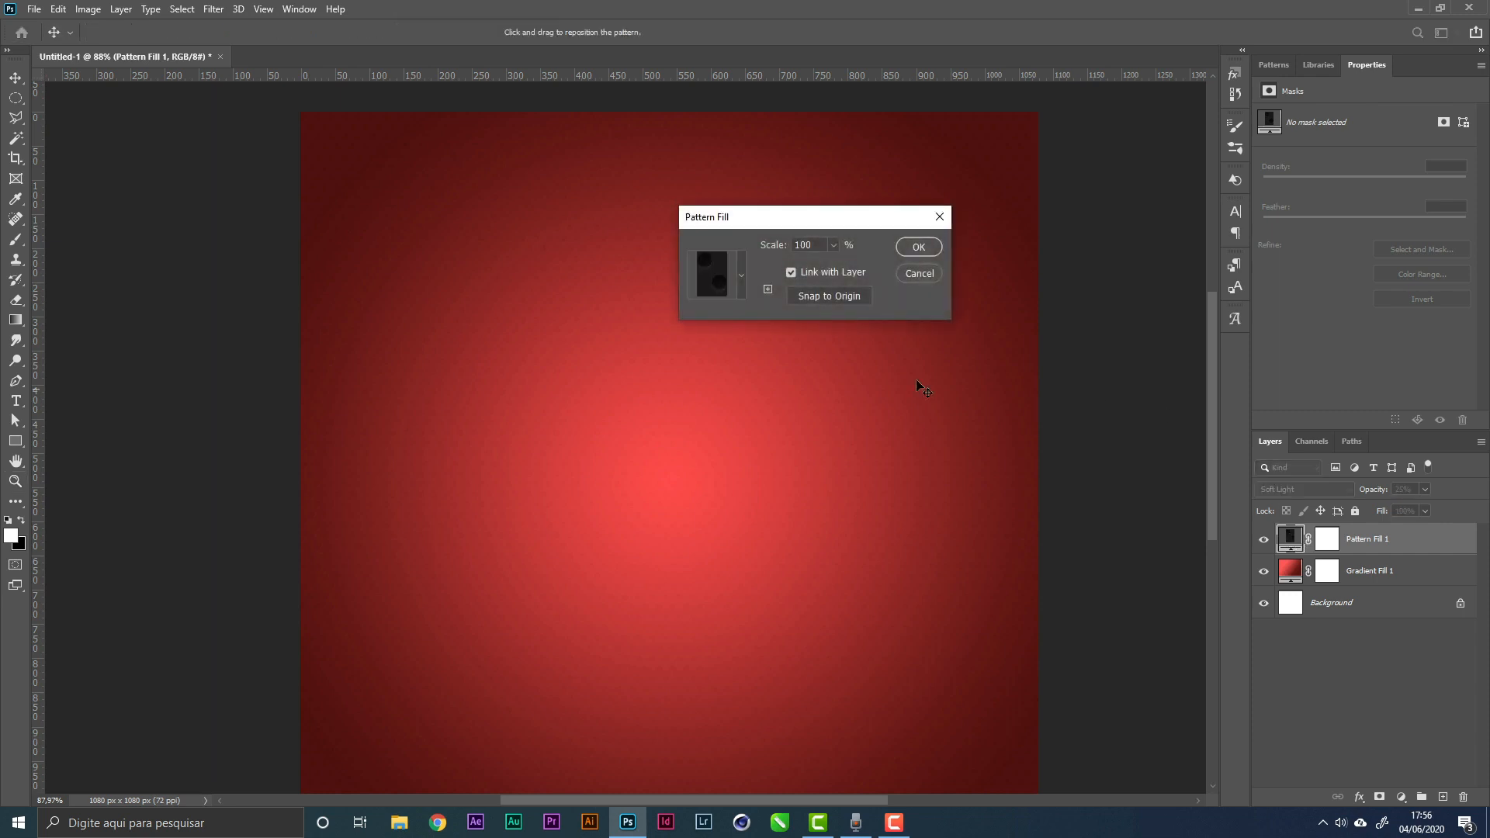
click(674, 434)
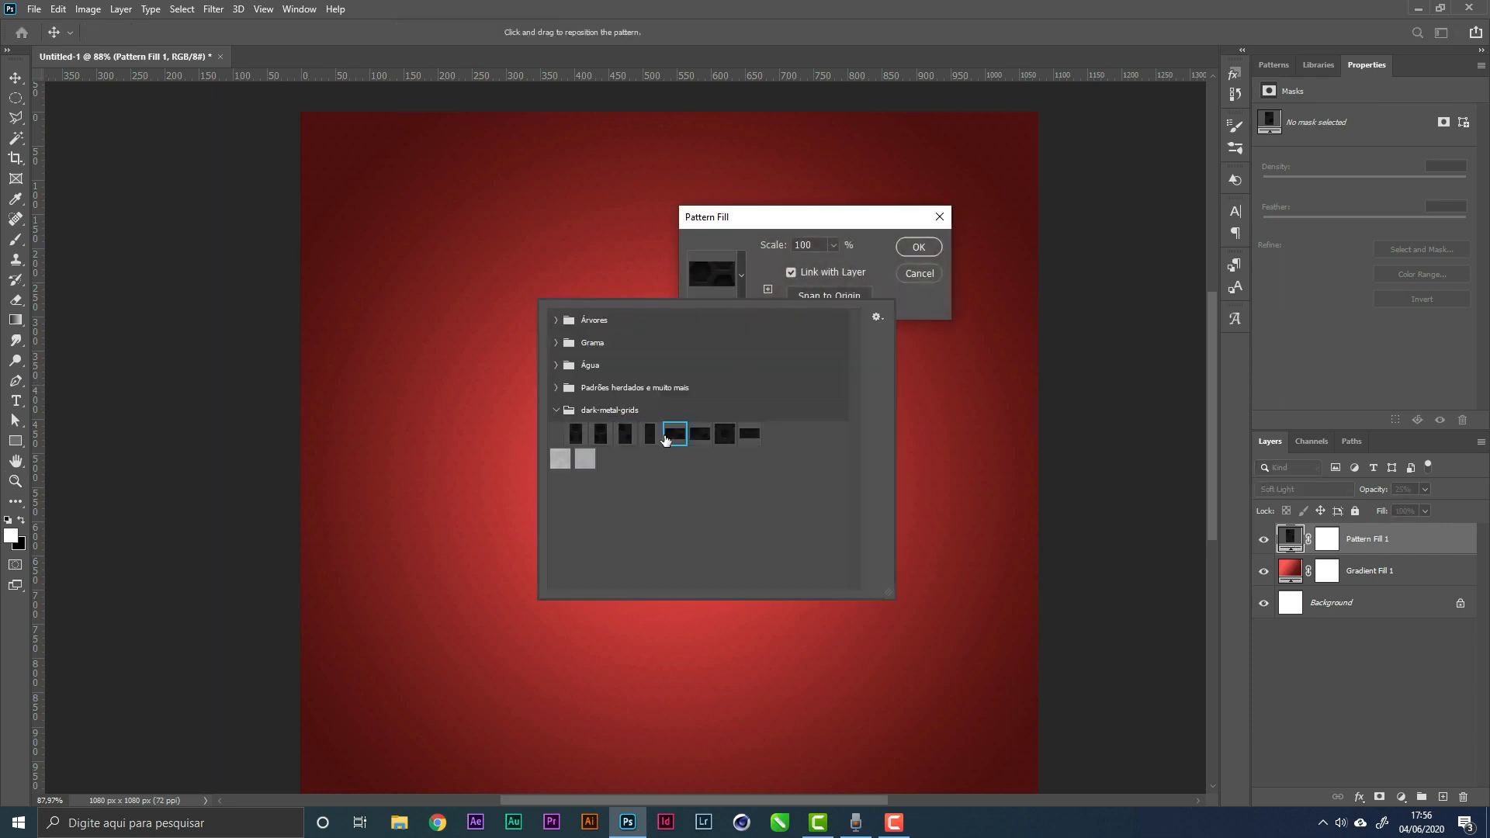
click(649, 435)
click(600, 435)
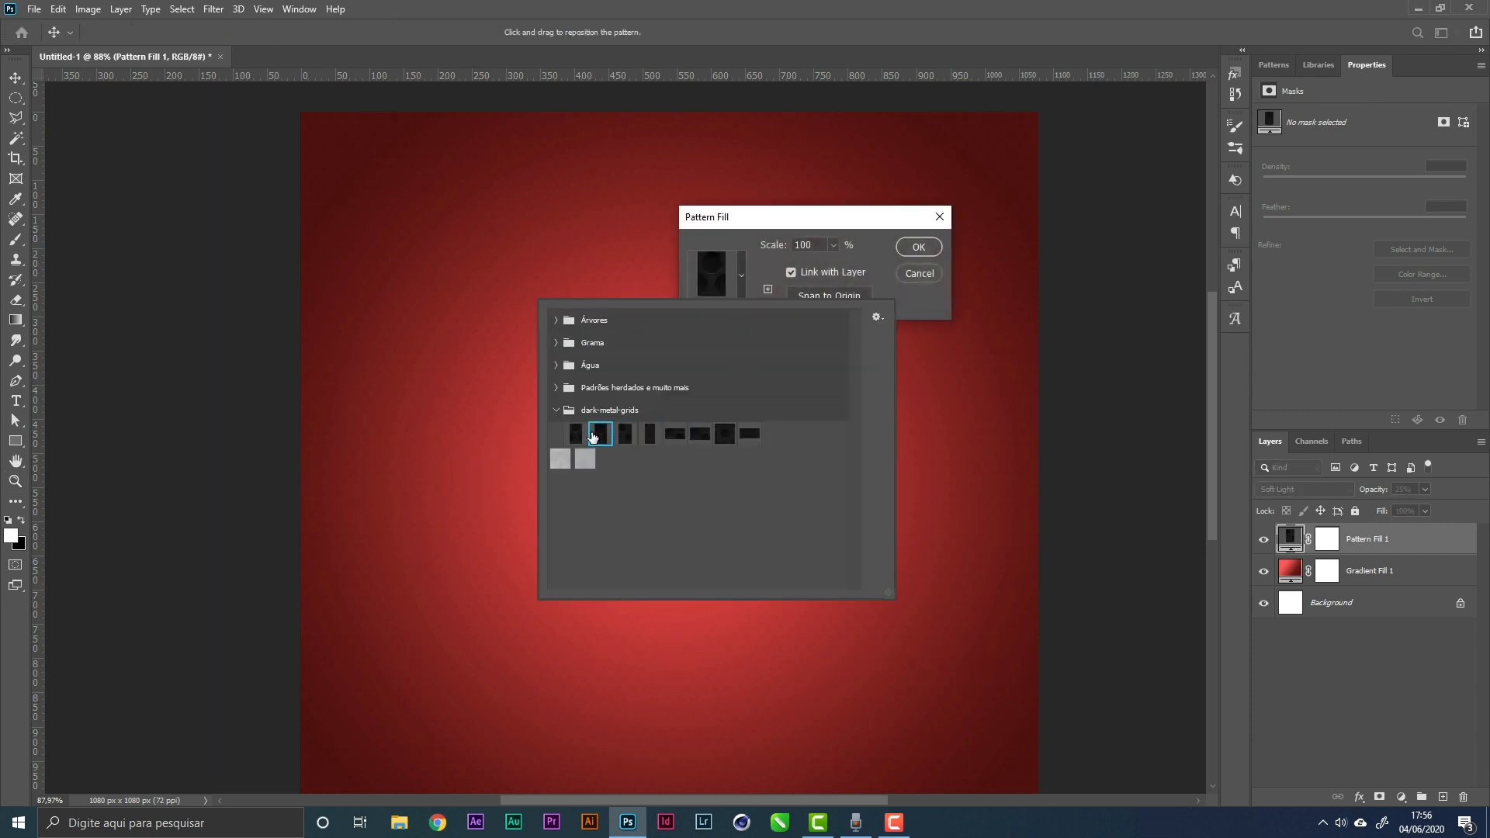
click(647, 437)
click(631, 440)
click(919, 247)
click(918, 248)
Set the pattern fill layer's opacity to 35%
key(z)
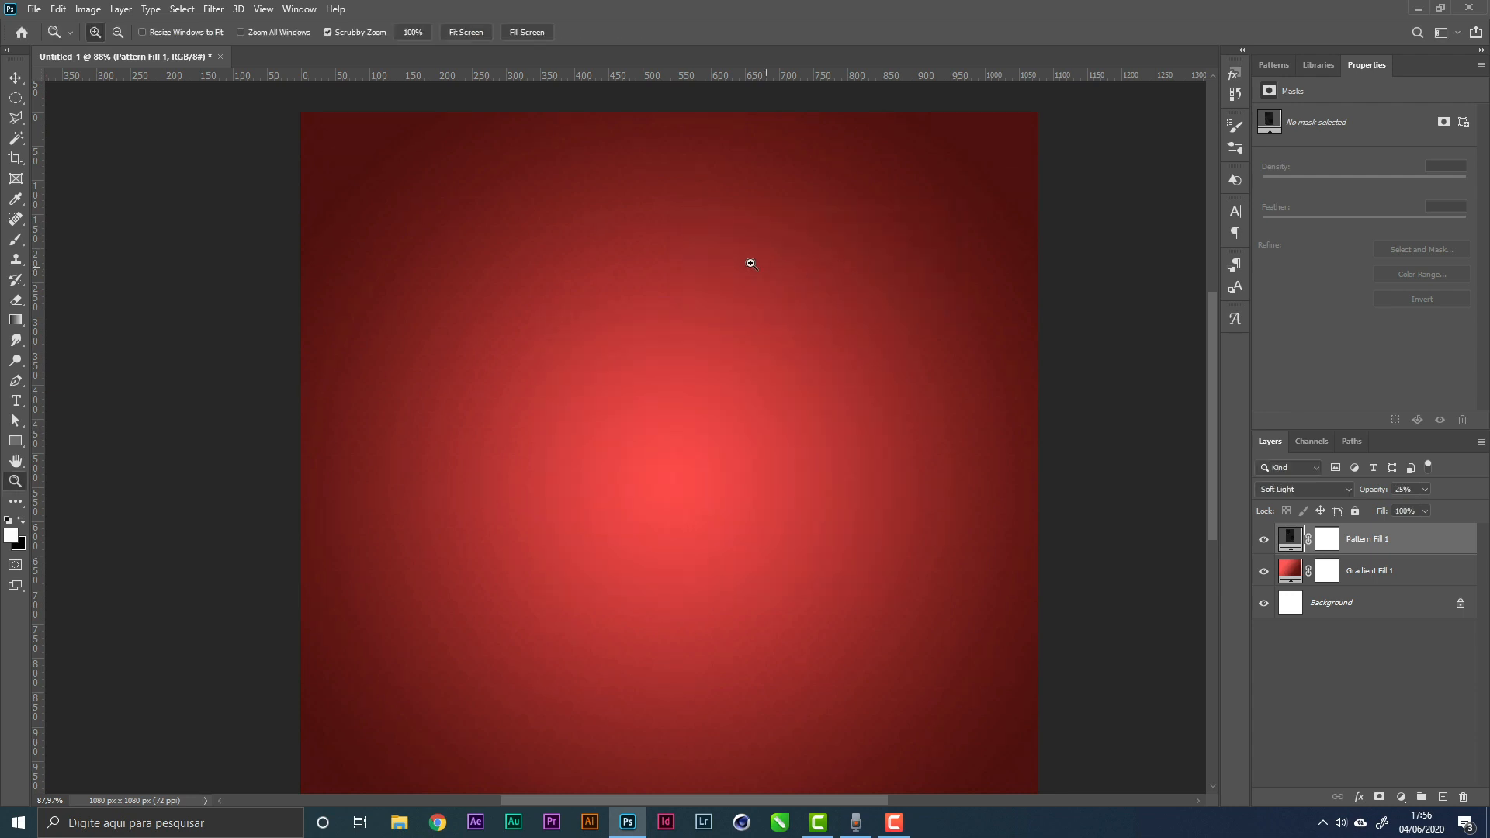
drag(748, 260, 860, 289)
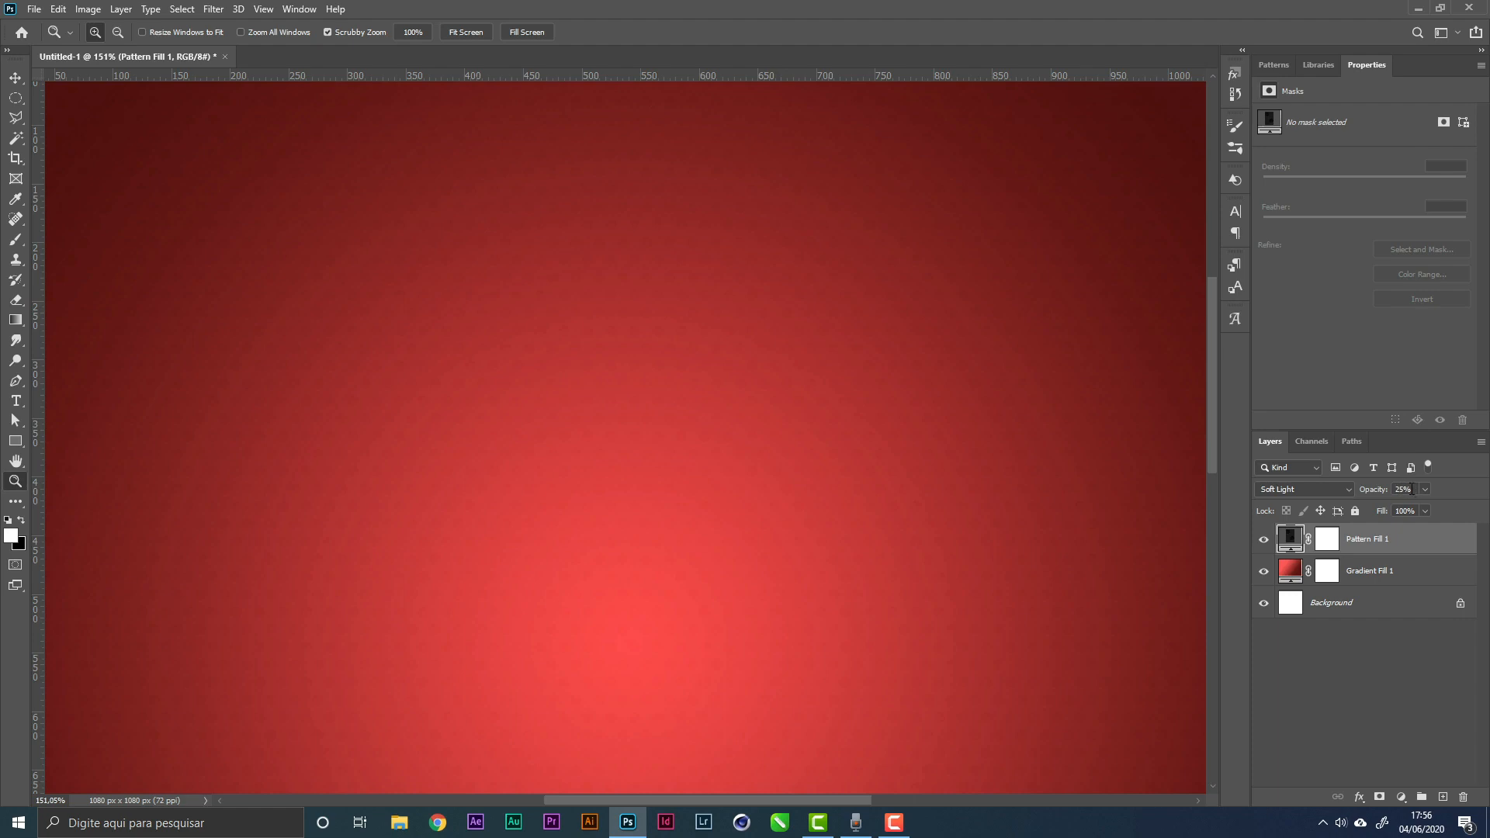
text(35)
key(Return)
drag(735, 380, 654, 401)
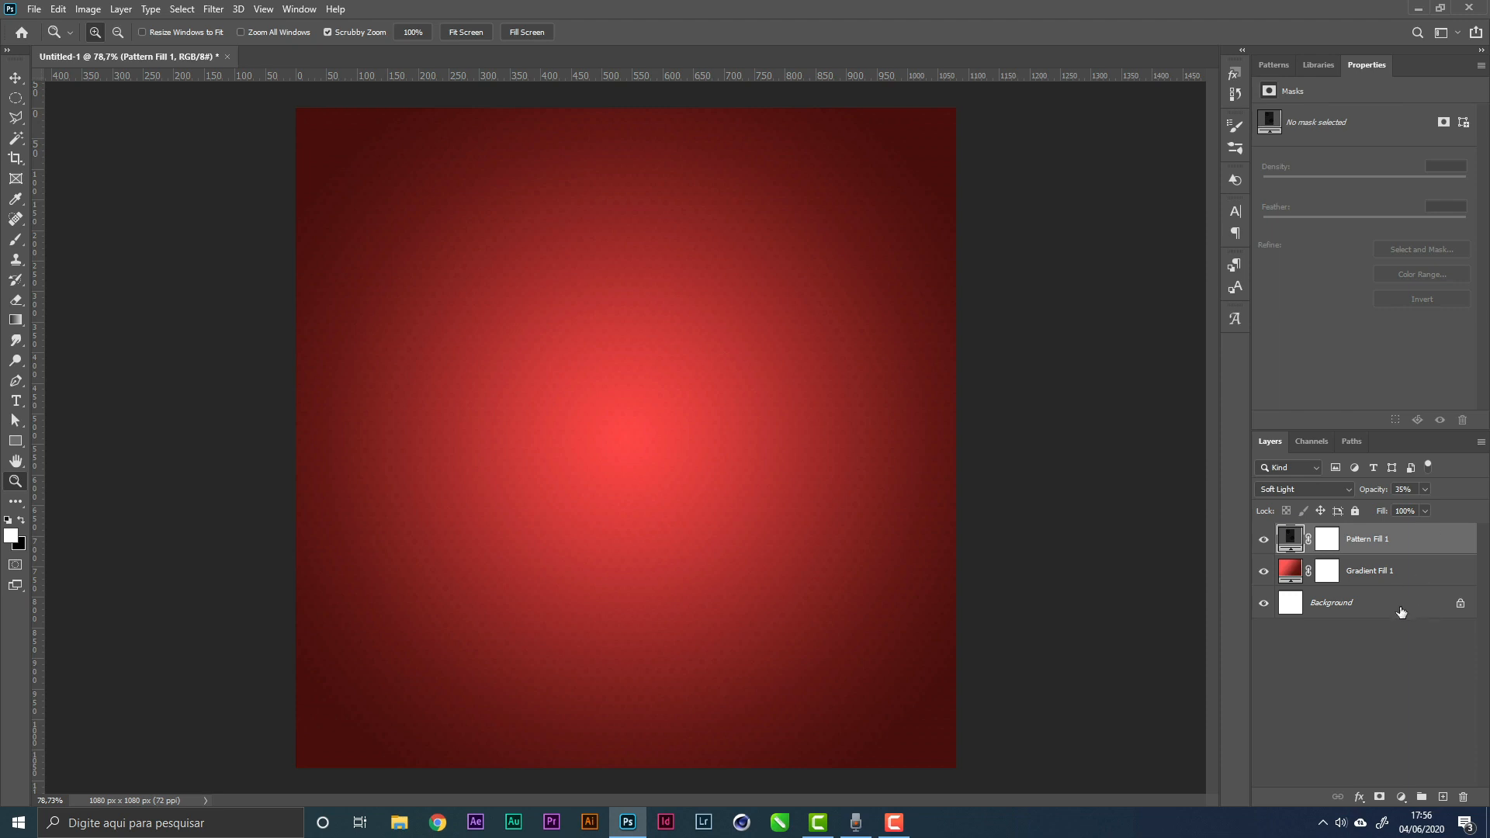
Delete the Background layer and add a new empty layer above the pattern fill
click(1420, 607)
key(Delete)
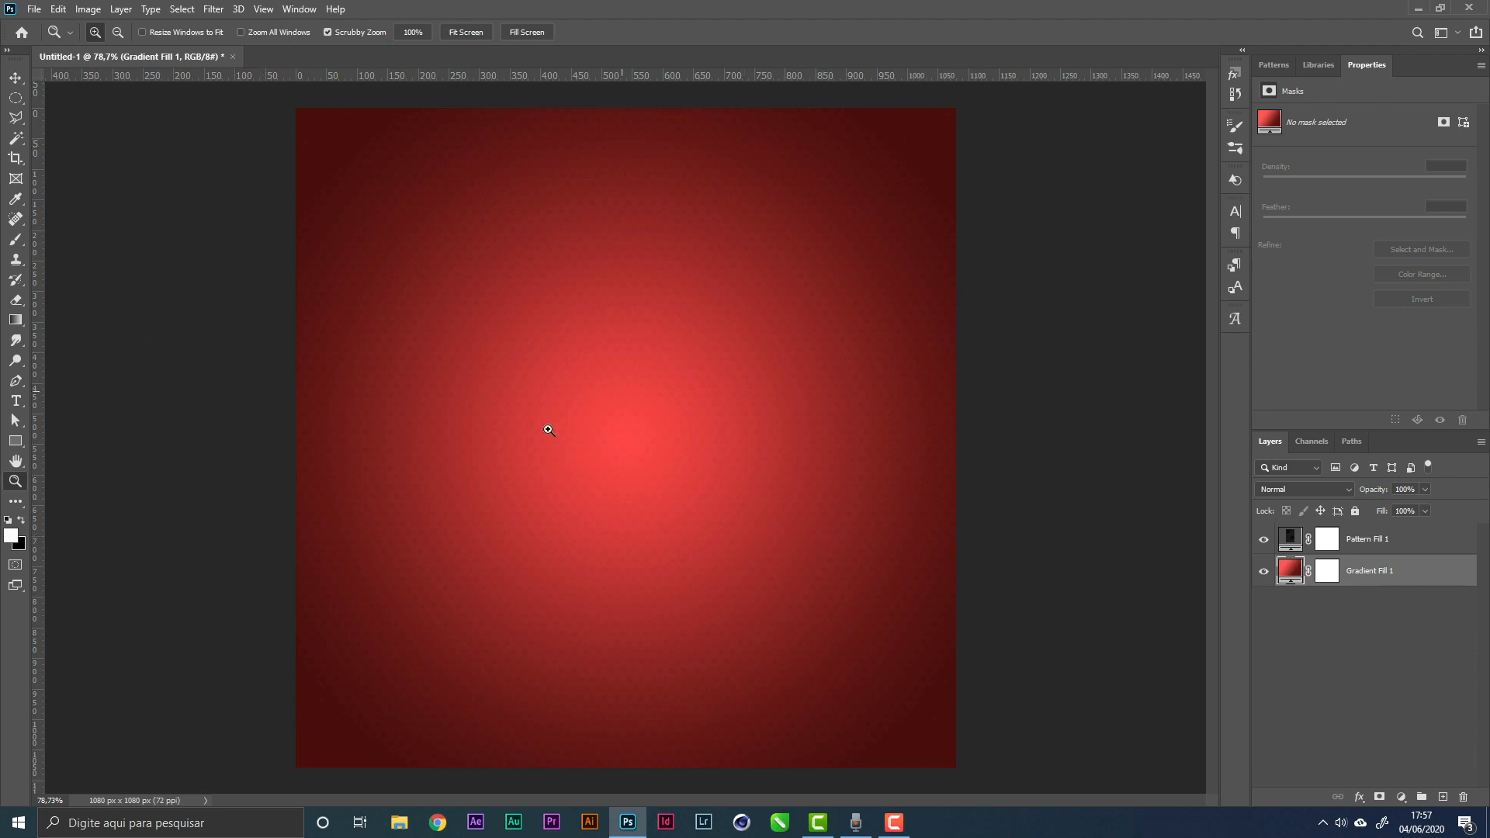
click(14, 101)
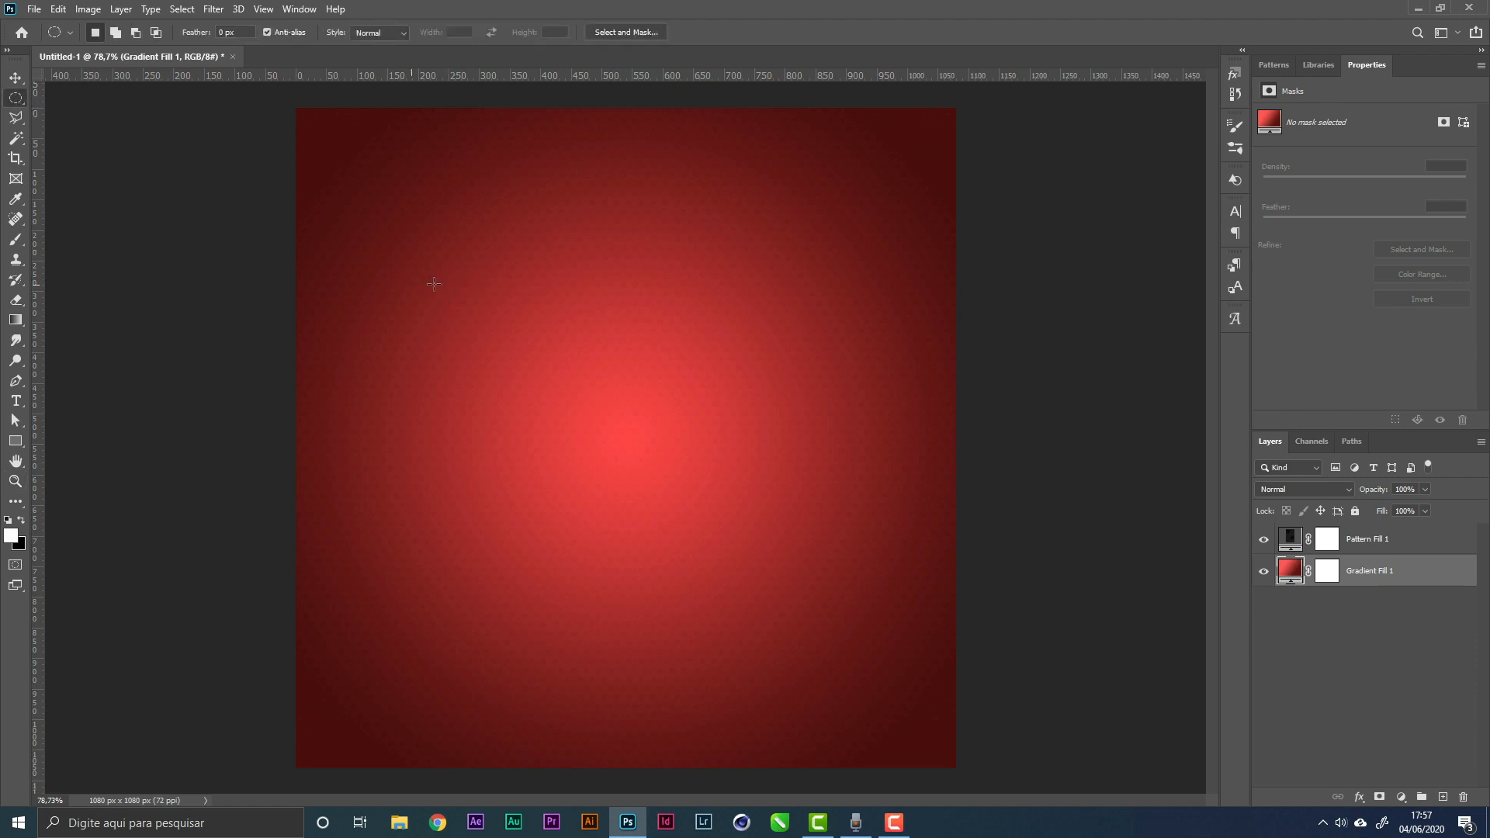
click(1379, 541)
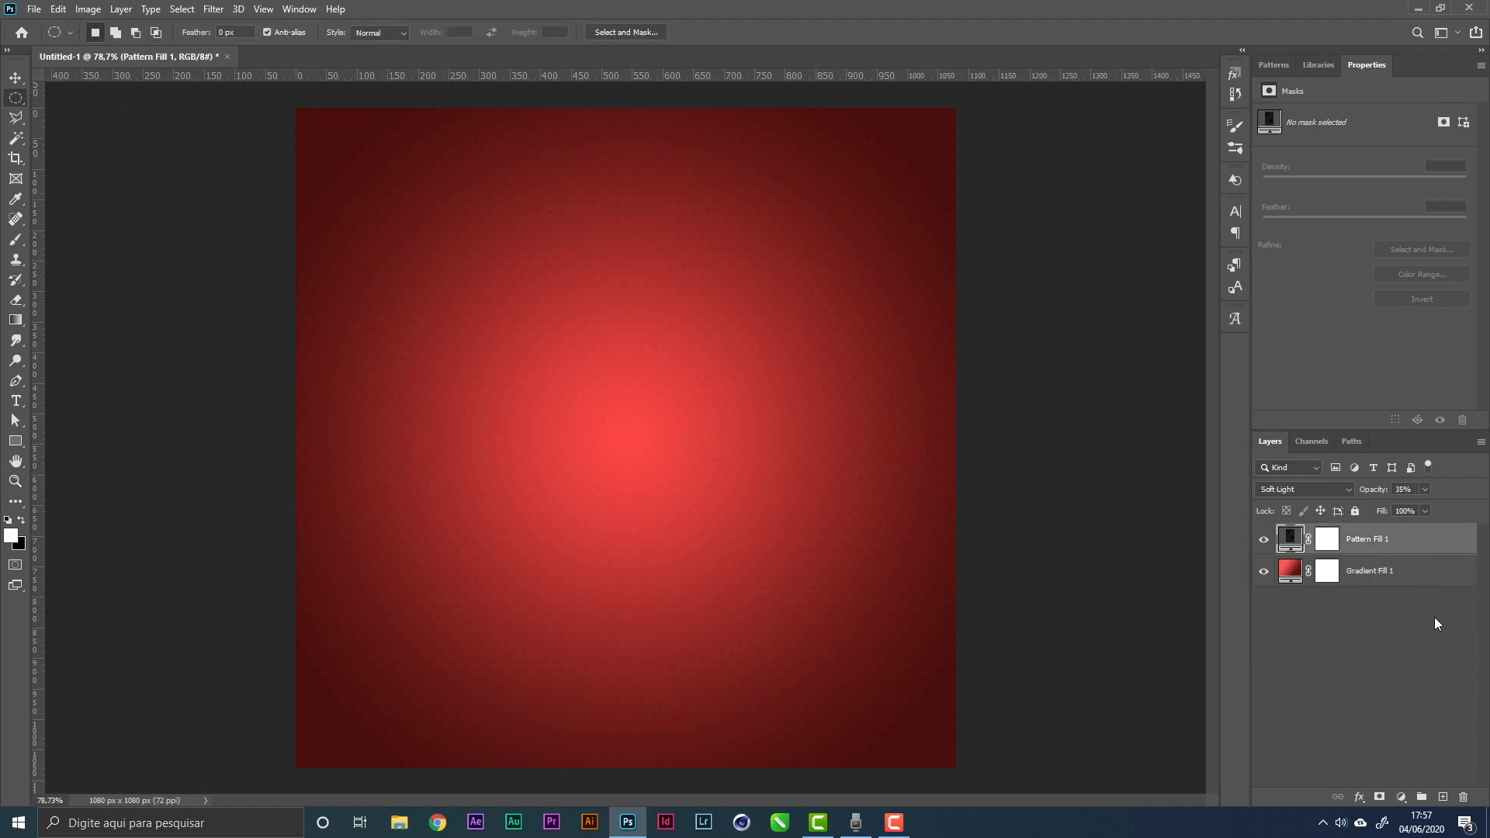
click(1443, 799)
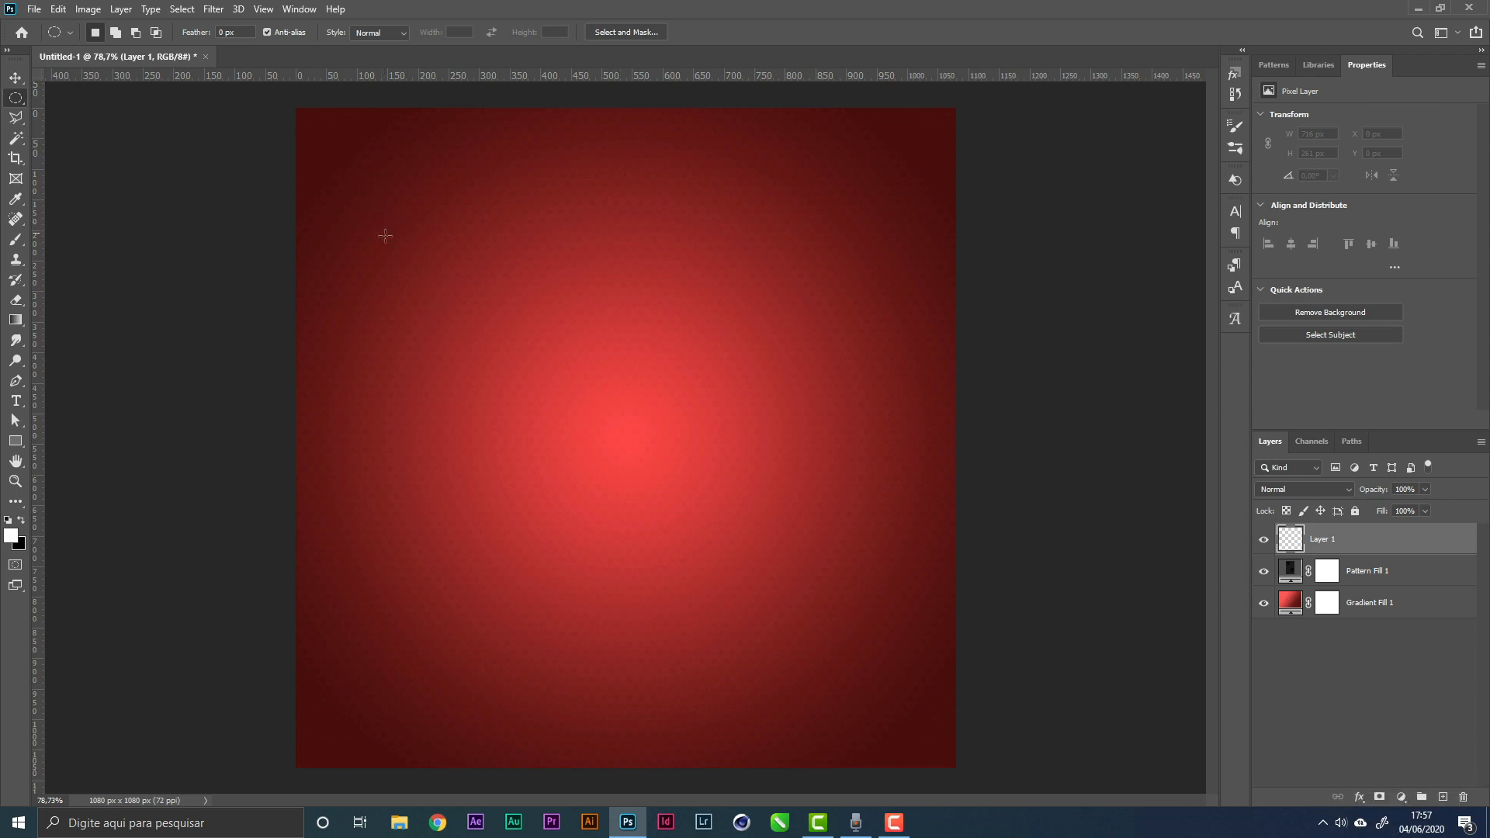
Draw a black circle about 831 px wide with the Ellipse tool and centre it on the canvas in both directions
click(16, 442)
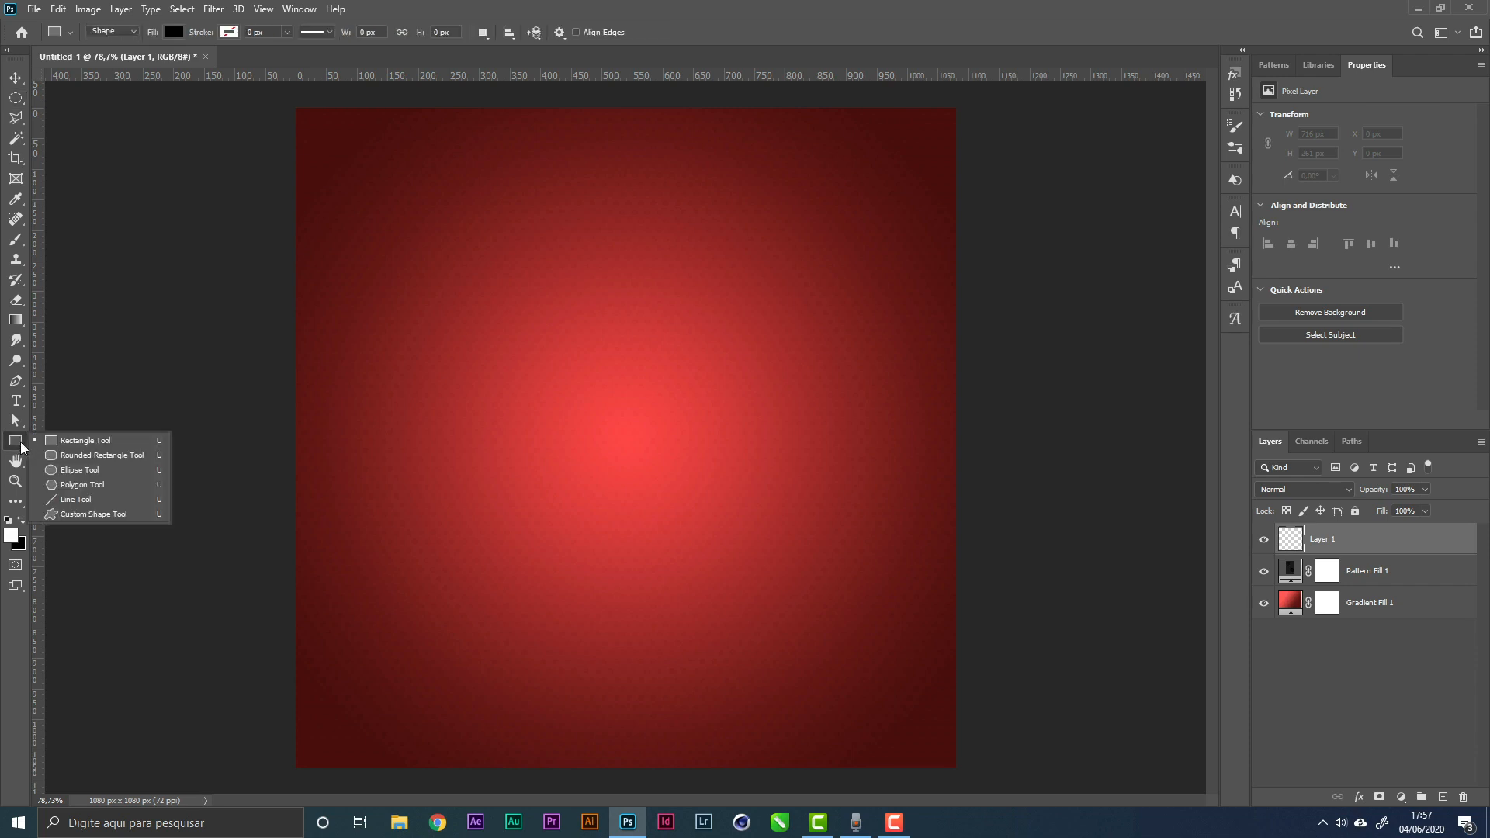
click(97, 468)
drag(378, 228, 978, 738)
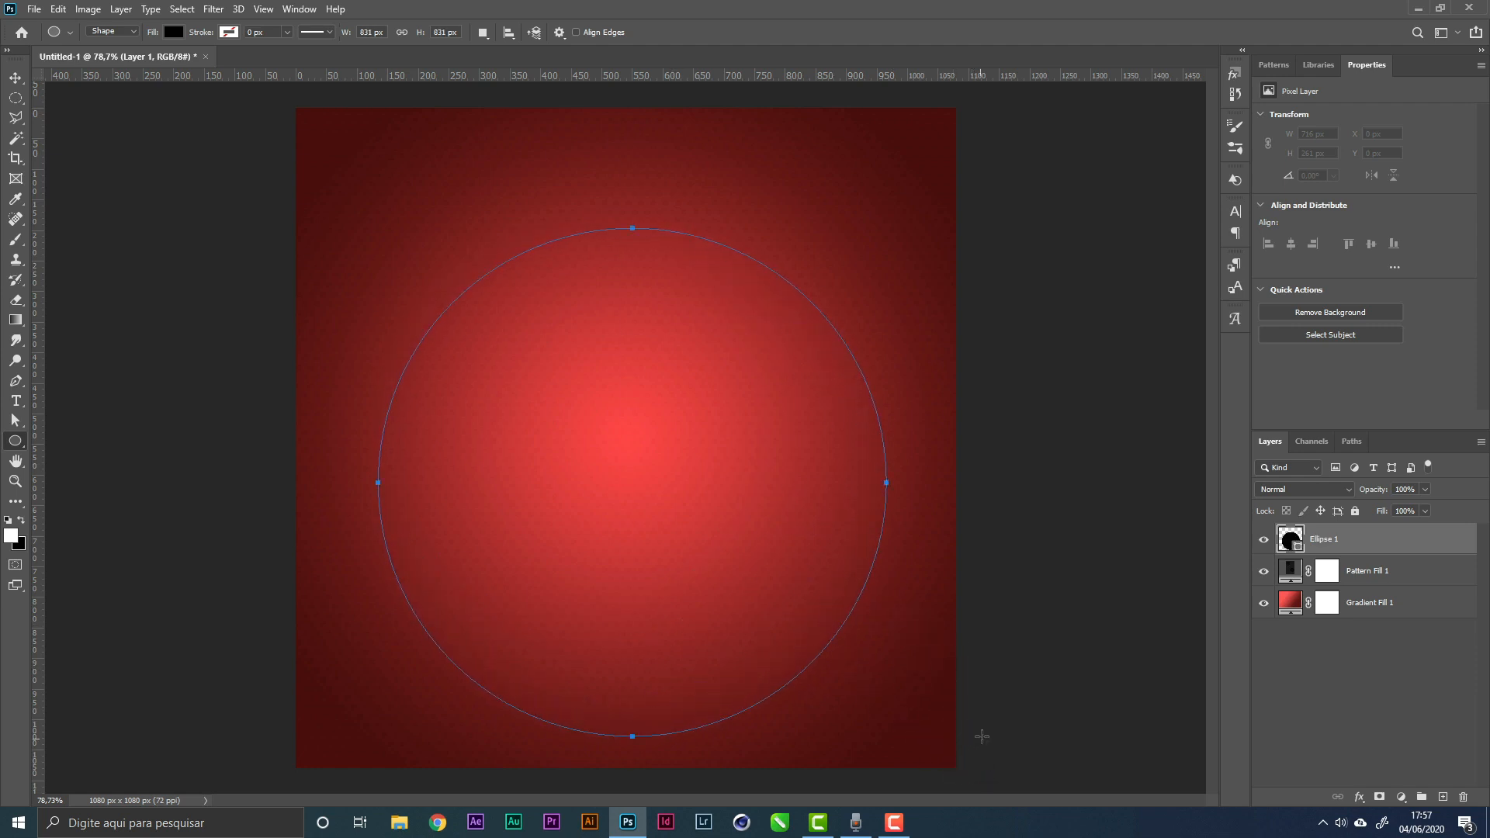
click(16, 79)
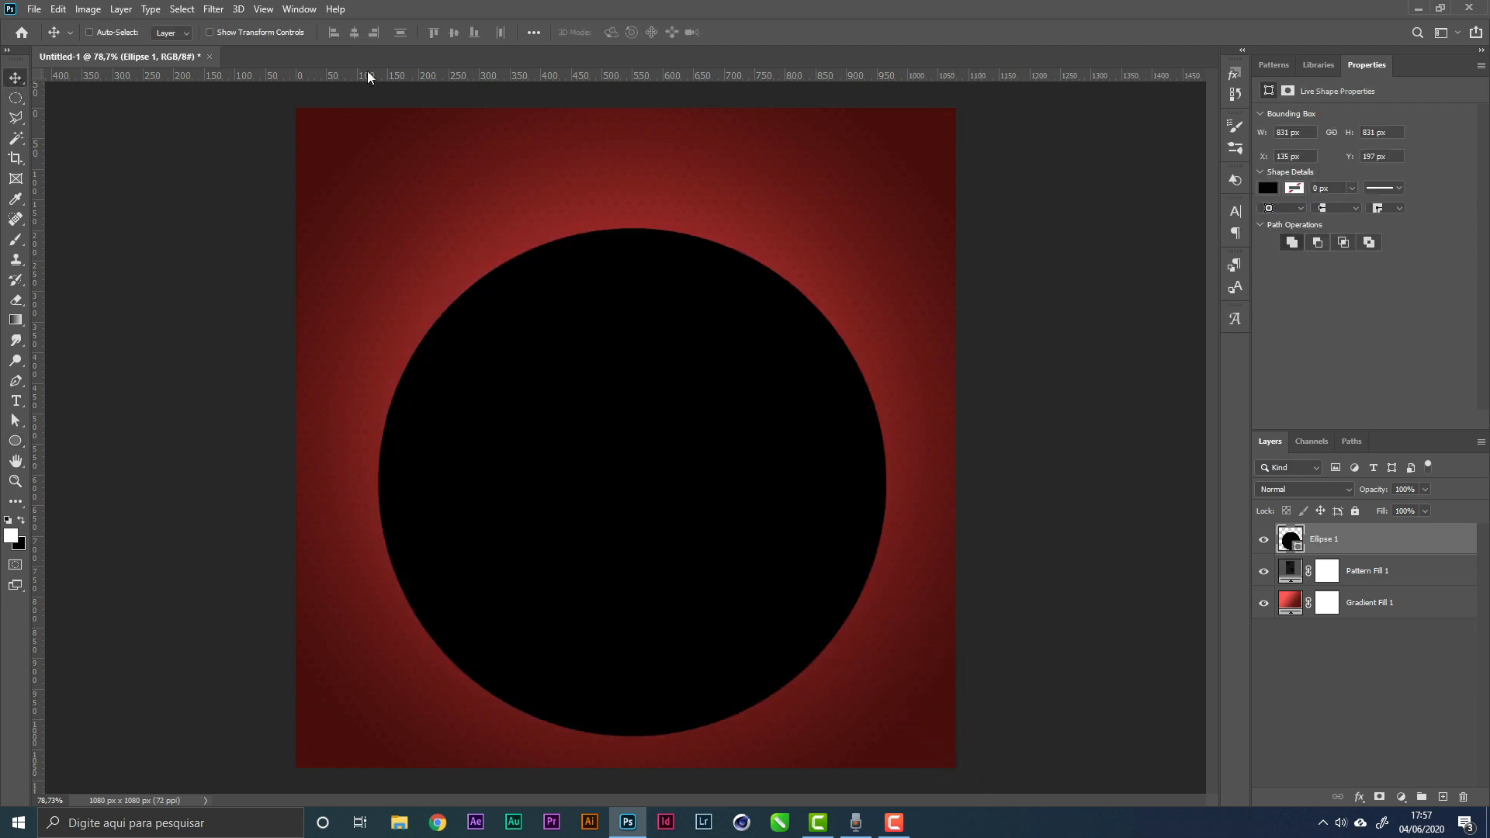
key(ctrl+a)
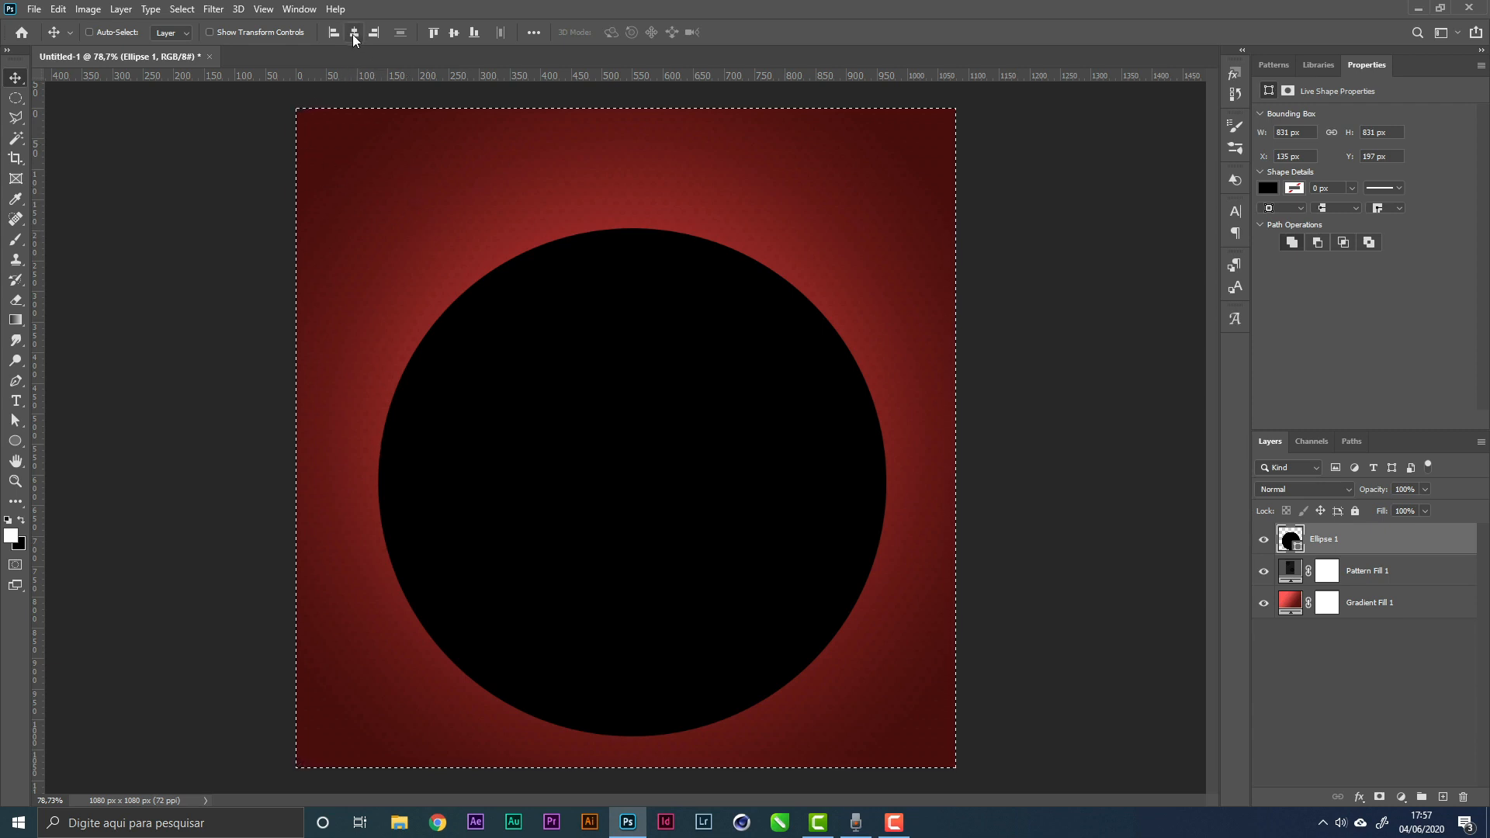
click(454, 33)
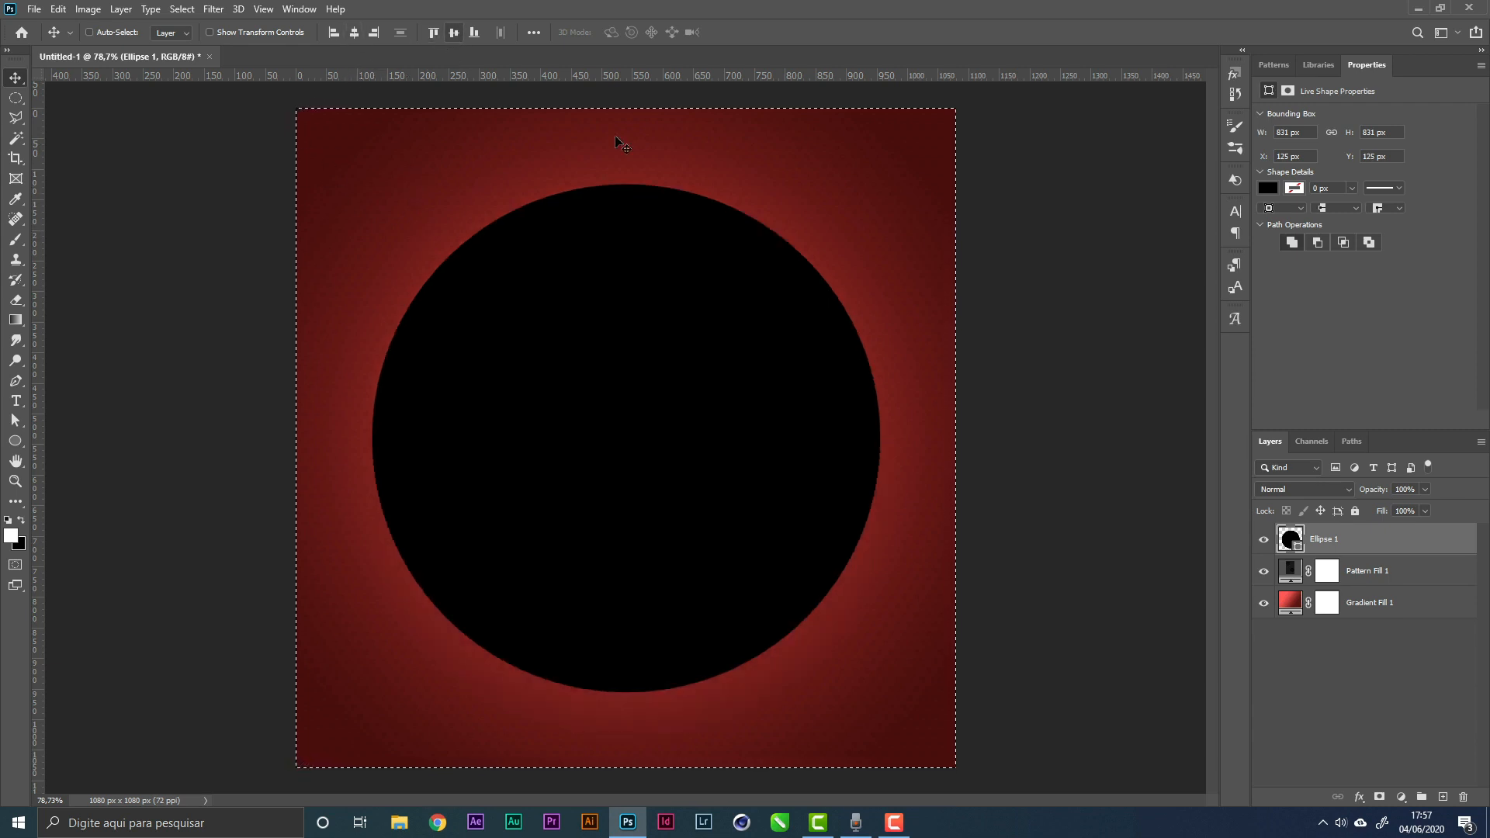
key(ctrl+d)
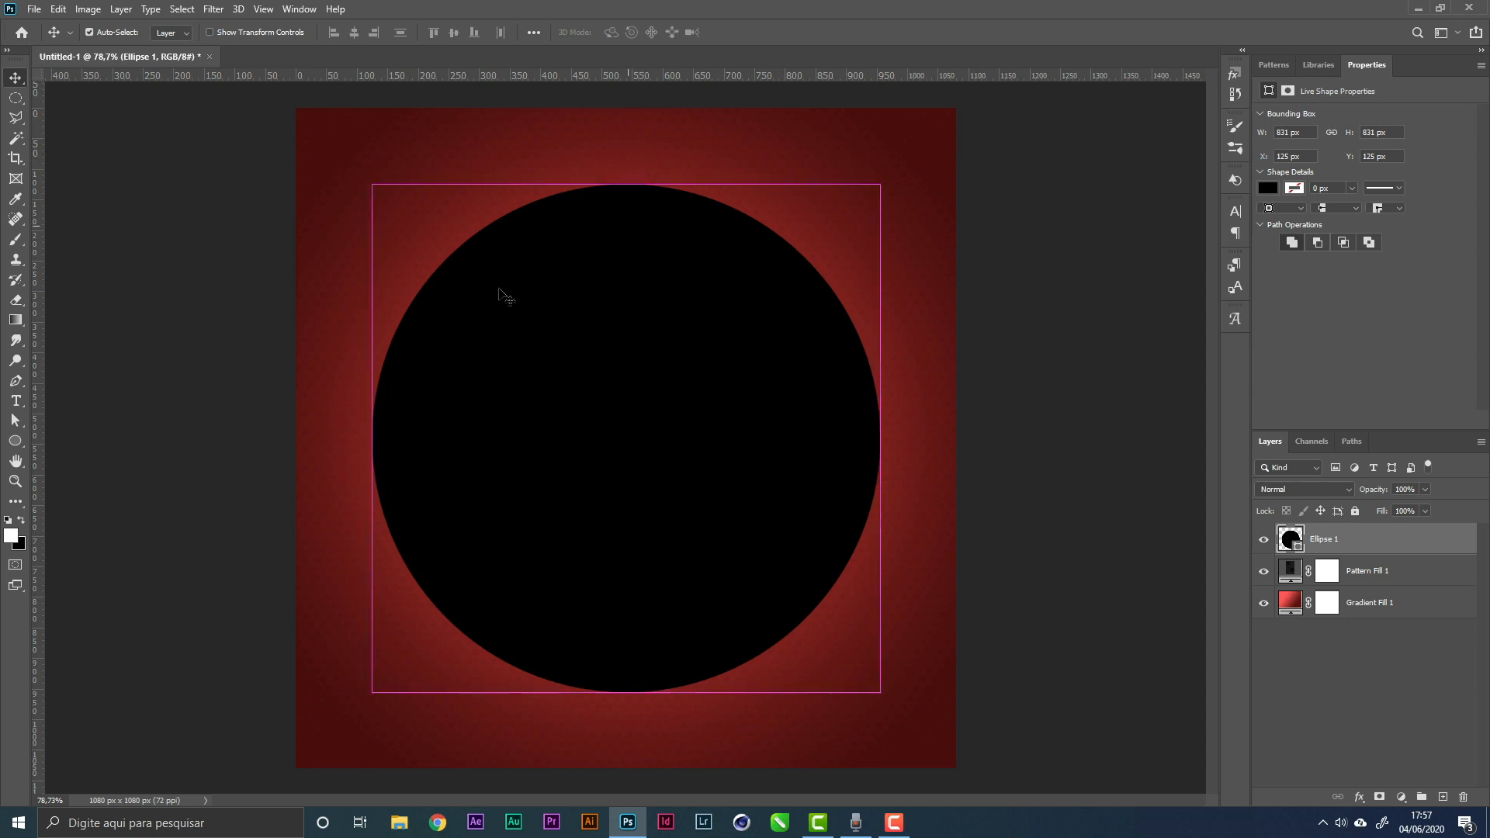
With the circle's outline loaded as a selection and its shape layer hidden, add a new empty layer above it
key(ctrl)
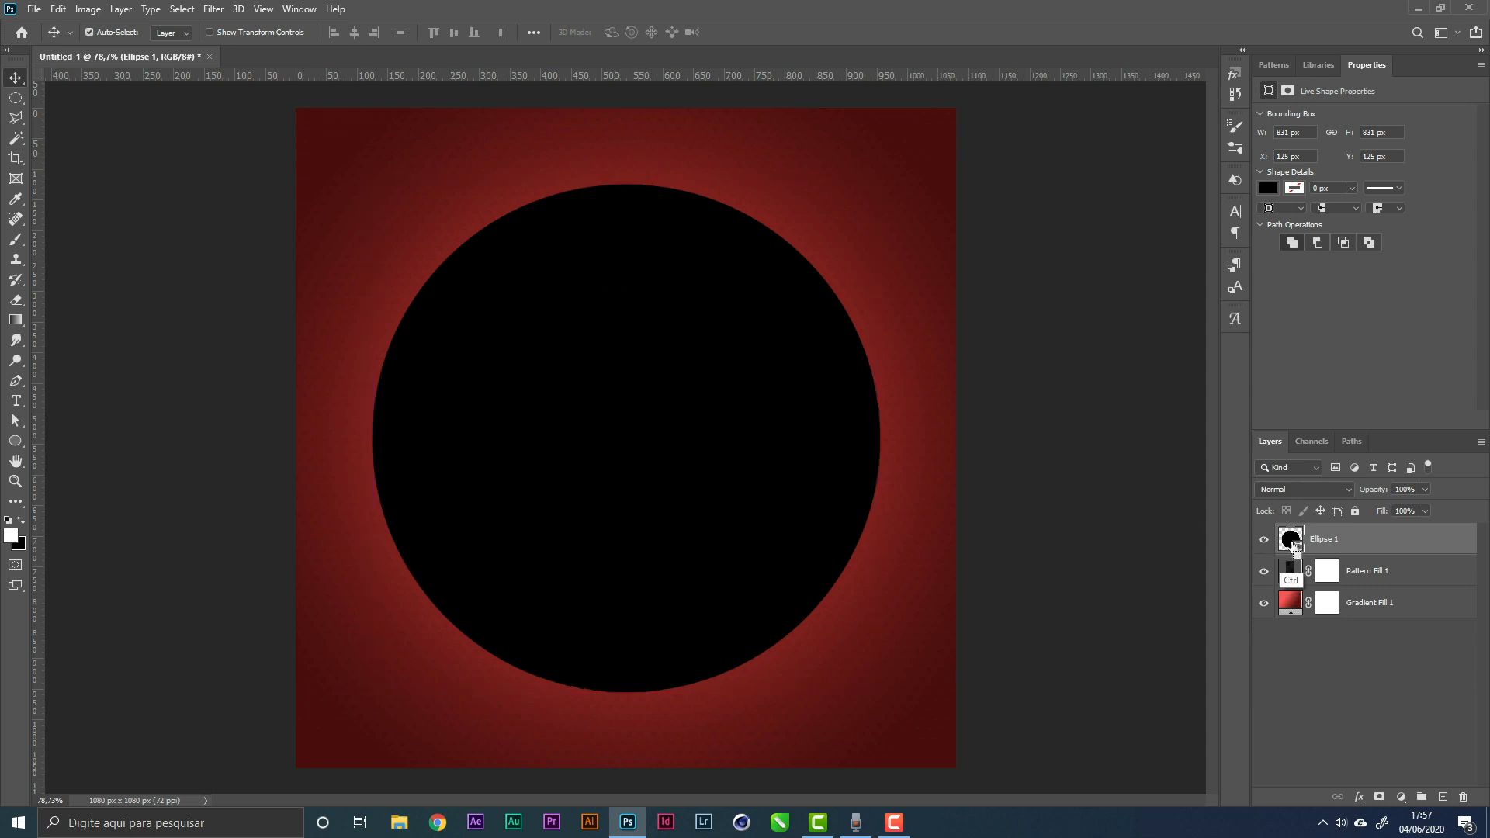
ctrl+click(1292, 541)
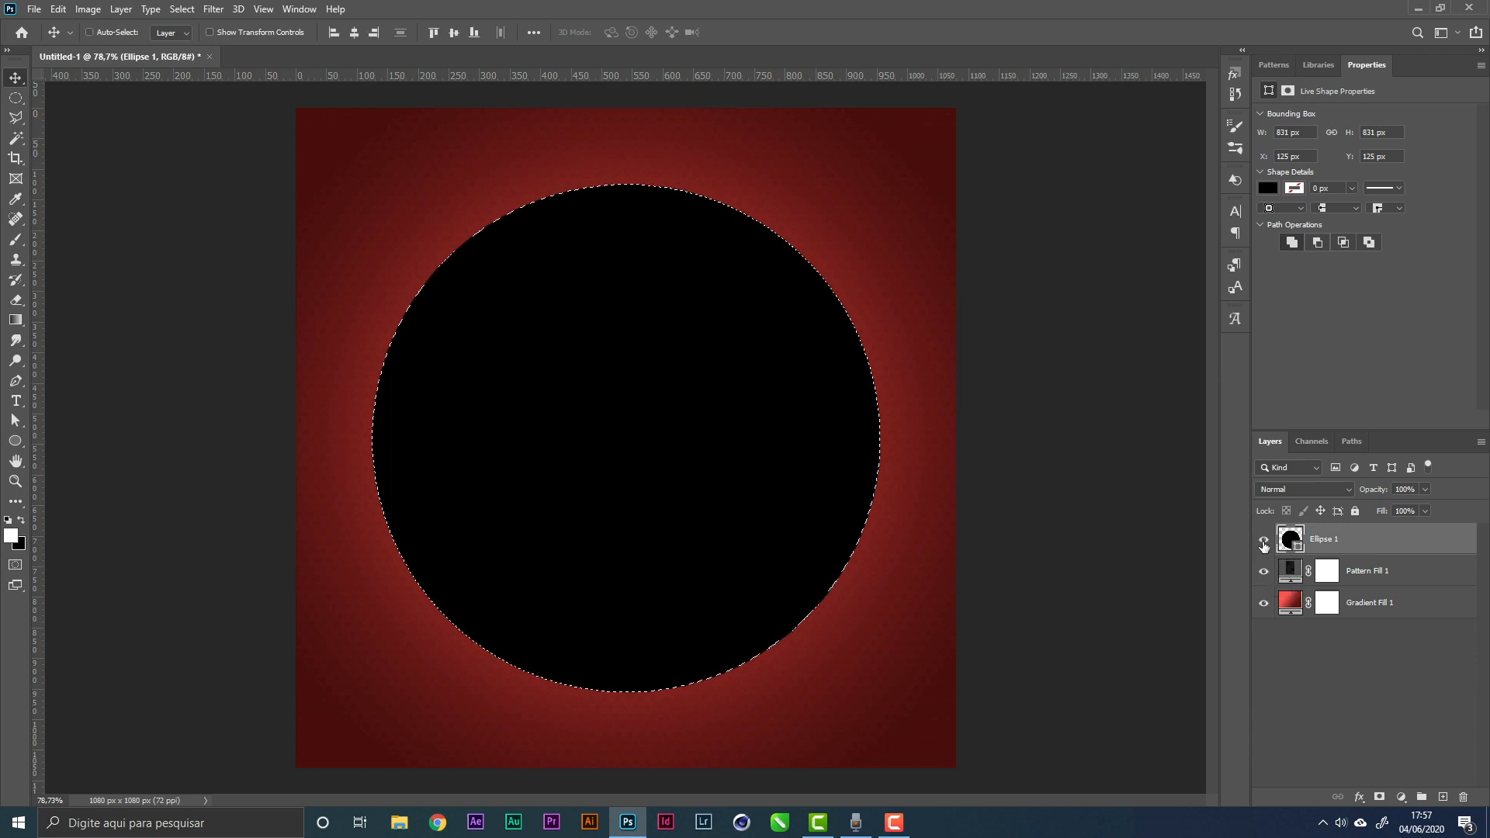
click(1264, 541)
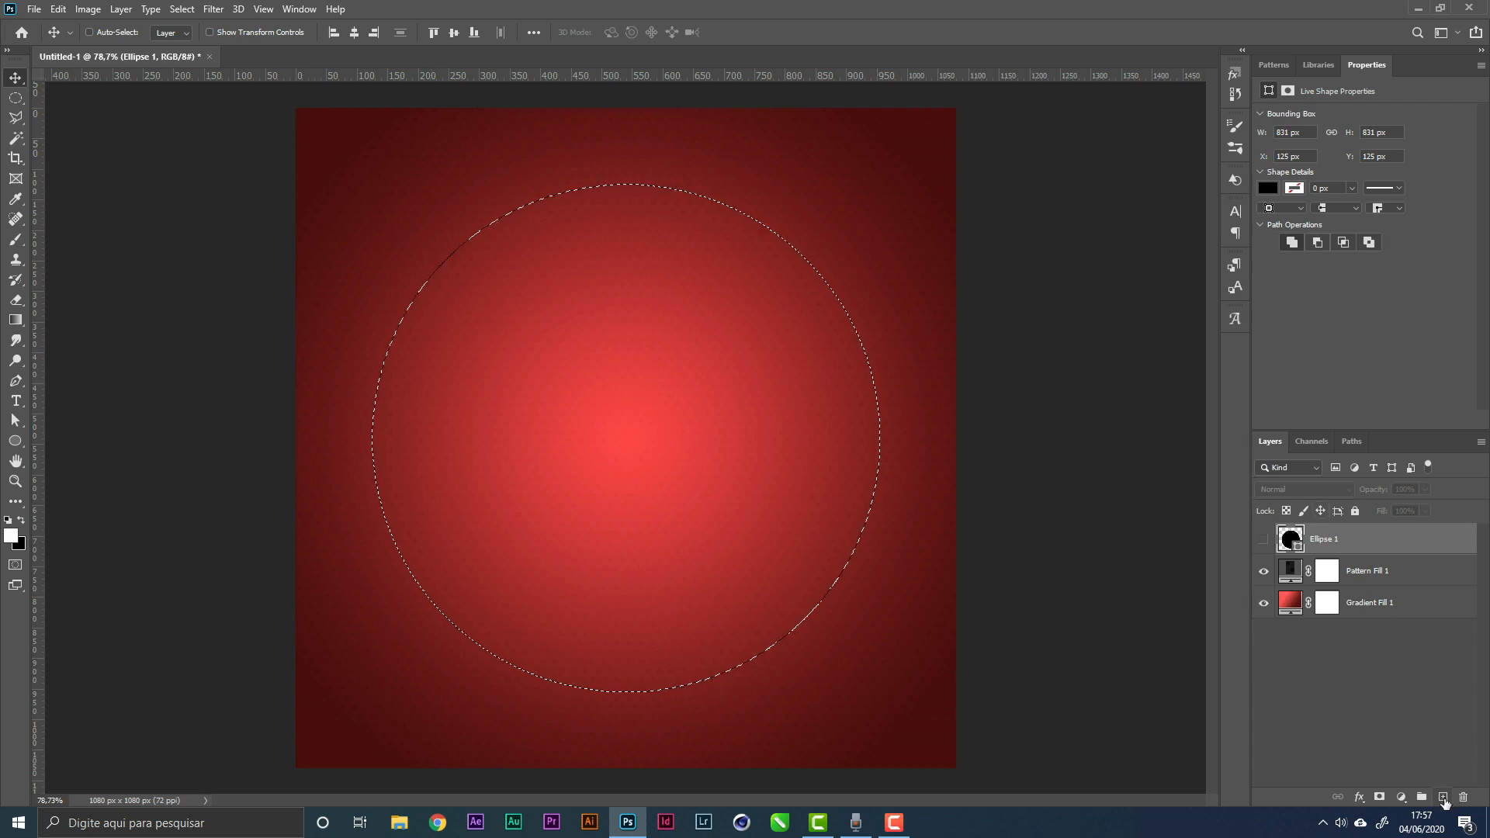
key(ctrl+shift+alt+n)
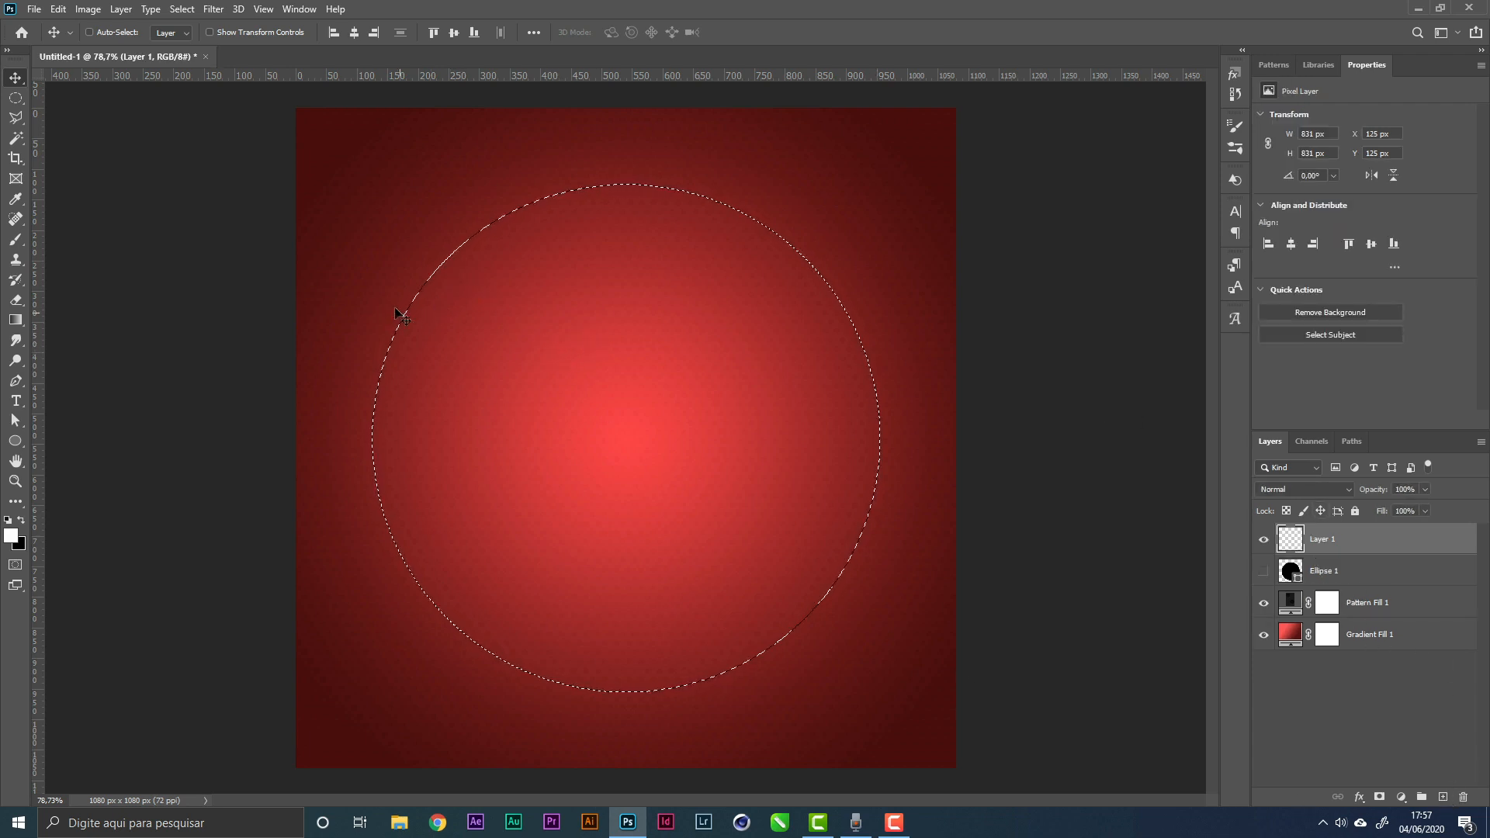
Set up the Brush with the soft round tip, 0% hardness and a size of about 97 px
key(b)
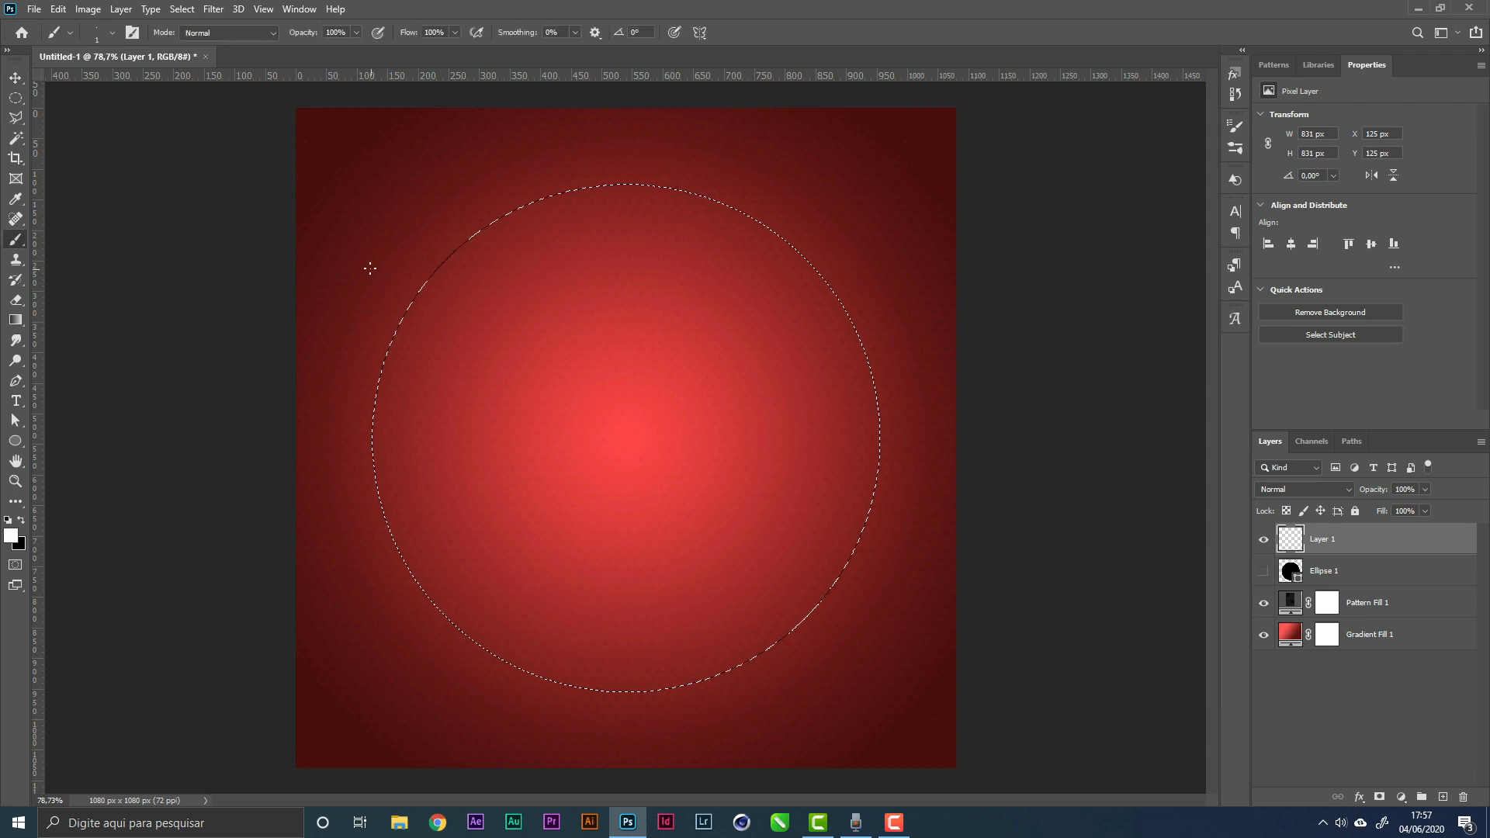
right_click(386, 225)
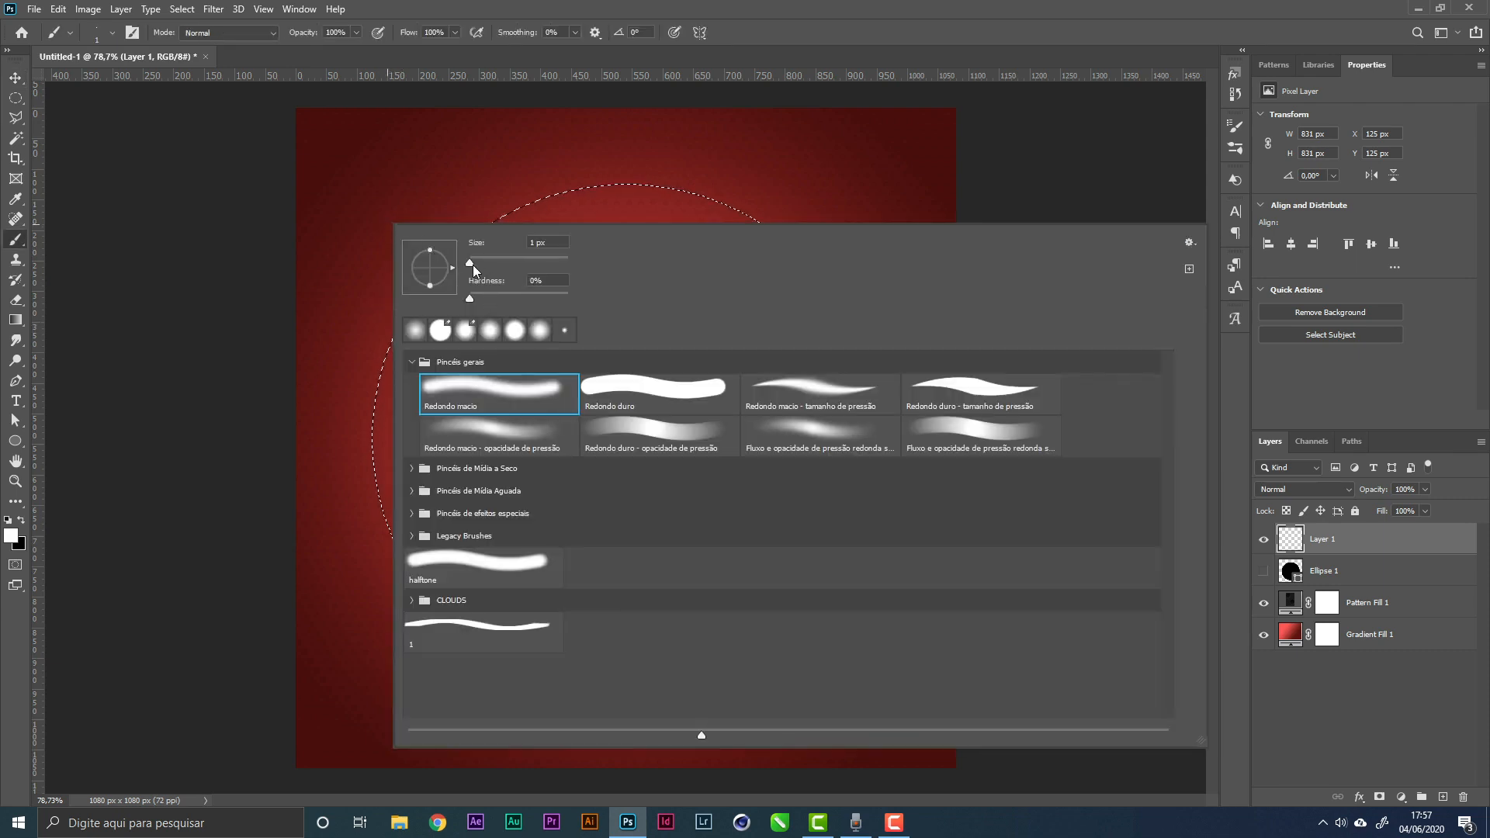
mouse_move(472, 263)
mouse_down()
mouse_move(535, 260)
mouse_move(476, 221)
mouse_move(500, 218)
mouse_move(518, 263)
mouse_up()
click(852, 26)
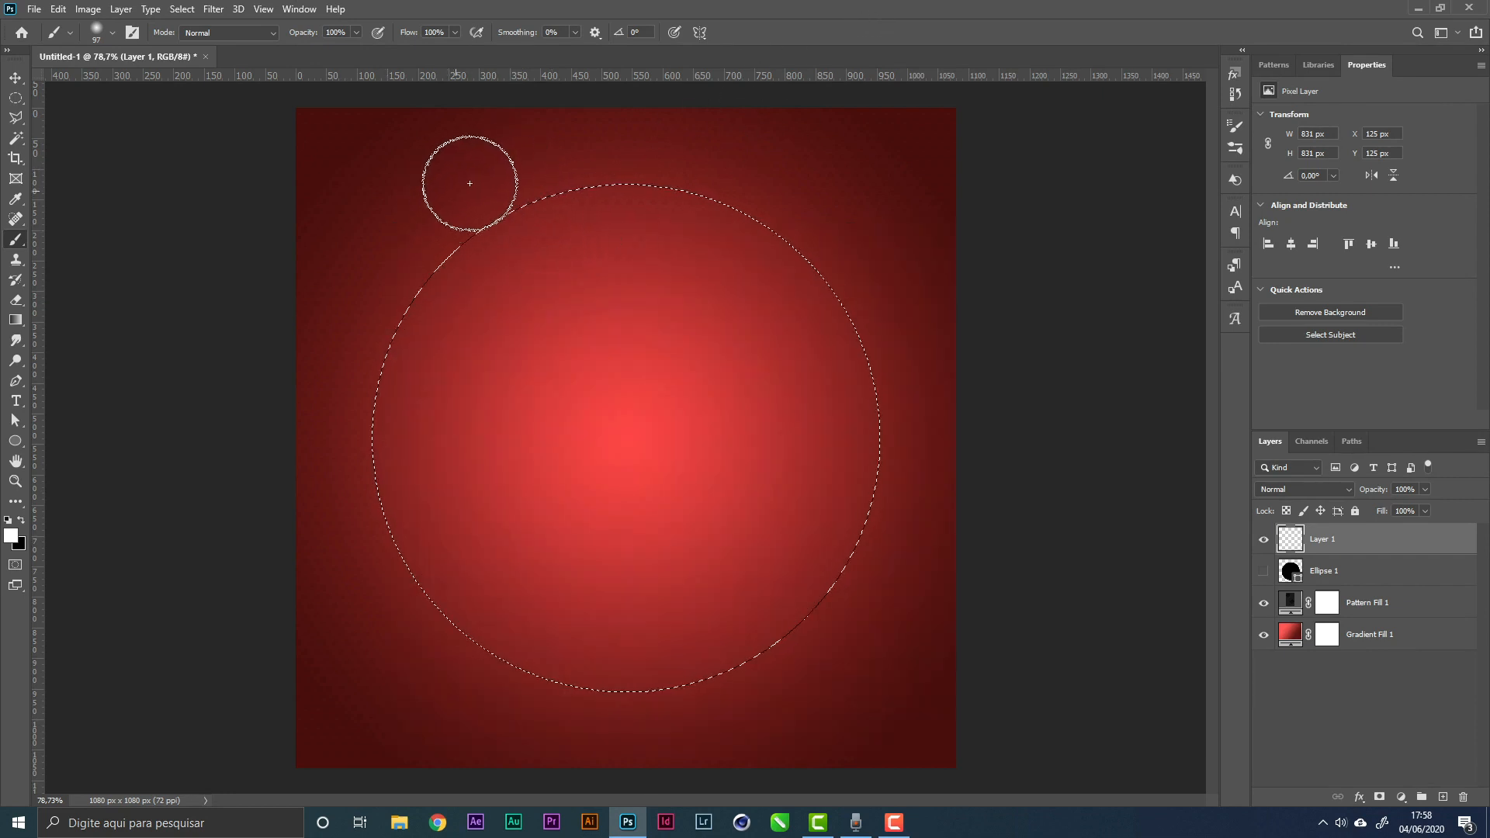
Try a white brush stroke along the upper-left inner edge of the circular selection
mouse_move(512, 213)
mouse_down()
mouse_move(382, 320)
mouse_move(427, 262)
mouse_move(421, 244)
mouse_move(364, 368)
mouse_up()
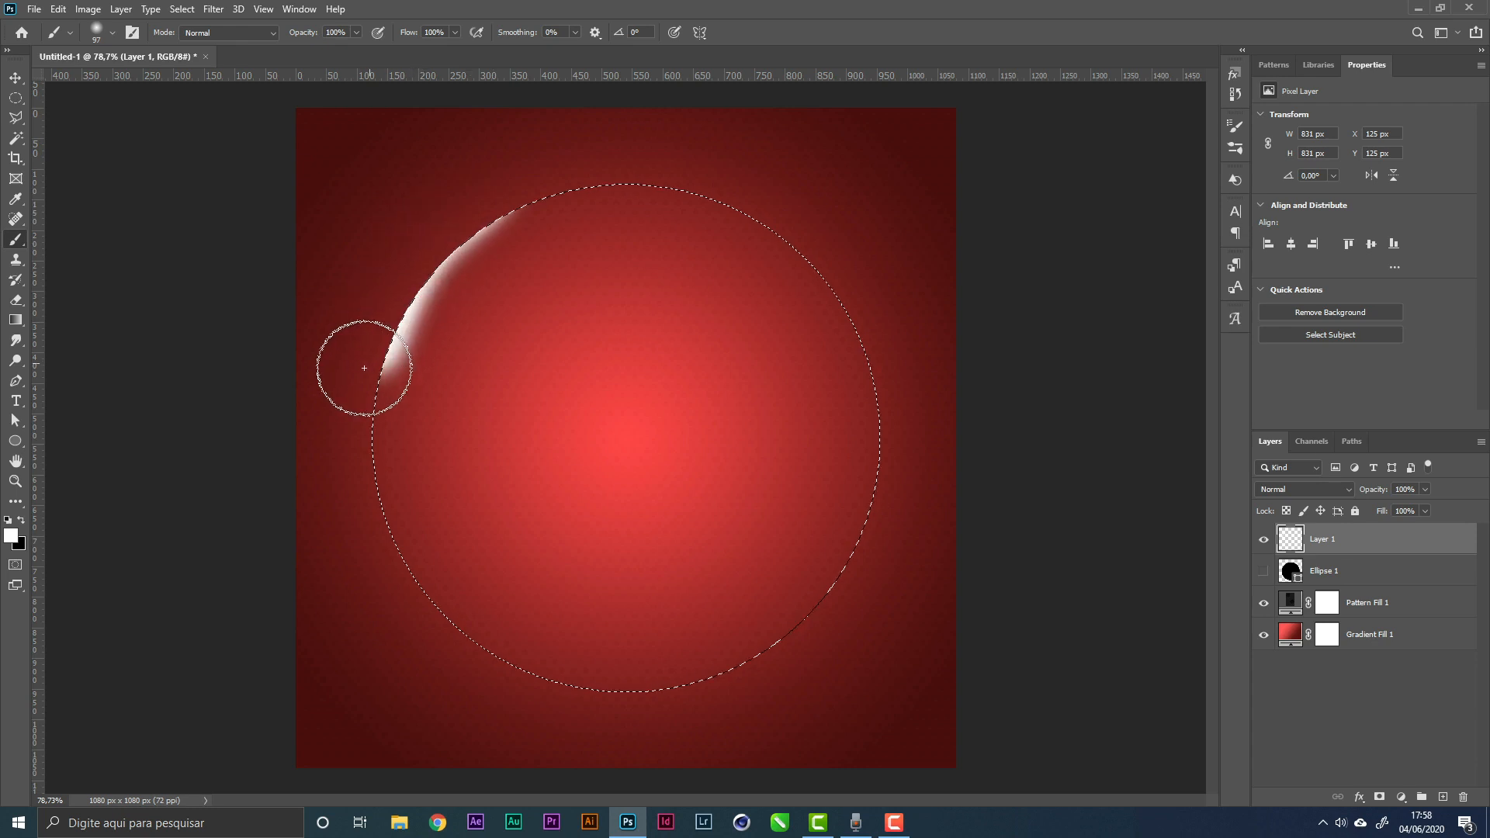
key(ctrl+z)
key(ctrl+z)
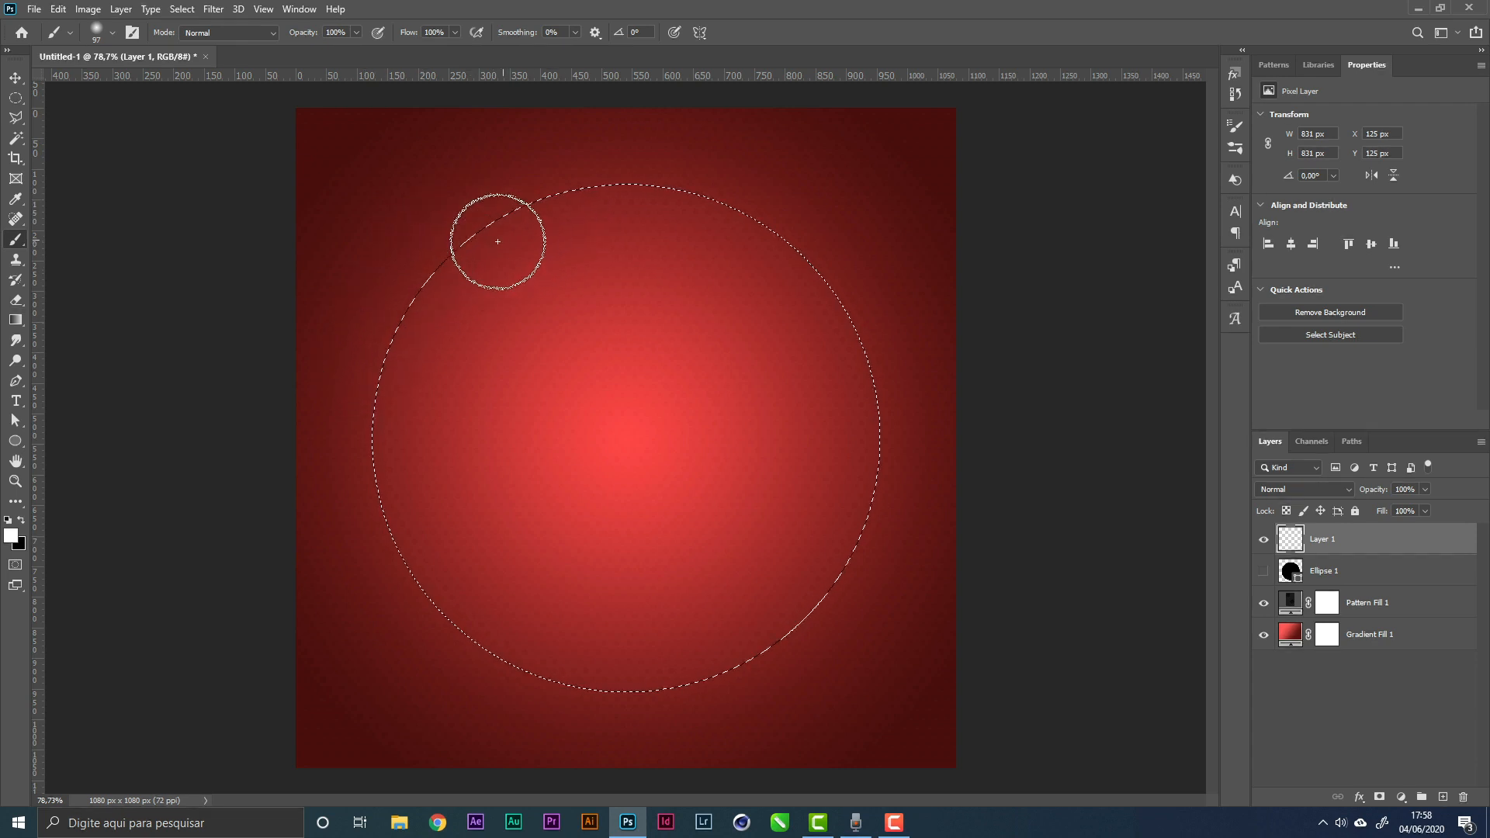
Paint a soft white glow around the inner edge of the circular selection with the brush enlarged to 200 px
key(bracketright)
key(bracketright)
key(bracketright)
key(bracketright)
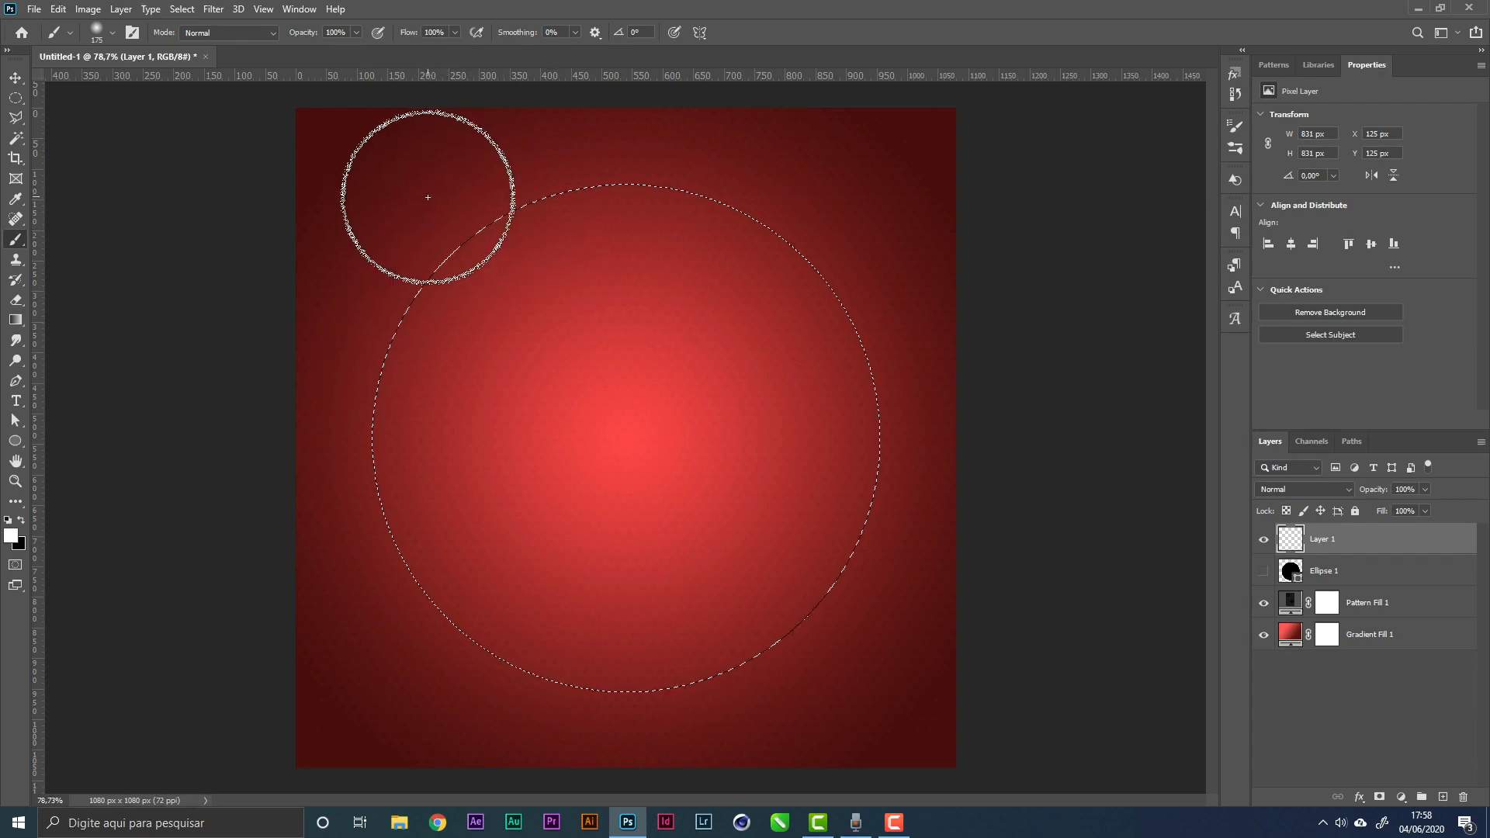
key(bracketright)
mouse_move(426, 193)
mouse_down()
mouse_move(366, 246)
mouse_move(371, 220)
mouse_move(315, 309)
mouse_move(341, 262)
mouse_move(341, 379)
mouse_move(356, 362)
mouse_move(322, 312)
mouse_move(393, 157)
mouse_move(343, 243)
mouse_move(393, 195)
mouse_move(339, 307)
mouse_move(416, 189)
mouse_move(378, 261)
mouse_move(577, 124)
mouse_move(513, 155)
mouse_move(657, 112)
mouse_move(623, 141)
mouse_up()
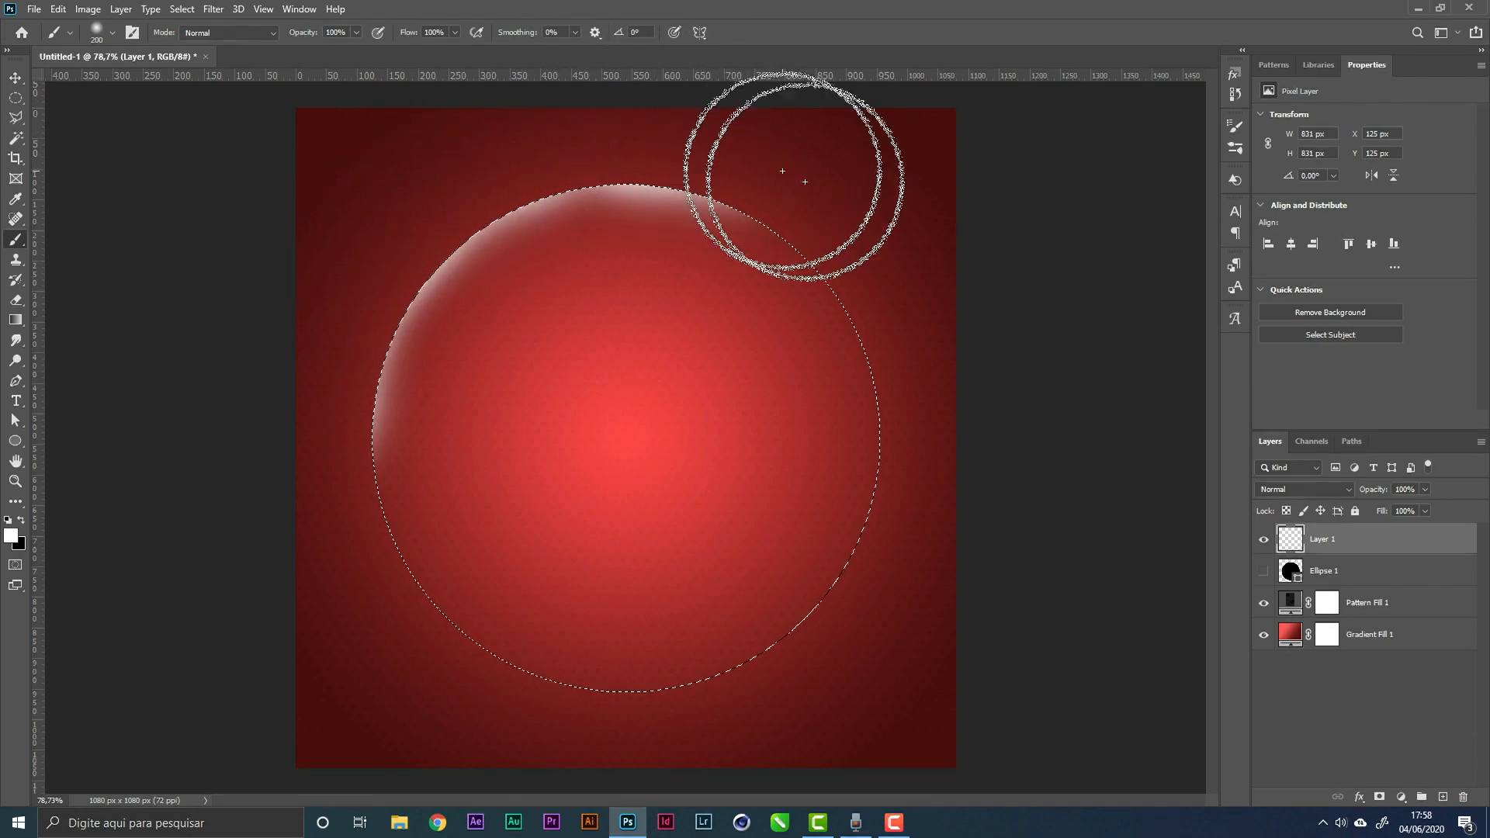
mouse_move(805, 182)
mouse_down()
mouse_move(768, 189)
mouse_move(623, 150)
mouse_move(592, 157)
mouse_up()
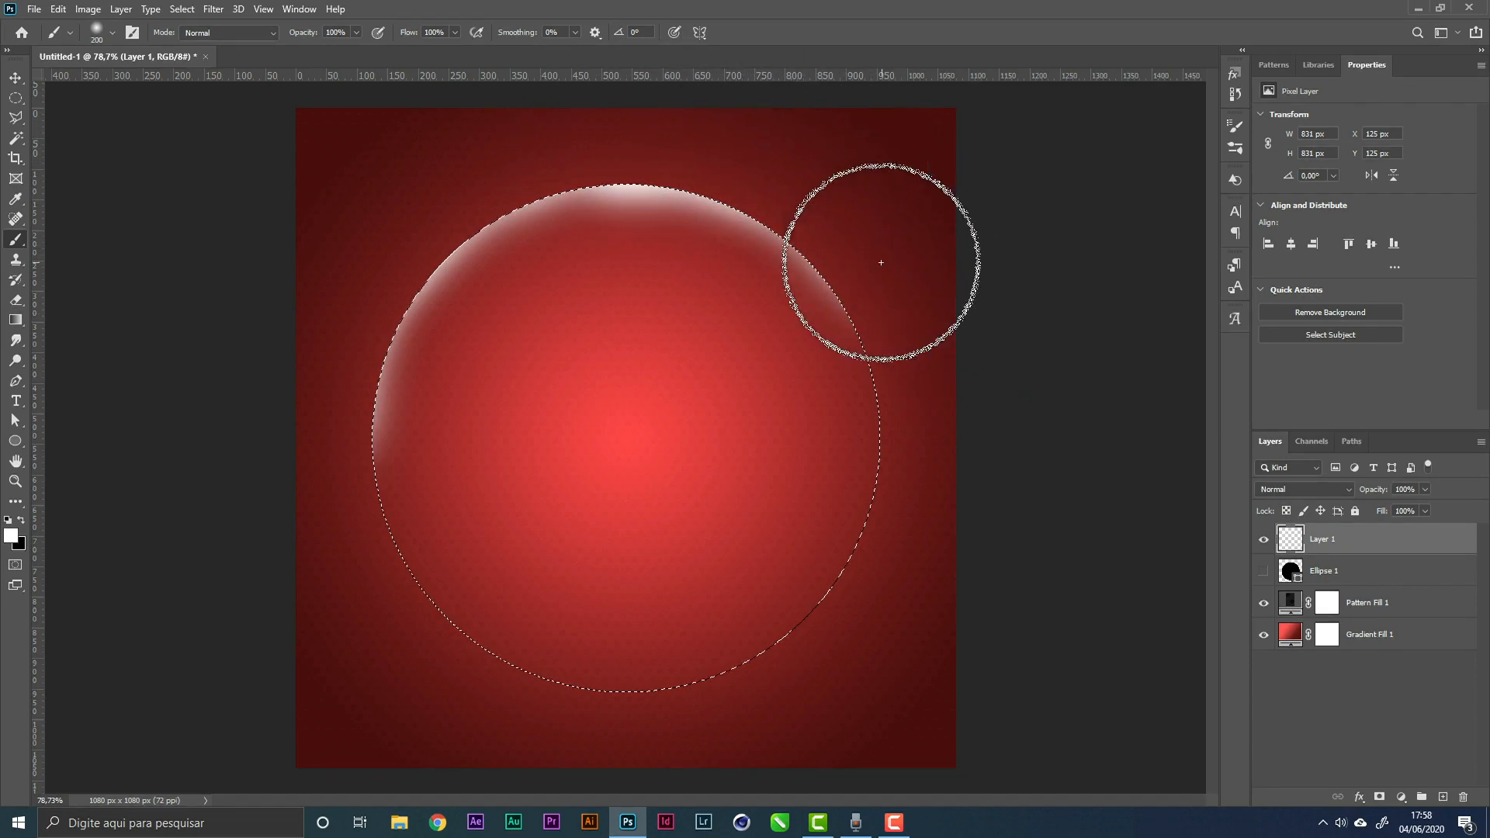
mouse_move(881, 262)
mouse_down()
mouse_move(912, 296)
mouse_move(970, 483)
mouse_move(958, 412)
mouse_move(967, 582)
mouse_move(927, 441)
mouse_move(916, 576)
mouse_move(931, 395)
mouse_move(973, 538)
mouse_move(936, 358)
mouse_move(957, 494)
mouse_move(915, 645)
mouse_move(925, 571)
mouse_move(877, 661)
mouse_move(902, 582)
mouse_move(869, 651)
mouse_move(726, 722)
mouse_move(766, 711)
mouse_move(621, 742)
mouse_move(659, 739)
mouse_move(464, 746)
mouse_move(583, 742)
mouse_move(487, 729)
mouse_move(512, 744)
mouse_move(384, 697)
mouse_move(461, 740)
mouse_move(480, 704)
mouse_move(504, 730)
mouse_move(454, 721)
mouse_move(349, 625)
mouse_move(346, 593)
mouse_move(366, 604)
mouse_move(327, 530)
mouse_move(332, 554)
mouse_move(301, 471)
mouse_move(311, 483)
mouse_move(311, 460)
mouse_move(339, 599)
mouse_move(320, 572)
mouse_move(373, 686)
mouse_move(348, 588)
mouse_up()
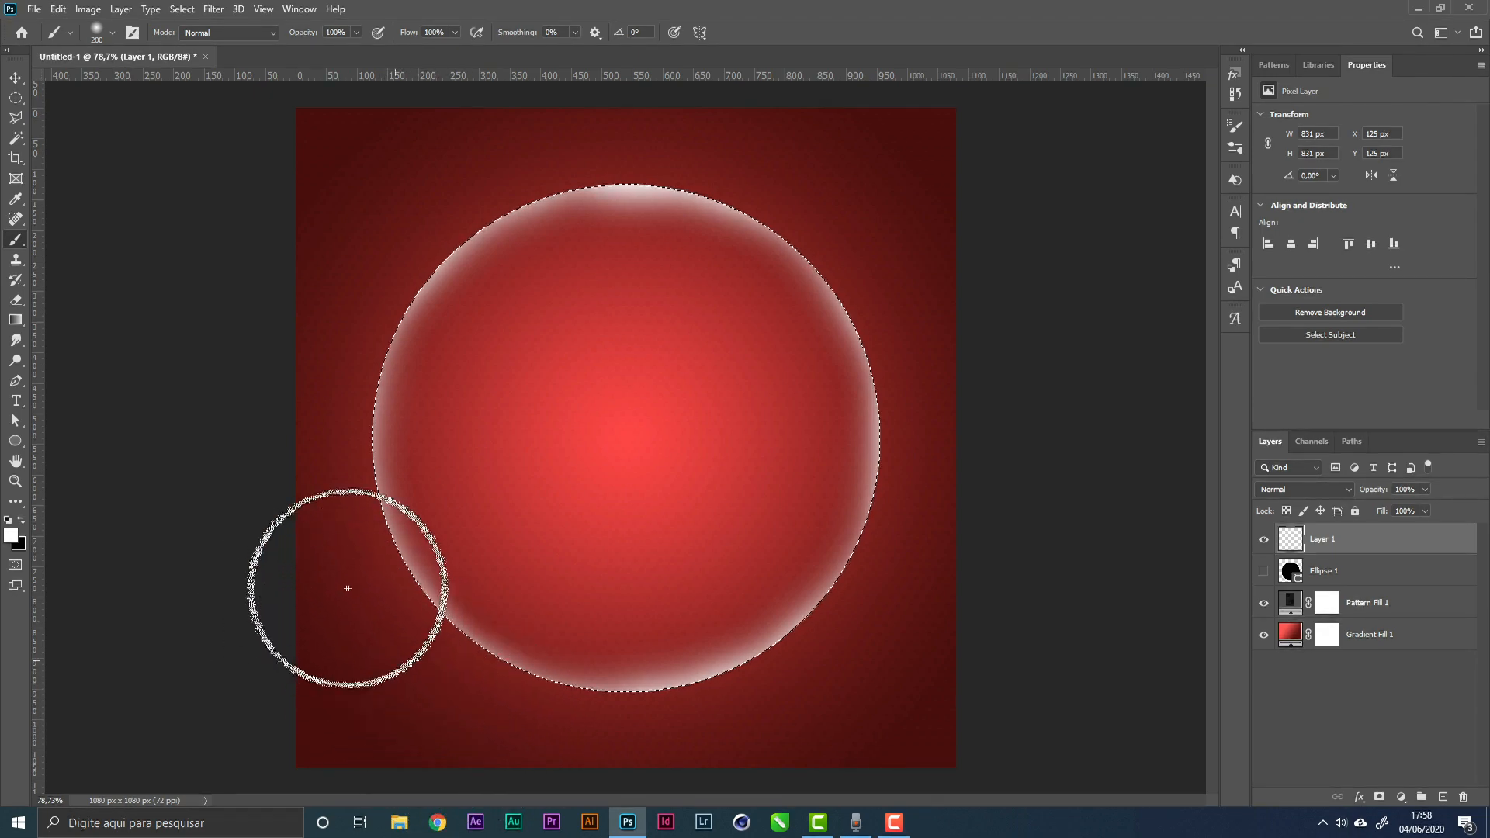
Set the brush size to 175 px and strengthen the white glow along the circle's top and upper-left edge
key(bracketright)
key(bracketright)
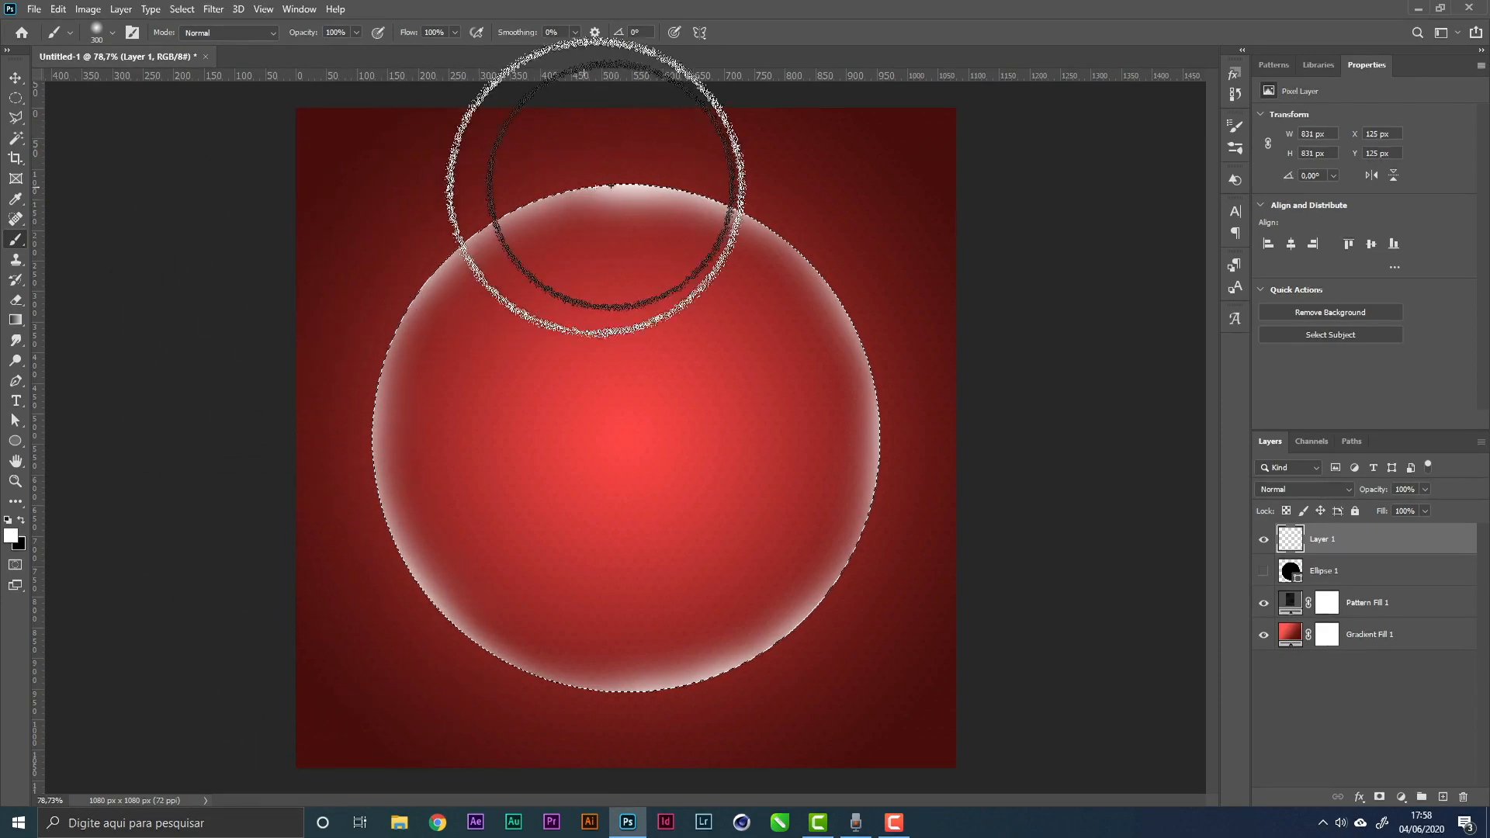
key(bracketleft)
key(bracketleft)
key(bracketleft)
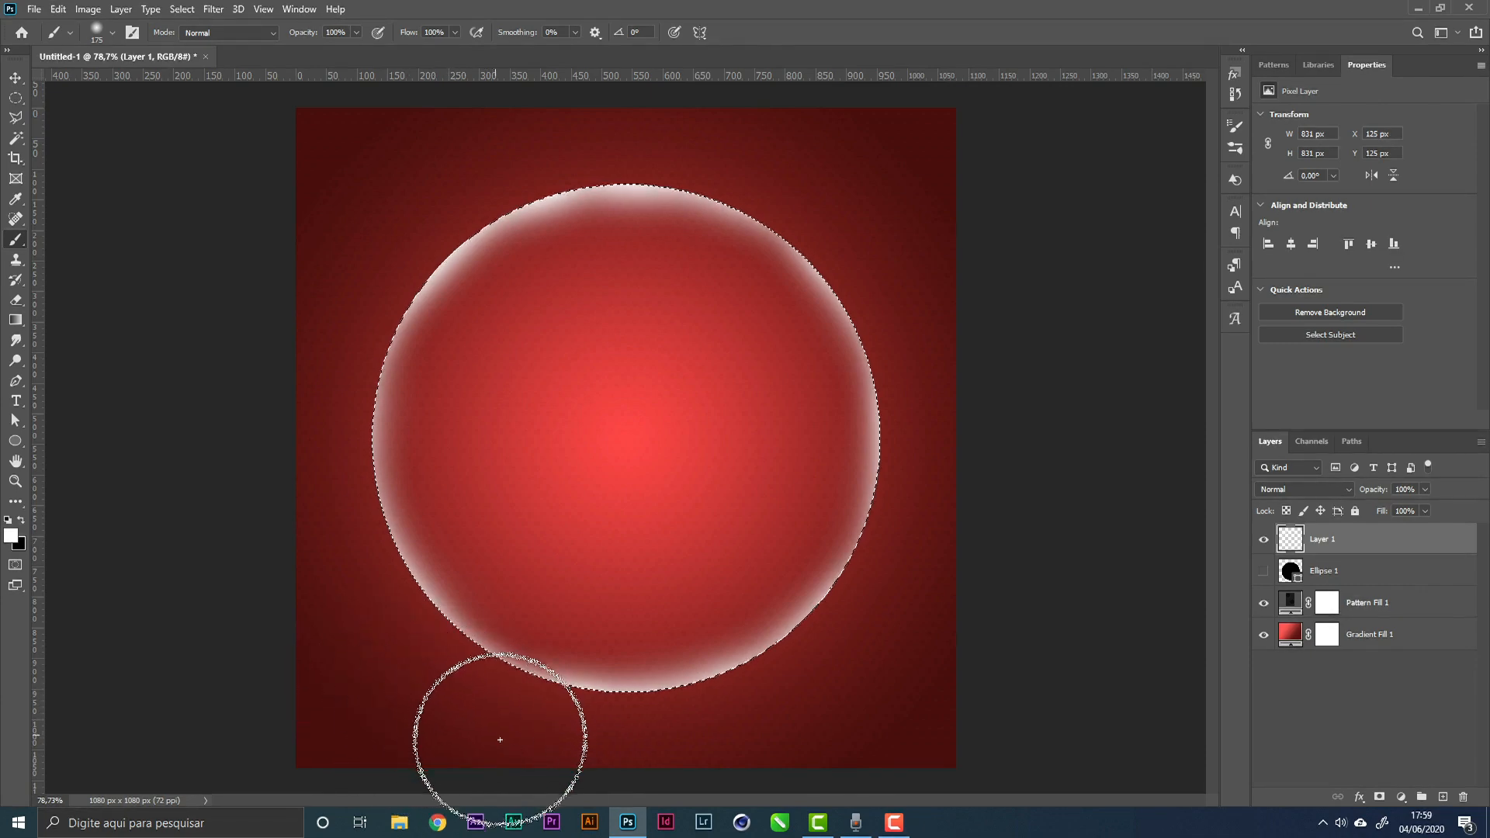
Deselect the circle and set the white glow layer's blend mode to Soft Light
key(bracketright)
key(bracketright)
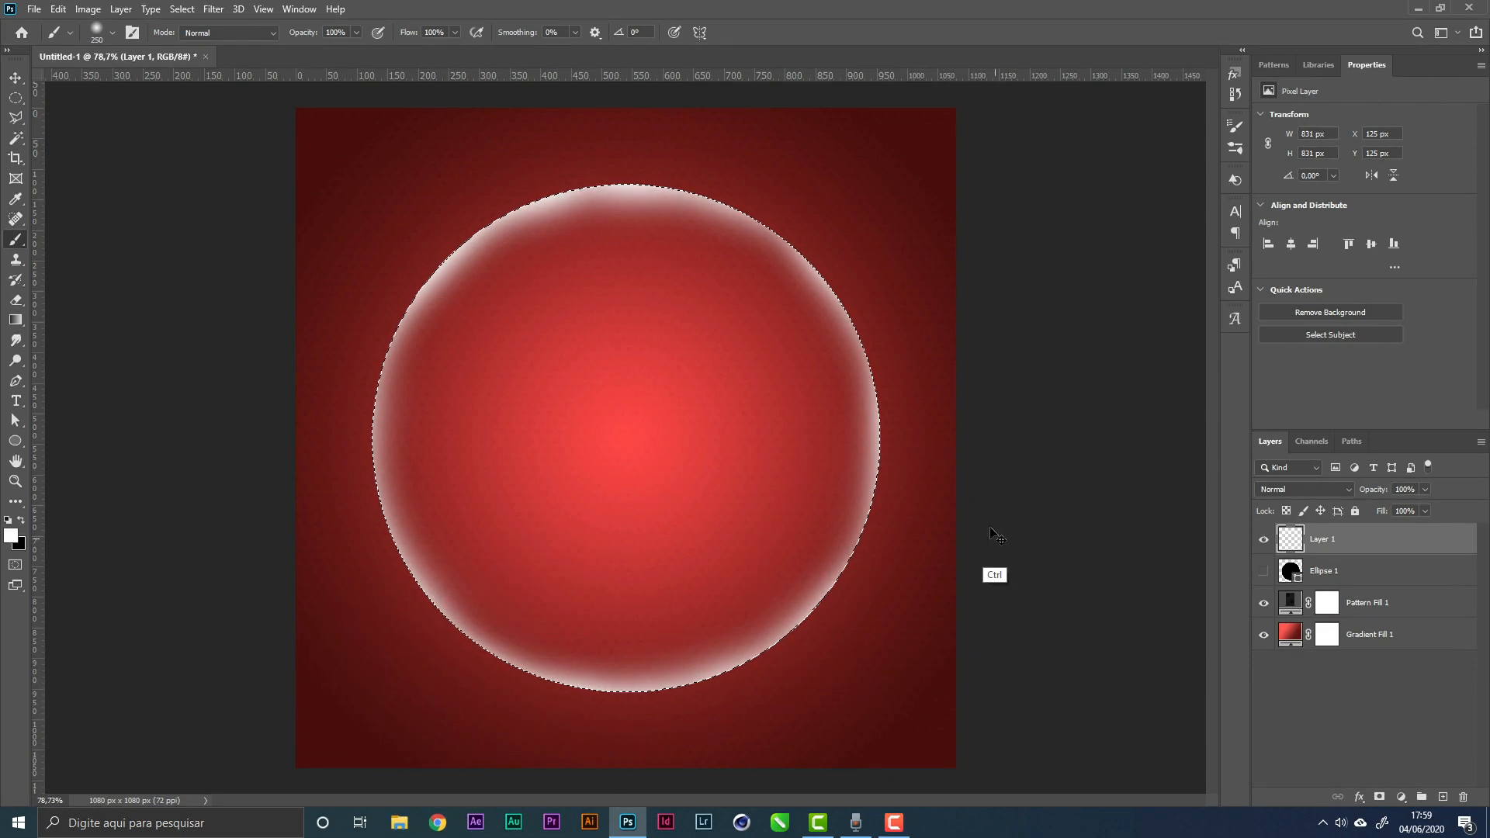
key(ctrl+d)
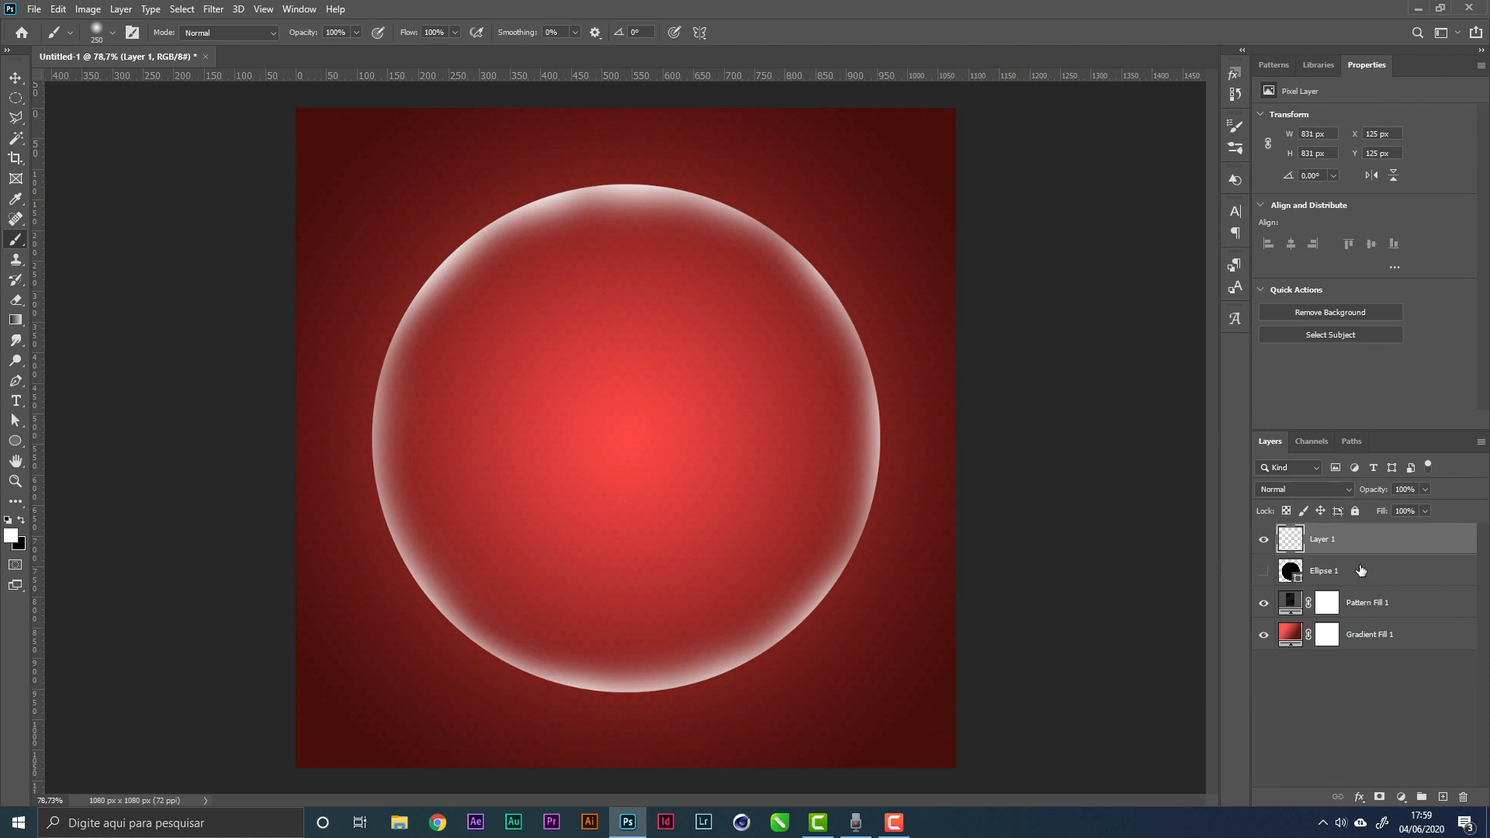
key(v)
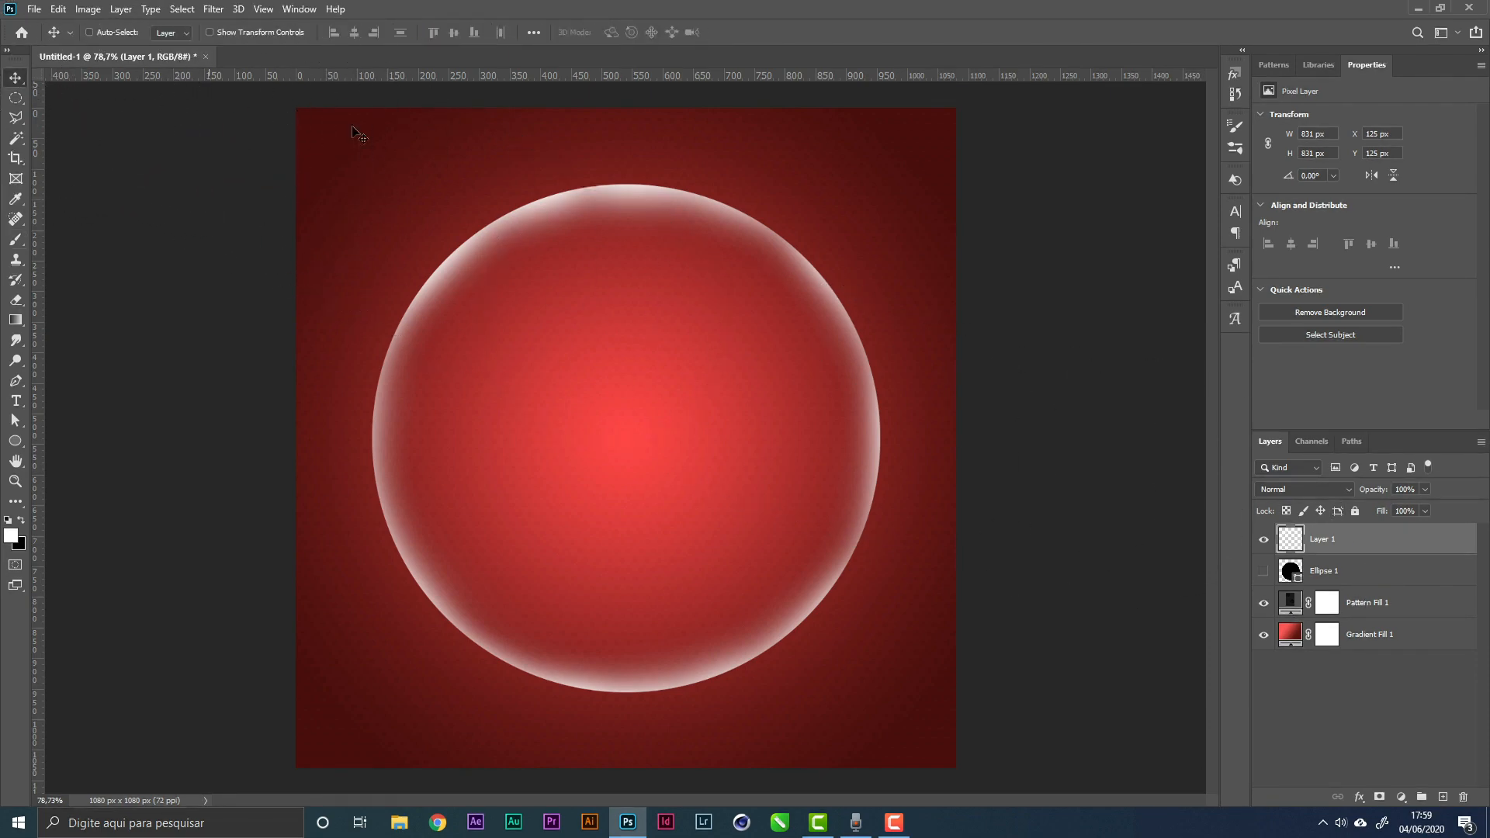
click(1310, 487)
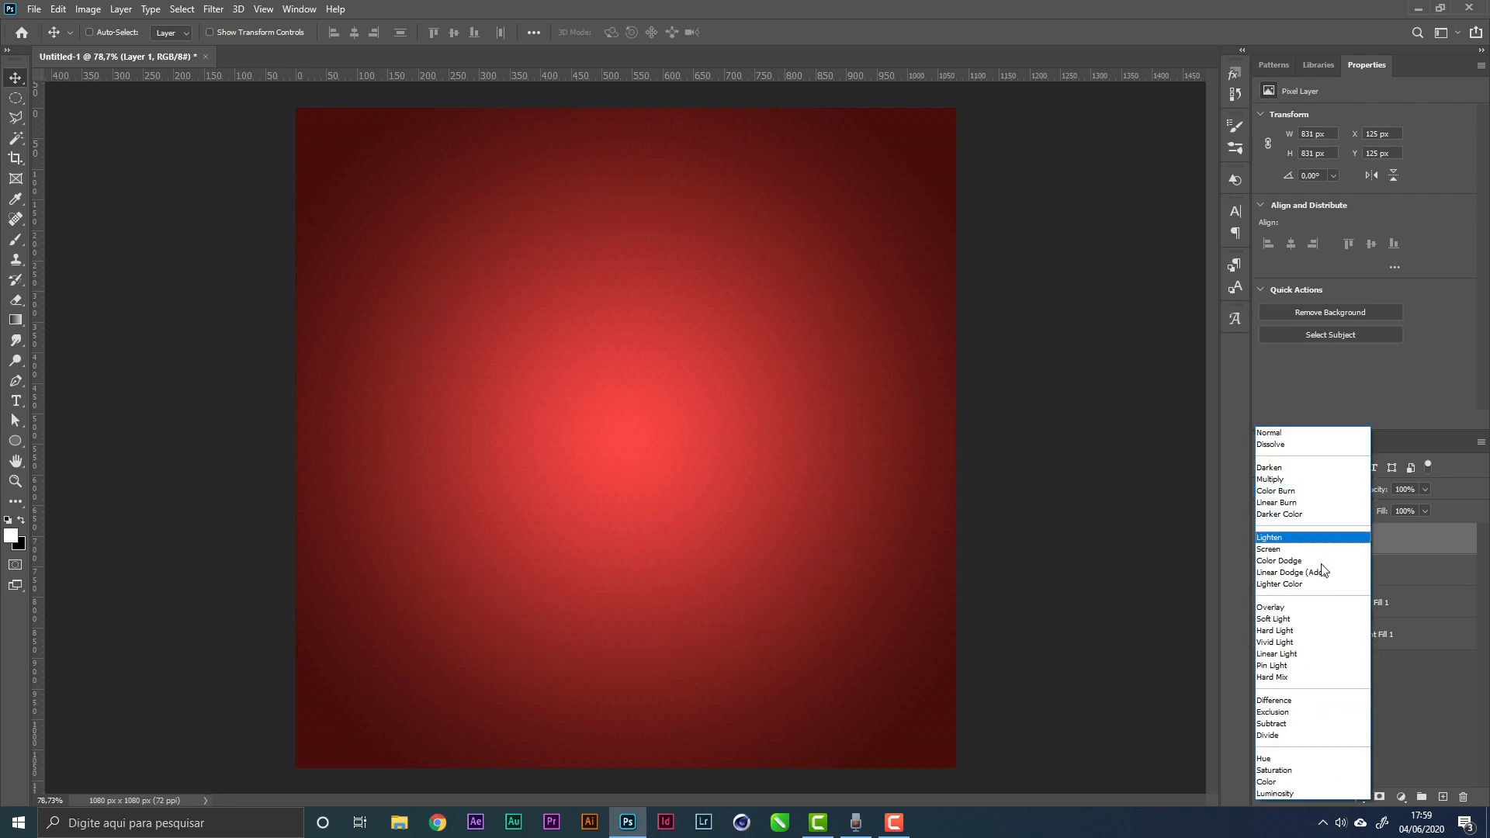
click(1310, 620)
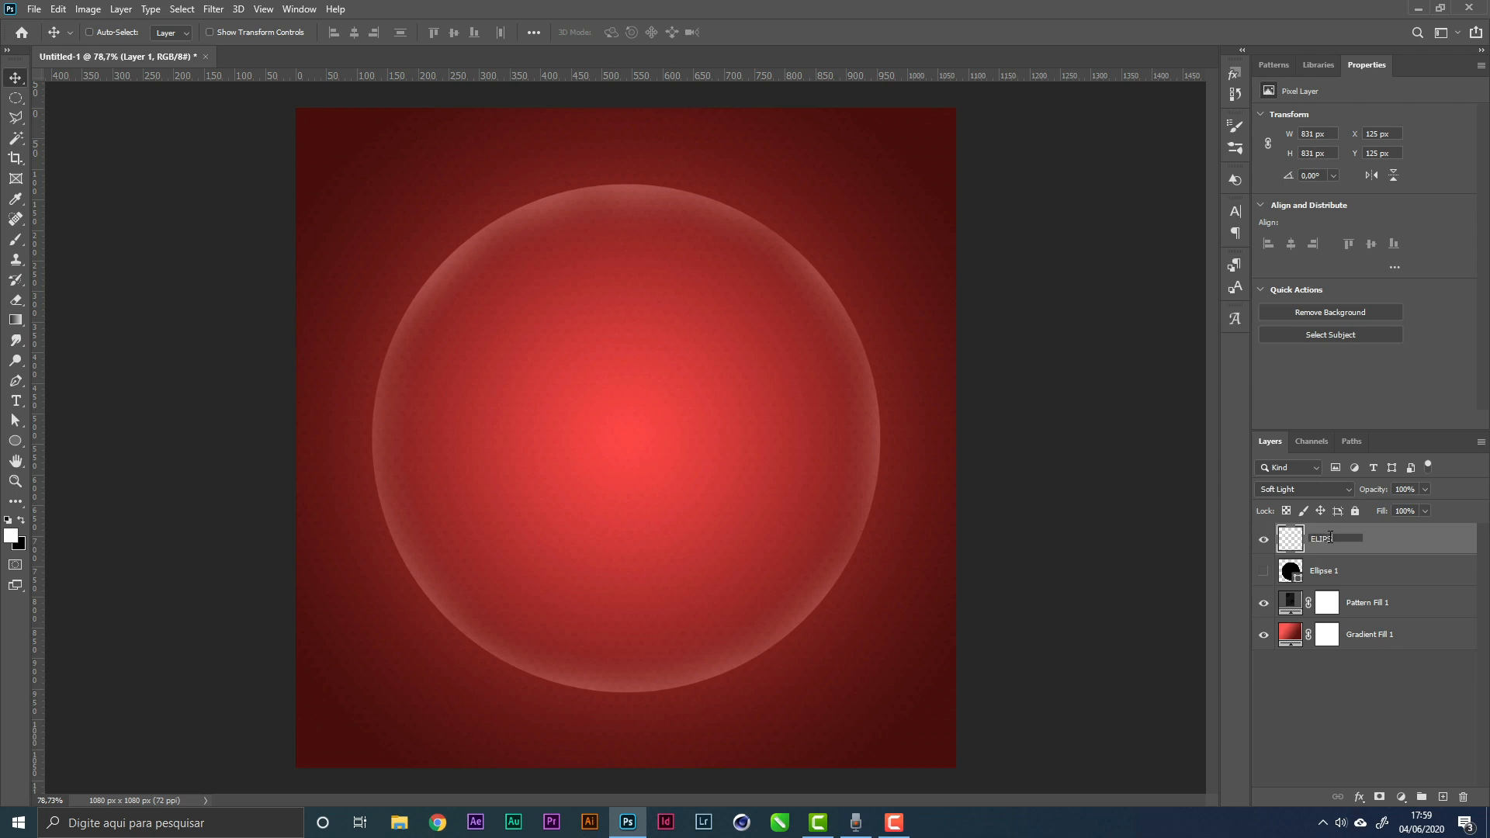
Rename the glow layer ELIPSE FUNDO and enlarge its circle about the center to about 886 px
key(Return)
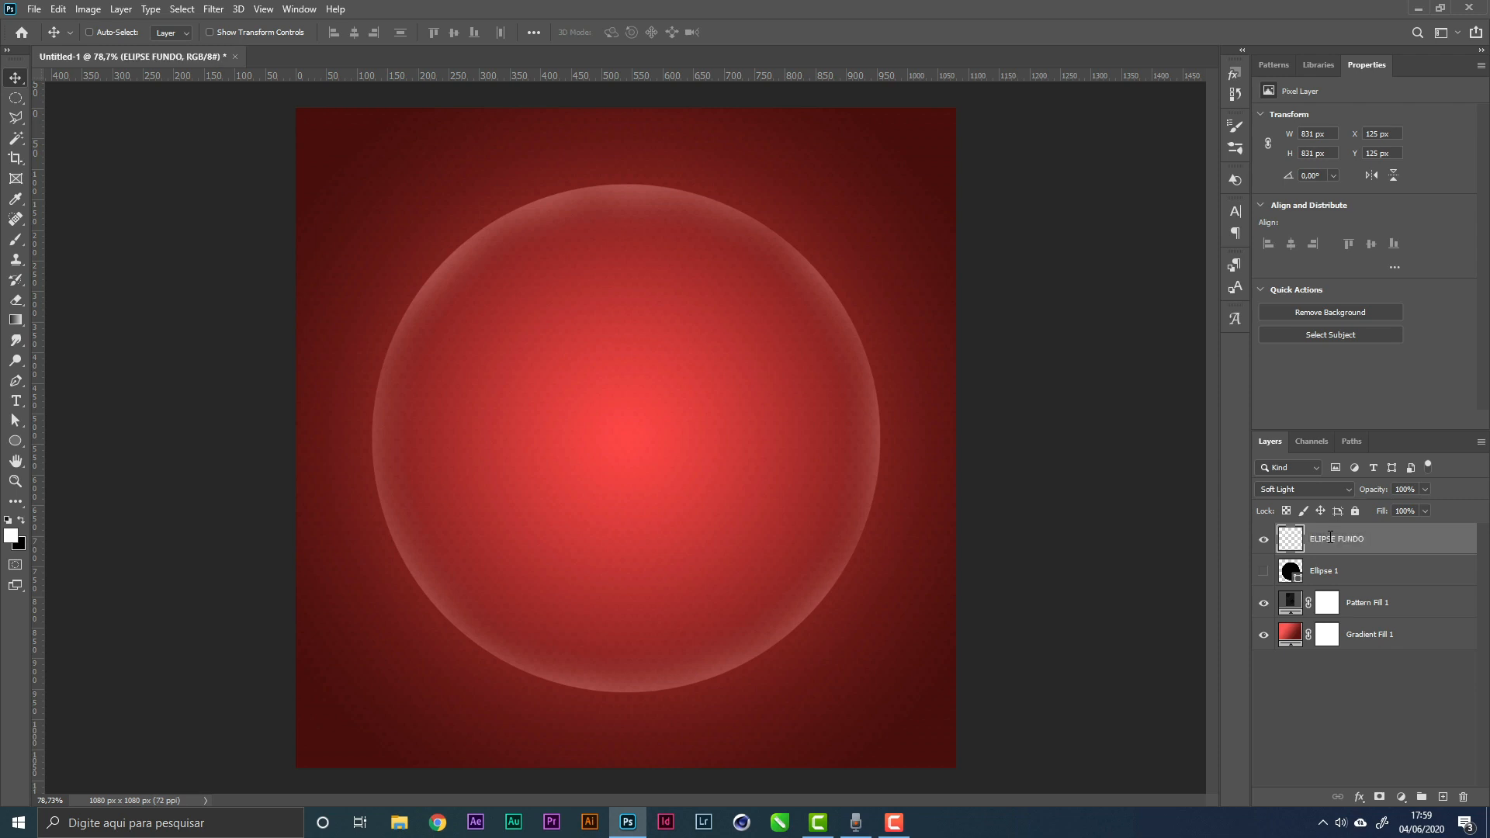
key(ctrl+t)
drag(893, 183, 910, 166)
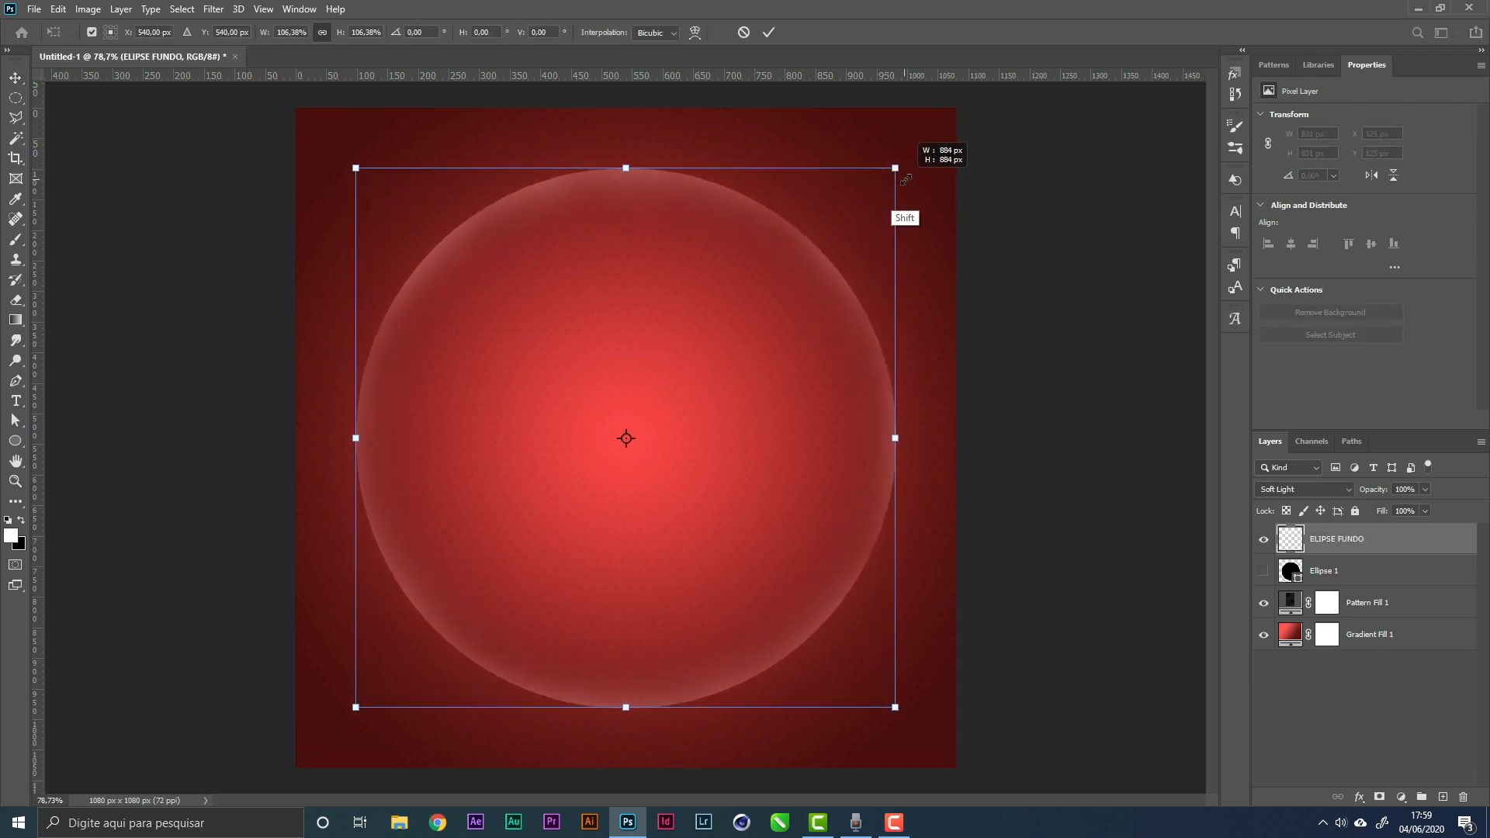
key(Return)
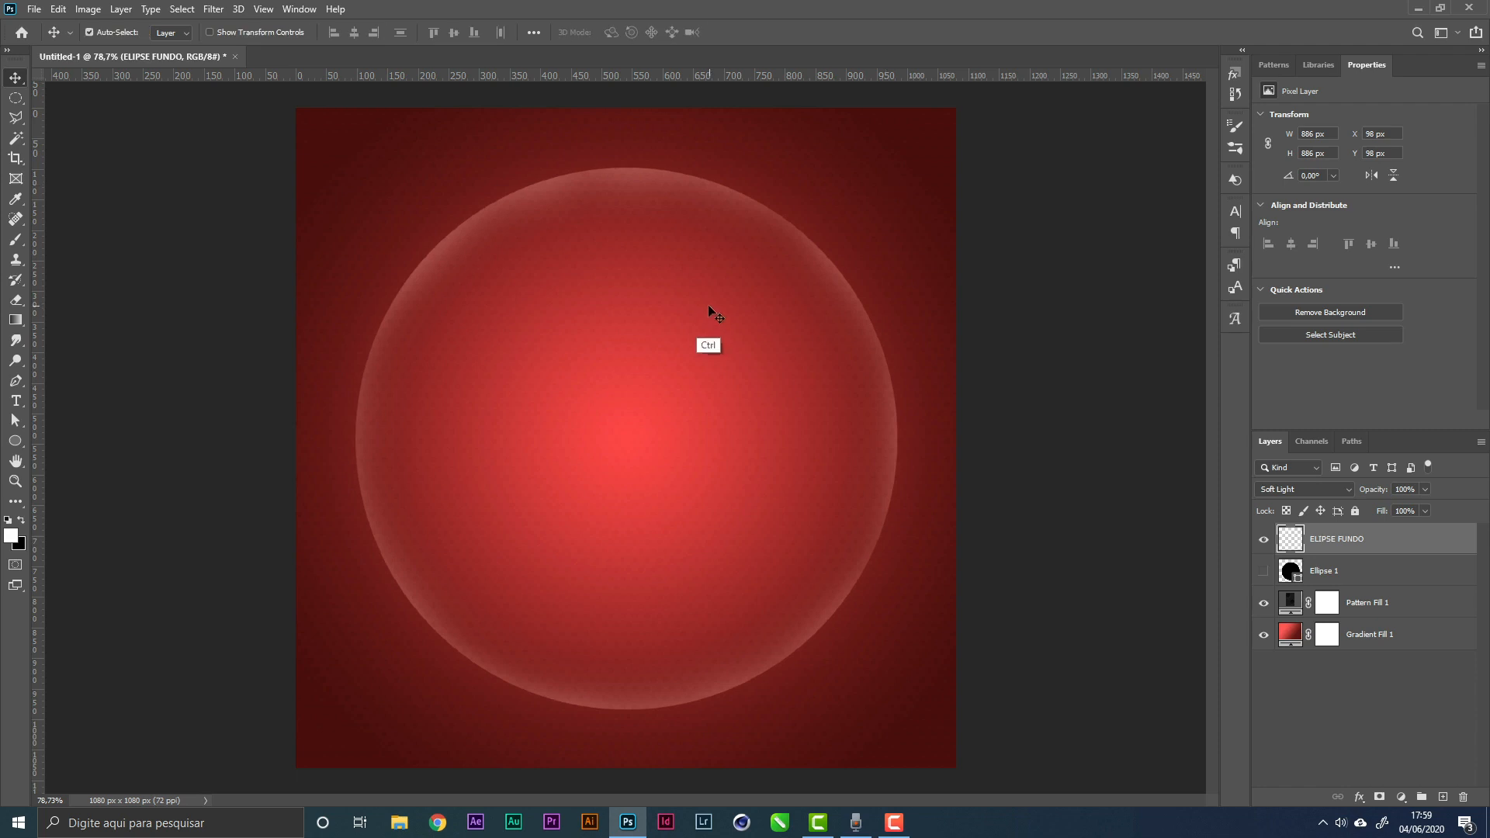
Duplicate the ELIPSE FUNDO layer and scale the copy down about its center to about 699 px
key(ctrl+j)
key(ctrl+t)
drag(898, 167, 831, 235)
key(Return)
Duplicate the middle circle and shrink the new copy about its center to about 464 px
key(ctrl+j)
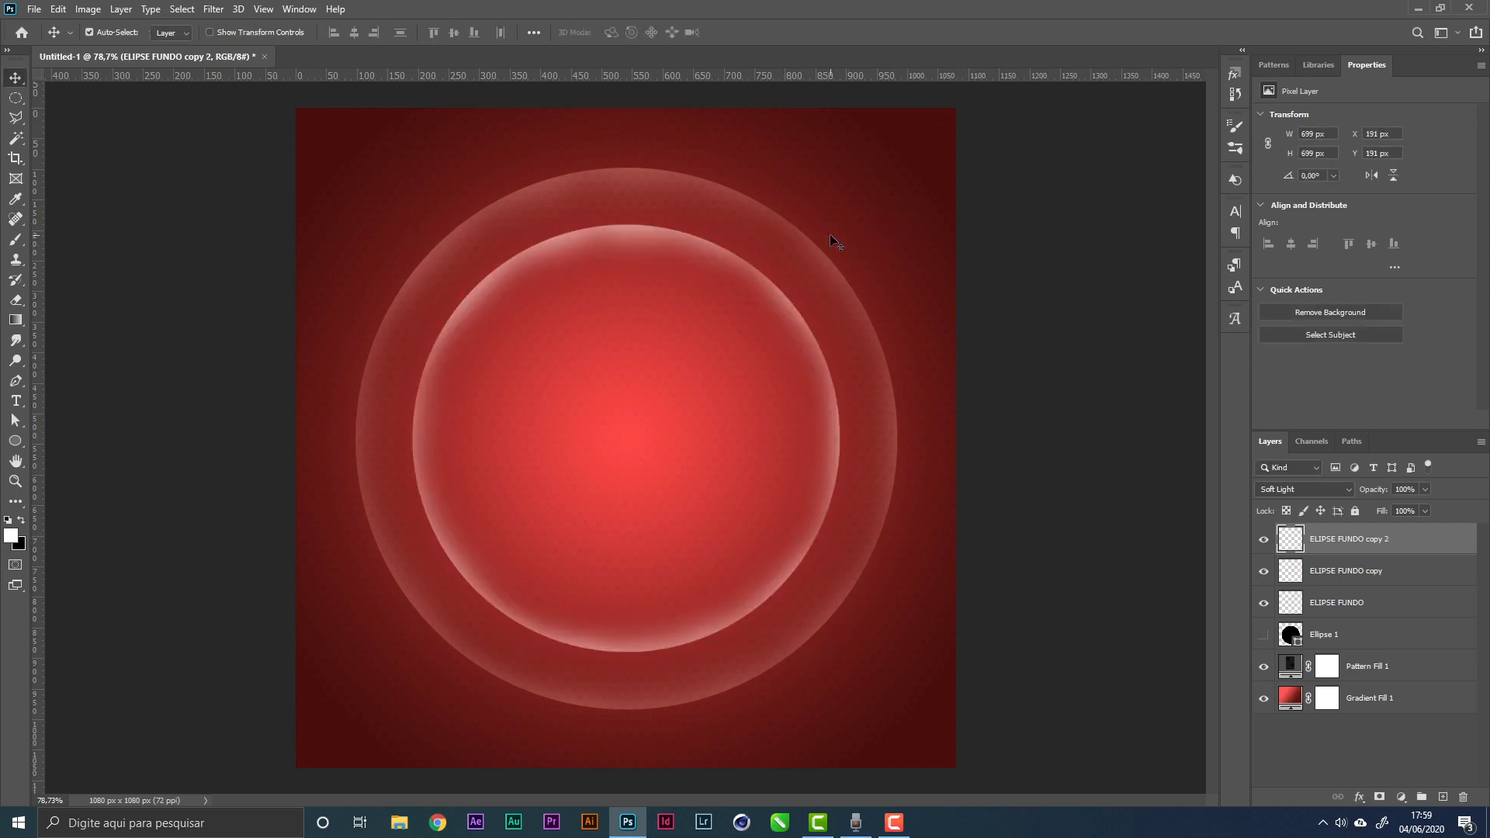
key(ctrl+t)
drag(839, 223, 774, 297)
key(Return)
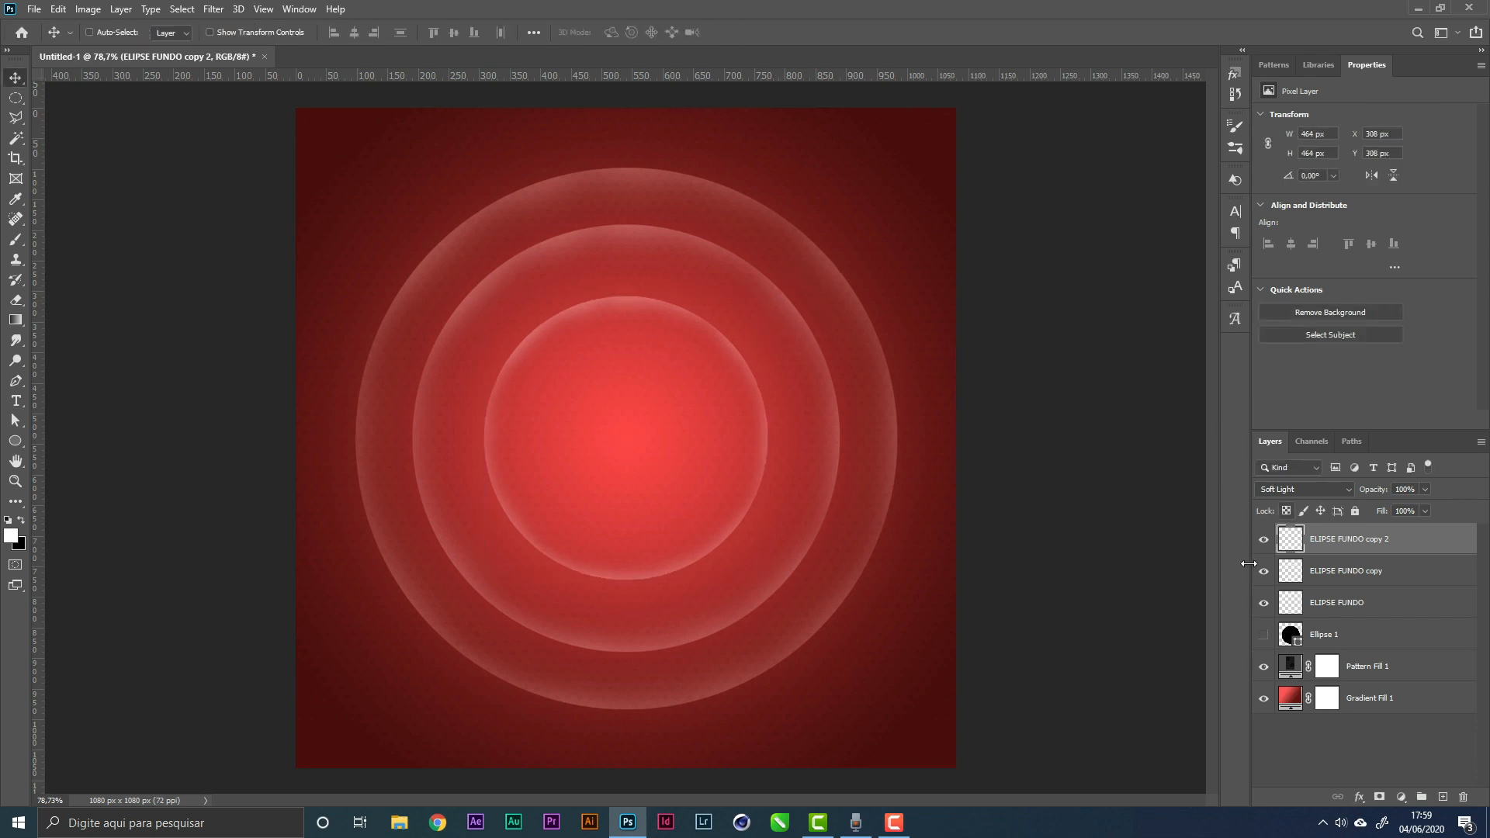
Lower the opacity of the three circle layers to 71% and group them as ELIPSES FUNDO
shift+click(1378, 604)
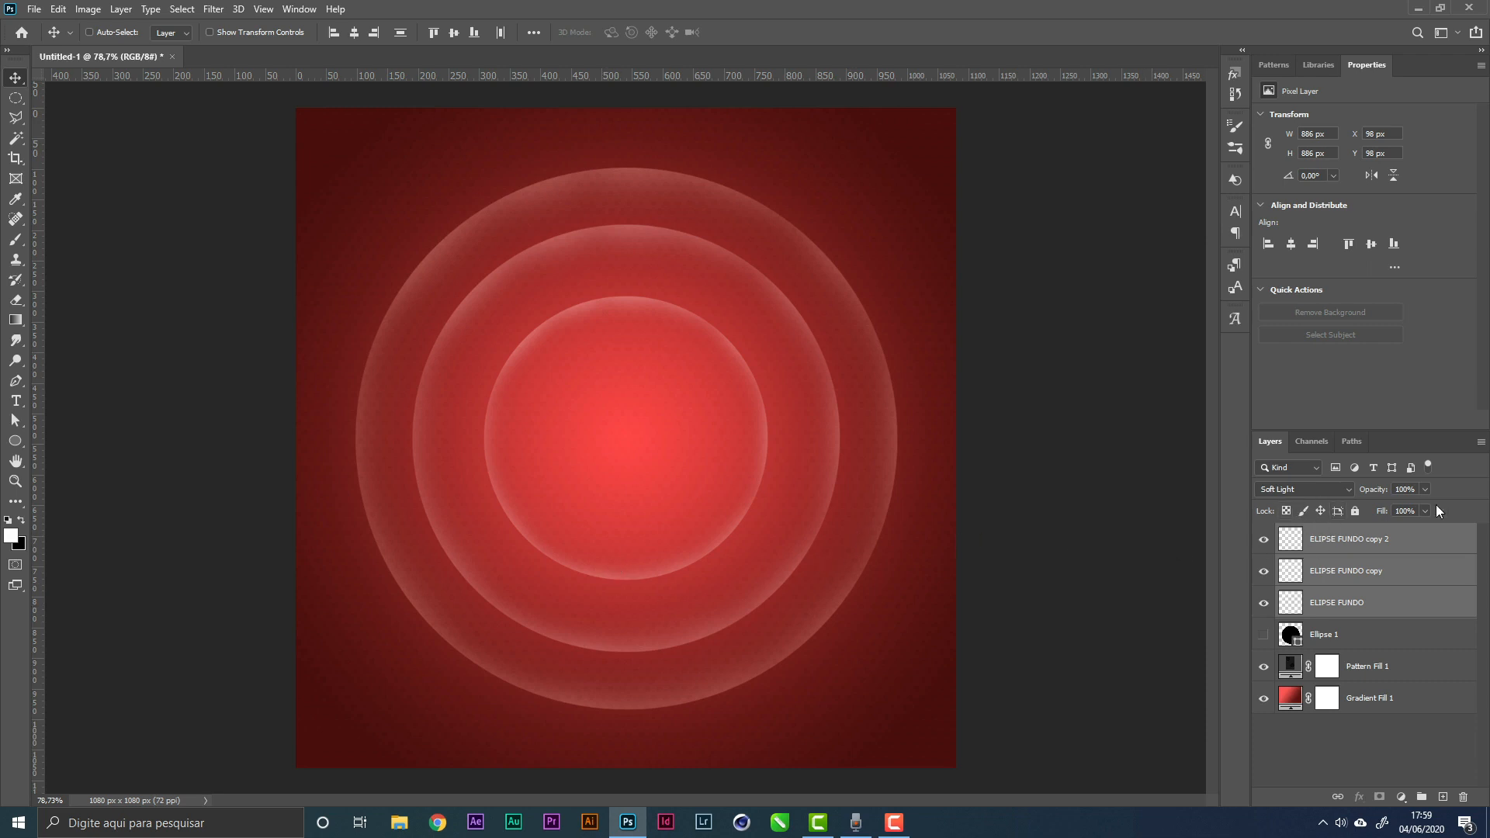
drag(1405, 508, 1405, 509)
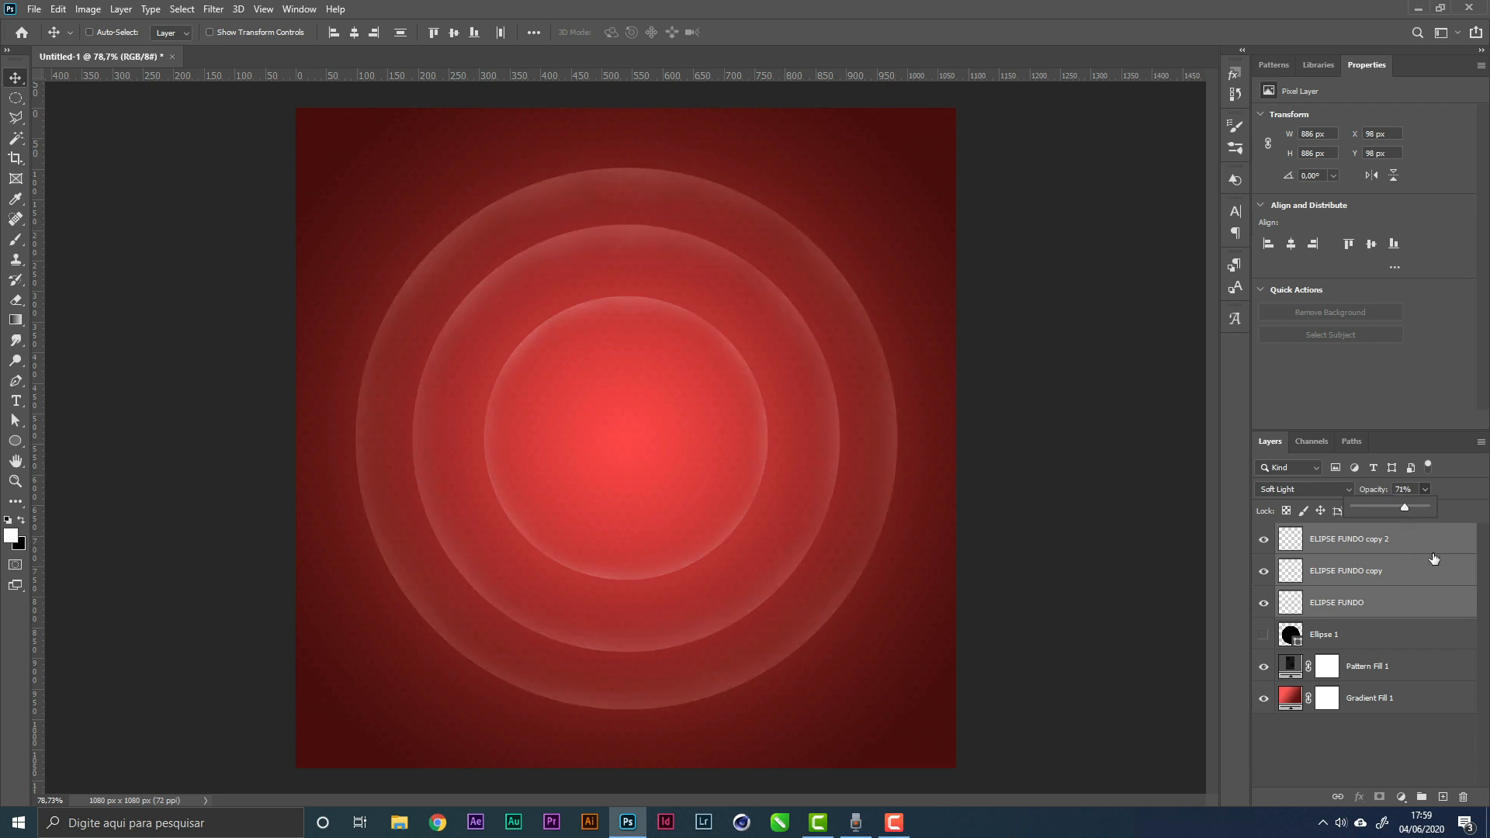
key(ctrl+g)
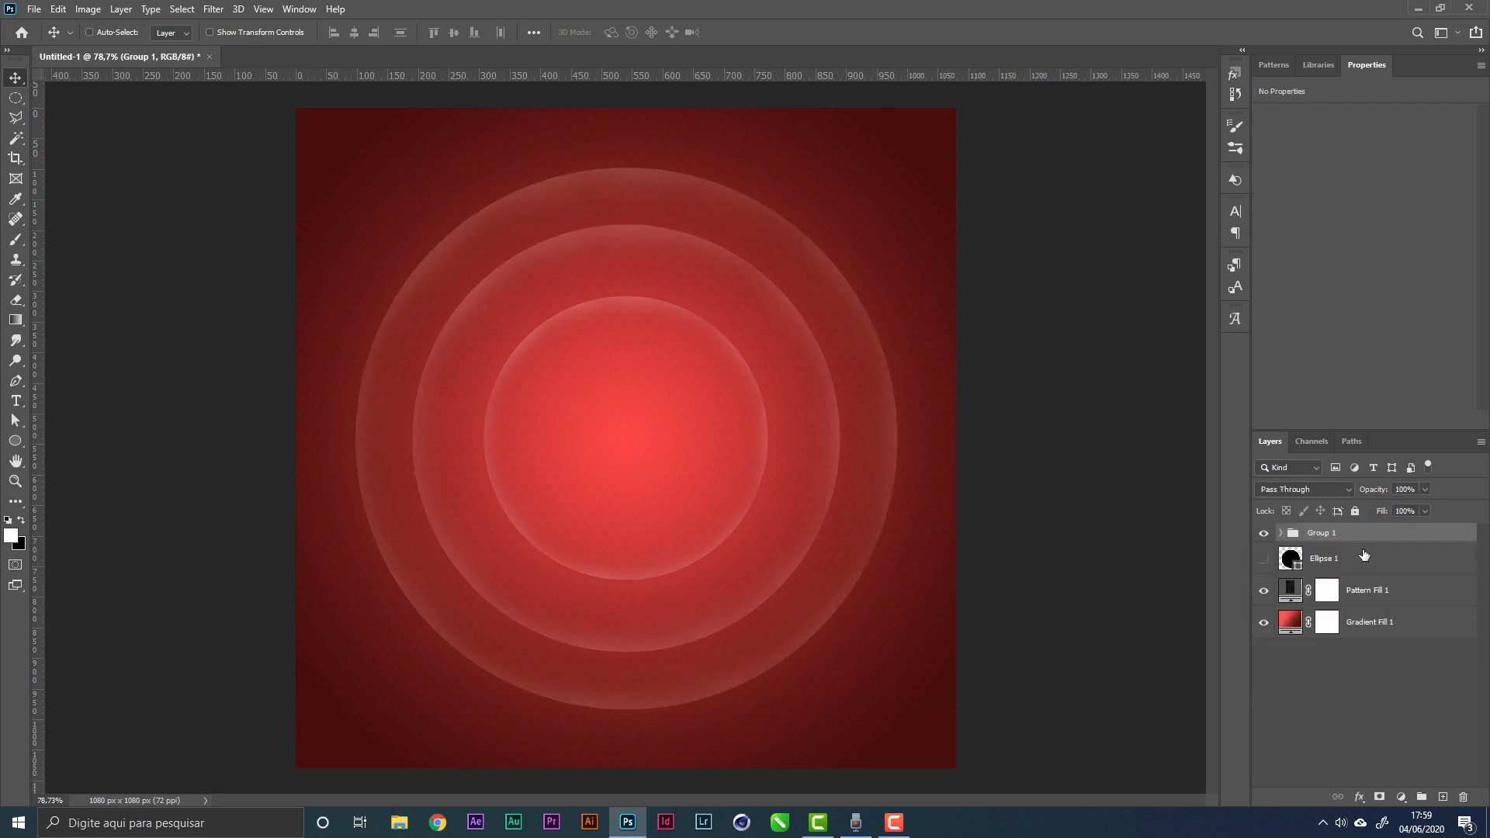
double_click(1329, 537)
text(e)
text(LIPSES FUNDO)
key(Return)
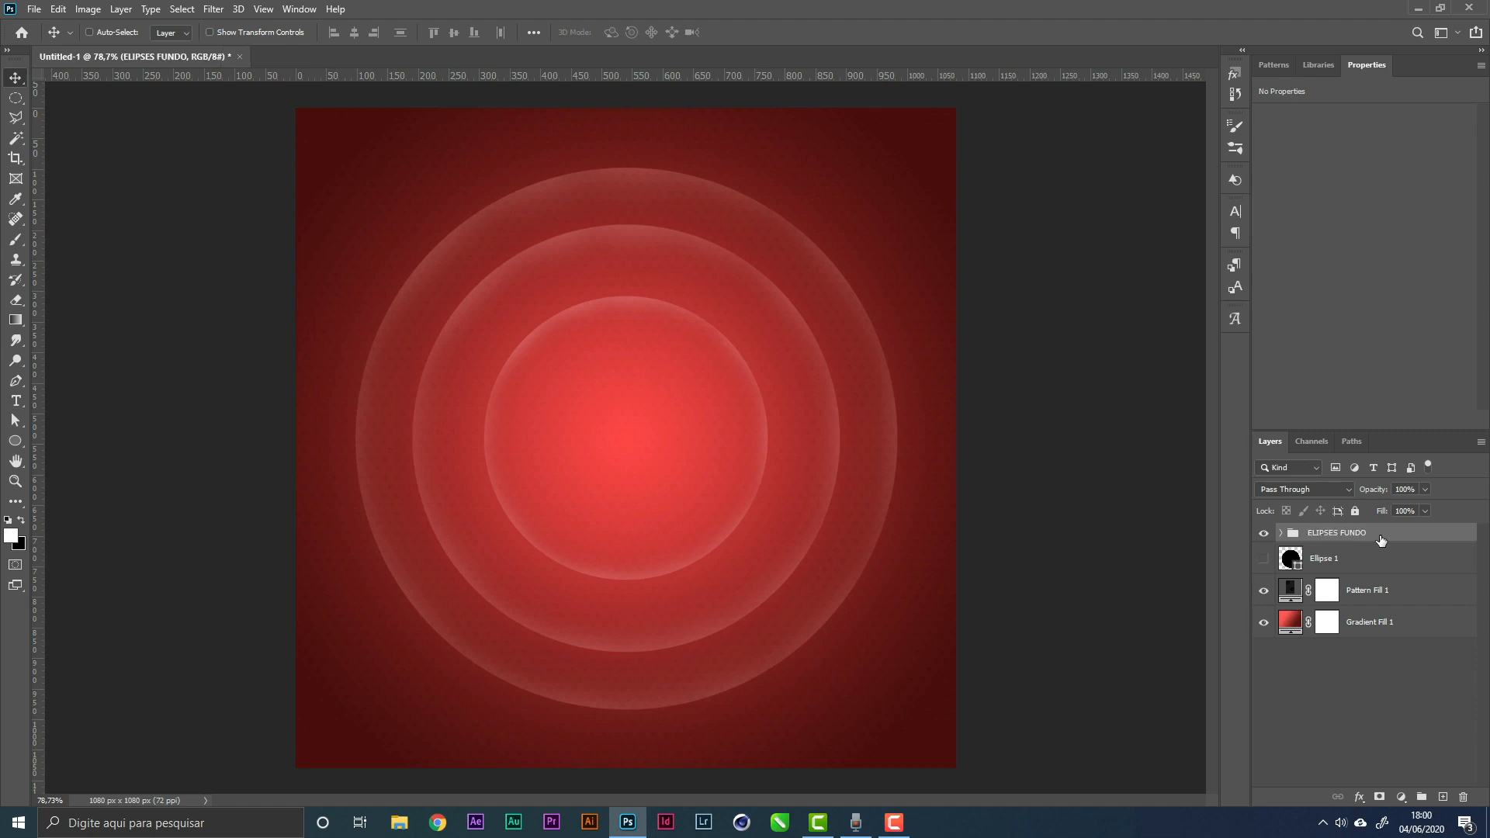
Delete the hidden Ellipse 1 layer
double_click(1355, 560)
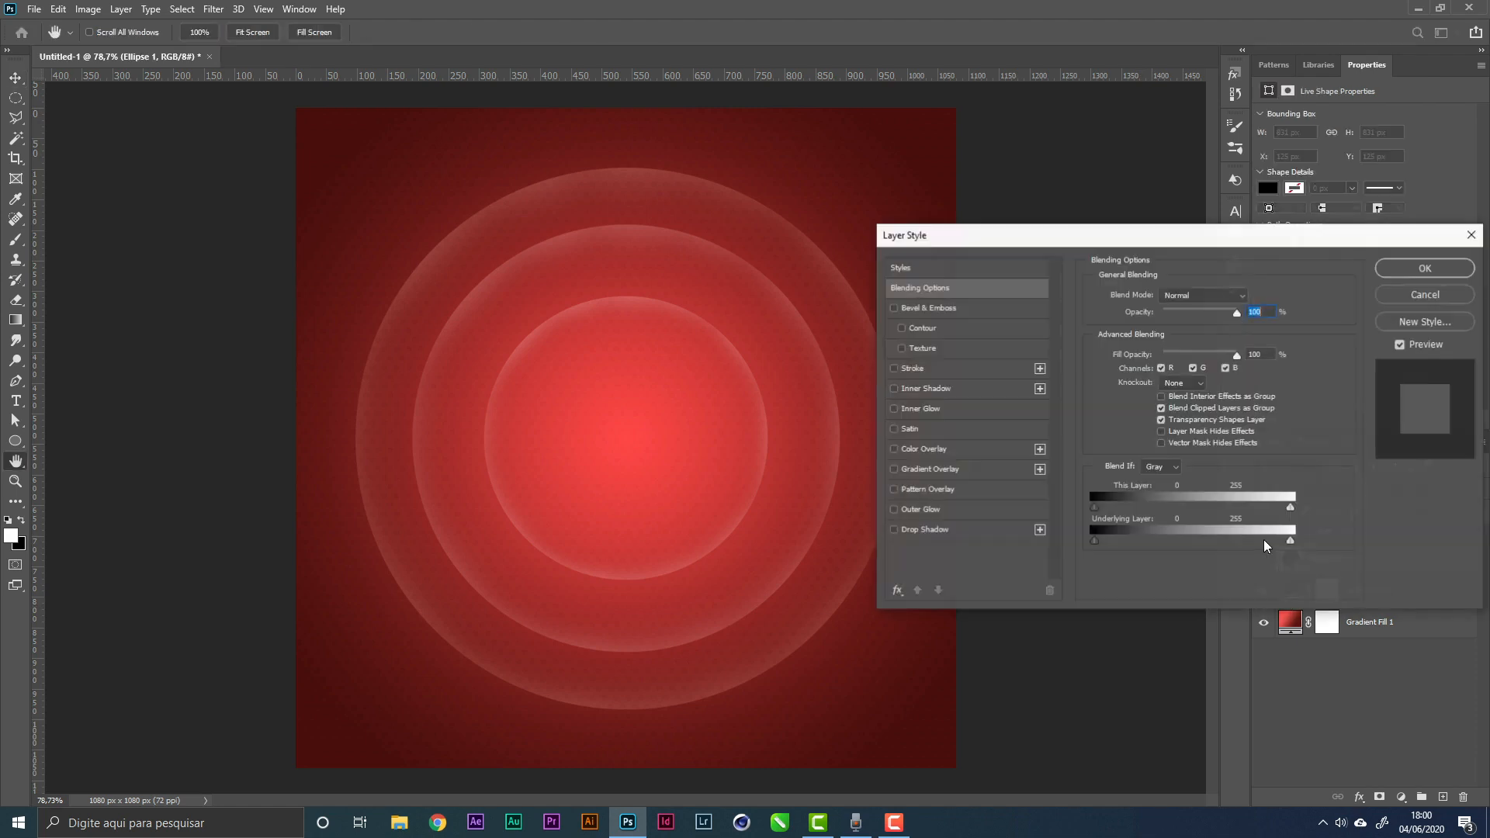
click(1409, 290)
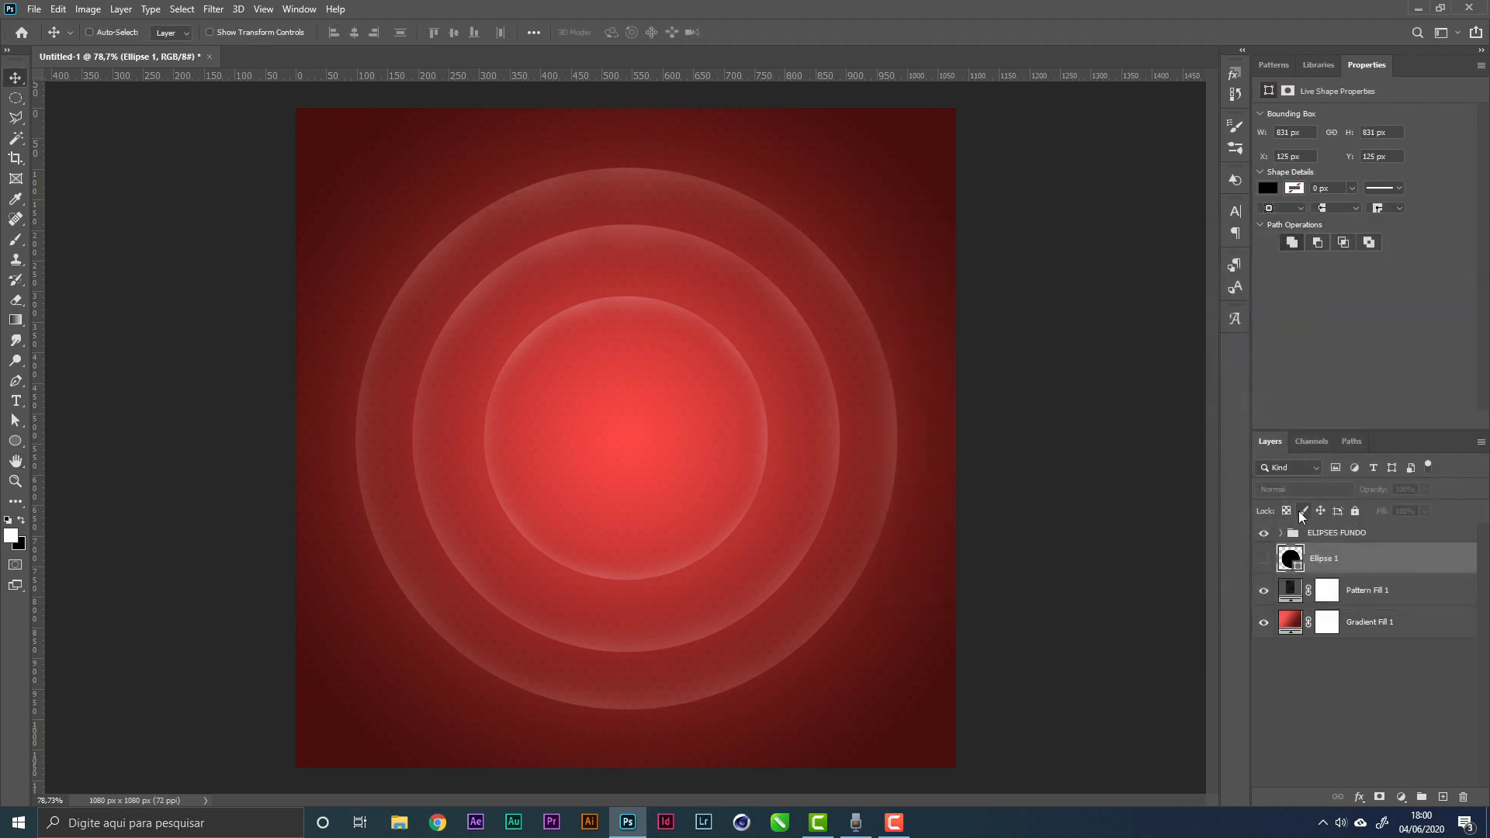
key(Delete)
Group the gradient fill, the pattern fill and the ELIPSES FUNDO group under the name BACKGROUND
click(1397, 594)
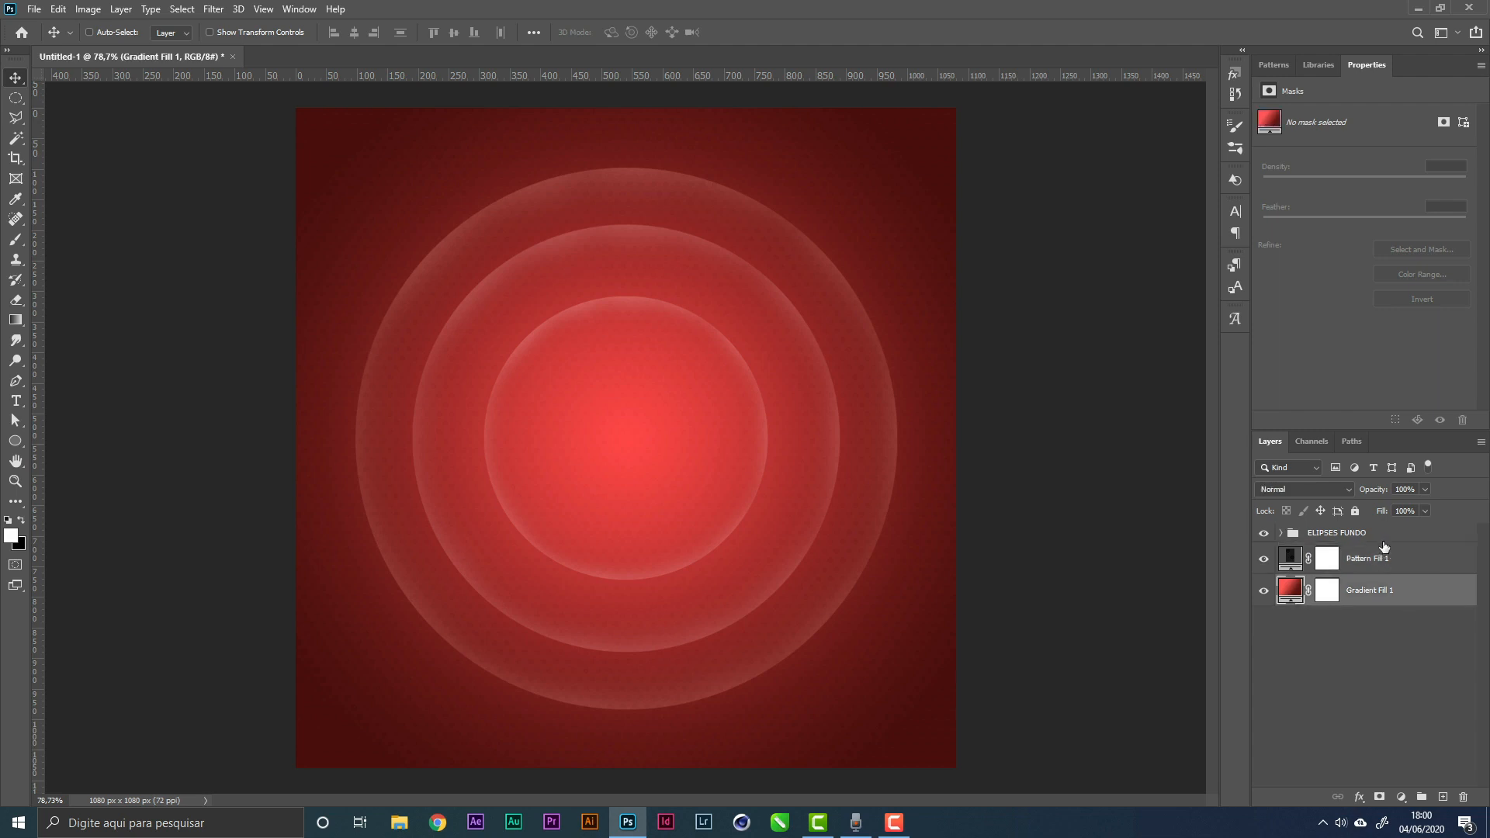
shift+click(1374, 534)
key(ctrl+g)
double_click(1322, 535)
text(b)
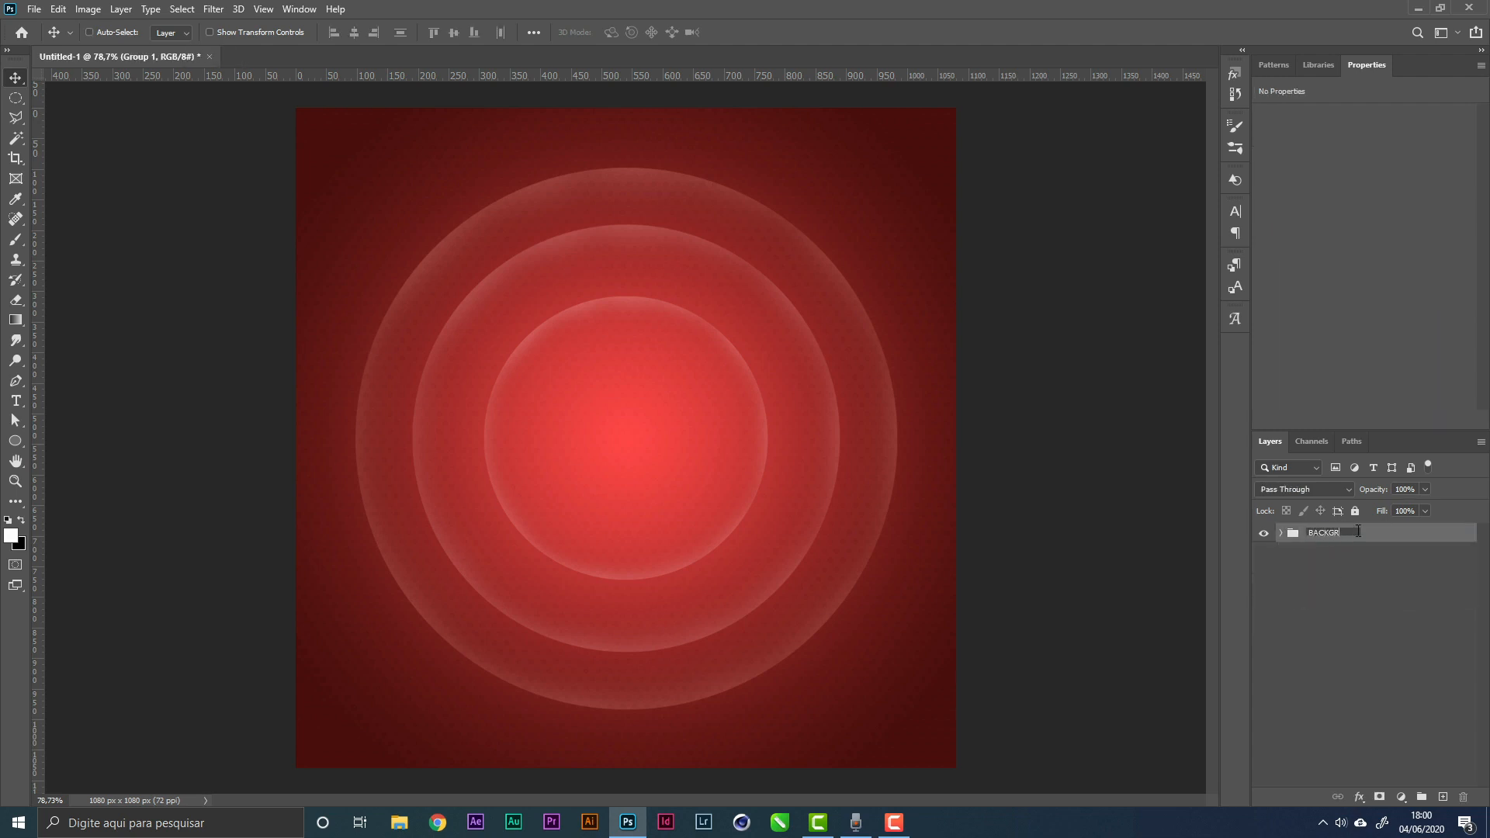
text(ACKGROUND)
key(Return)
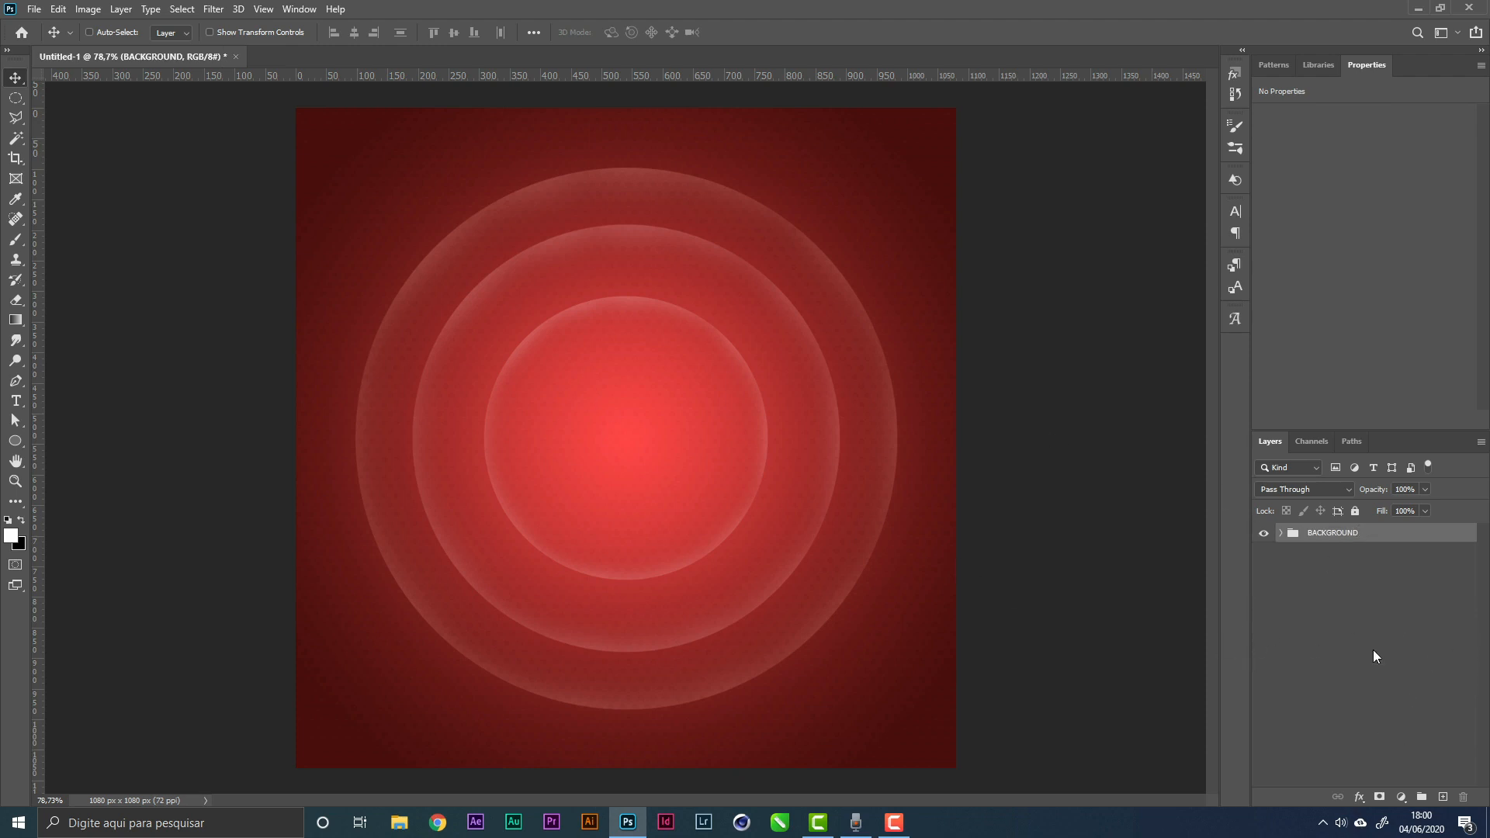
Place the PÃO image as an embedded object above the BACKGROUND group, scaled to about 1054 px square
click(1443, 797)
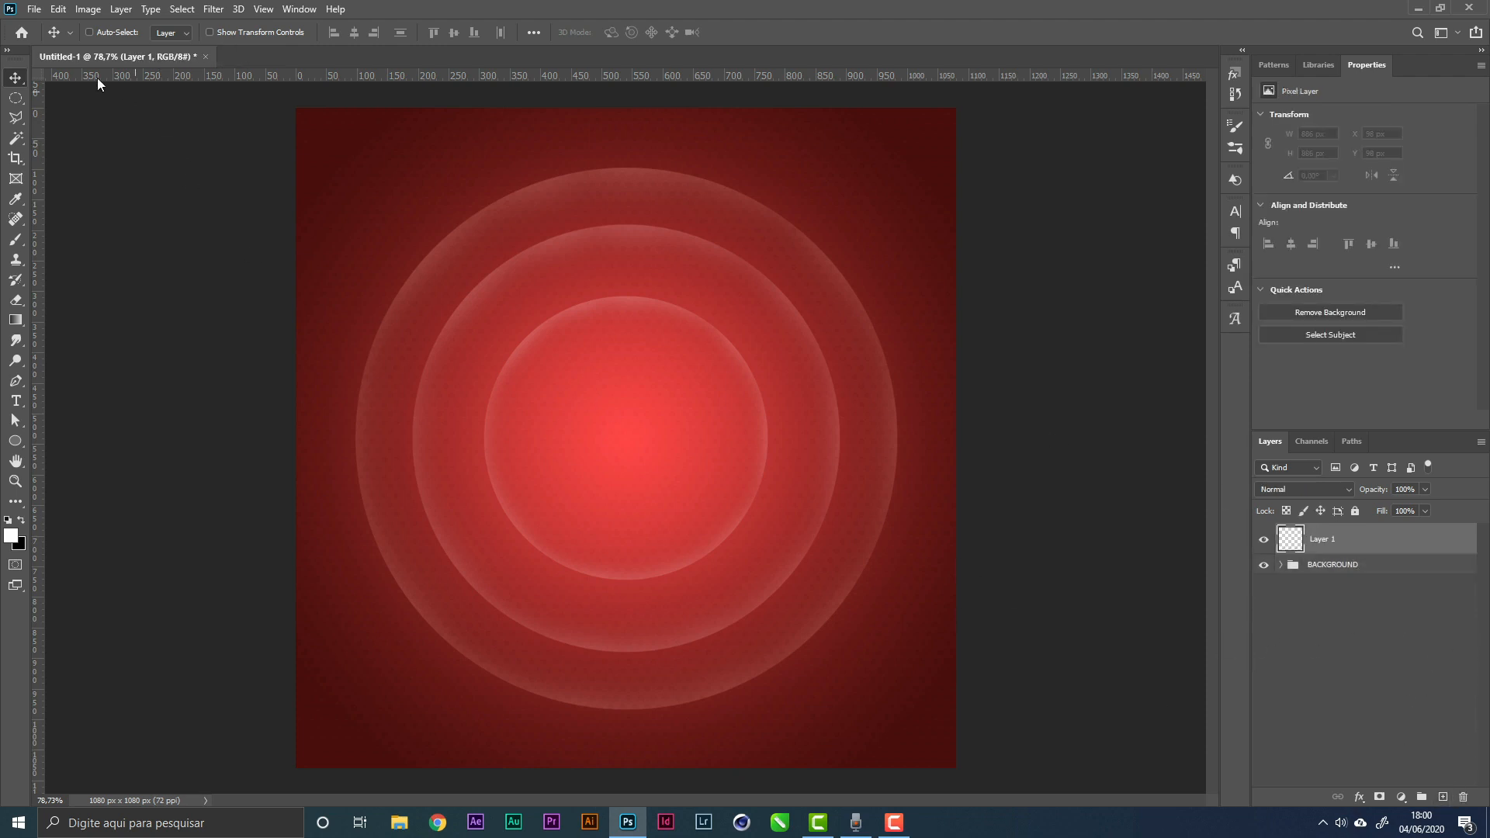
click(33, 10)
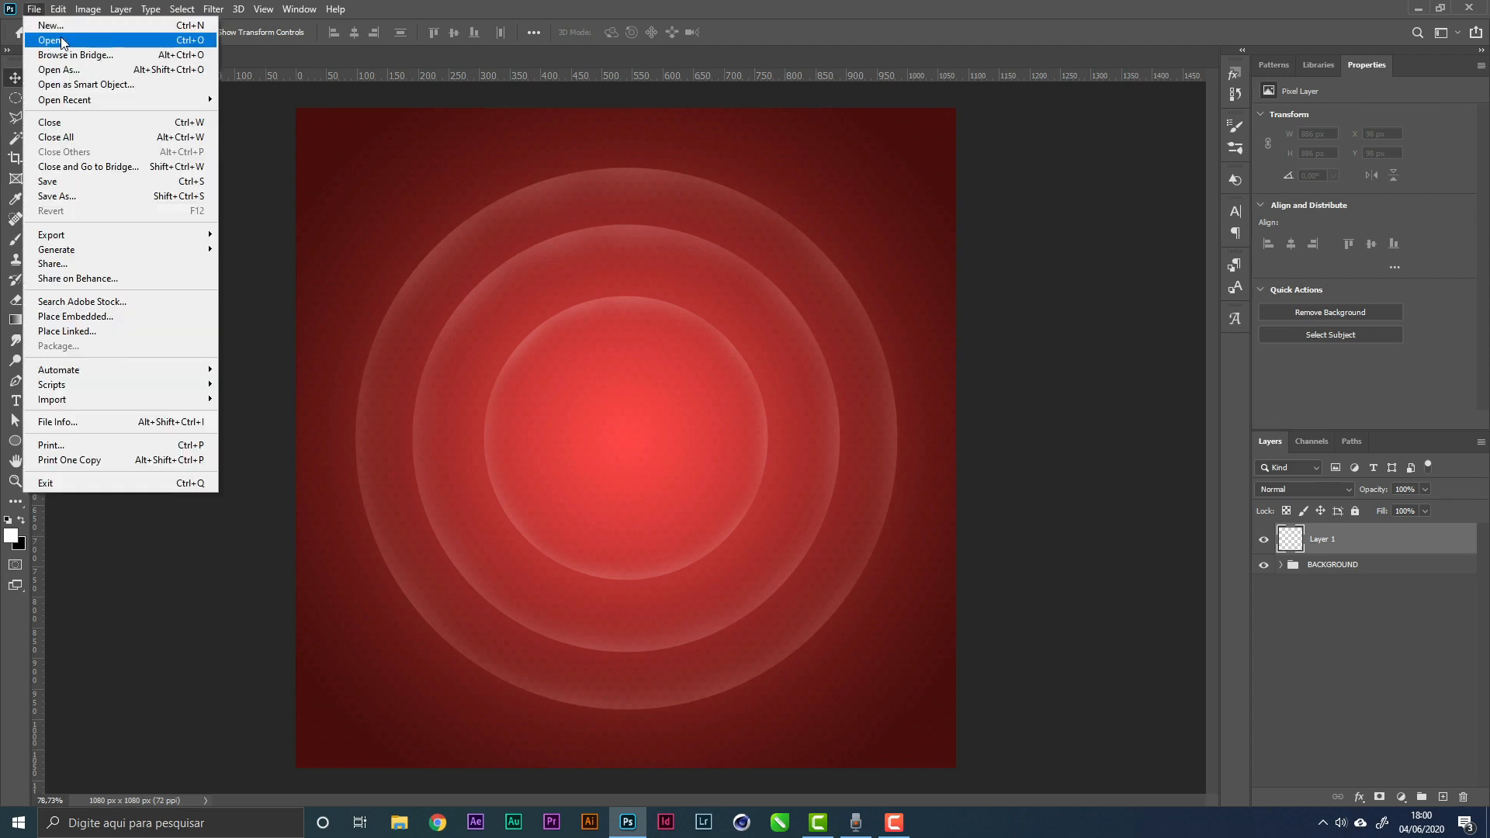
click(142, 316)
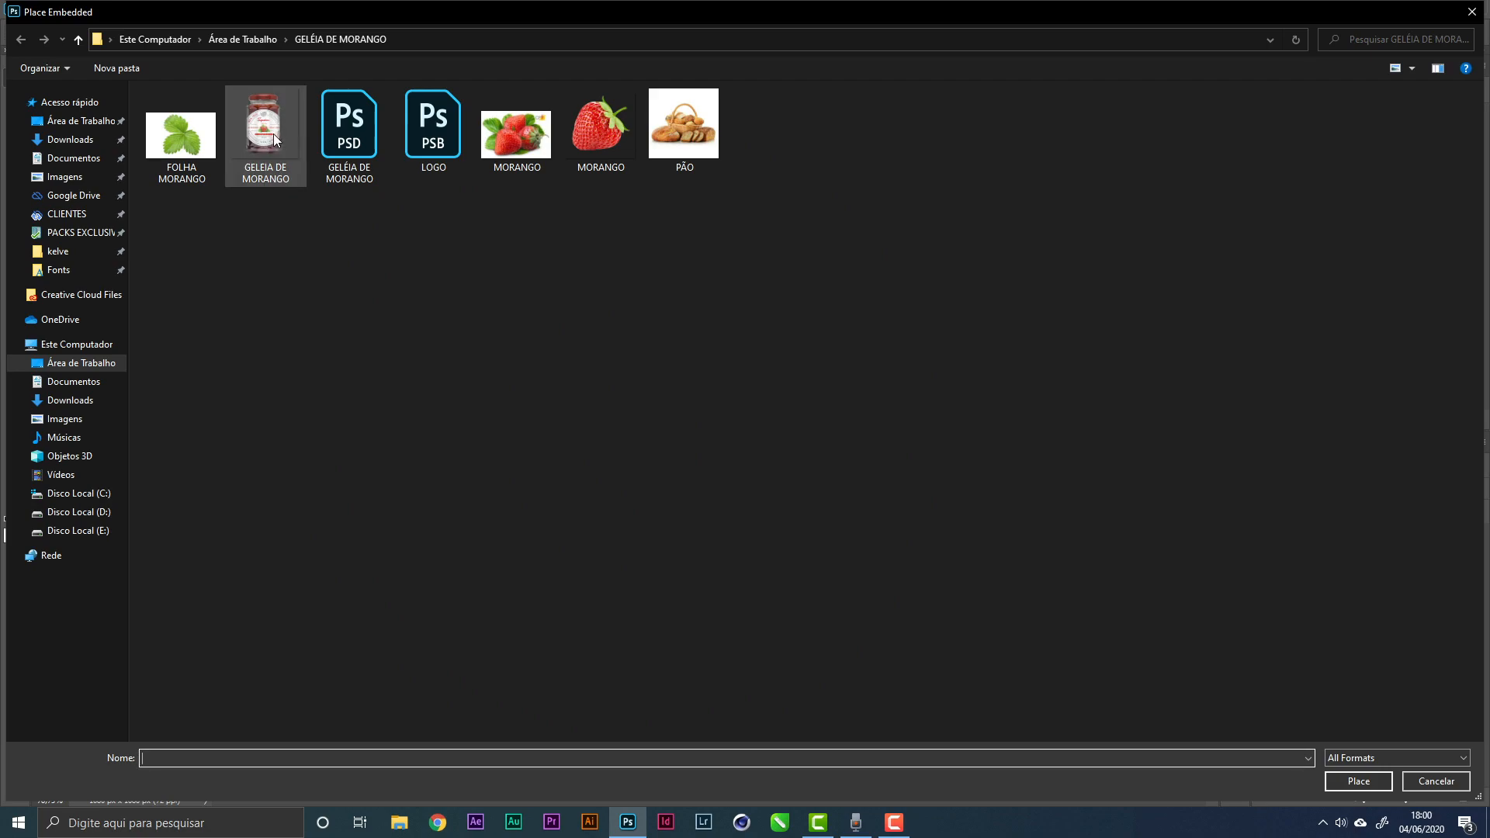
double_click(695, 146)
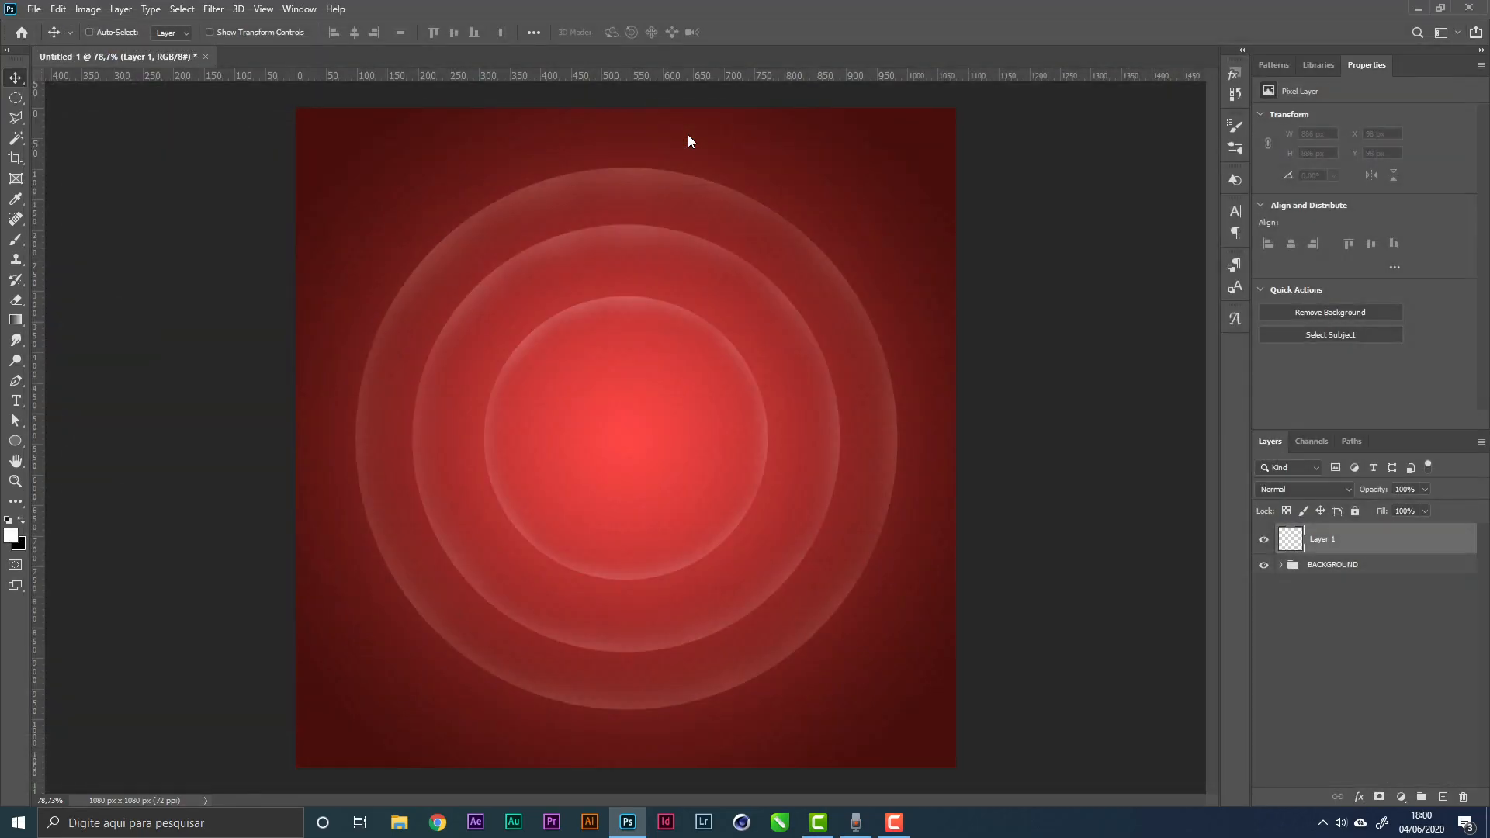
drag(766, 298, 963, 136)
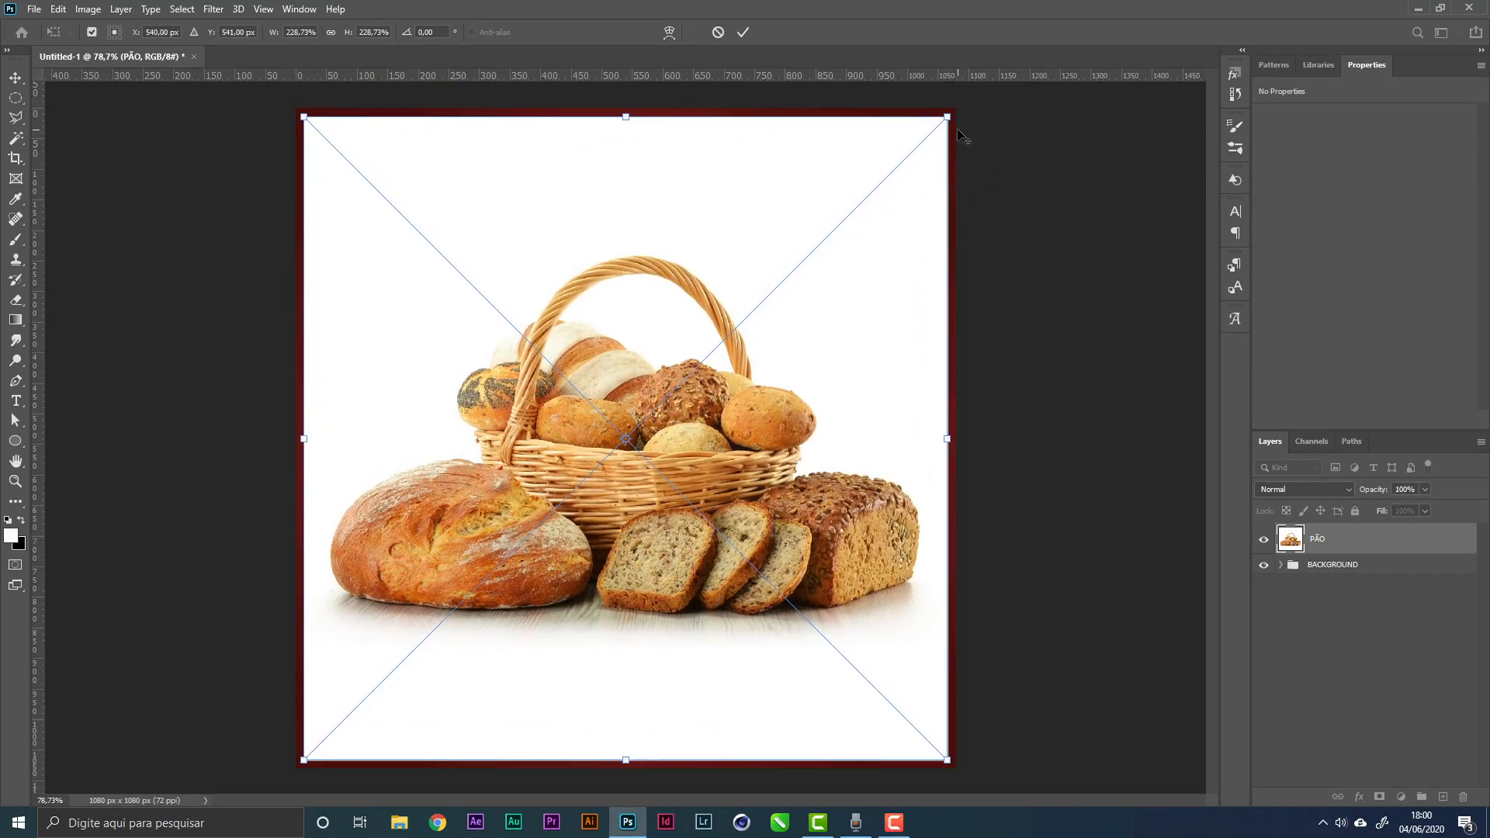
key(Return)
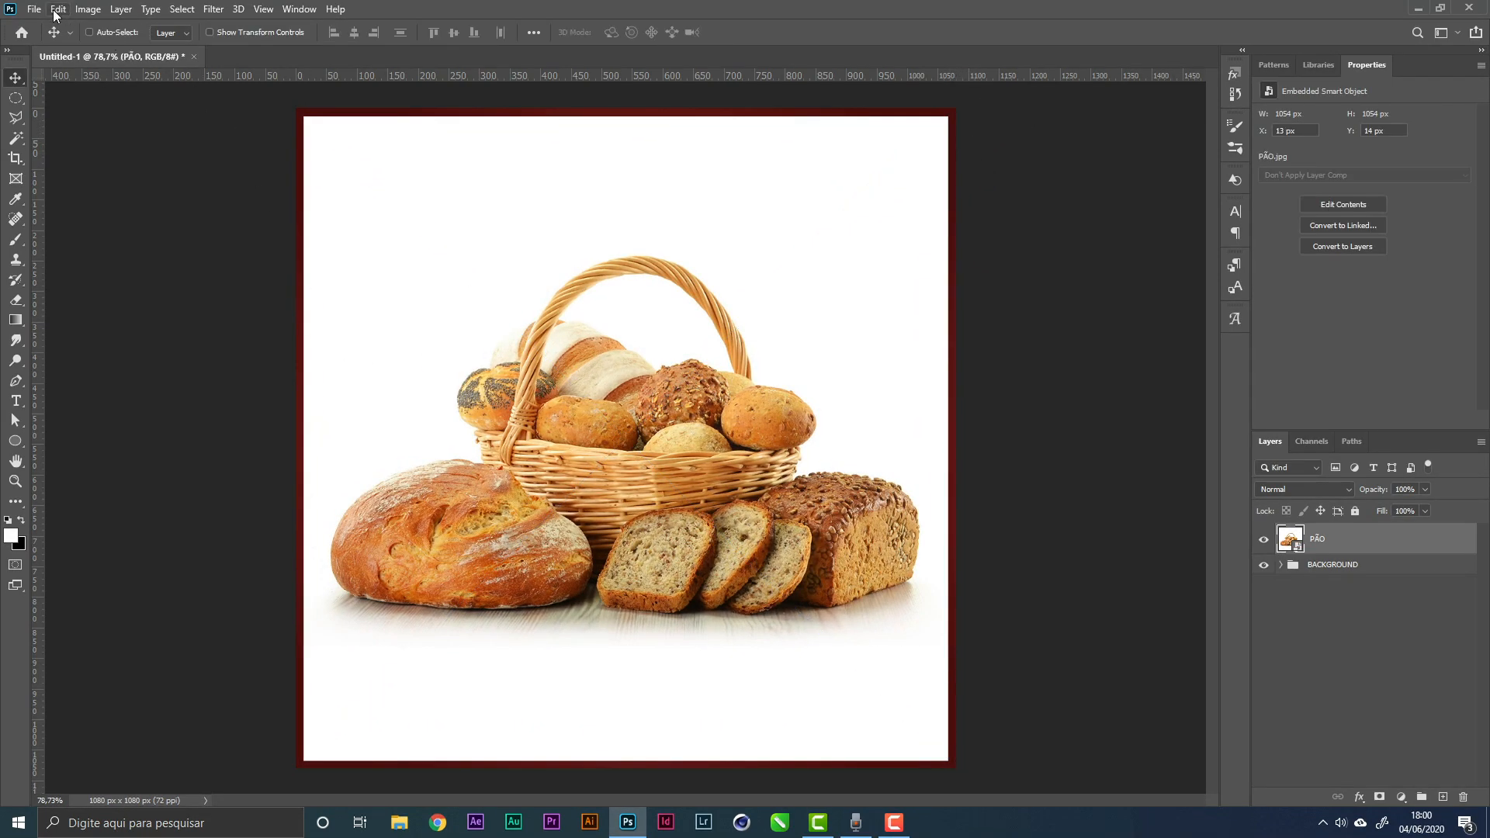
Place the GELEIA DE MORANGO jar image as an embedded object above the bread, and hide its layer
click(58, 9)
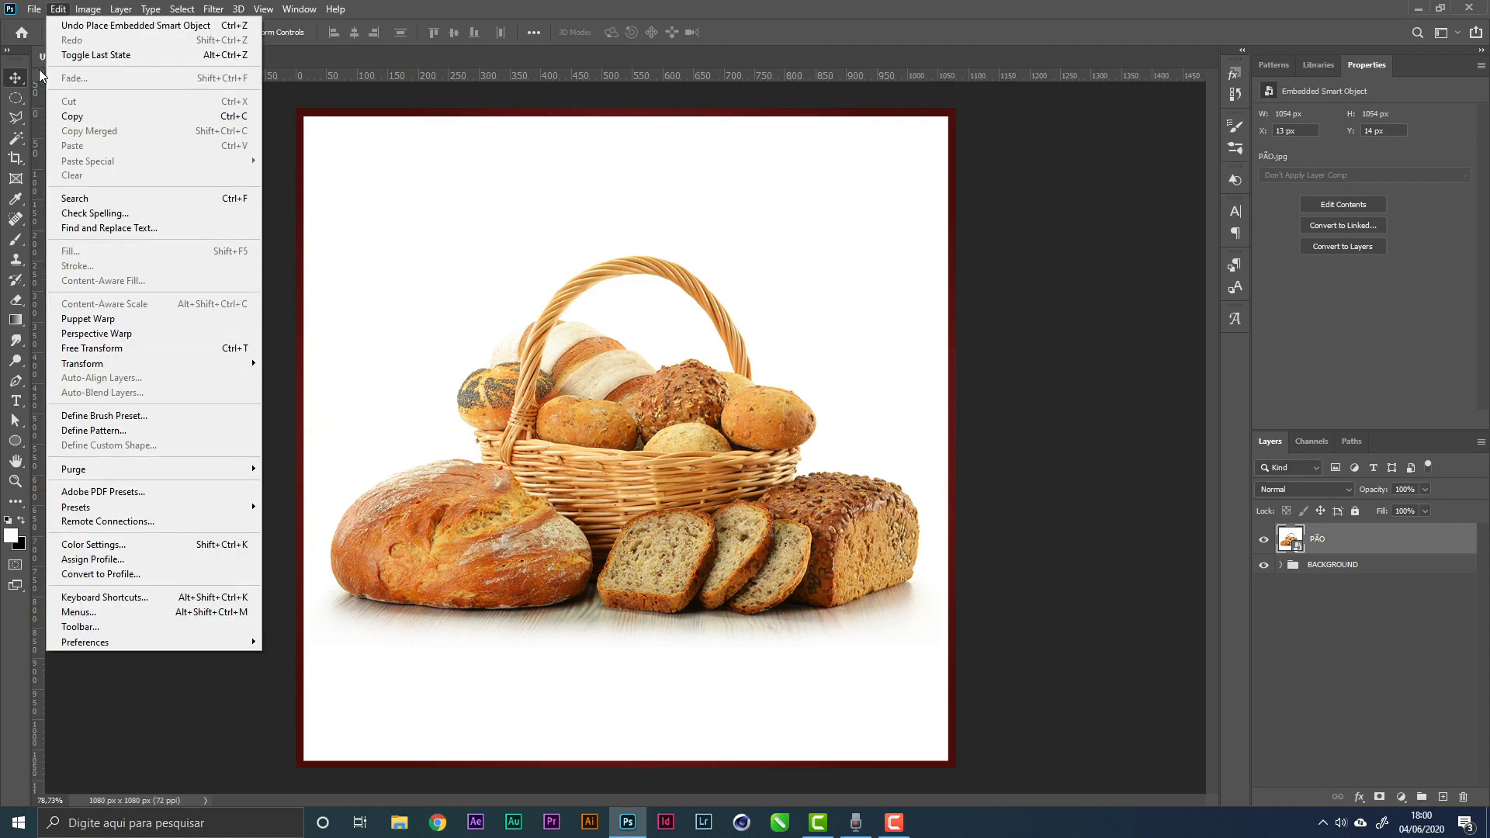
mouse_move(34, 10)
click(106, 316)
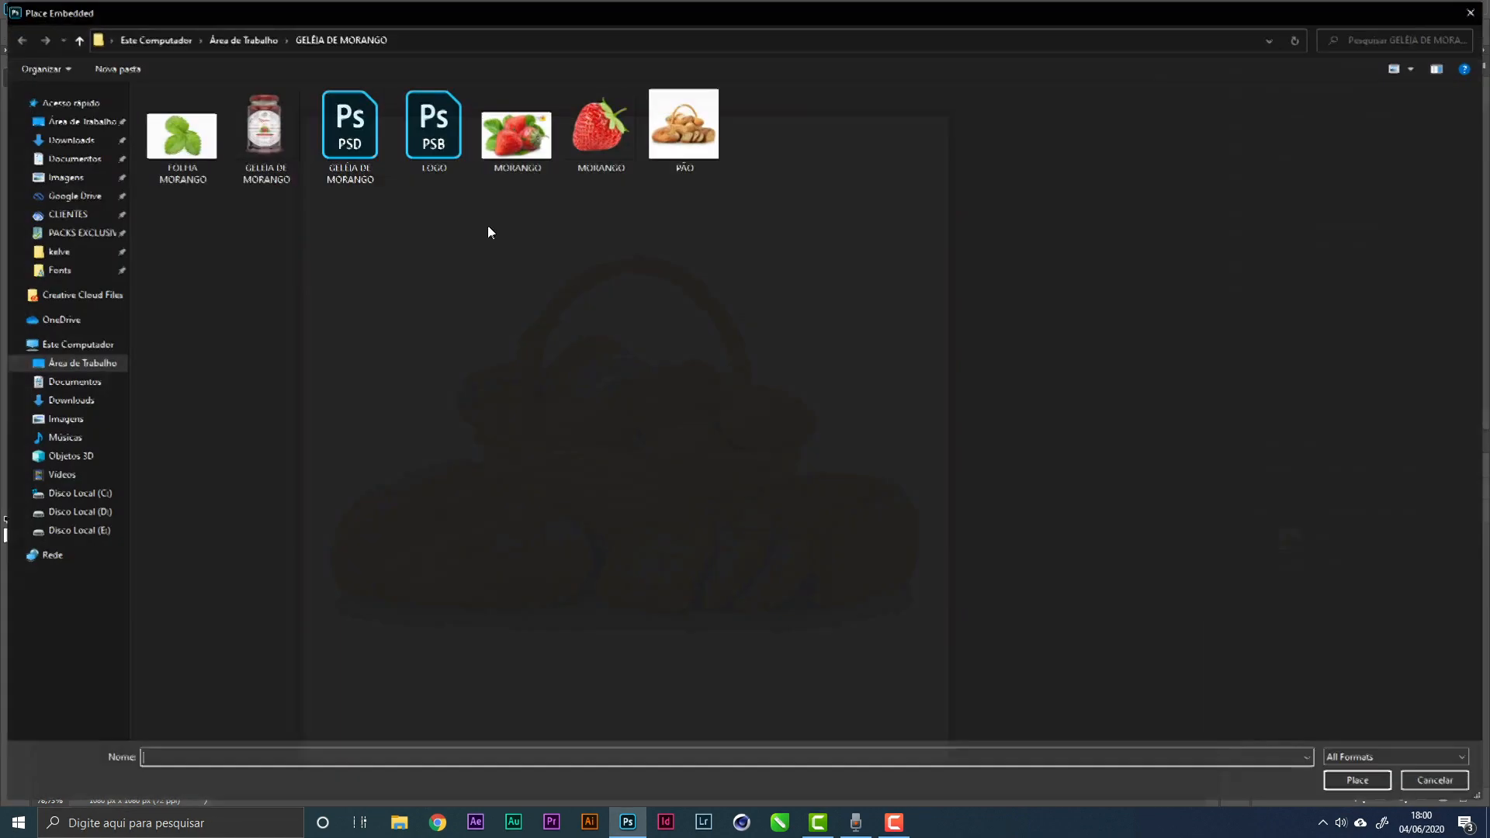
double_click(233, 128)
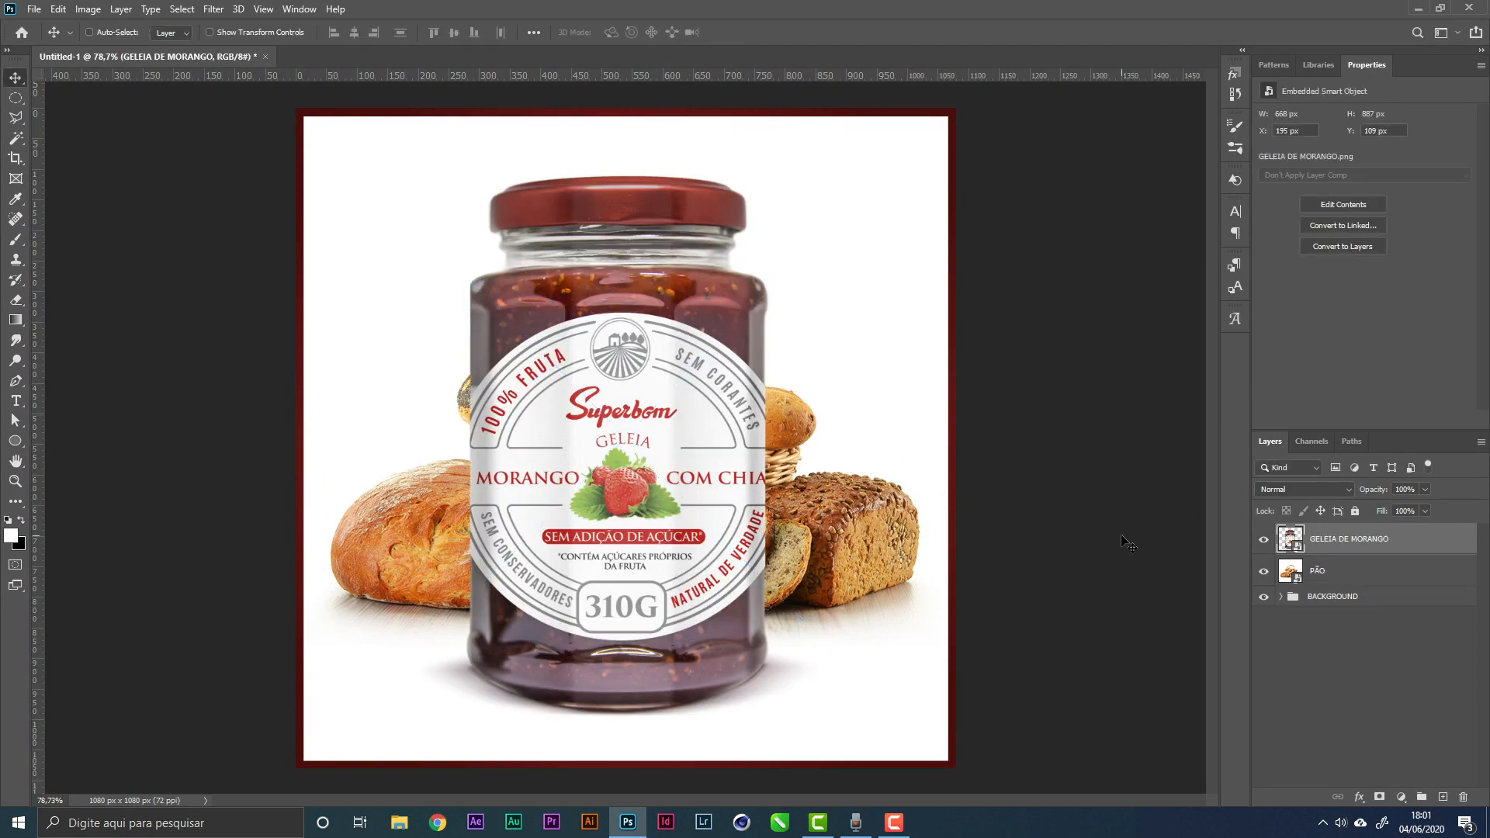
click(1264, 540)
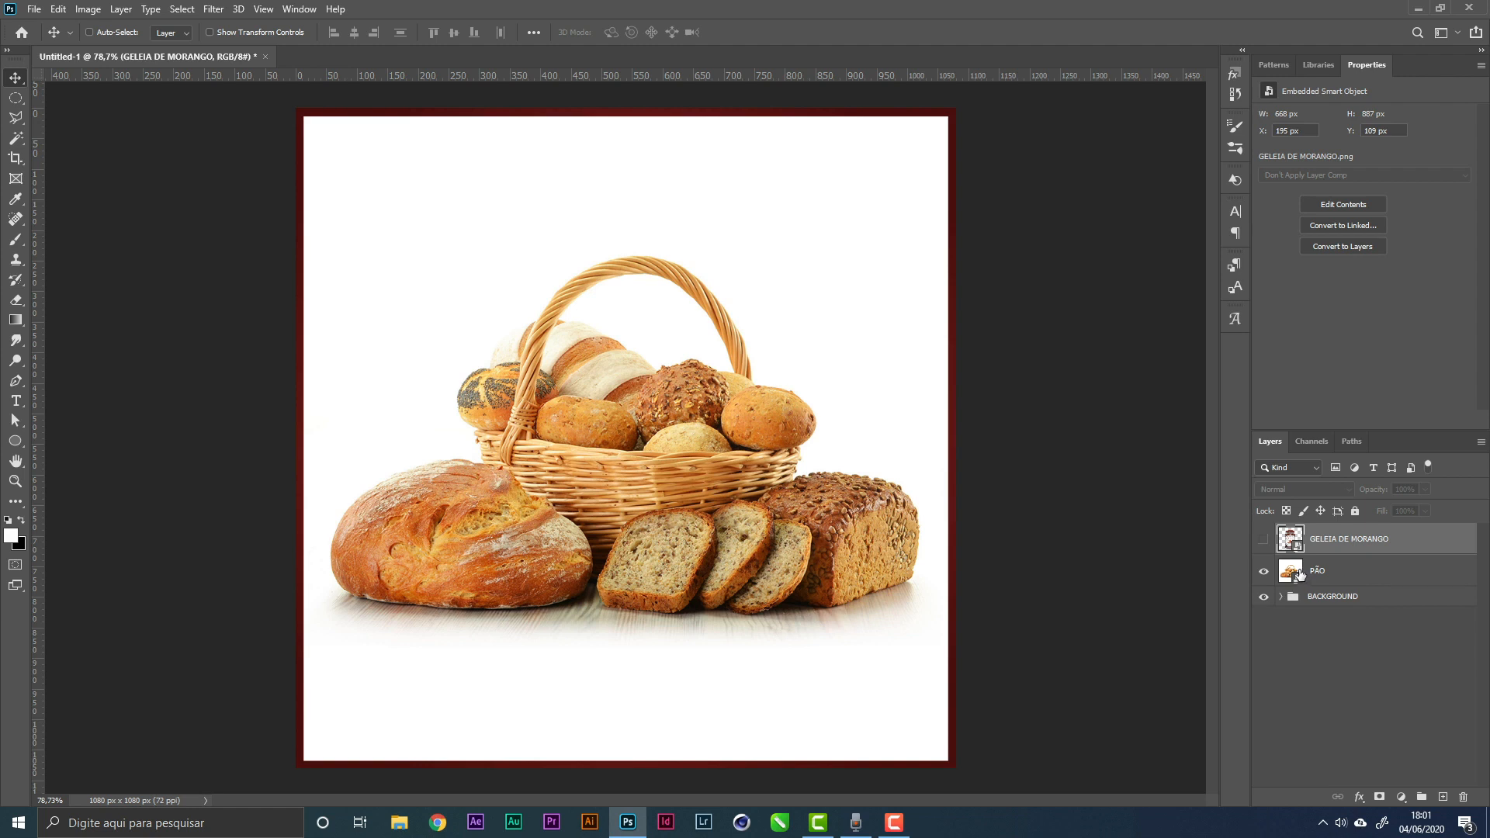
Open the PÃO smart object's contents and unlock its Background as a regular layer
double_click(1291, 572)
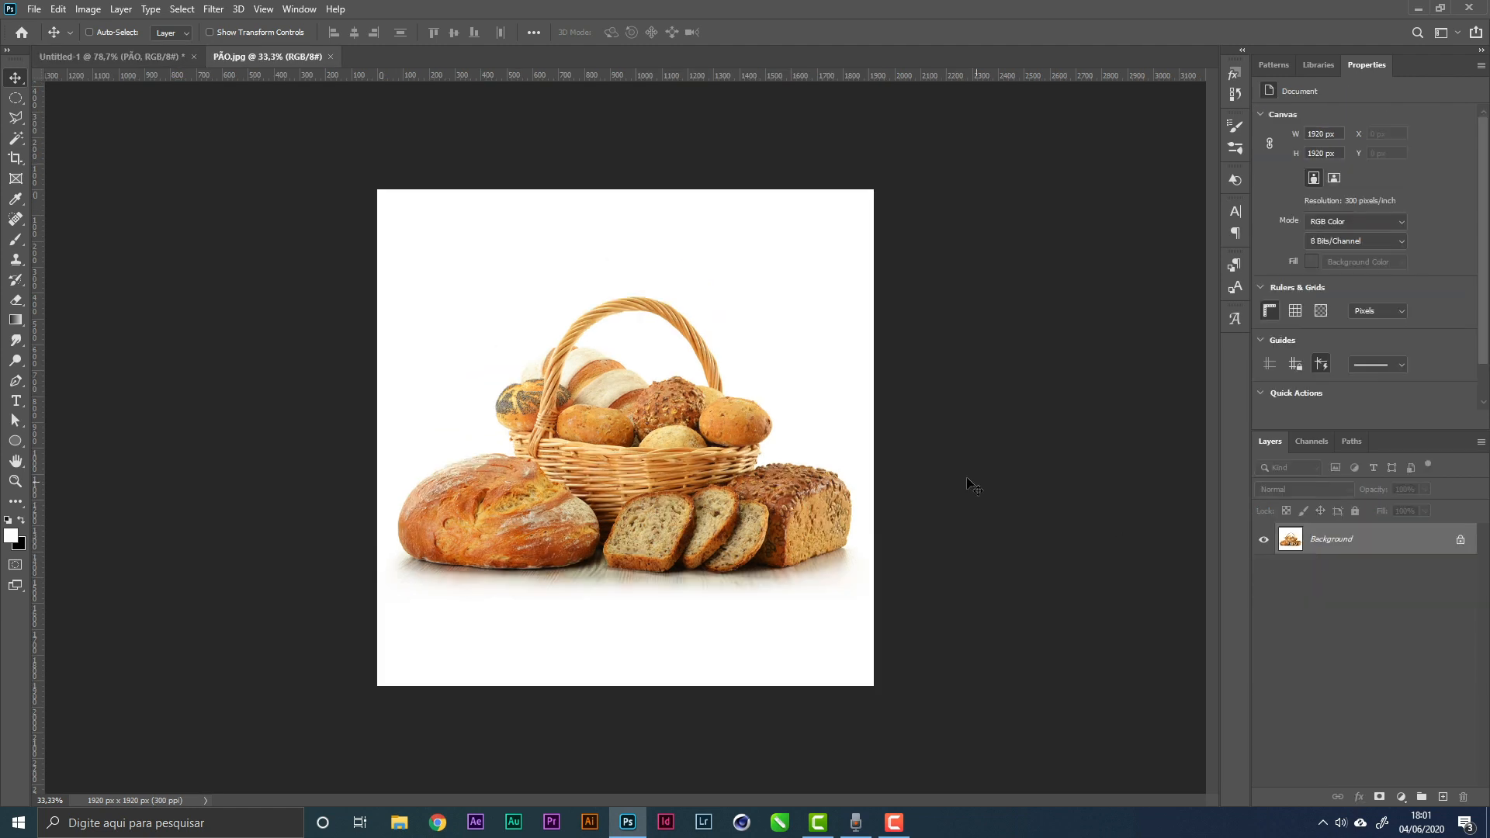
key(z)
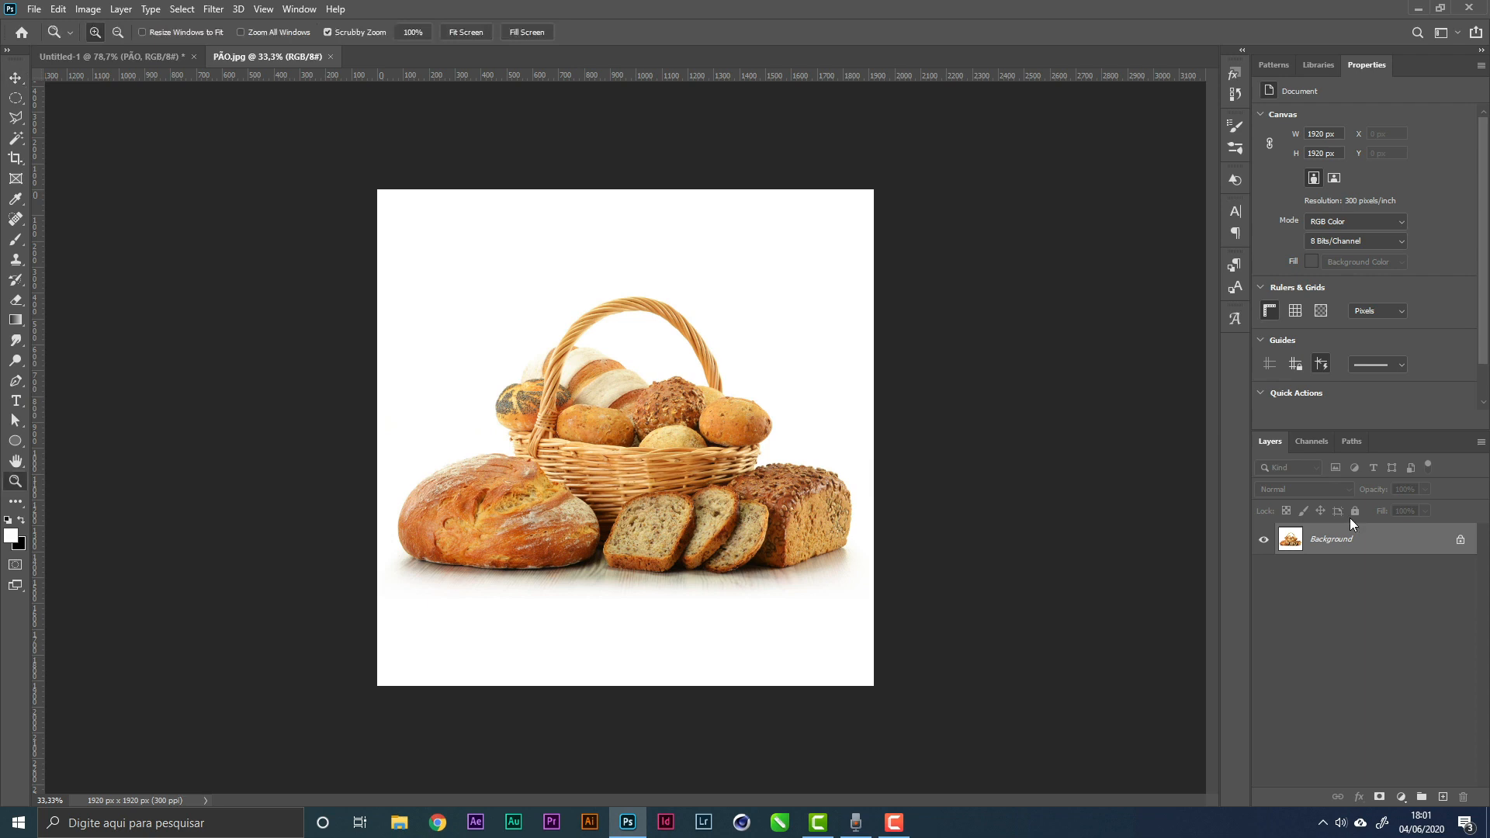
double_click(1461, 543)
click(870, 281)
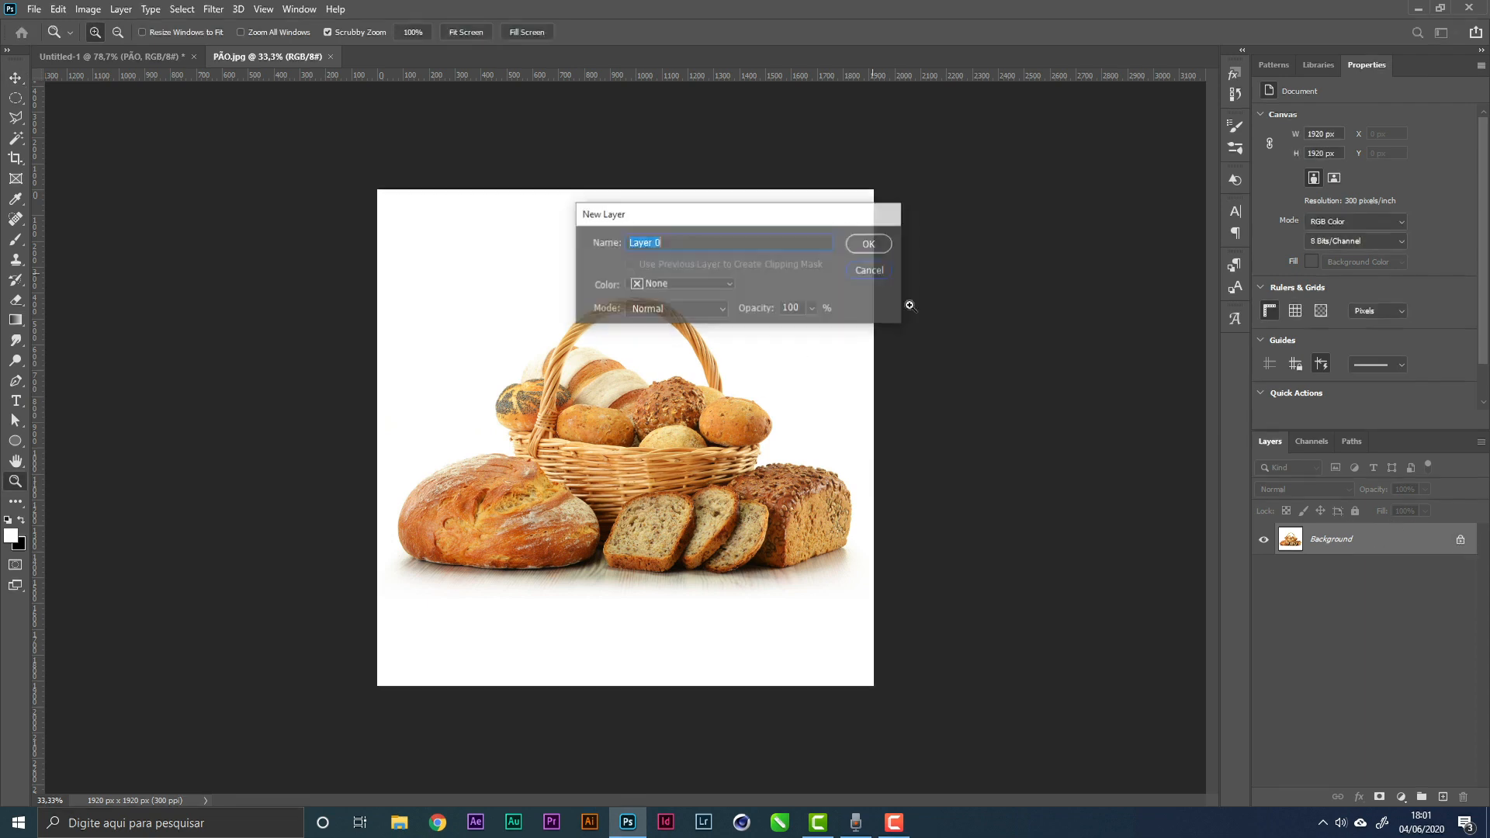
click(1463, 540)
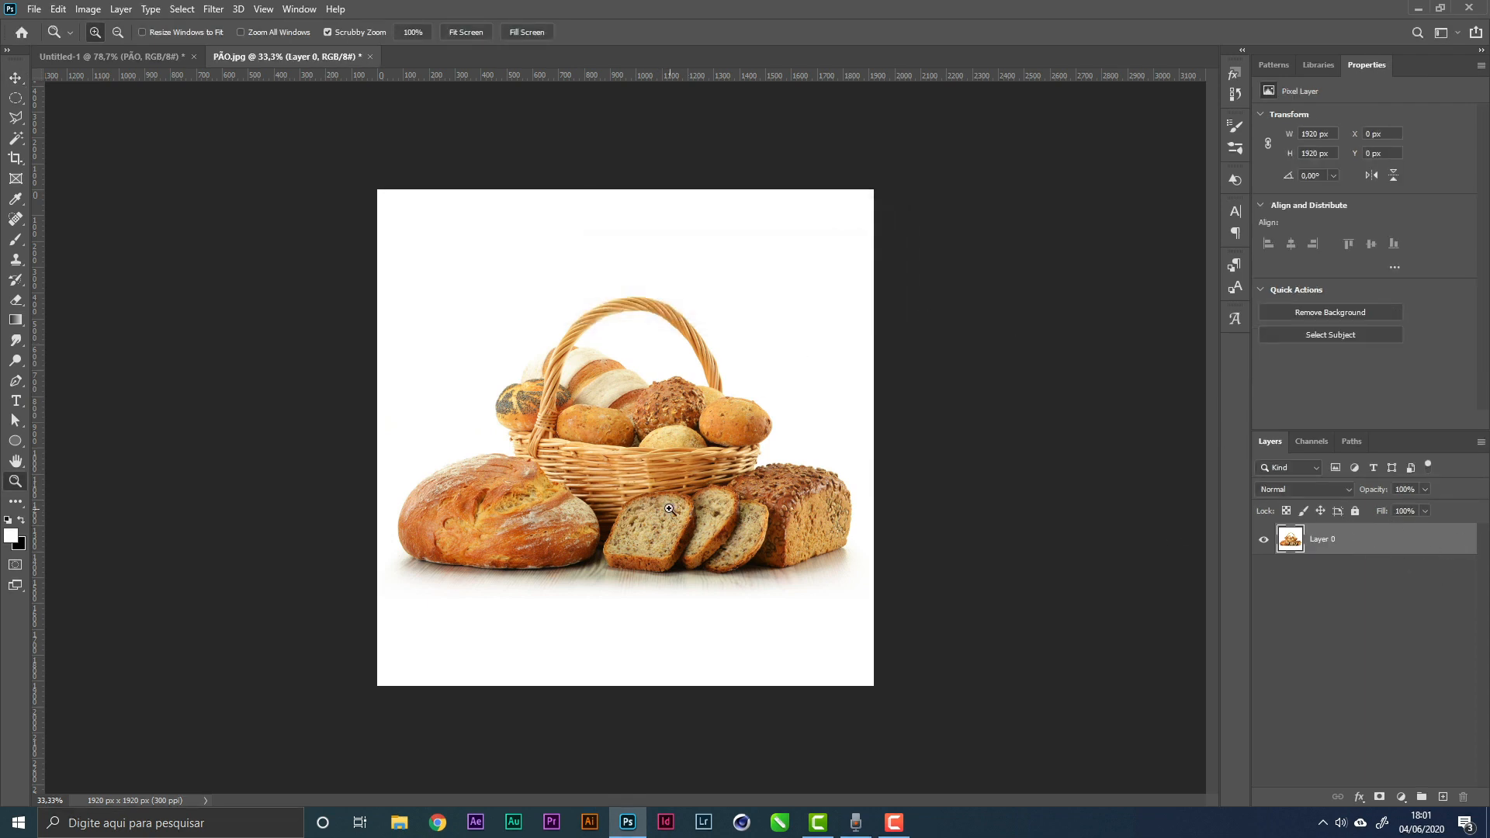
Select the bread basket and loaves, leaving out the white background
drag(609, 498, 618, 472)
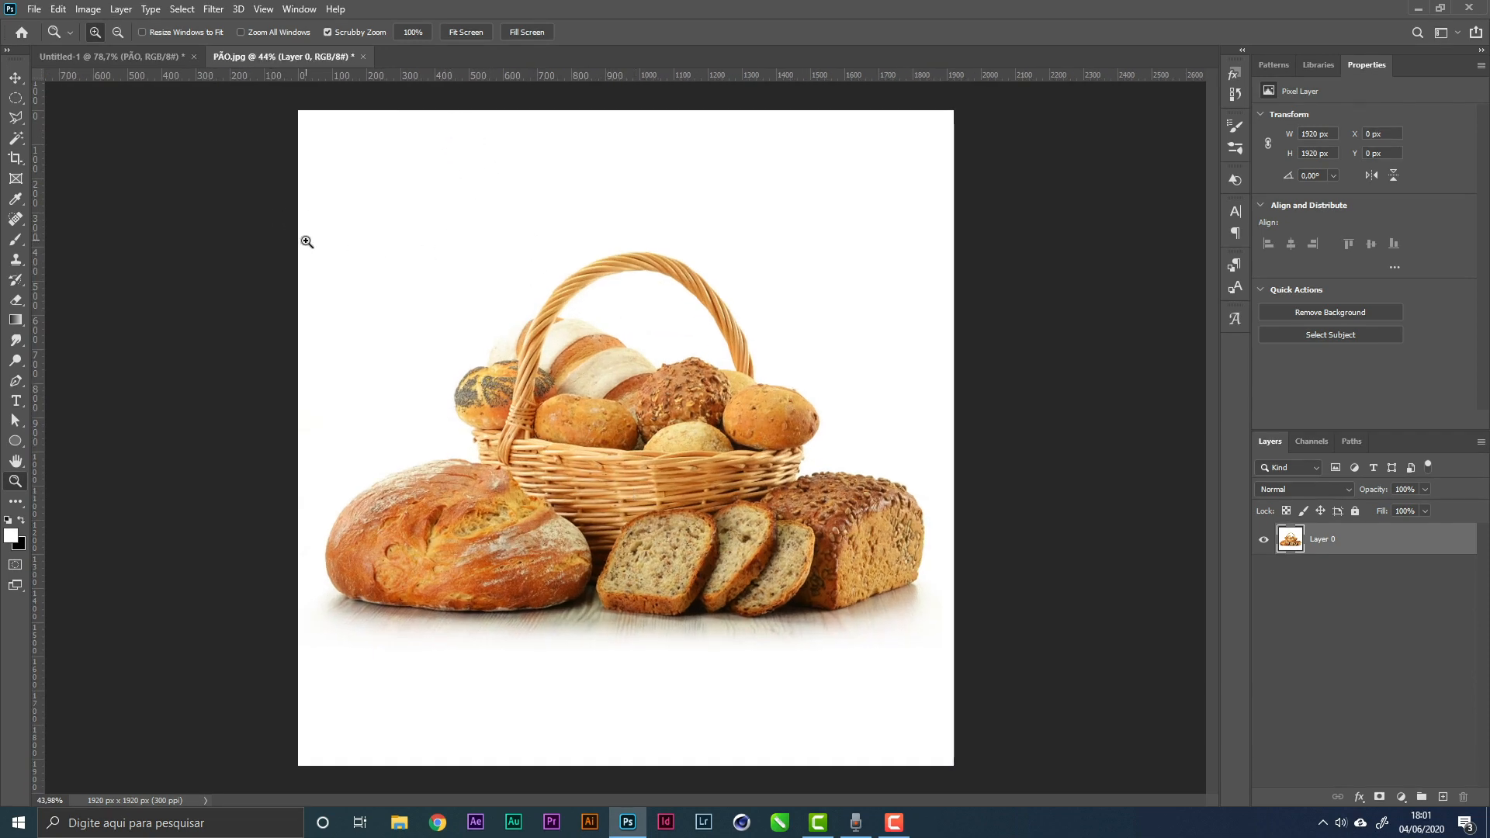
key(w)
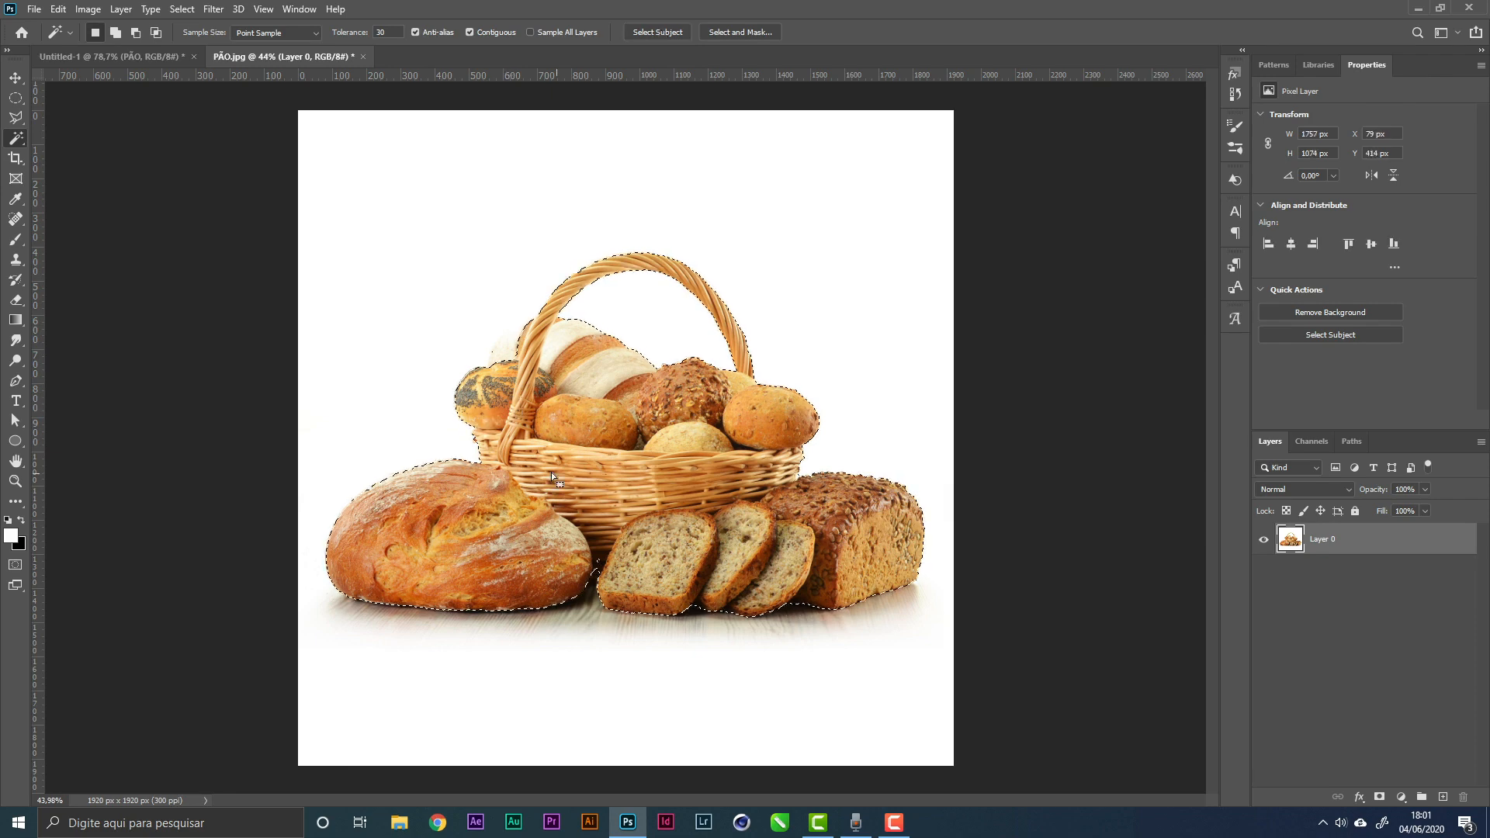
Enter Quick Mask mode on the bread selection, focusing on the pale loaf left of the basket handle
key(z)
drag(507, 429, 559, 427)
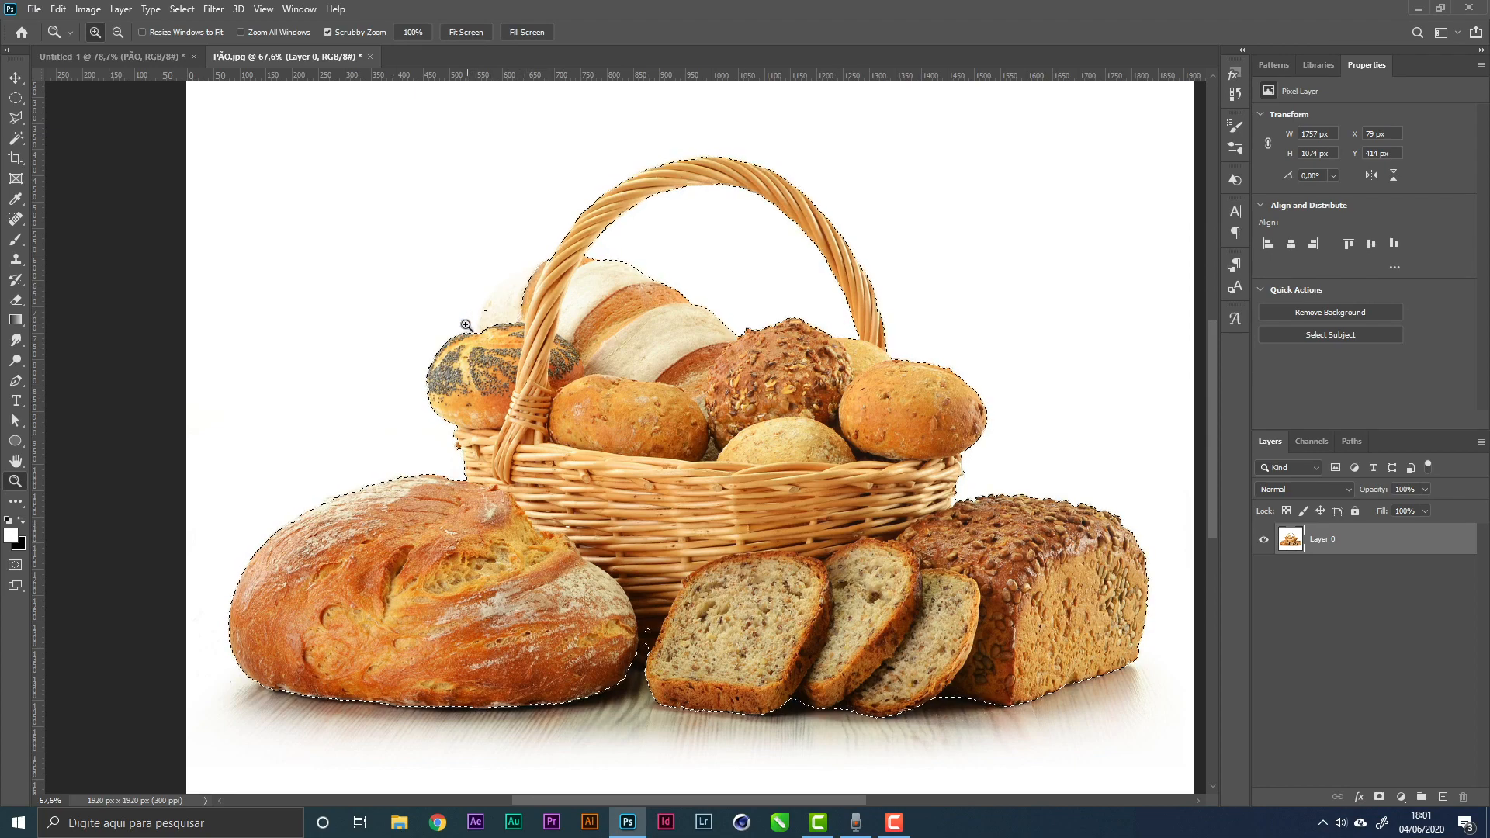
drag(500, 312, 592, 346)
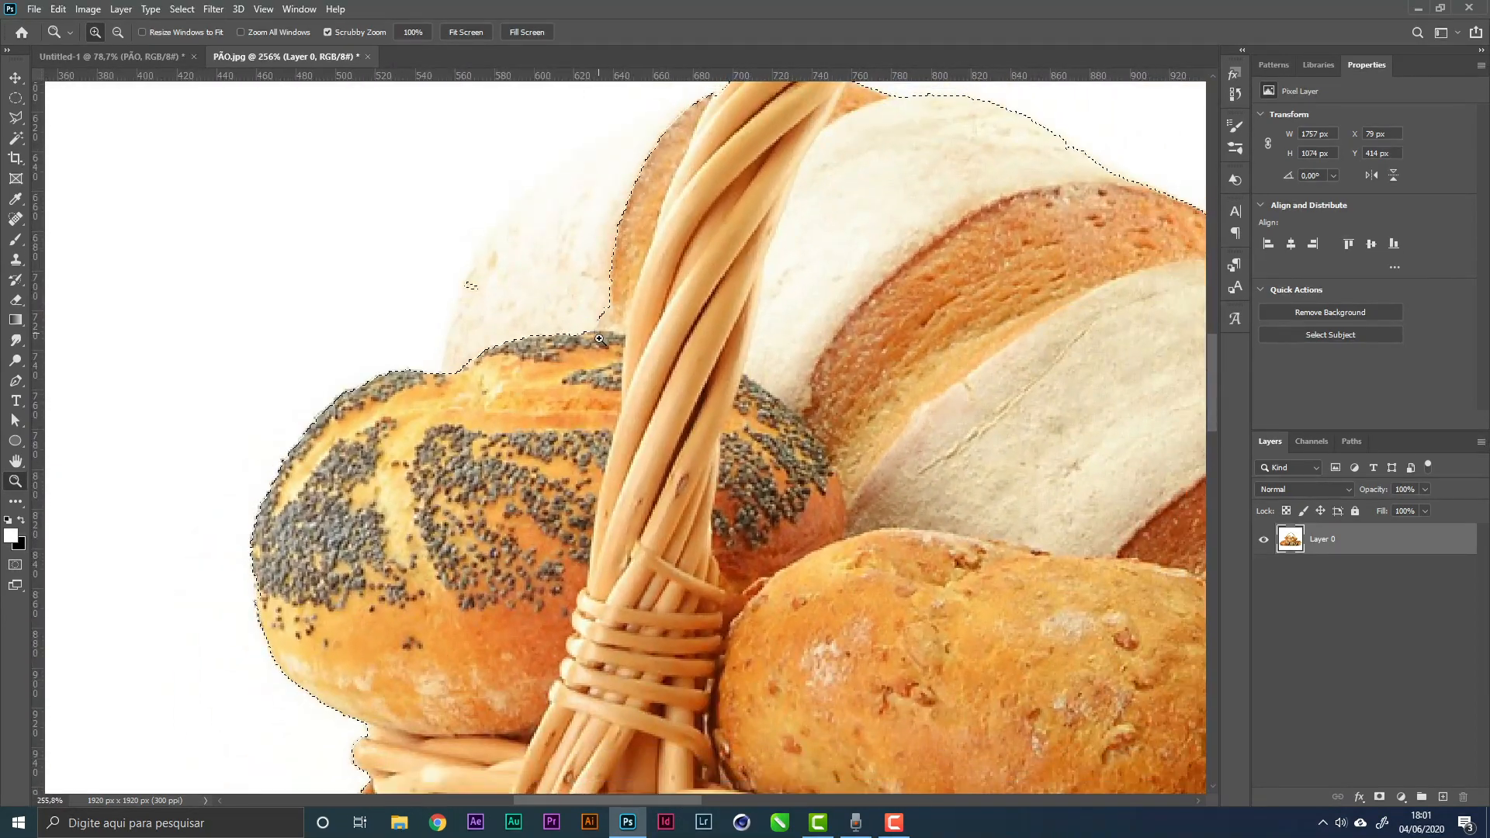
key(q)
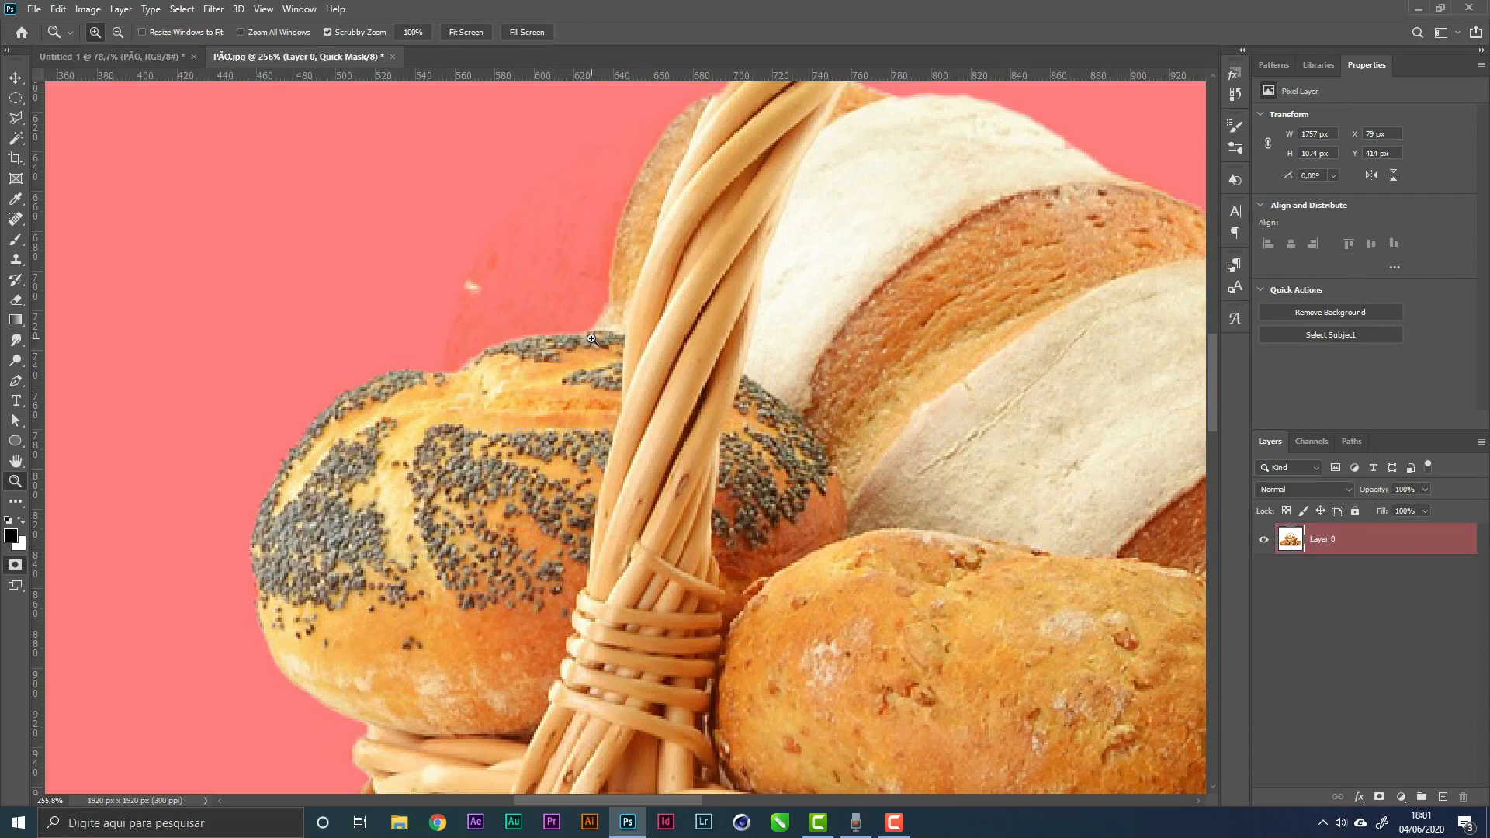
drag(574, 312, 553, 397)
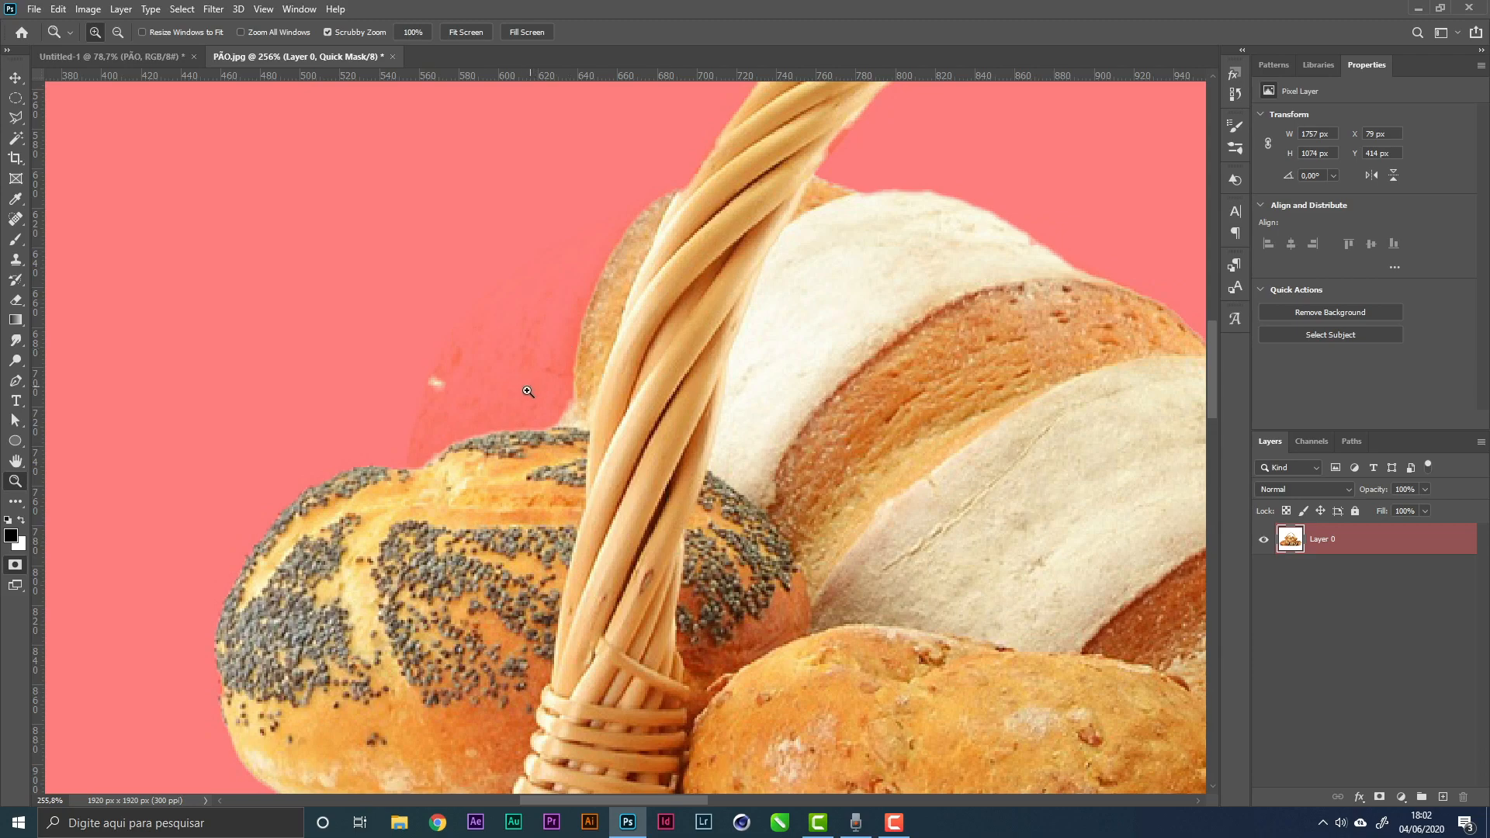
Set up a round brush of 15 px with 68% hardness for refining the mask
key(b)
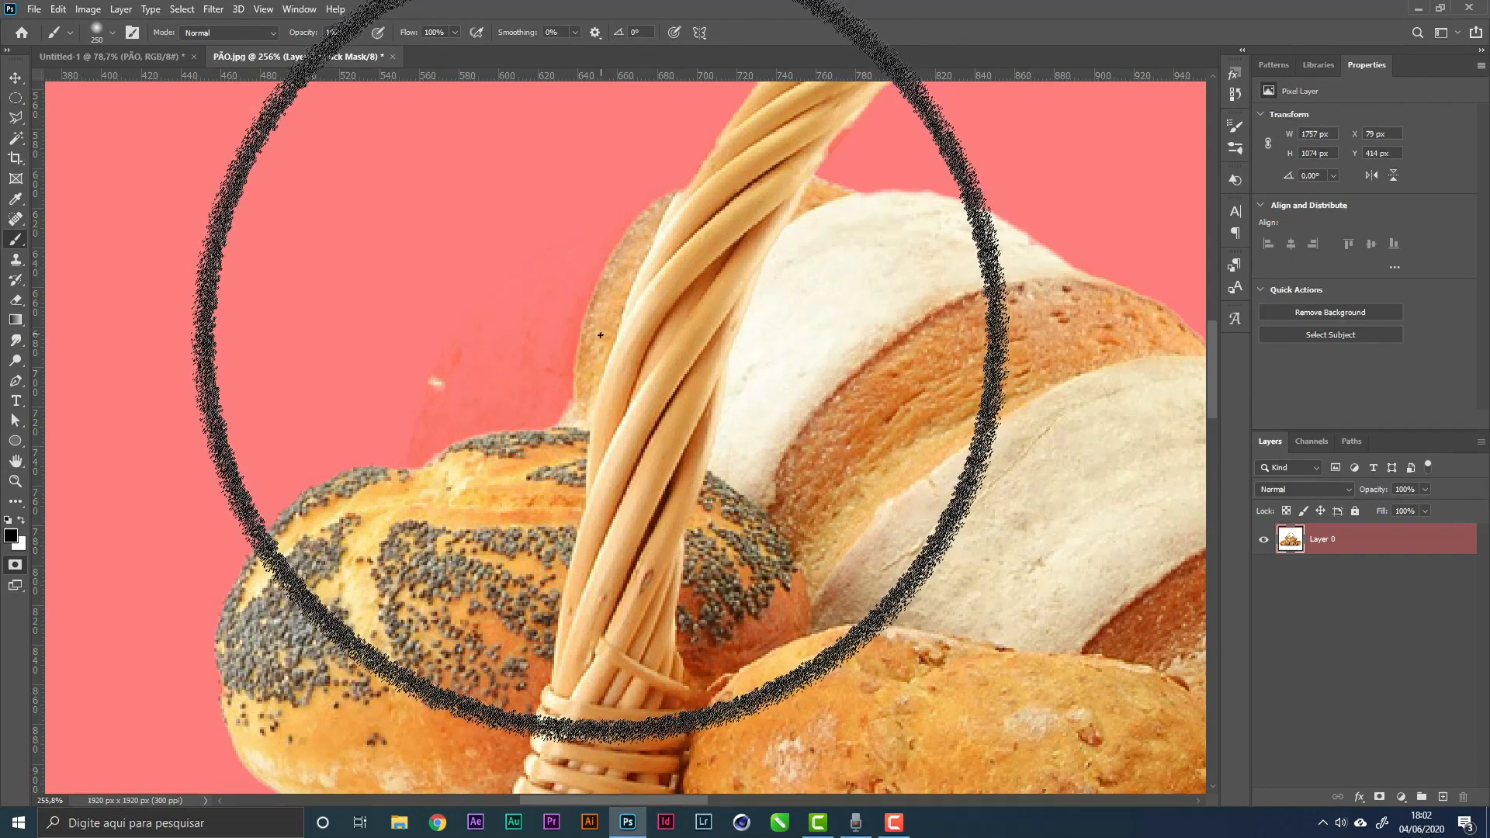
key(bracketleft)
key(bracketleft)
key(bracketleft)
key(bracketleft)
key(bracketleft)
key(bracketleft)
key(bracketleft)
key(bracketleft)
key(bracketleft)
key(bracketleft)
key(bracketleft)
key(bracketleft)
key(bracketleft)
key(bracketleft)
key(bracketleft)
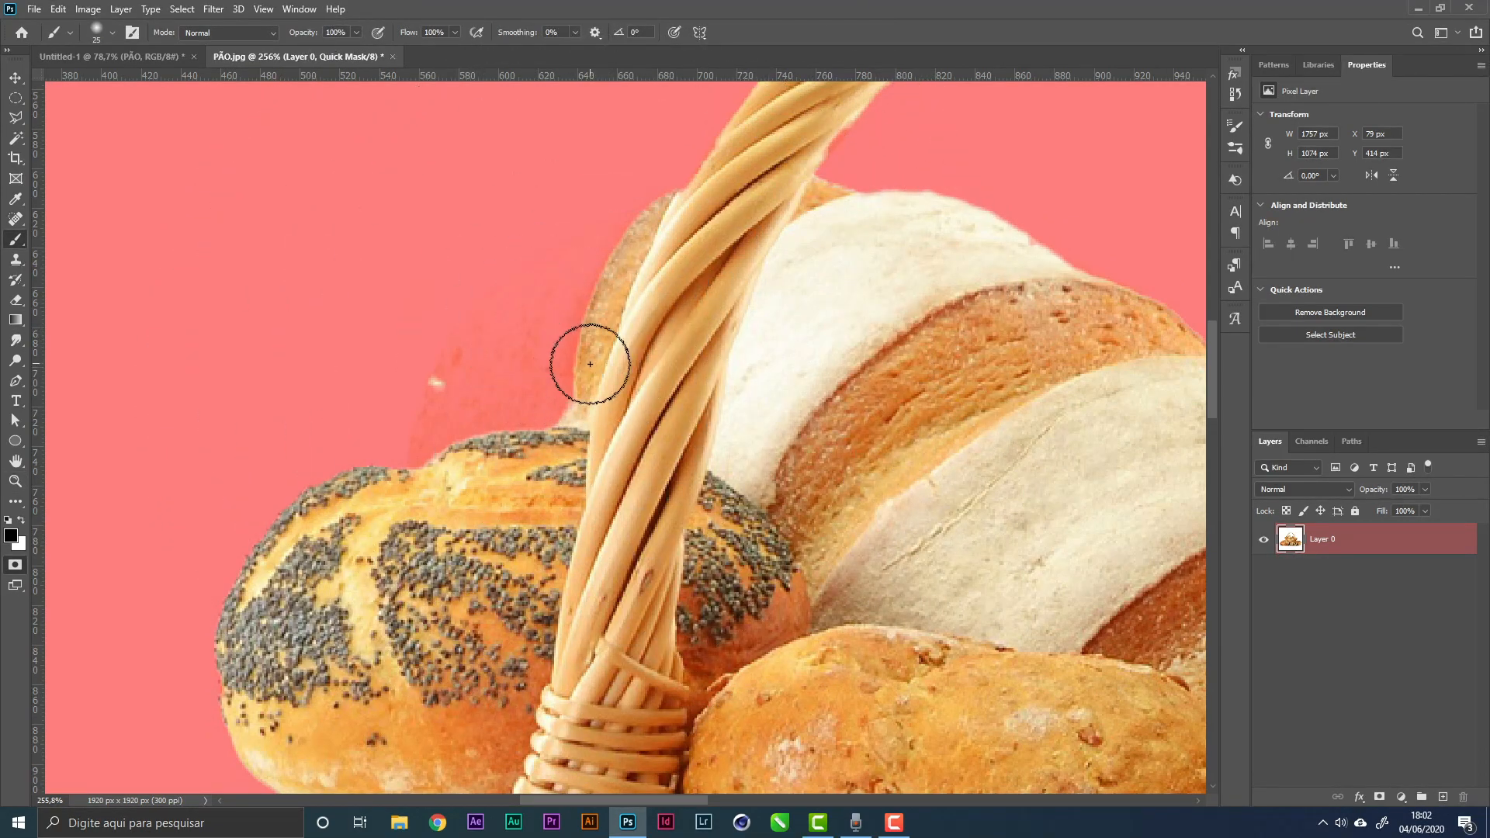
key(bracketleft)
right_click(631, 326)
click(779, 353)
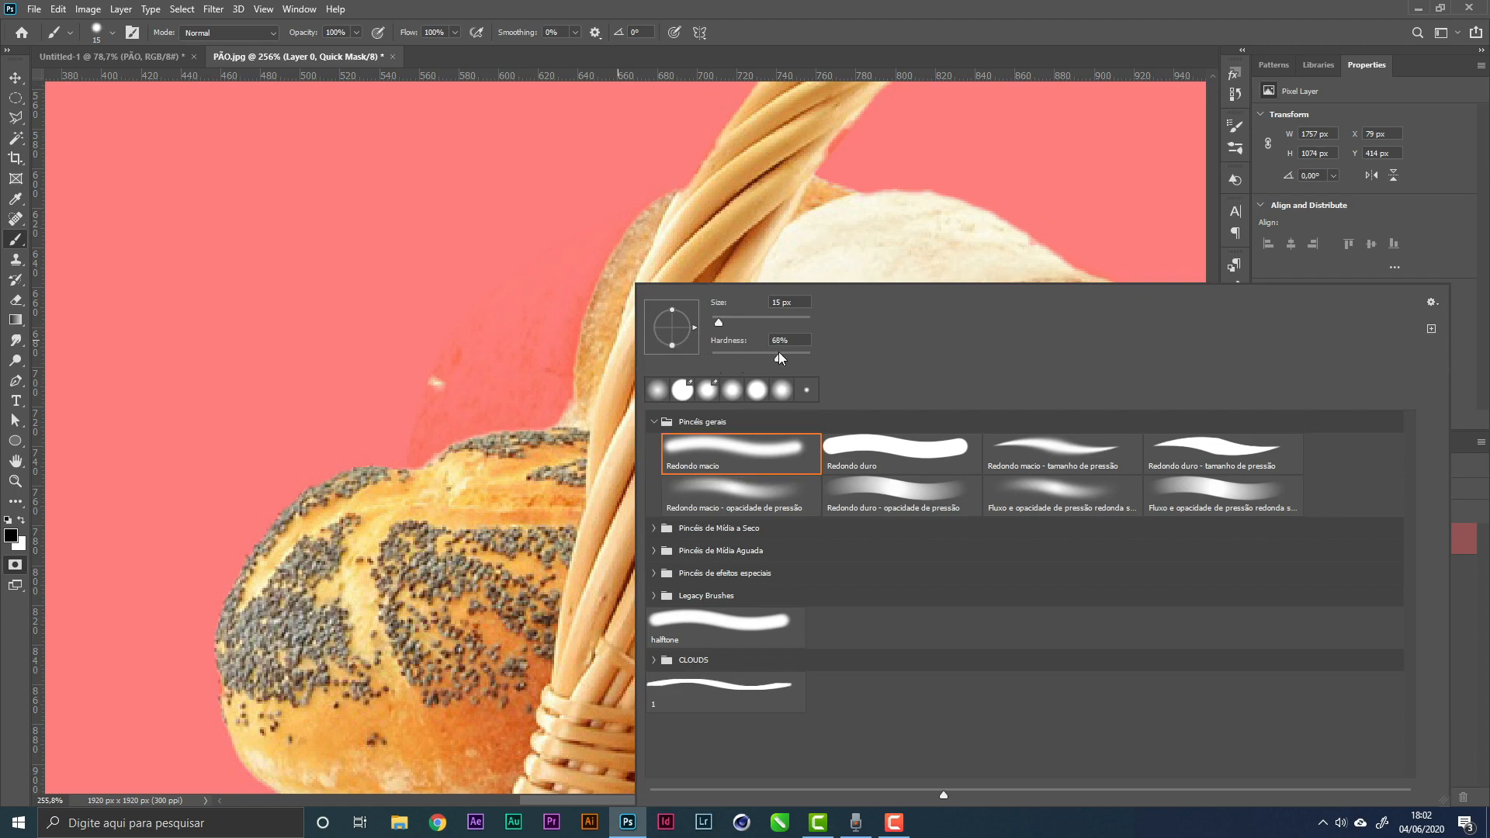
Paint with white over the pale loaf left of the basket handle to include it in the selection
mouse_move(546, 444)
mouse_down()
mouse_move(599, 380)
mouse_move(523, 426)
mouse_move(564, 393)
mouse_move(592, 330)
mouse_move(520, 384)
mouse_move(583, 290)
mouse_move(533, 305)
mouse_move(425, 476)
mouse_move(451, 389)
mouse_move(515, 301)
mouse_move(664, 234)
mouse_move(518, 360)
mouse_move(496, 414)
mouse_move(452, 456)
mouse_move(513, 414)
mouse_move(441, 403)
mouse_move(477, 357)
mouse_move(427, 463)
mouse_move(464, 365)
mouse_move(453, 373)
mouse_move(500, 306)
mouse_move(497, 321)
mouse_move(569, 261)
mouse_move(642, 244)
mouse_up()
key(ctrl+z)
key(x)
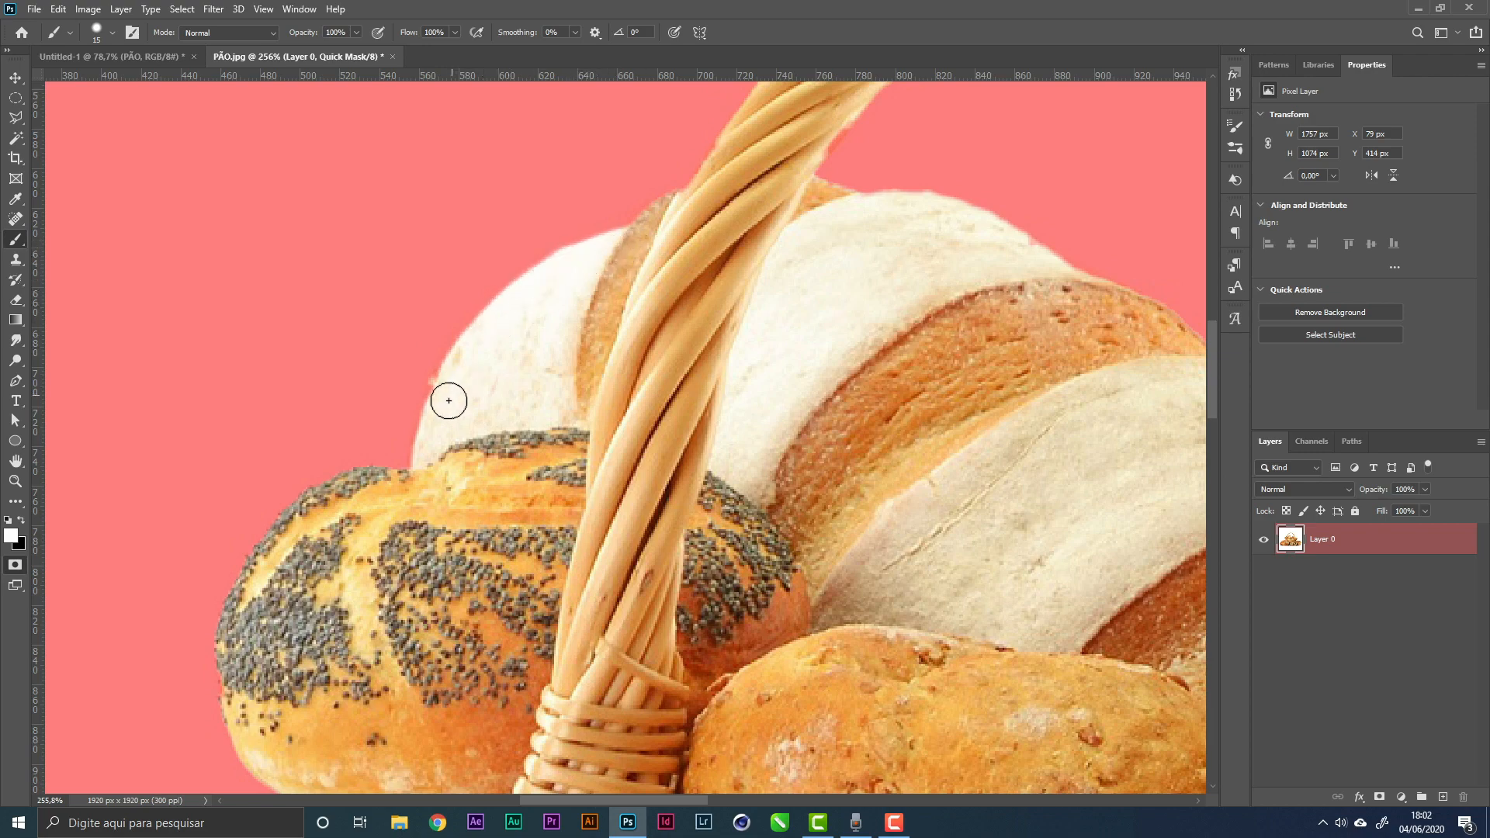
Mask out the white residue where the basket's right side meets the seeded loaf, using a smaller brush
mouse_move(520, 335)
mouse_down()
mouse_move(471, 435)
mouse_move(287, 584)
mouse_up()
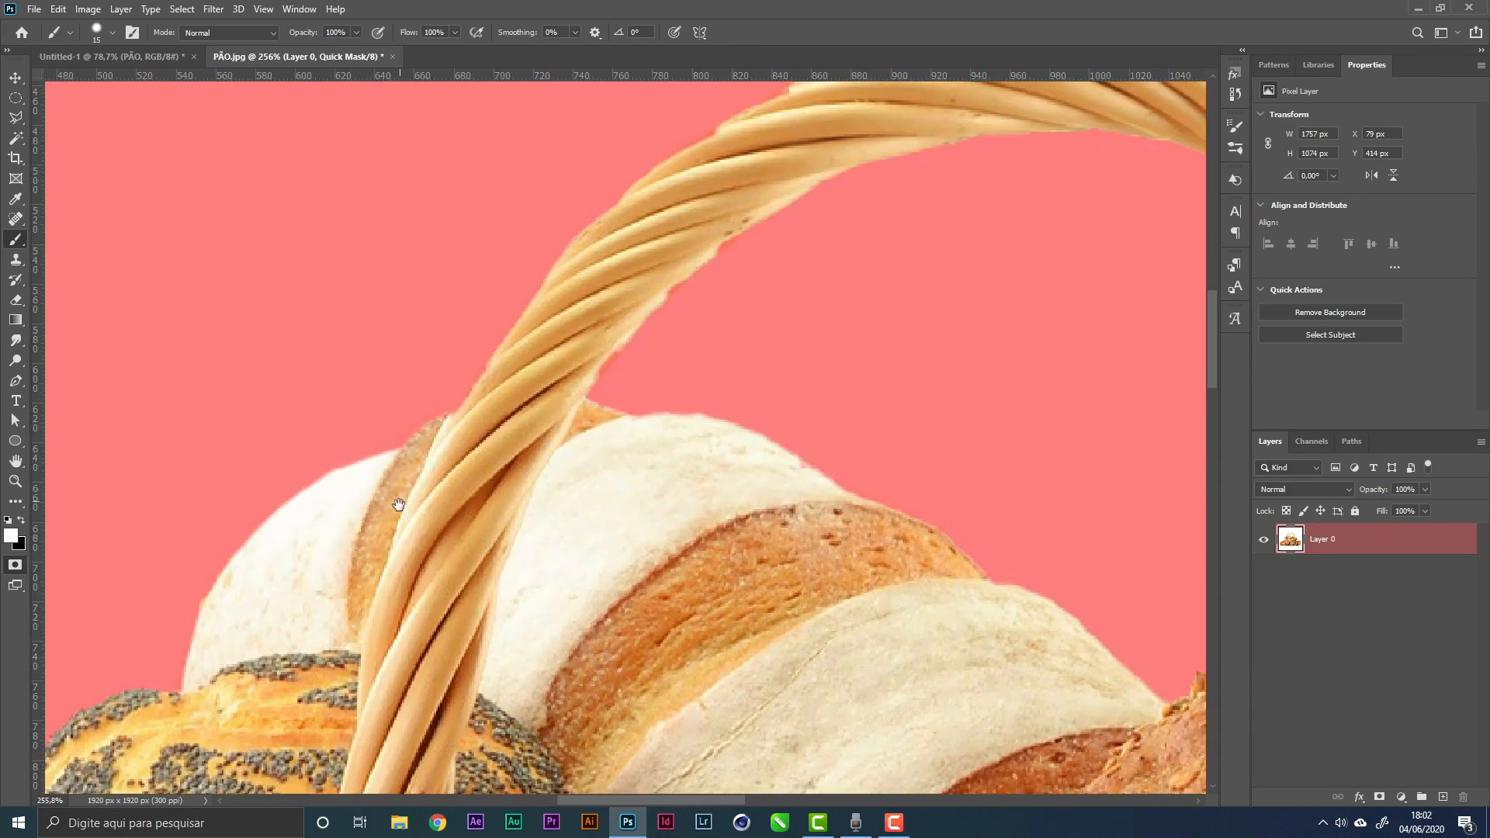
drag(580, 293, 455, 429)
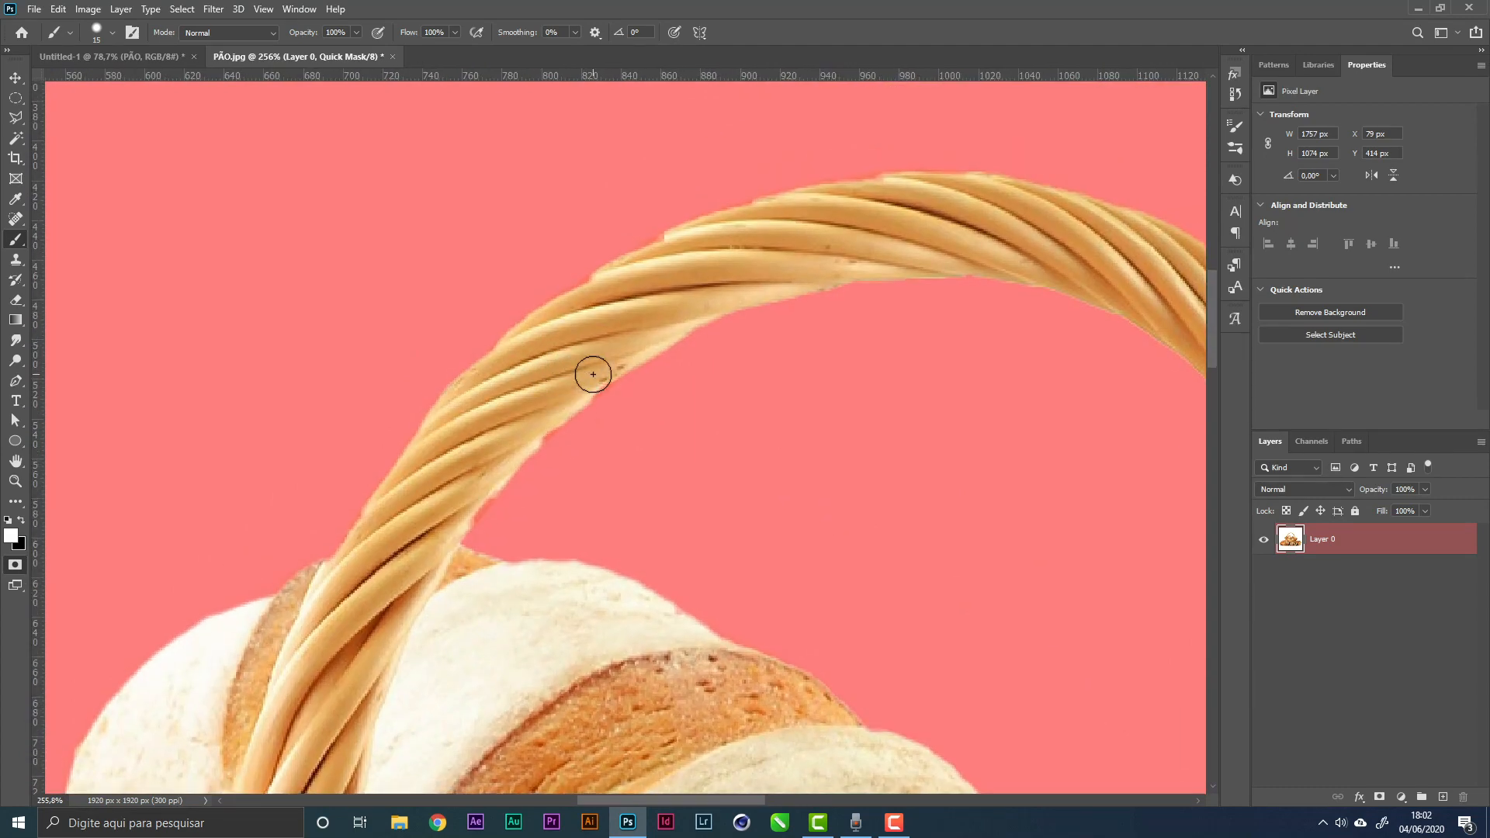
drag(592, 378, 538, 426)
mouse_move(904, 192)
mouse_down()
mouse_move(678, 266)
mouse_move(233, 229)
mouse_up()
drag(697, 632, 646, 144)
drag(688, 322, 774, 329)
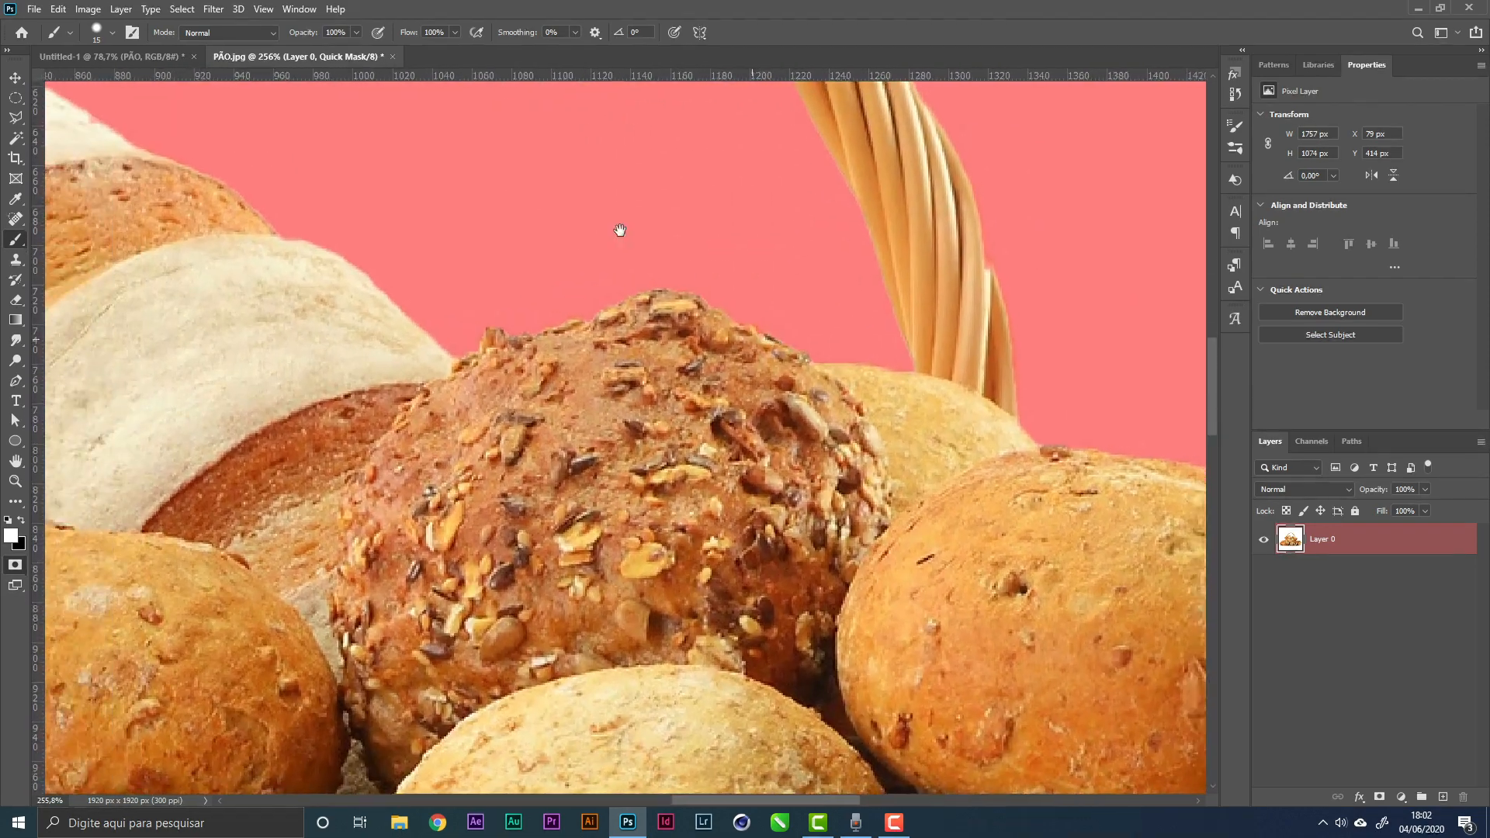
drag(620, 230, 435, 116)
mouse_move(1009, 465)
mouse_down()
mouse_move(722, 220)
mouse_move(684, 85)
mouse_up()
key(bracketleft)
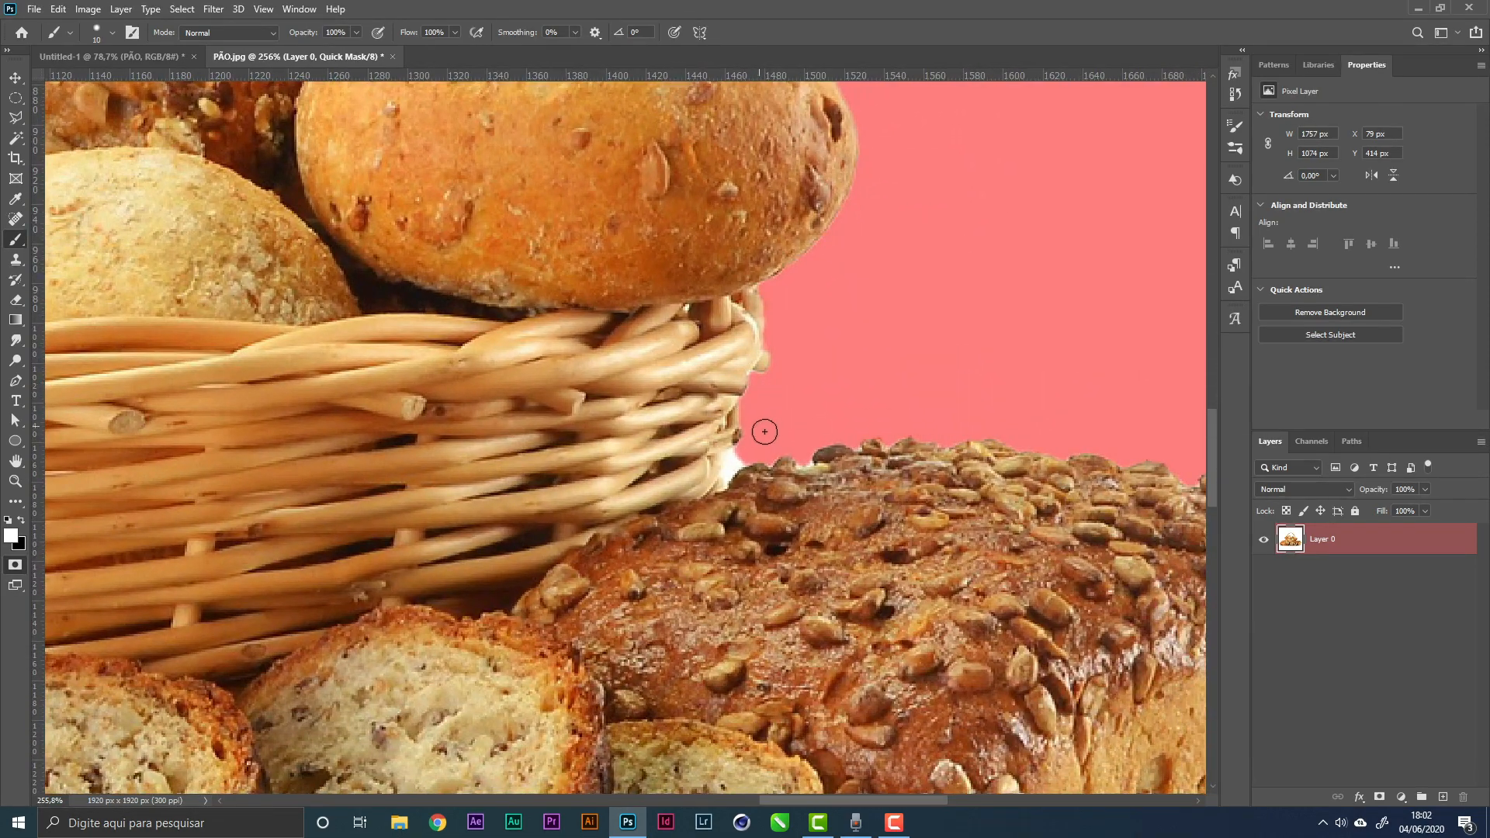
key(x)
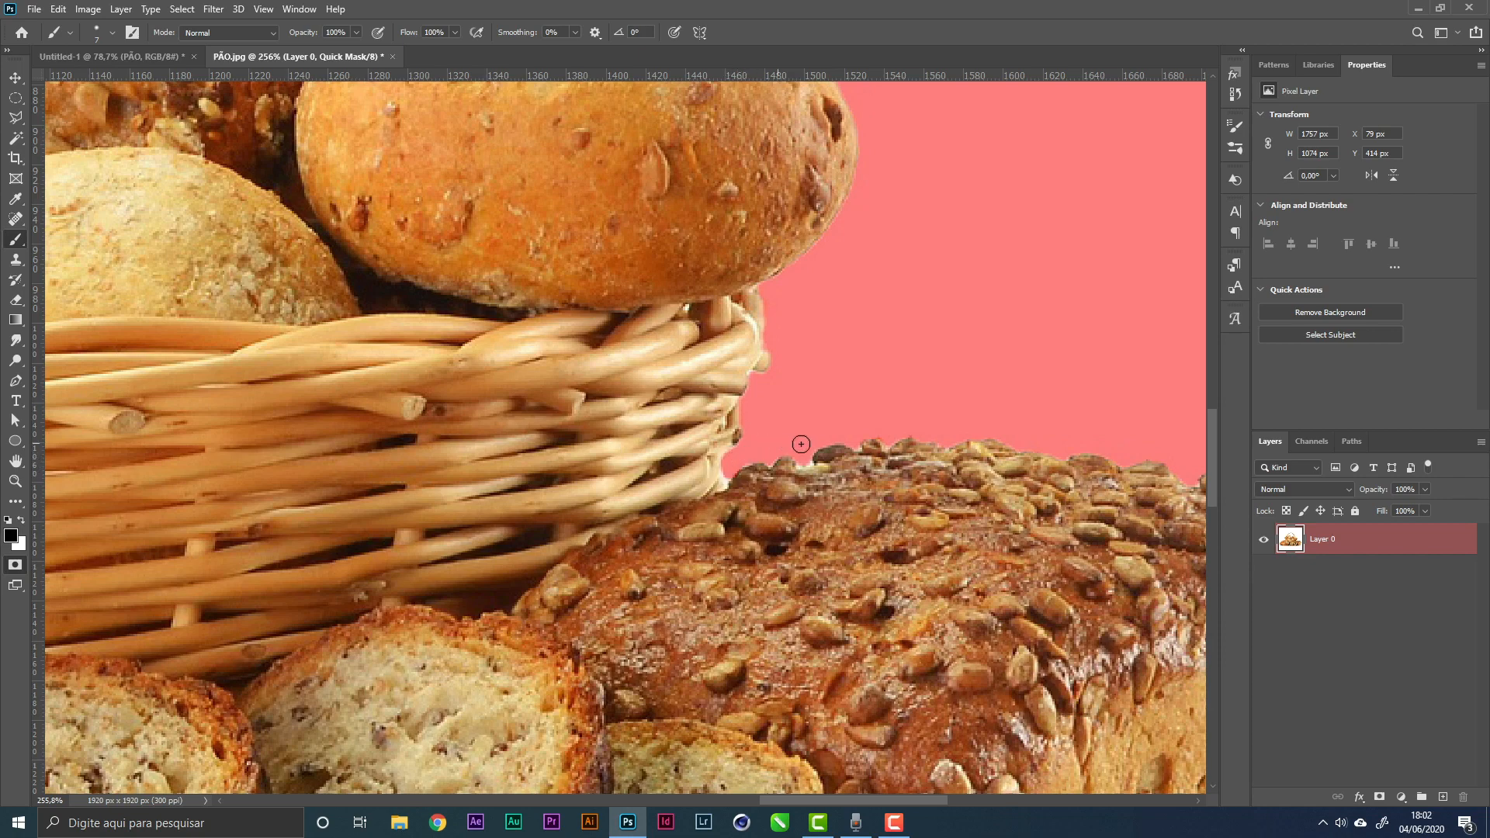
Follow the seeded loaf's edge and the slices, and refine the mask in the gap beside the round loaf
drag(922, 497, 504, 271)
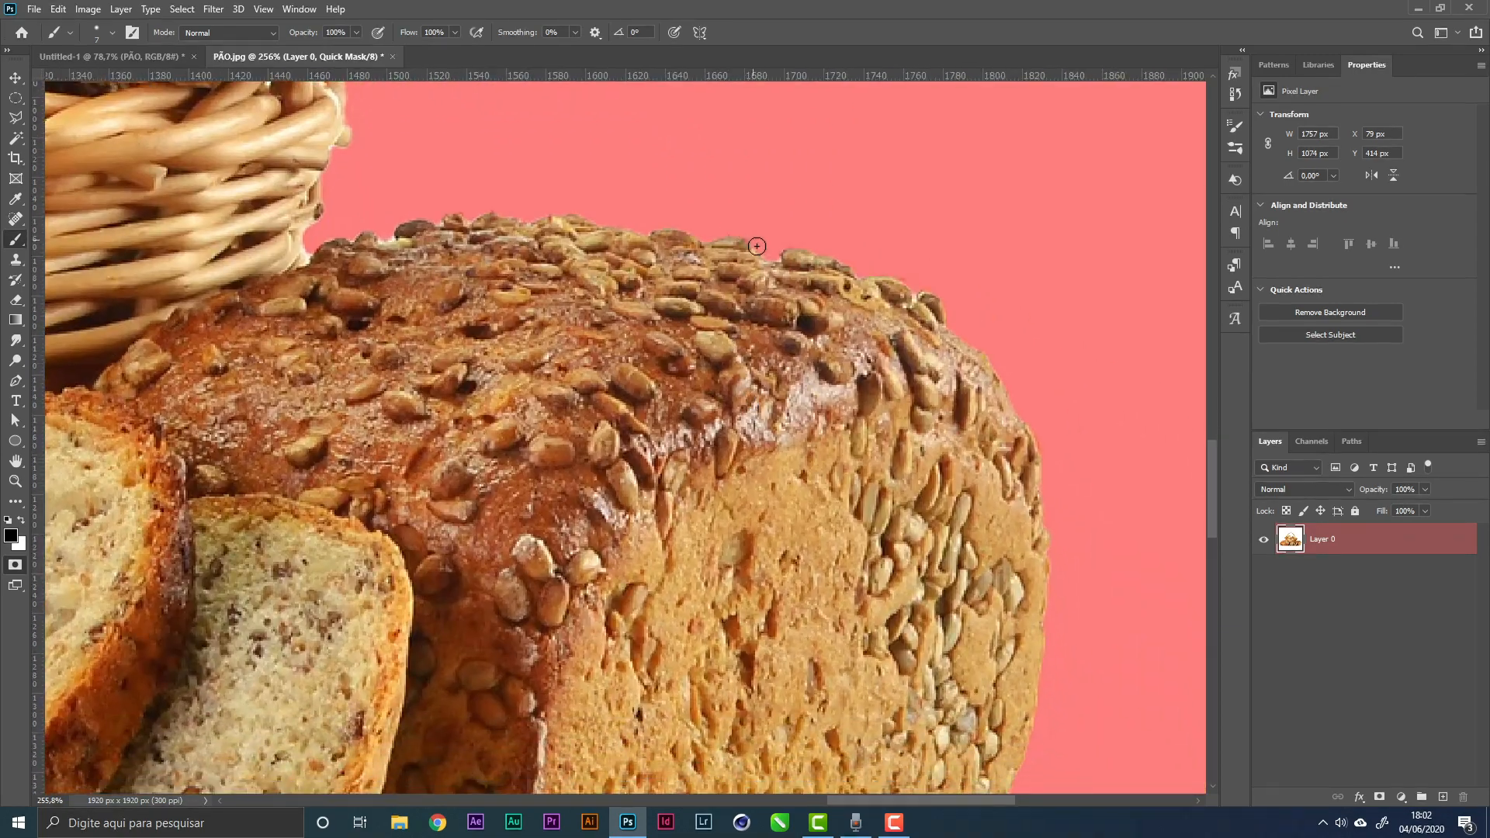
drag(851, 555, 738, 249)
drag(833, 710, 831, 399)
drag(729, 372, 1102, 381)
drag(544, 388, 1032, 434)
drag(589, 412, 962, 486)
drag(716, 420, 761, 379)
key(x)
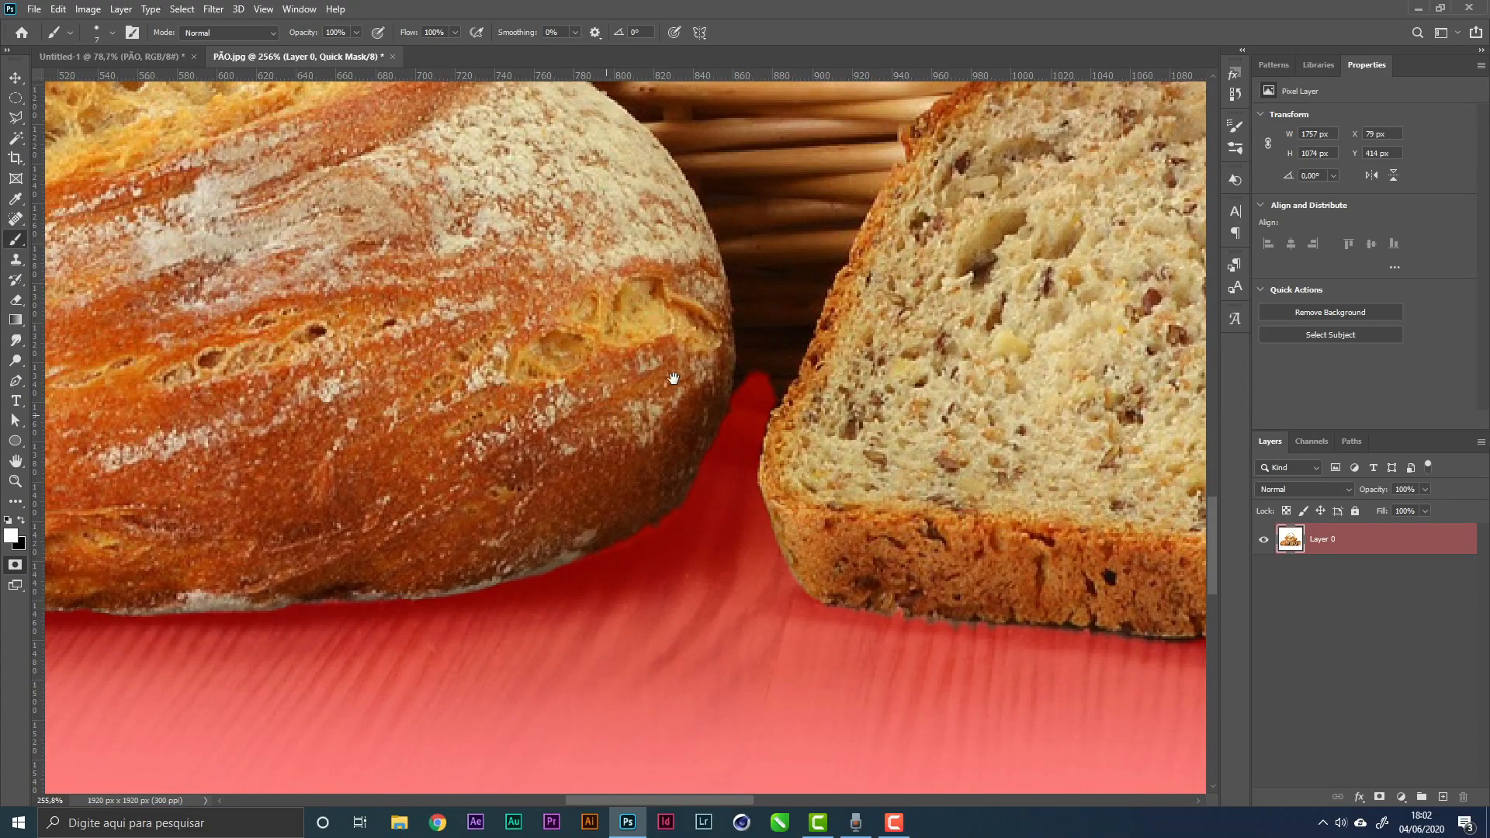
Check the mask along the round loaf and basket, and leave Quick Mask mode to get the selection back
drag(466, 458, 1001, 473)
drag(769, 419, 497, 644)
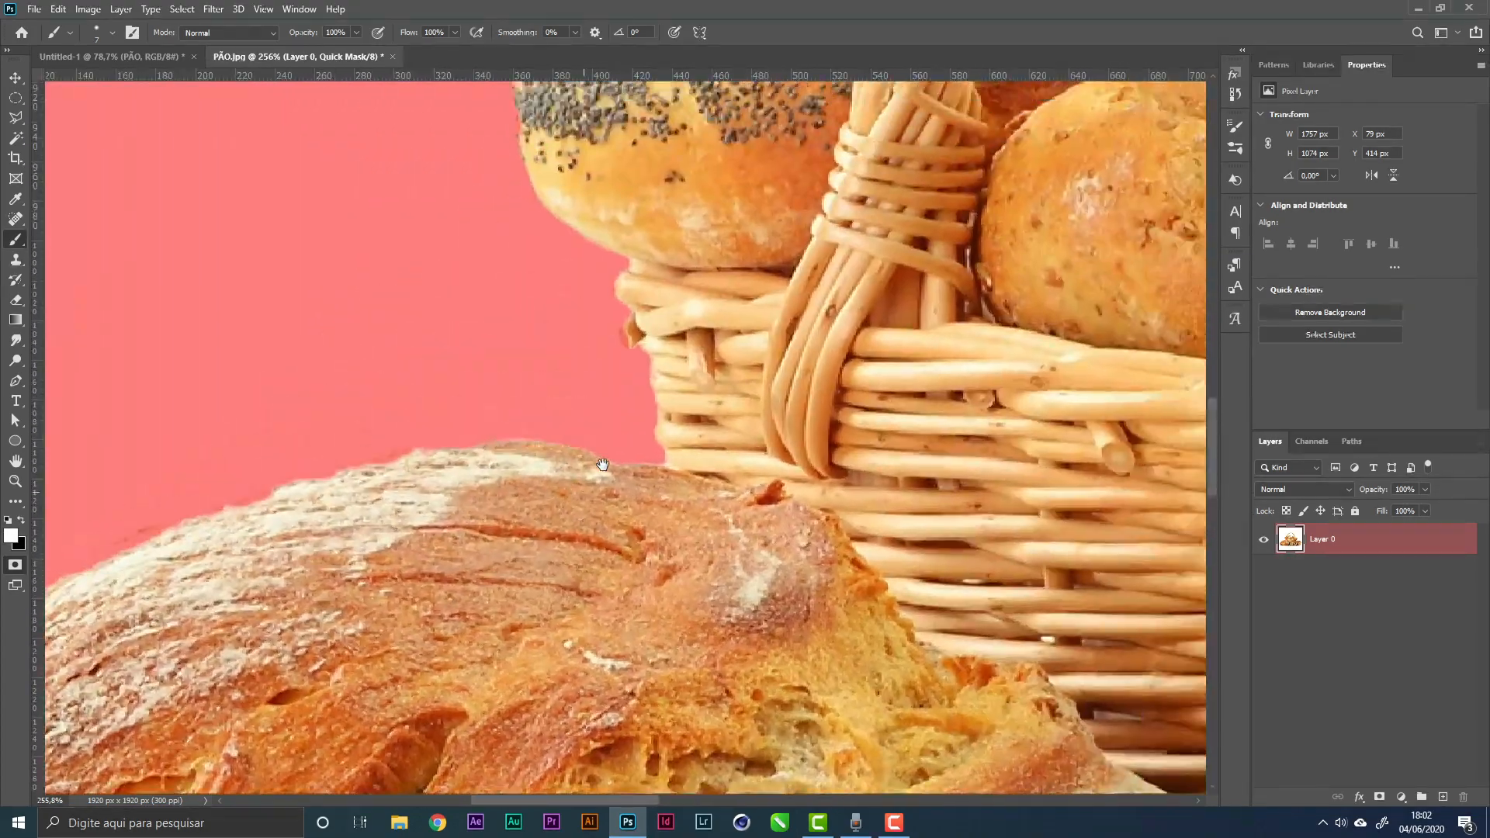
drag(603, 465, 471, 589)
key(z)
drag(749, 403, 593, 403)
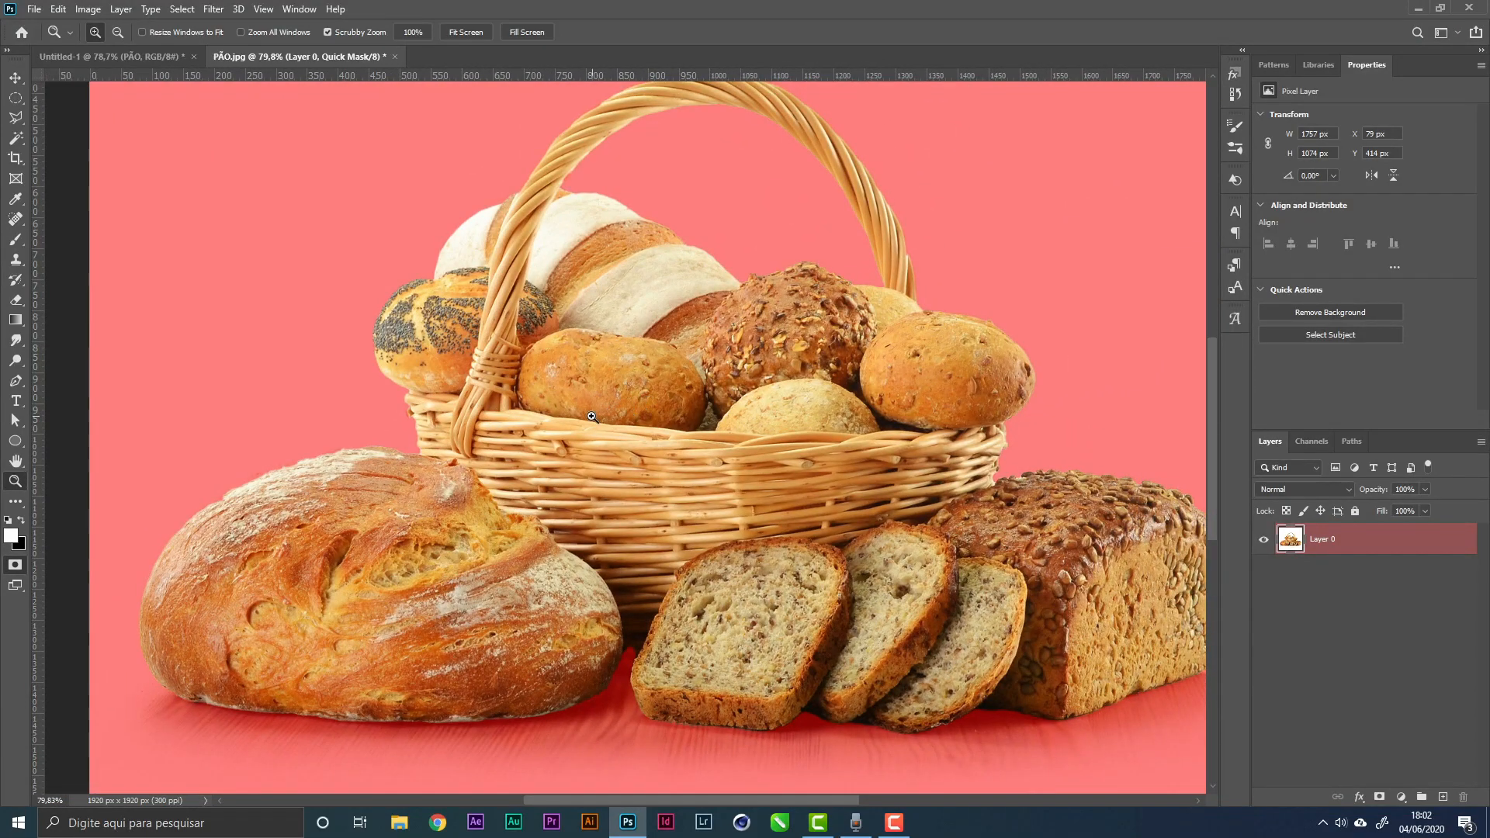
click(17, 569)
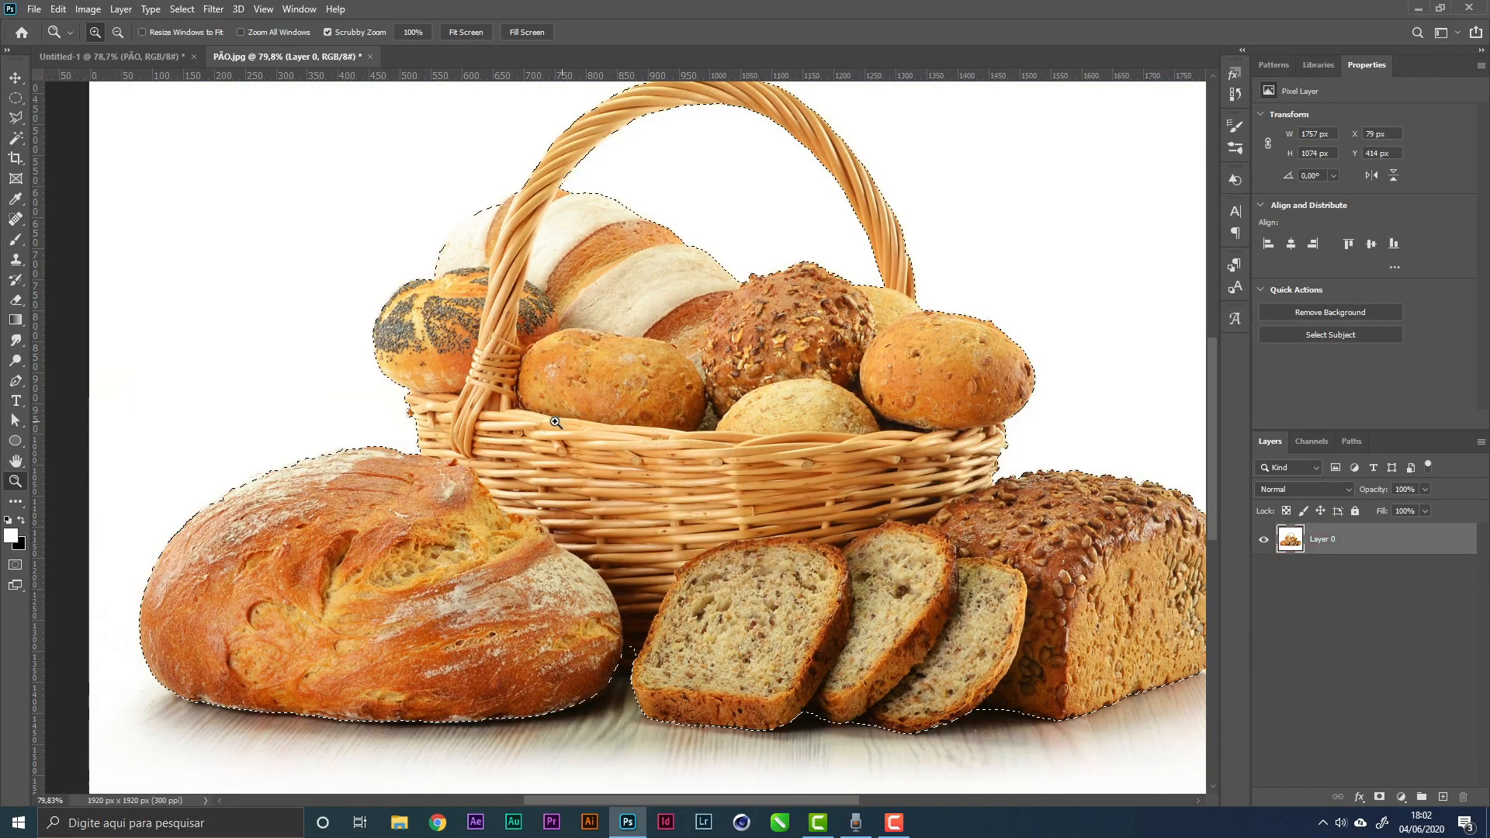
click(16, 569)
click(18, 569)
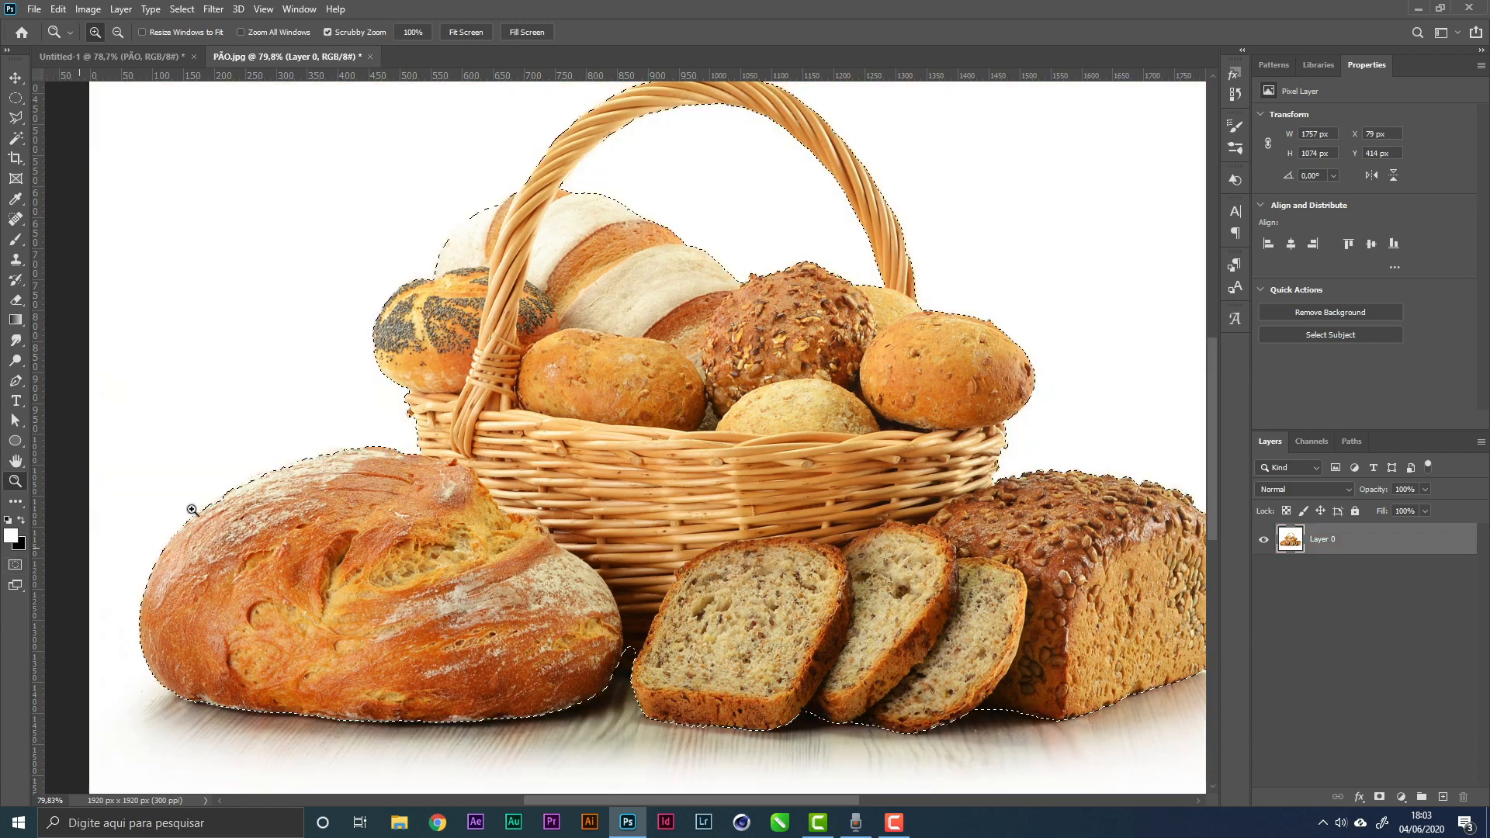
Add a layer mask to Layer 0 from the selection and copy the masked bread into the Untitled-1 document
drag(593, 433, 543, 435)
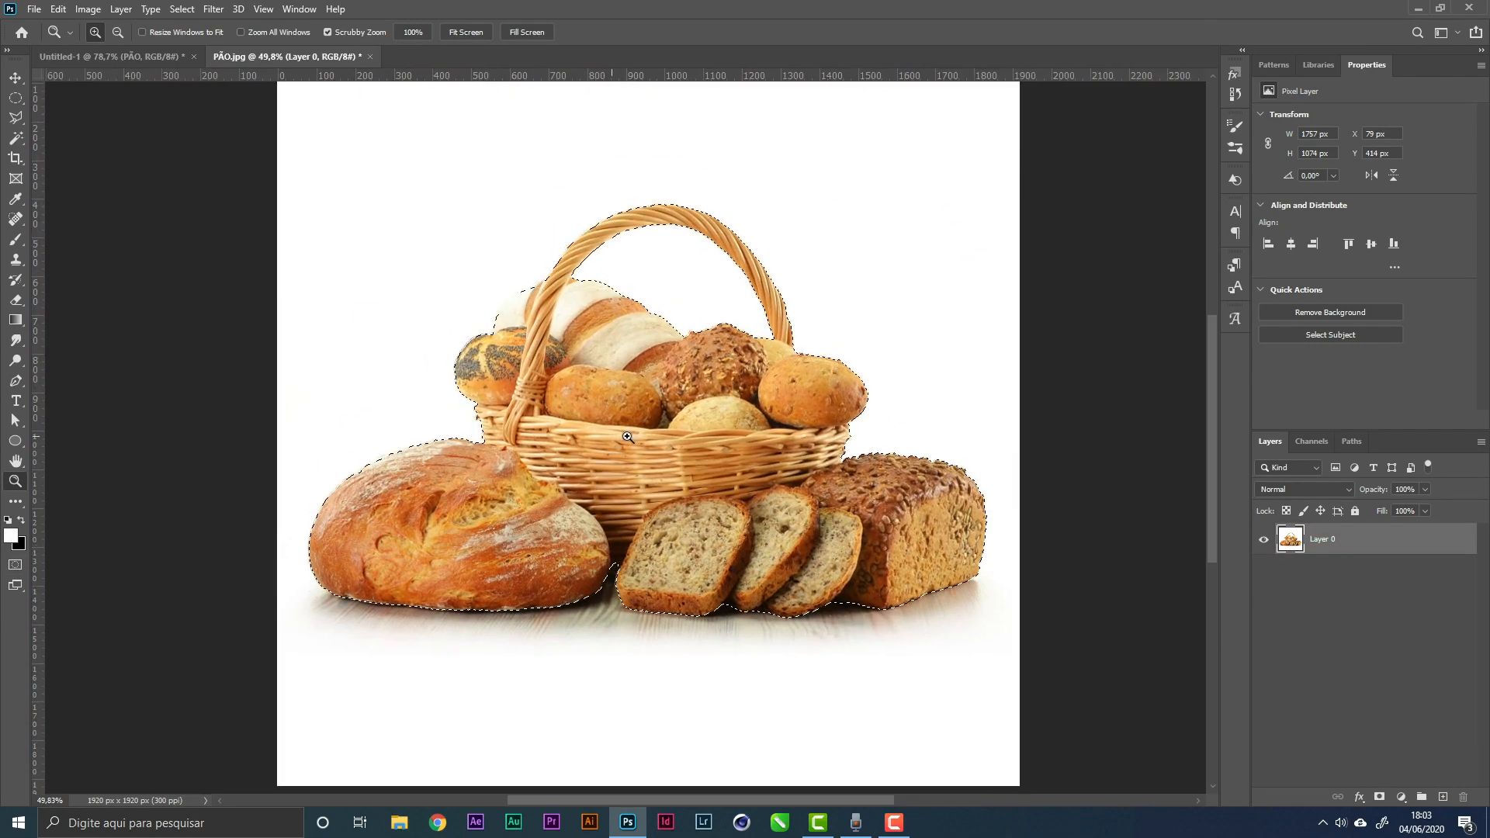
click(1379, 798)
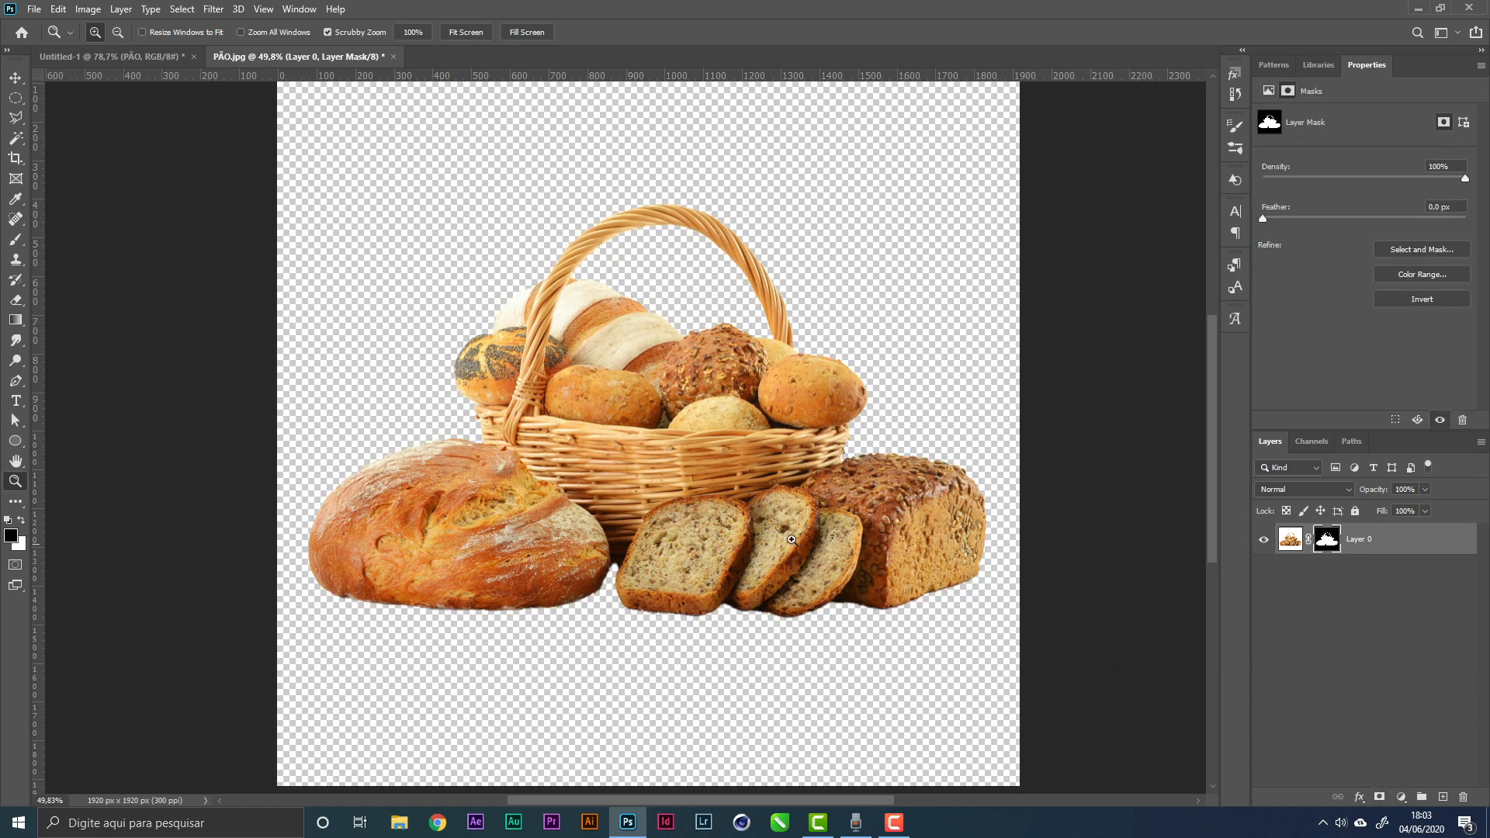
click(1290, 538)
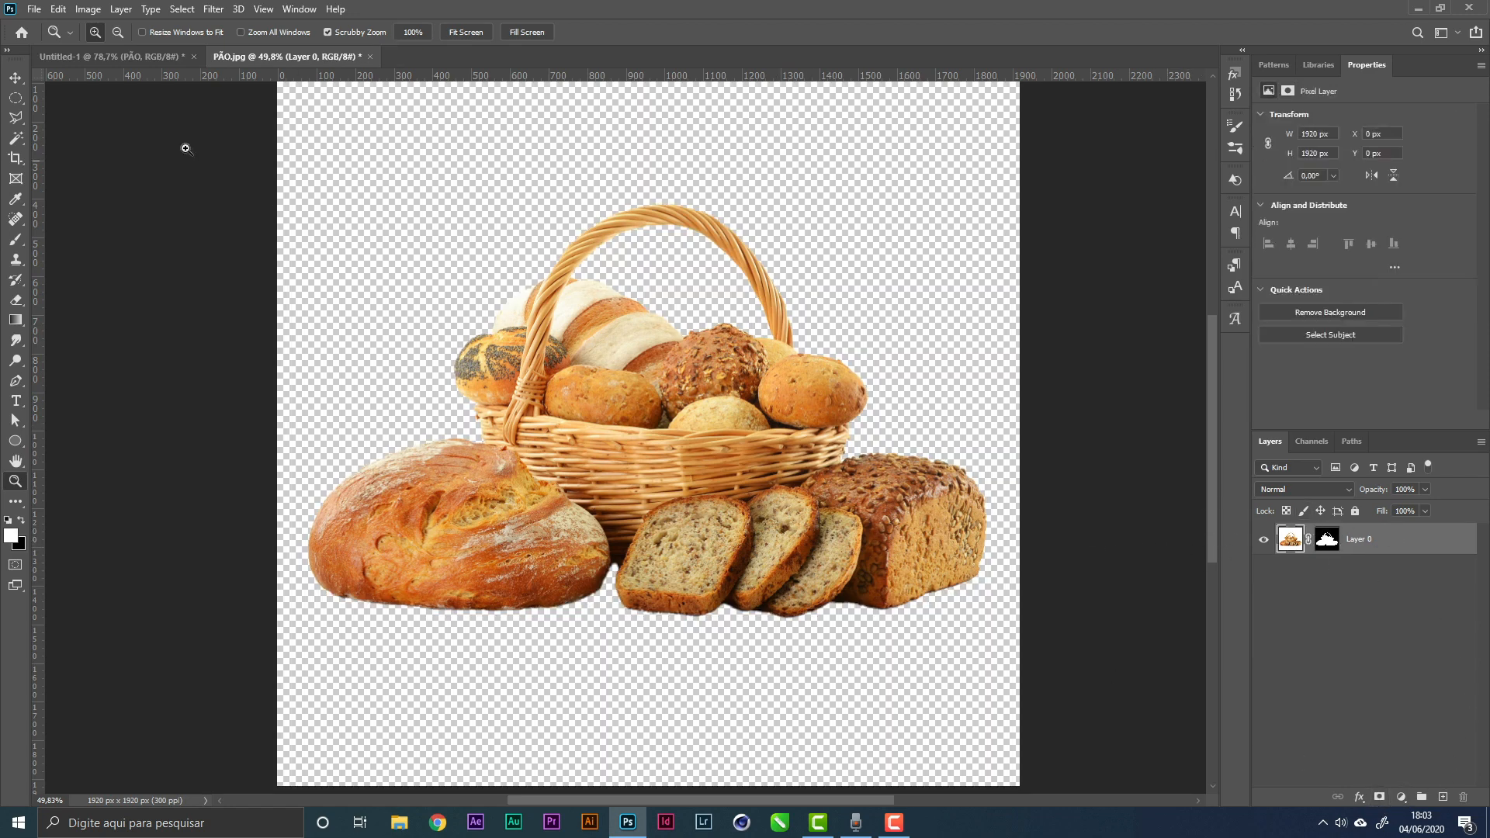
click(15, 77)
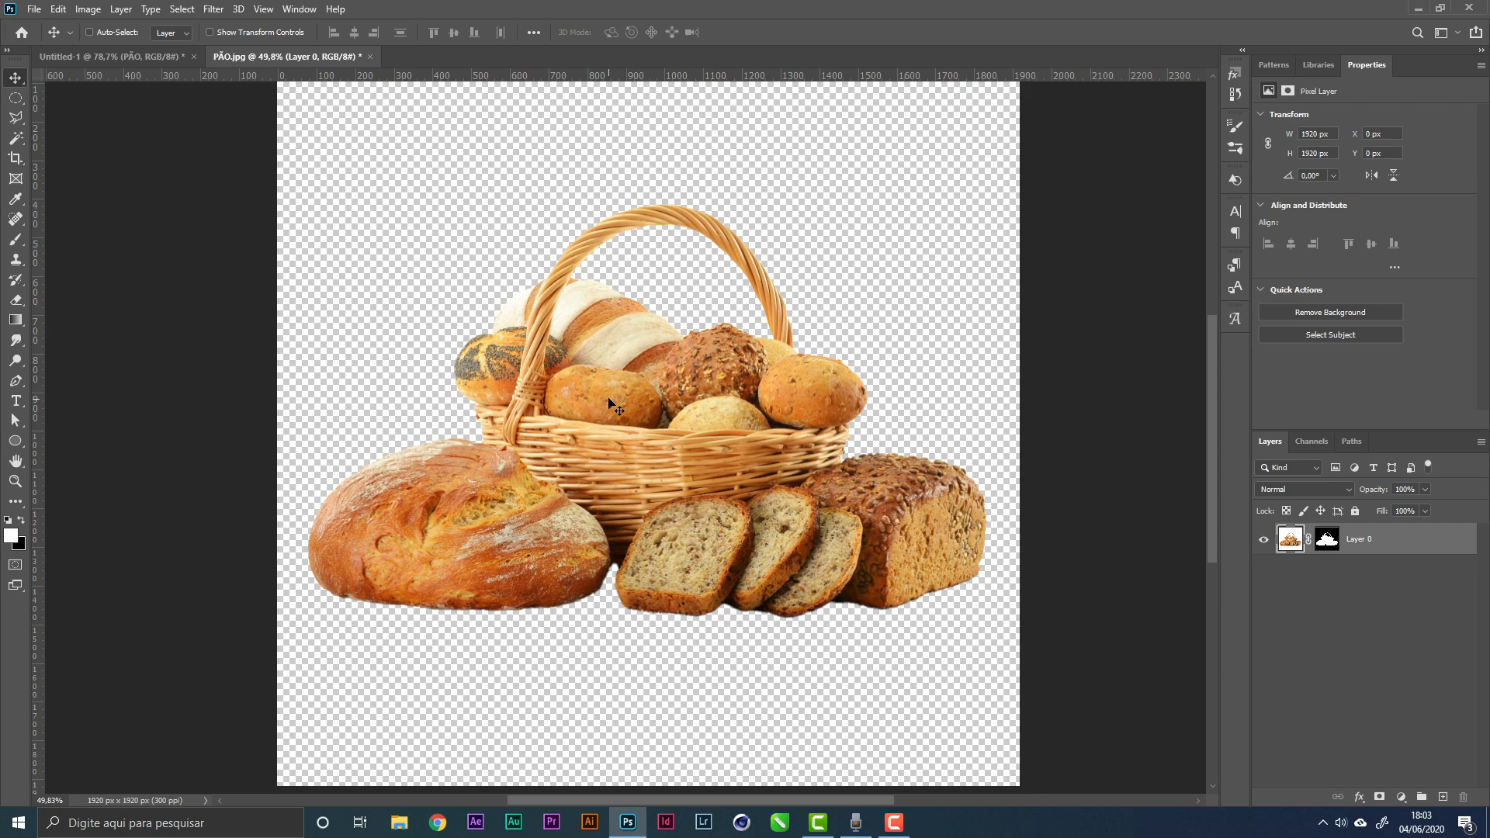
drag(610, 401, 673, 423)
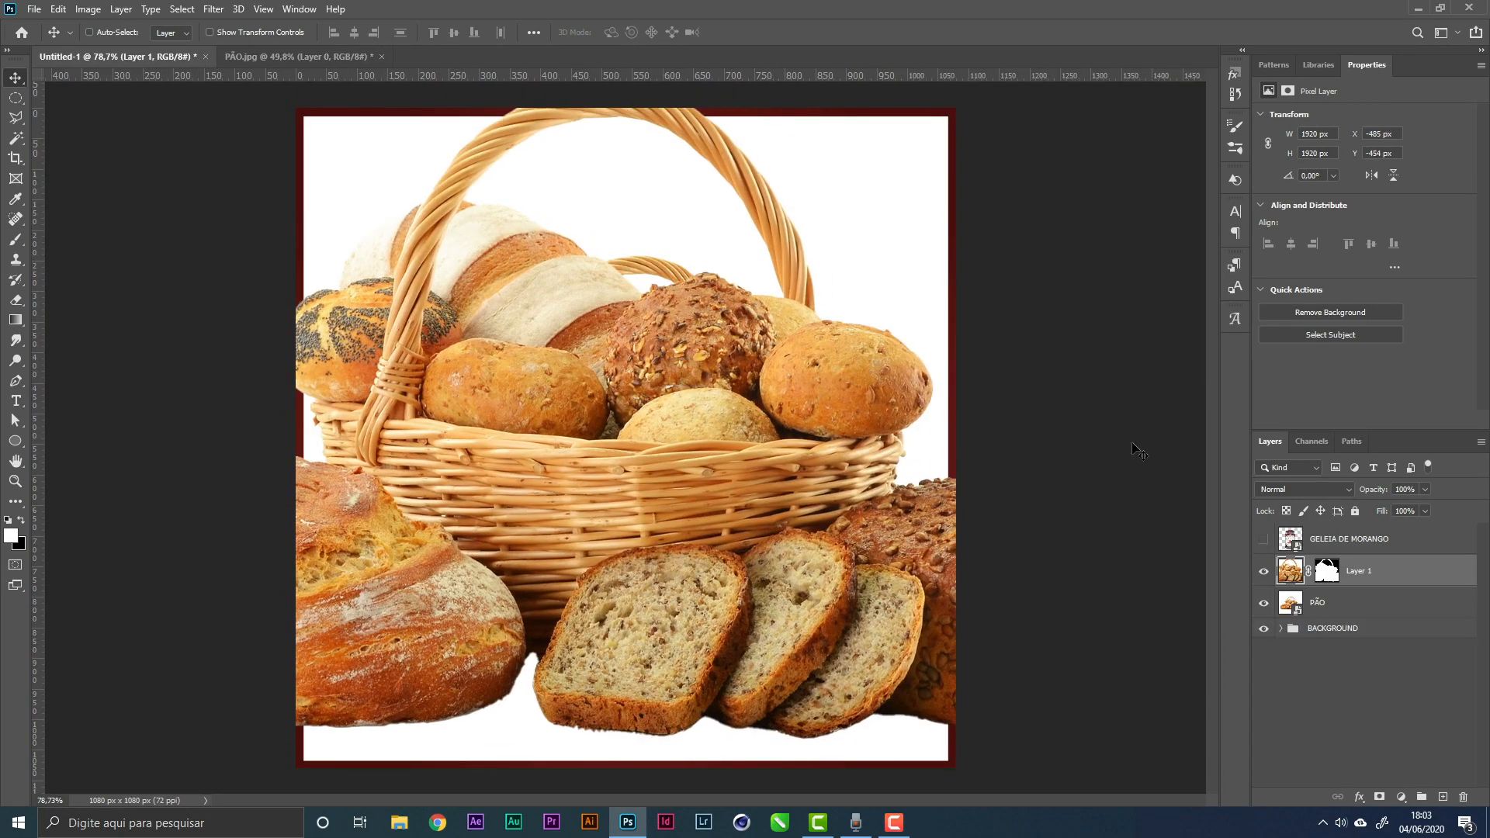
Delete the original PÃO smart object layer from Untitled-1
click(1368, 603)
key(Delete)
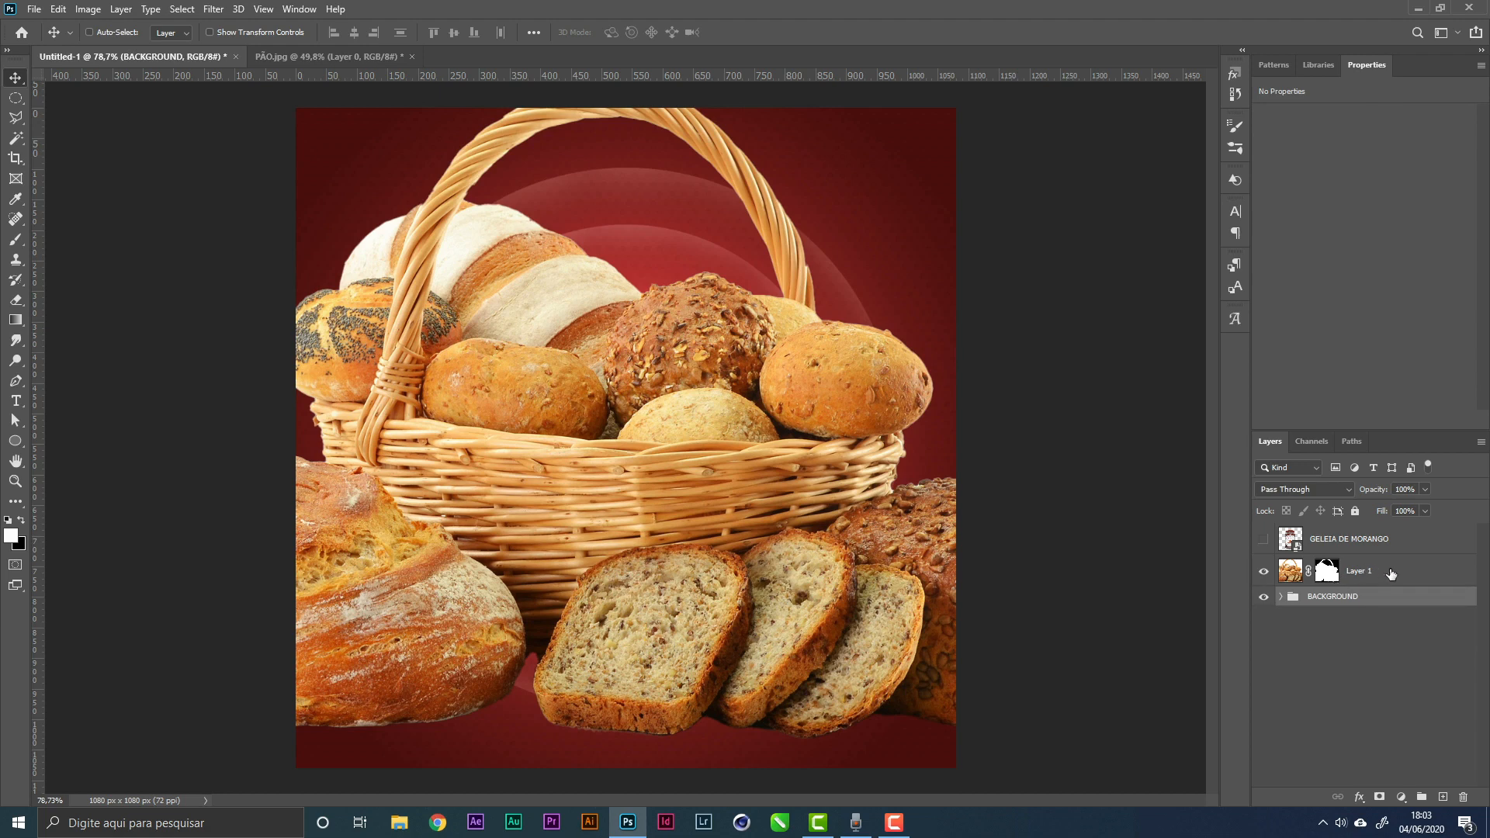
key(ctrl+z)
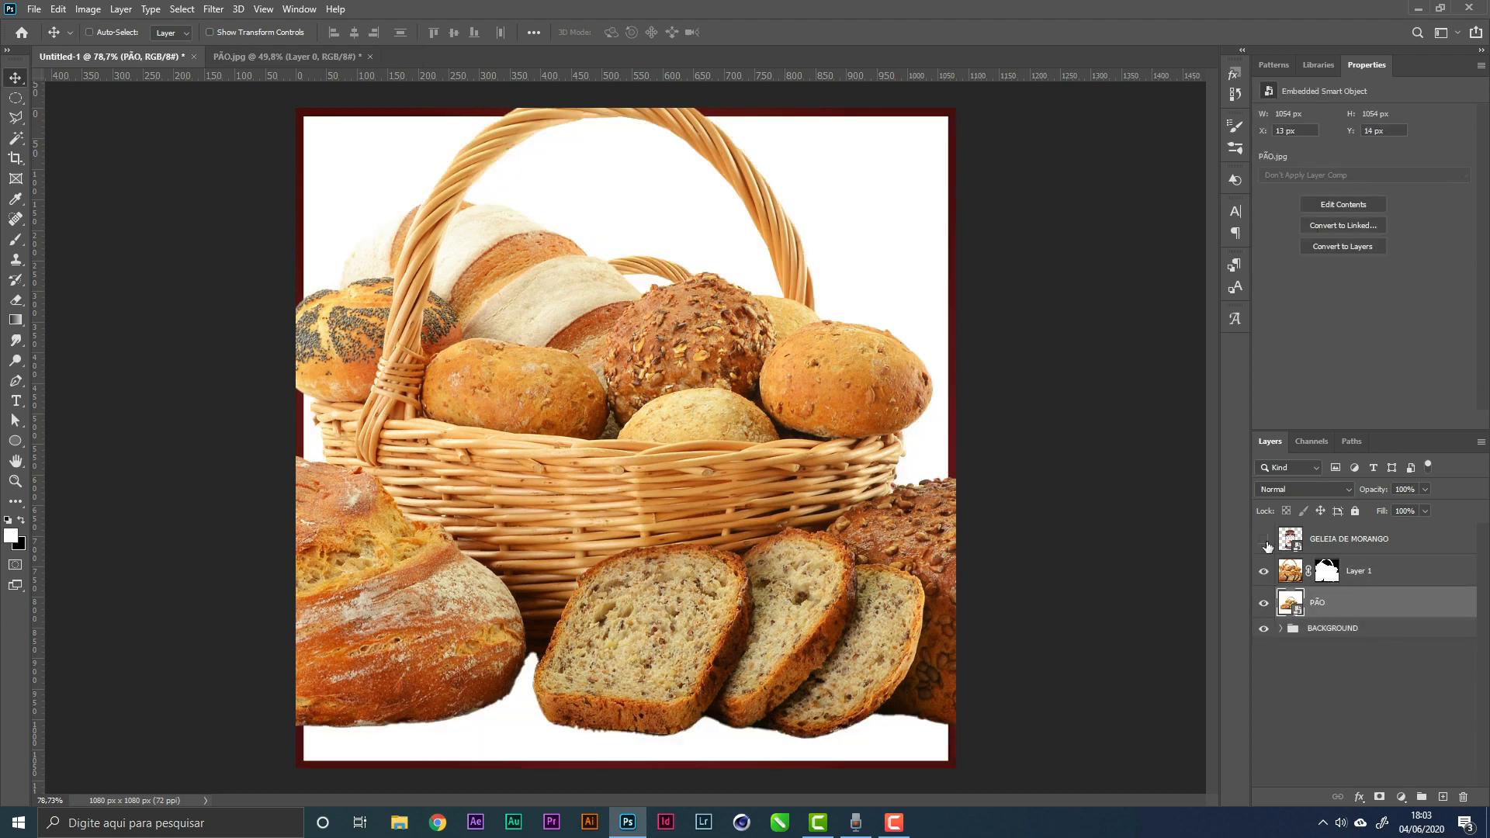
key(Delete)
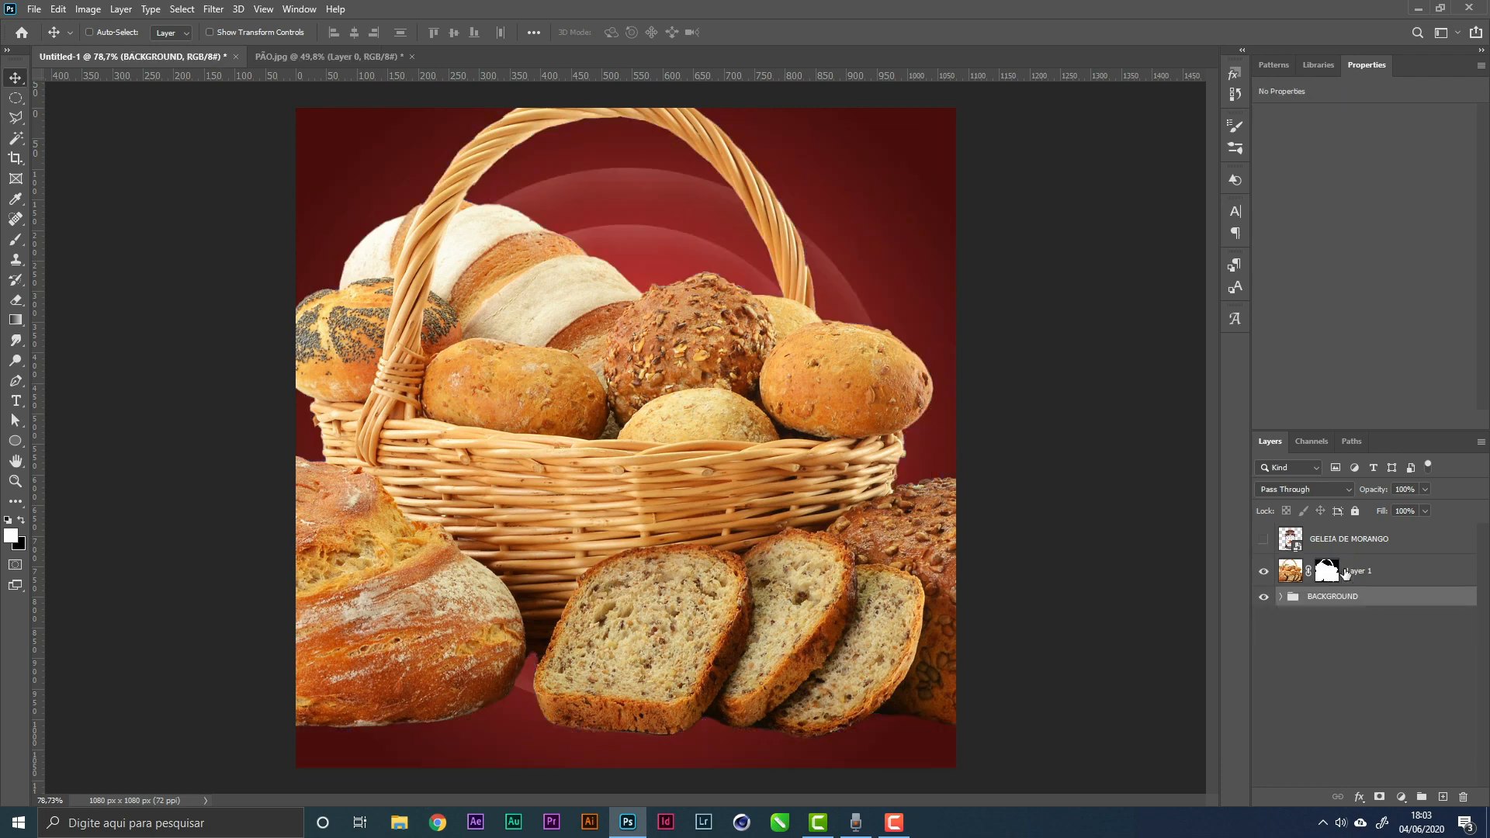
Scale the masked bread on Layer 1 down to about 1210 px square and position it over the circles
click(1378, 541)
click(1351, 575)
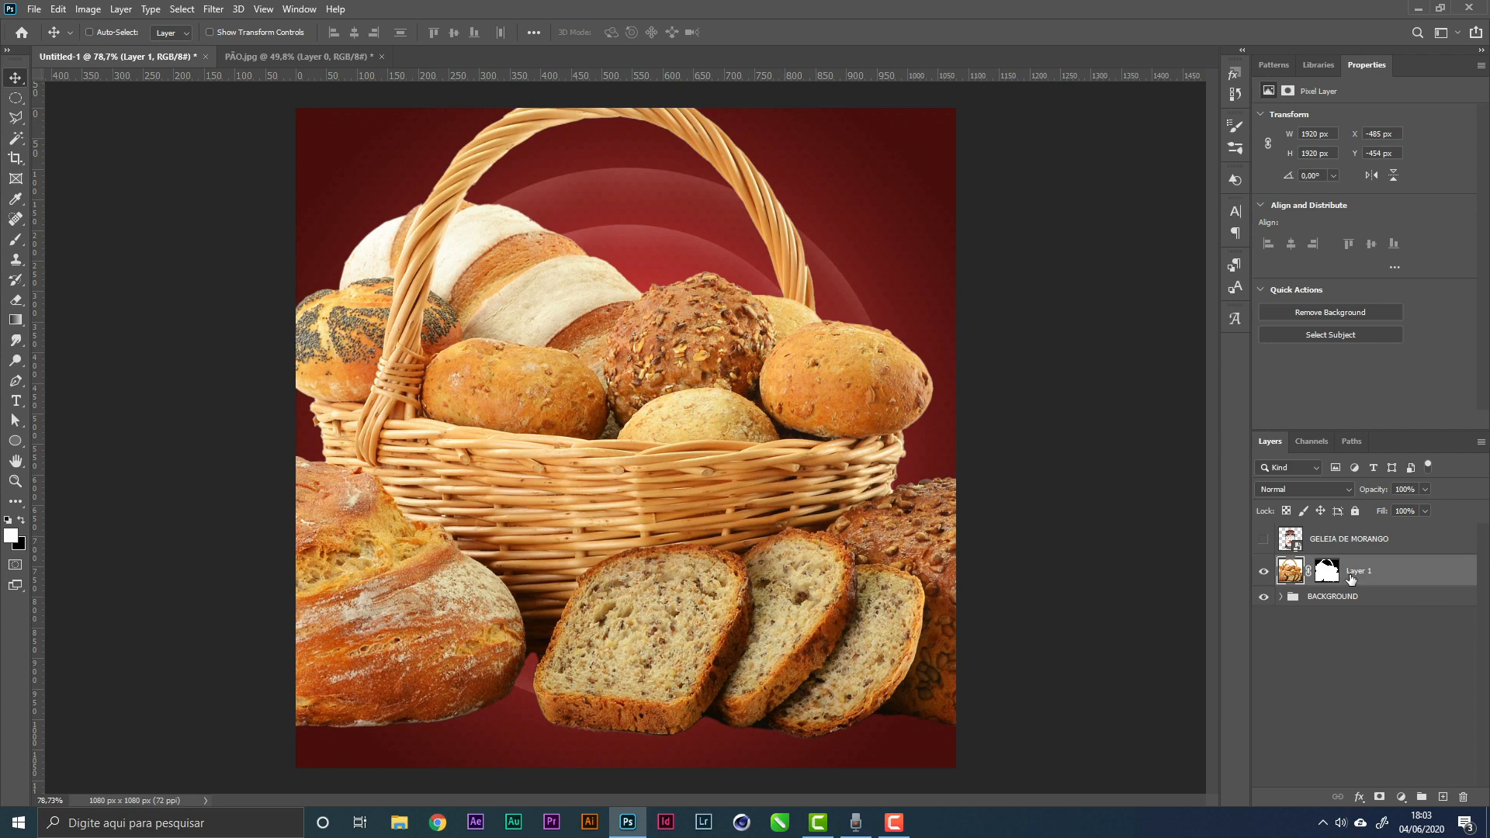
key(ctrl+t)
drag(1173, 418, 955, 510)
key(Return)
drag(801, 555, 826, 555)
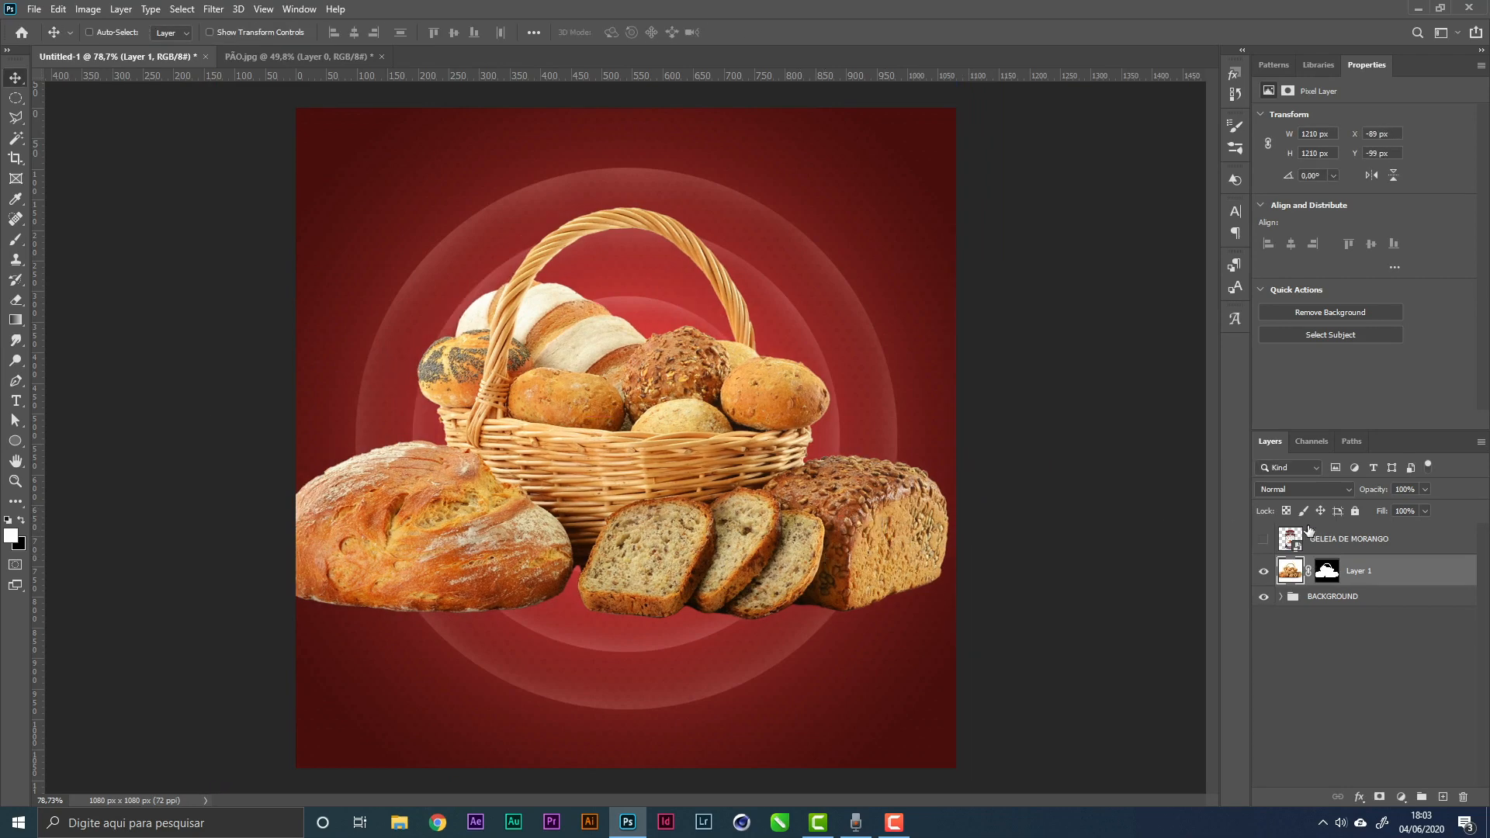
Convert Layer 1 to a smart object and scale it down to about 1008 x 616 px
right_click(1363, 578)
click(1242, 366)
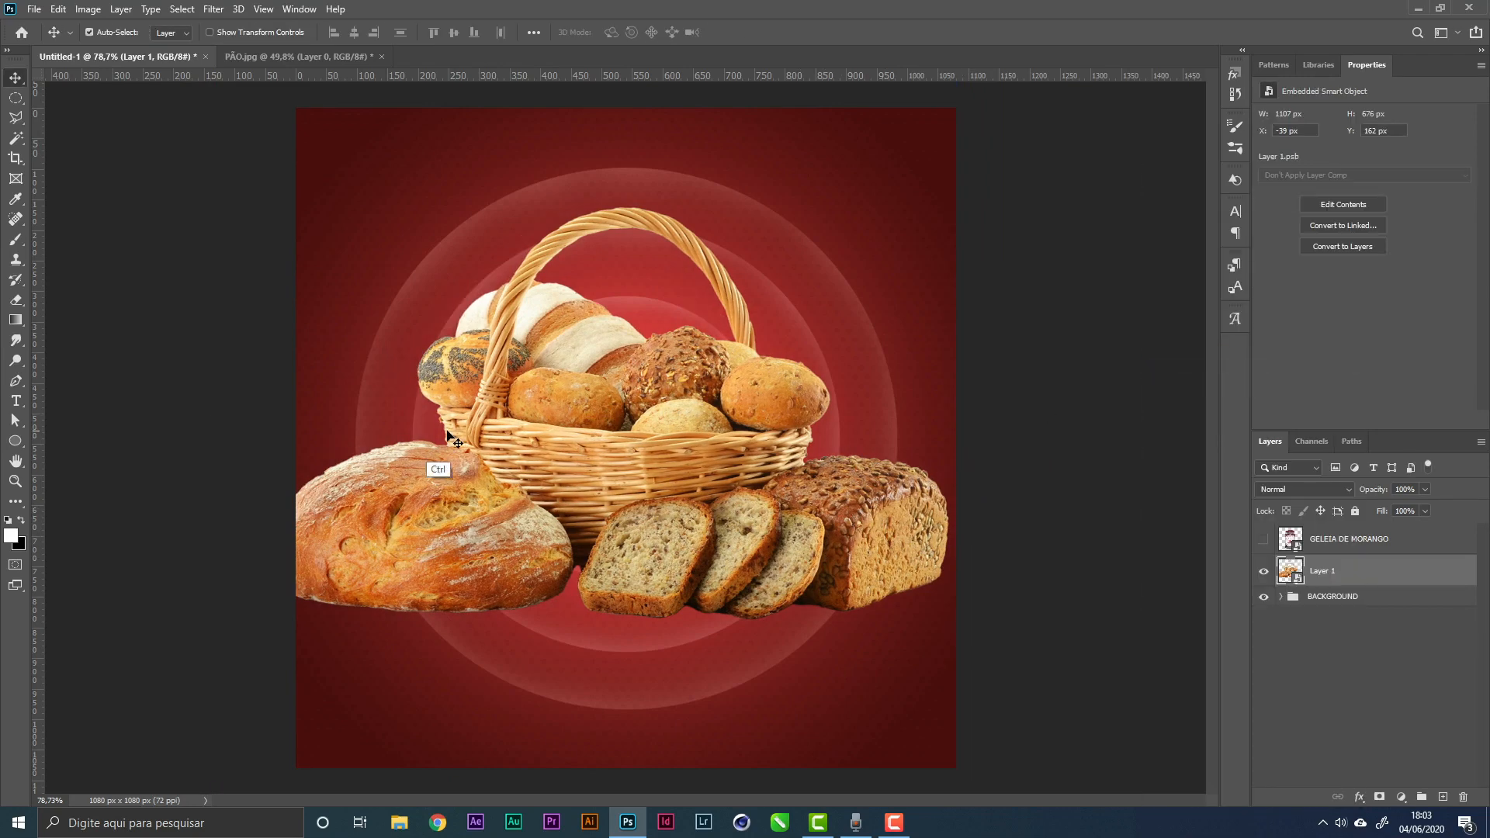
key(ctrl+t)
drag(272, 413, 330, 407)
key(Return)
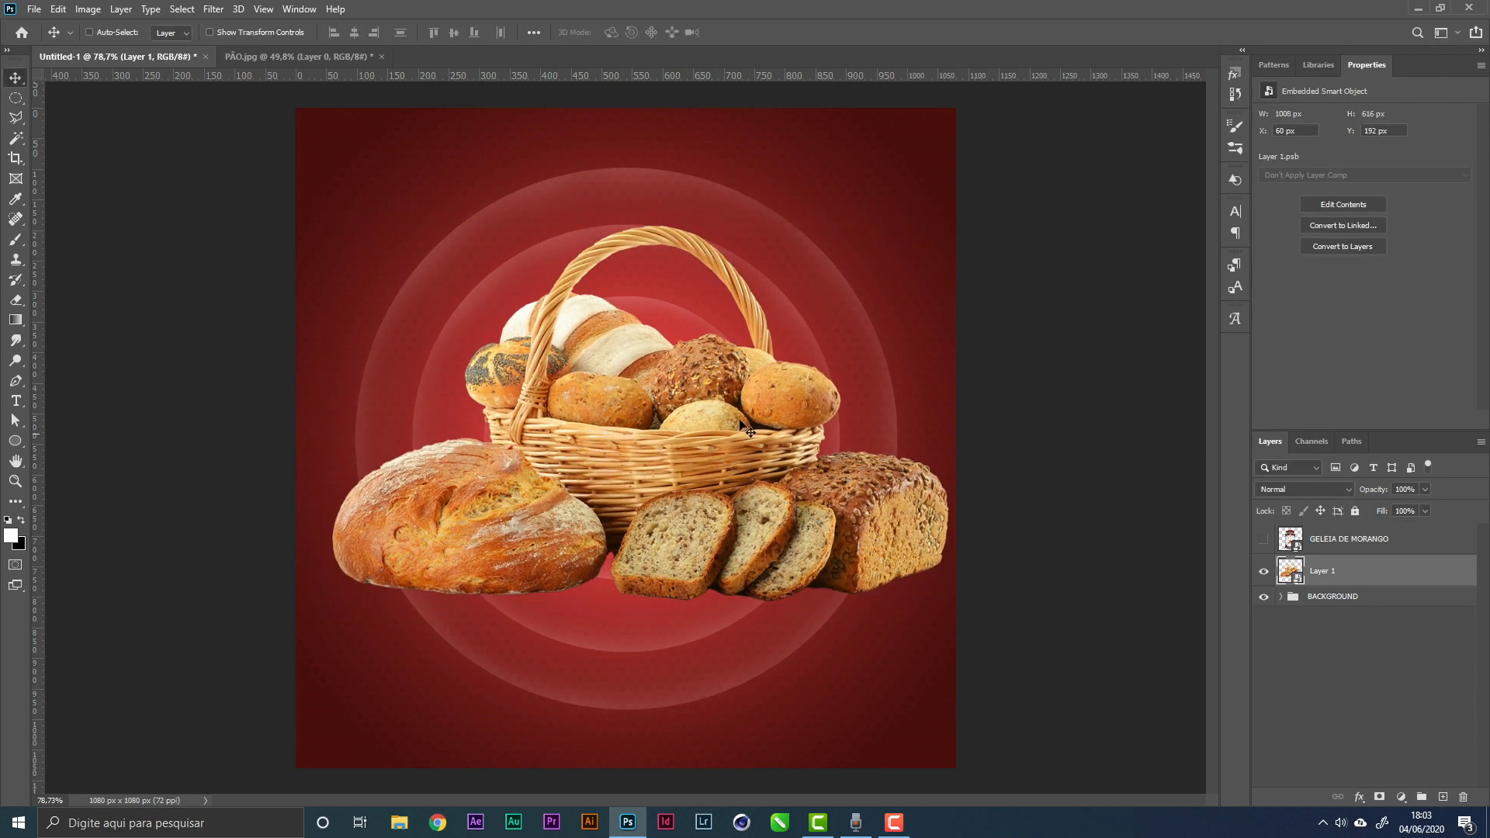
Scale the bread smart object down to 84.55% and center it on the canvas at X 540 px, Y 540 px
drag(765, 522, 735, 538)
key(ctrl+t)
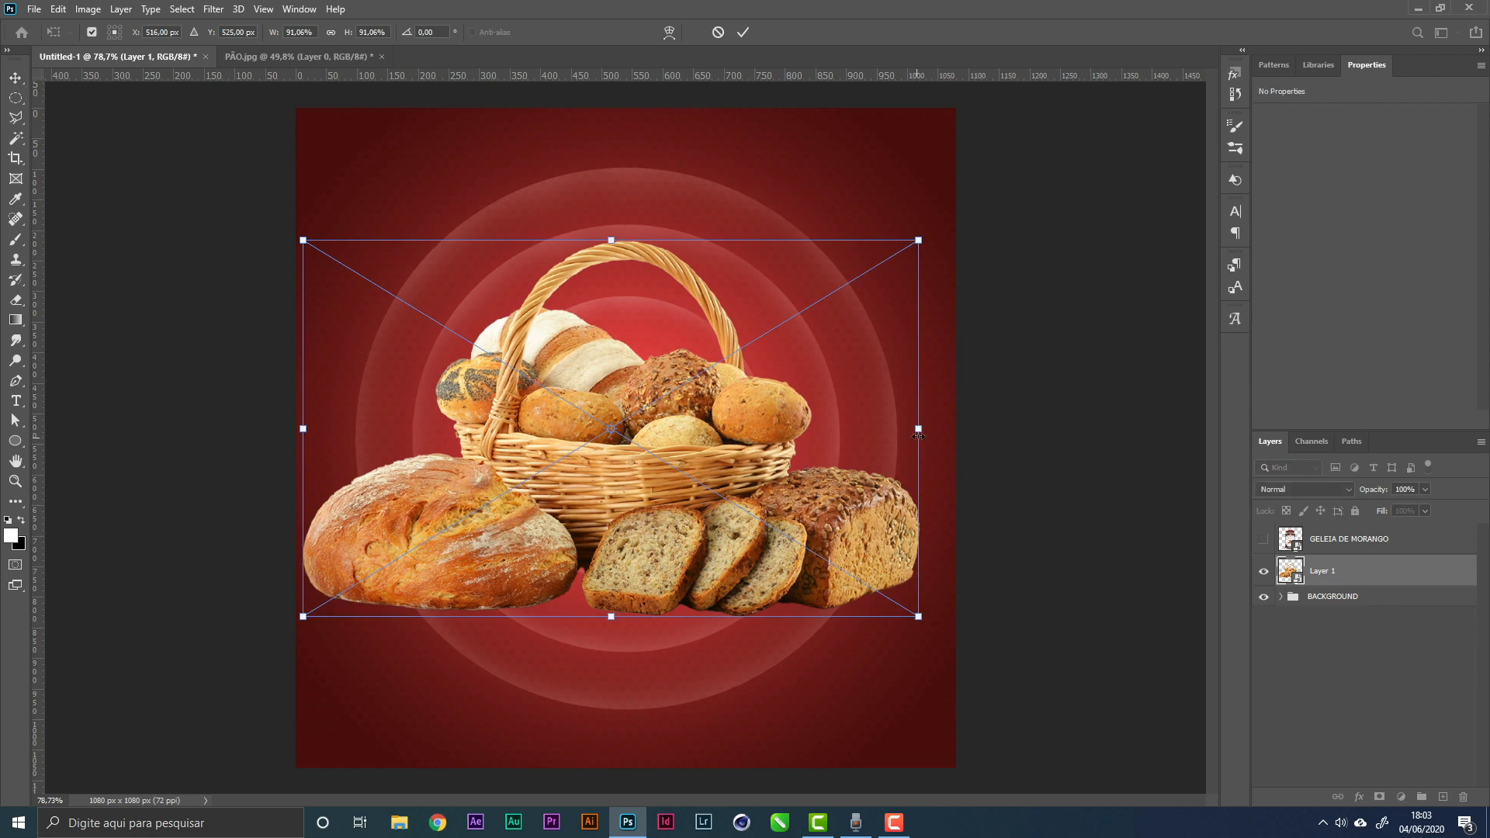
drag(919, 428, 898, 434)
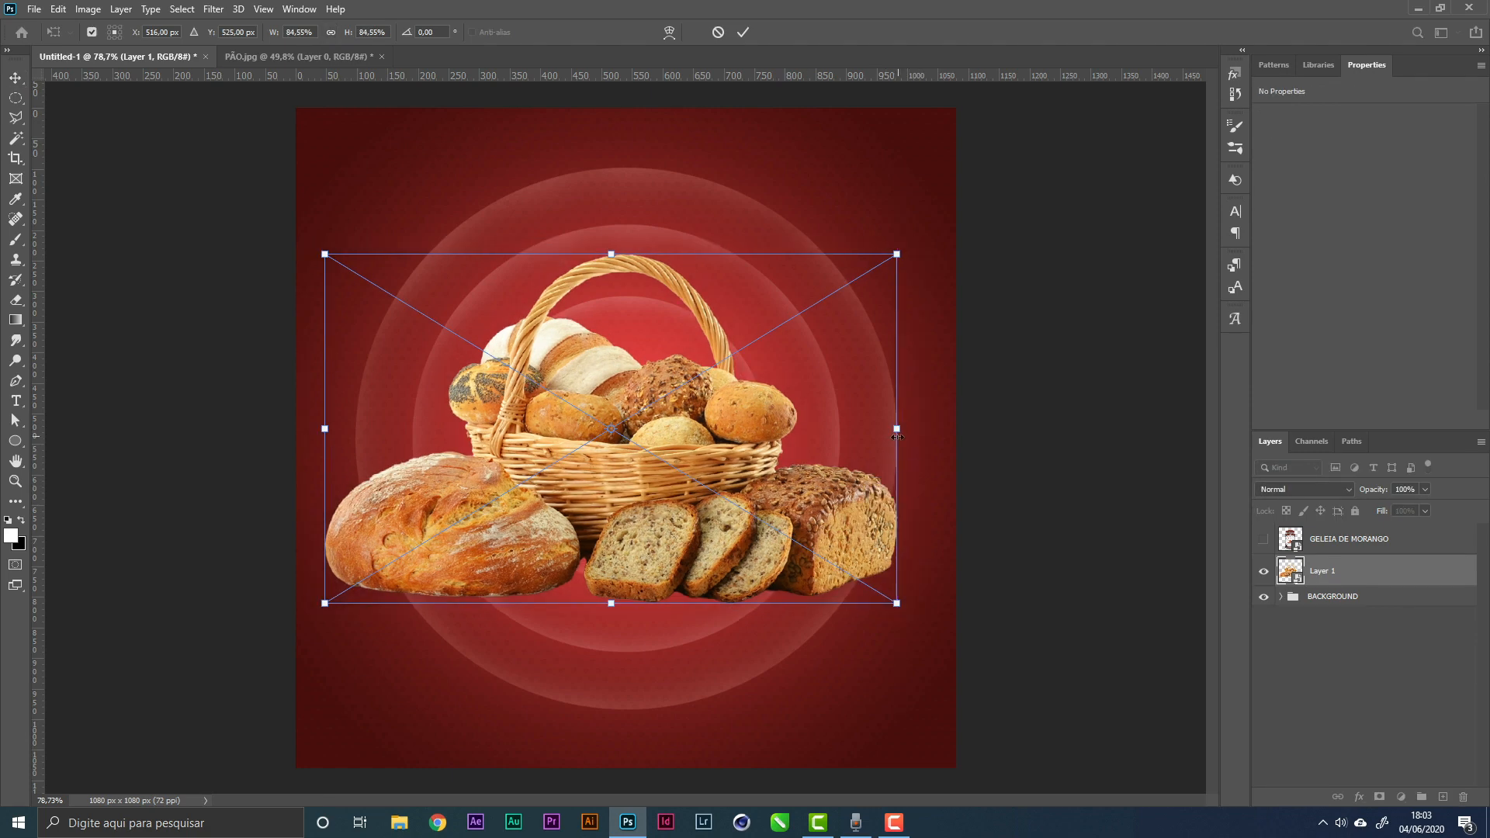
drag(735, 489, 751, 495)
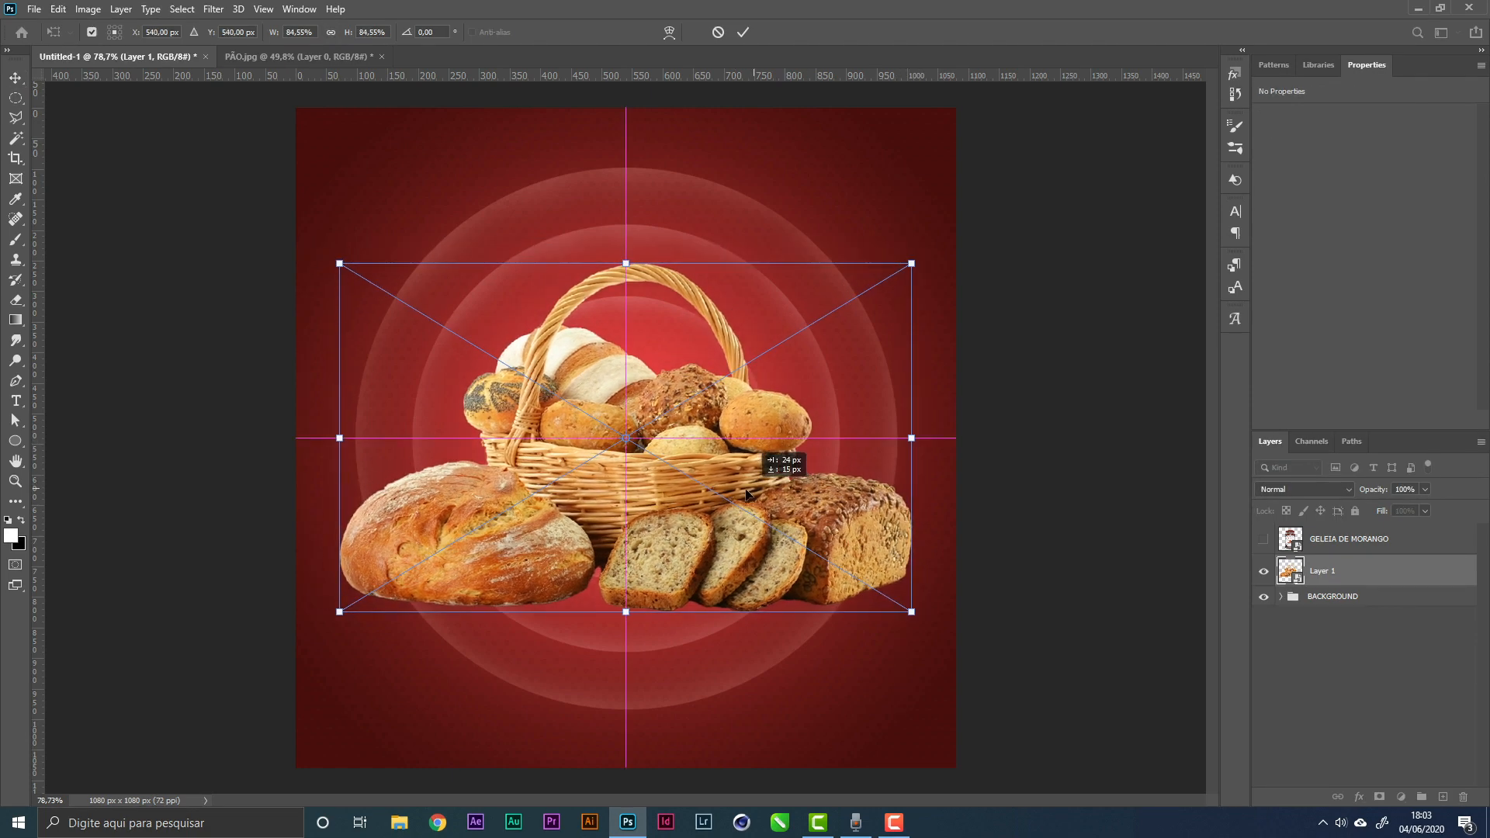
key(Return)
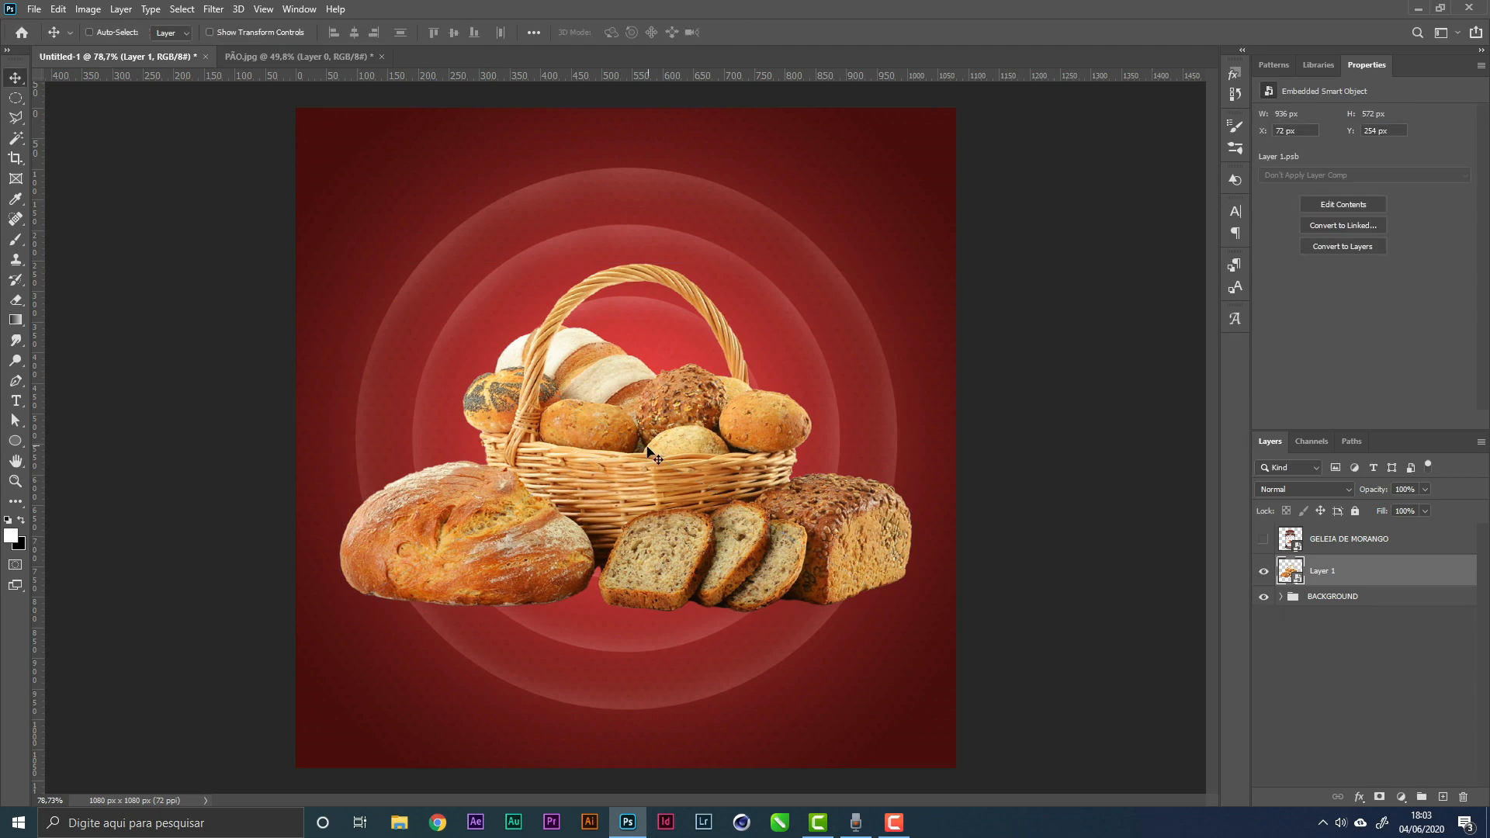
Undo the bread's last scaling and its smart object conversion, restoring the masked pixel layer
key(ctrl+z)
key(ctrl+z)
key(ctrl+z)
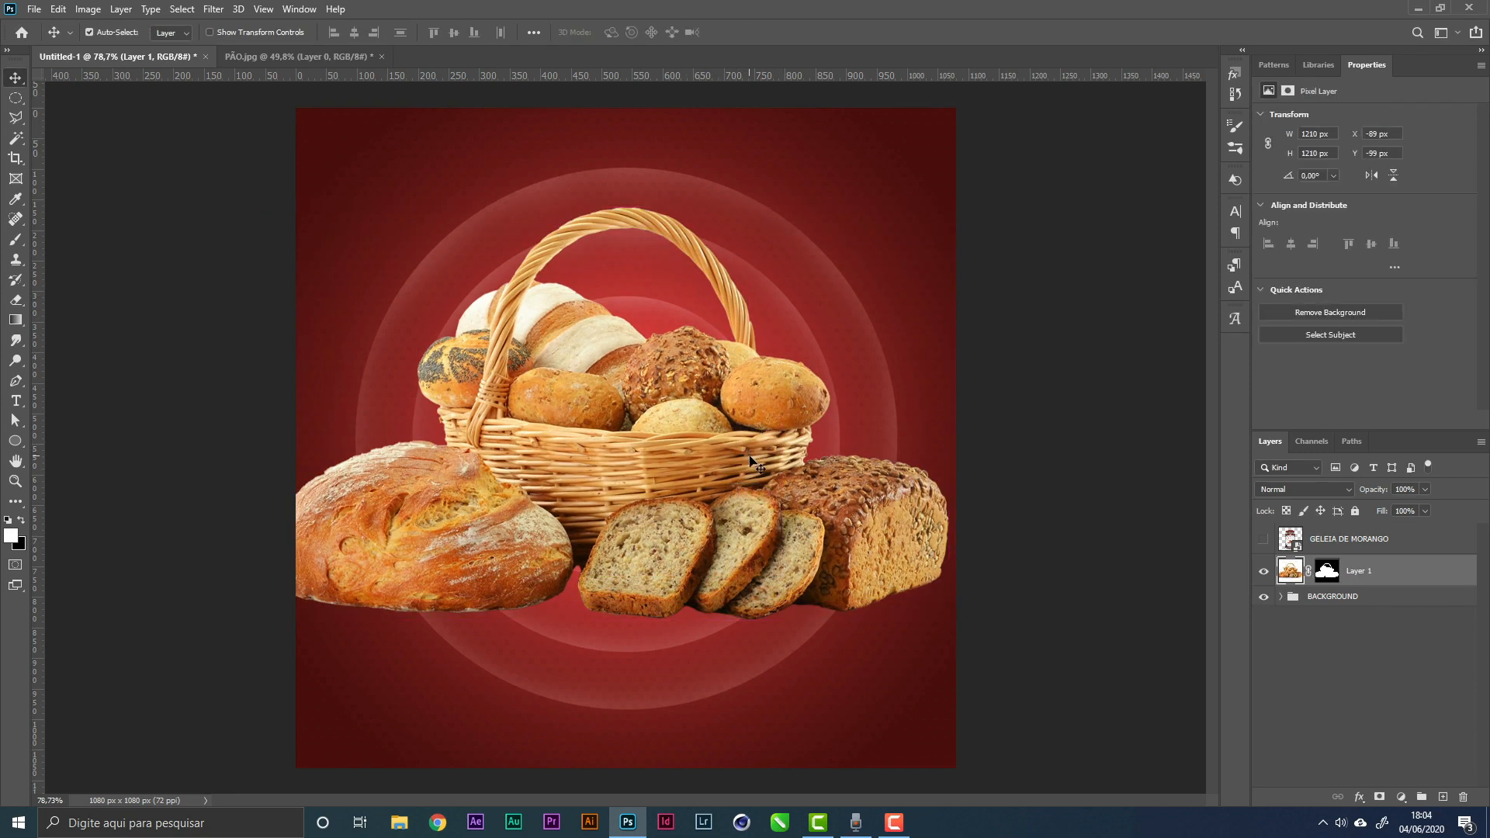
Scale the masked bread on Layer 1 down to 1044 px square and position it at X 18 px, Y 66 px
key(ctrl+t)
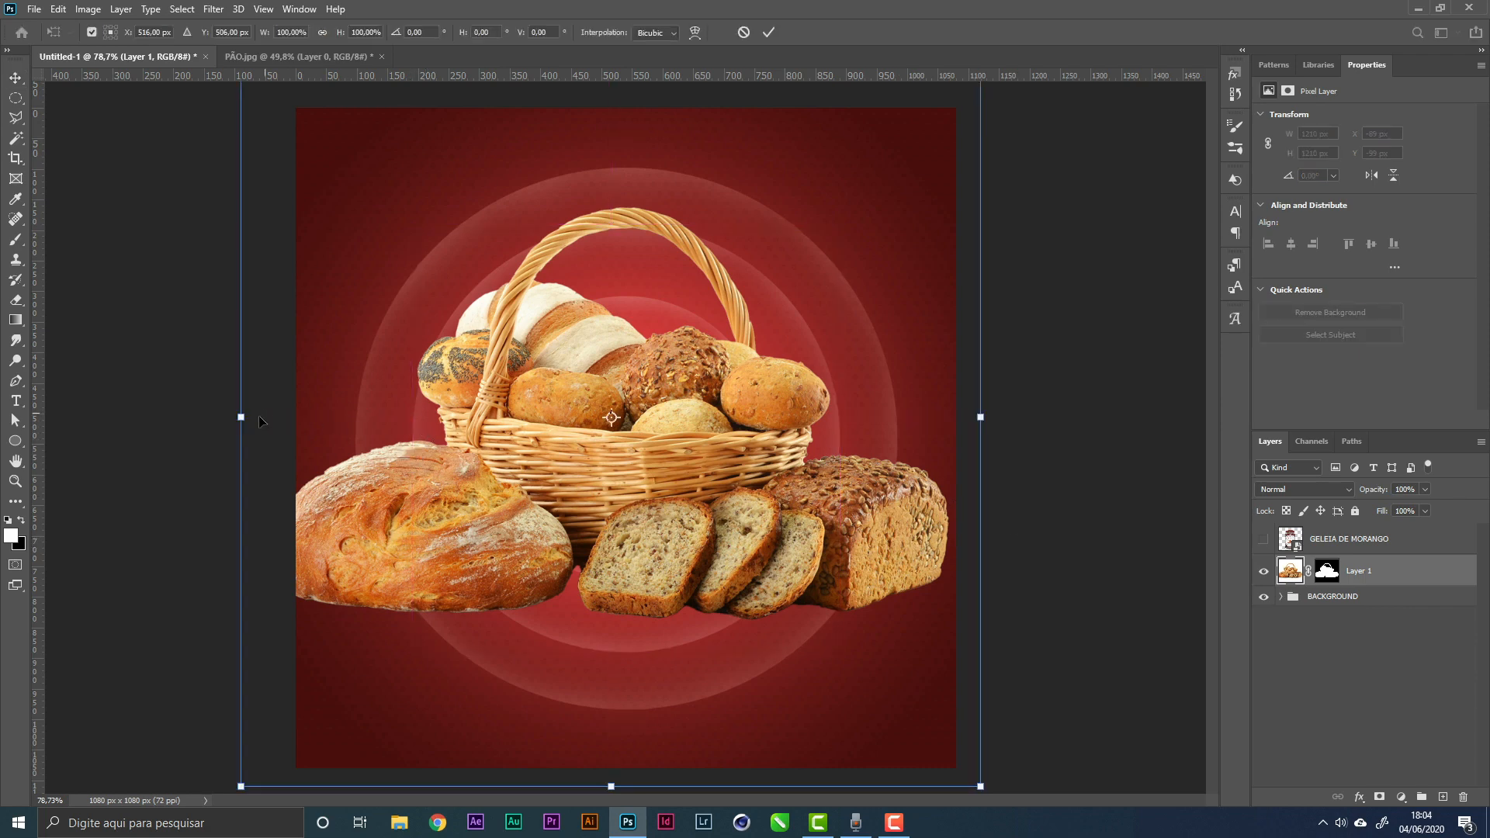
drag(242, 417, 322, 417)
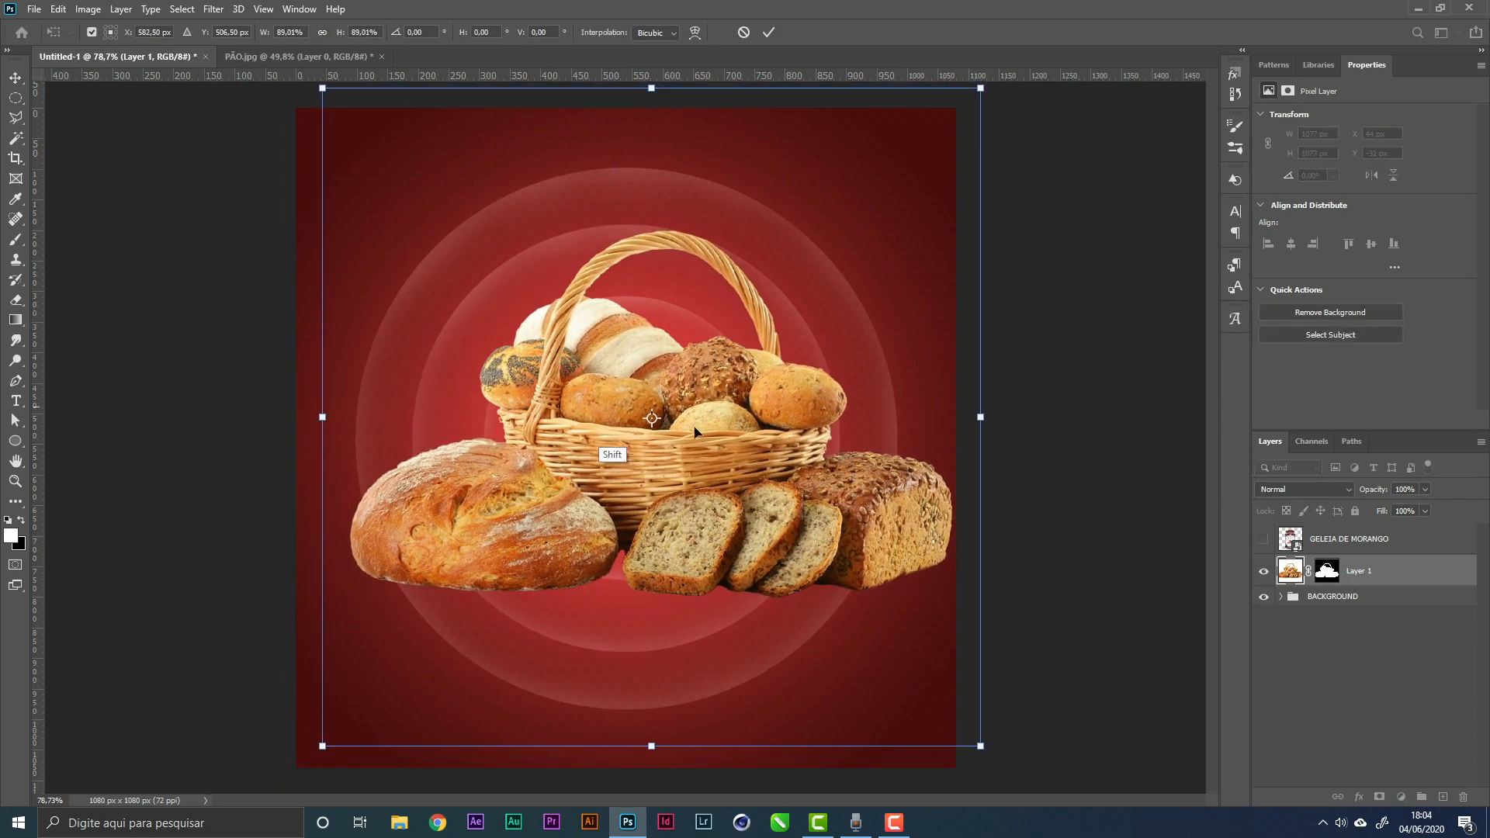
drag(981, 417, 945, 429)
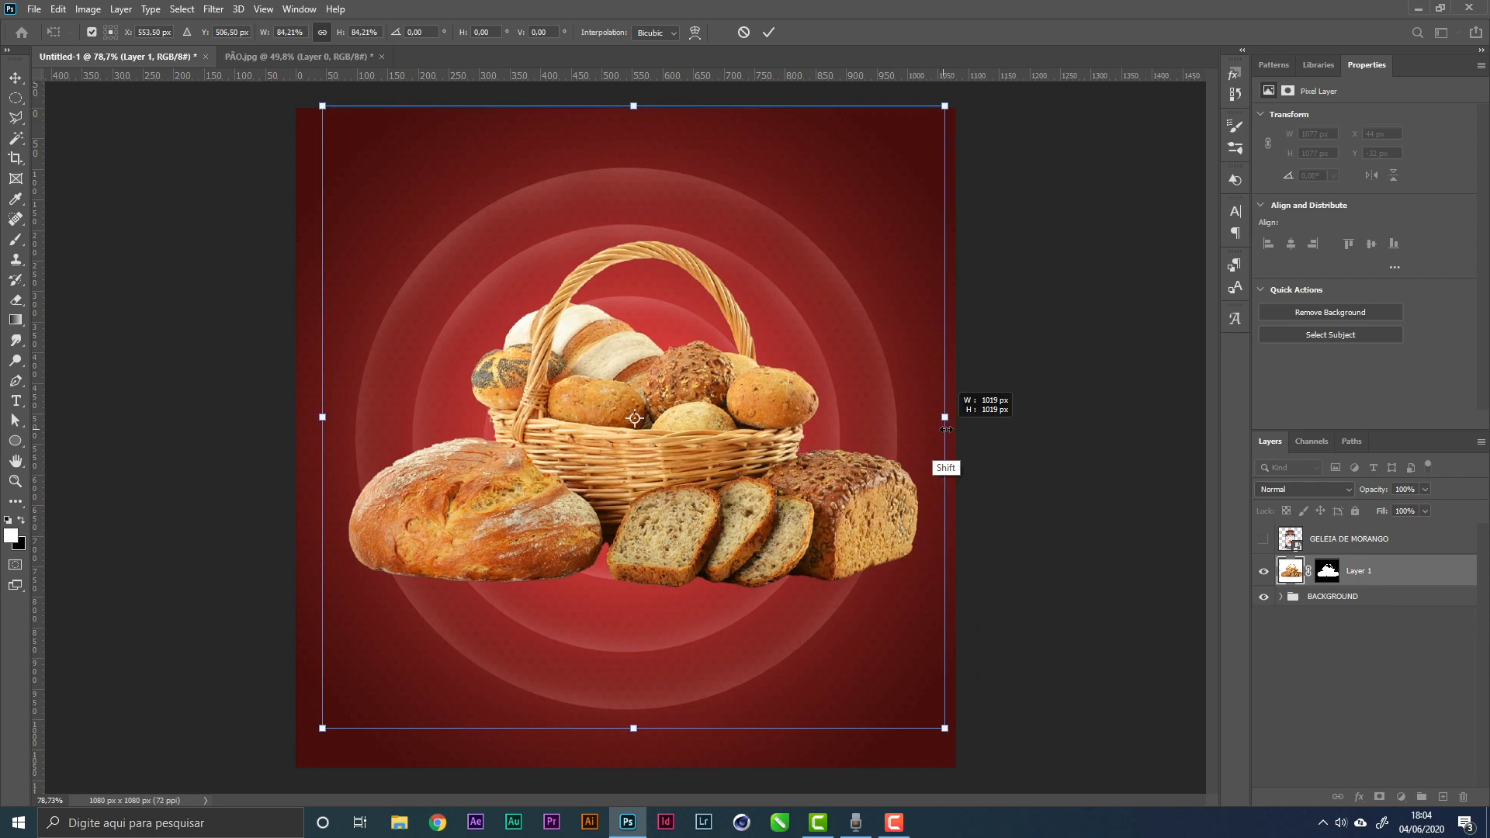
drag(780, 512, 772, 562)
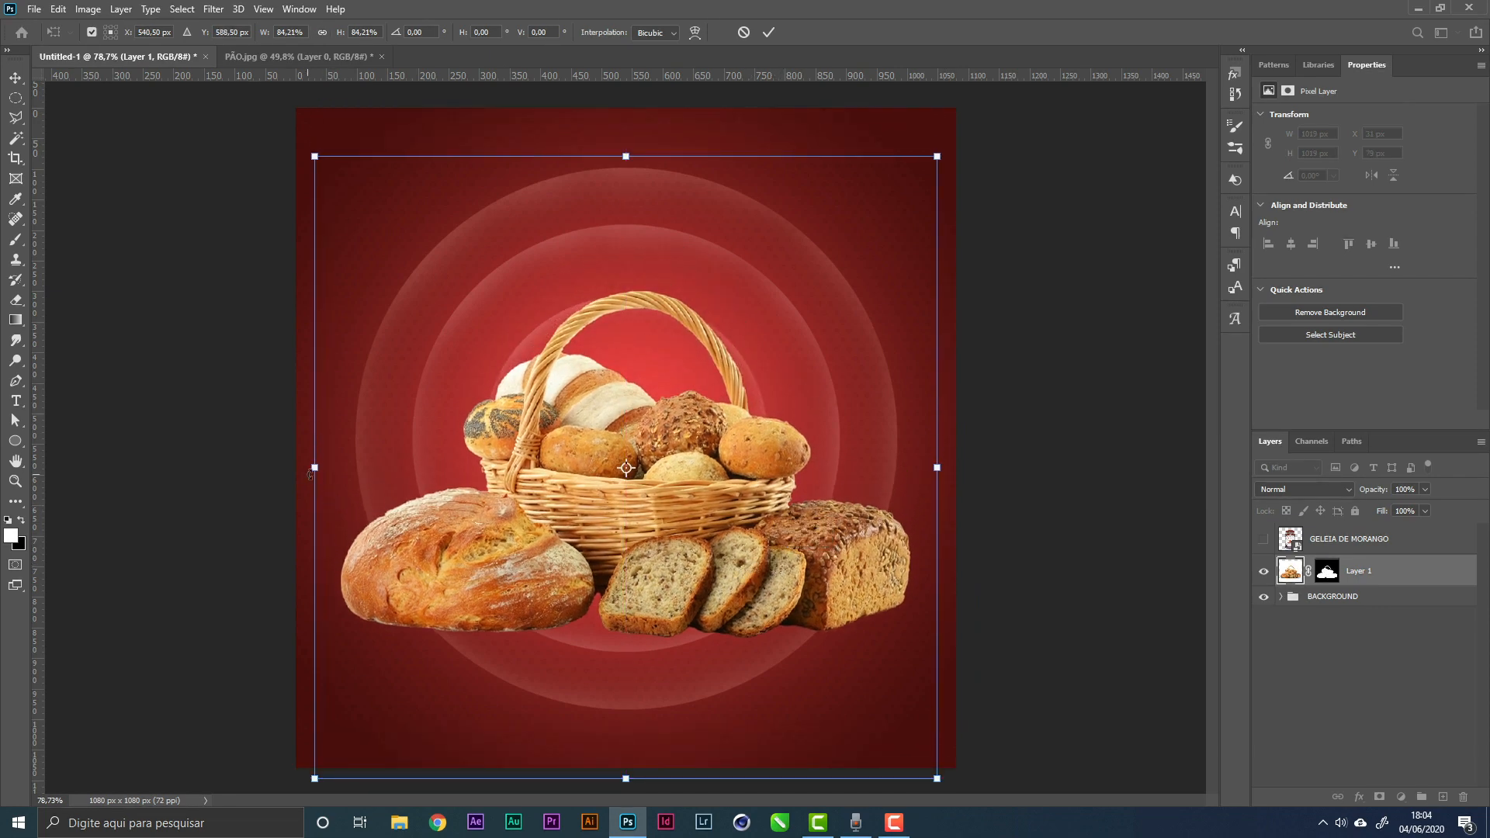
key(ctrl)
drag(316, 468, 306, 469)
key(Return)
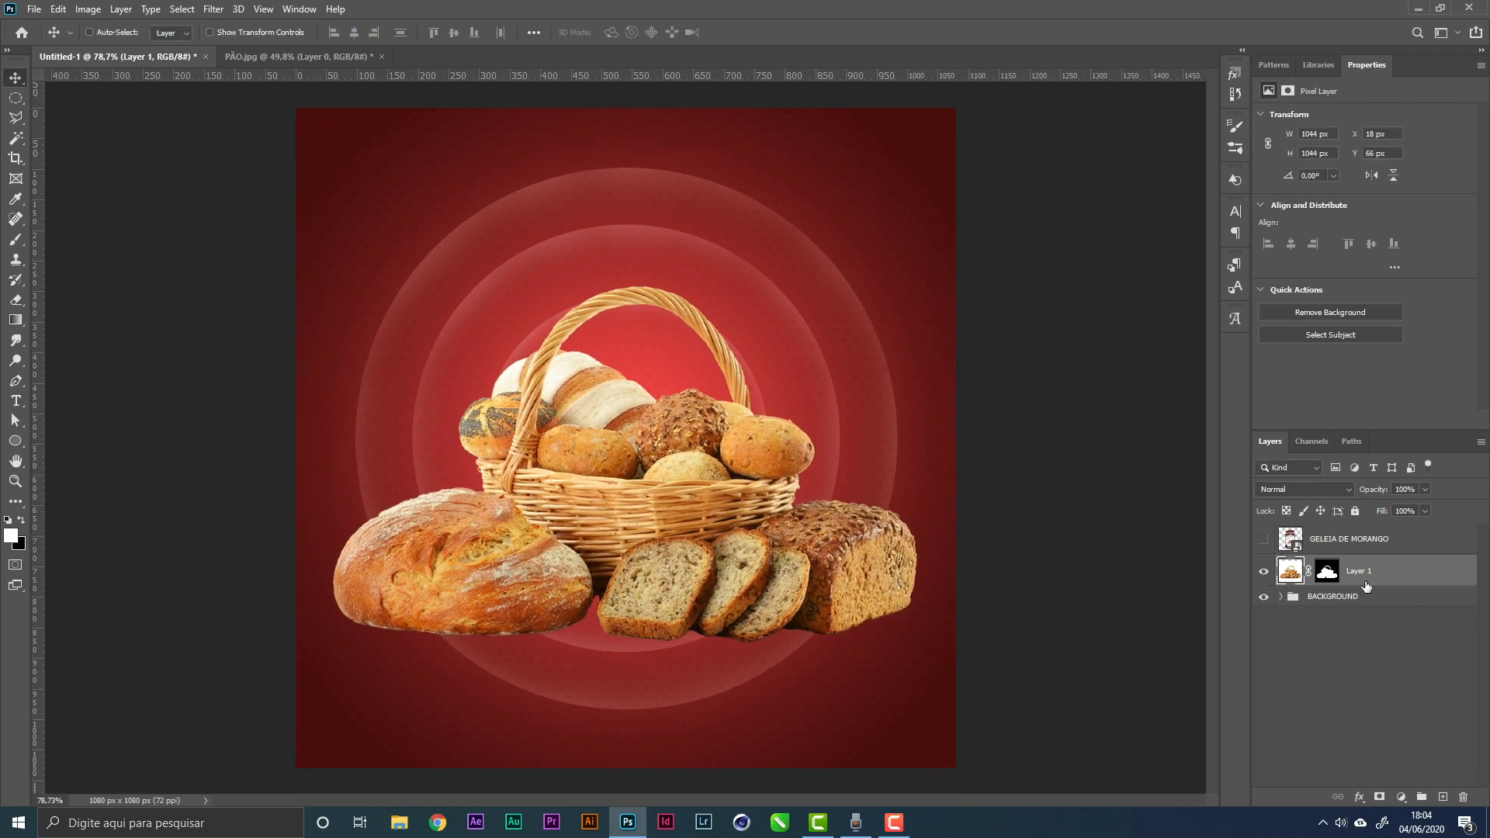
Duplicate Layer 1, place the copy beneath the original and delete the copy's layer mask
key(ctrl+j)
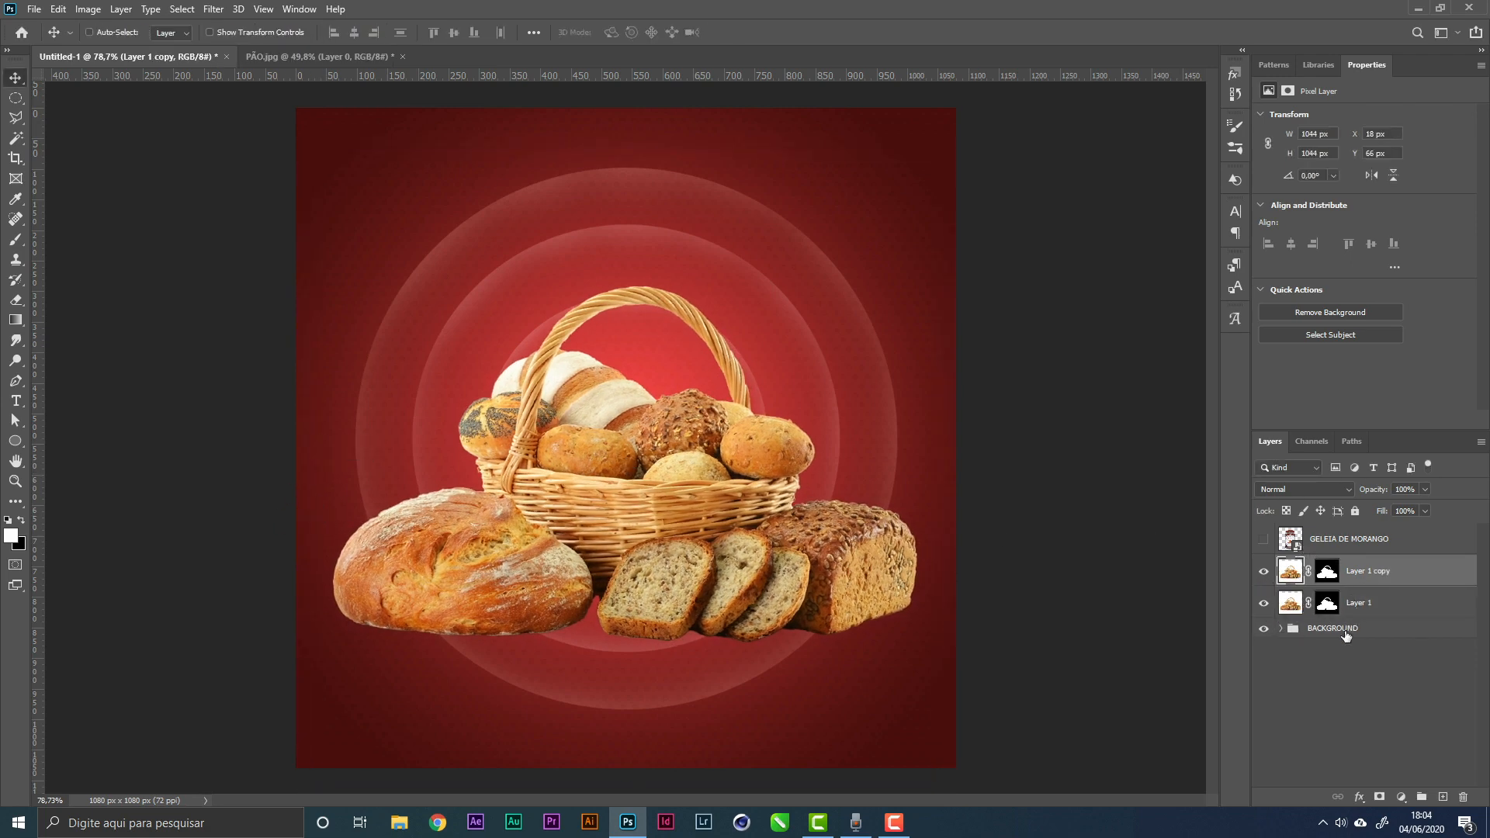
drag(1374, 580, 1364, 621)
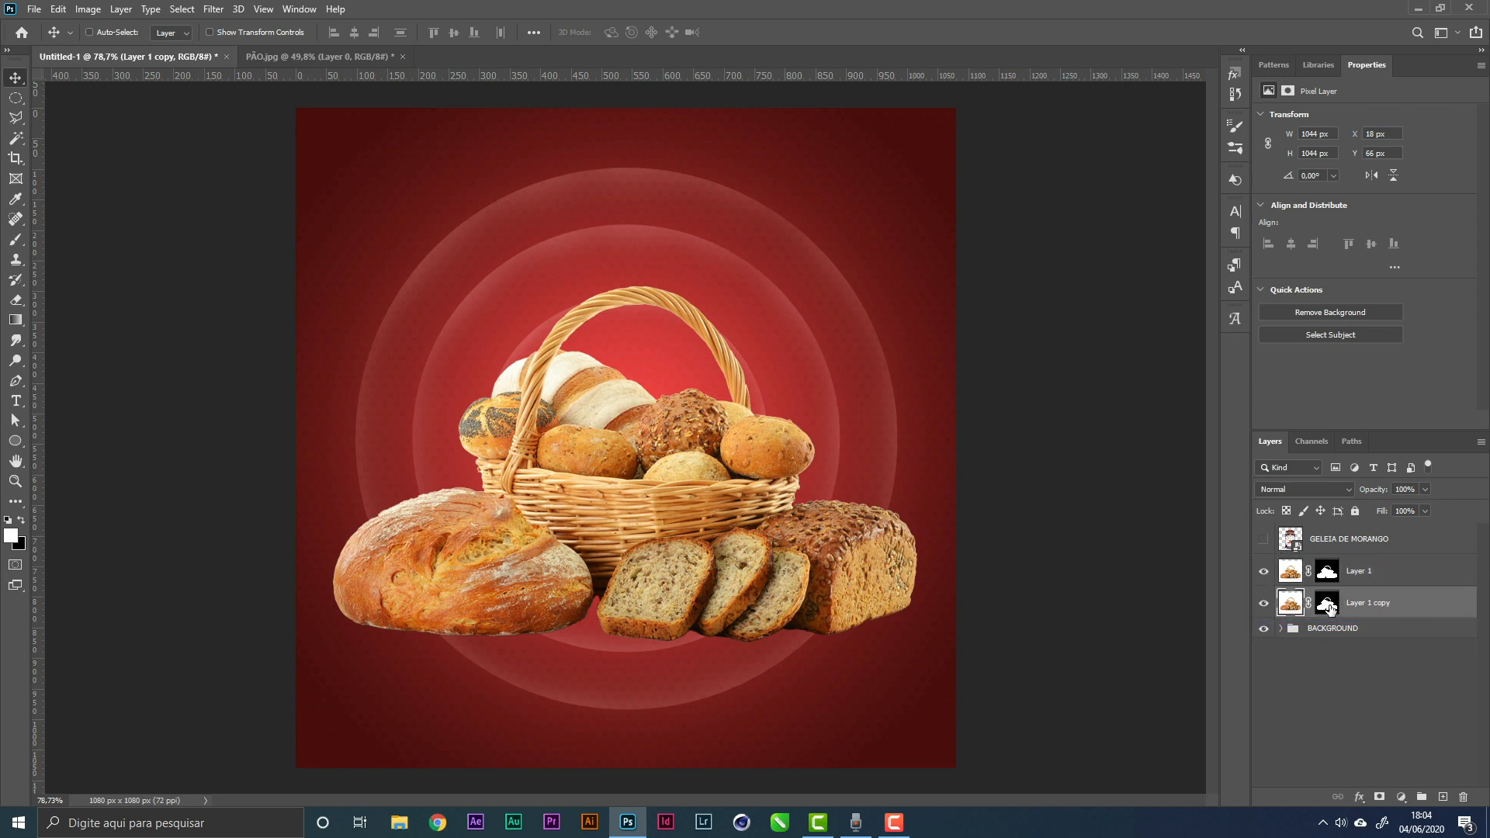
right_click(1327, 607)
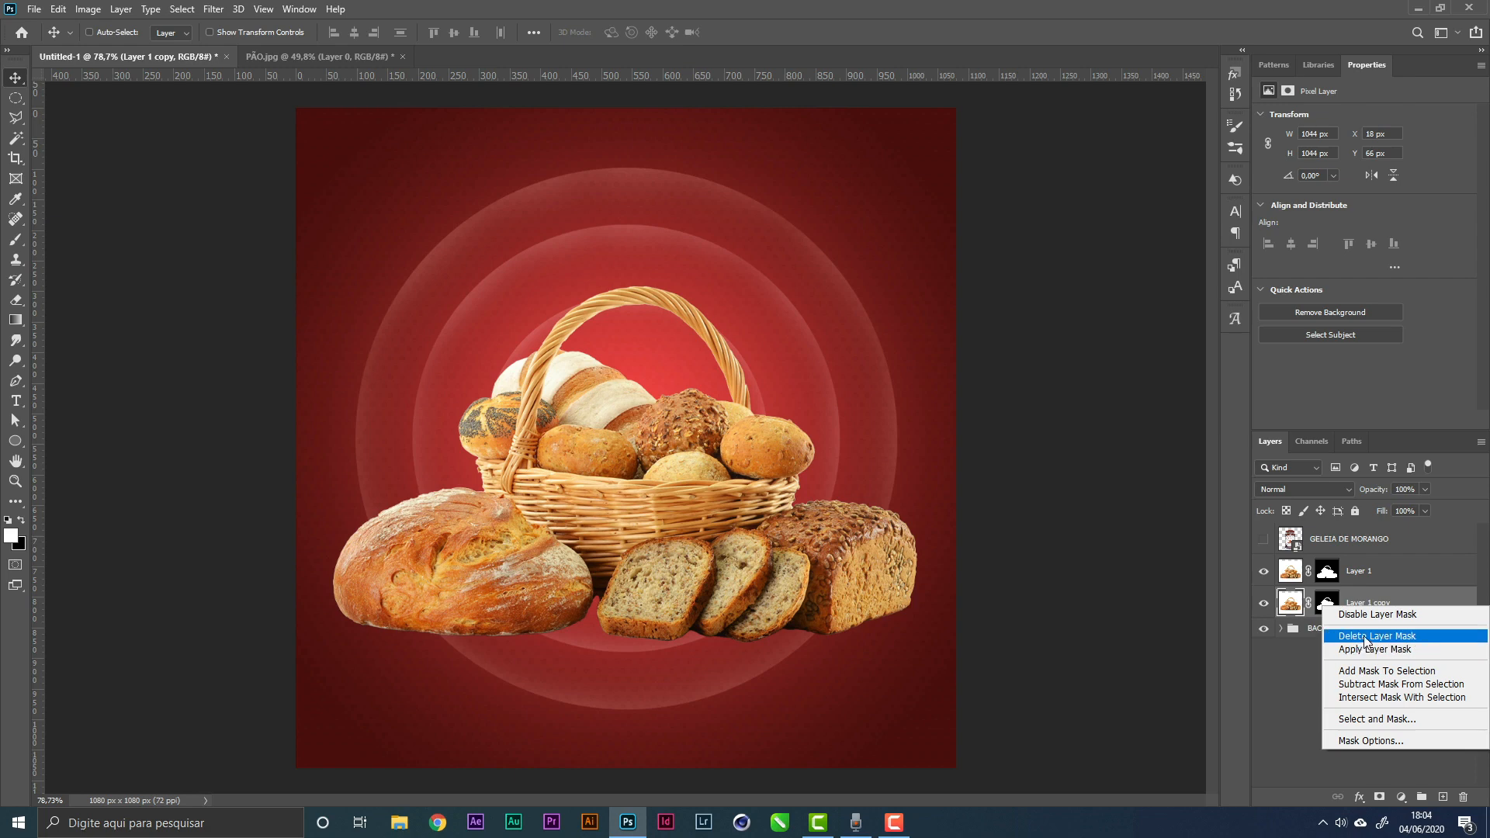
click(1364, 638)
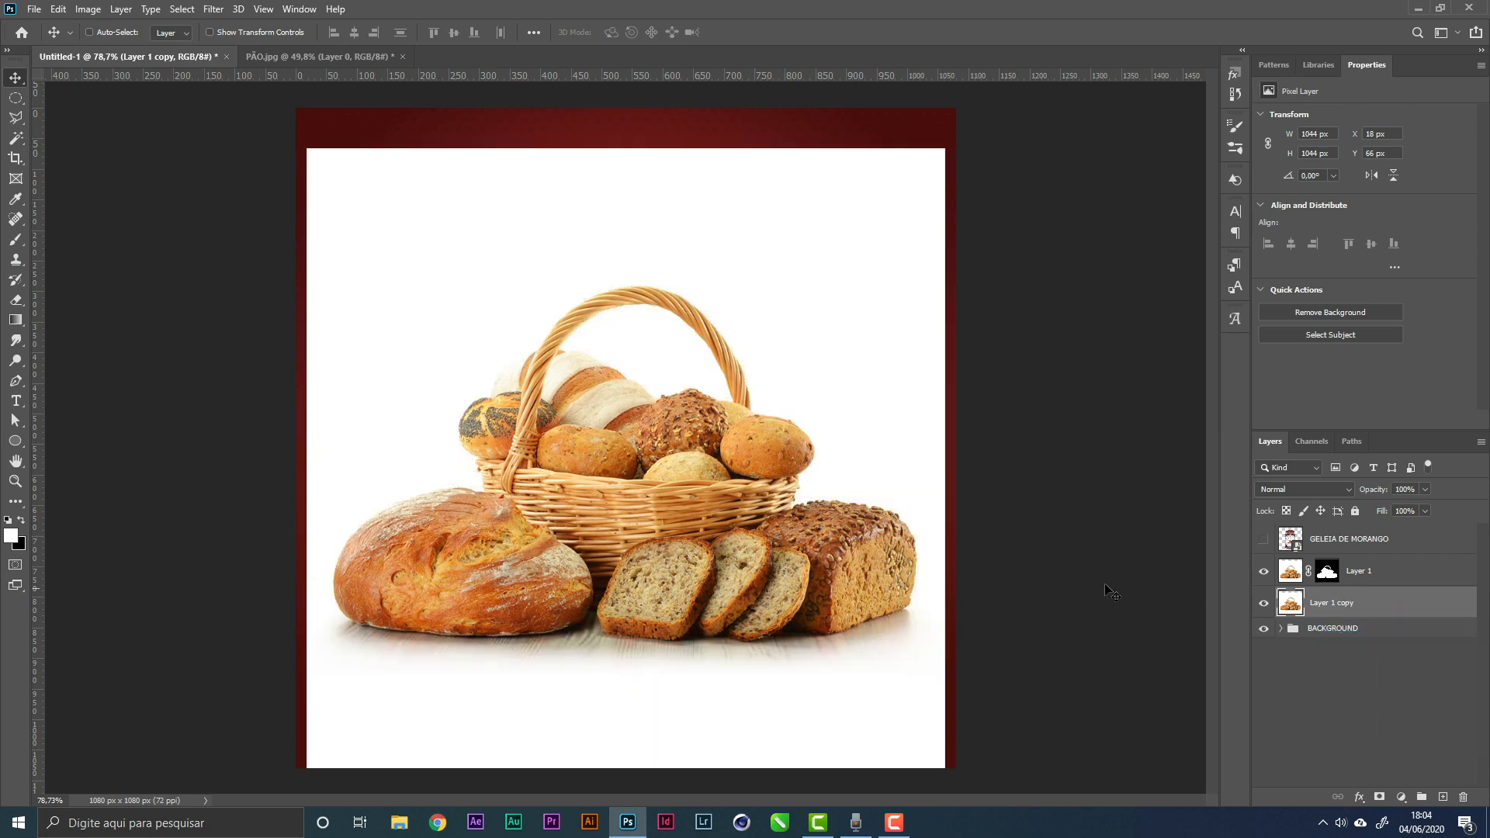
Outline the floor and shadow area beneath the bread on Layer 1 copy with the Polygonal Lasso
click(18, 122)
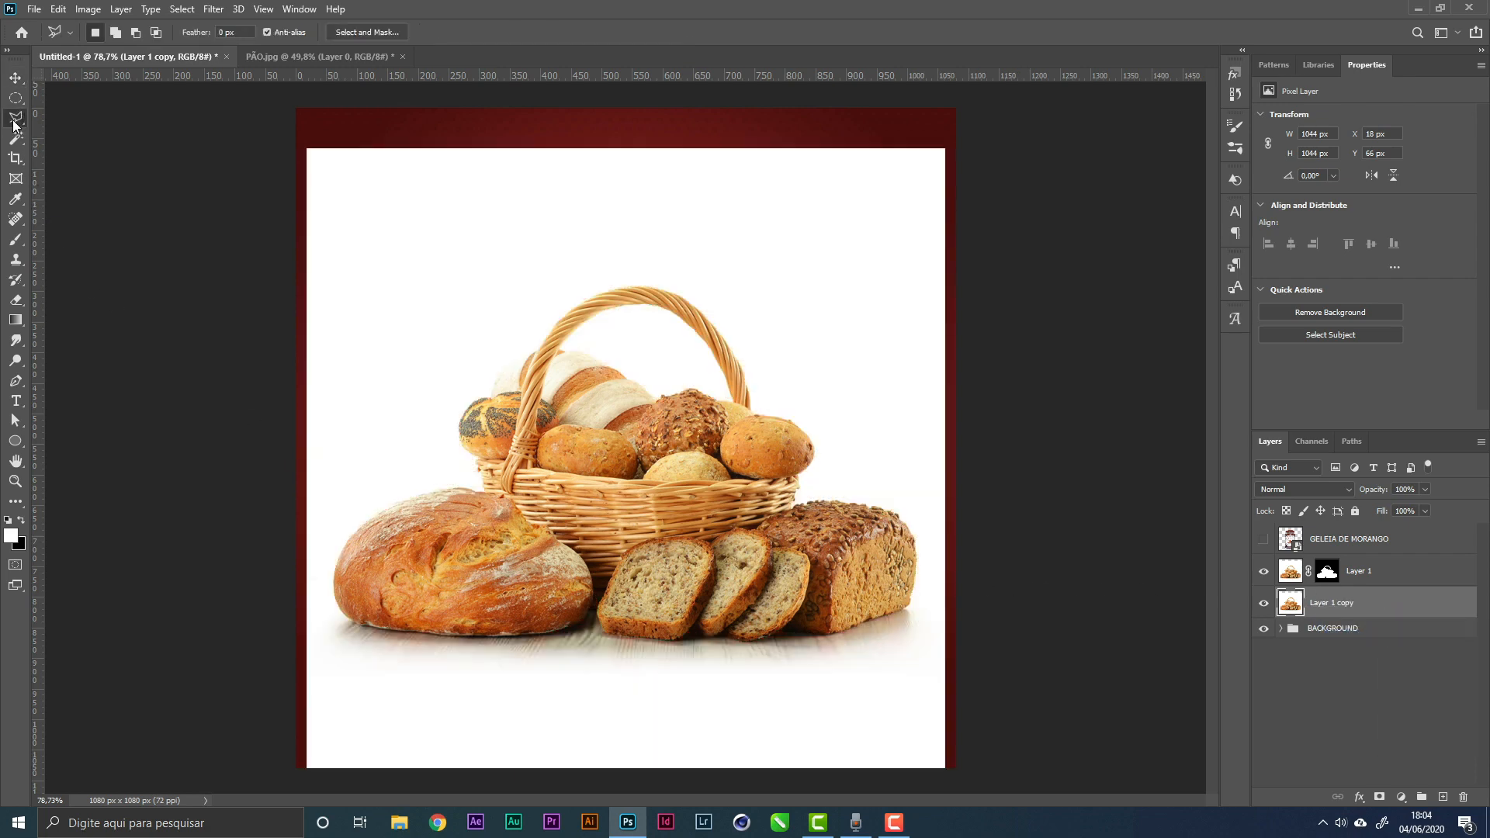
right_click(14, 125)
click(70, 133)
click(319, 695)
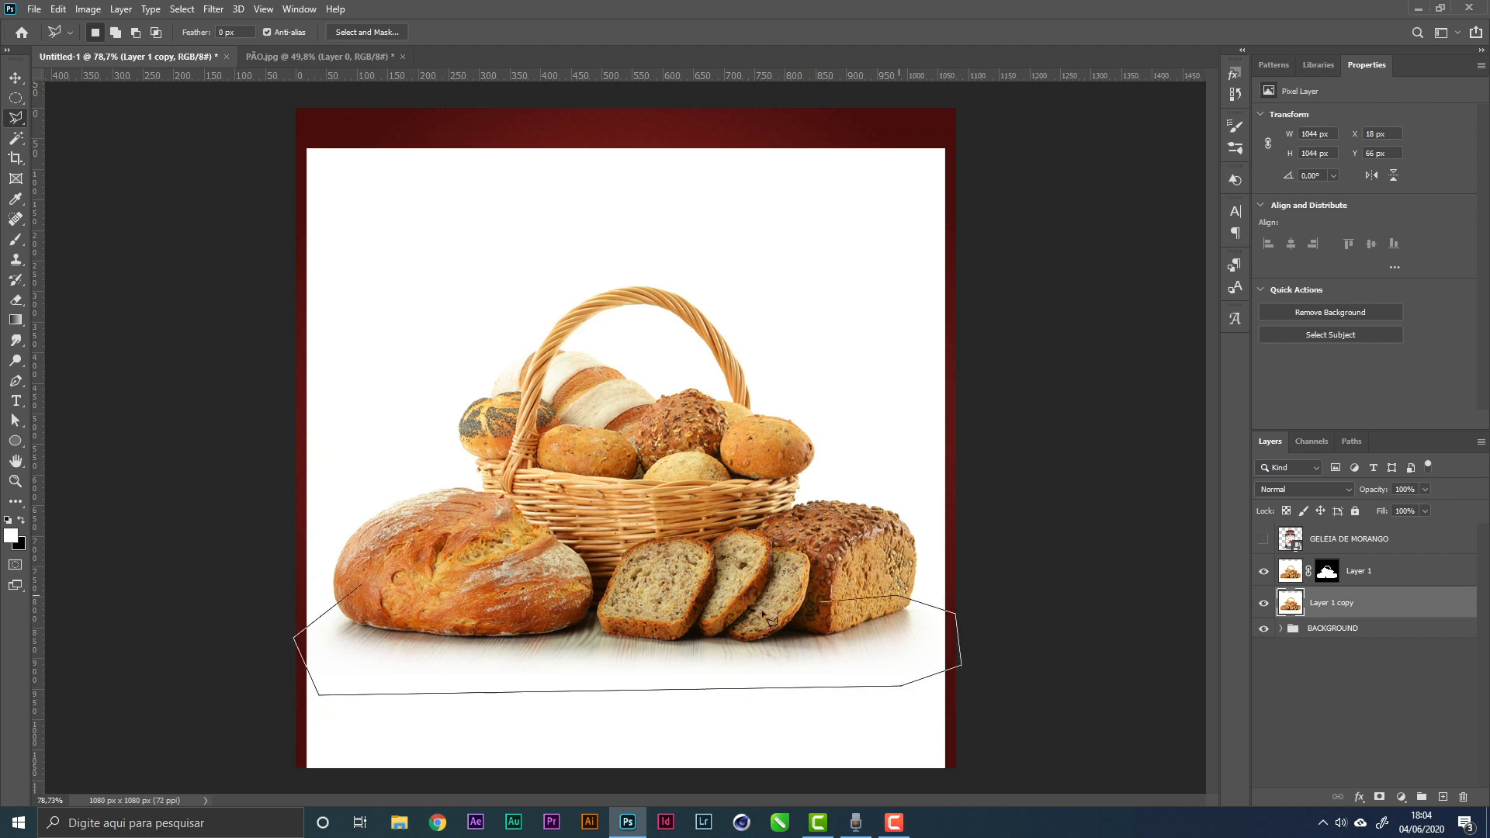
click(689, 595)
click(591, 577)
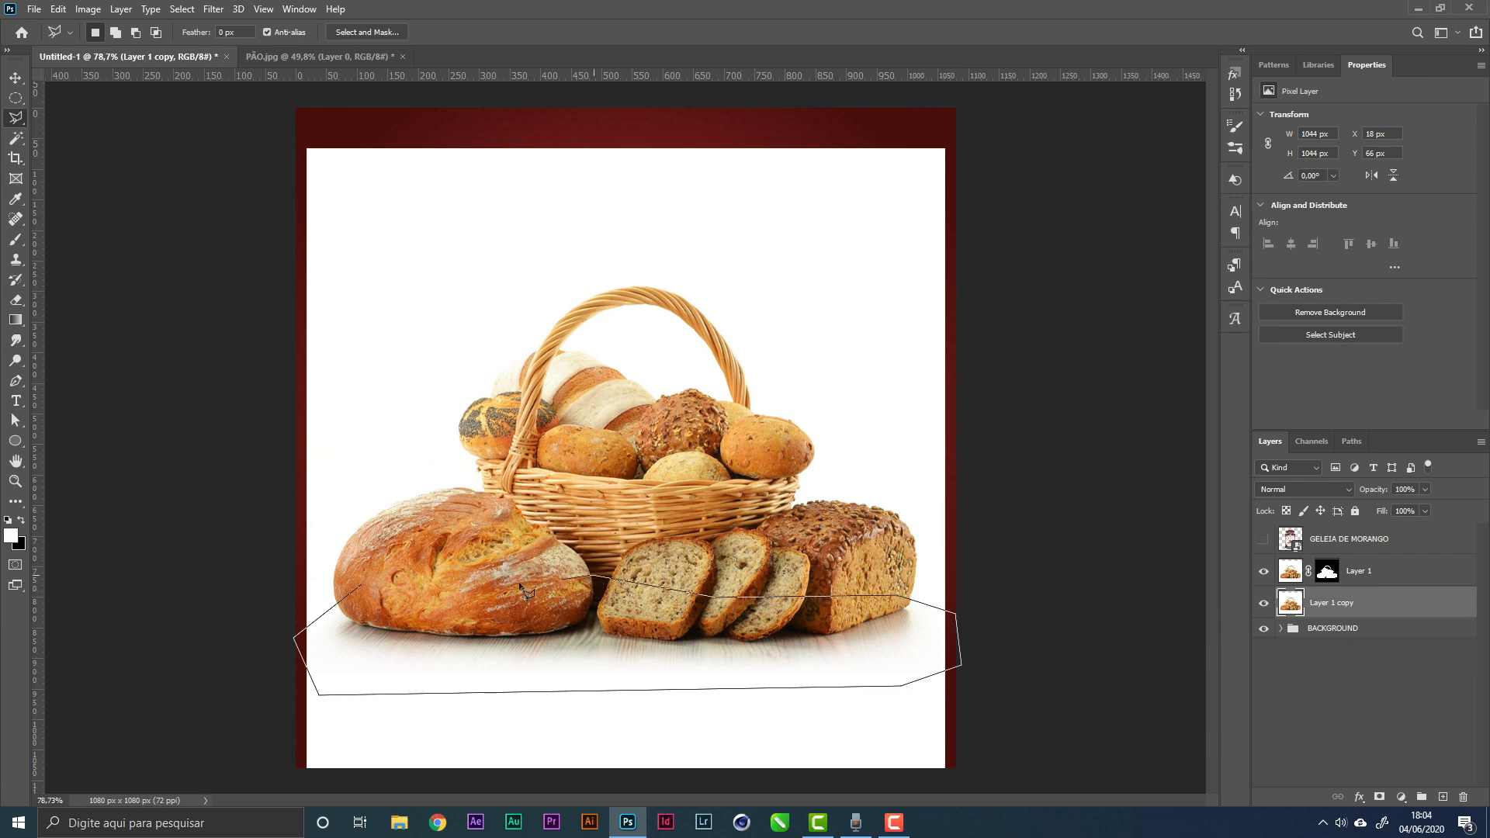
click(361, 587)
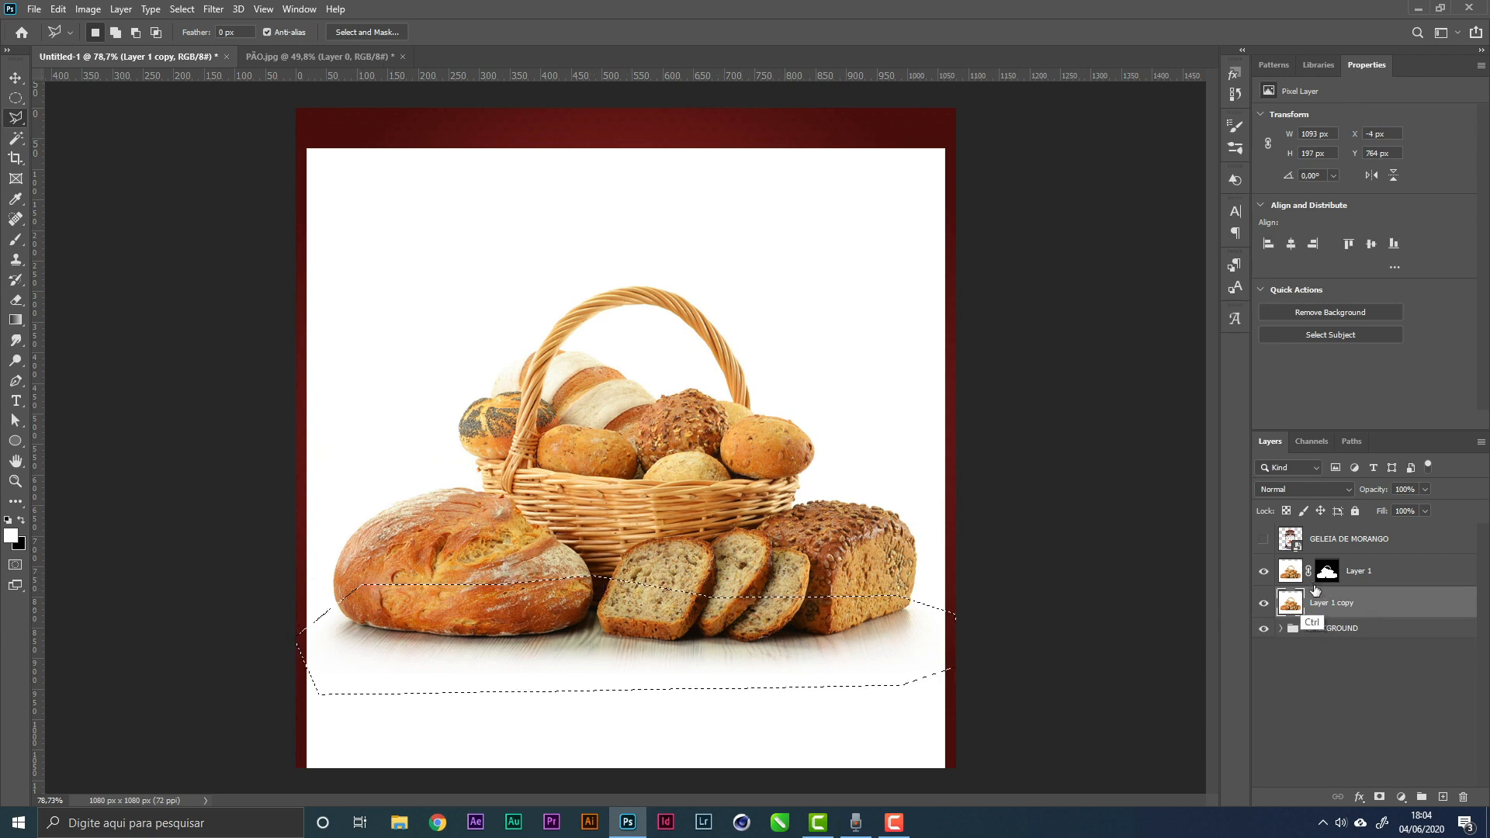
Copy the selected shadow area to a new layer and delete Layer 1 copy
key(ctrl+j)
click(1361, 646)
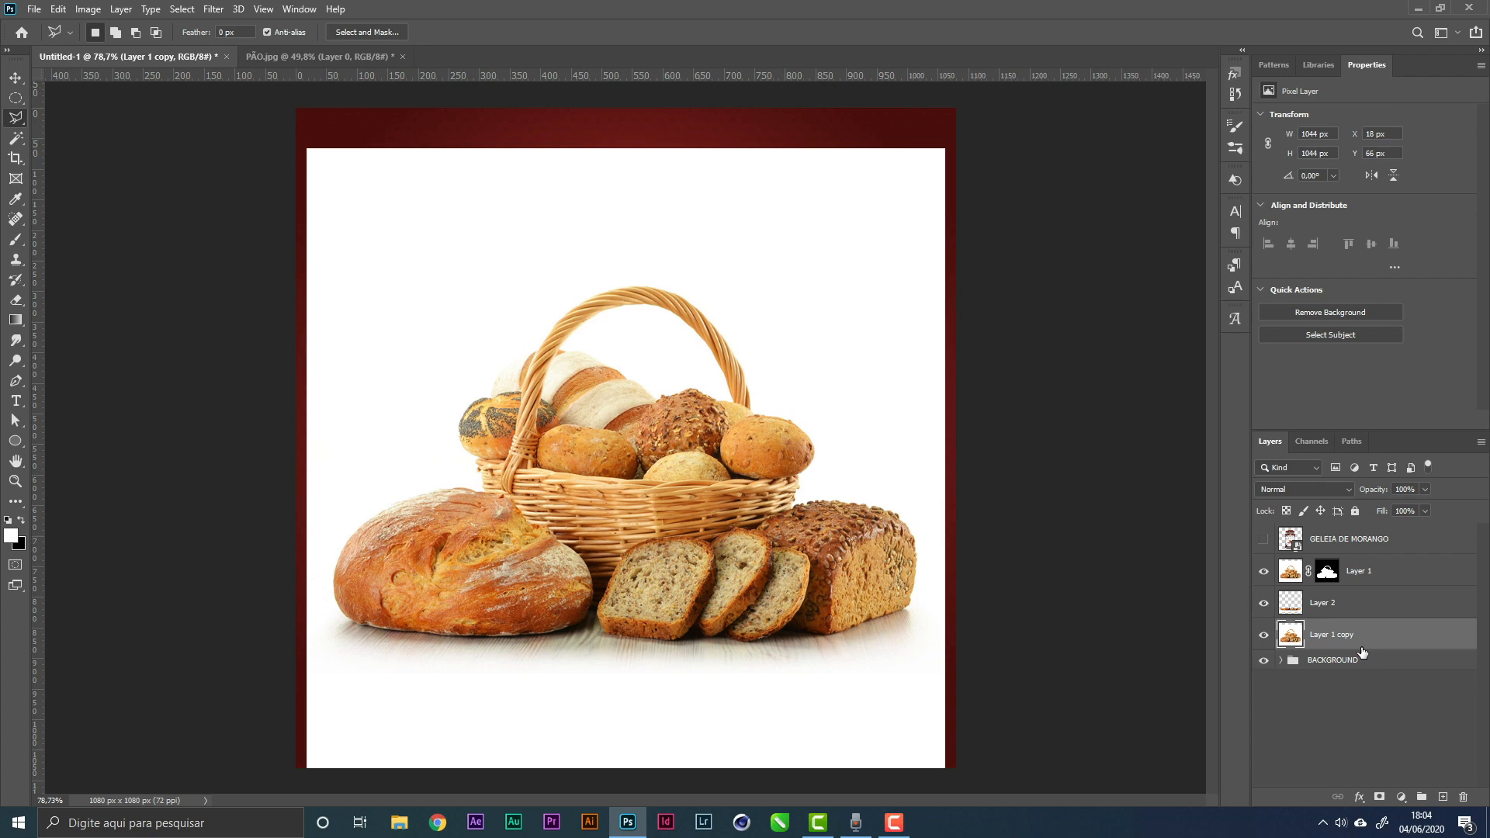
key(Delete)
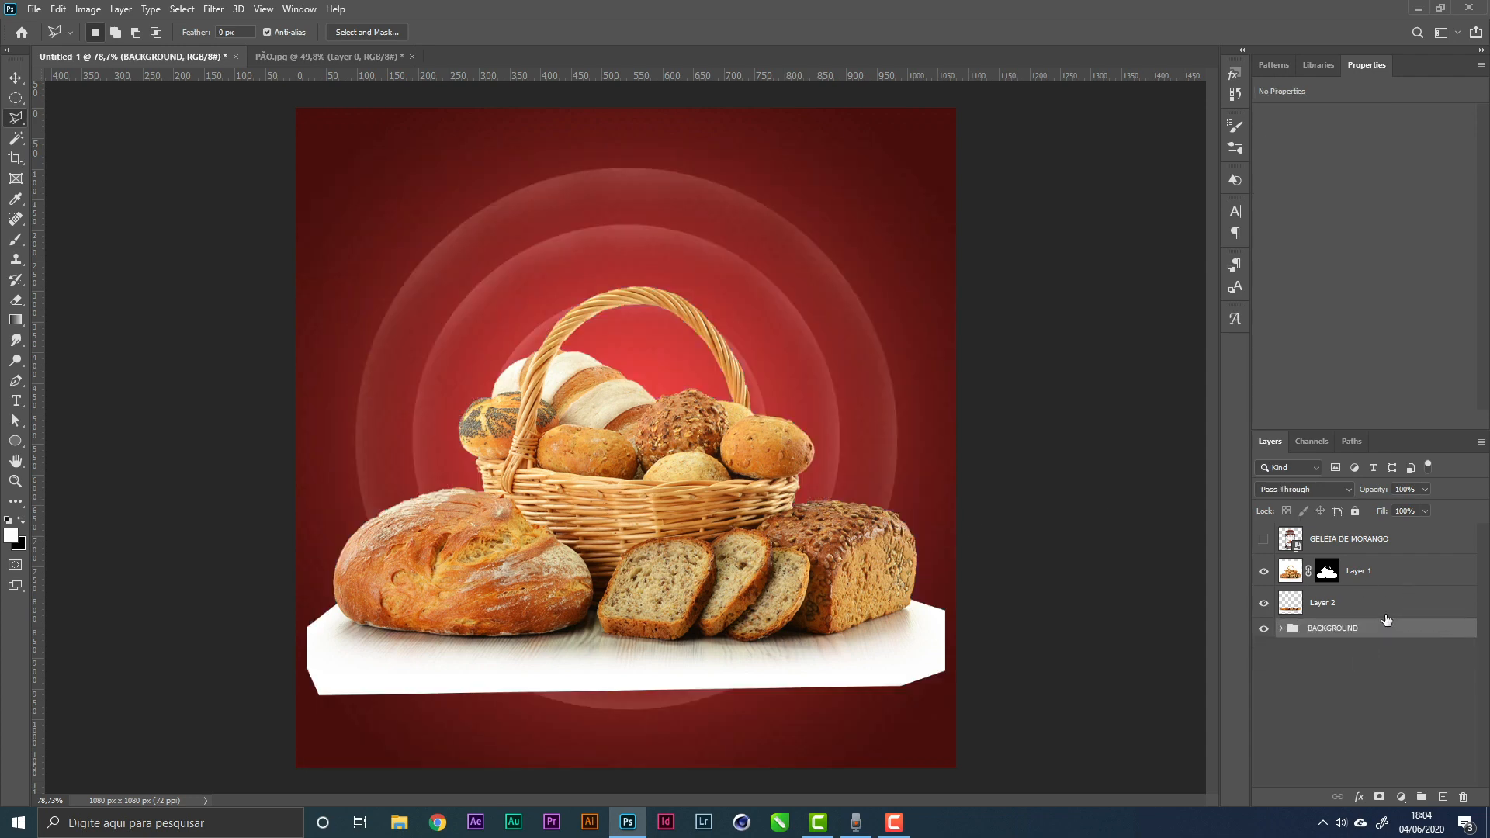
Set the blend mode of Layer 2, the extracted shadow strip, to Multiply
click(1353, 611)
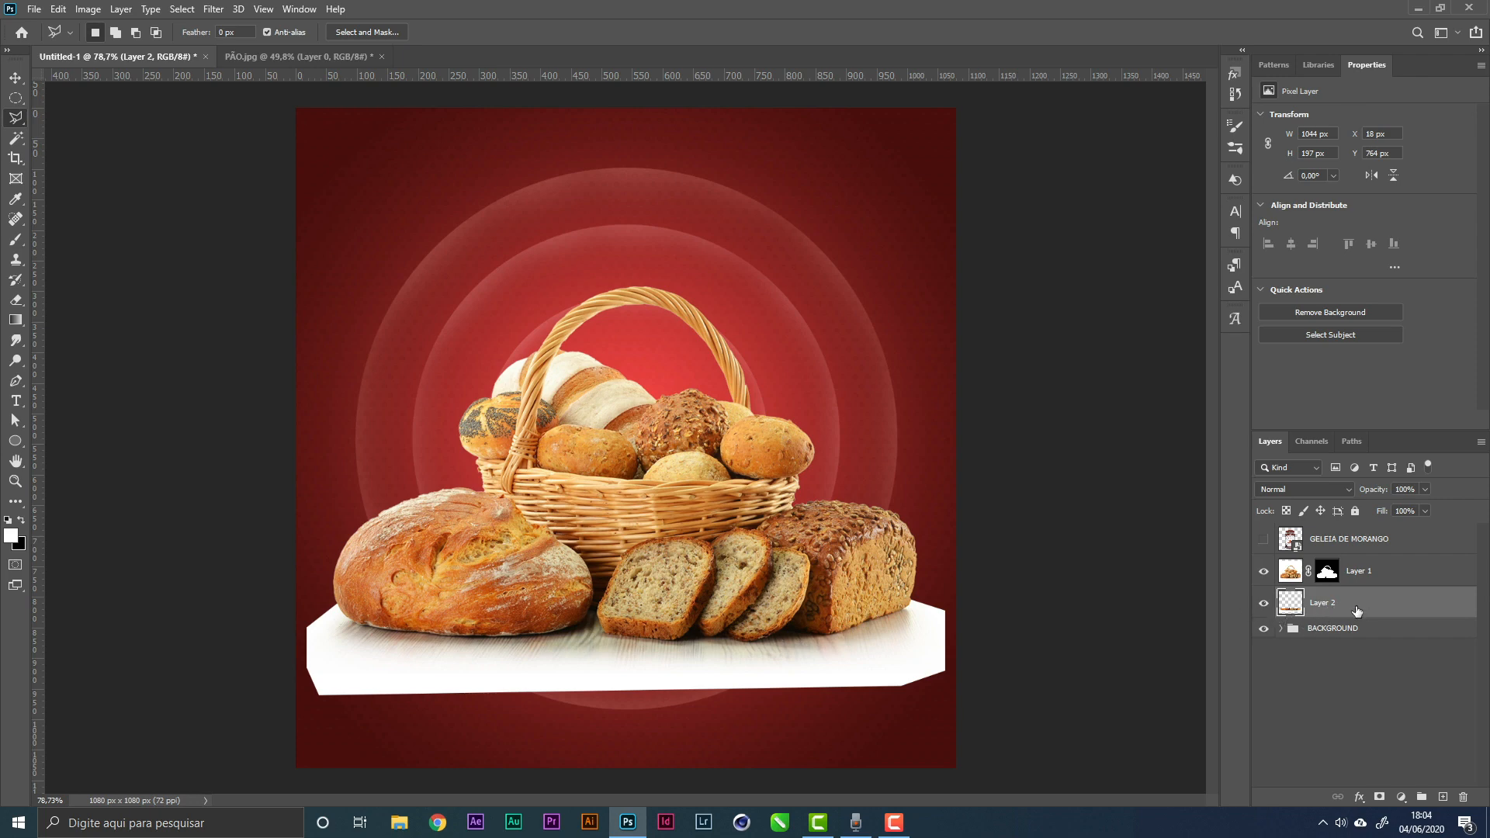
click(1297, 488)
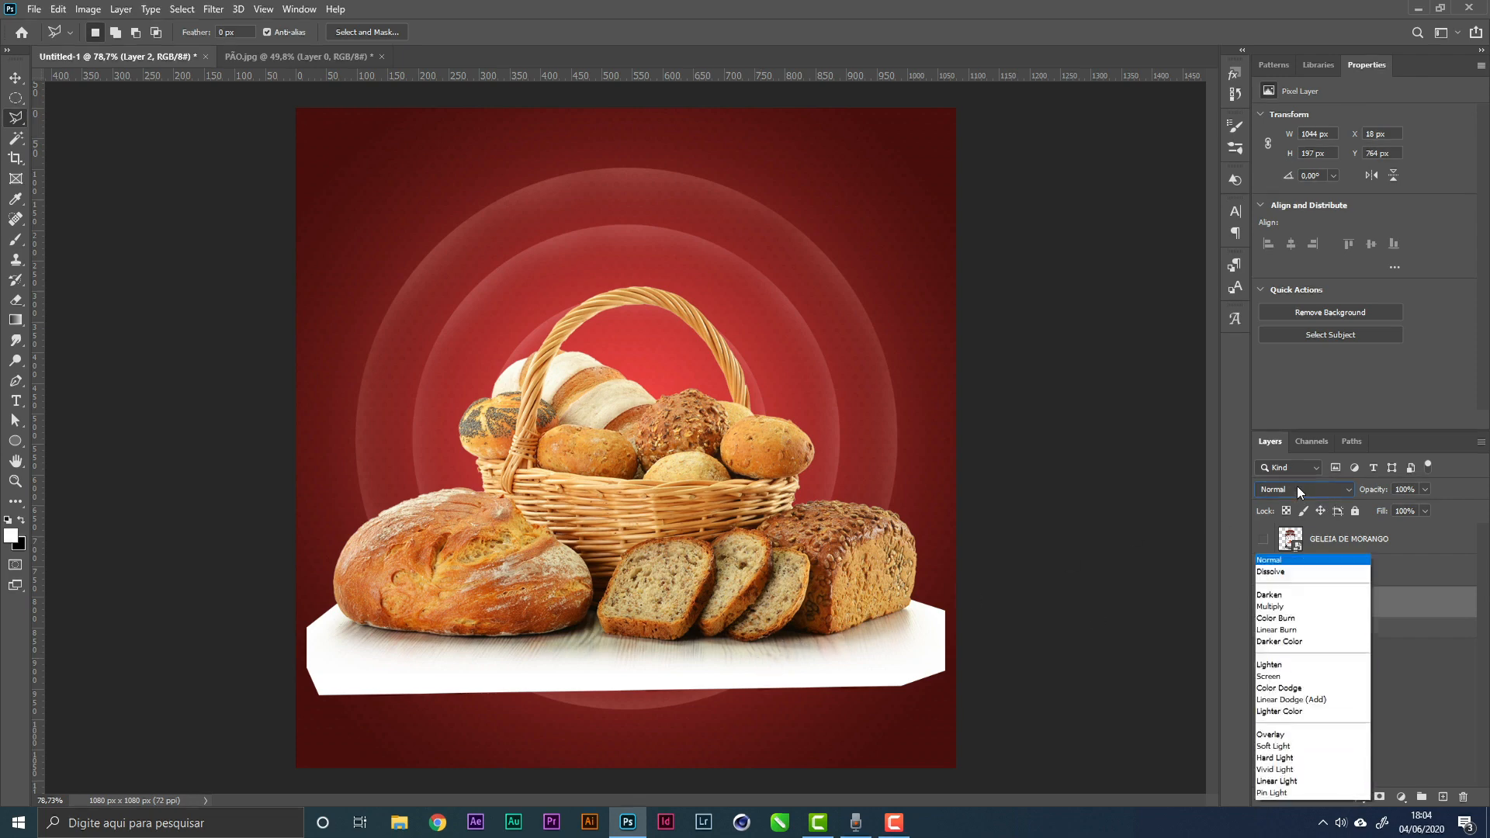
click(1290, 487)
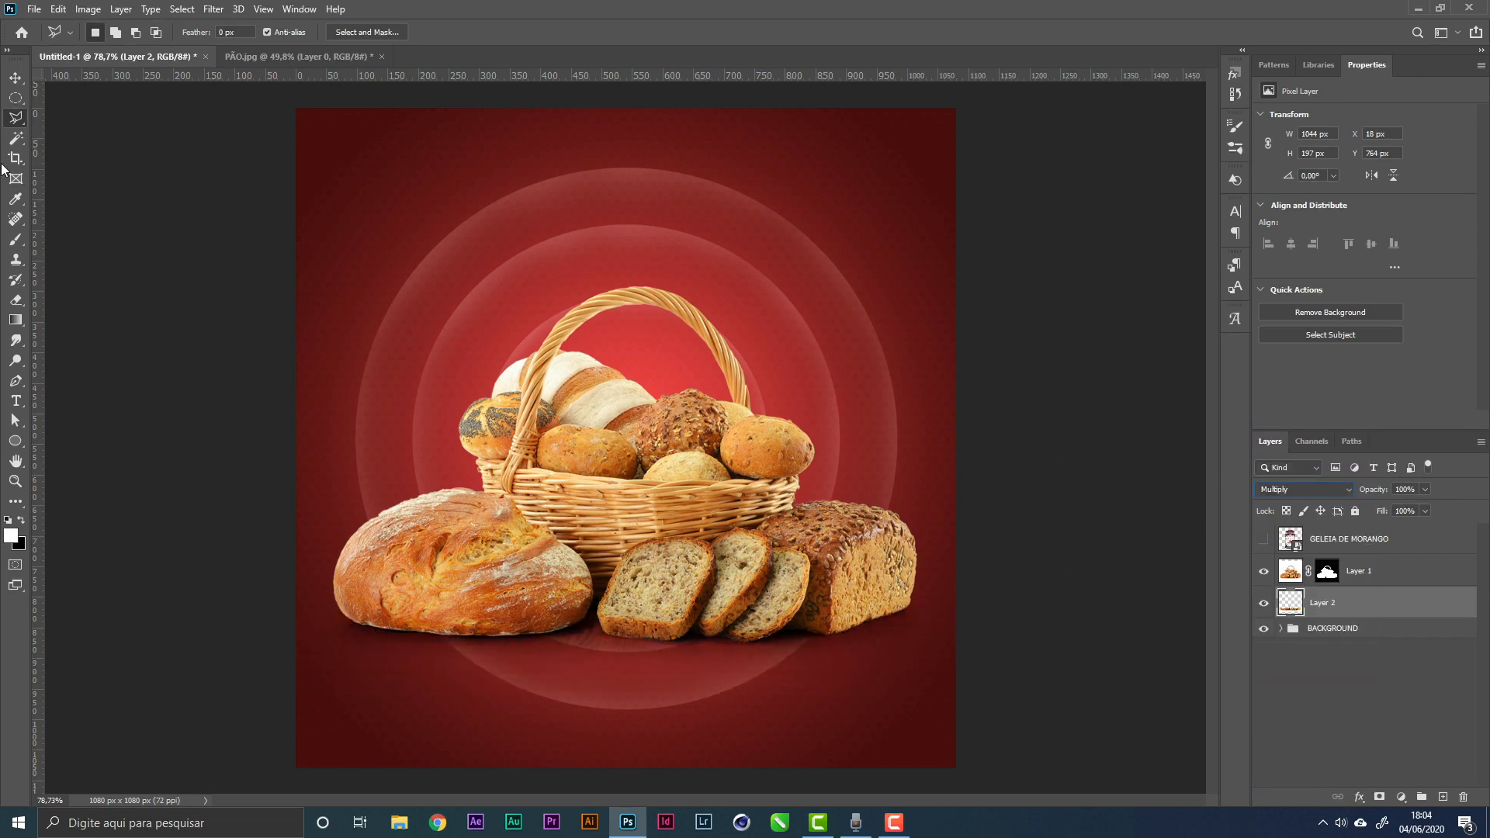
click(15, 77)
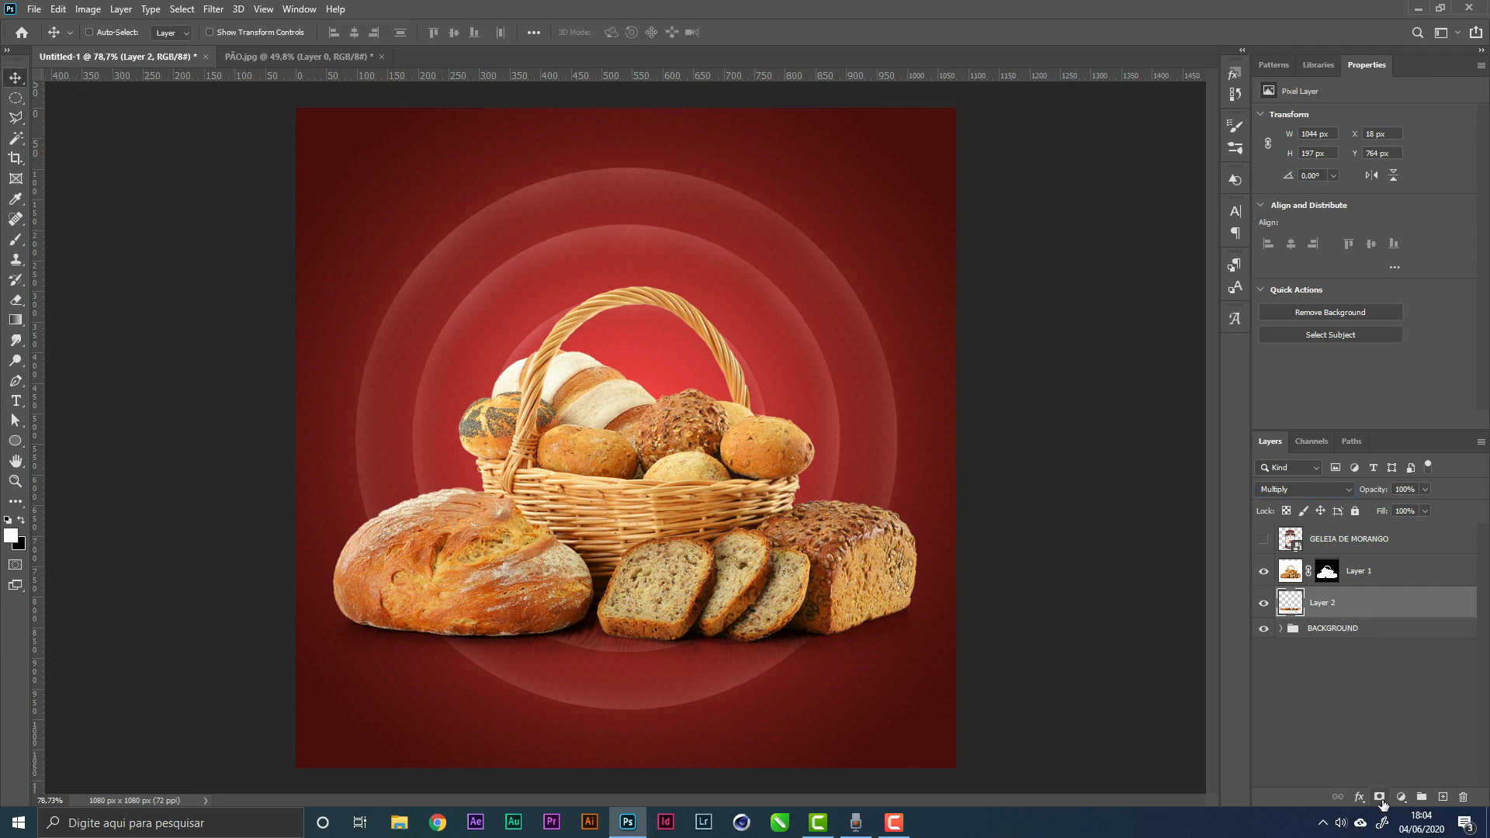
Add a layer mask to the shadow layer and rename the layer SOMBRA
click(1380, 796)
double_click(1359, 605)
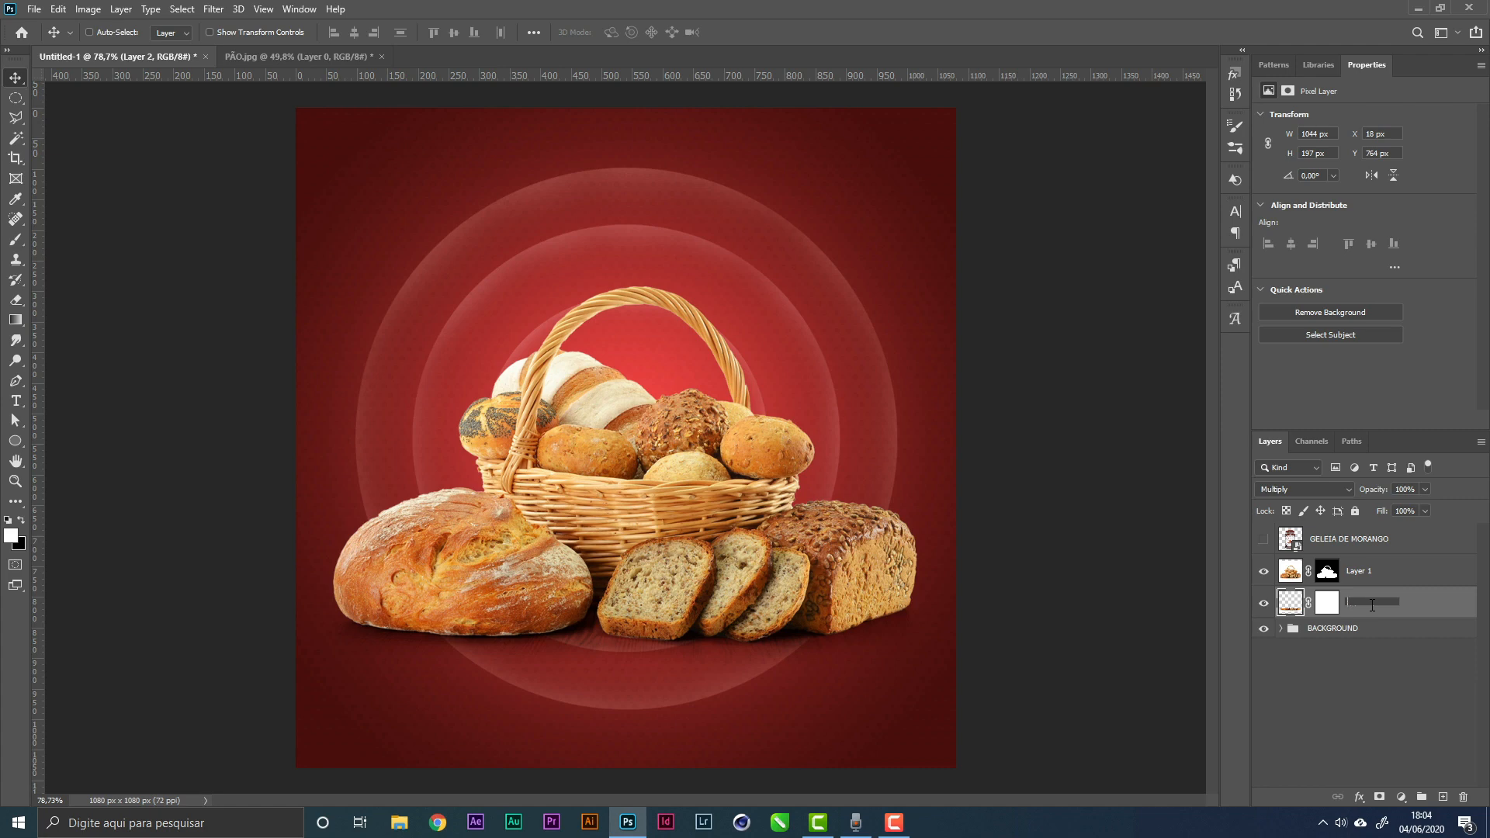
text(SOMBRA)
key(Return)
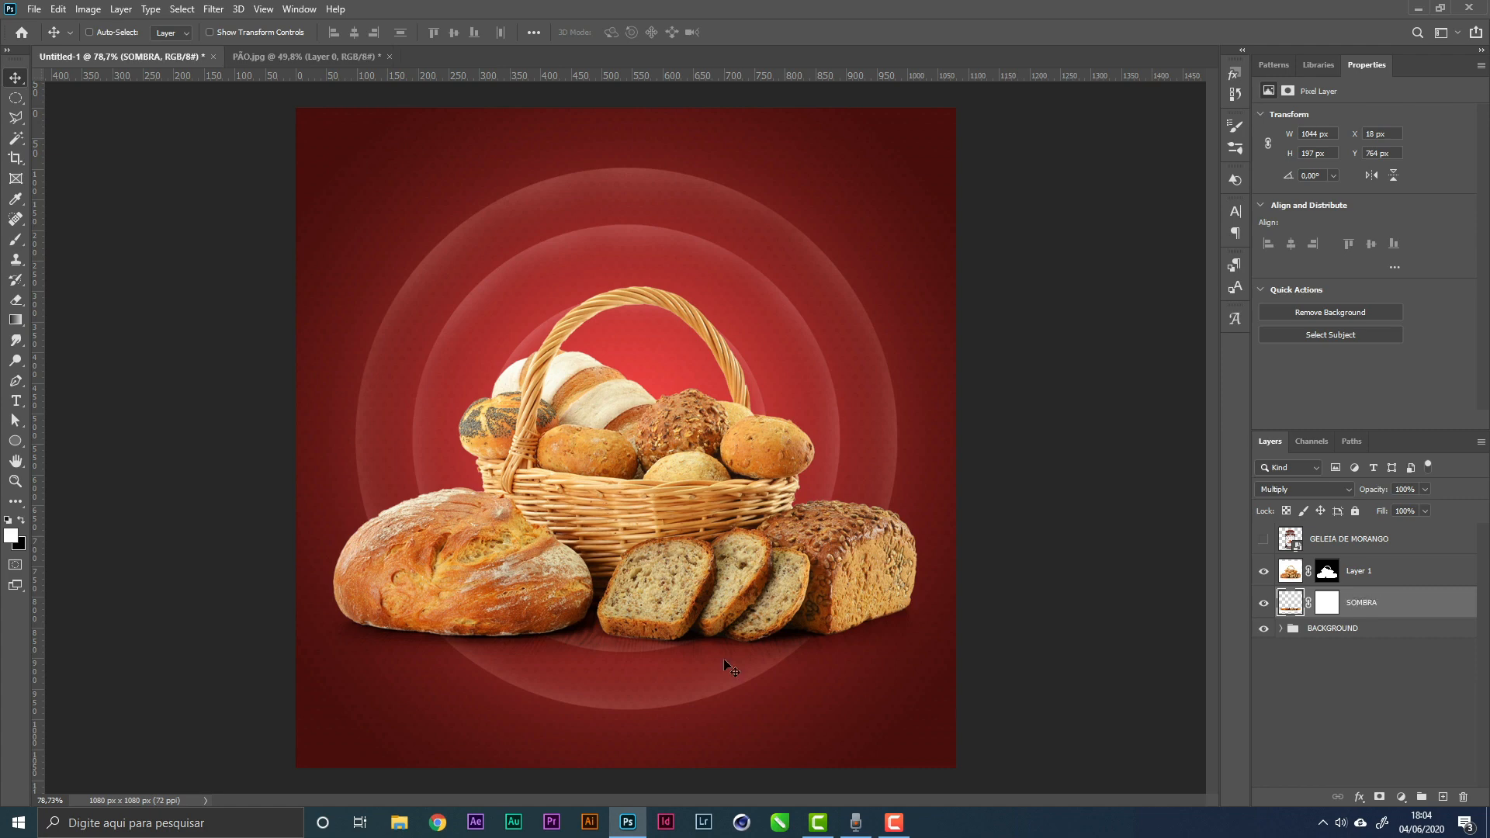
Paint black on the SOMBRA layer mask with a 90 px brush to hide the shadow strip's lower edge
key(b)
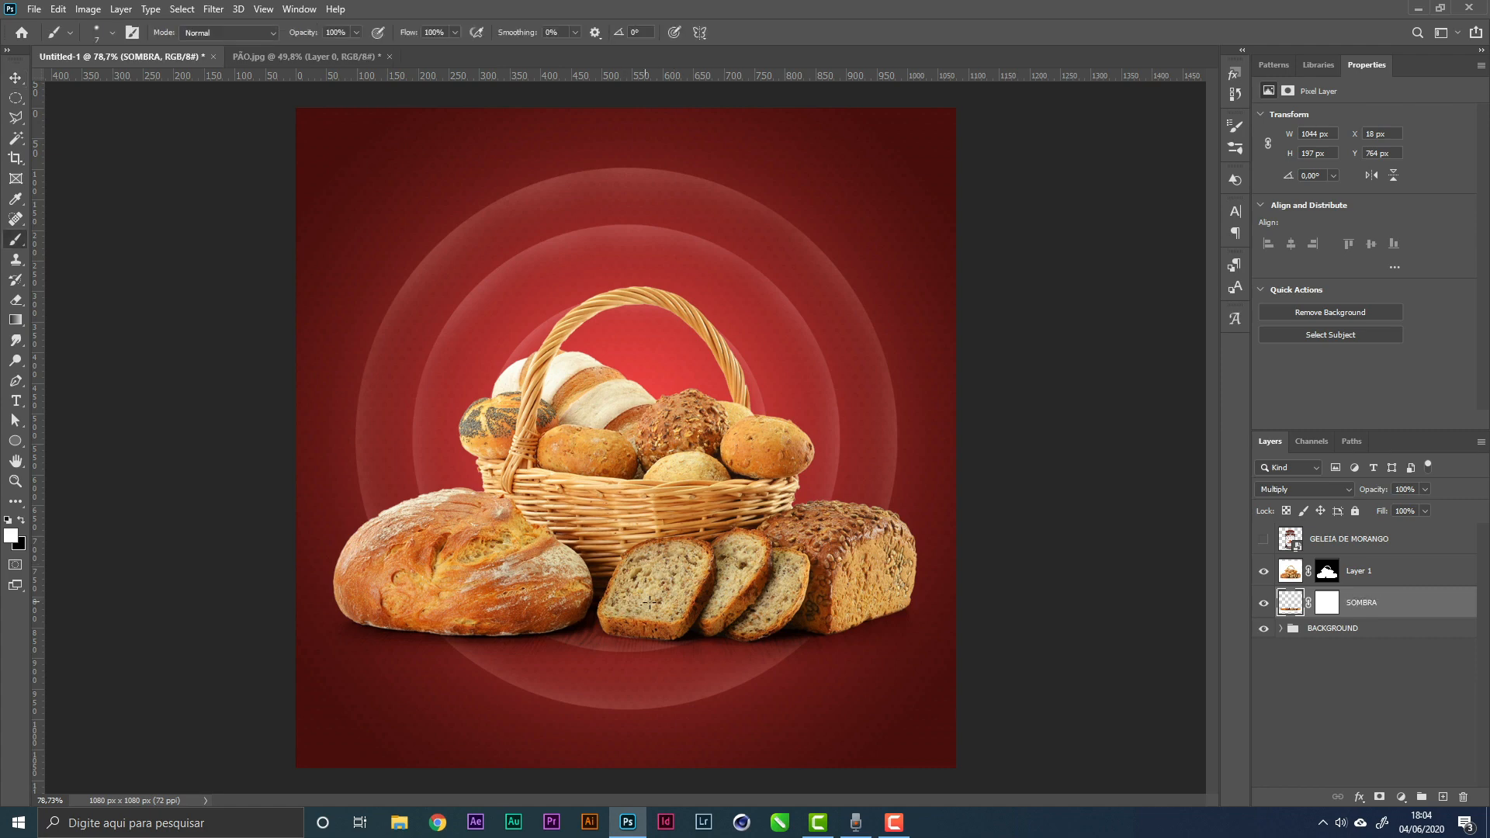
click(1332, 610)
key(bracketright)
key(bracketright)
key(bracketright)
key(bracketright)
key(bracketright)
key(bracketright)
key(bracketright)
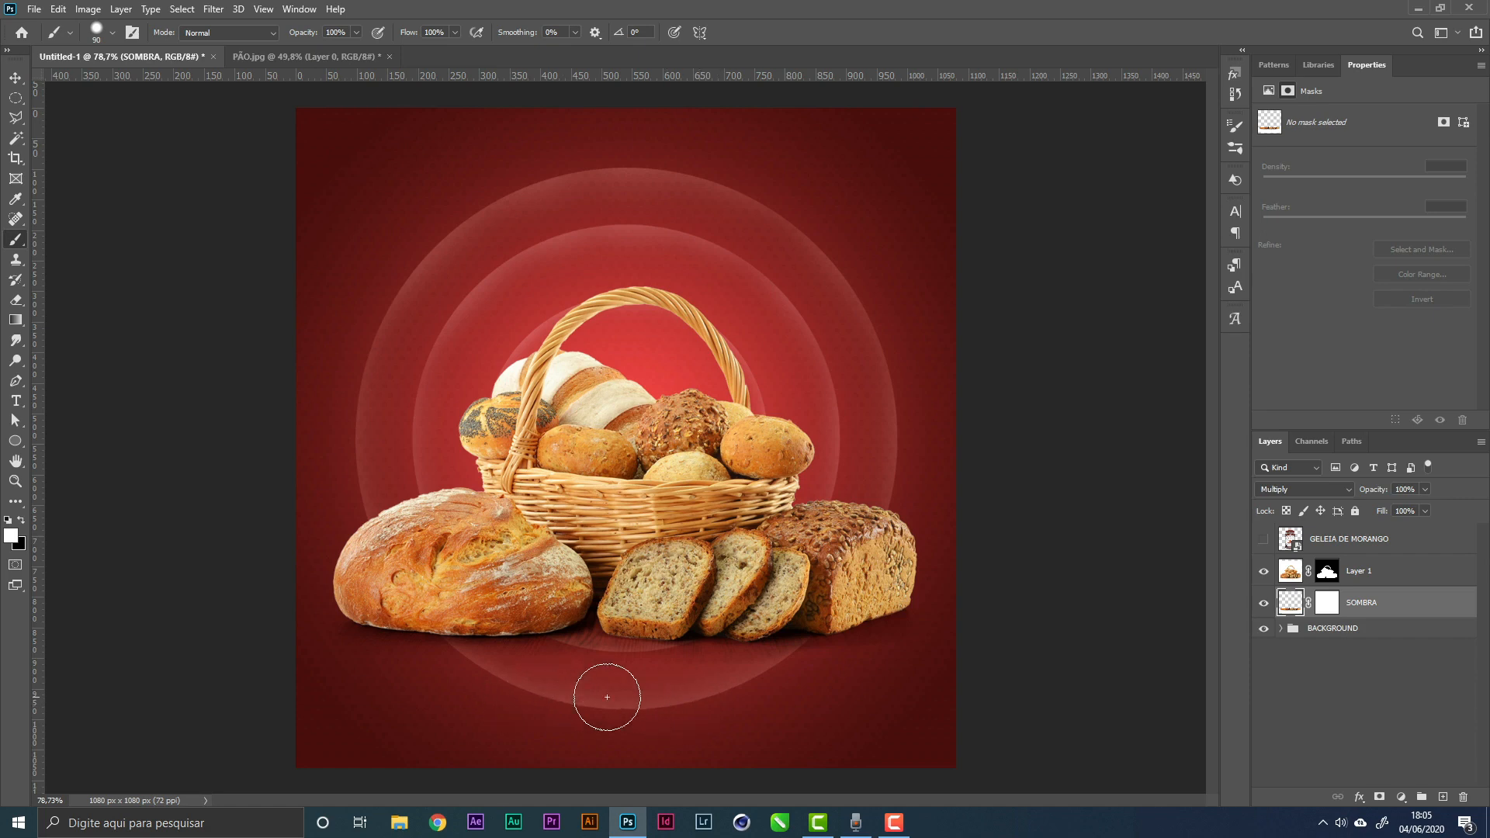
key(x)
drag(663, 697, 734, 698)
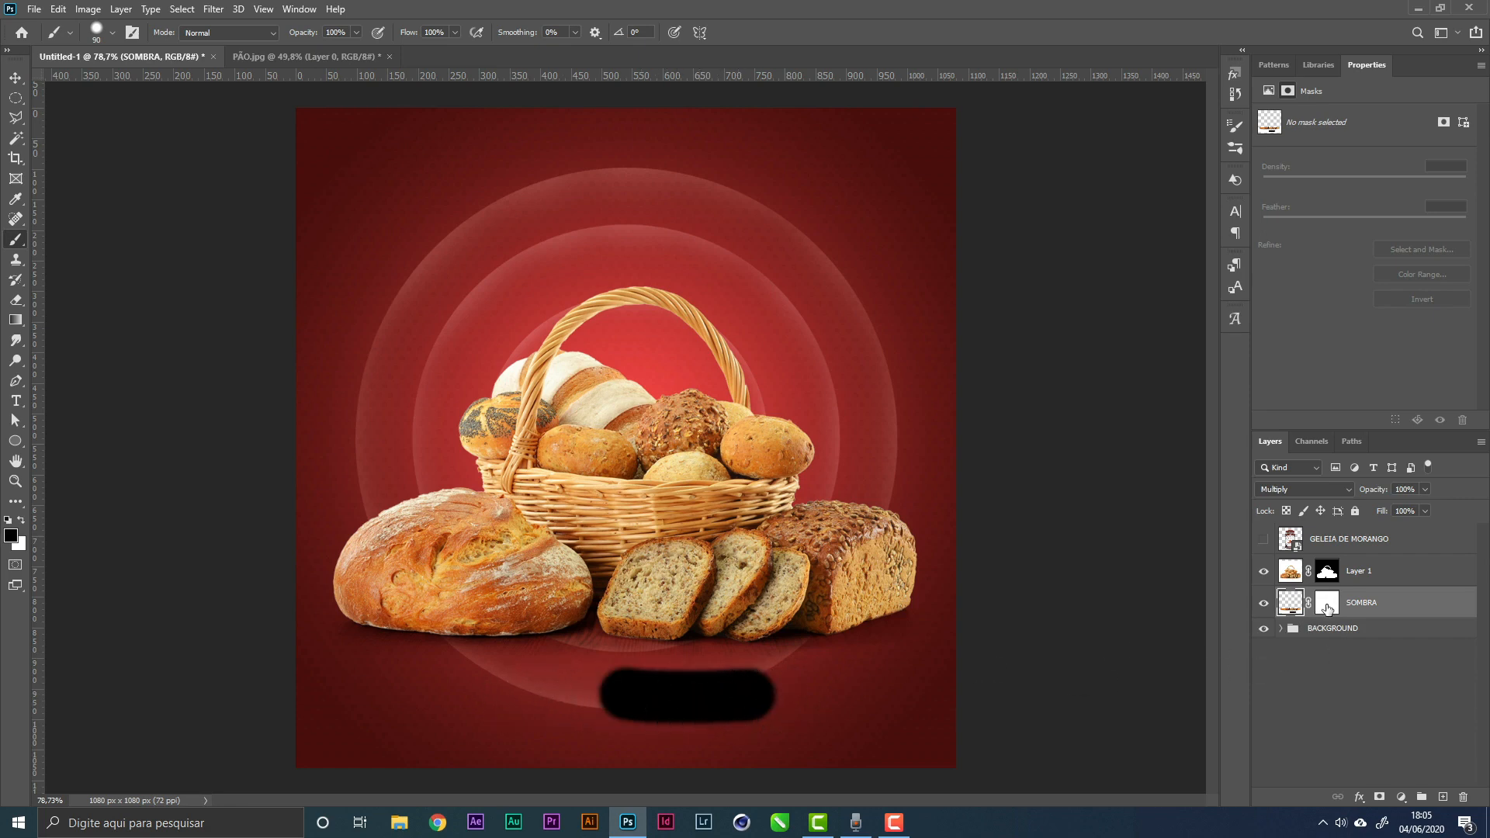
key(ctrl+z)
click(1327, 609)
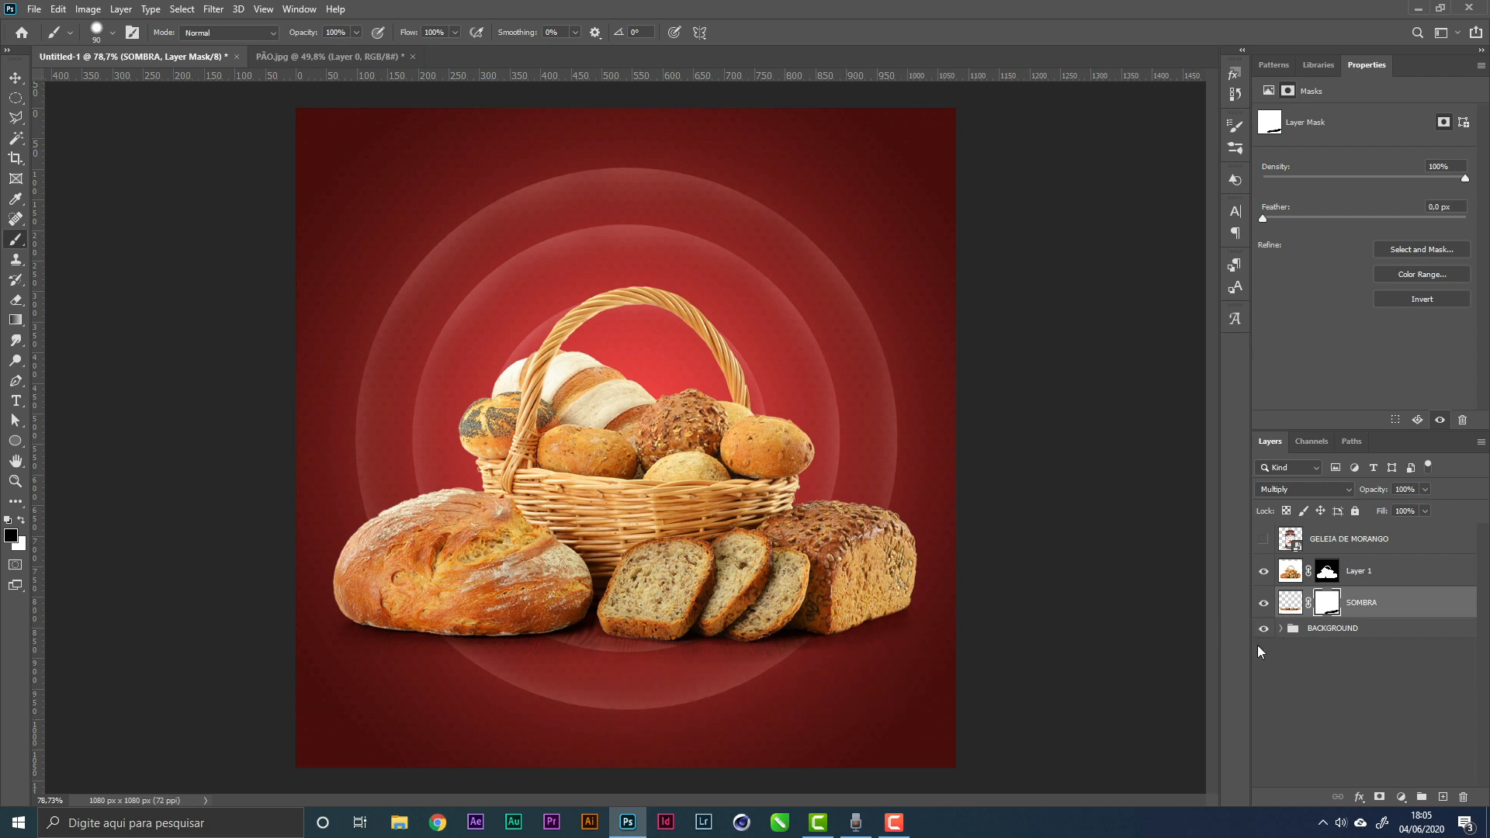
Expand the BACKGROUND group and lower the opacity of Pattern Fill 1 to about 23%
click(1281, 629)
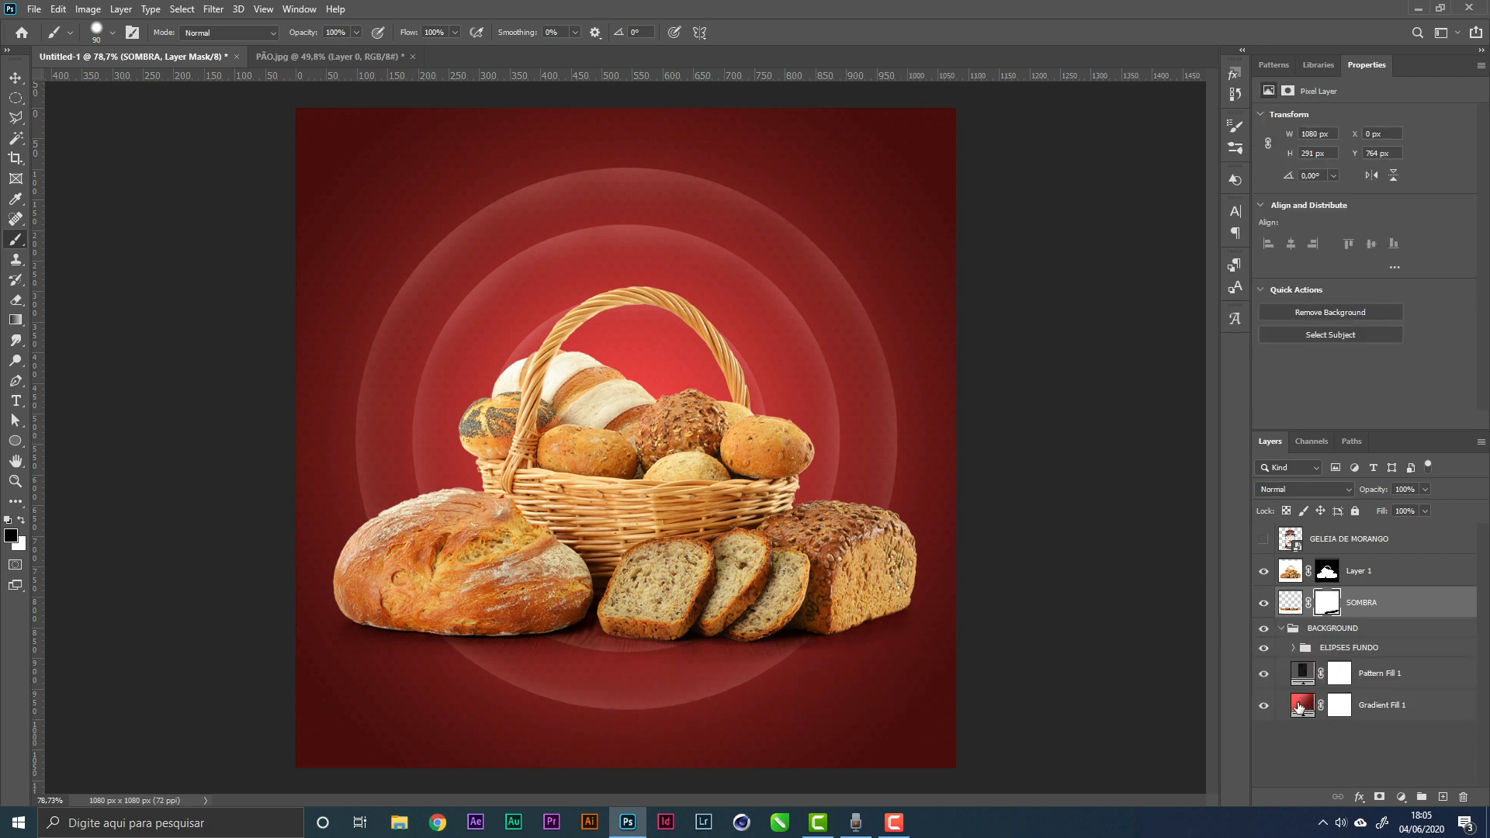
click(1299, 707)
click(1269, 675)
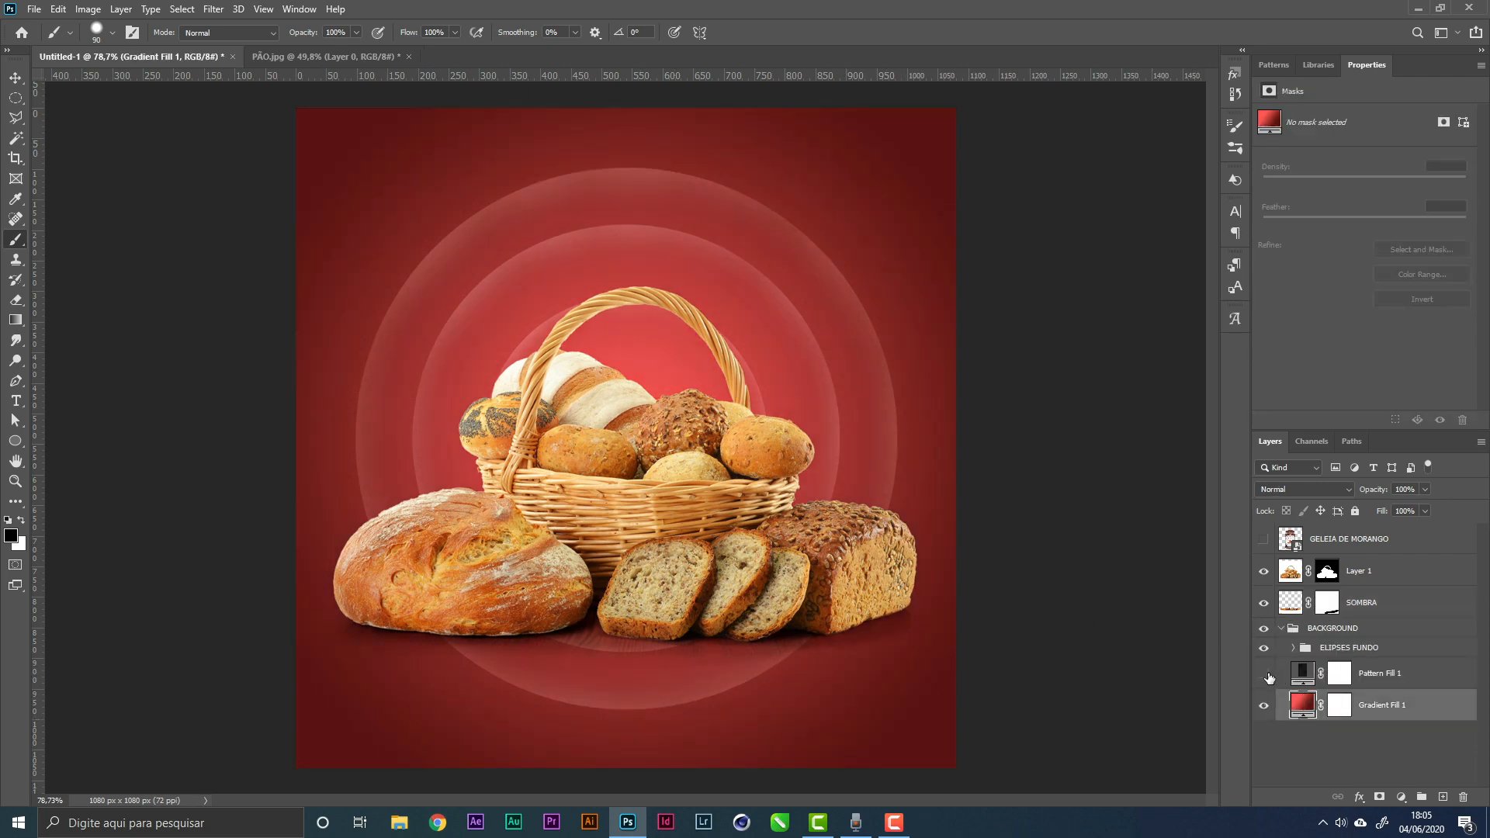
click(1265, 674)
click(1389, 673)
click(1425, 511)
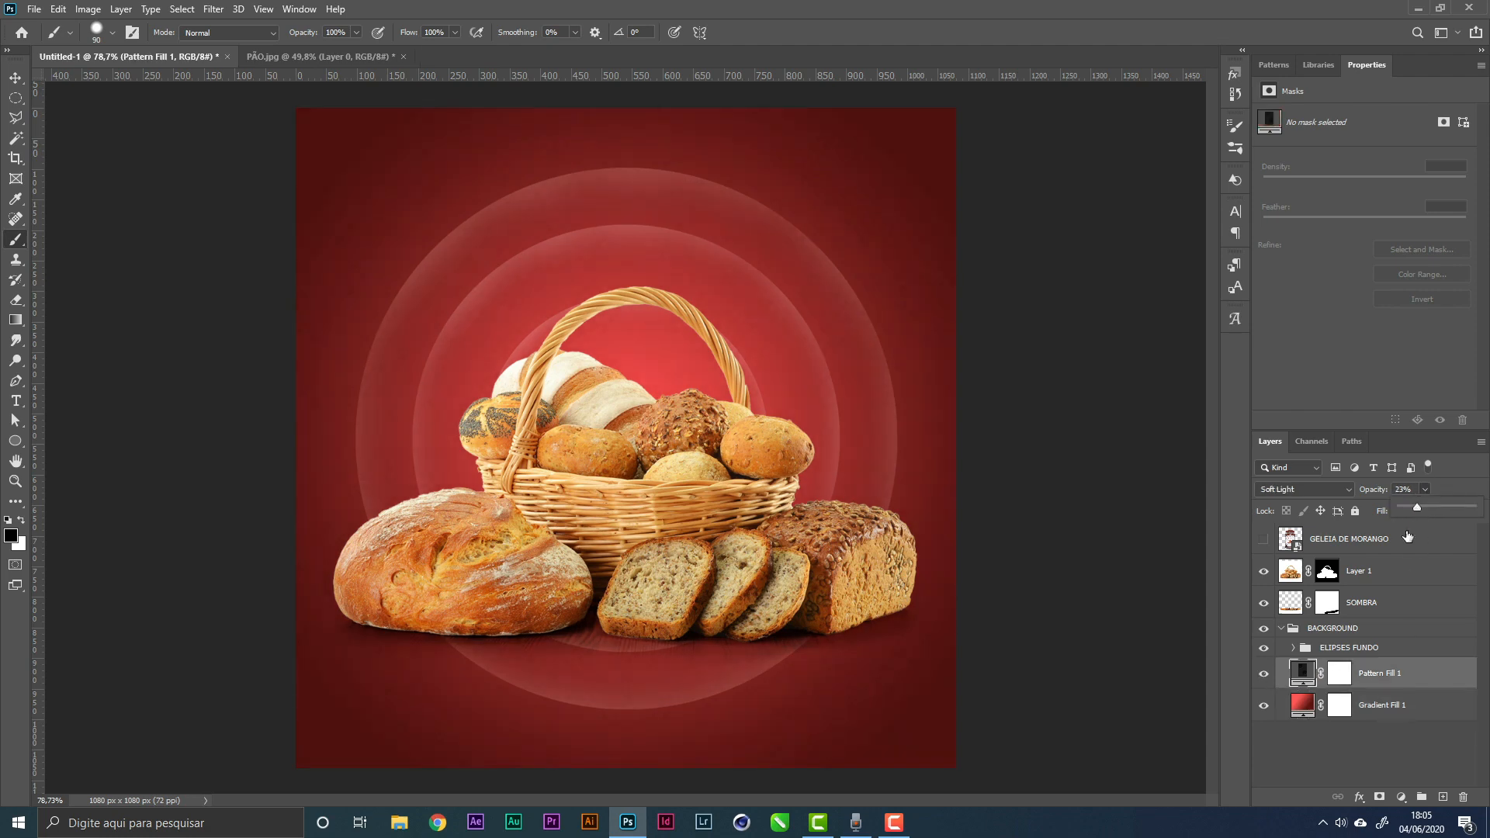
click(1381, 666)
Set the three ellipse layers in the ELIPSES FUNDO group to Overlay blend mode at 40% opacity
click(1297, 651)
click(1385, 673)
shift+click(1389, 736)
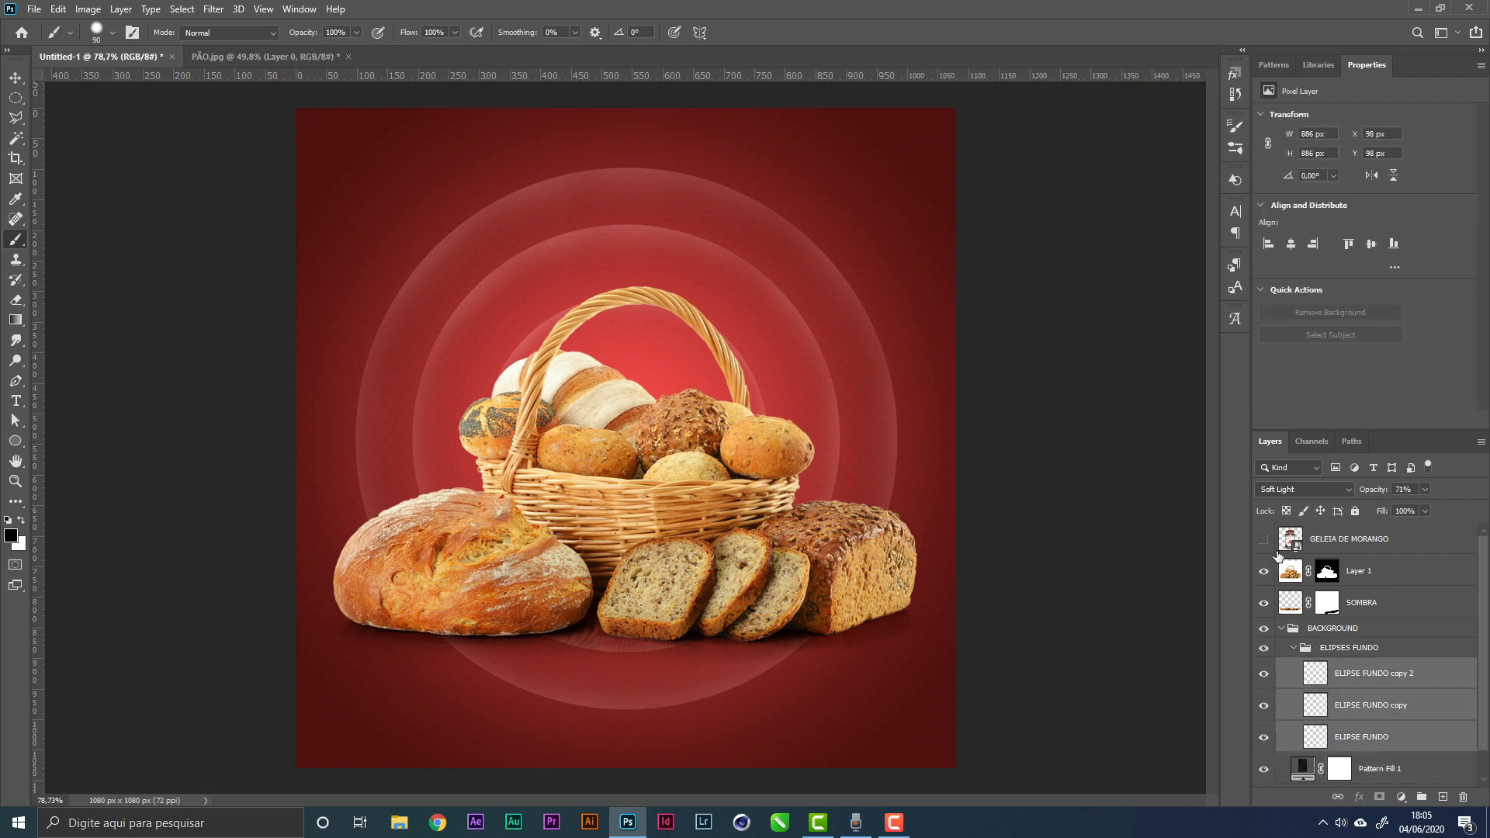
click(1306, 489)
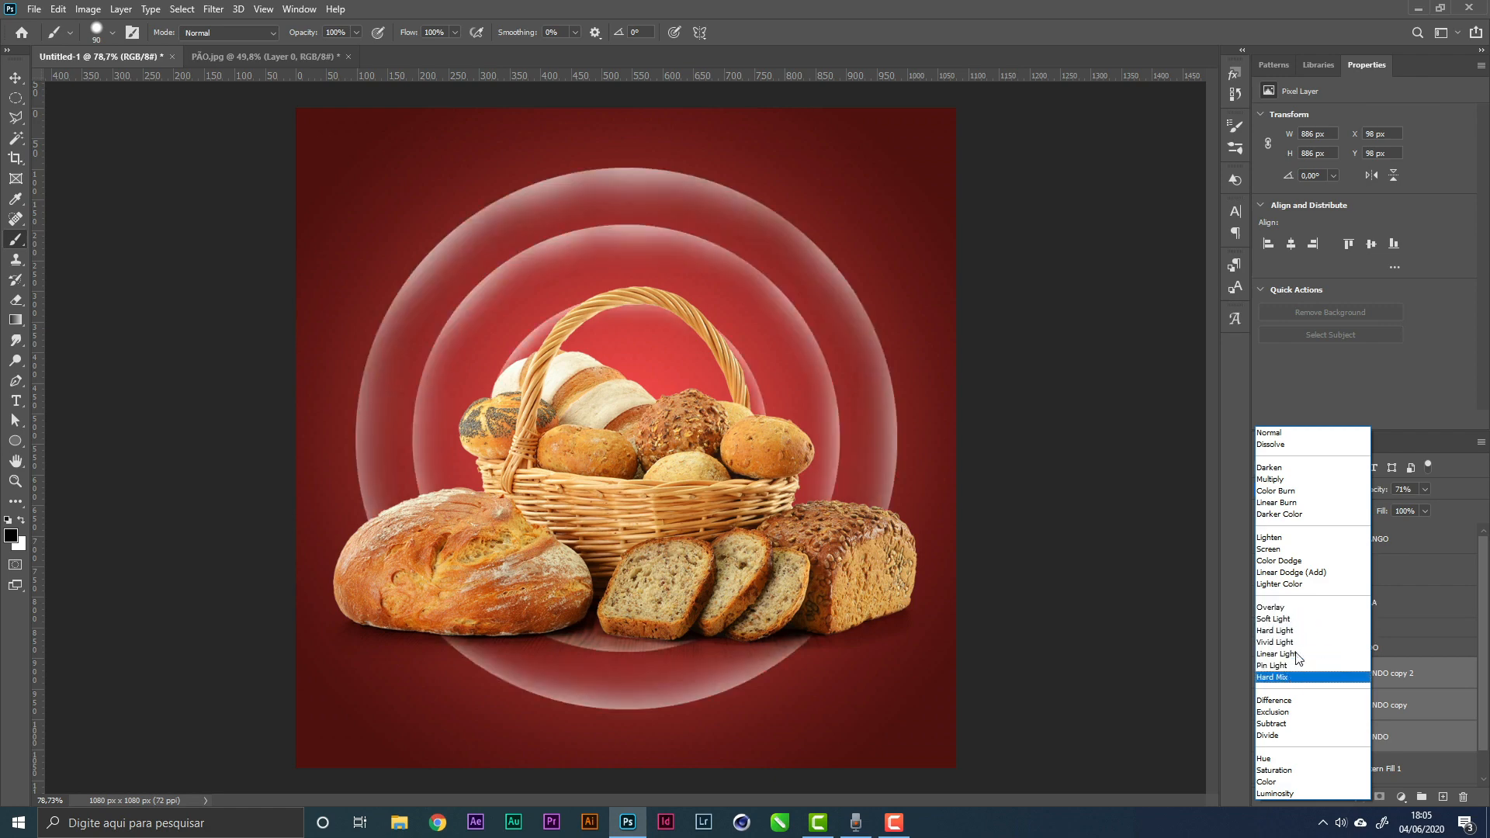
click(1293, 608)
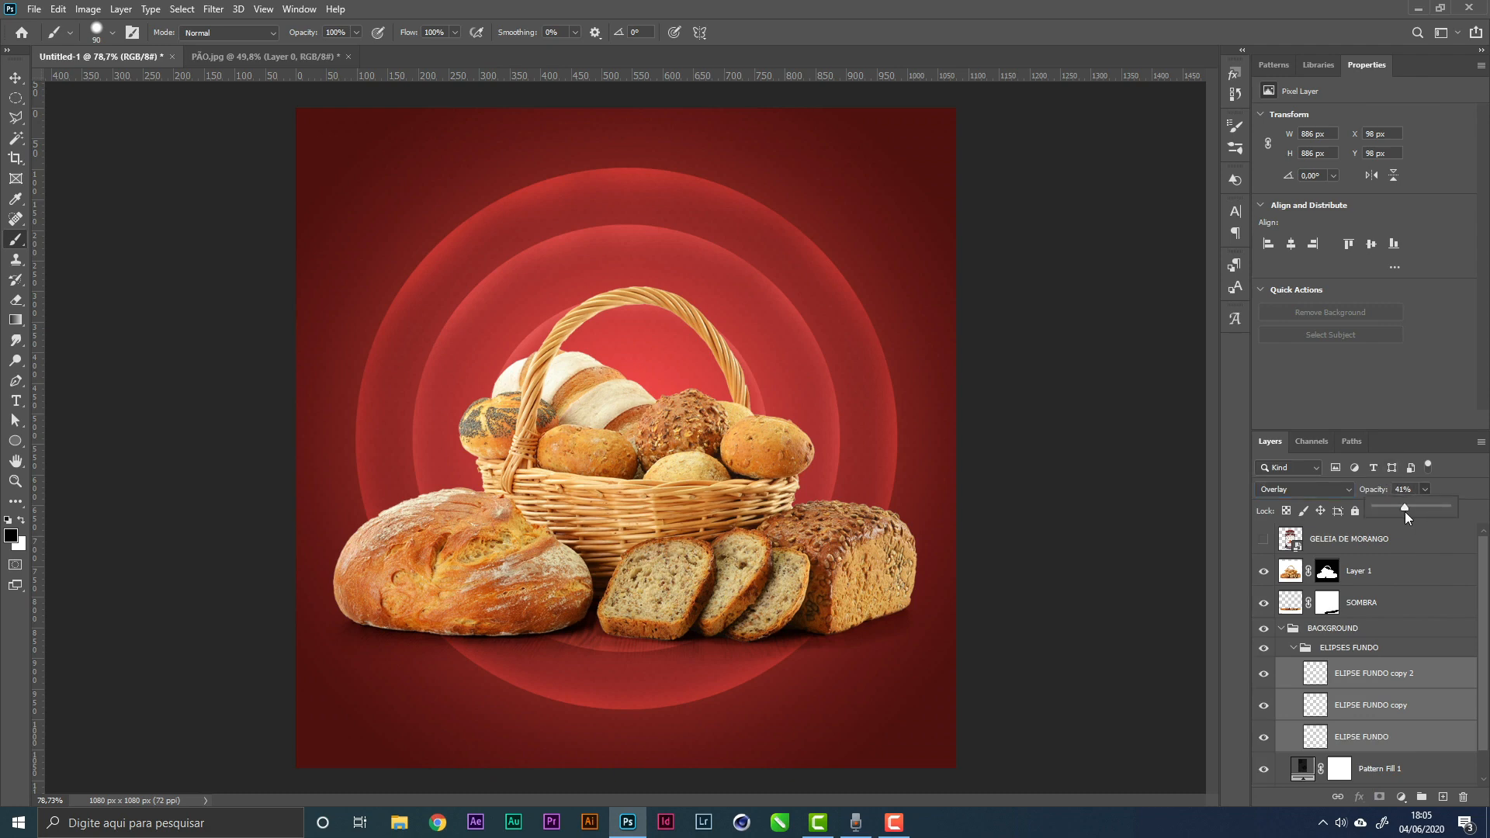
click(1340, 496)
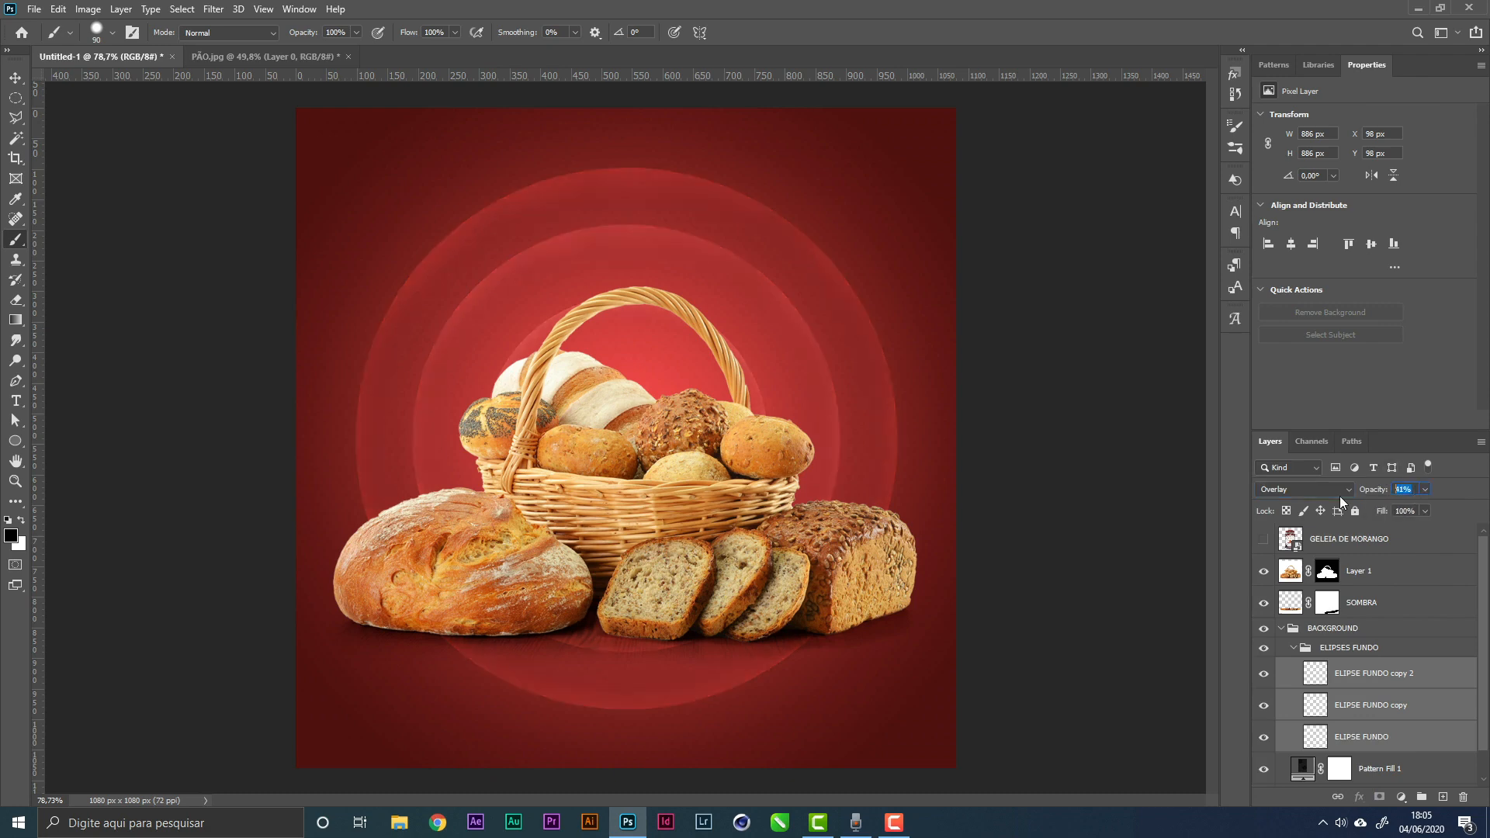
text(40)
click(14, 80)
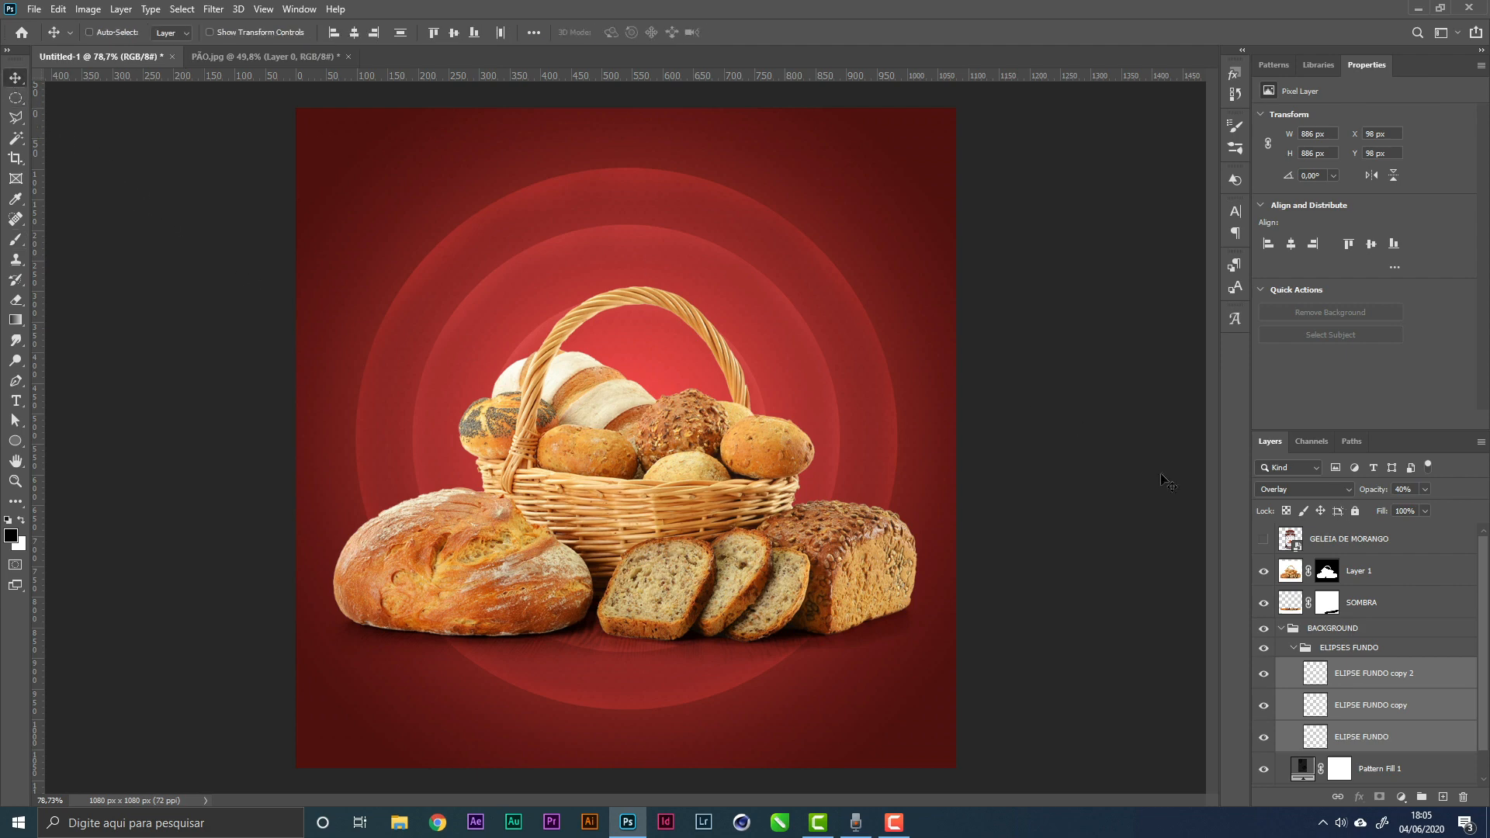
Add a new empty layer inside the BACKGROUND group, directly above the ELIPSES FUNDO group
click(1405, 674)
click(1367, 651)
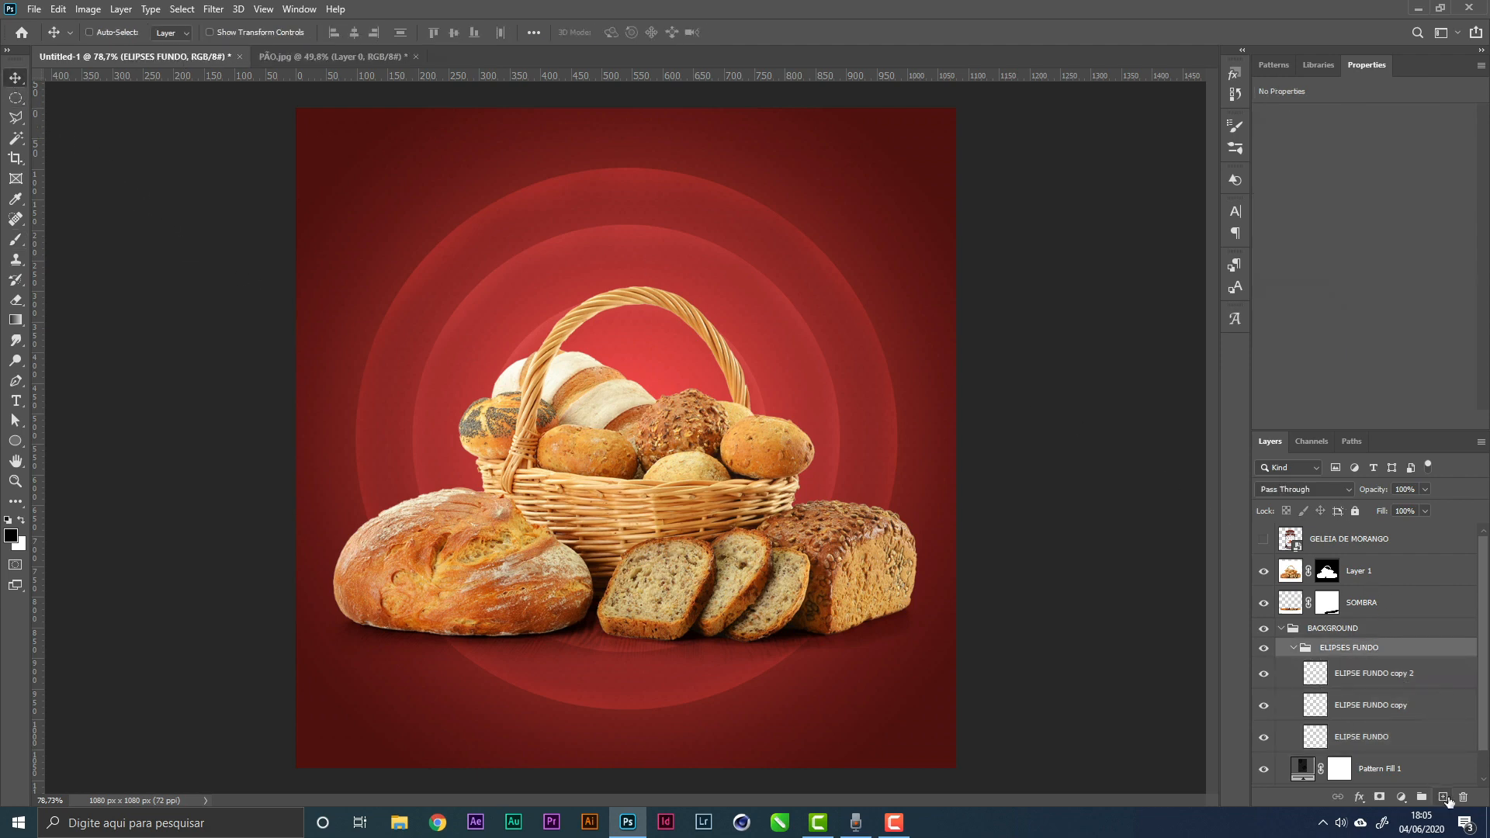
click(1444, 798)
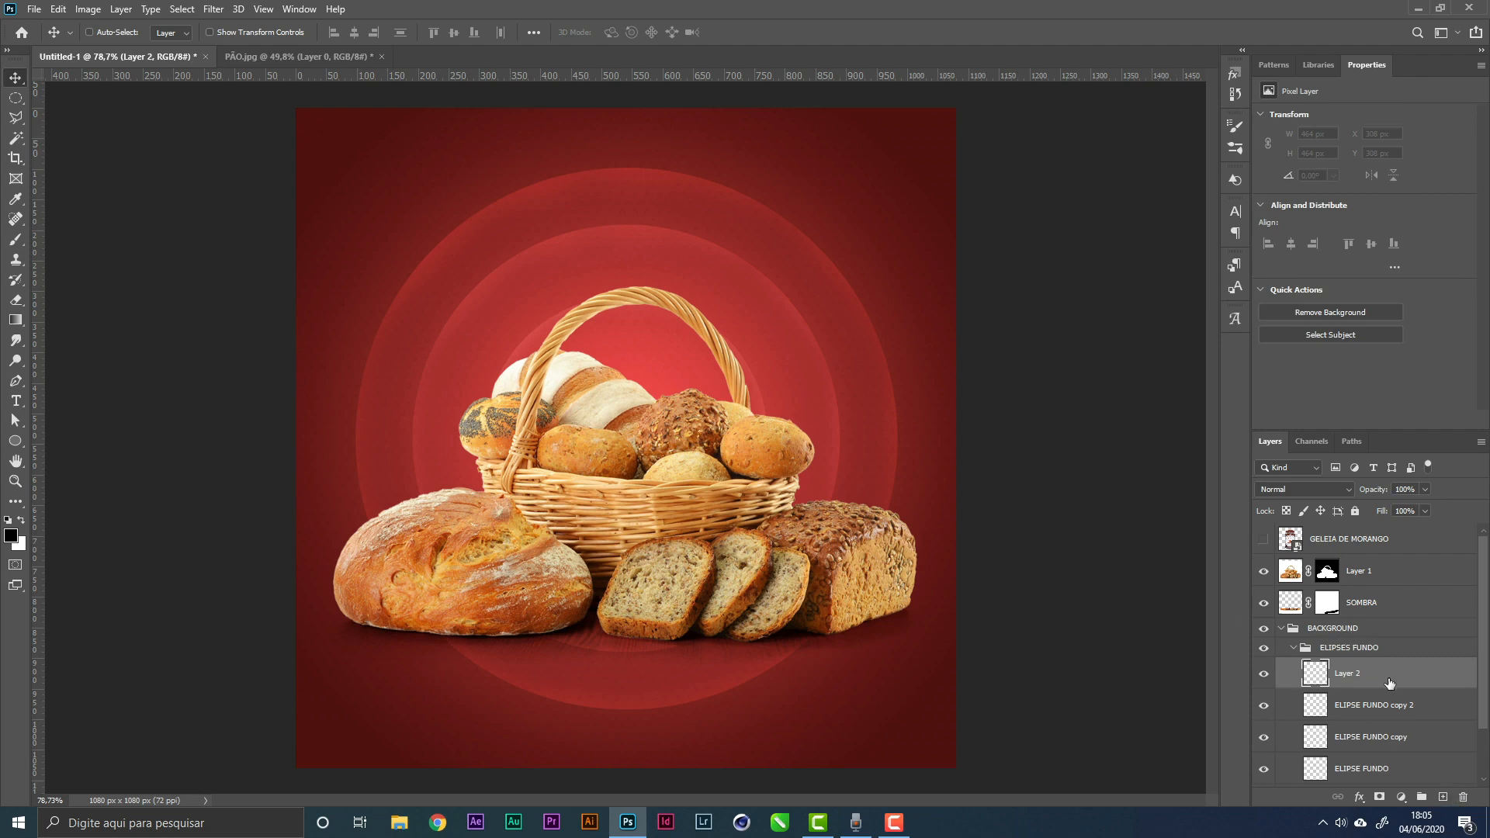
drag(1389, 683, 1388, 640)
Paint one white glow spot at the canvas centre on the new layer with a 600 px brush at 0% hardness
key(b)
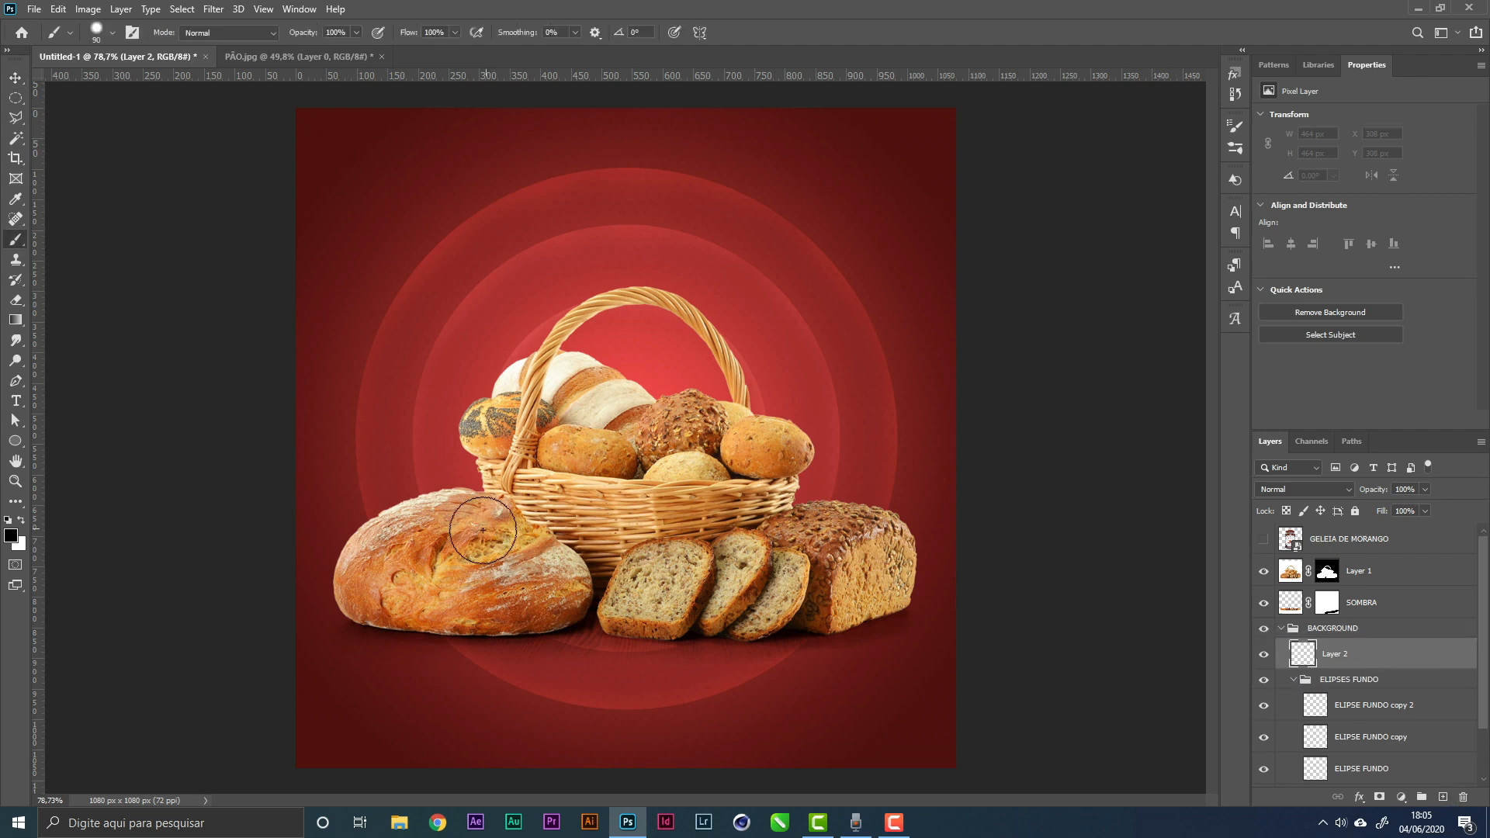
key(x)
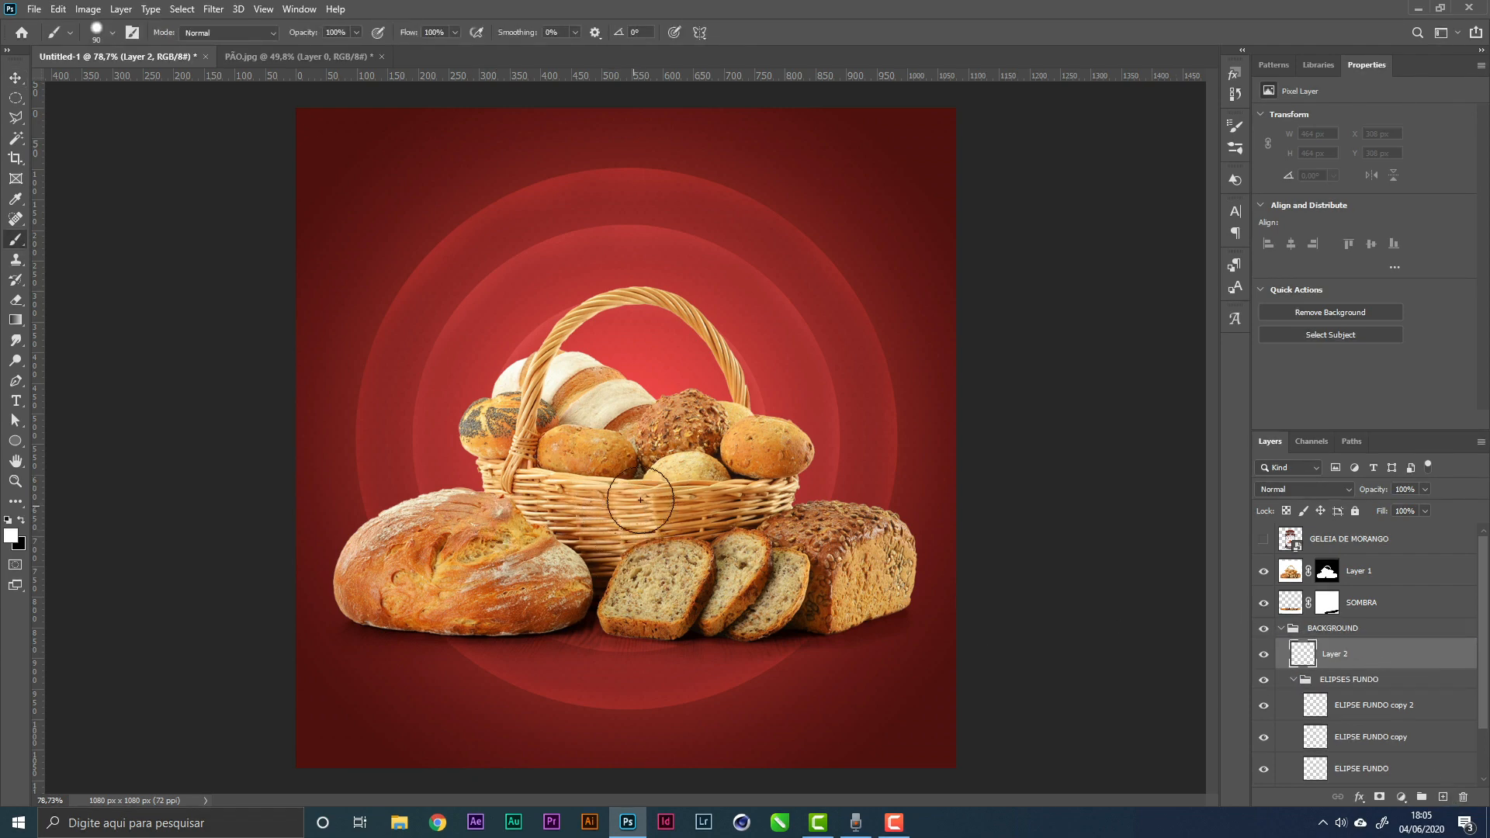
key(bracketright)
key(bracketright)
key(bracketright)
key(bracketright)
key(bracketright)
key(bracketright)
key(bracketright)
key(bracketright)
key(bracketright)
key(bracketright)
key(bracketright)
key(bracketright)
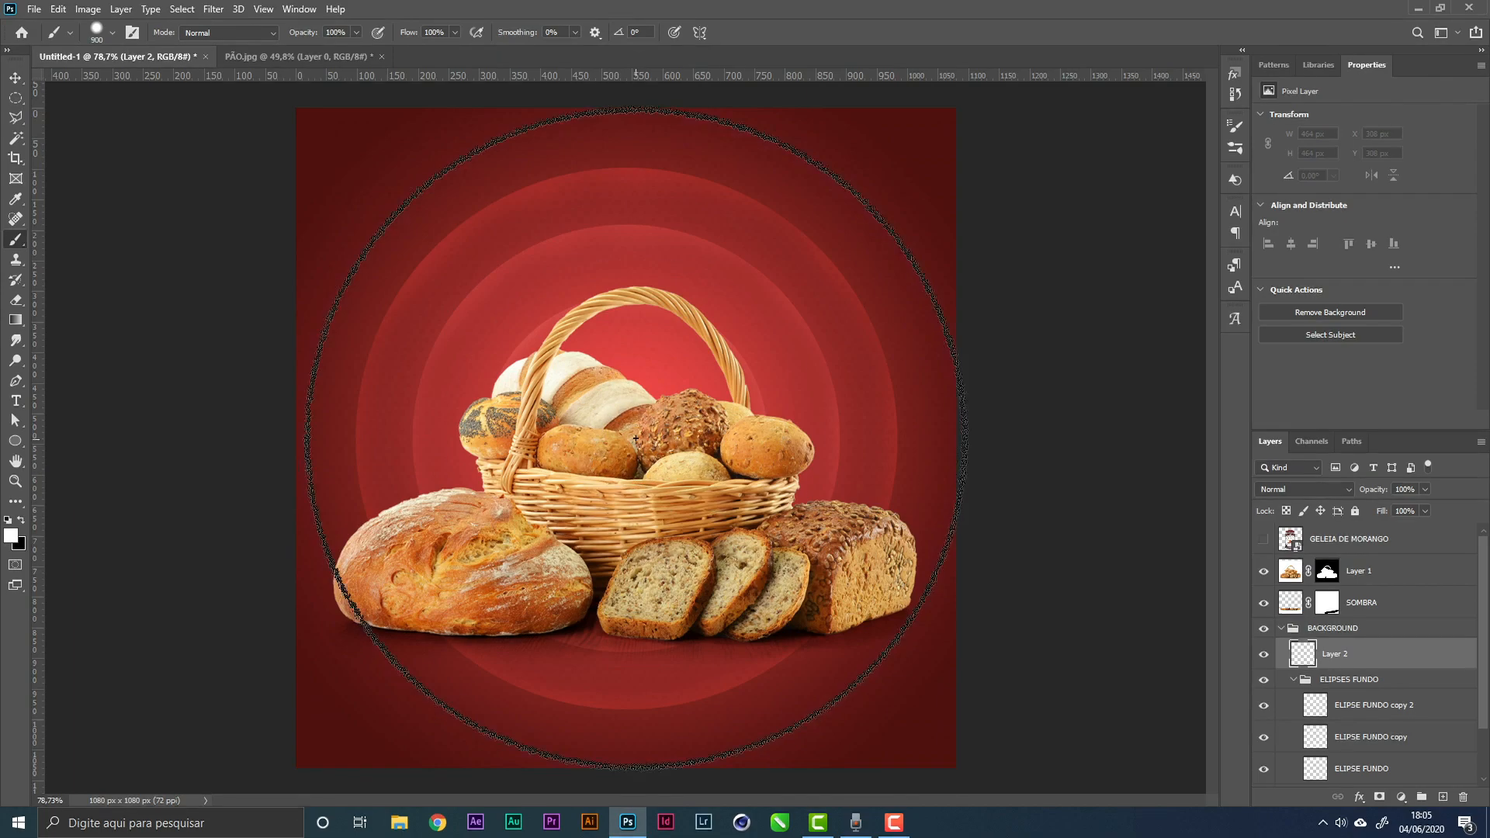
right_click(699, 436)
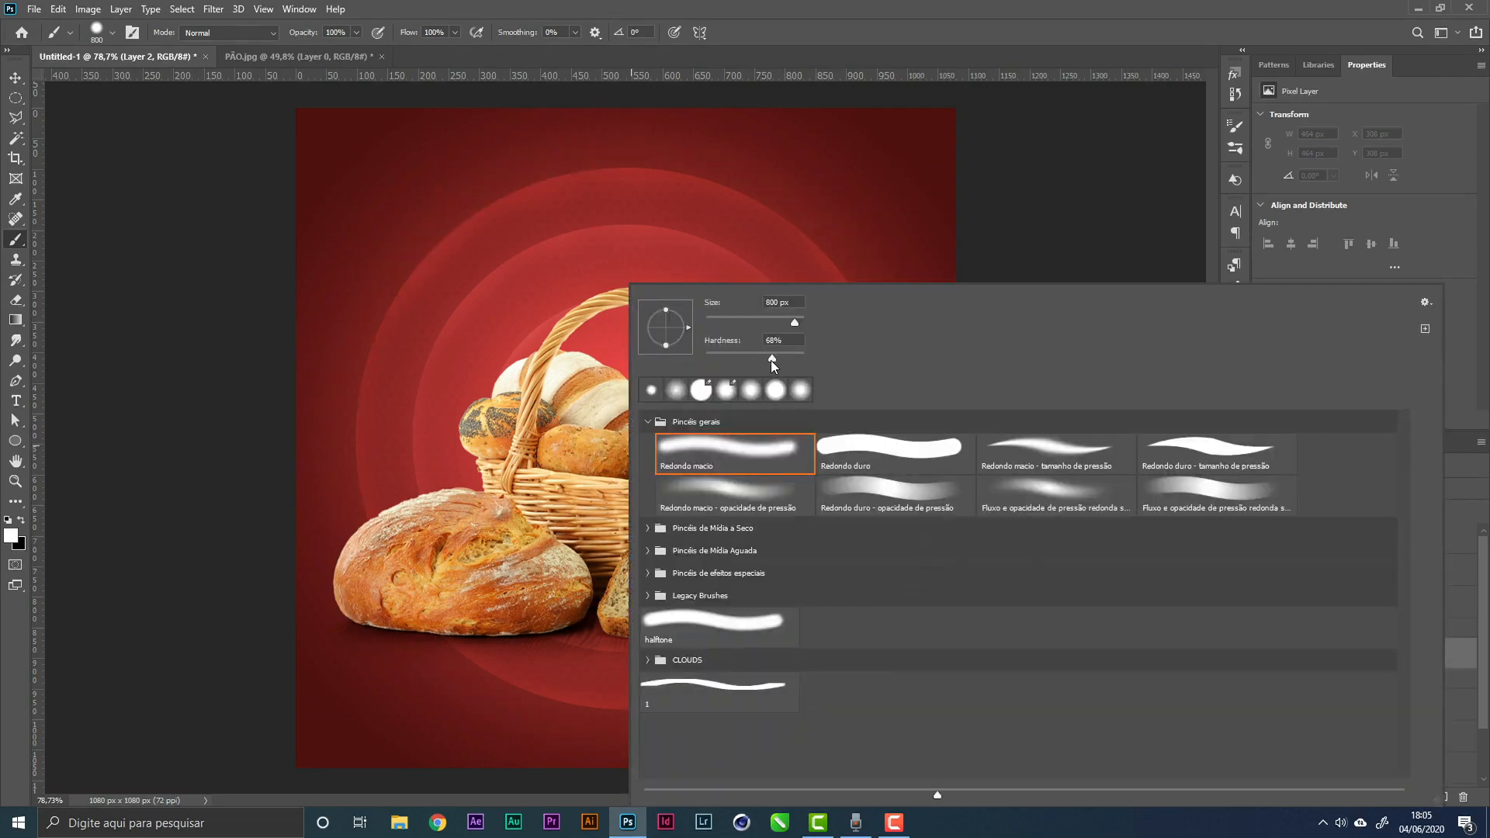
drag(771, 360, 701, 359)
click(908, 21)
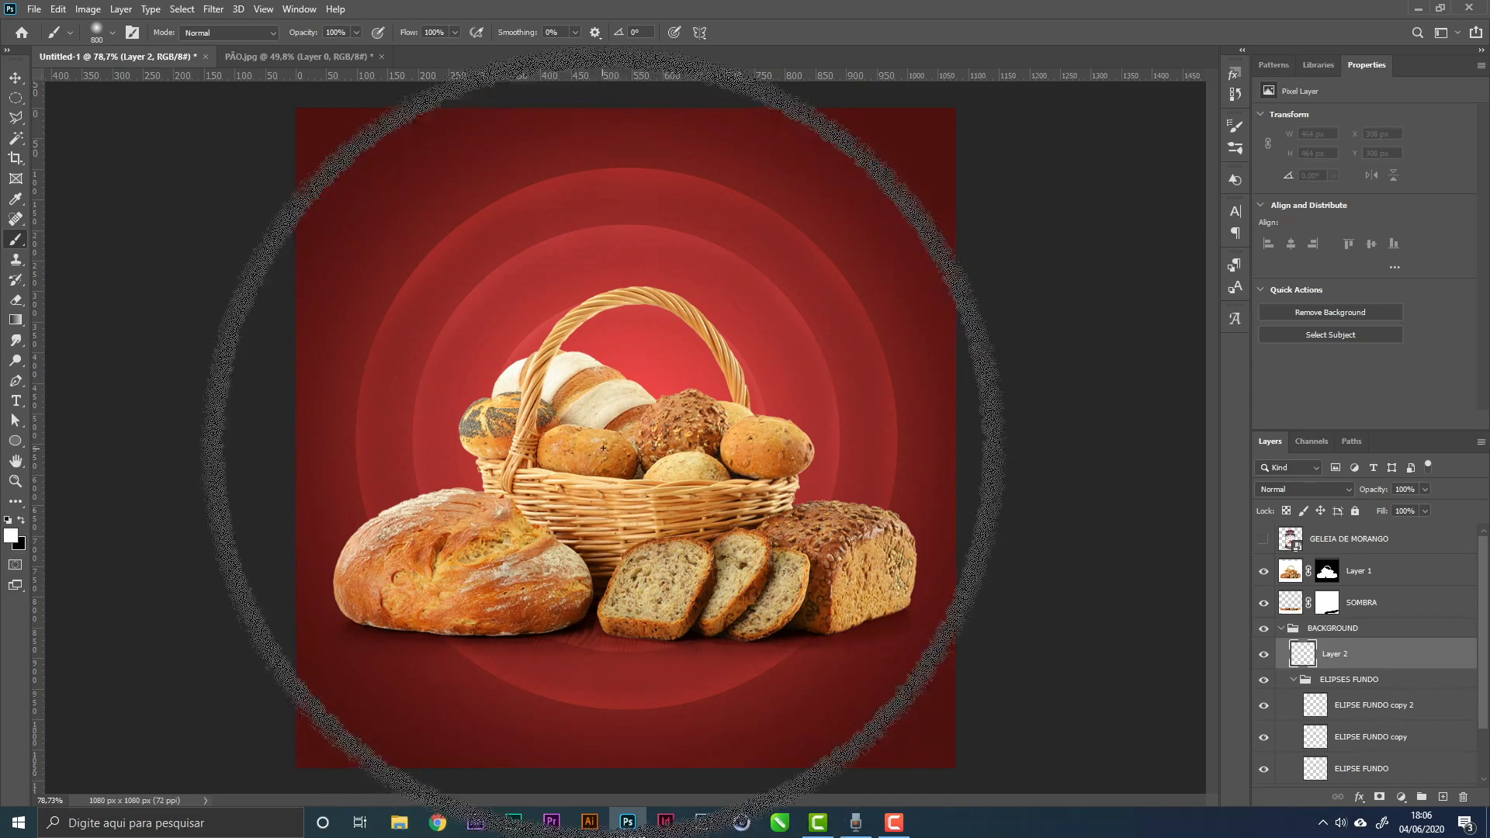
key(bracketleft)
key(bracketleft)
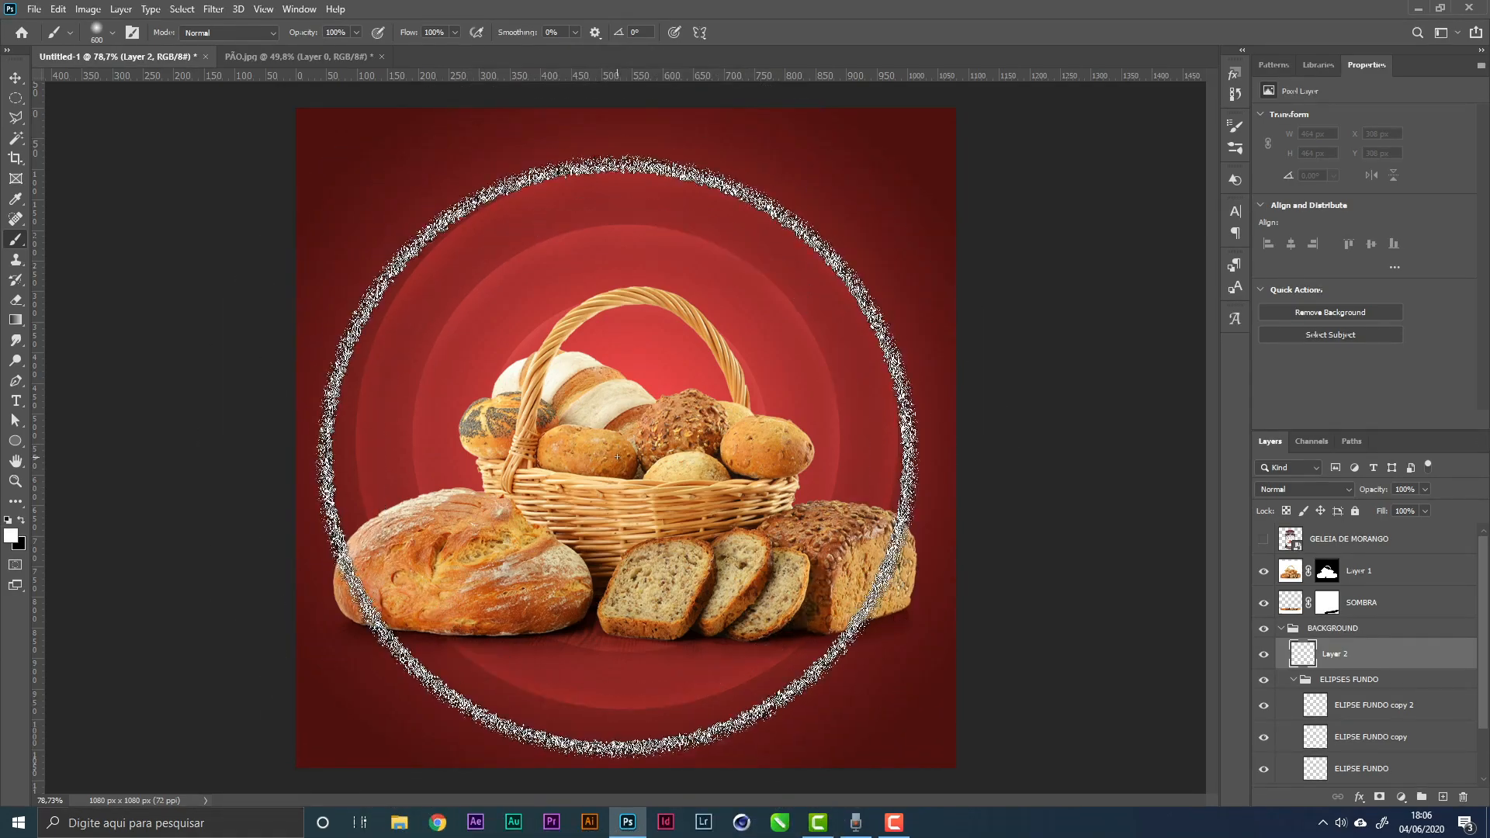
click(618, 457)
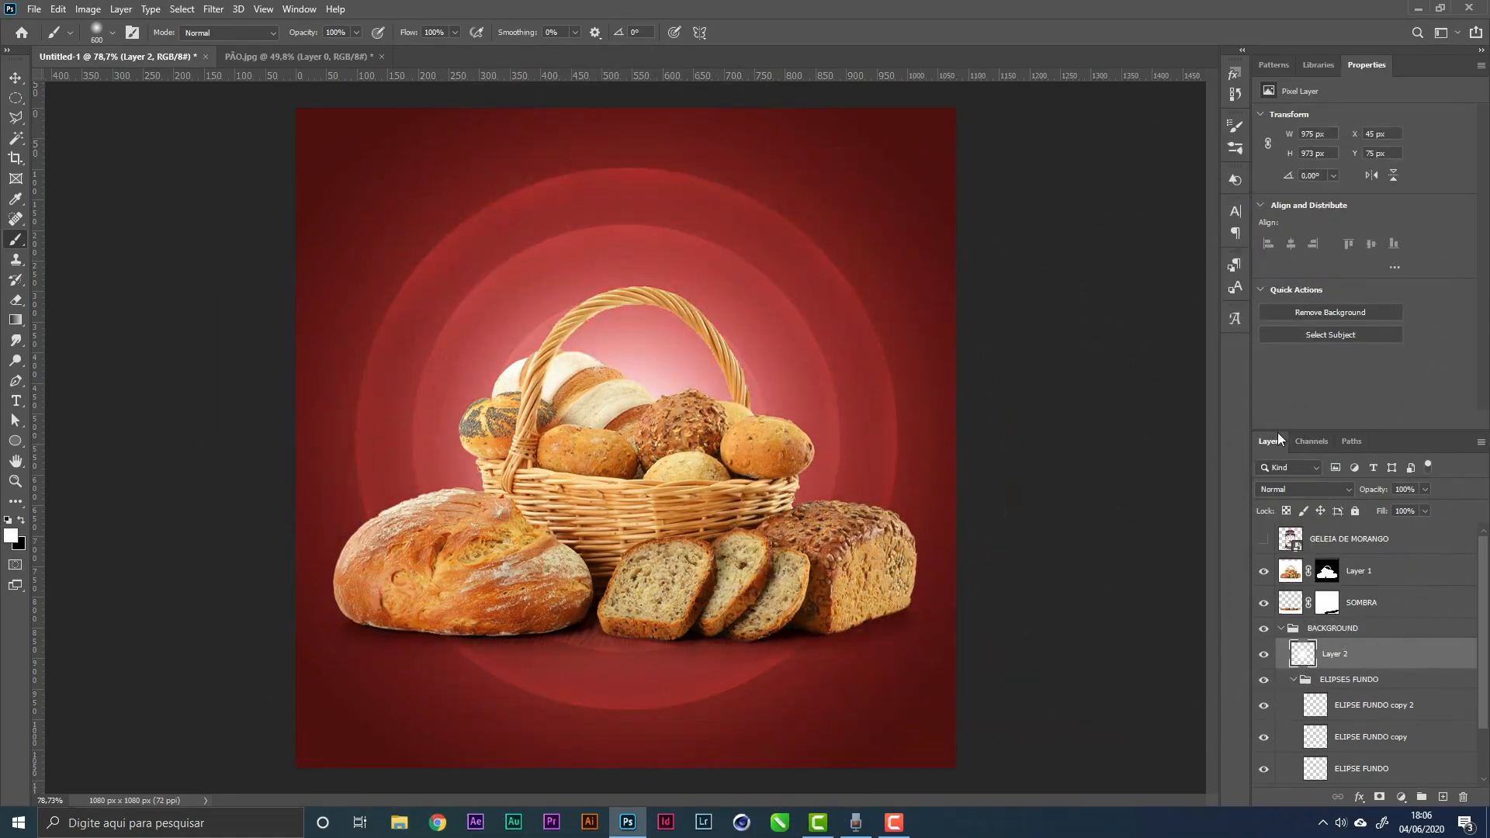
Set the glow layer to Soft Light blend mode and rename it BRILHO
click(1296, 489)
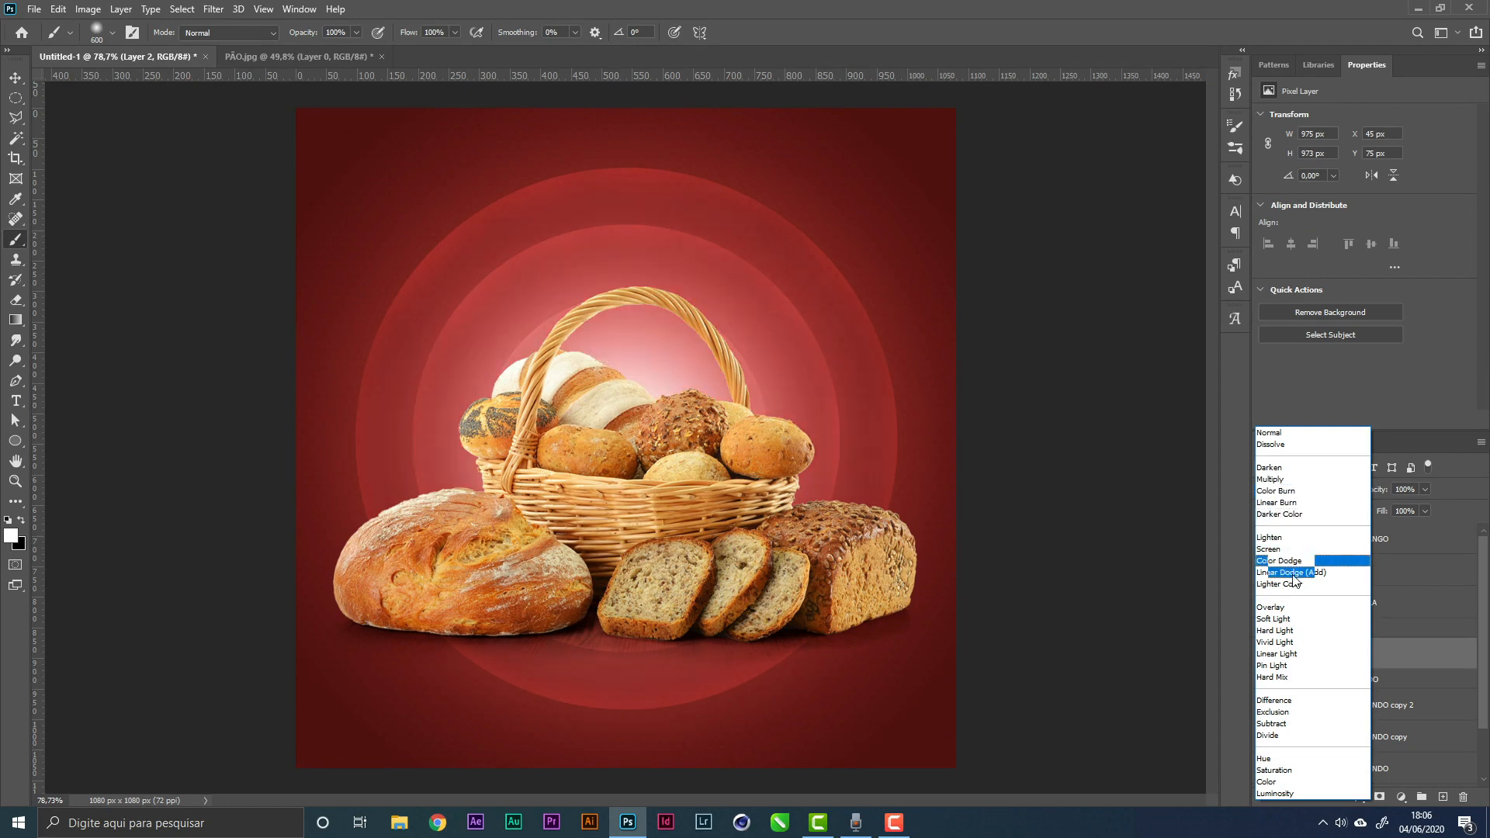
click(1293, 620)
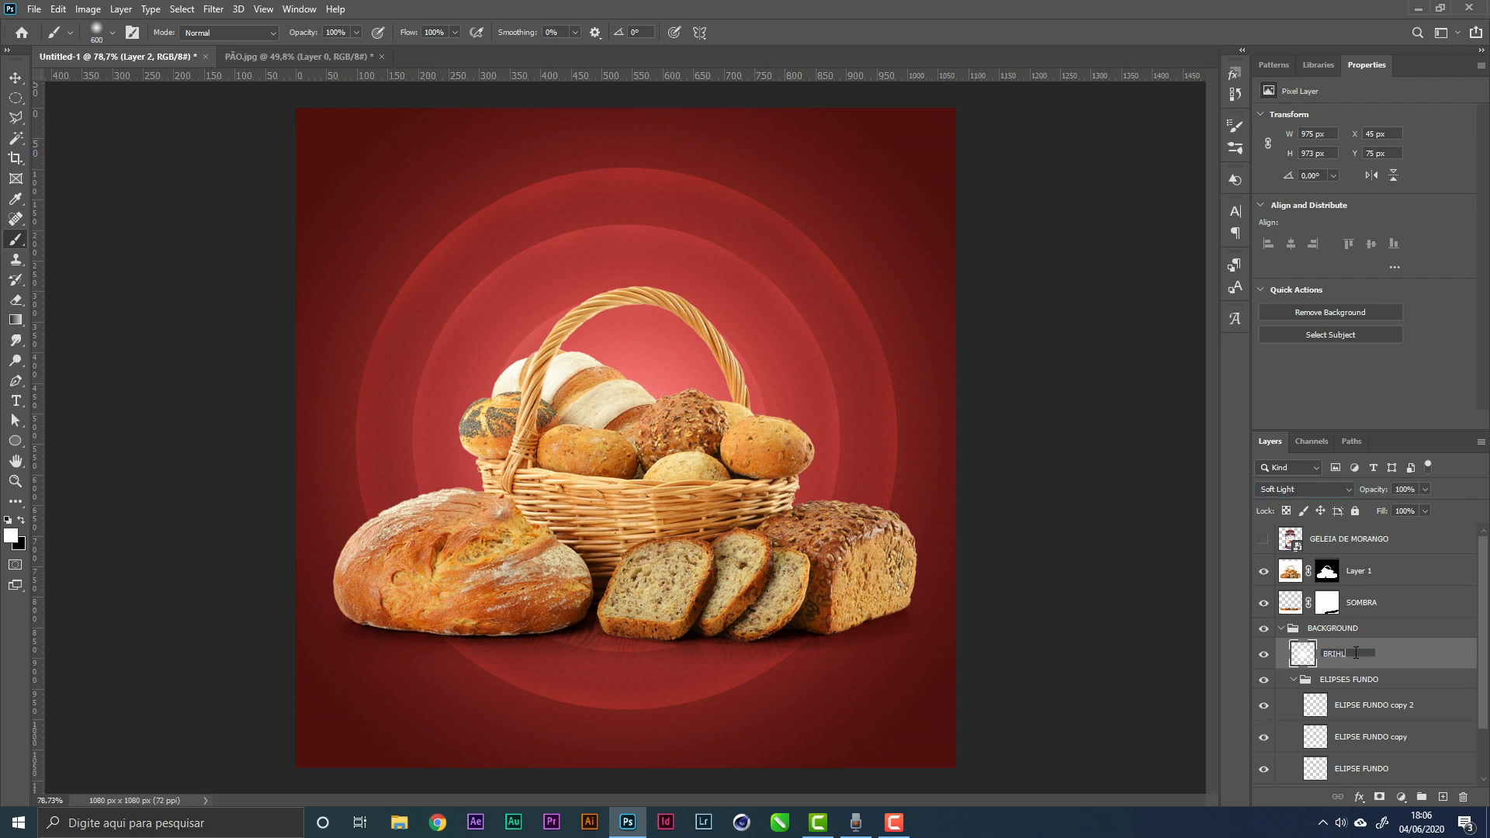
key(Return)
double_click(1368, 650)
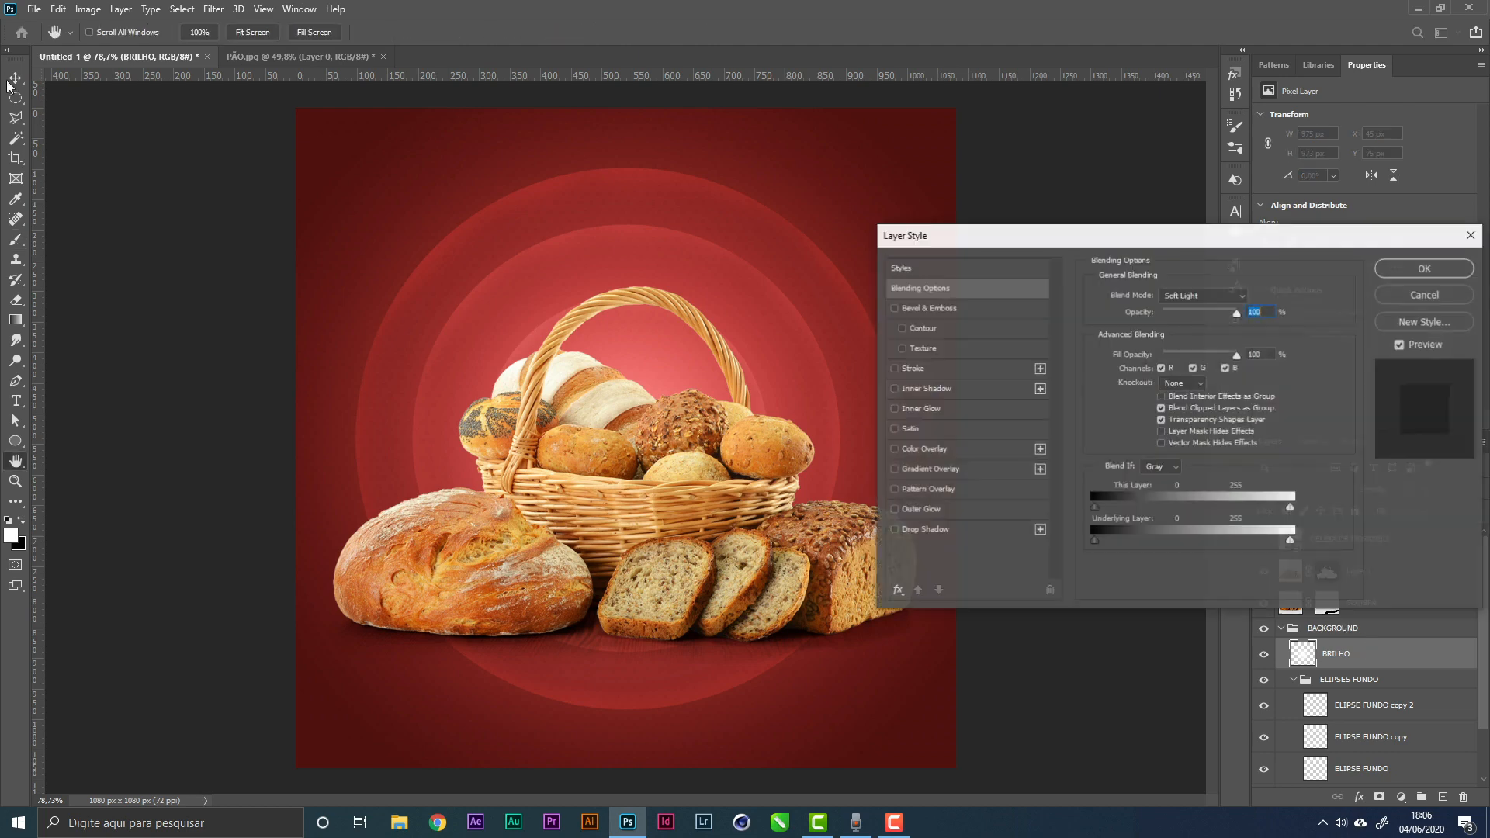
click(1405, 294)
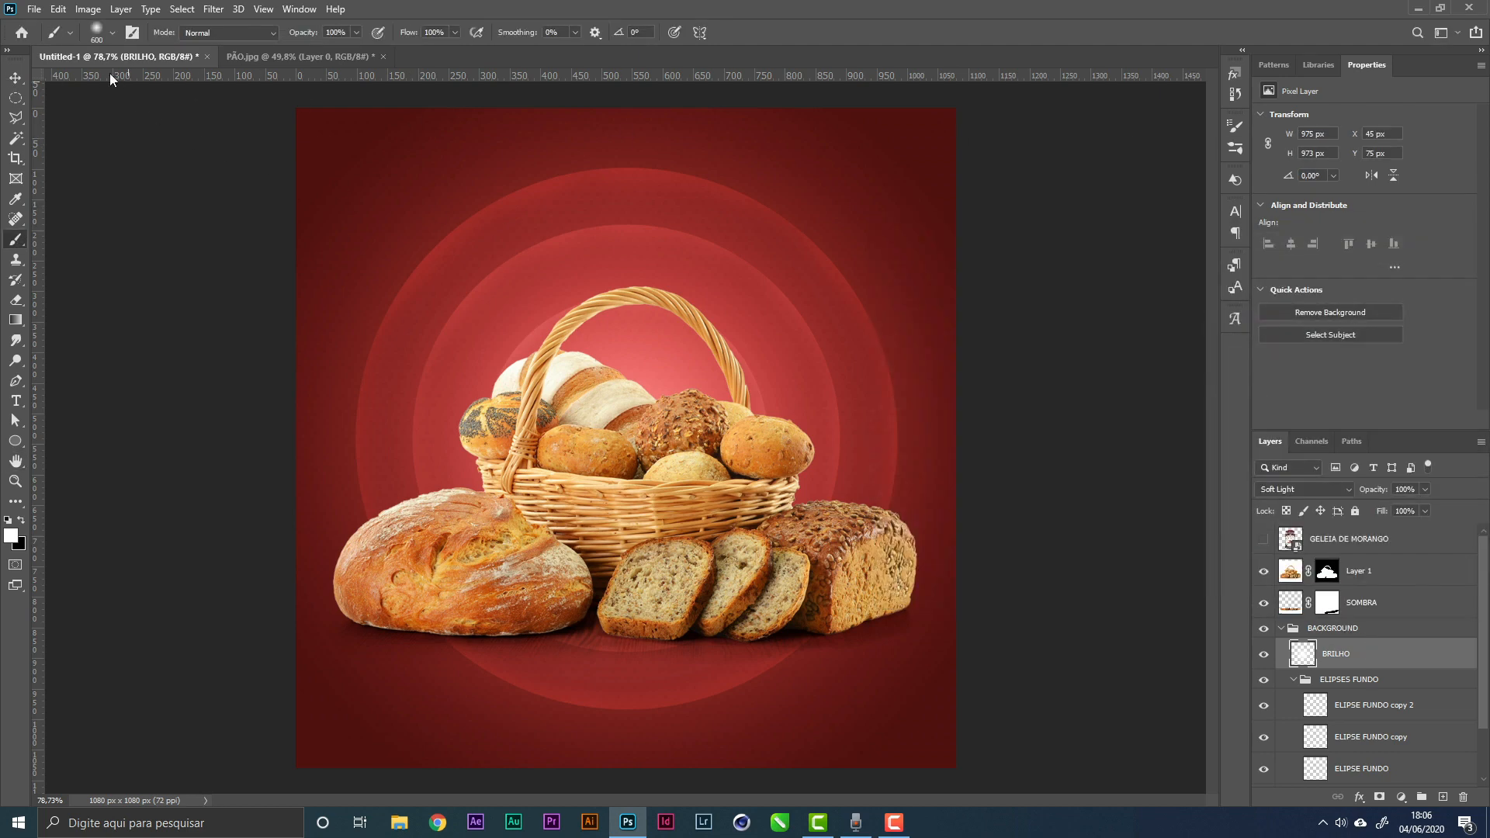
click(16, 78)
Paint black on the SOMBRA layer mask with a soft brush of about 50 px to hide excess shadow below the breads
click(1388, 613)
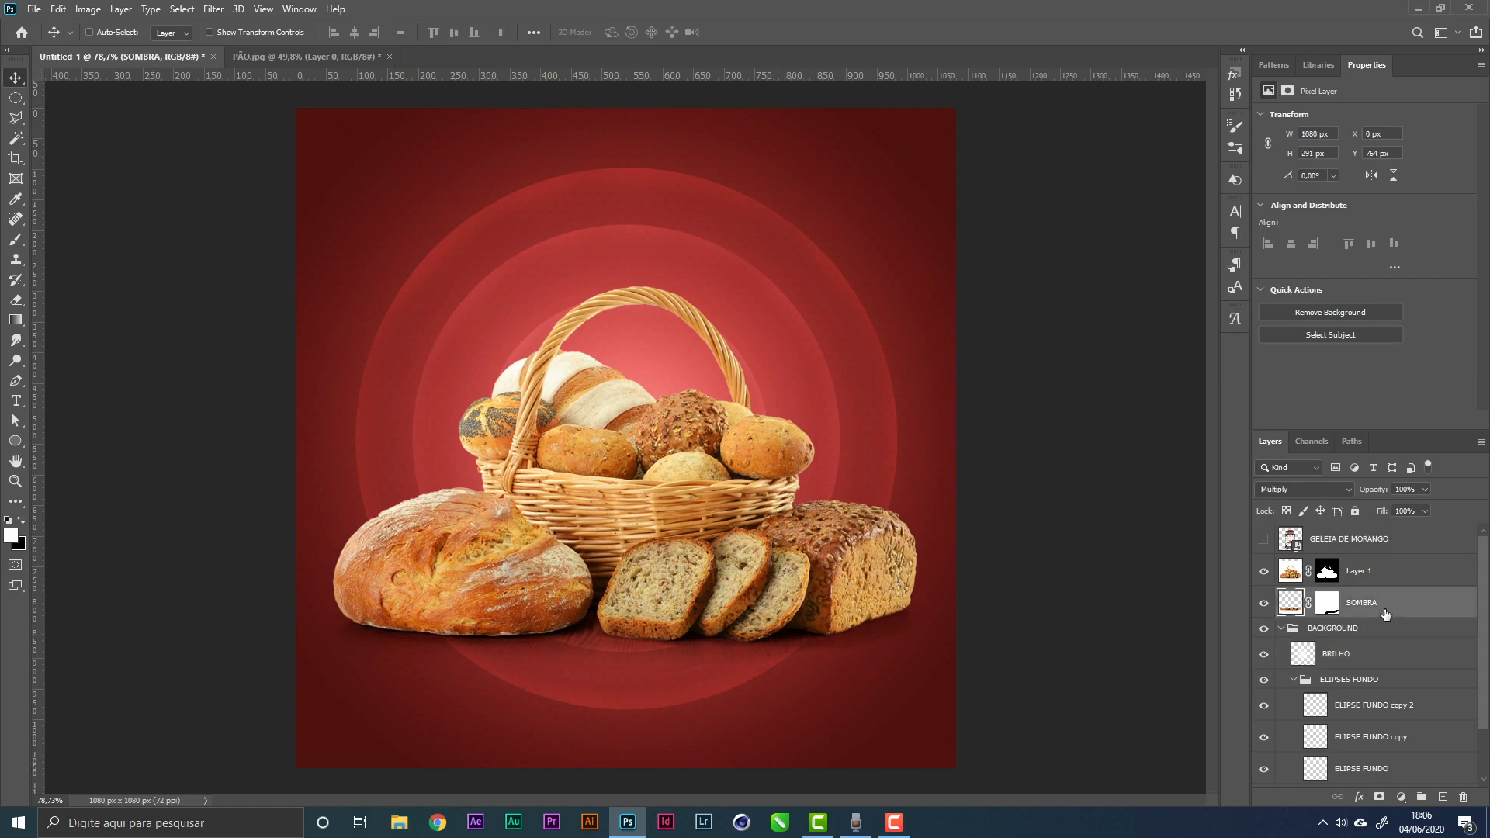
click(1329, 604)
key(b)
key(x)
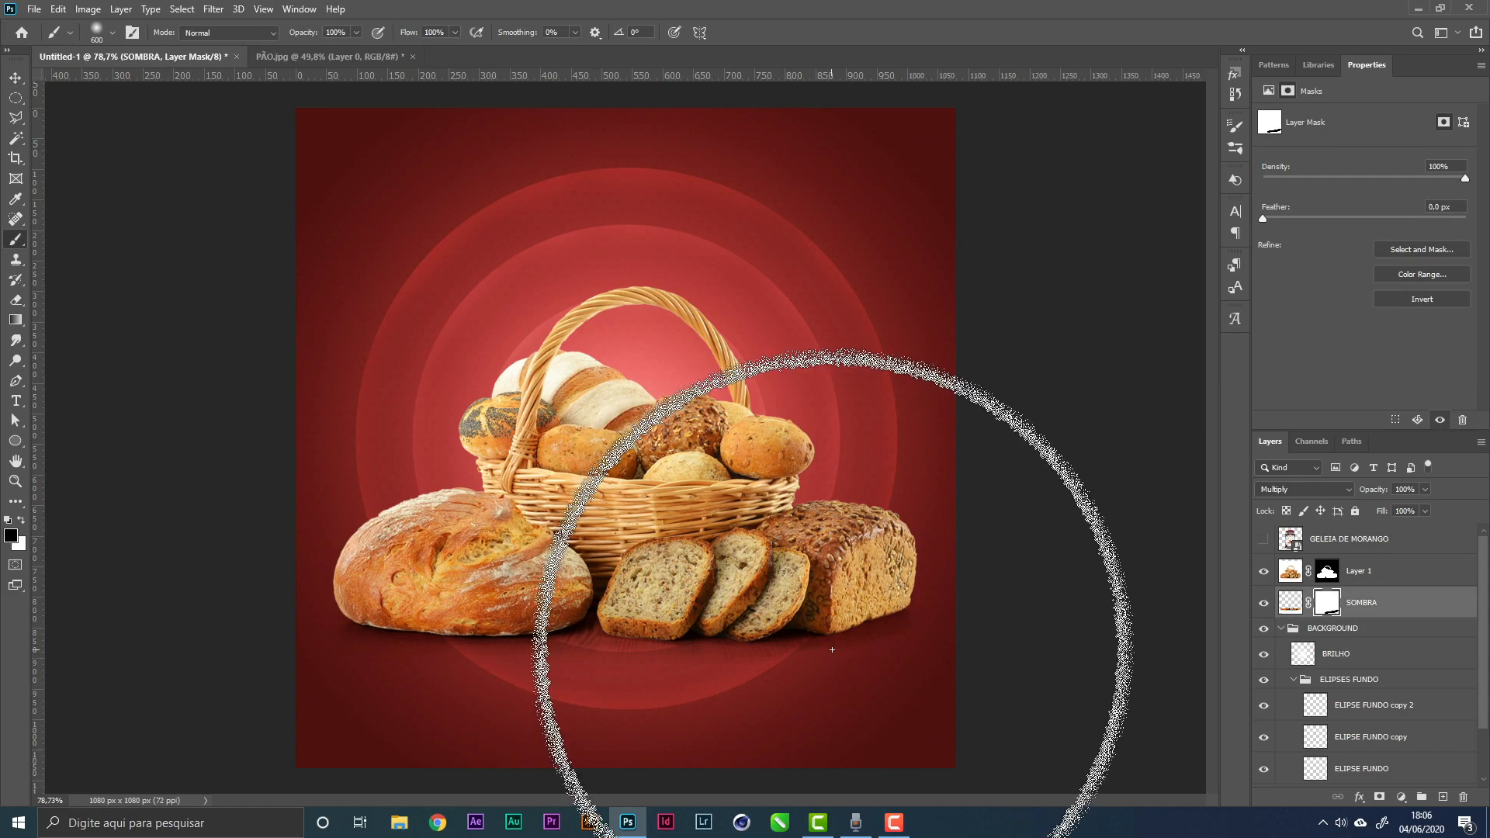
key(bracketleft)
key(bracketleft)
key(bracketleft)
key(bracketleft)
key(bracketleft)
key(bracketleft)
key(bracketleft)
key(bracketleft)
key(bracketleft)
key(bracketleft)
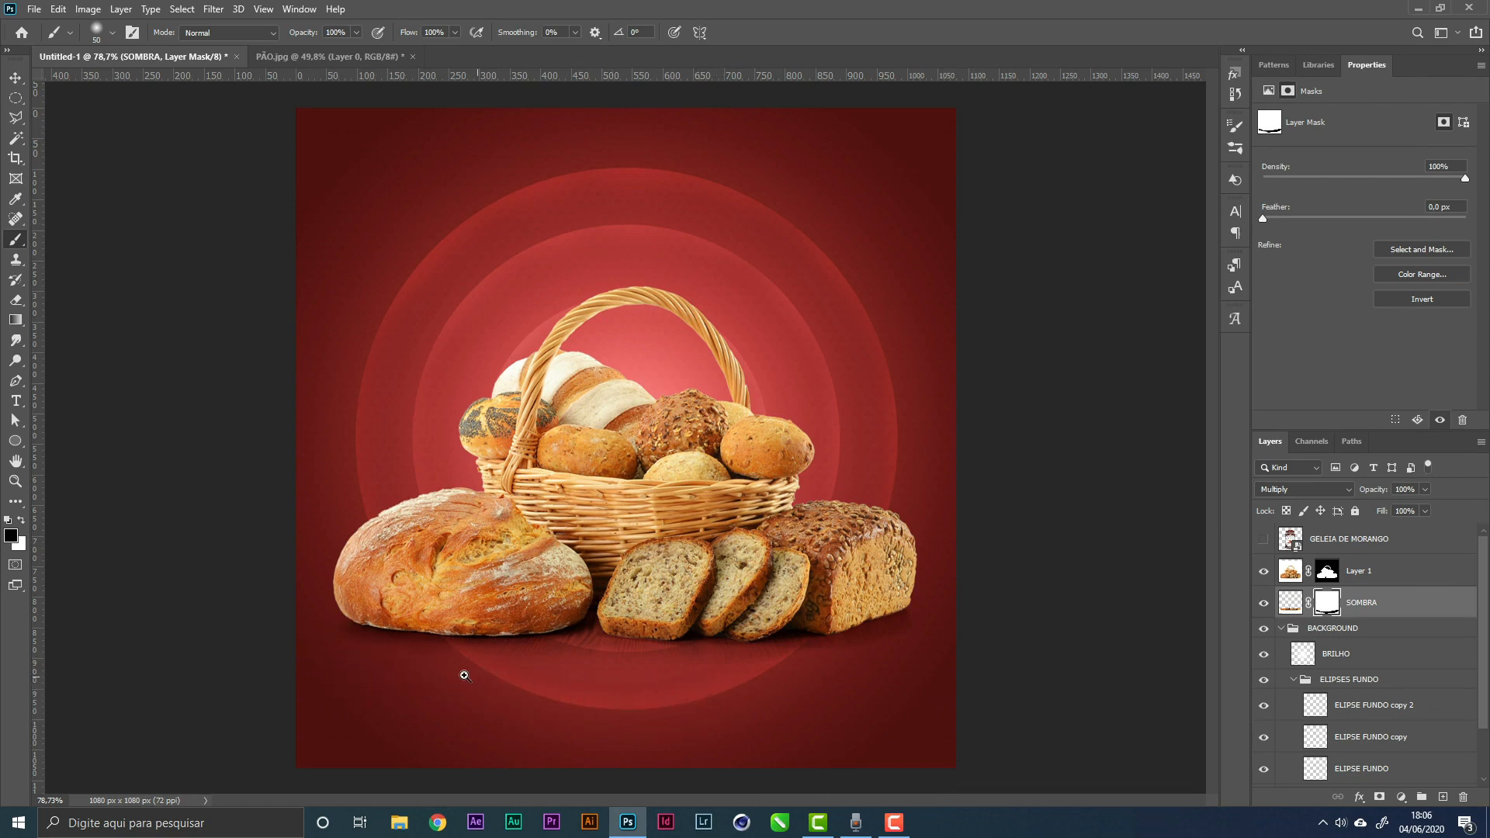
Paint black on the SOMBRA mask beneath the round loaf and bread slices with a 25 px brush at 66% flow
key(z)
drag(464, 674, 566, 665)
key(b)
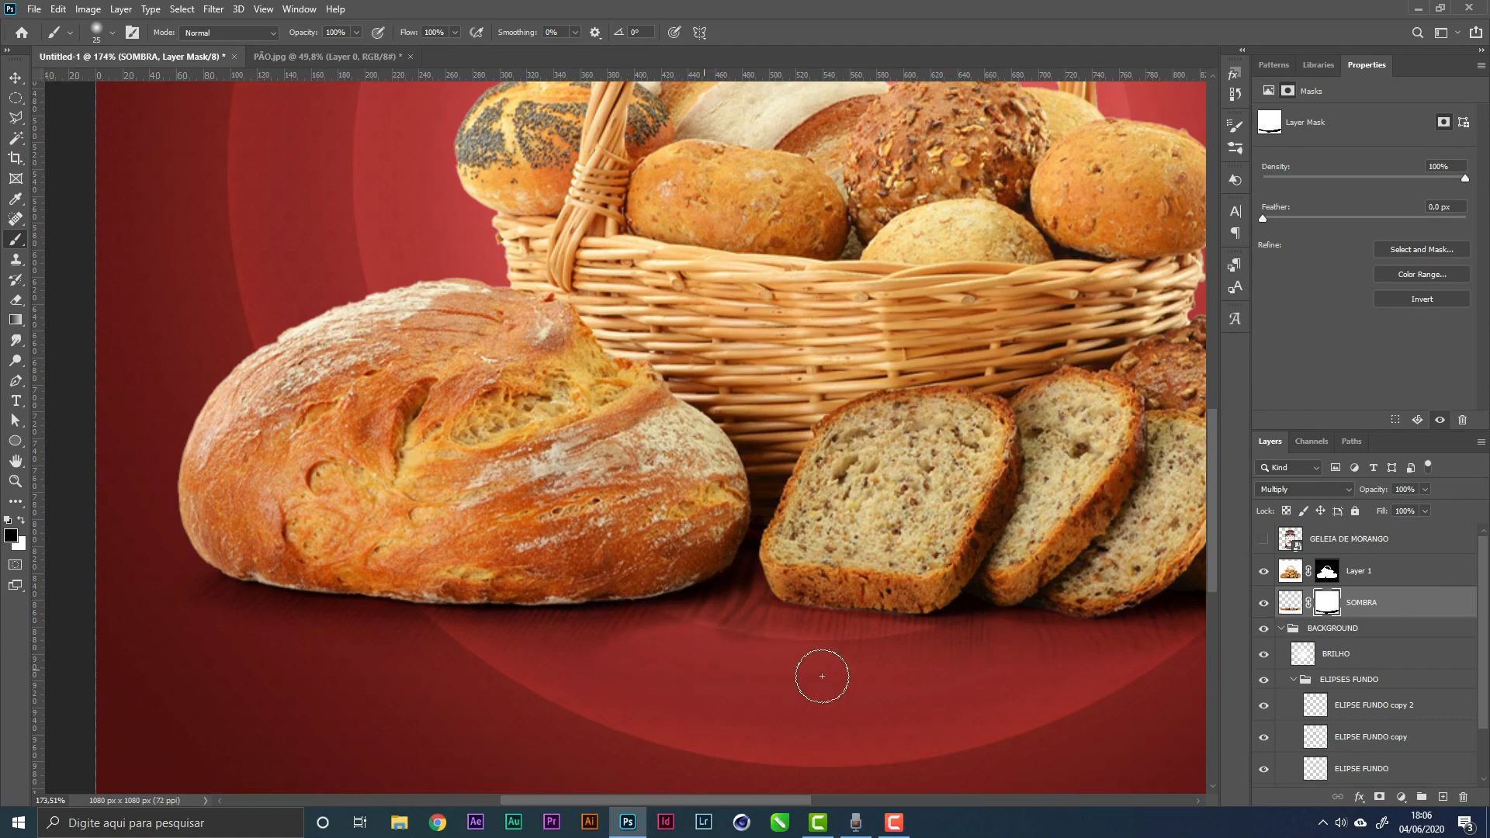
right_click(730, 668)
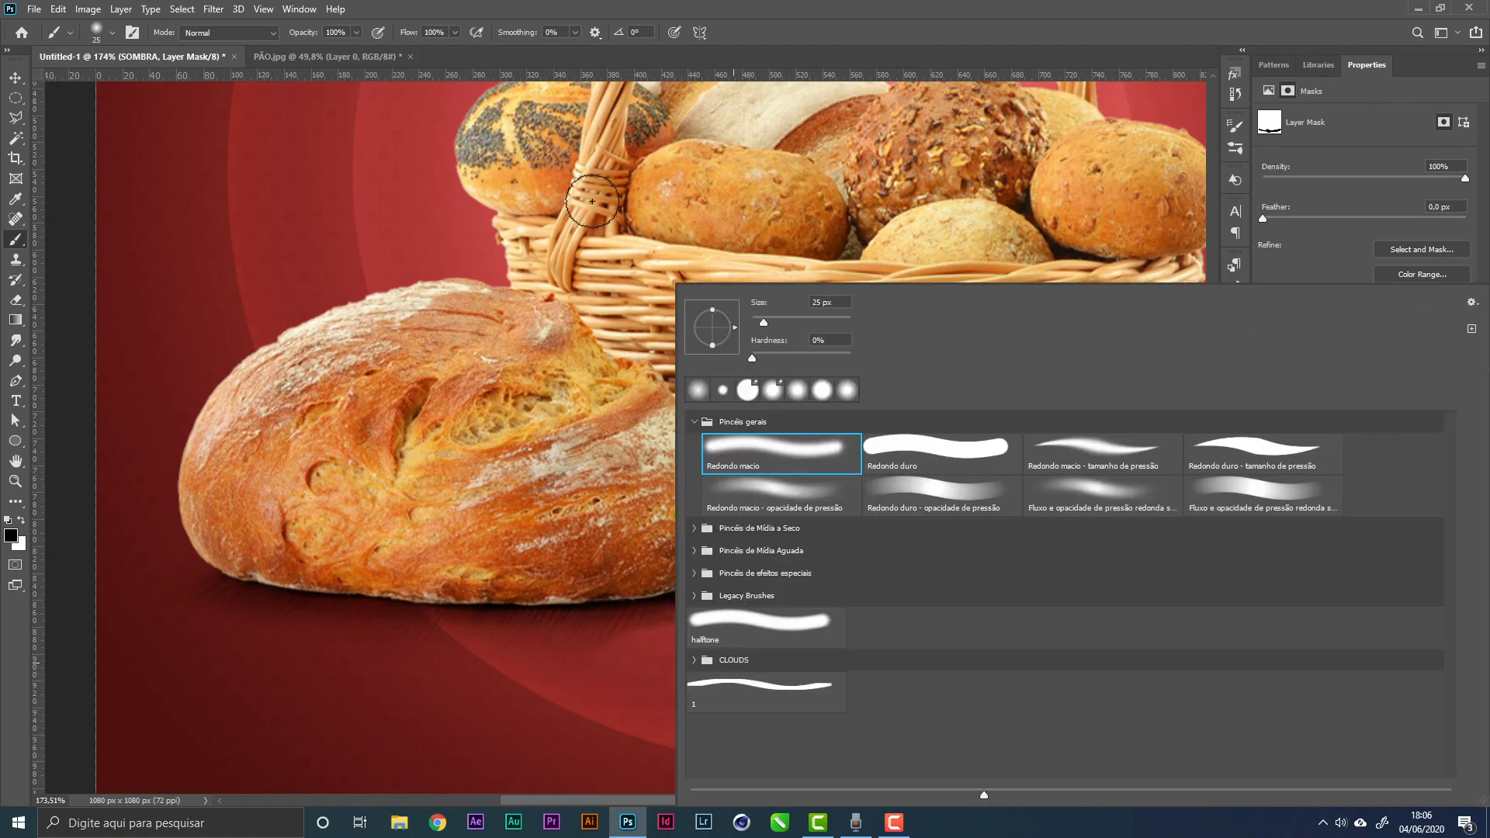
click(461, 9)
click(455, 33)
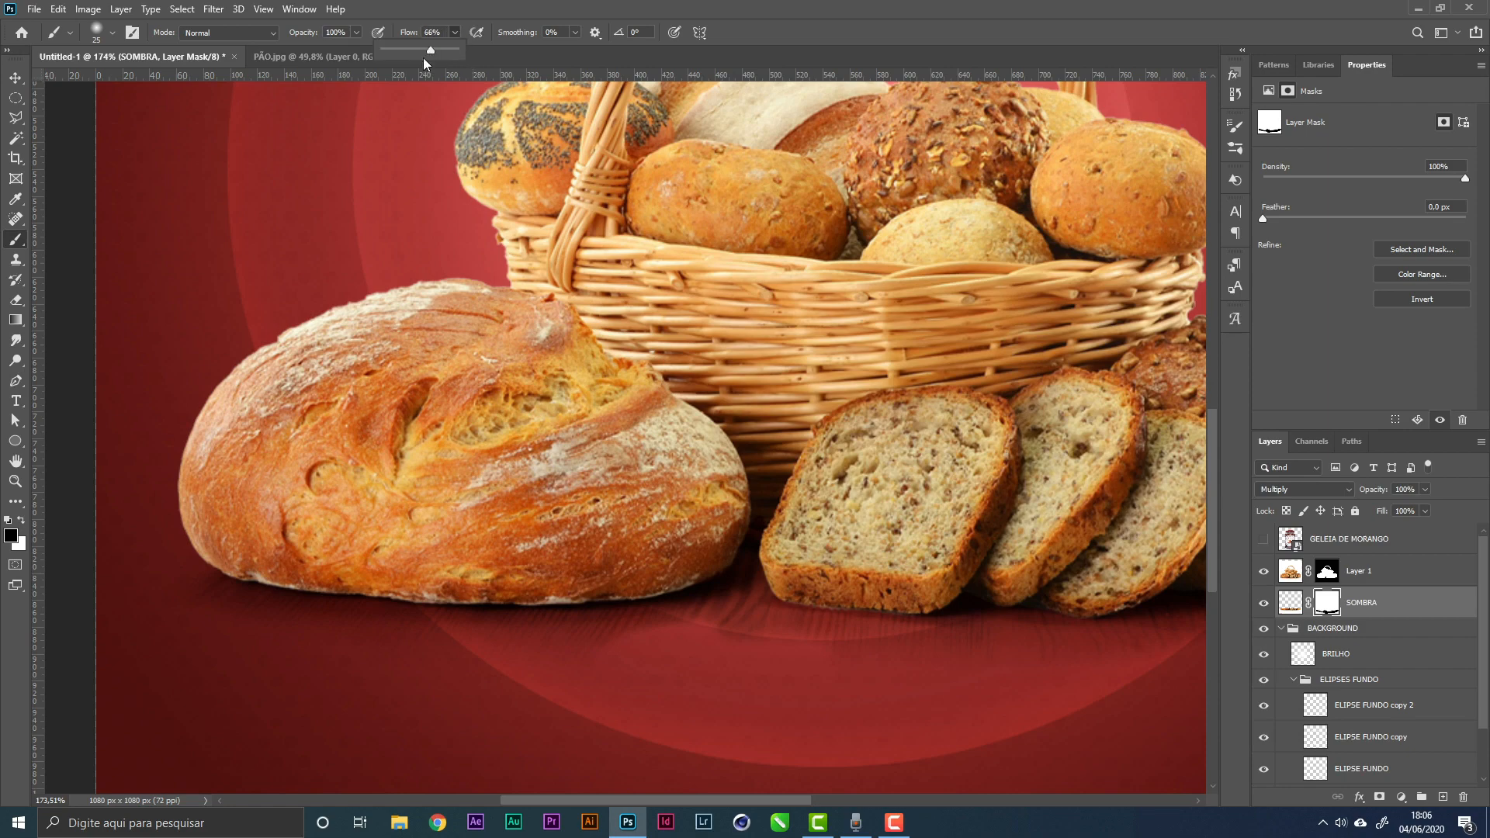
click(669, 650)
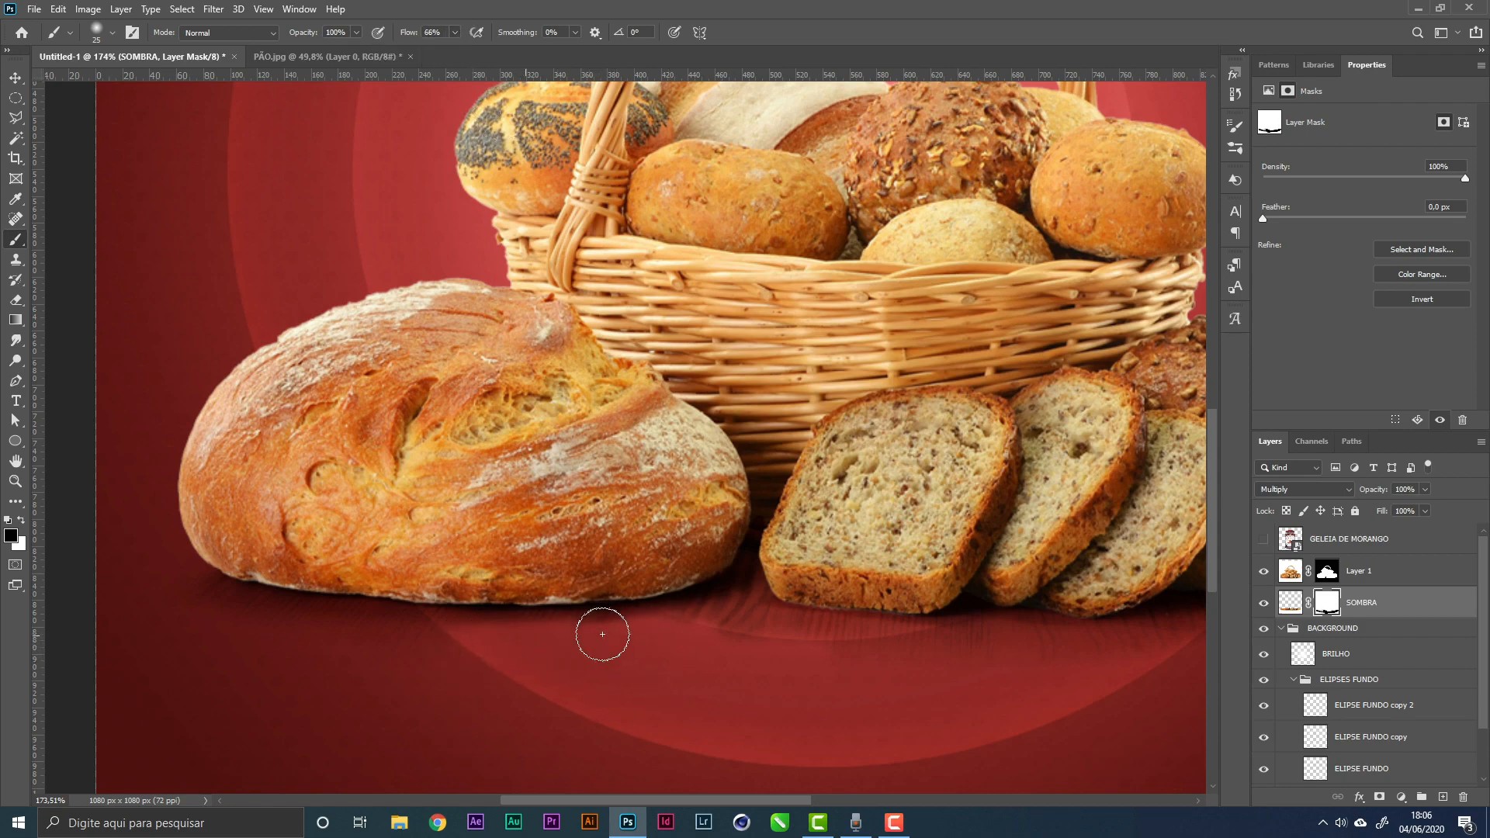
mouse_move(630, 627)
mouse_down()
mouse_move(778, 637)
mouse_move(739, 589)
mouse_move(815, 639)
mouse_move(786, 624)
mouse_move(978, 652)
mouse_up()
mouse_move(497, 629)
mouse_down()
mouse_move(413, 643)
mouse_move(189, 589)
mouse_move(246, 598)
mouse_move(243, 616)
mouse_move(223, 603)
mouse_move(370, 633)
mouse_up()
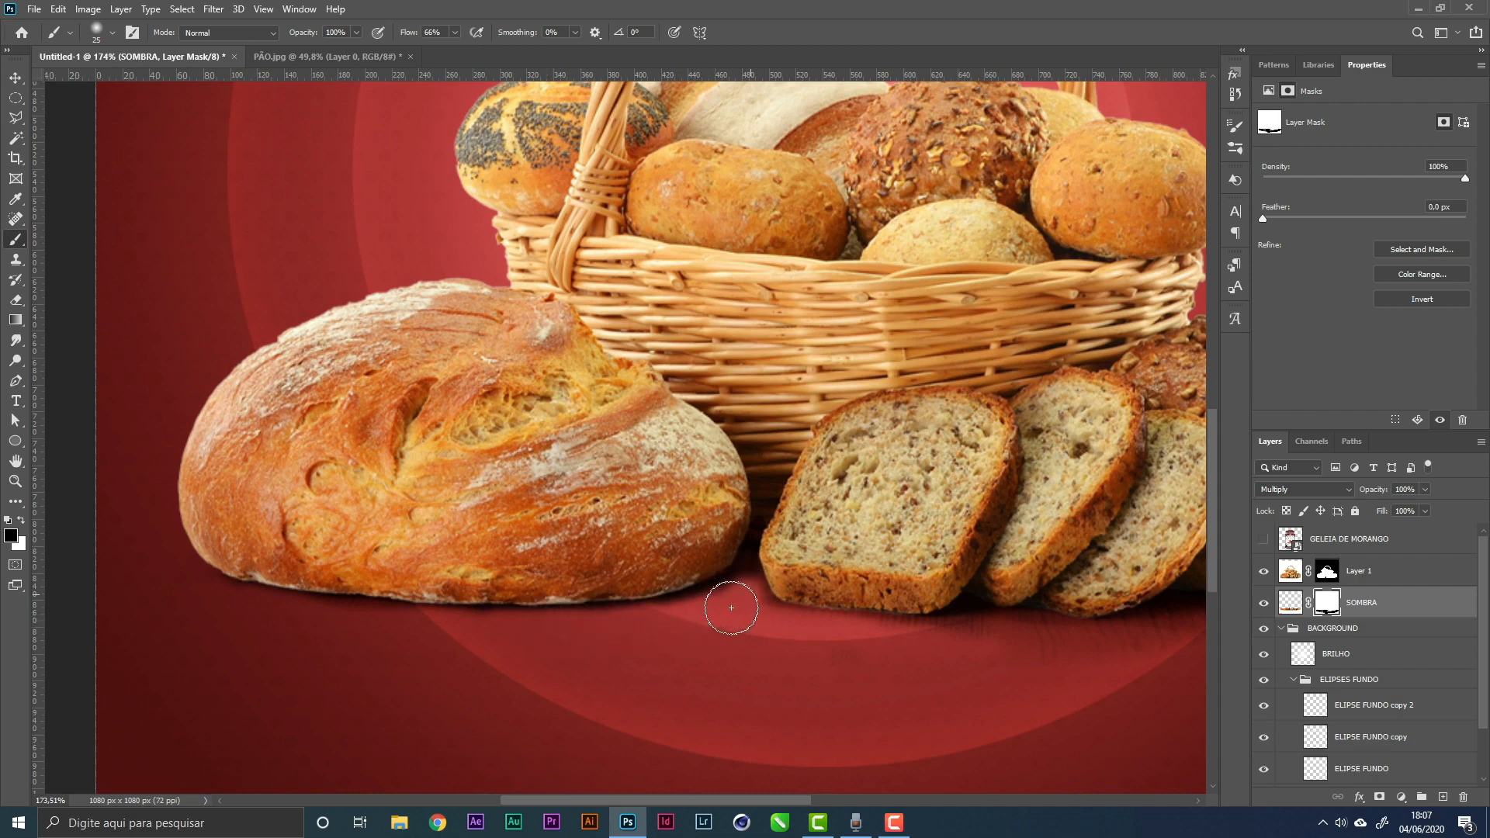
drag(729, 619, 631, 592)
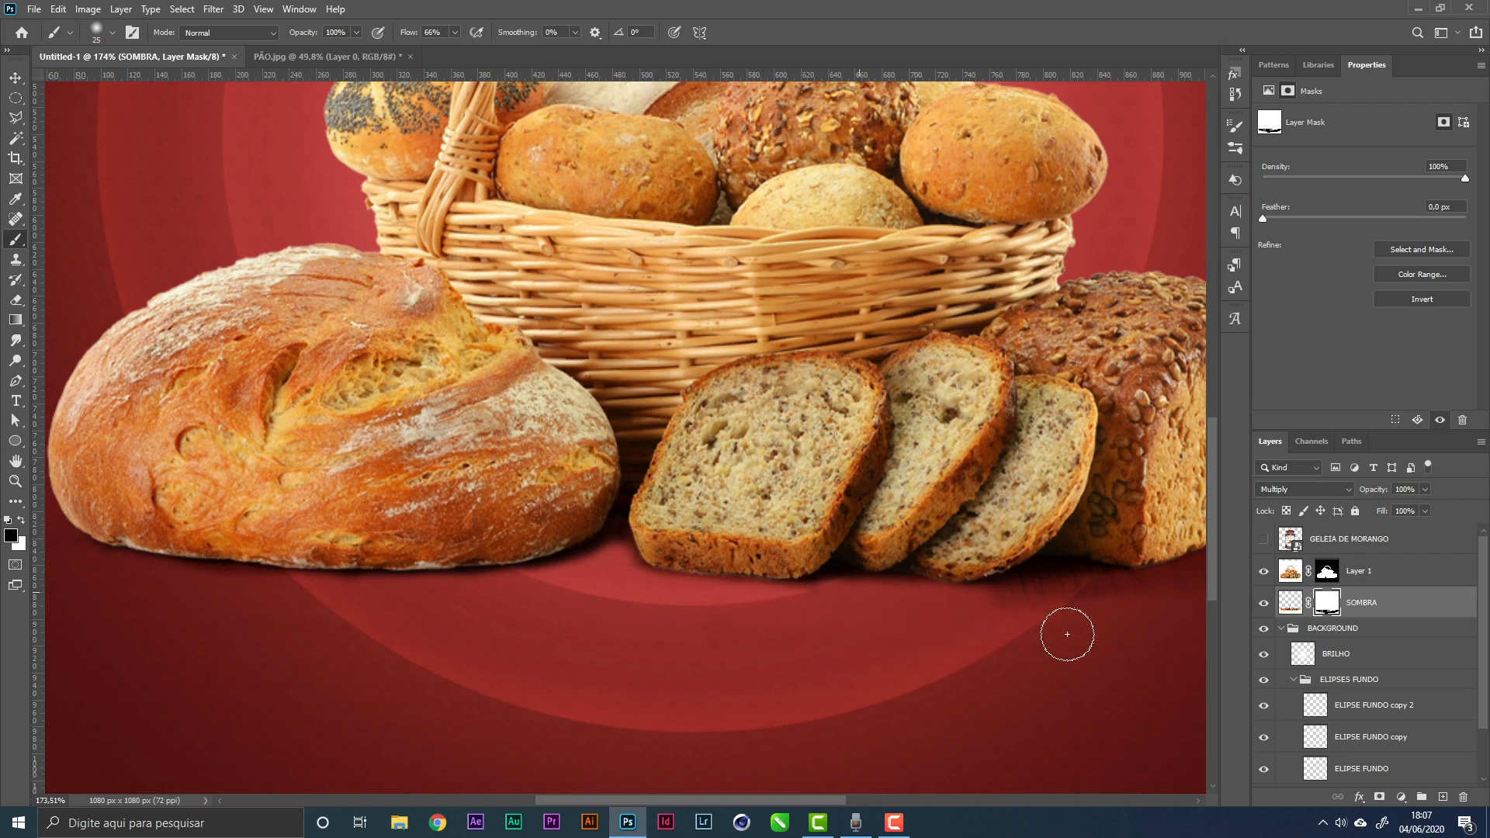
Mask out the remaining excess shadow beneath the bread slices and the seeded loaf with the 25 px brush
drag(1068, 608, 722, 627)
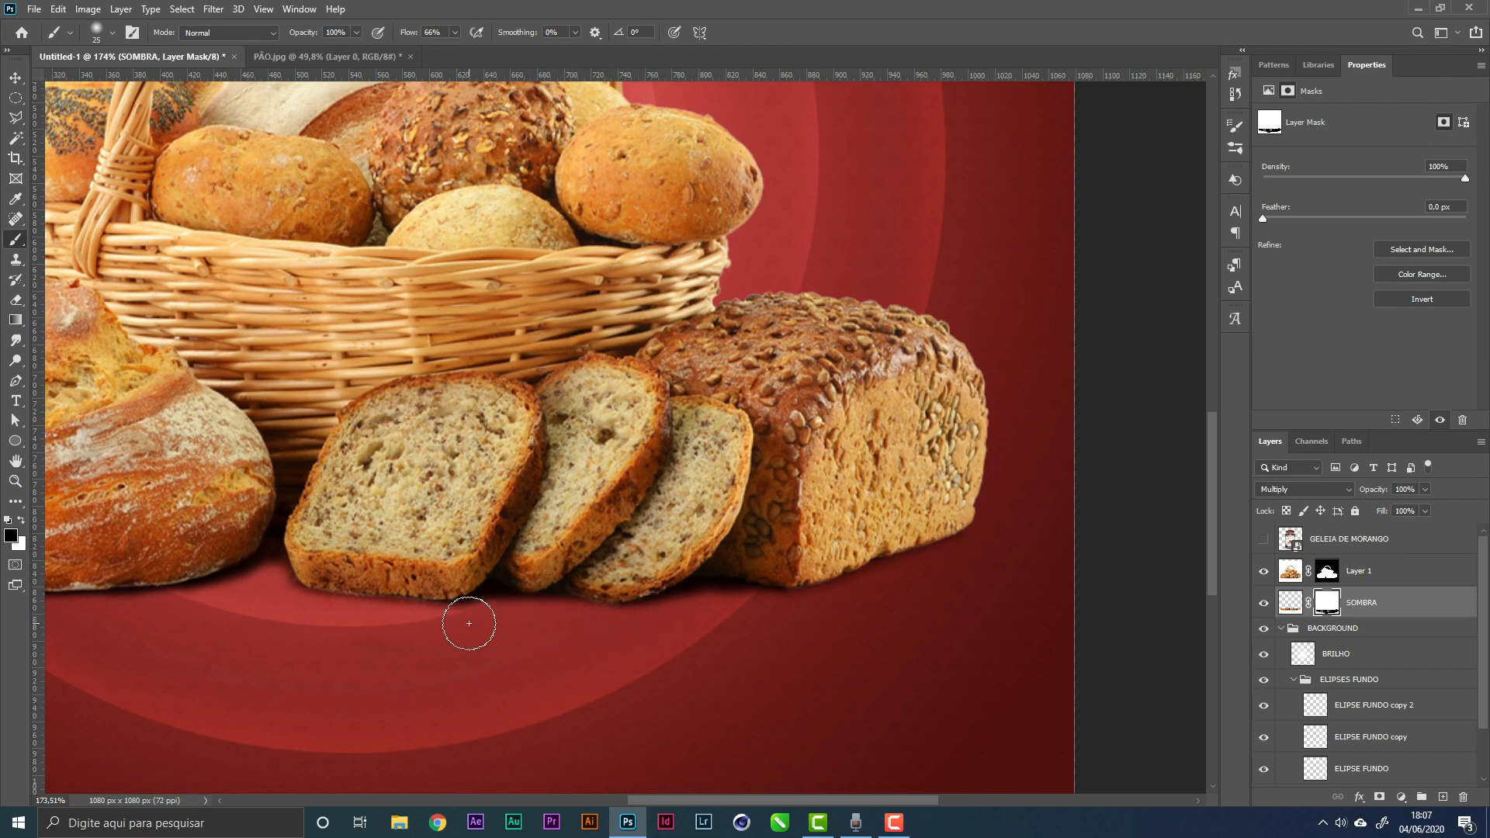
scroll(572, 639, left, 5)
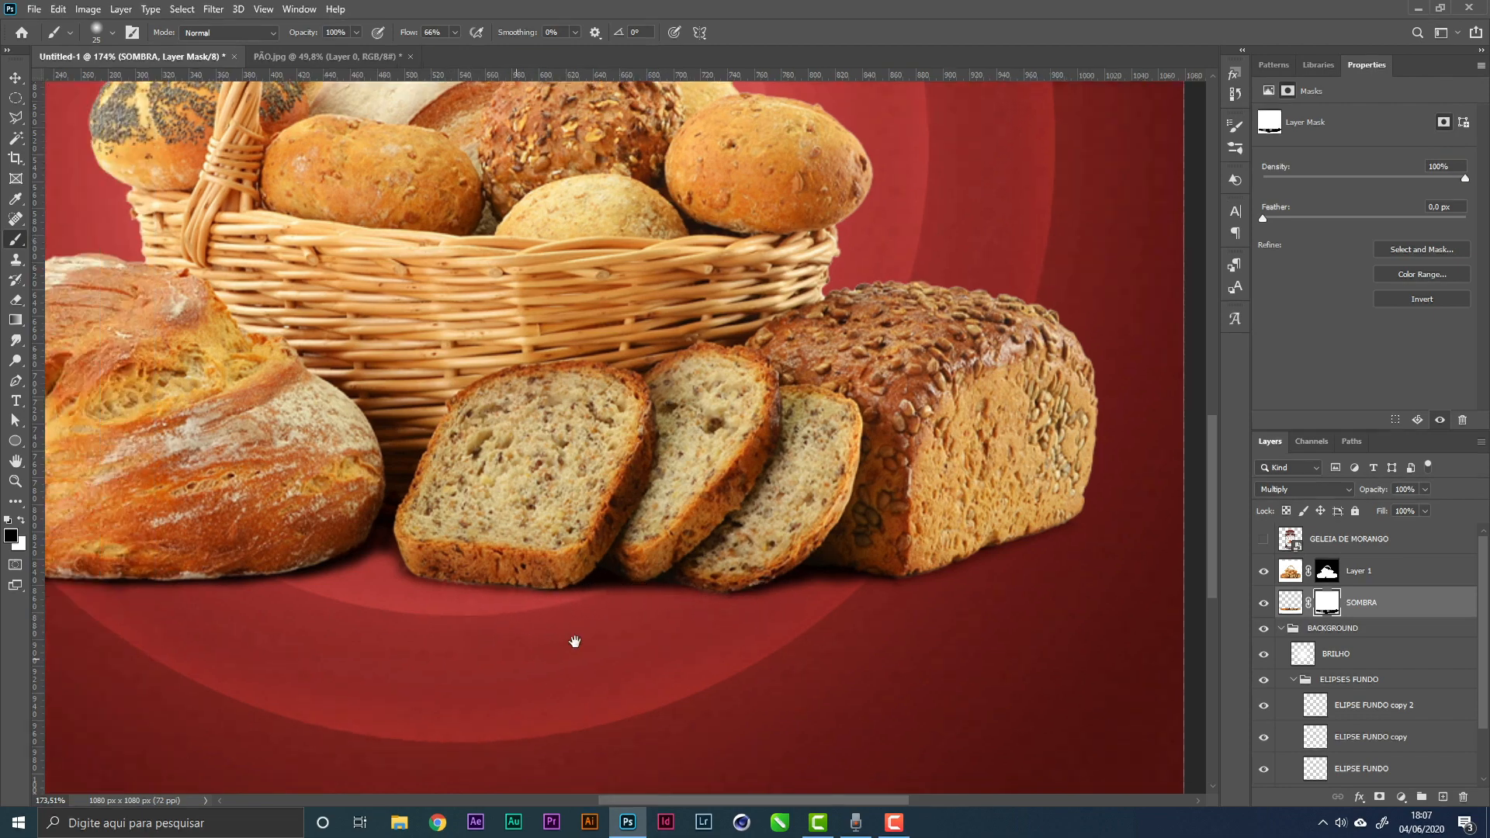
scroll(507, 618, left, 5)
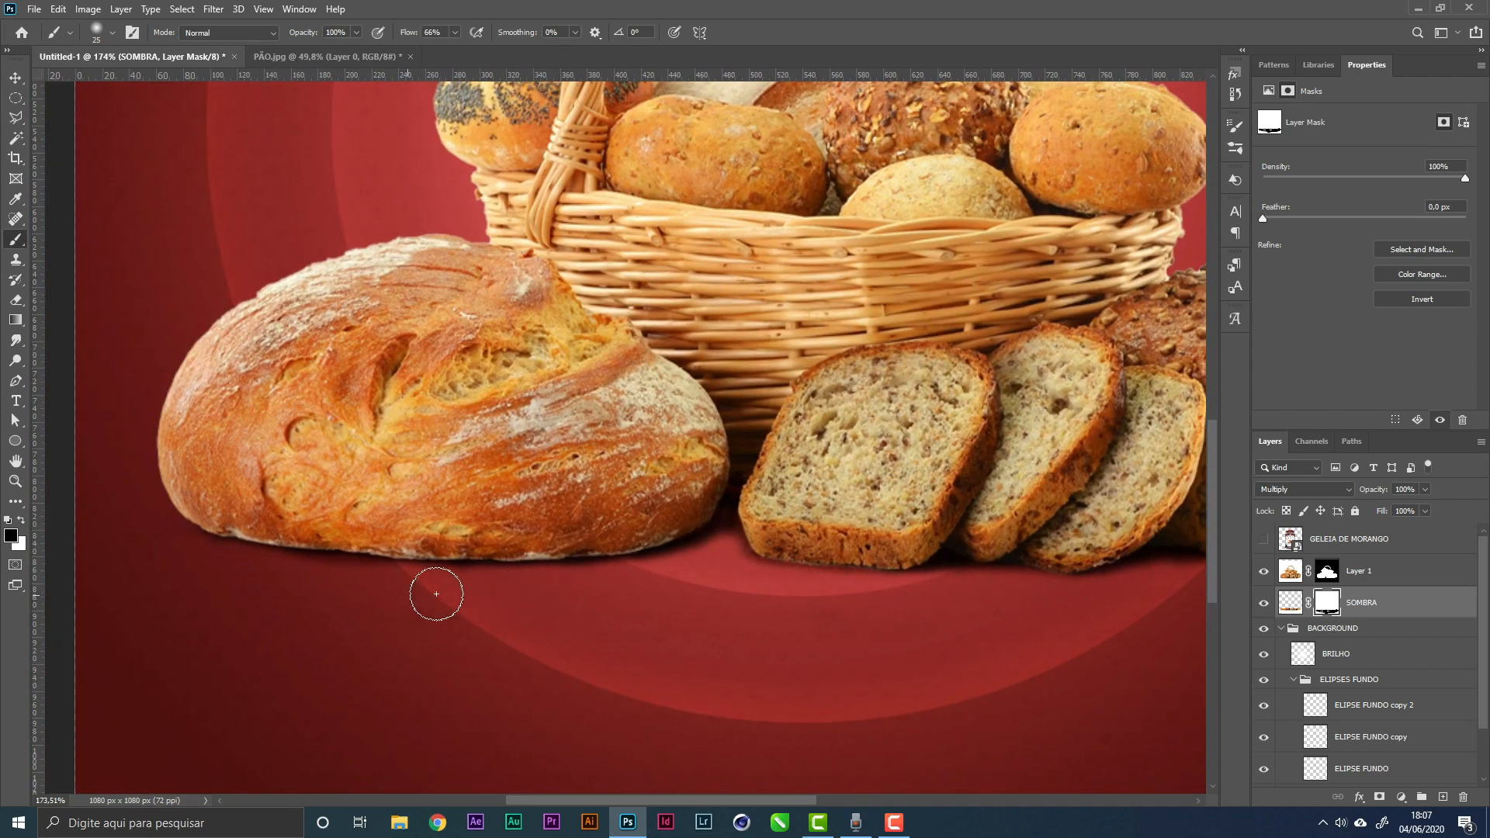
mouse_move(812, 639)
mouse_down()
mouse_move(524, 612)
mouse_move(621, 614)
mouse_up()
Add a Color Overlay in dark red #480c0a, sampled from the background, to the SOMBRA layer
click(1291, 602)
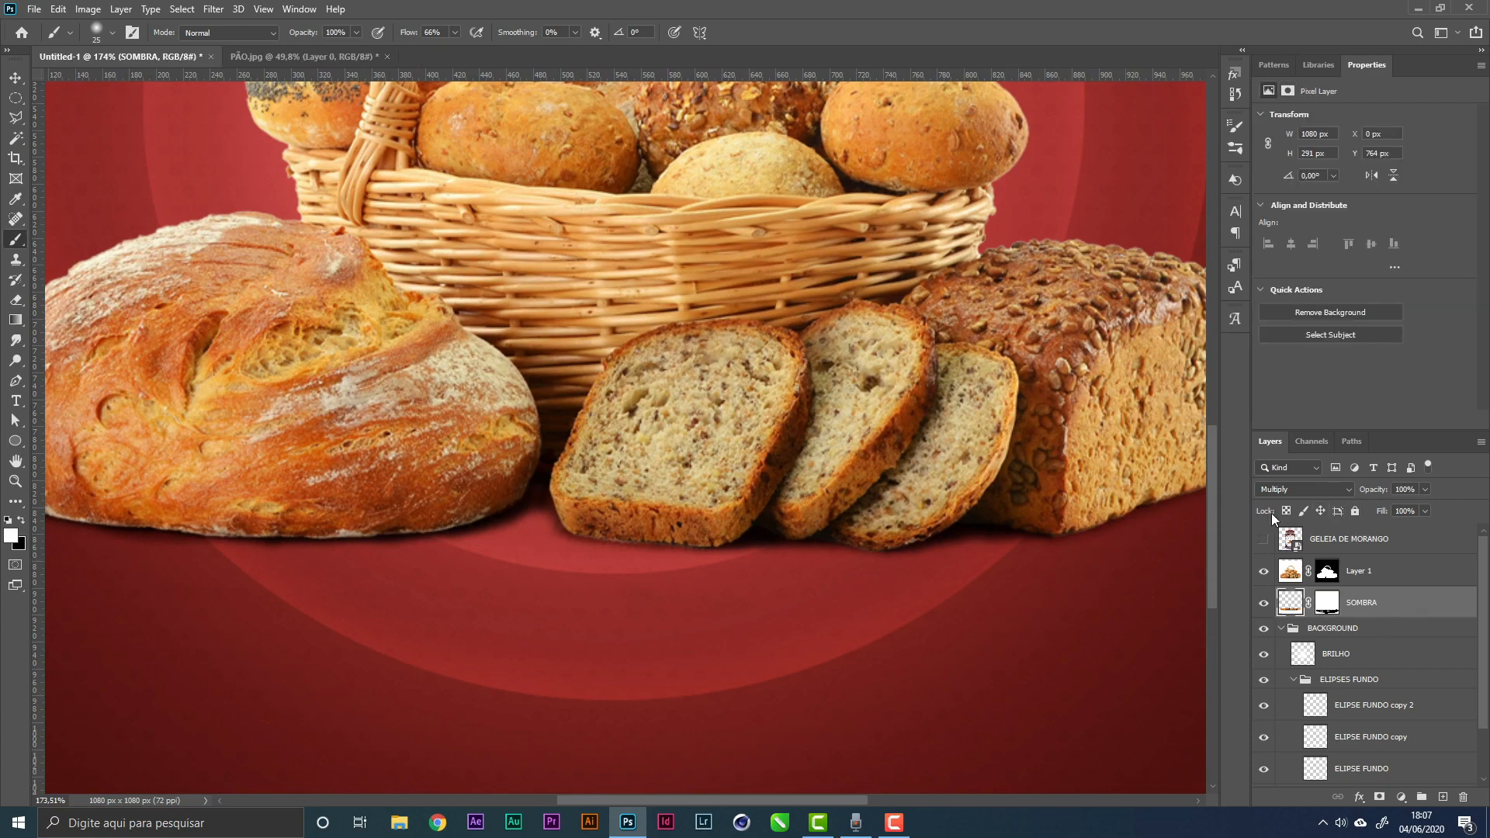
click(941, 451)
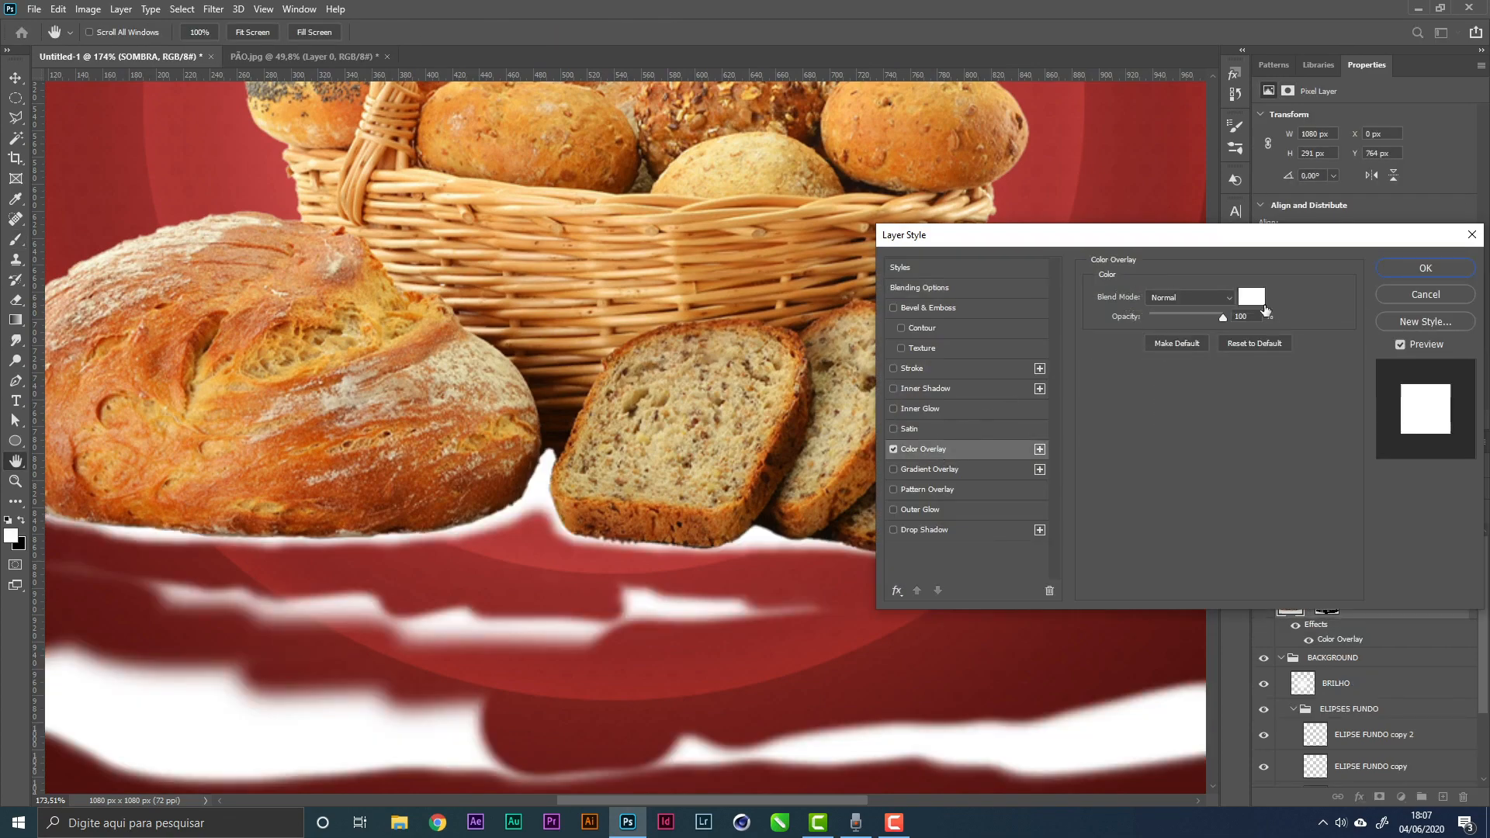
click(1243, 296)
click(960, 692)
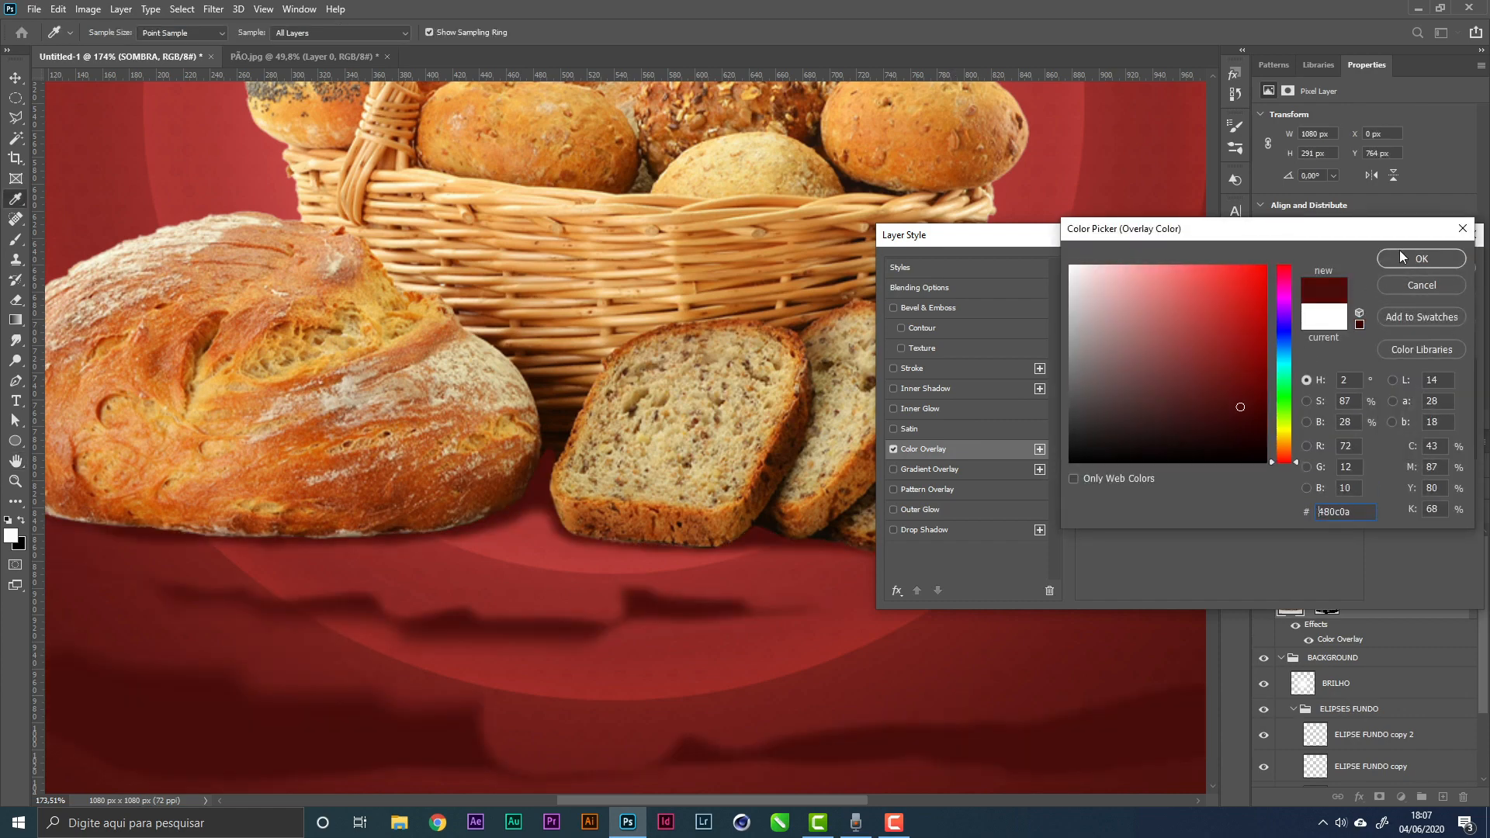
click(1420, 260)
click(1431, 270)
Paint black on the SOMBRA mask with a 45 px brush to erase the stray dark patches around and below the breads
key(z)
drag(985, 517, 932, 518)
click(1320, 611)
key(b)
key(x)
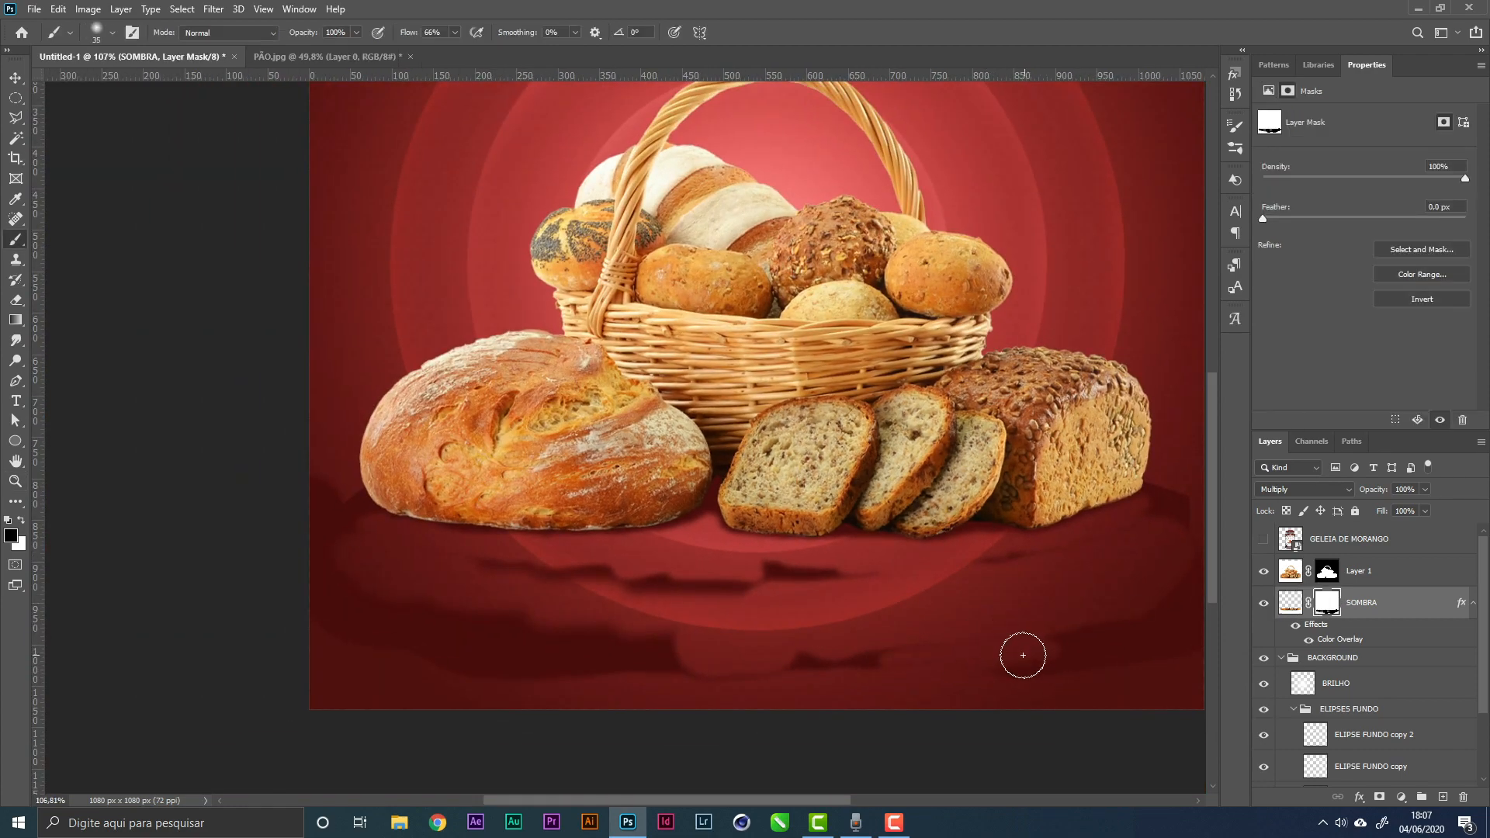
key(bracketright)
key(bracketright)
mouse_move(1103, 627)
mouse_down()
mouse_move(697, 695)
mouse_move(727, 688)
mouse_move(691, 666)
mouse_move(782, 633)
mouse_move(656, 629)
mouse_move(524, 664)
mouse_move(559, 667)
mouse_move(615, 637)
mouse_move(627, 596)
mouse_move(502, 624)
mouse_move(443, 674)
mouse_move(491, 603)
mouse_move(326, 640)
mouse_move(397, 574)
mouse_move(297, 590)
mouse_move(311, 535)
mouse_move(284, 492)
mouse_move(332, 517)
mouse_move(350, 479)
mouse_move(357, 523)
mouse_move(369, 488)
mouse_move(358, 567)
mouse_move(437, 579)
mouse_move(679, 573)
mouse_move(755, 593)
mouse_move(827, 570)
mouse_up()
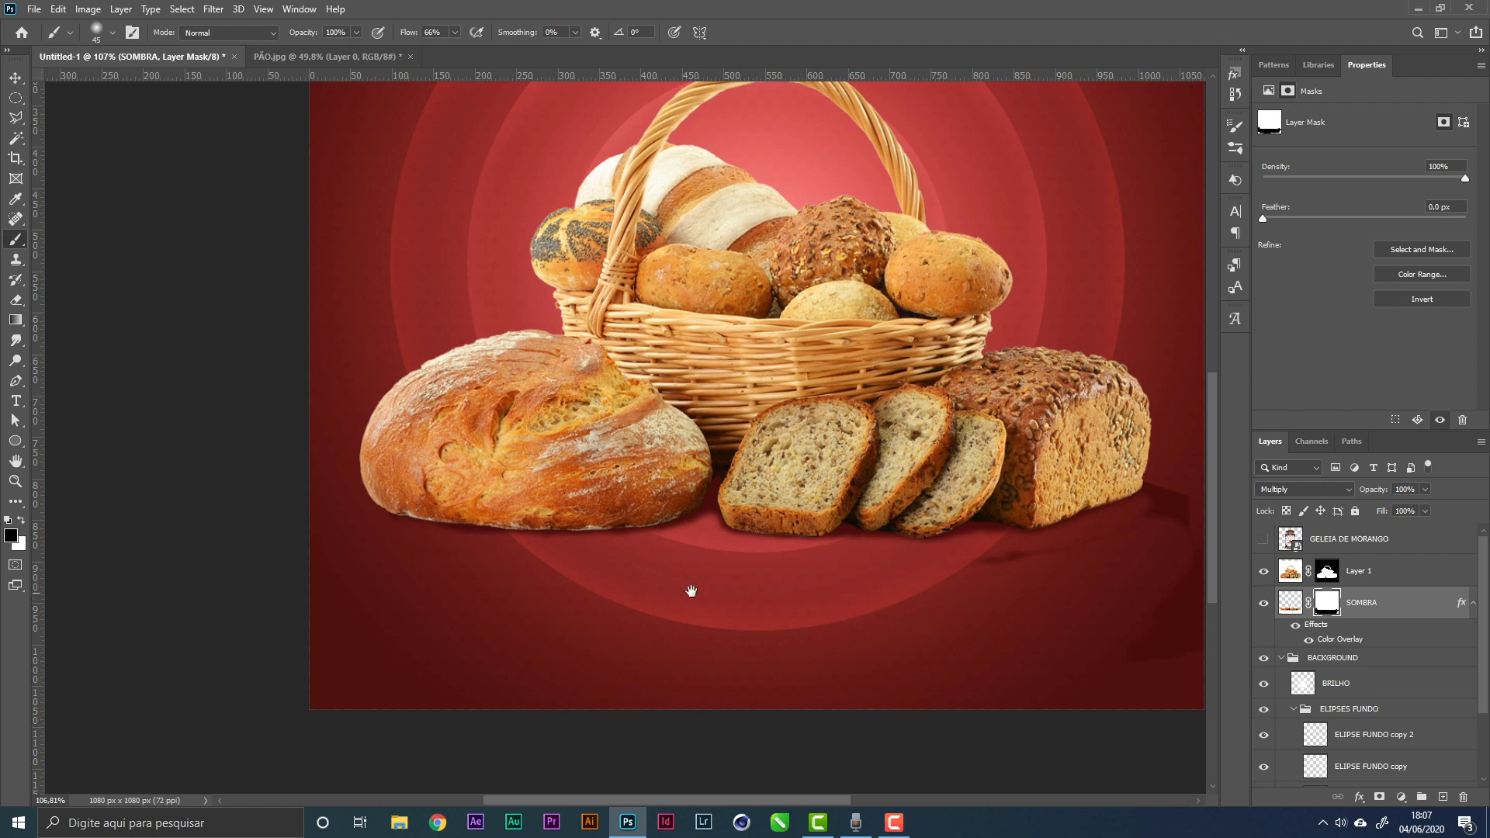
scroll(699, 598, right, 5)
mouse_move(898, 559)
mouse_down()
mouse_move(918, 474)
mouse_move(905, 468)
mouse_move(886, 499)
mouse_move(872, 484)
mouse_move(841, 552)
mouse_move(791, 578)
mouse_move(816, 539)
mouse_move(838, 544)
mouse_move(738, 552)
mouse_up()
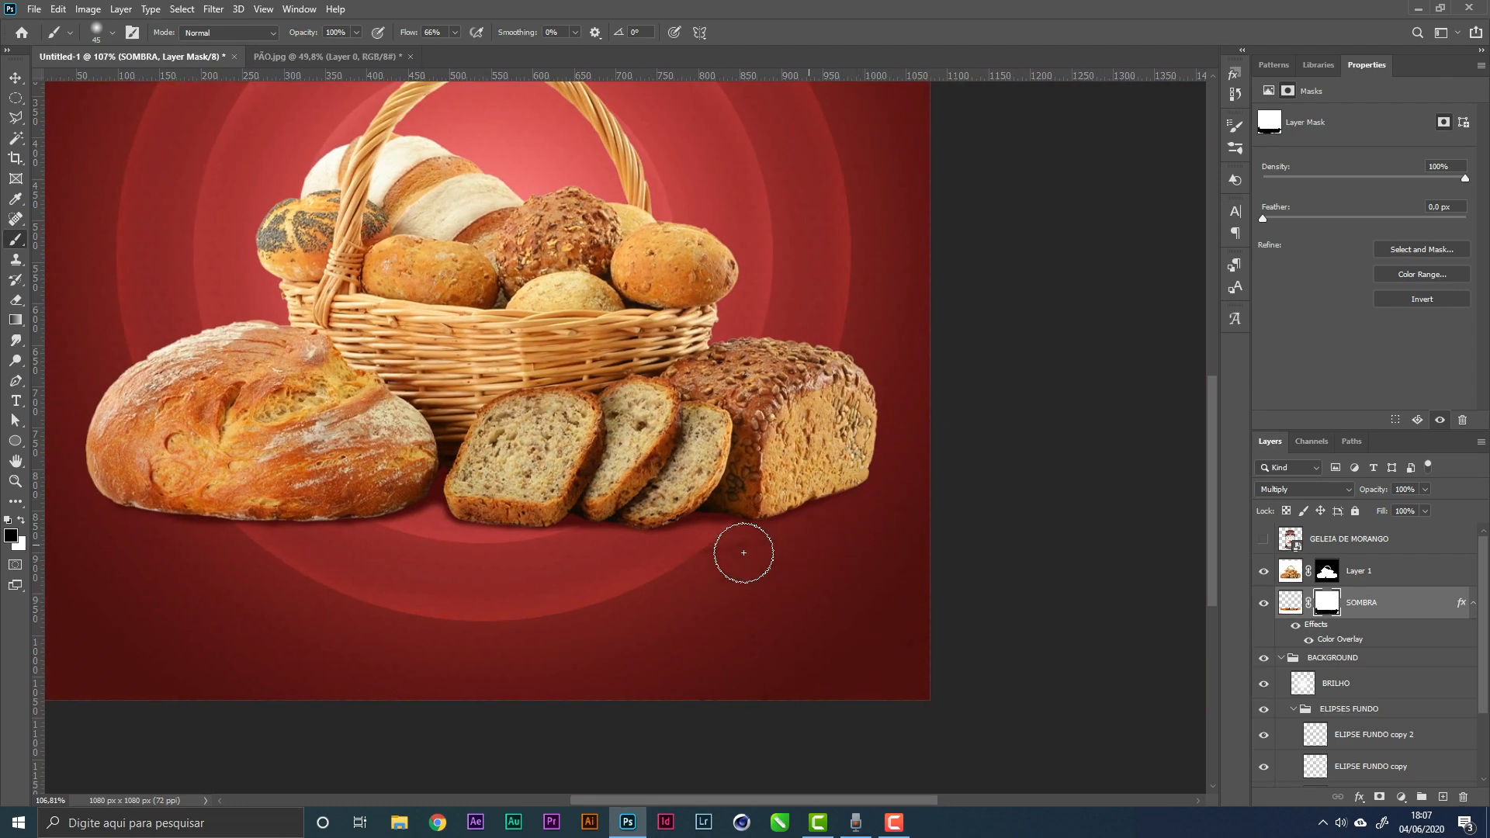
mouse_move(725, 665)
mouse_down()
mouse_move(882, 586)
mouse_move(709, 651)
mouse_up()
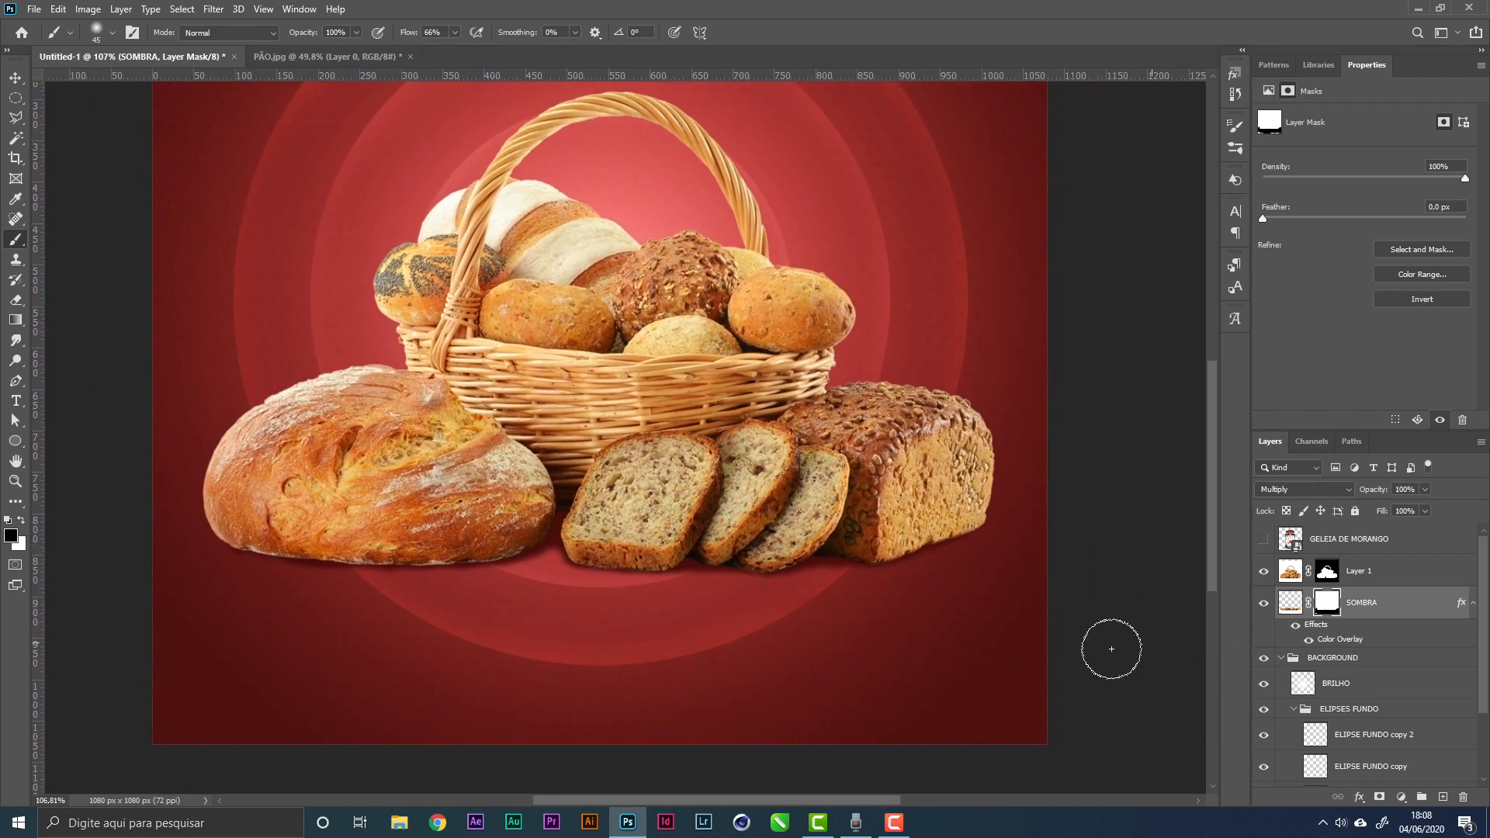
Duplicate the SOMBRA layer and delete the layer mask from the copy
click(1389, 616)
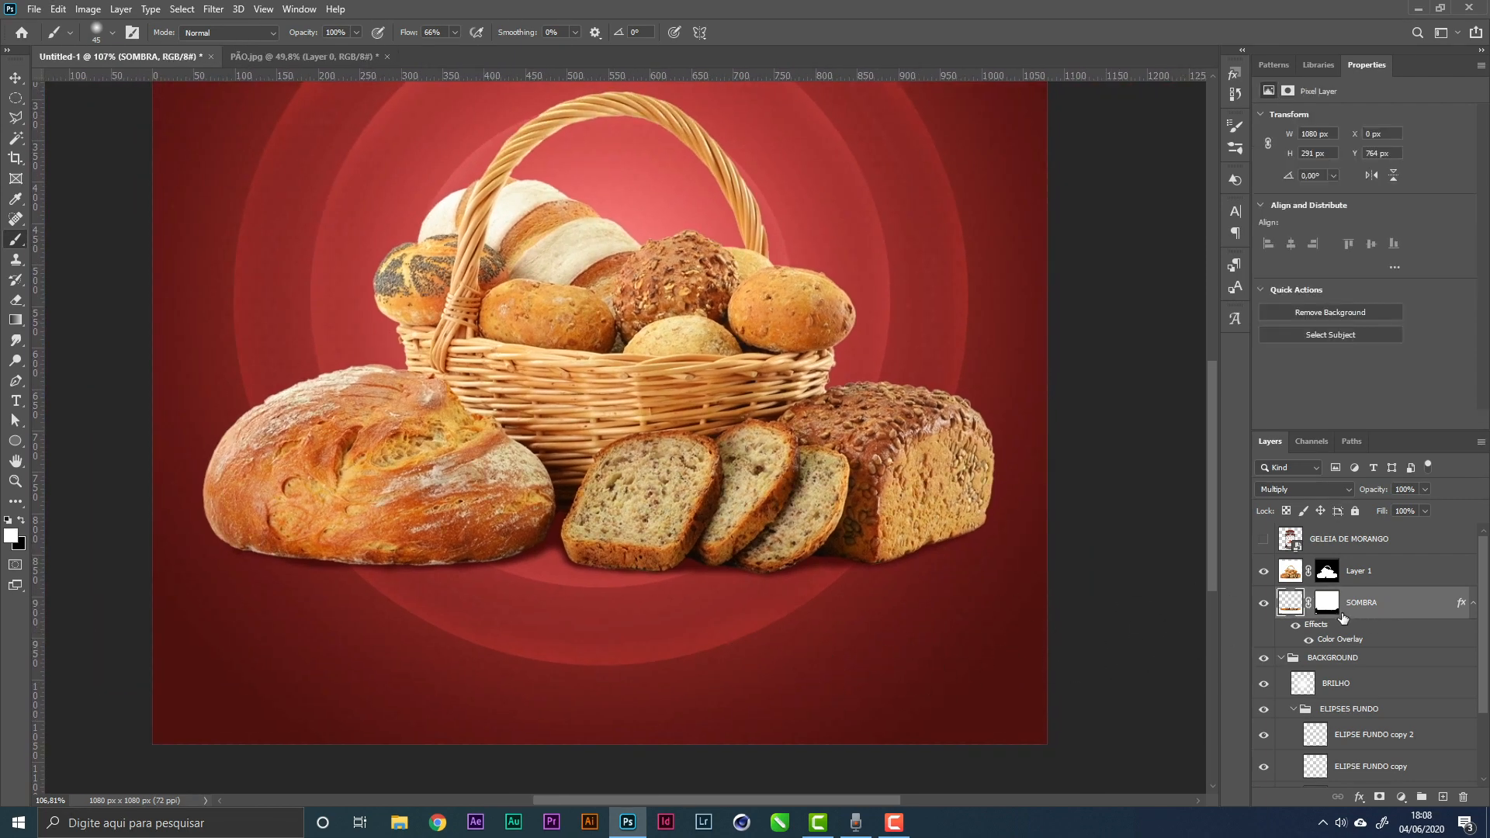
key(ctrl+j)
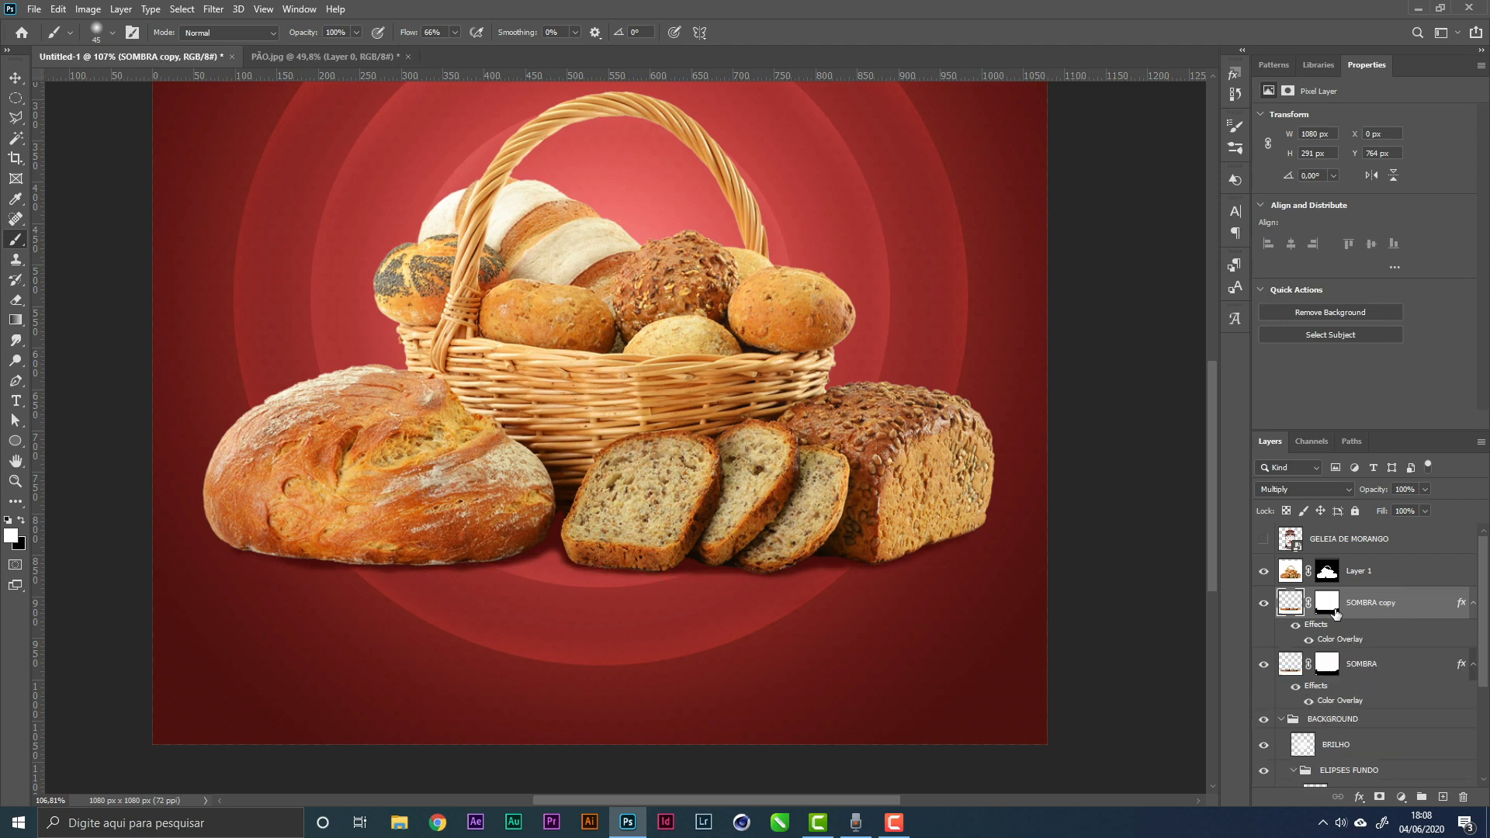
right_click(1326, 612)
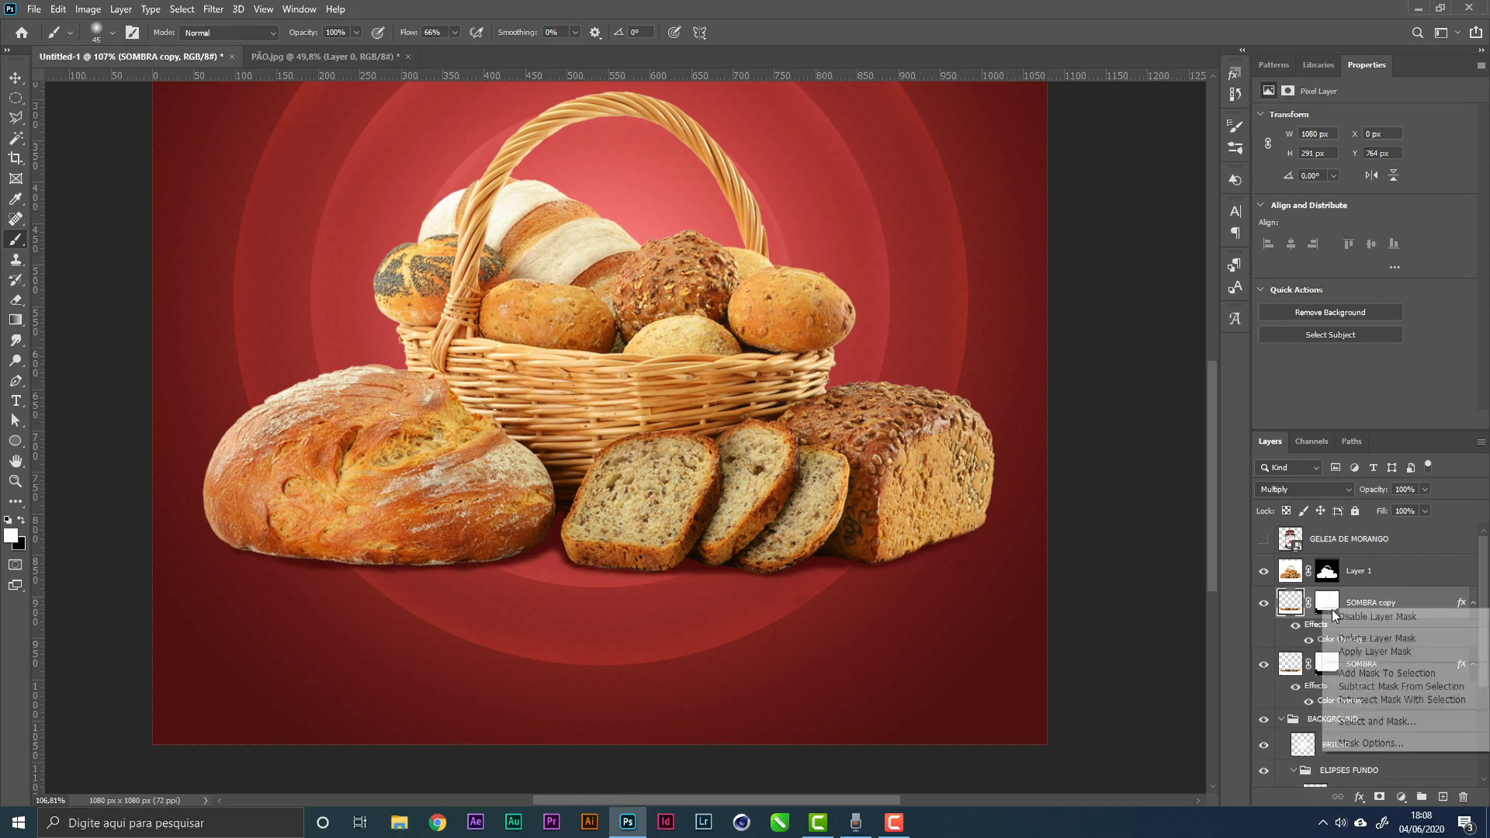
click(1382, 639)
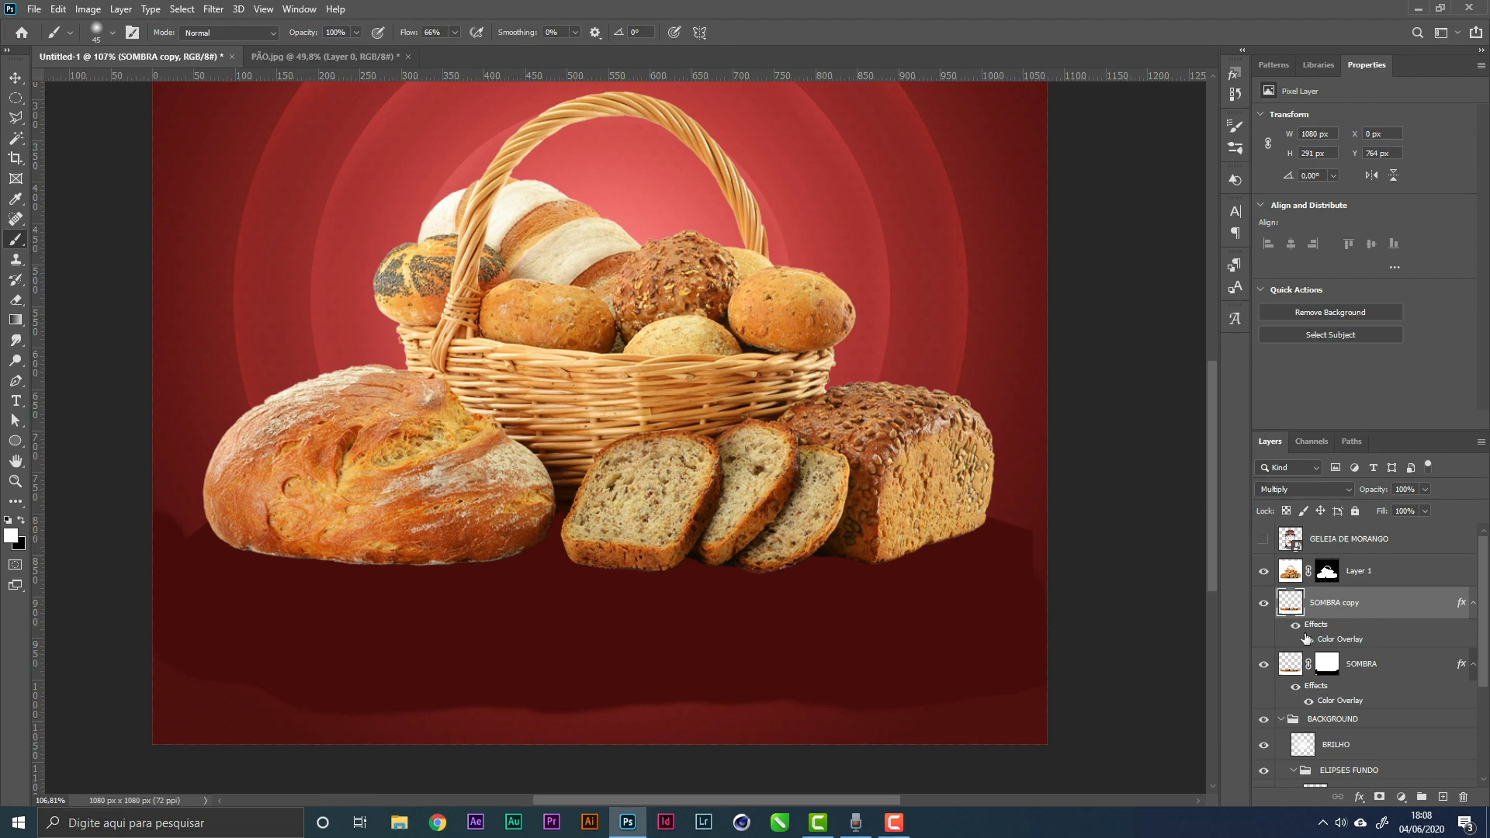
Clear the Color Overlay style from the SOMBRA copy layer and set its blend mode to Multiply
click(1308, 640)
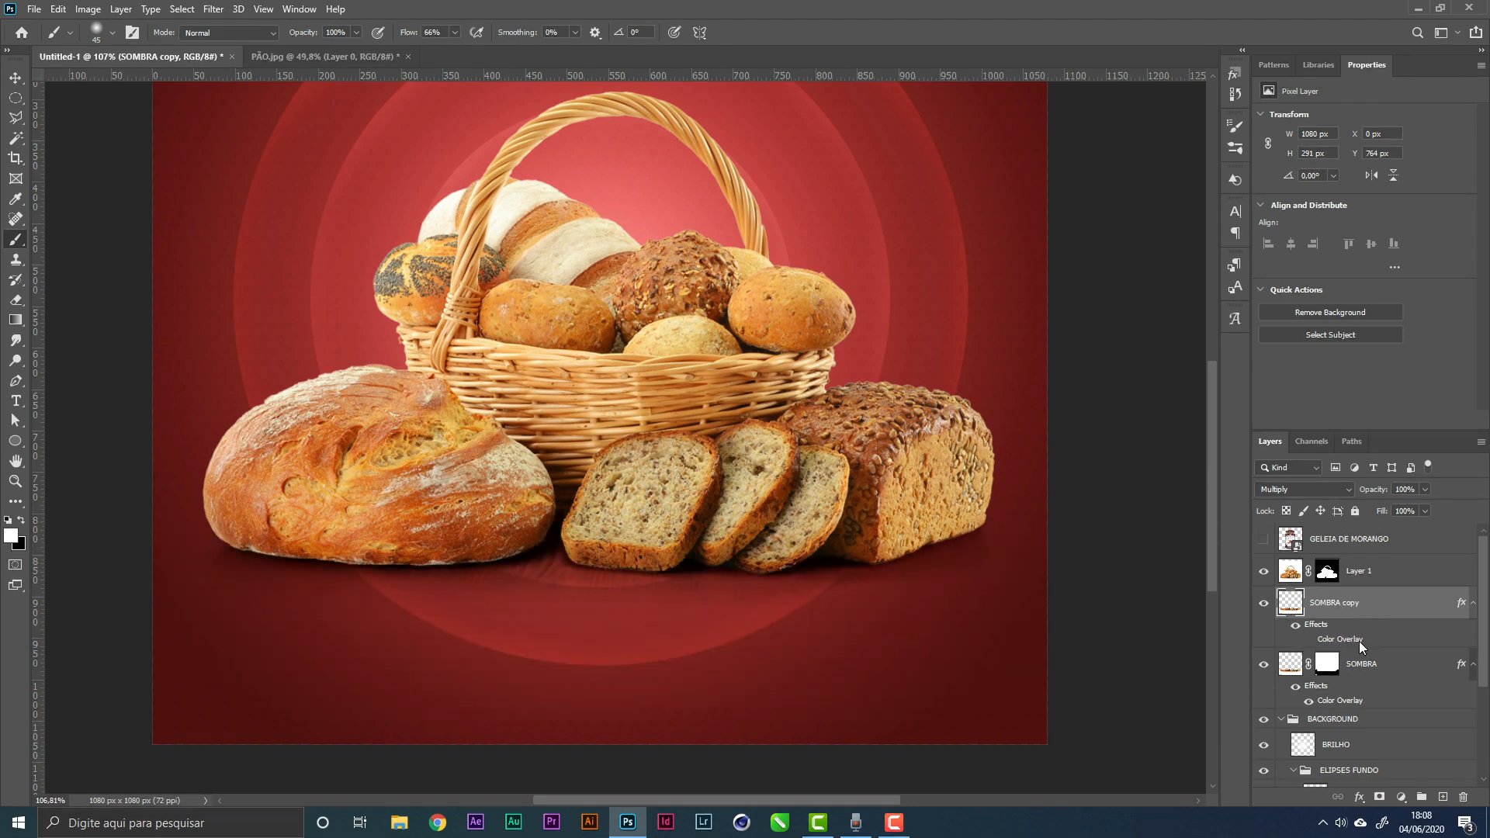
right_click(1341, 646)
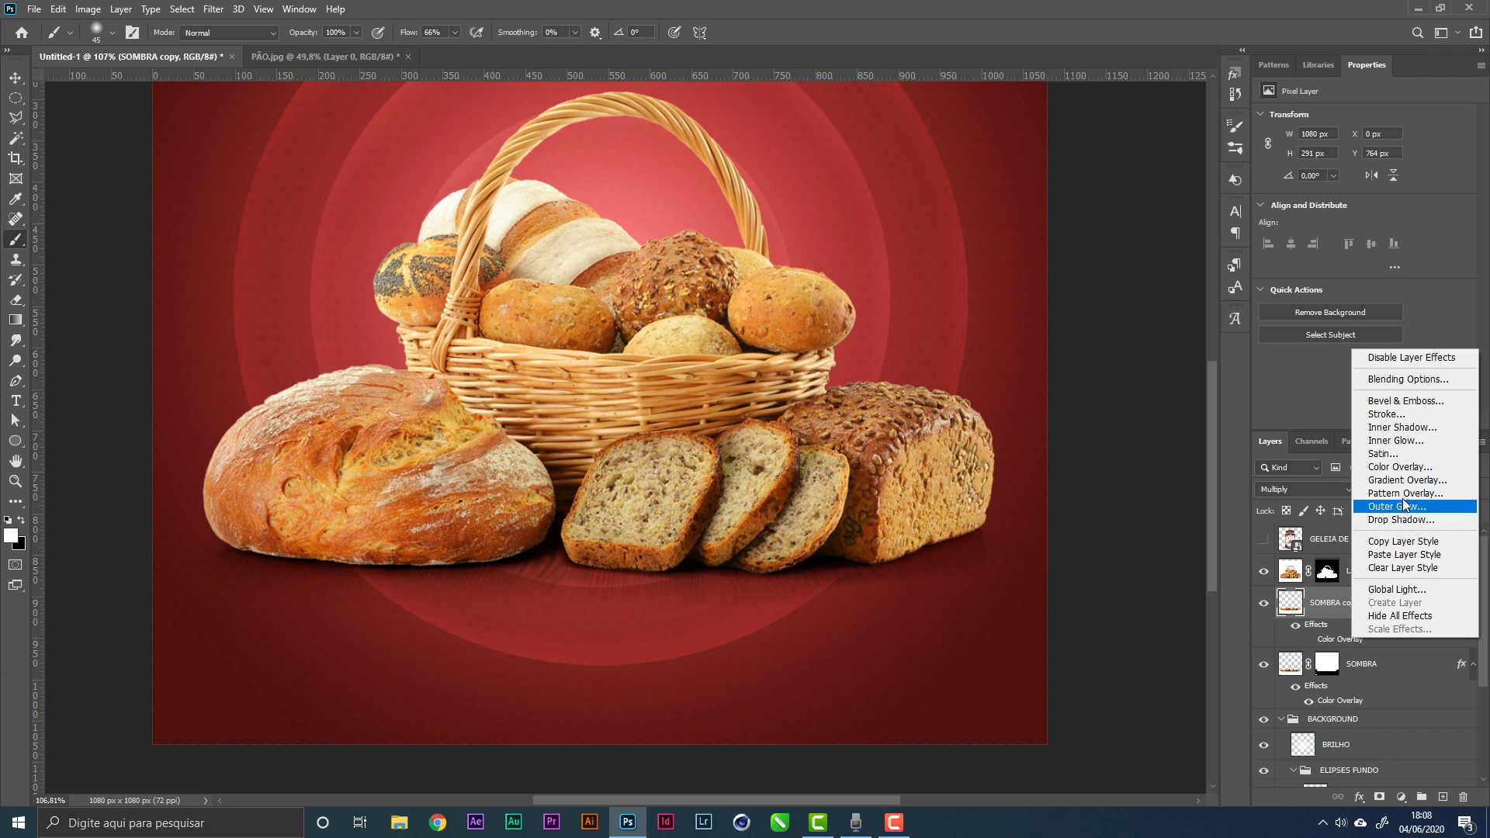
click(1402, 568)
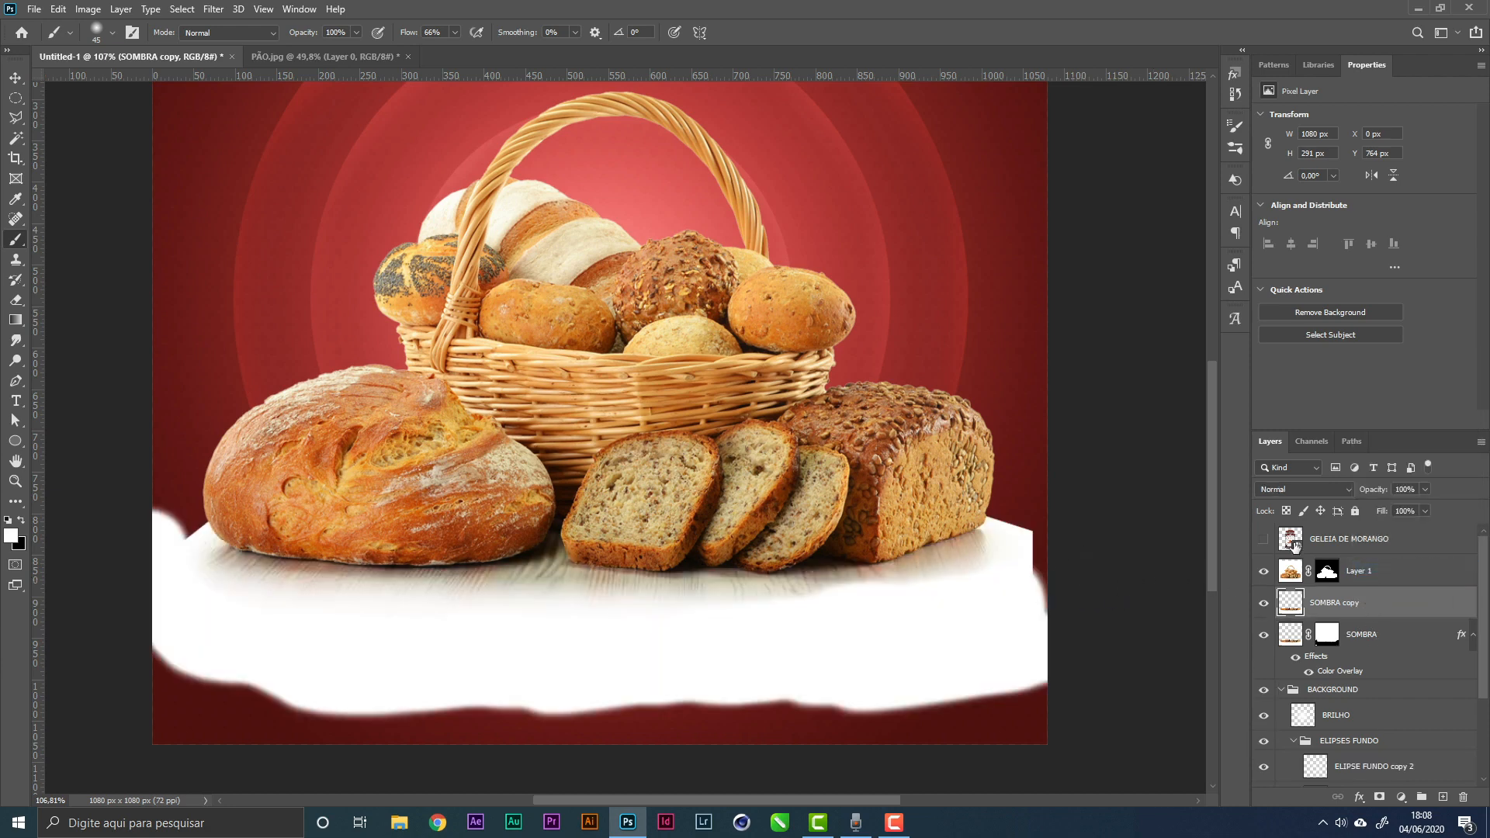
click(1290, 491)
click(1286, 481)
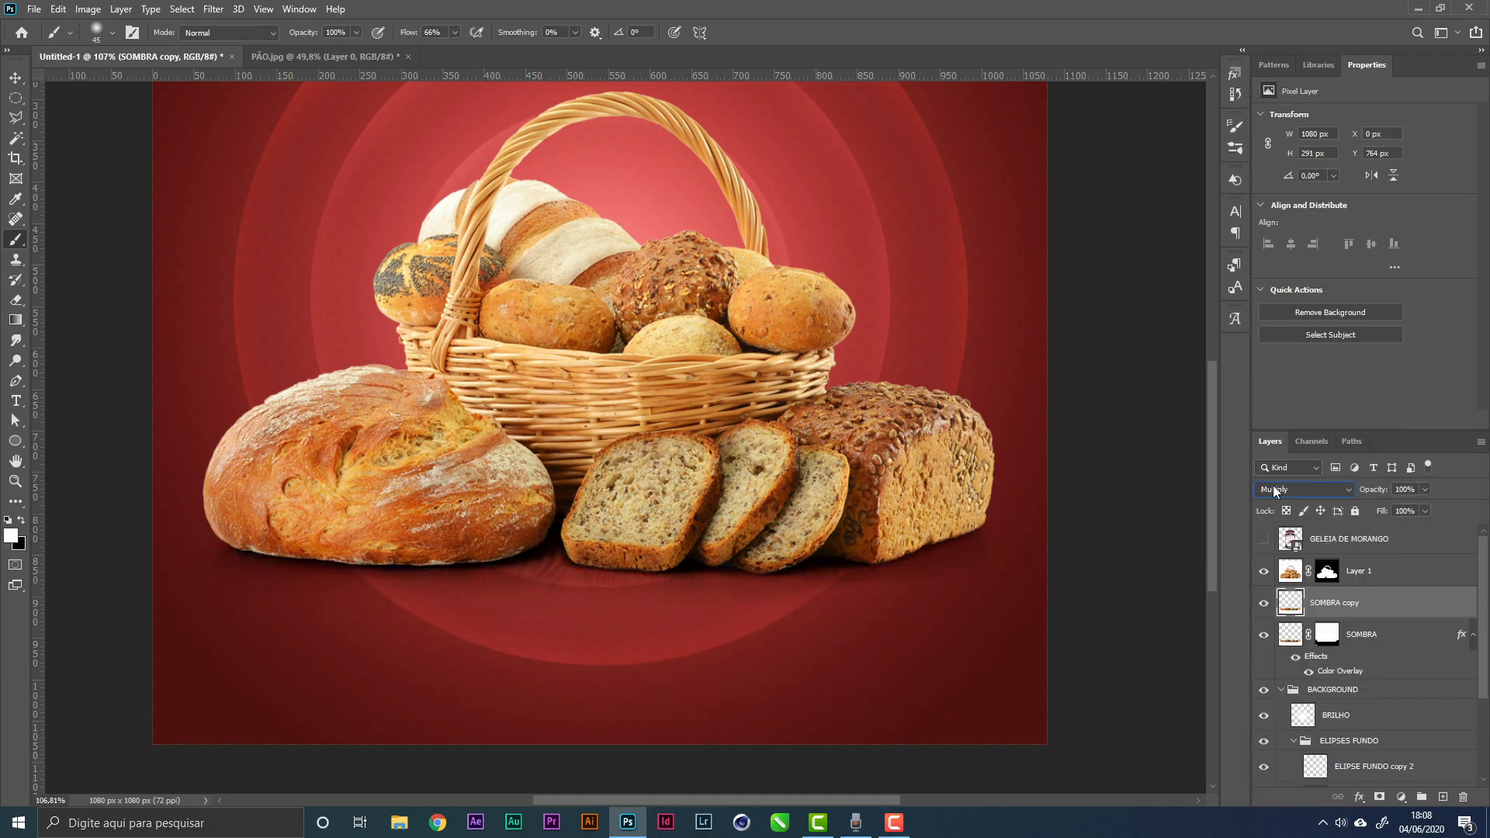
Apply a Gaussian Blur to the SOMBRA copy layer and compare the shadow with the layer hidden and shown
click(213, 10)
mouse_move(286, 186)
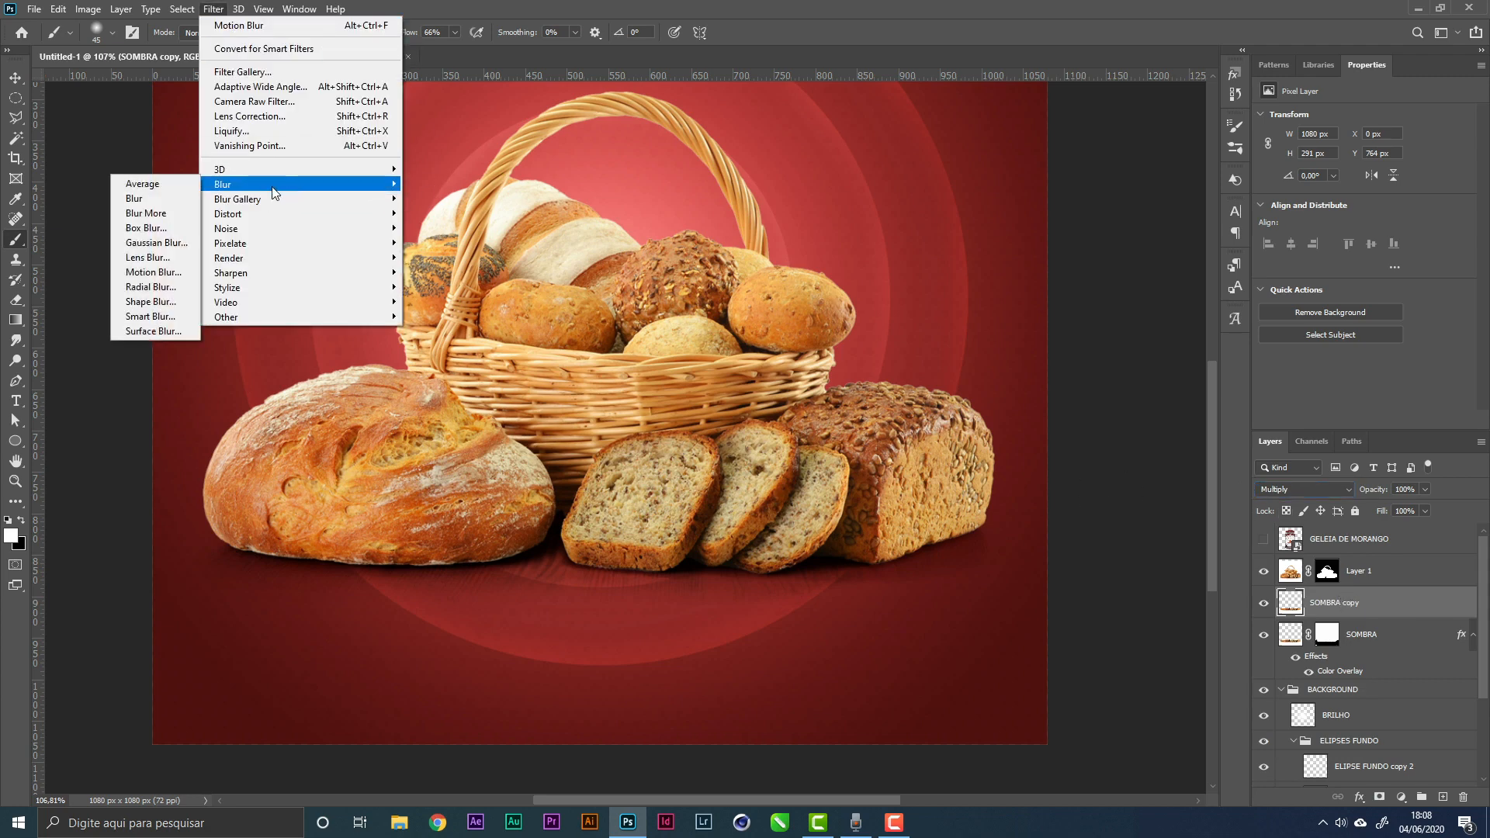
click(177, 241)
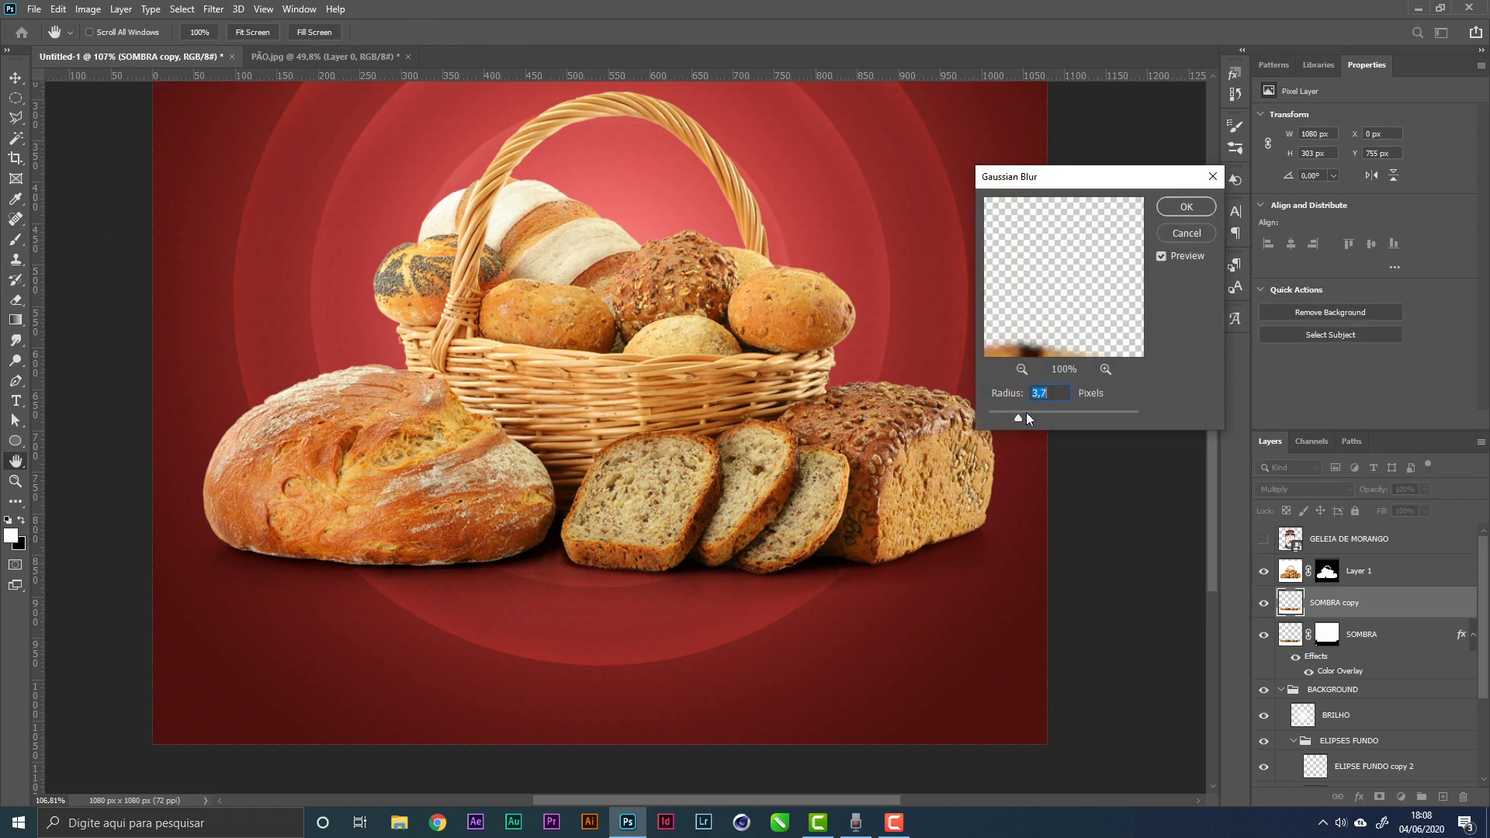
drag(1026, 417, 1036, 417)
click(1185, 207)
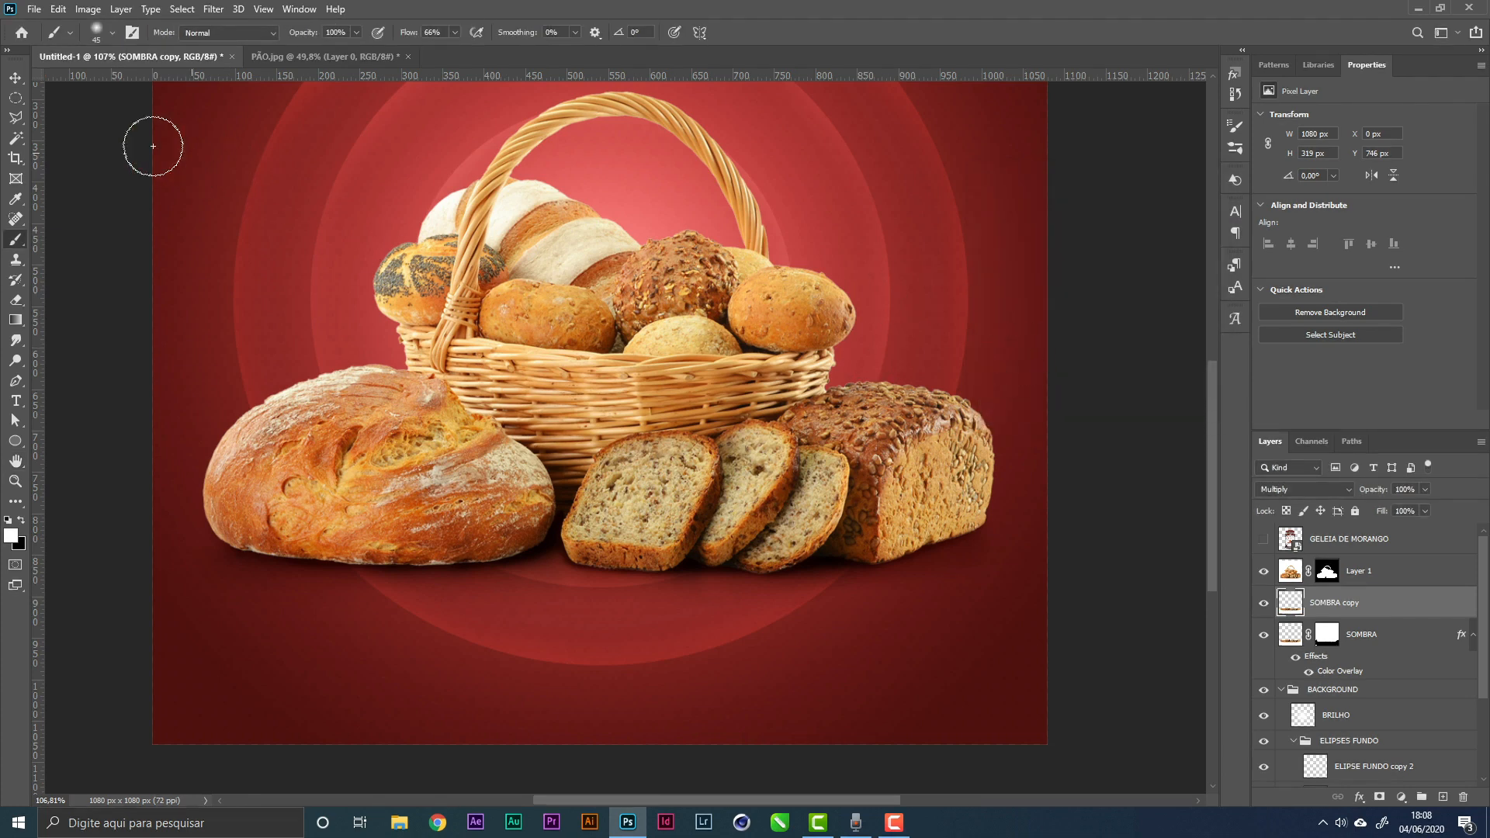
click(15, 77)
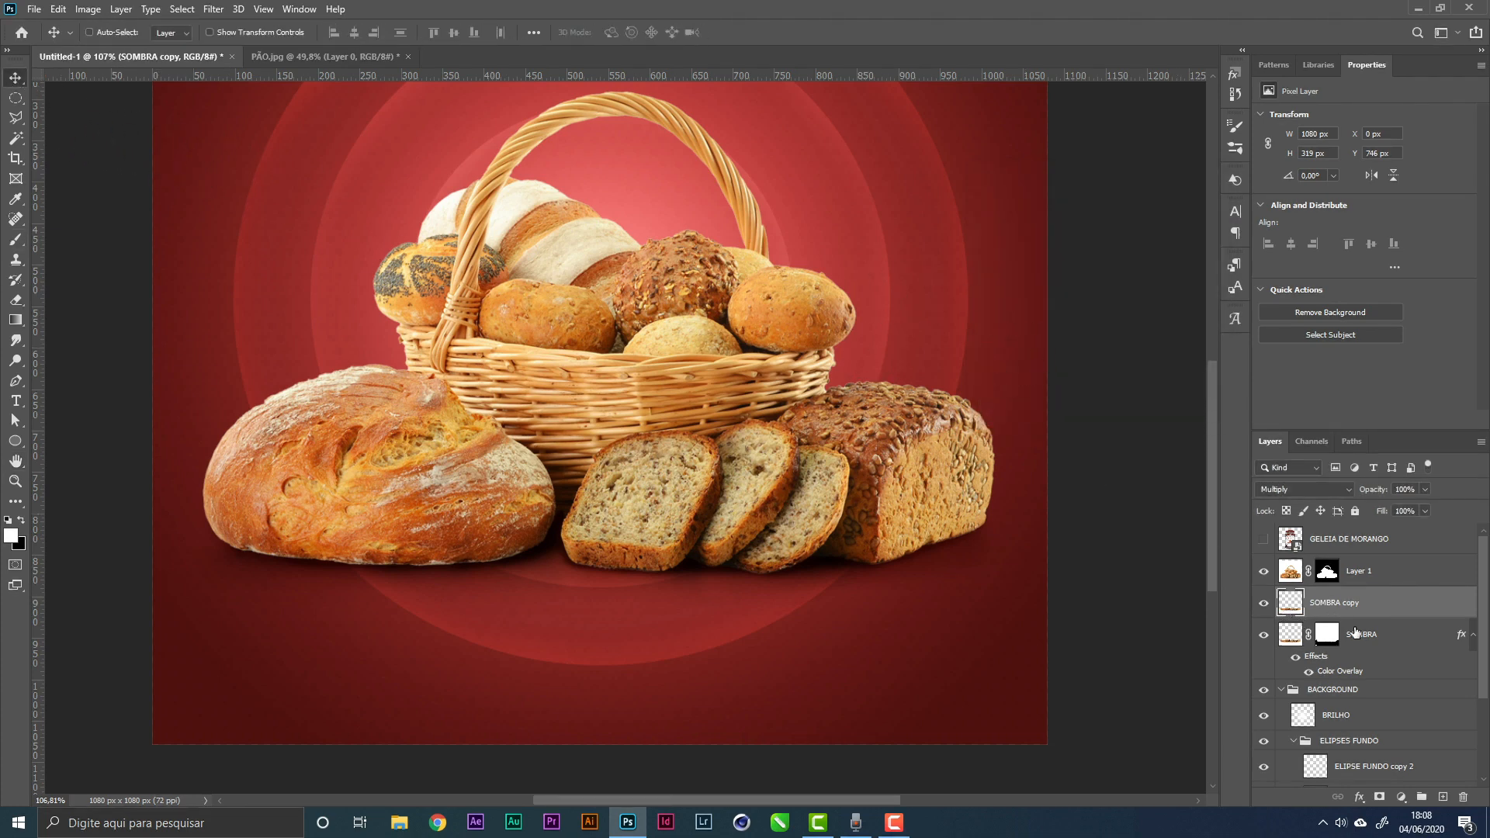
click(1265, 605)
click(1265, 605)
Rename the blurred shadow copy SOMBRA EXPANSIVA and the original masked shadow layer SOMBRA DE CONTATO
double_click(1335, 604)
text(SOMBRA EXPANSIVA)
key(Tab)
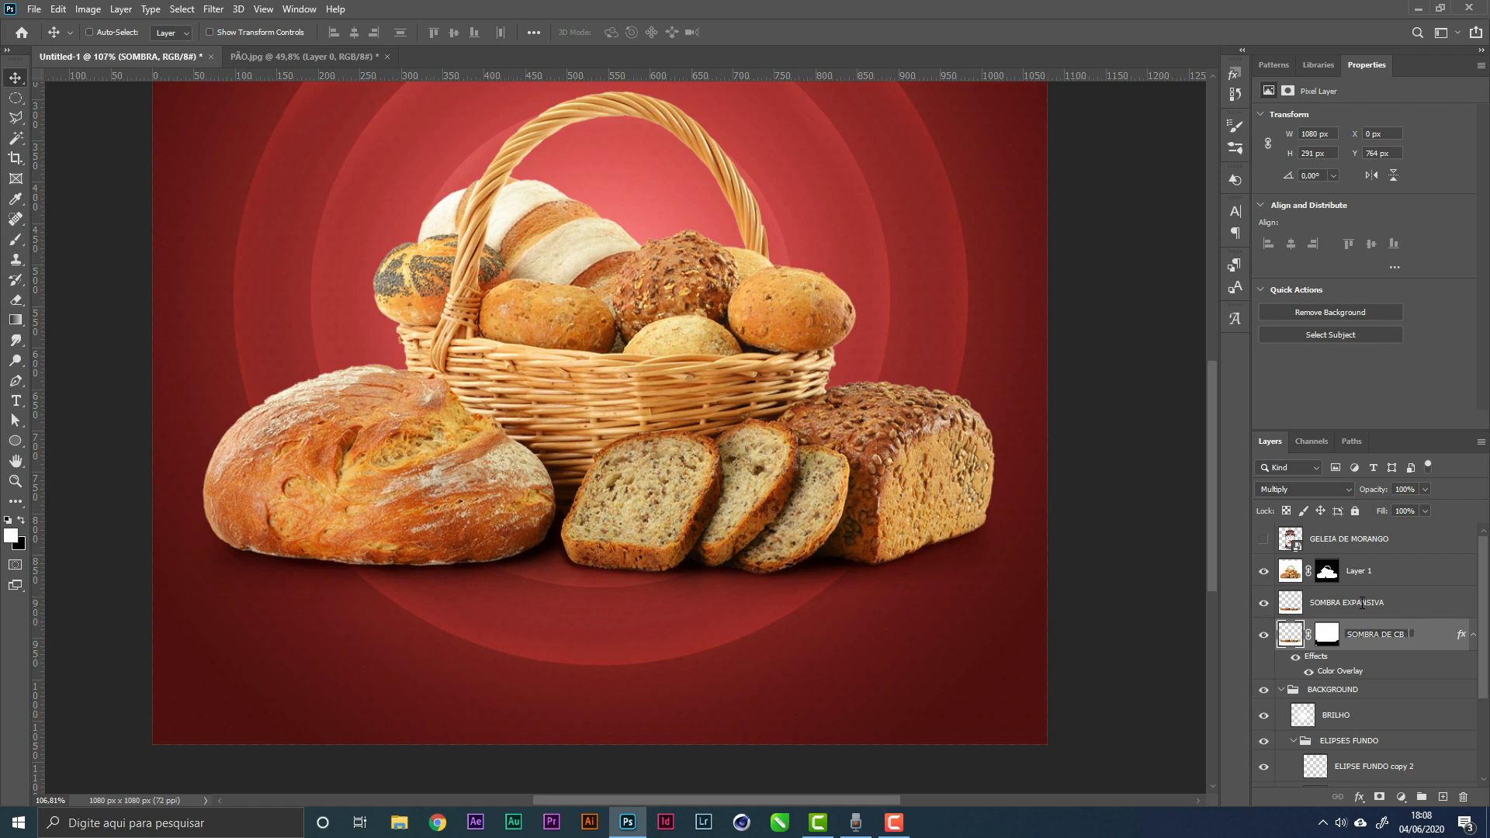
text(SOMBRA DE CONTATO)
key(Return)
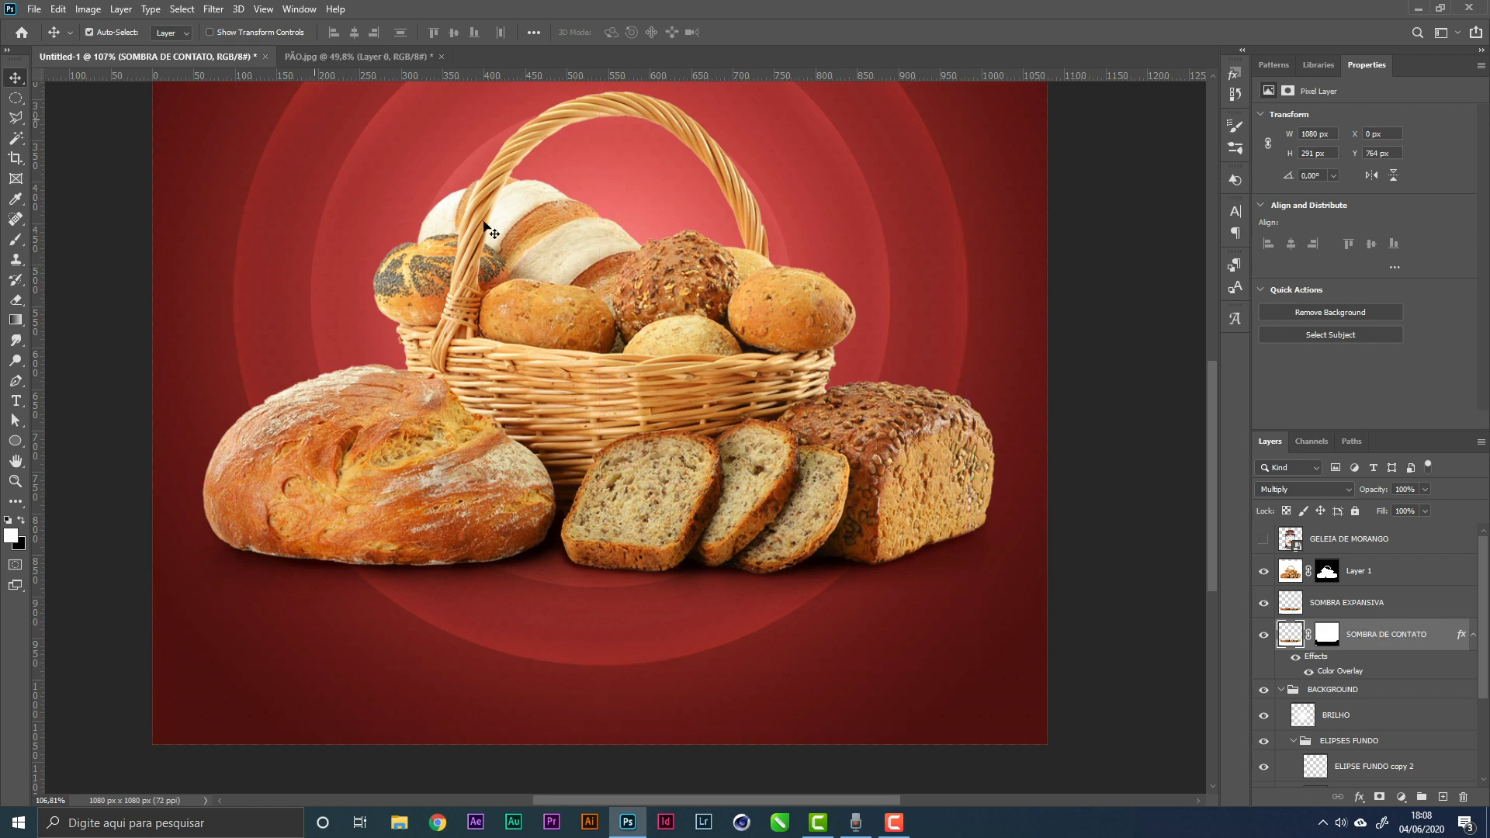
Save the document as GELEIA 2 in Photoshop PSD format inside the GELÉIA DE MORANGO folder
key(ctrl+s)
click(835, 543)
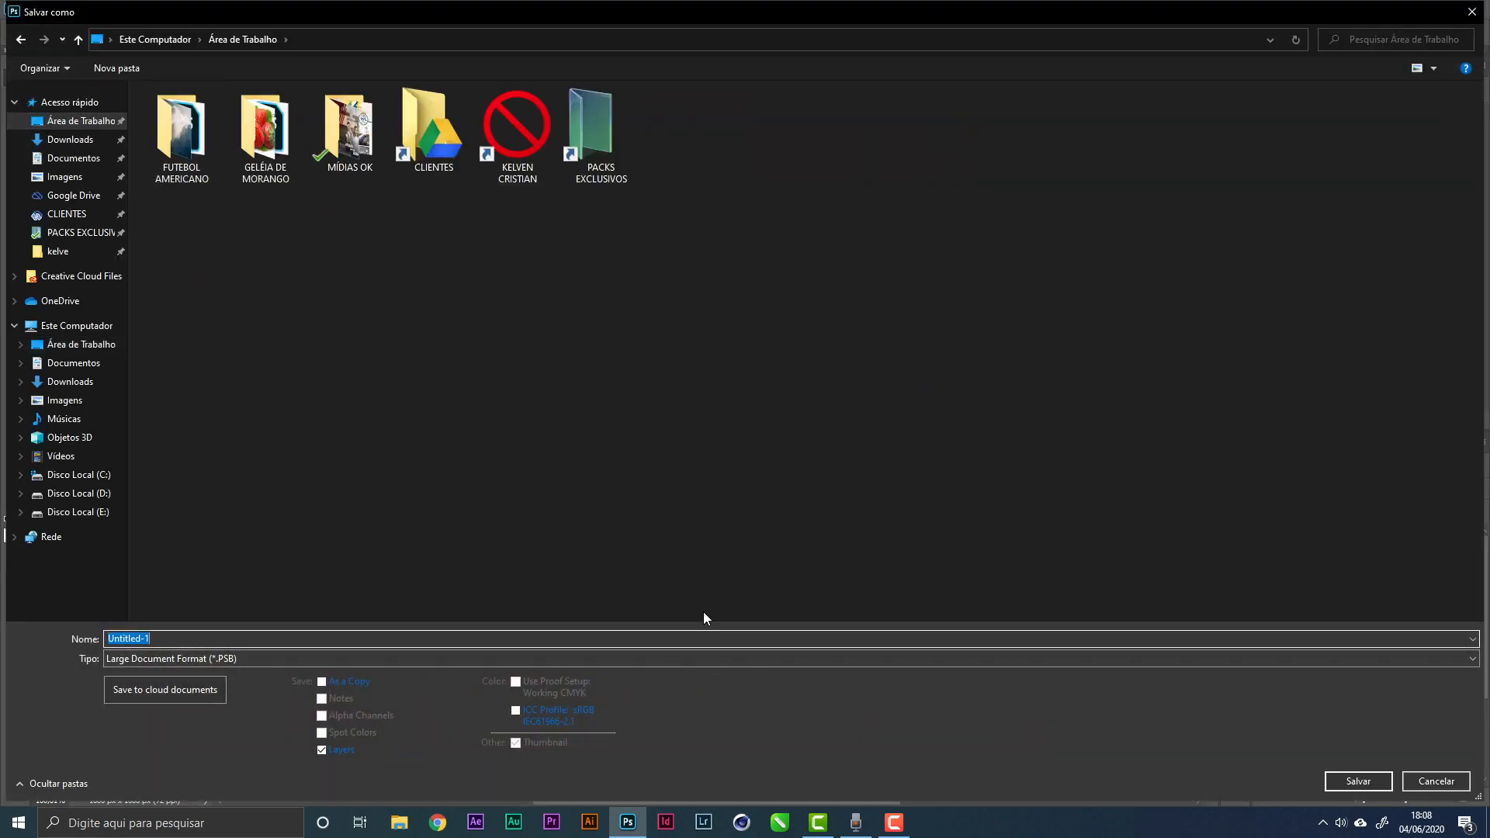
text(GE)
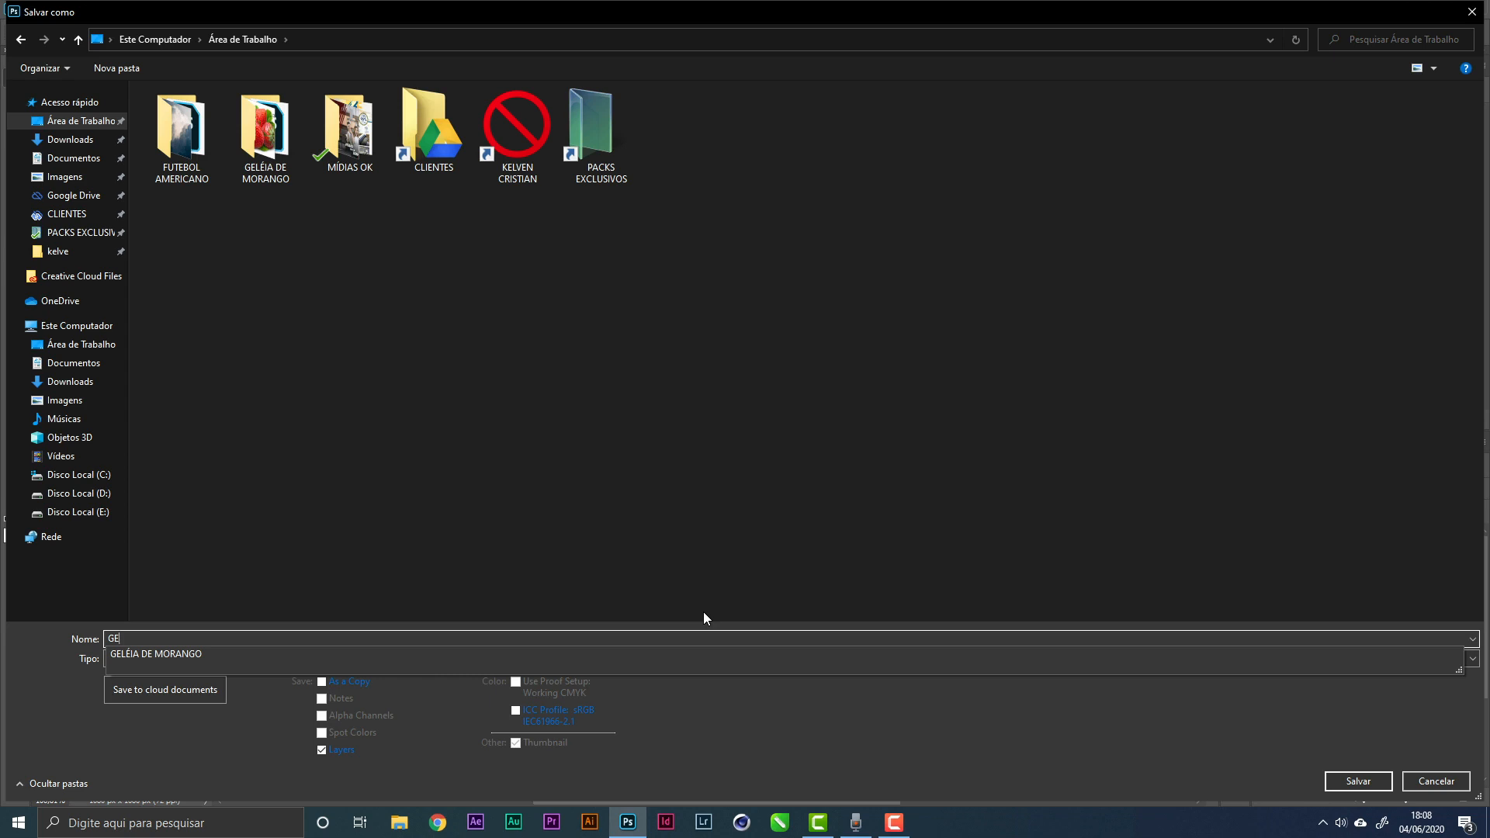
key(Down)
key(Return)
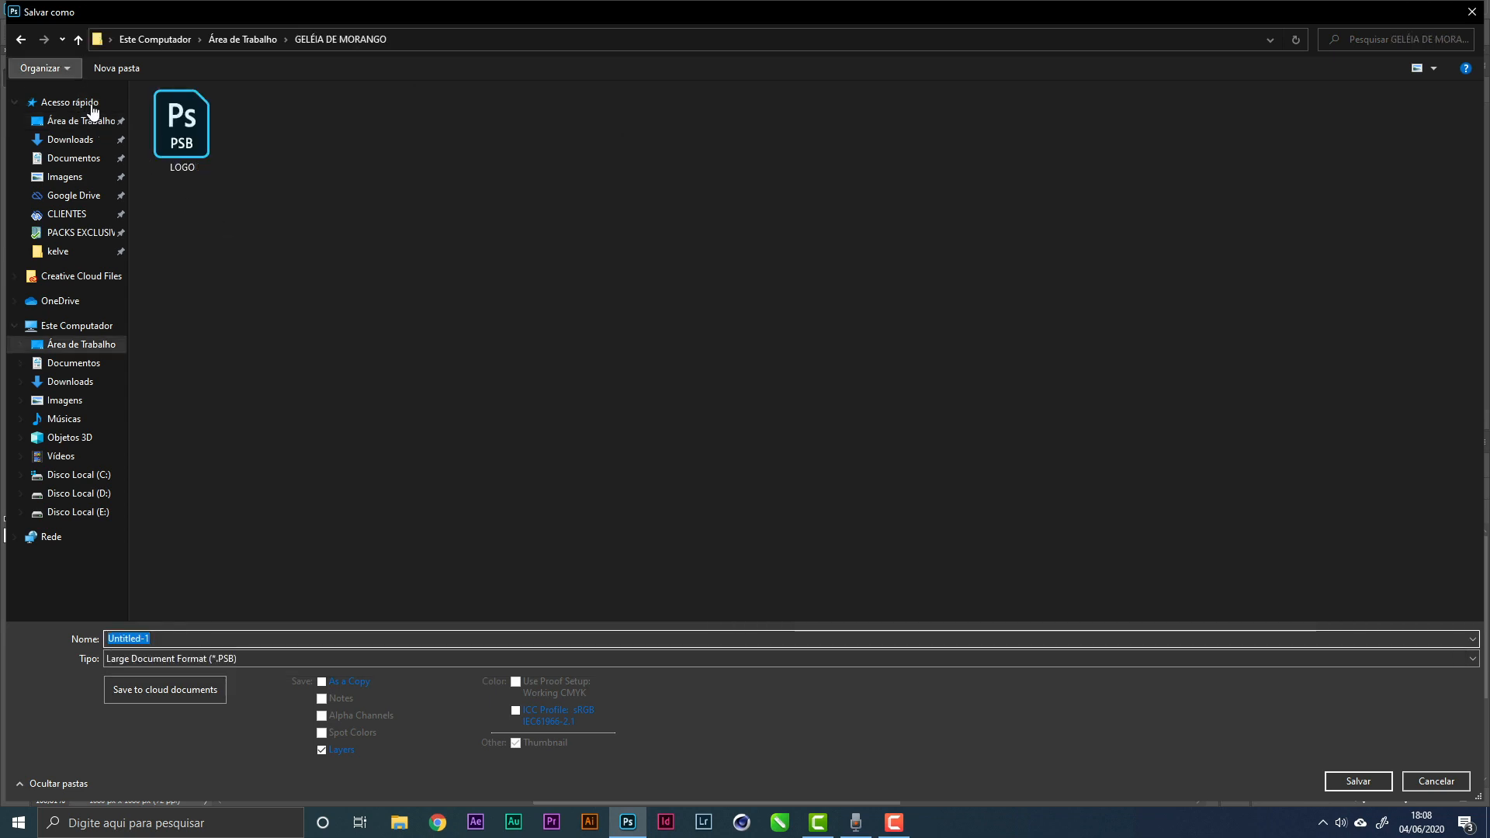
click(1239, 639)
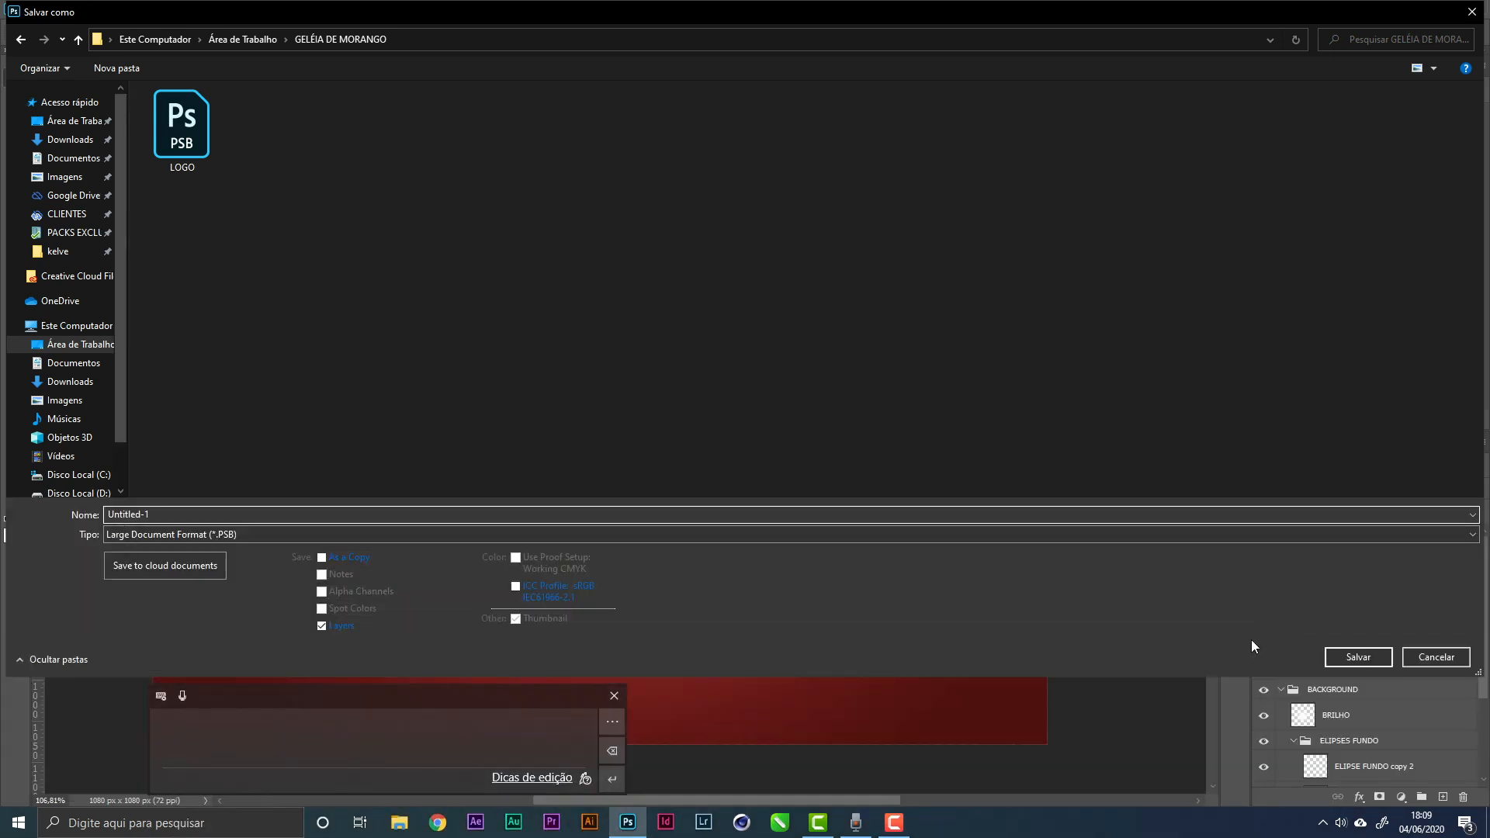
key(ctrl+a)
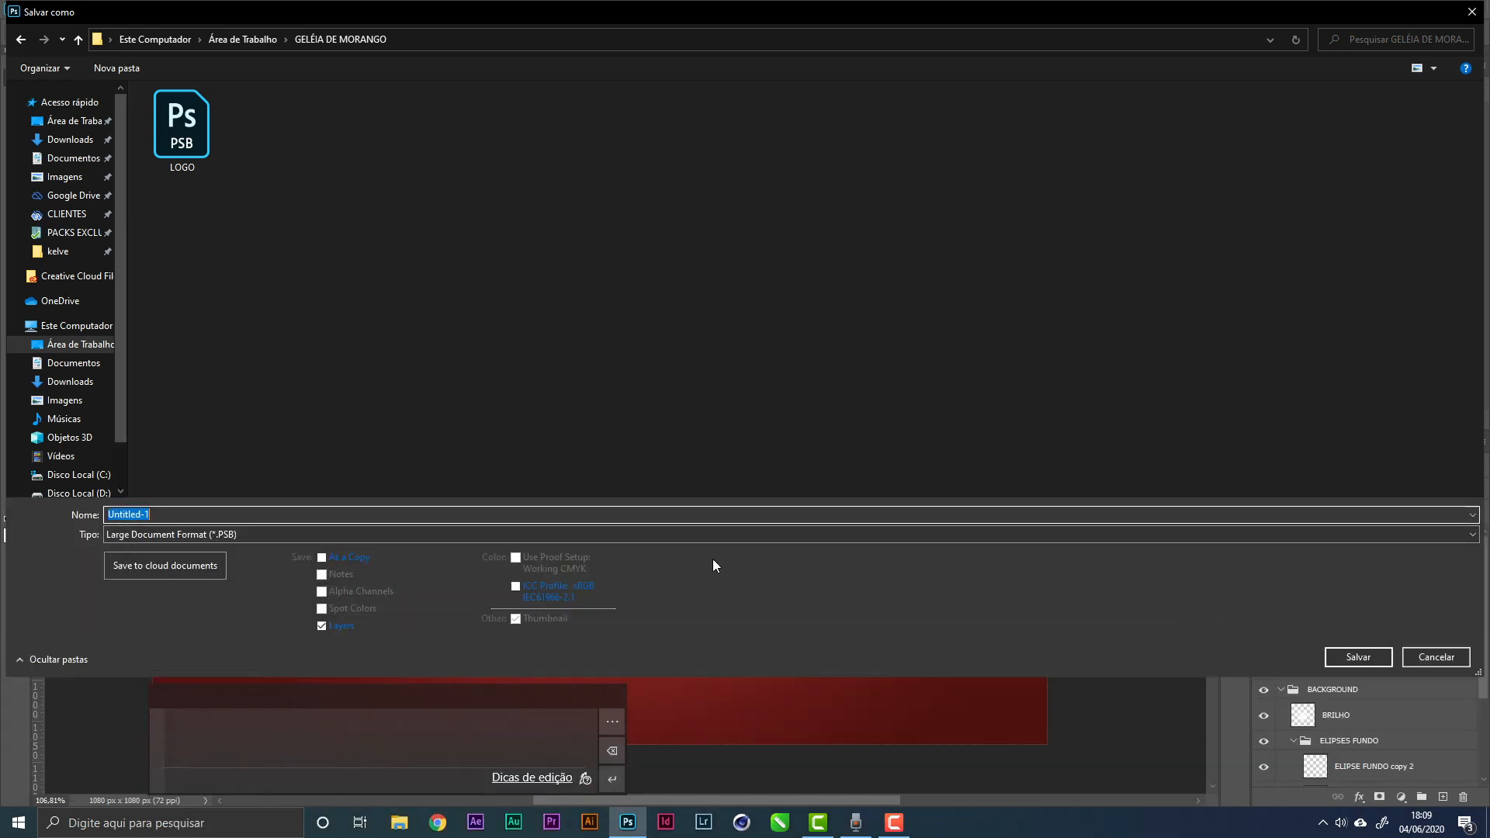
text(GELEIA 2)
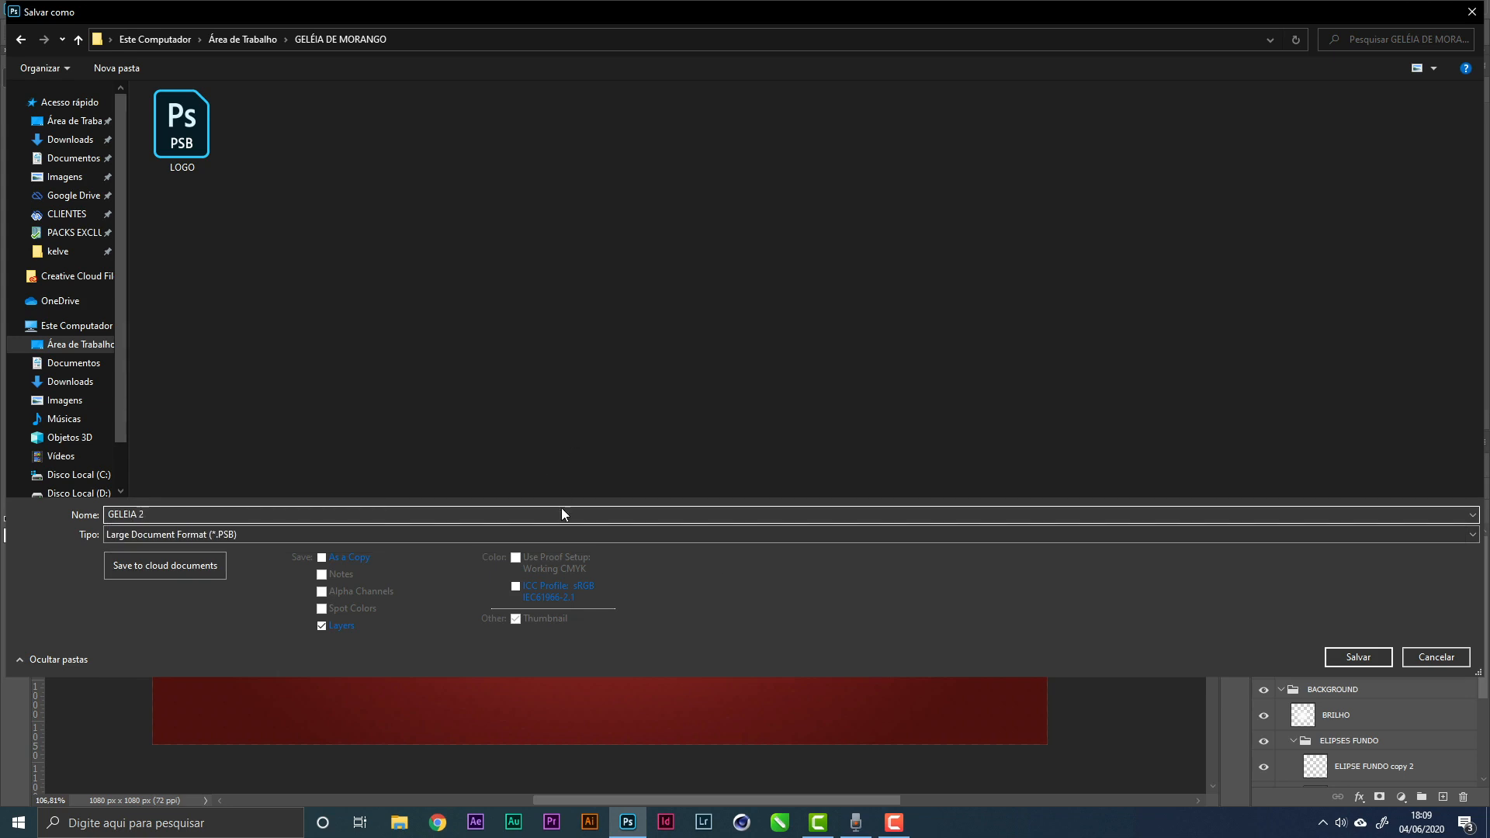
click(575, 537)
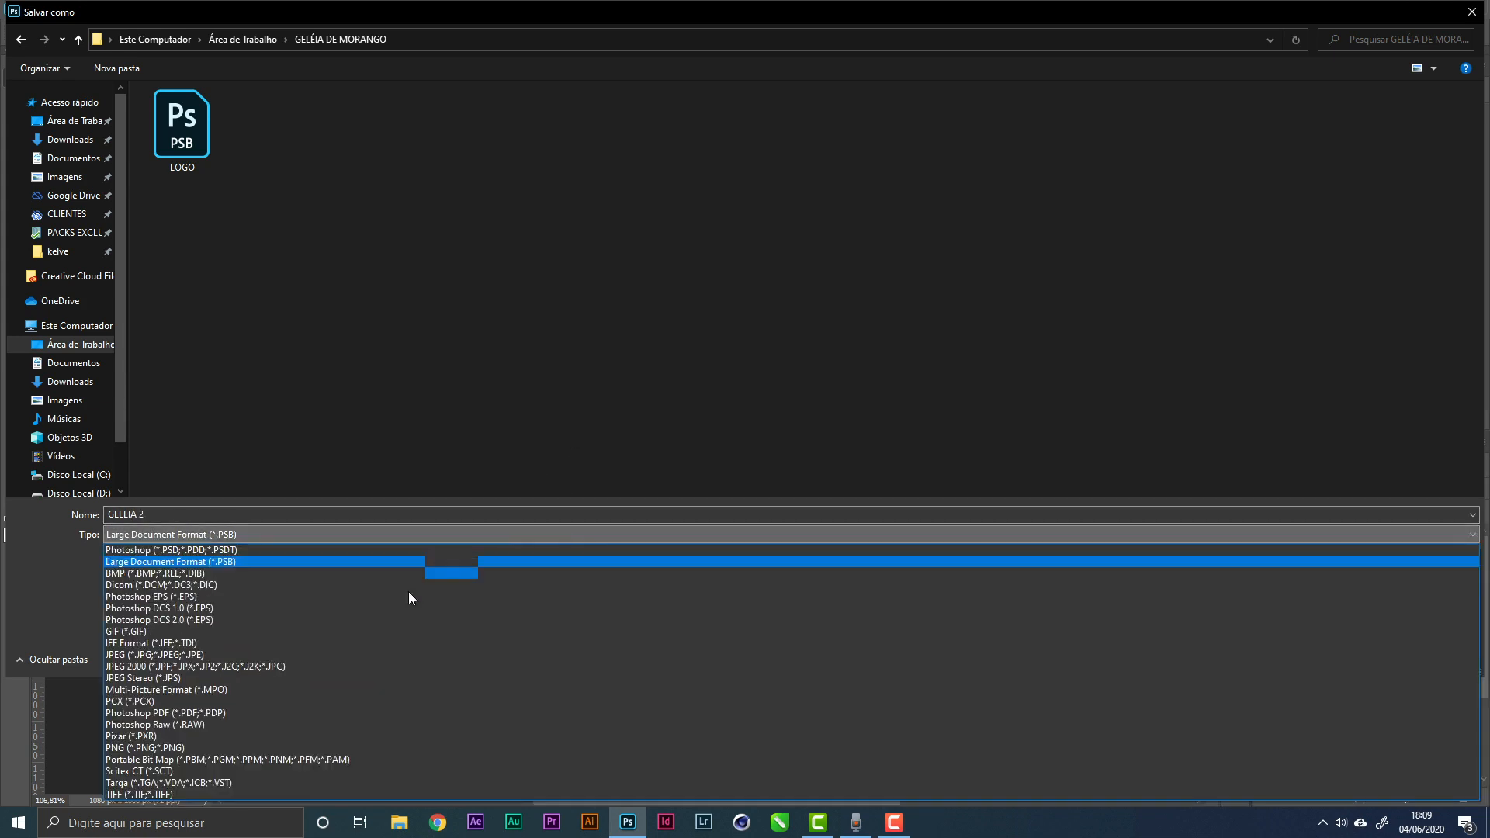
click(344, 550)
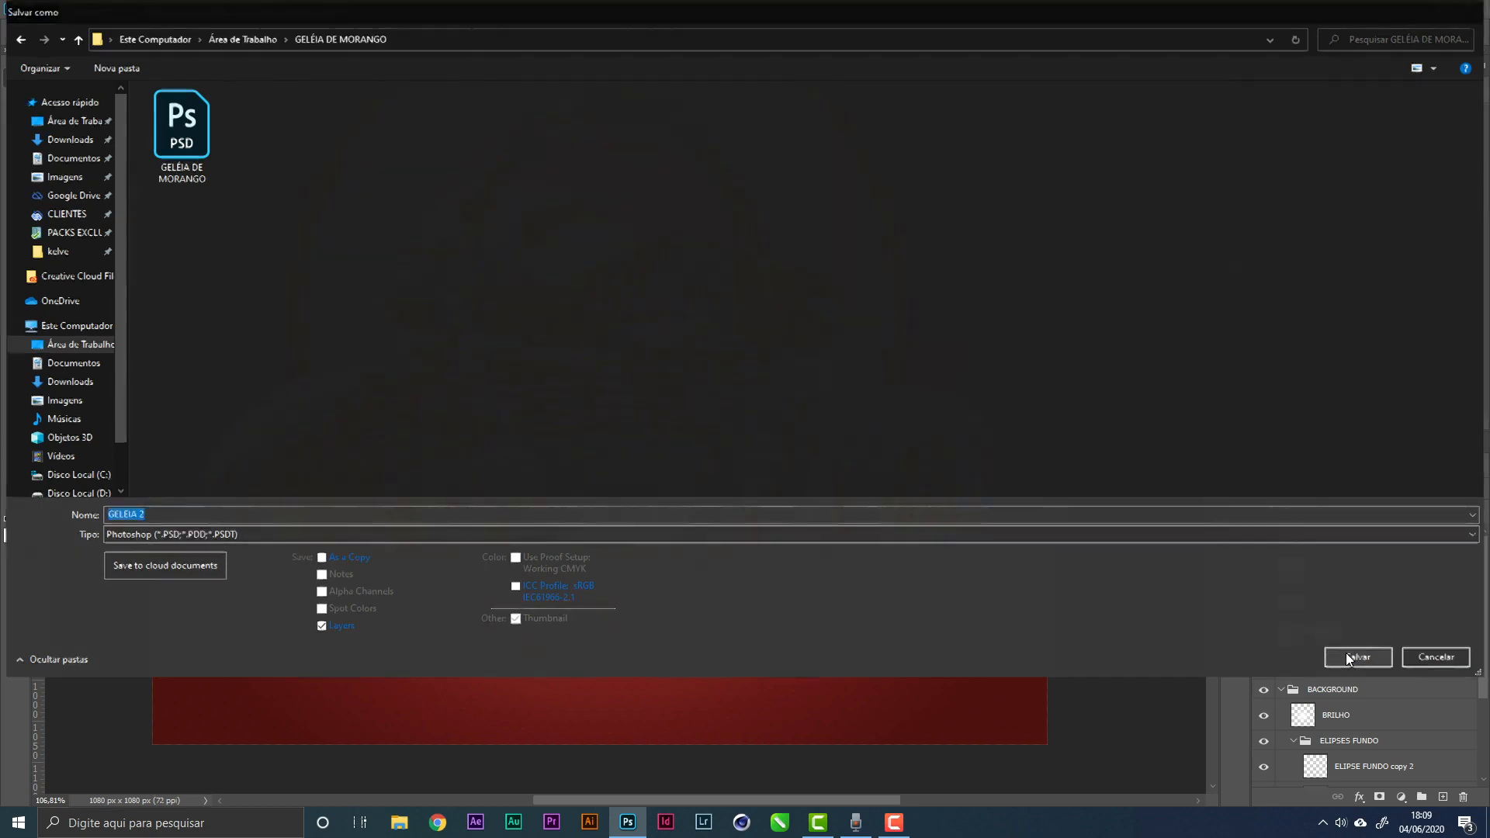
click(1357, 657)
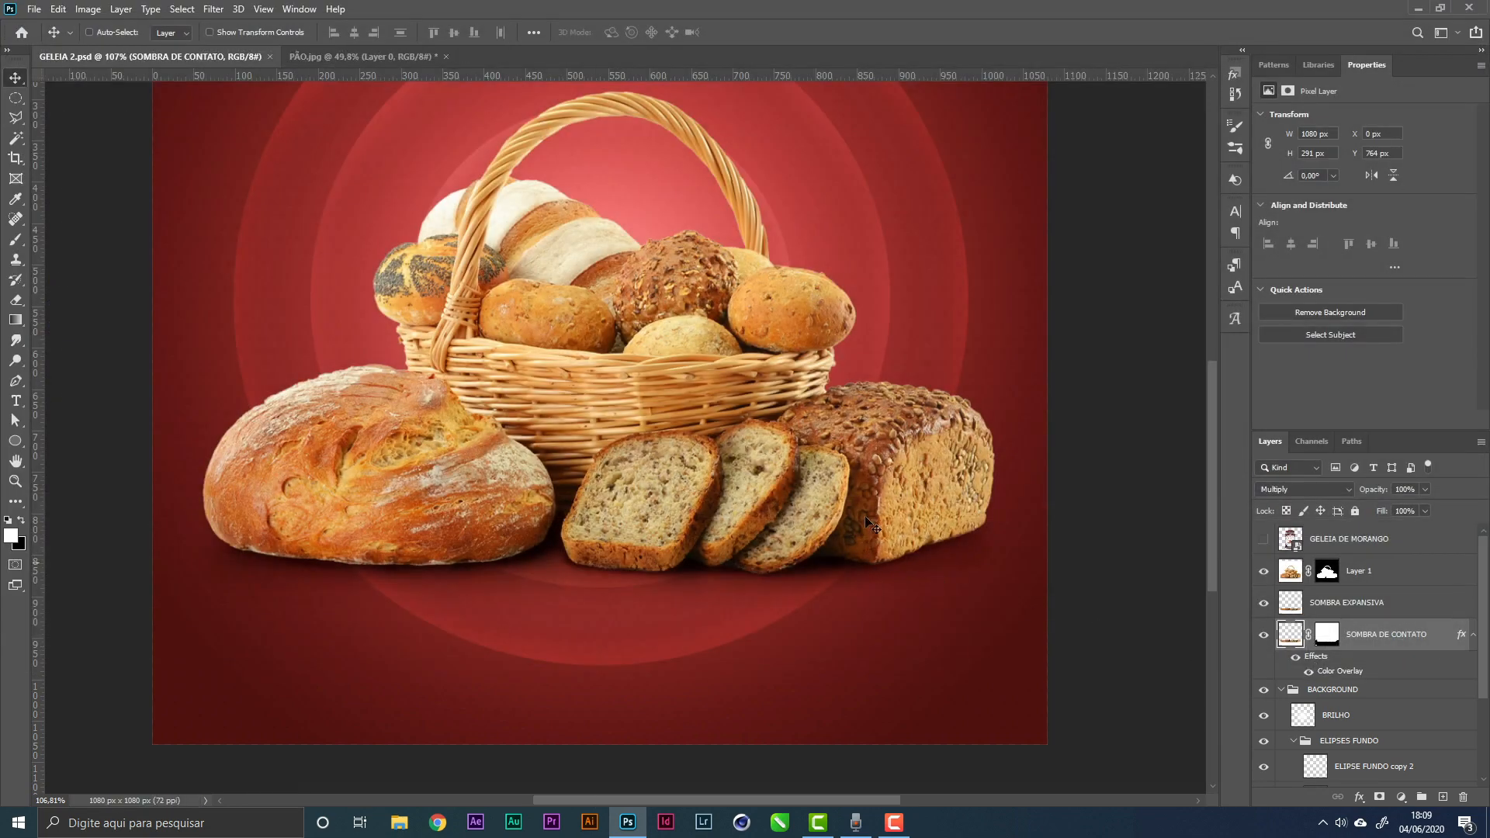
Lower the opacity of SOMBRA EXPANSIVA to about 73% and of SOMBRA DE CONTATO to 76%
click(1393, 601)
click(1425, 489)
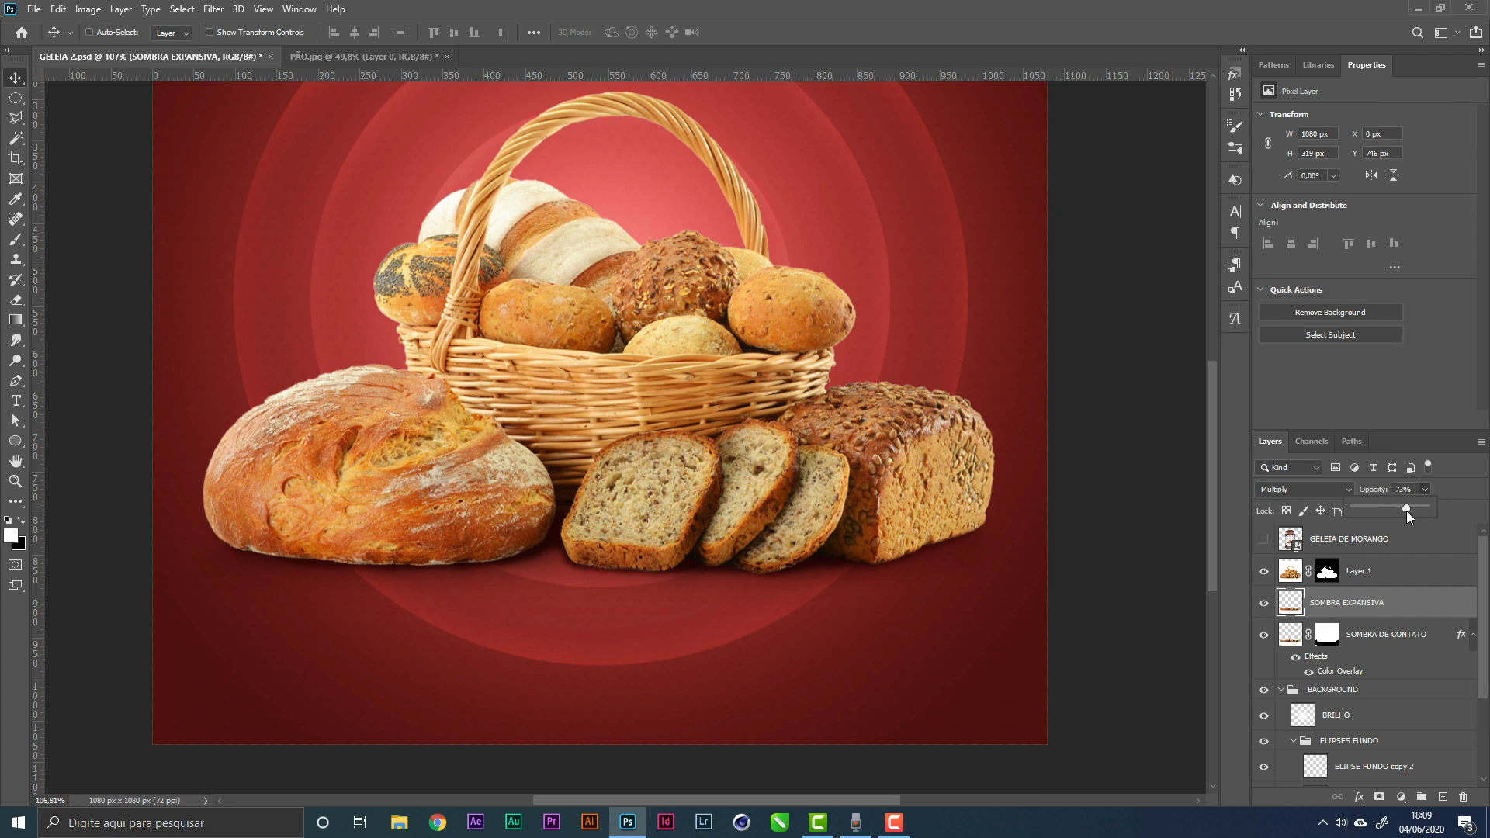
click(1392, 637)
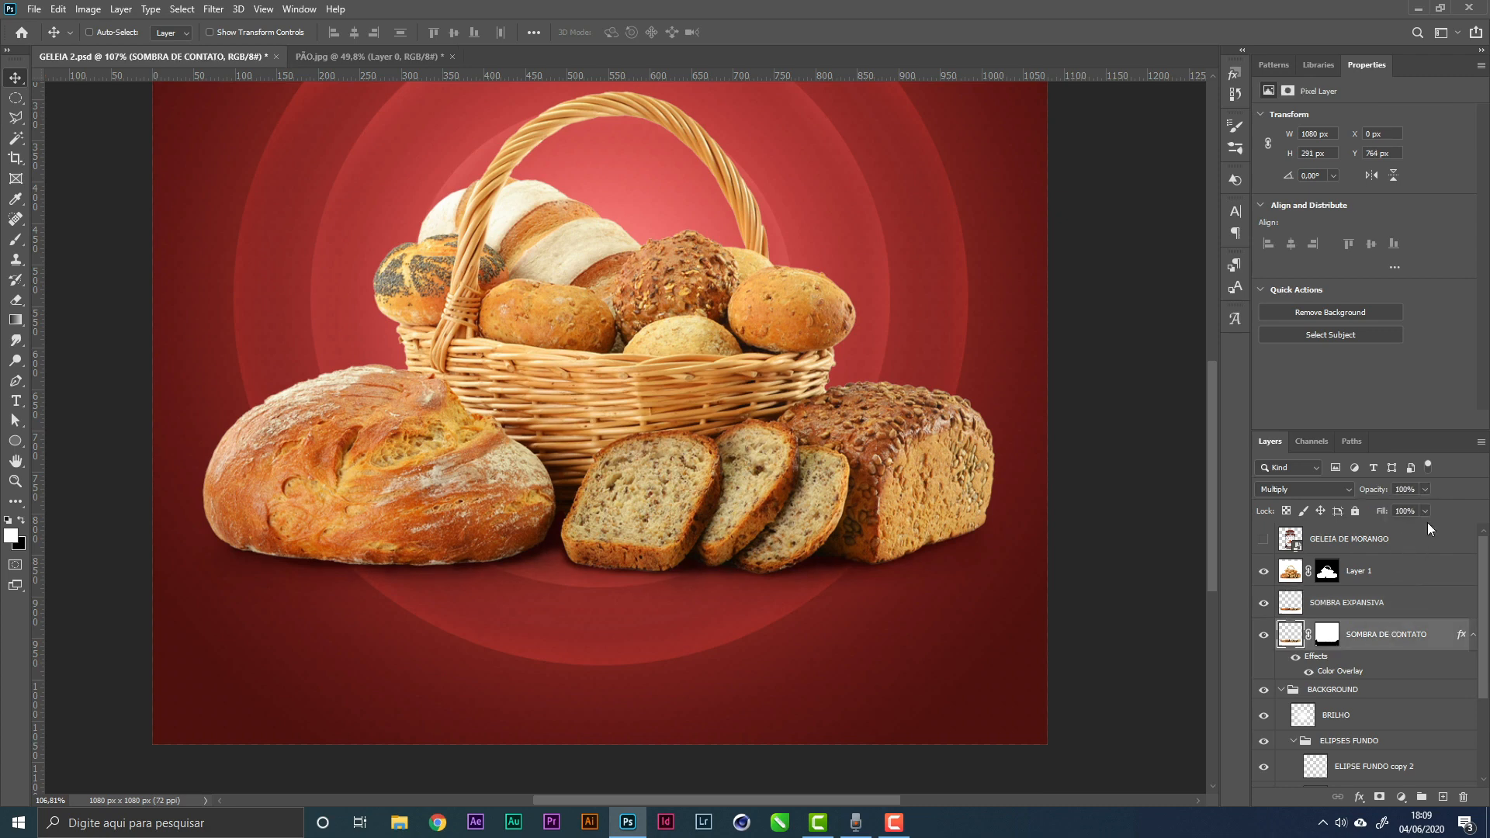
click(1427, 490)
click(21, 81)
key(z)
drag(915, 499, 857, 503)
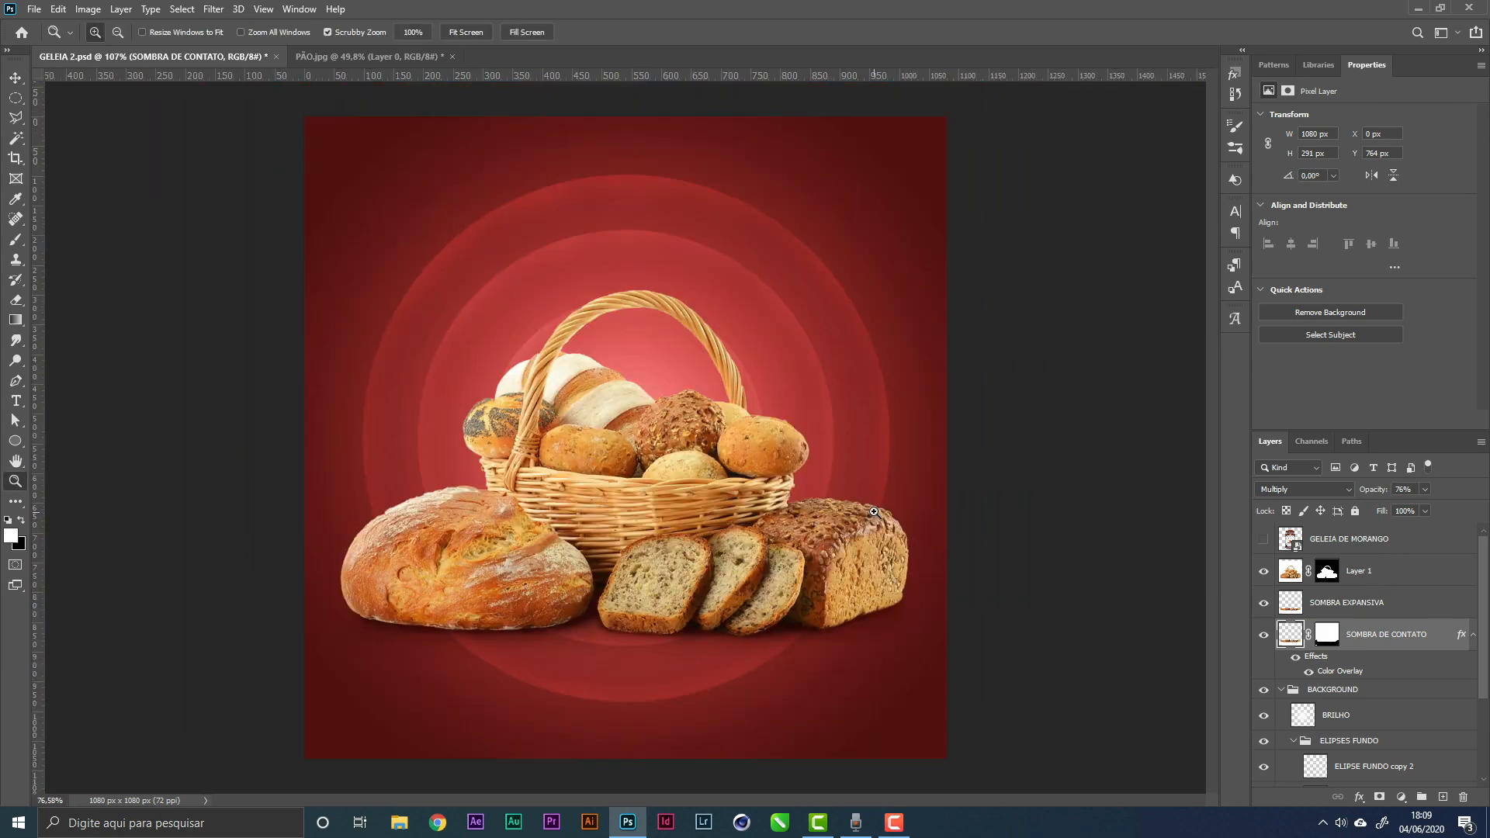
right_click(1363, 579)
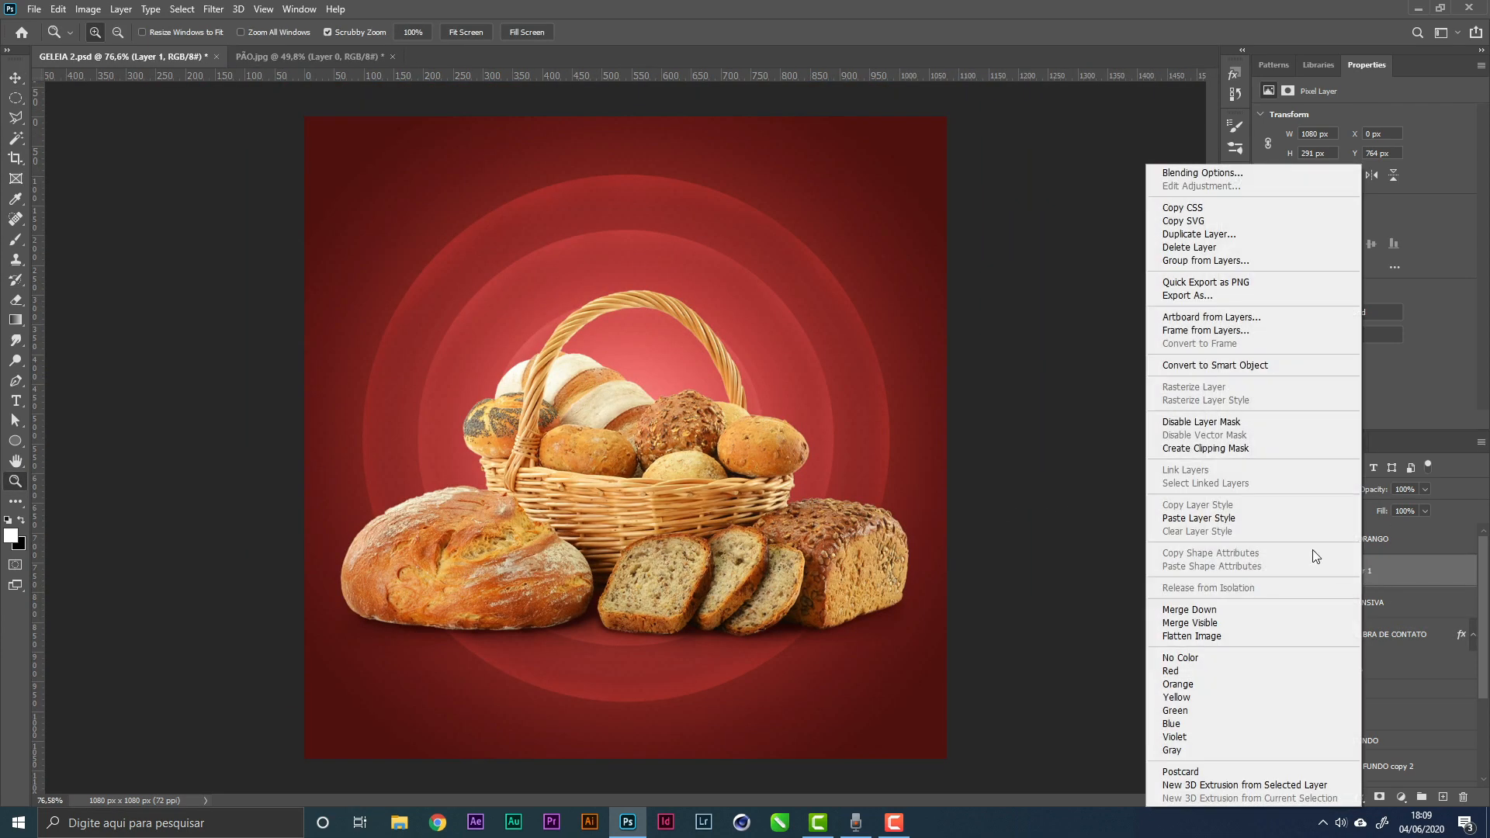
click(1215, 366)
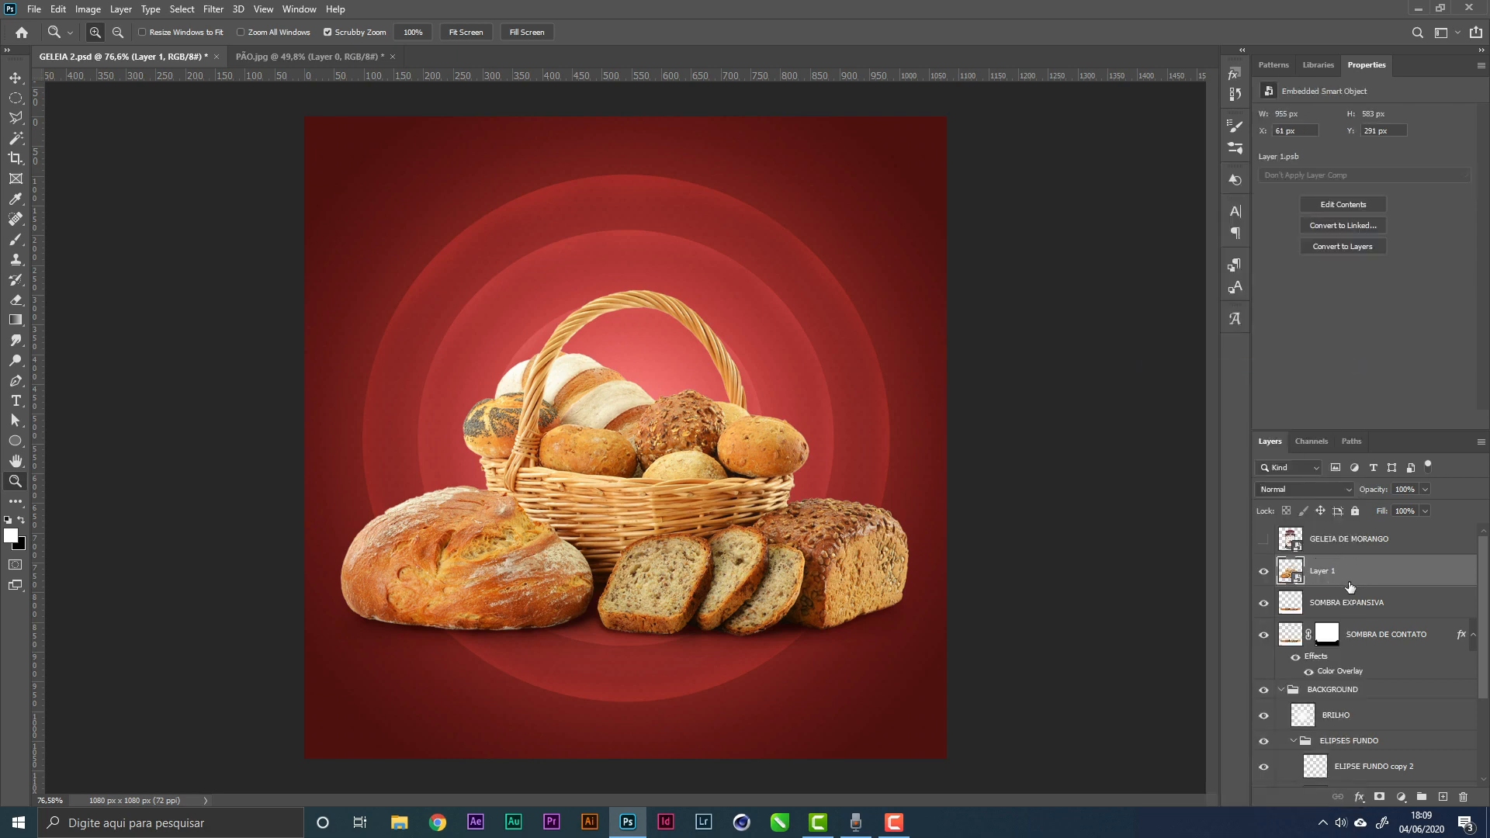
key(ctrl+z)
Rename Layer 1 with the breads PÃO and convert it to a smart object
double_click(1397, 570)
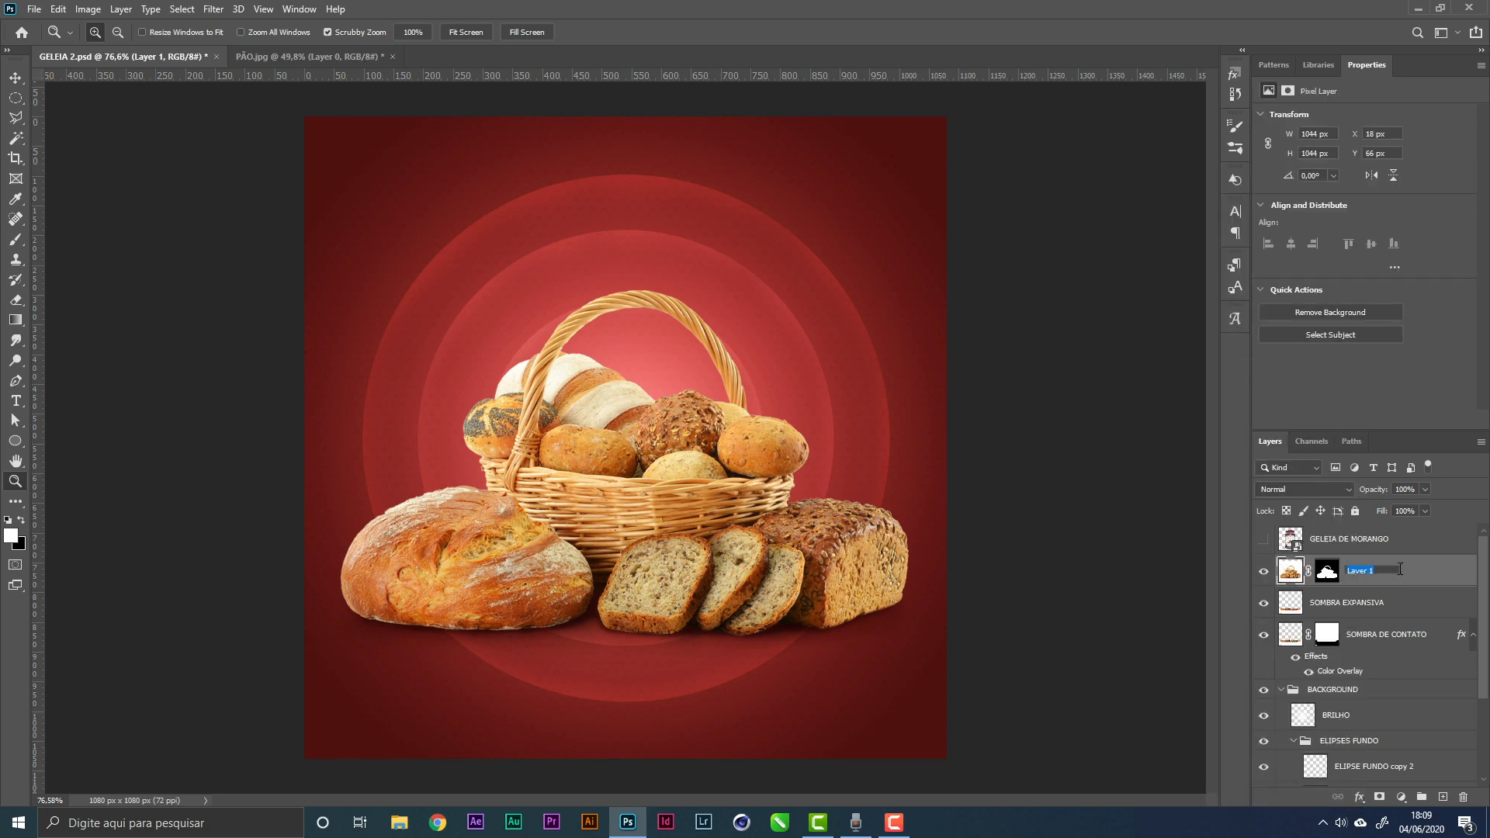
text(PÃO)
key(Return)
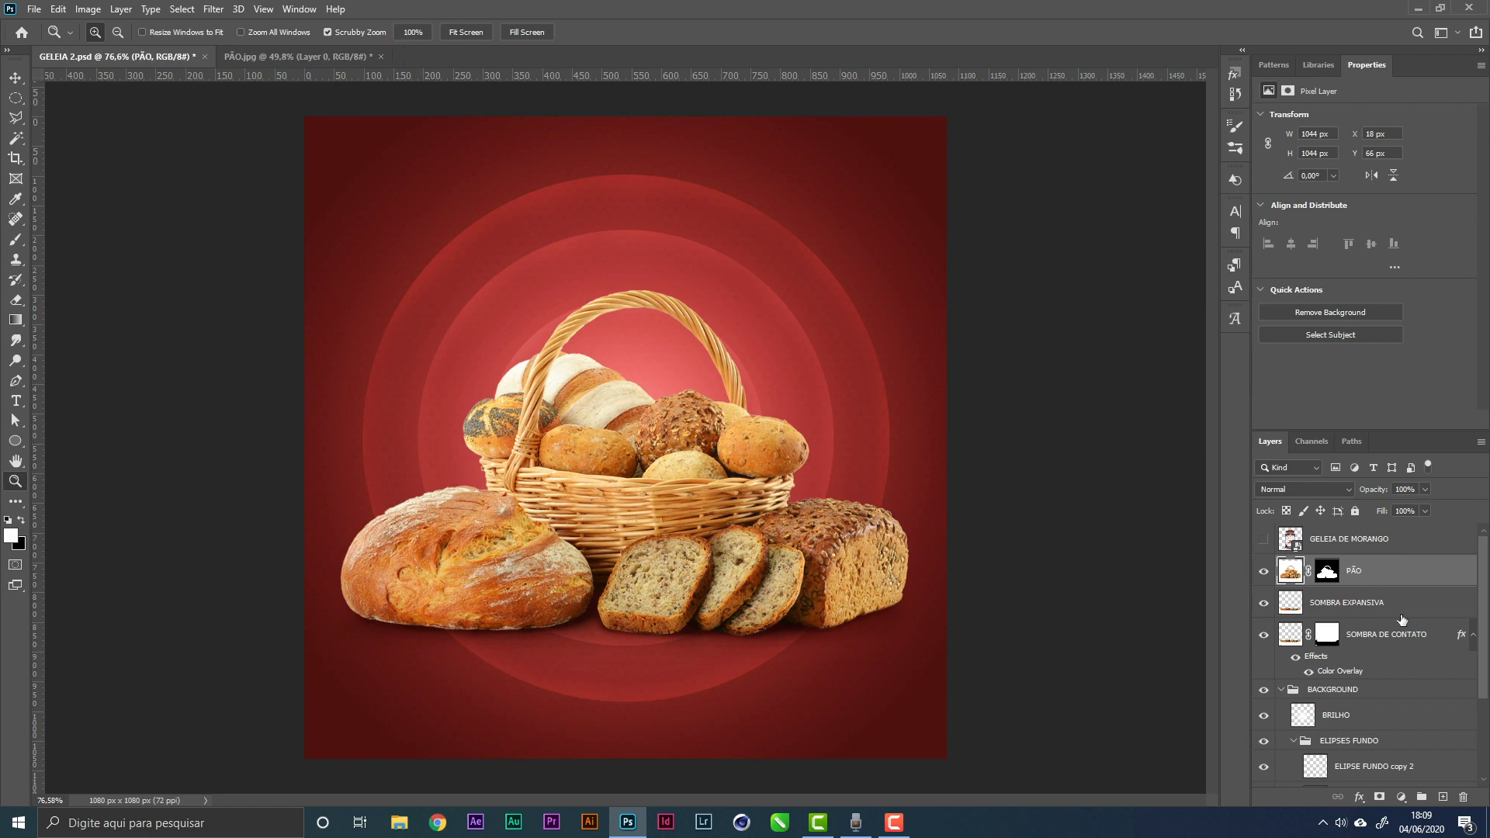
right_click(1378, 578)
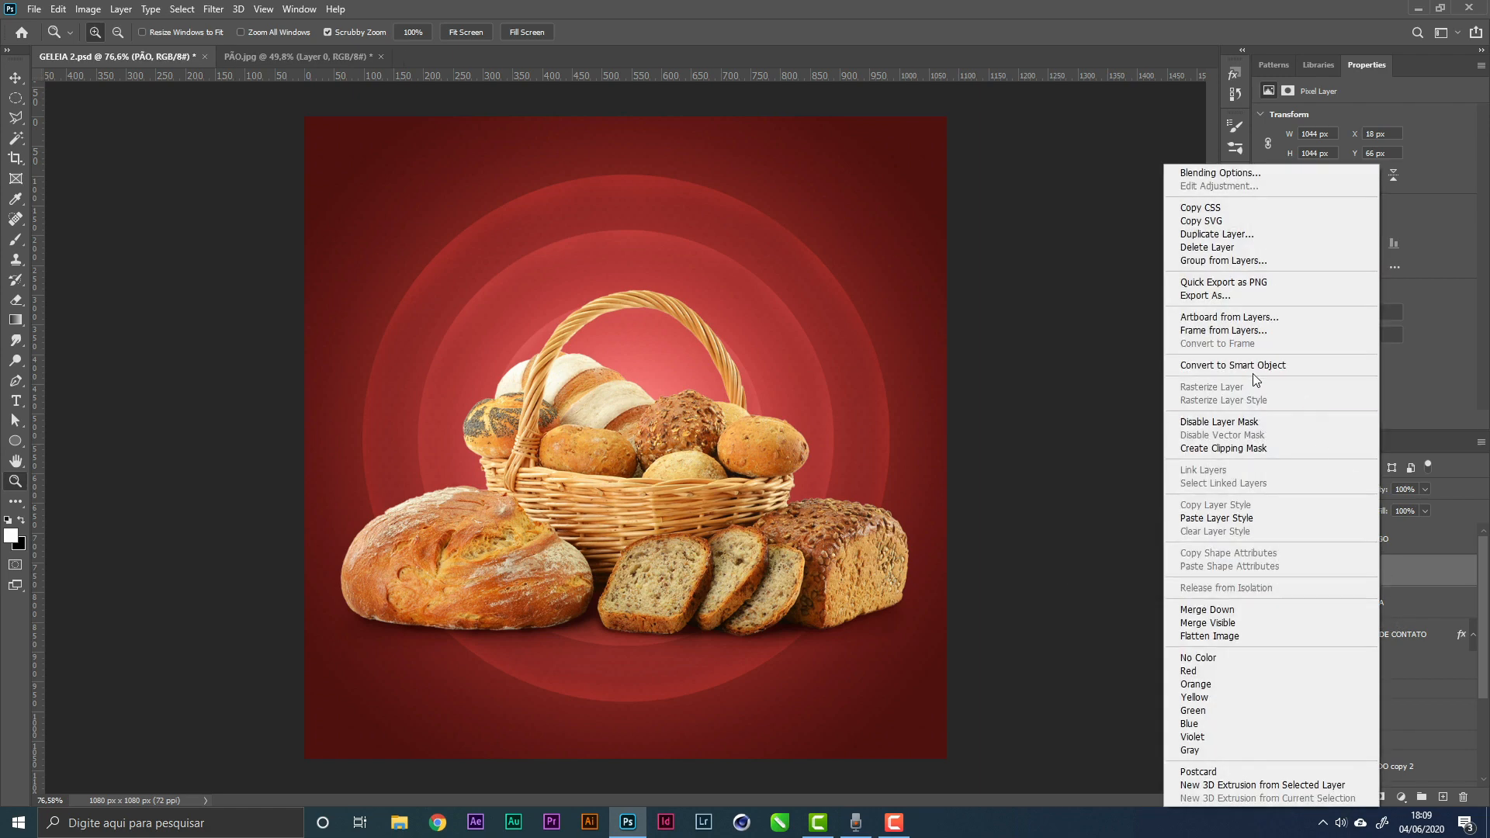
click(1257, 365)
Group the PÃO layer with both shadow layers, name the group PÃO, and collapse the BACKGROUND group
key(ctrl+g)
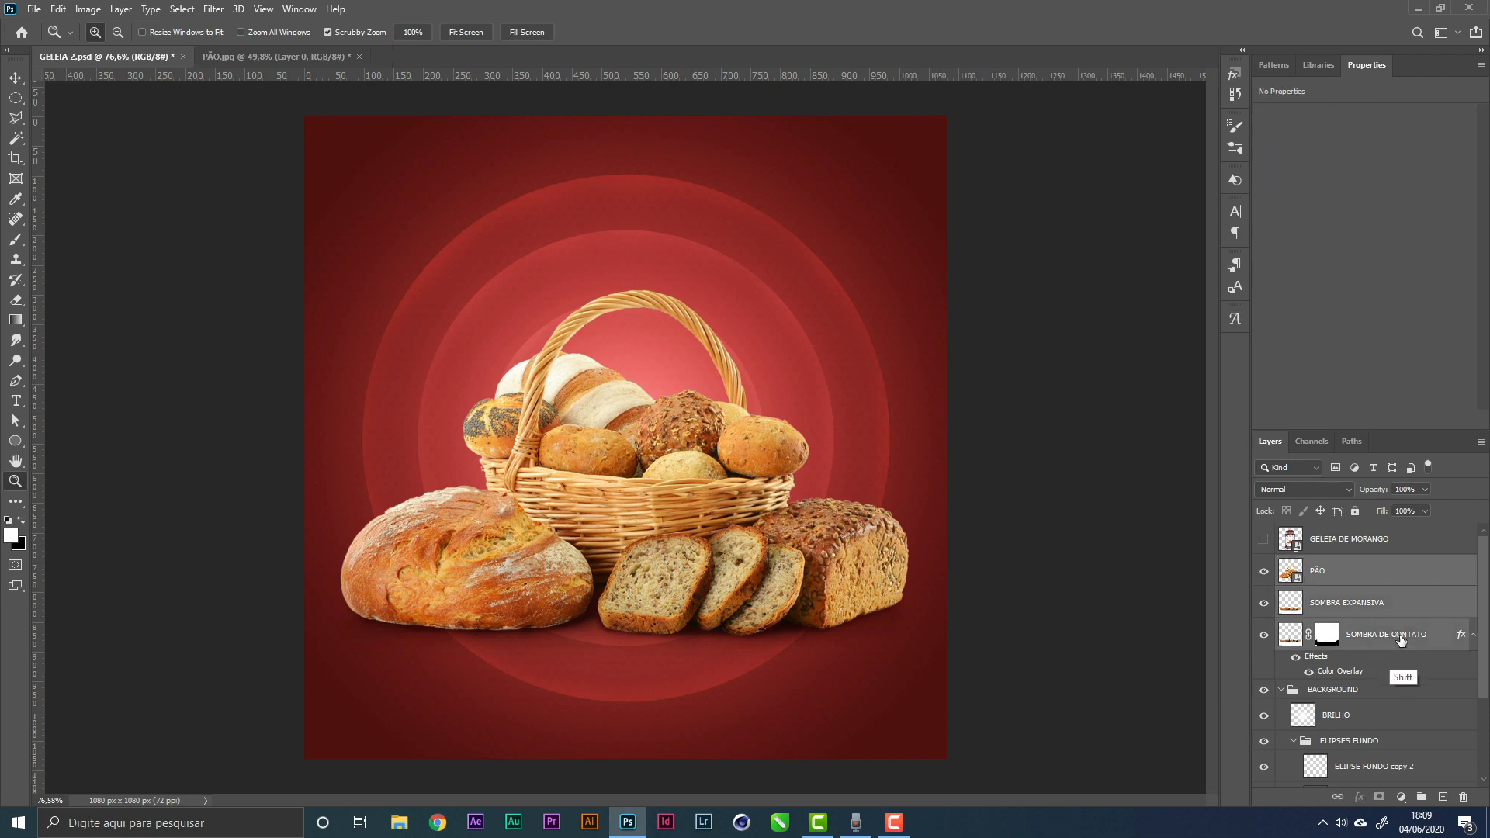
double_click(1324, 565)
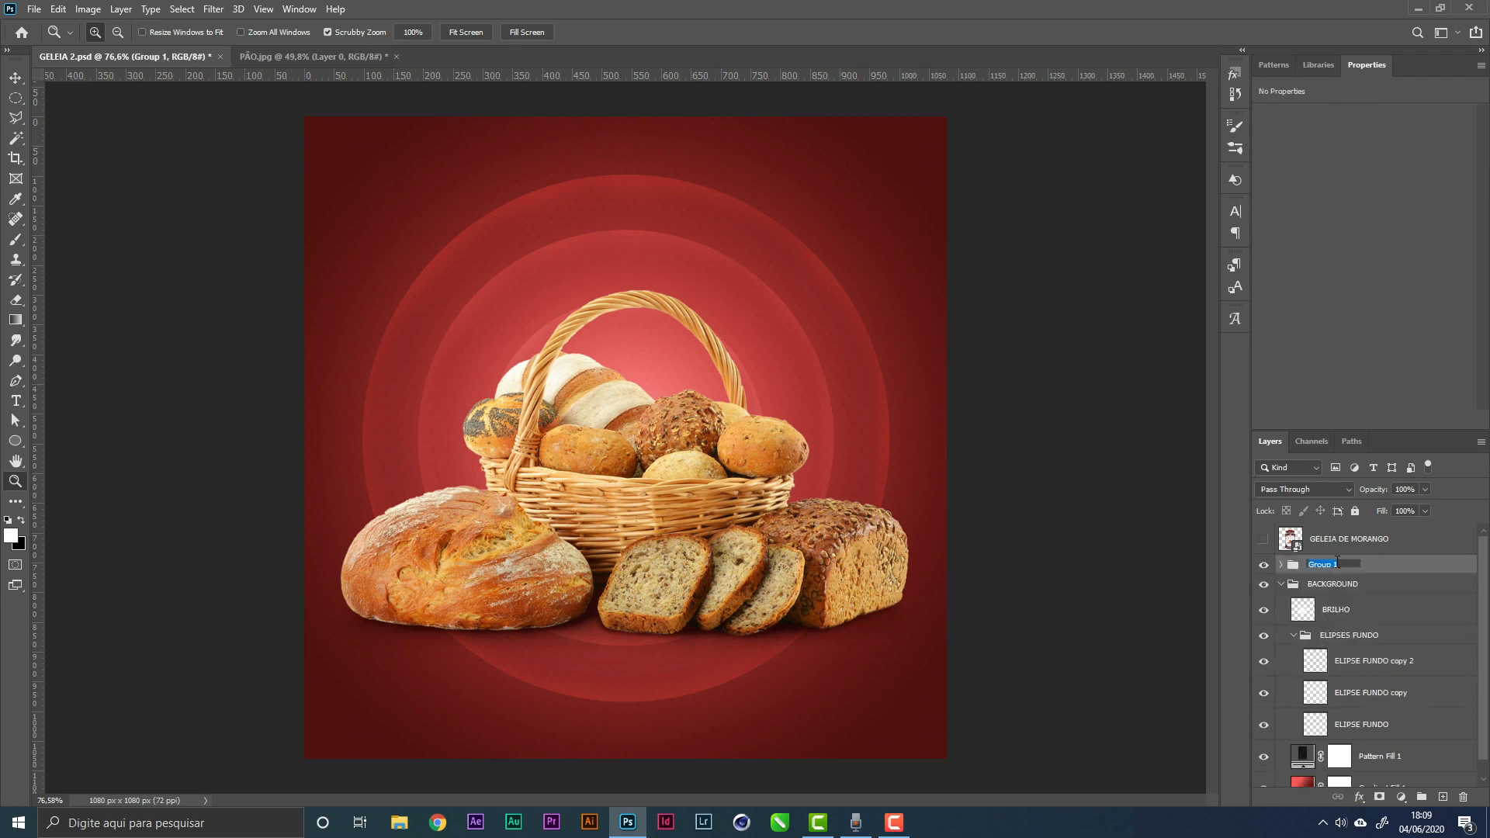
text(PÃO)
key(Return)
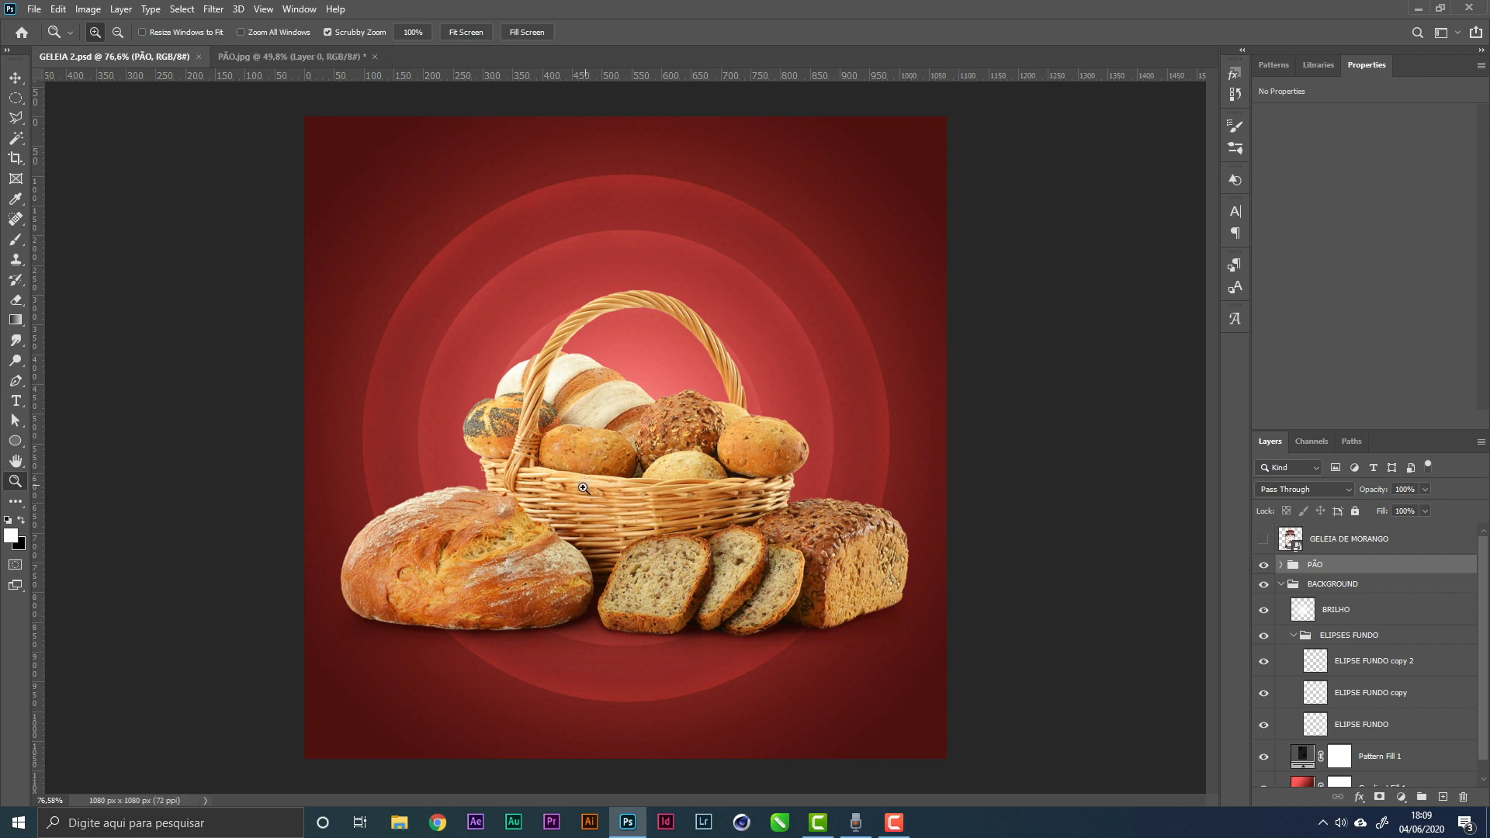
click(1281, 584)
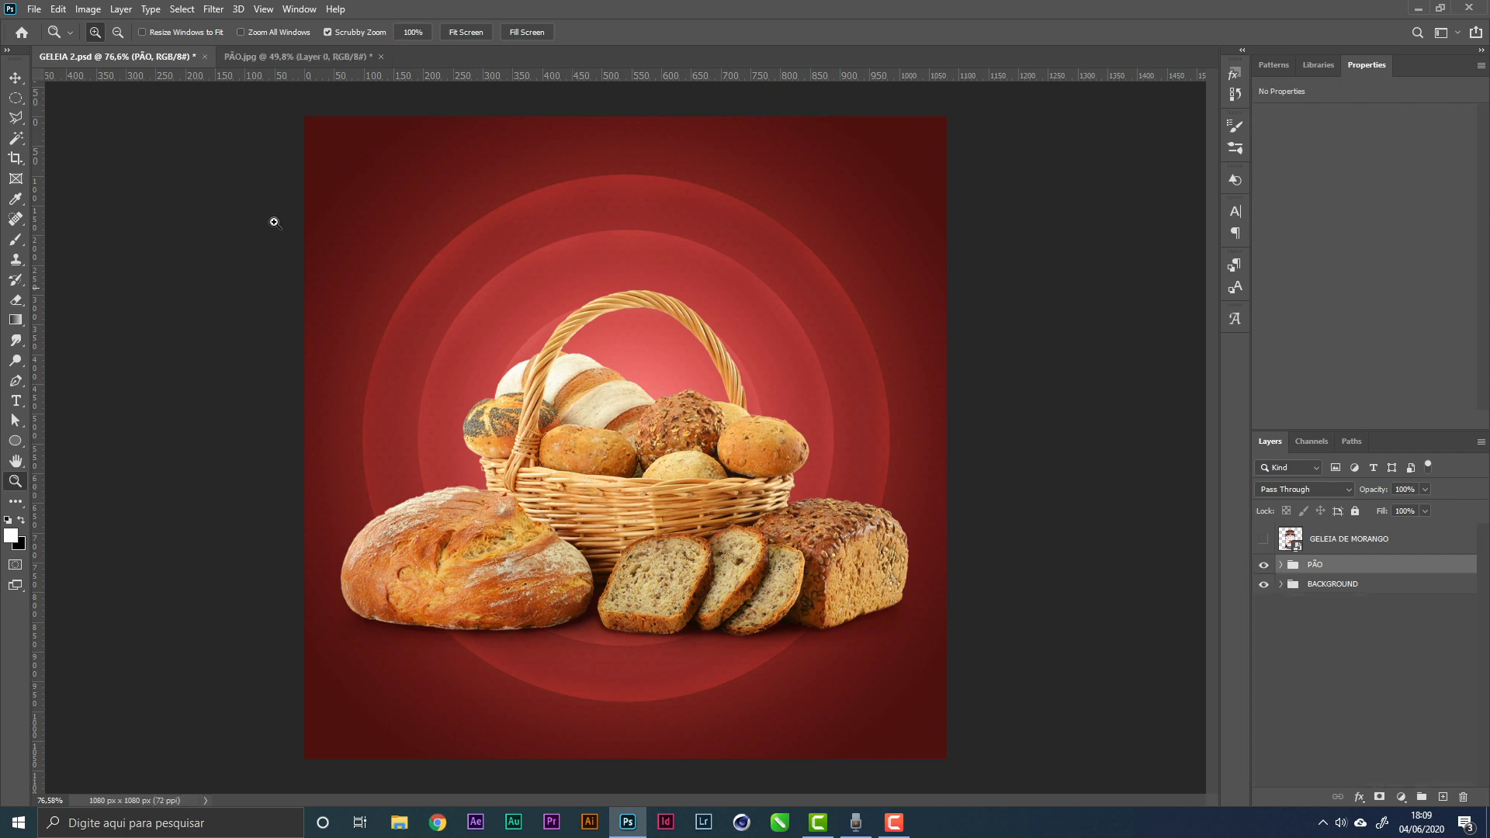
Add a guide layout with 35 px margins on all four sides of the canvas
click(16, 78)
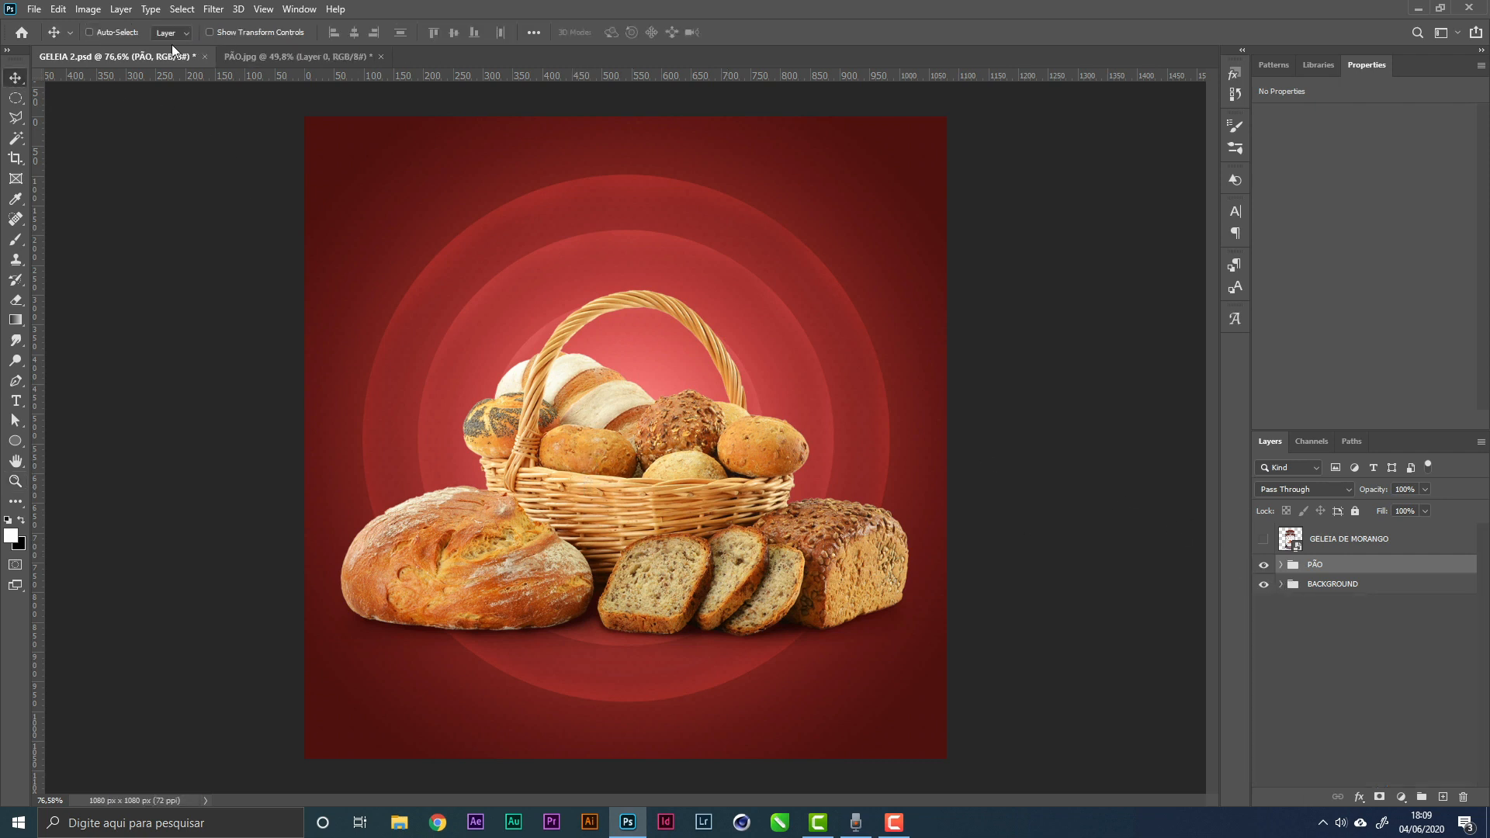
click(263, 8)
click(361, 463)
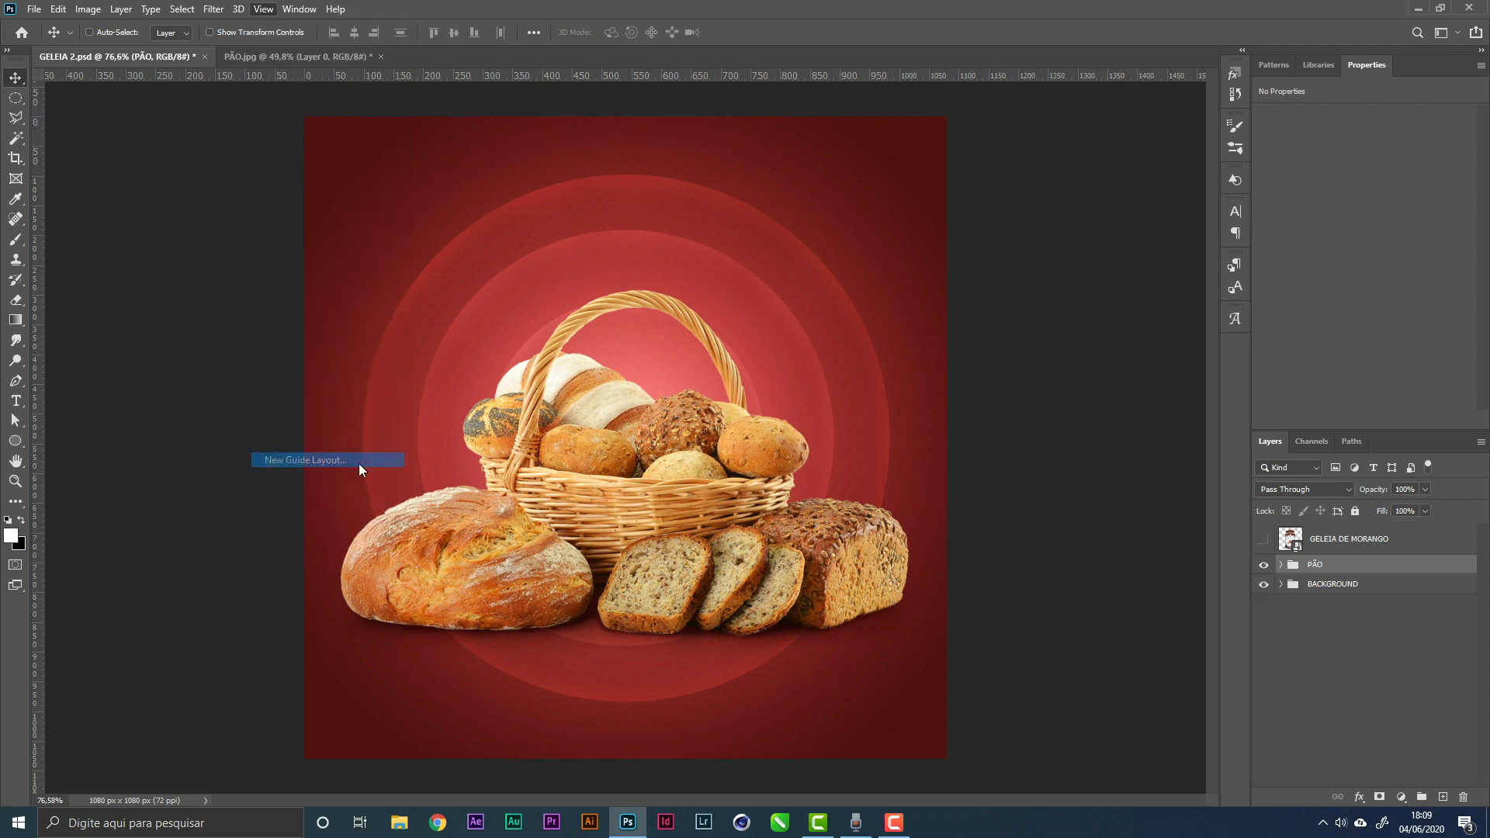
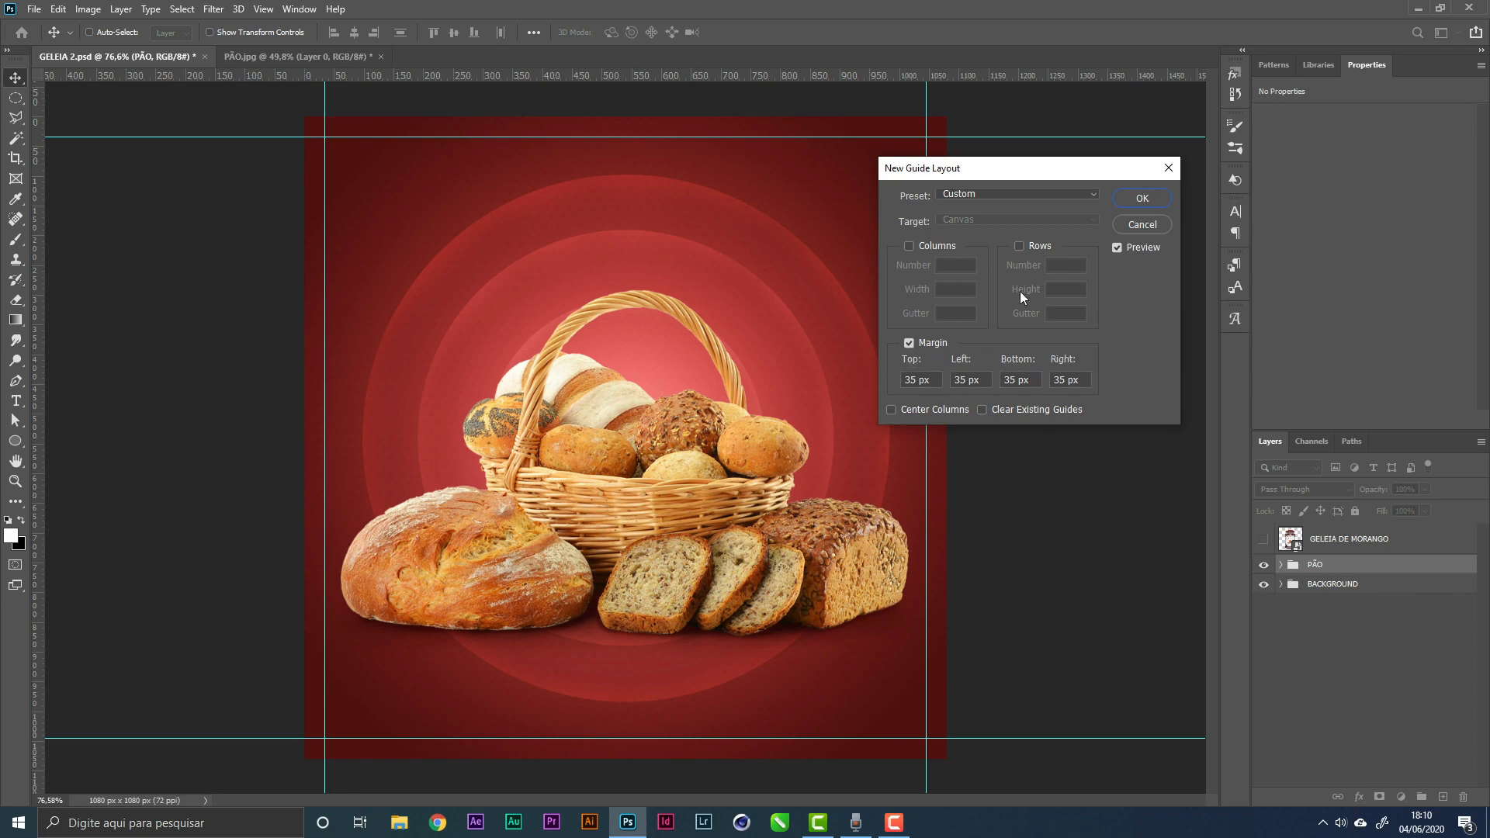
click(1159, 200)
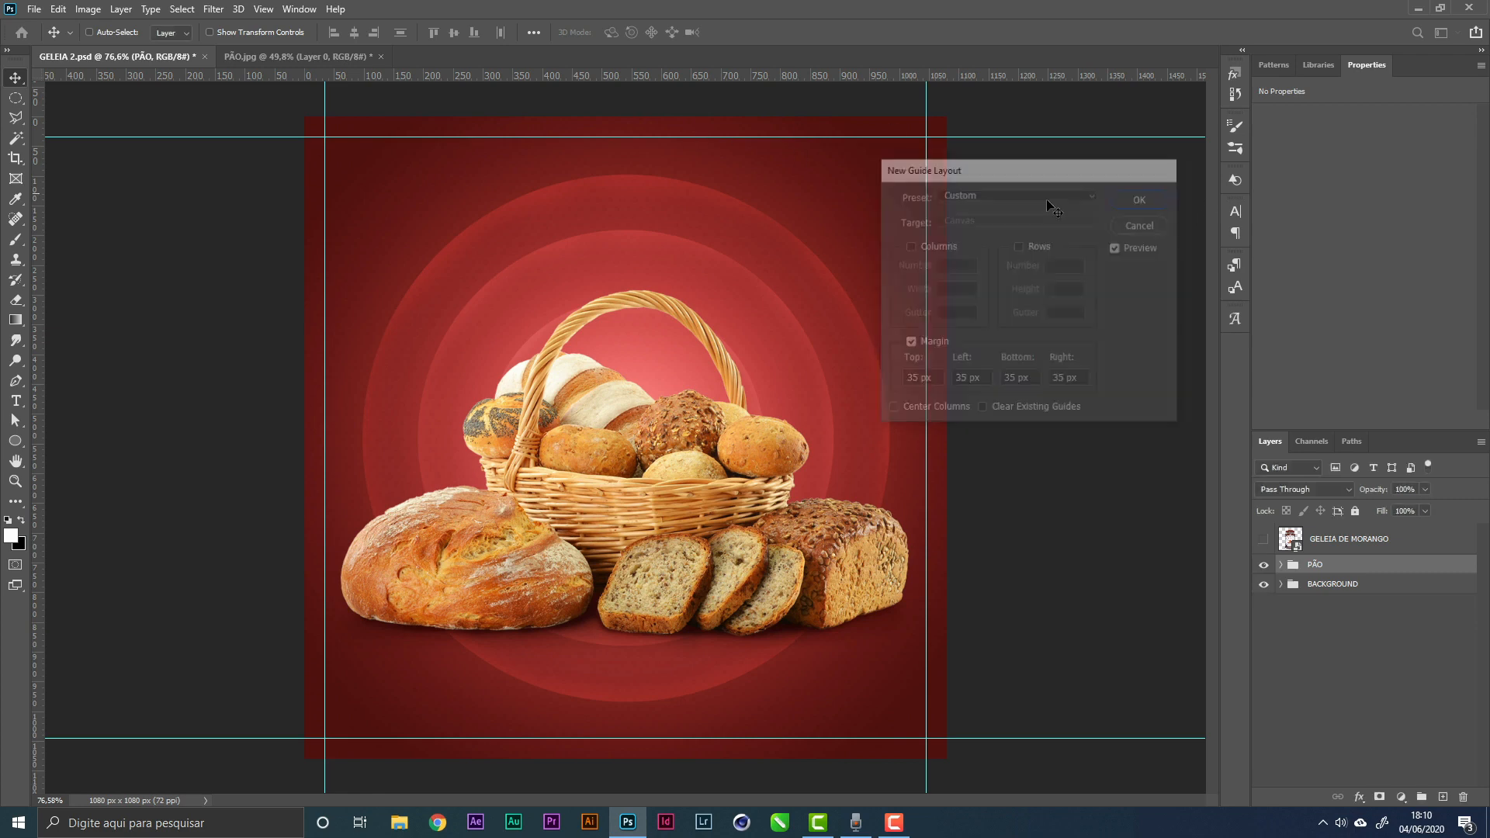
Move the PÃO group straight down slightly on the canvas
right_click(665, 518)
click(699, 531)
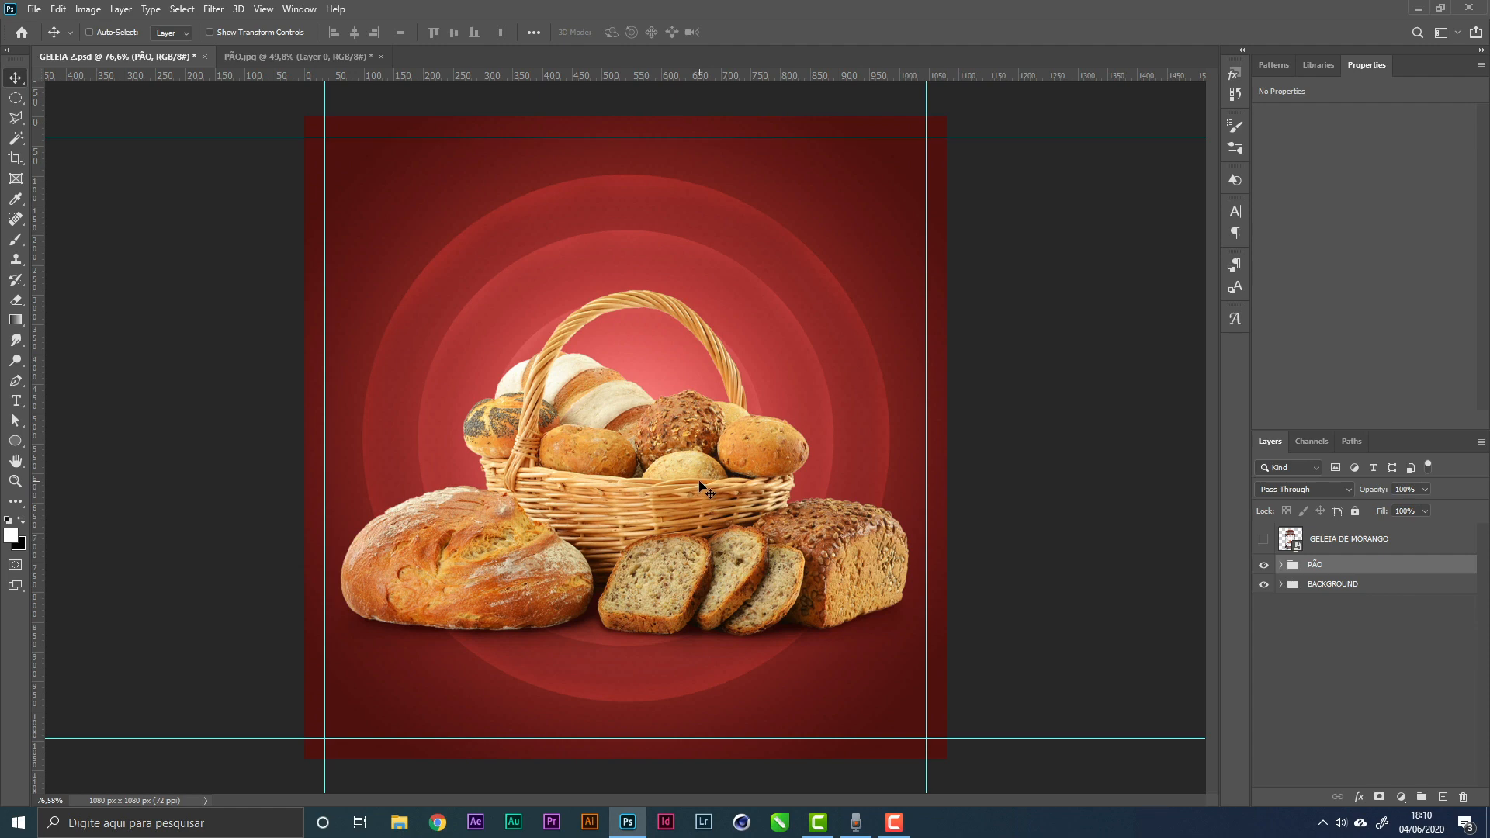
drag(699, 488, 698, 497)
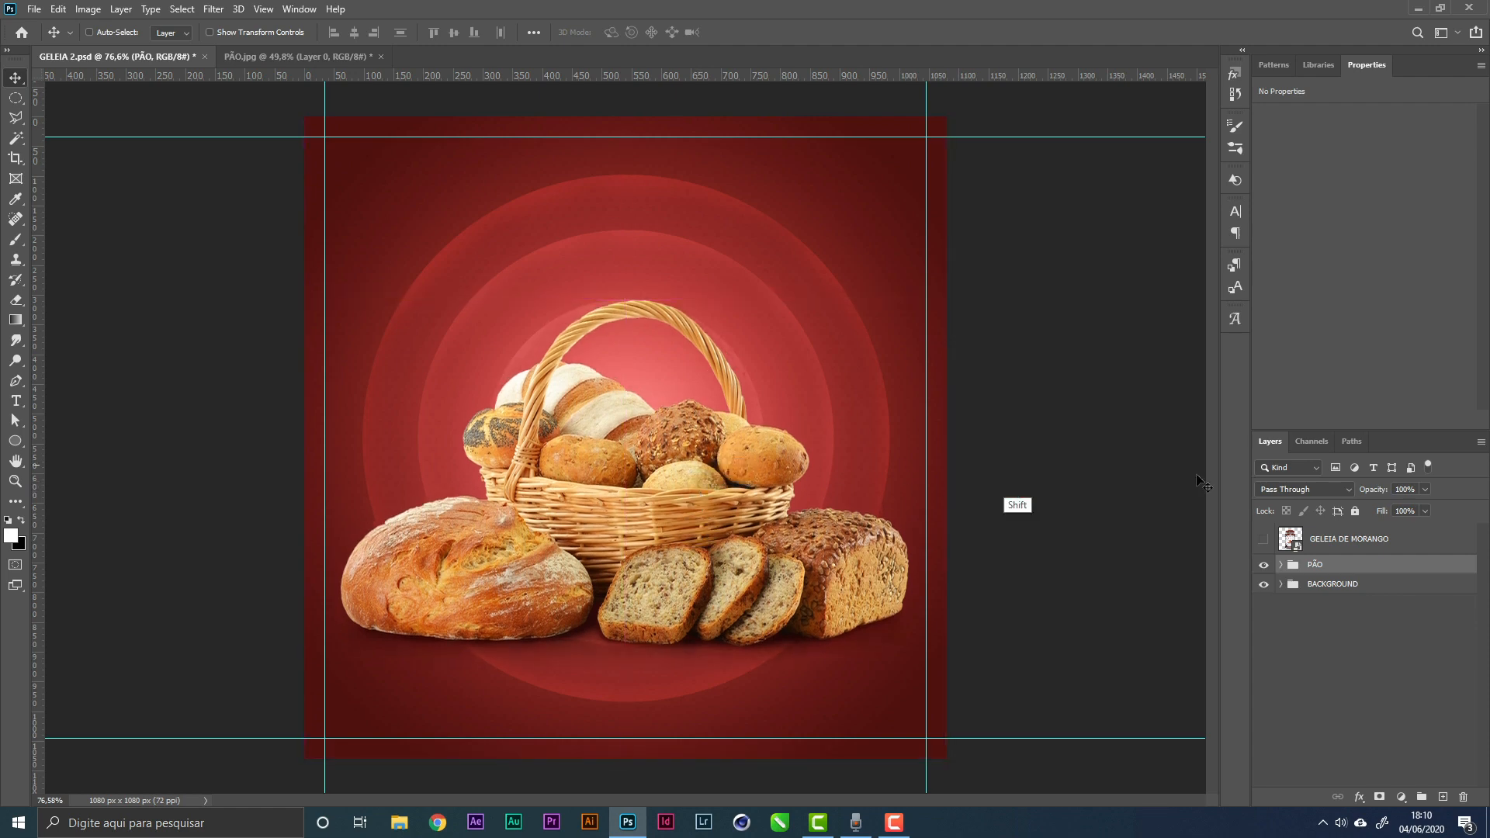
Show the GELEIA DE MORANGO layer and apply Curves with black input 22, white input 222, and a midtone point at input 124, output 115
click(1264, 539)
click(1355, 546)
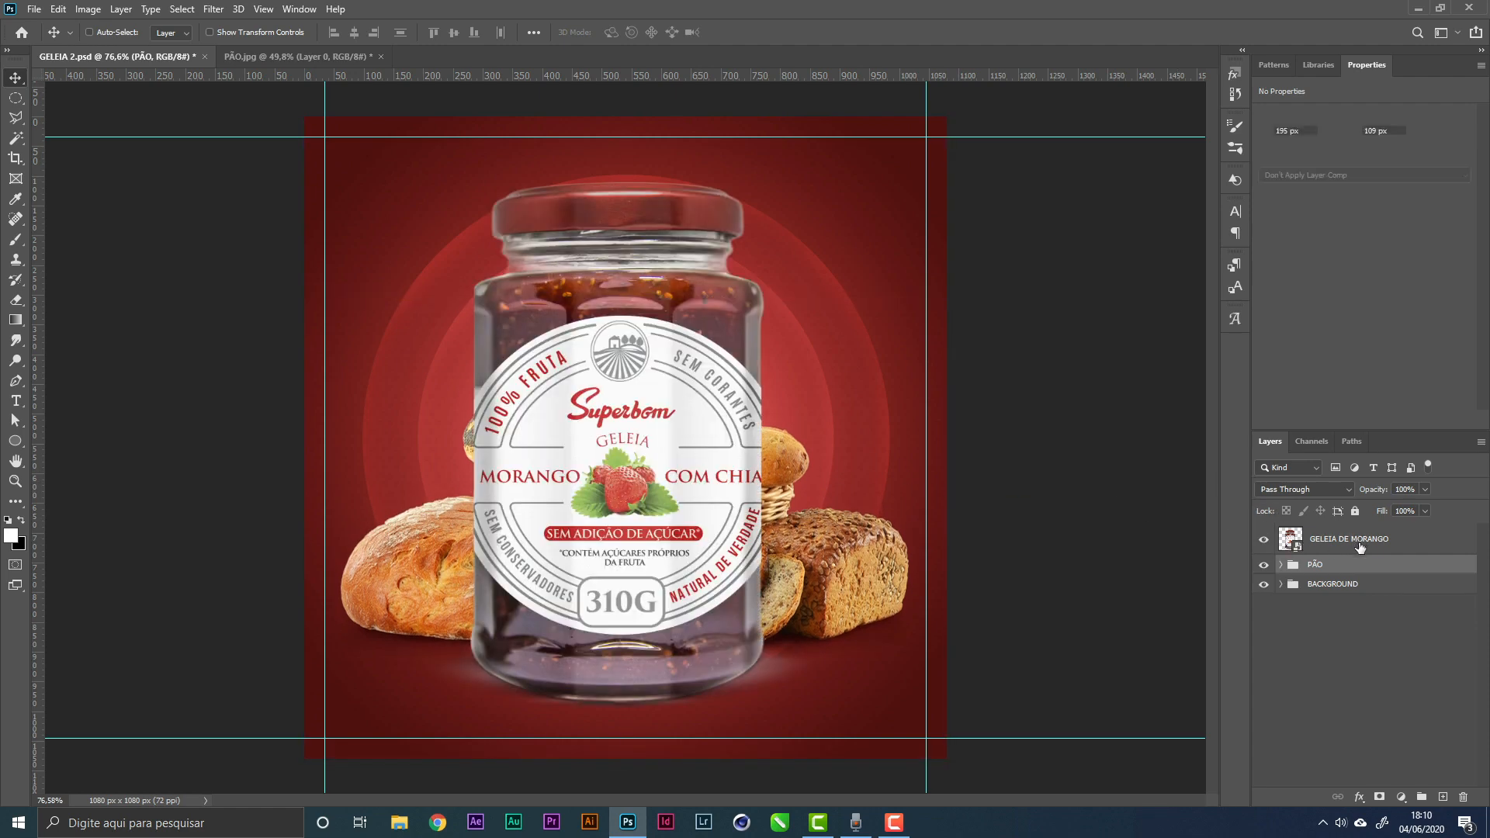
click(87, 8)
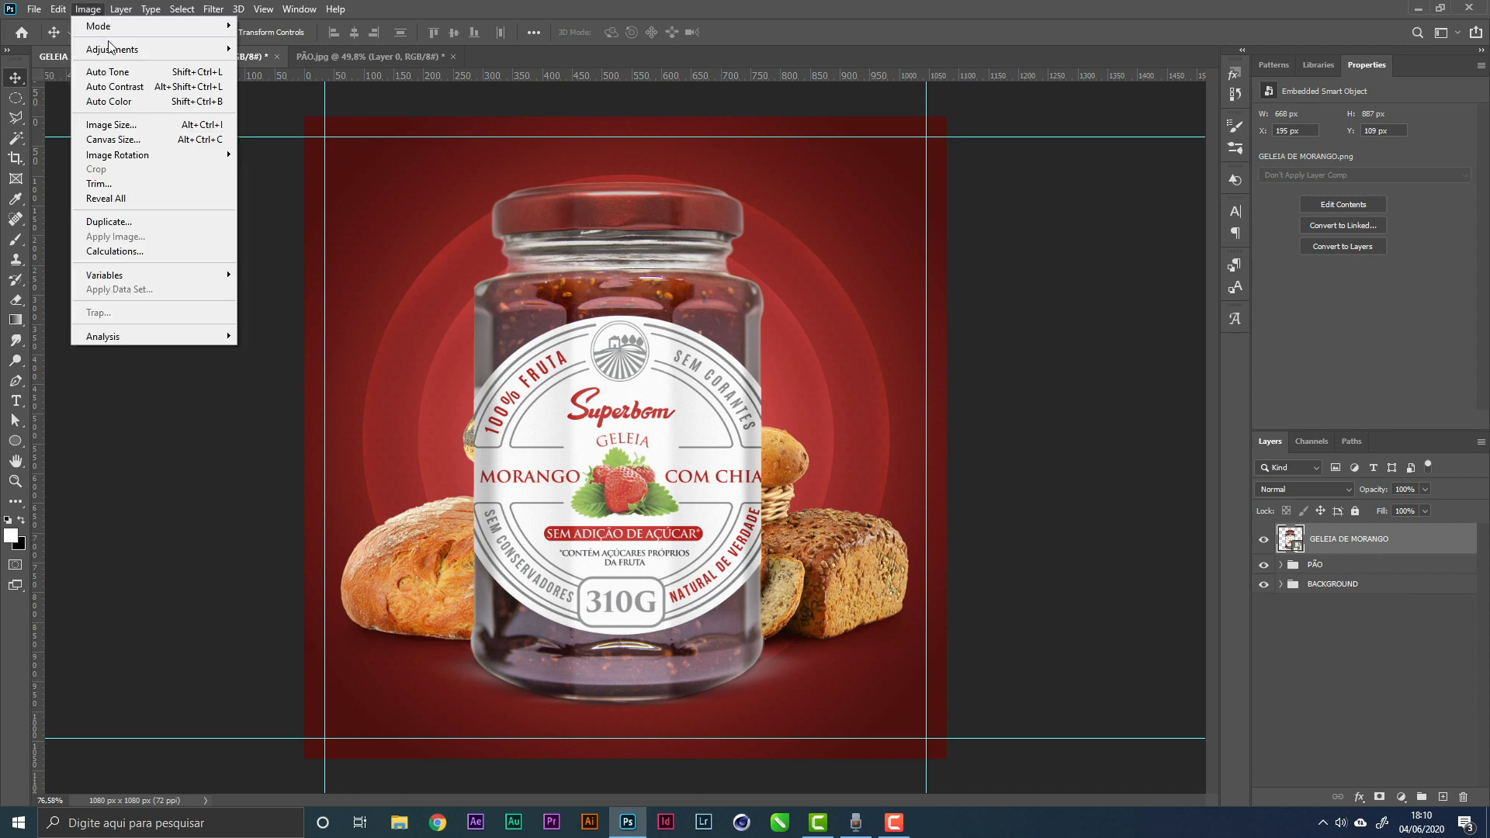
mouse_move(116, 50)
click(277, 82)
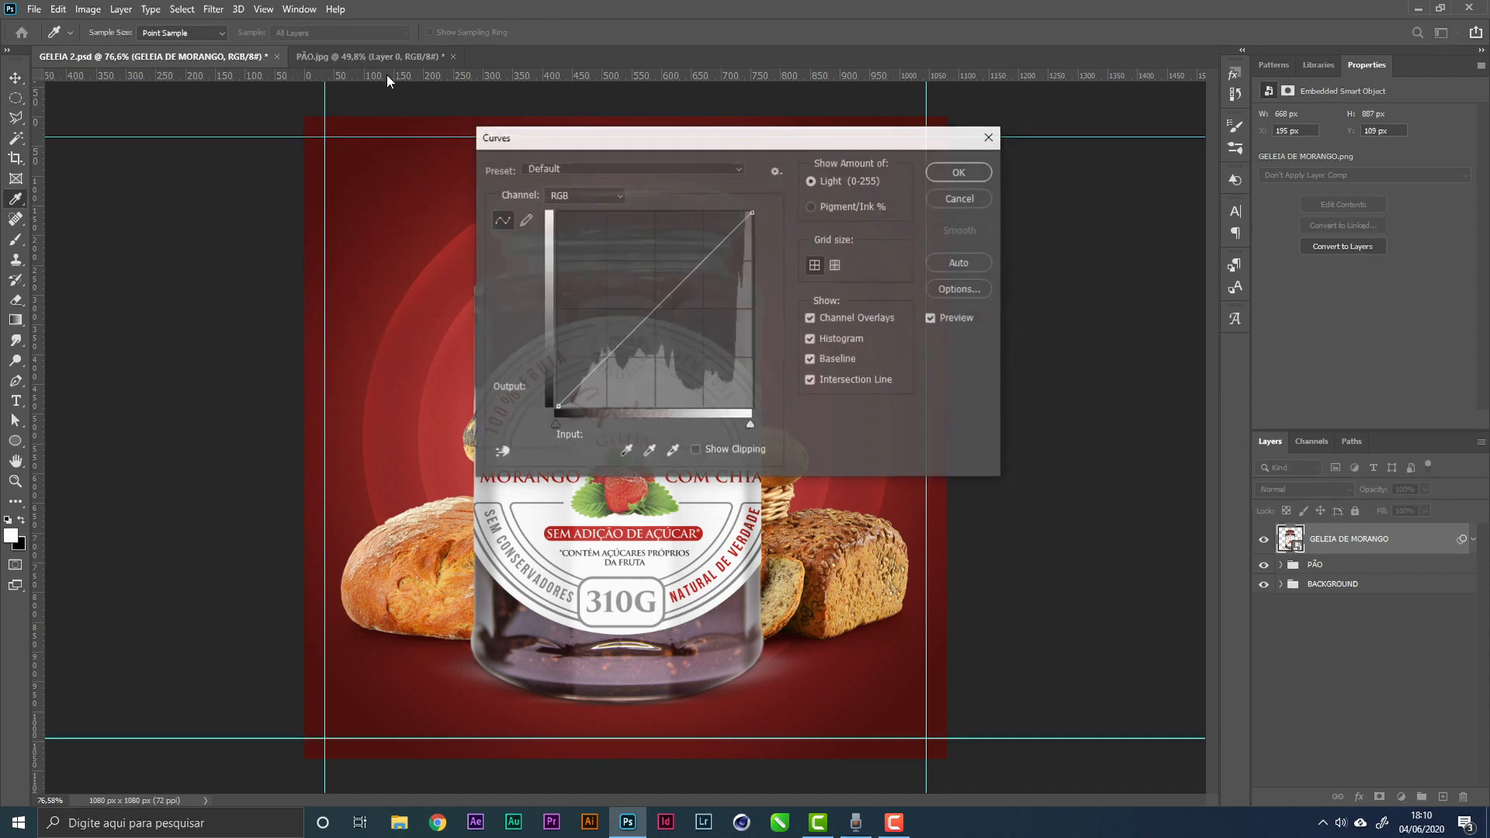
drag(708, 140, 1034, 123)
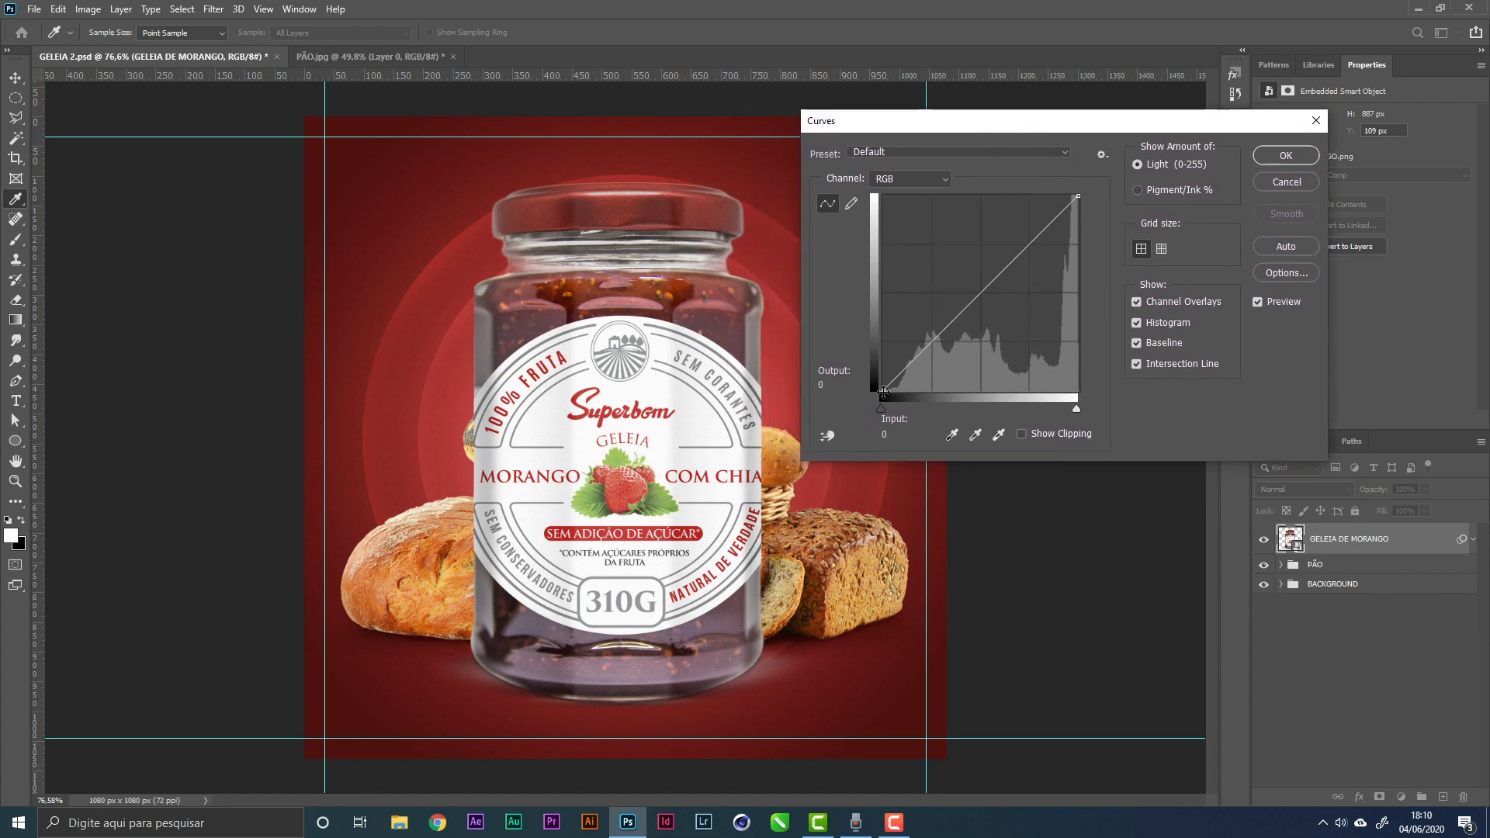
drag(883, 391, 905, 385)
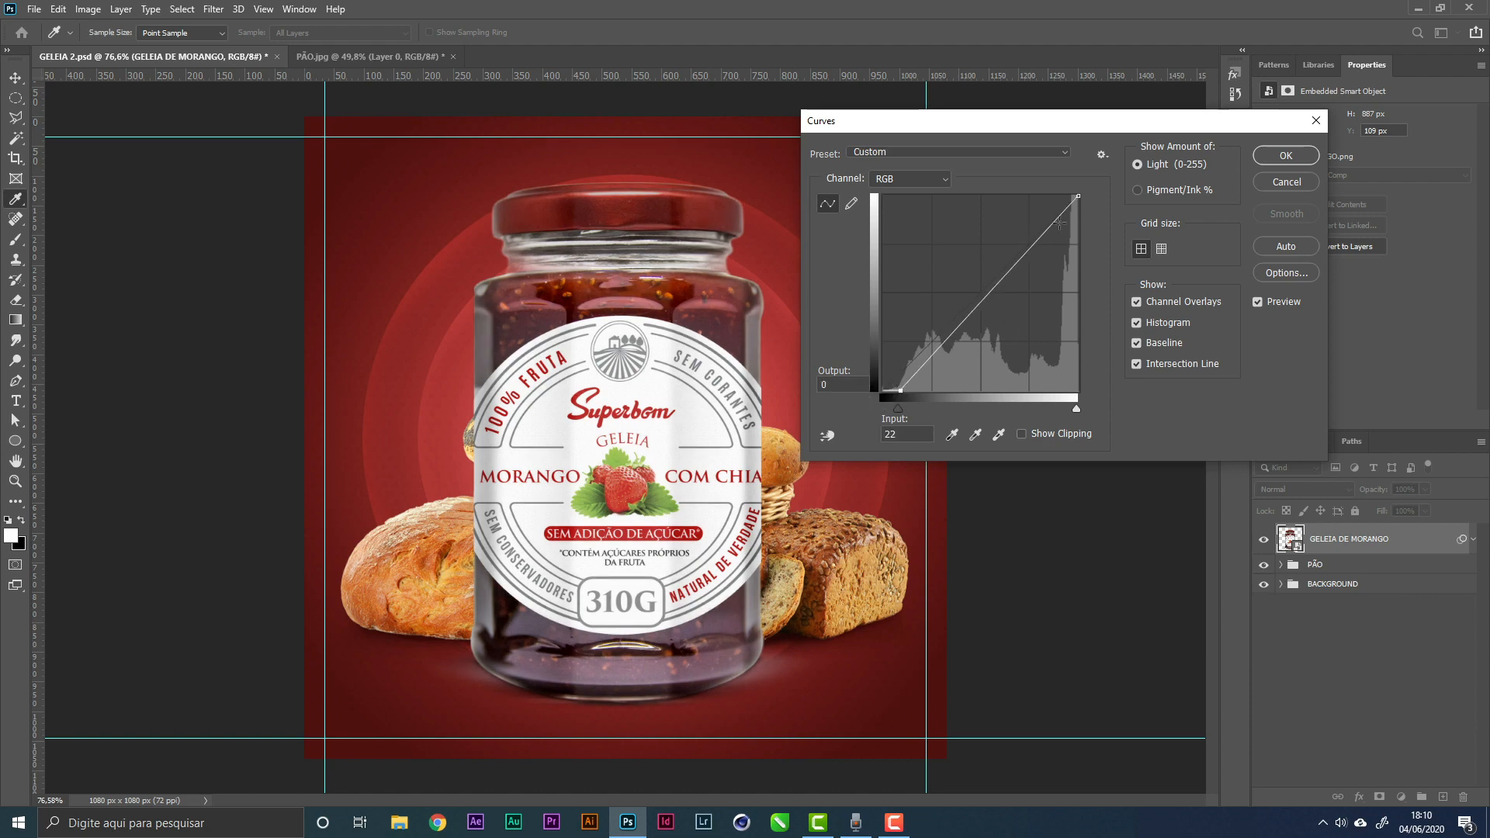
drag(1077, 196, 1051, 192)
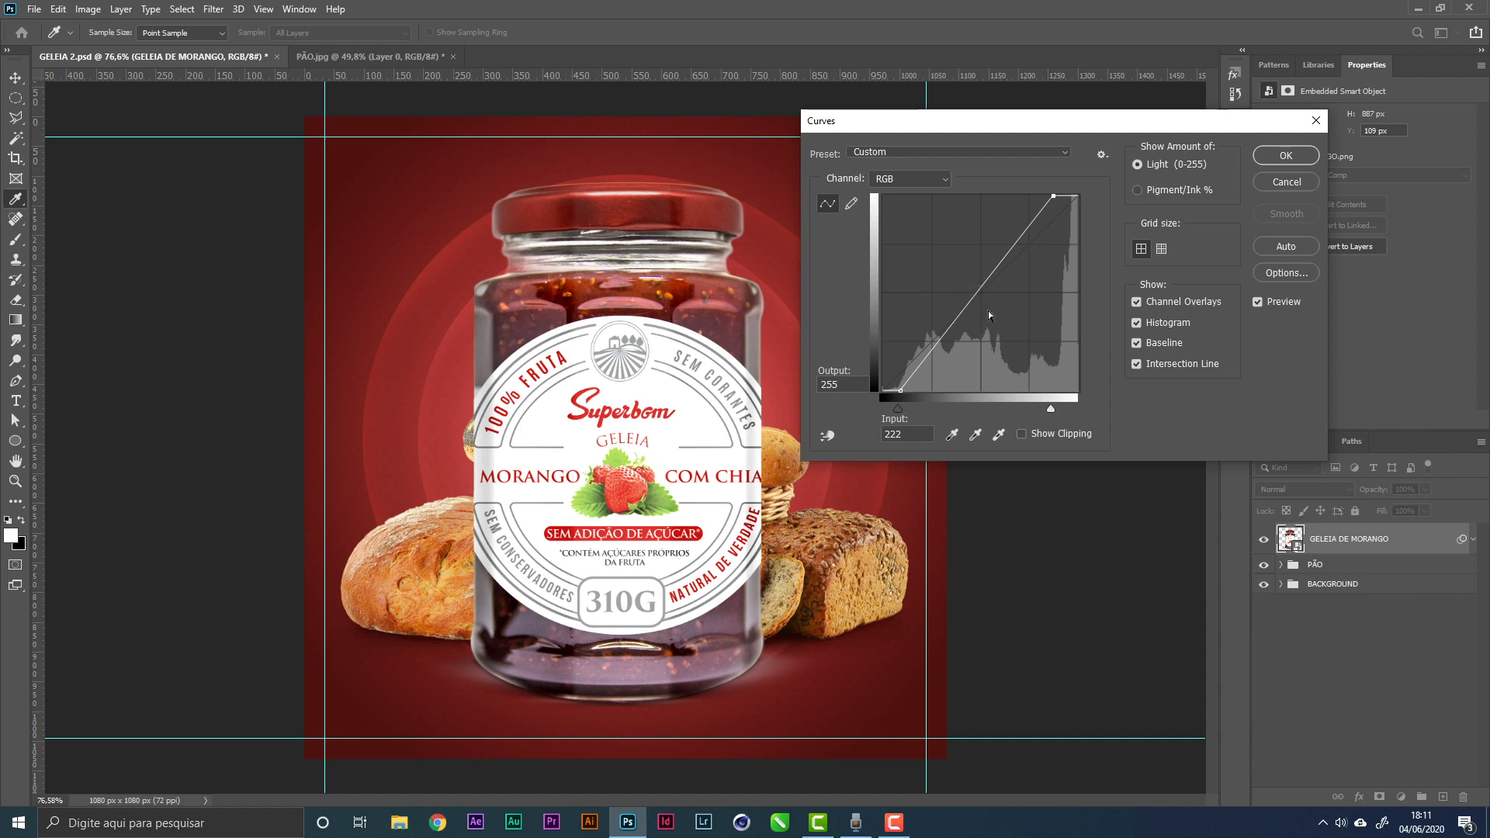
drag(971, 299, 978, 303)
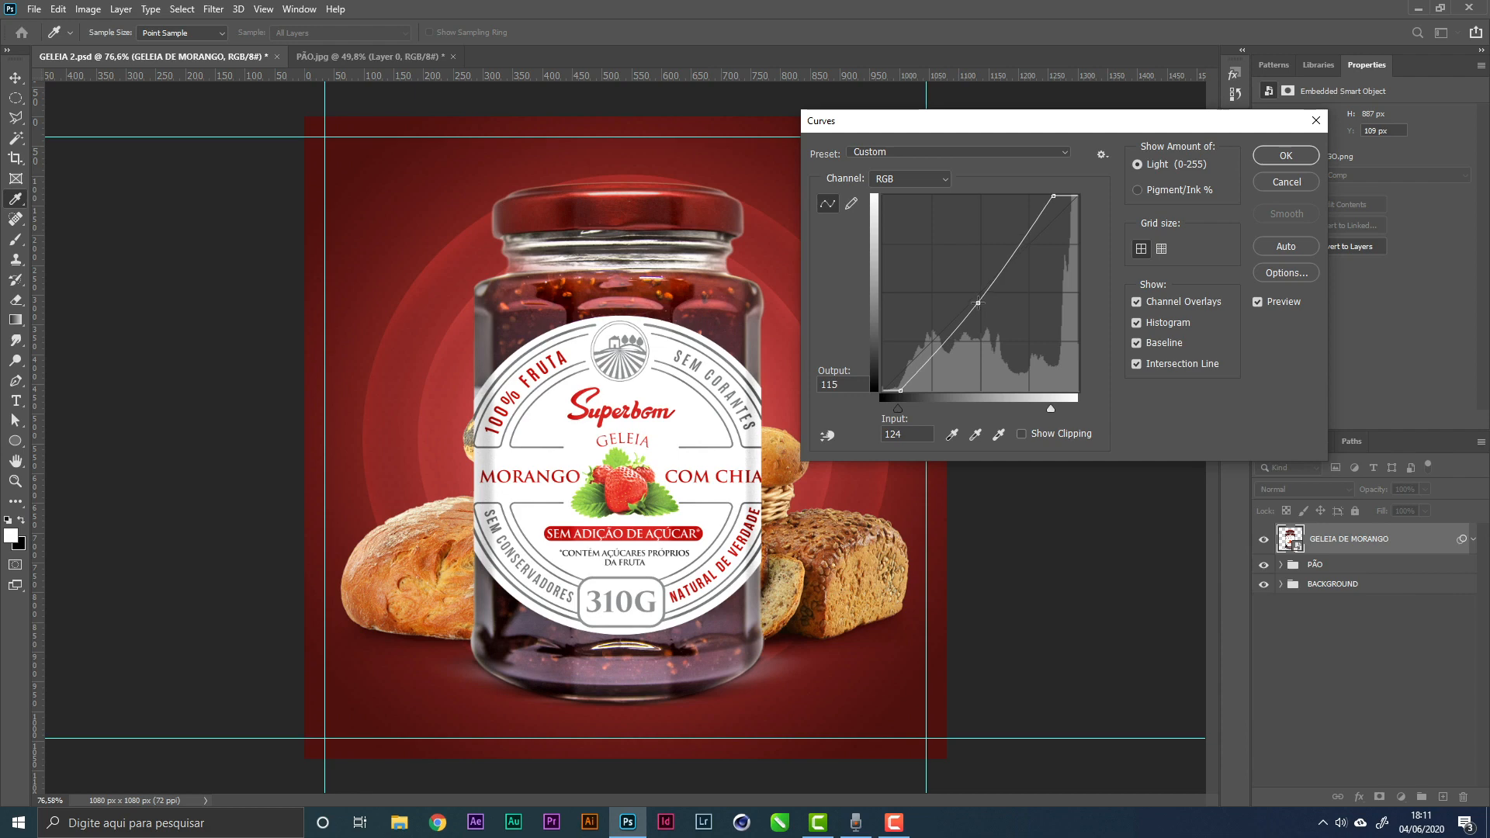
click(1285, 156)
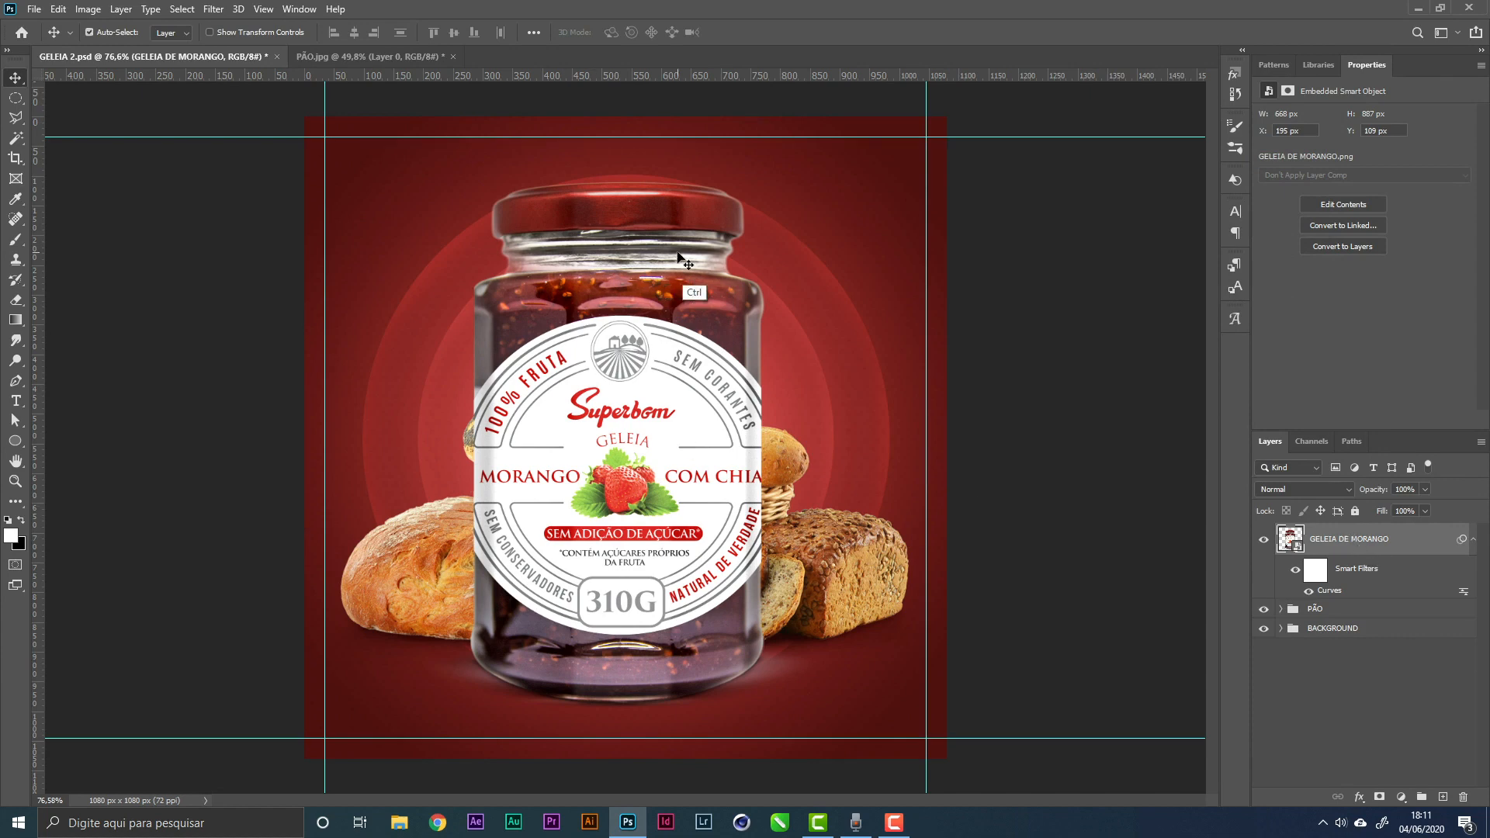
Scale the jam jar down to about 489 x 649 px, position it at about X 287, Y 186 px, and save the document
key(ctrl+t)
drag(907, 446, 870, 457)
key(Return)
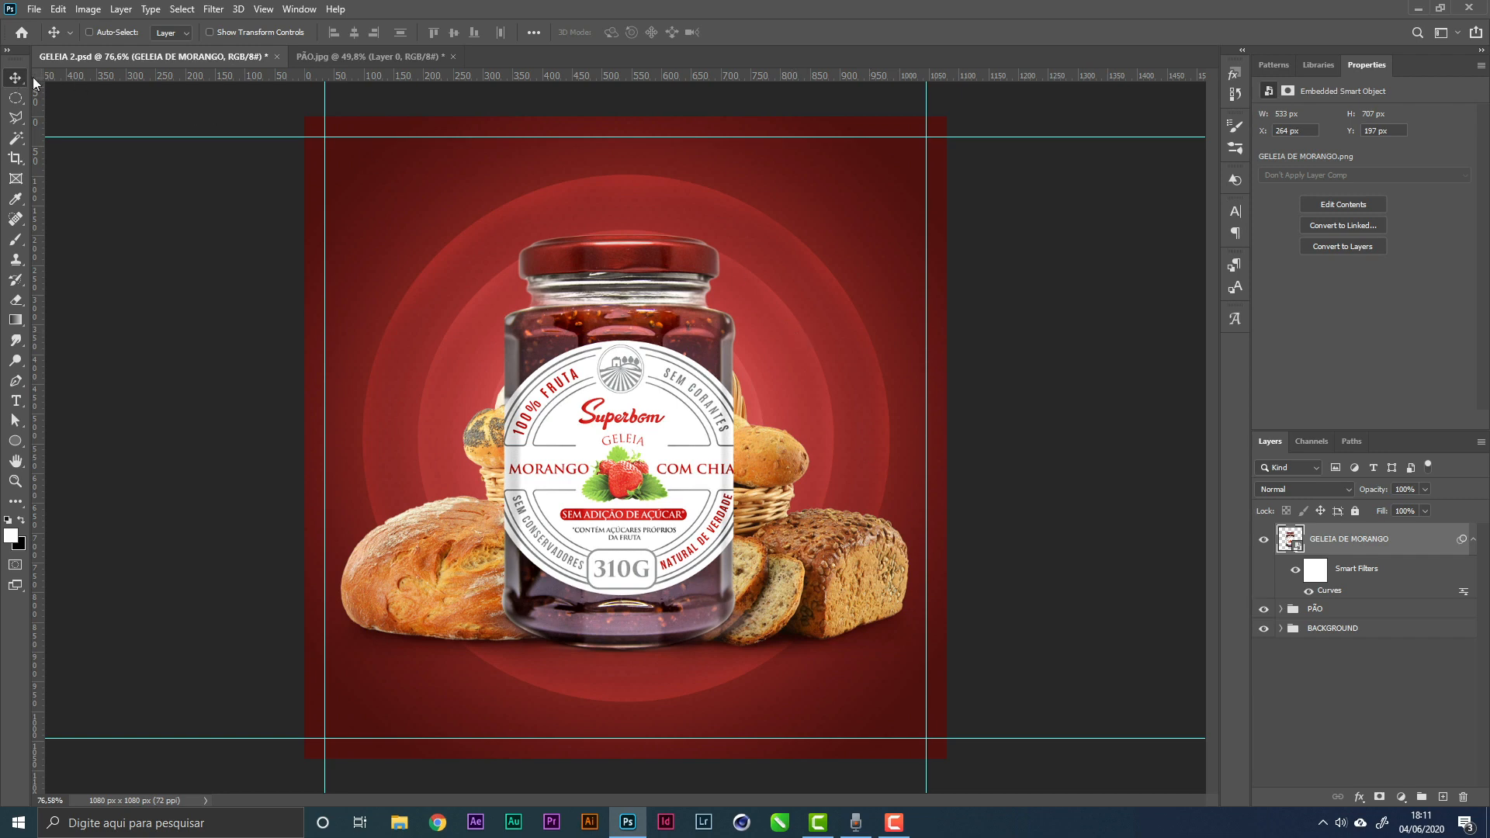
drag(756, 500, 757, 469)
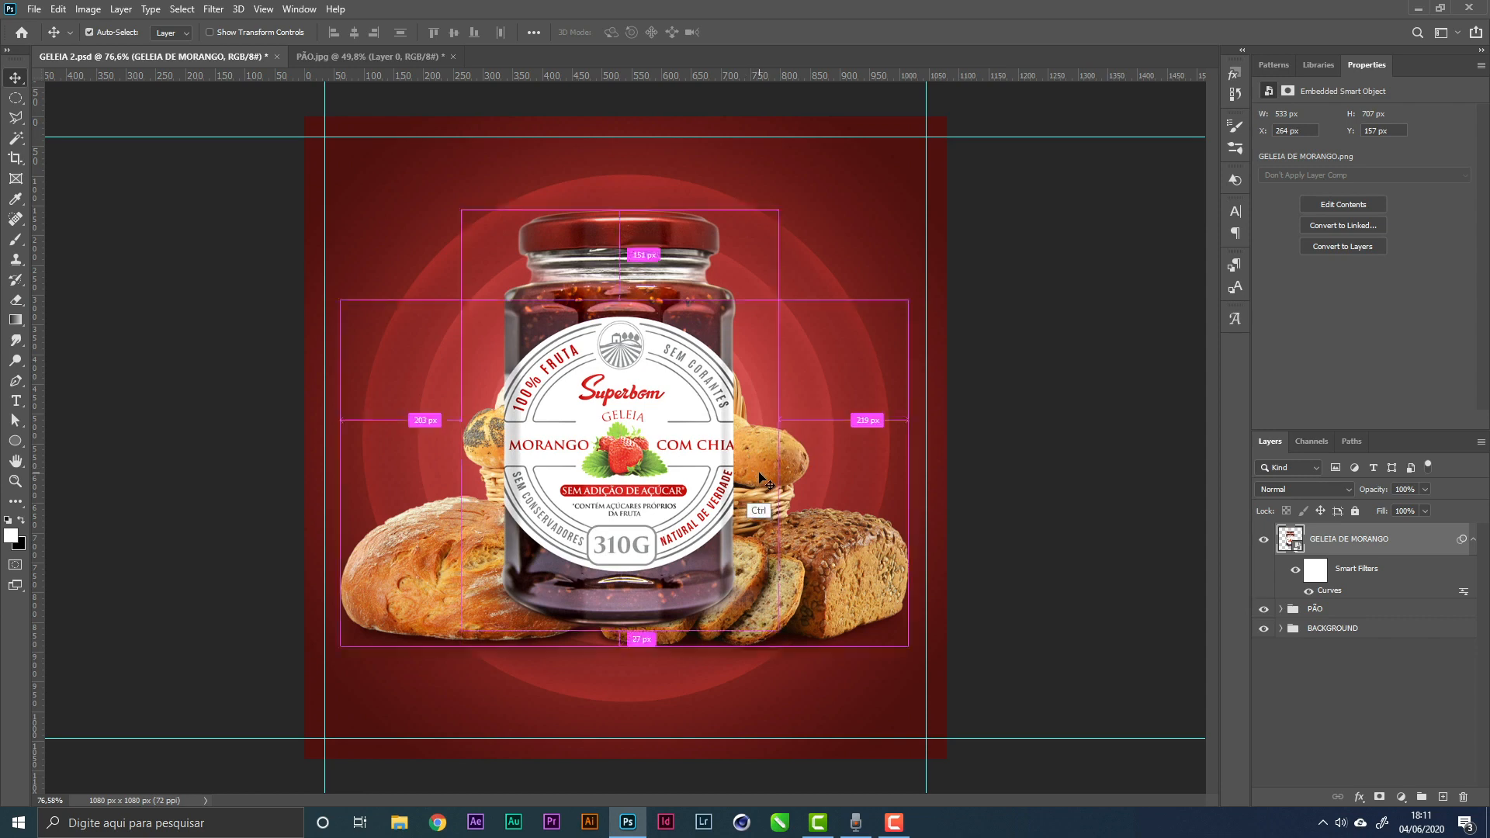
key(ctrl+t)
drag(859, 416, 846, 433)
key(Return)
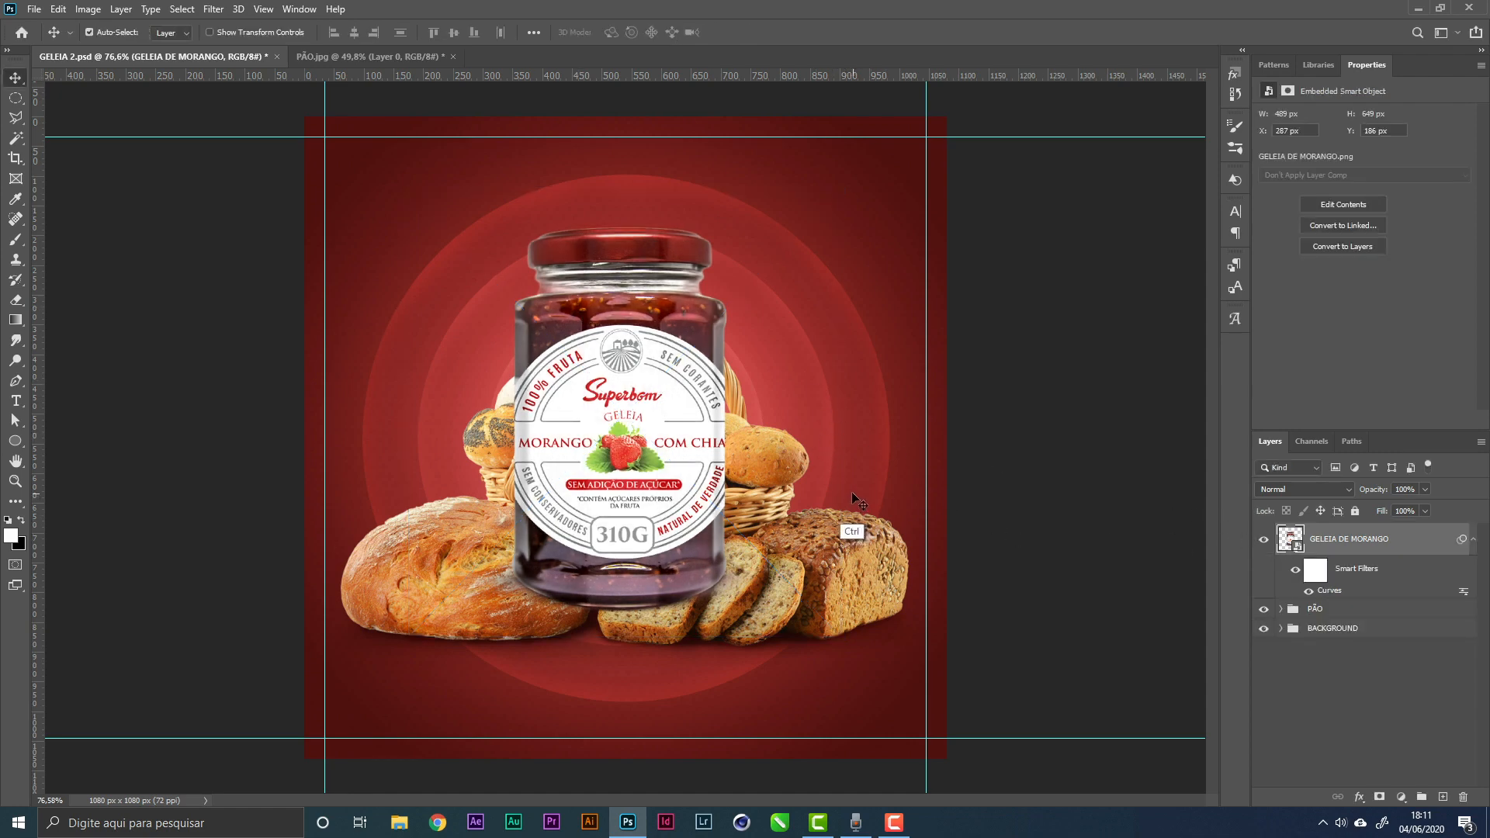
key(ctrl+s)
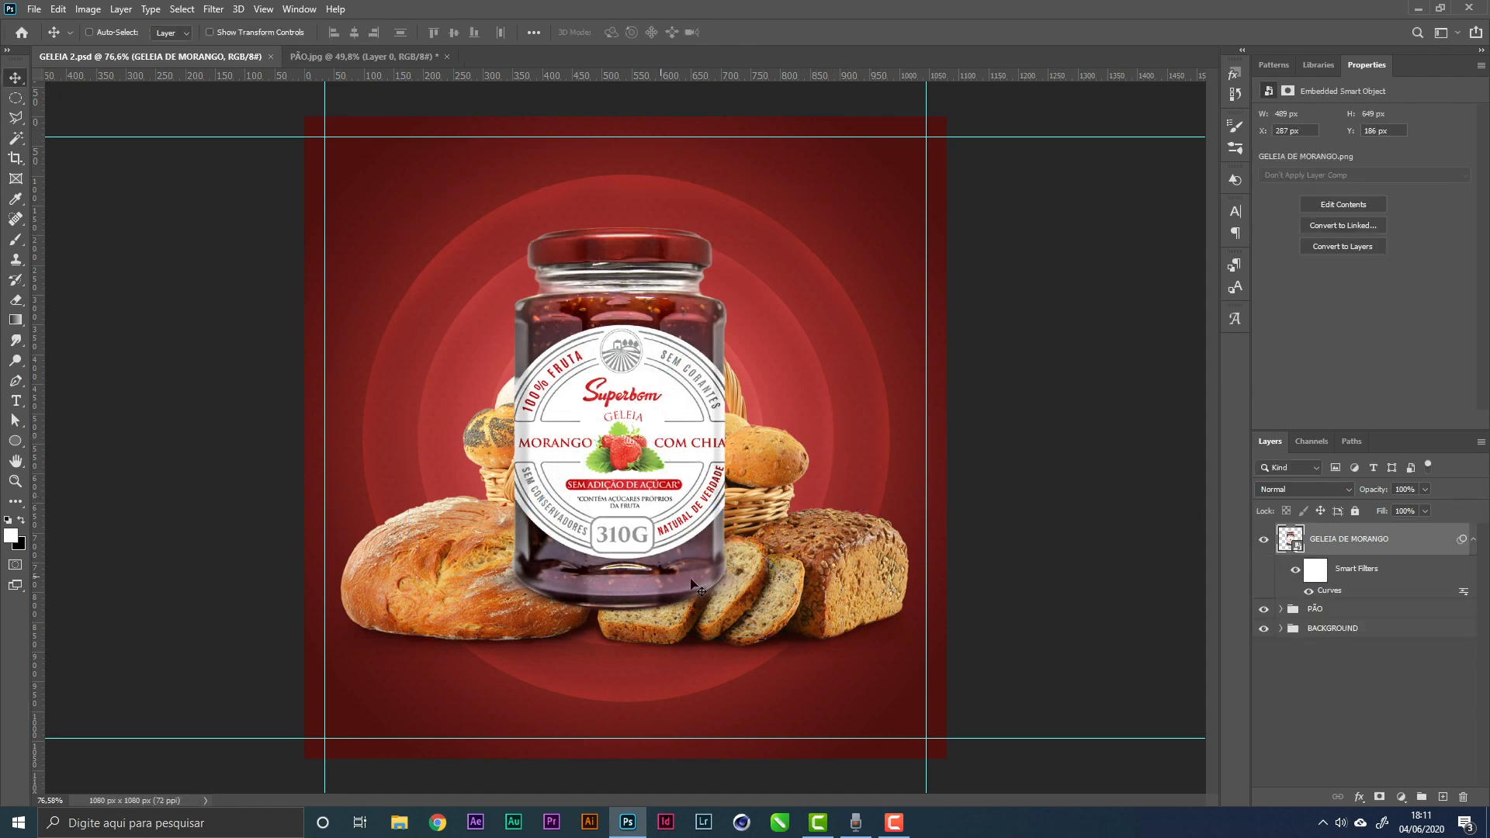
Hide the GELEIA DE MORANGO layer and set the Pen tool to Path mode
click(1264, 542)
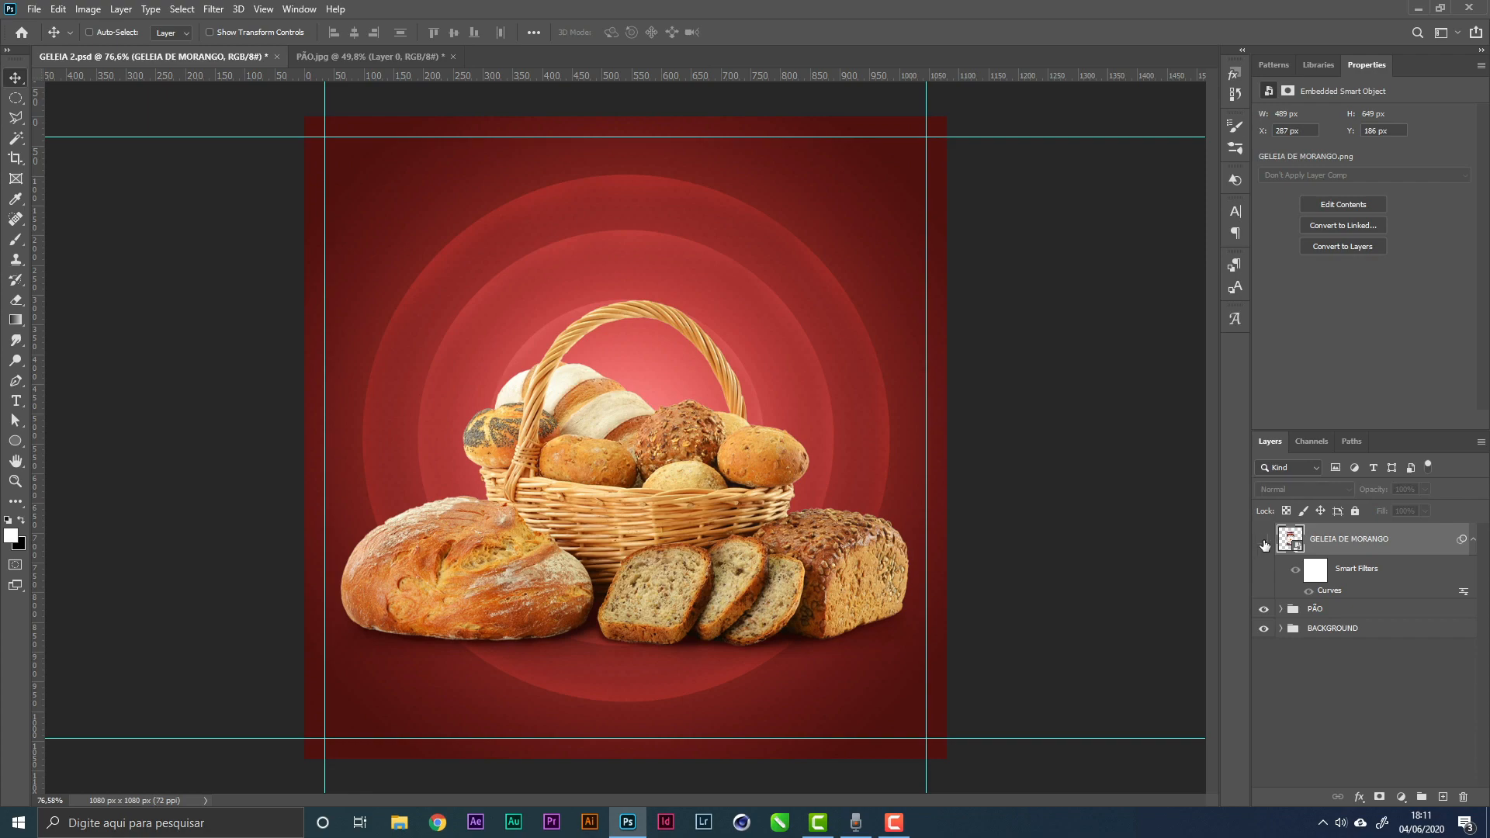
key(z)
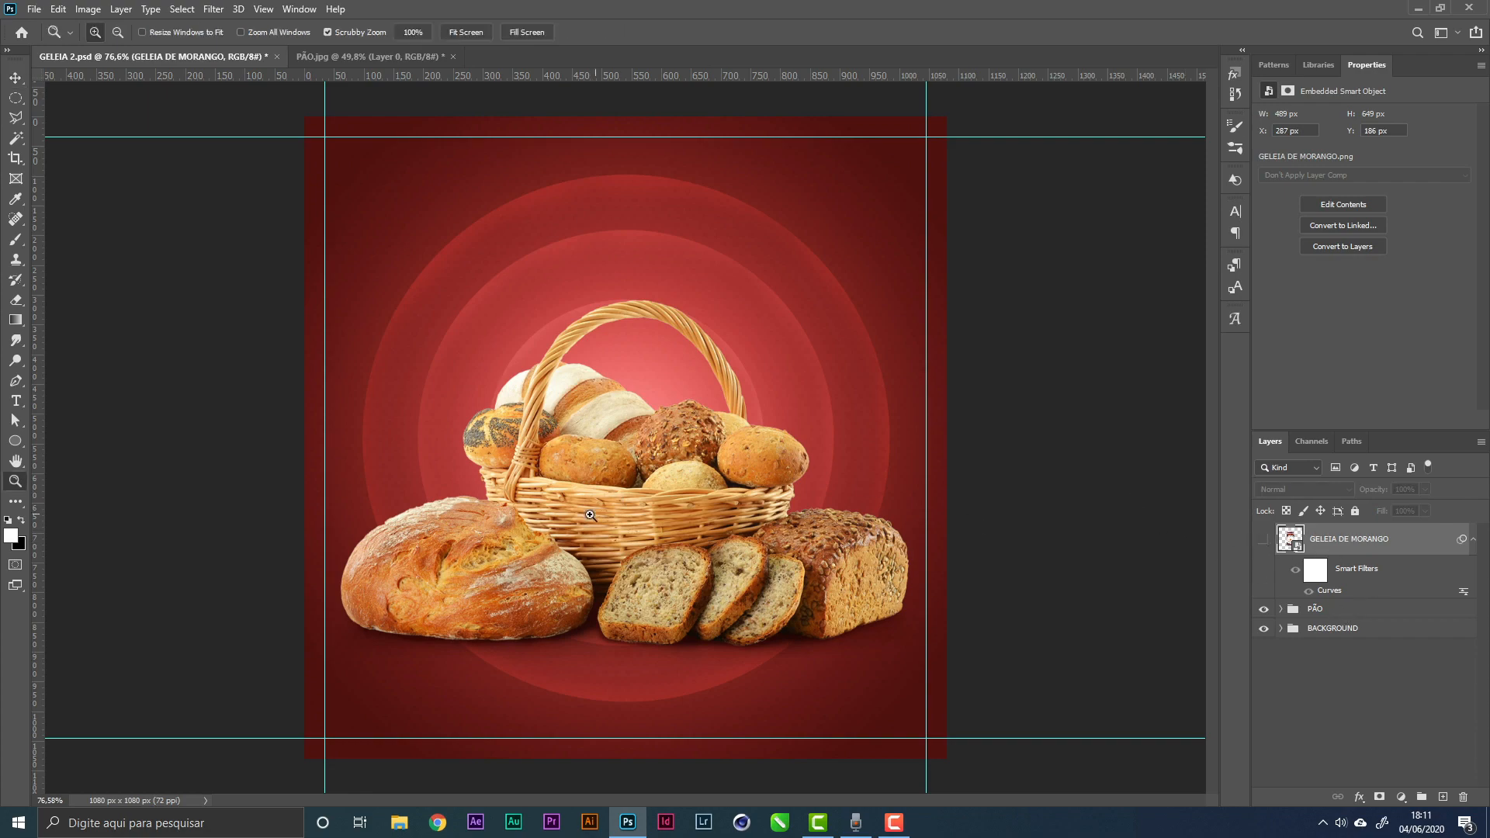
drag(483, 513, 538, 510)
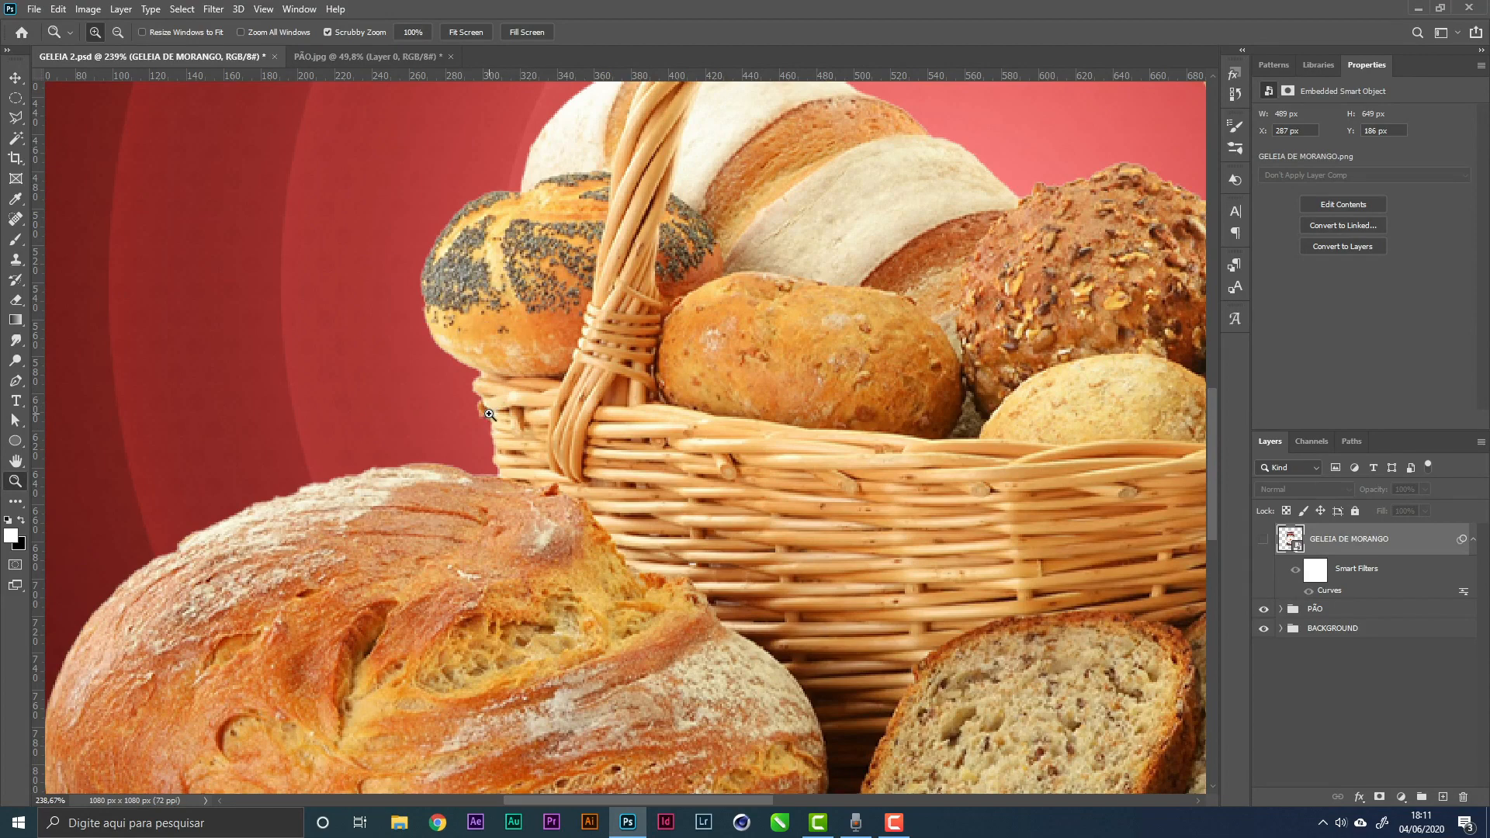
key(p)
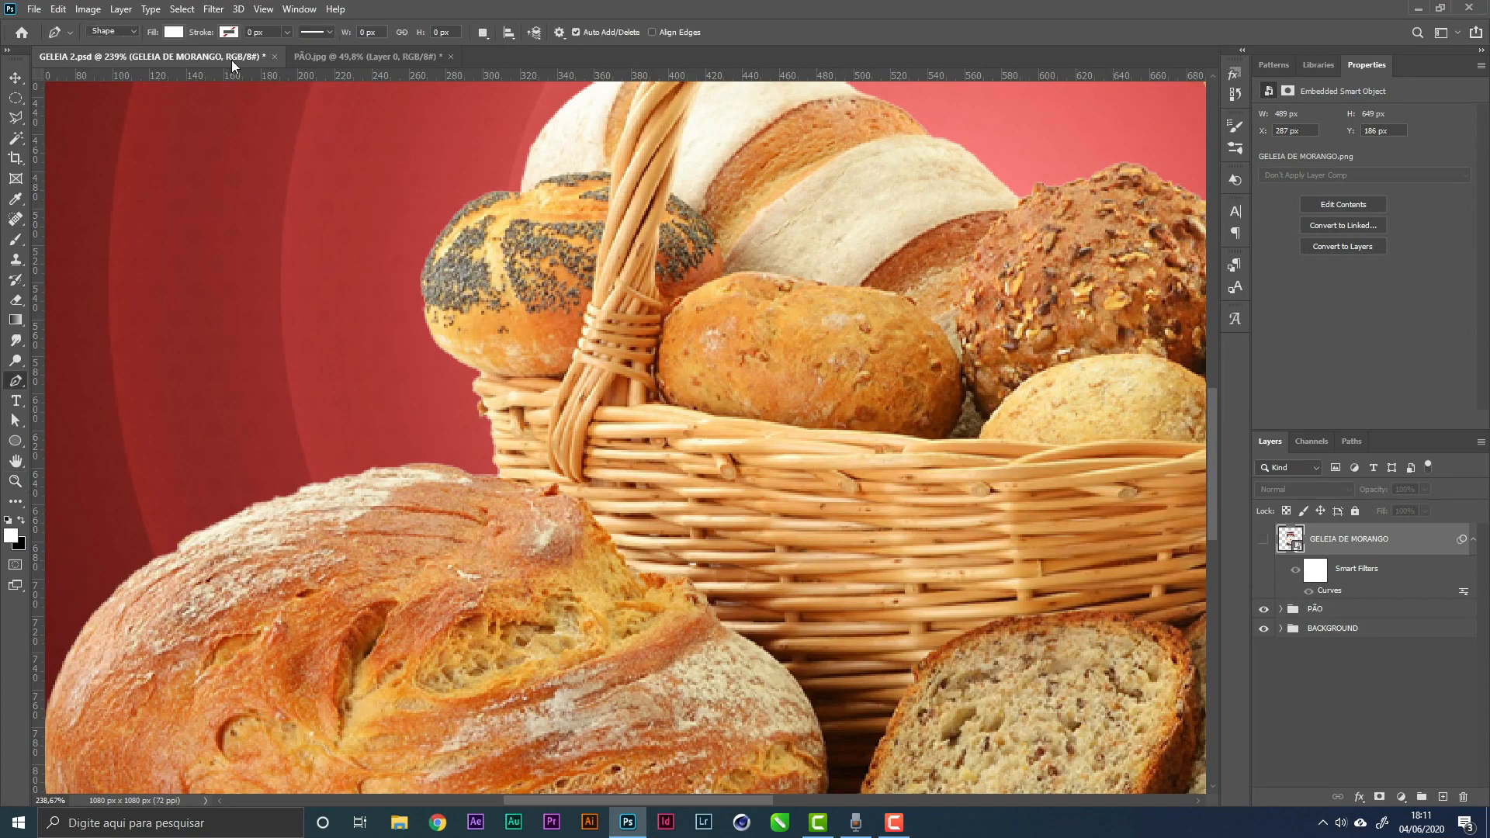
click(122, 33)
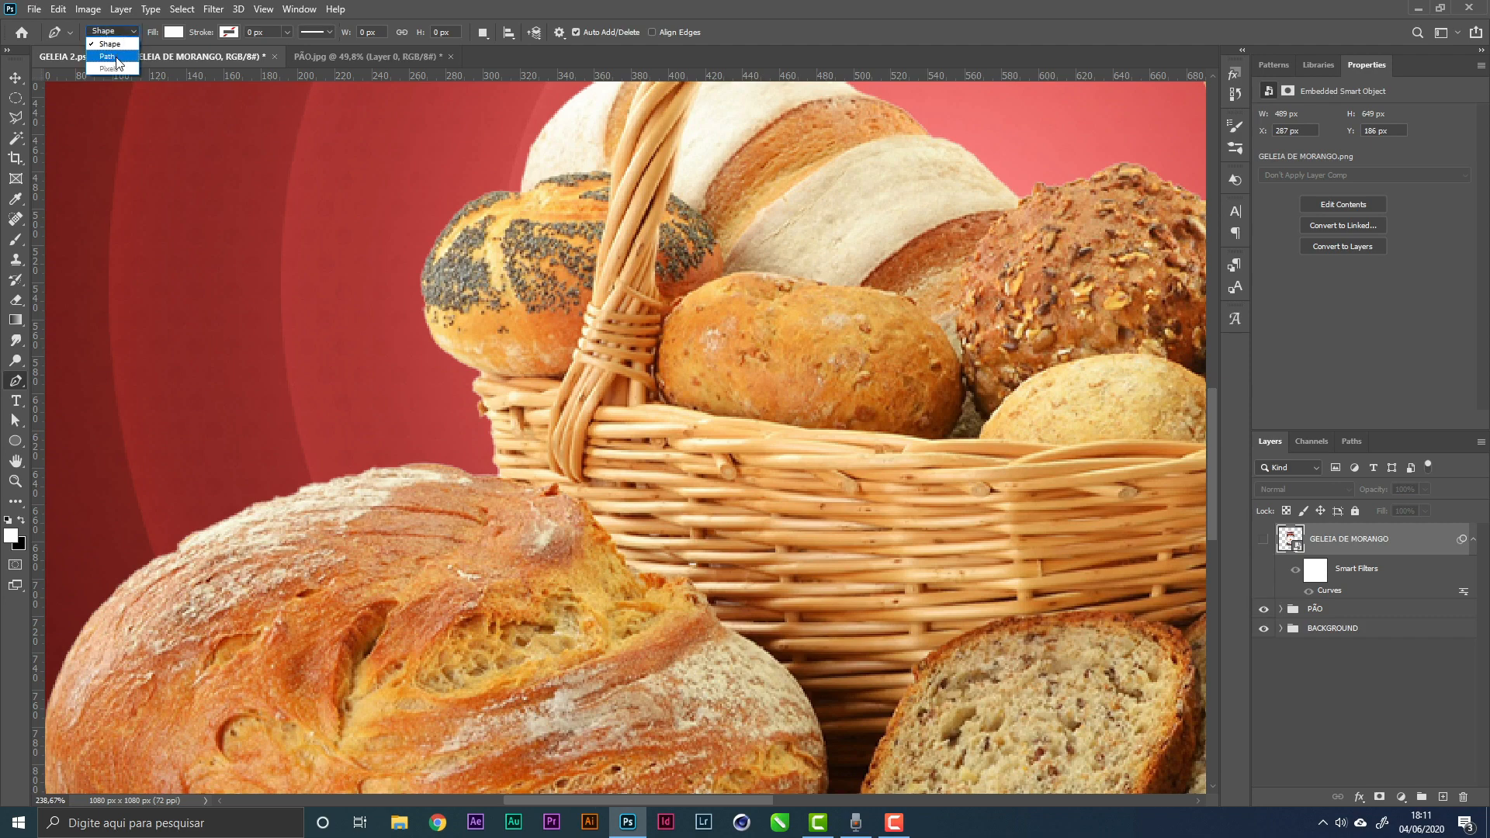
click(114, 58)
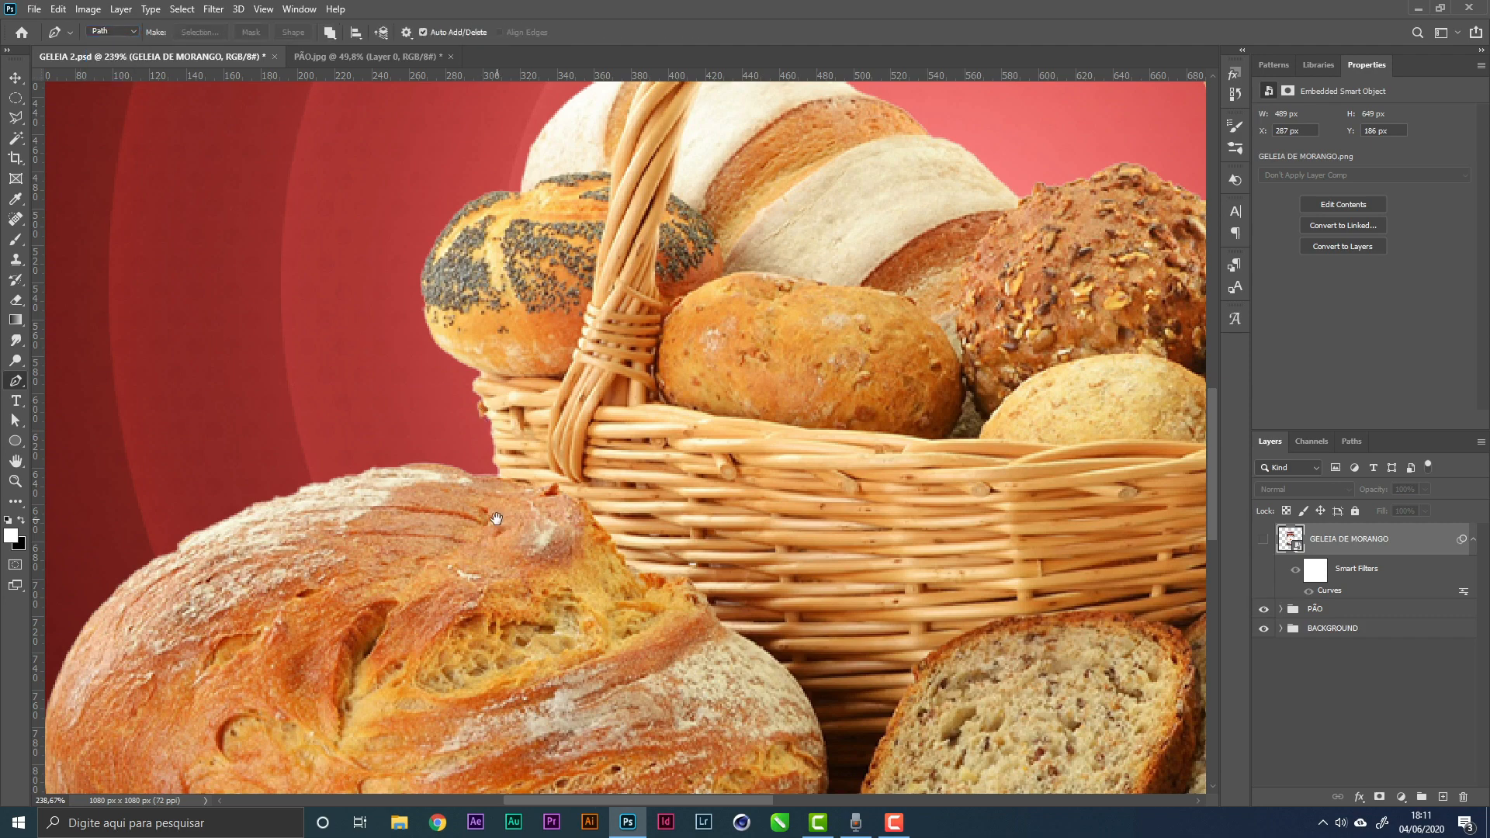
Trace a path along the round loaf's edge against the basket, down into the gap beside the first bread slice
drag(489, 512, 537, 427)
key(z)
key(p)
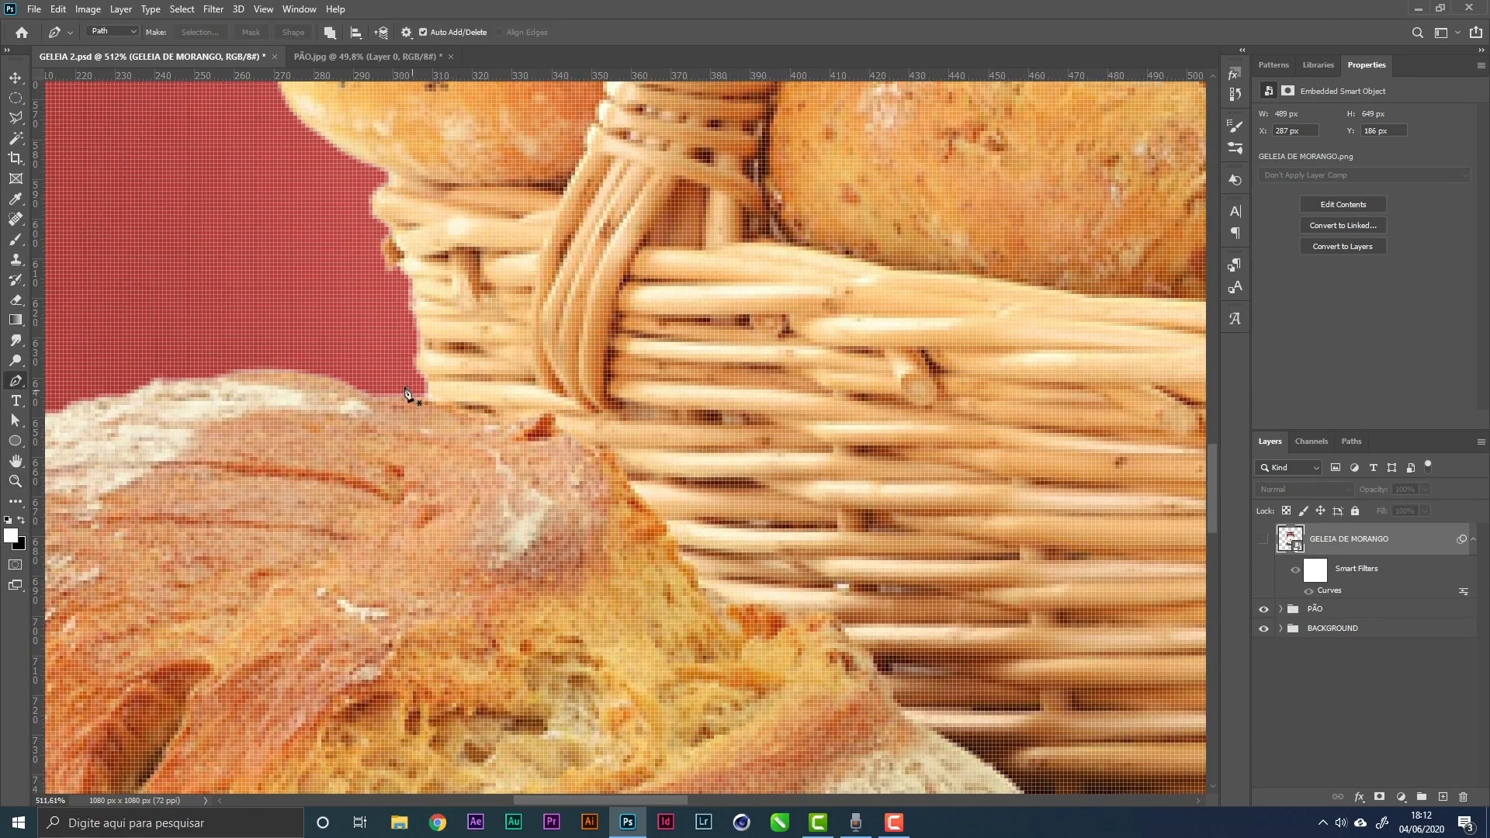
click(373, 366)
click(381, 401)
drag(445, 402, 626, 472)
drag(646, 500, 653, 447)
drag(678, 477, 700, 516)
drag(724, 525, 736, 535)
mouse_move(736, 535)
mouse_down()
mouse_move(637, 492)
mouse_move(751, 517)
mouse_up()
alt+click(677, 495)
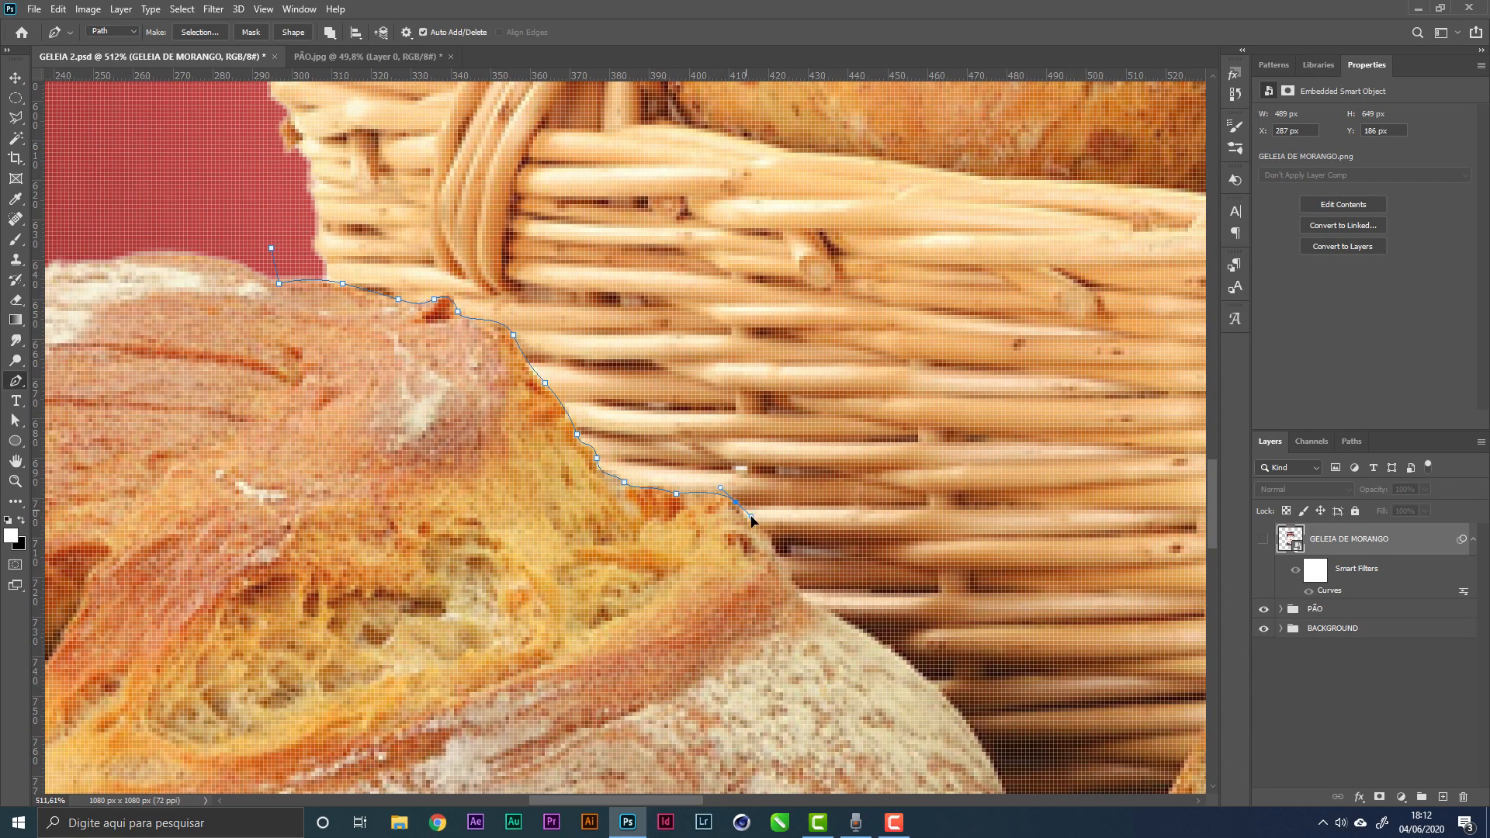
drag(782, 567, 708, 478)
drag(714, 499, 742, 483)
alt+click(649, 397)
drag(823, 561, 824, 445)
drag(832, 571, 815, 469)
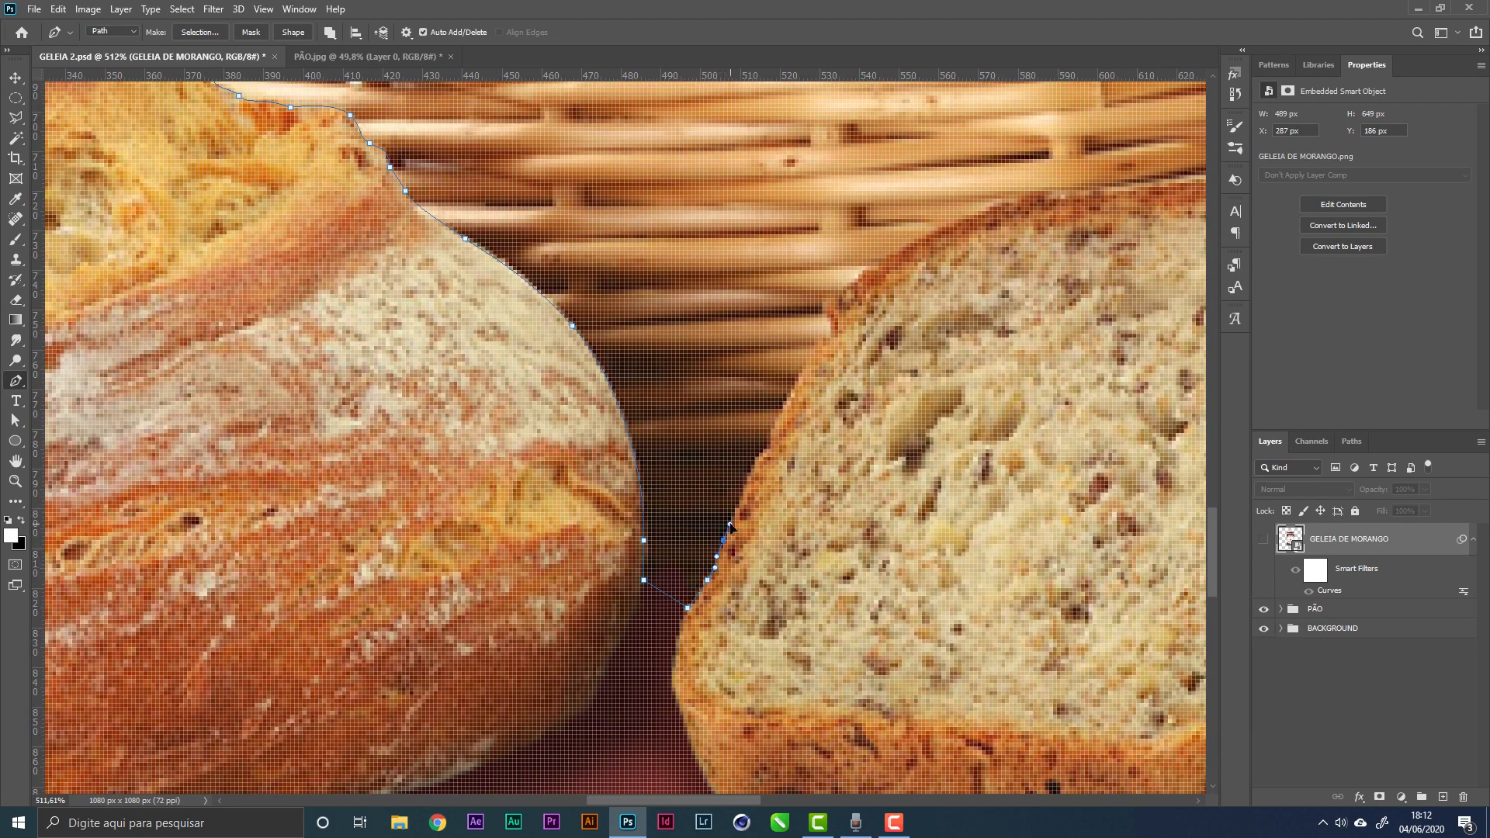
Continue the path up the first bread slice's side and along its upper crust to the second slice
drag(693, 554, 711, 536)
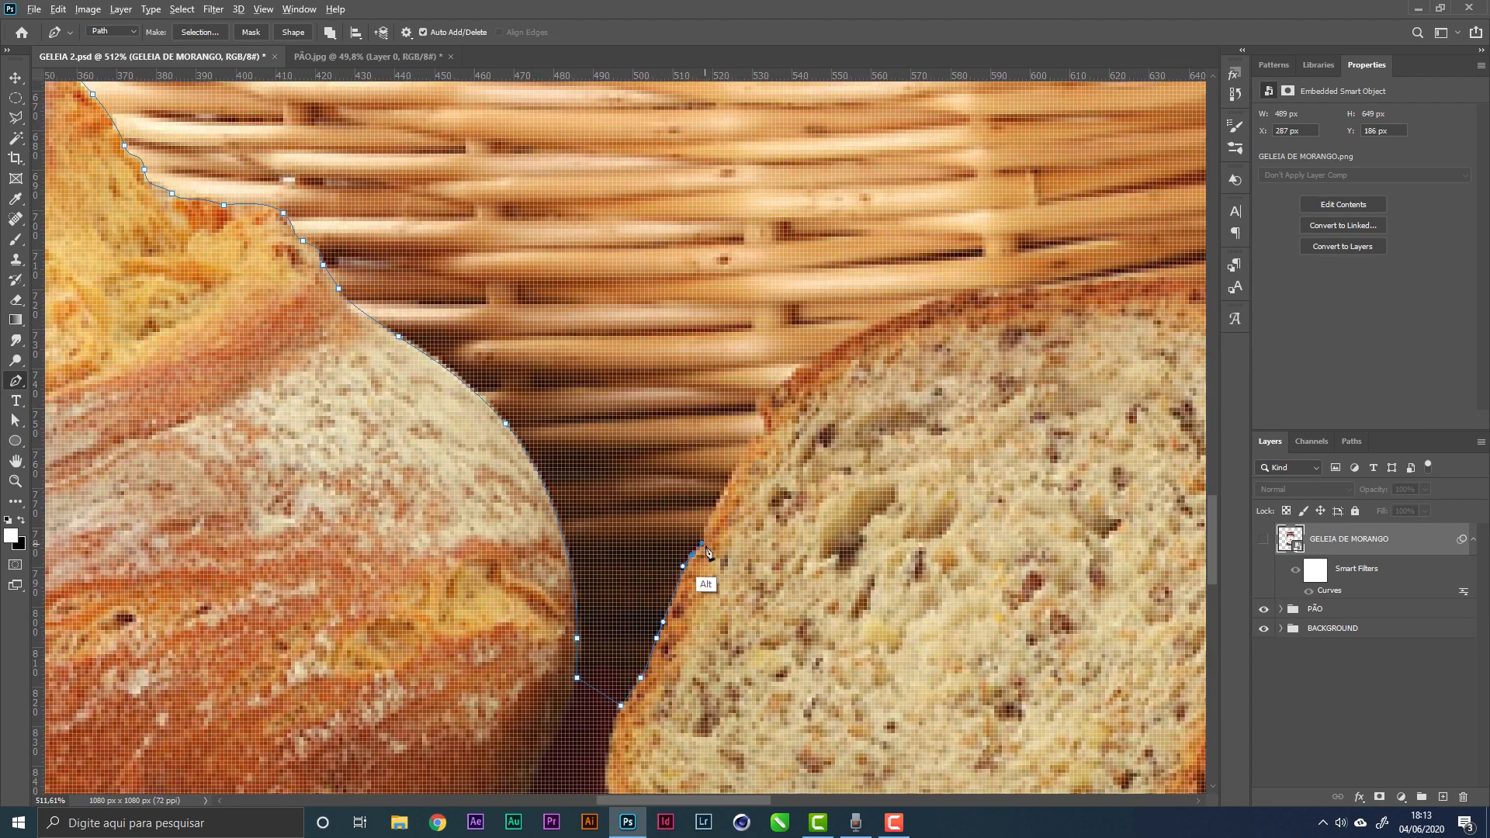
click(709, 518)
drag(756, 439, 766, 419)
drag(760, 400, 766, 385)
drag(798, 383, 568, 464)
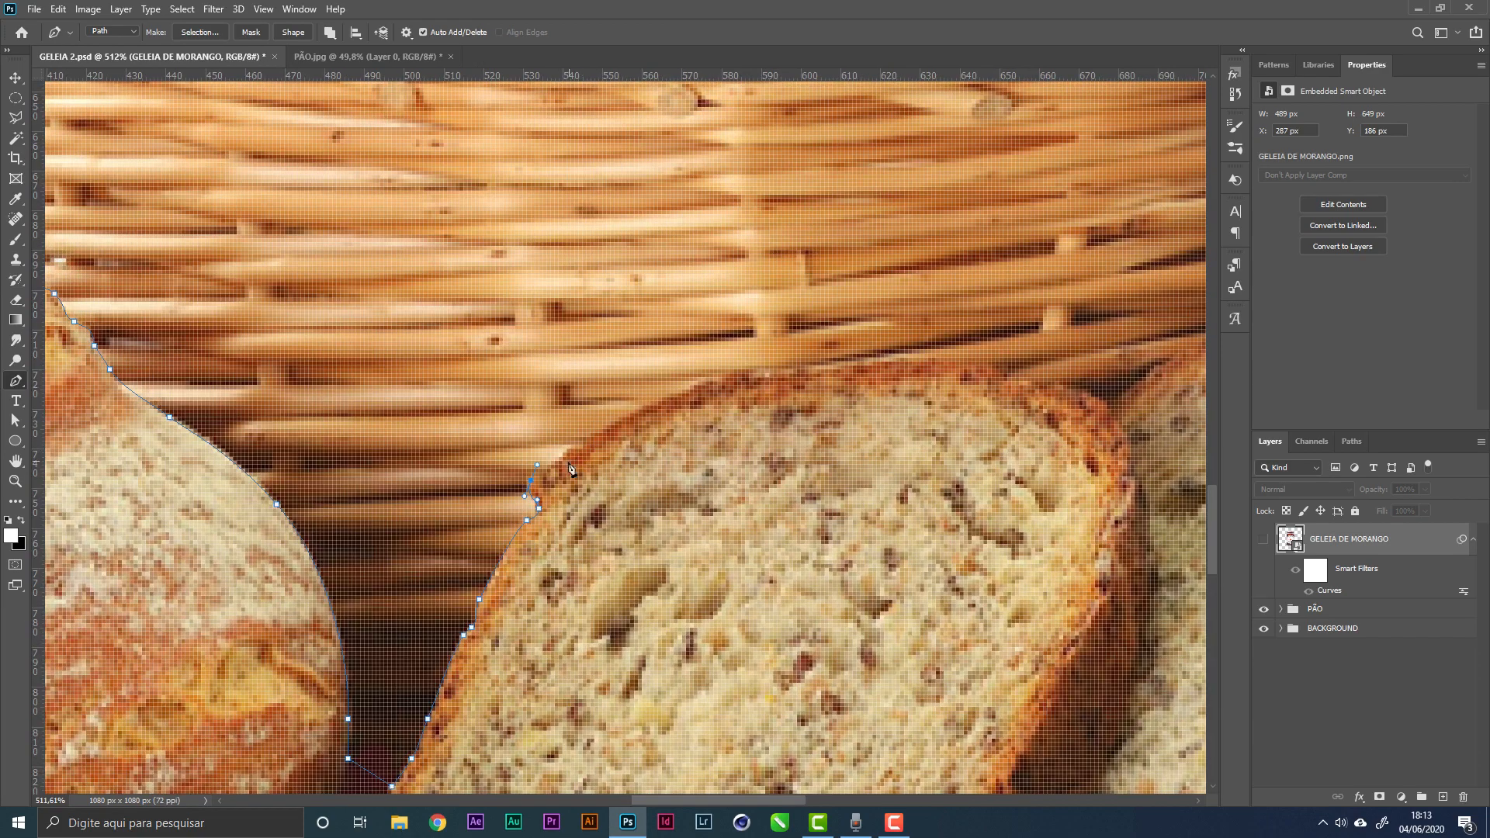
drag(818, 370, 819, 371)
drag(944, 360, 780, 343)
drag(791, 347, 891, 376)
click(892, 383)
Extend the path over the second bread slice's upper crust and down its far edge
drag(956, 337, 875, 337)
drag(915, 333, 823, 370)
drag(851, 357, 925, 407)
drag(963, 441, 964, 469)
drag(966, 512, 953, 387)
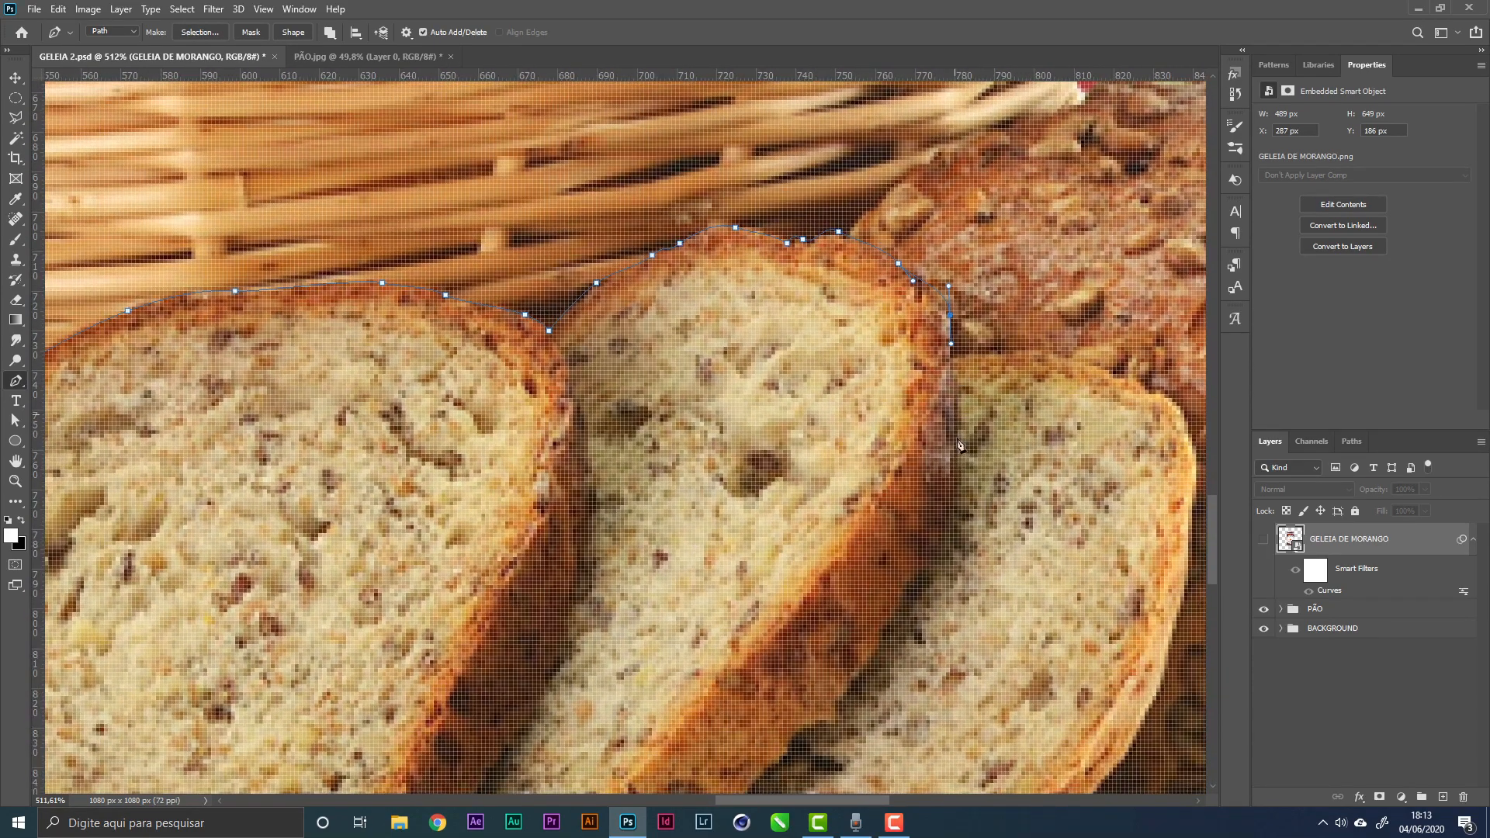
drag(960, 469, 857, 536)
key(ctrl+space)
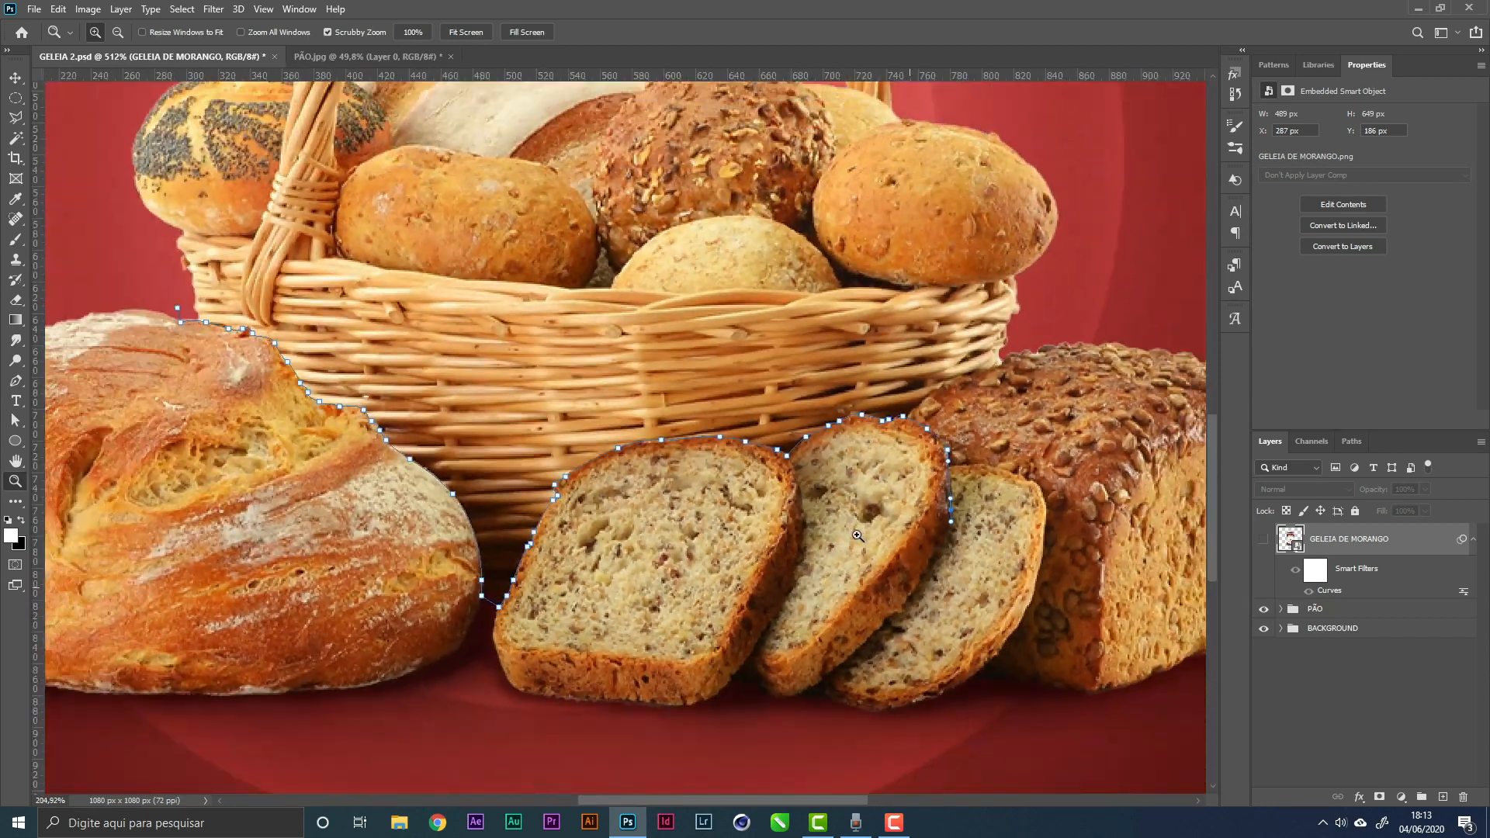
Show the GELEIA DE MORANGO layer and close the path below the jar's base and up through the round loaf
click(1264, 540)
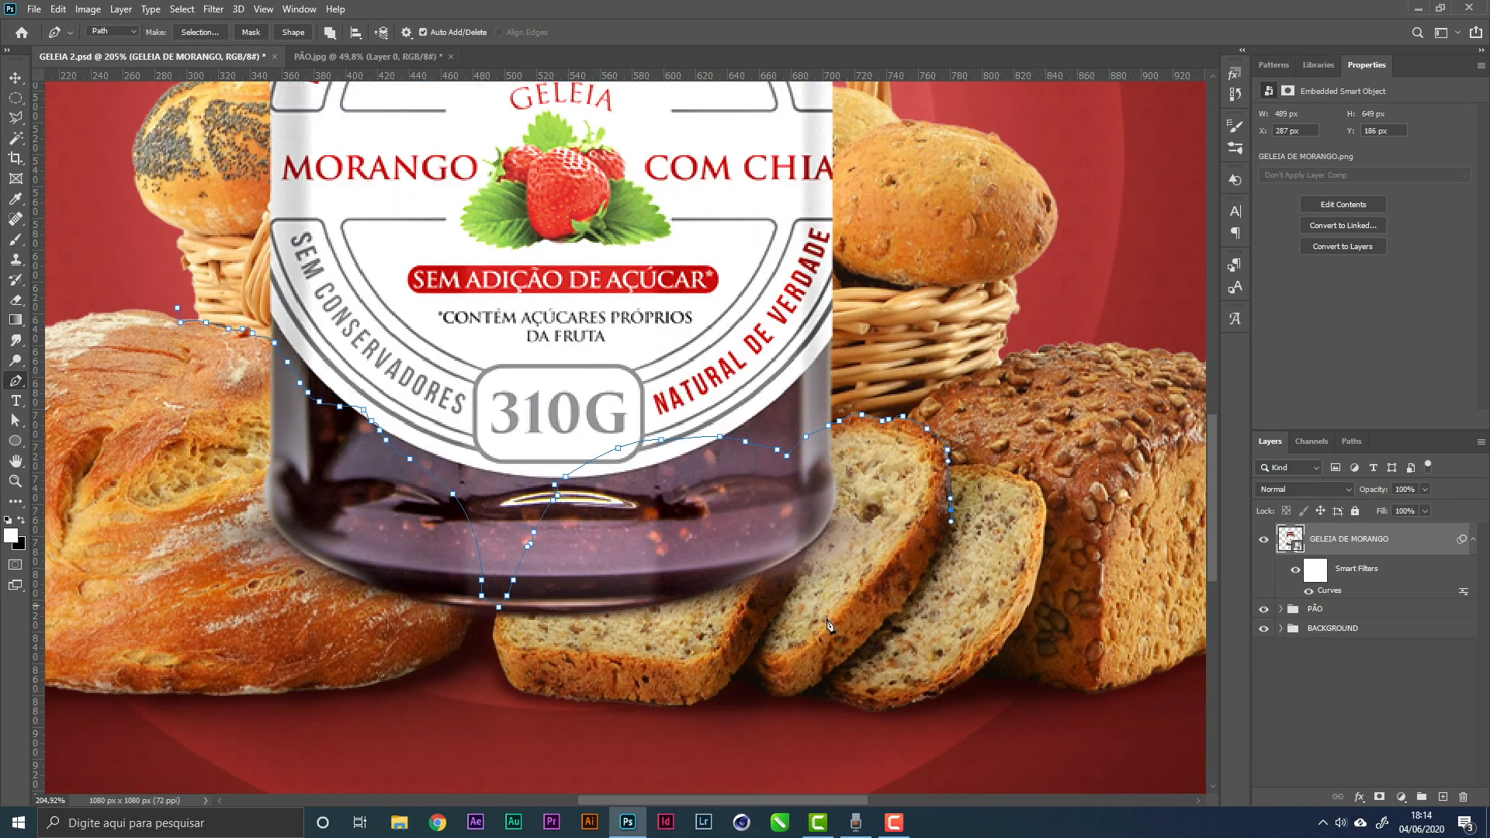
key(space)
drag(574, 625, 822, 532)
click(617, 619)
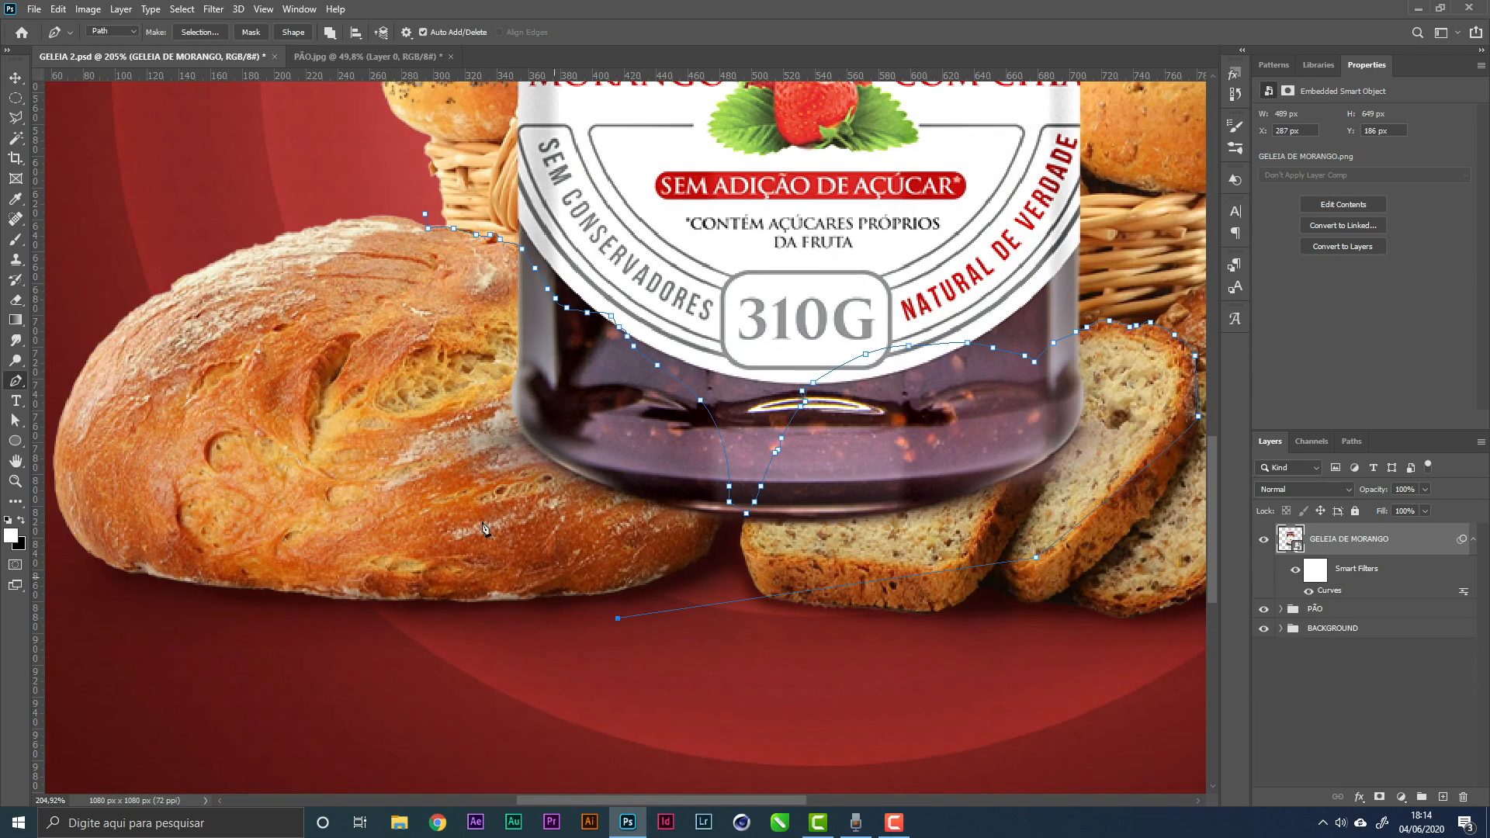
click(411, 477)
click(423, 243)
click(409, 217)
click(425, 214)
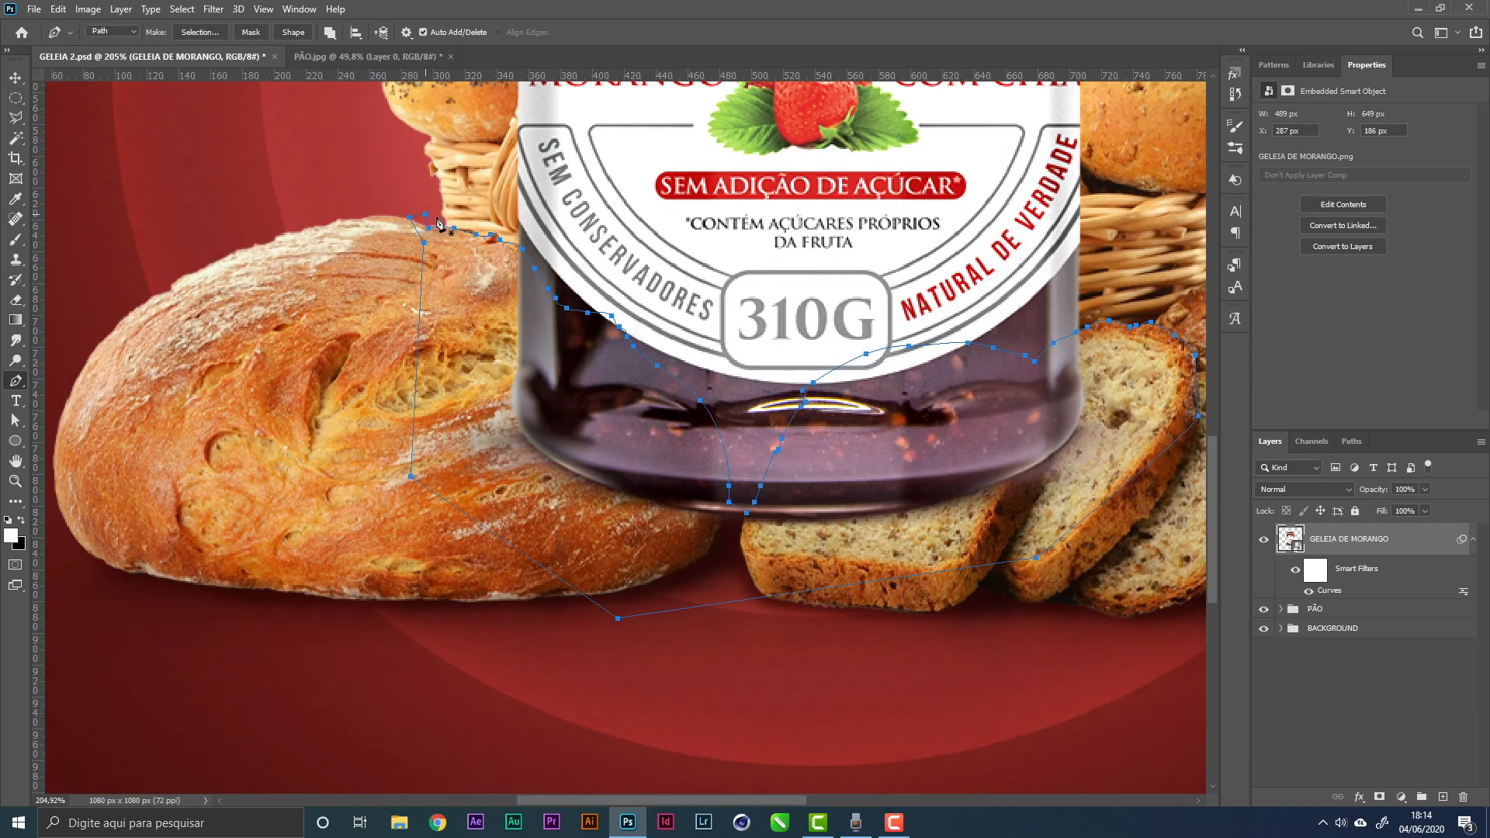
Convert the closed path around the front breads into a new anti-aliased selection with a 0,2 px feather
right_click(899, 426)
click(931, 479)
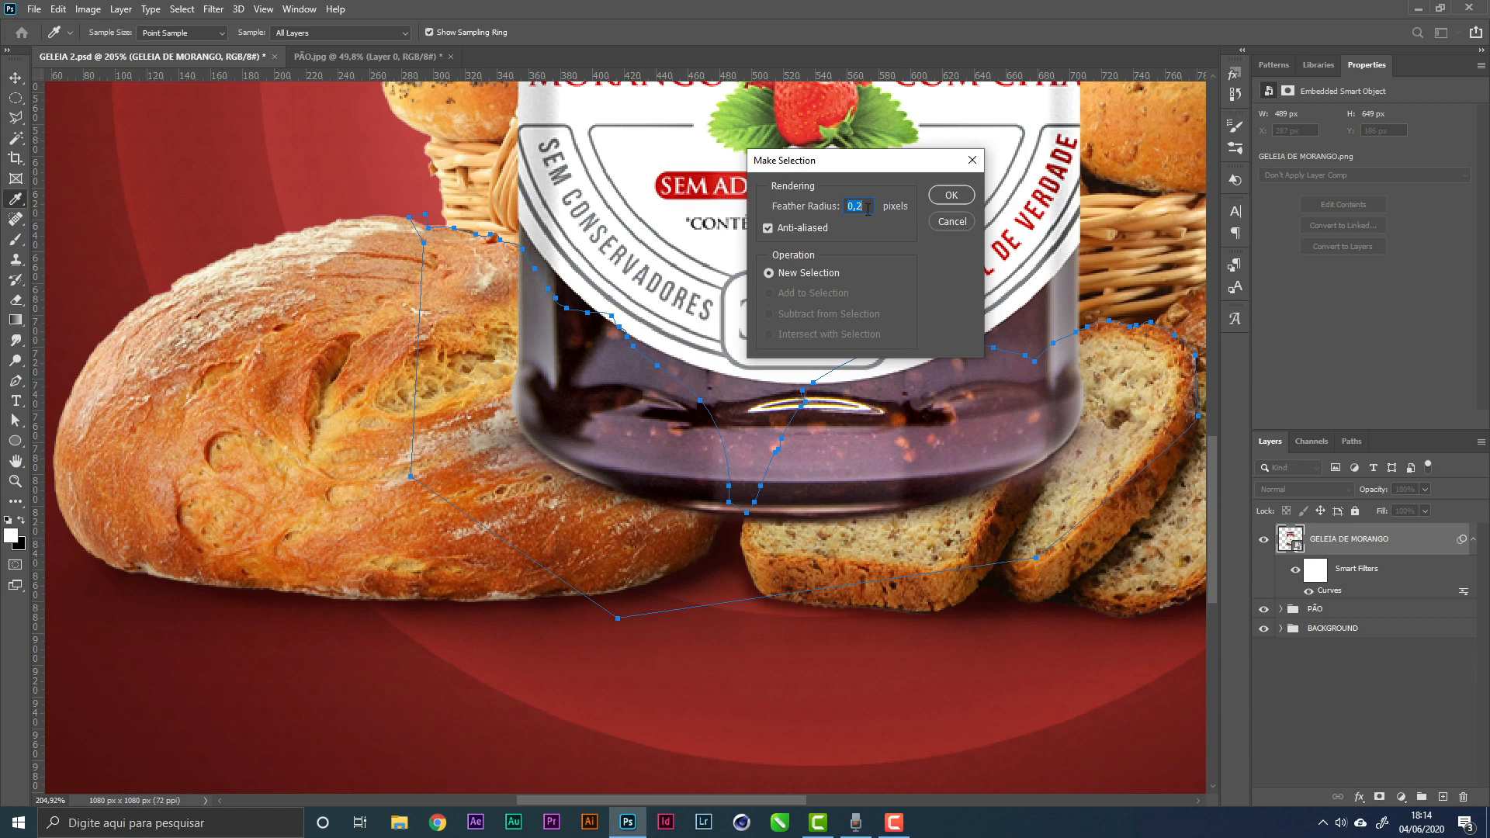
click(953, 196)
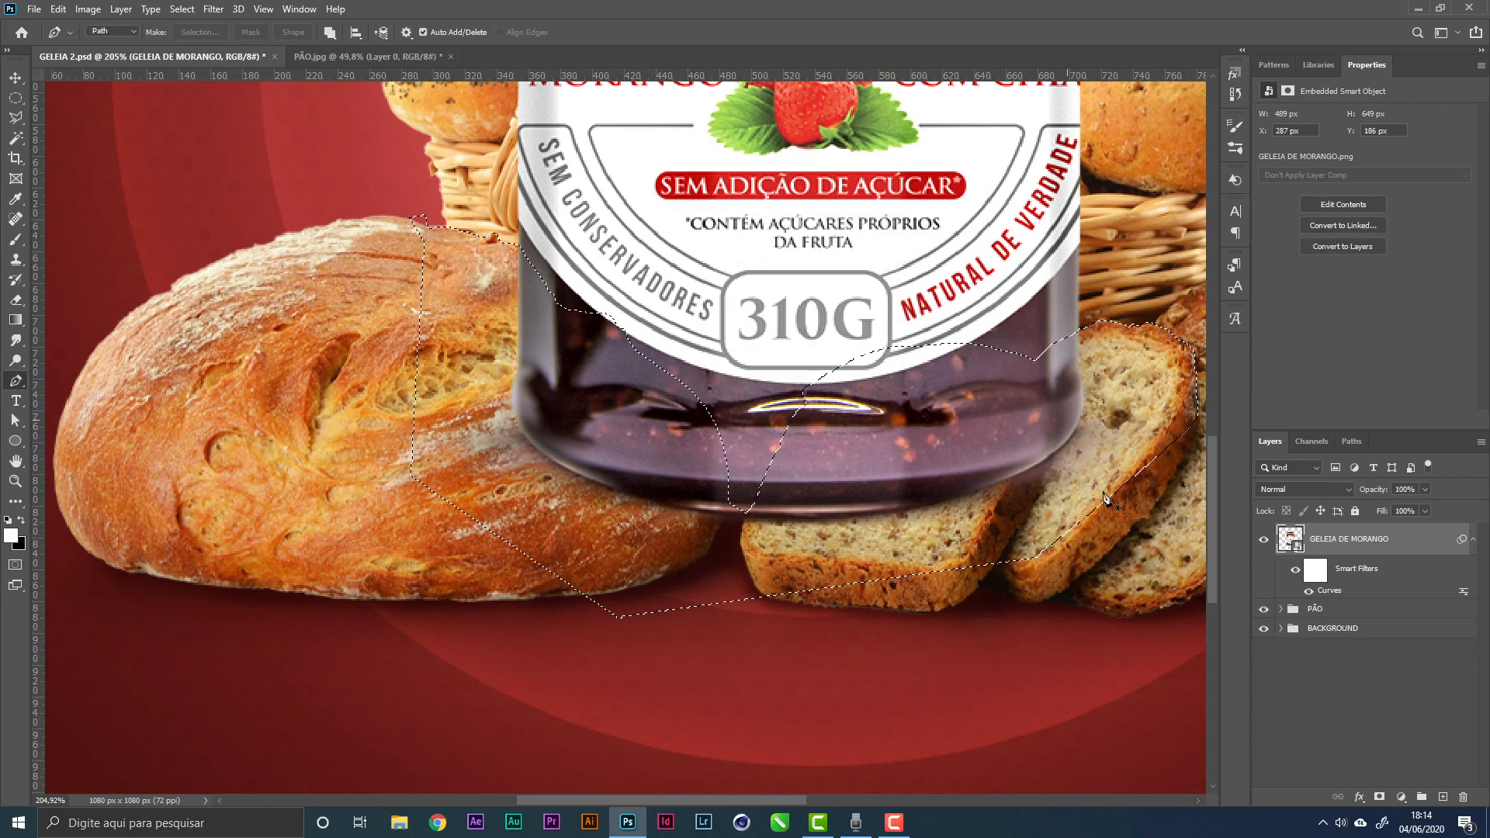
Try to mask the GELEIA DE MORANGO layer so only the selected area shows, and undo the mask
click(1380, 798)
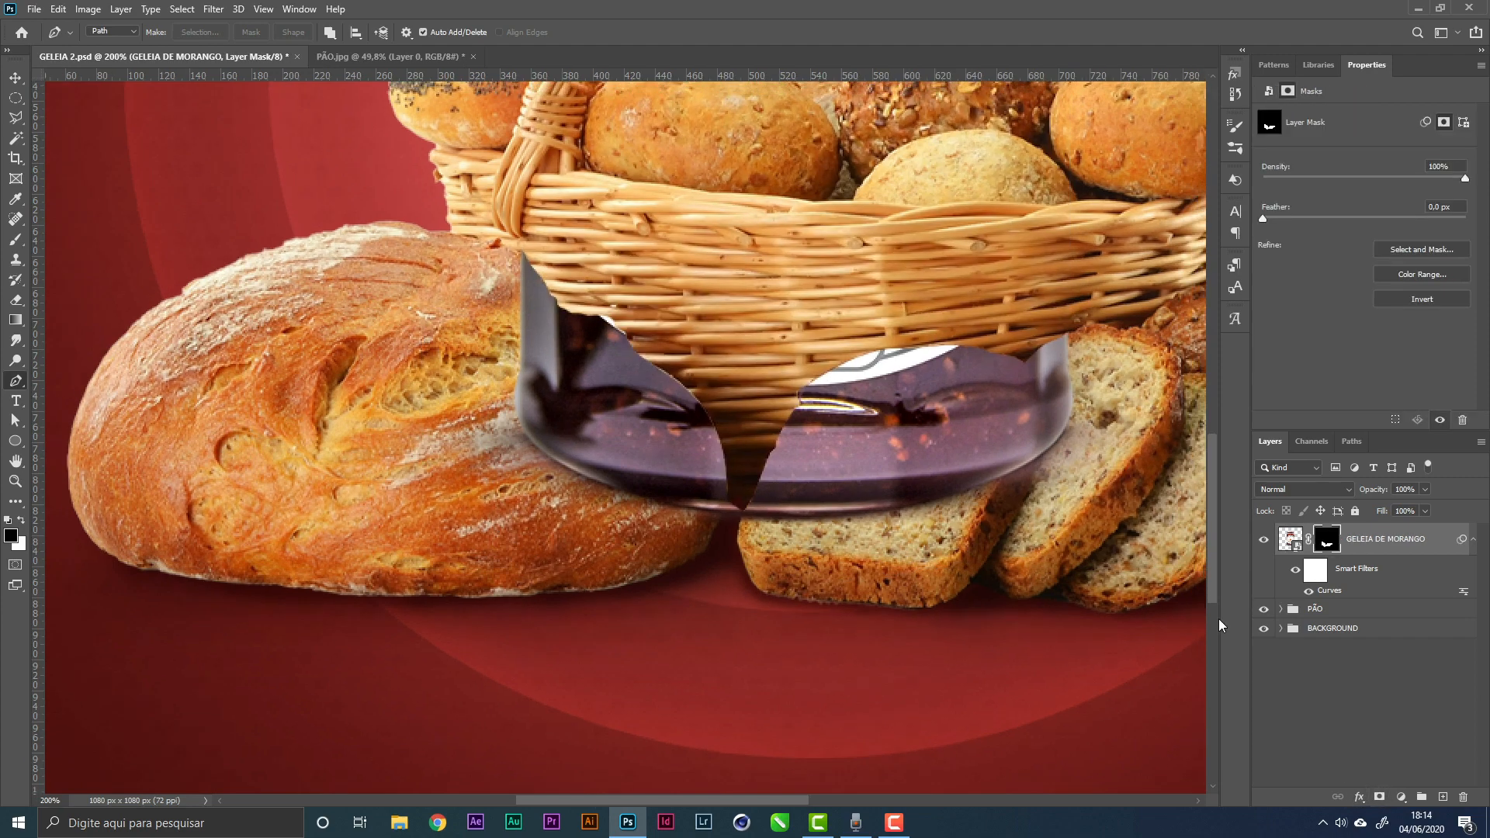
key(ctrl+1)
key(z)
drag(800, 313, 835, 313)
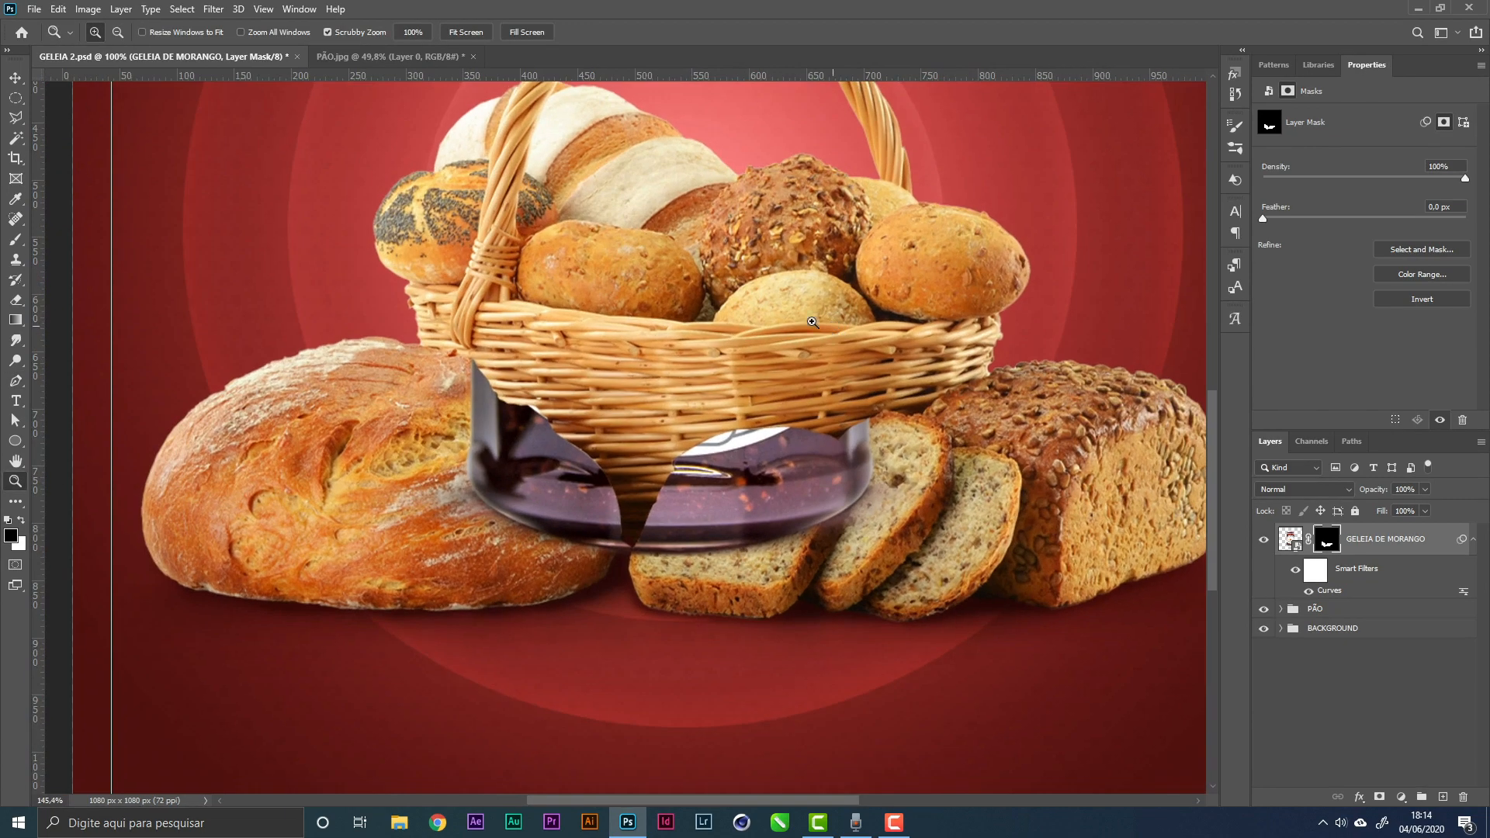
key(ctrl+z)
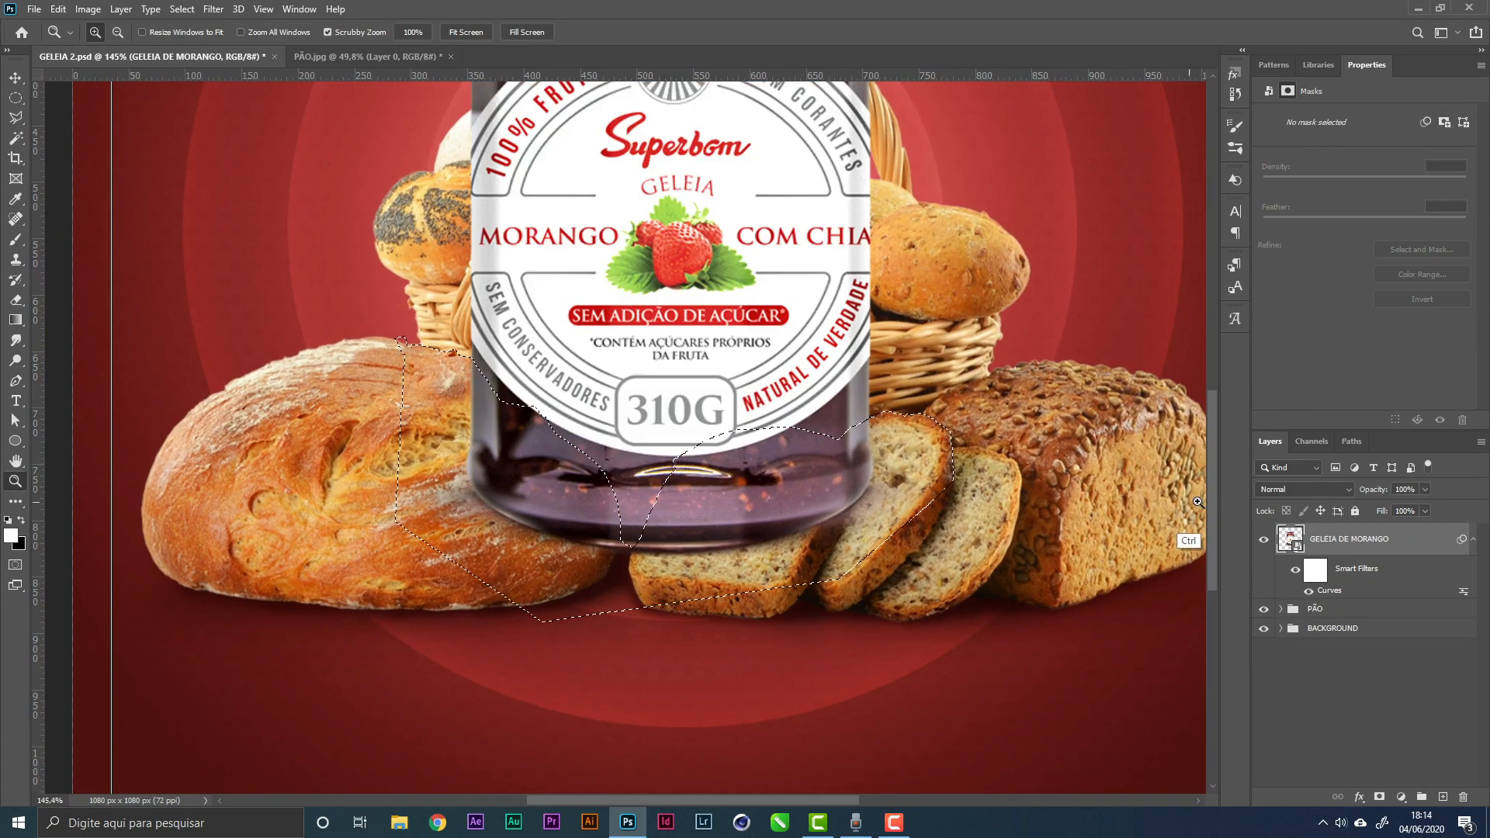
Add a mask to the GELEIA DE MORANGO layer that hides the selected area, placing the jar behind the front breads
alt+click(1380, 798)
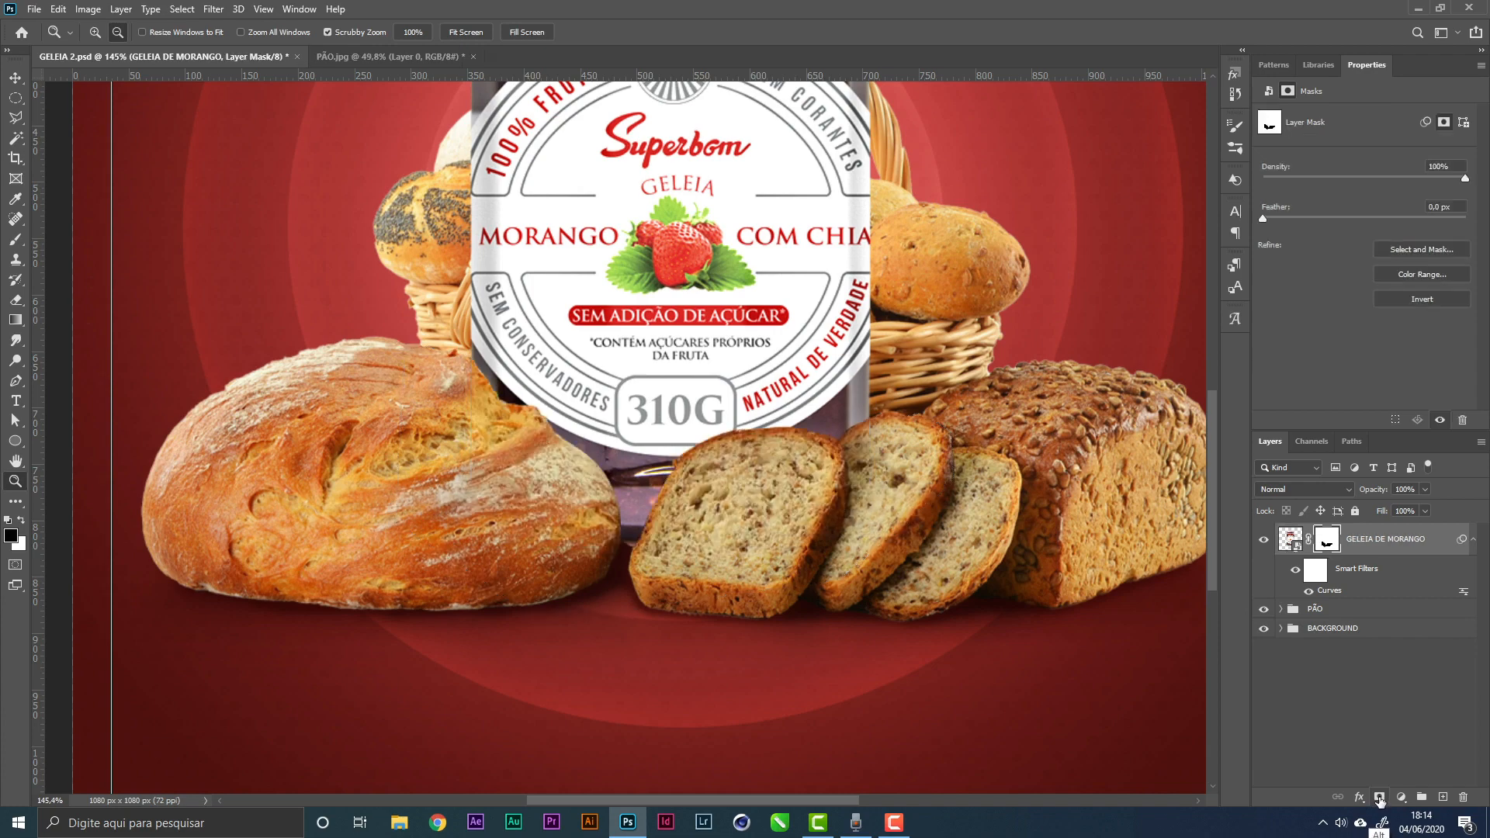
drag(789, 418, 773, 537)
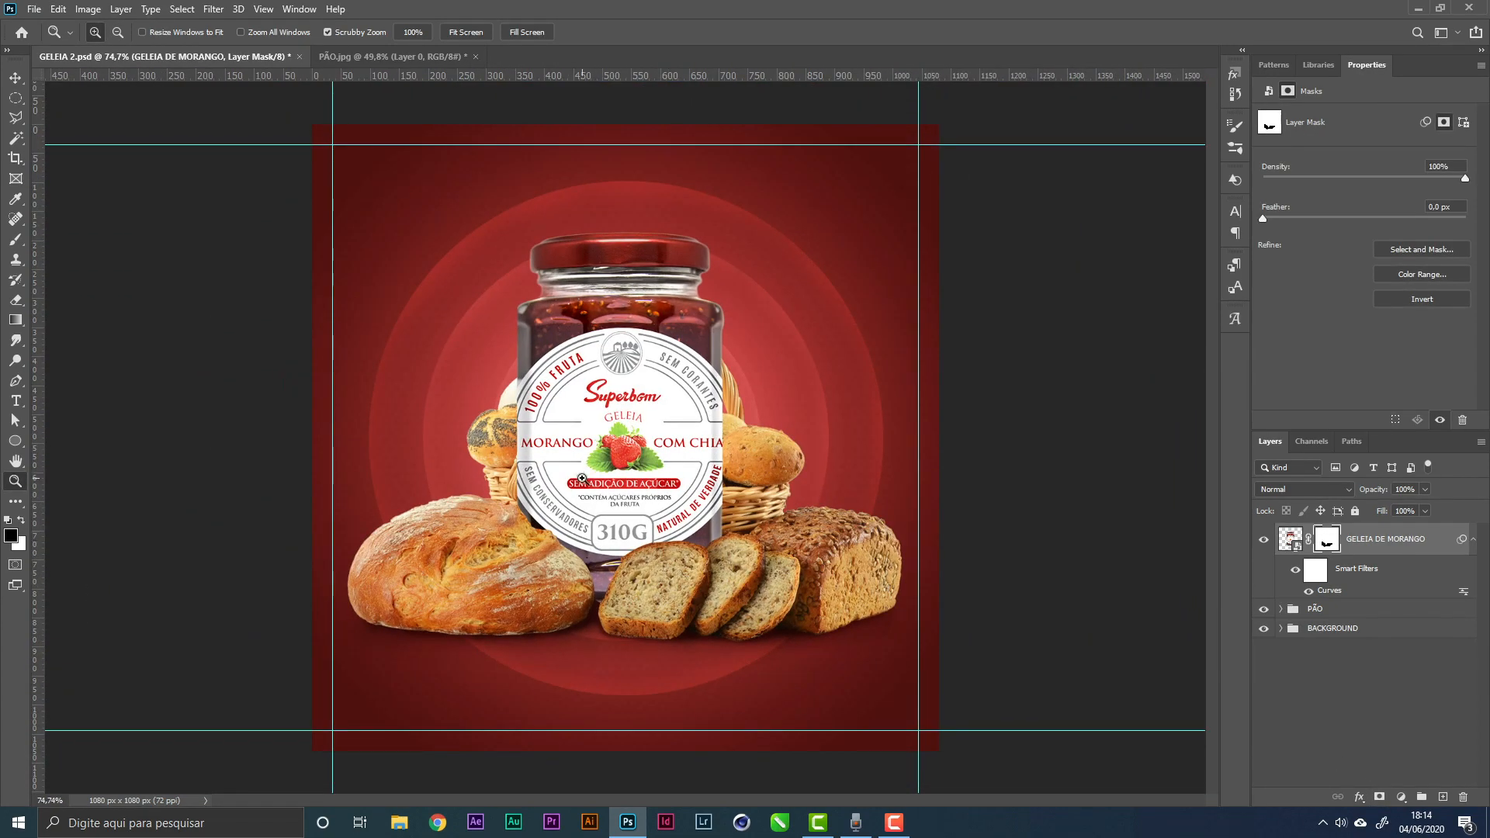
drag(584, 477, 609, 434)
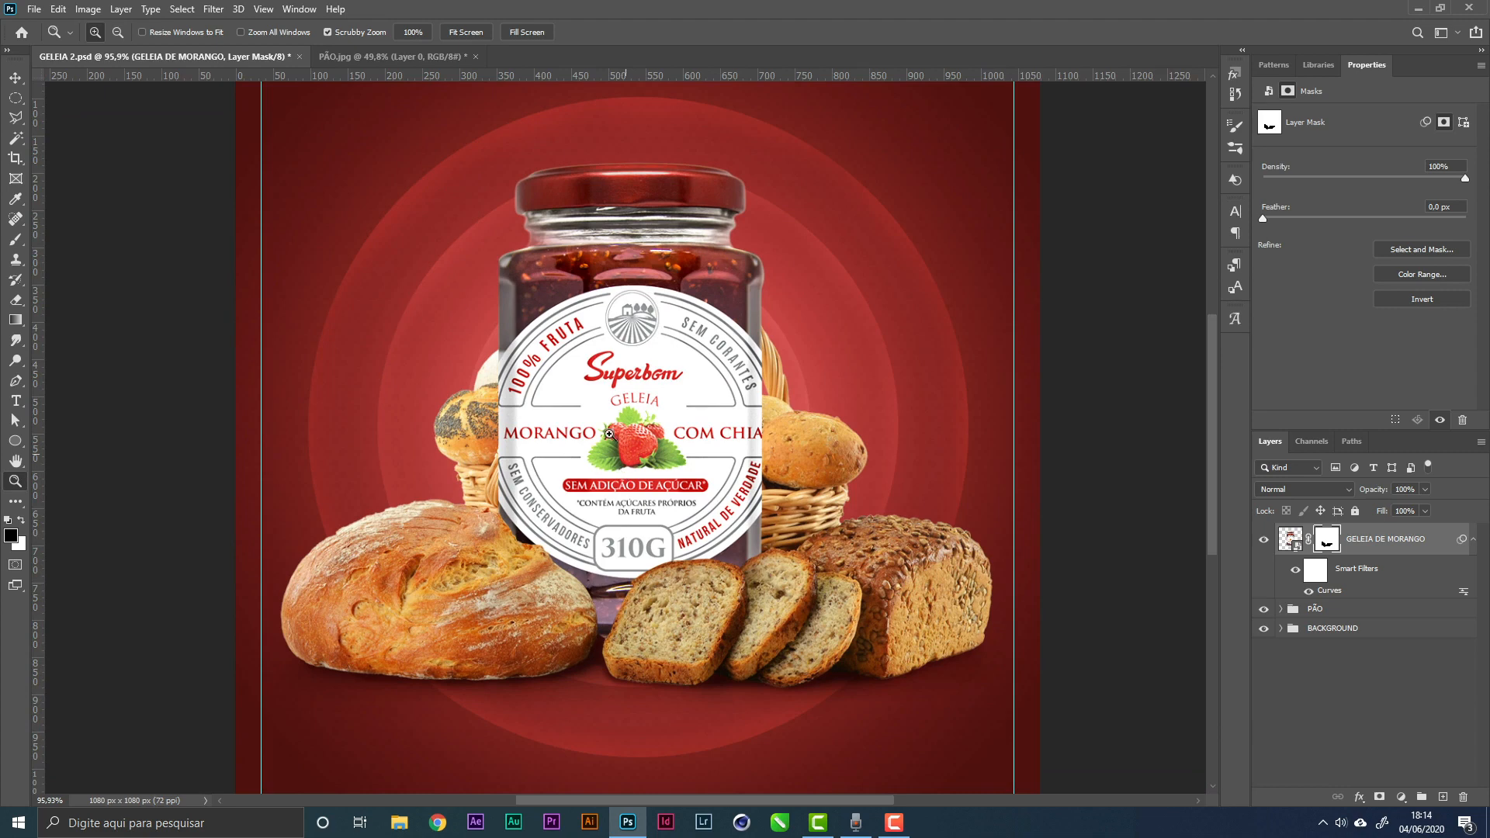
Try to center the masked jar layer horizontally on the canvas, and undo the alignment
click(15, 77)
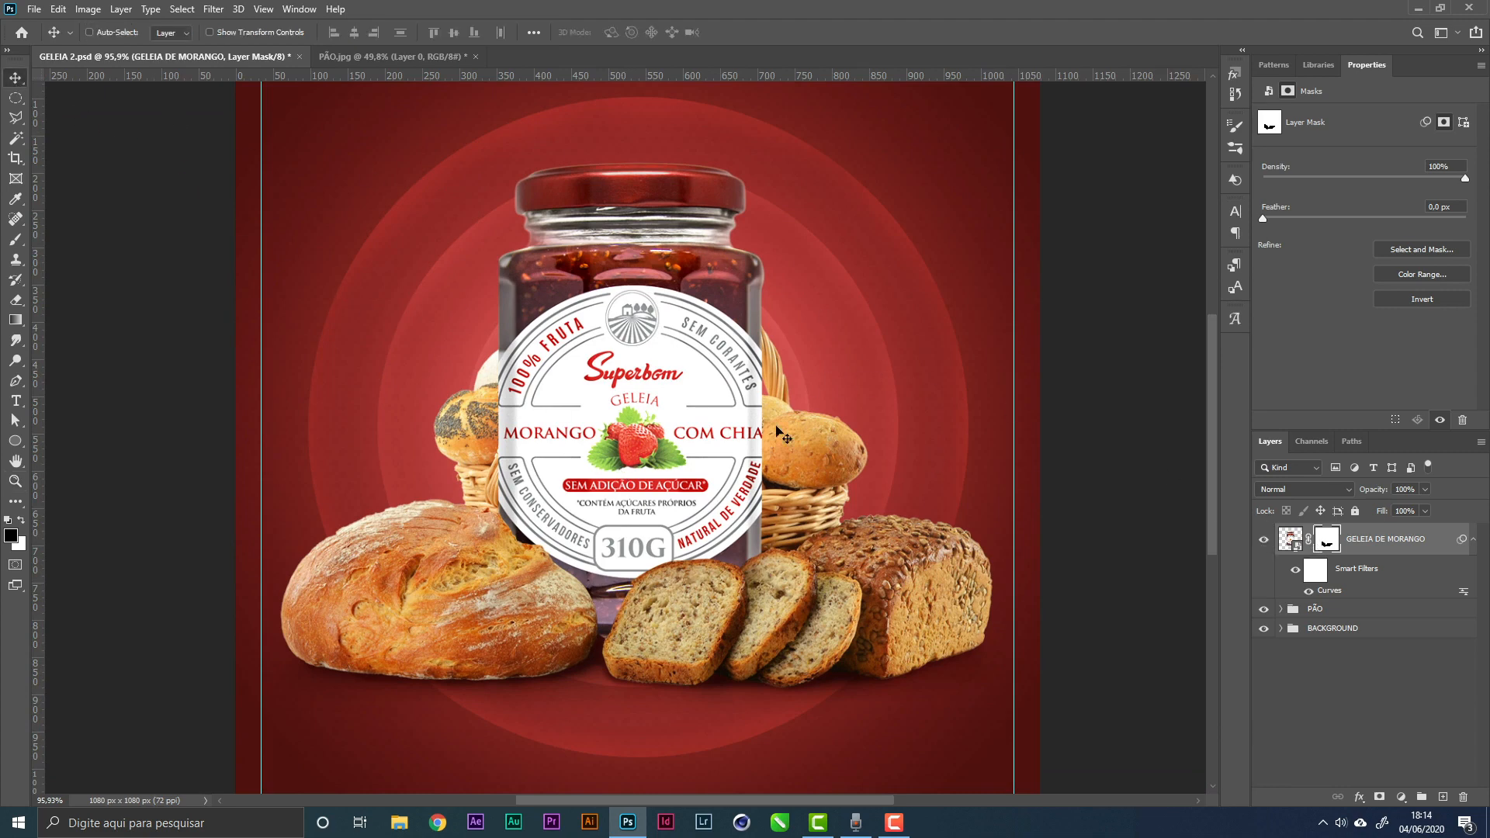
key(ctrl+a)
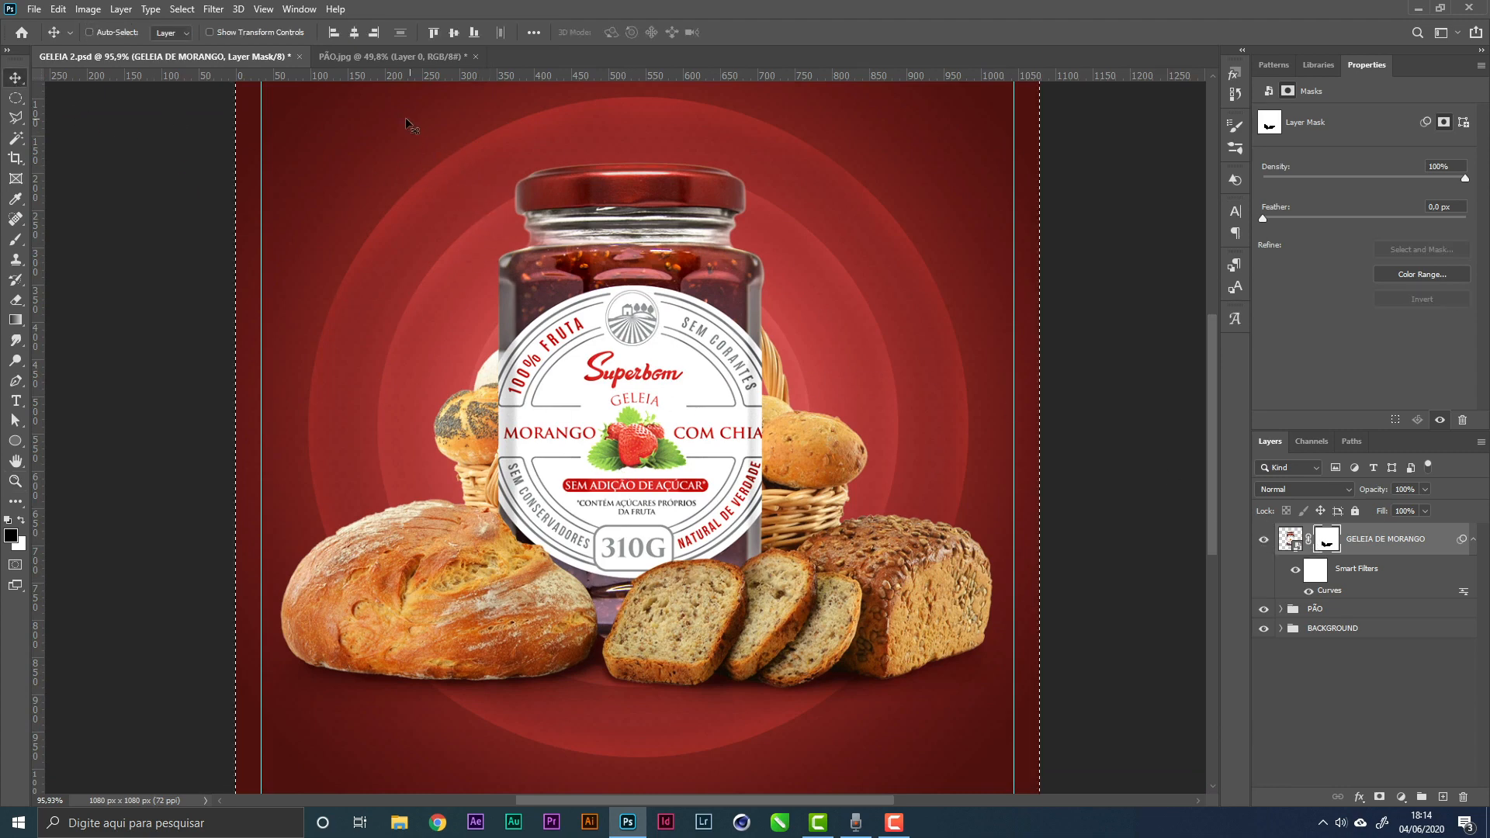
click(354, 32)
key(ctrl+z)
key(ctrl+z)
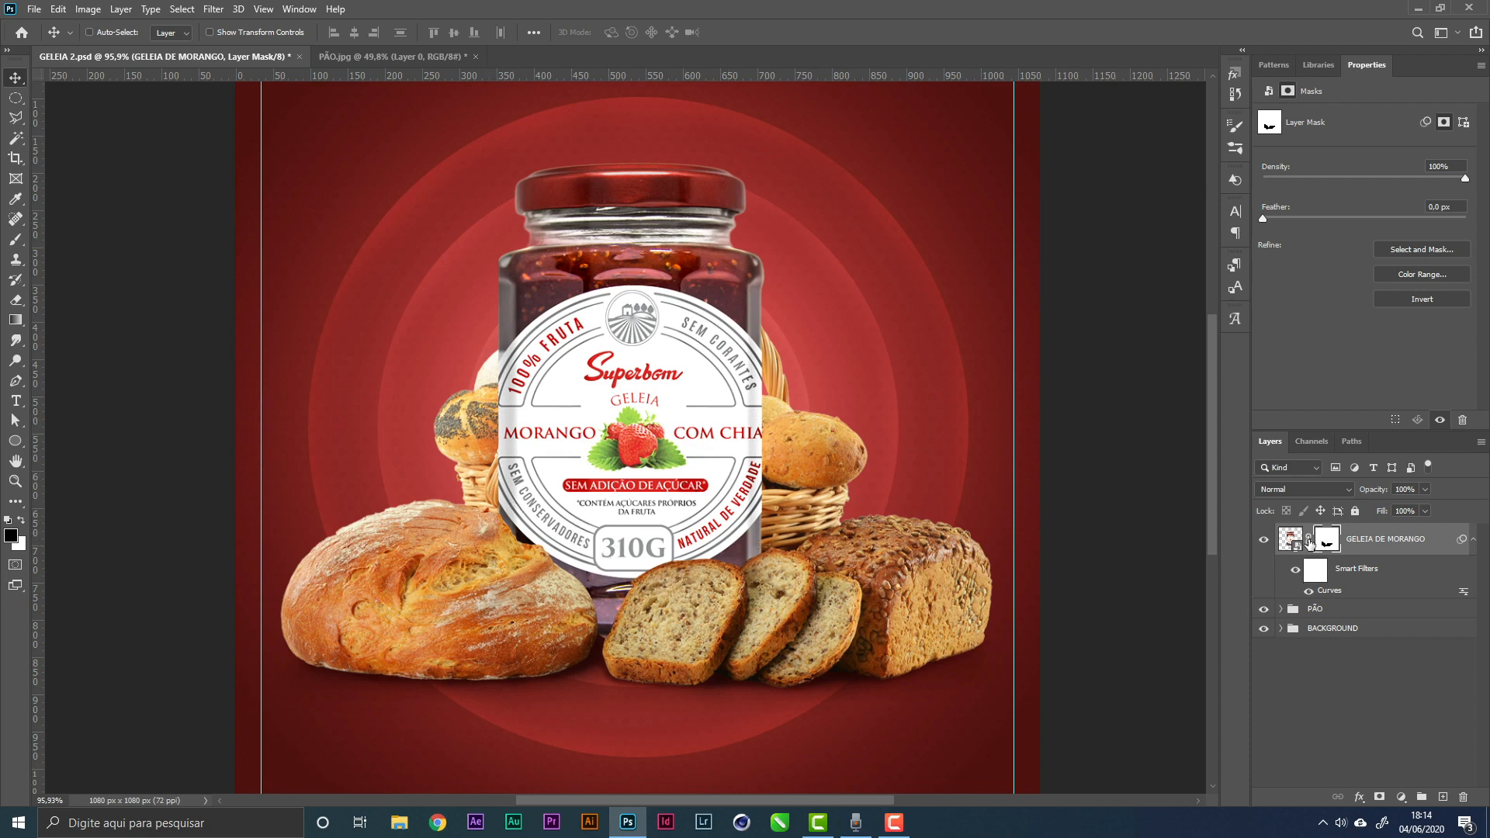
Unlink the jar's mask, center only the jar image horizontally on the canvas, and relink the mask
click(1297, 547)
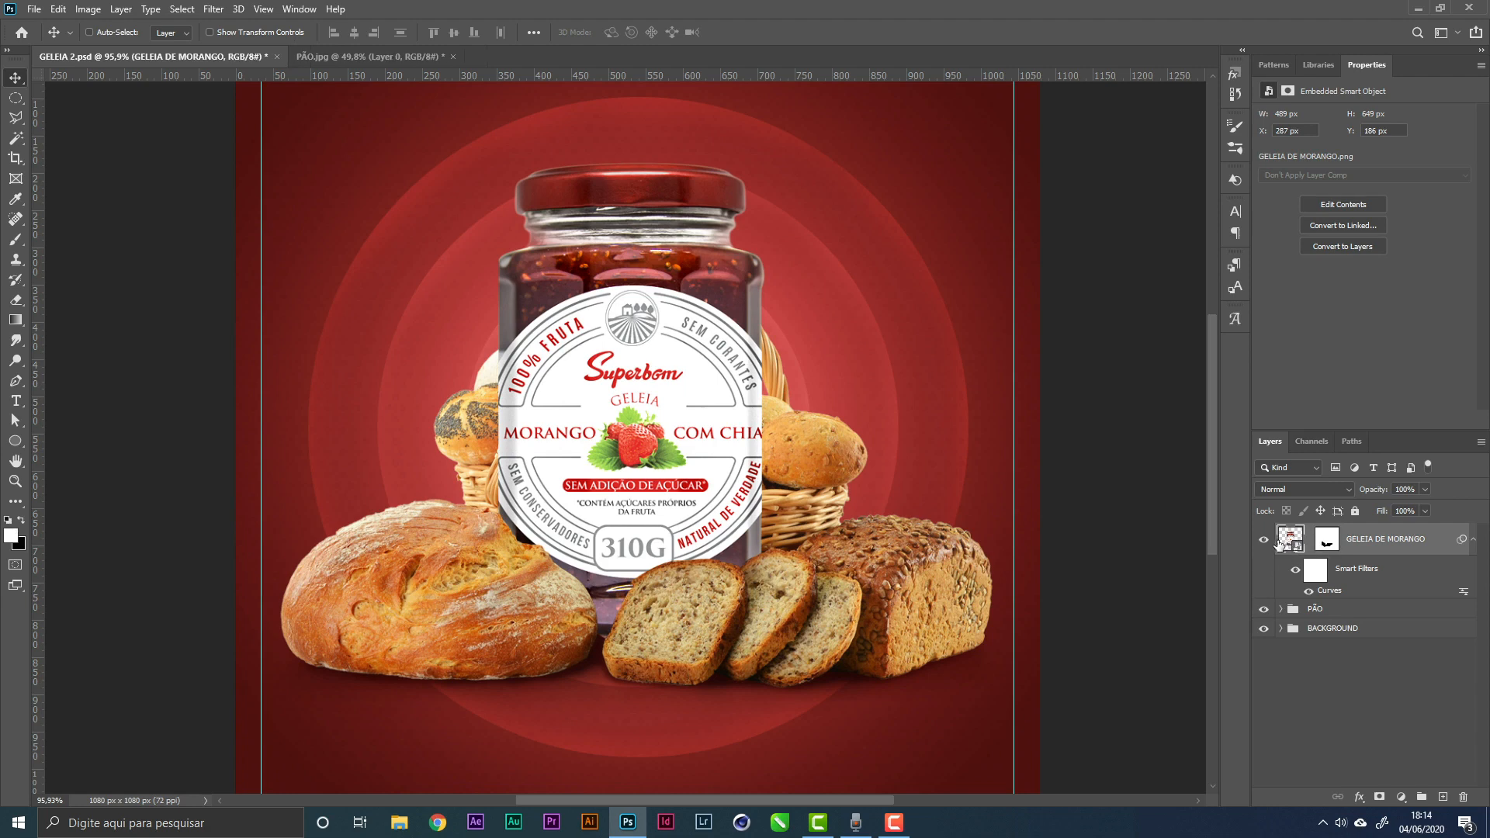
key(ctrl+a)
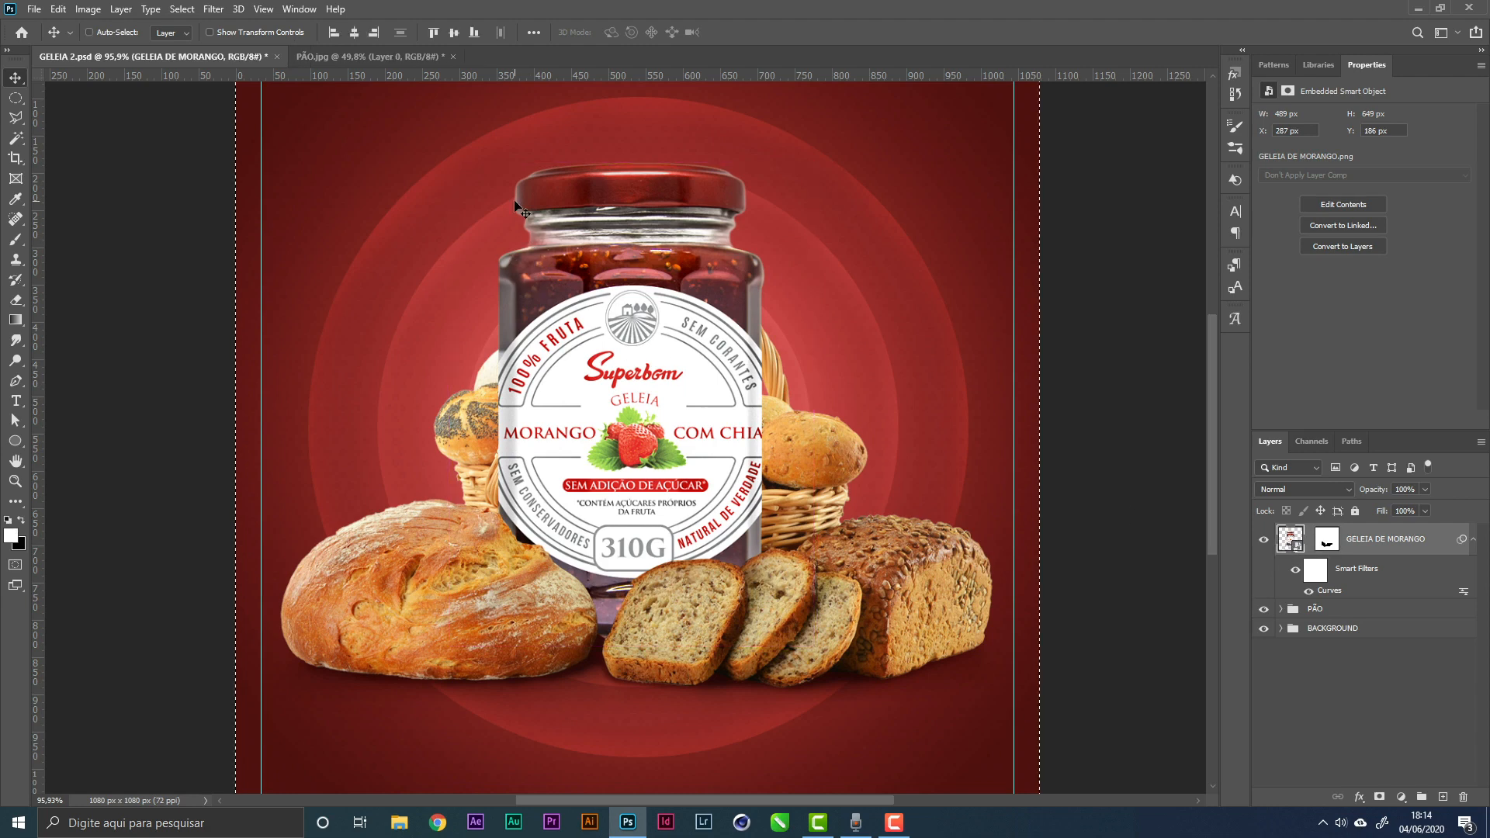
drag(516, 205, 523, 207)
key(ctrl+d)
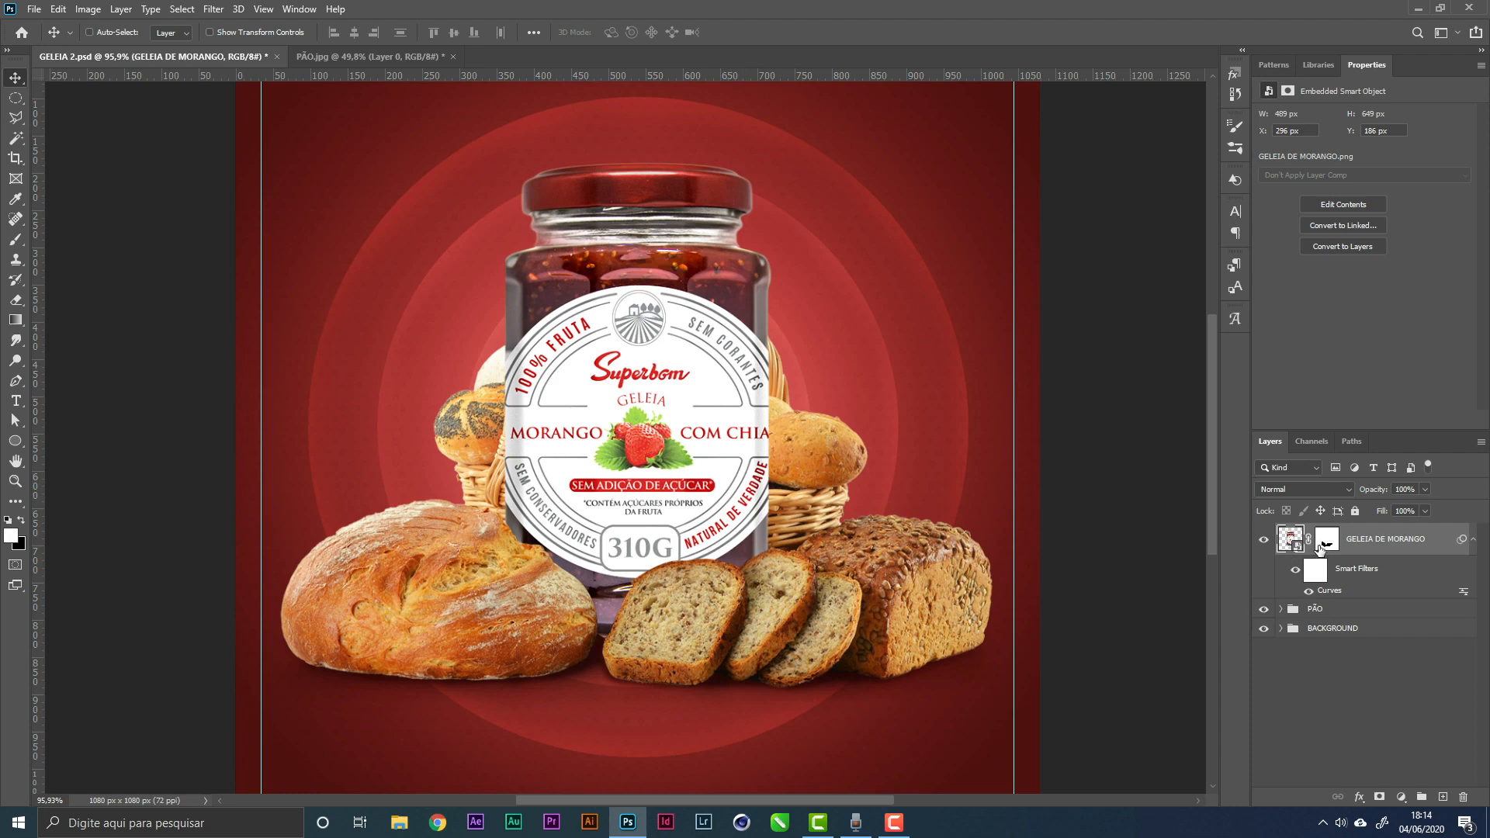
key(ctrl+s)
Collapse the jar layer's smart filters, add a new layer above it, and set the brush size to 15 px
click(1474, 539)
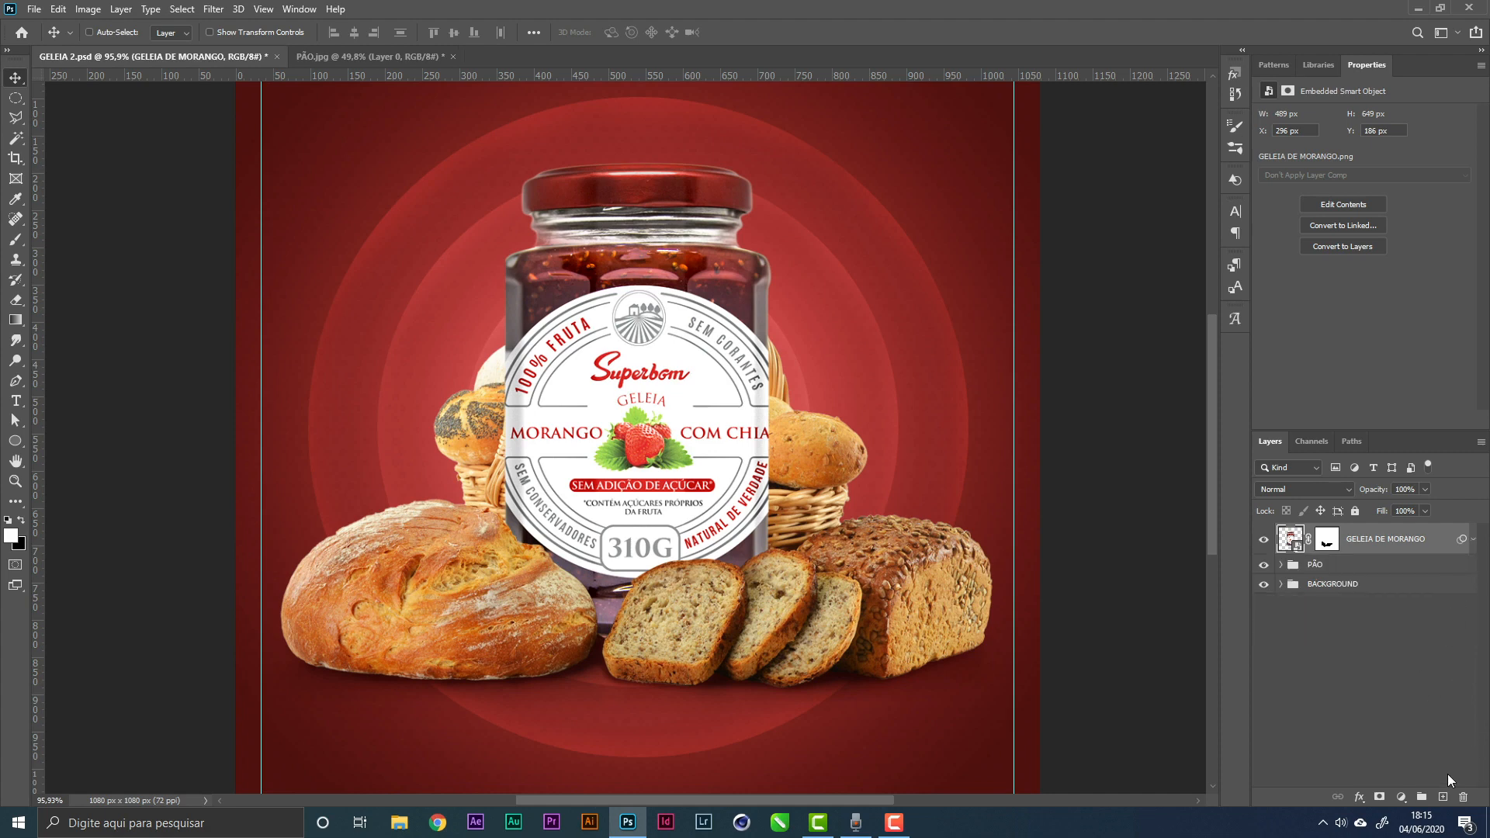
click(1443, 797)
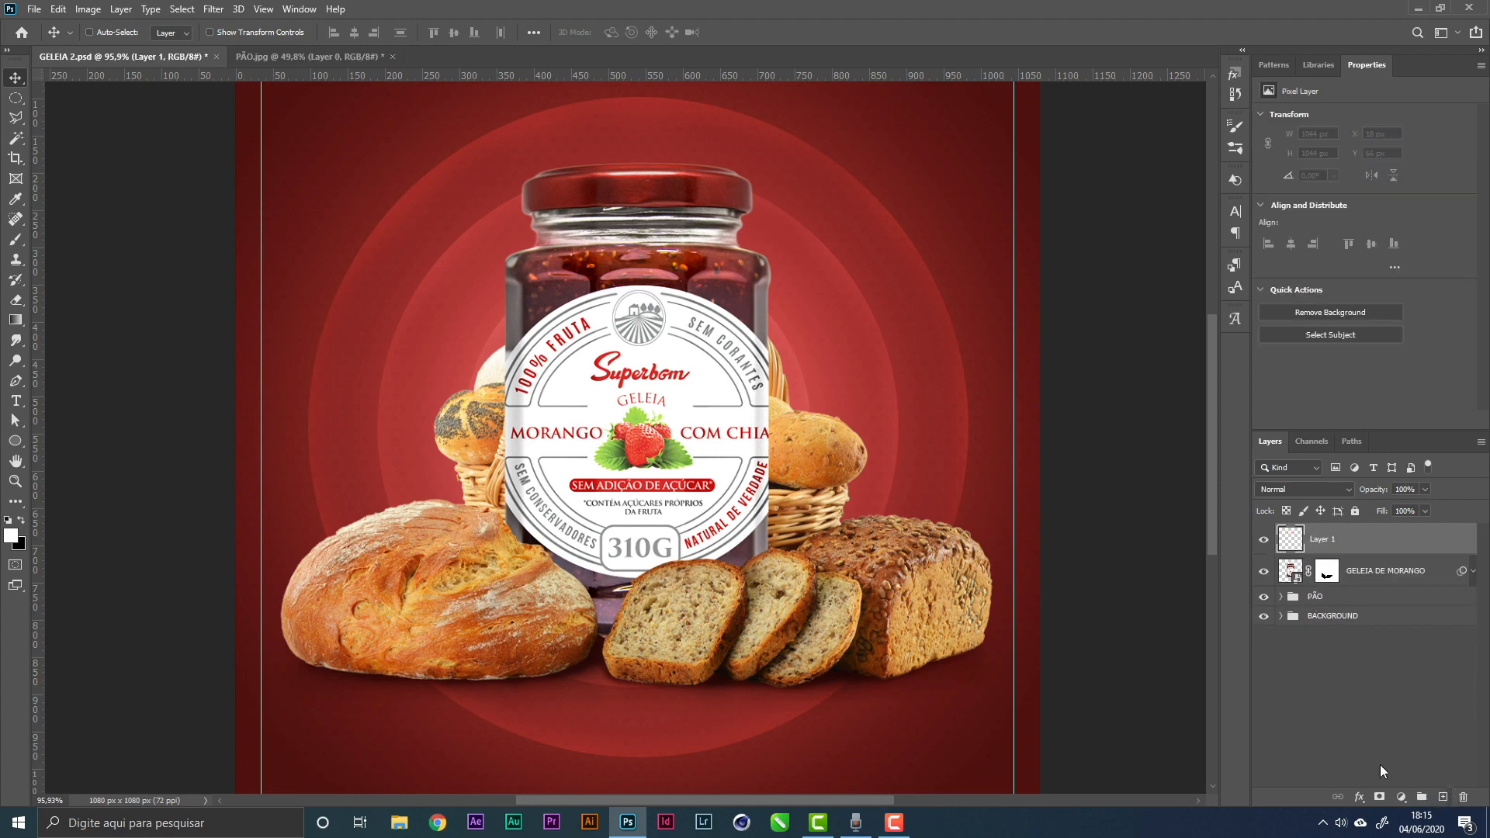
key(b)
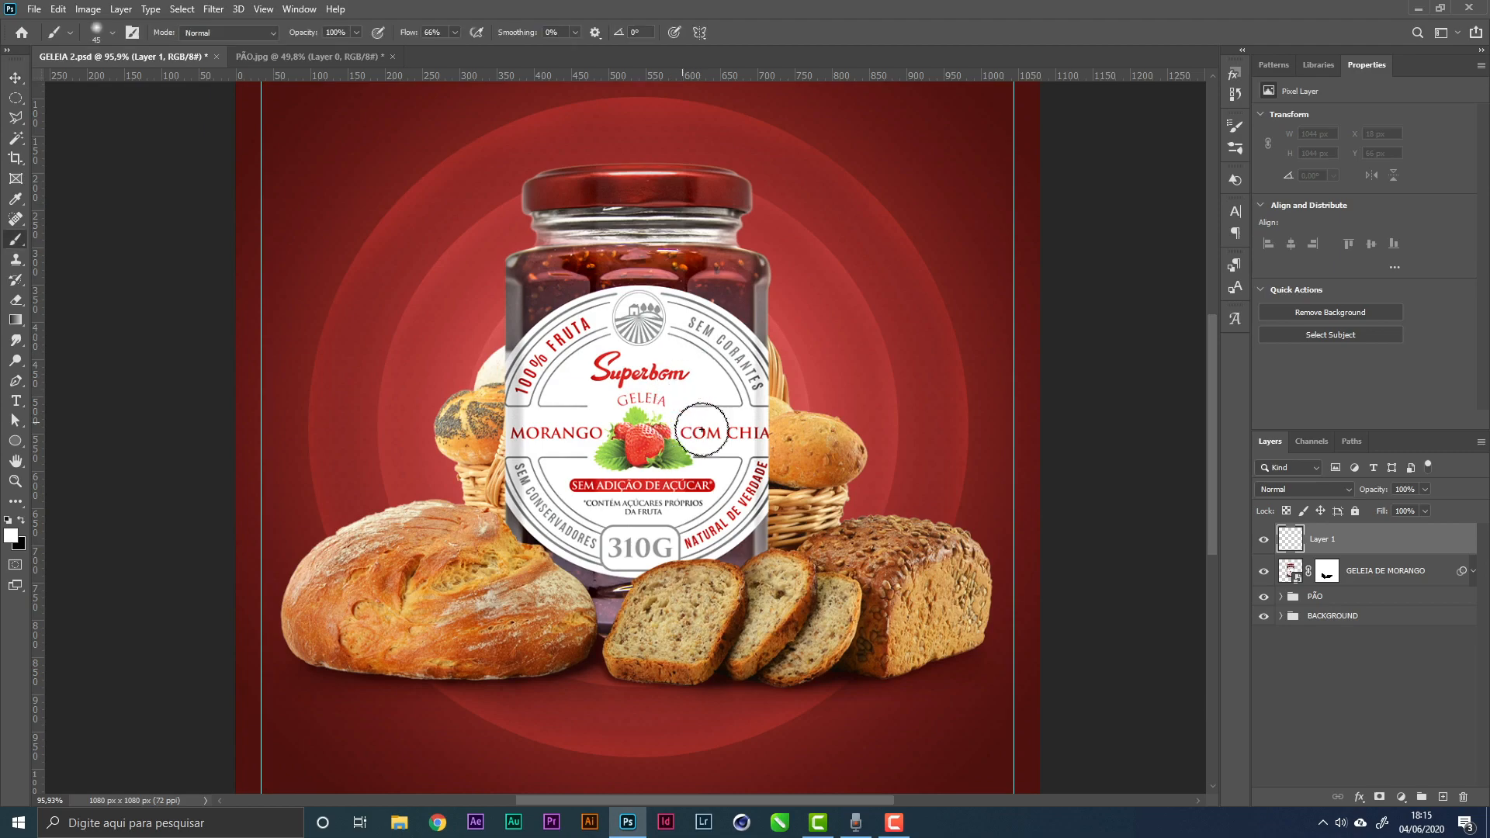
key(z)
drag(694, 579, 786, 557)
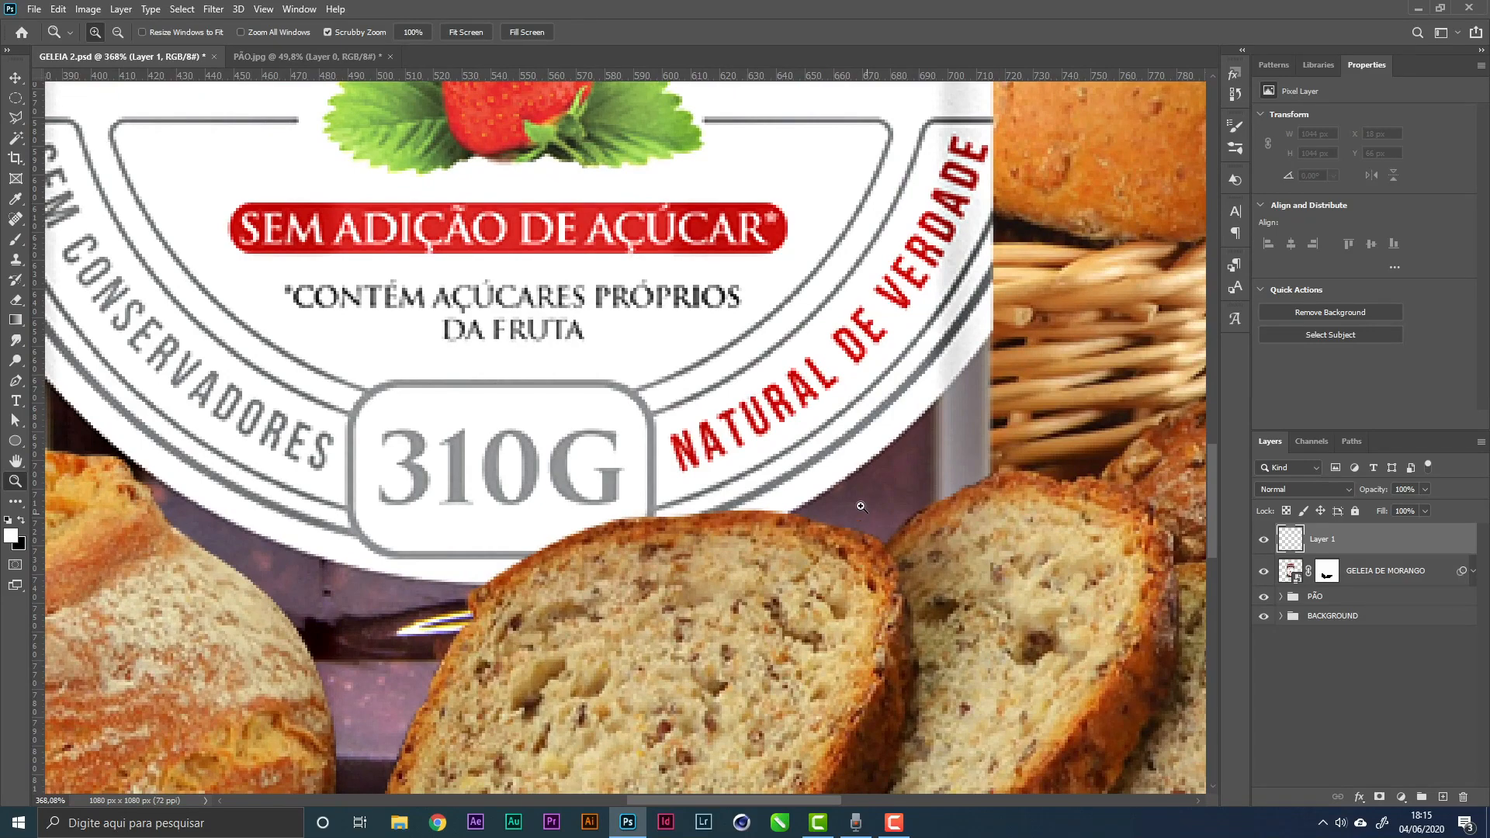
key(b)
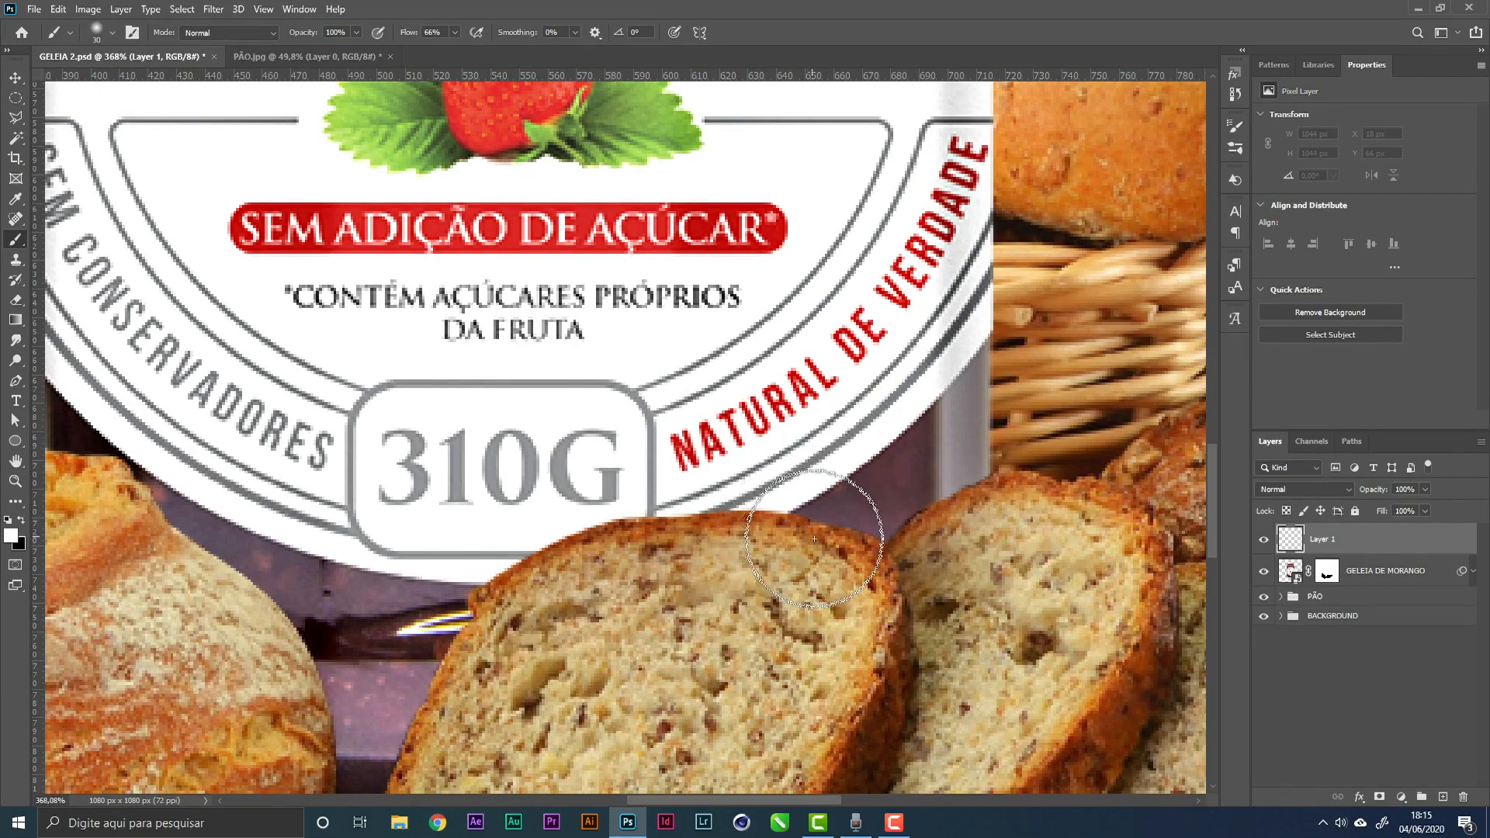
key(bracketleft)
key(bracketleft)
key(bracketleft)
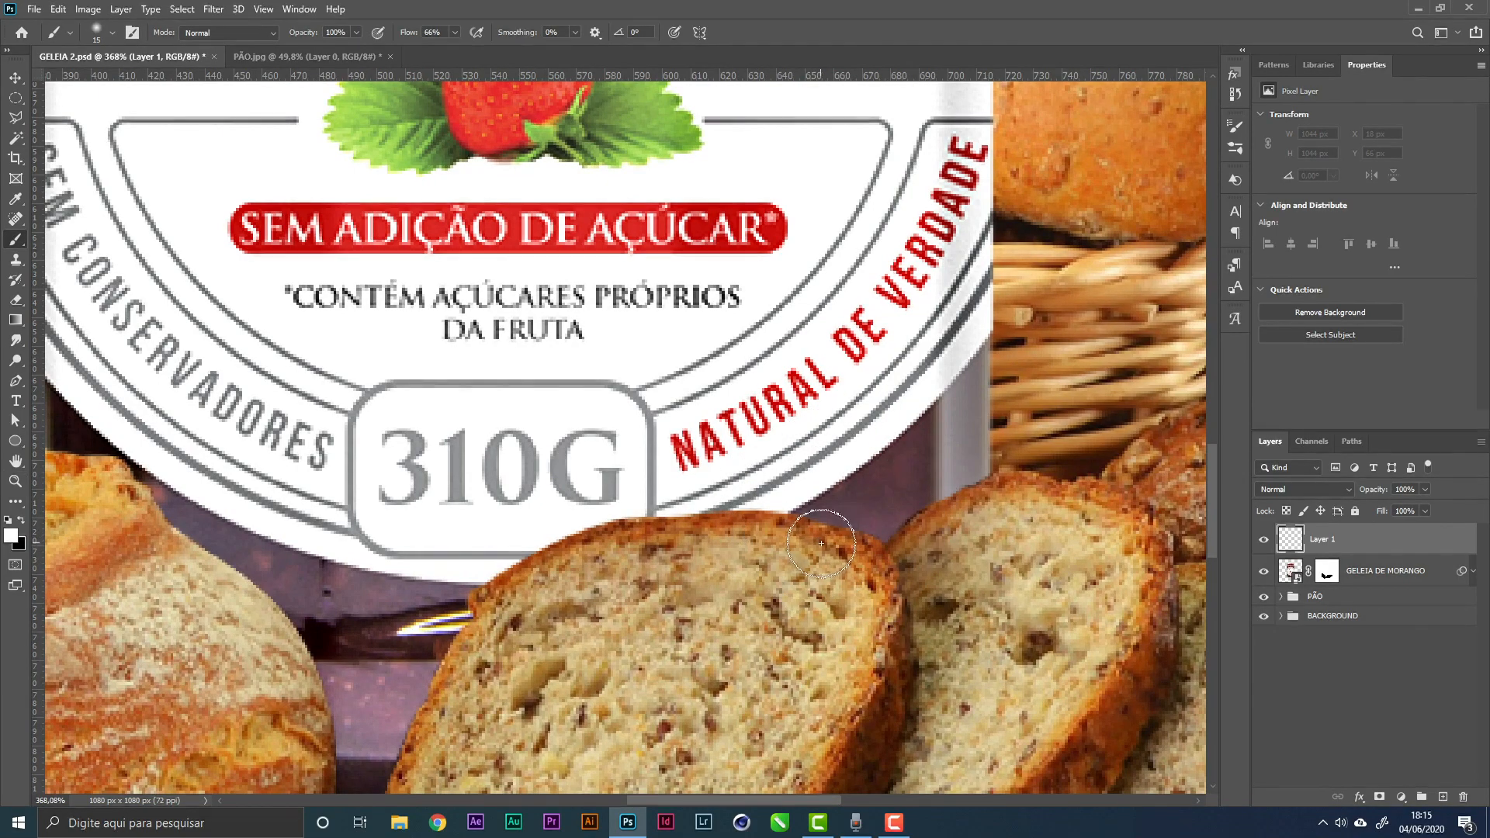
Sample the jam color between the first two bread slices and darken the foreground color to #381e24
key(i)
click(877, 509)
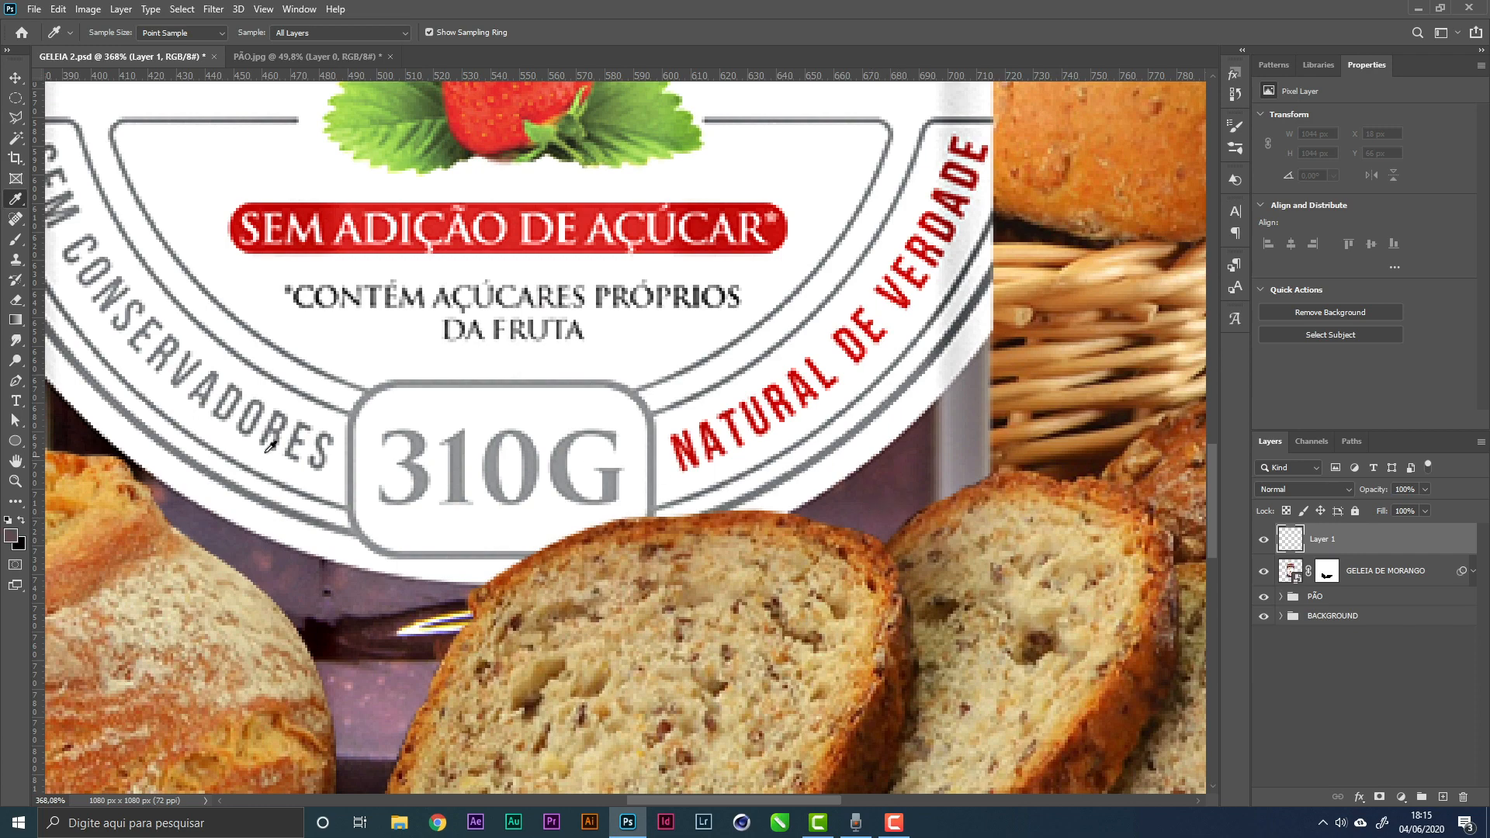
click(12, 536)
click(1162, 420)
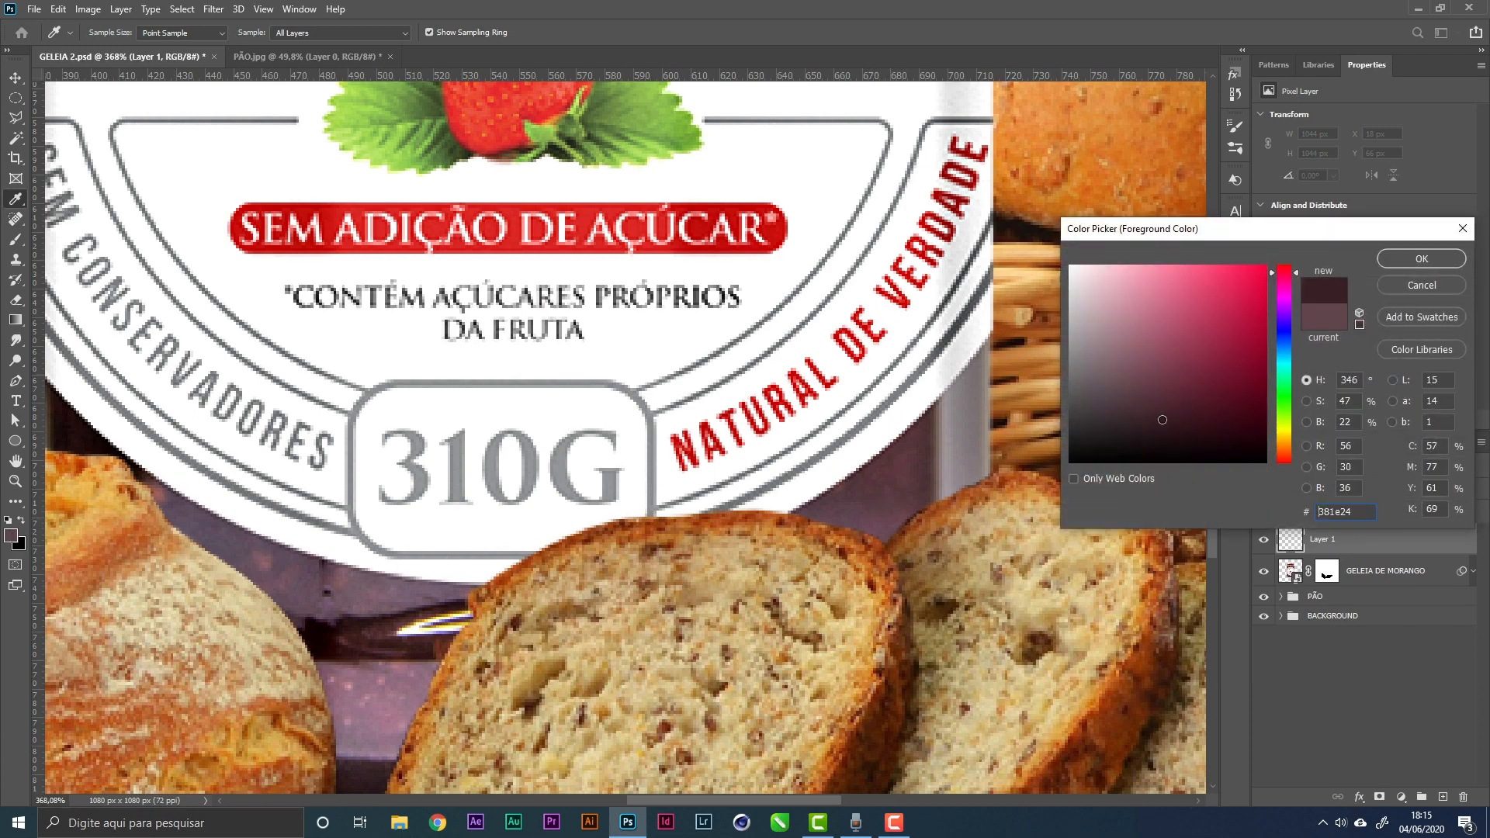
click(1415, 261)
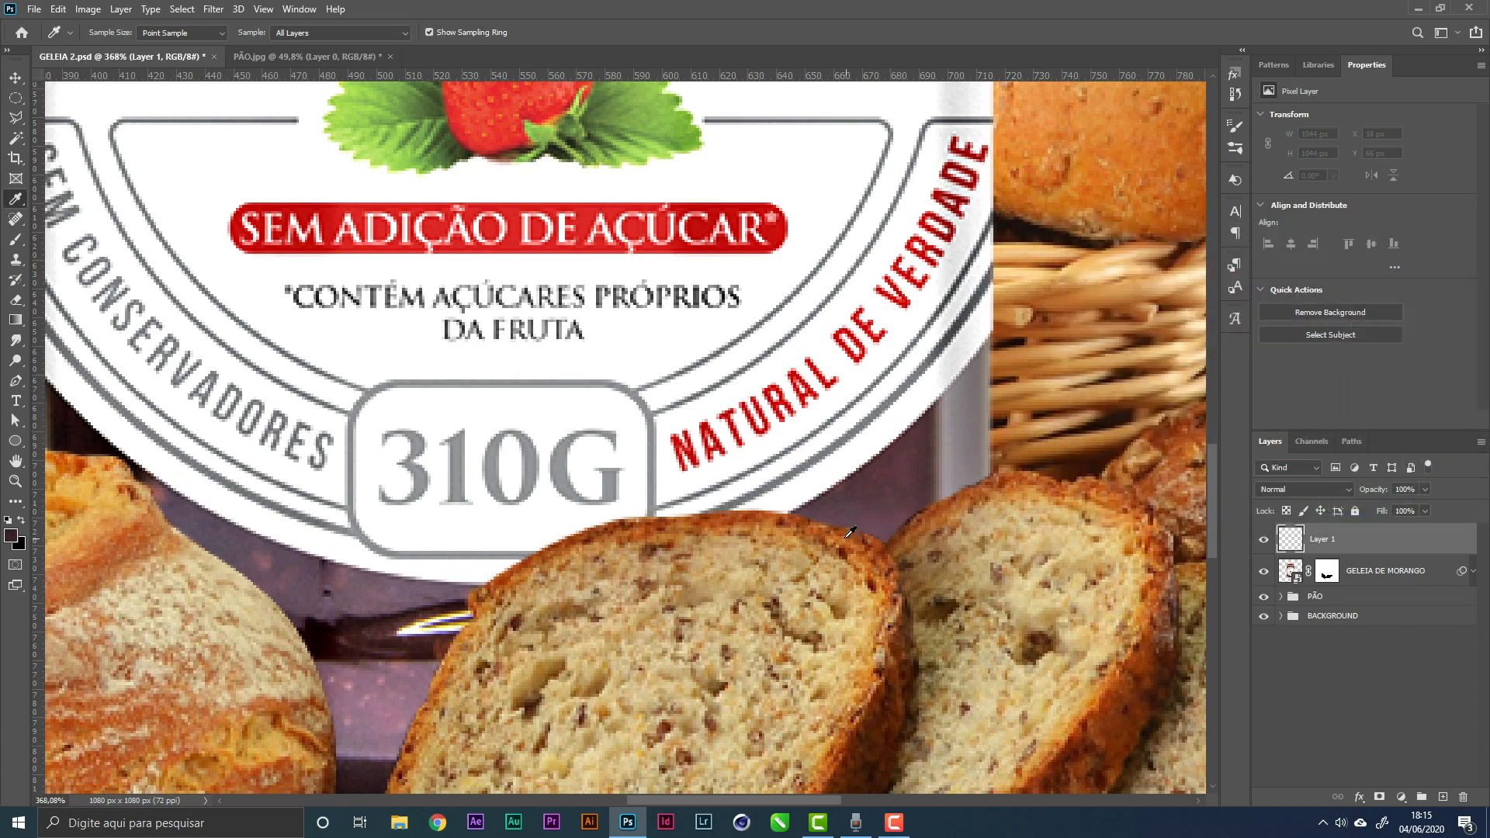
Try a dark brush stroke where the first two bread slices meet, and undo it
key(b)
mouse_move(852, 571)
mouse_down()
mouse_move(866, 572)
mouse_move(856, 545)
mouse_up()
key(ctrl+z)
key(ctrl+z)
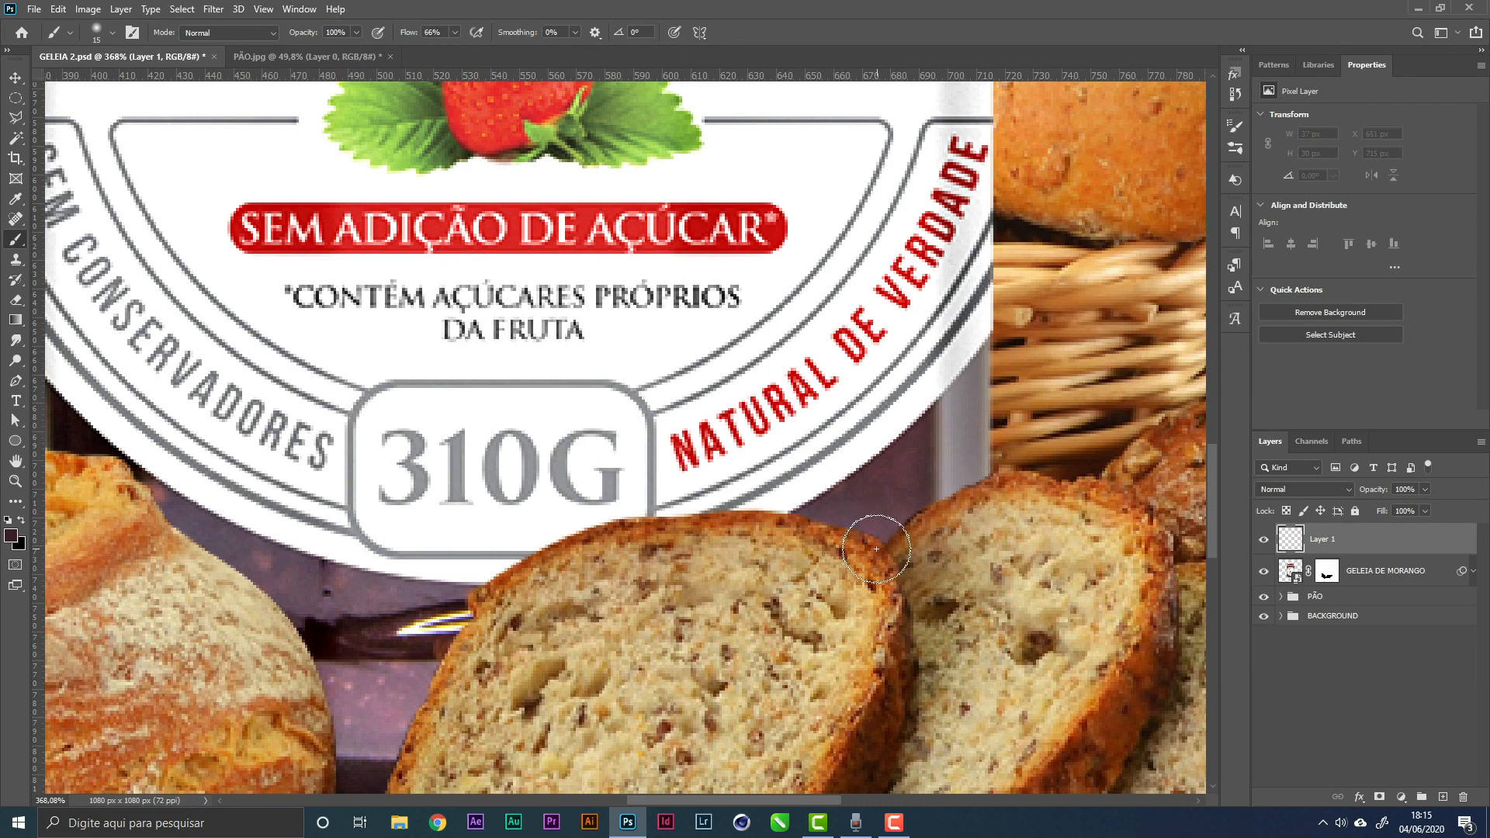
Set the brush to 20 px and paint a soft dark shadow on Layer 1 along the first slice's upper crust near the second slice
key(bracketright)
key(bracketright)
key(bracketleft)
mouse_move(873, 551)
mouse_down()
mouse_move(848, 516)
mouse_move(858, 522)
mouse_move(772, 501)
mouse_up()
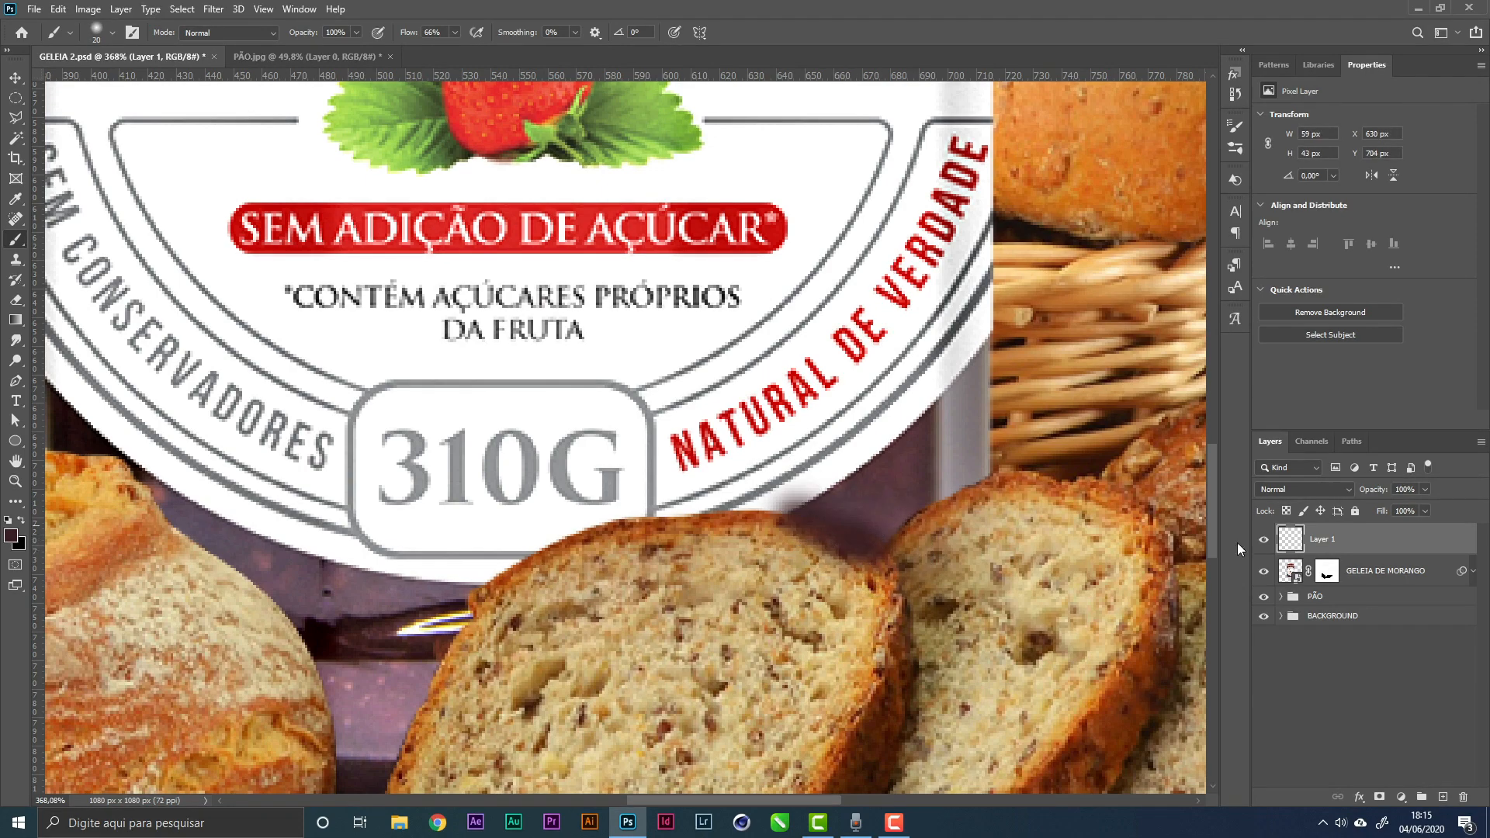
Clip Layer 1 to the GELEIA DE MORANGO layer with a clipping mask
alt+click(1354, 552)
key(ctrl+z)
alt+click(1356, 552)
Paint soft dark shadows on the jar along the first slice's upper crust and side and beside the round loaf's edge
mouse_move(863, 522)
mouse_down()
mouse_move(974, 488)
mouse_move(745, 496)
mouse_move(671, 528)
mouse_move(670, 498)
mouse_move(690, 479)
mouse_move(627, 513)
mouse_move(636, 499)
mouse_move(632, 533)
mouse_move(573, 613)
mouse_up()
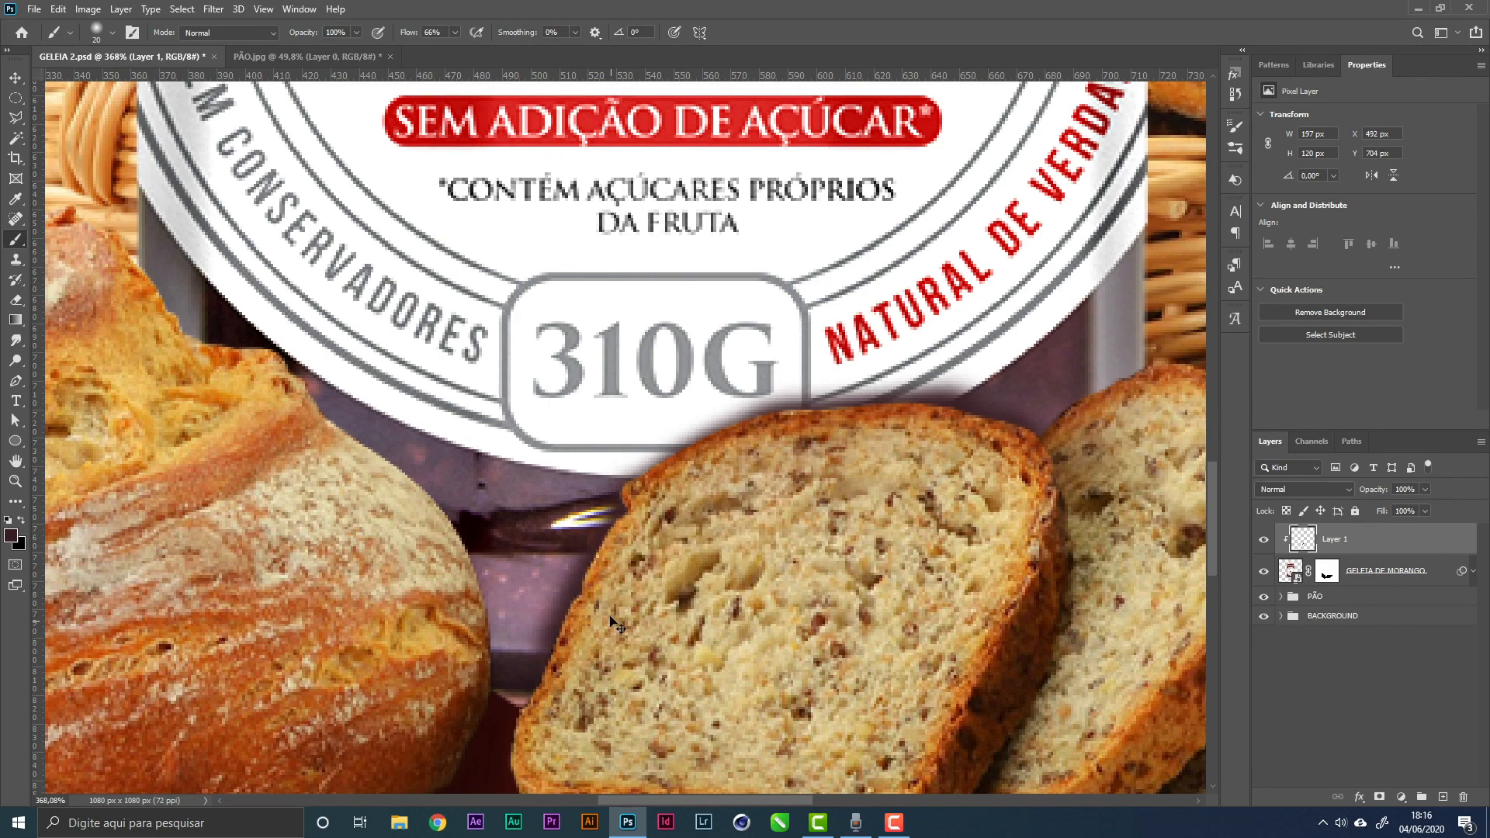
key(ctrl+z)
drag(609, 574, 554, 683)
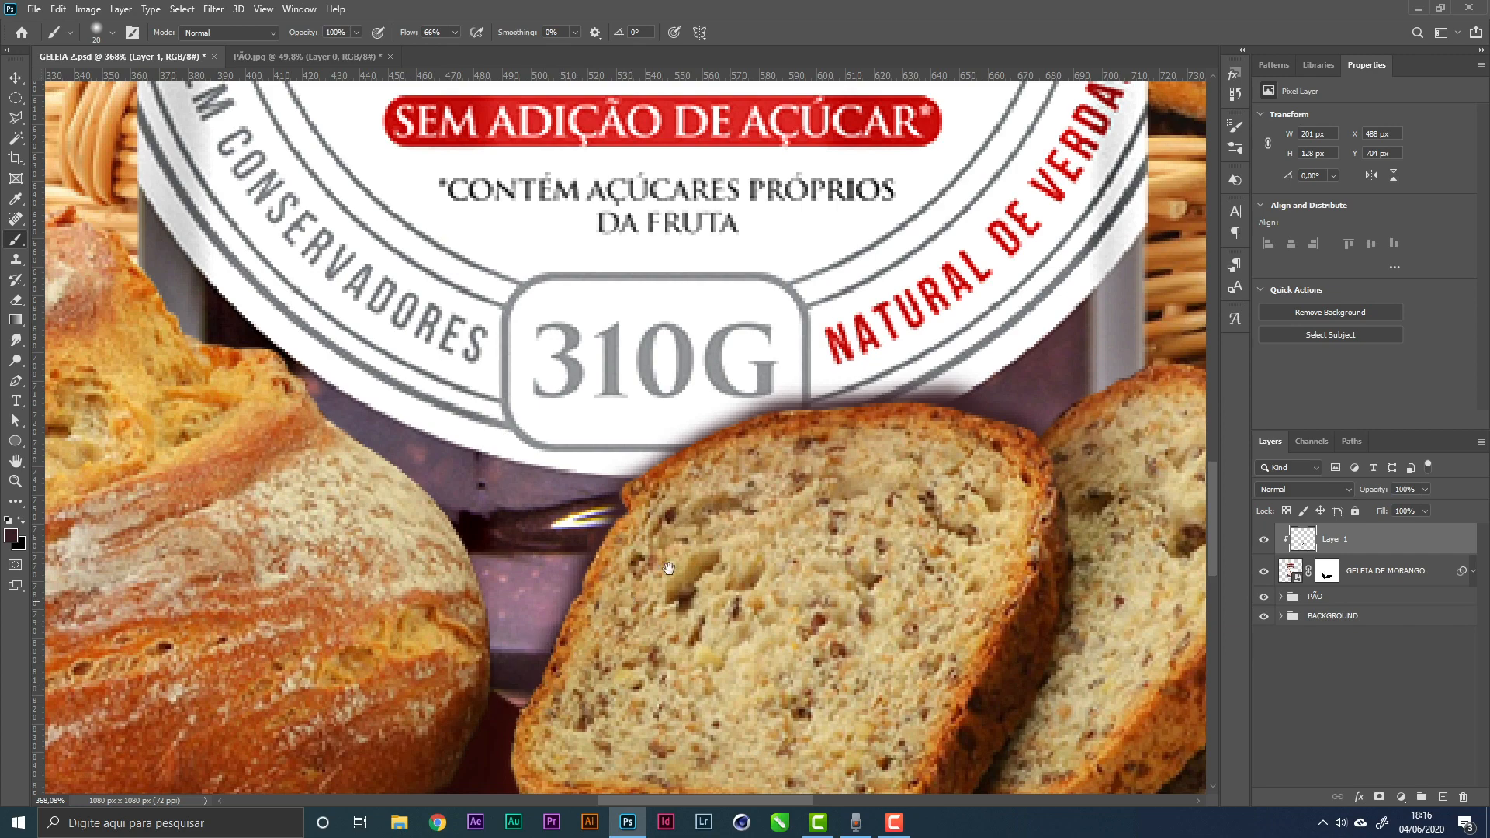
drag(569, 587, 751, 505)
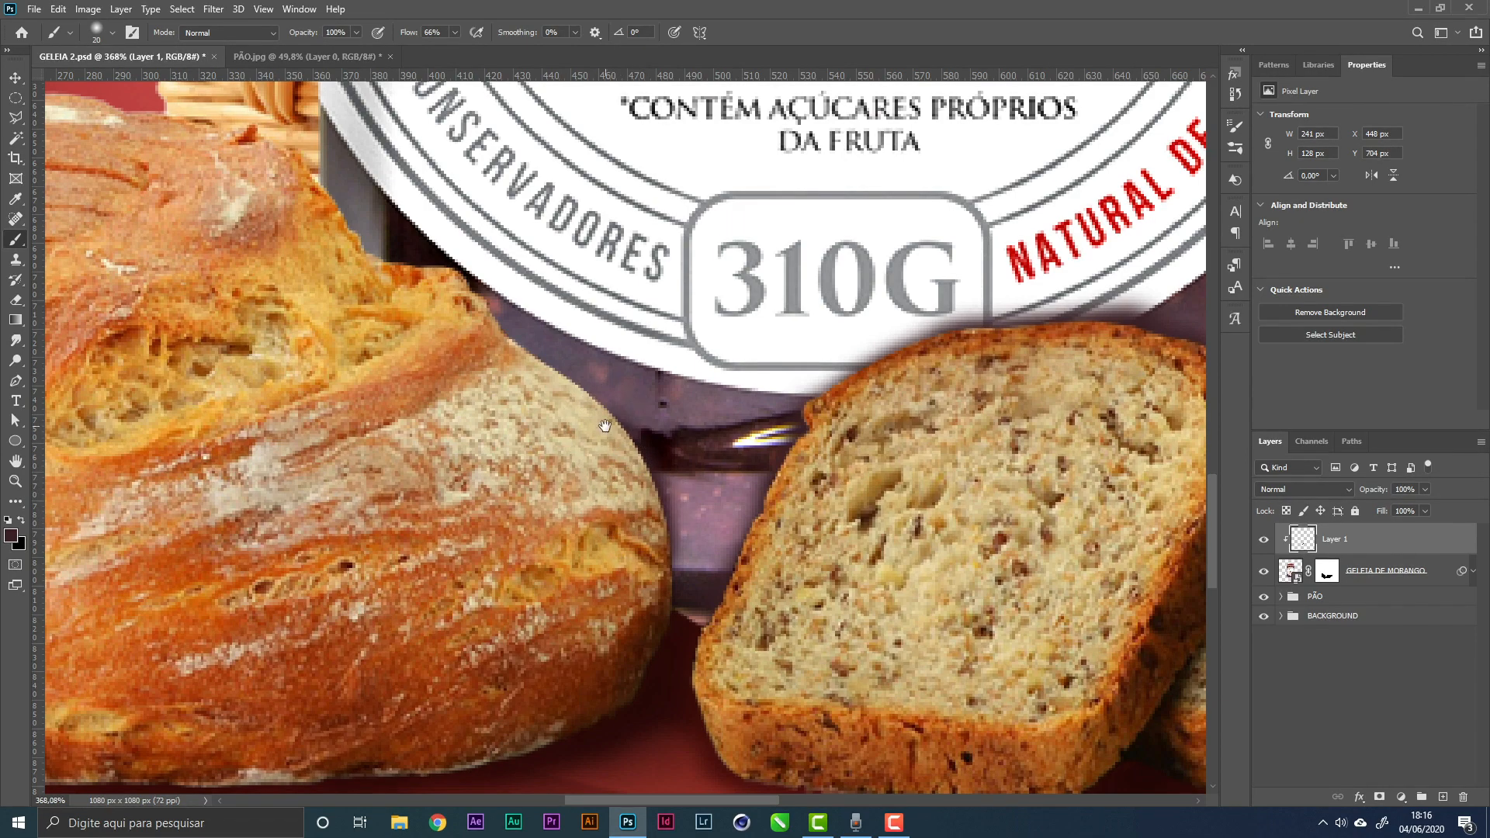
mouse_move(605, 425)
mouse_down()
mouse_move(648, 499)
mouse_move(531, 409)
mouse_move(600, 470)
mouse_up()
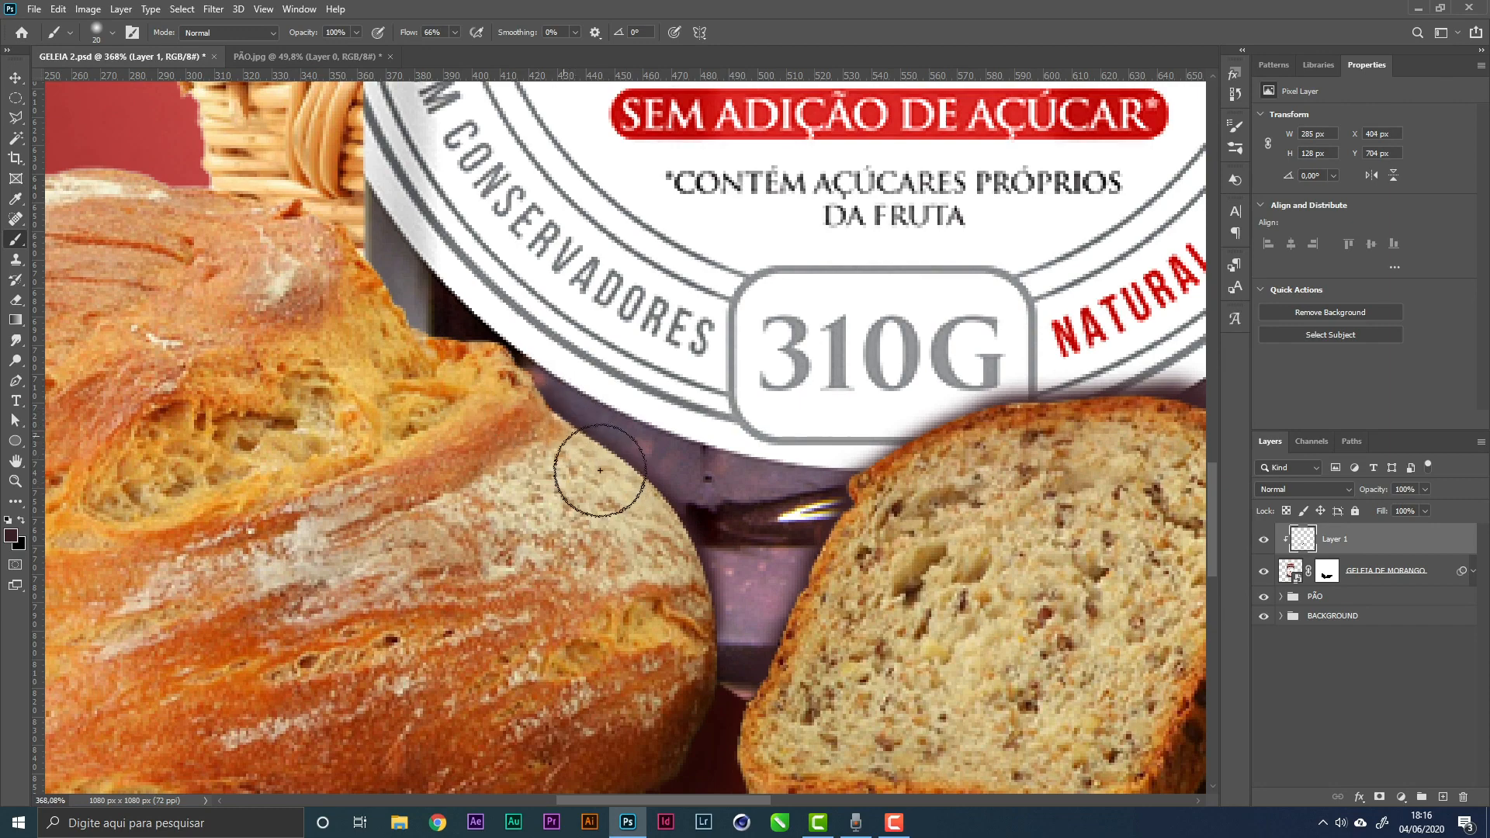
Brush the dark shadow onto the jar along the edges of the loaf and the sliced bread
mouse_move(523, 418)
mouse_down()
mouse_move(616, 559)
mouse_move(565, 499)
mouse_move(489, 492)
mouse_move(453, 420)
mouse_move(509, 499)
mouse_move(540, 498)
mouse_up()
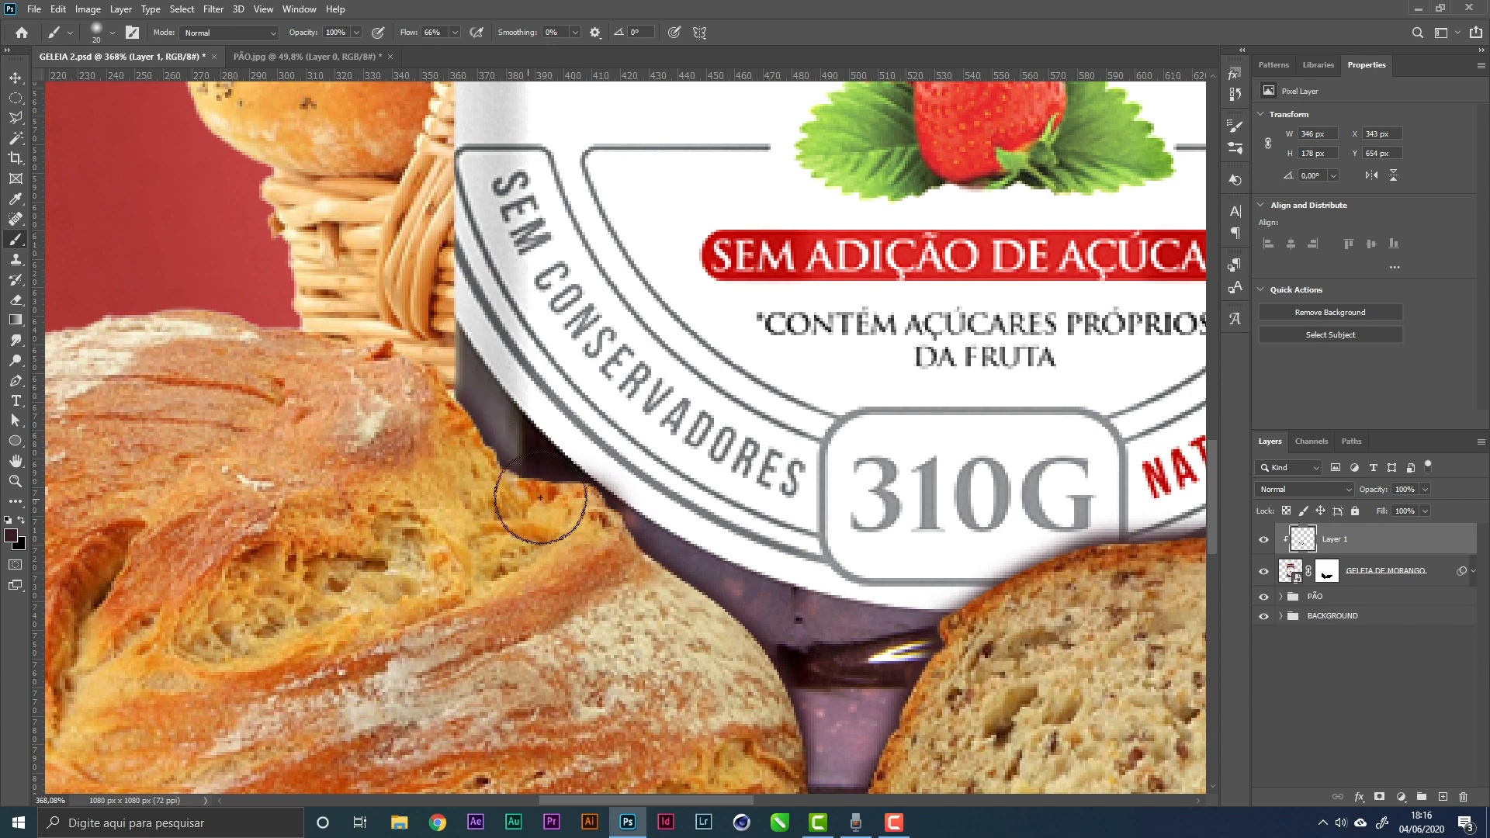
key(z)
mouse_move(690, 548)
mouse_down()
mouse_move(780, 522)
mouse_move(713, 518)
mouse_move(741, 553)
mouse_move(723, 543)
mouse_move(745, 549)
mouse_move(791, 519)
mouse_up()
key(b)
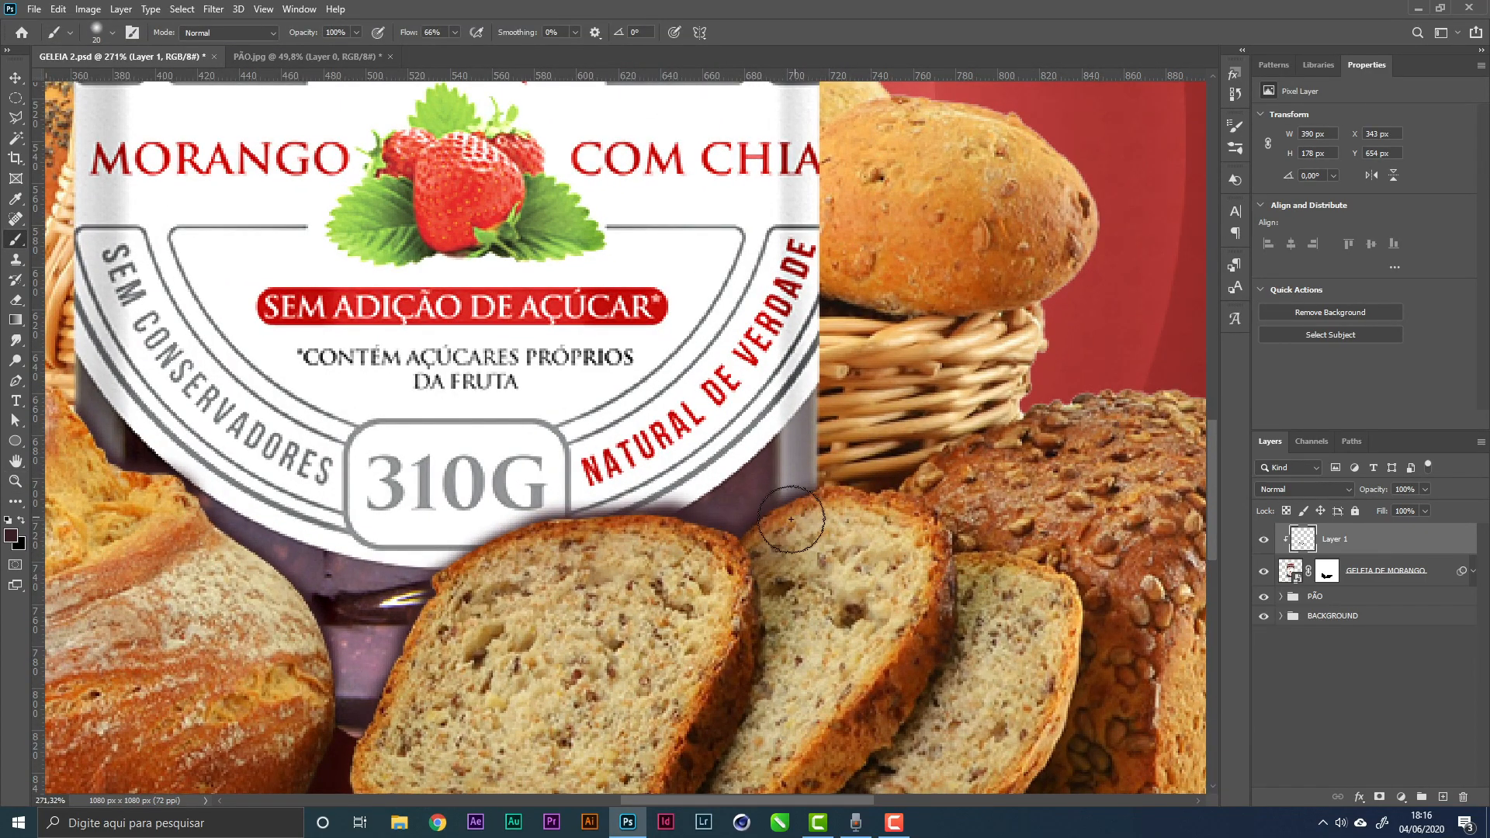
key(z)
mouse_move(665, 554)
mouse_down()
mouse_move(584, 576)
mouse_move(695, 547)
mouse_move(669, 531)
mouse_move(683, 531)
mouse_up()
Rename the clipped shadow layer SOMBRA PÃES and set its blend mode to Multiply
double_click(1334, 541)
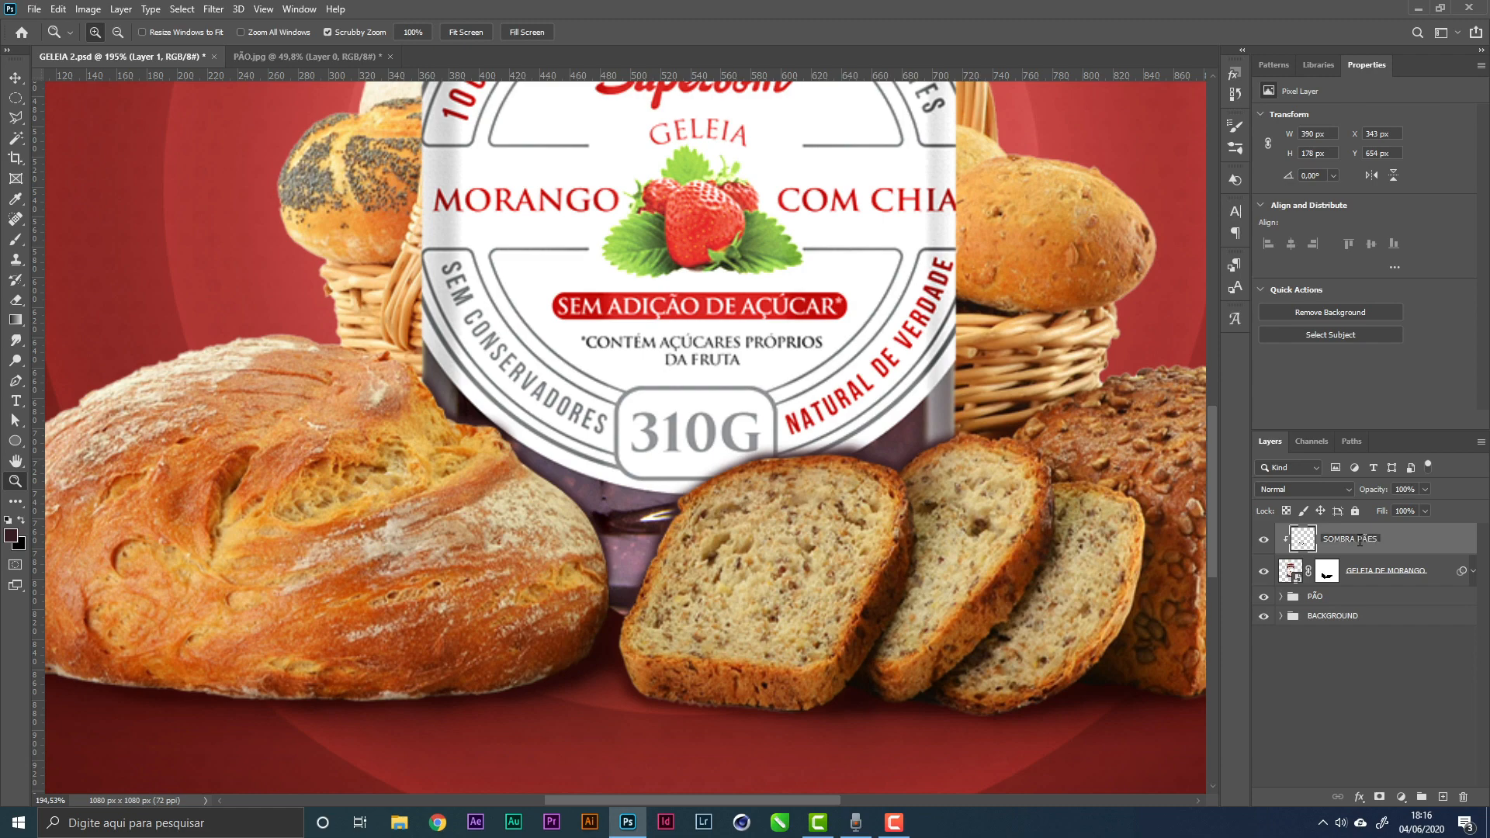
key(Return)
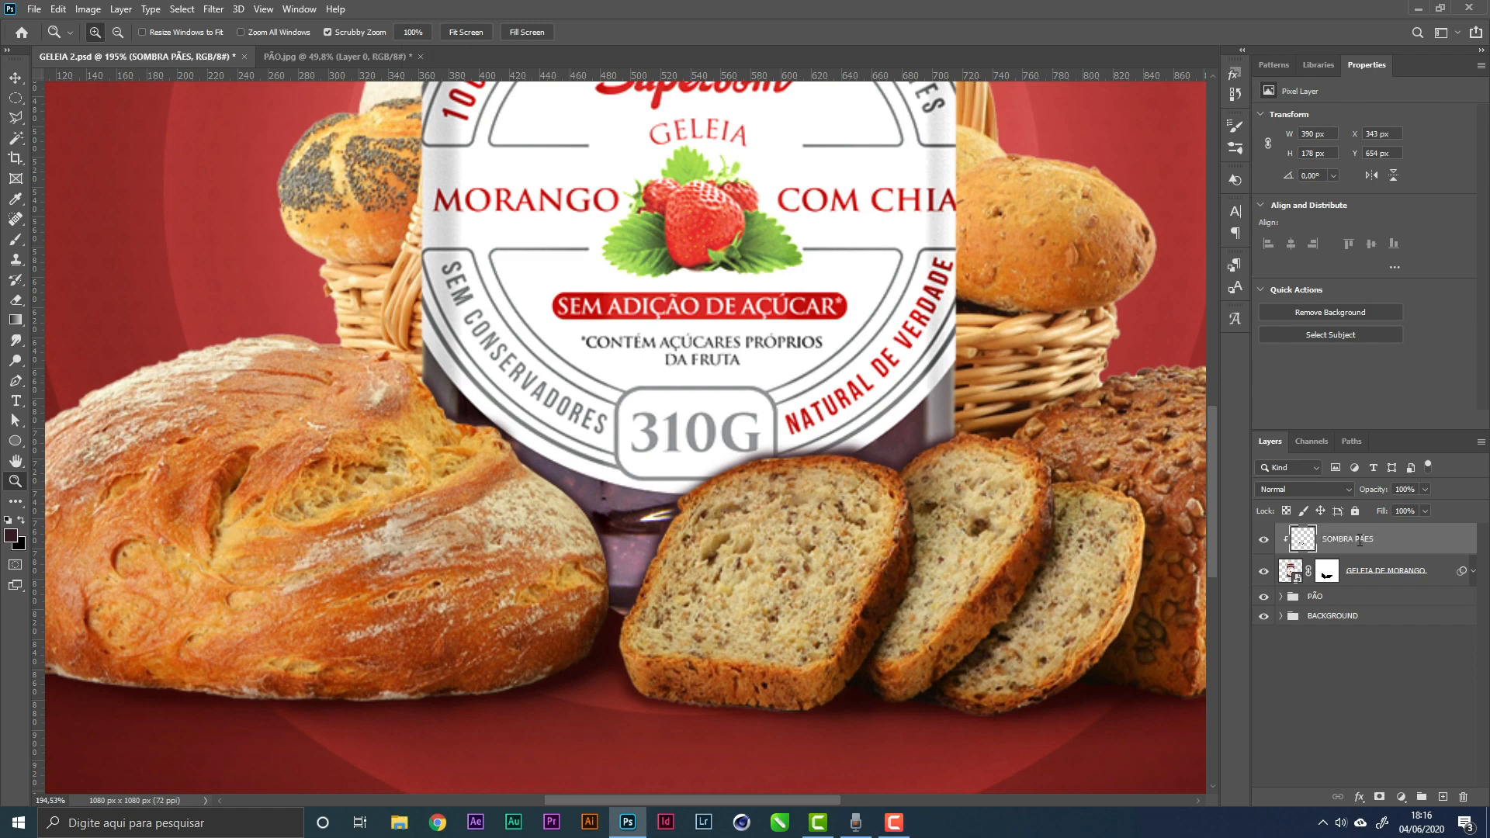
click(1306, 489)
click(1295, 486)
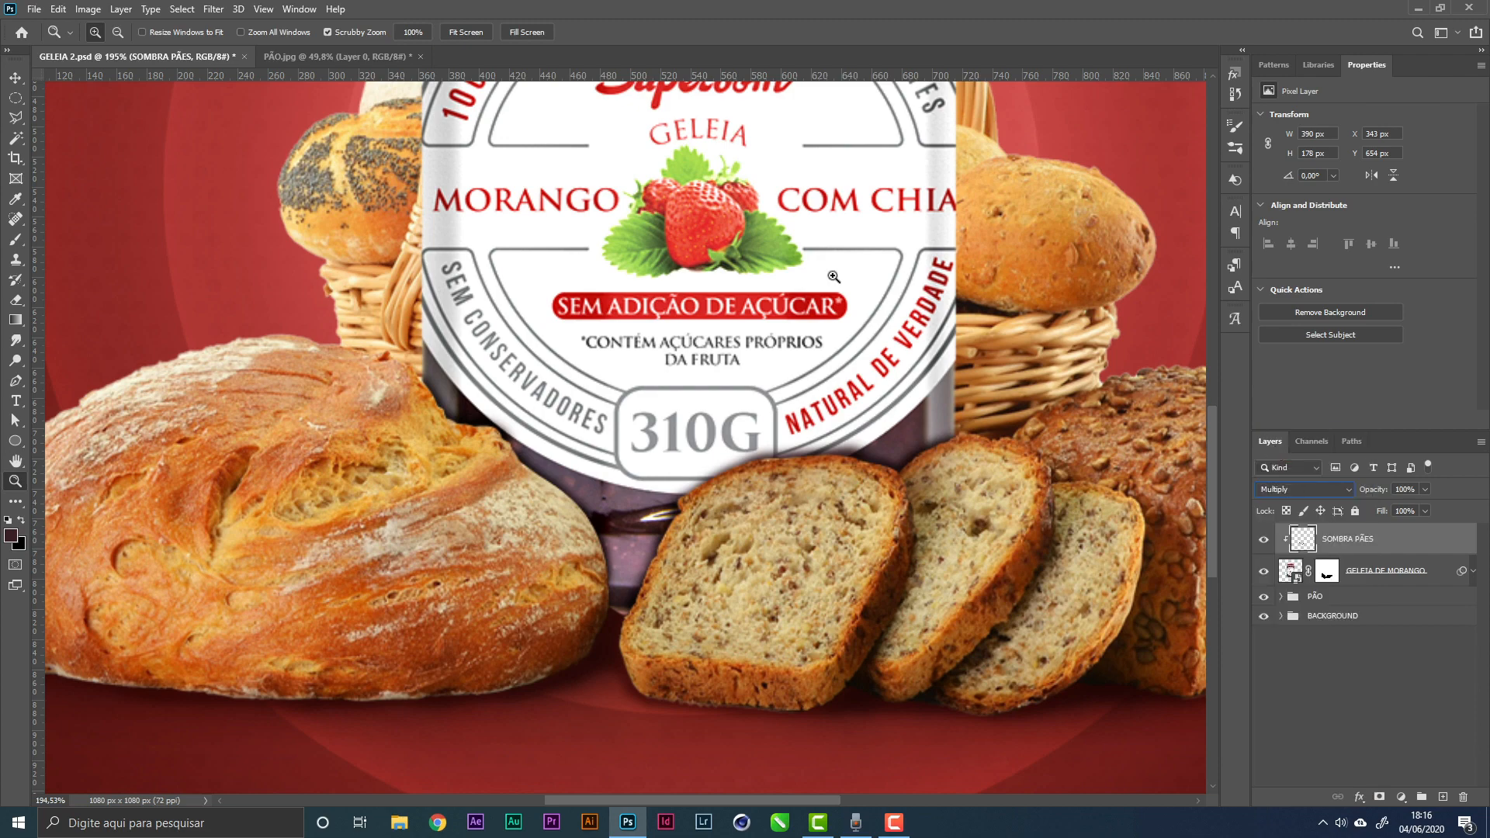
Apply a Gaussian Blur with a 2,4 pixel radius to the SOMBRA PÃES layer
click(212, 10)
mouse_move(259, 184)
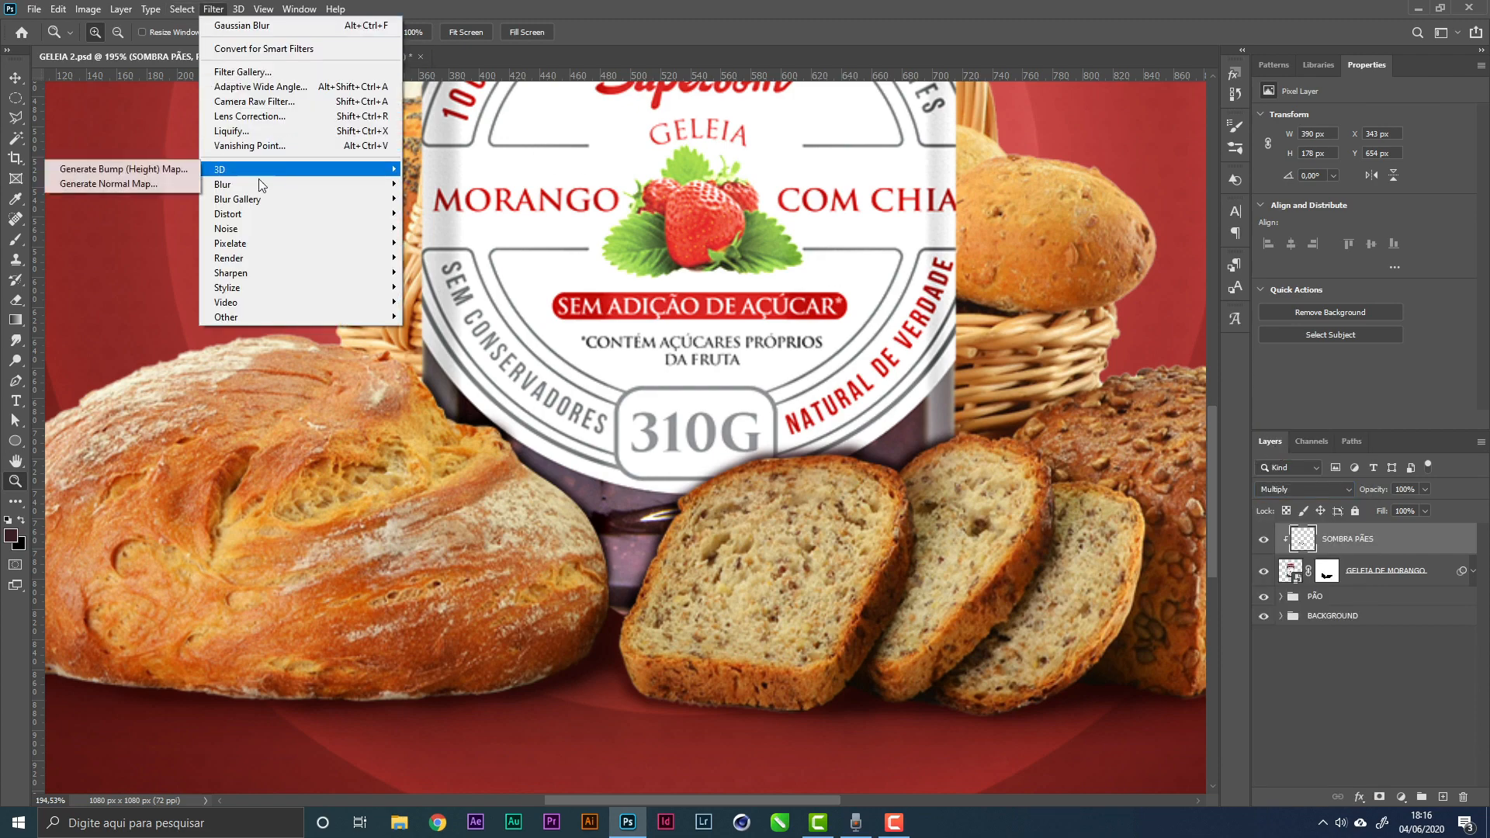
click(154, 243)
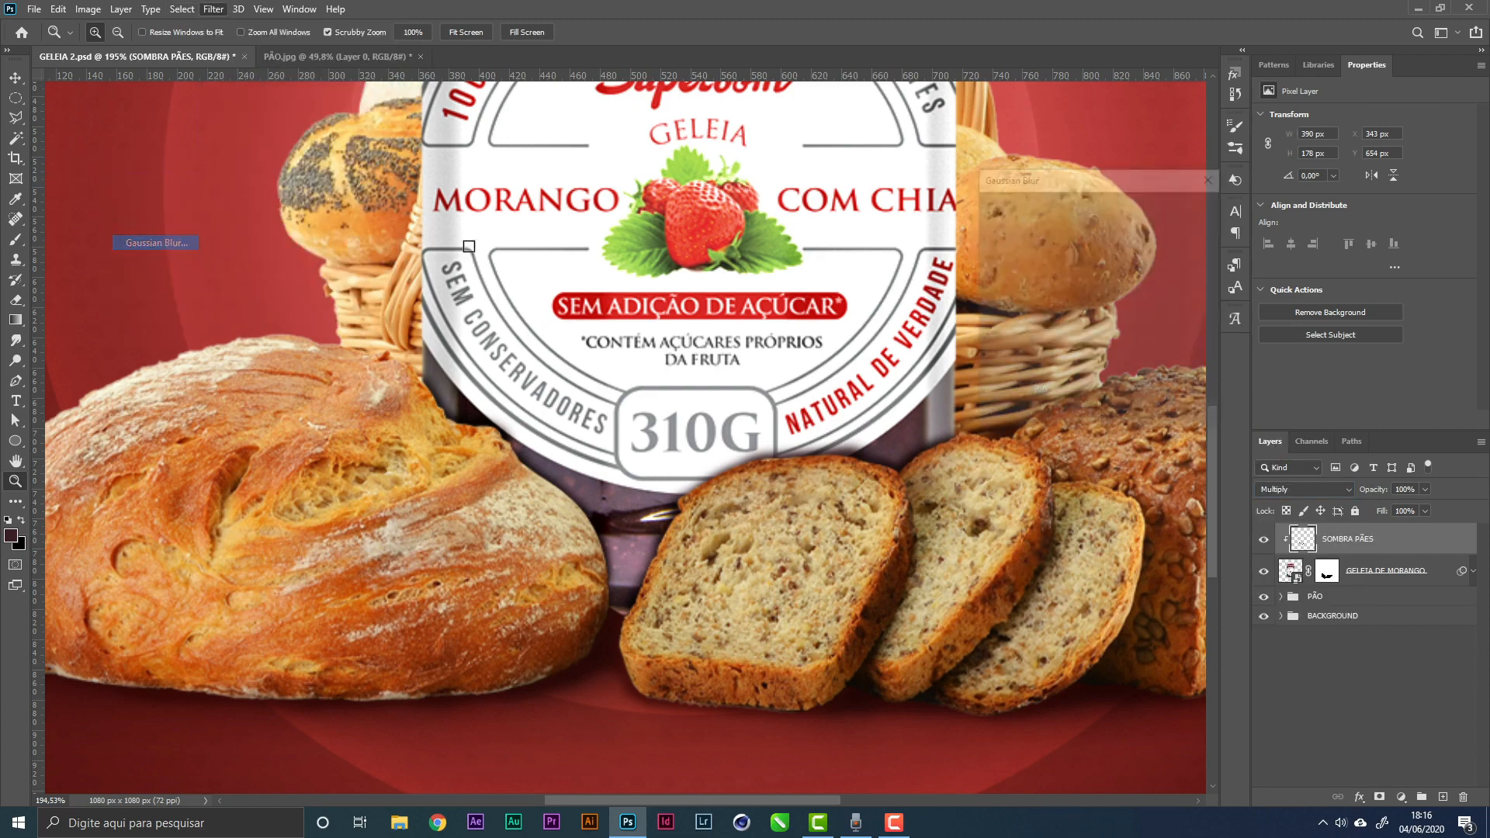
drag(1028, 415, 1005, 418)
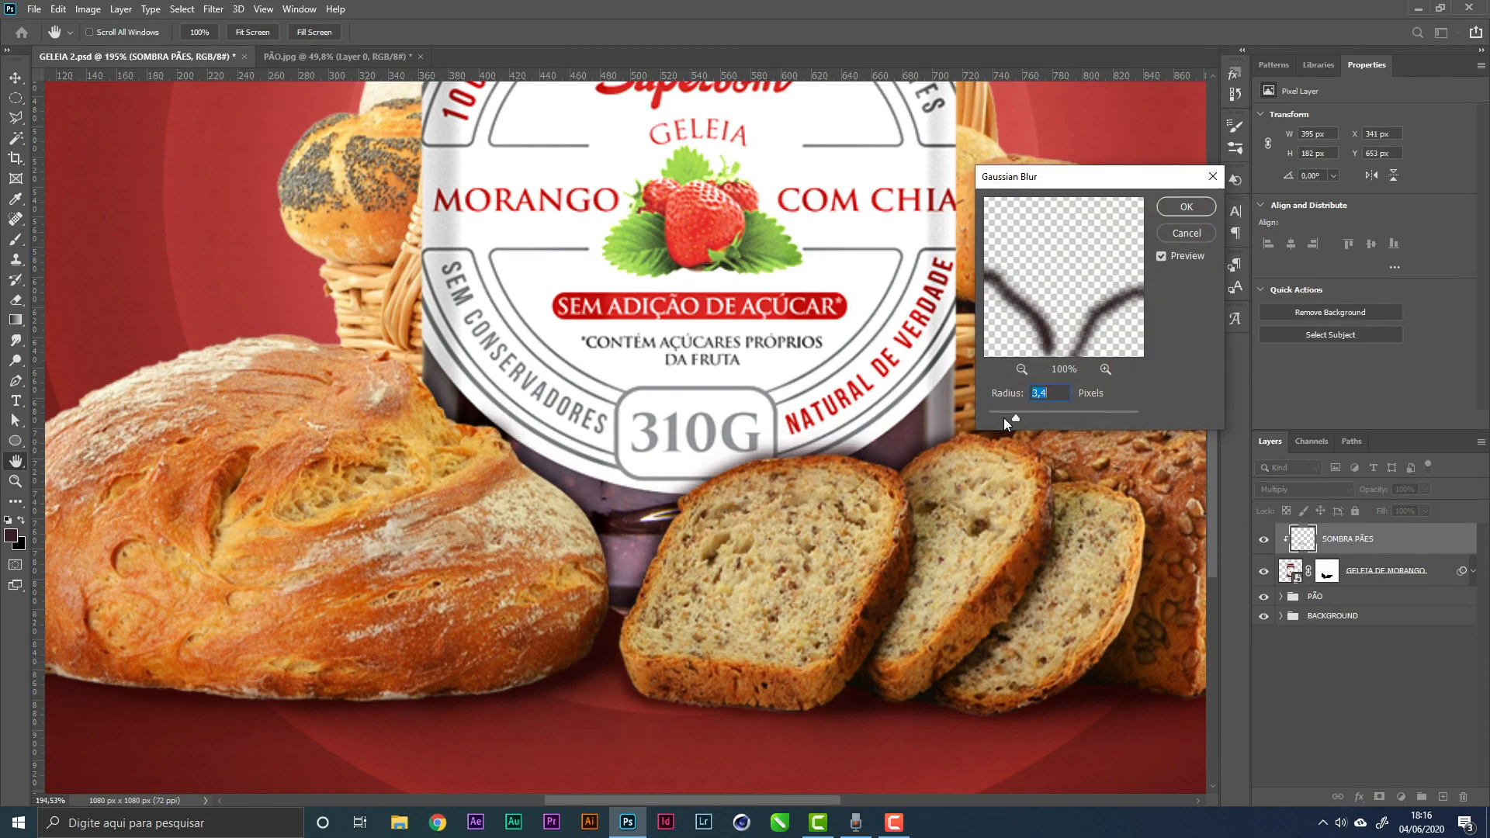
click(1006, 417)
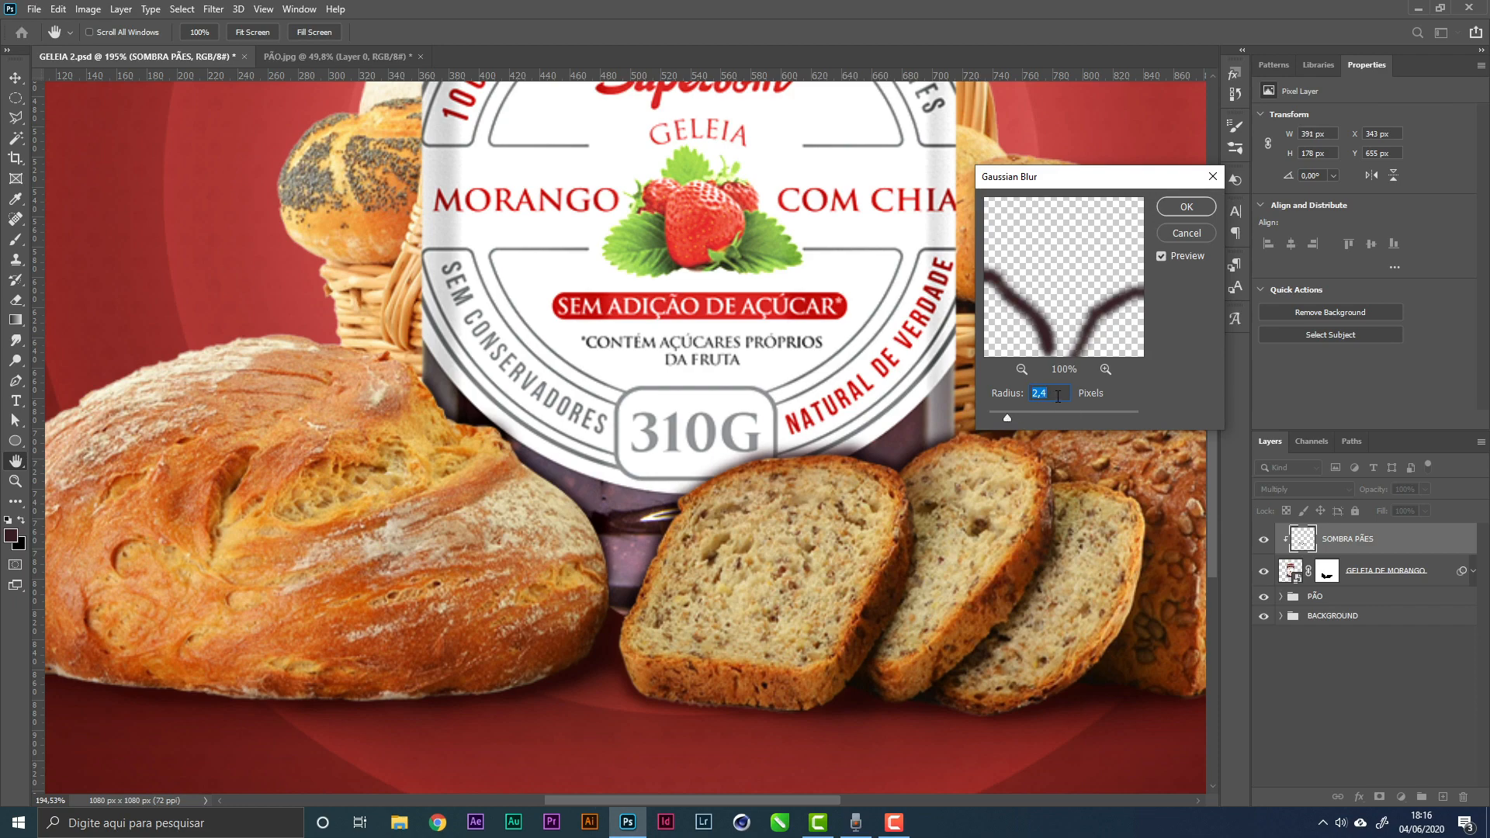
click(1186, 206)
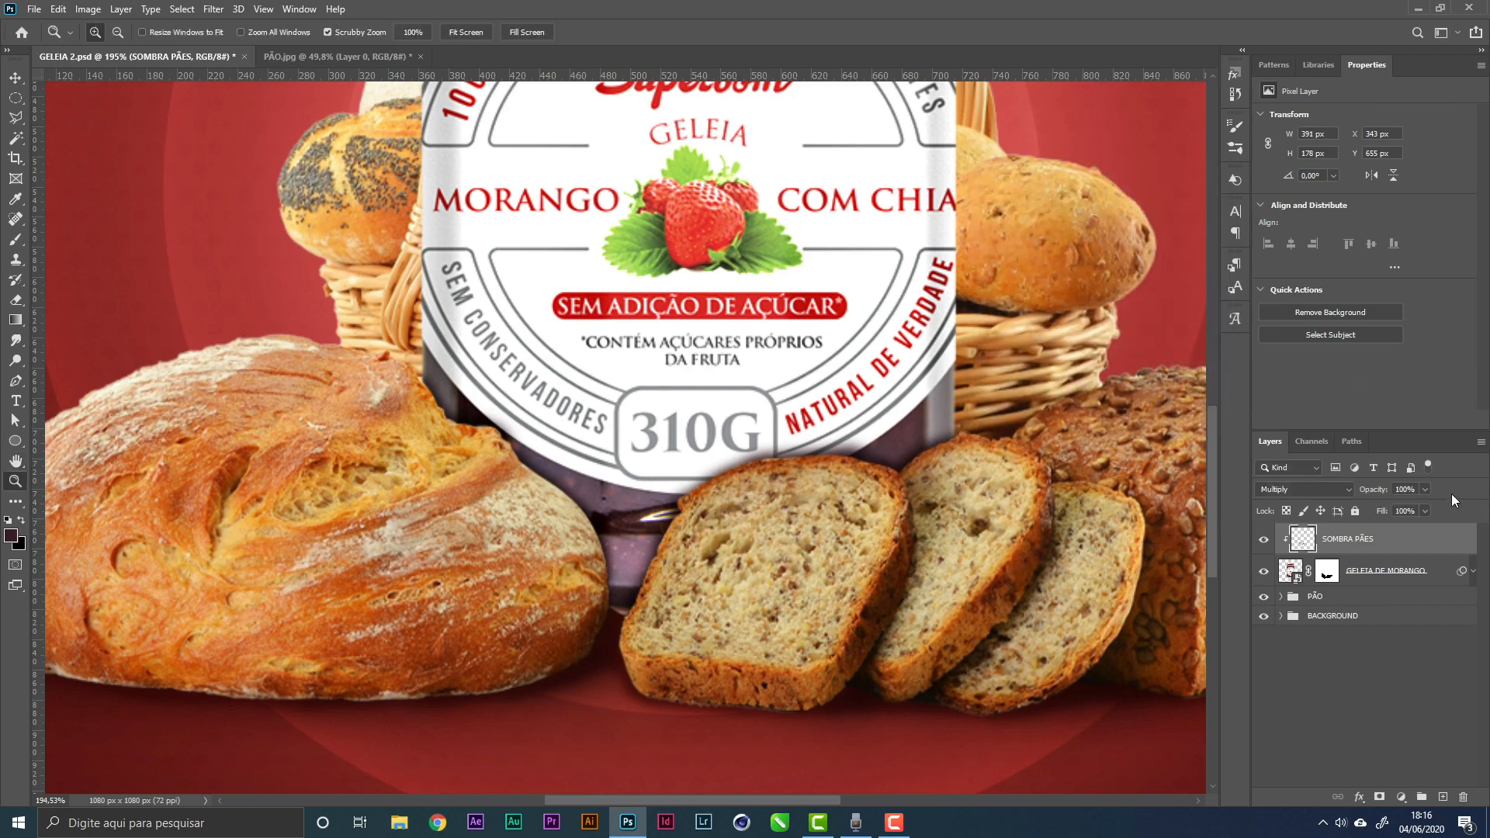
Nudge the SOMBRA PÃES shadow down 3 px and set its opacity to 70%
click(1427, 490)
drag(1404, 506, 1394, 508)
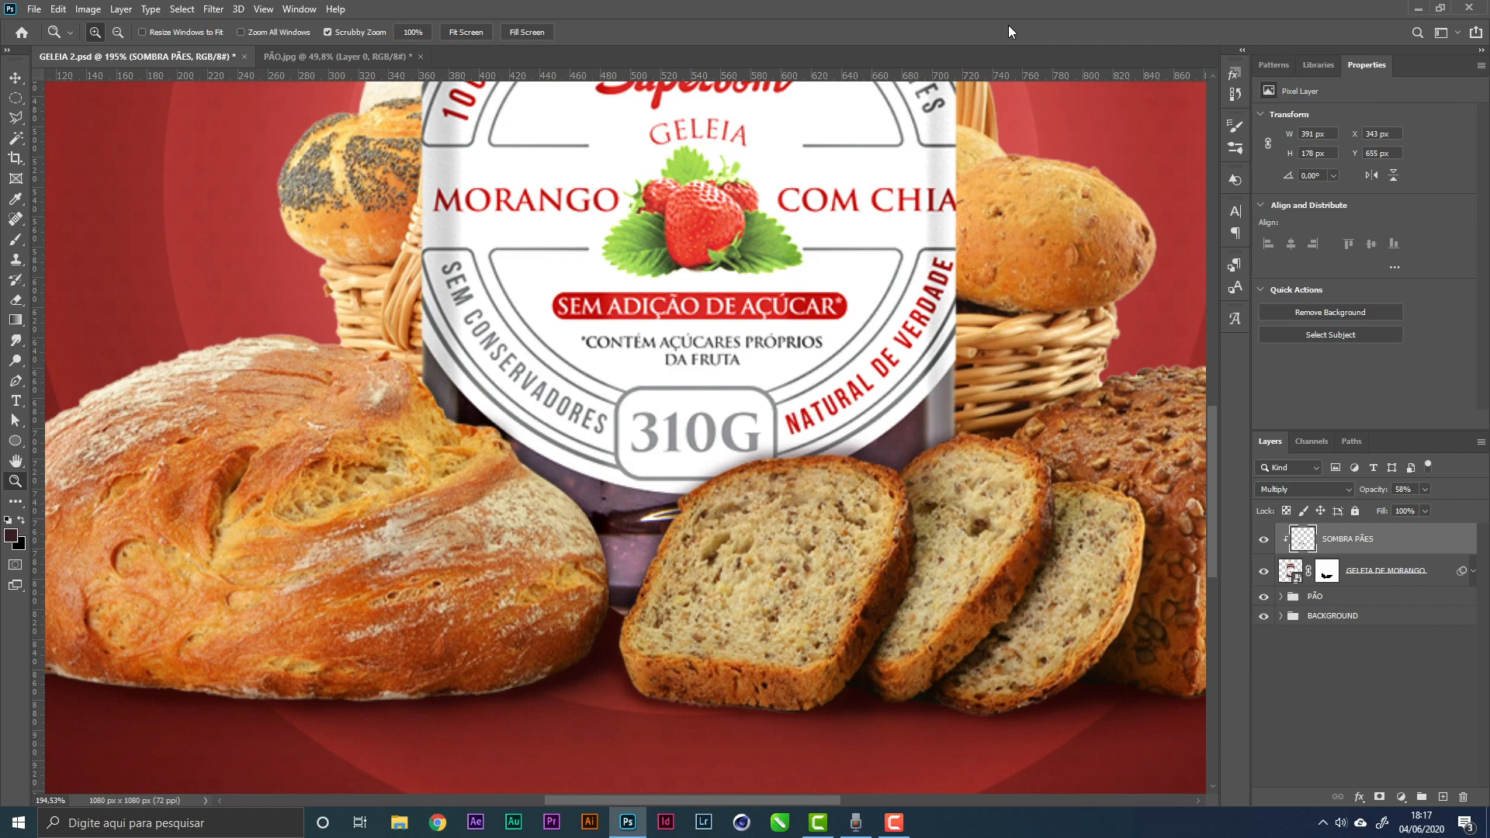
click(15, 78)
key(Down)
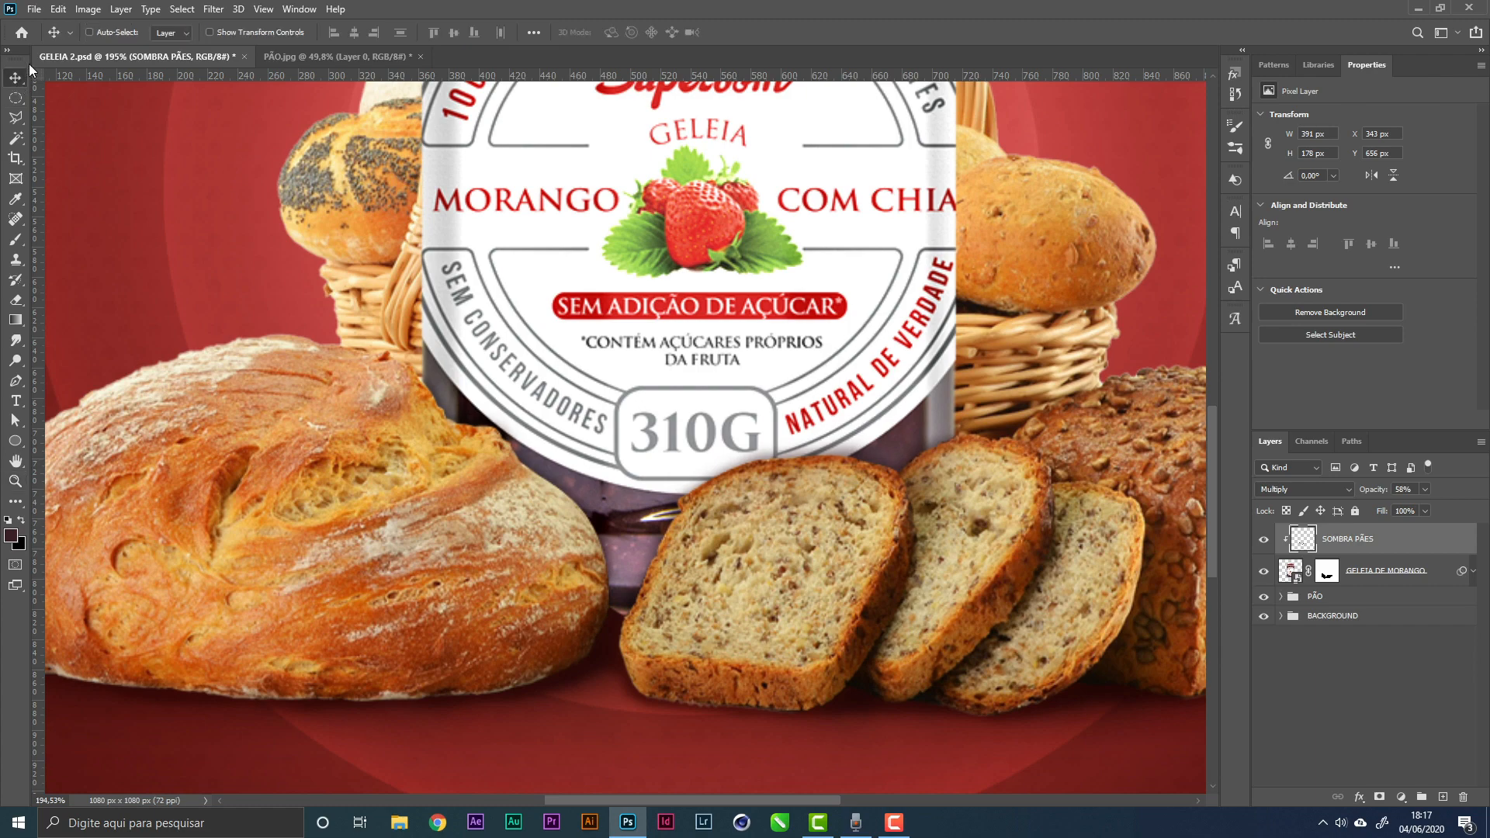
key(Down)
key(Down)
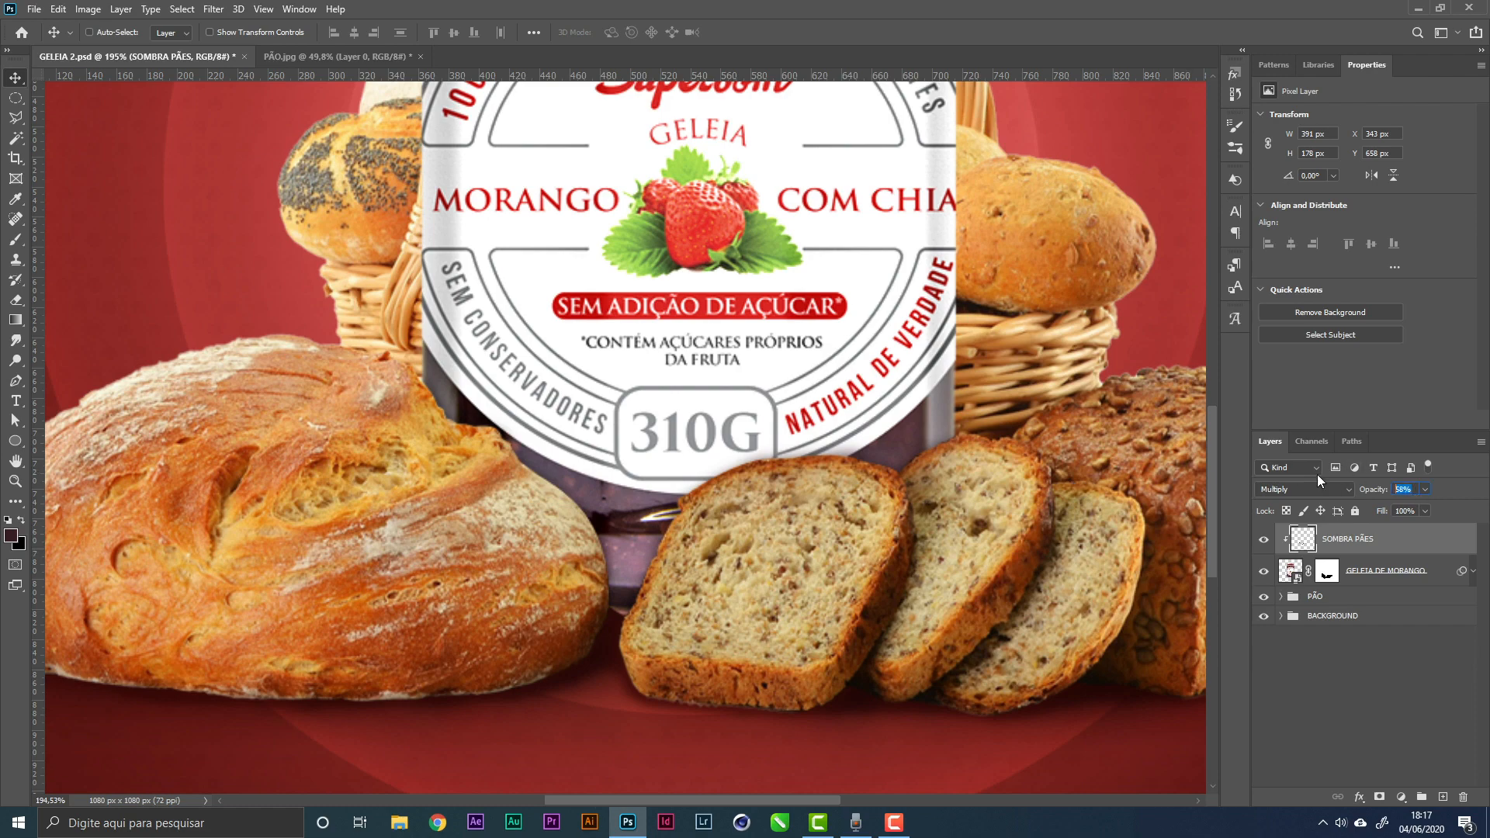
text(70)
drag(629, 361, 700, 399)
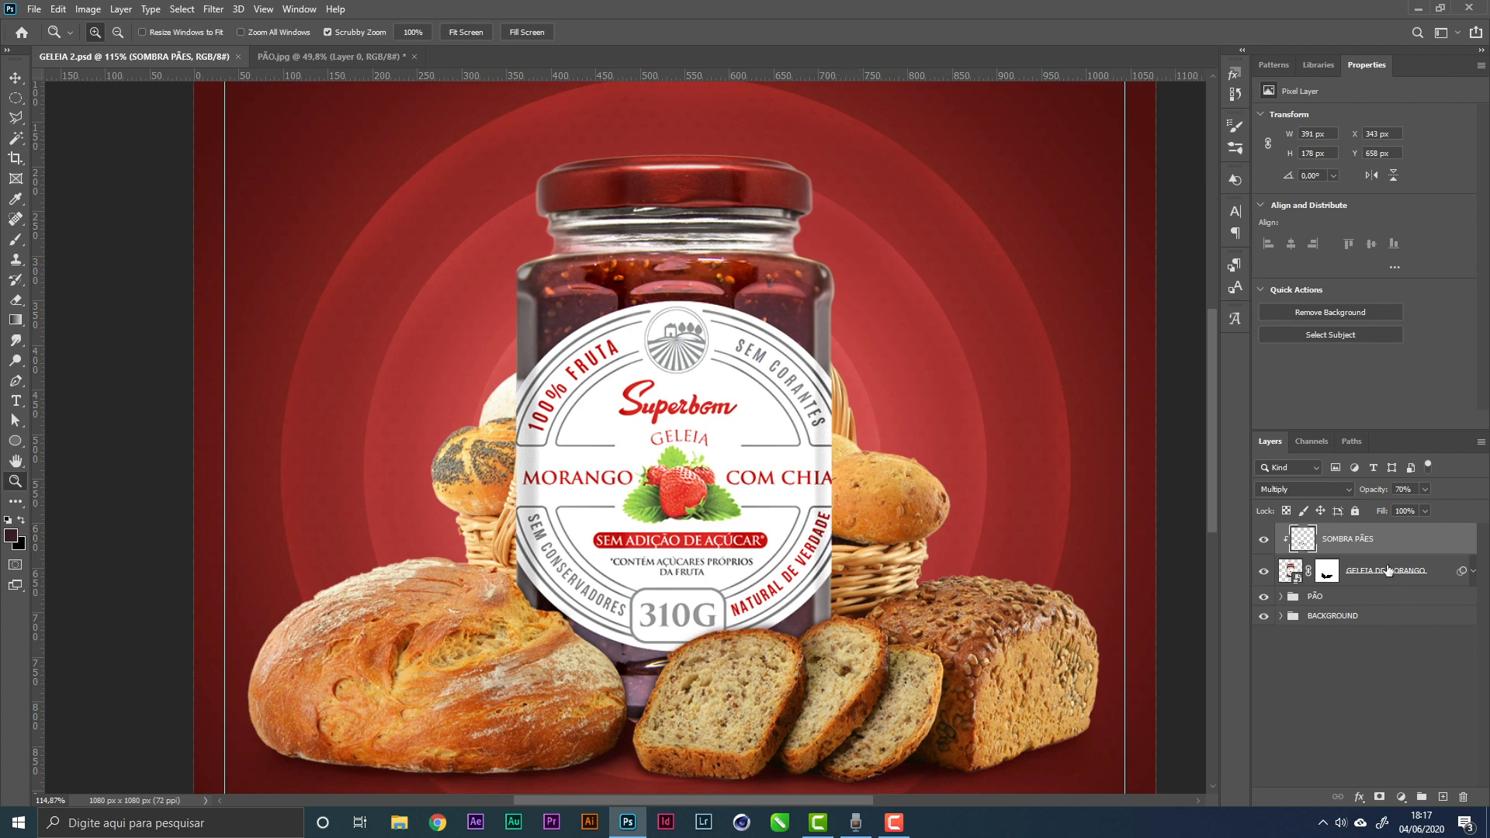
Create a new layer directly above the PÃO group and enlarge the brush to 40 px
click(1388, 598)
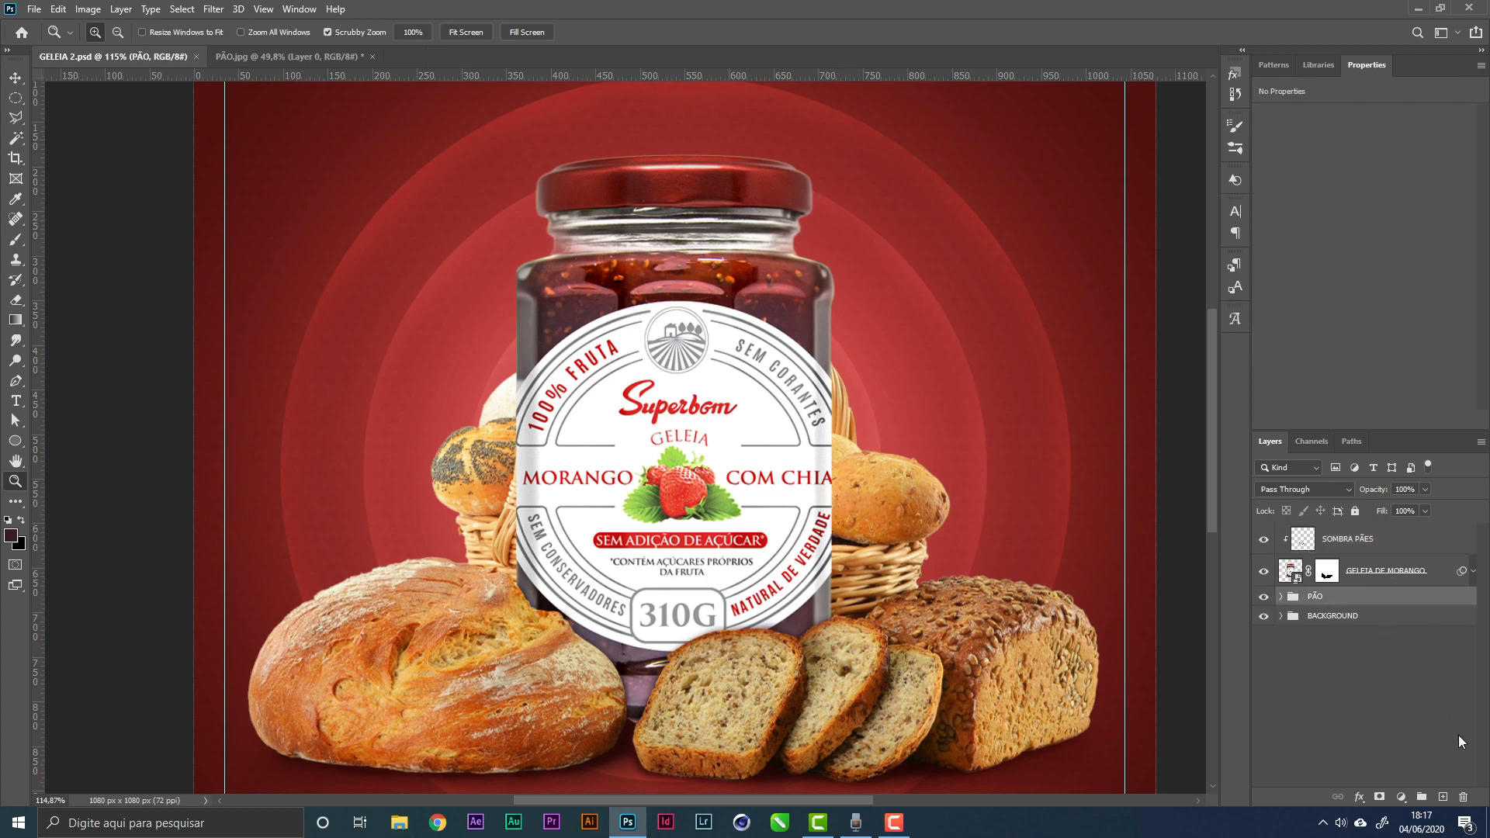
click(1442, 798)
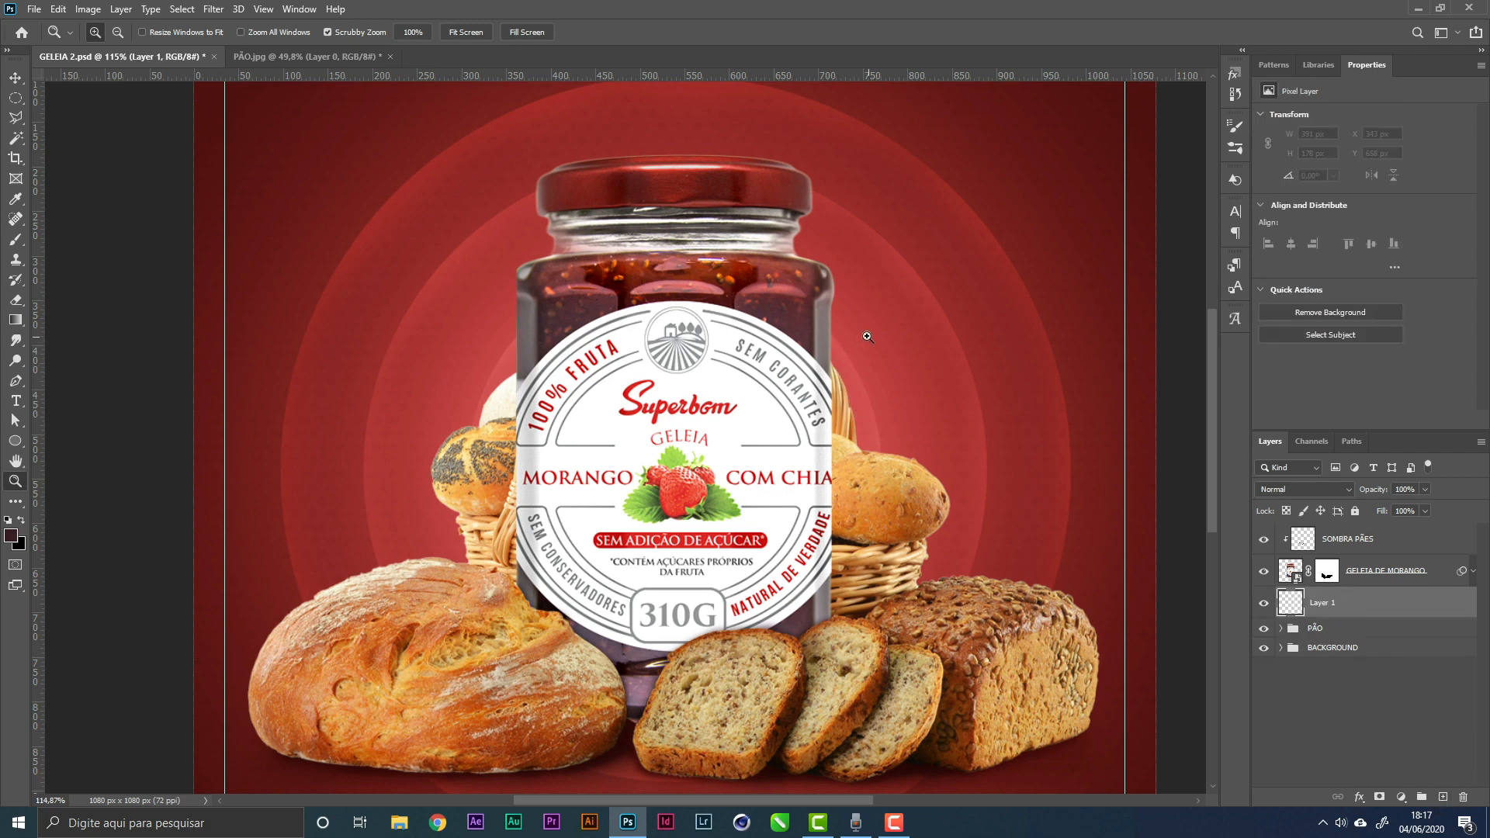
key(b)
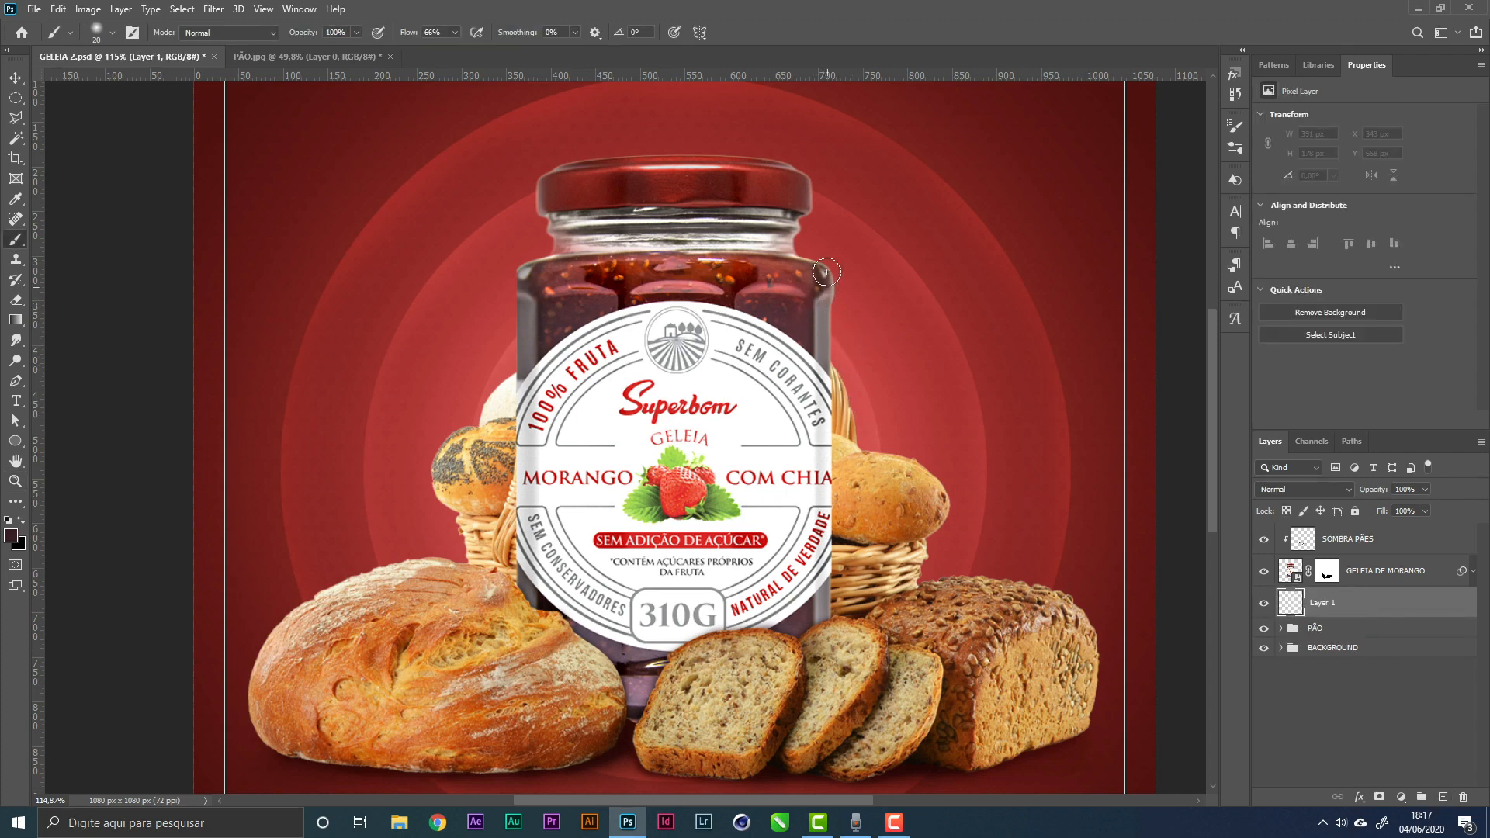
key(bracketright)
key(bracketright)
Sample the orange of the roll beside the jar and darken it to a dark brown foreground colour
click(10, 535)
click(883, 509)
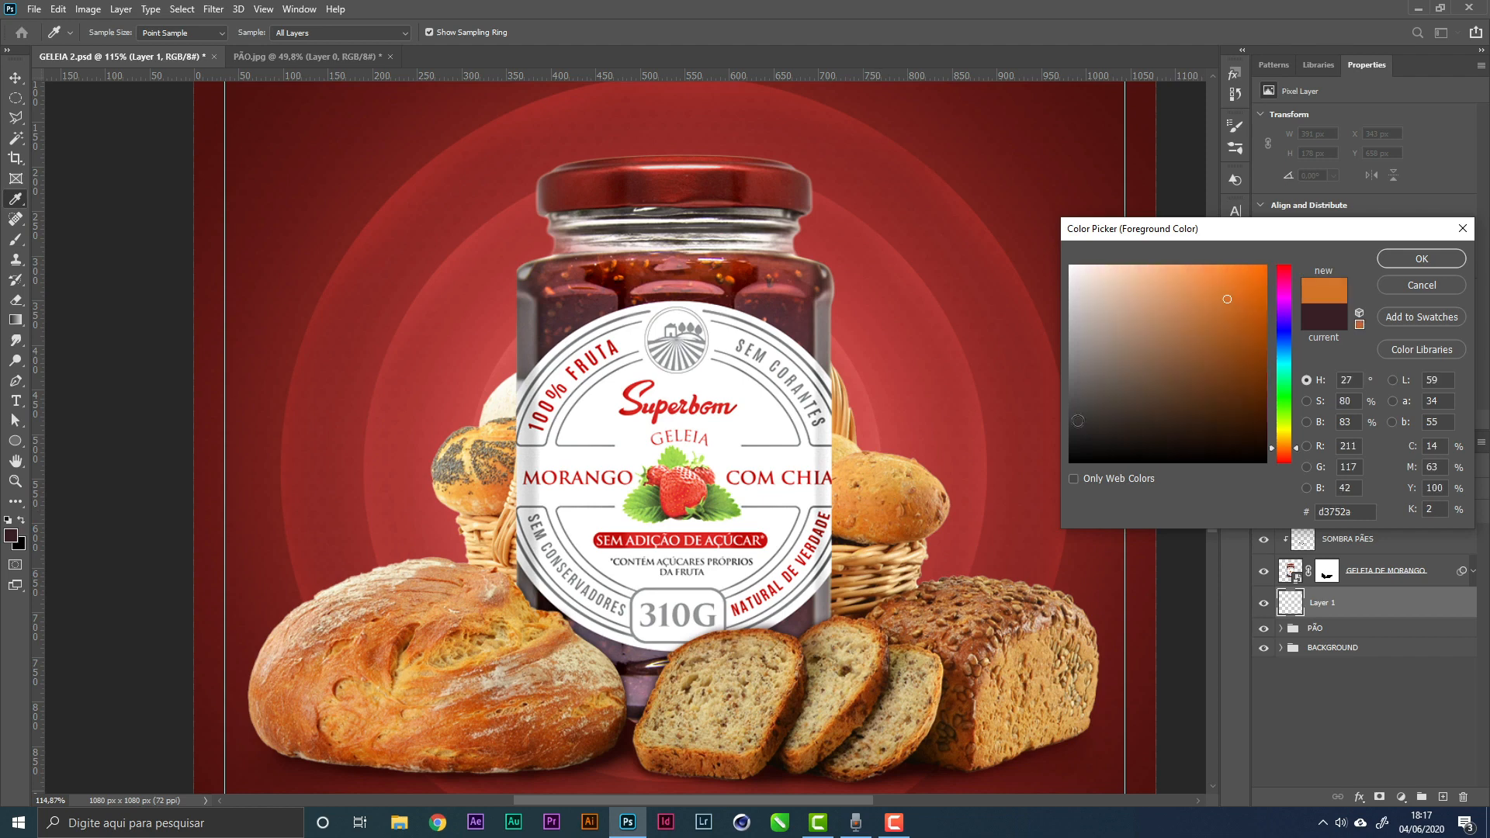
mouse_move(1224, 300)
mouse_down()
mouse_move(1247, 425)
mouse_move(1238, 417)
mouse_up()
click(1413, 257)
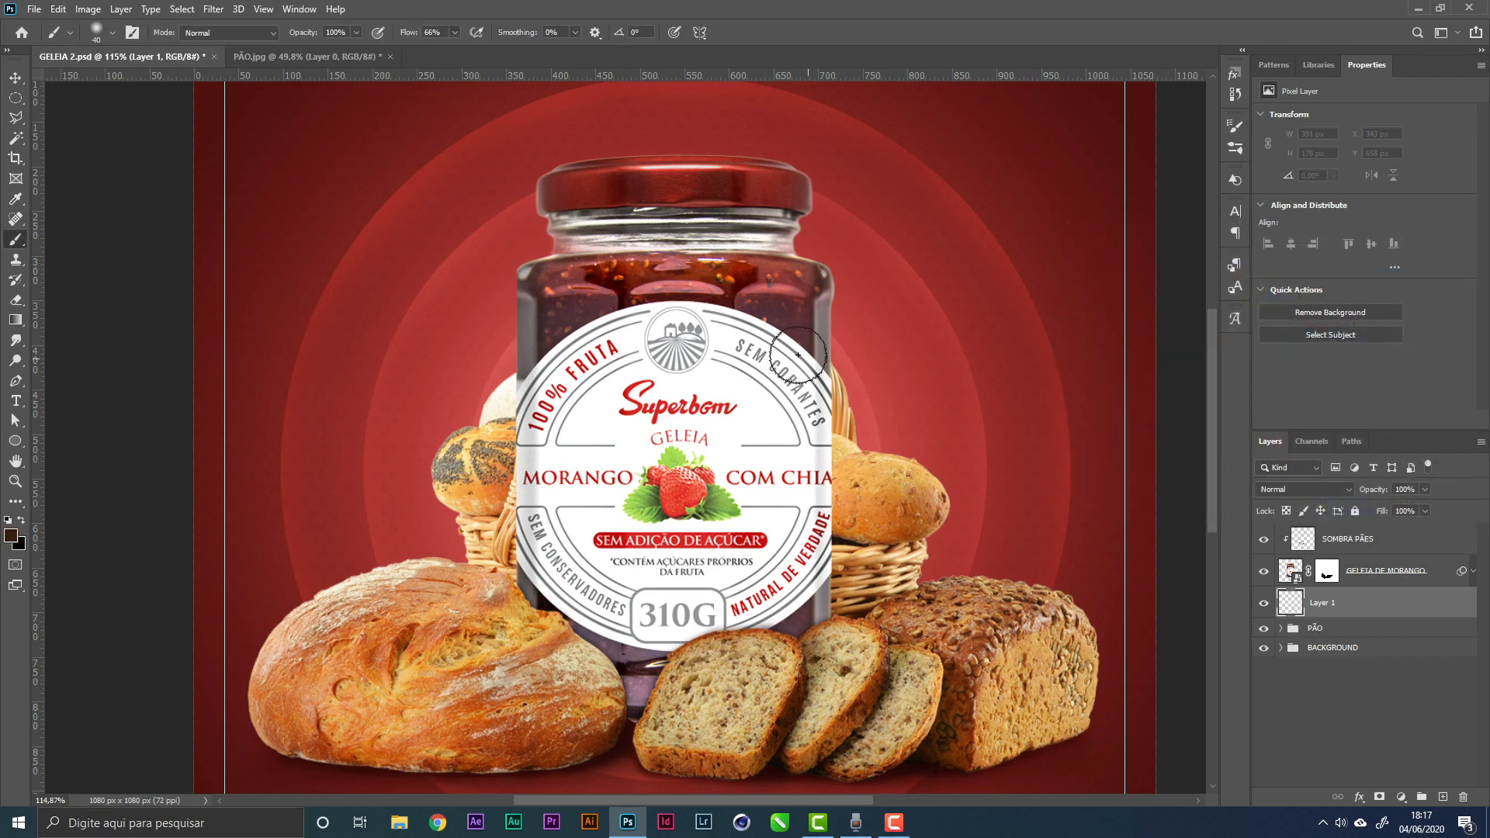
key(ctrl+z)
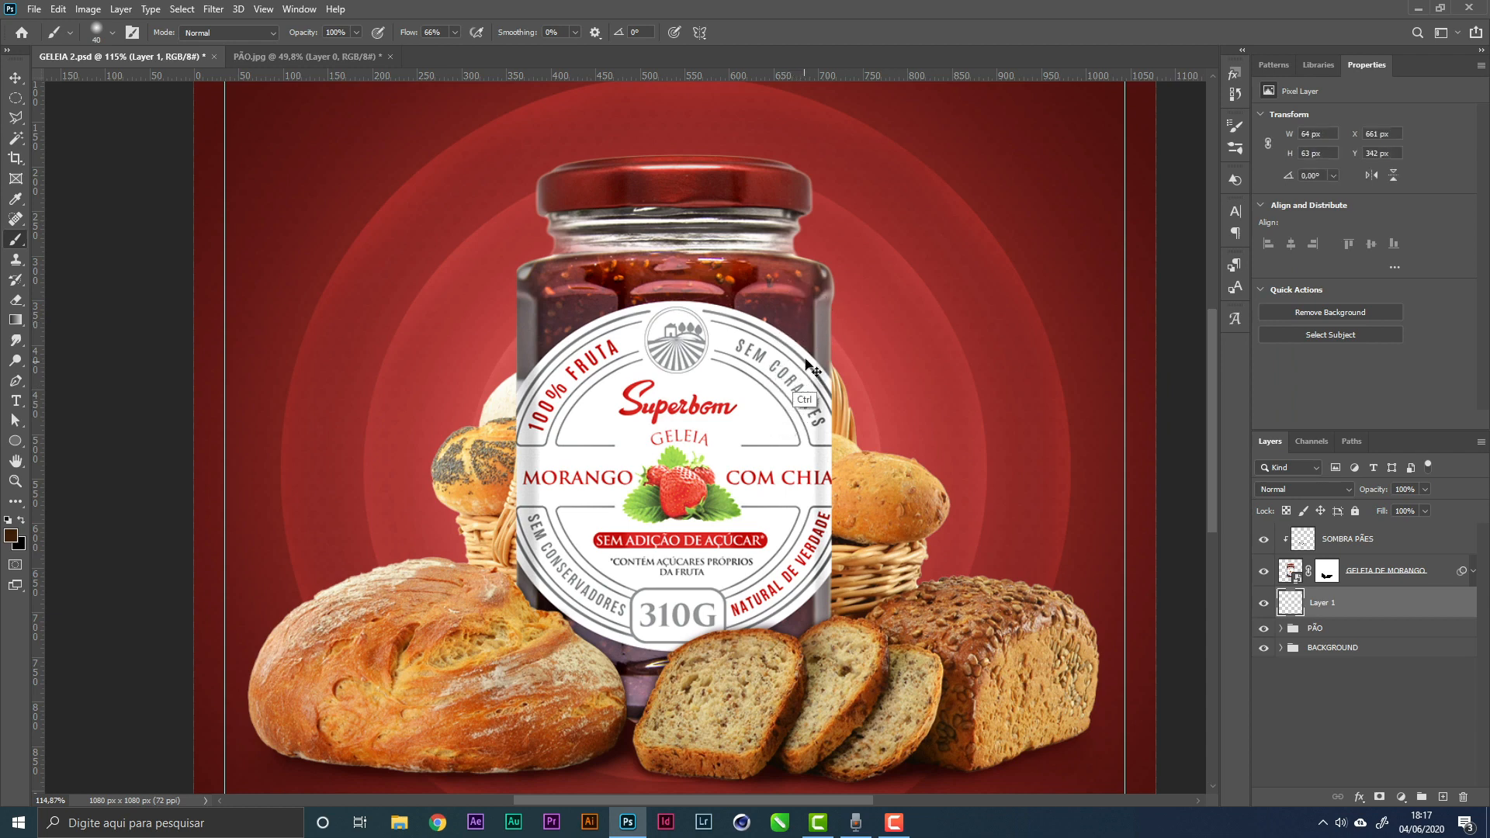
click(823, 342)
key(ctrl+z)
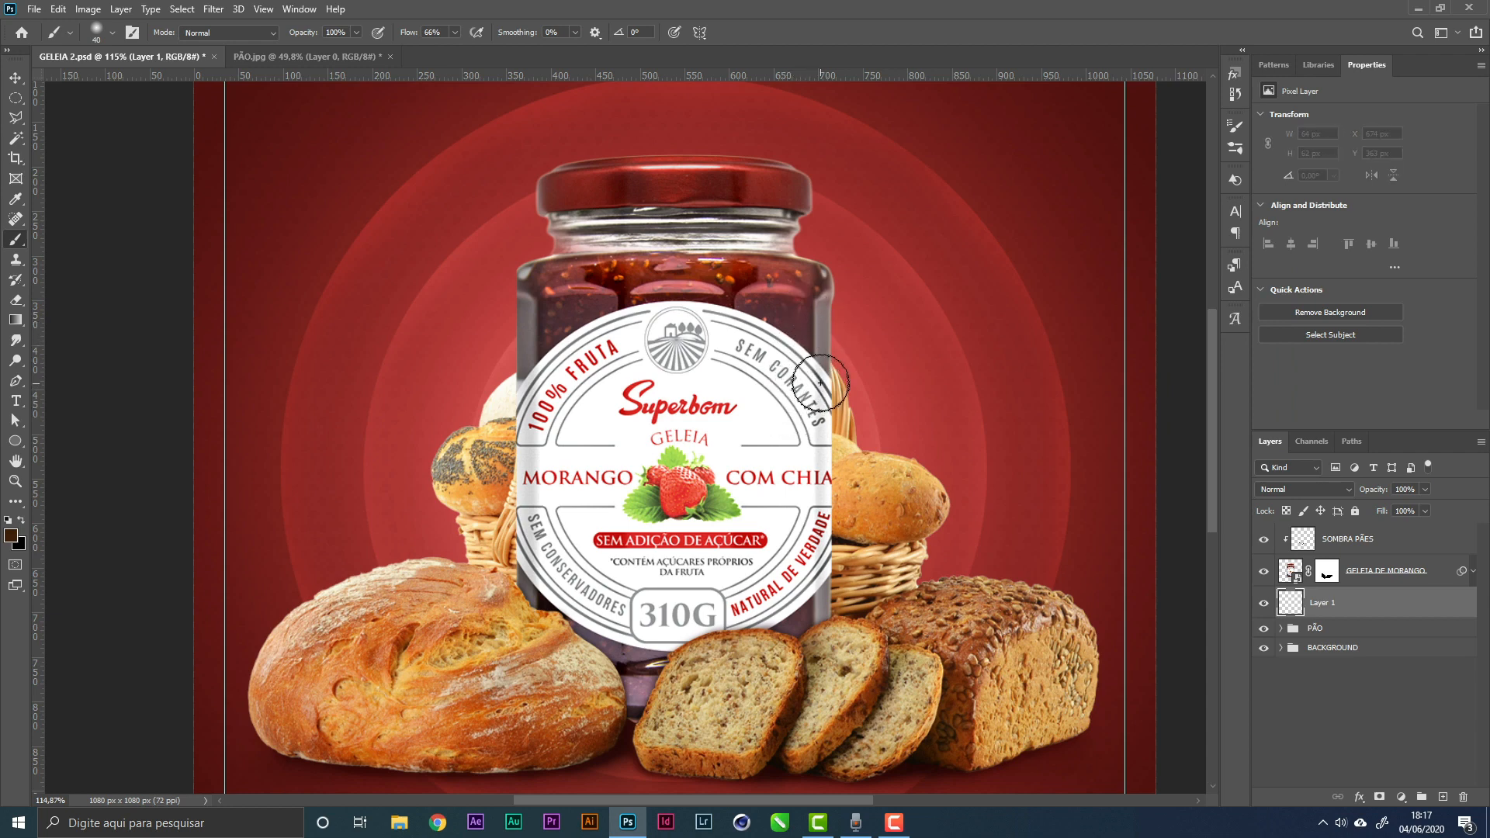
click(823, 385)
key(ctrl+z)
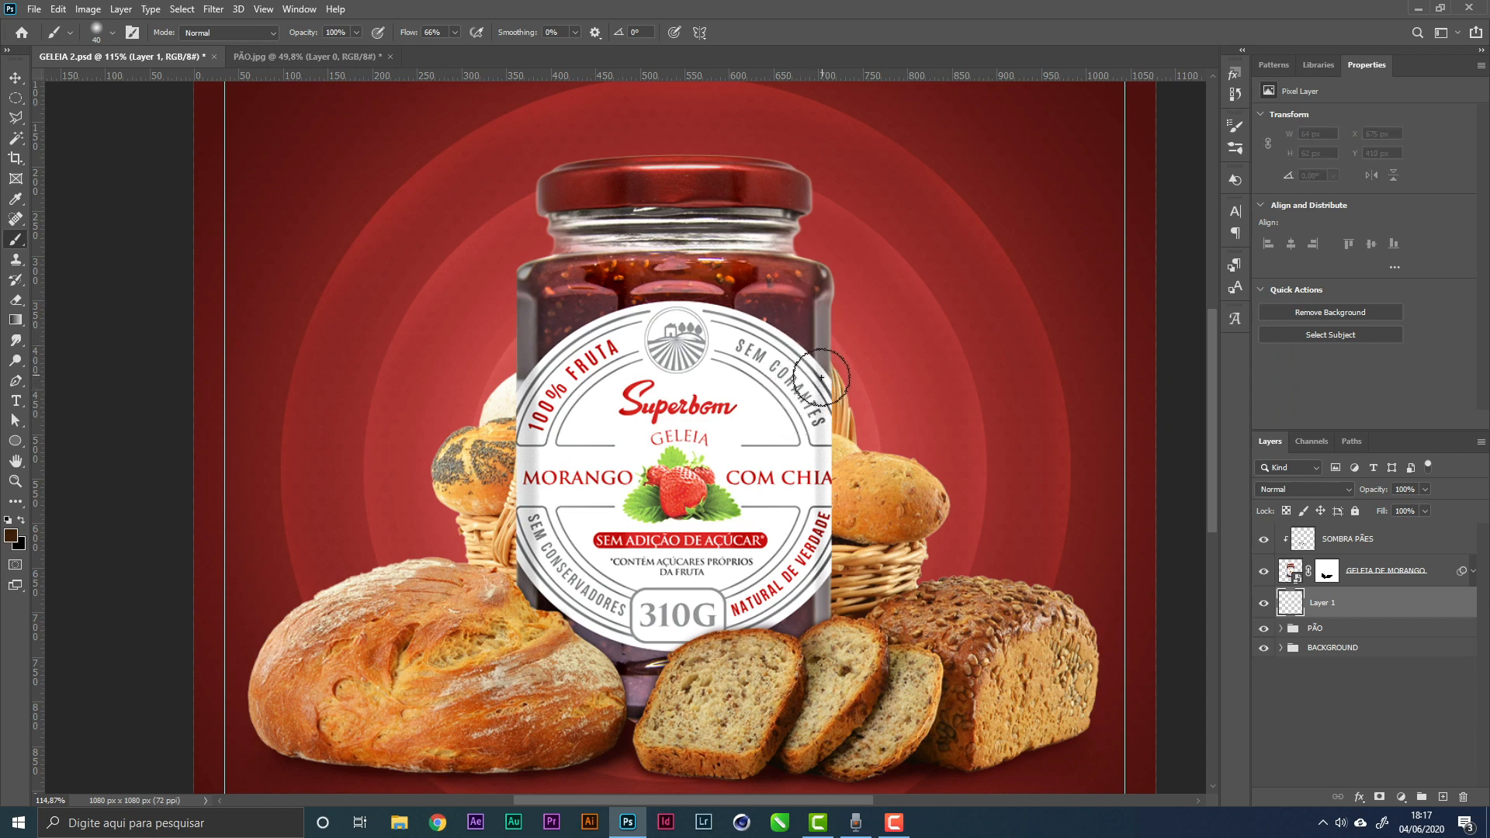
click(825, 385)
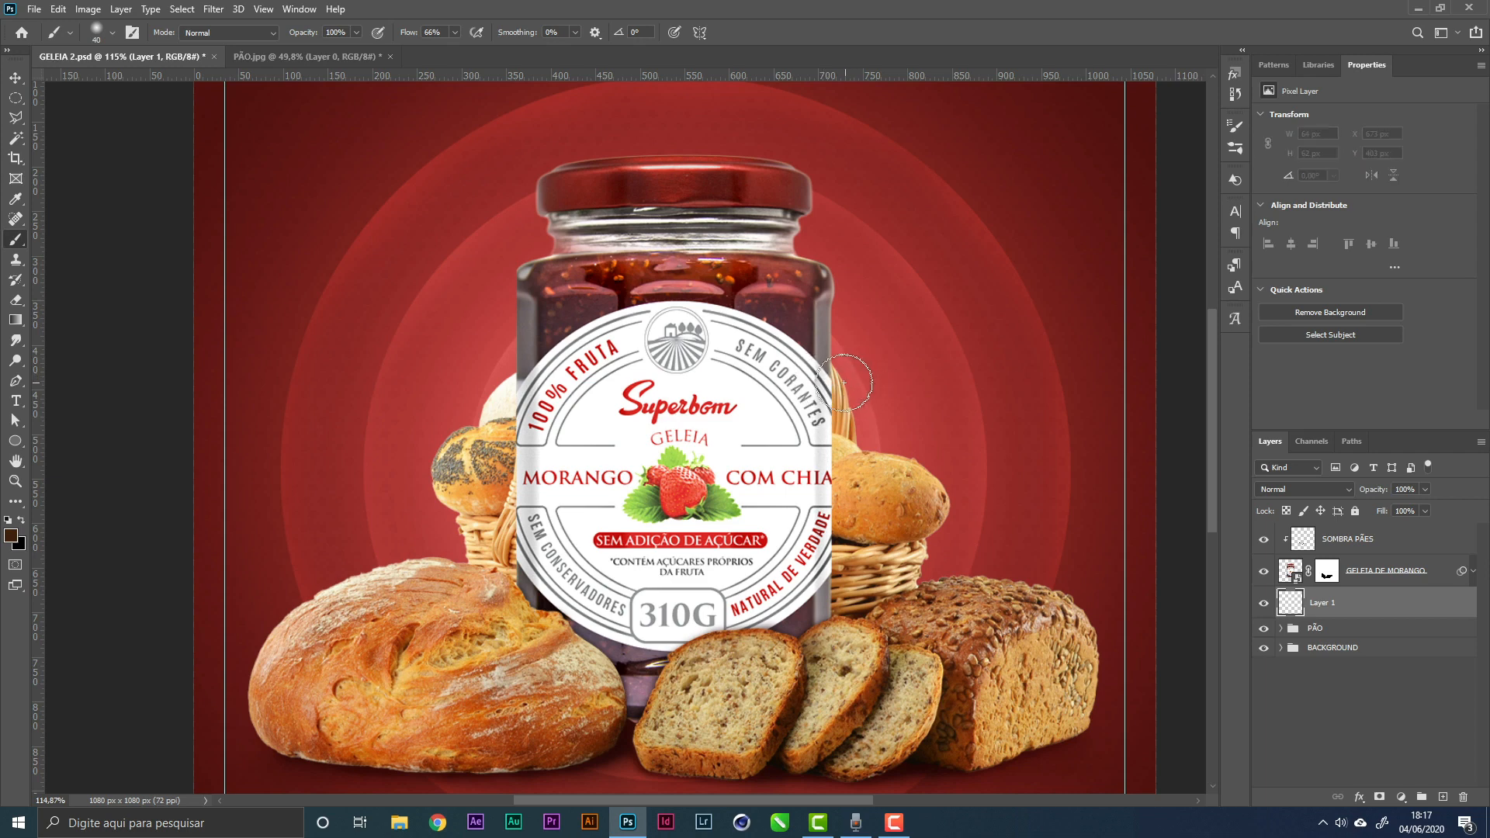
Paint a straight 25 px shadow stroke along the jar's right edge and erase its lower end over the bread slice
key(bracketleft)
key(bracketleft)
key(bracketleft)
click(830, 378)
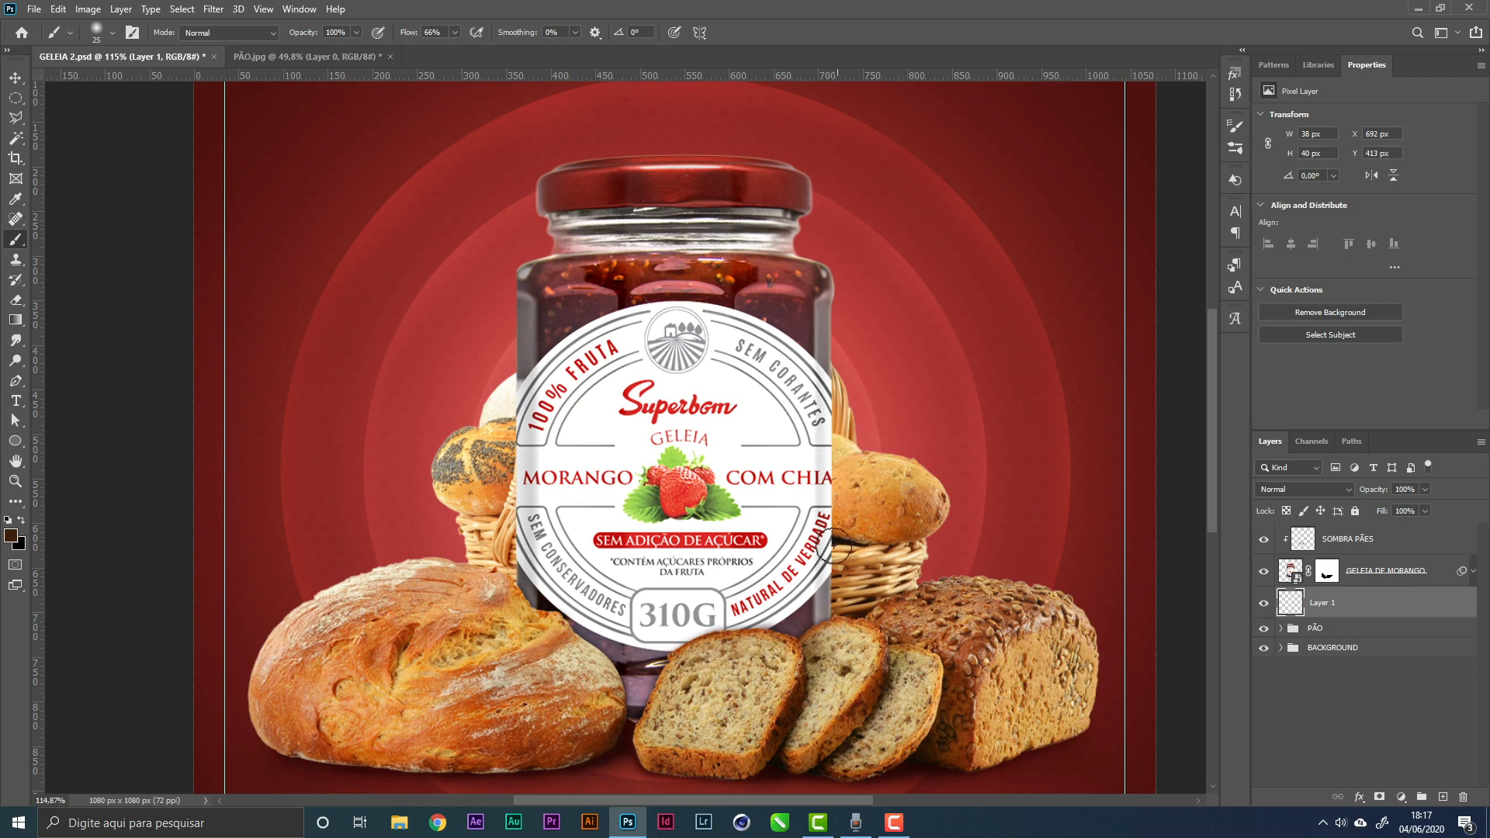
shift+click(827, 623)
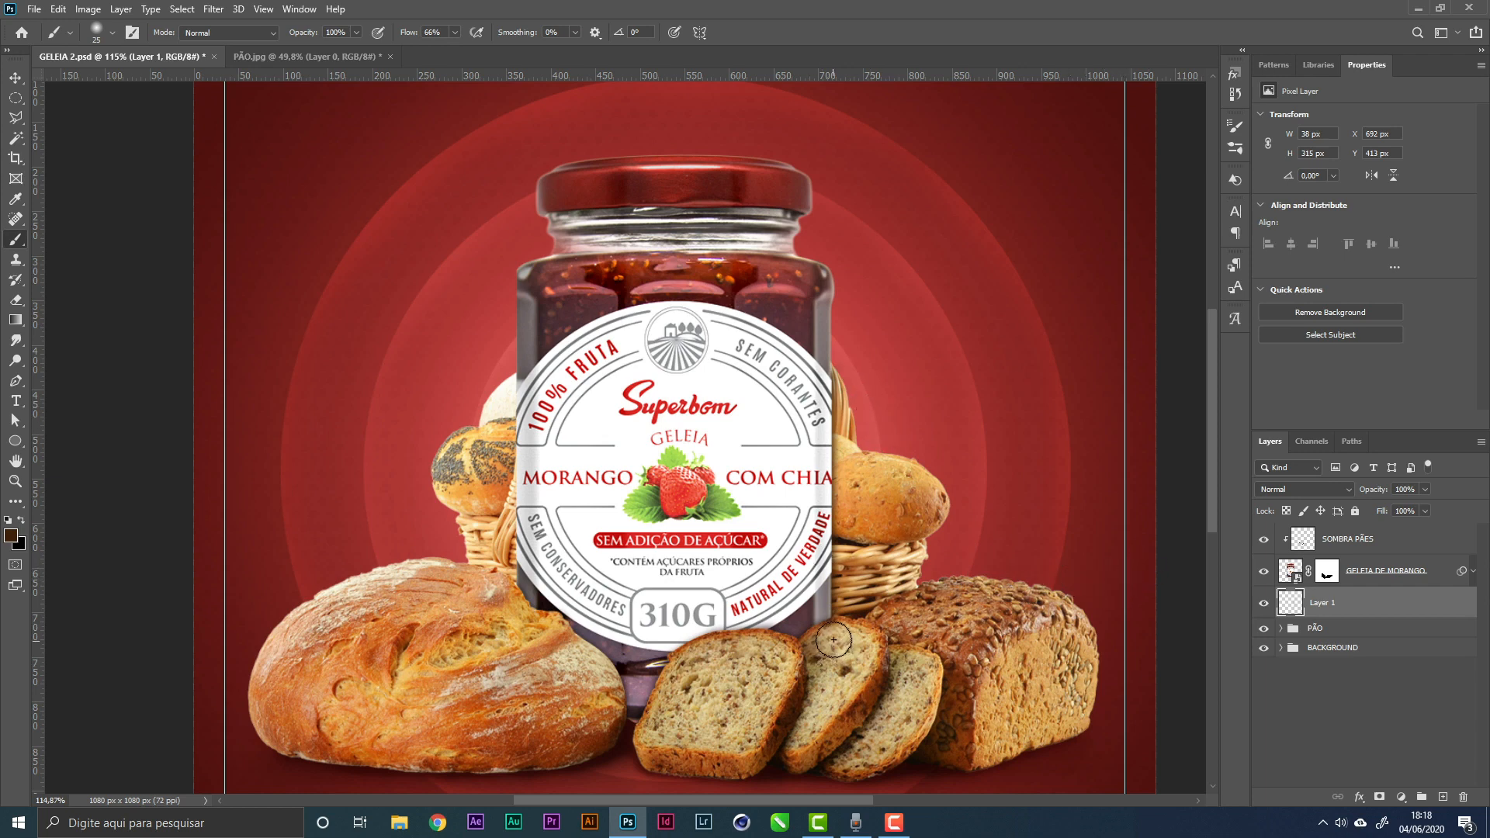
key(e)
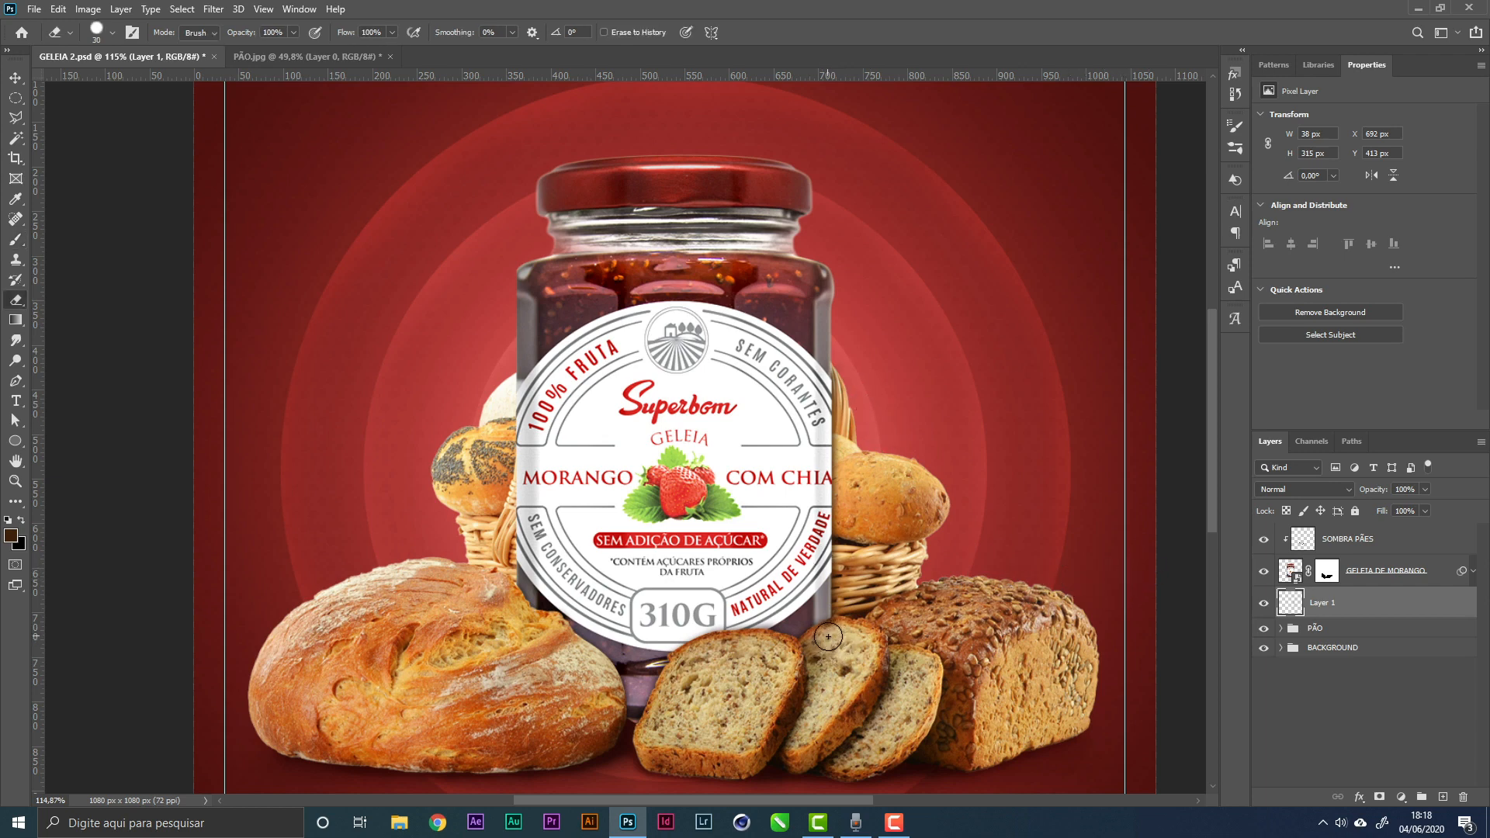
click(830, 637)
Set the jar shadow layer's blend mode to Multiply and its opacity to 62%
click(1283, 490)
click(1292, 471)
click(1427, 489)
drag(1400, 508, 1399, 507)
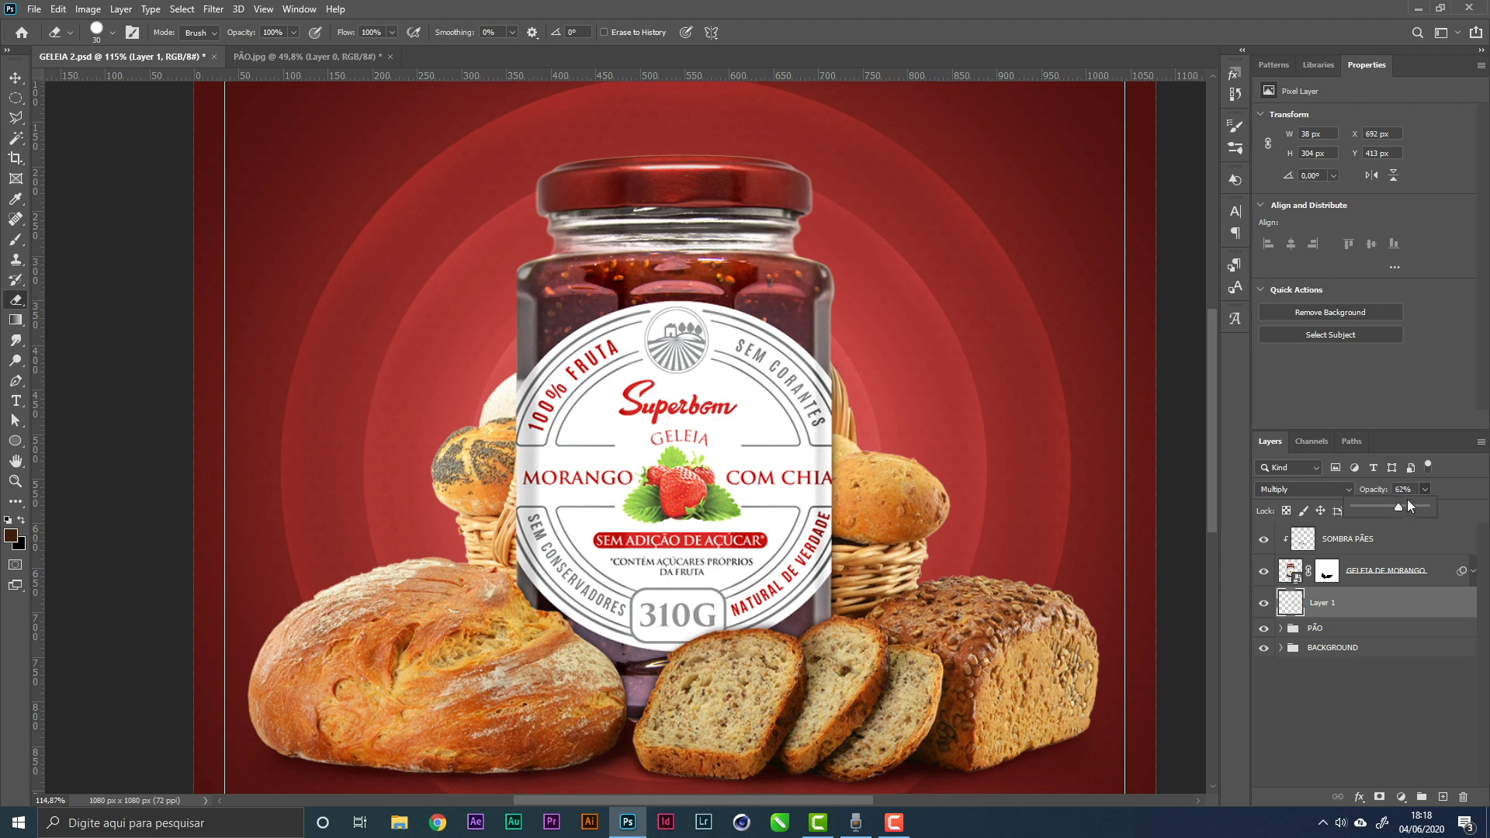
Rename the jar shadow layer SOMBRA GELÉIA and save the document
double_click(1349, 600)
text(SOMBRA GELÉIA)
key(Return)
key(ctrl+s)
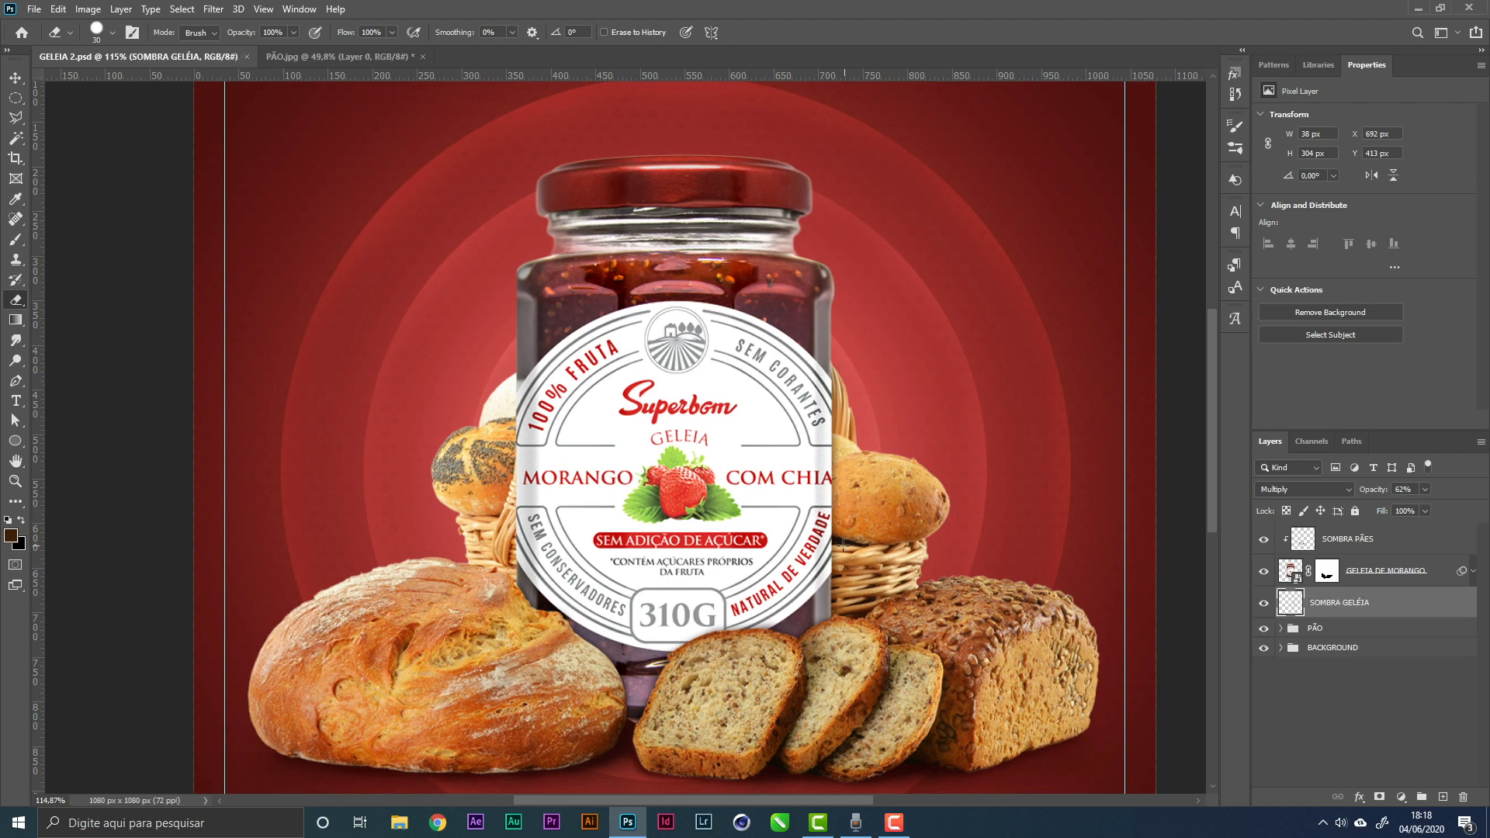
Duplicate the SOMBRA GELÉIA shadow and align the copy with the jar's left edge
click(15, 78)
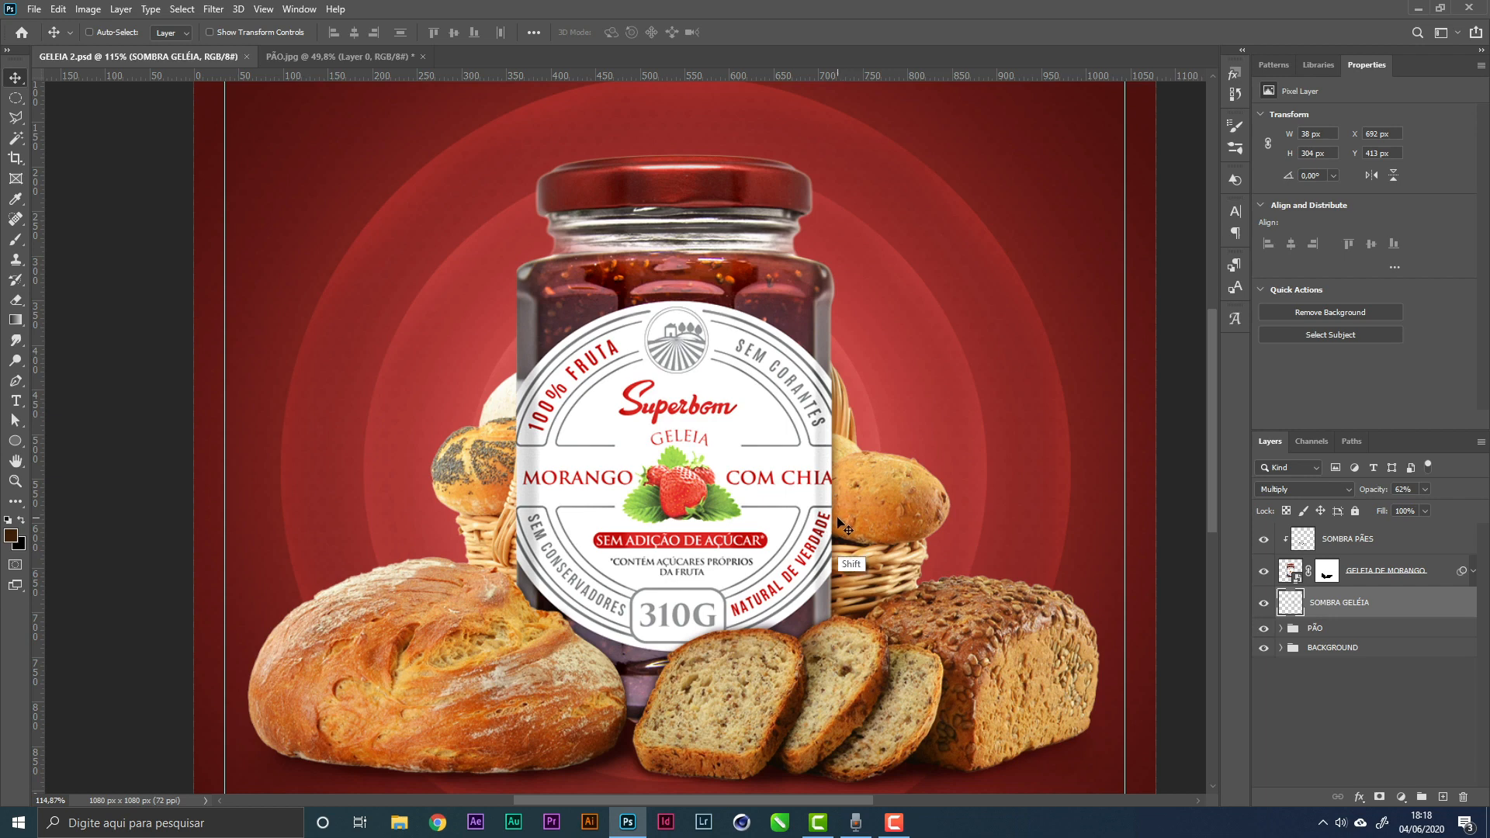
drag(838, 517, 520, 526)
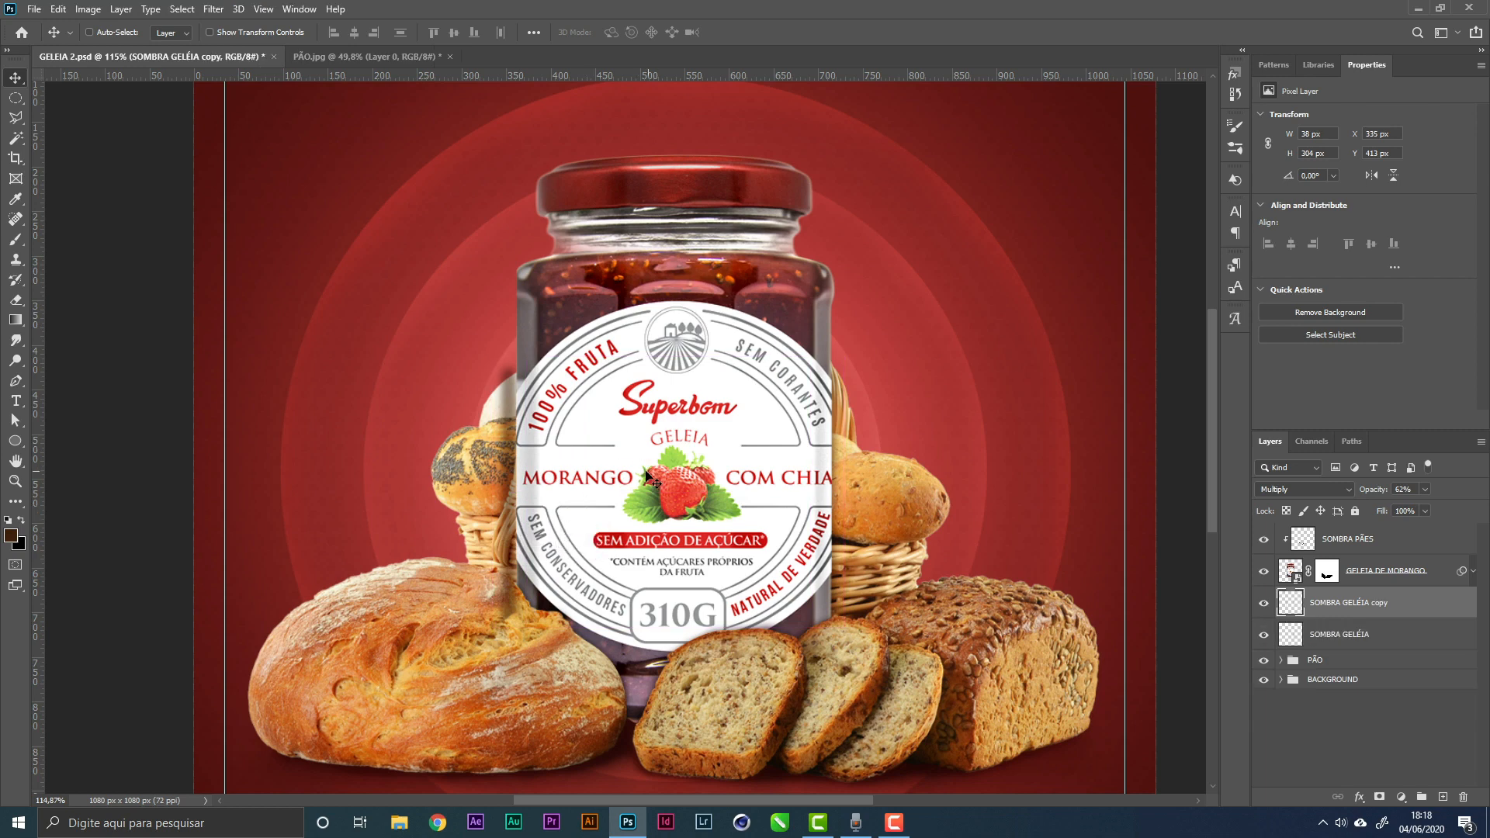
drag(626, 485, 638, 464)
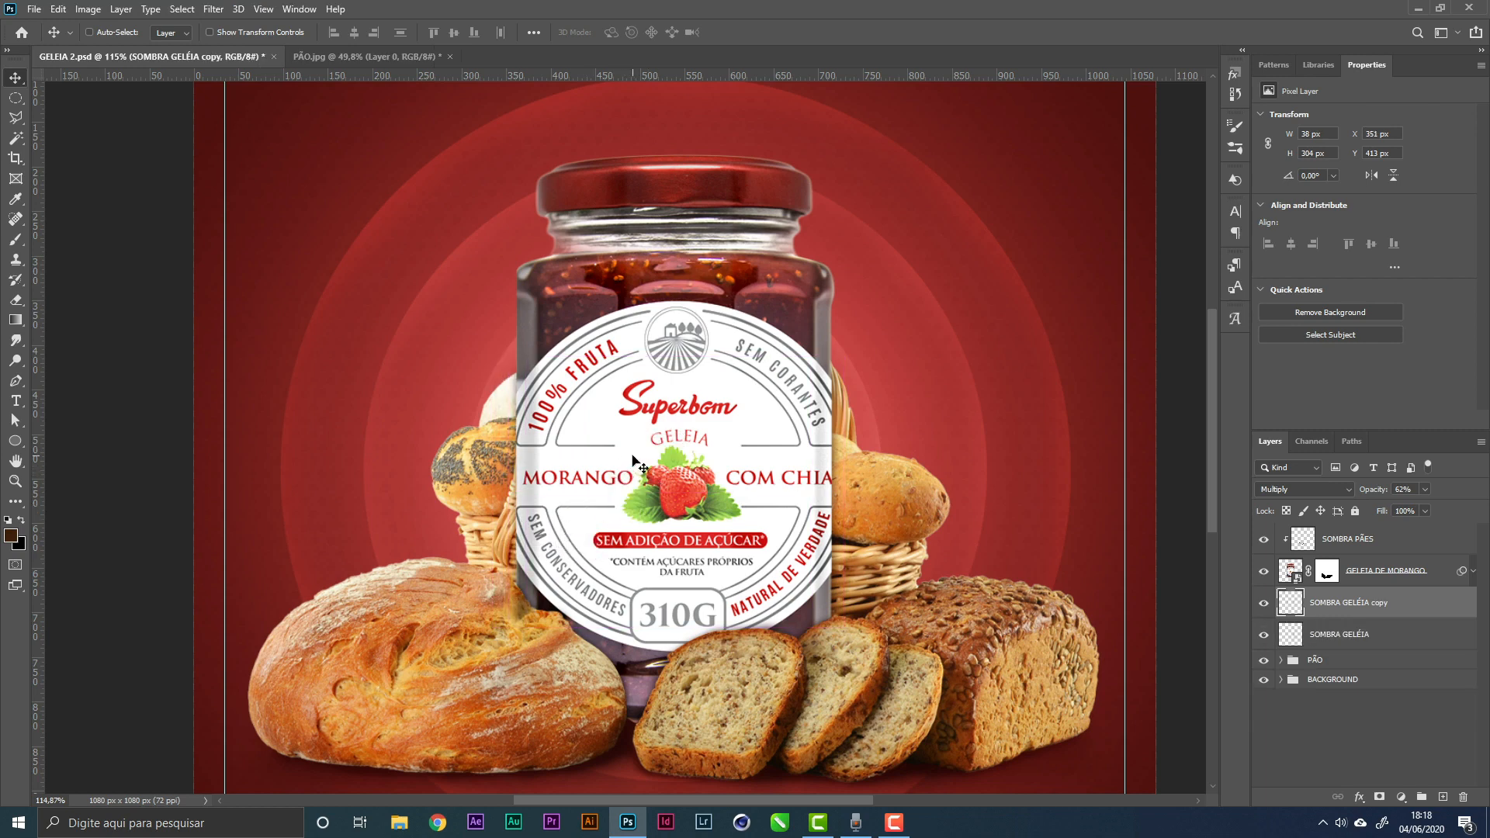
key(Left)
Erase the copied shadow where it falls on the large loaf and at its upper end beside the jar
key(e)
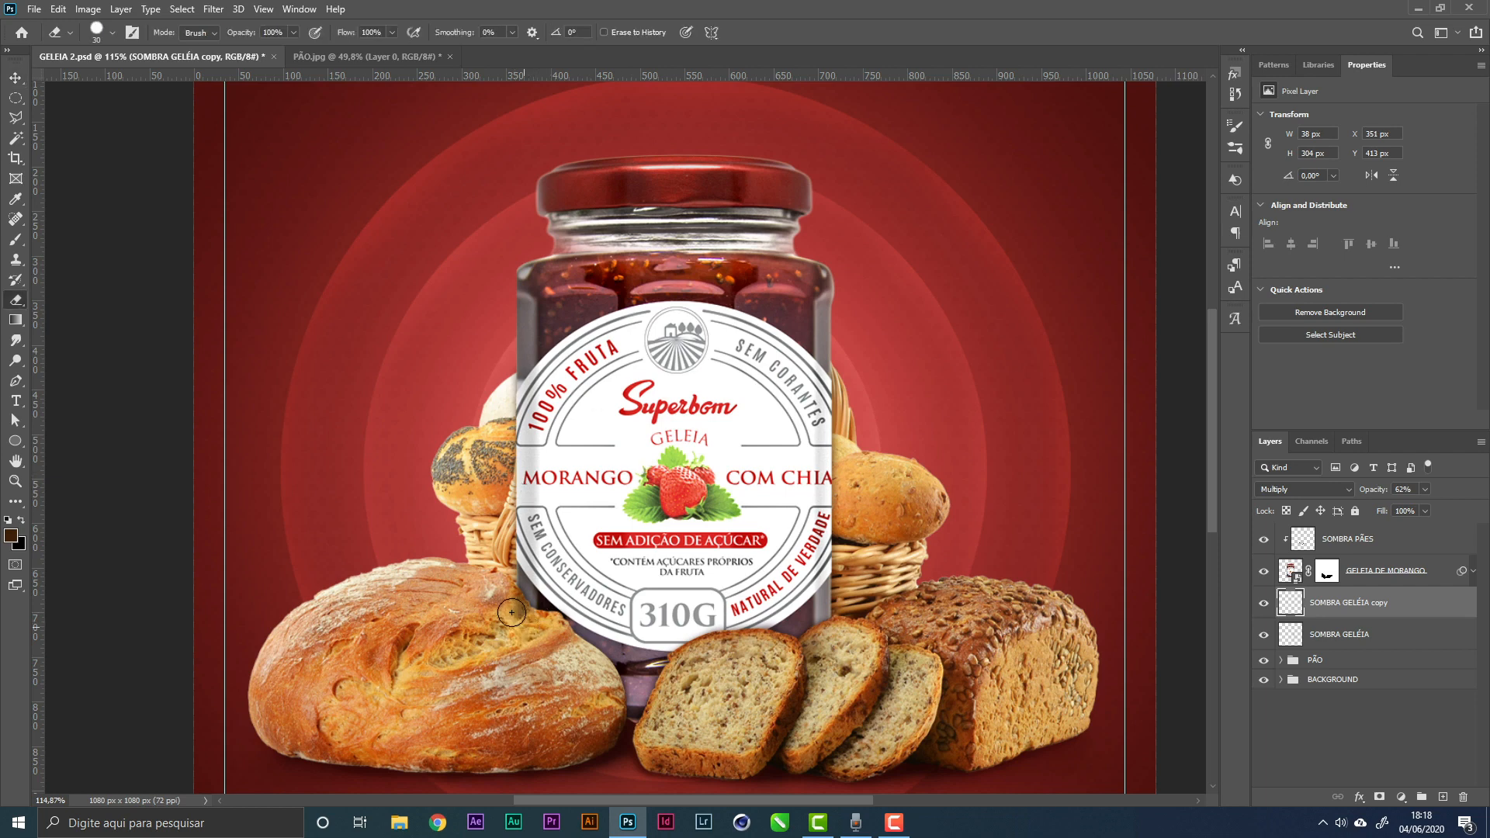
mouse_move(512, 611)
mouse_down()
mouse_move(508, 594)
mouse_move(522, 628)
mouse_up()
drag(513, 365, 513, 406)
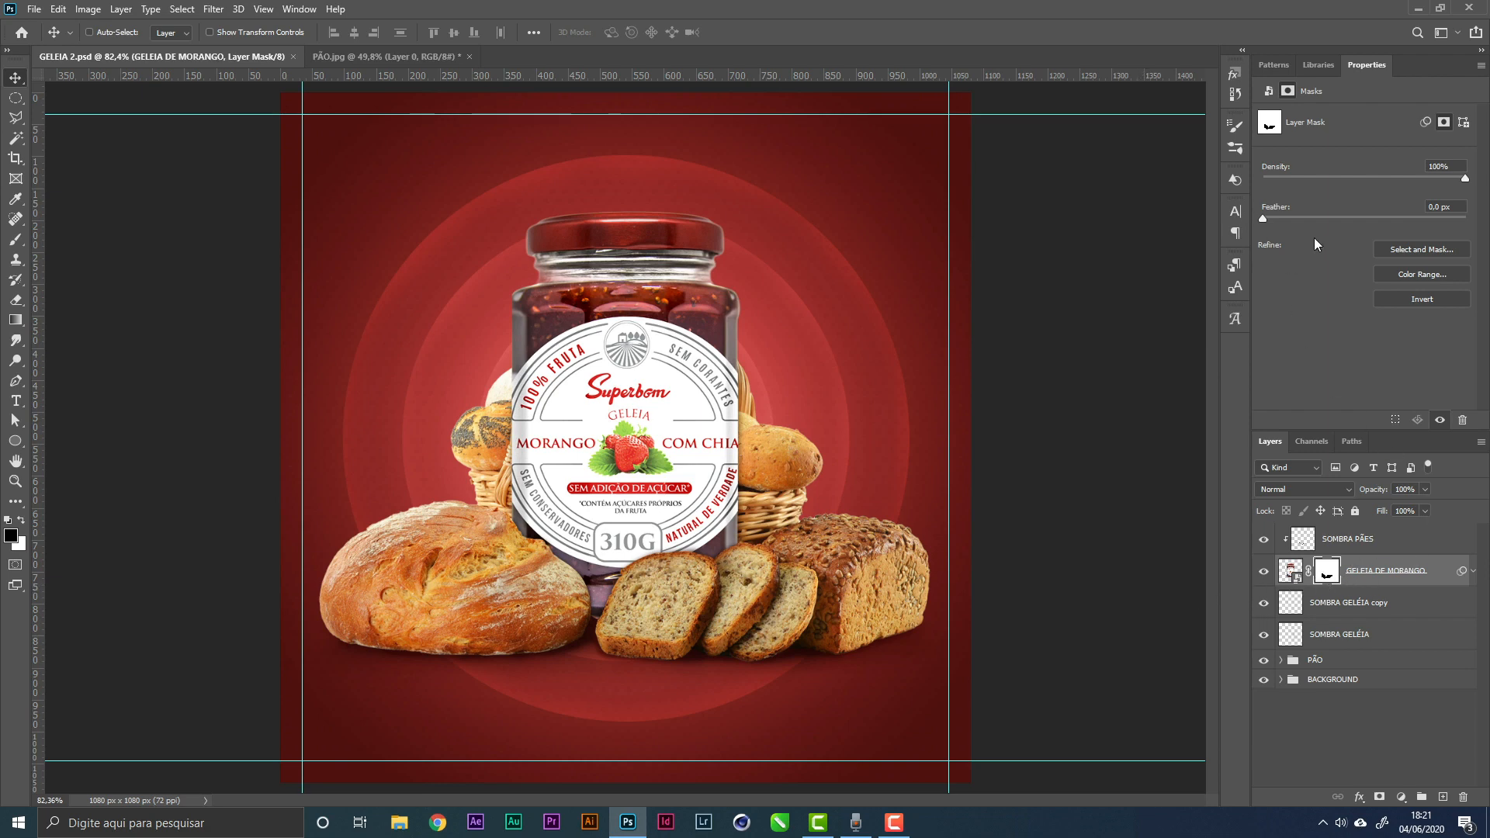
Set the feather of the GELEIA DE MORANGO layer mask to 0,5 px
click(1443, 207)
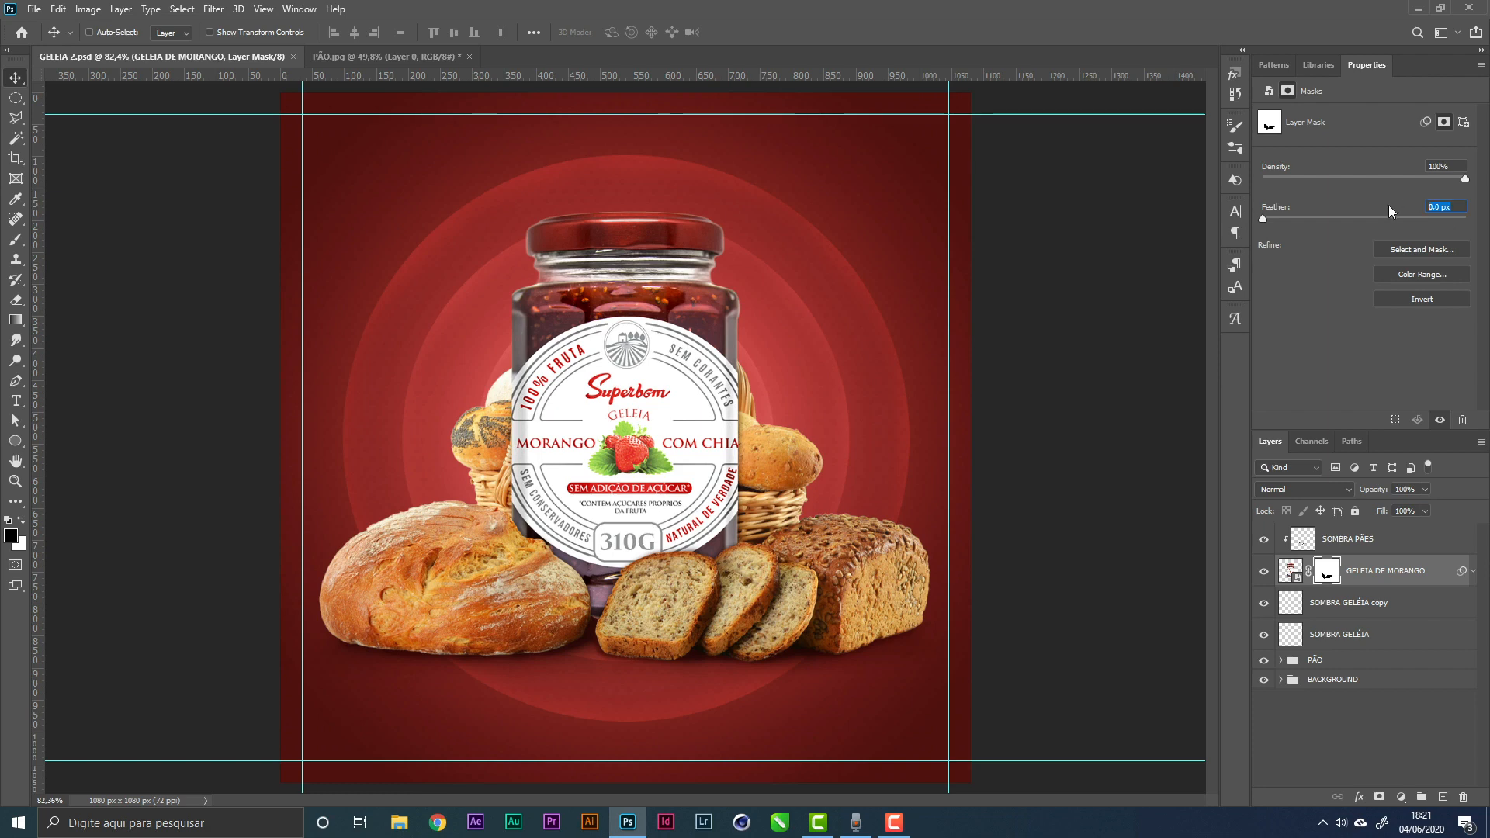
text(0,5)
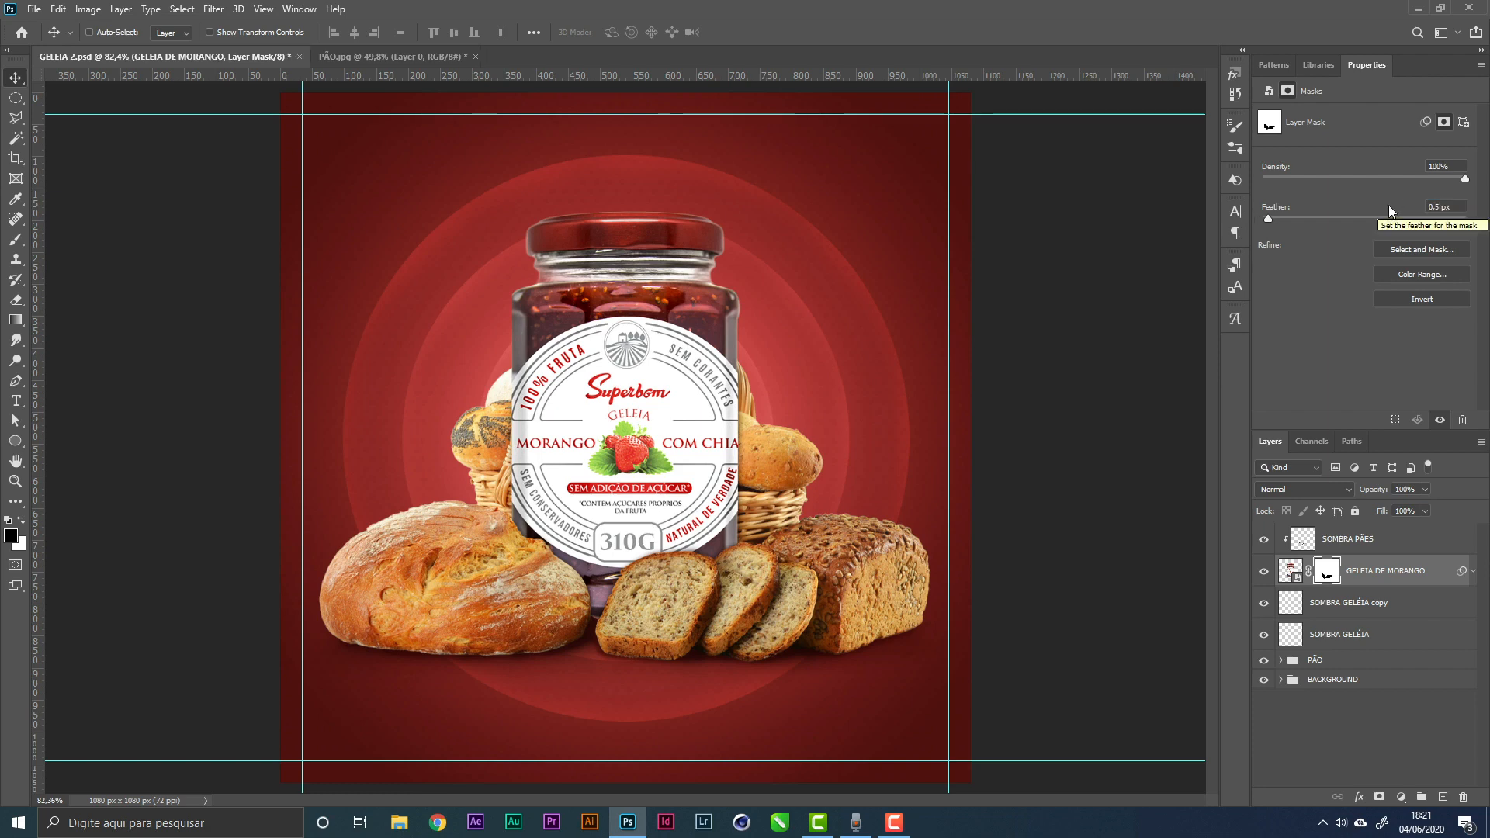
Confirm the jar mask's 0,5 px feather and save the document
key(Return)
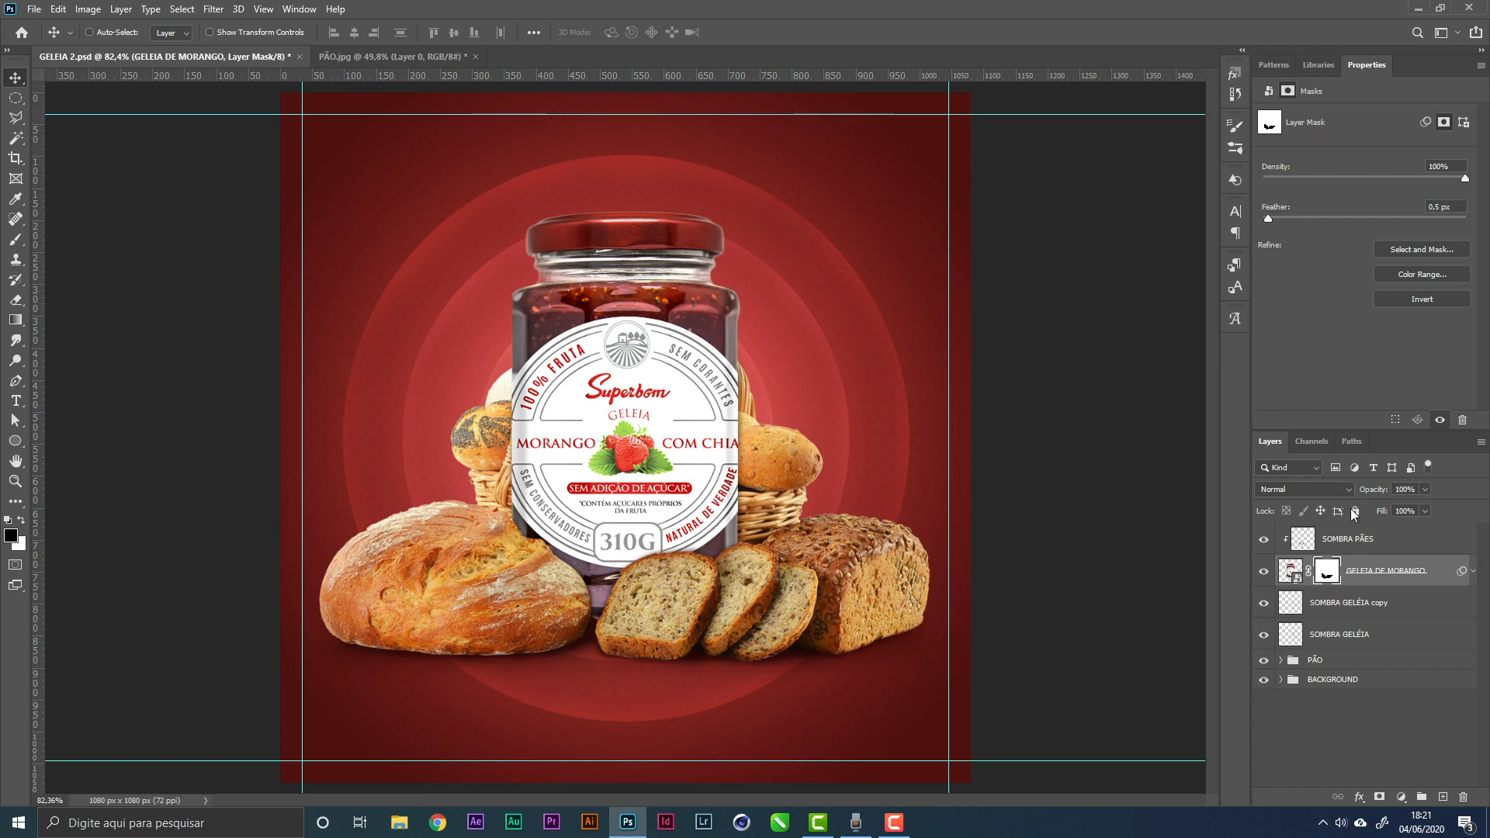
click(299, 9)
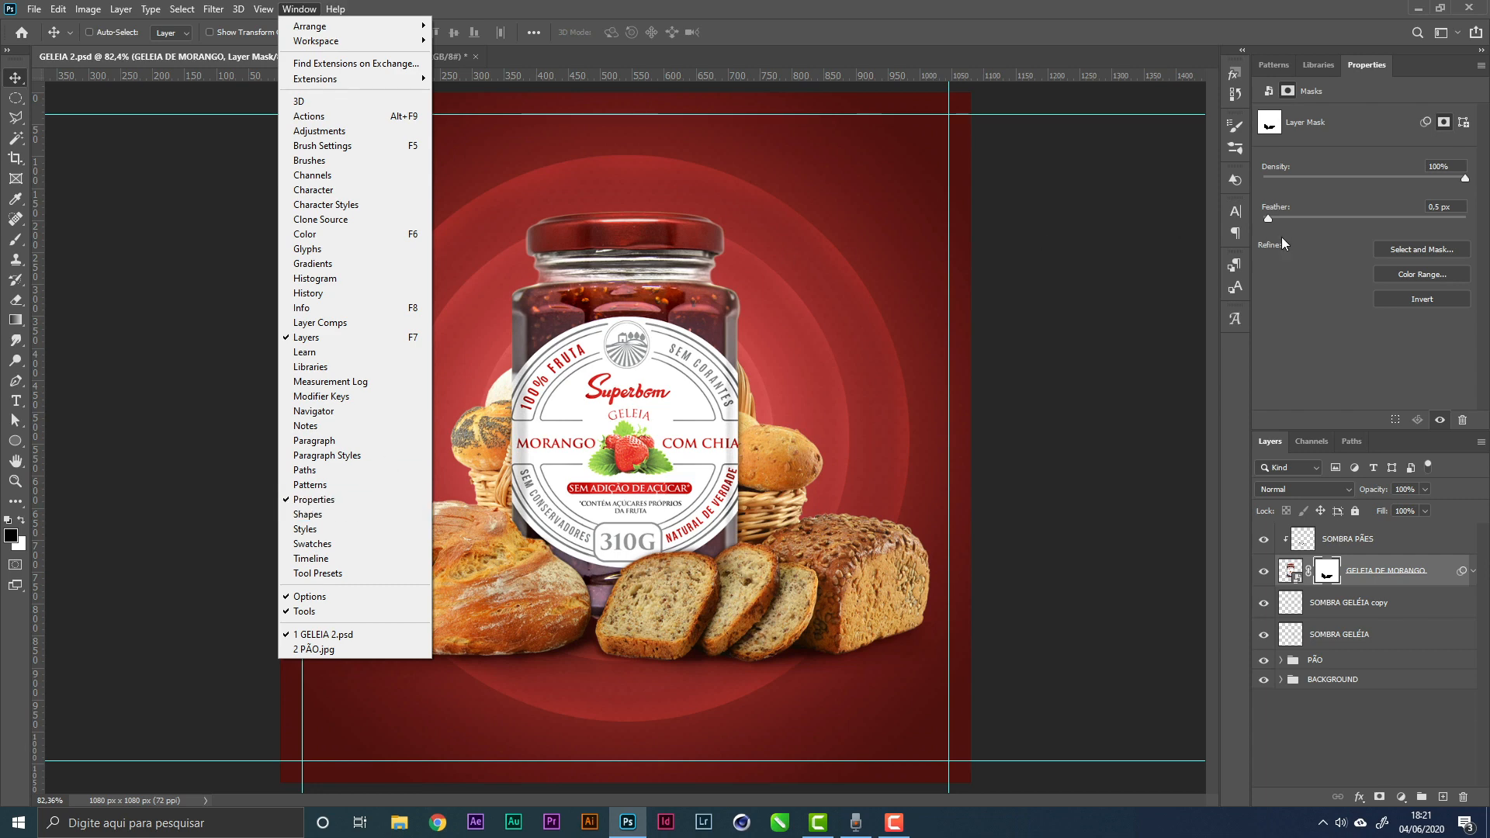
click(946, 47)
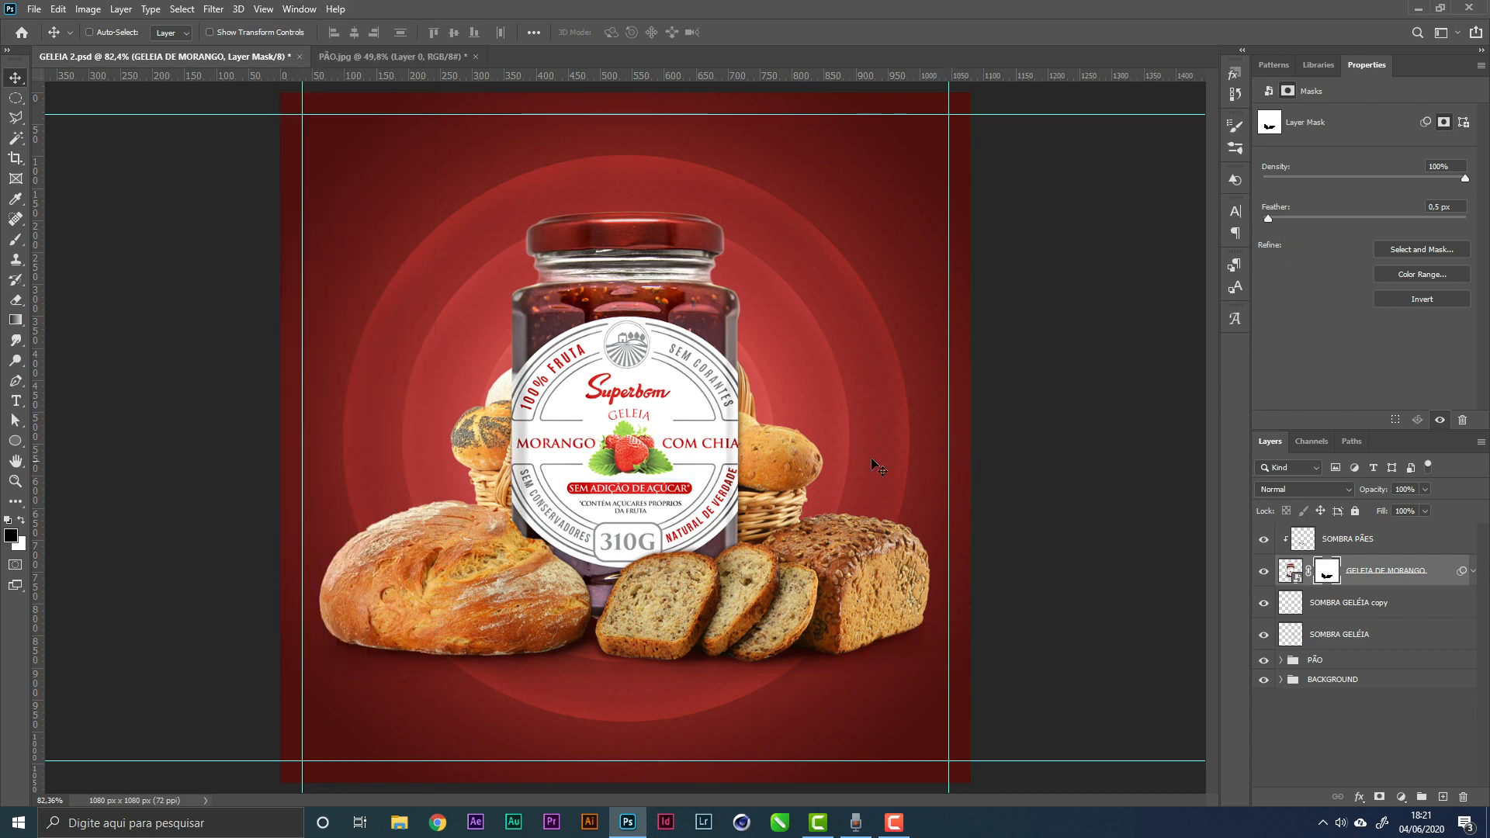
key(ctrl+s)
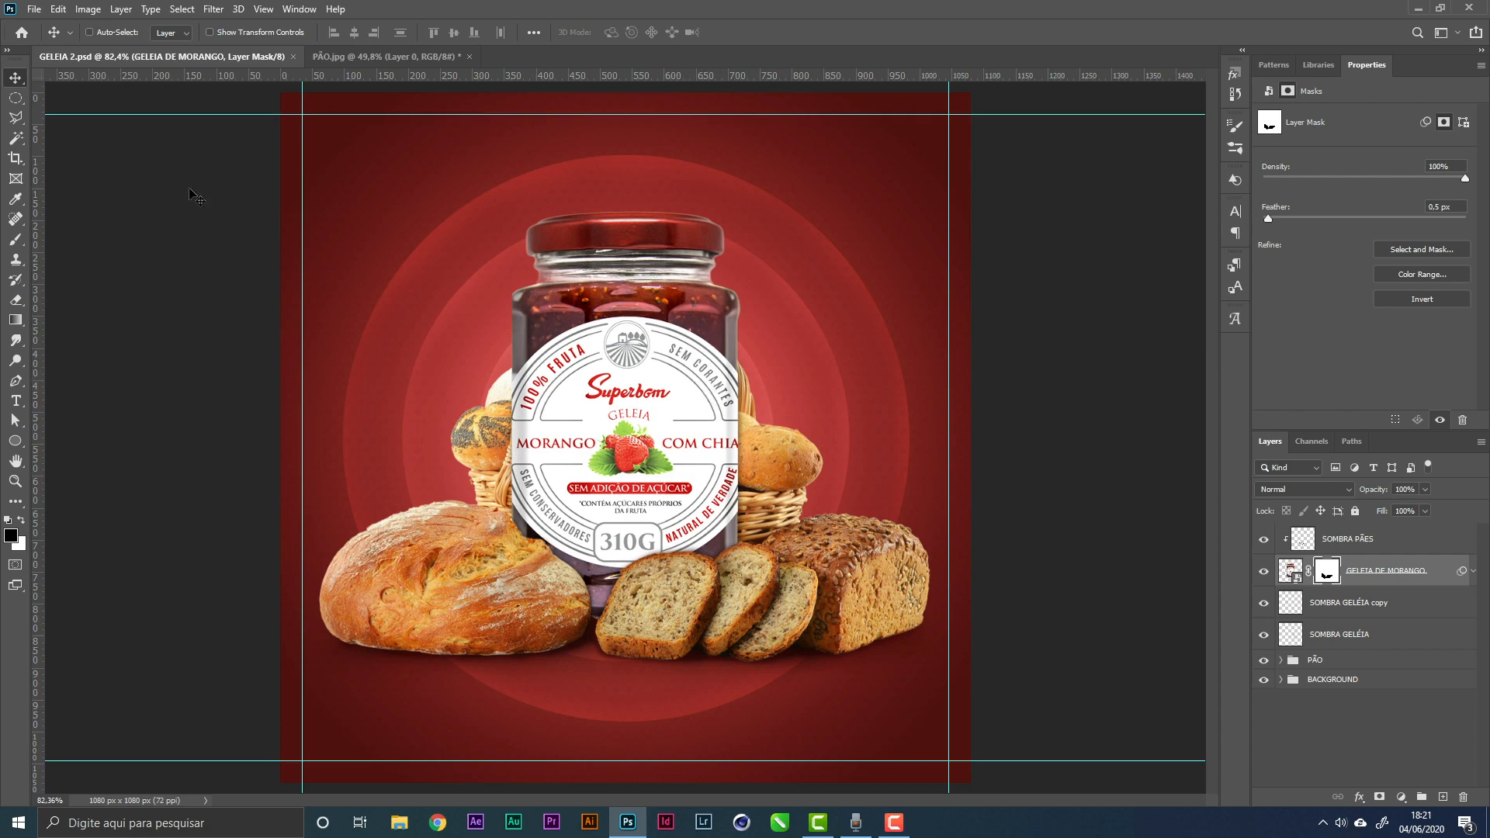
Enlarge the ELIPSE FUNDO copy 2 circle behind the jar to 490 × 490 px about its centre
right_click(765, 398)
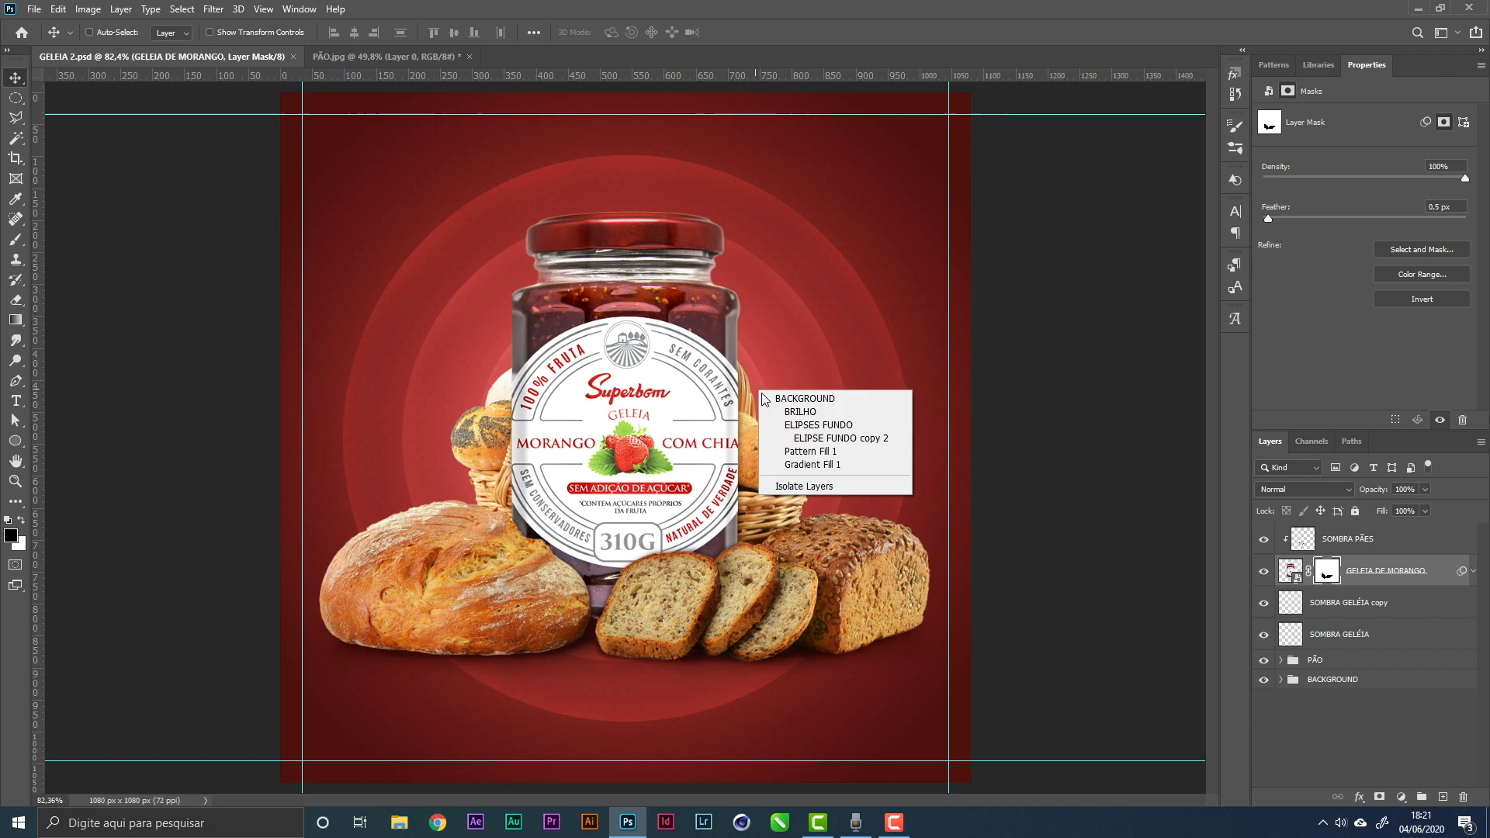
click(811, 429)
key(ctrl+t)
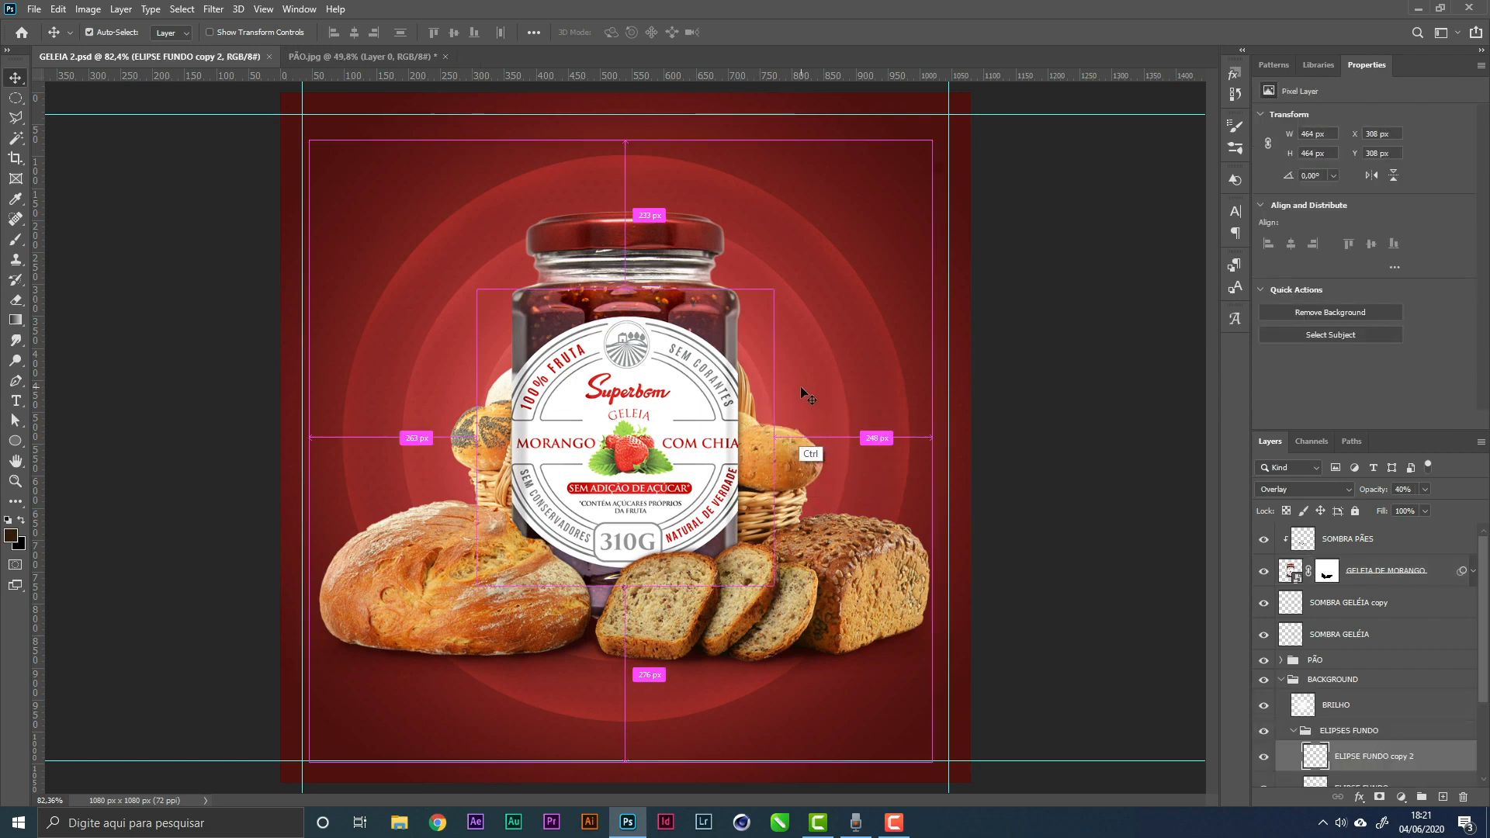
drag(777, 438, 792, 442)
key(Return)
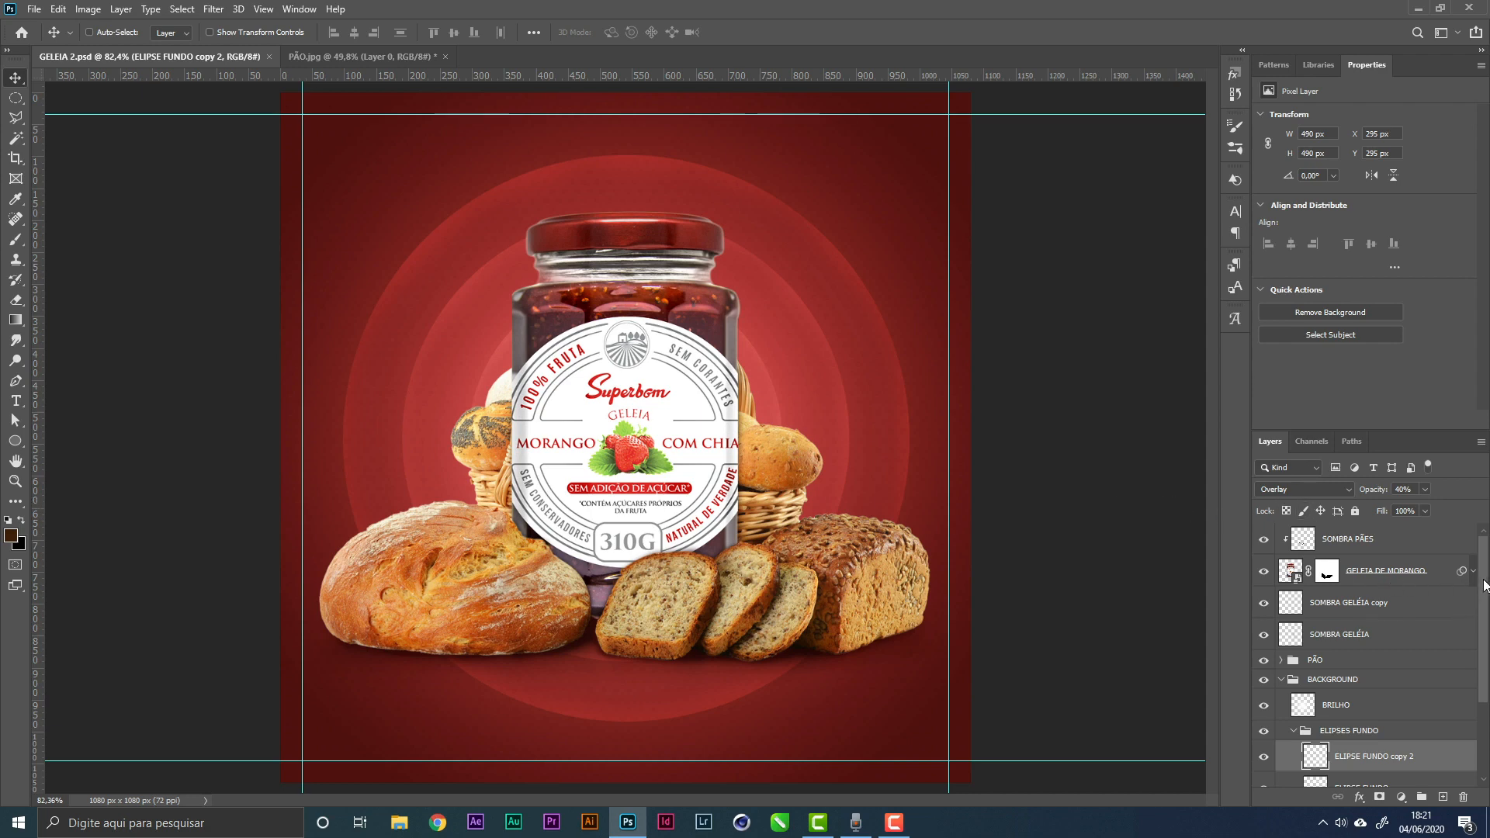
click(1281, 680)
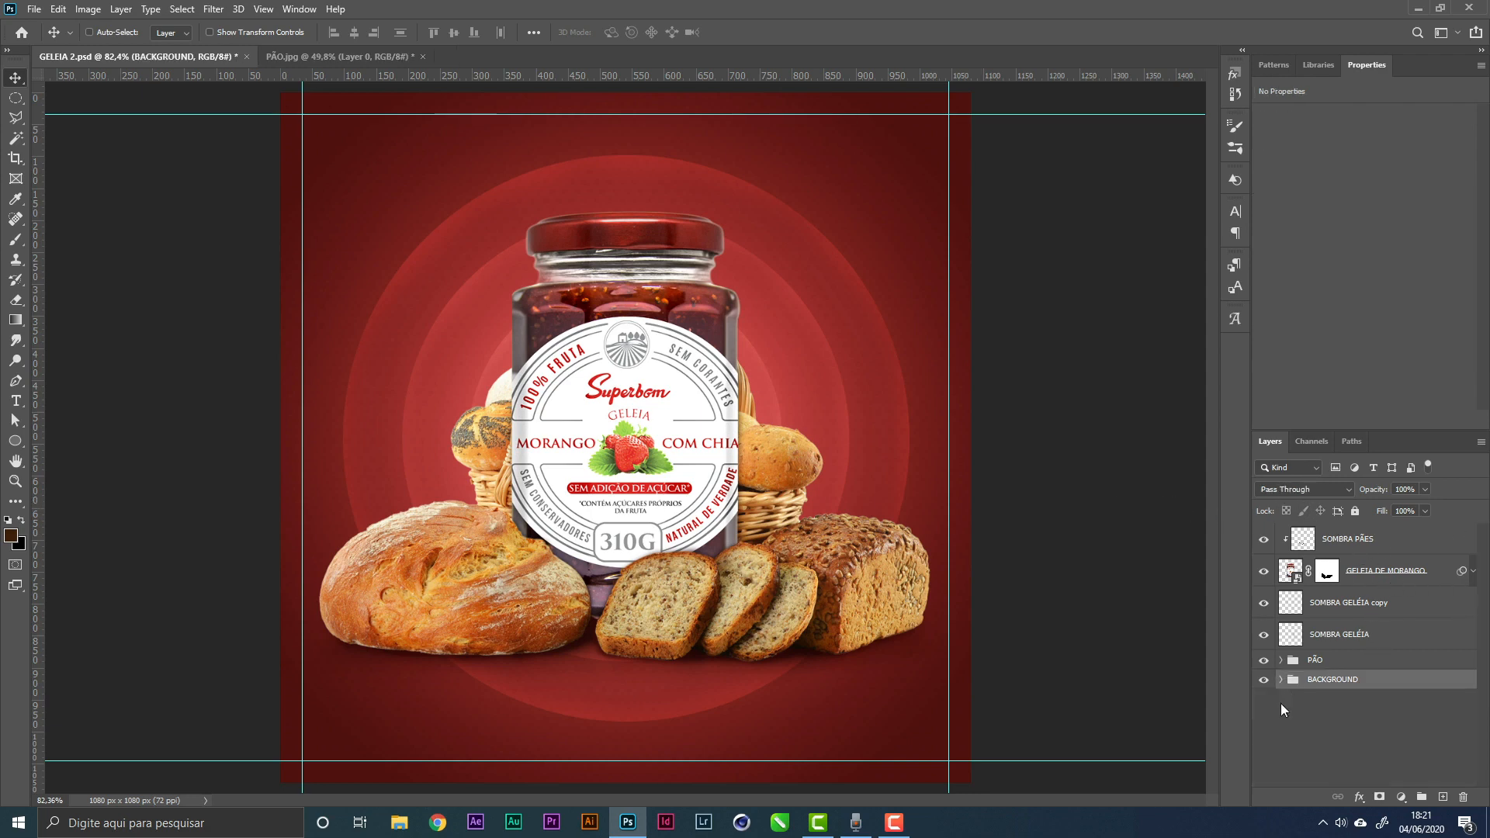
Group the layers from SOMBRA PÃES down to SOMBRA GELÉIA and name the group POTE DE GELÉIA
click(1341, 550)
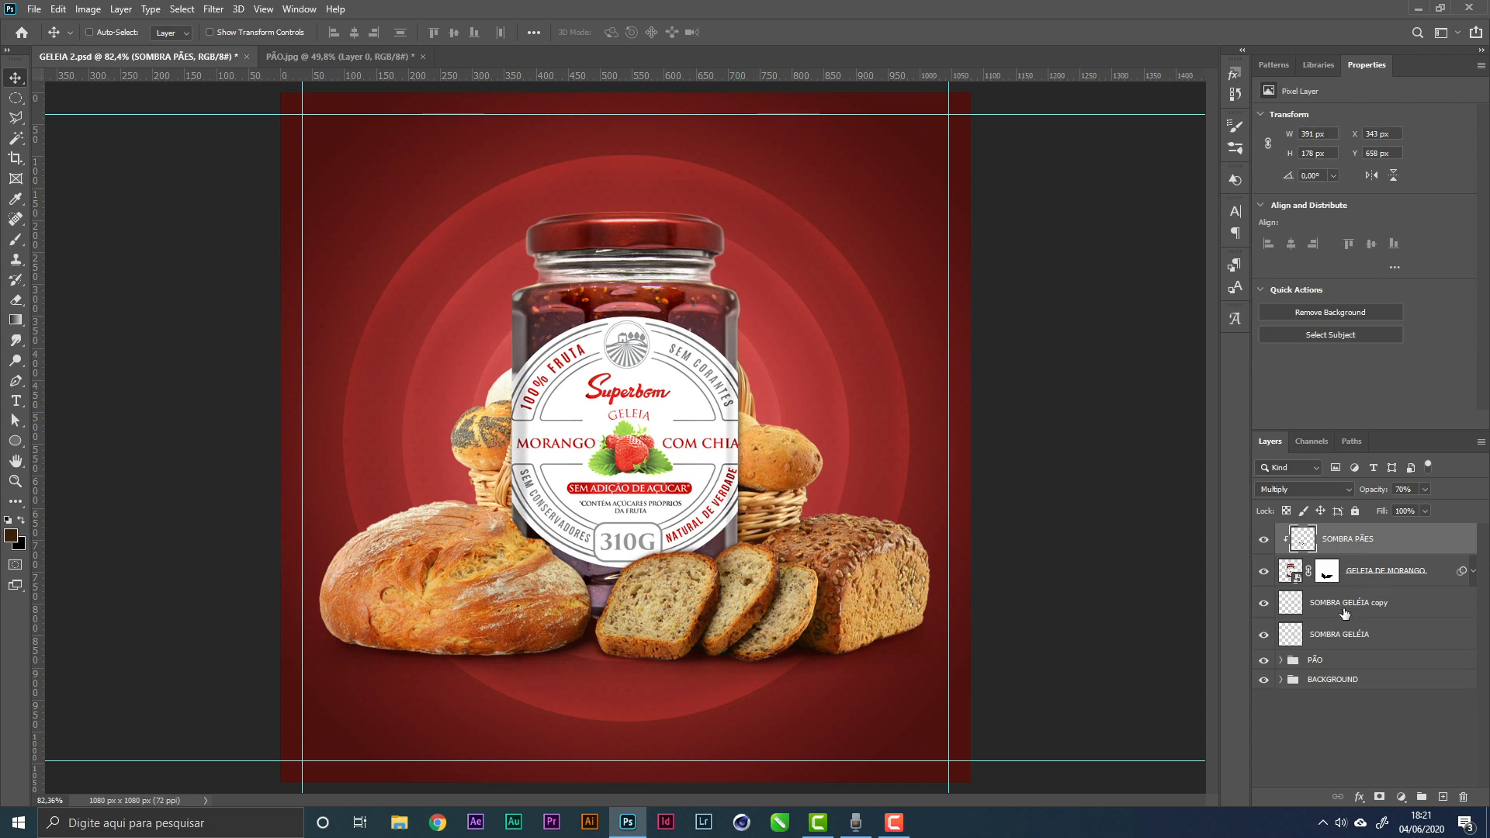
shift+click(1355, 641)
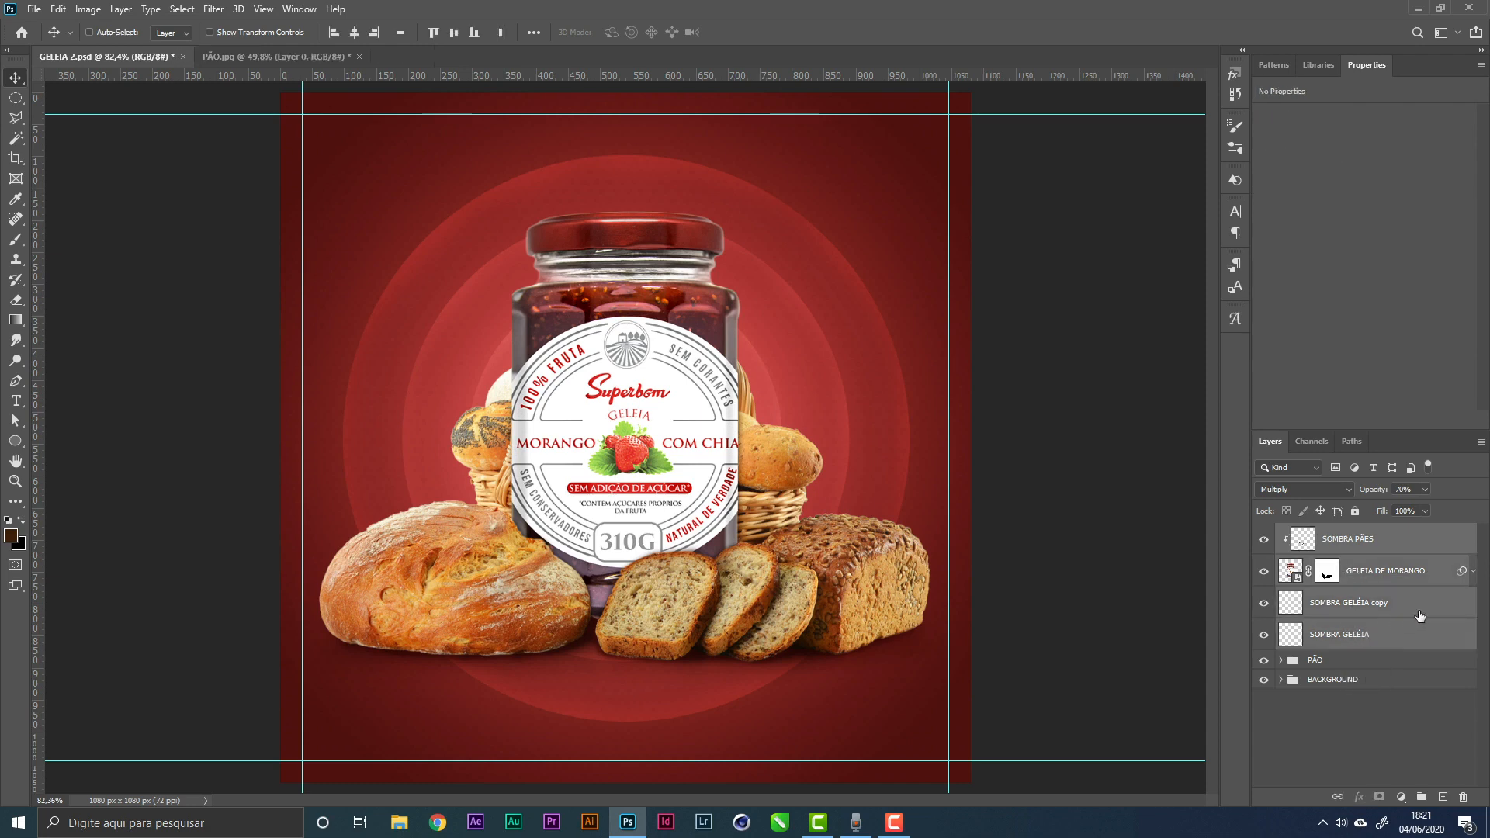
click(1386, 548)
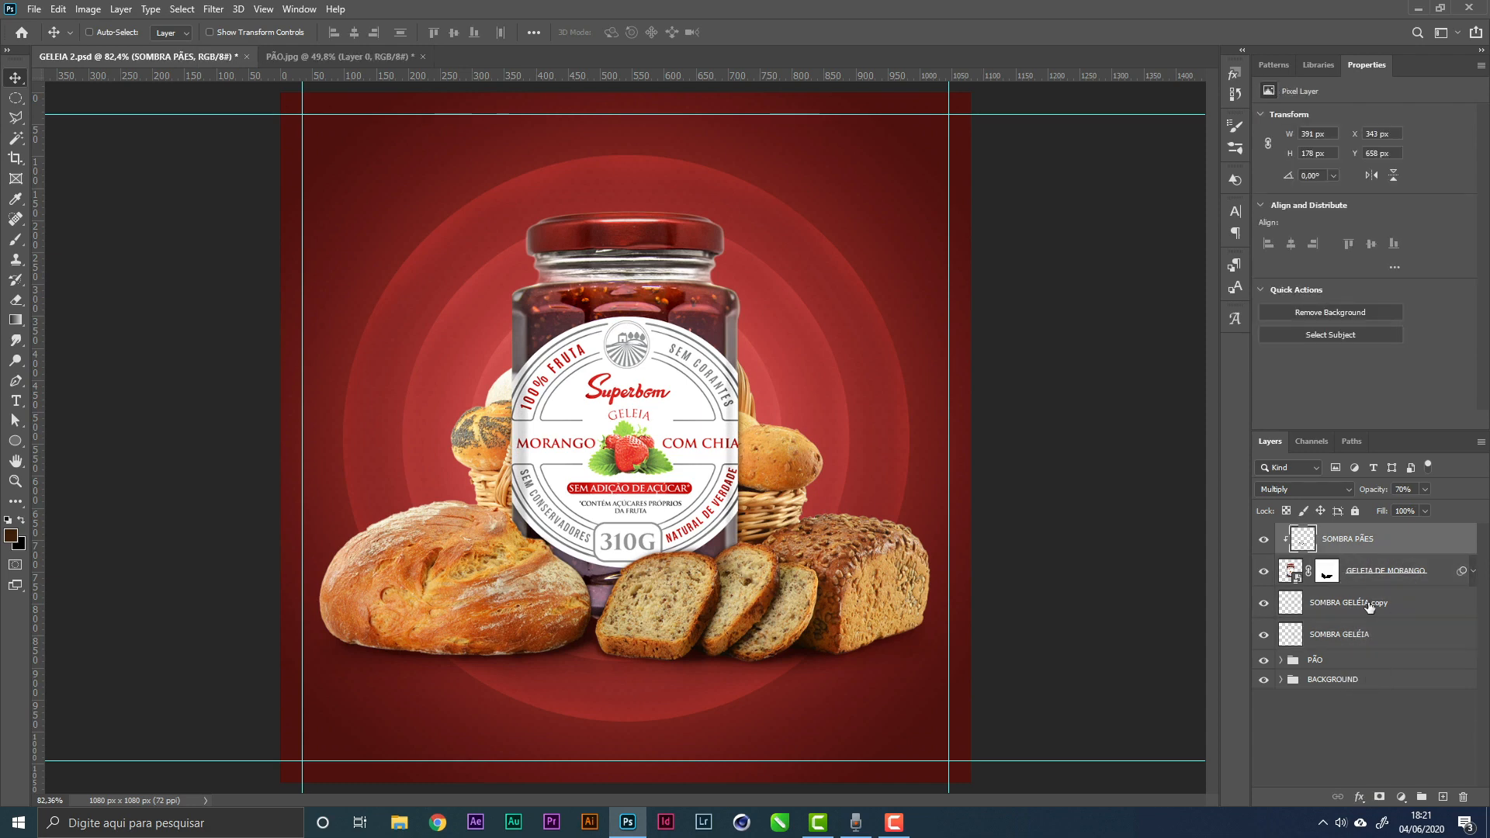
shift+click(1362, 636)
key(ctrl+g)
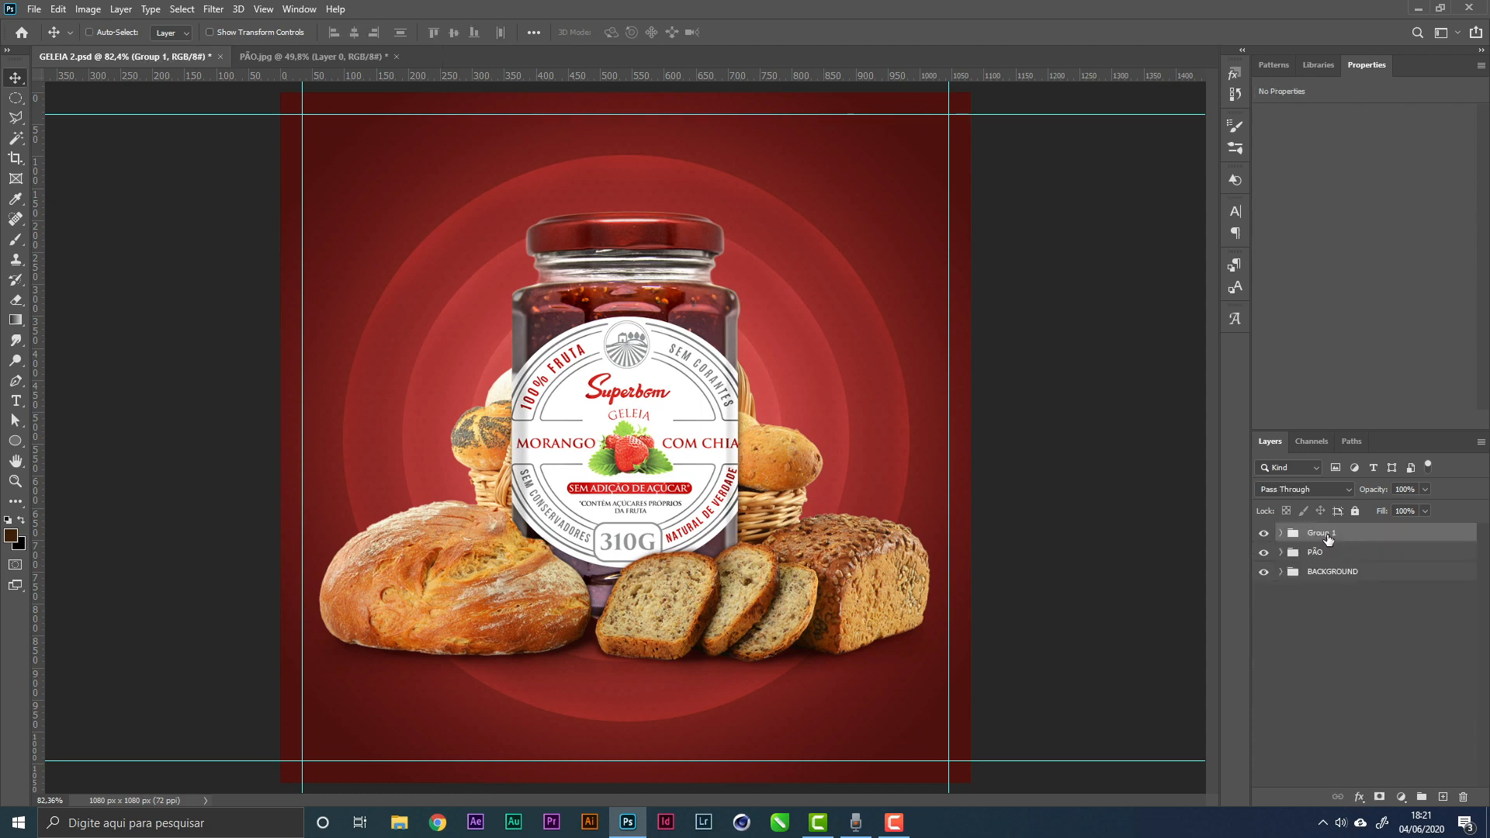
double_click(1322, 532)
text(po)
key(Return)
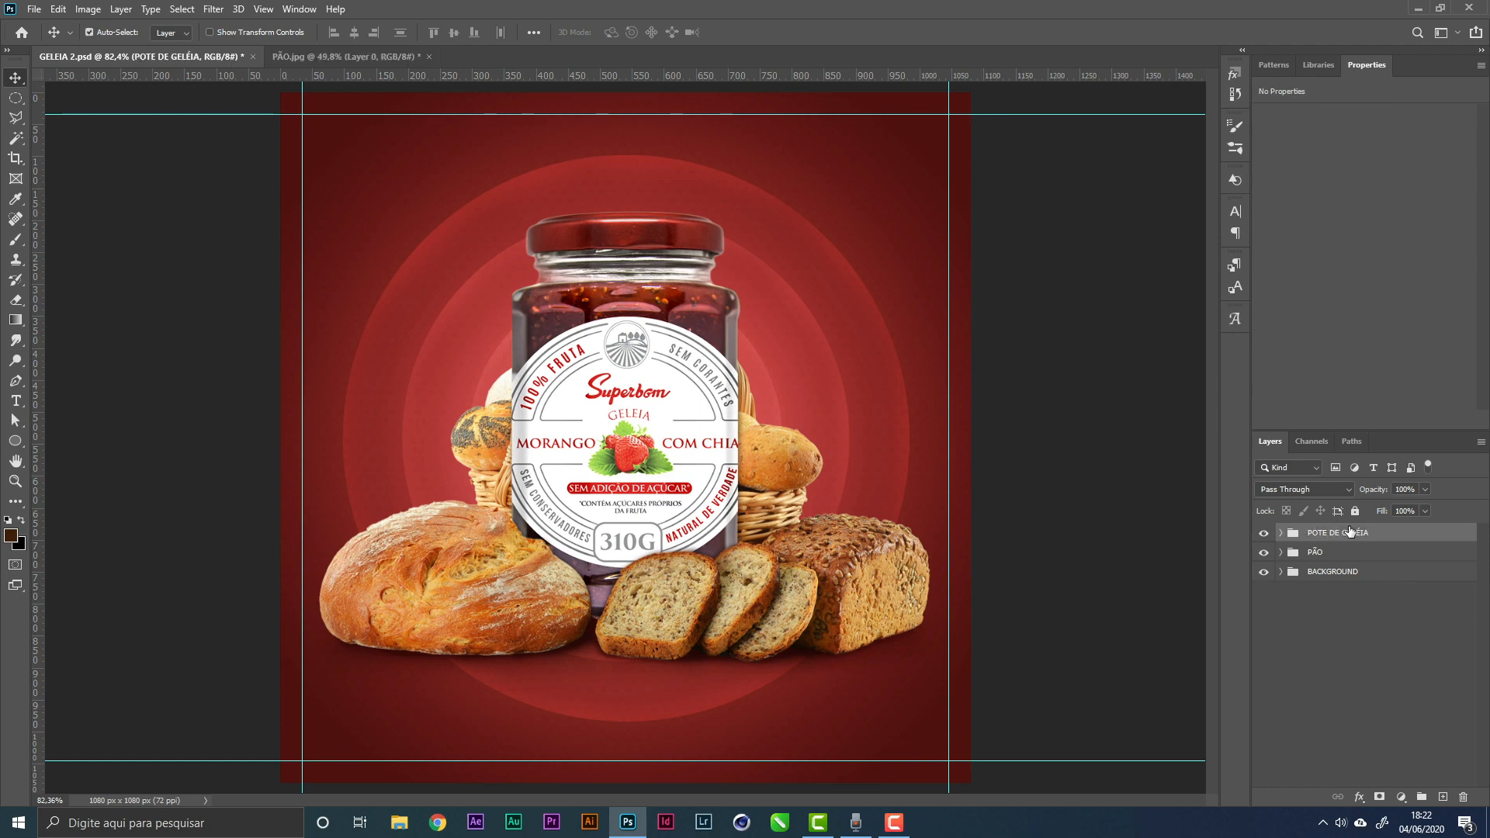
Add a text layer reading mORANGO above the jar lid, over the POTE DE GELÉIA group
key(z)
mouse_move(696, 549)
mouse_down()
mouse_move(664, 559)
mouse_move(691, 557)
mouse_up()
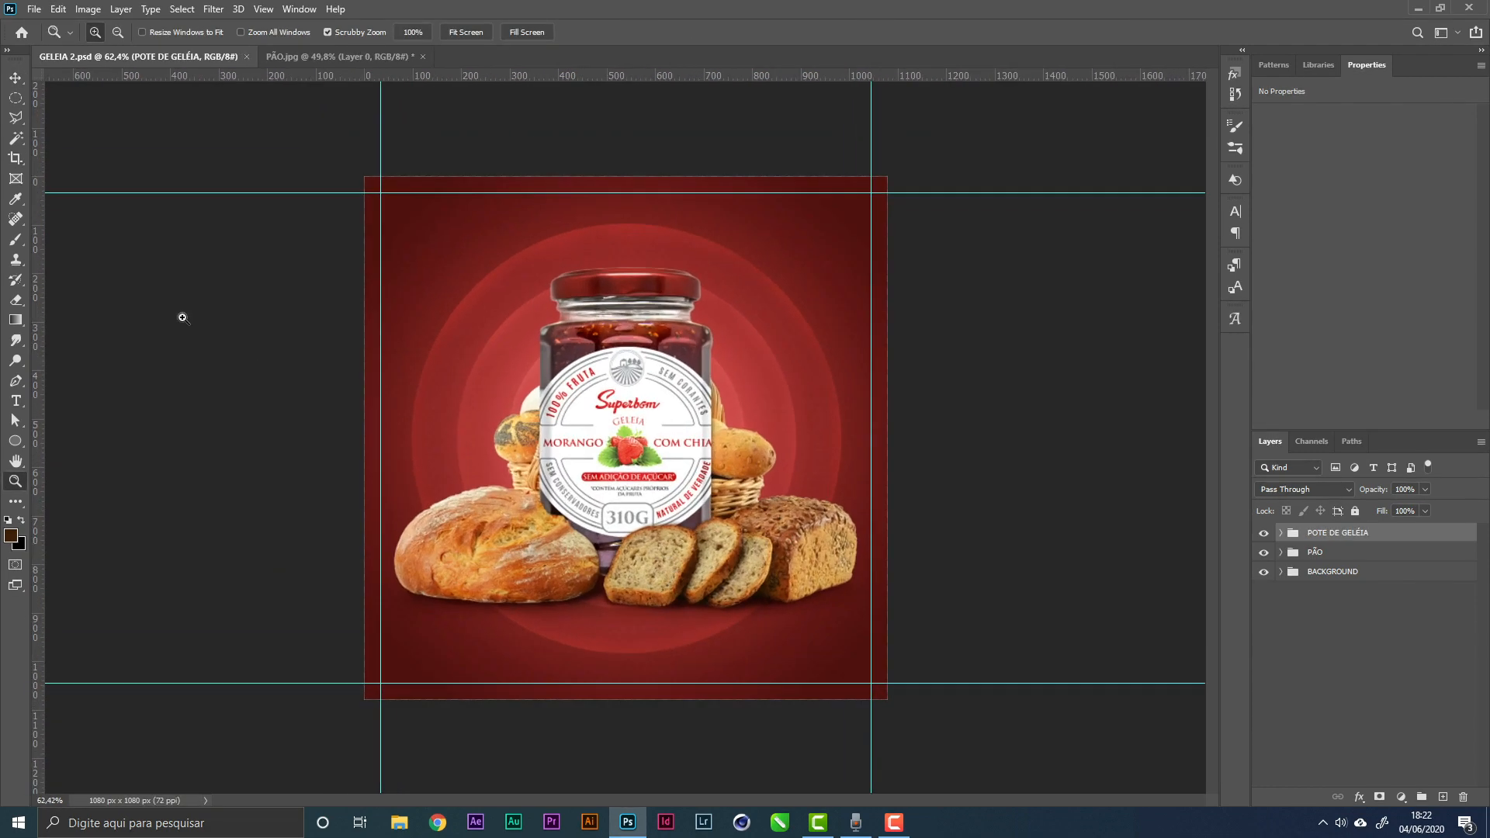
click(16, 78)
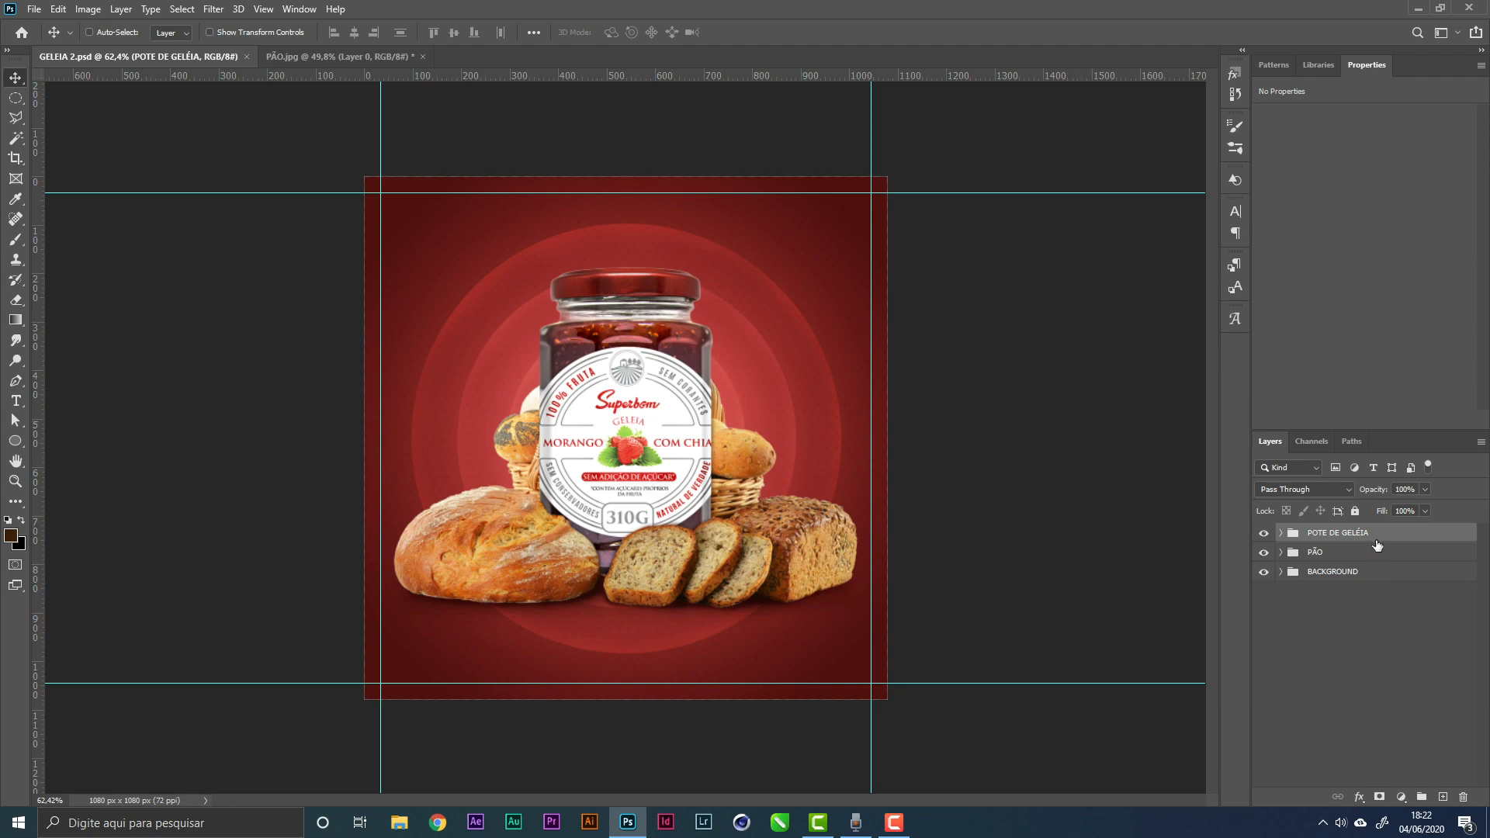
click(1446, 797)
key(t)
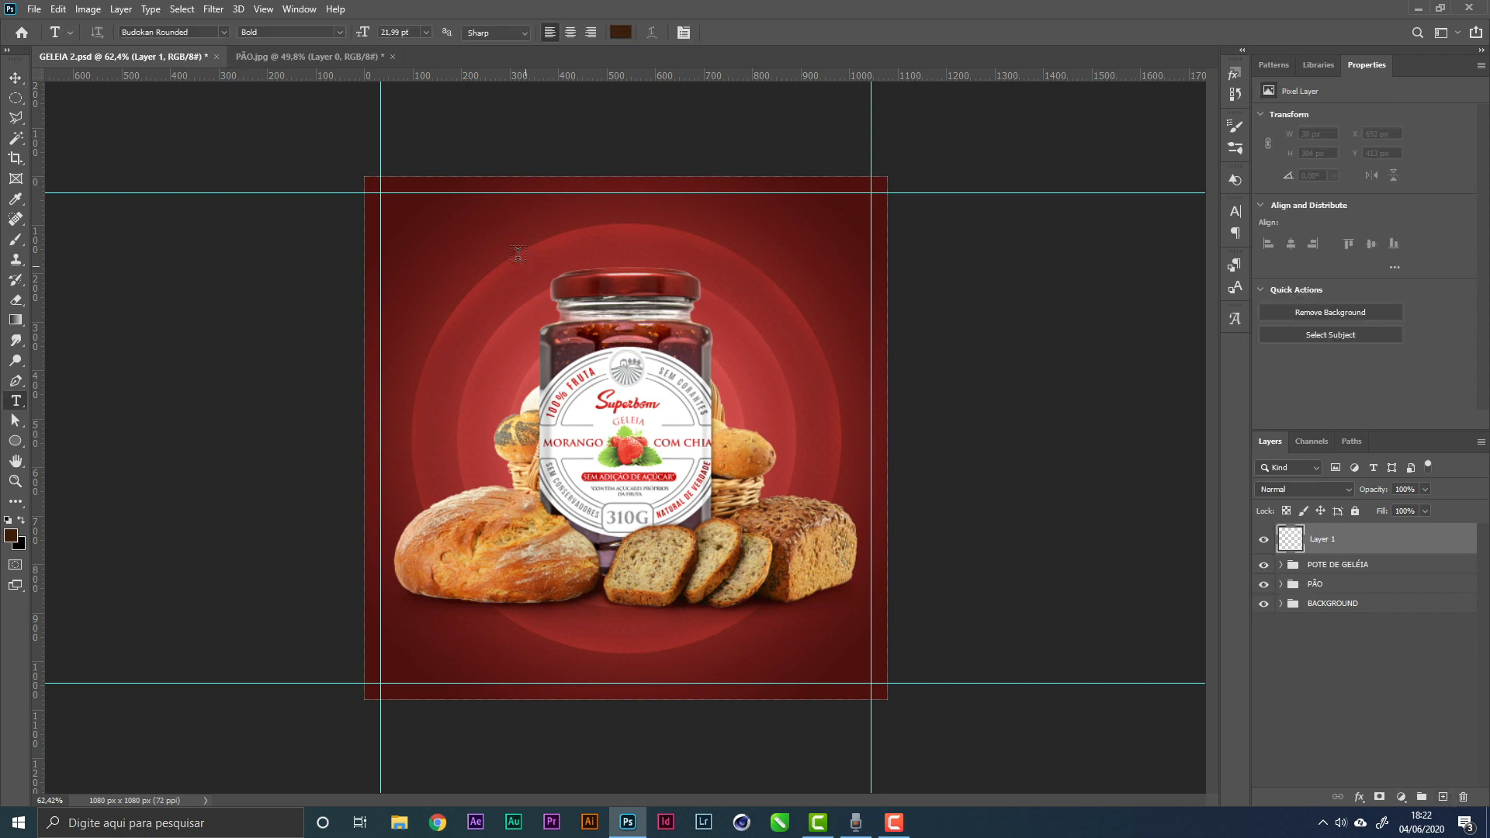
click(520, 226)
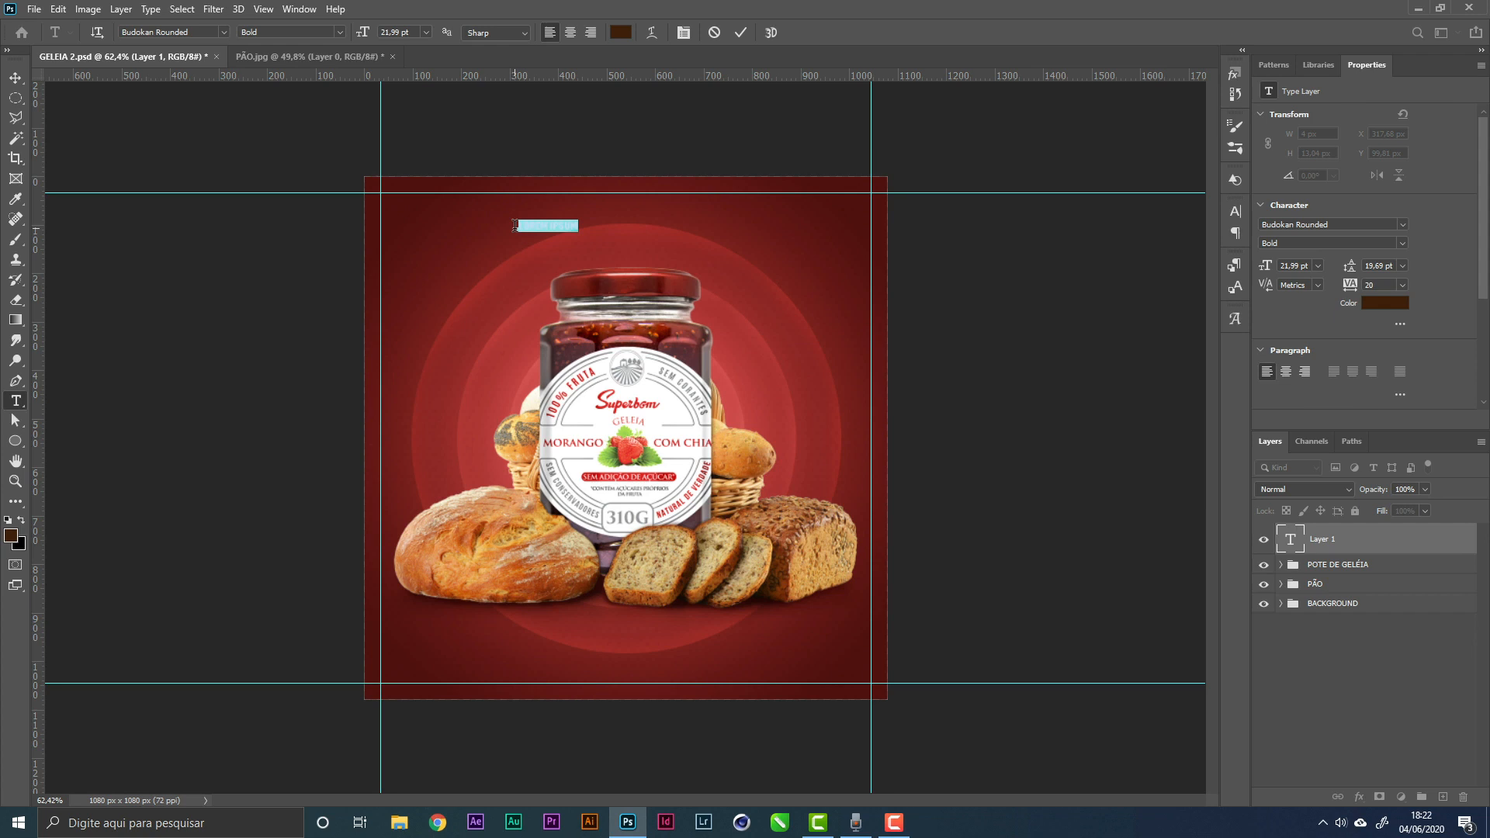
key(BackSpace)
text(mORANGO)
click(15, 77)
Scale the mORANGO text to about 516 px wide and colour it white (ffffff)
key(ctrl+t)
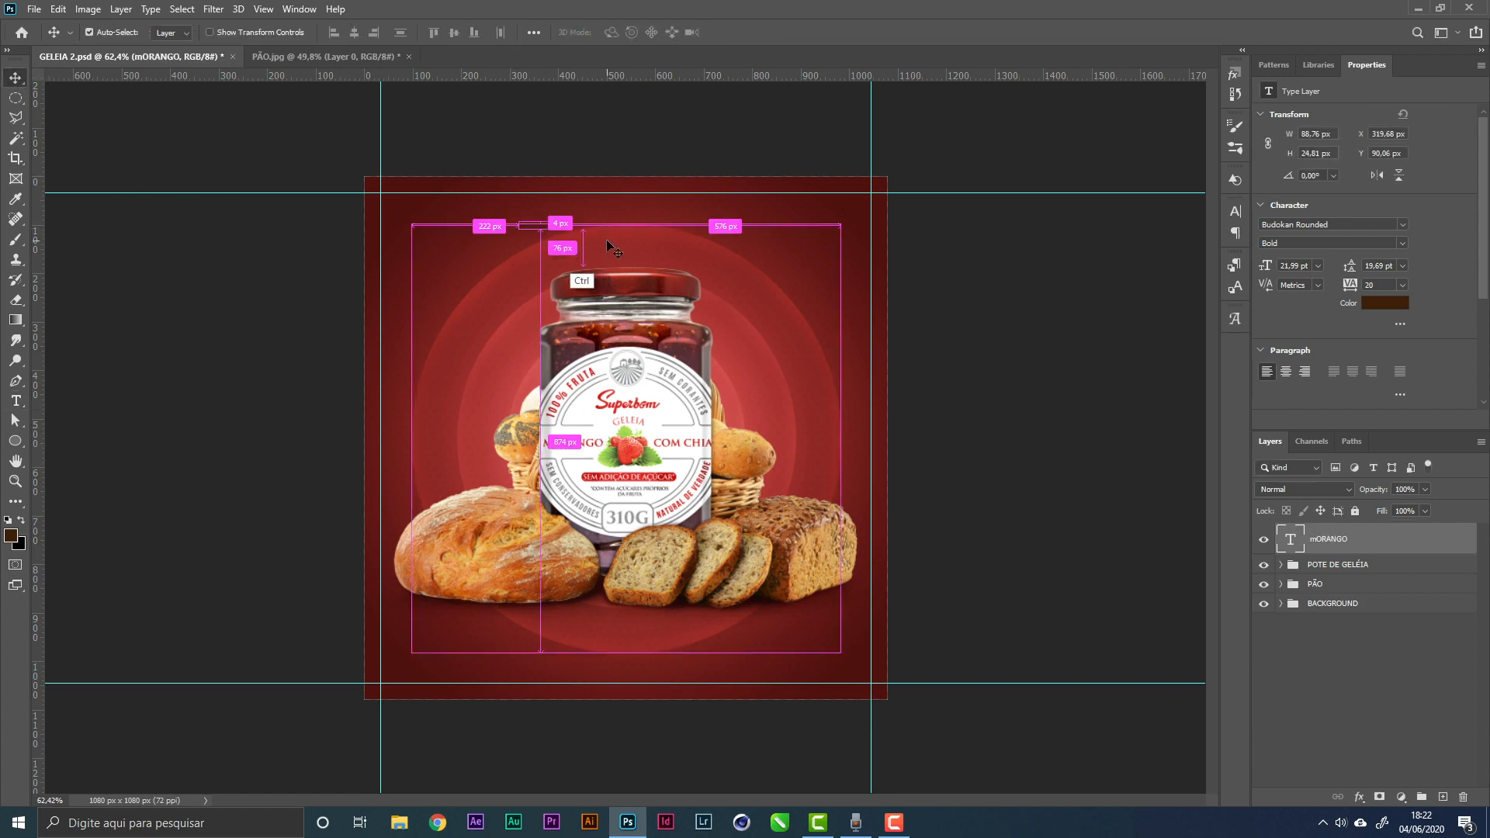
drag(569, 235, 748, 281)
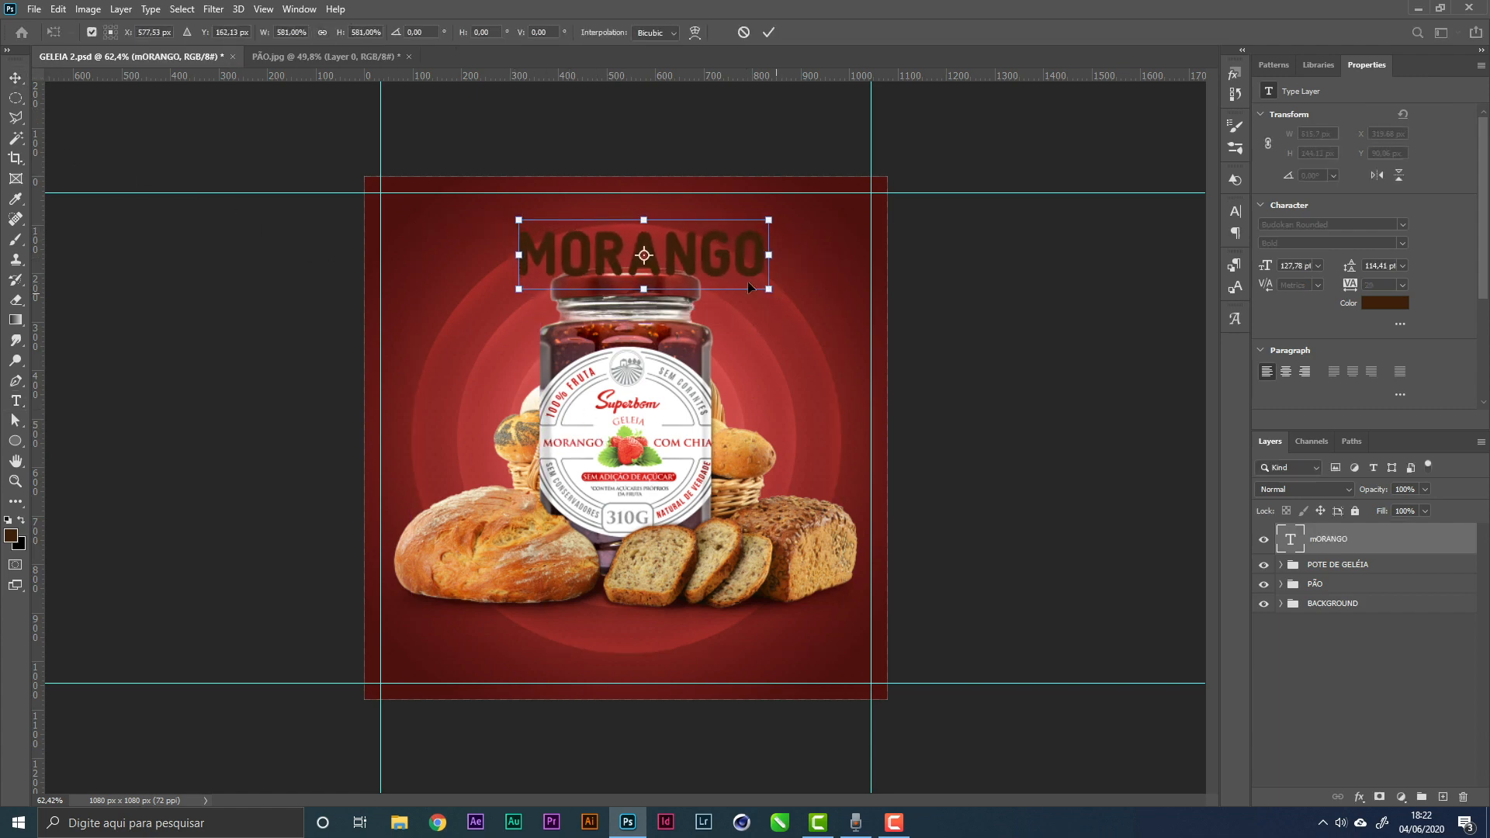
key(Return)
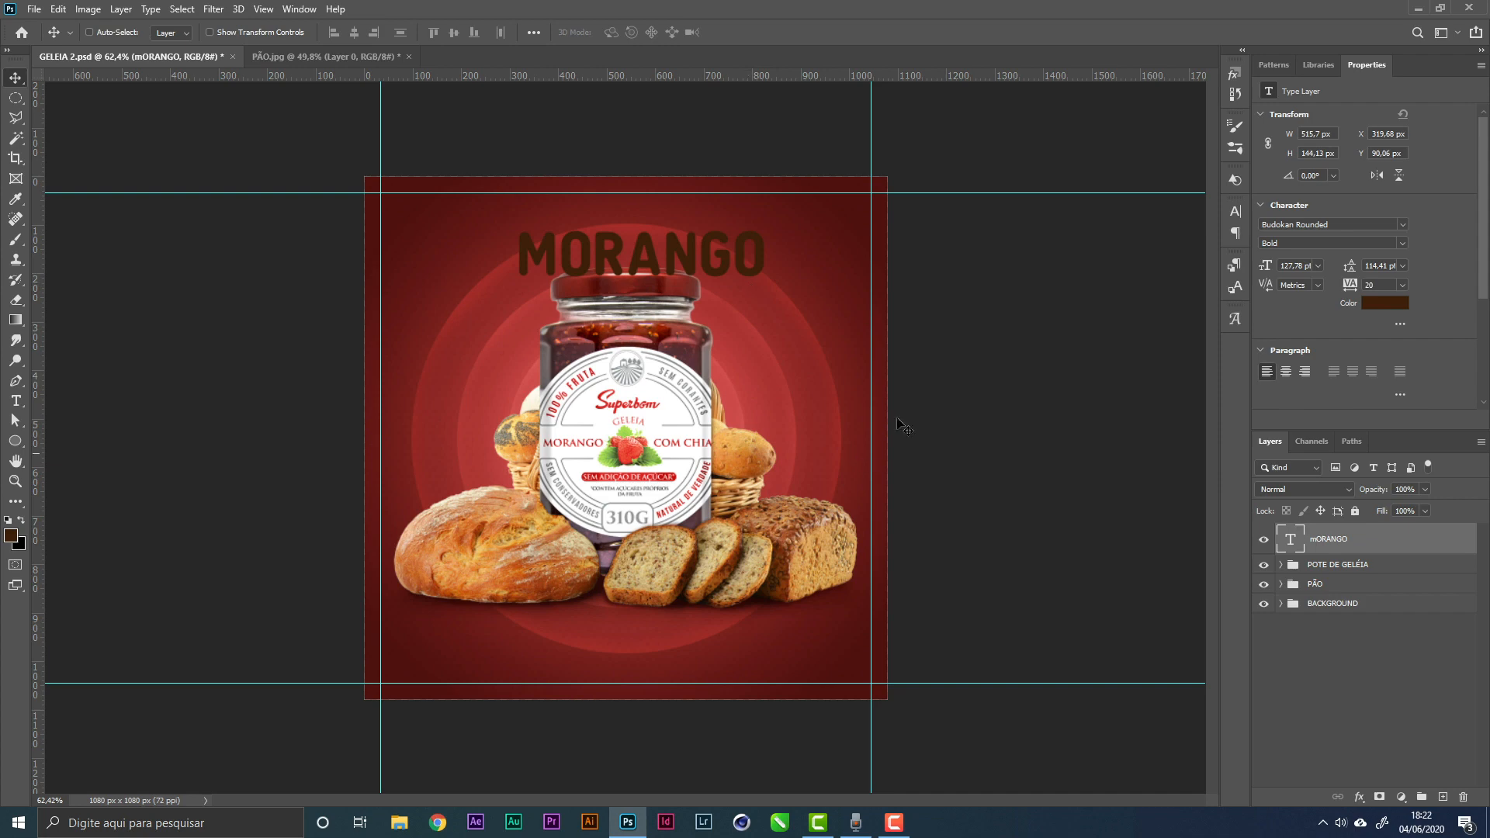
click(1376, 304)
text(ffffff)
click(1405, 262)
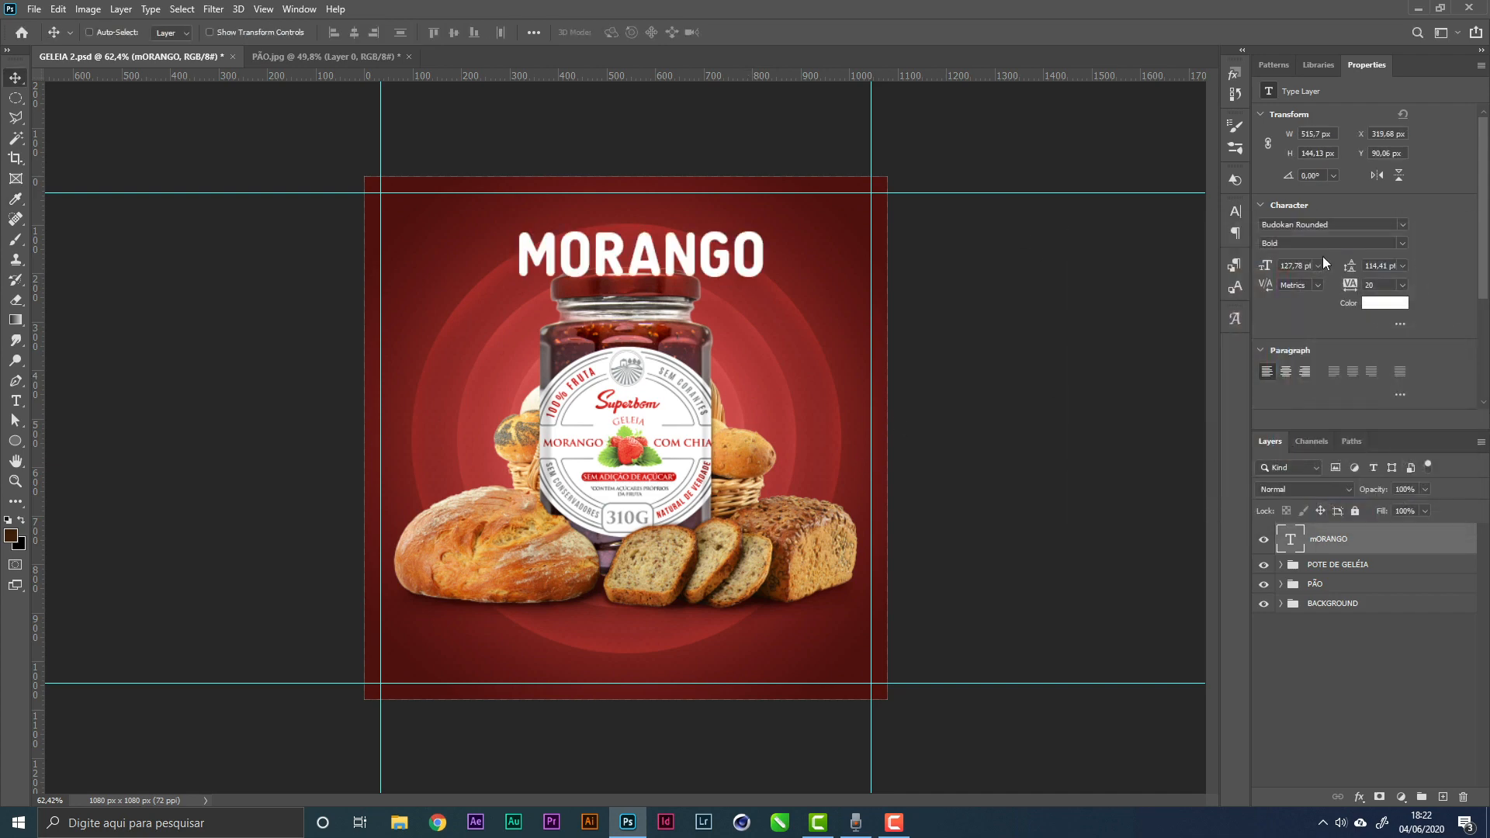
Set the heading's font to Grand Hotel Regular
click(1235, 214)
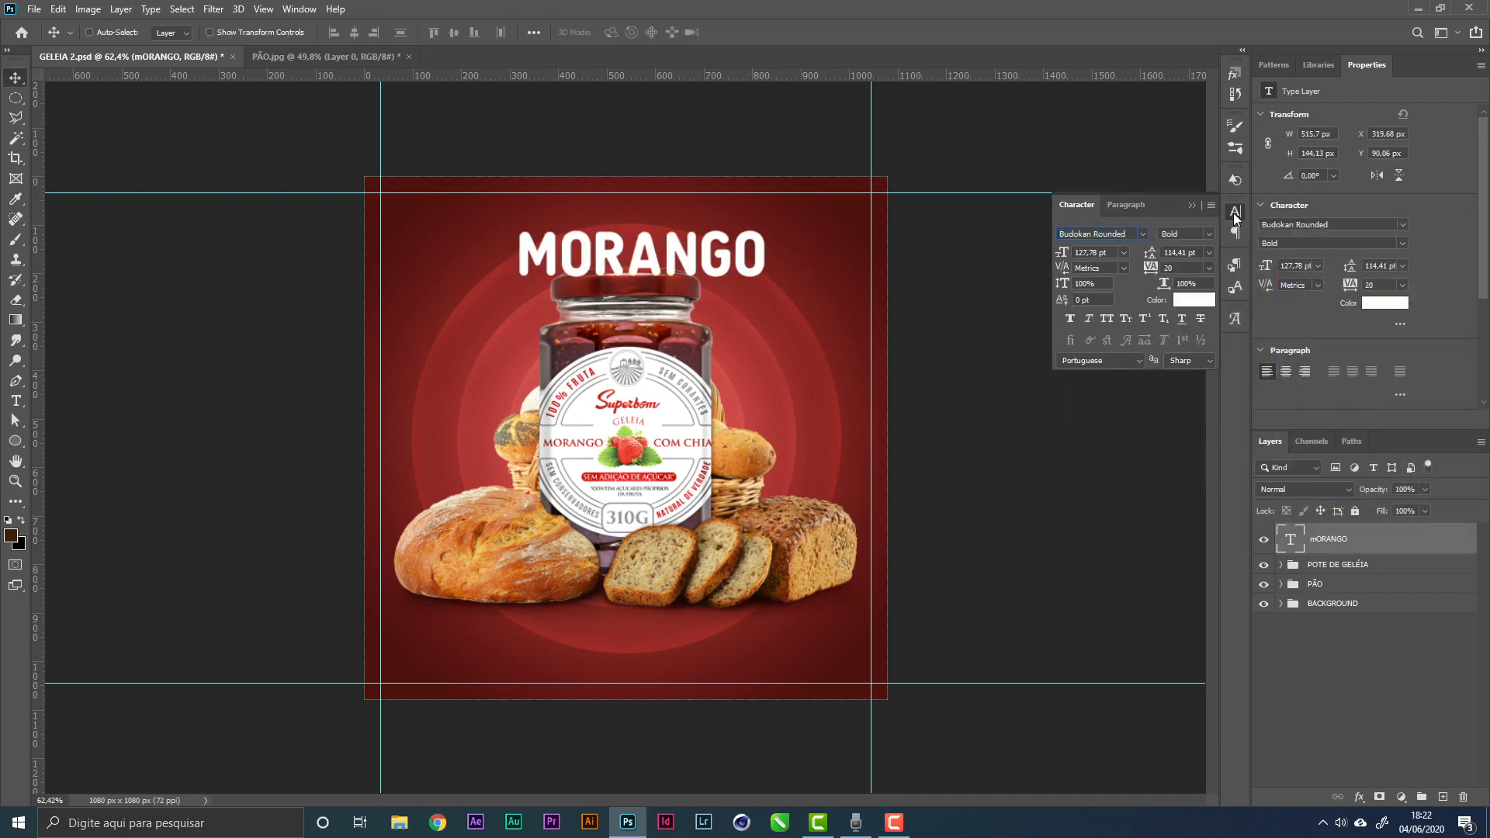
click(1234, 214)
click(1332, 224)
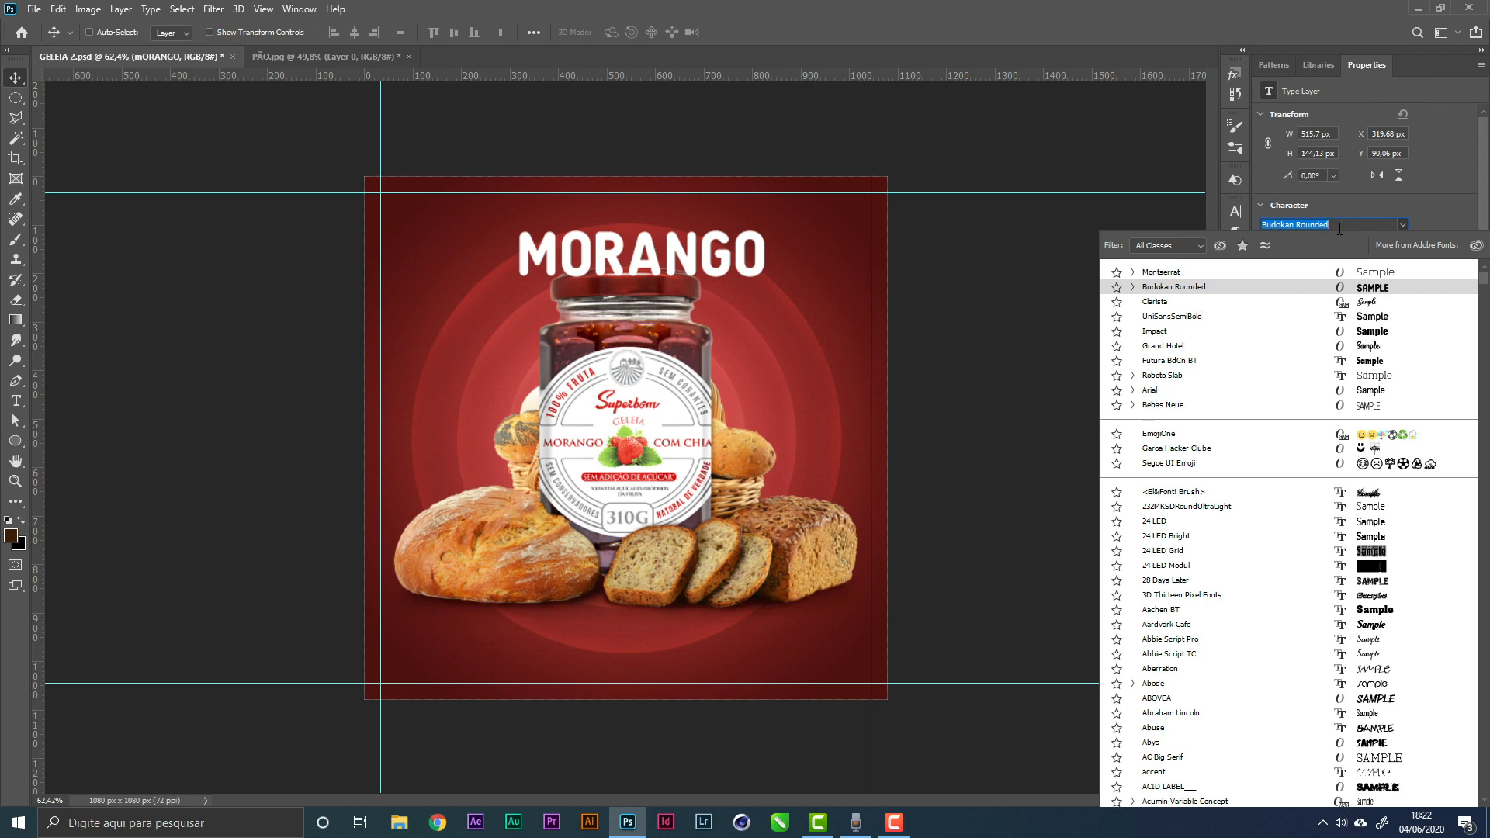
text(GRAND)
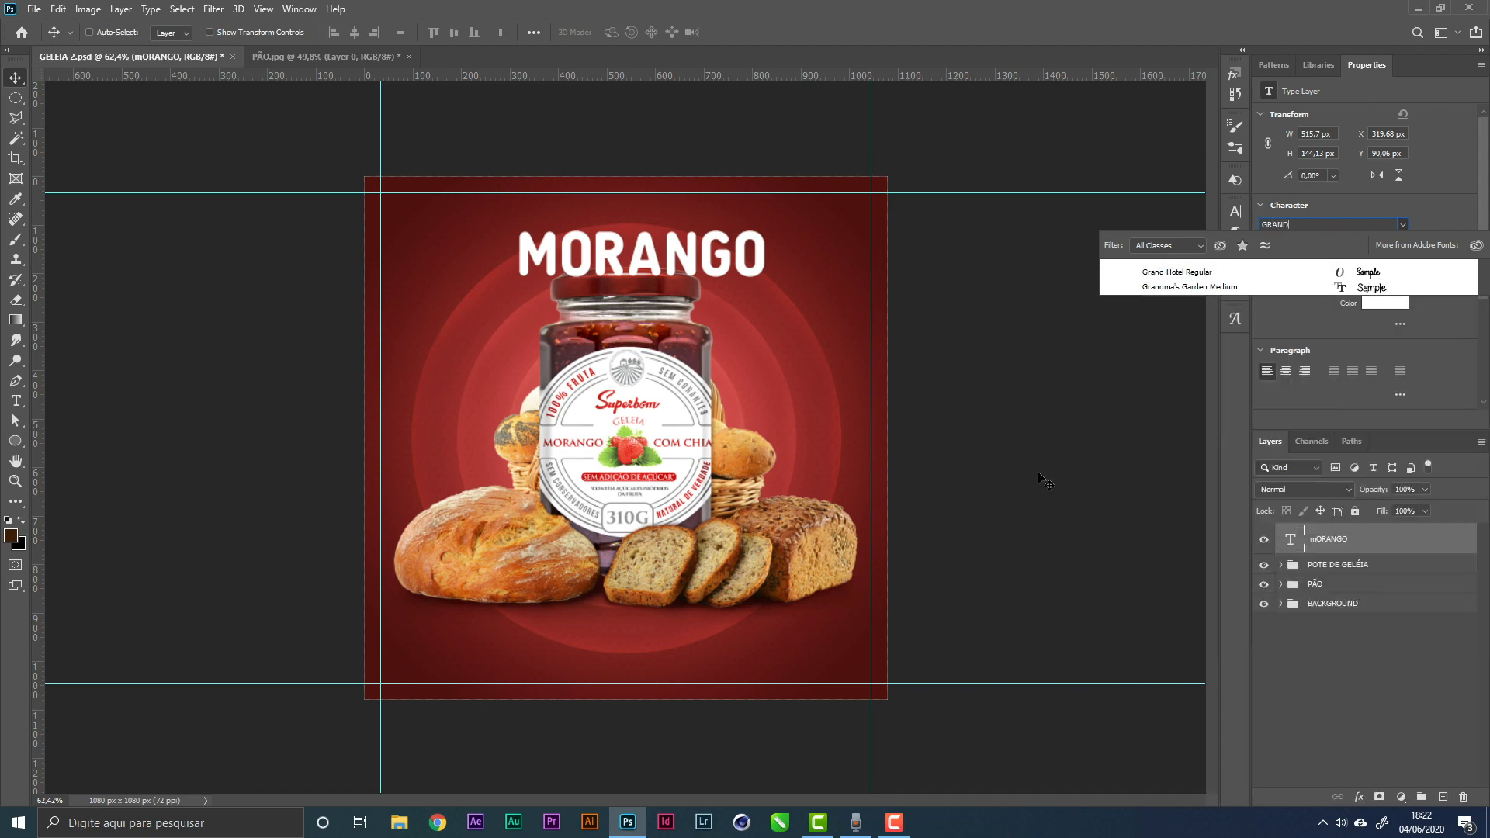
click(1180, 270)
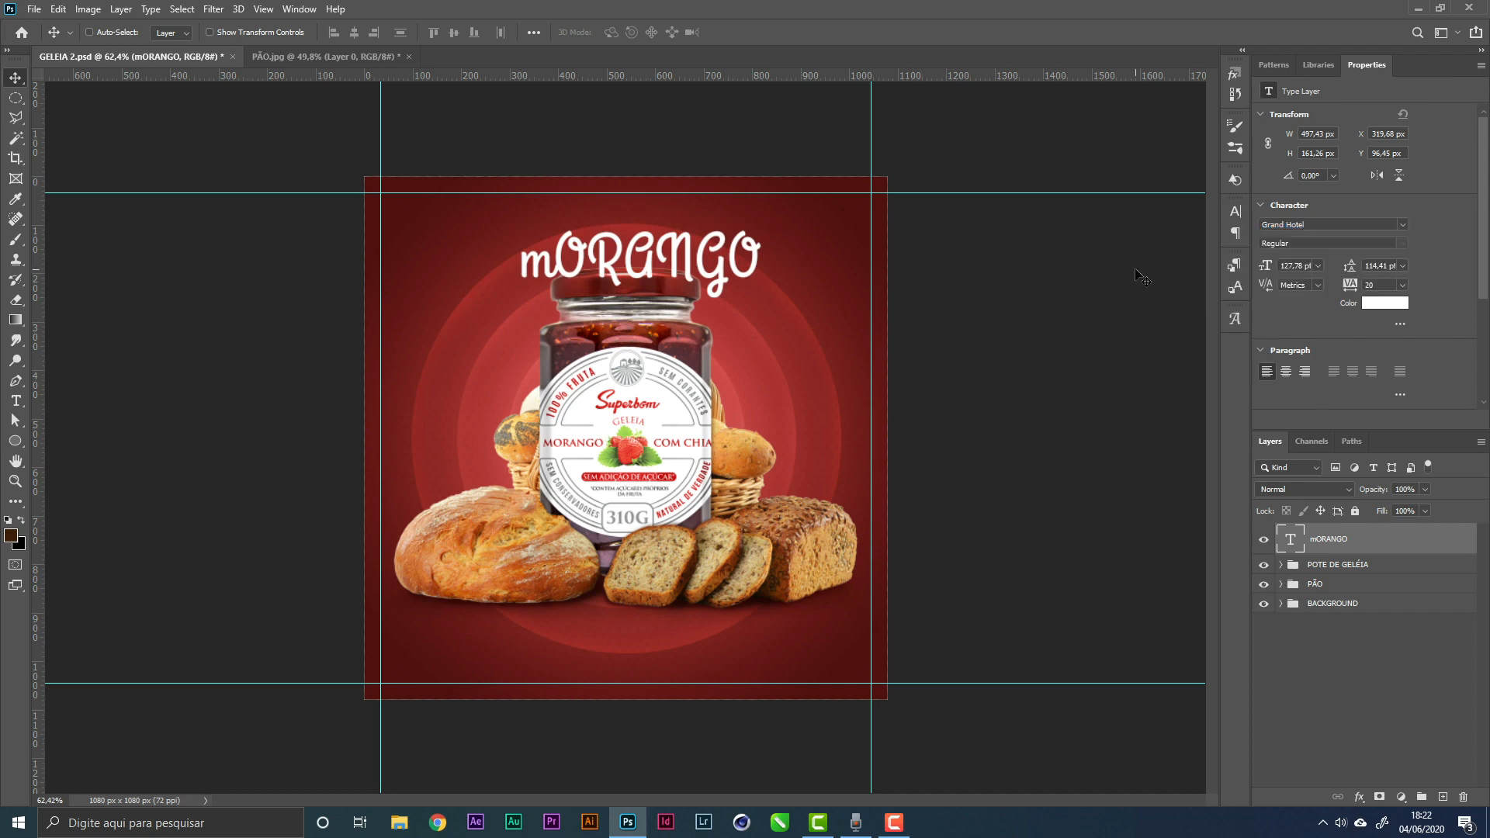
Retype the heading as Morango and move it about 41 px up and 6 px right
double_click(600, 243)
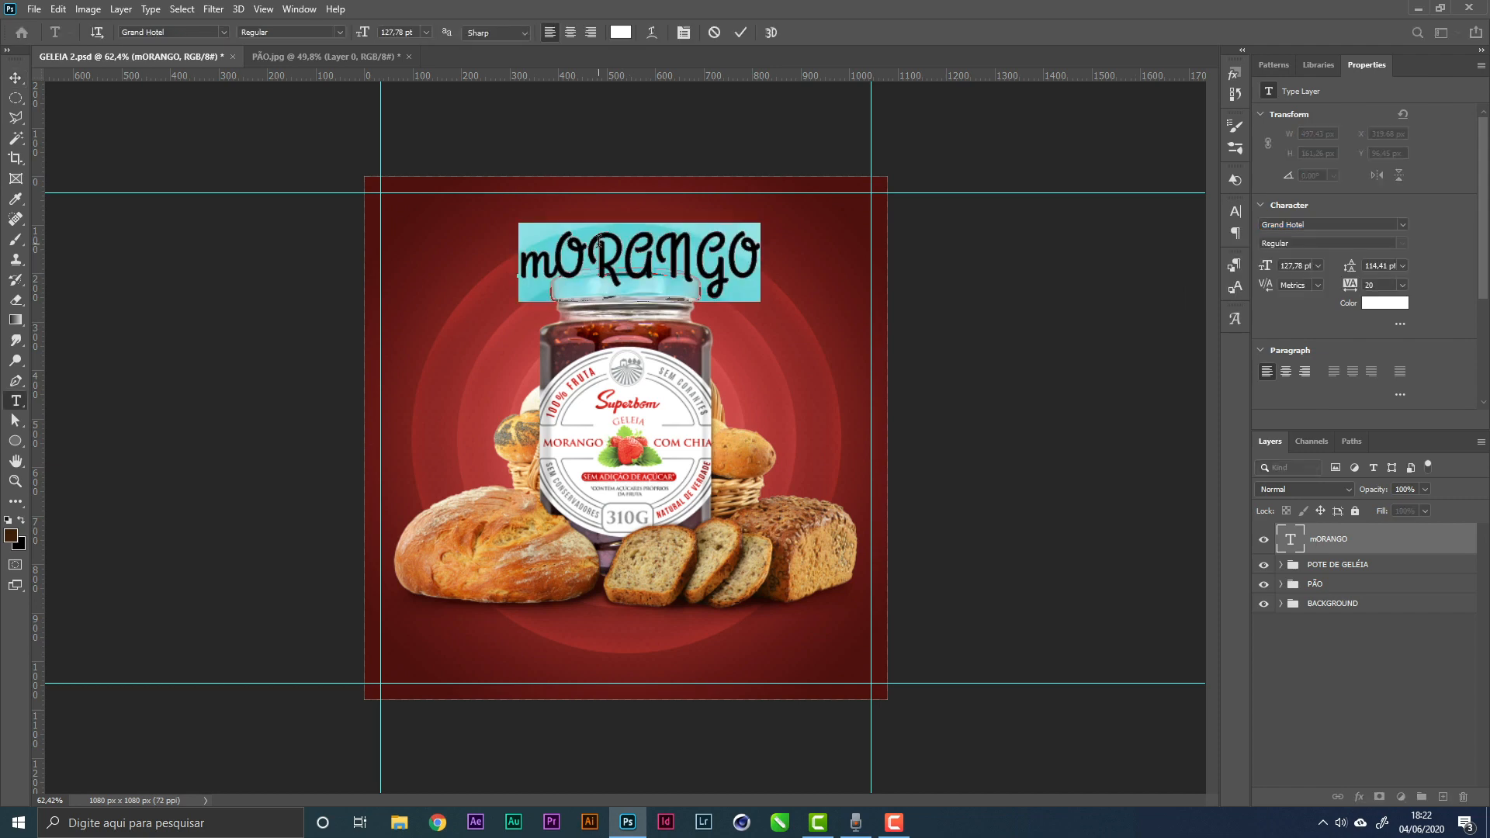
text(Morango)
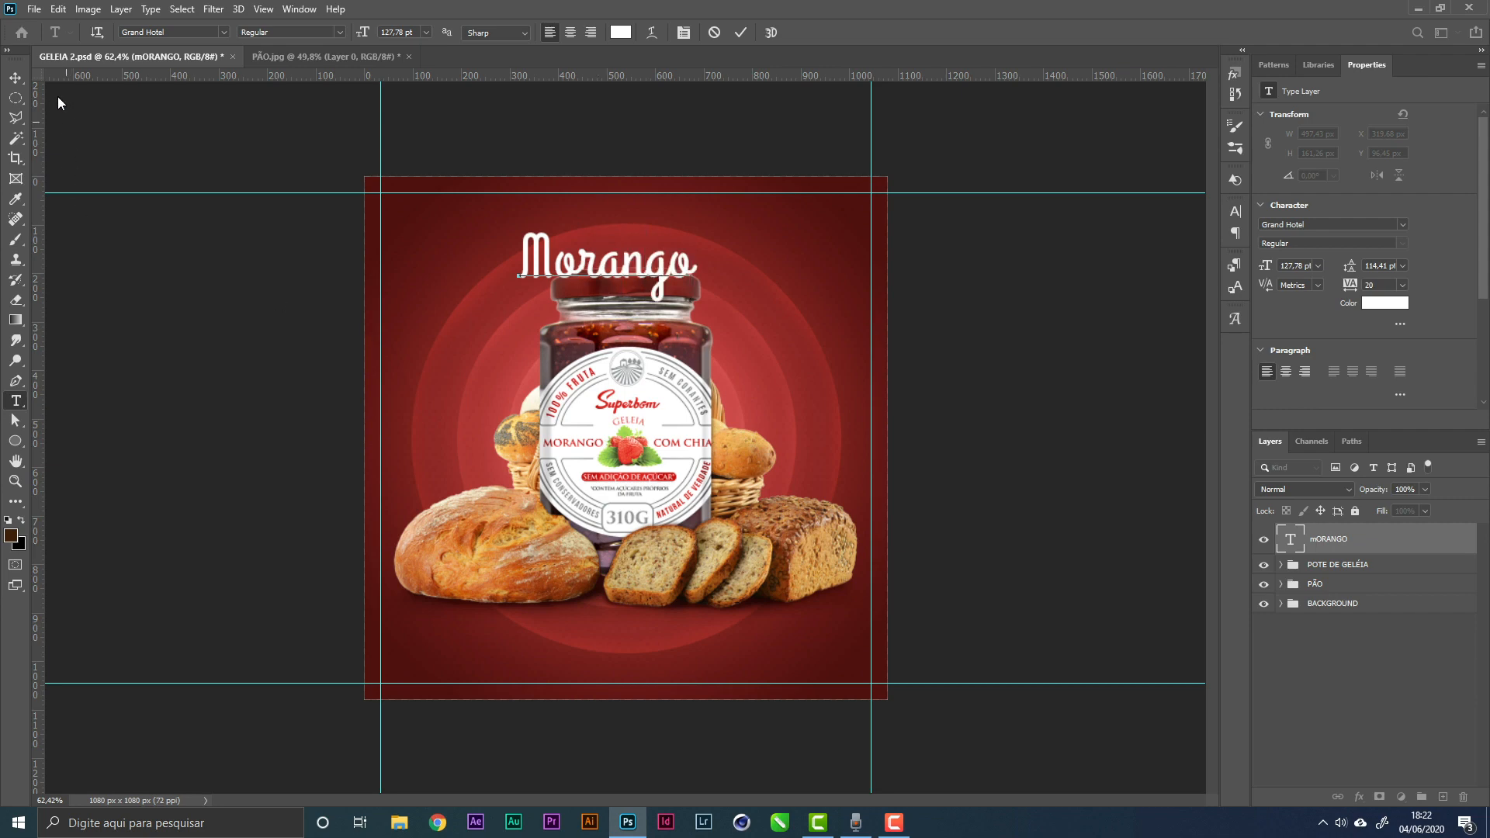
click(15, 97)
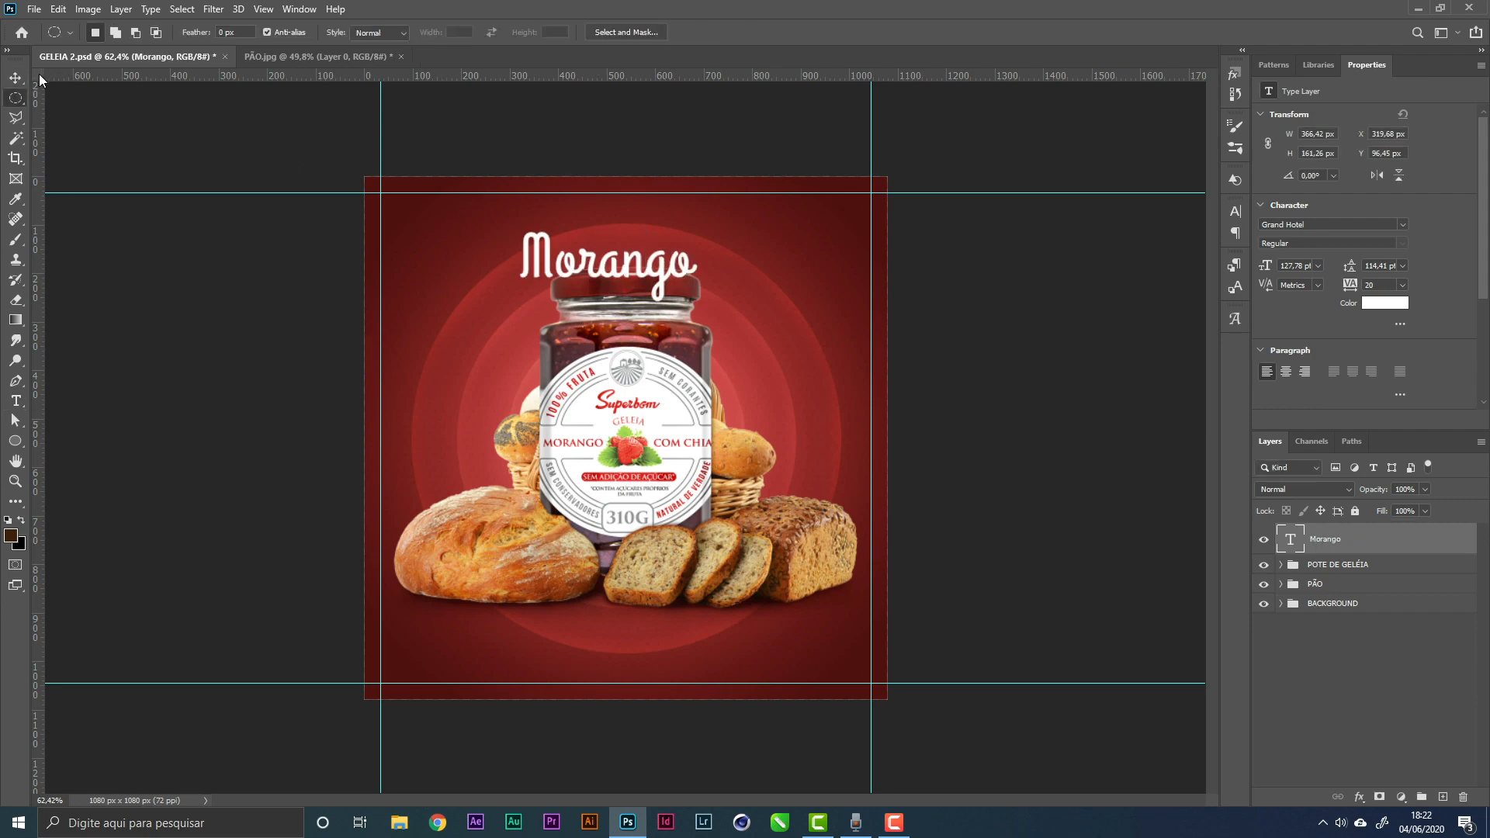
key(v)
drag(596, 260, 713, 239)
Set the tracking of the Morango heading to 0
key(z)
click(1402, 286)
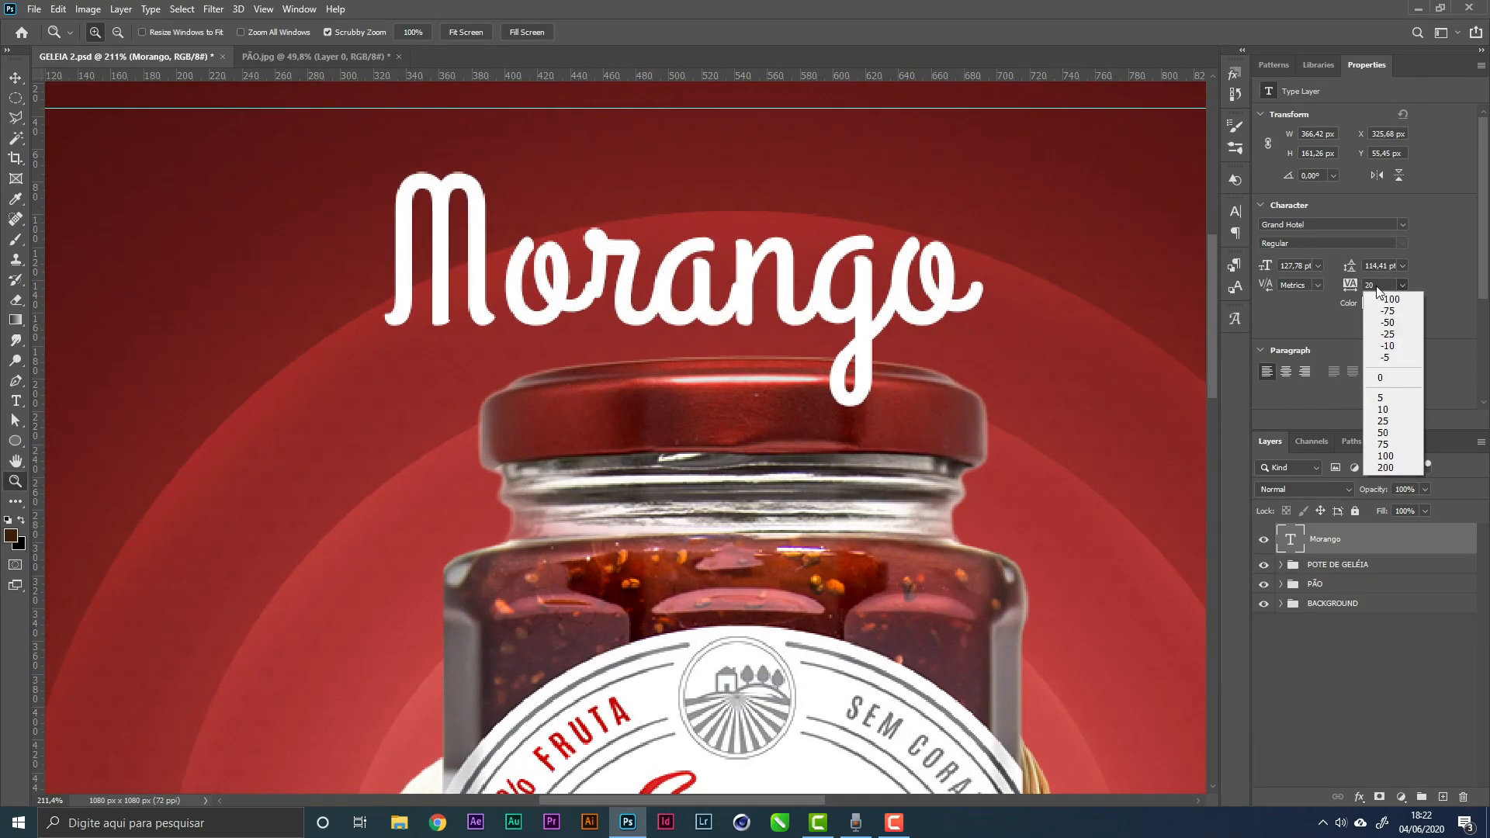
click(1389, 378)
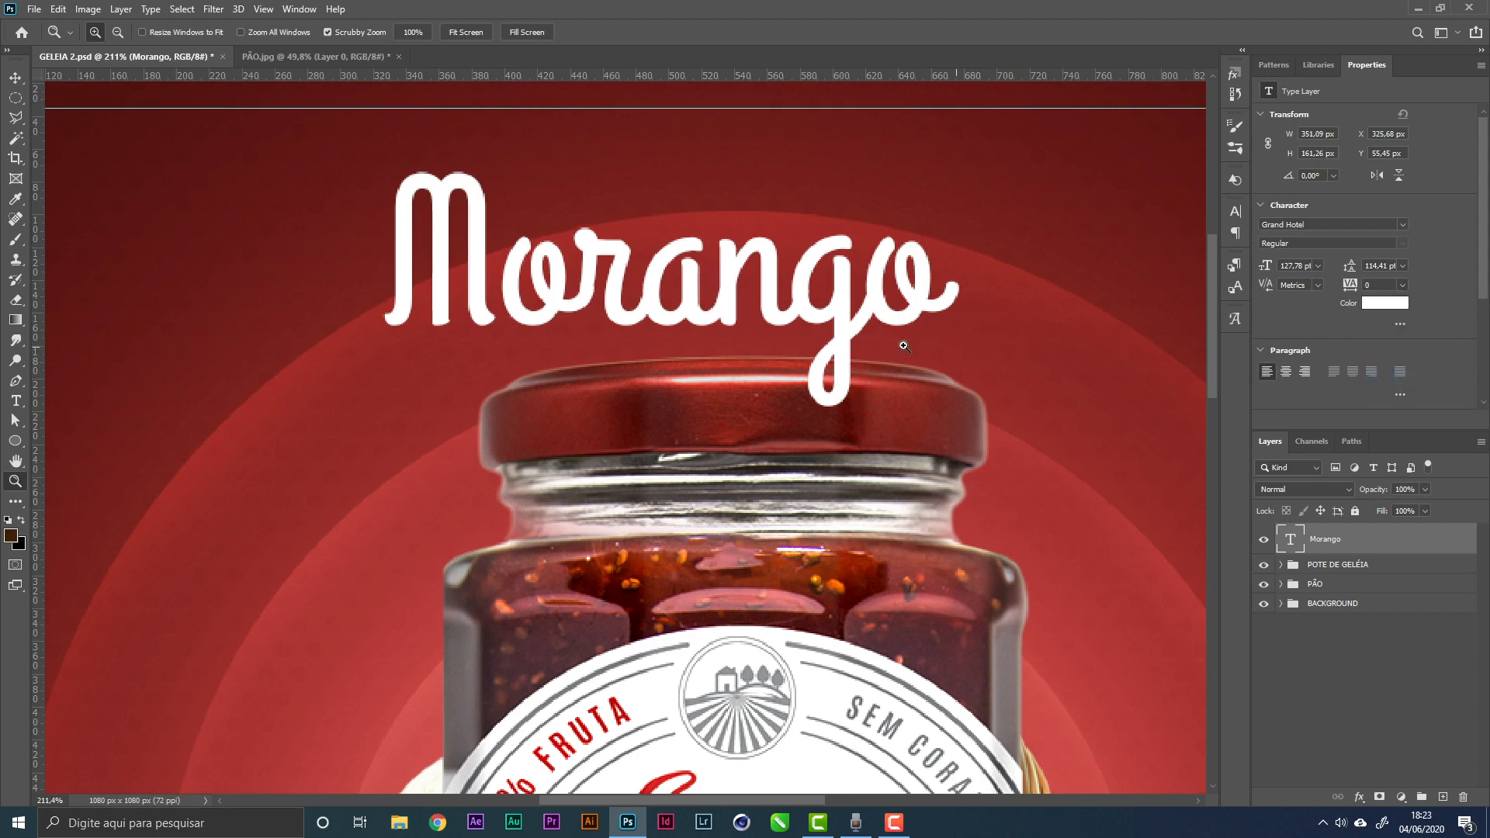
Insert a space between the M and the o of the heading and set that space's tracking to -270
key(t)
click(508, 295)
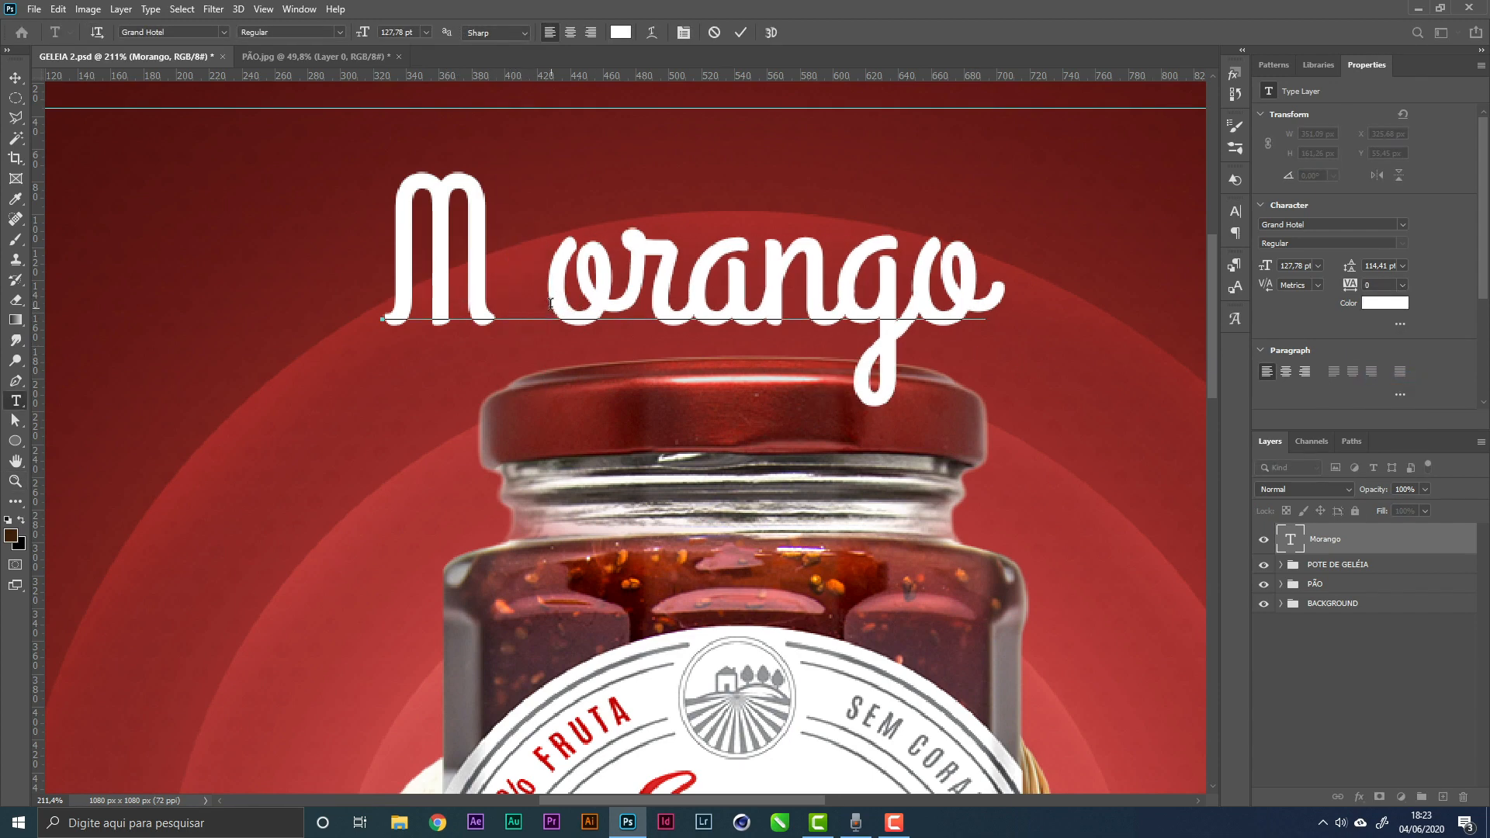
drag(554, 299, 488, 304)
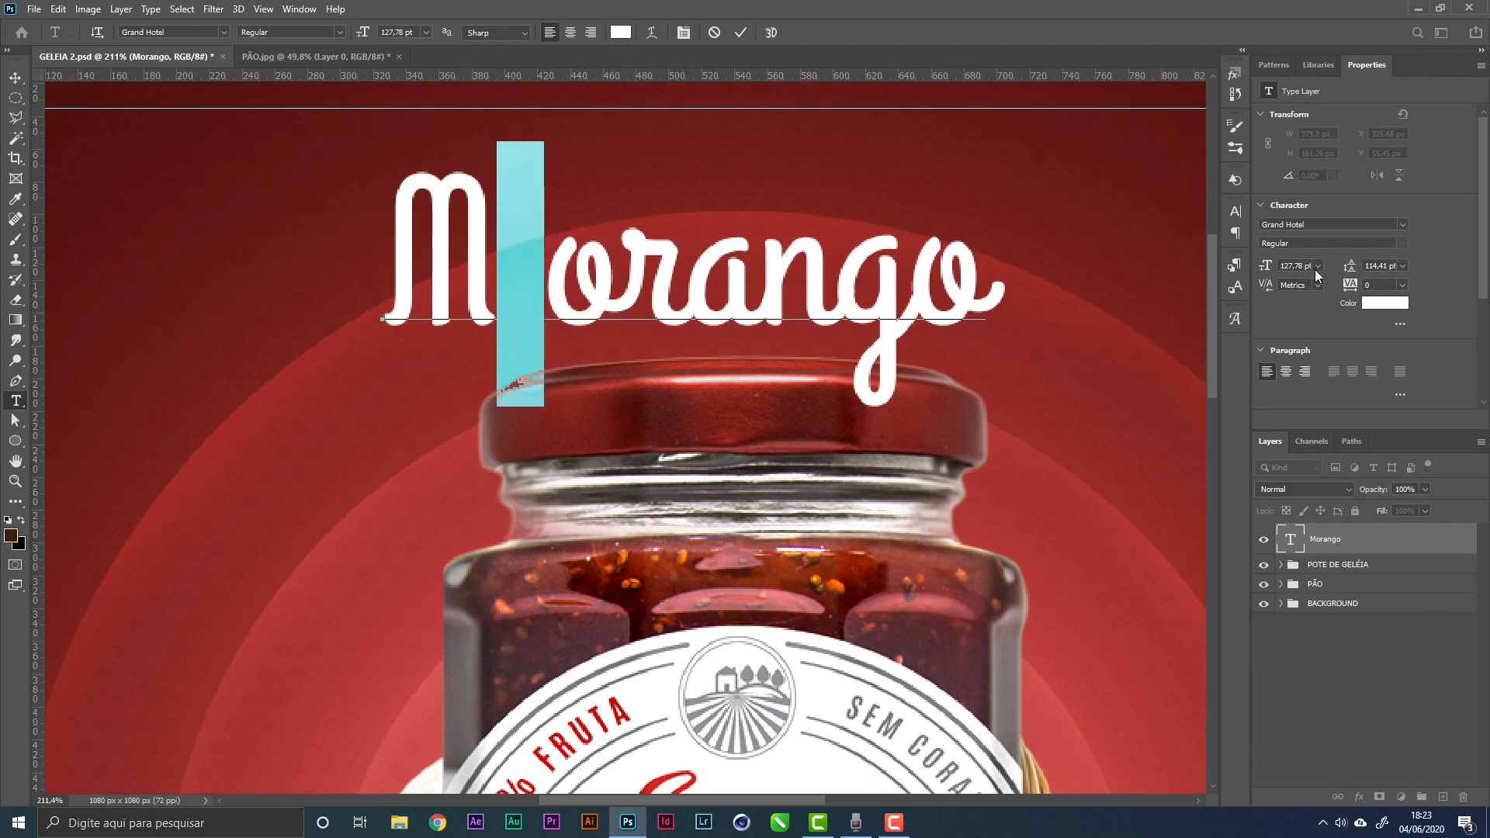
text(-270)
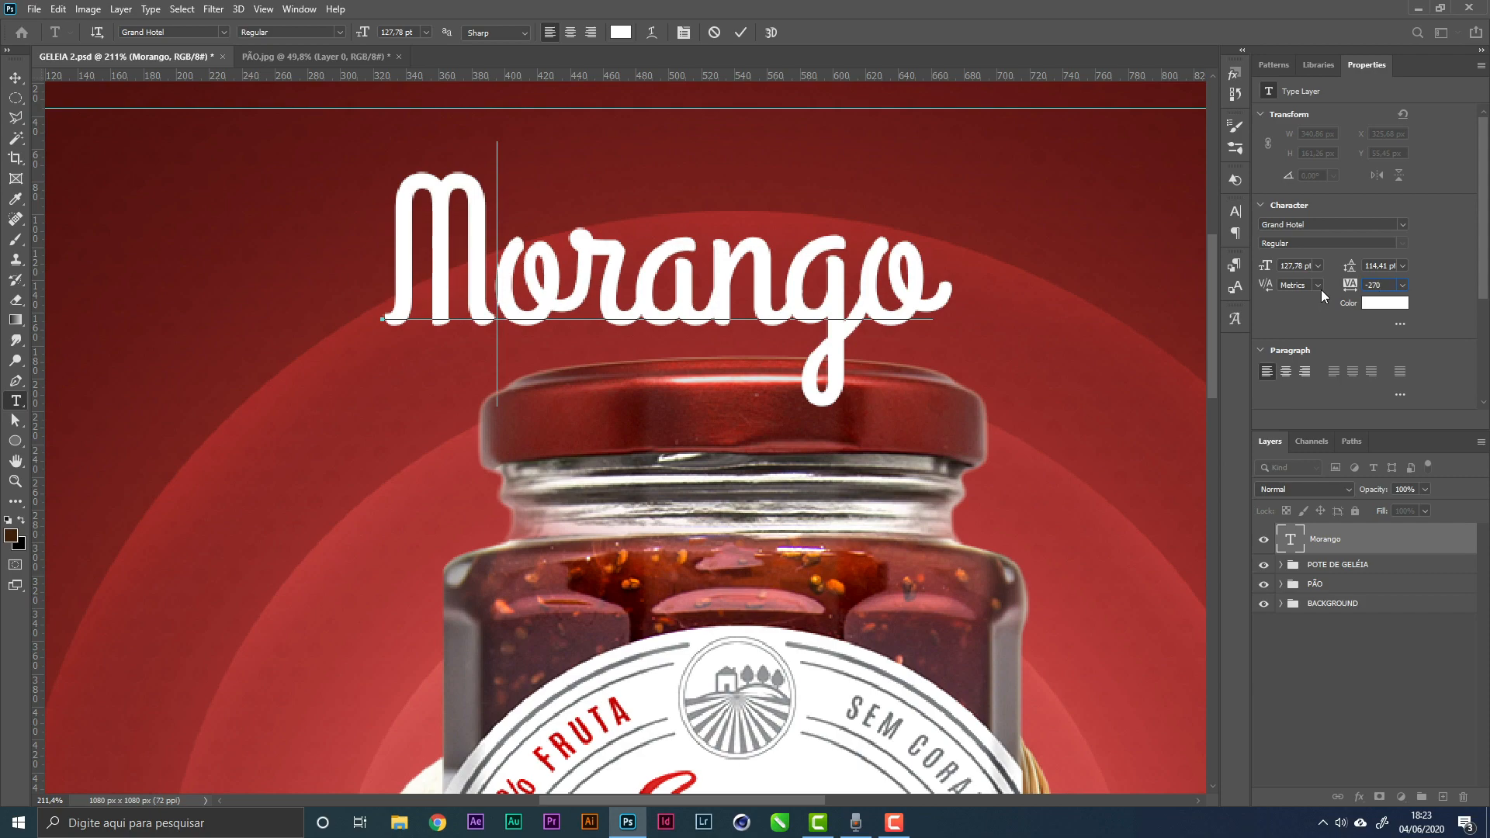
key(Return)
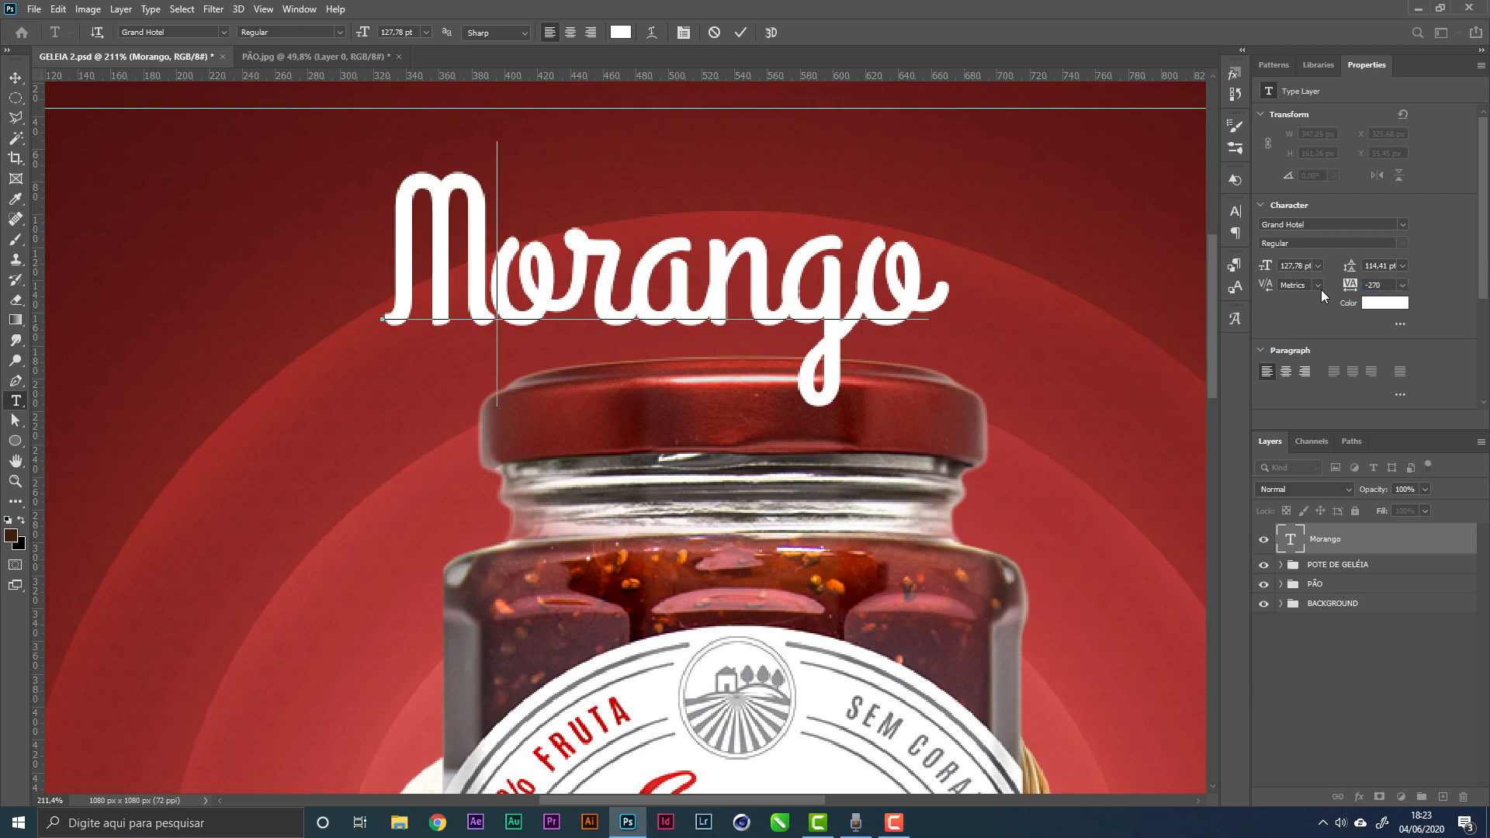
Move the Morango heading about 25 px right and 8 px up, and centre it horizontally on the canvas
click(15, 78)
drag(781, 321, 823, 308)
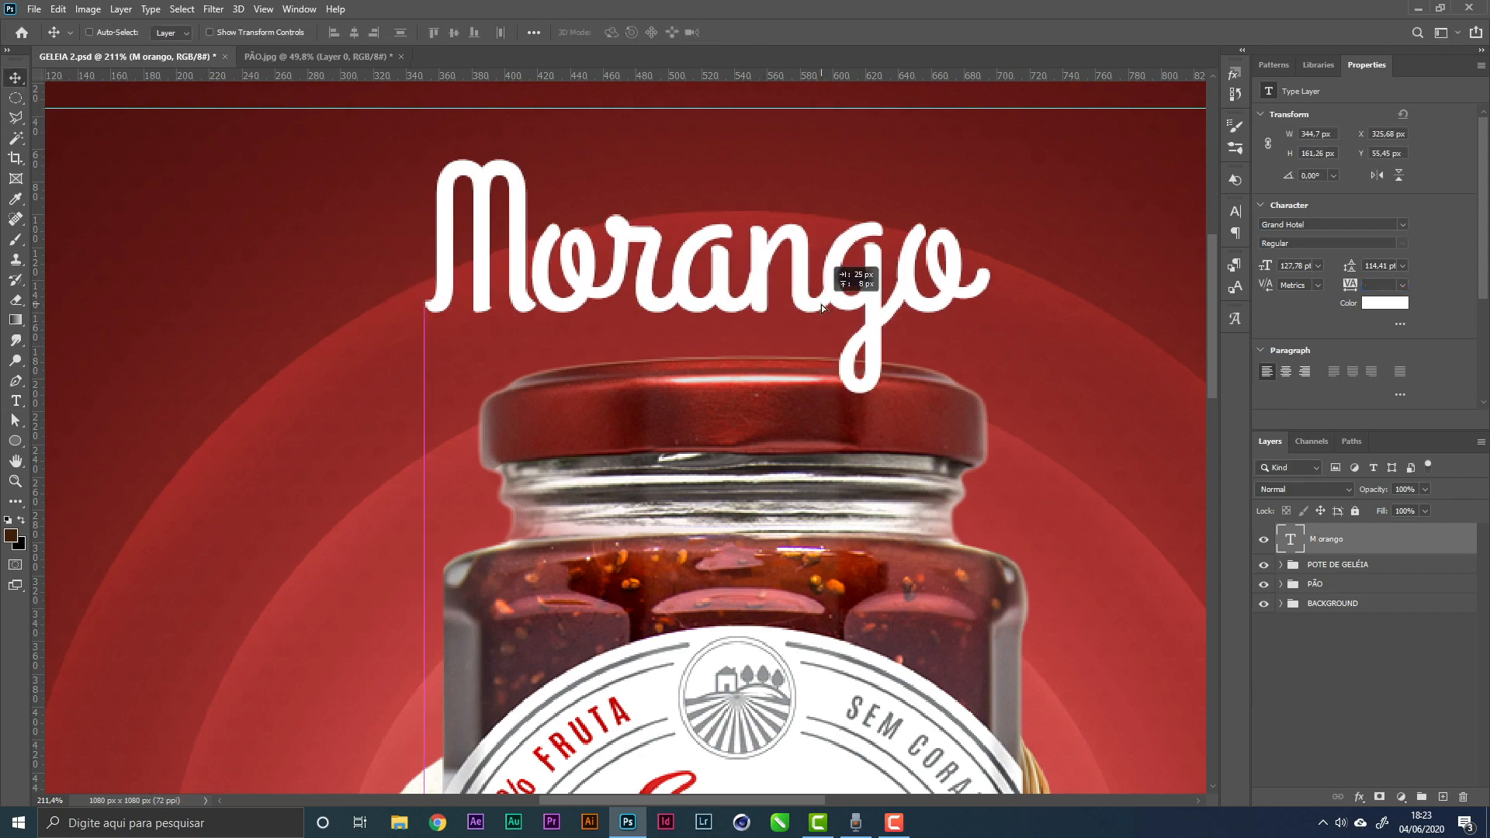
key(z)
drag(773, 356, 586, 364)
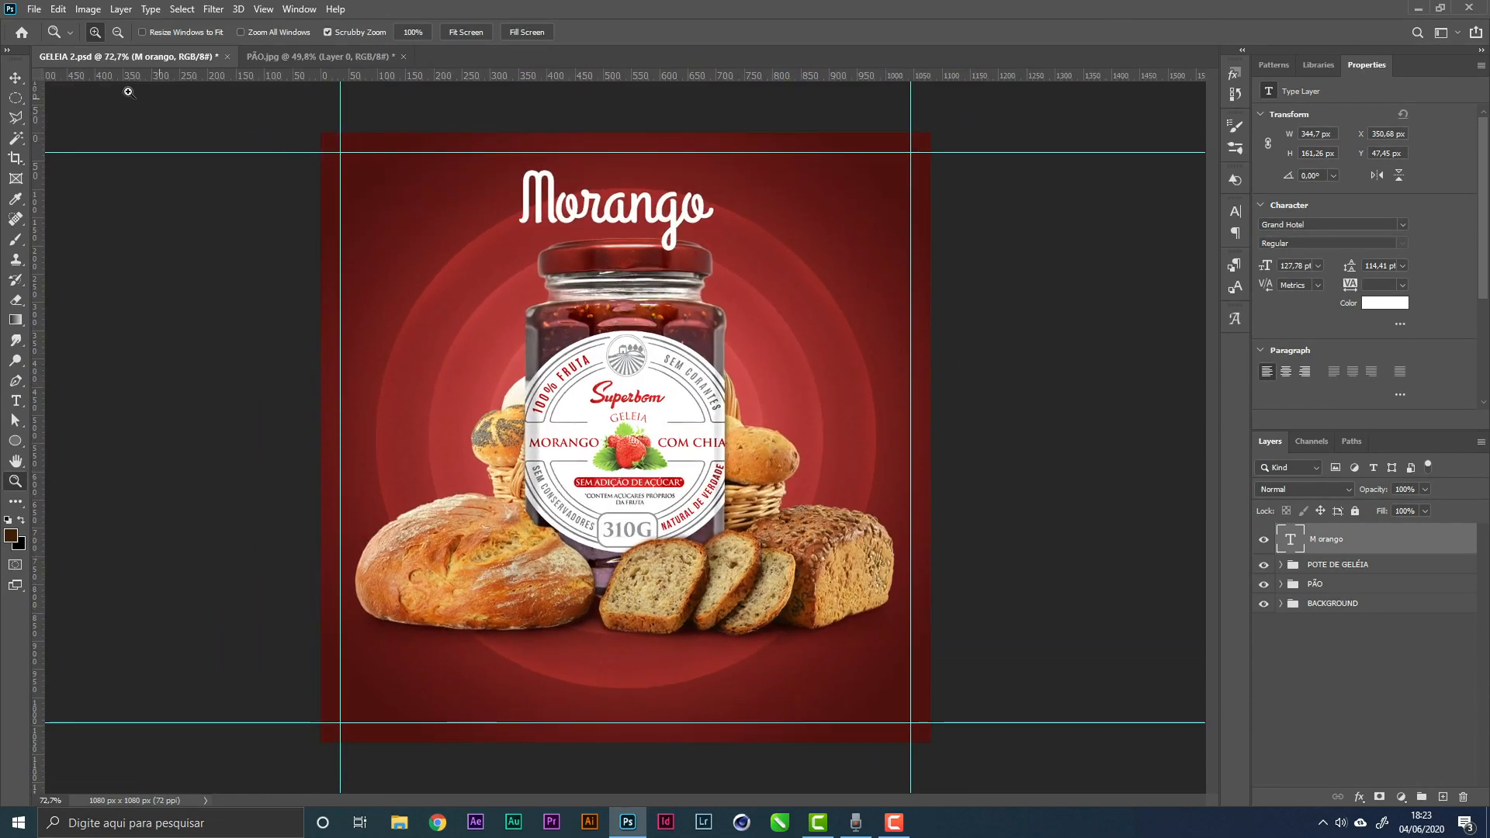
key(v)
key(ctrl+a)
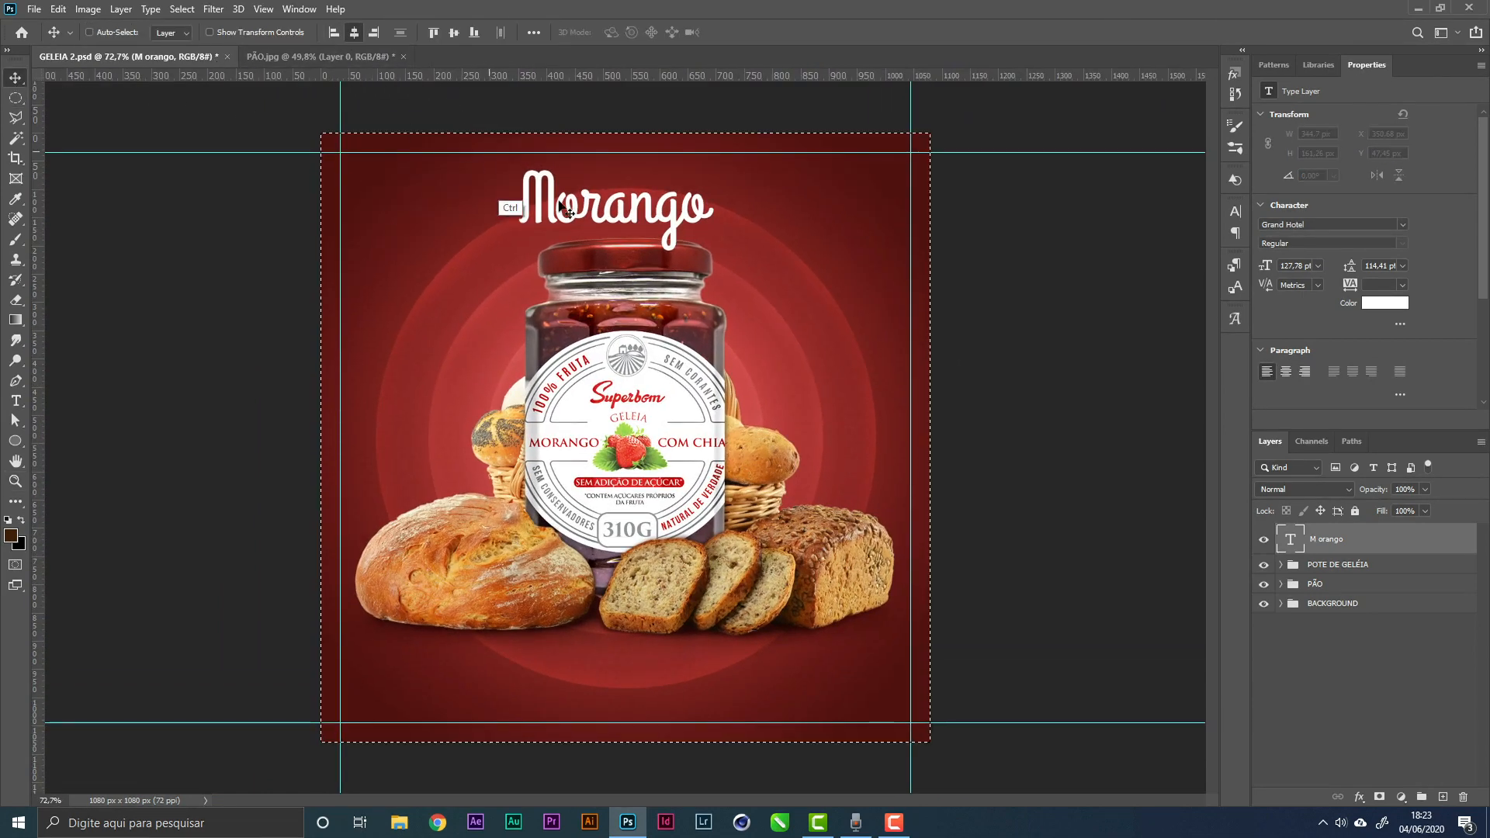
key(ctrl+d)
Enlarge the Morango heading proportionally to about 202 pt, keeping it centred on the canvas
key(ctrl+t)
mouse_move(723, 251)
mouse_down()
mouse_move(785, 256)
mouse_move(786, 270)
mouse_move(724, 270)
mouse_up()
key(Return)
Warp the Morango heading with a horizontal Arc style and a bend of +27%
double_click(662, 235)
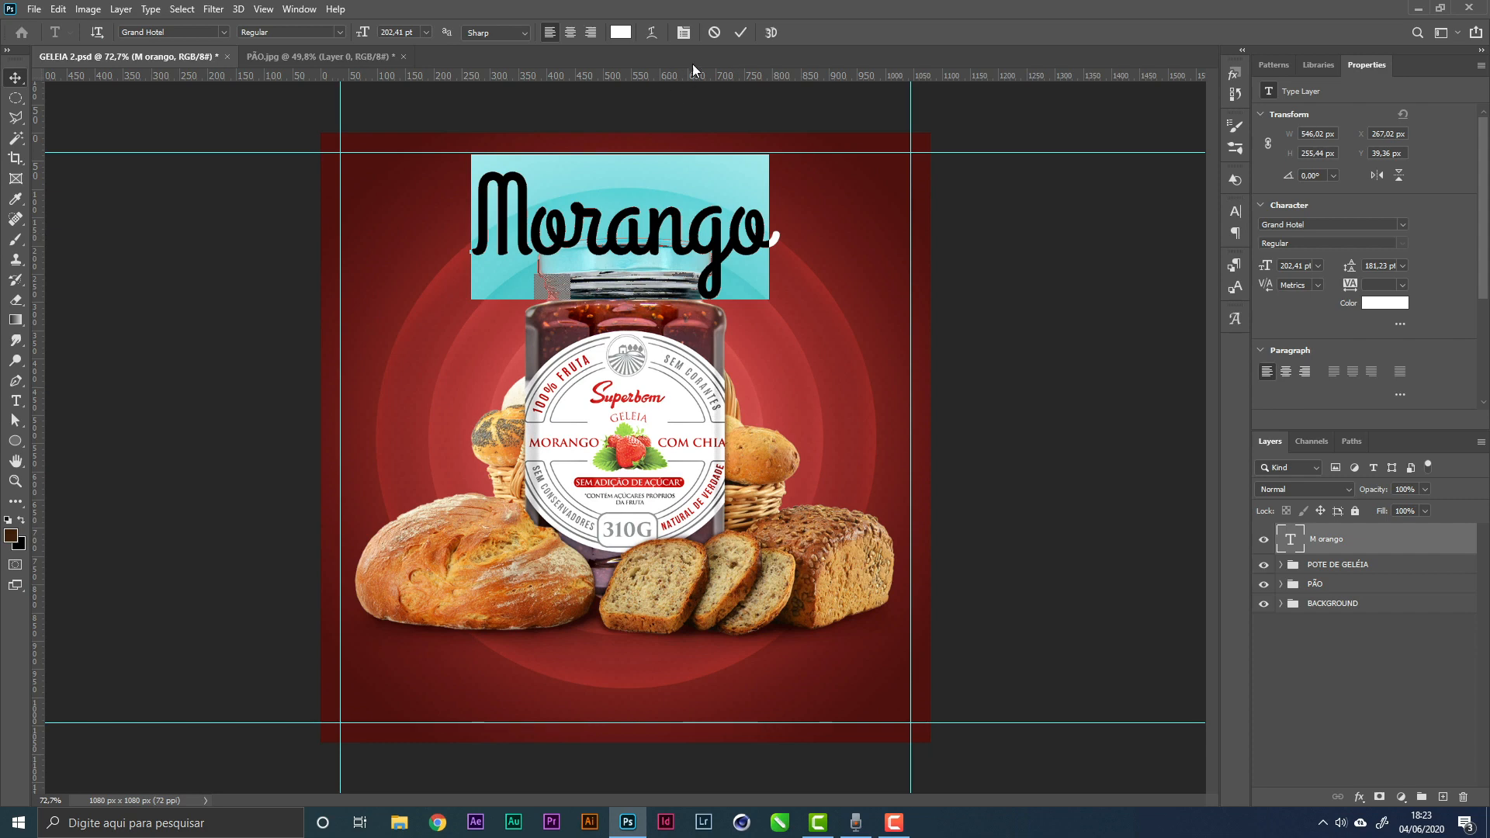
click(652, 34)
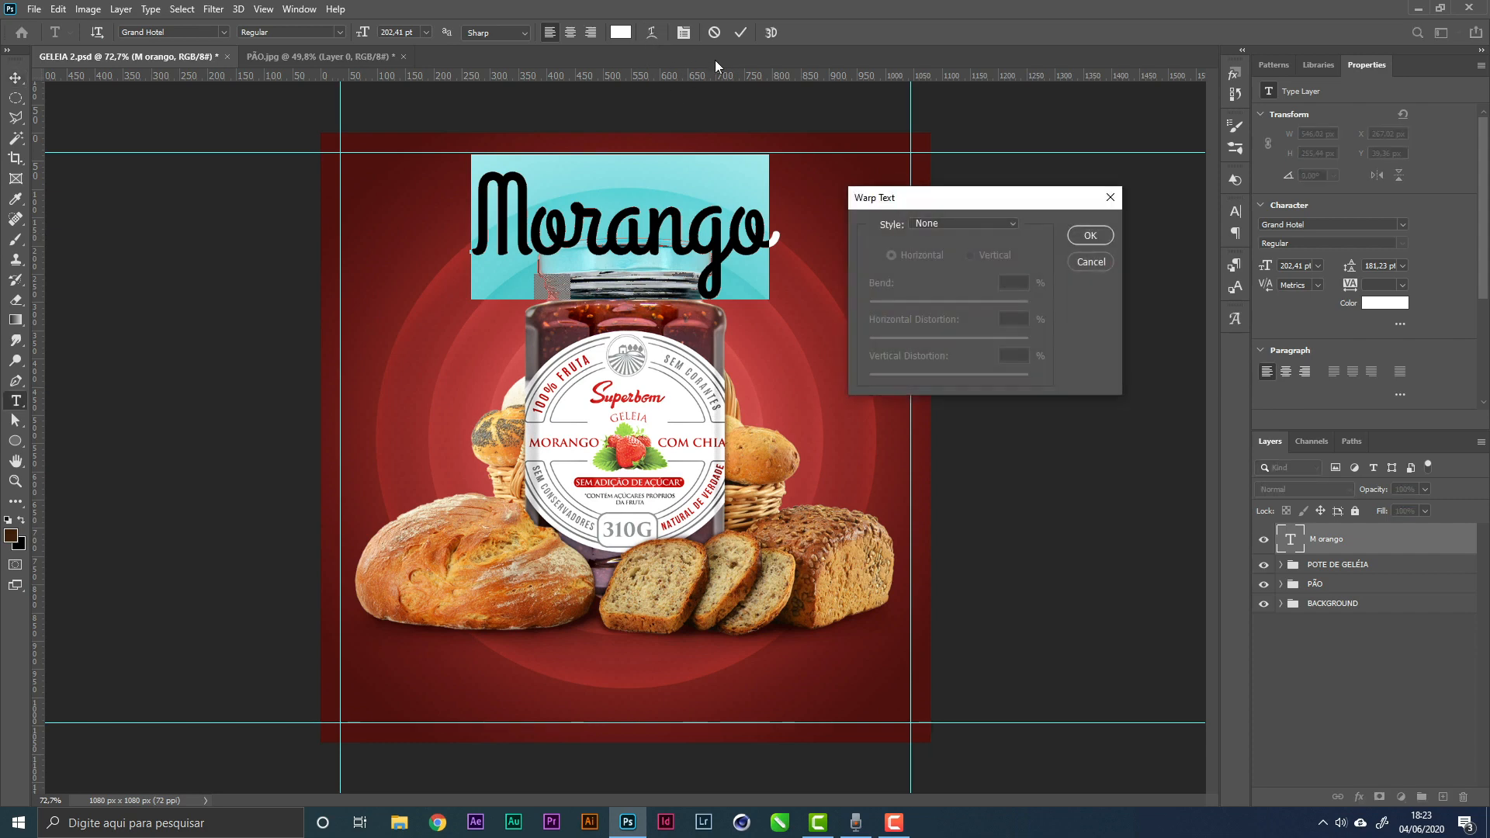
click(930, 222)
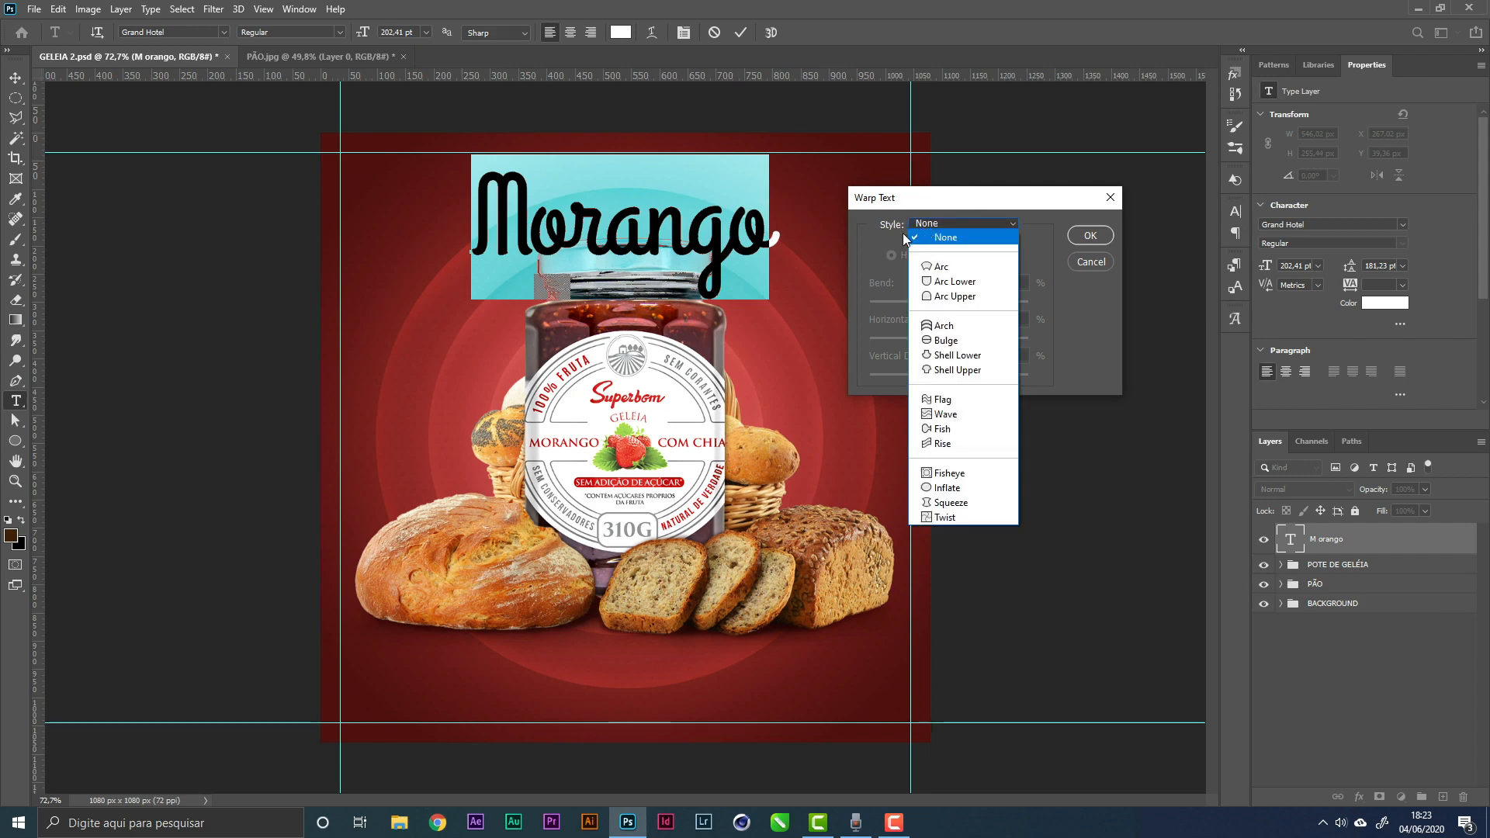
click(946, 267)
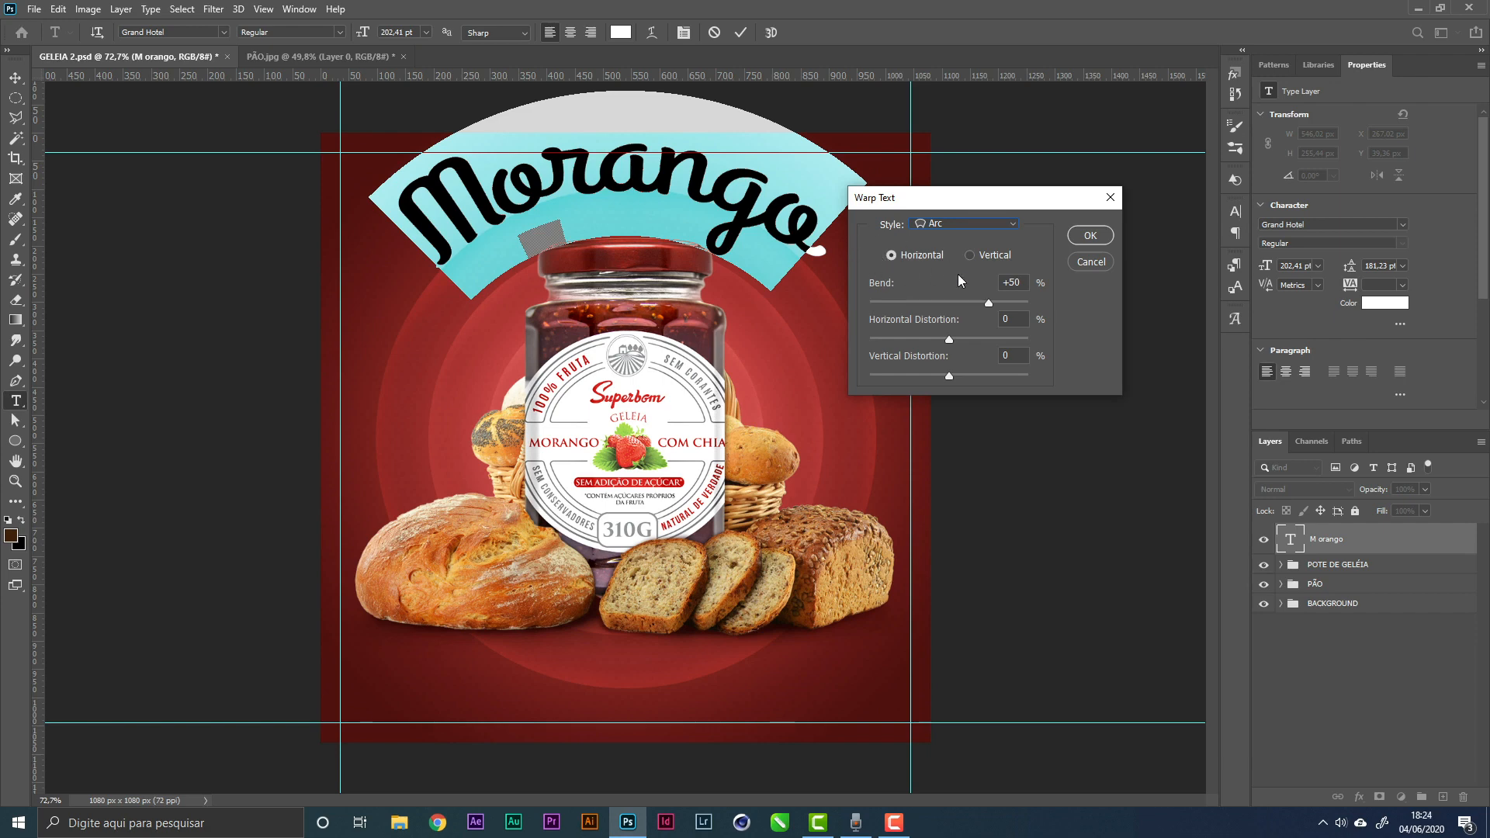
drag(992, 301, 970, 296)
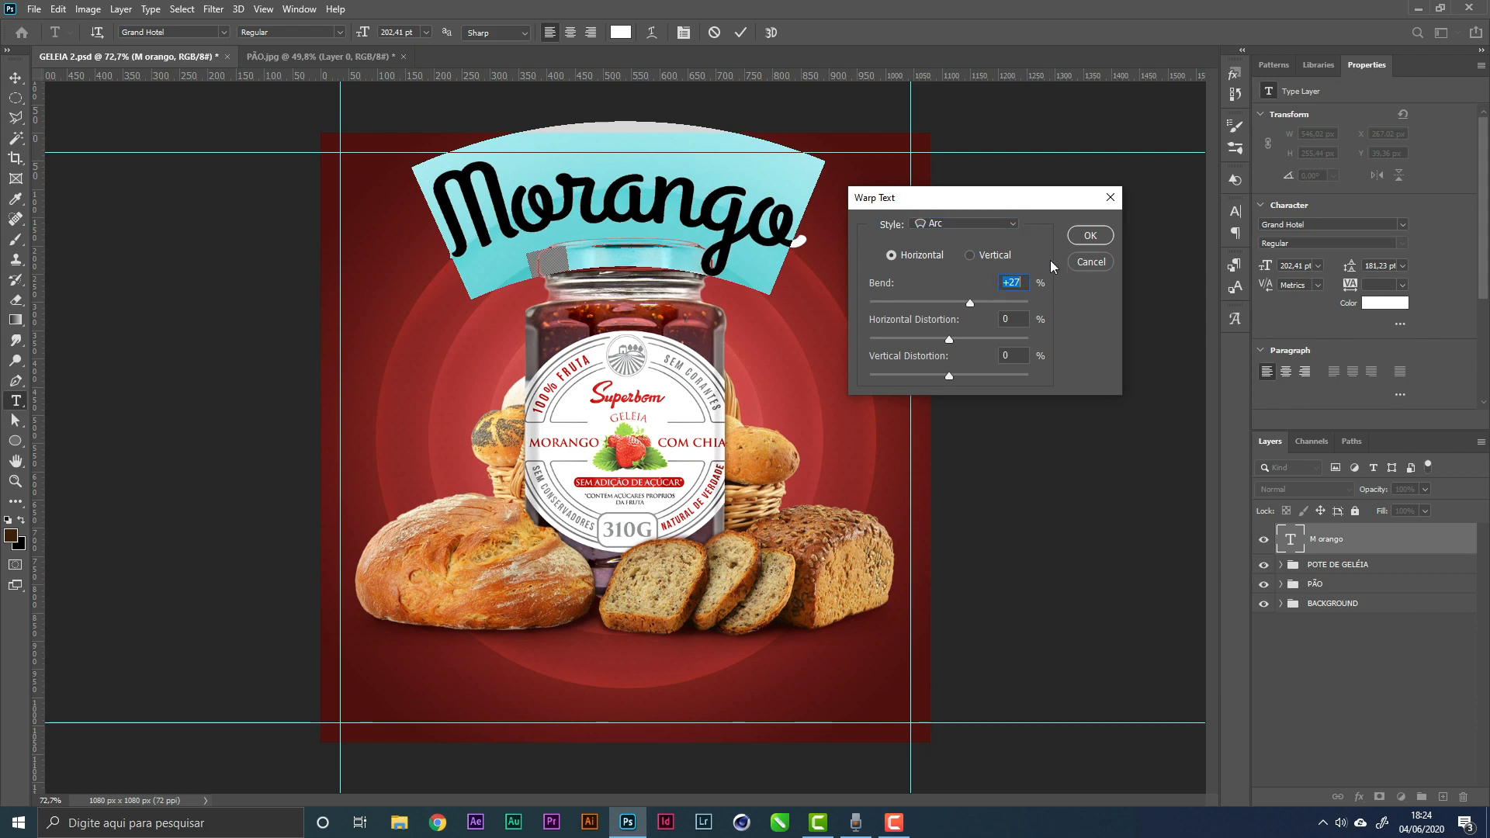
click(1091, 236)
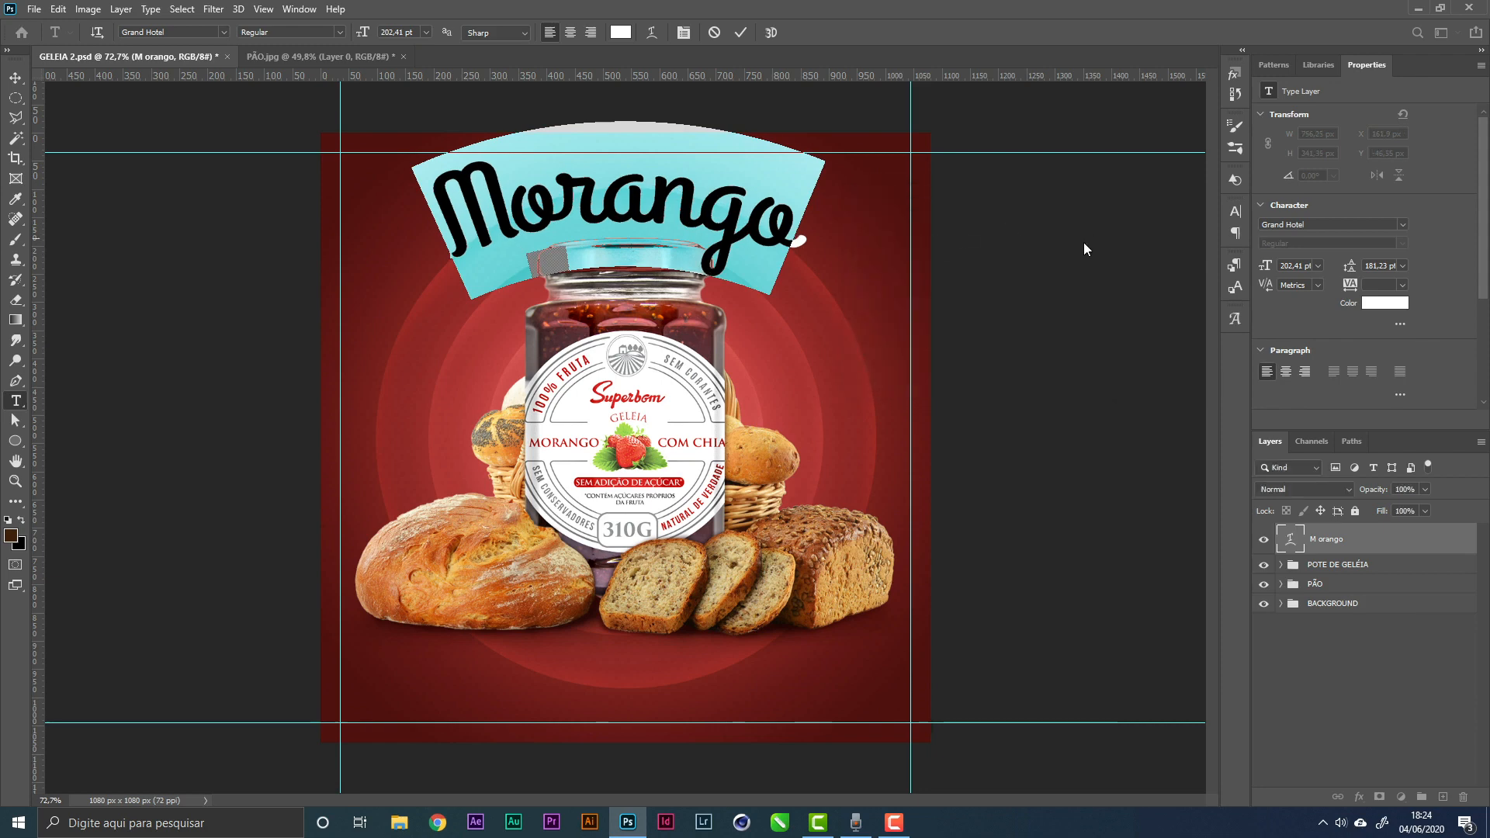
click(16, 78)
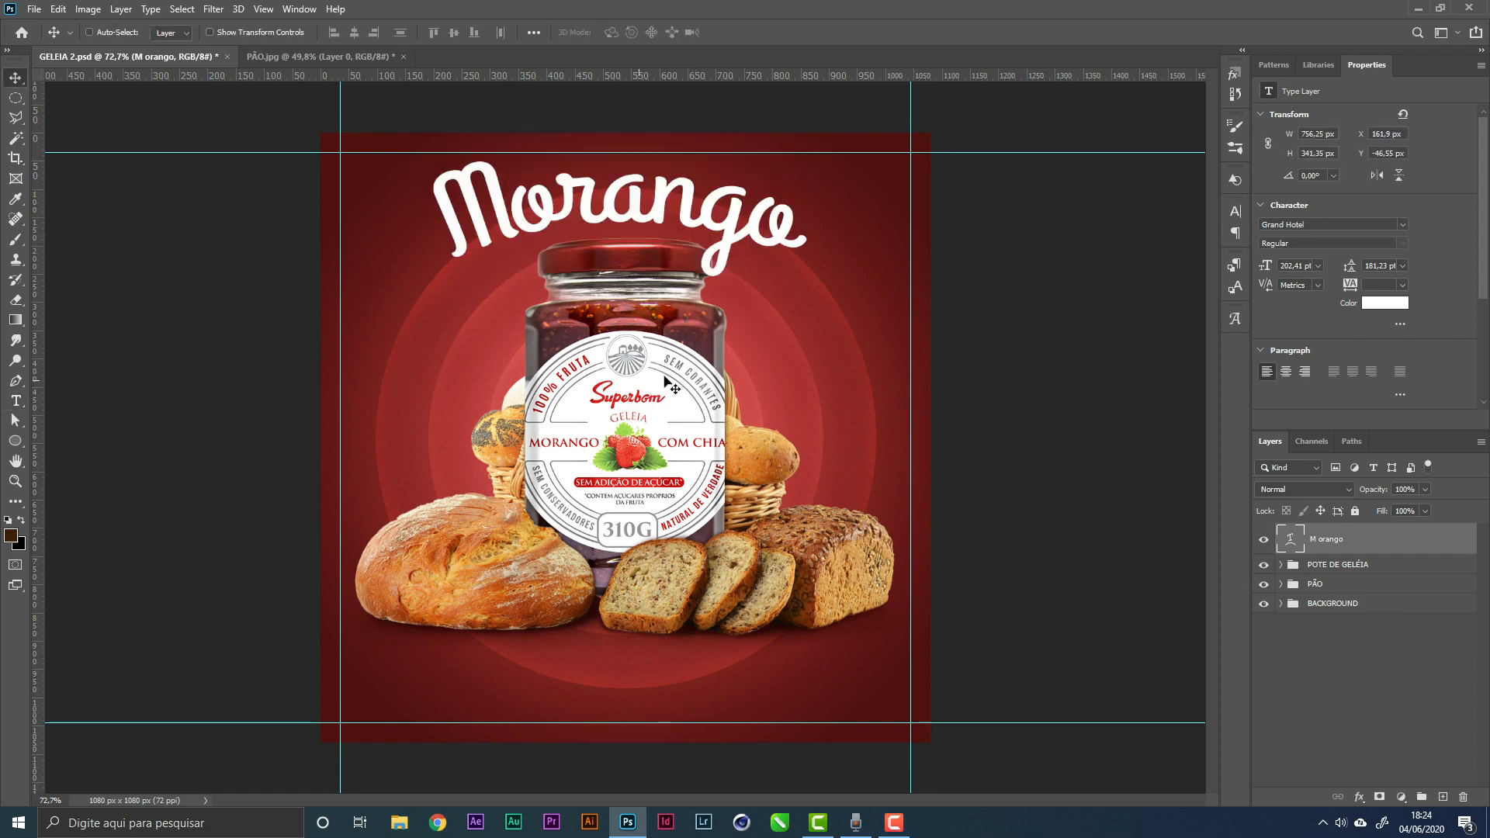
Move the POTE DE GELÉIA and PÃO groups together about 70 px straight down
click(1345, 565)
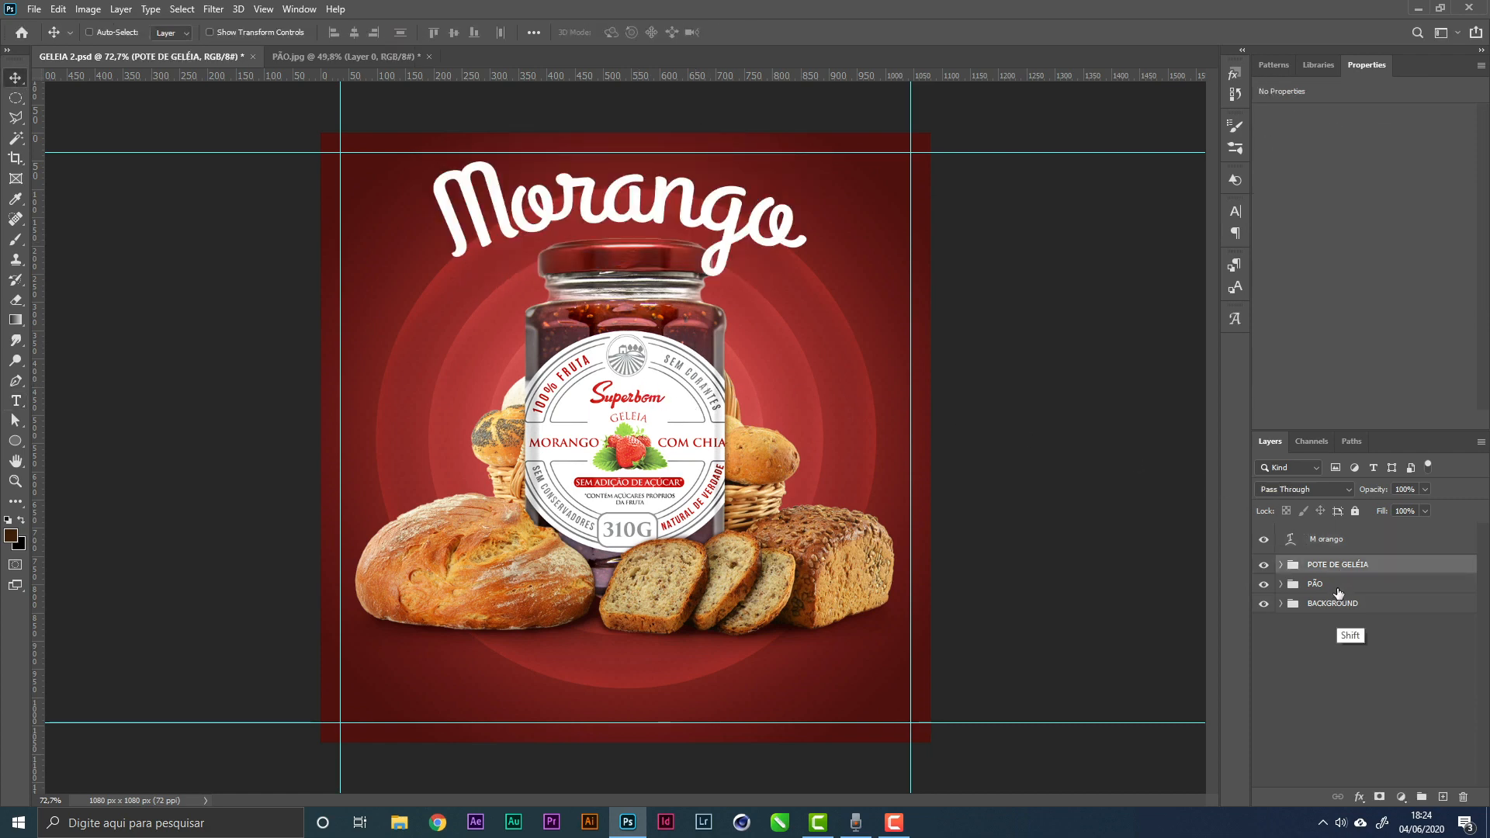
shift+click(1339, 587)
drag(635, 466, 632, 486)
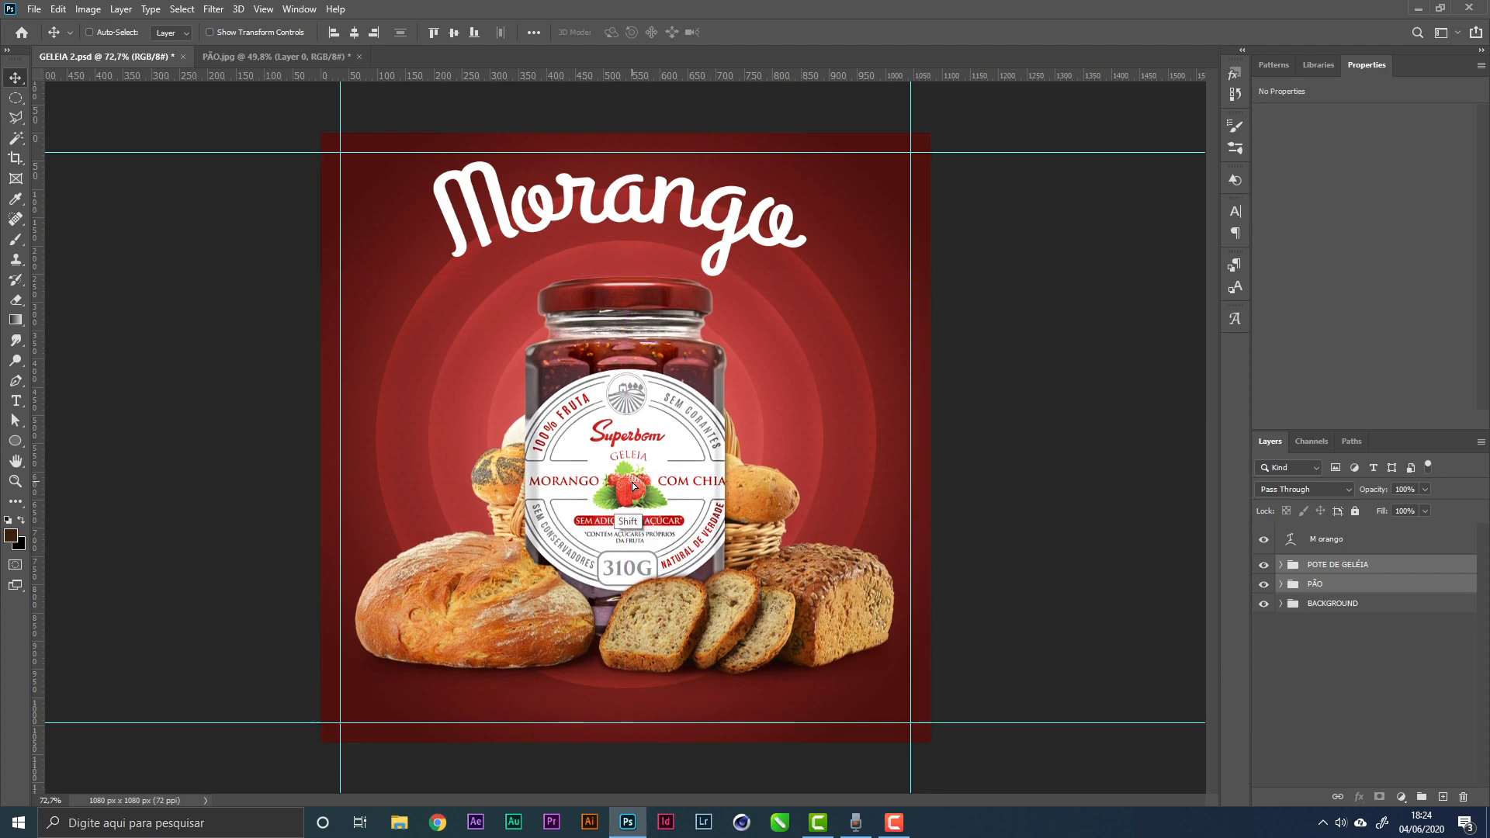
Move the Morango heading about 58 px straight down and place its layer directly beneath the POTE DE GELÉIA group
right_click(728, 249)
click(762, 253)
drag(762, 254, 751, 286)
drag(1342, 540, 1342, 574)
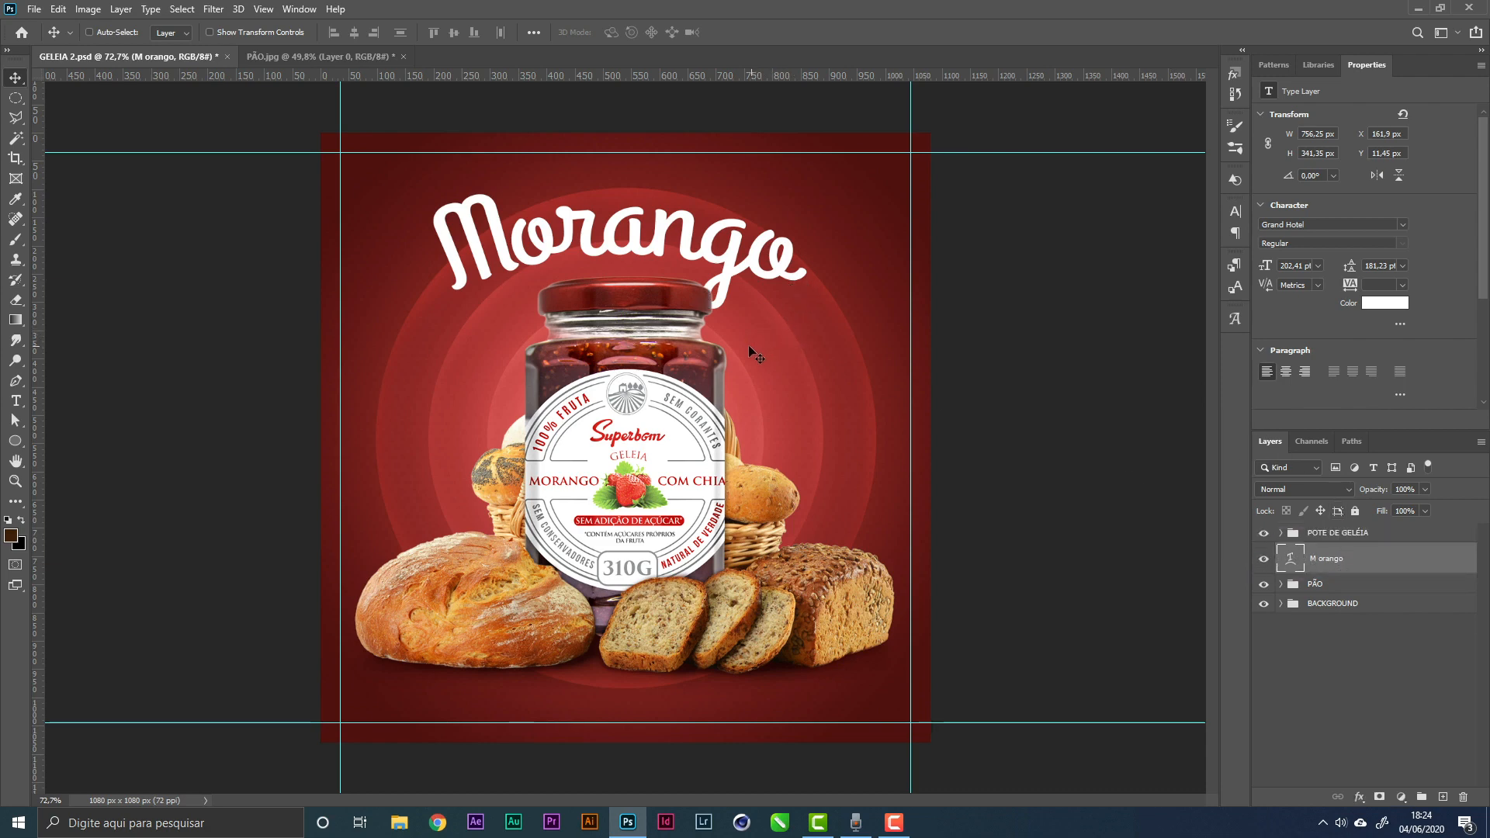
Centre the warped Morango heading horizontally on the canvas
key(ctrl+a)
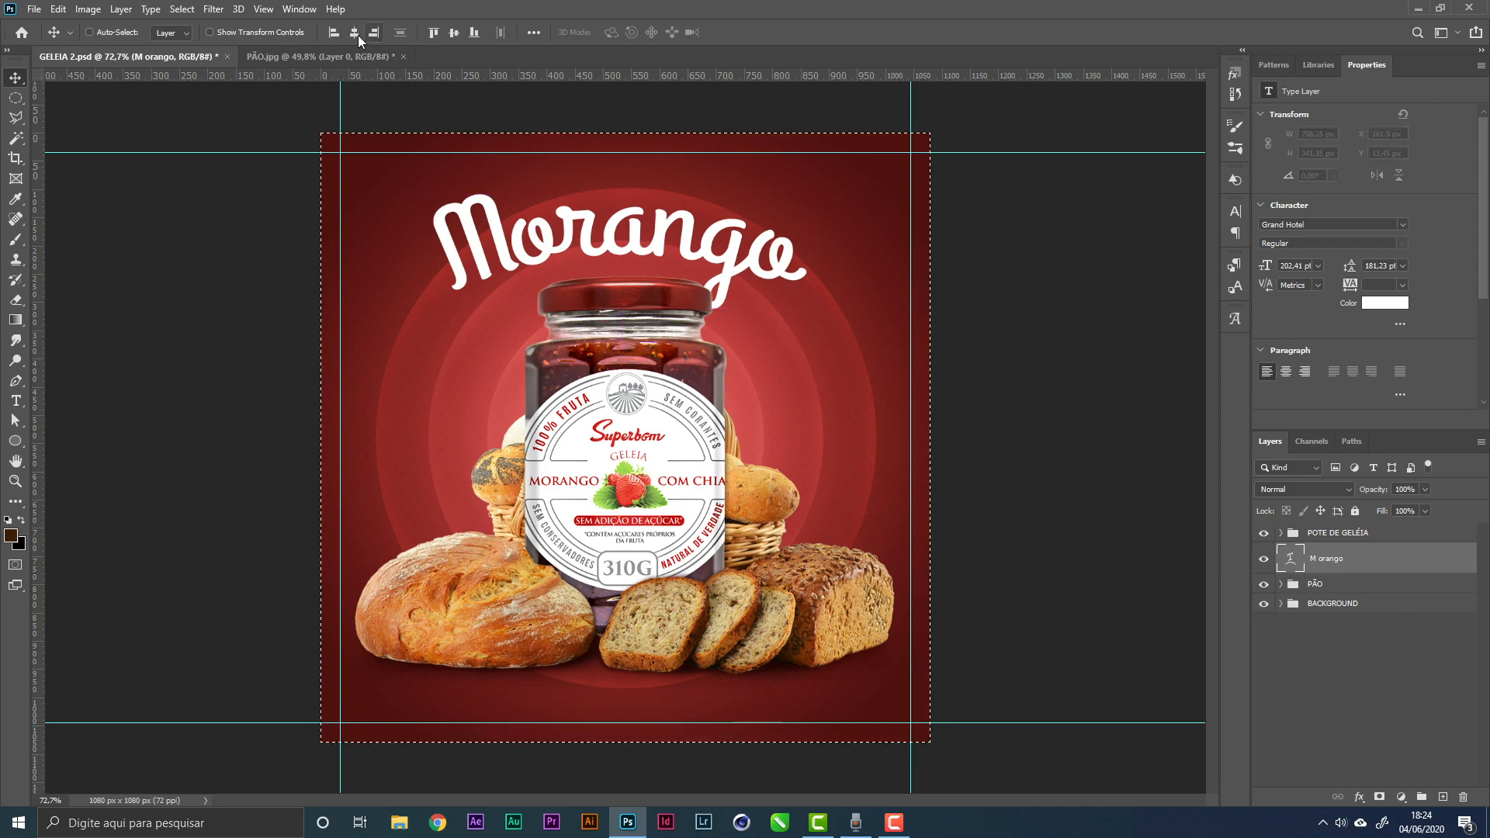
click(359, 34)
key(ctrl+d)
Add a separate text layer reading "Geleia de" in the empty area beside the jar
key(t)
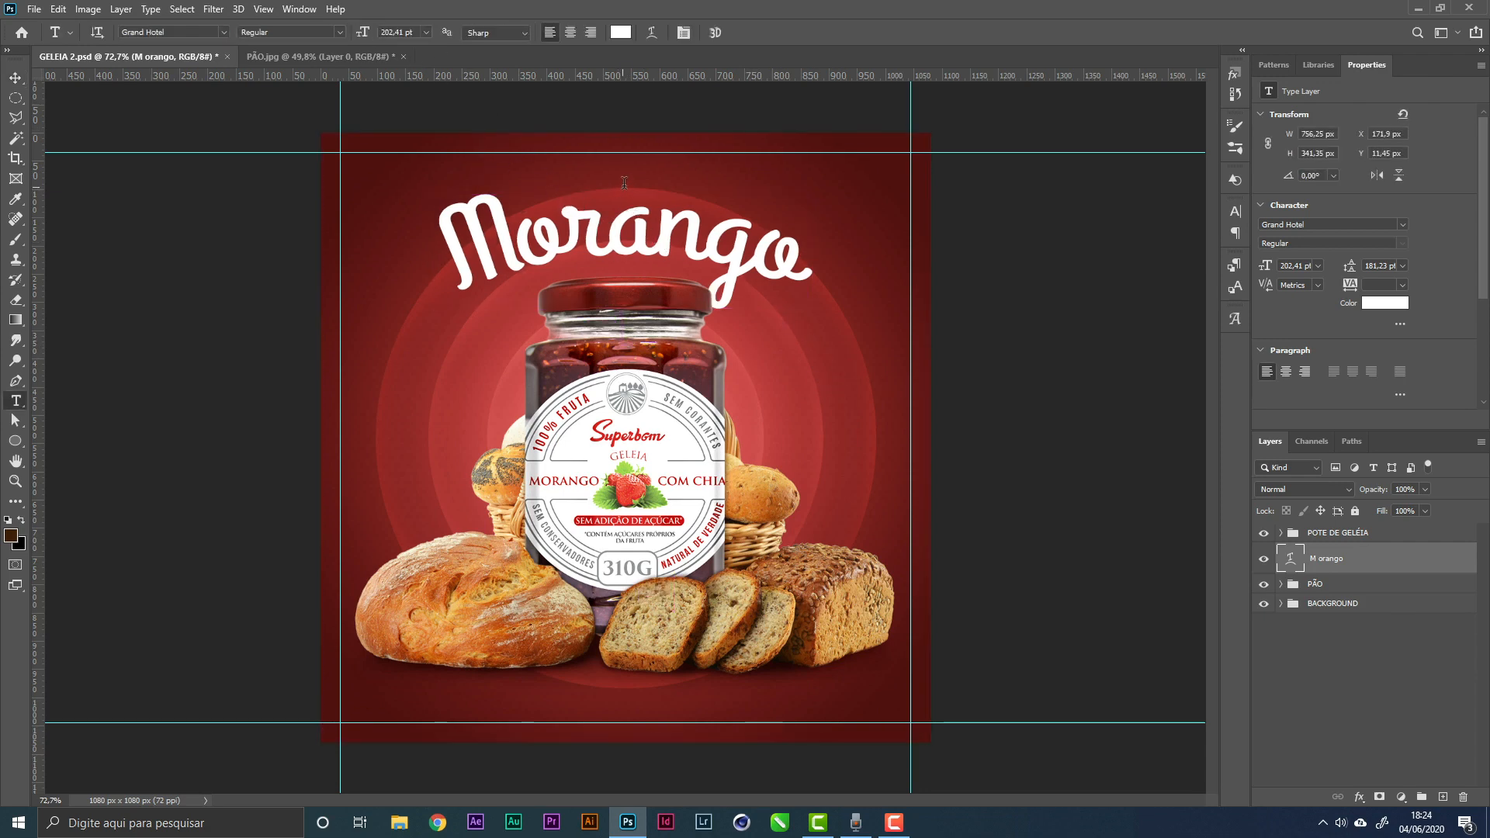
click(808, 385)
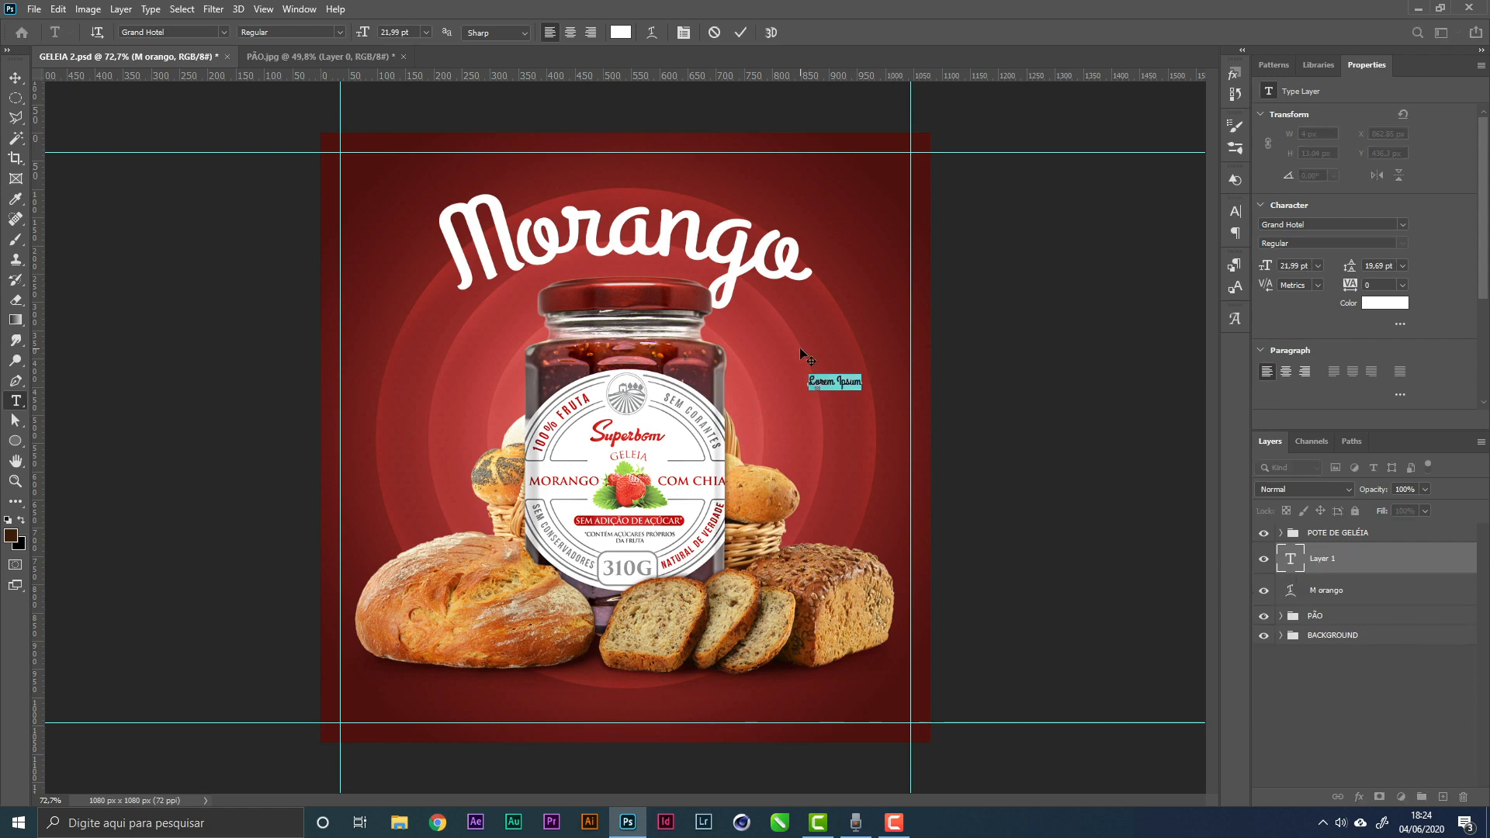
key(BackSpace)
text(Gelei)
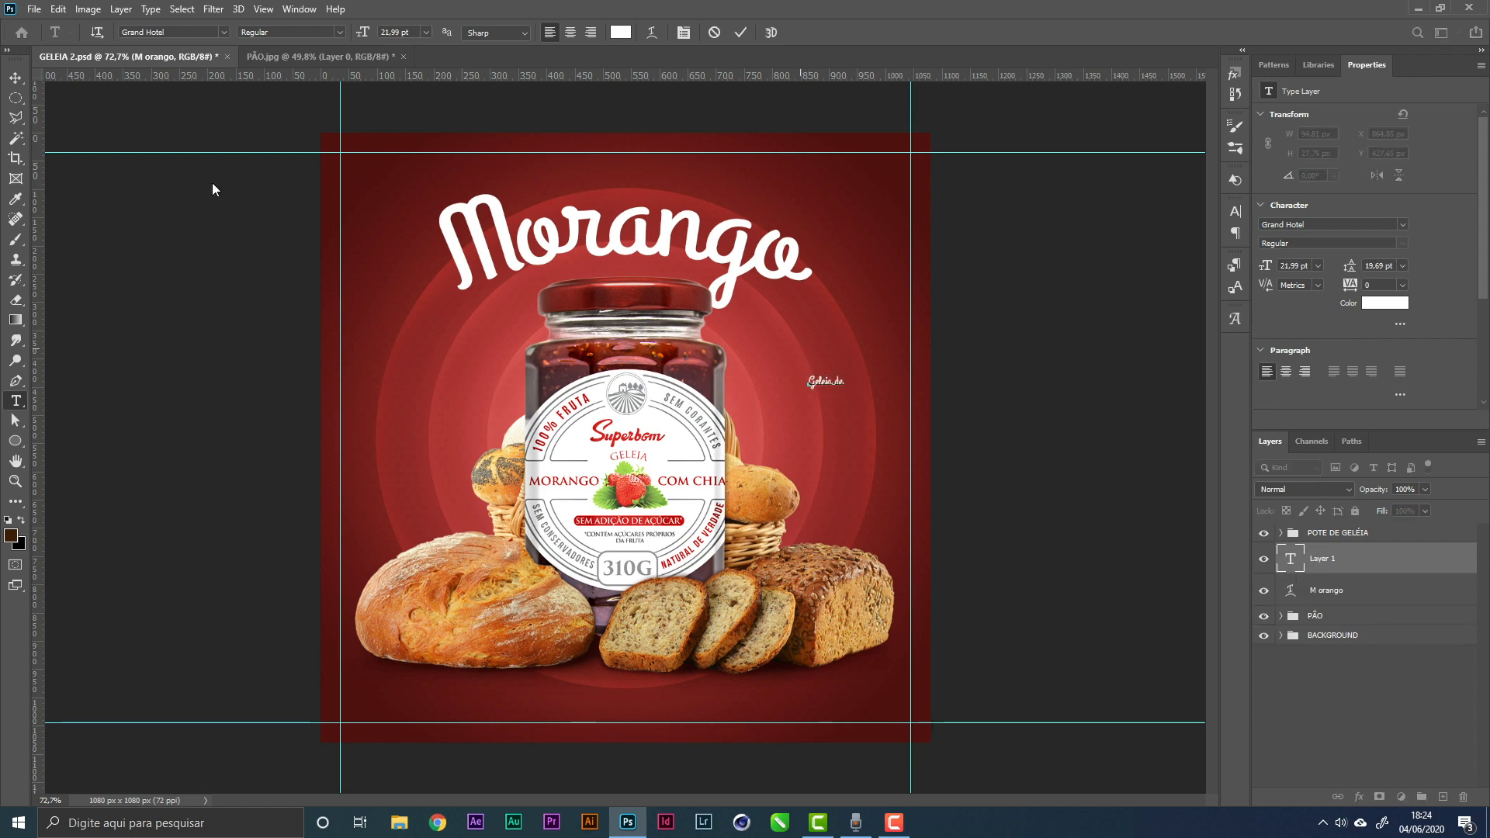
text(a de)
click(16, 77)
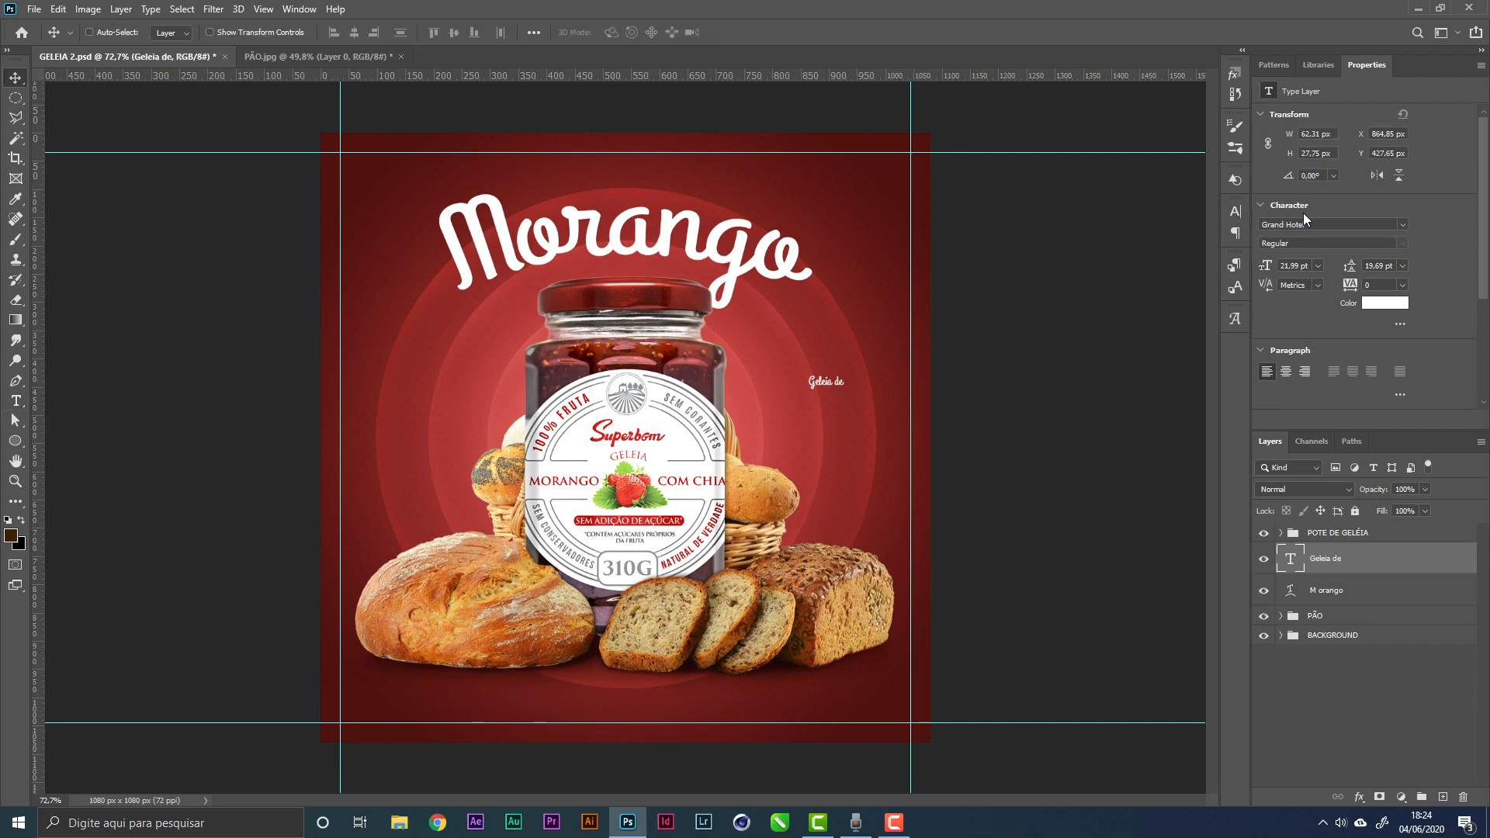
Set the font of the Geleia de text to Montserrat Regular
click(1302, 215)
text(mont)
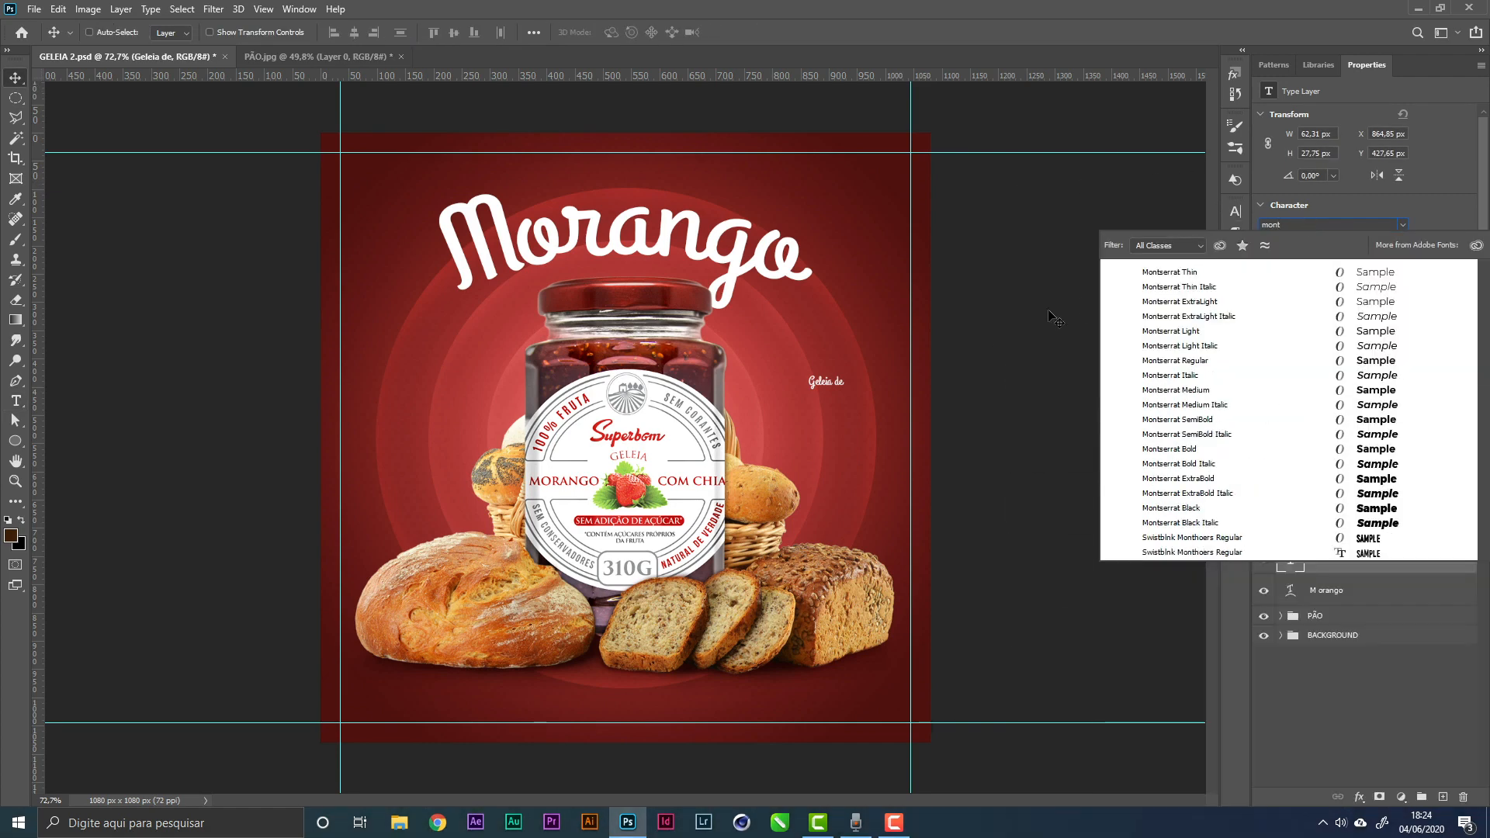
click(1262, 362)
Move the Geleia de text above the Morango heading, centred on the canvas, and scale it up to about 192% (42.2 pt)
drag(885, 398, 682, 213)
key(ctrl+t)
drag(683, 214, 683, 203)
key(Return)
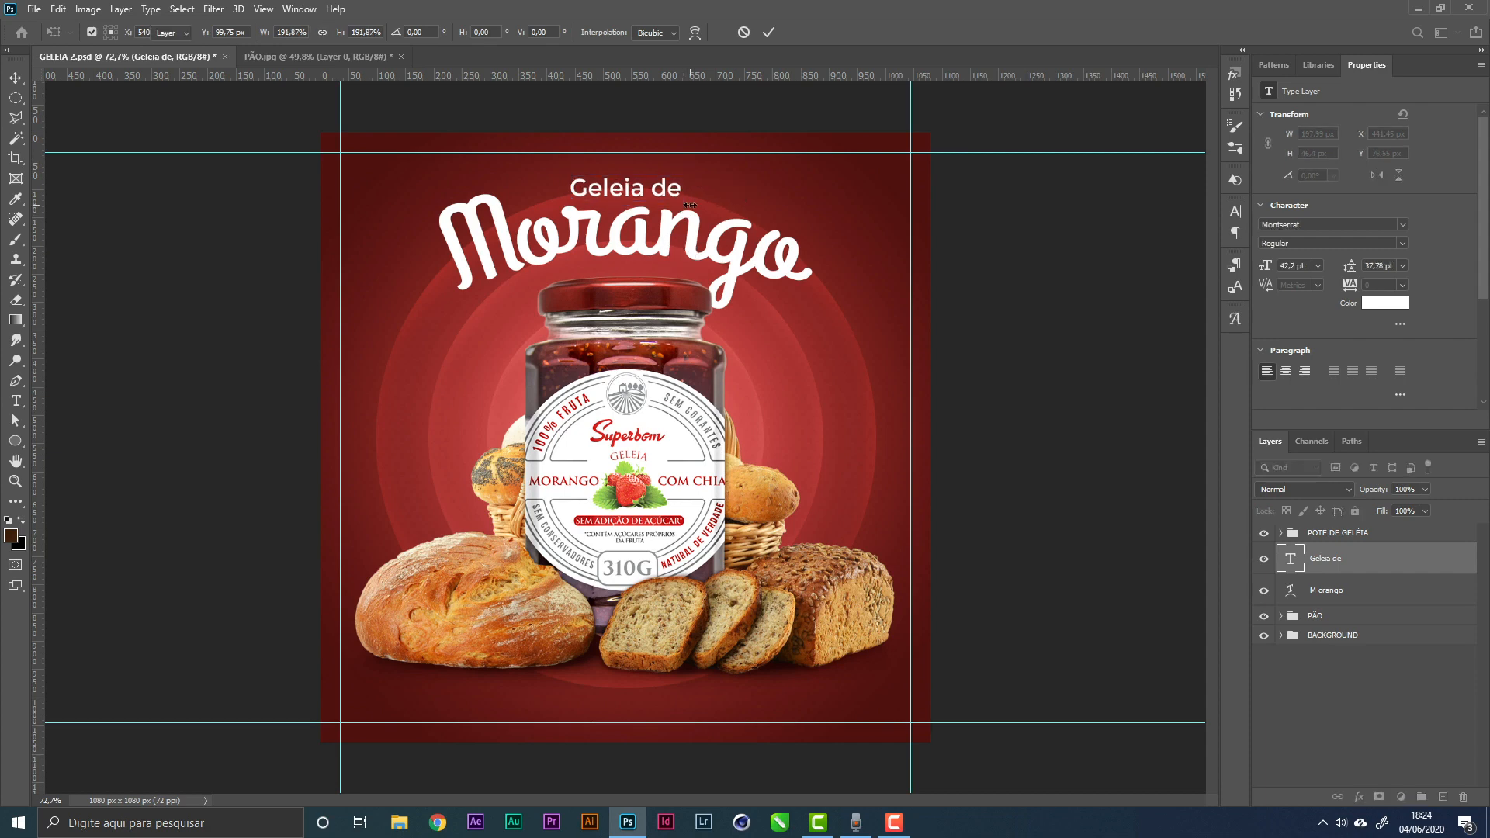
Warp the Geleia de text with a horizontal Arc style and a bend of +16%
key(t)
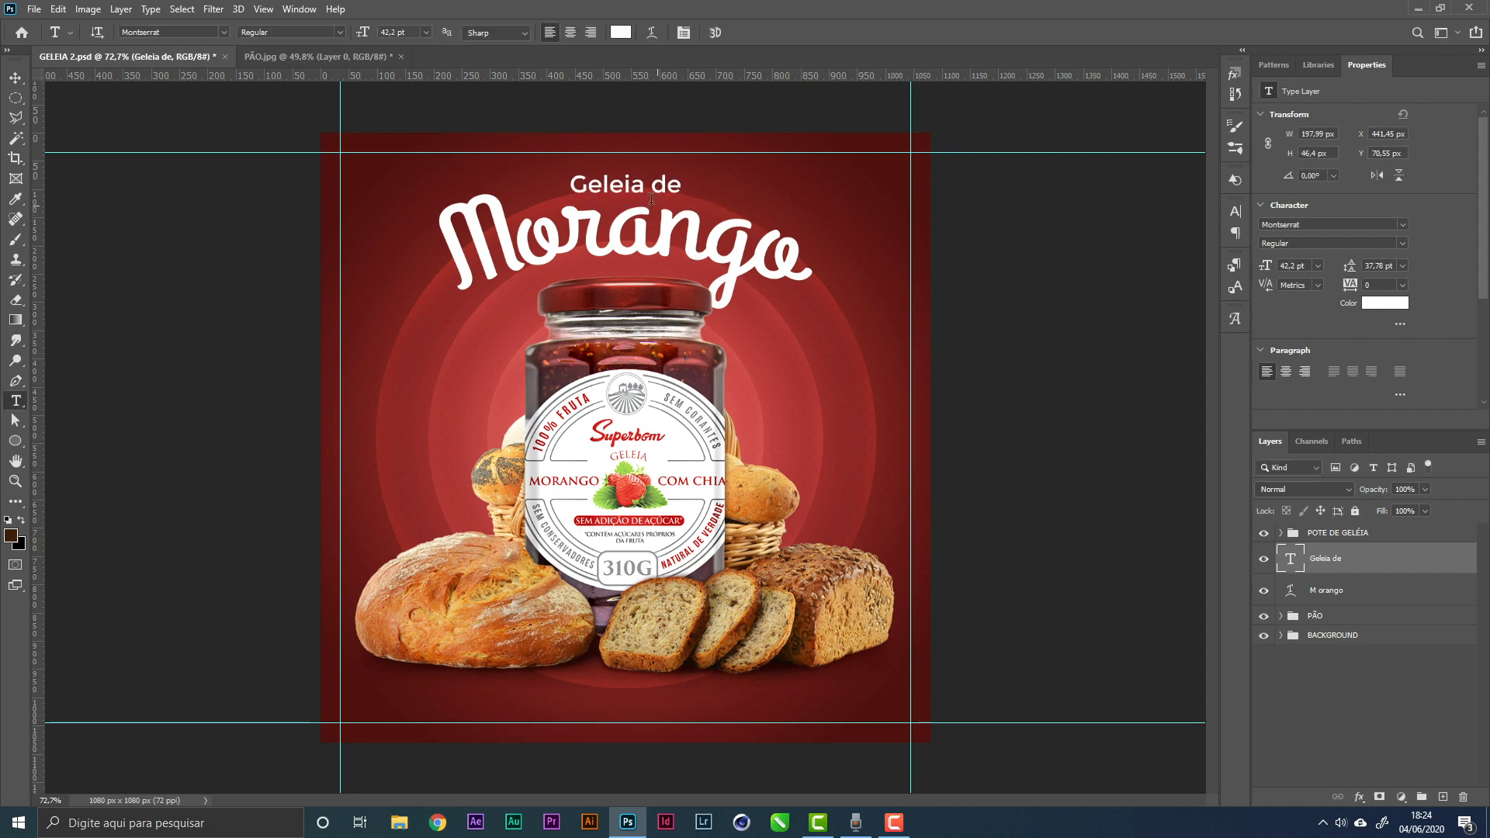
triple_click(628, 184)
click(652, 32)
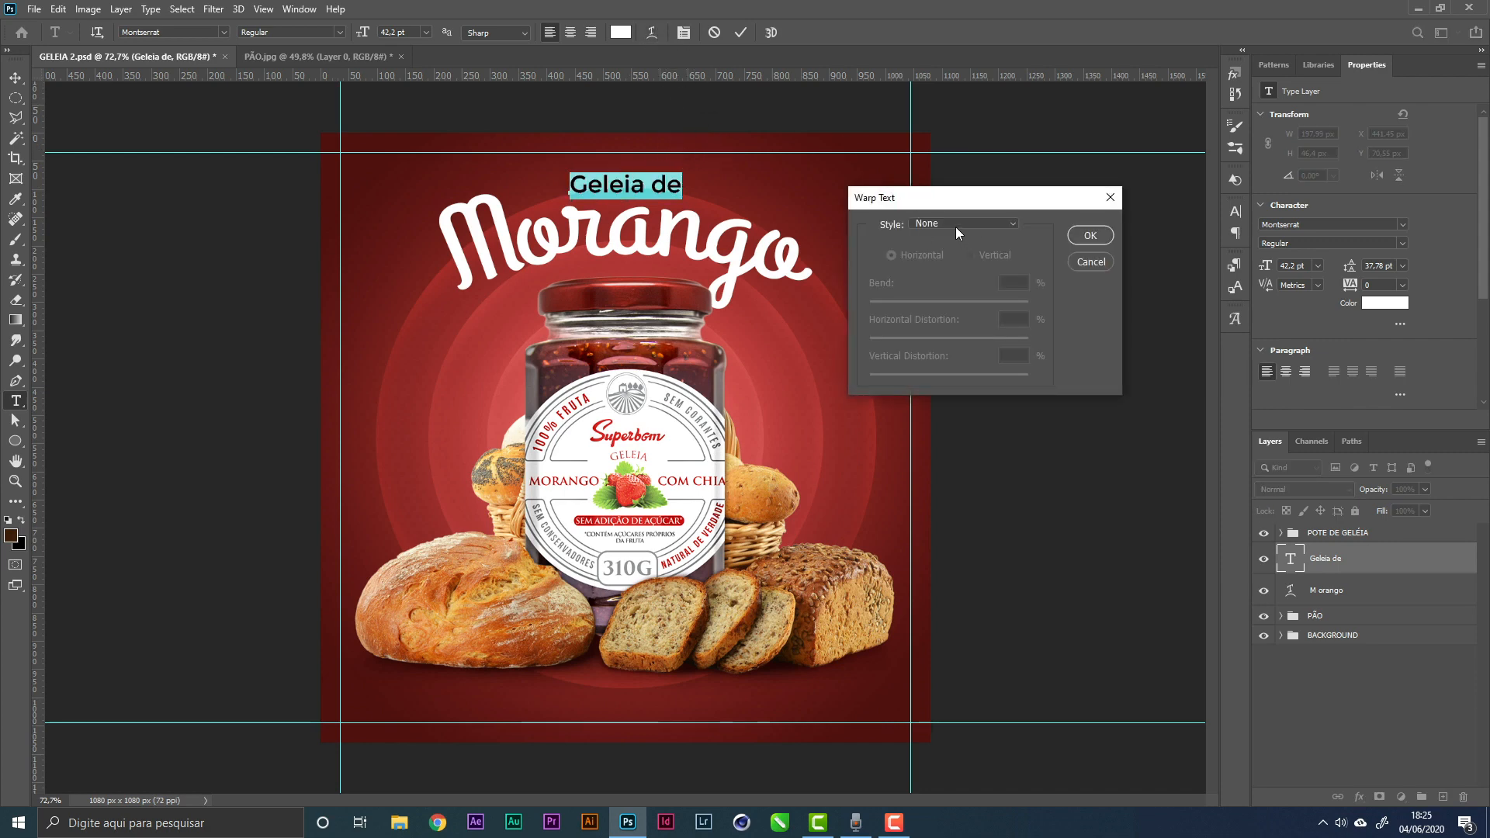
click(957, 226)
click(961, 243)
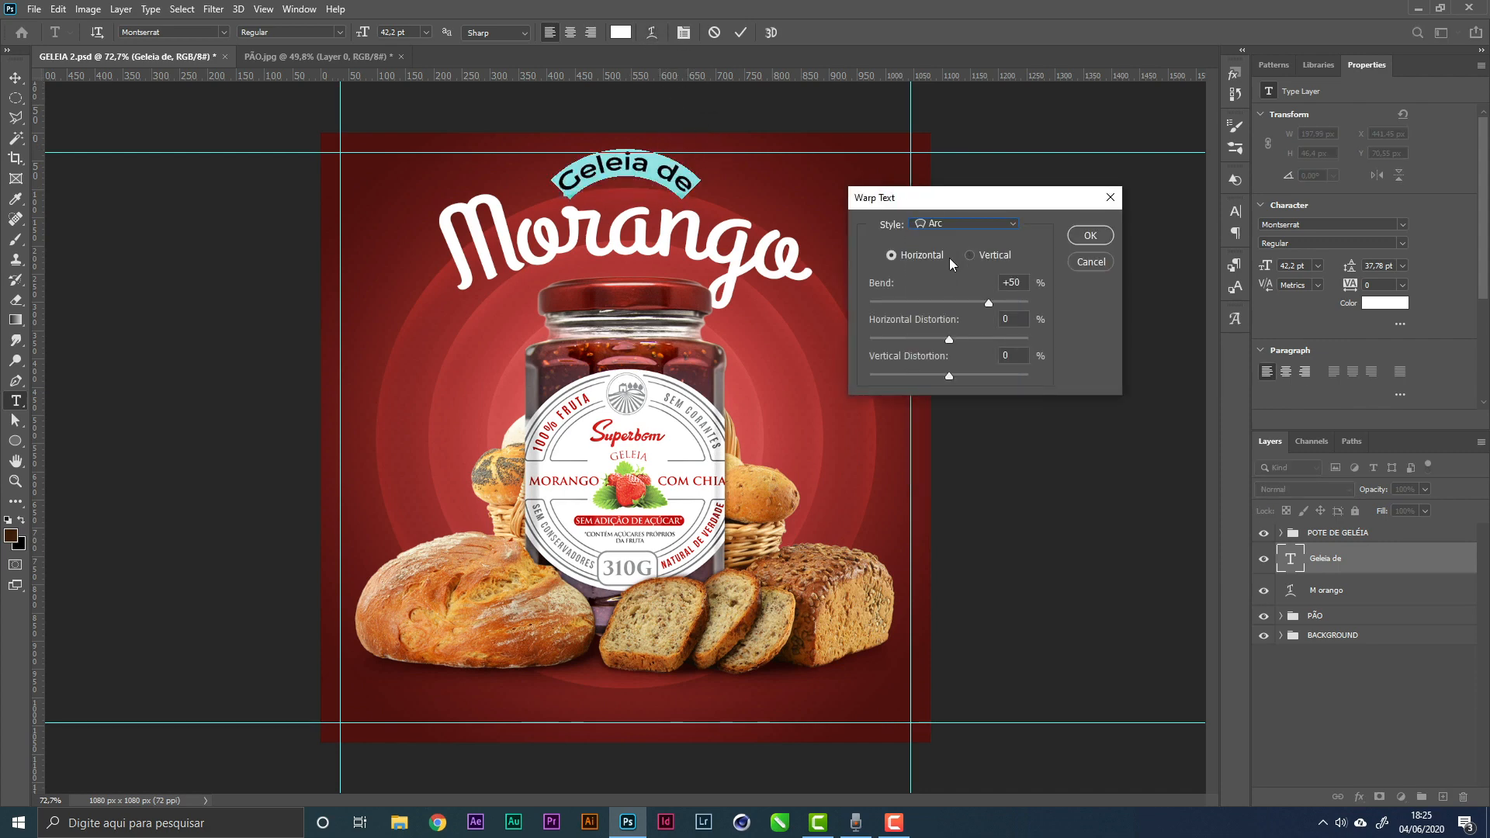
drag(989, 302, 962, 306)
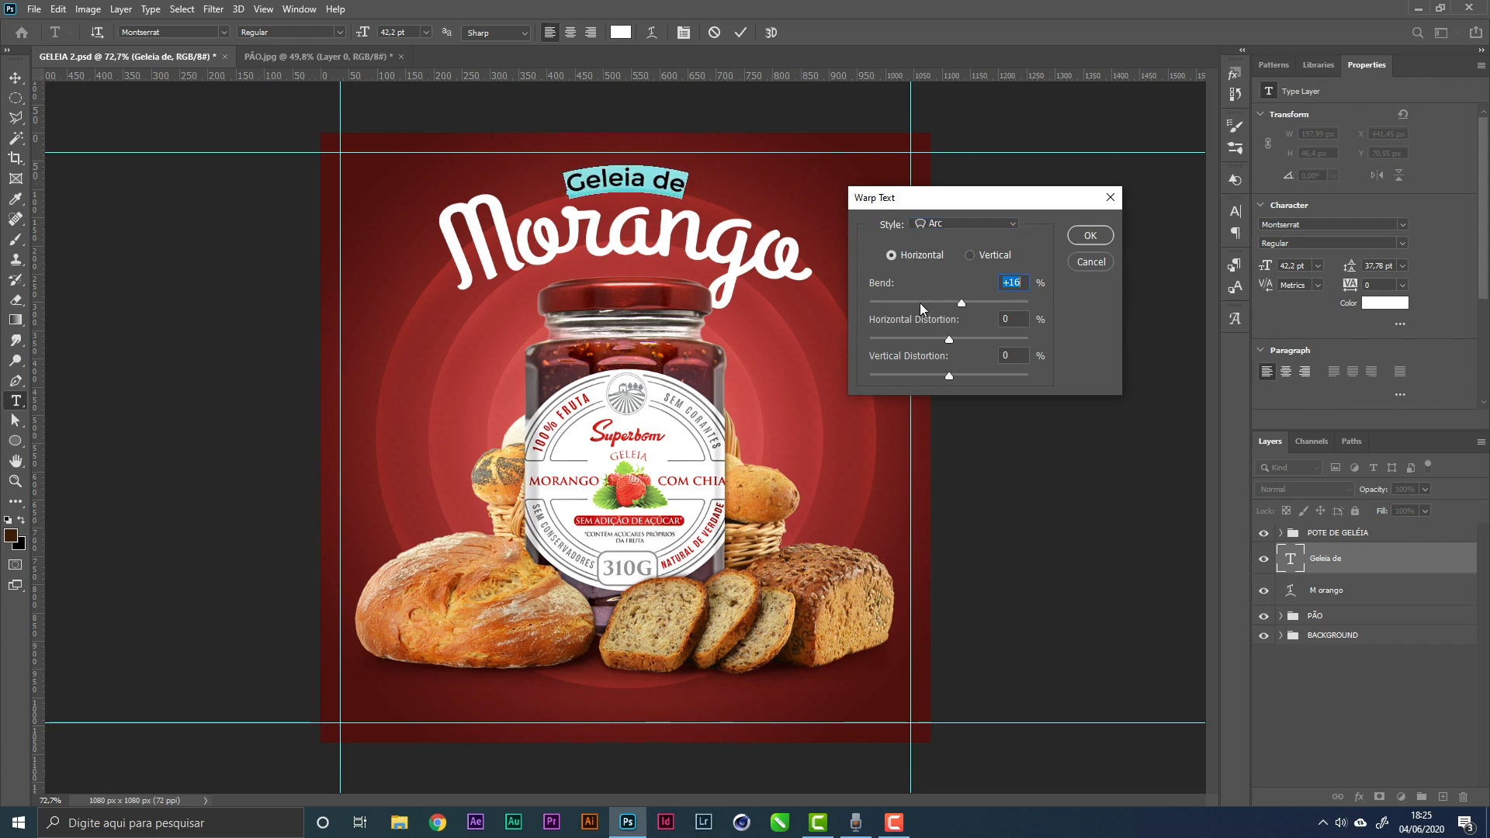
click(969, 256)
click(926, 256)
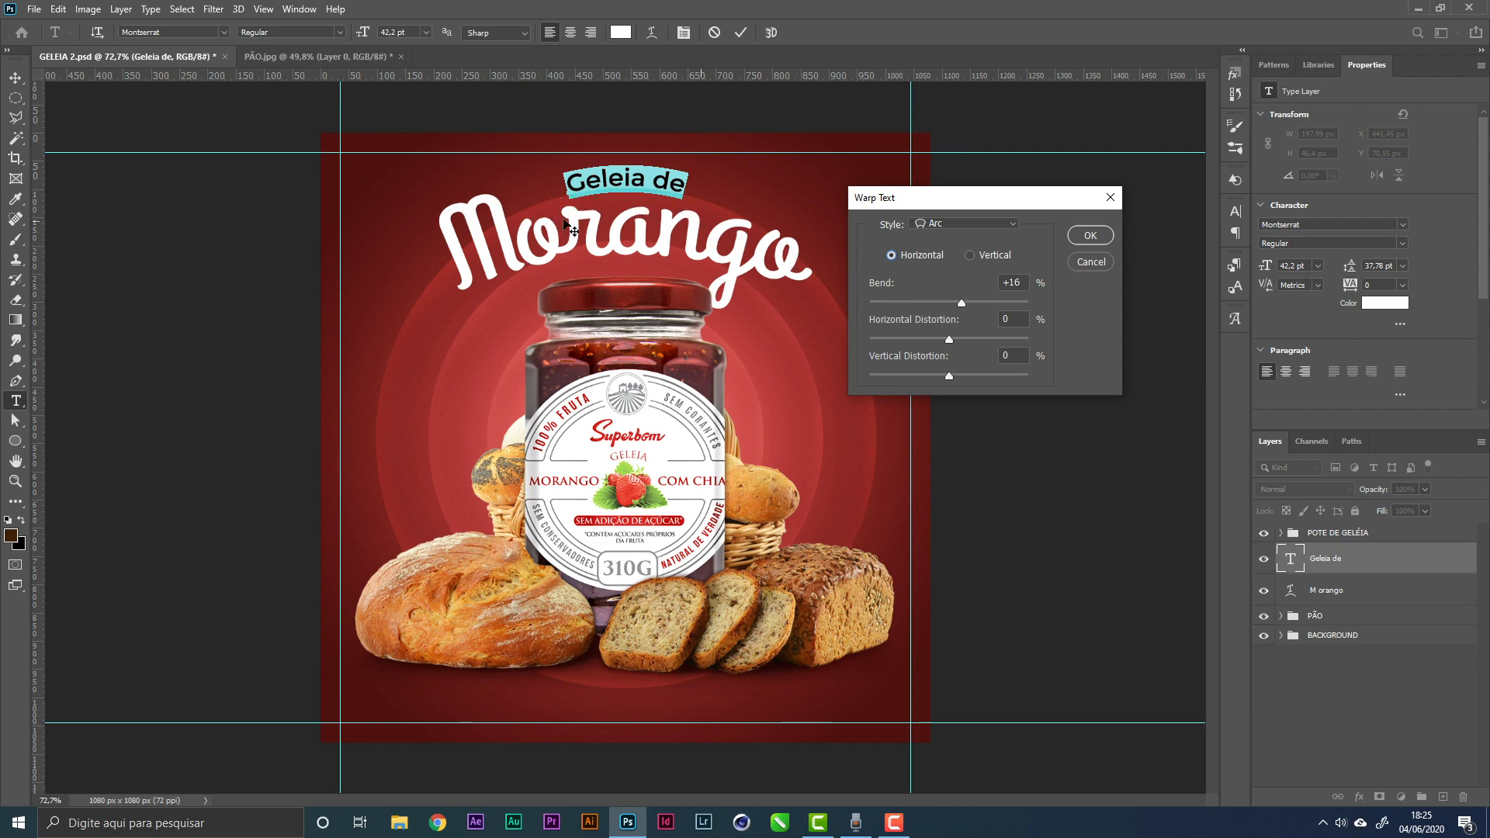
click(1089, 236)
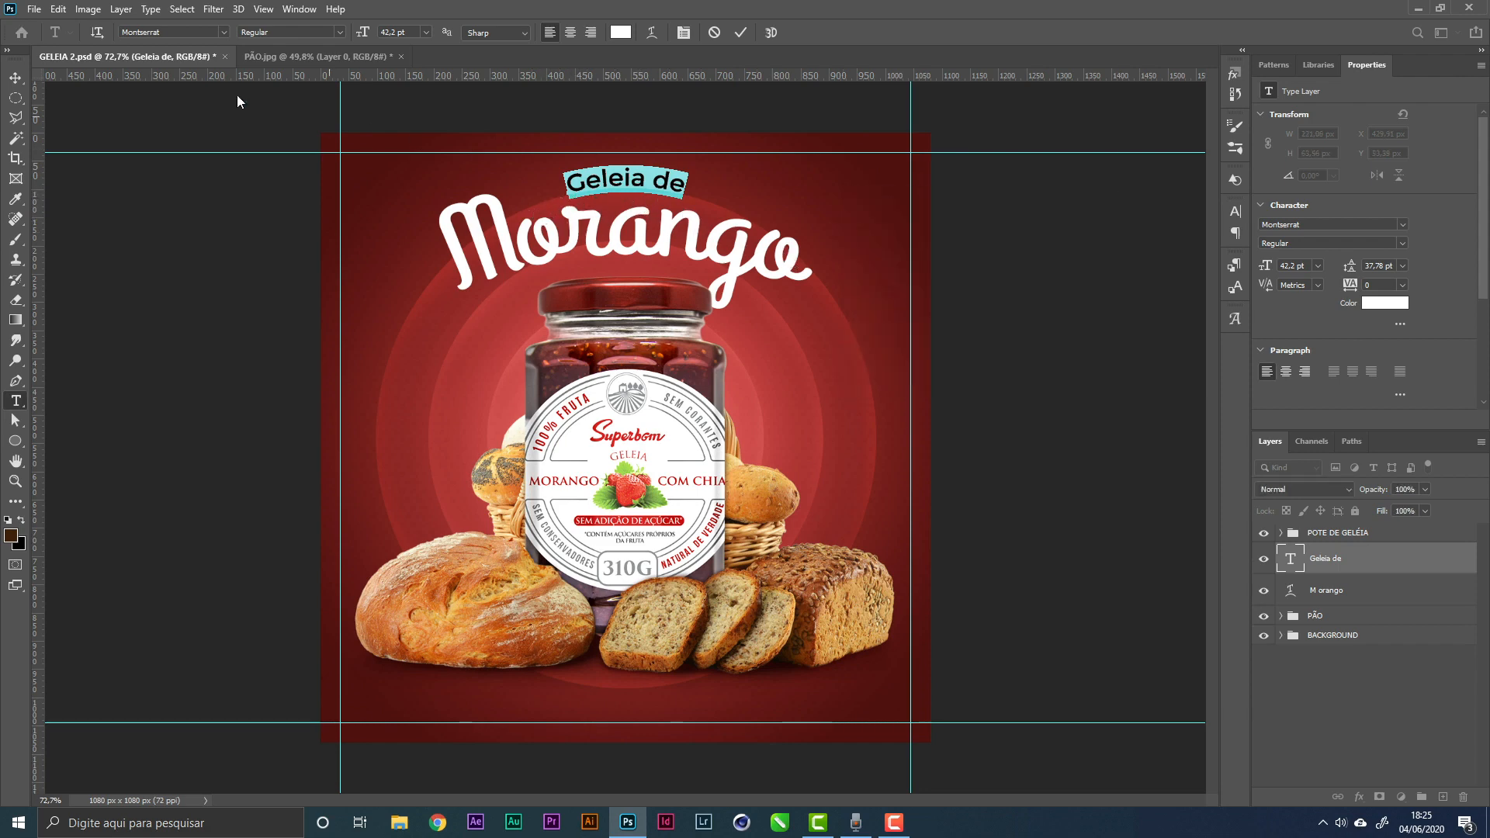
click(25, 73)
Nudge the Geleia de text a few pixels down, closer to the Morango heading
key(Down)
key(Down)
key(Down)
key(Down)
key(Down)
key(Down)
key(Down)
key(Down)
key(Down)
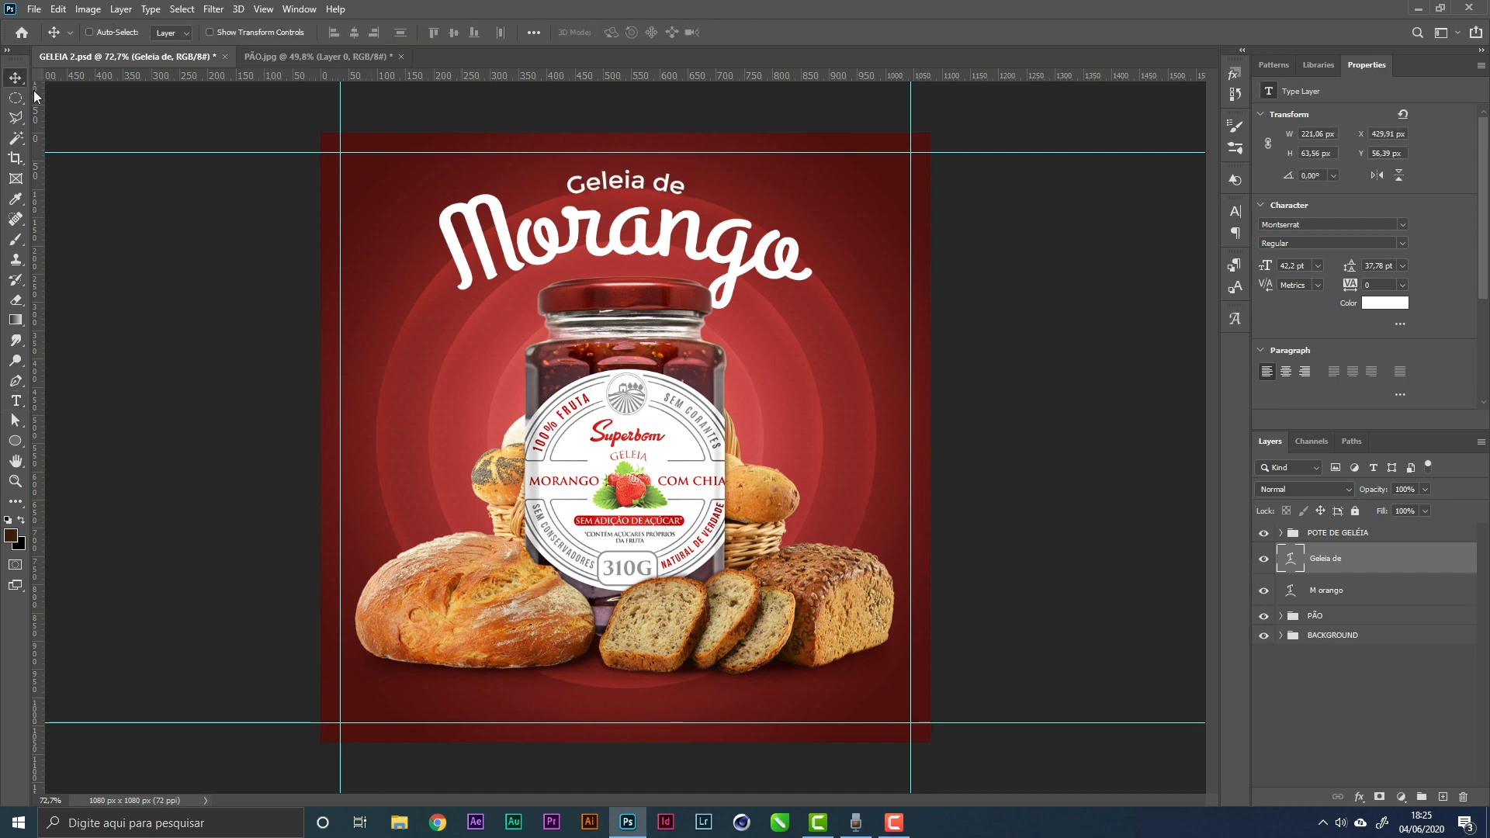
Nudge the Morango heading 4 px down and lower the Geleia de text to a Y position of about 66 px
right_click(672, 234)
click(720, 242)
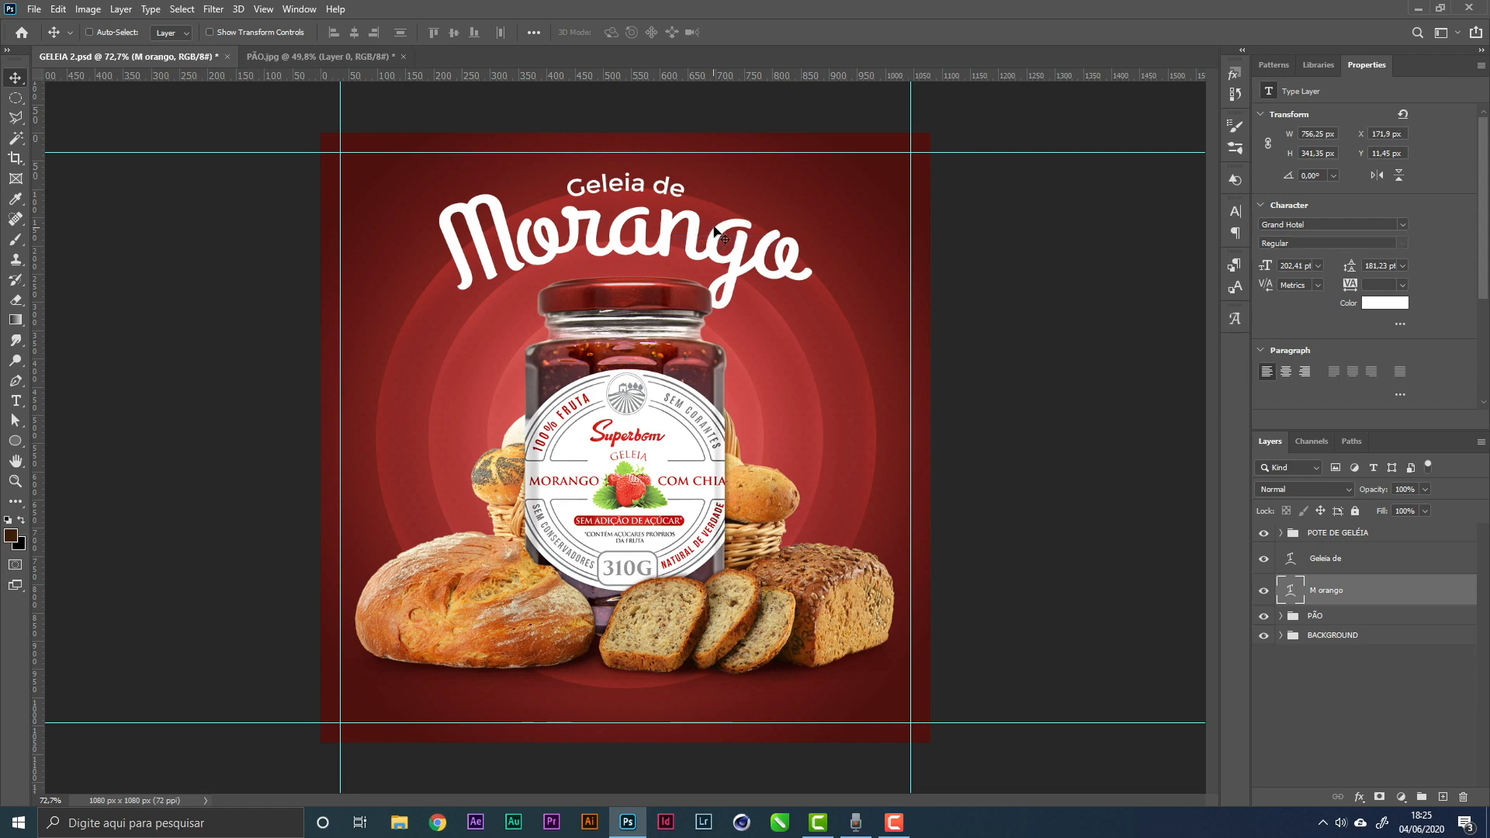
right_click(649, 186)
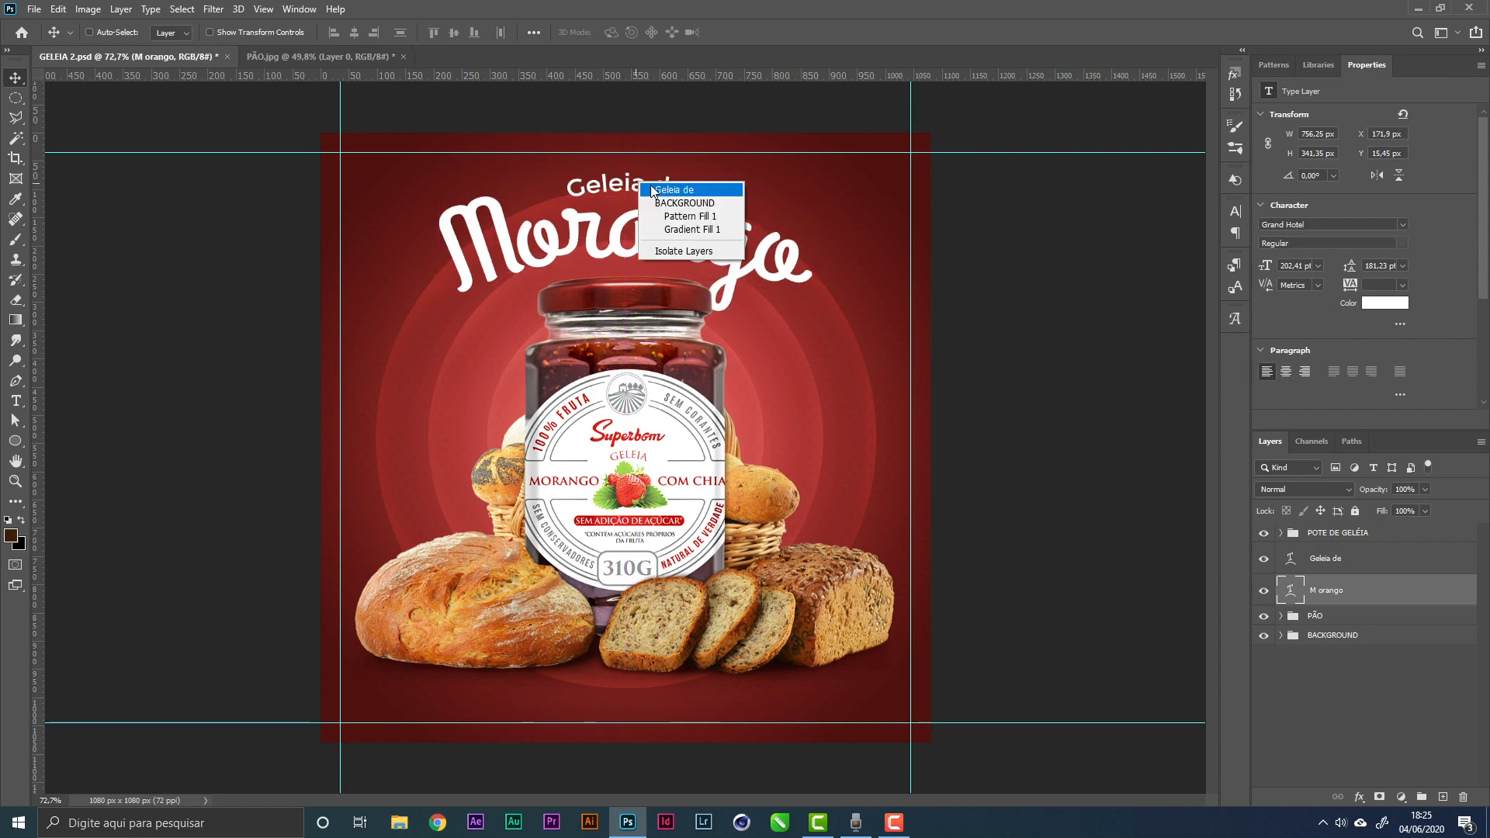
click(654, 192)
key(Down)
key(Down)
key(Down)
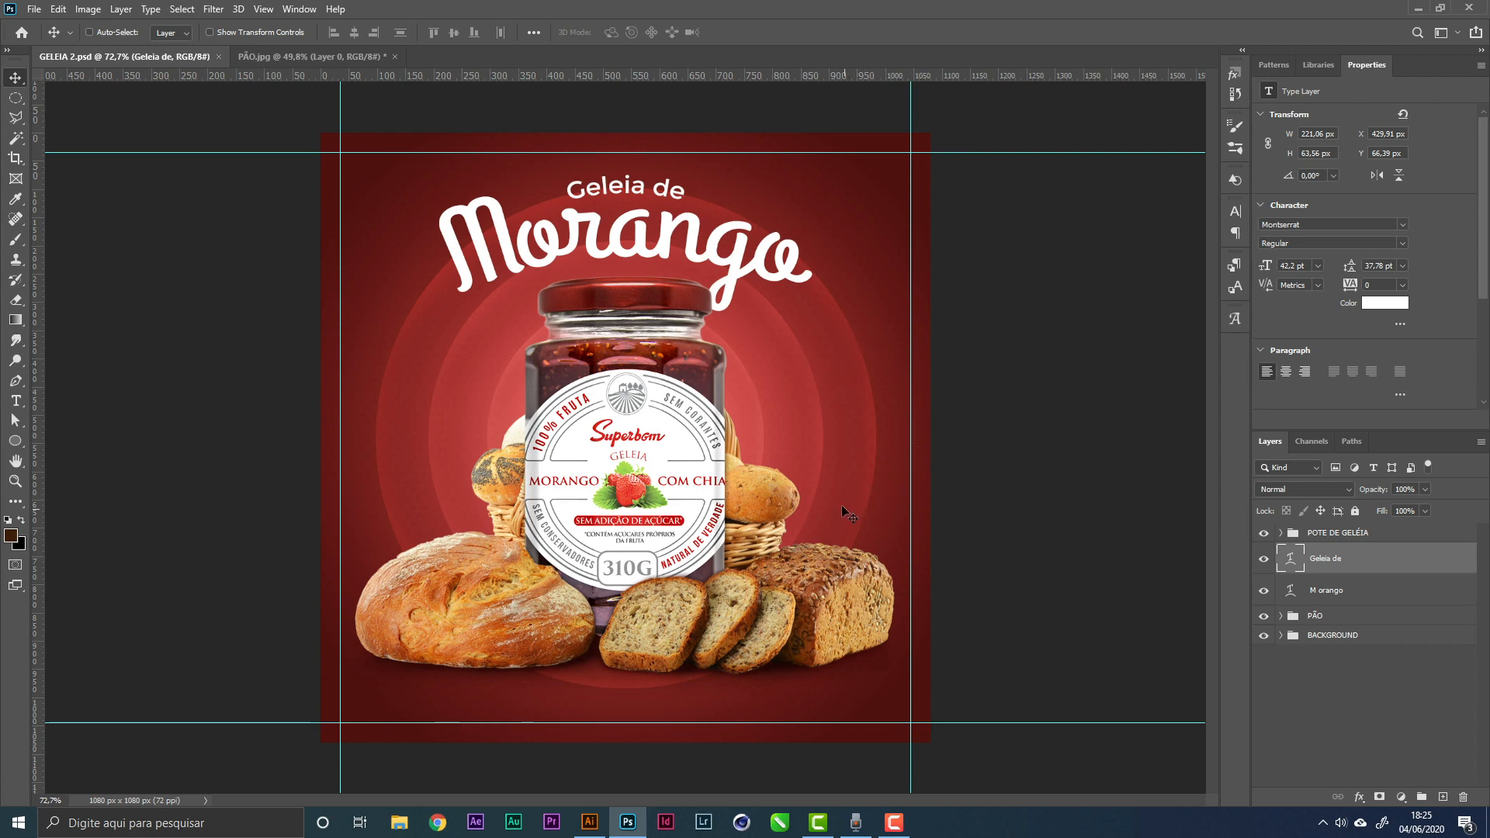
Add a Bevel & Emboss effect to the Morango heading and set its shadow opacity to 42%
click(1374, 594)
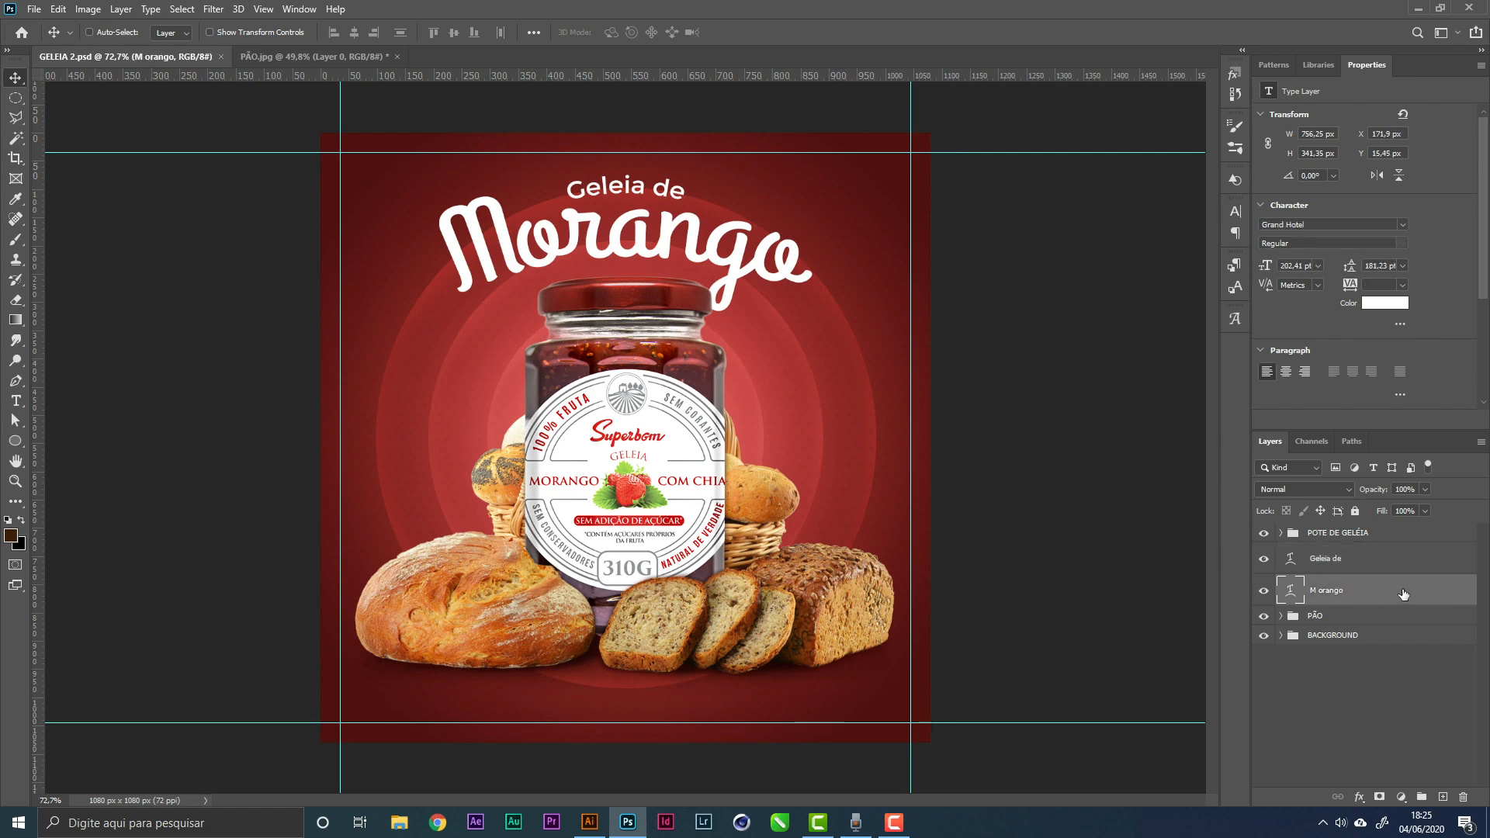
double_click(1403, 594)
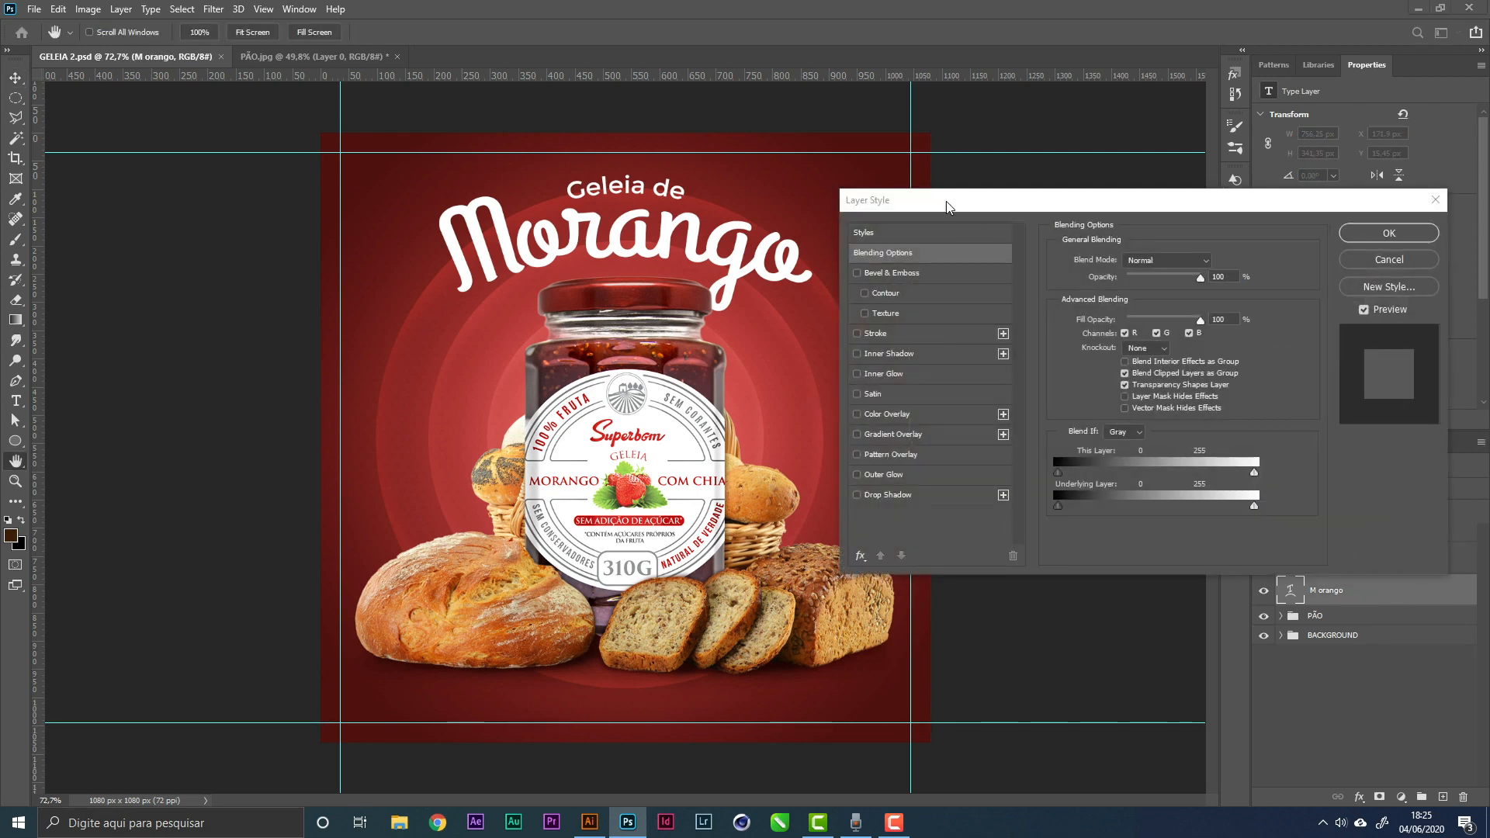
drag(951, 207, 963, 179)
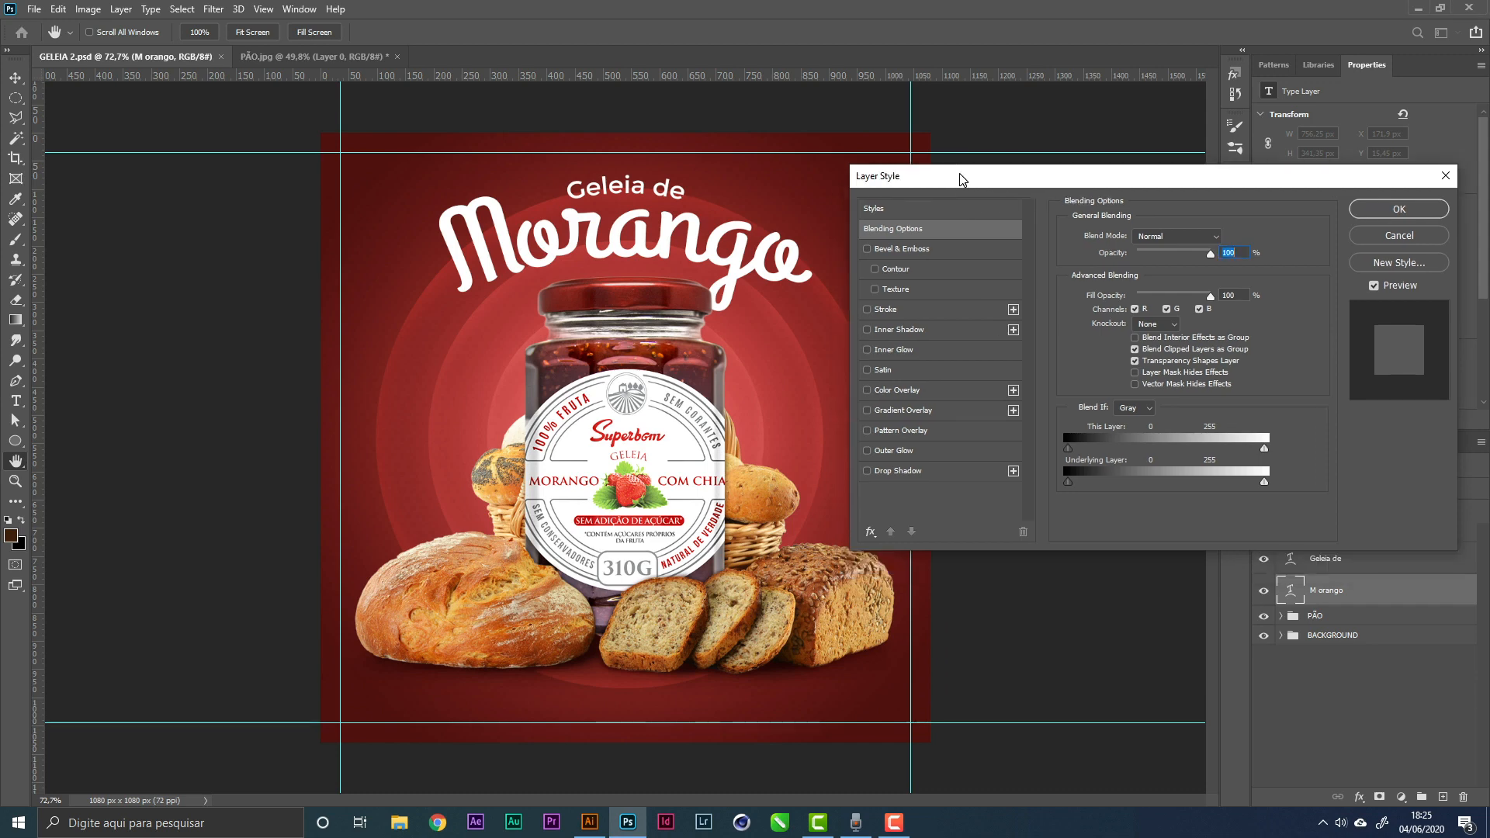
click(903, 250)
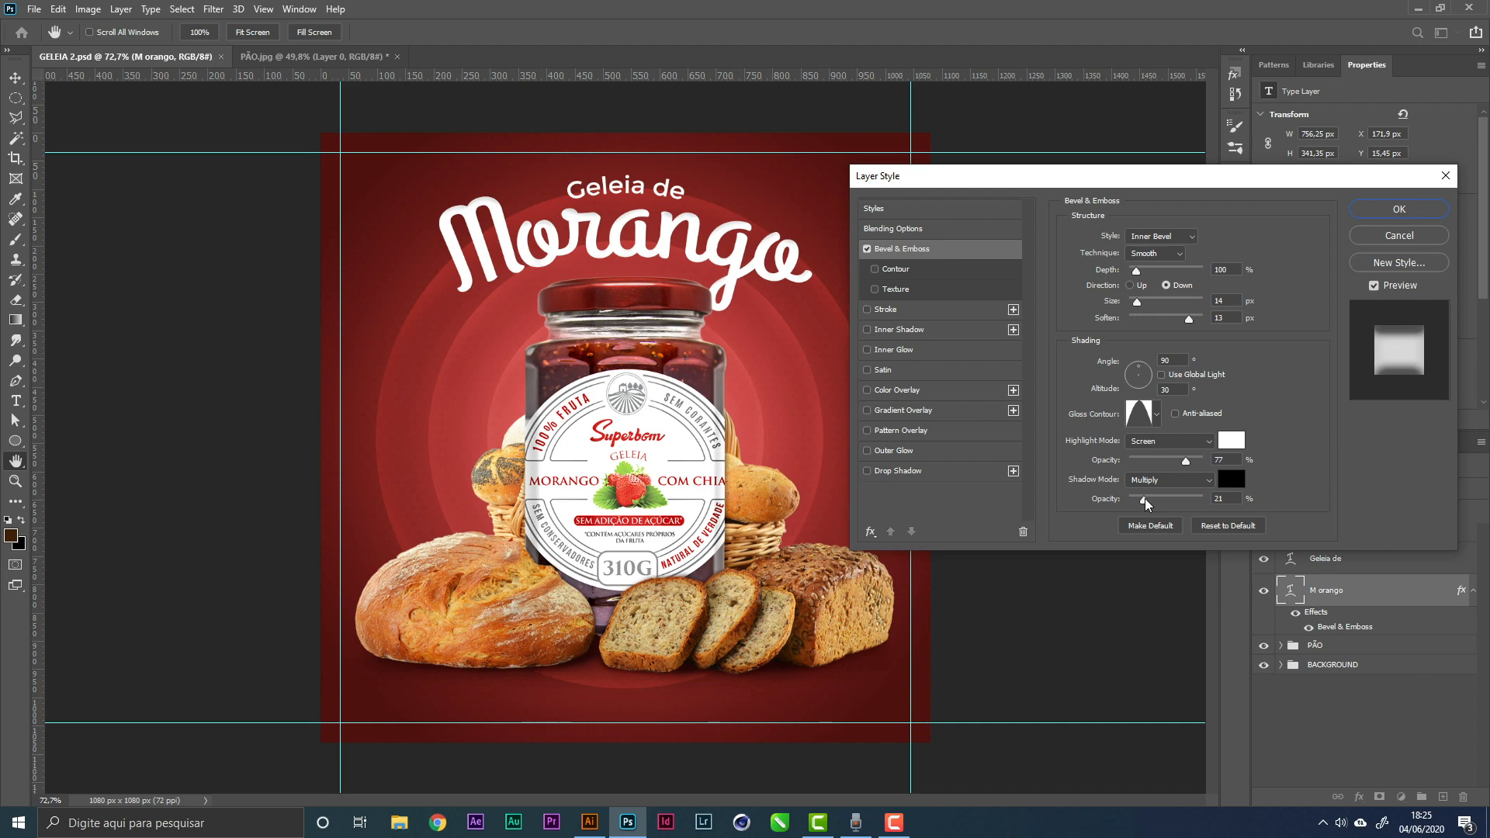
drag(1145, 504, 1161, 501)
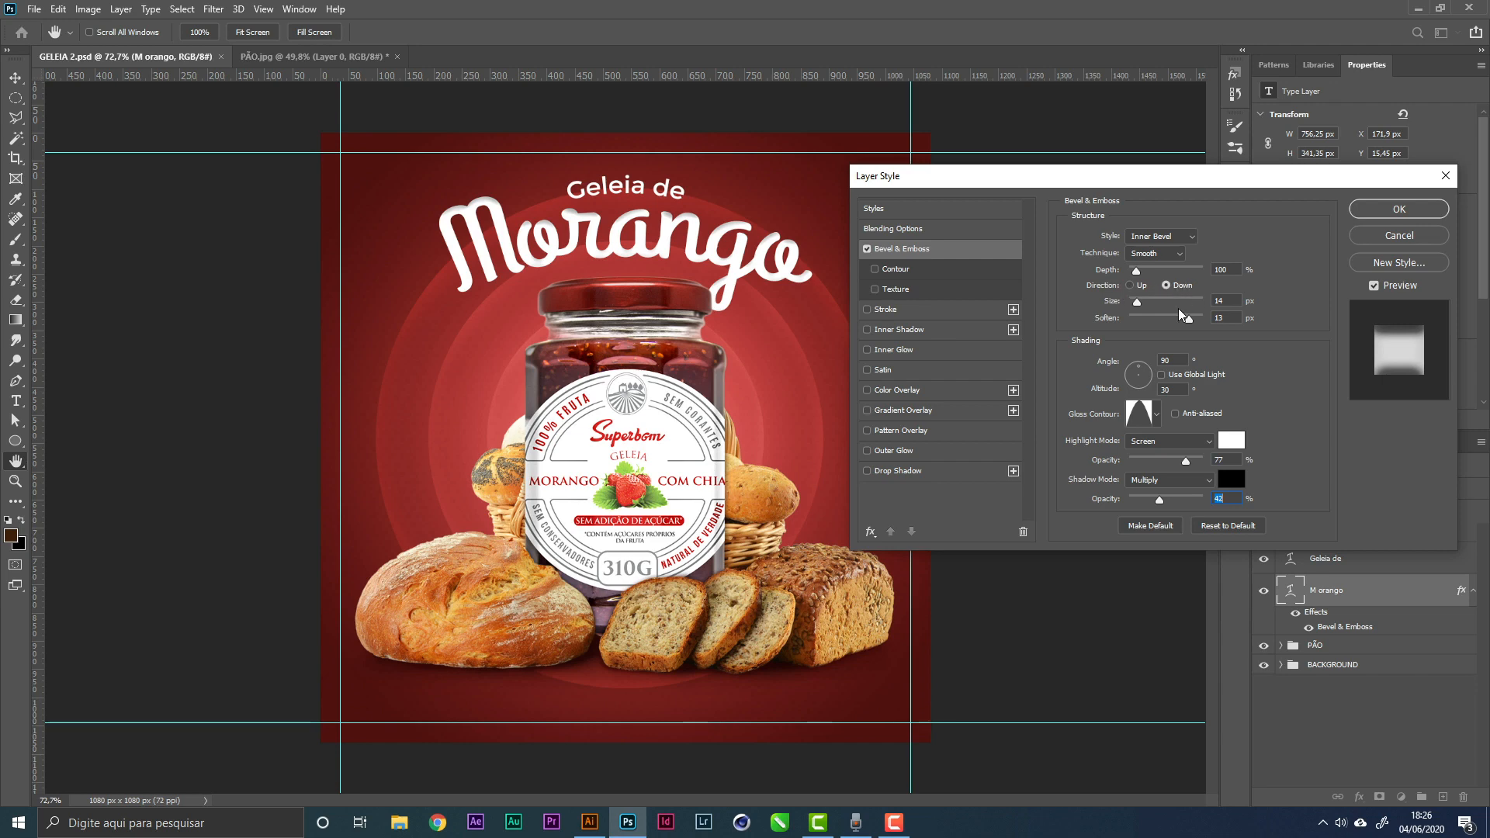
Set the Morango bevel's soften to 10 px, its size to 10 px and its shadow opacity to 55%
drag(1188, 319, 1177, 319)
click(1229, 319)
key(Down)
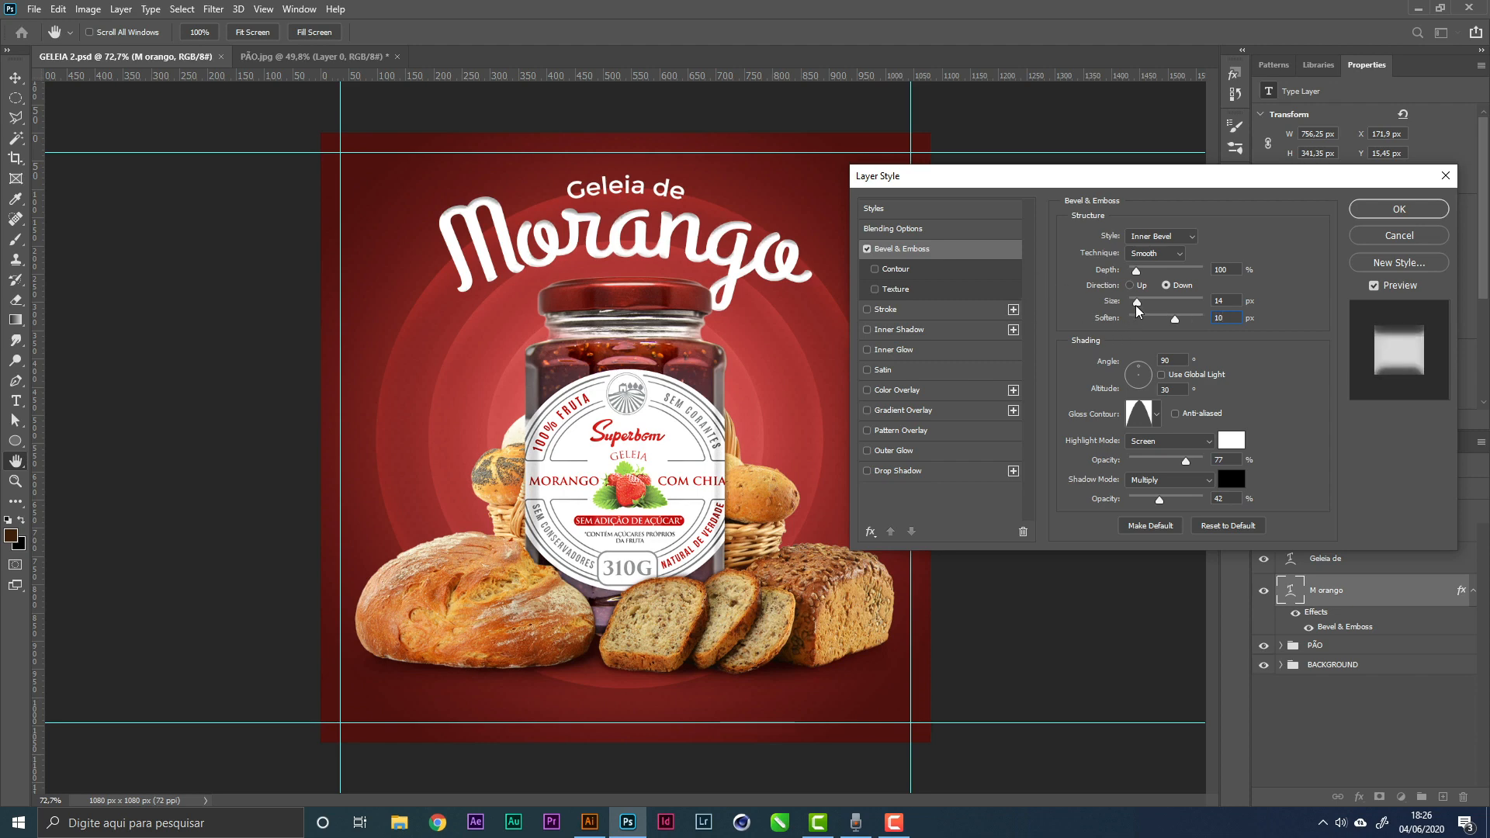
mouse_move(1137, 303)
mouse_down()
mouse_move(1158, 306)
mouse_move(1139, 314)
mouse_up()
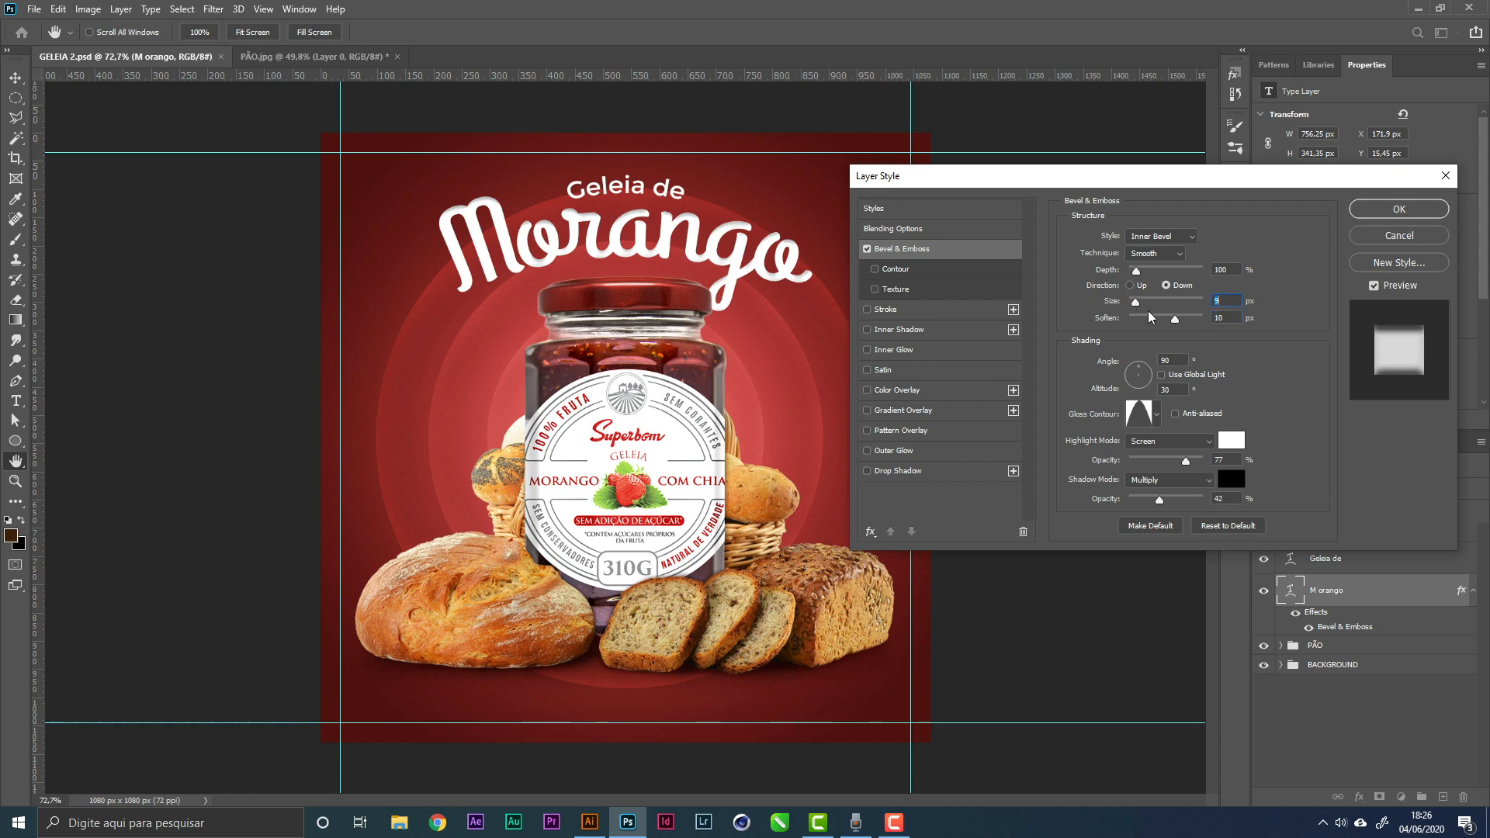
text(10)
mouse_move(1161, 501)
mouse_down()
mouse_move(1184, 501)
mouse_move(1170, 501)
mouse_up()
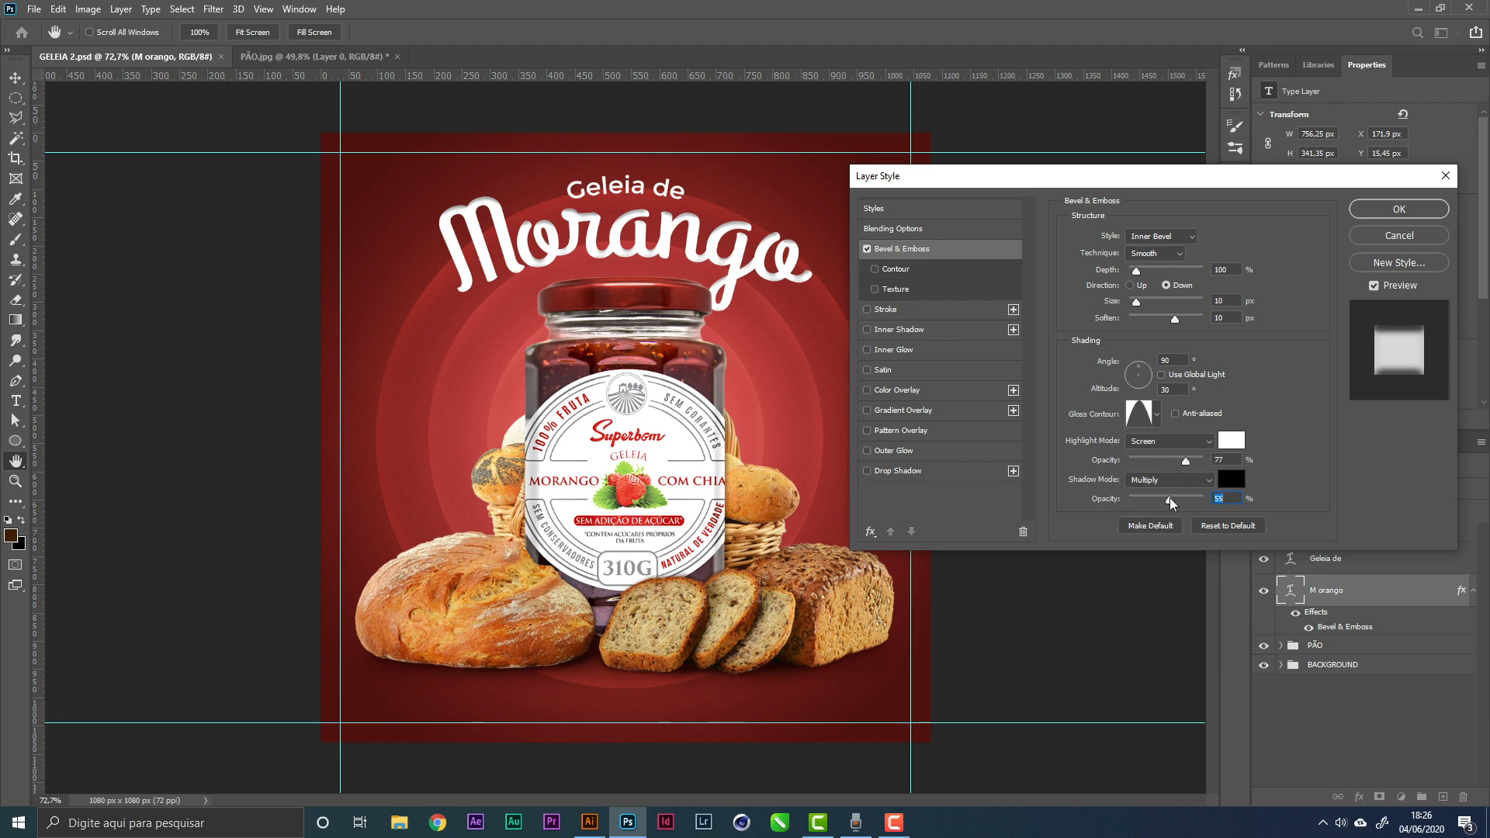
Try the Chisel Hard technique on the Morango bevel, return it to Smooth and set the direction to Up
click(1162, 256)
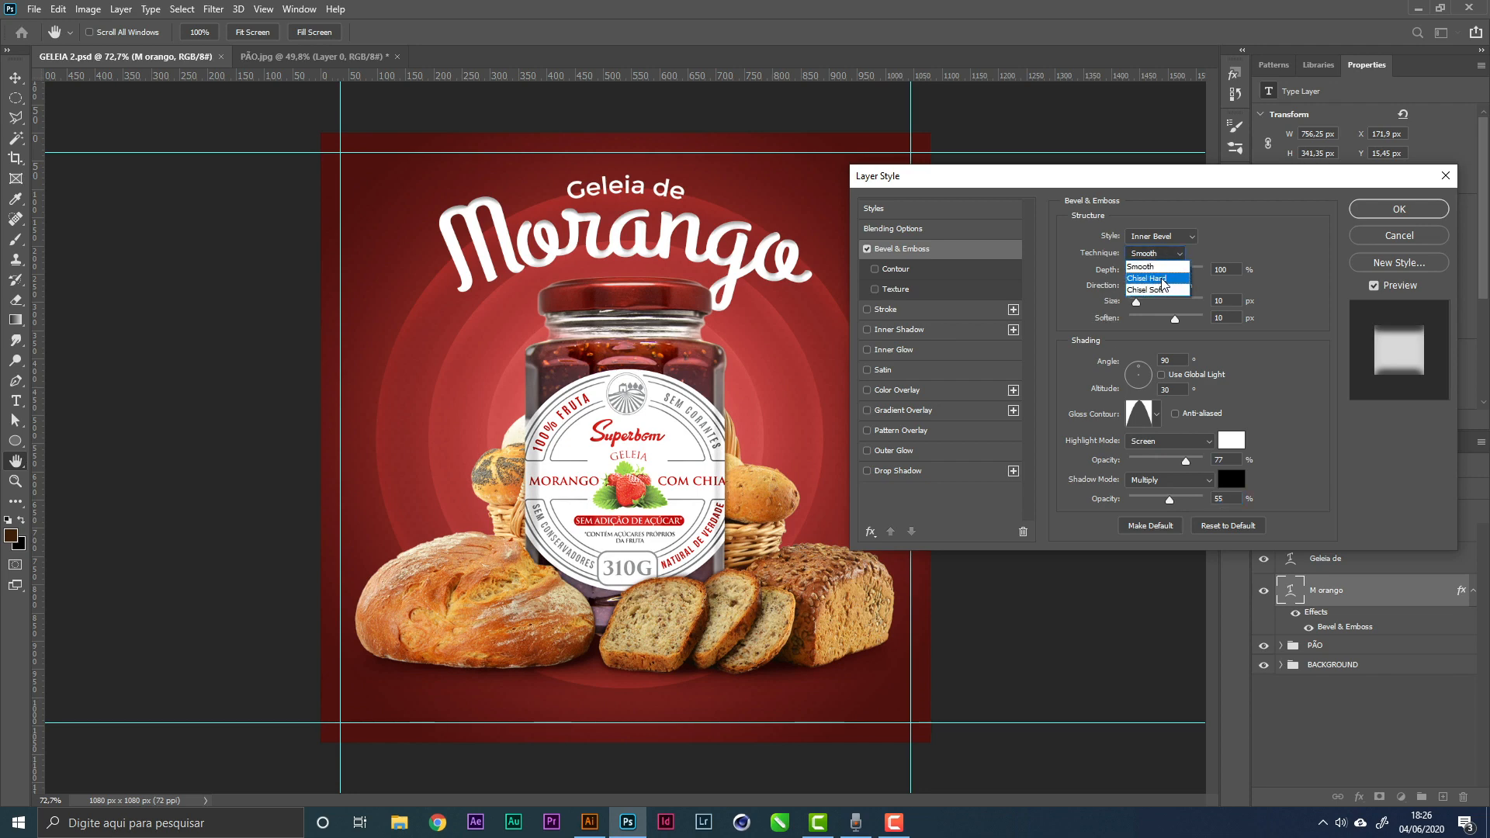
click(1162, 280)
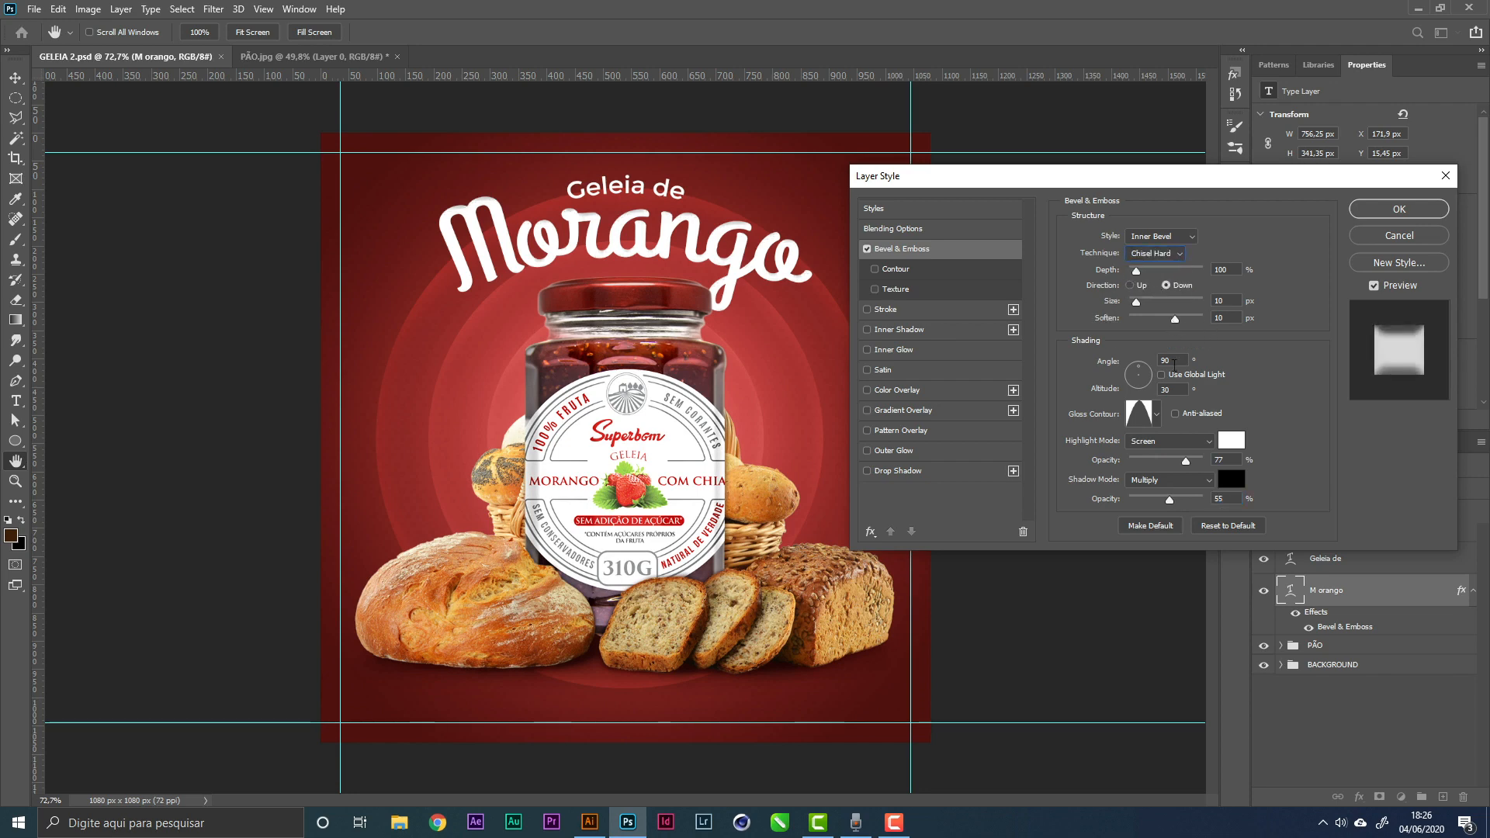
click(1164, 256)
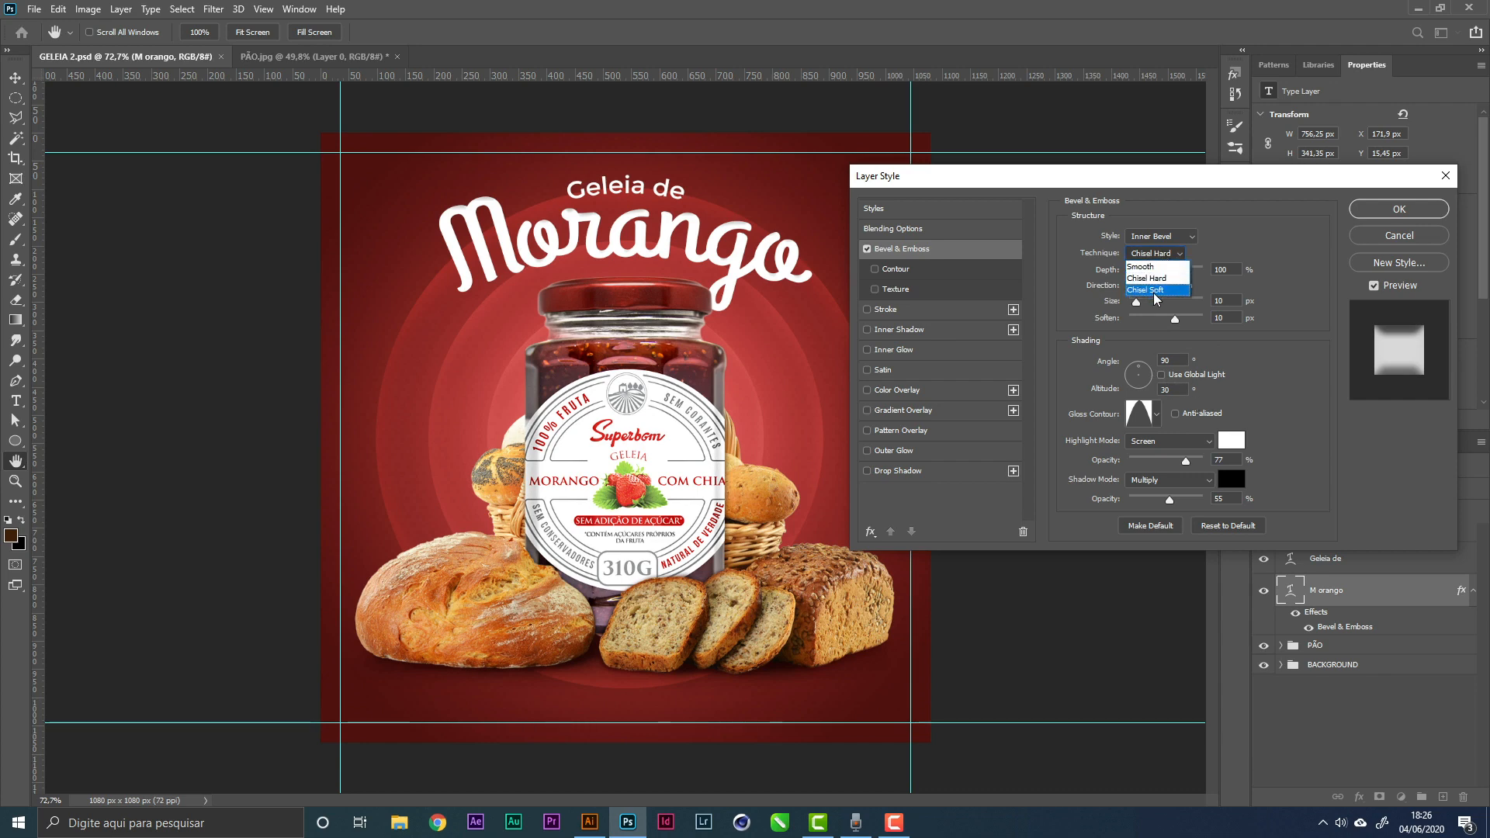
click(1141, 266)
click(1143, 285)
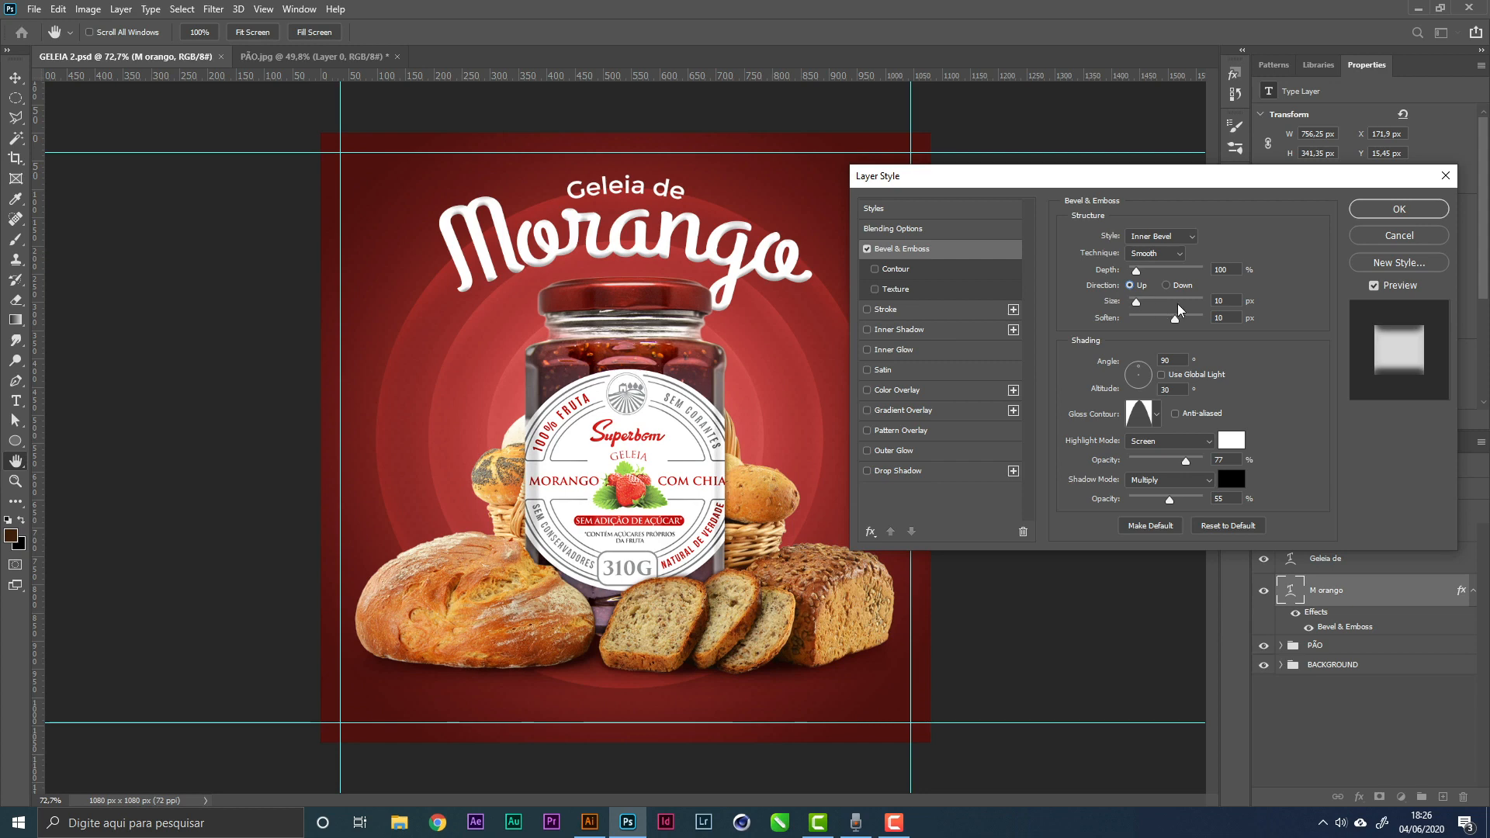
Try several gloss contour presets on the Morango bevel and choose the fourth preset in the first row
click(1156, 419)
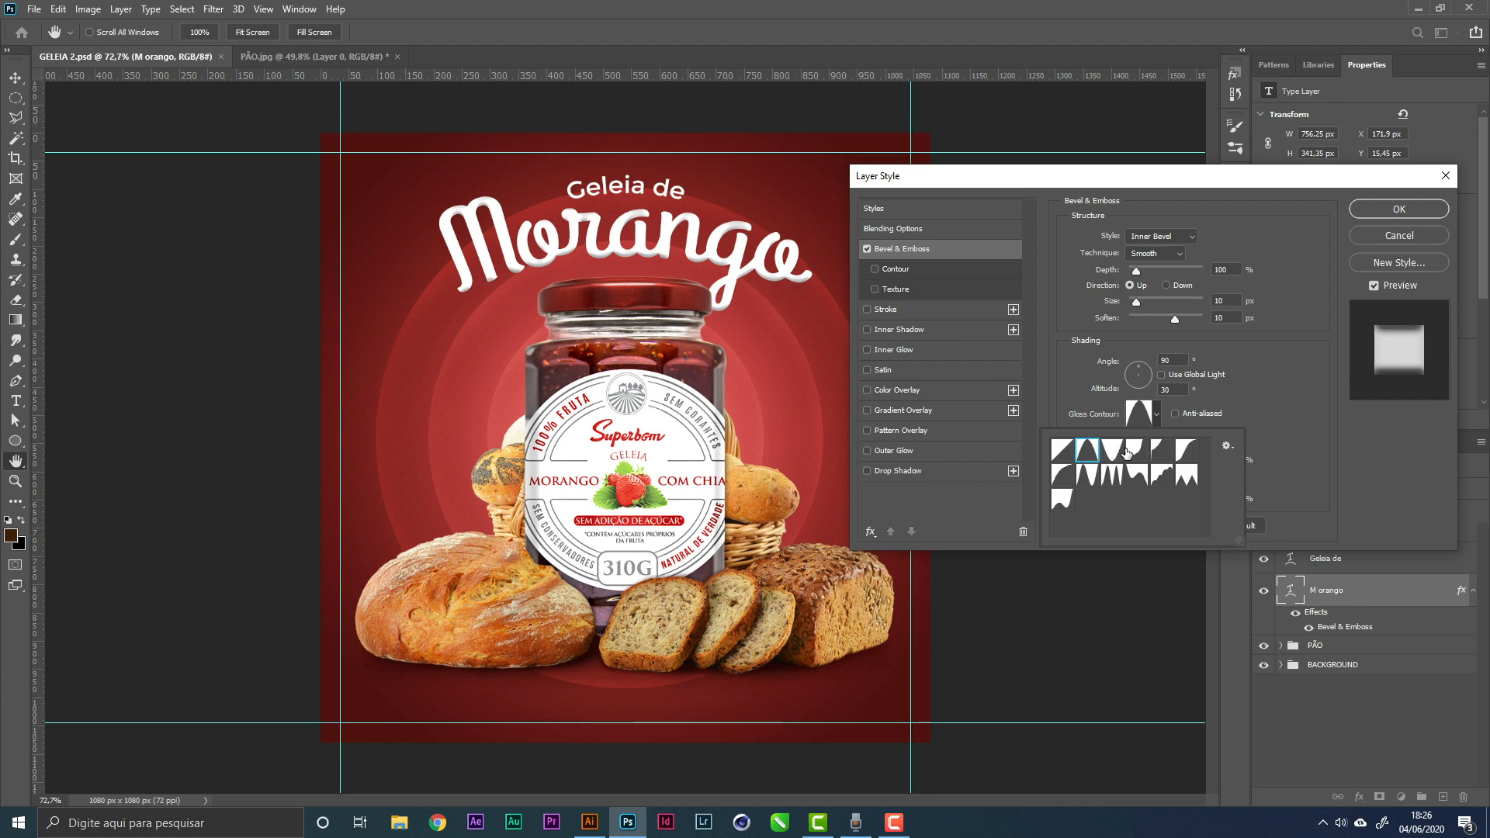
click(1131, 473)
click(1111, 458)
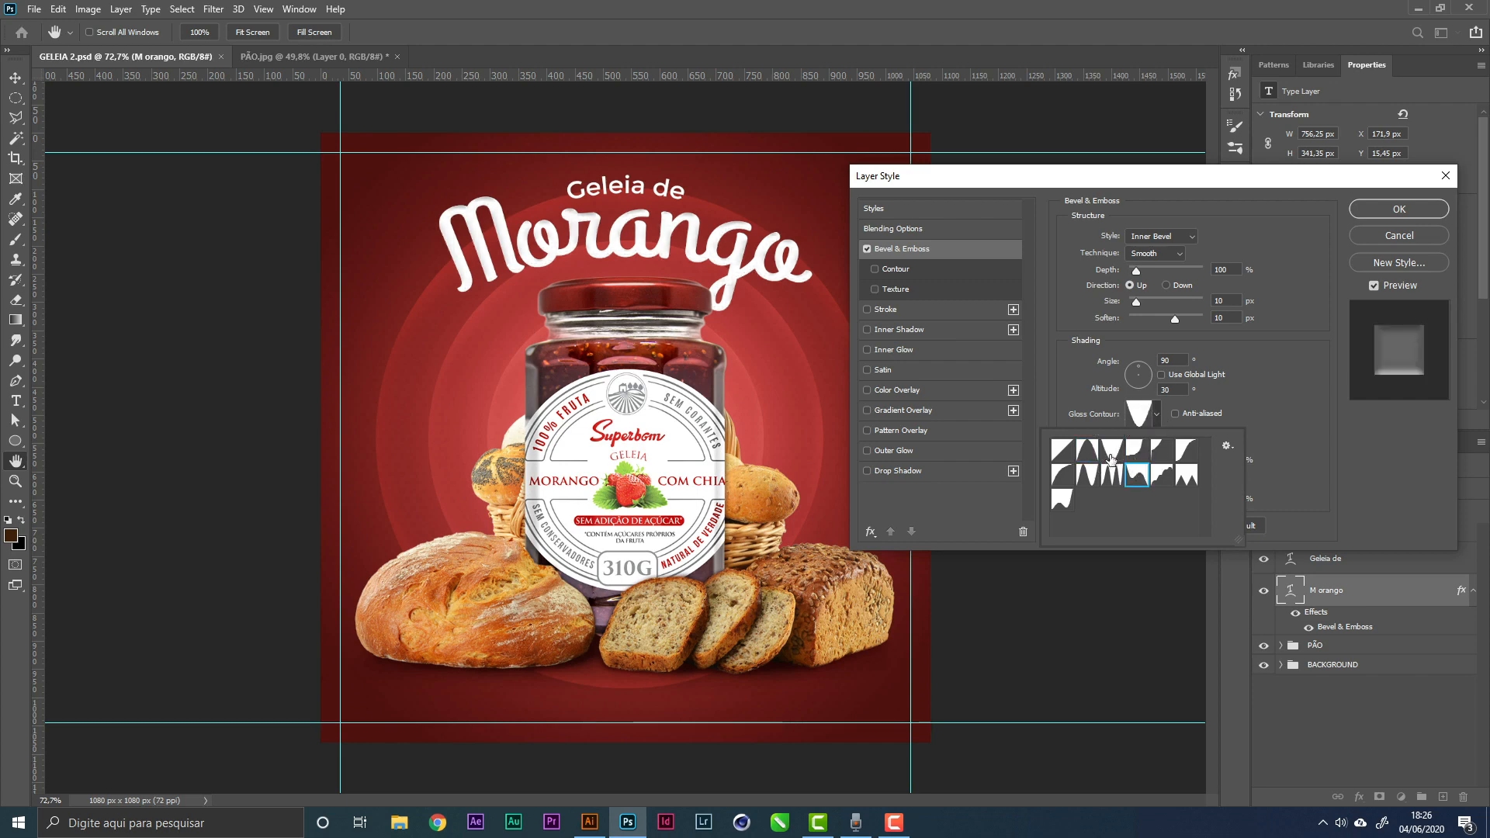
click(1065, 454)
click(1067, 472)
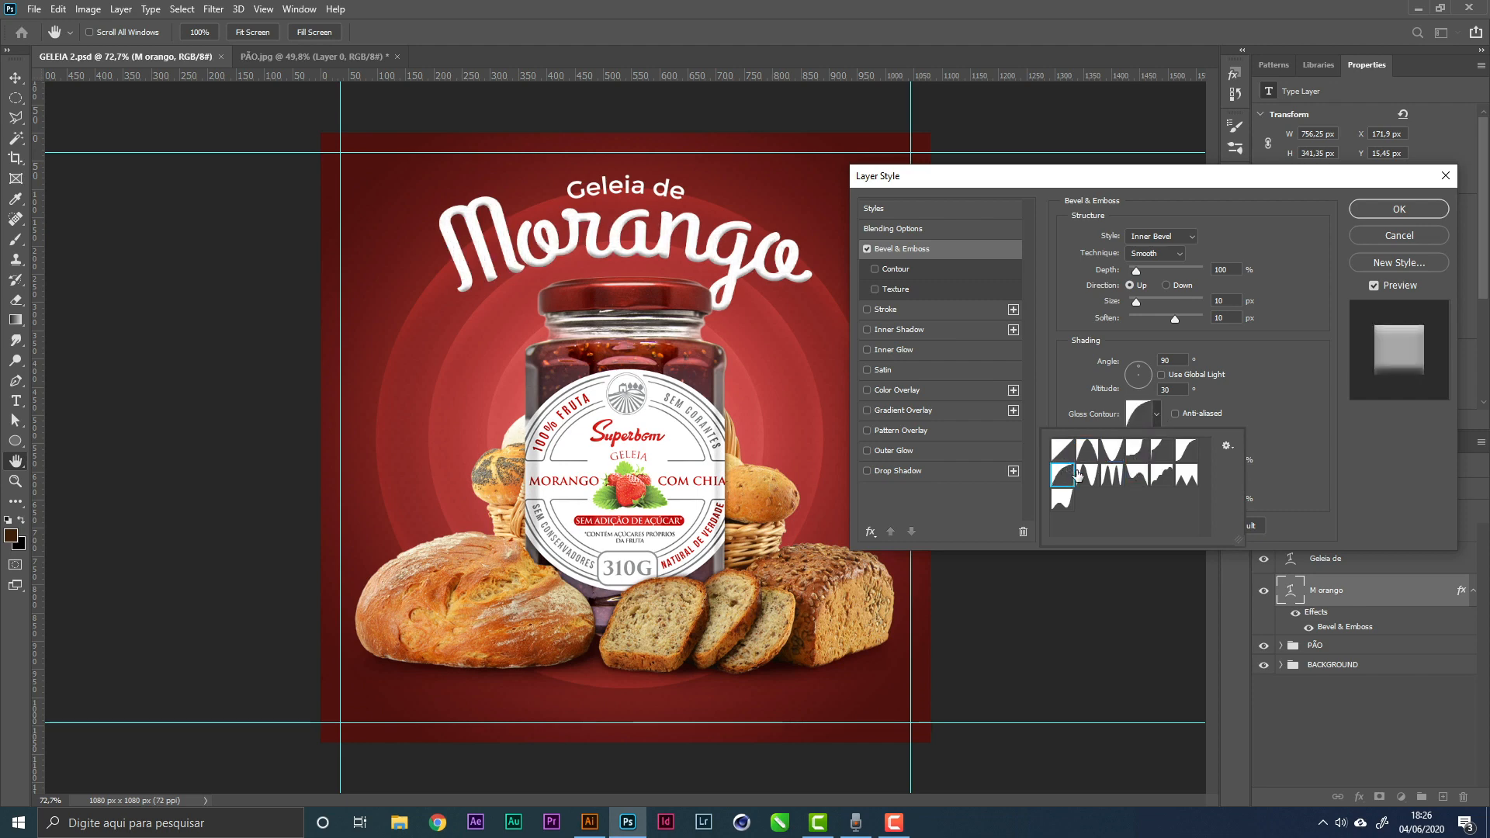
click(1157, 475)
click(1138, 474)
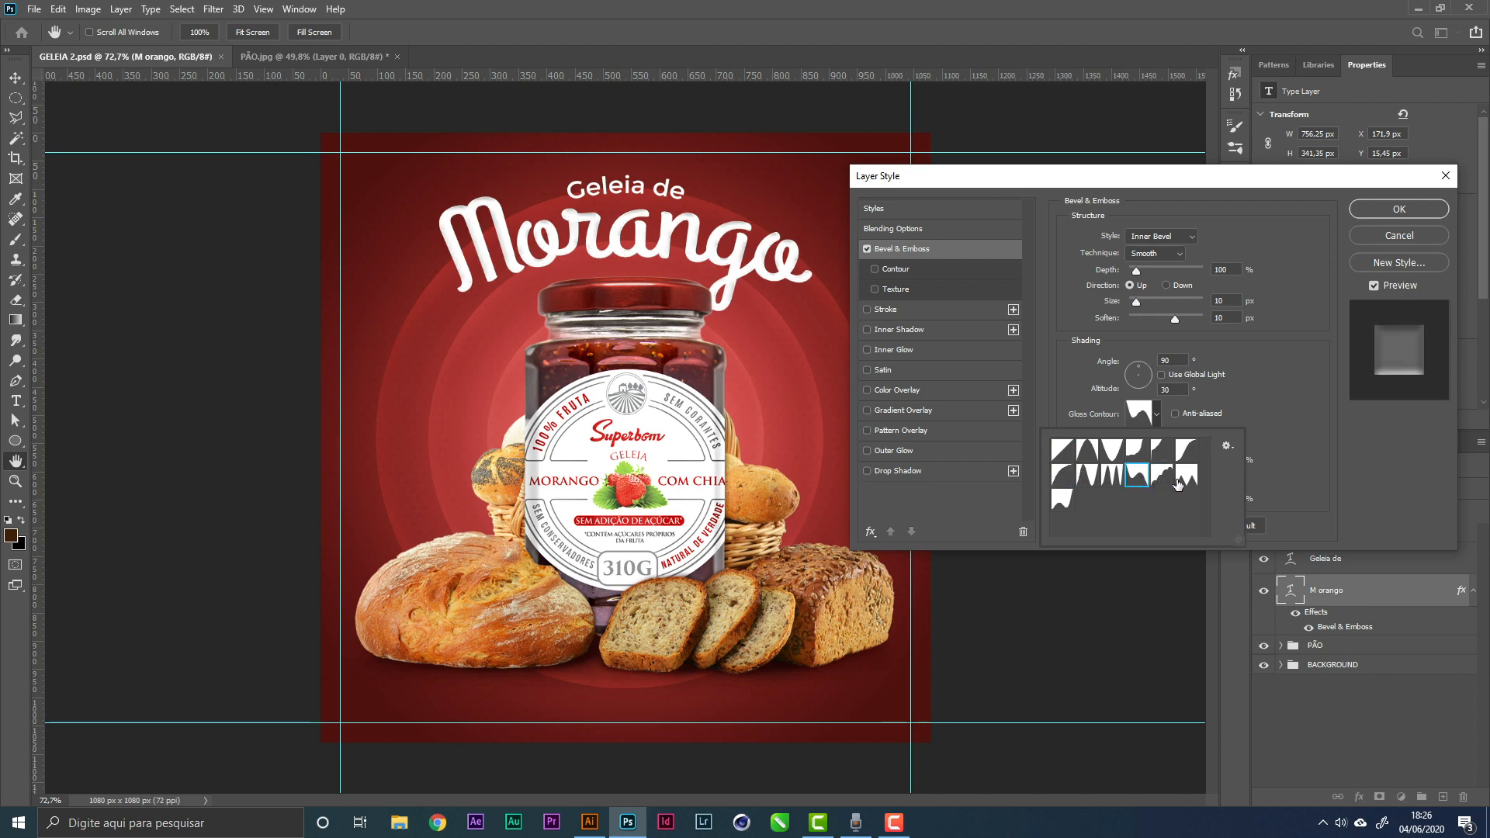
click(1112, 475)
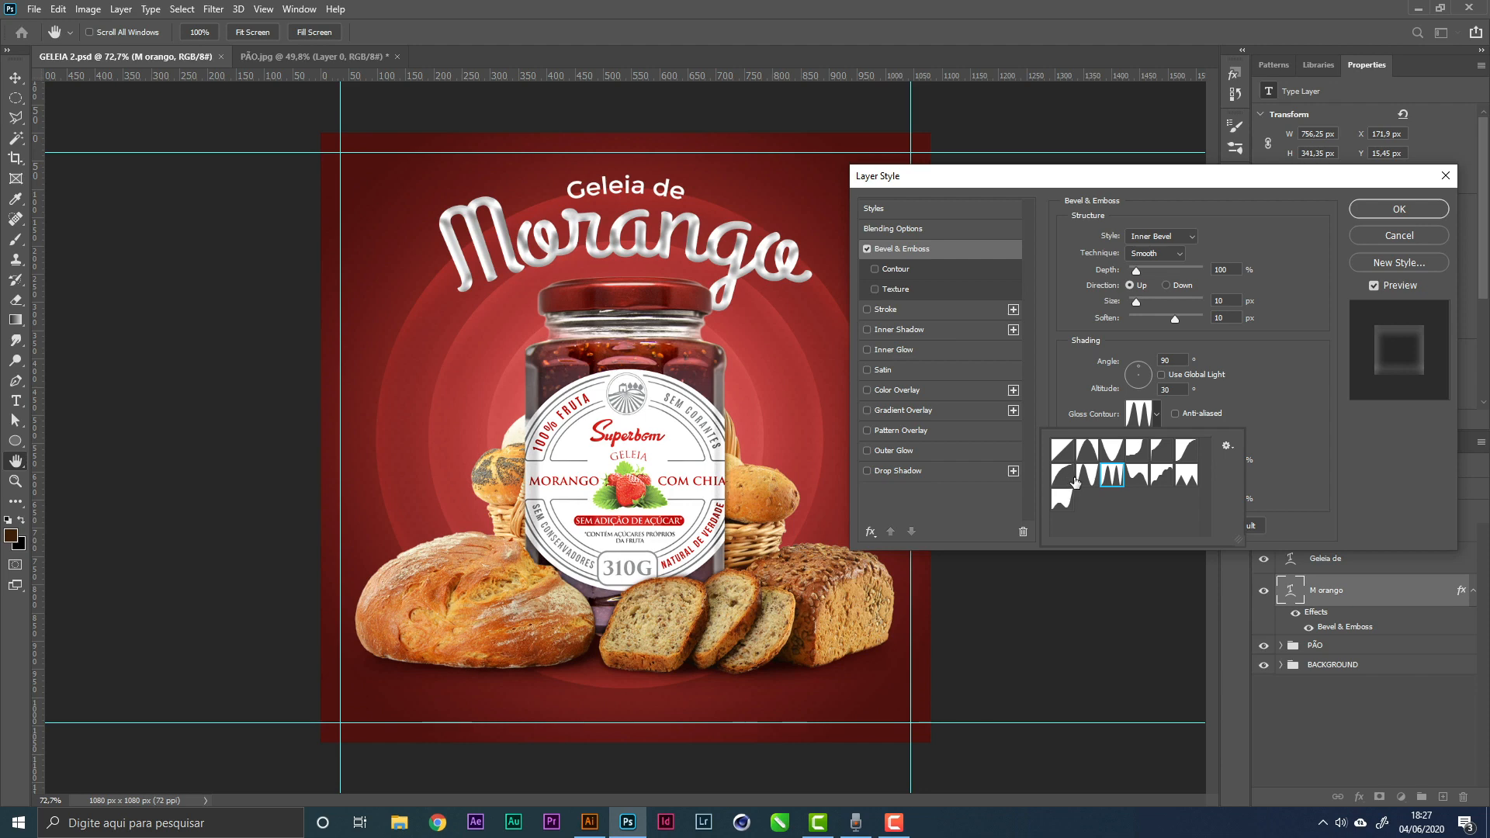
click(1068, 481)
click(1071, 458)
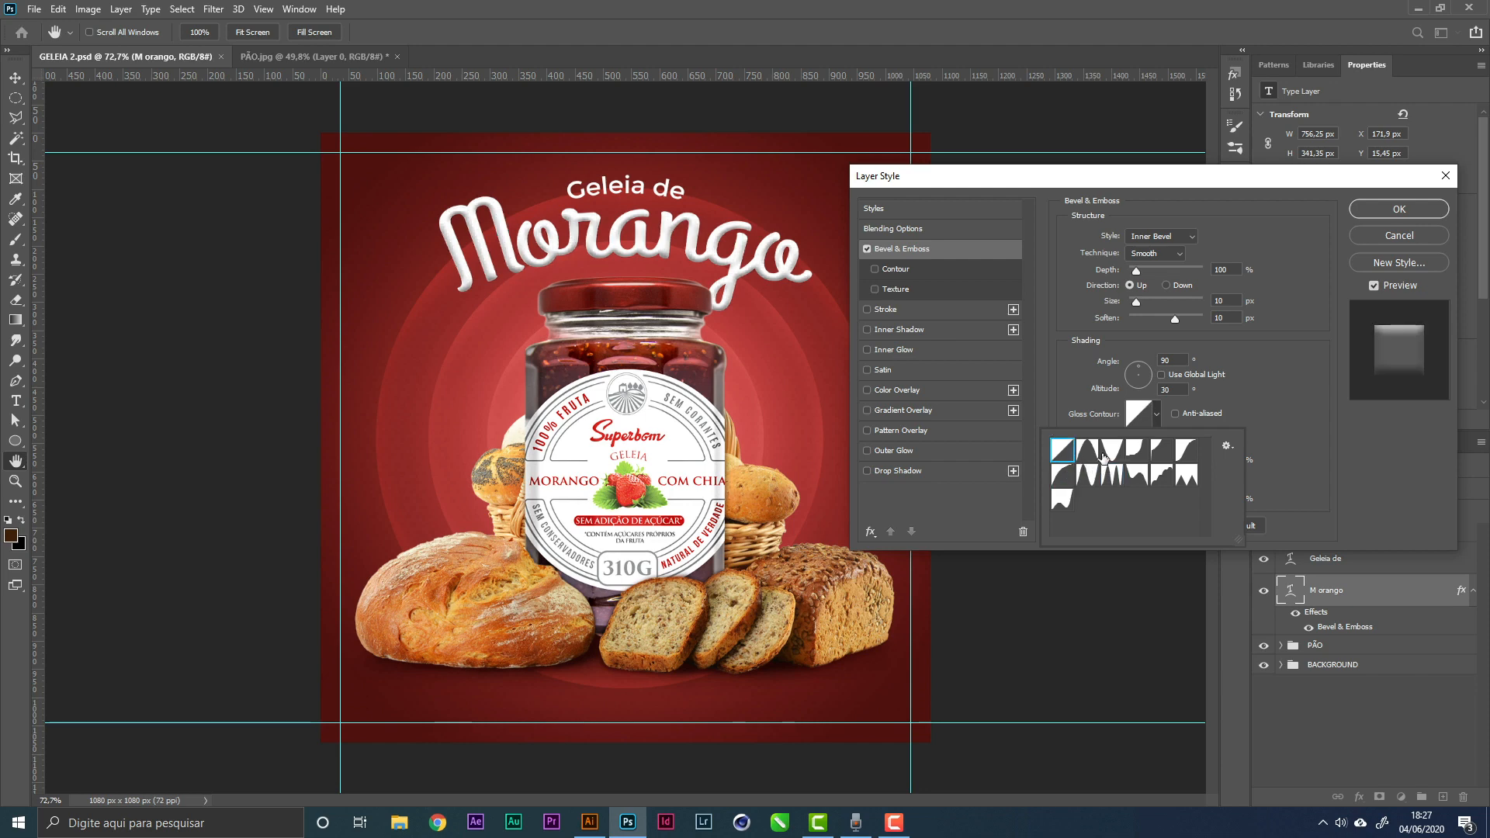
click(1106, 458)
click(1090, 458)
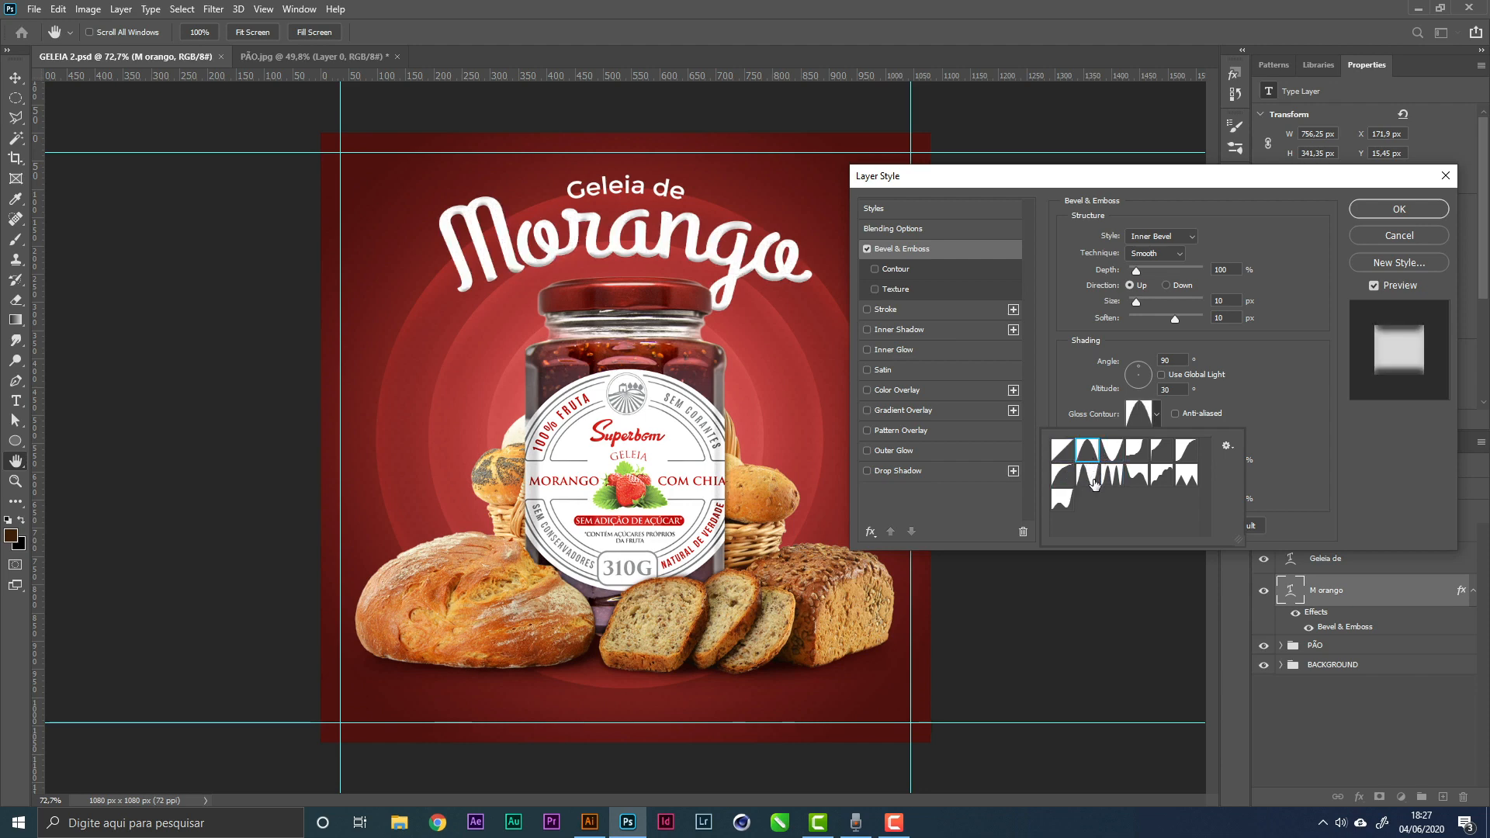
click(1092, 480)
click(1114, 479)
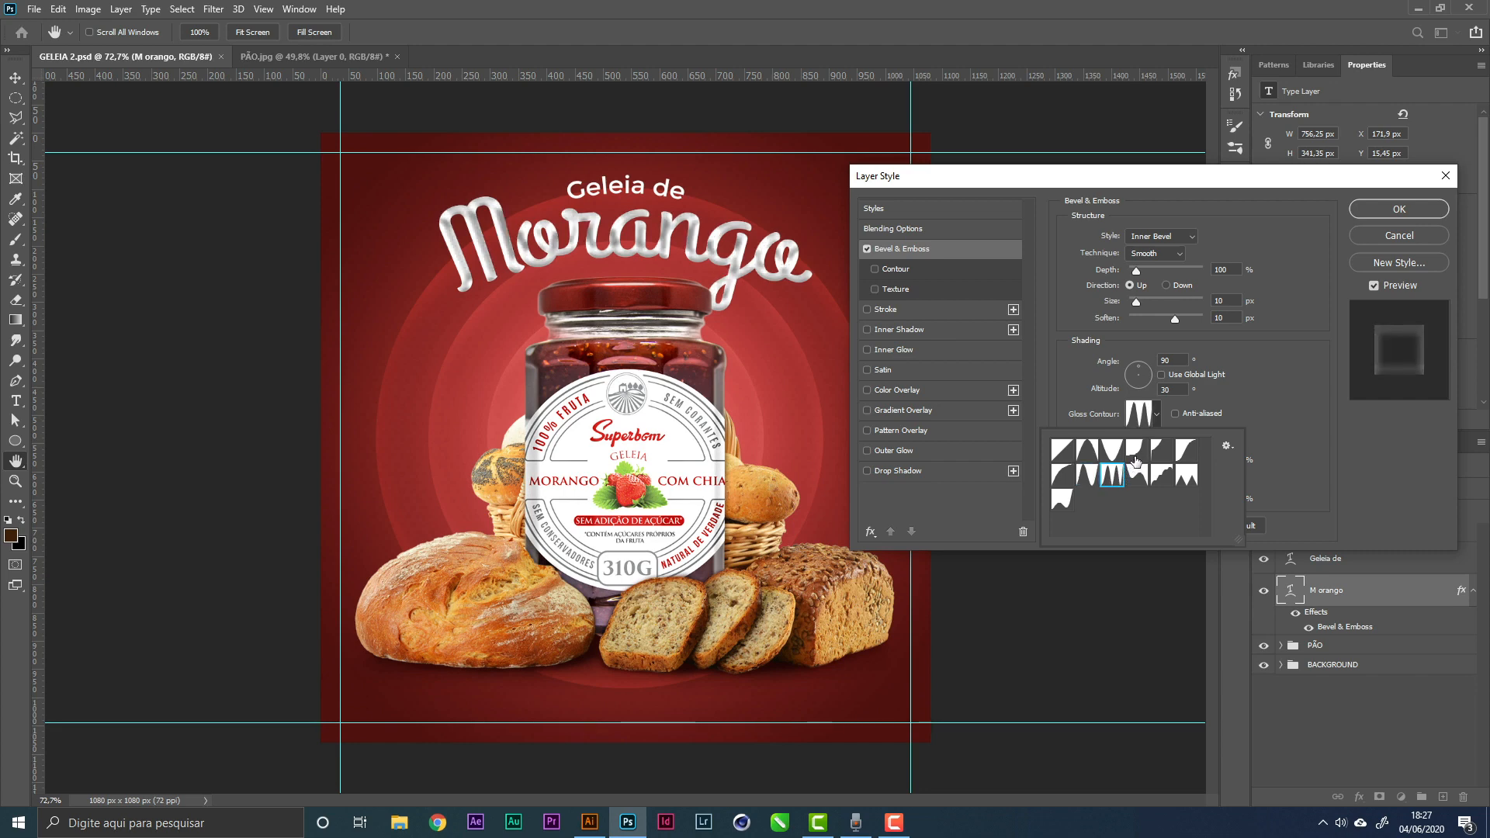
click(1136, 450)
click(1170, 214)
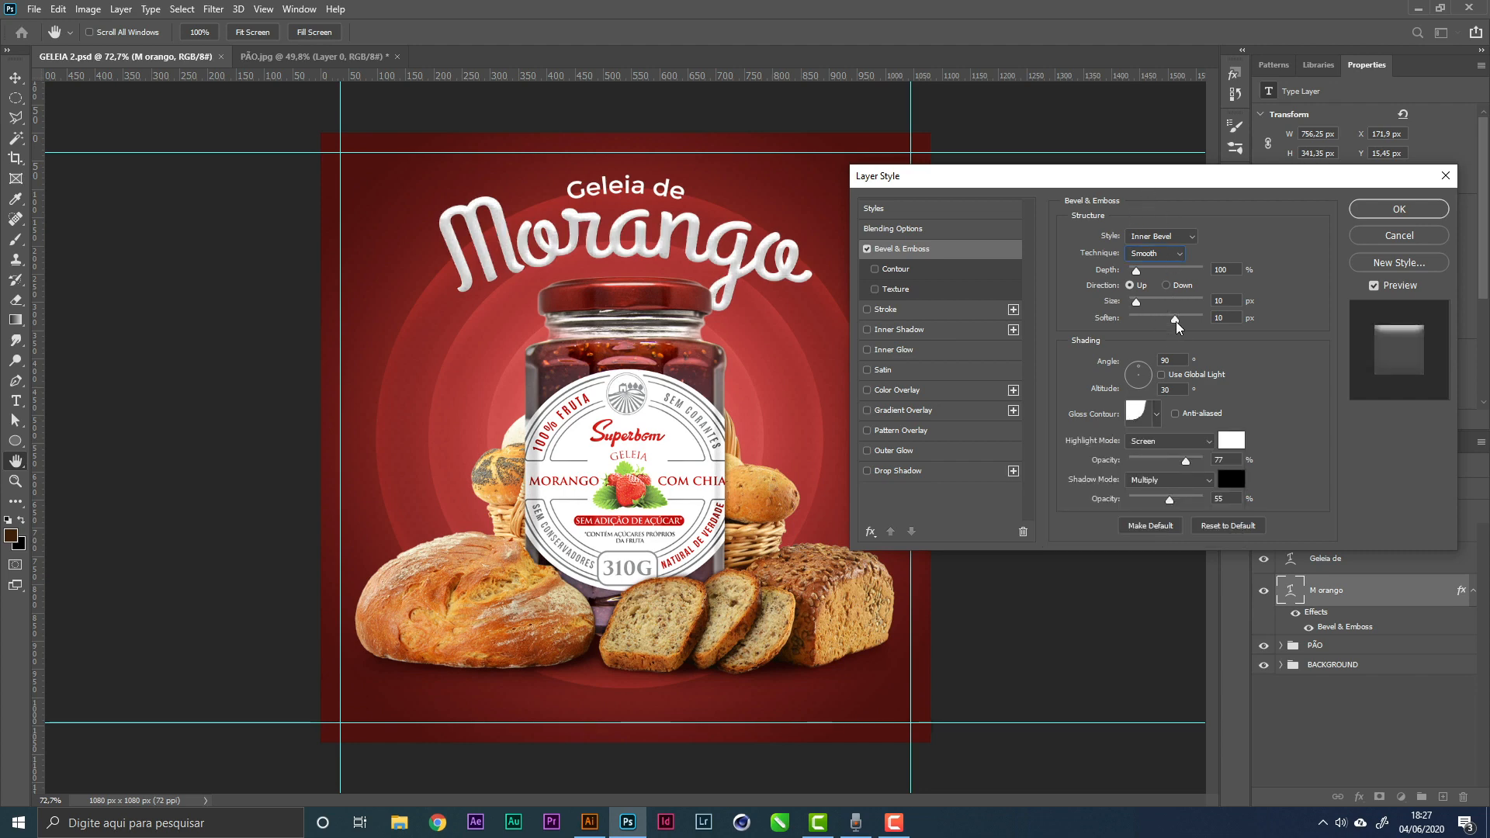
Refine the Morango bevel with a soften of 4 px, a size of 6 px and a shadow opacity of 33%
drag(1175, 319, 1147, 322)
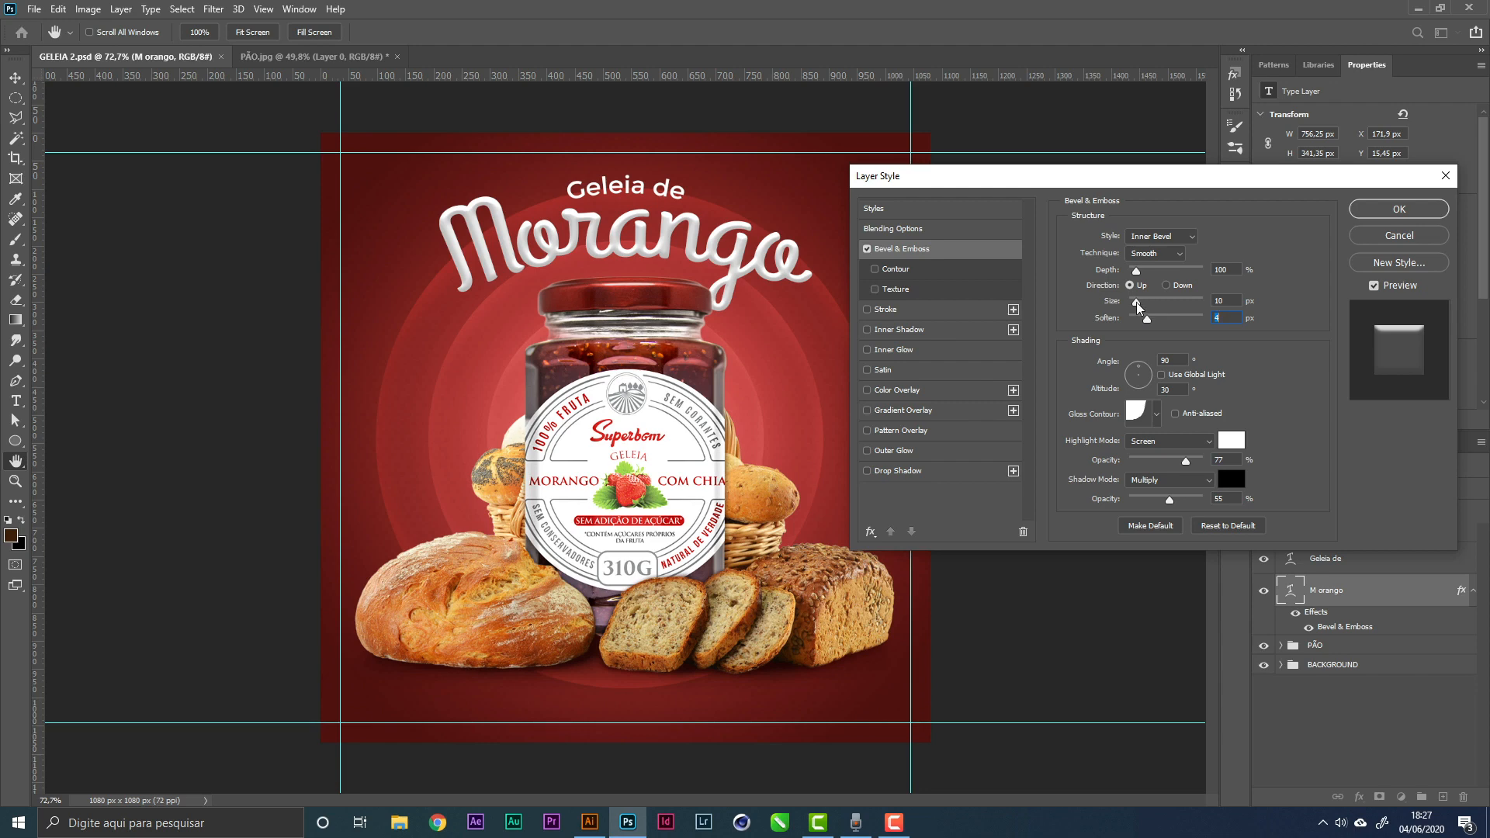
mouse_move(1136, 302)
mouse_down()
mouse_move(1150, 308)
mouse_move(1125, 311)
mouse_up()
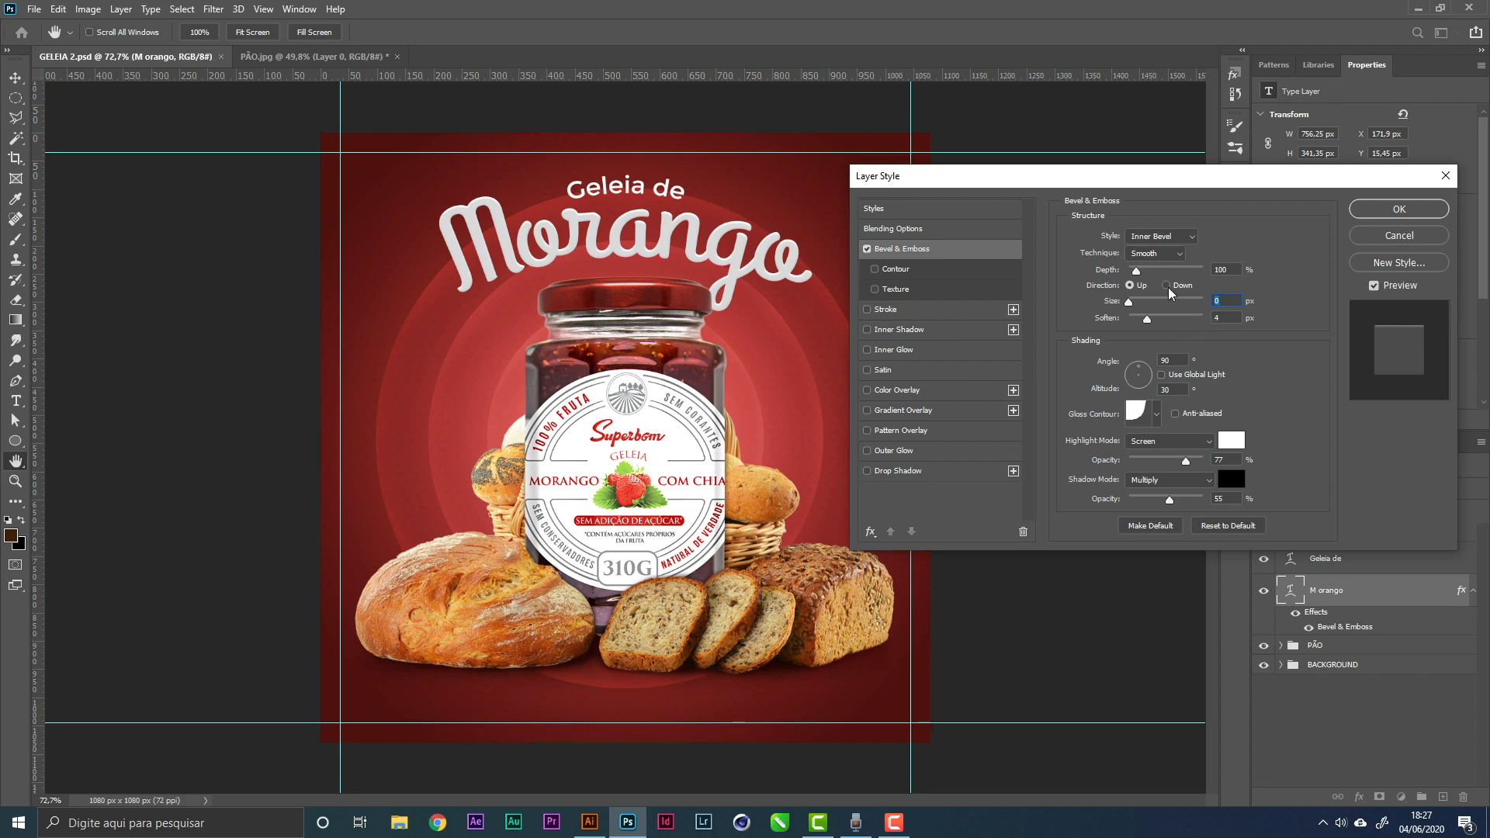
text(5)
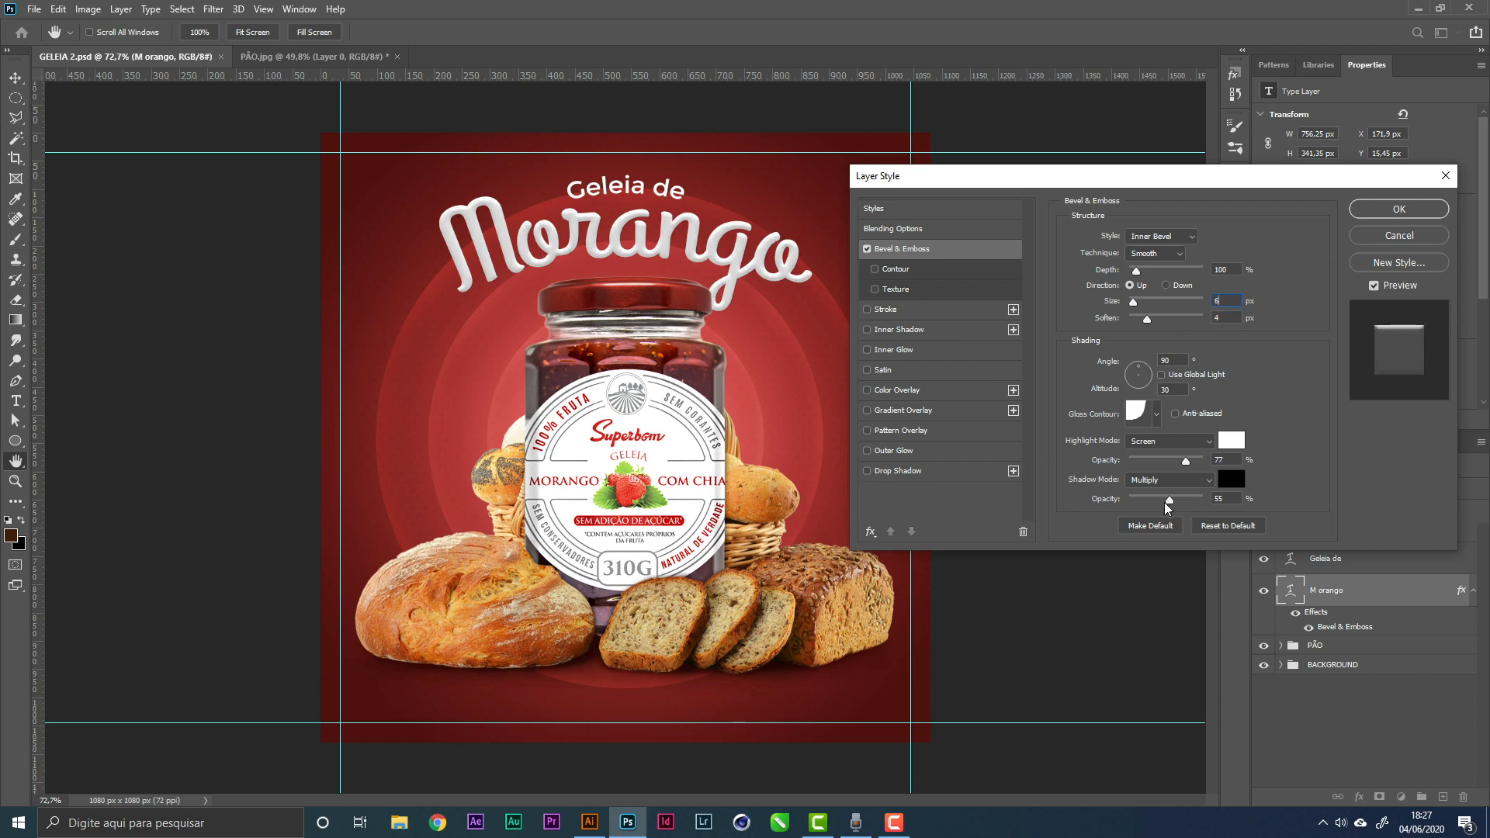
drag(1169, 506, 1154, 505)
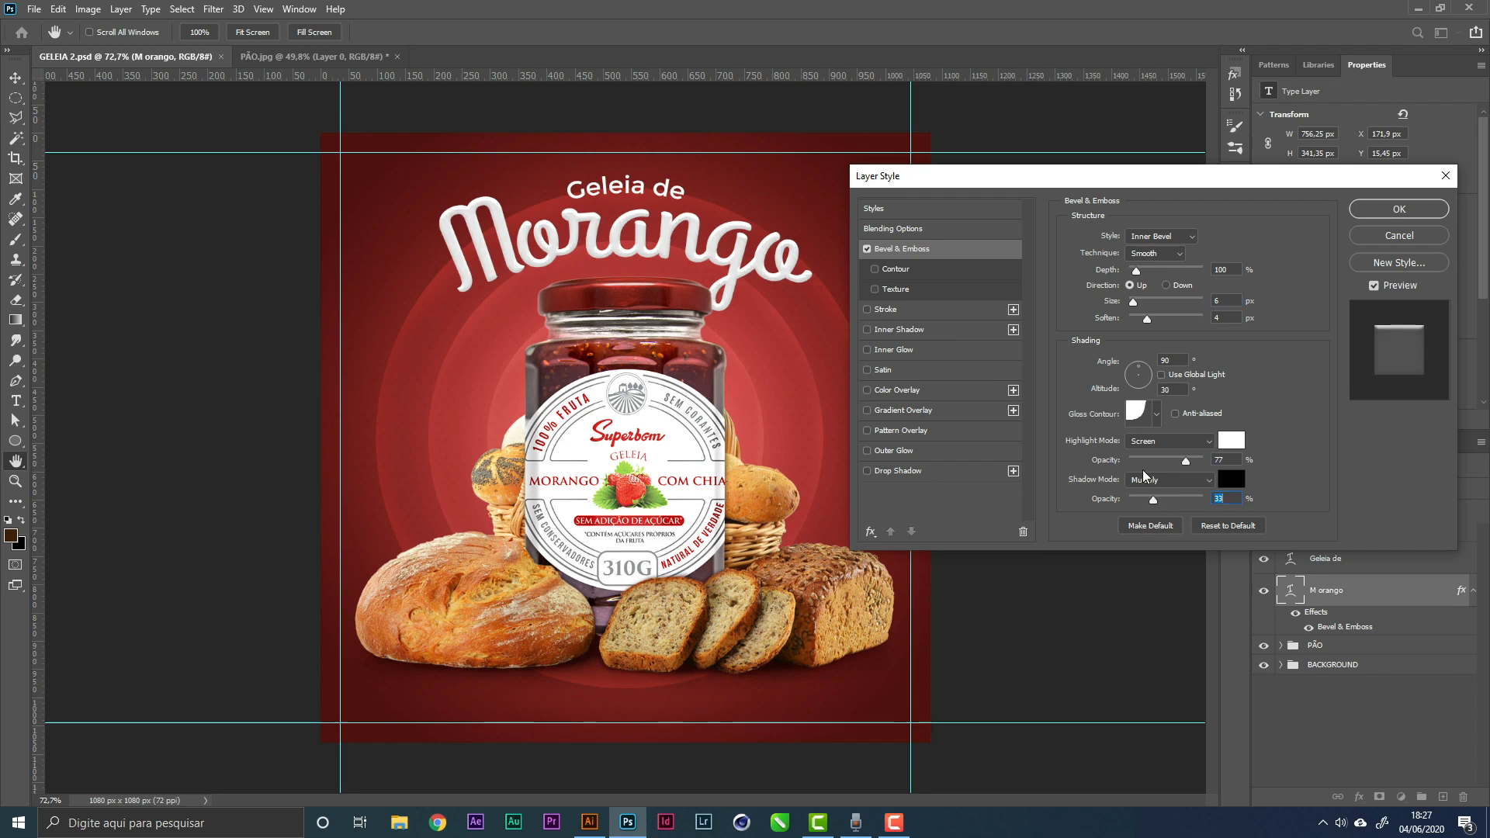
Add a Multiply drop shadow in dark red #7f2923 to the Morango heading, raise its opacity slightly, apply the style and save the document
click(912, 472)
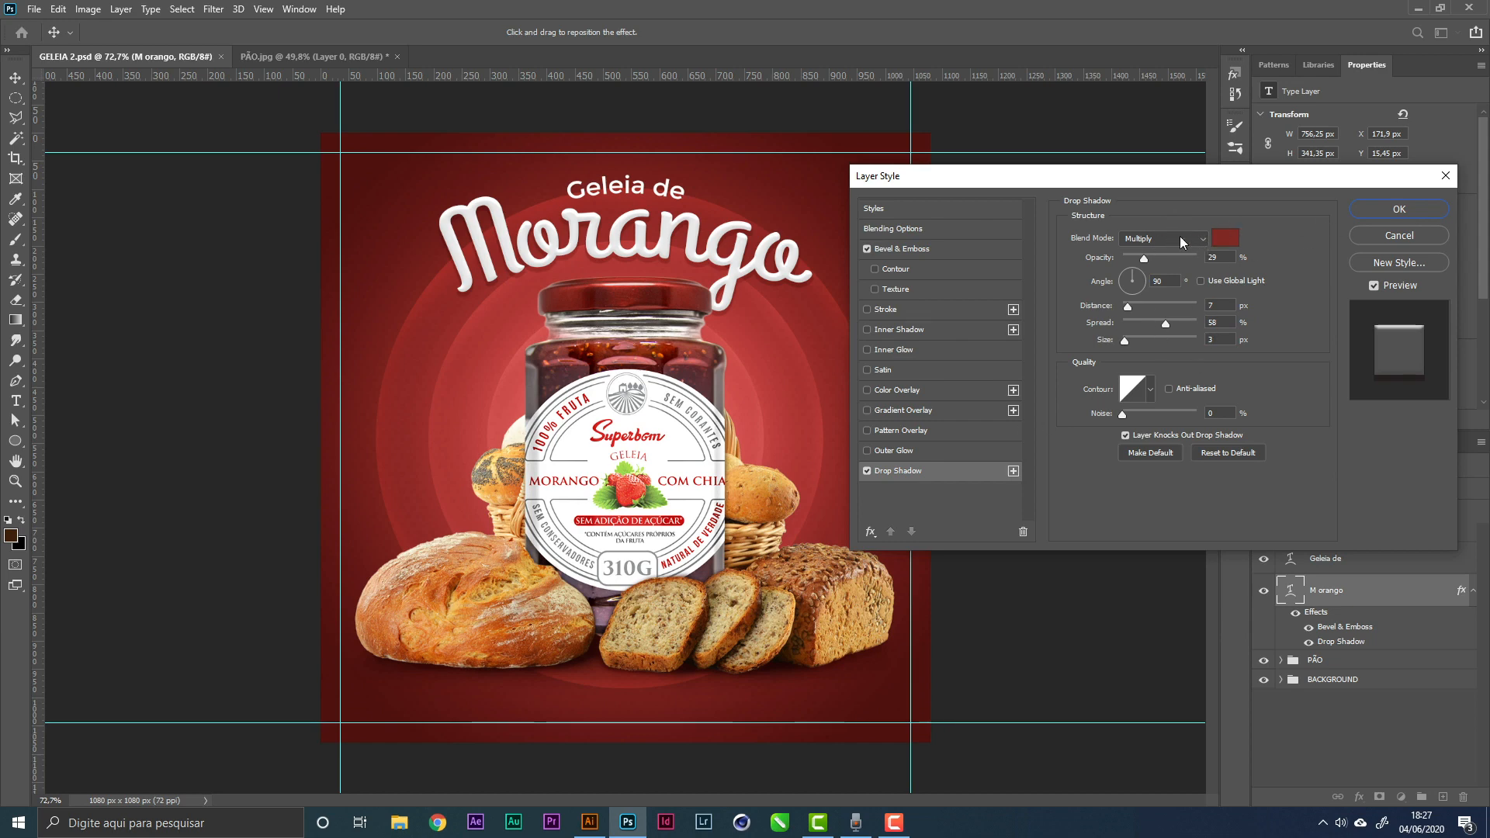
click(1230, 236)
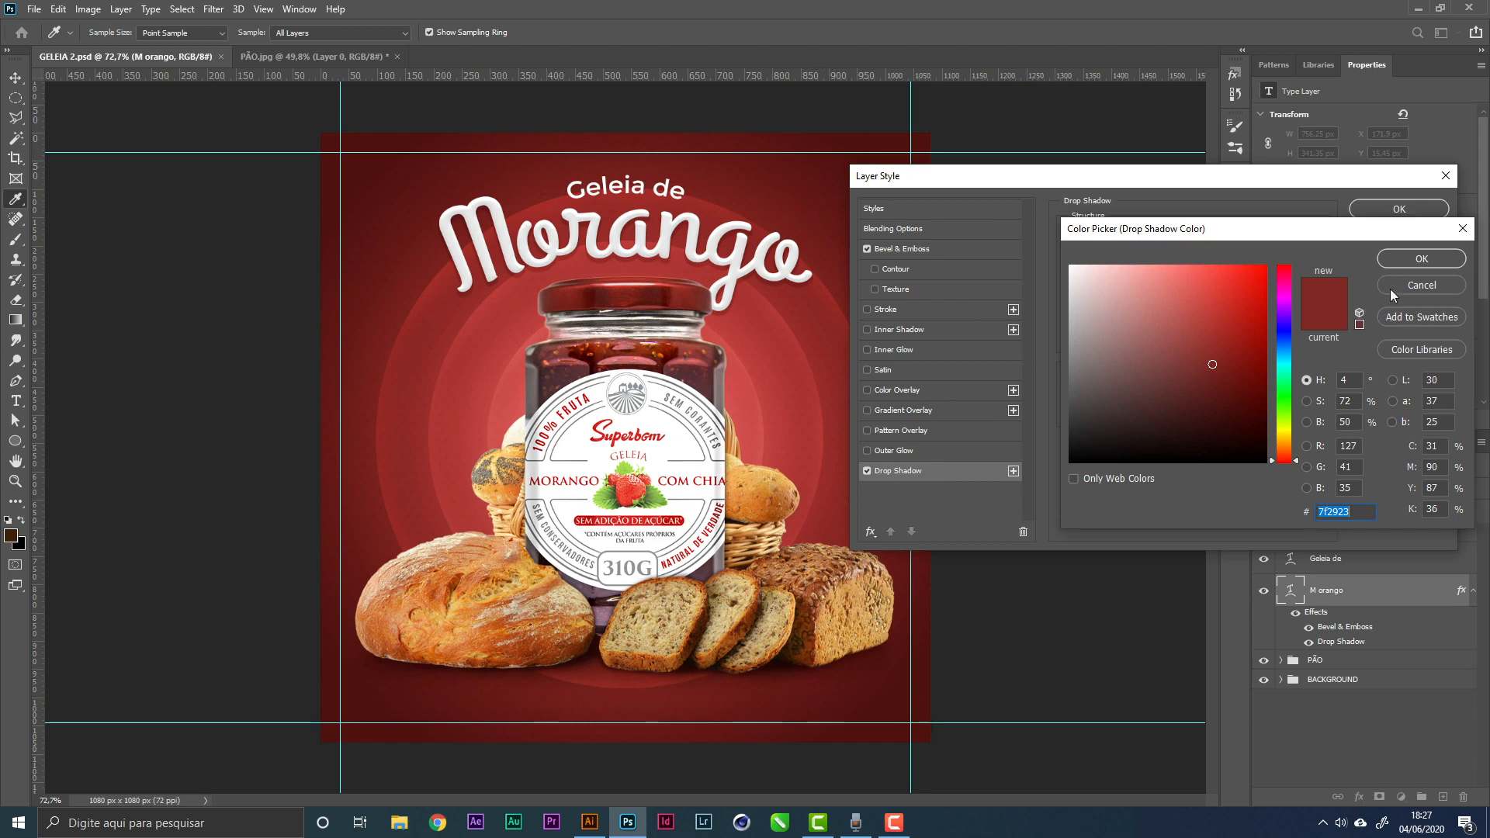
click(1394, 258)
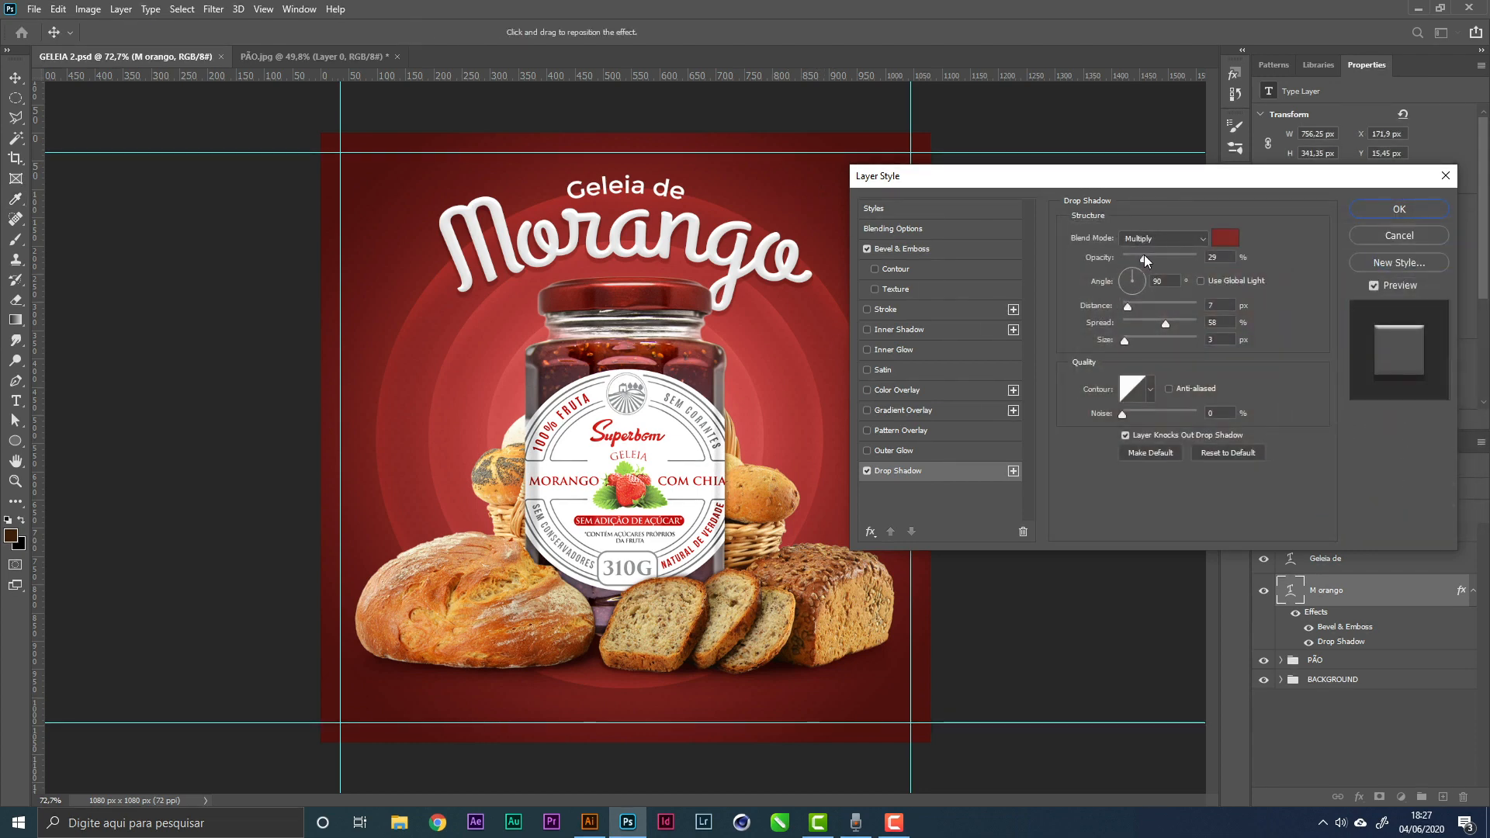
click(1226, 258)
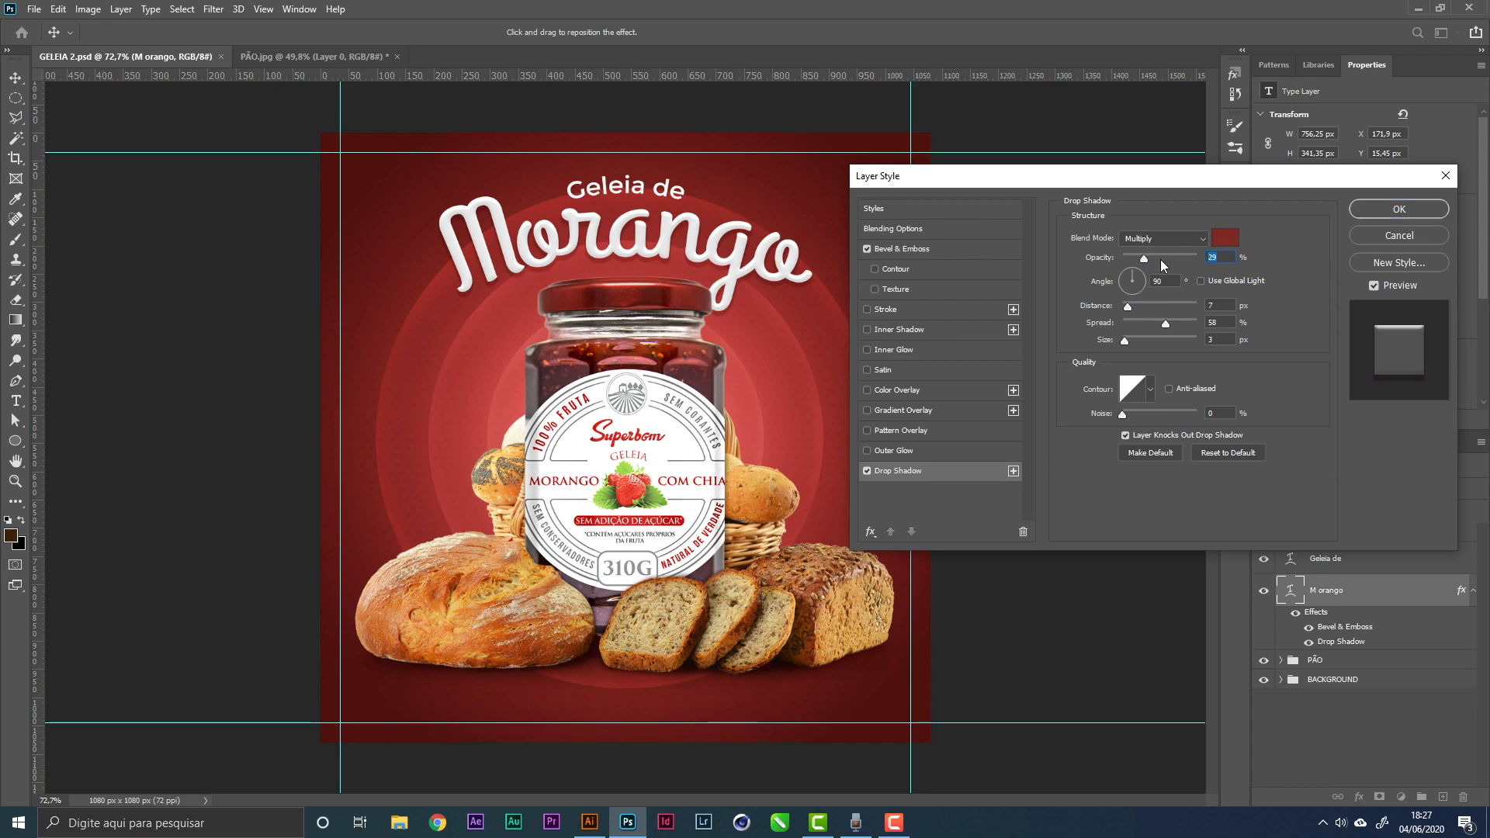
key(Up)
click(1382, 211)
key(ctrl+s)
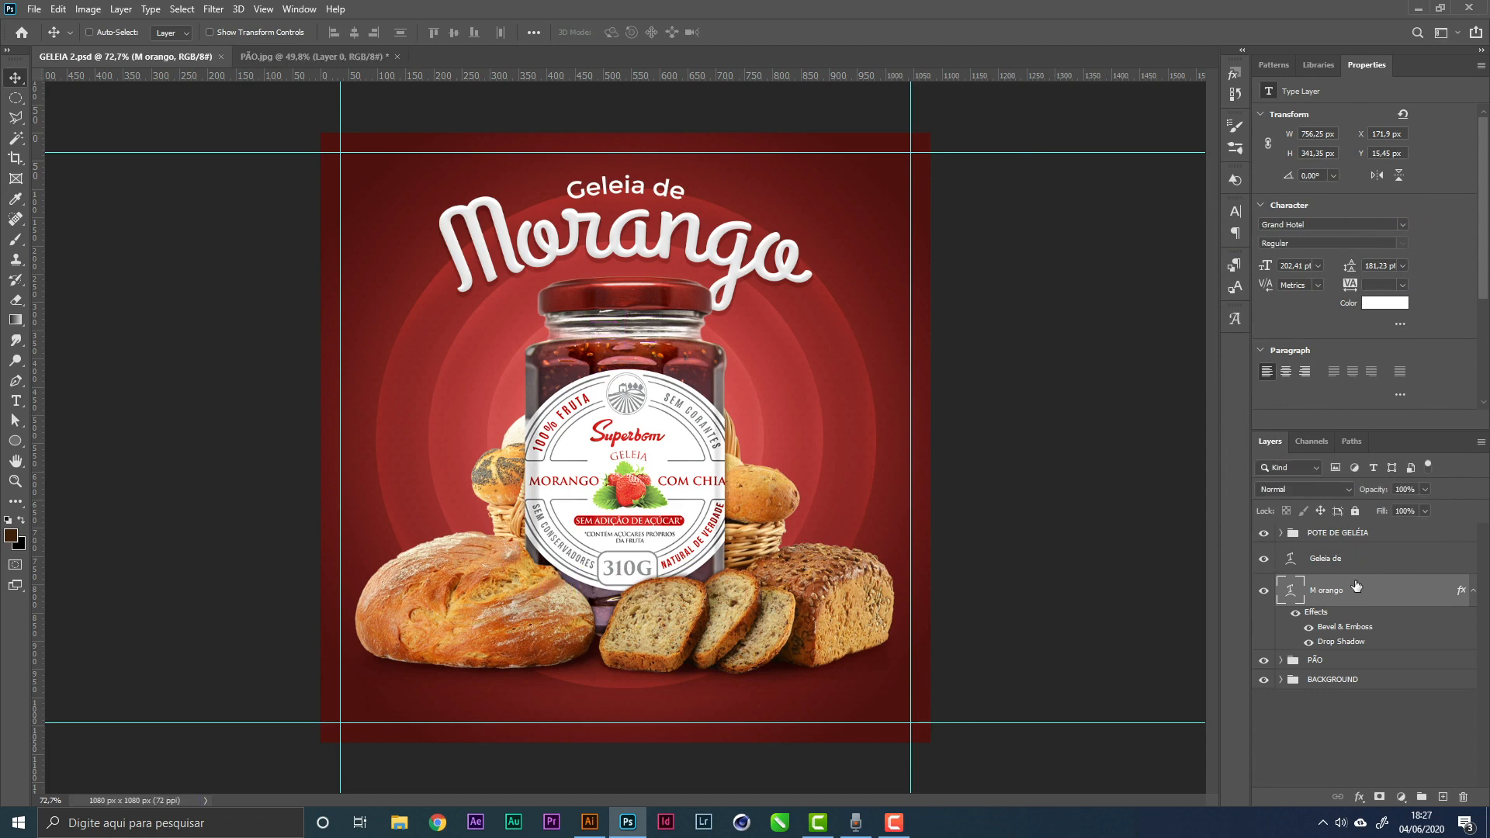
Copy the Morango heading's layer style onto the Geleia de text
right_click(1361, 593)
click(1259, 623)
right_click(1360, 561)
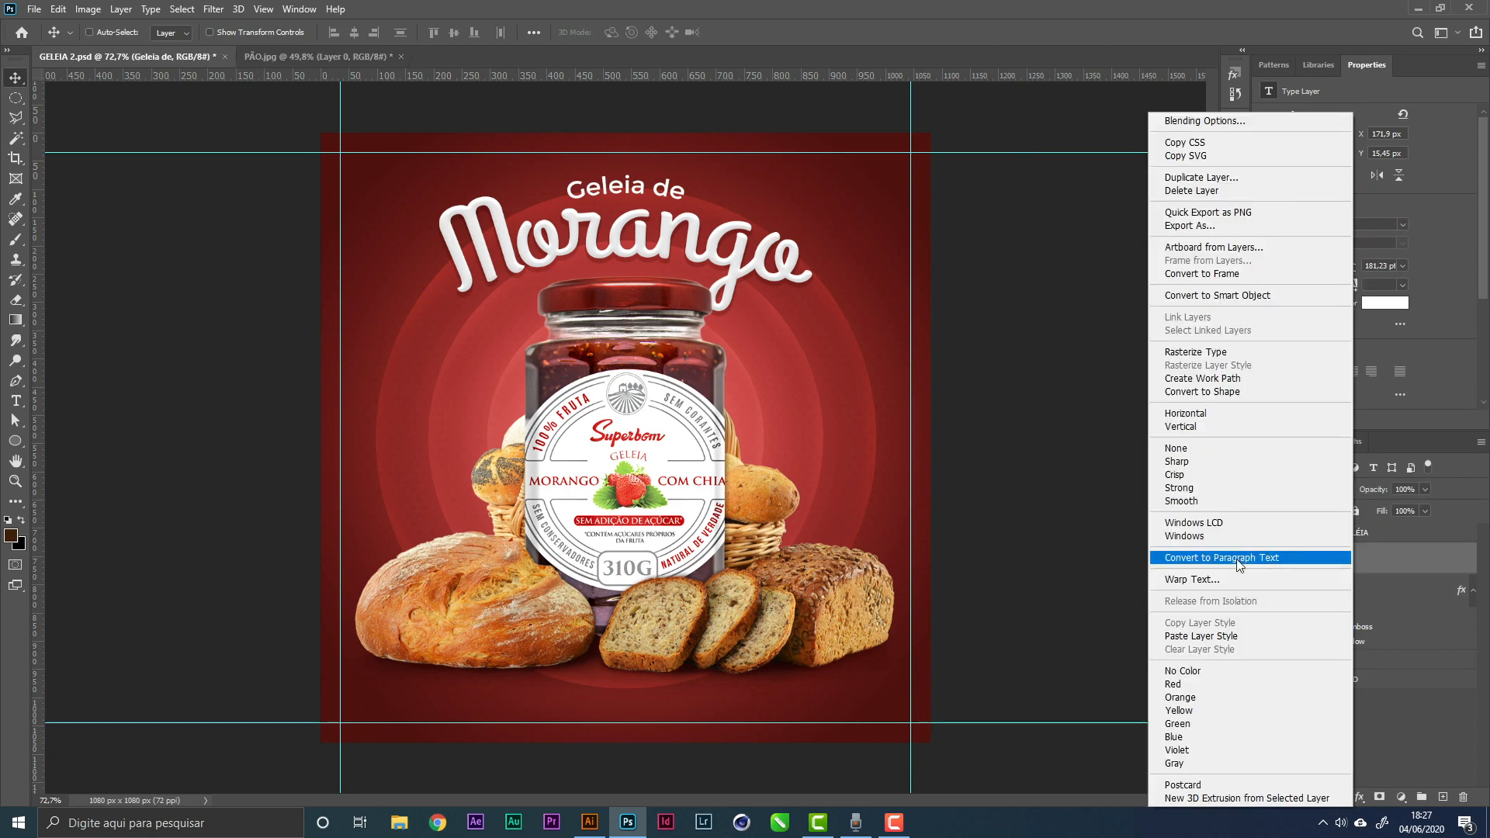
click(1224, 637)
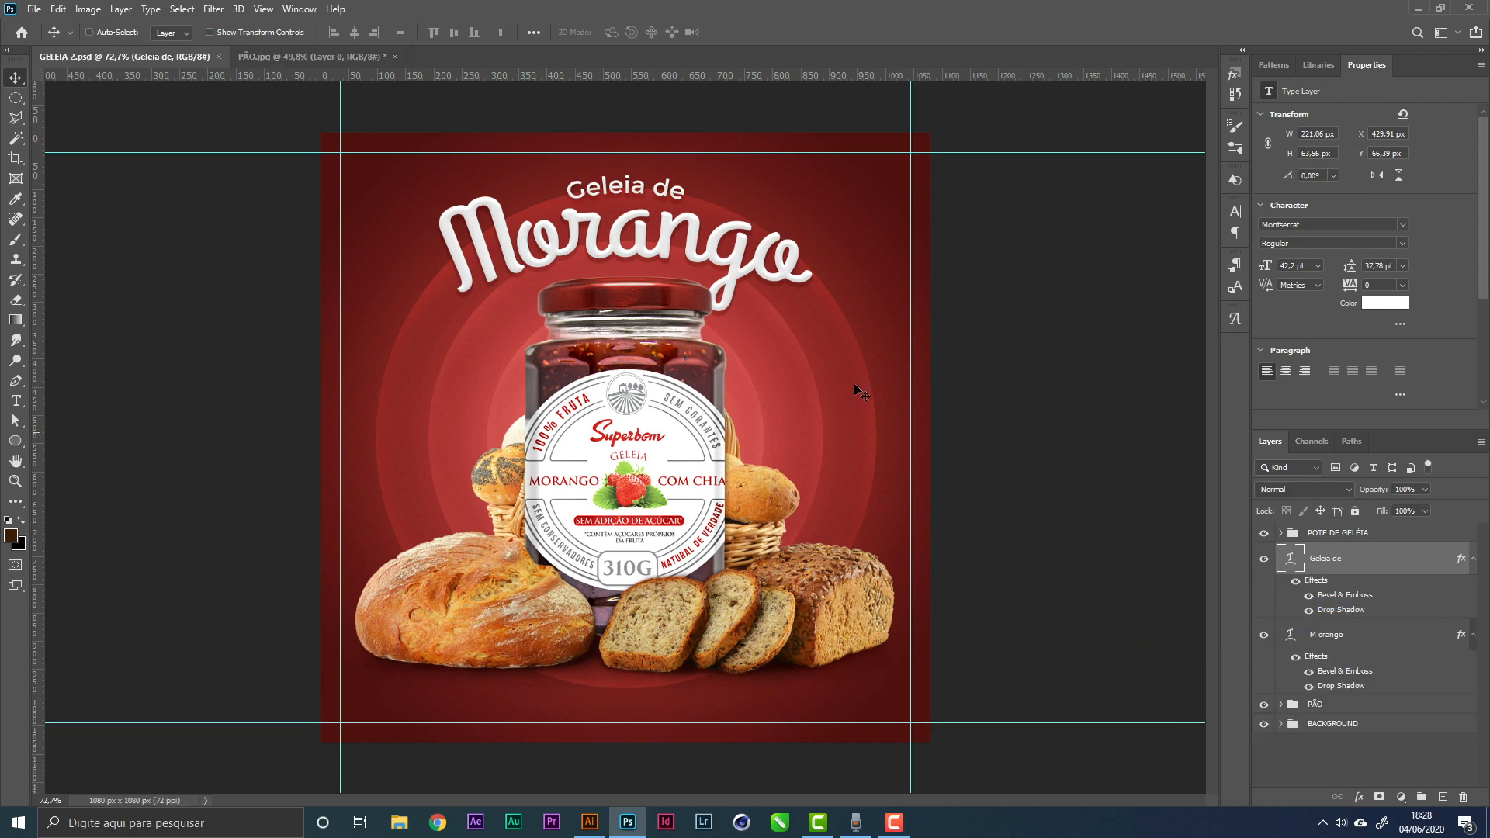
Switch to Illustrator, create a new Carta document of 612 x 792 pt and close the floating Pathfinder panel
click(587, 824)
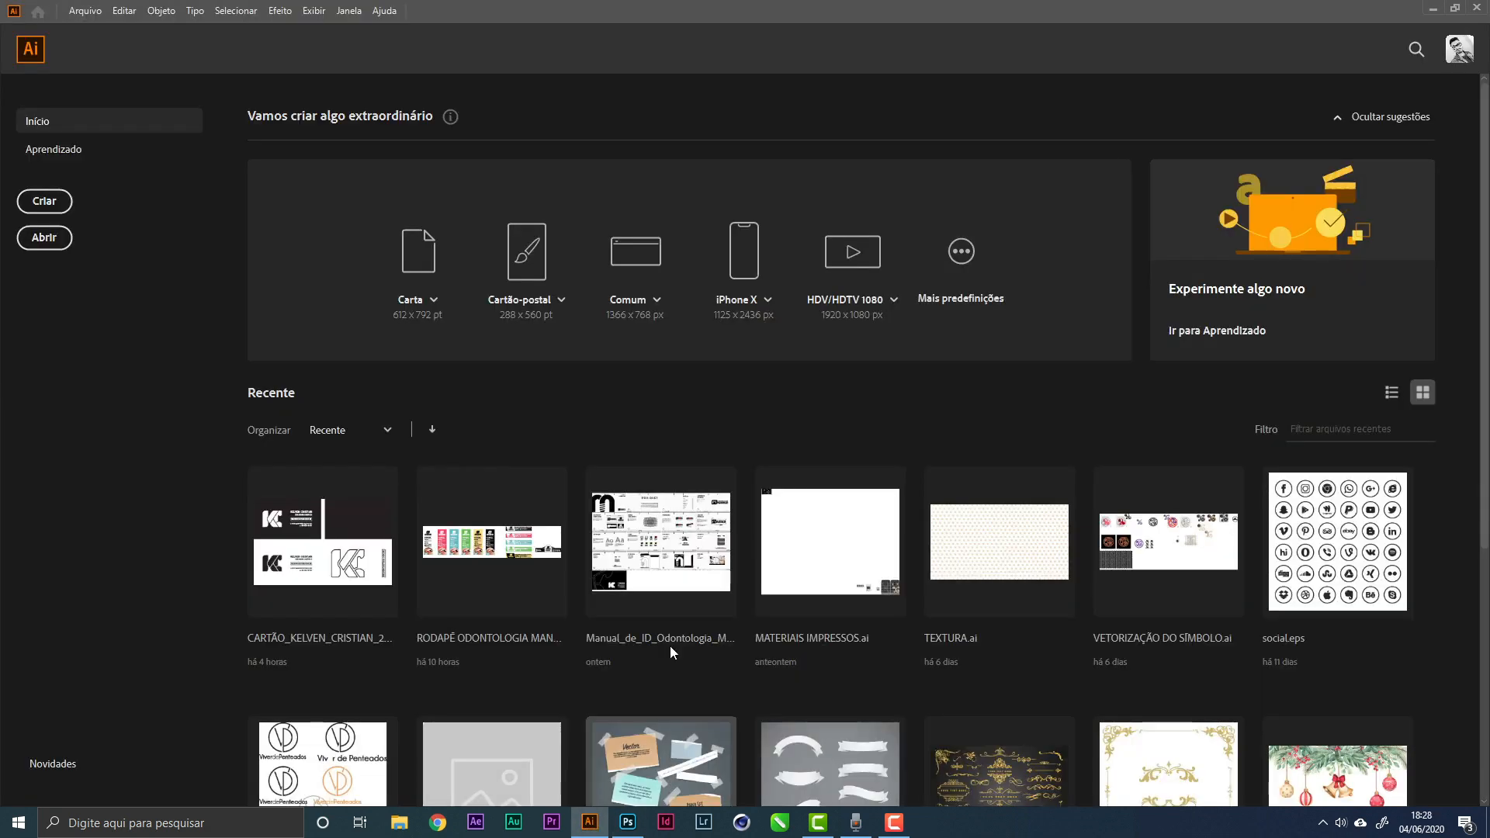
click(418, 268)
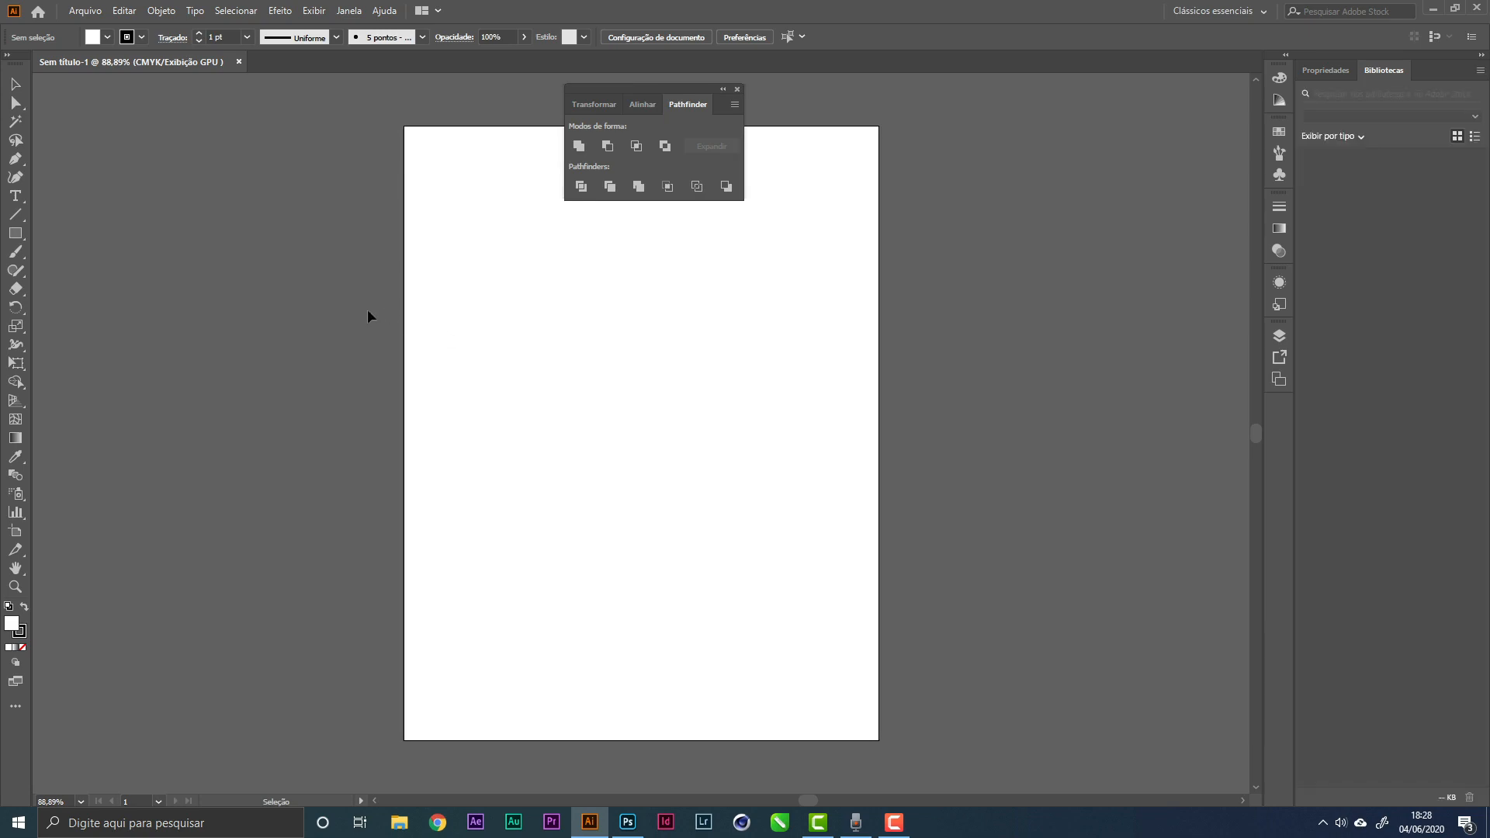
click(738, 89)
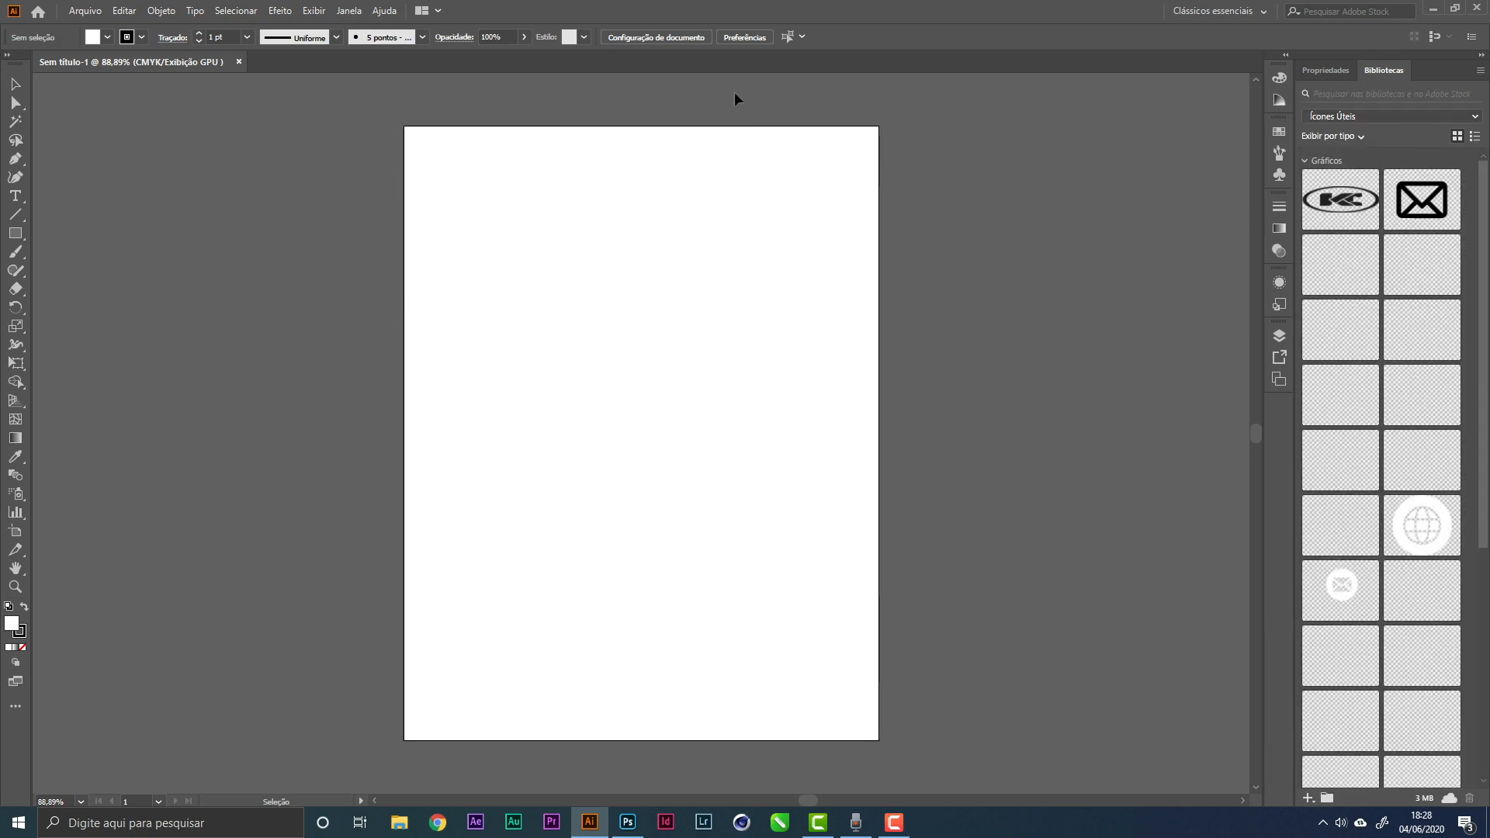
Display the document grid over the artboard and enlarge the view of its upper middle area
click(314, 11)
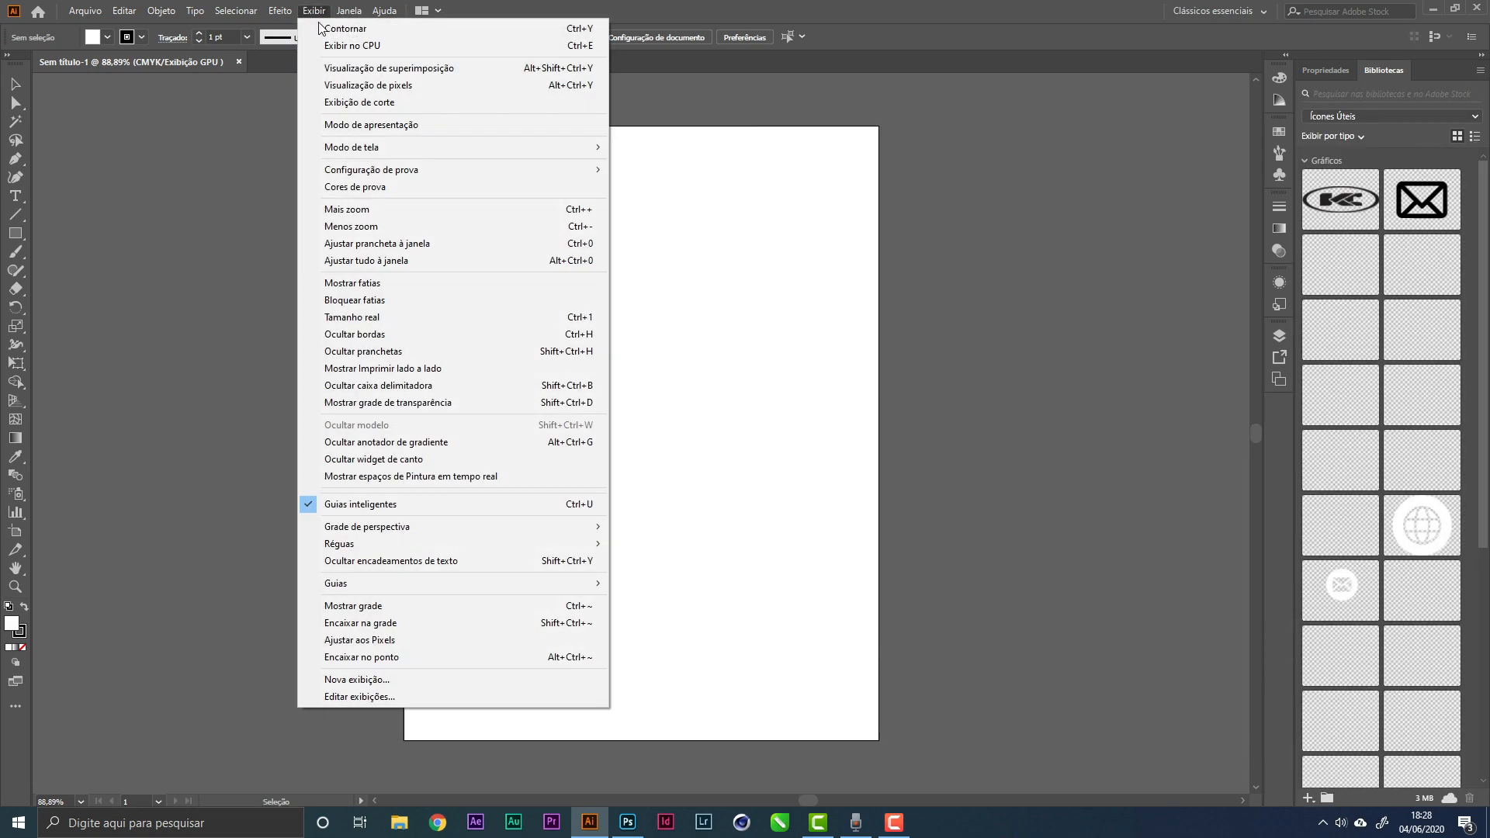
click(371, 610)
key(z)
drag(578, 321, 735, 447)
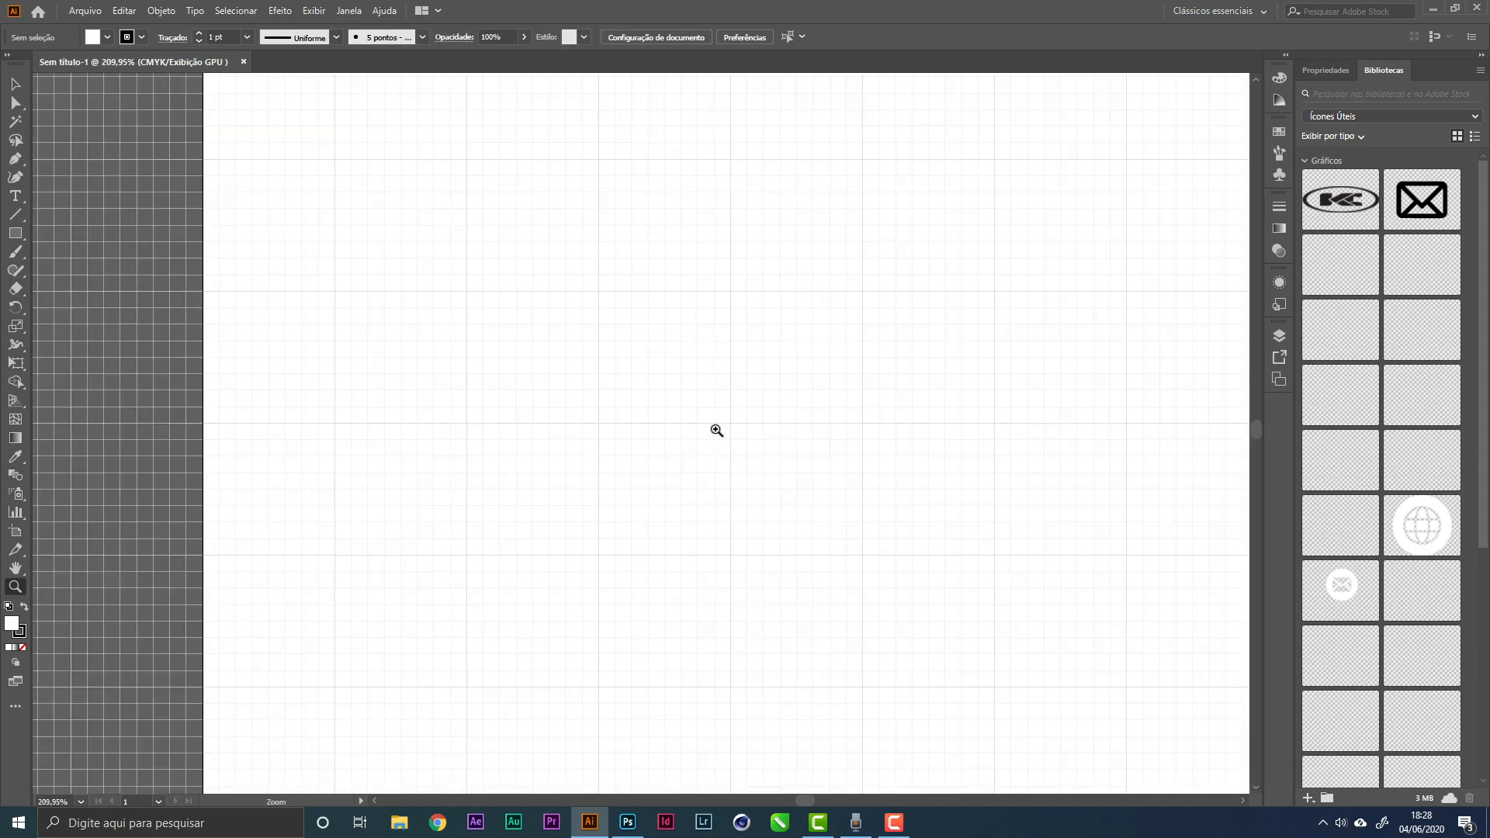
Draw the closed left half of a heart, about 56 x 97 pt, with the Pen tool, keeping its inner edge straight and vertical
key(p)
click(730, 424)
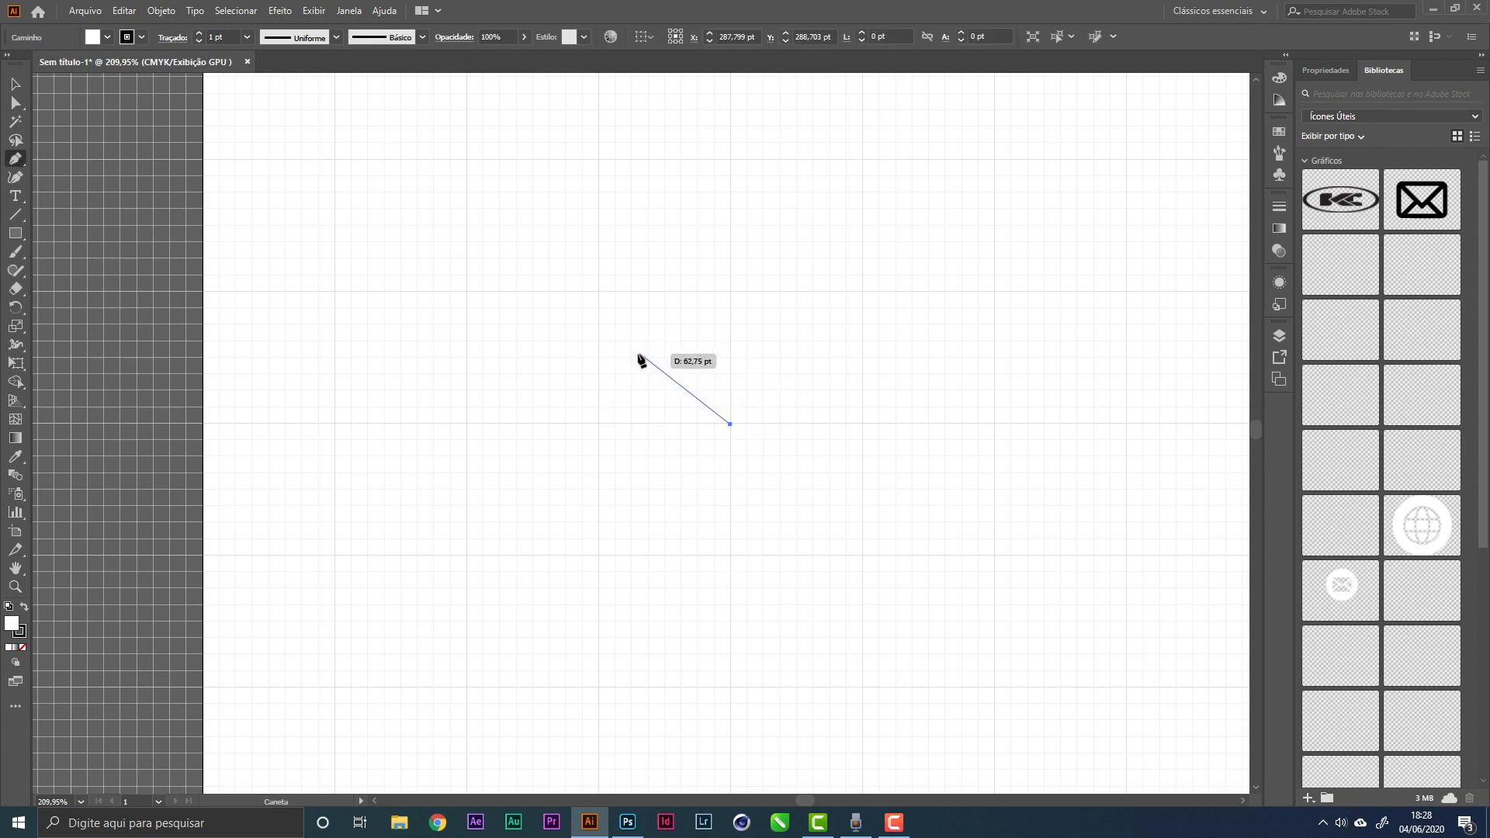
drag(635, 353, 611, 230)
key(ctrl+z)
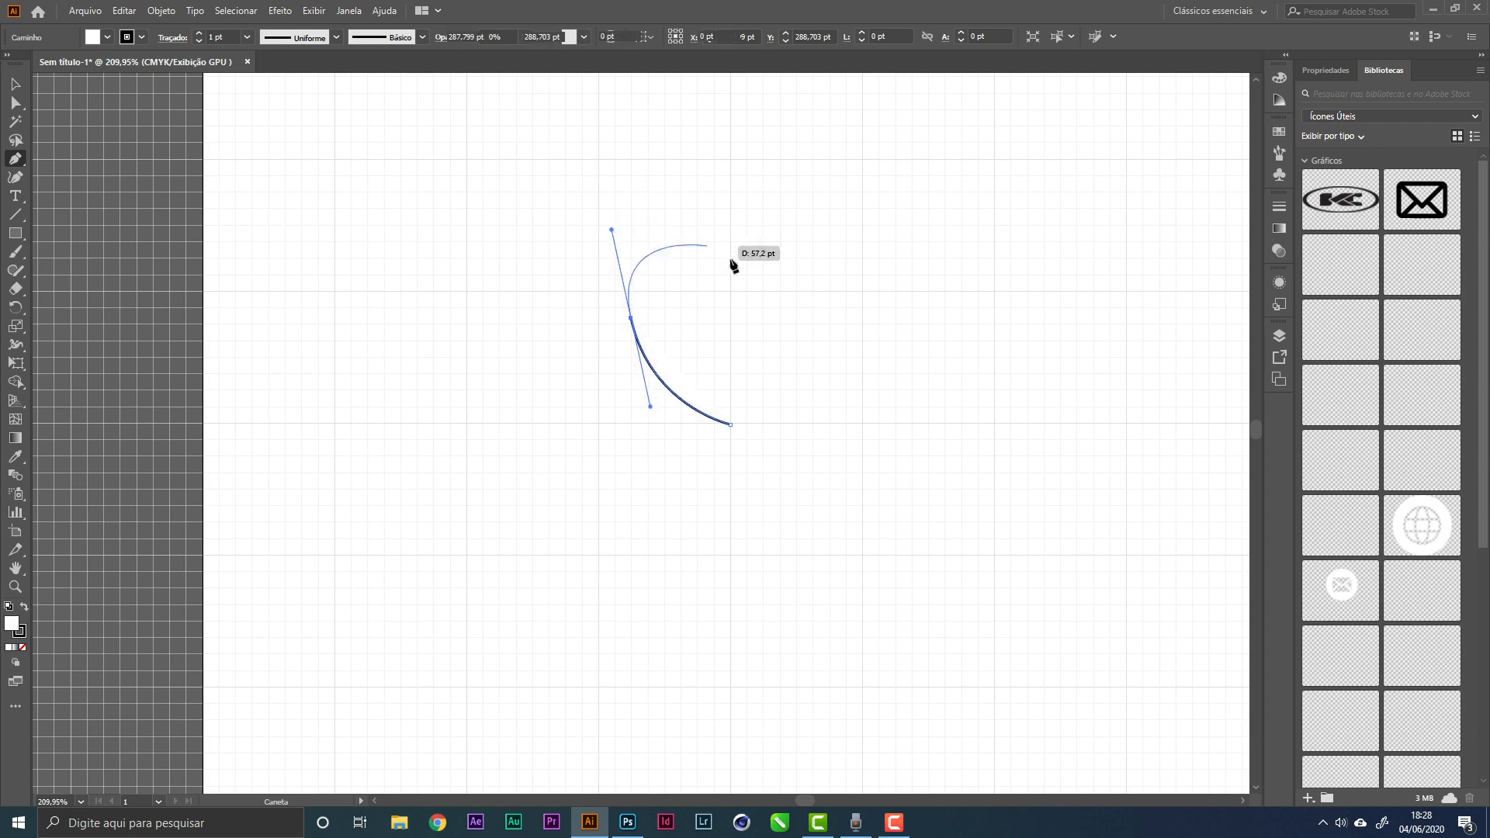
drag(730, 290, 746, 354)
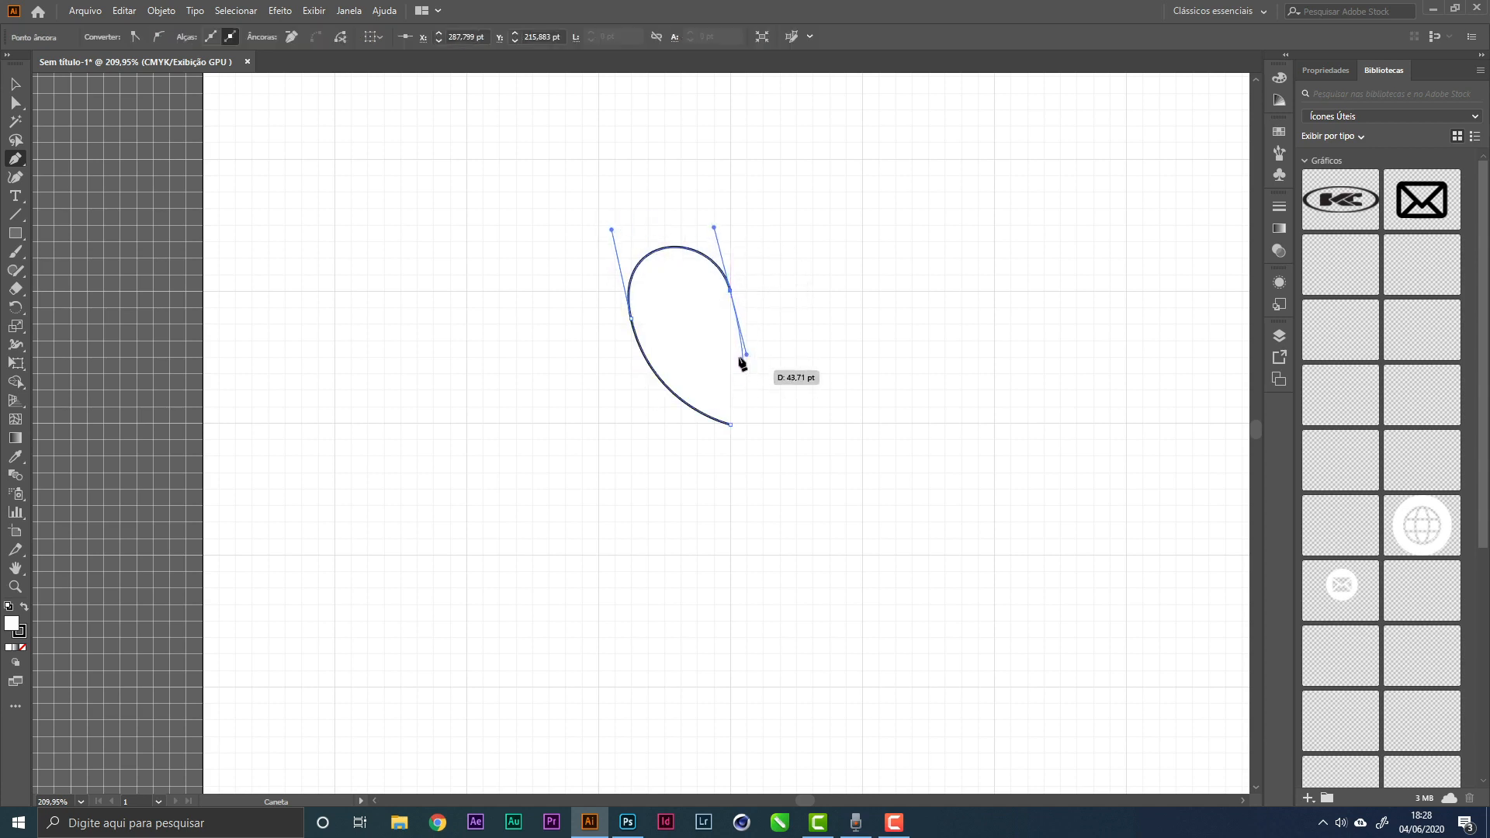
click(730, 292)
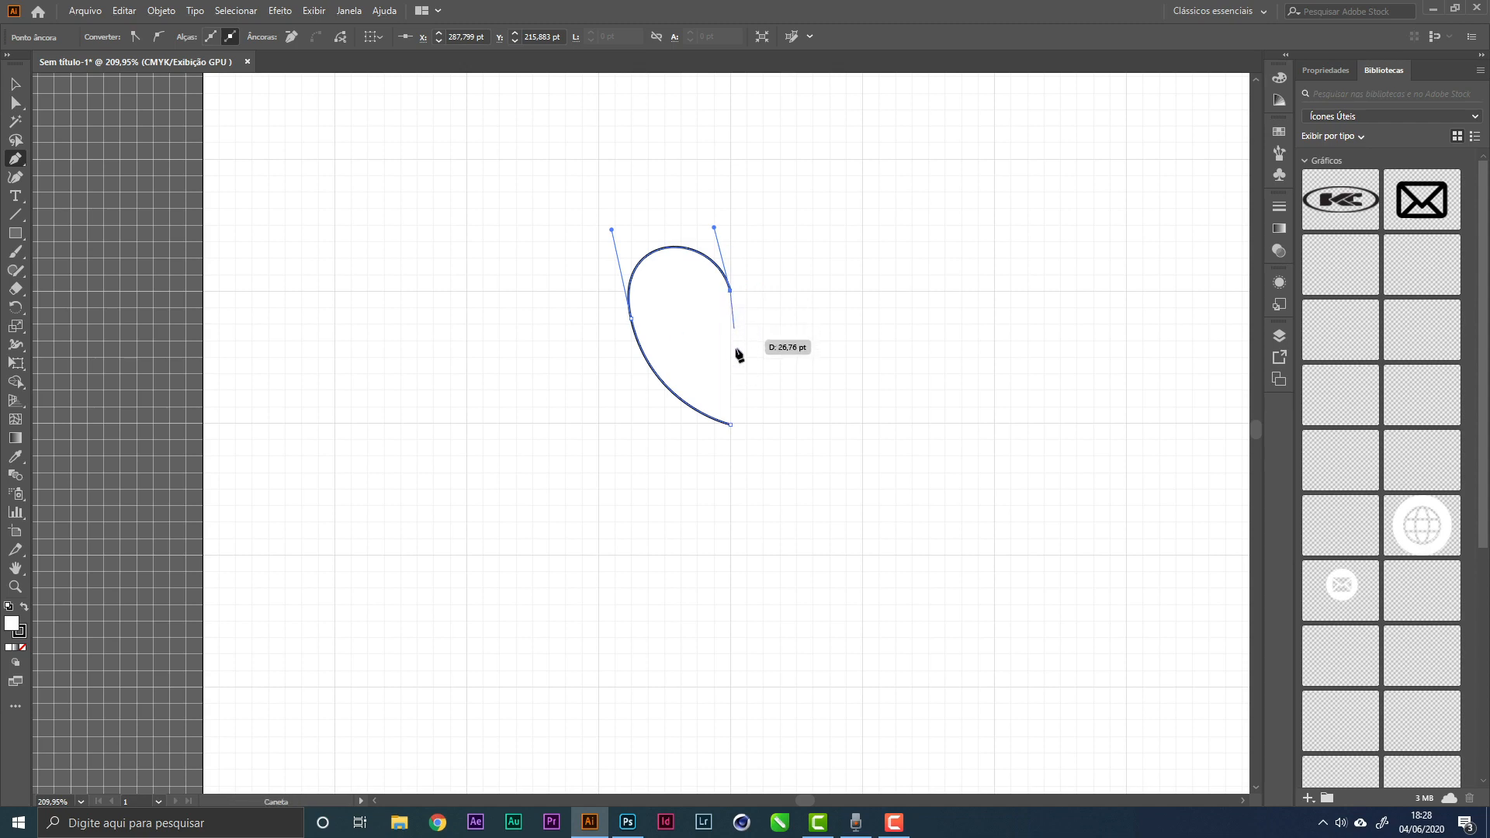
click(731, 424)
Adjust the direction handles of the half heart's outer side anchor so they run nearly vertical
key(a)
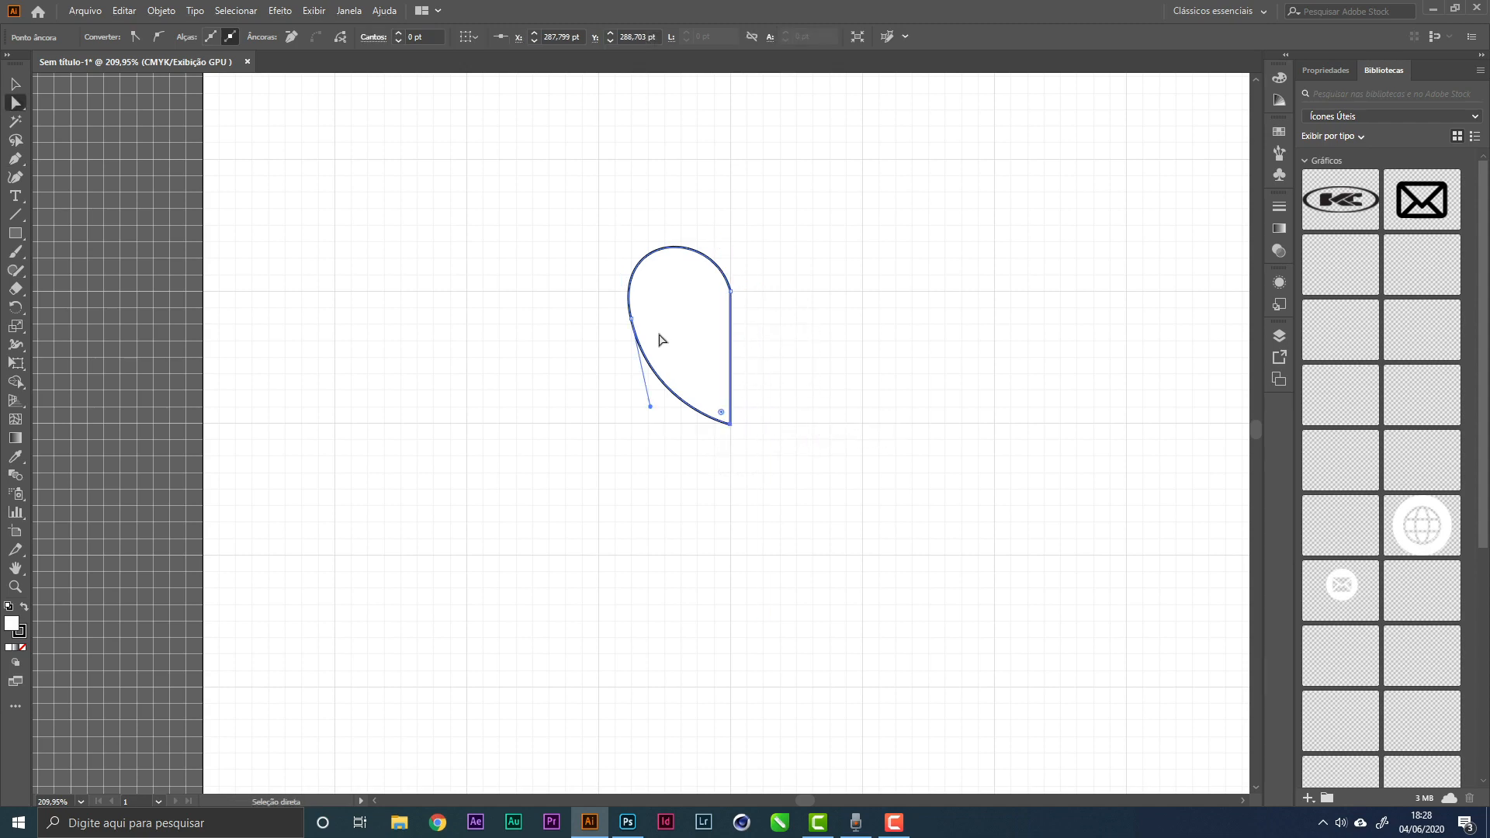
click(632, 319)
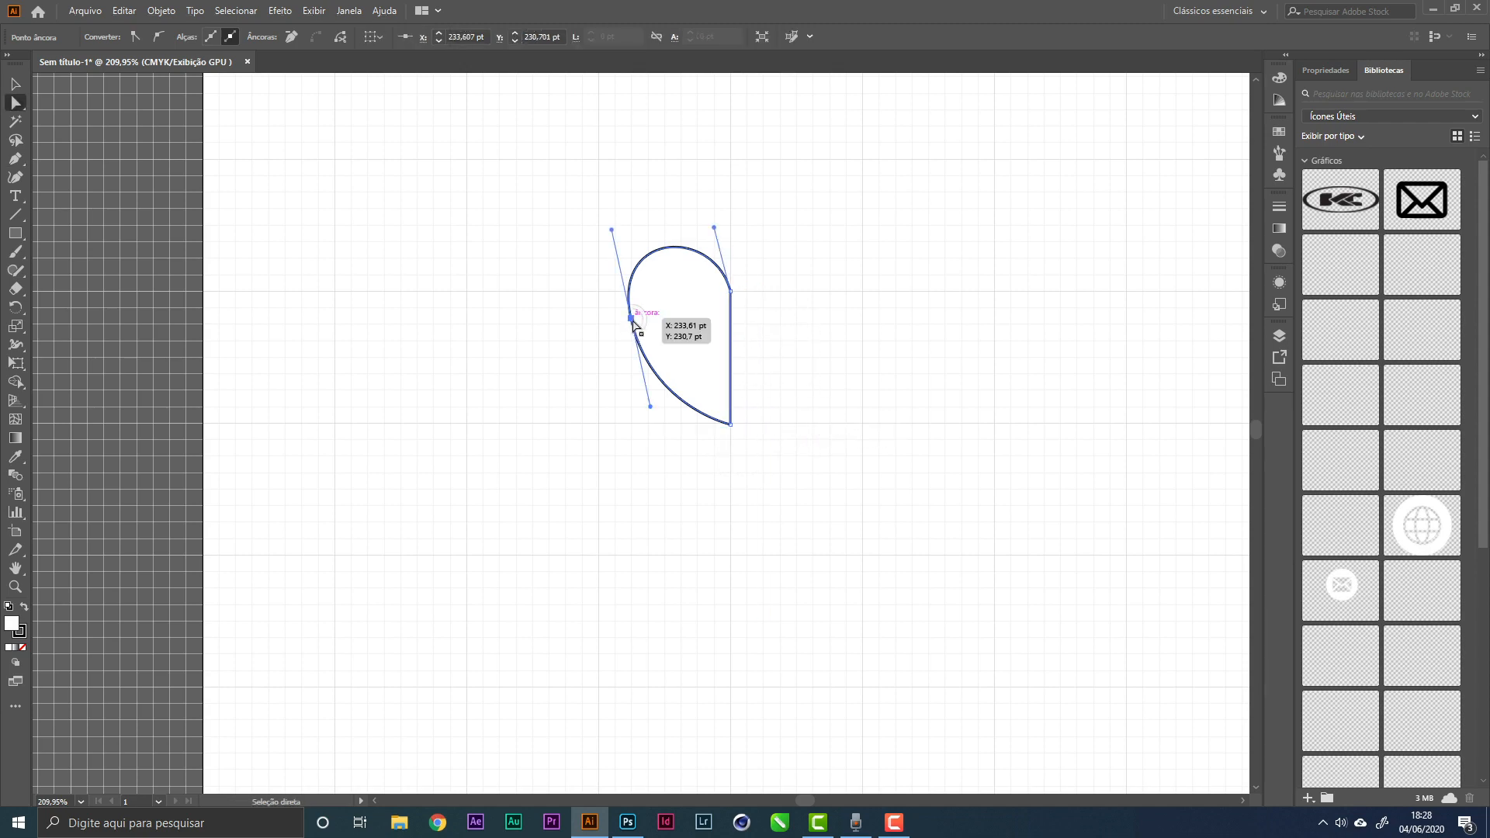
right_click(633, 321)
click(639, 291)
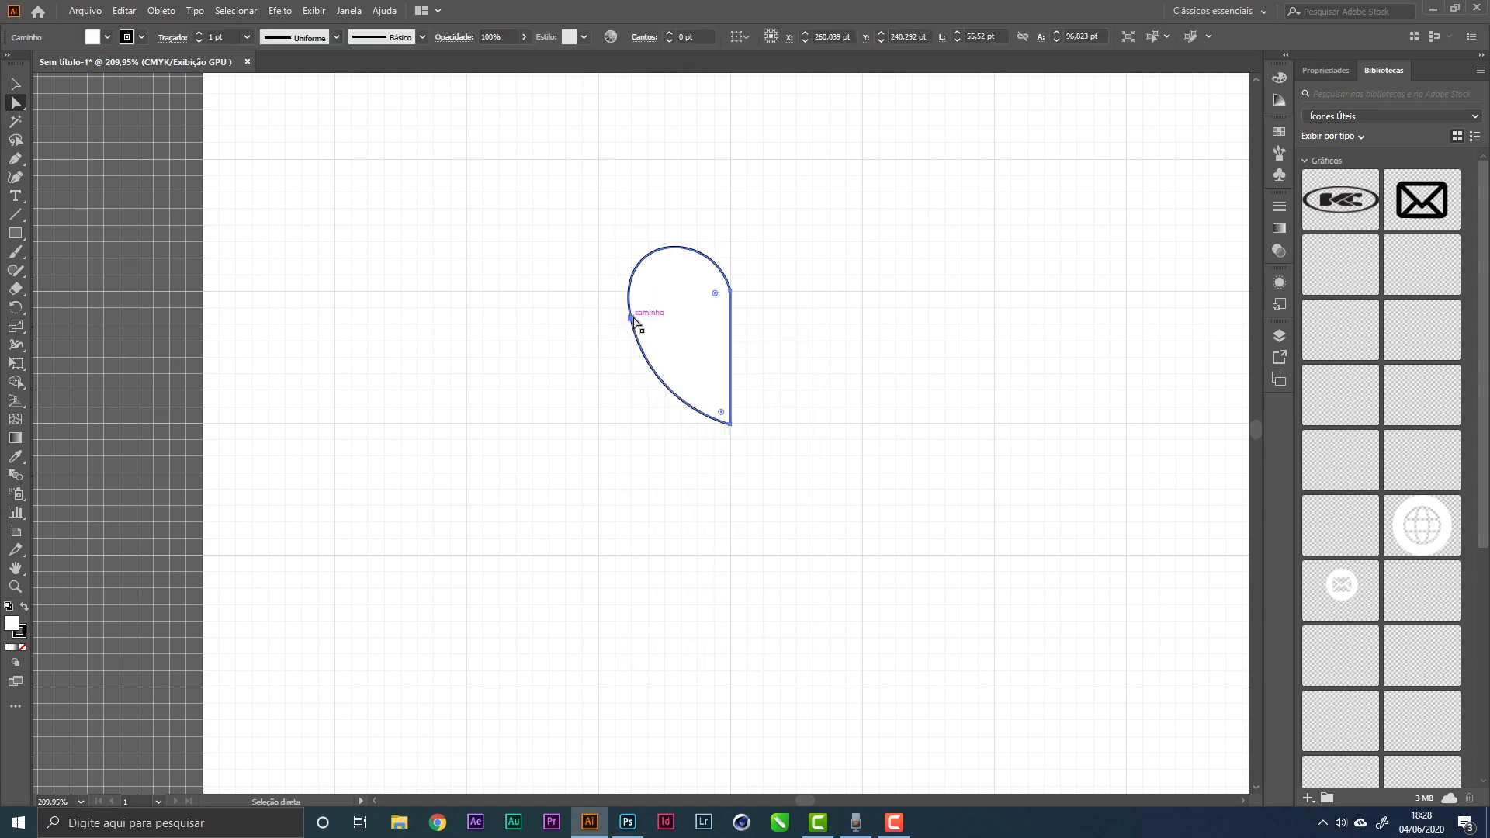
click(632, 319)
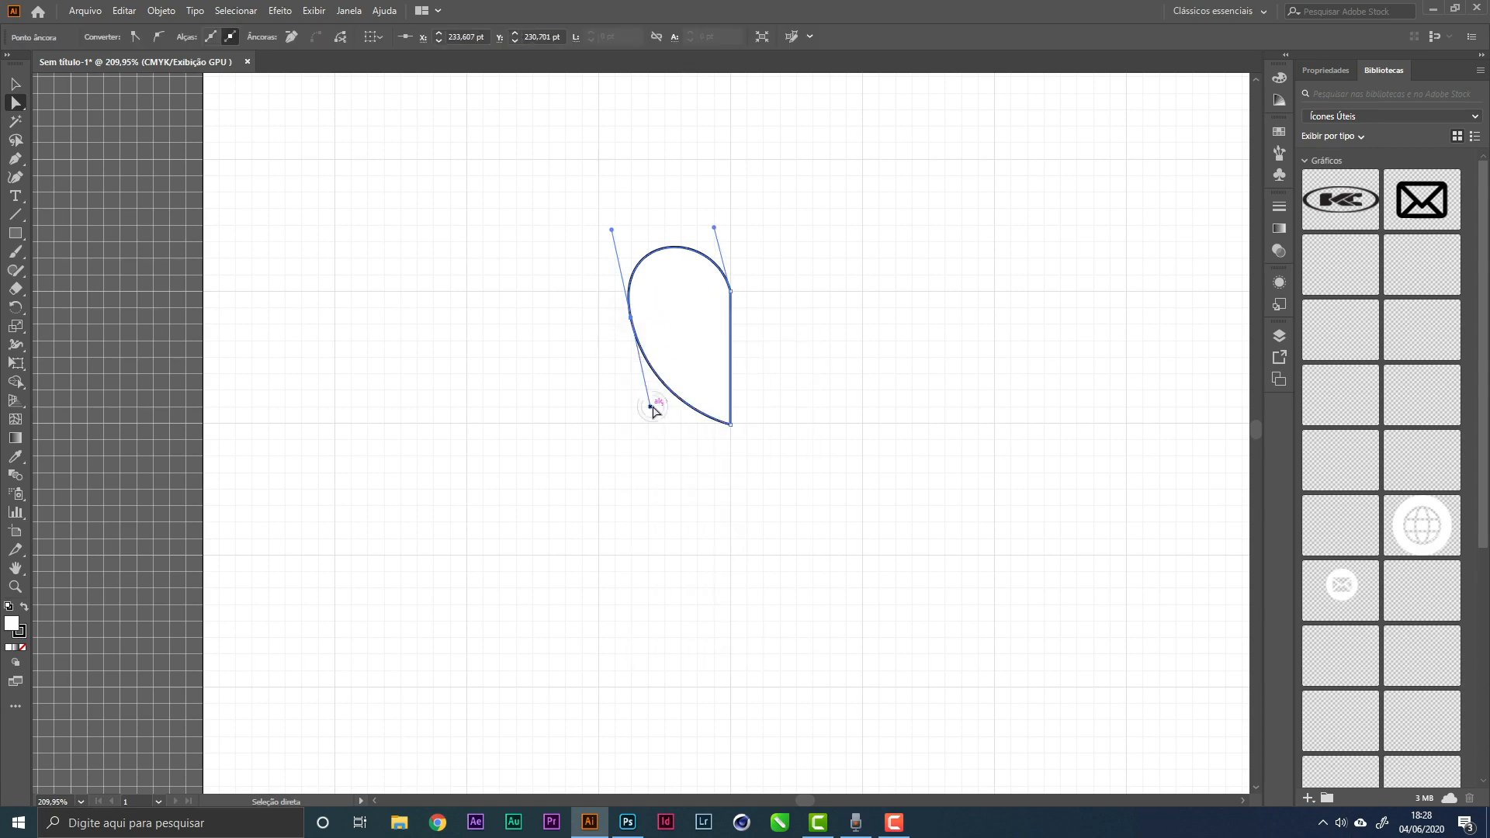
mouse_move(652, 410)
mouse_down()
mouse_move(618, 416)
mouse_move(636, 416)
mouse_move(633, 397)
mouse_up()
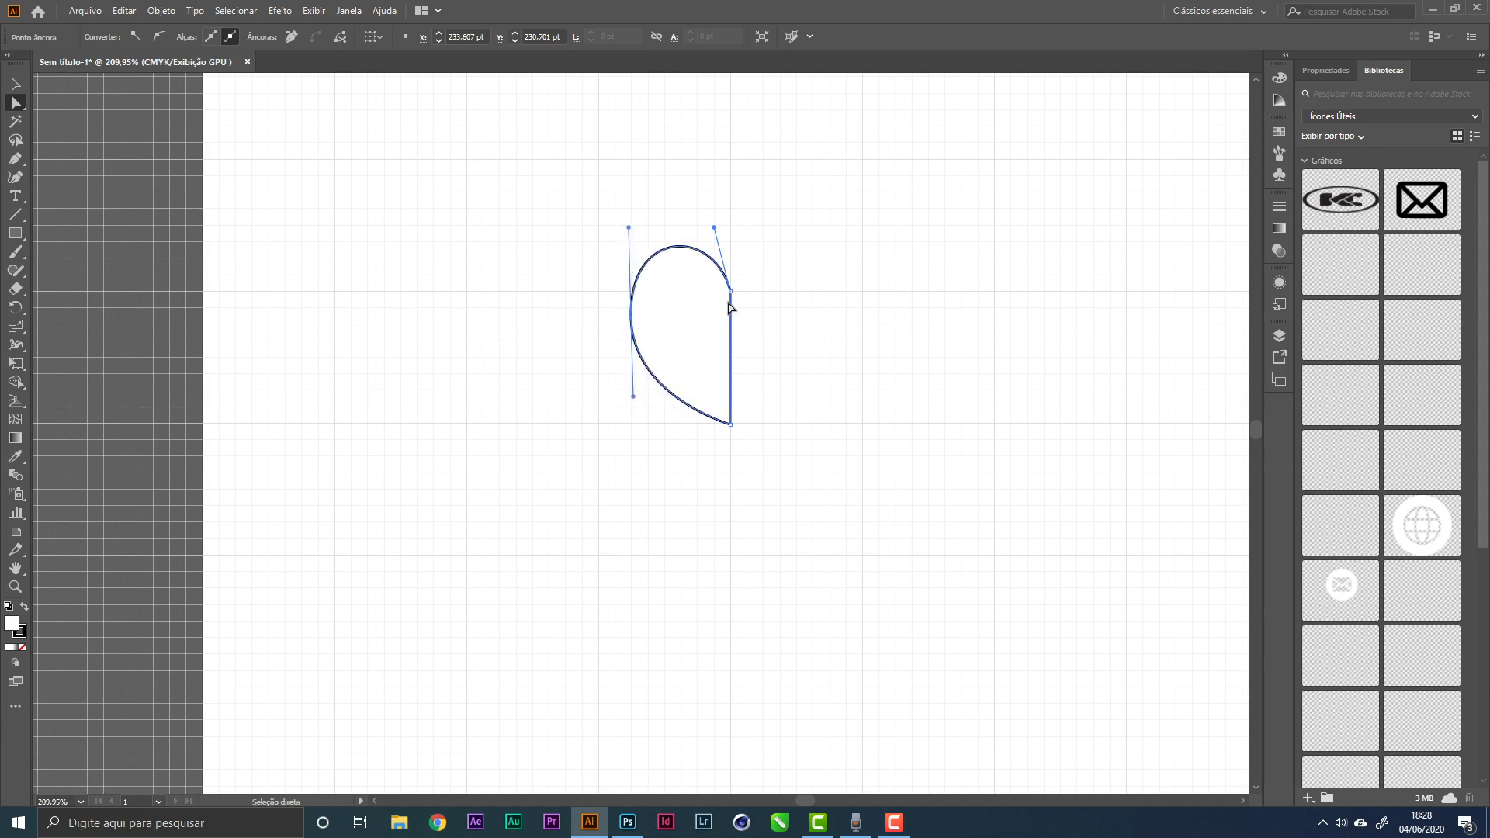
Nudge the half heart's outer side anchor 5 pt outward to widen the curve
click(731, 292)
click(630, 319)
key(Left)
key(Left)
key(Left)
key(Left)
key(Left)
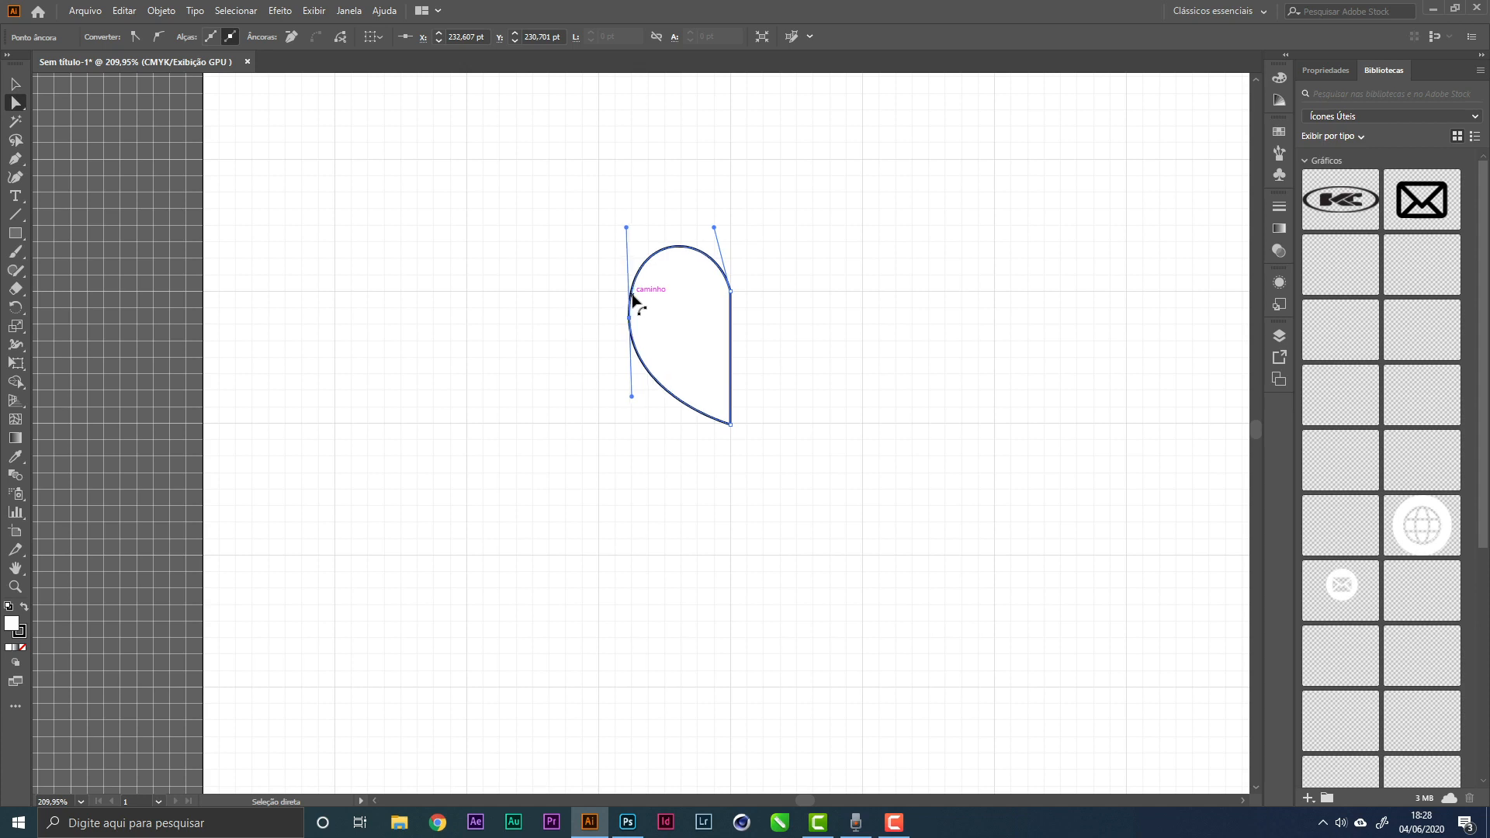
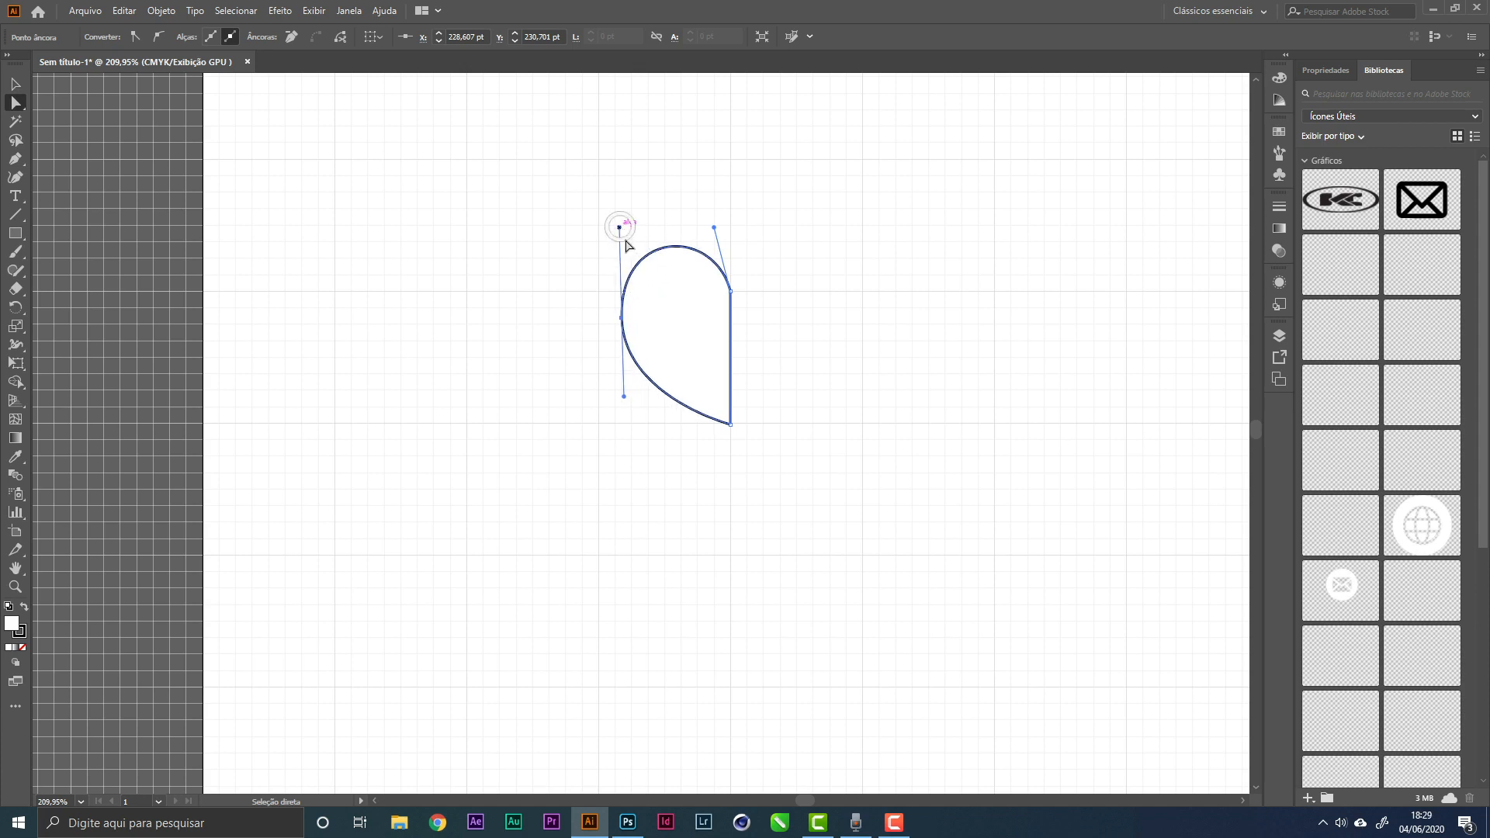
right_click(620, 228)
click(619, 232)
click(624, 322)
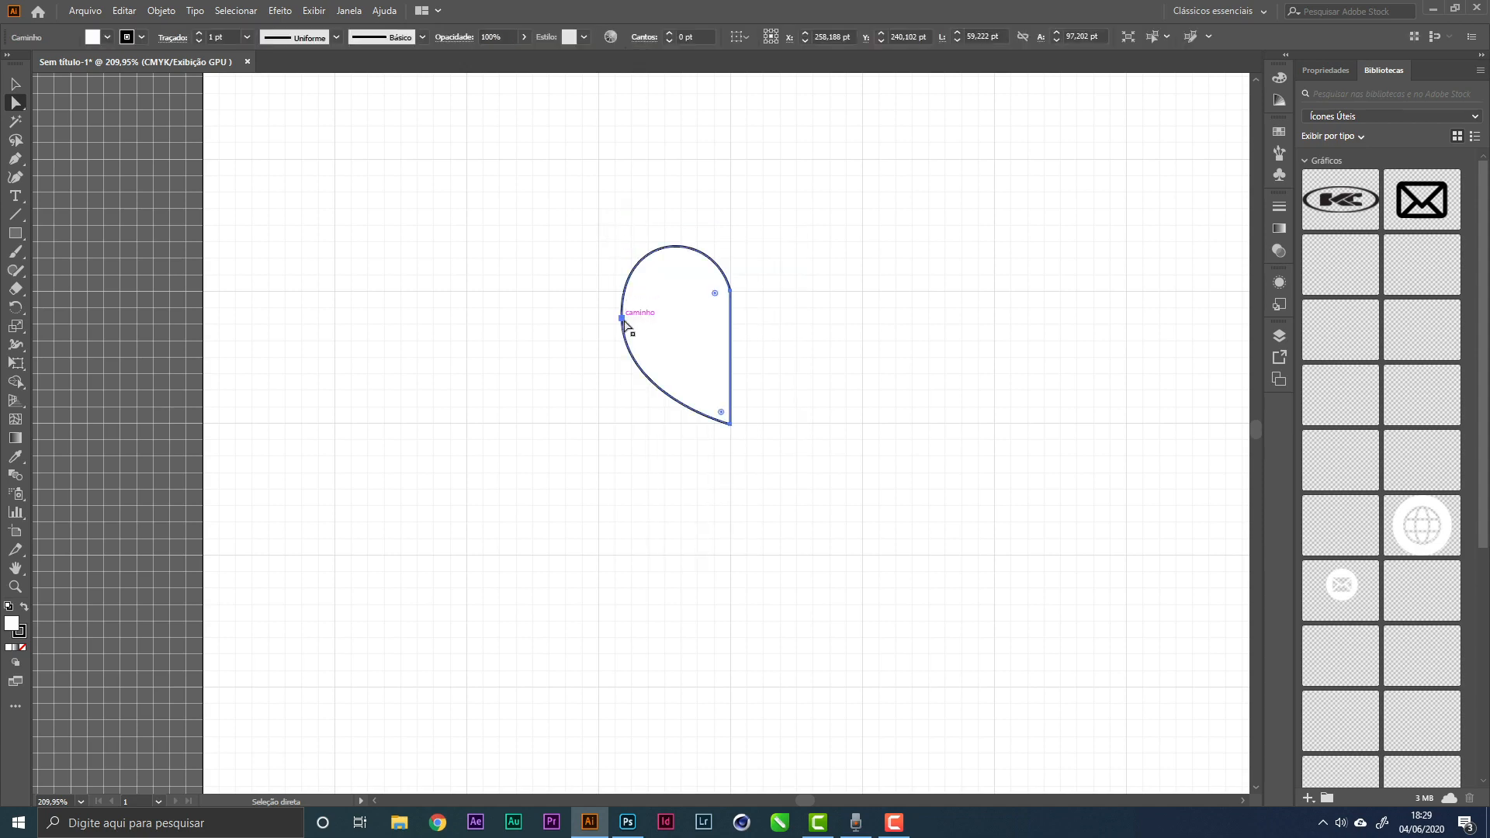
right_click(621, 229)
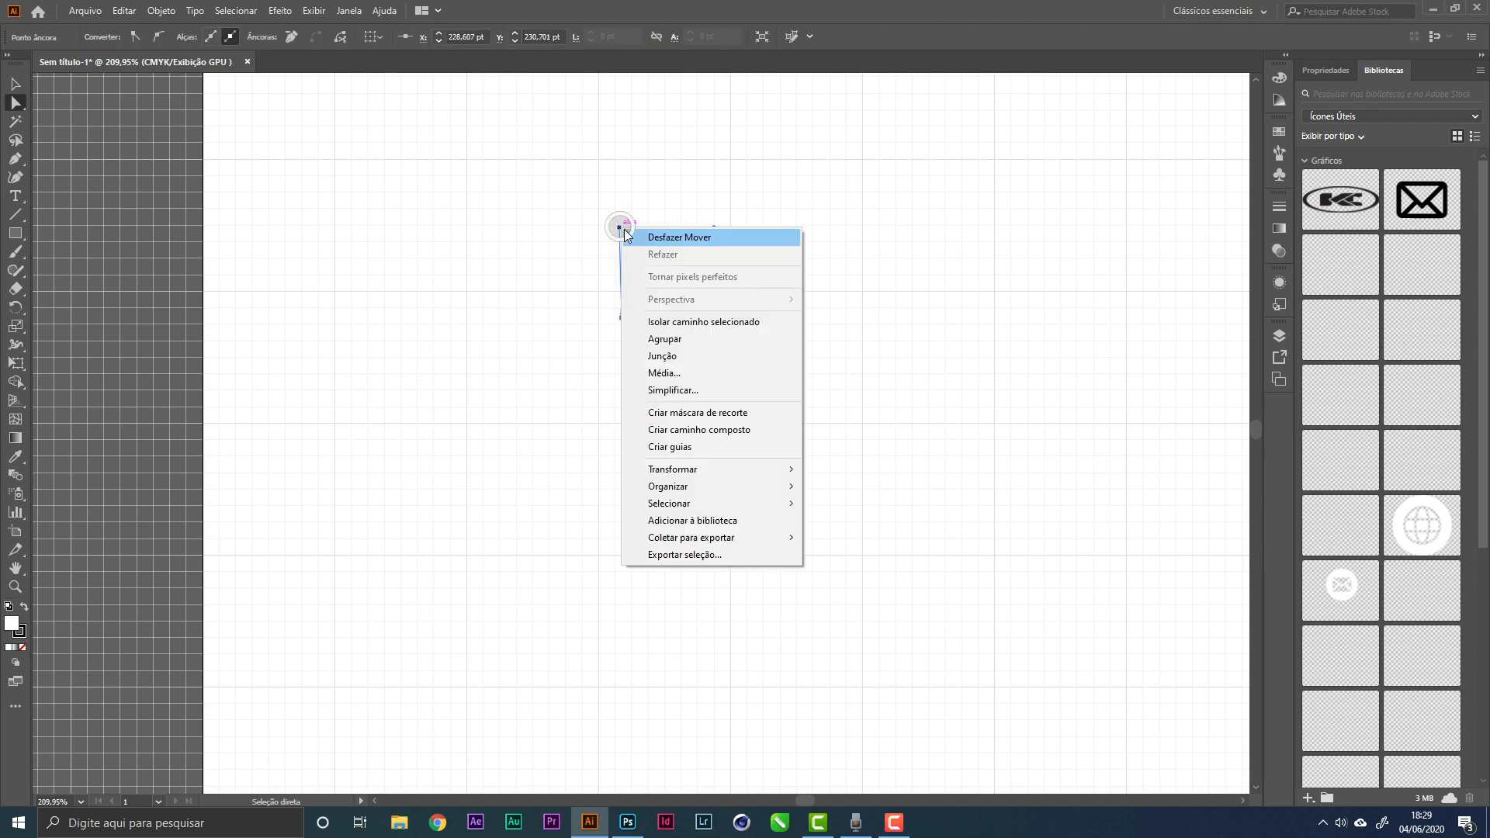
key(Escape)
right_click(620, 229)
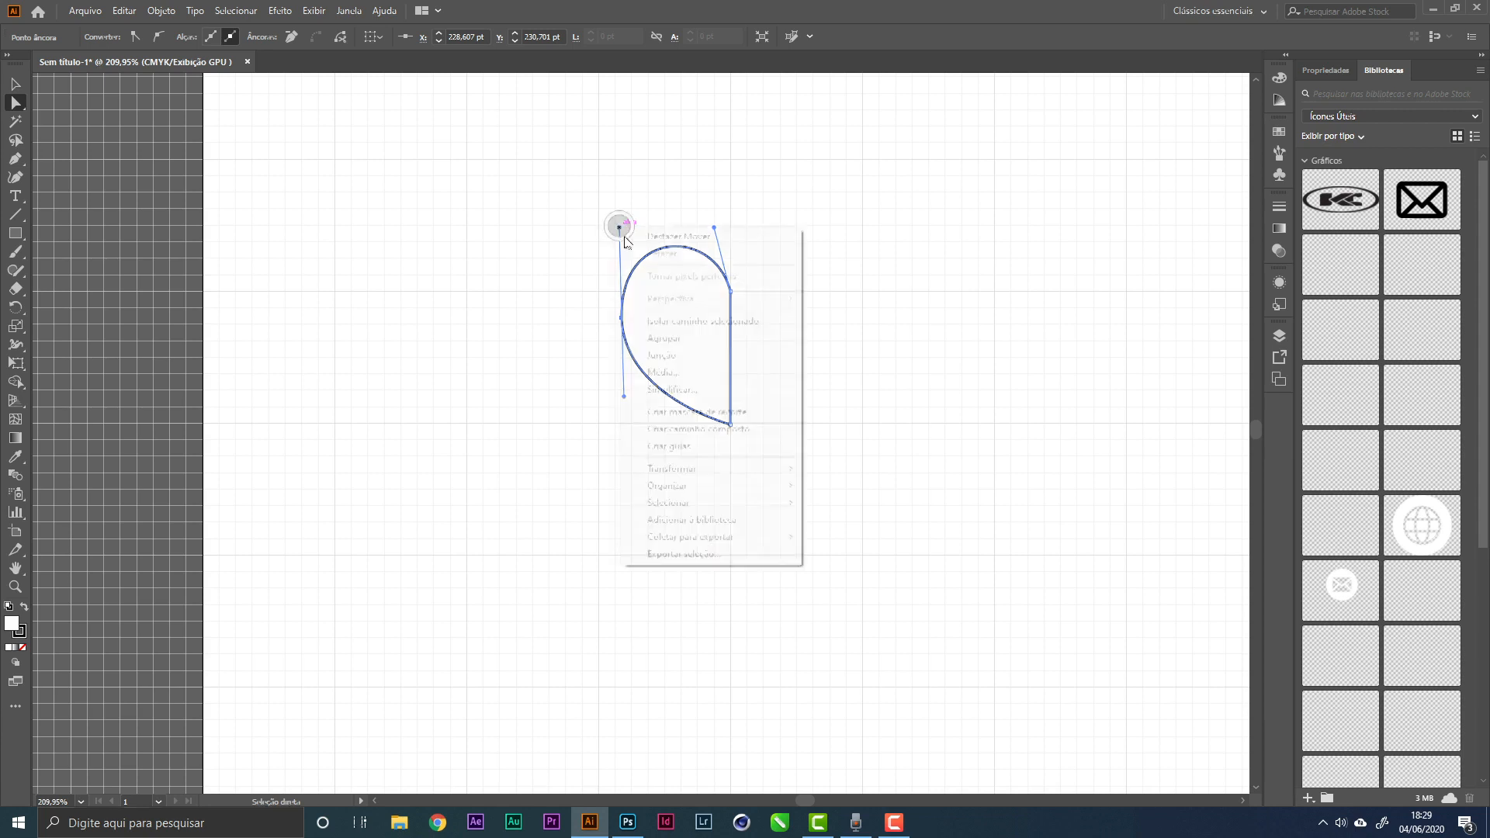
click(630, 217)
click(643, 342)
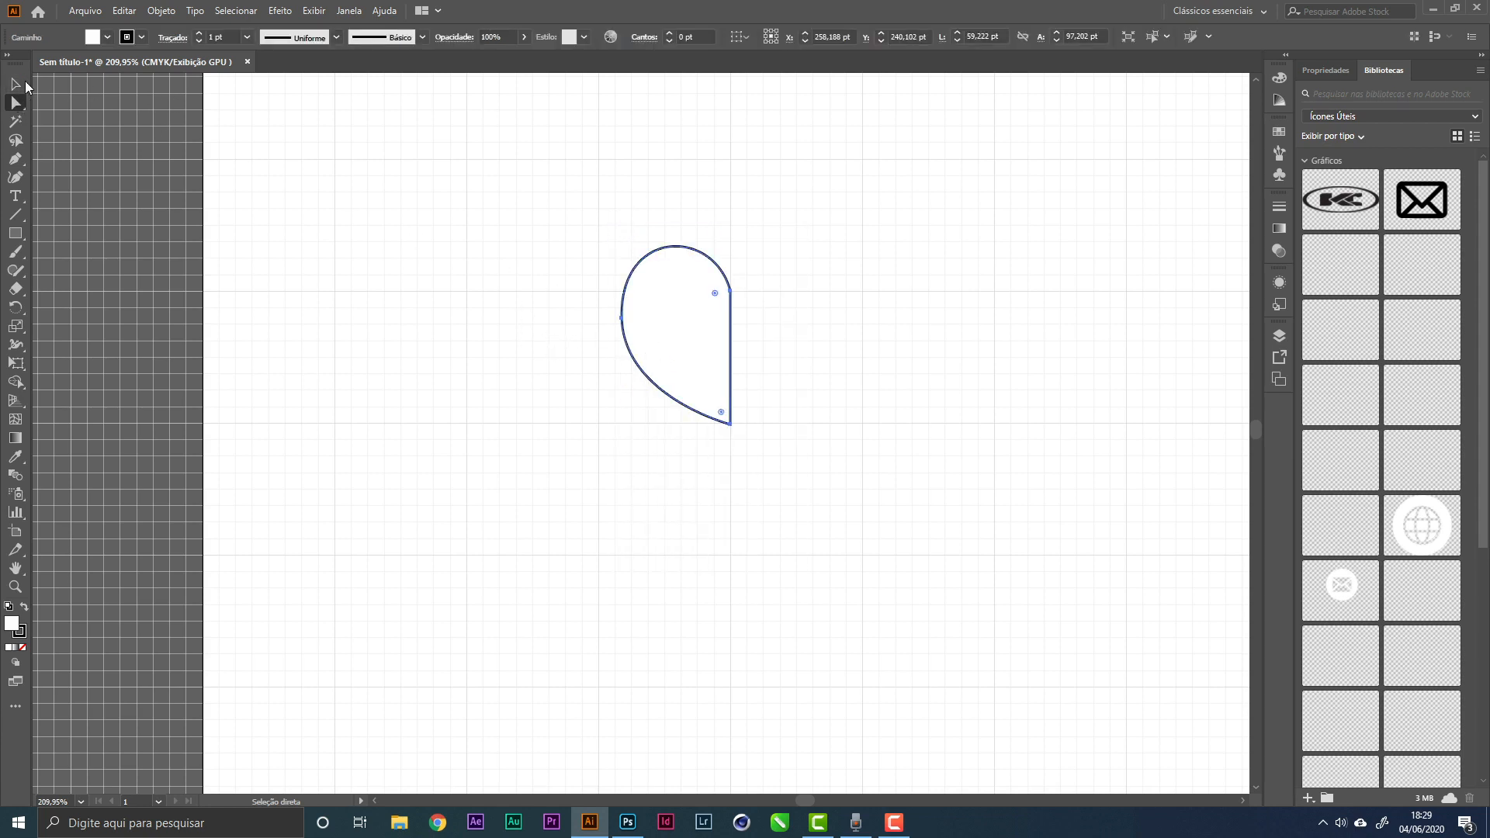
Reflect a copy of the half heart, pasted in front, across the vertical axis and place it against the original's straight edge
click(15, 84)
key(ctrl)
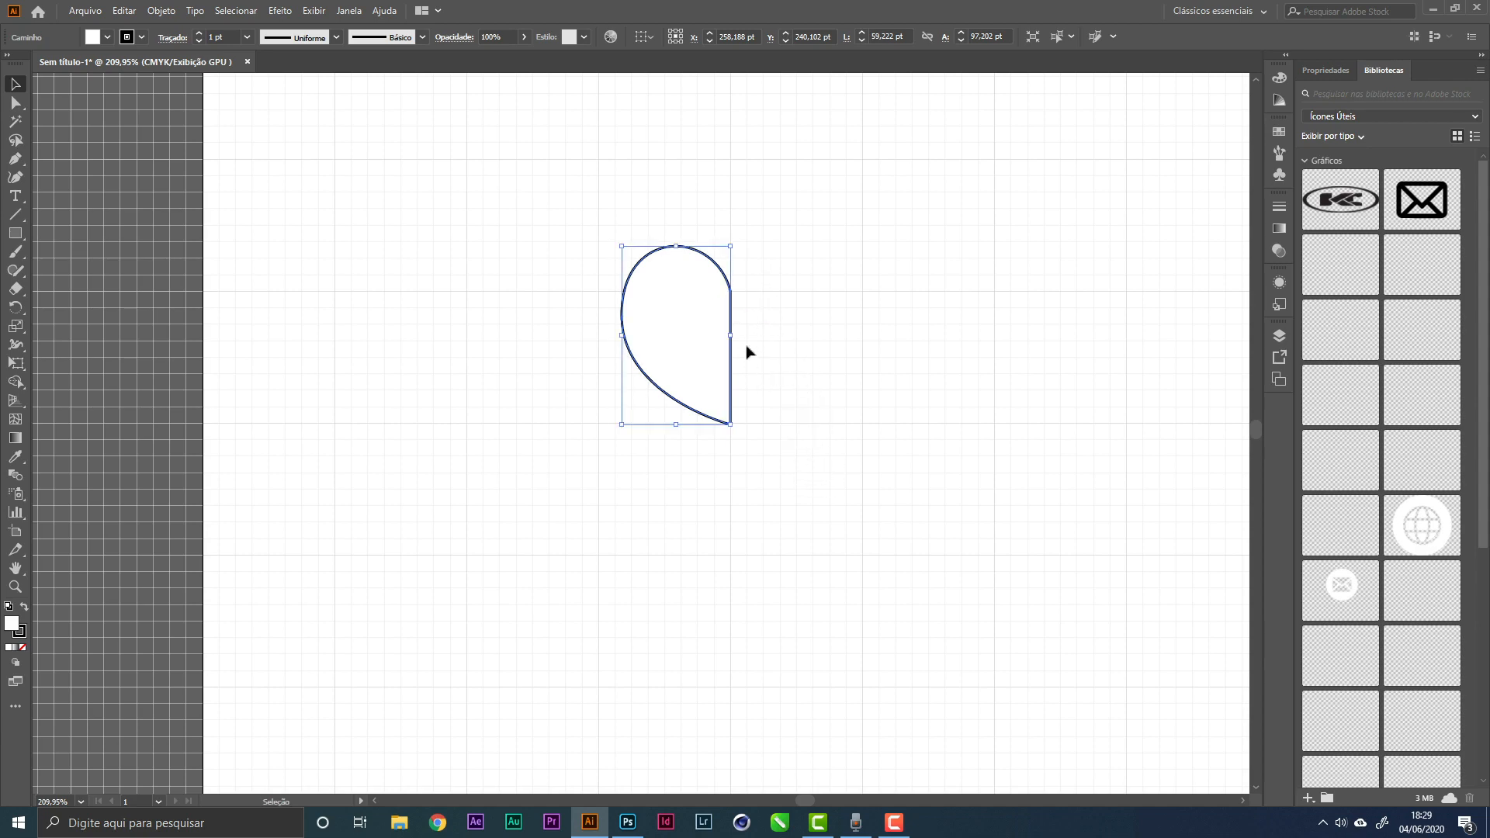
right_click(704, 340)
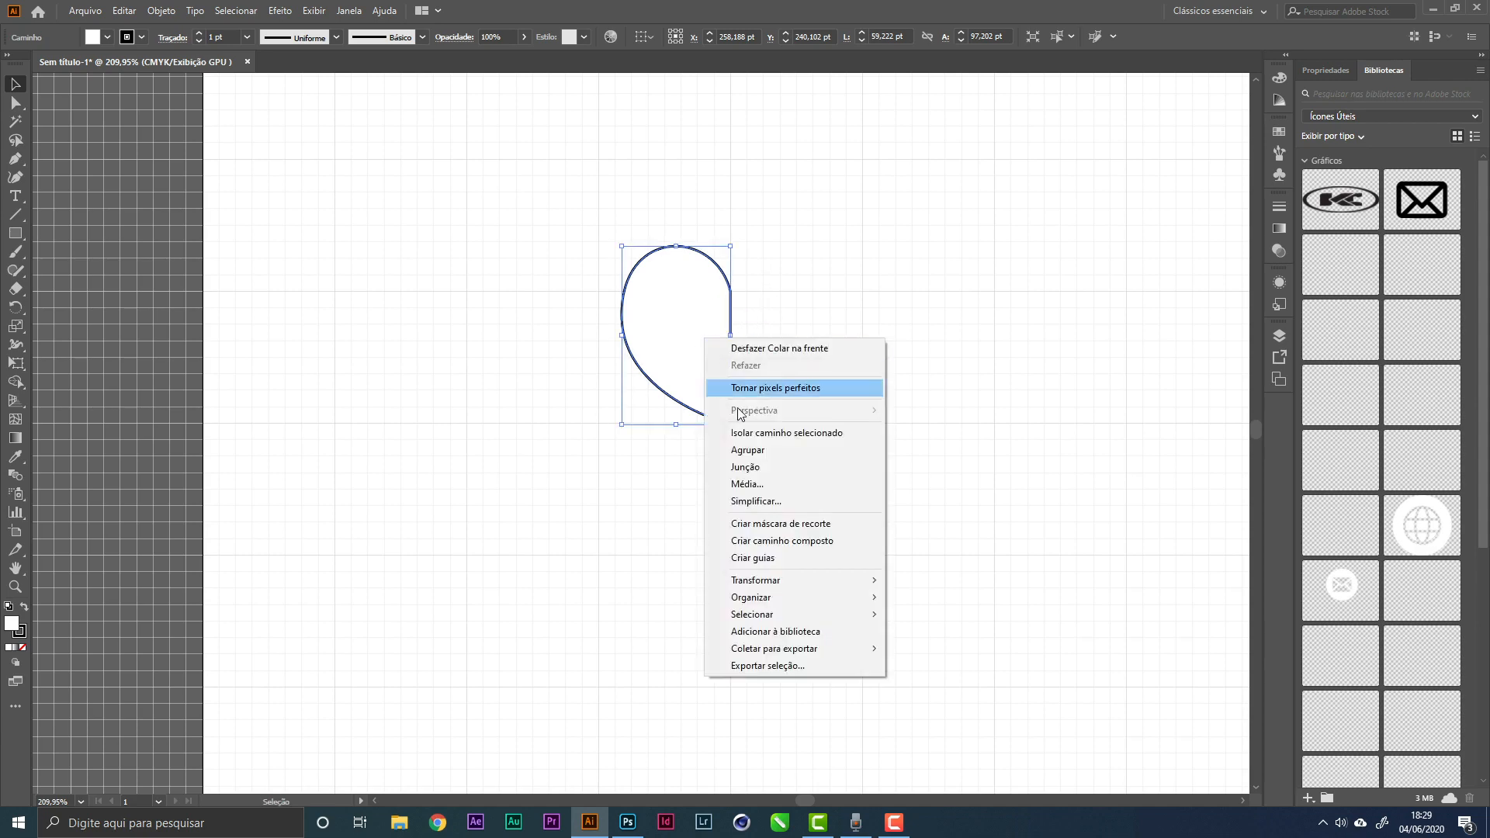
mouse_move(785, 582)
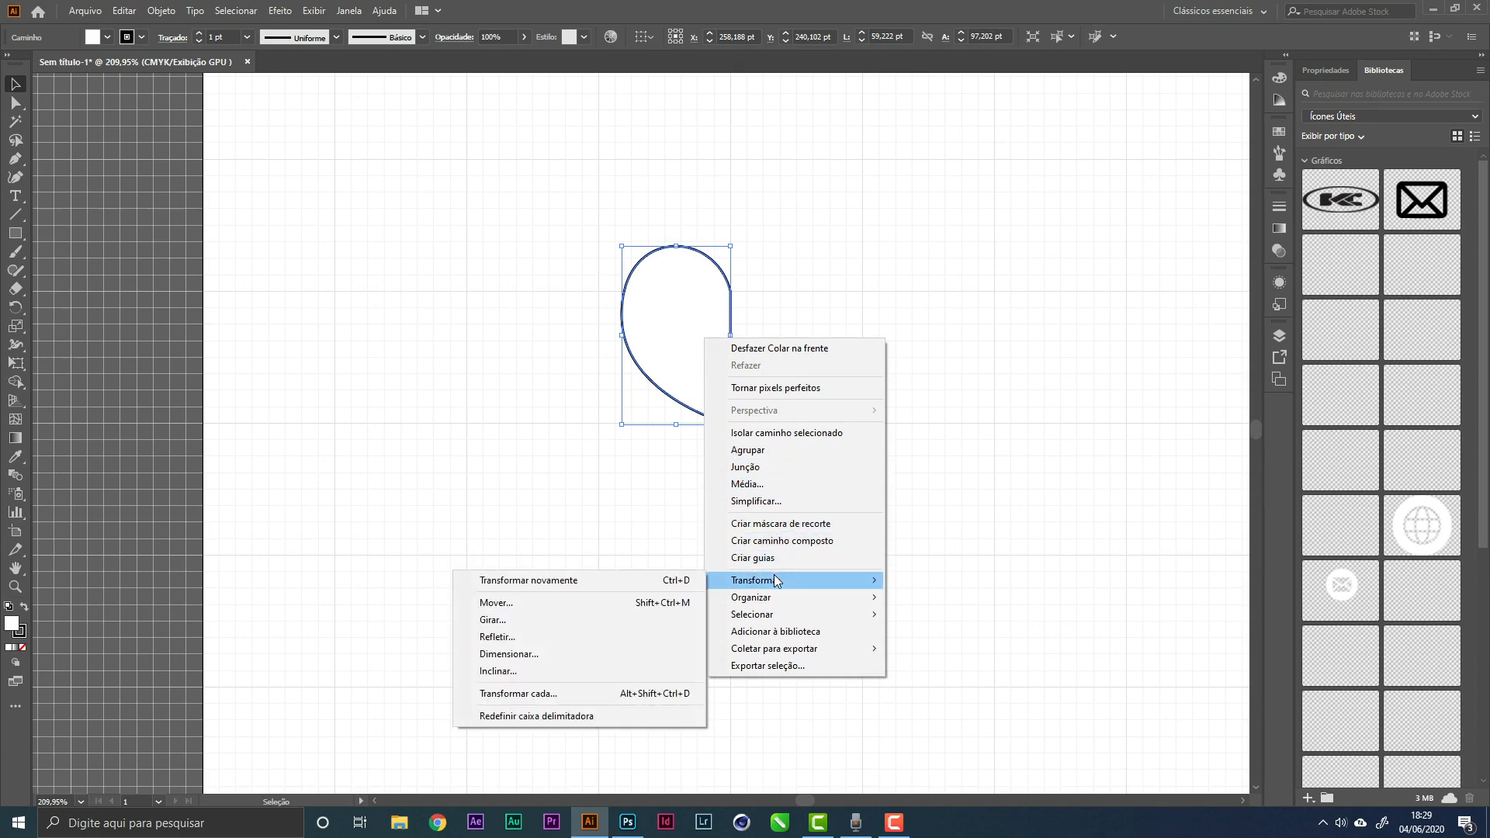
click(597, 636)
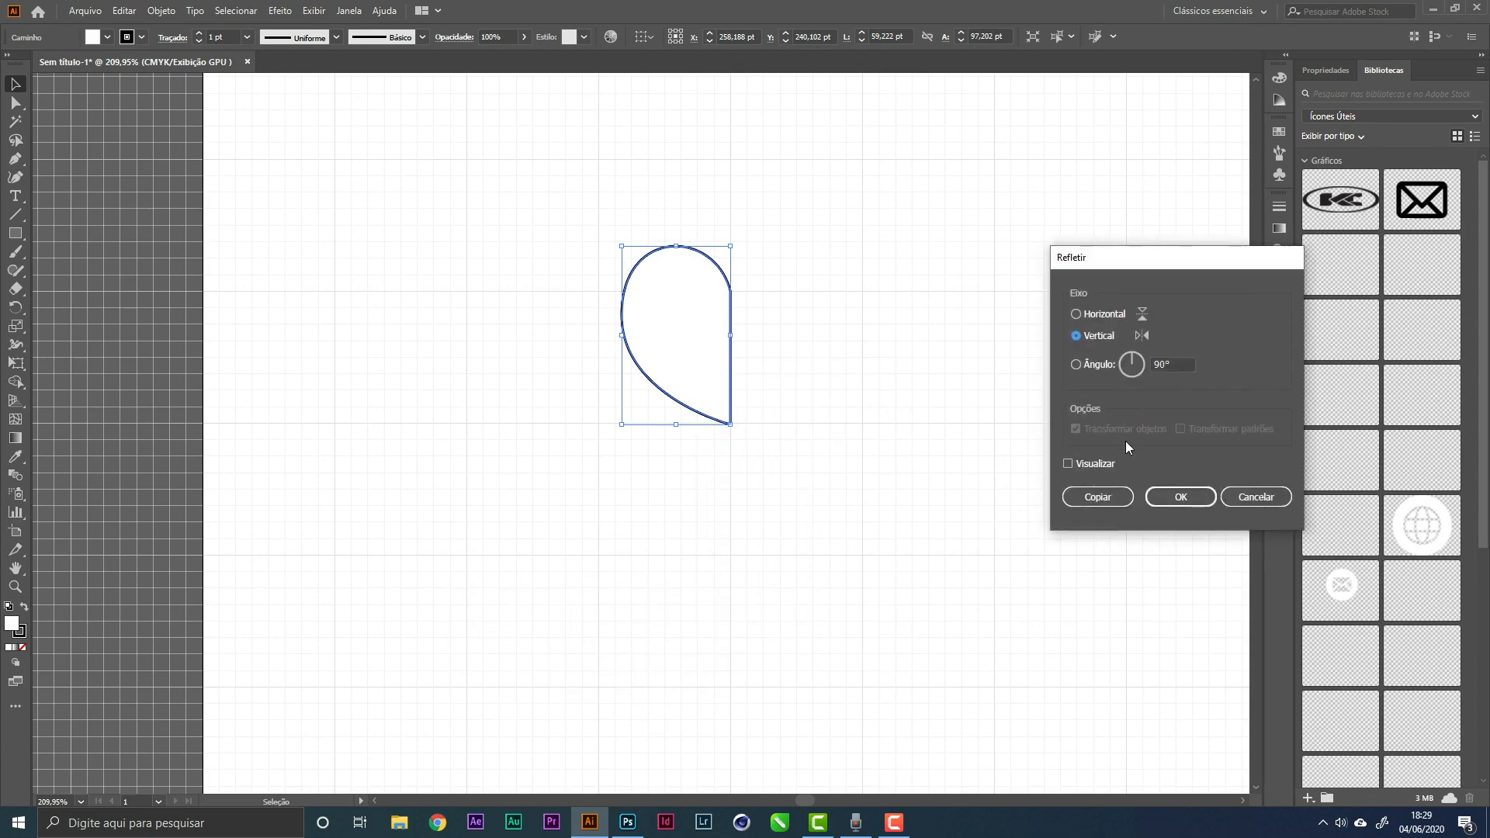
click(1075, 464)
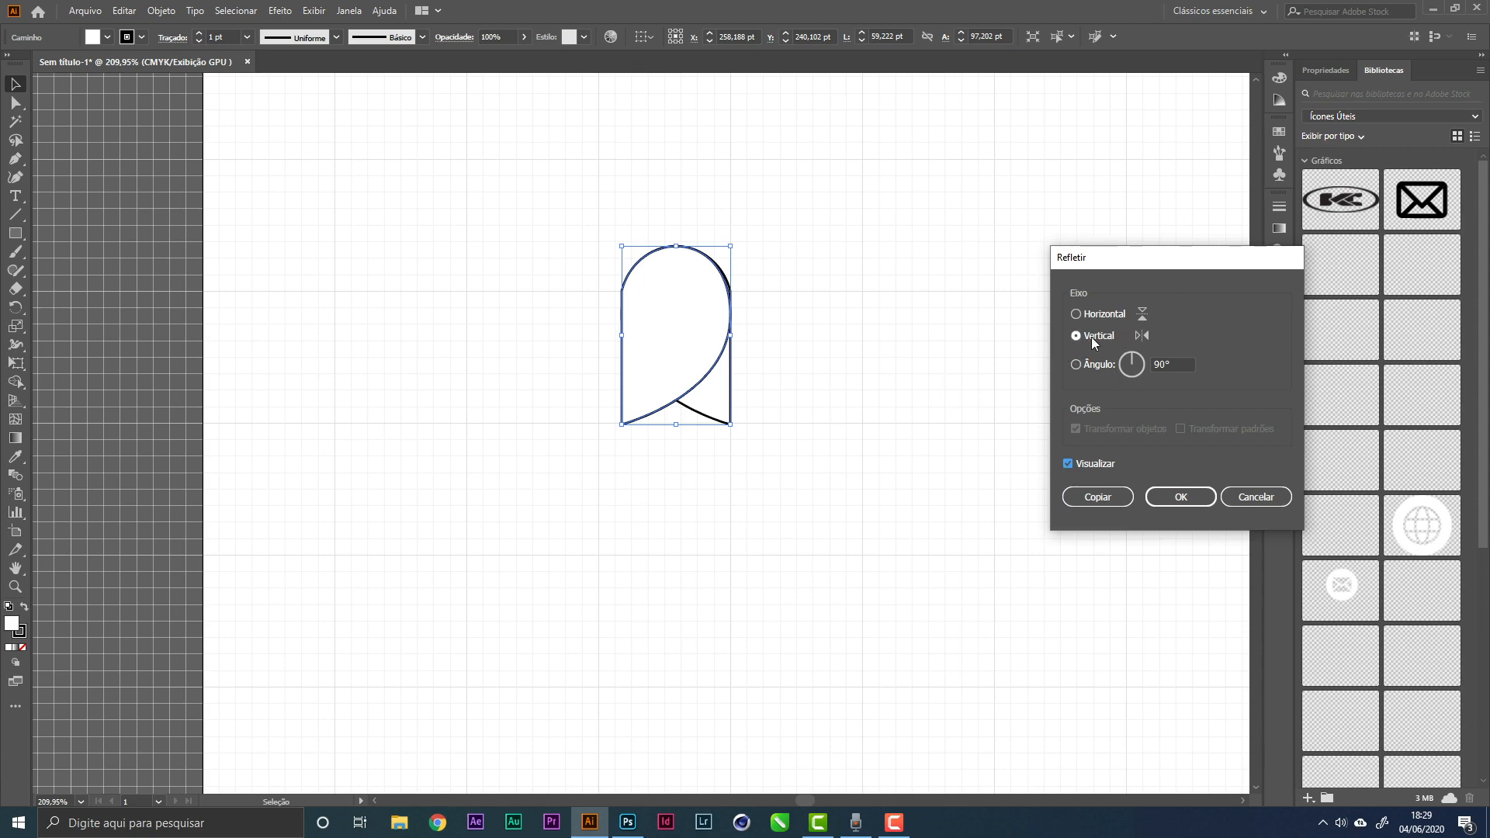
click(1189, 502)
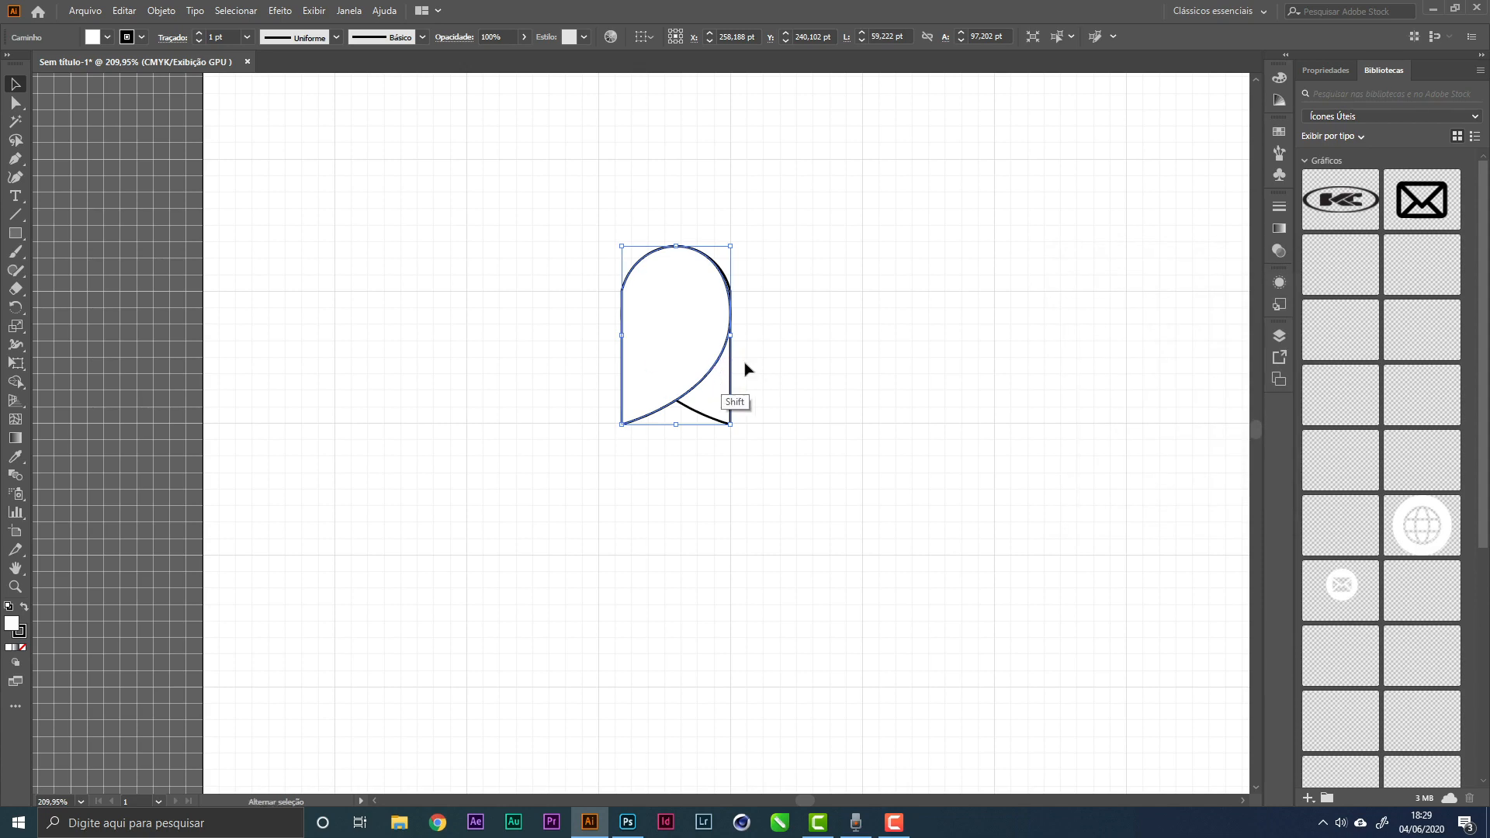
click(745, 369)
drag(744, 375, 820, 376)
Unite the two heart halves into a single shape with Pathfinder
click(687, 289)
drag(620, 200, 888, 448)
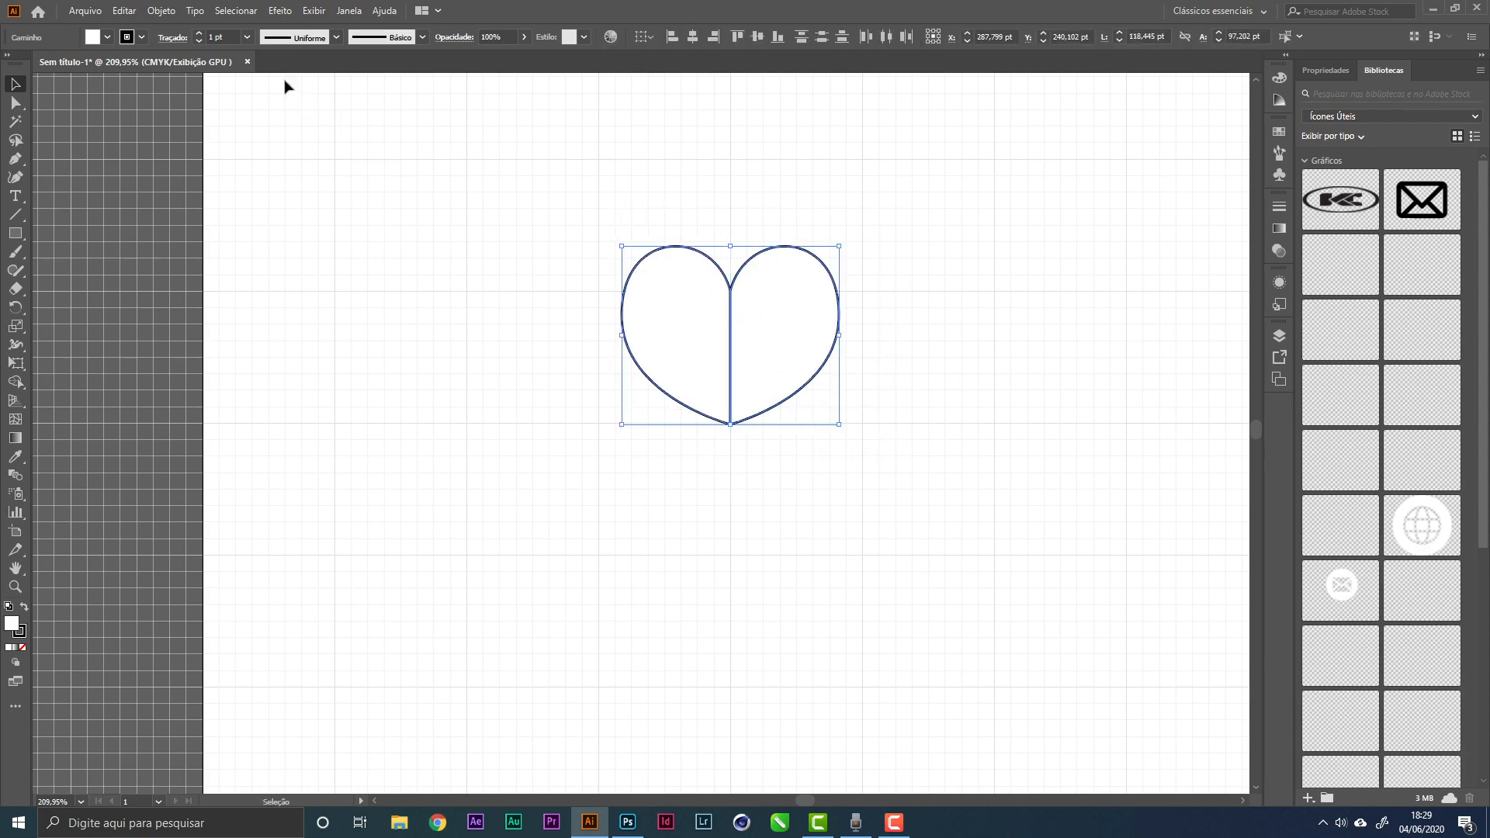
click(350, 11)
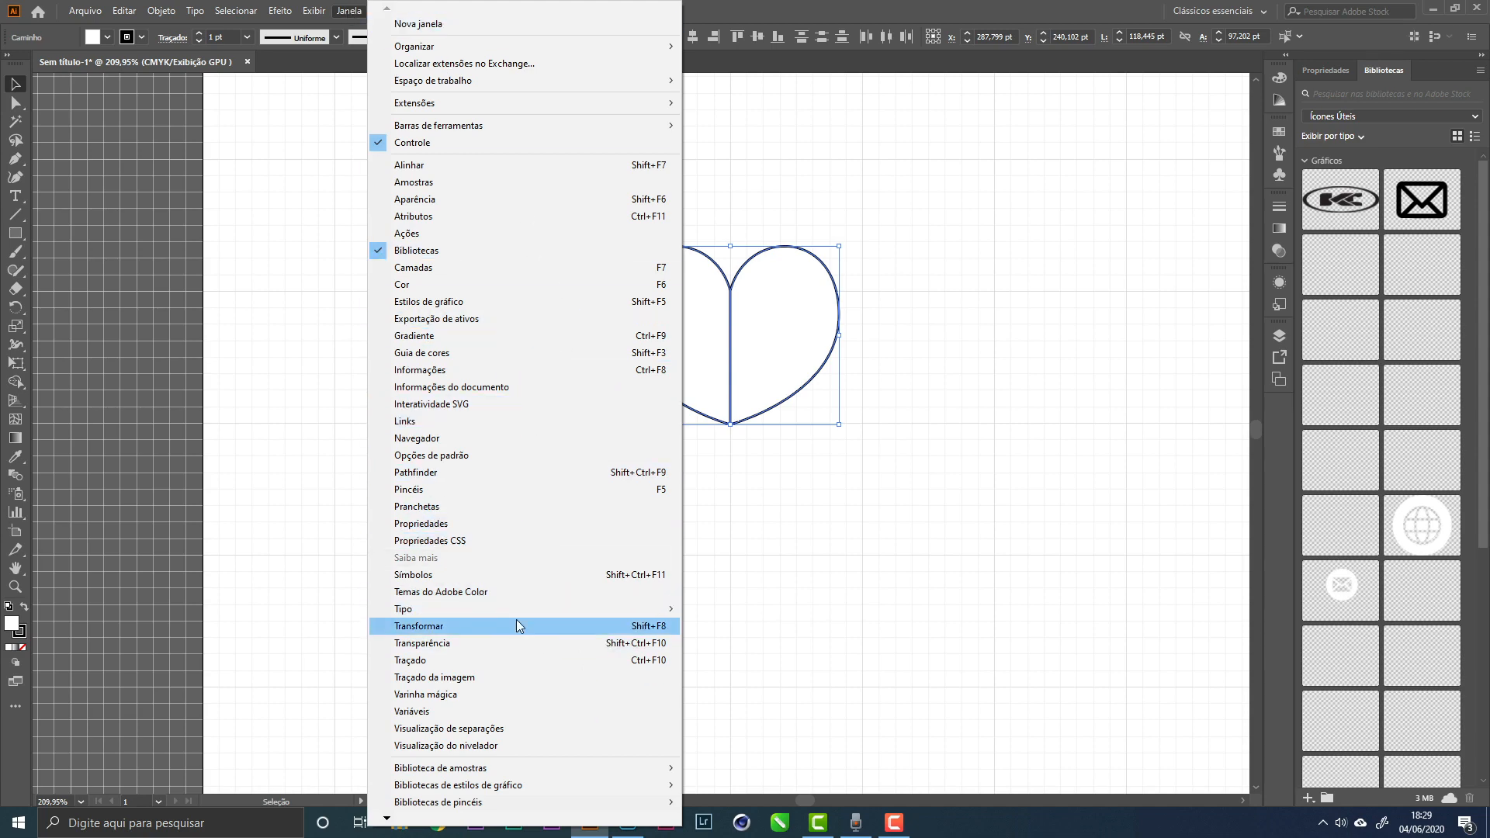
click(511, 472)
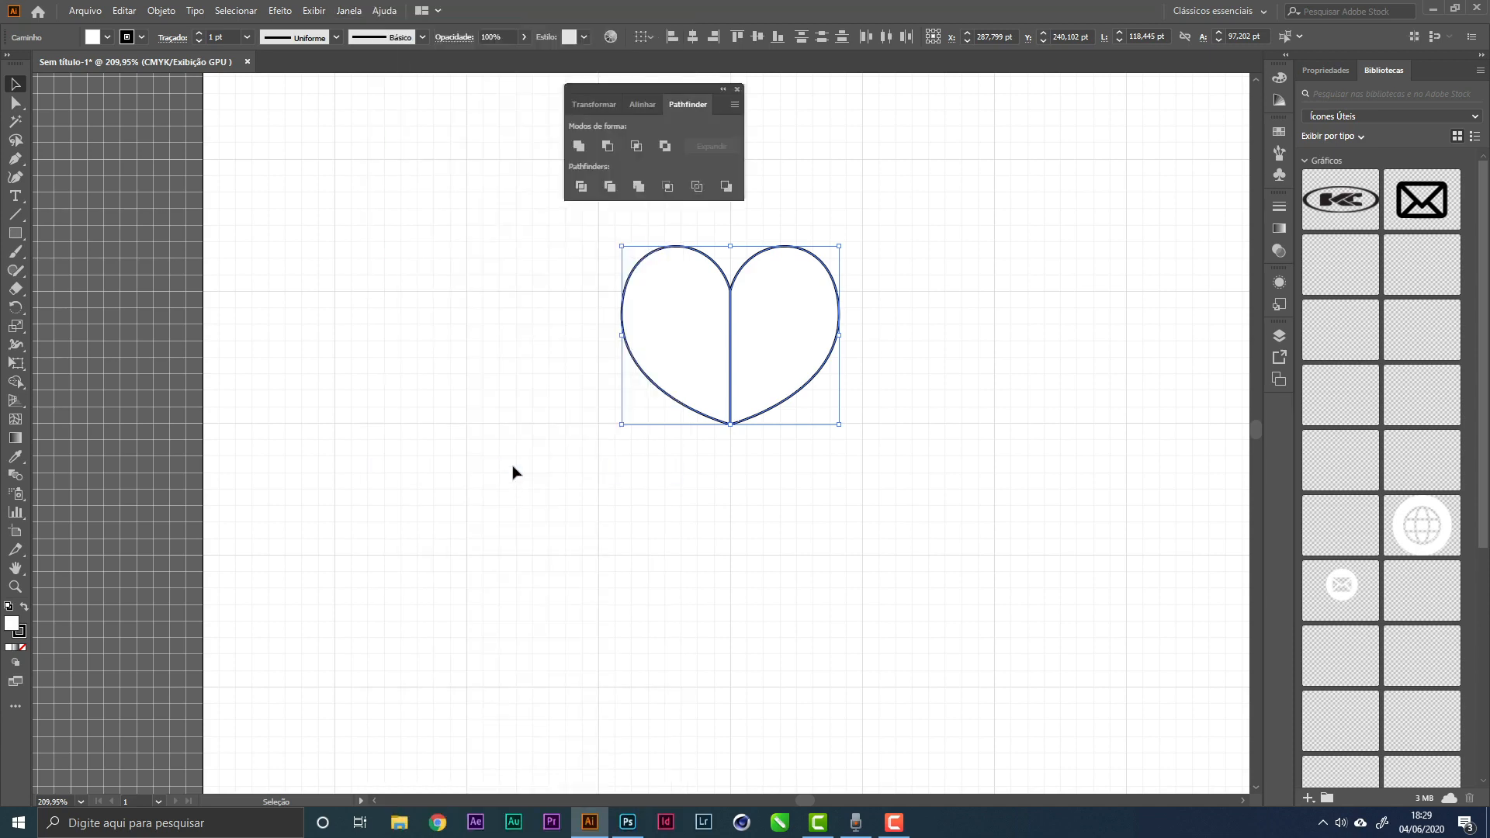
click(578, 145)
click(497, 306)
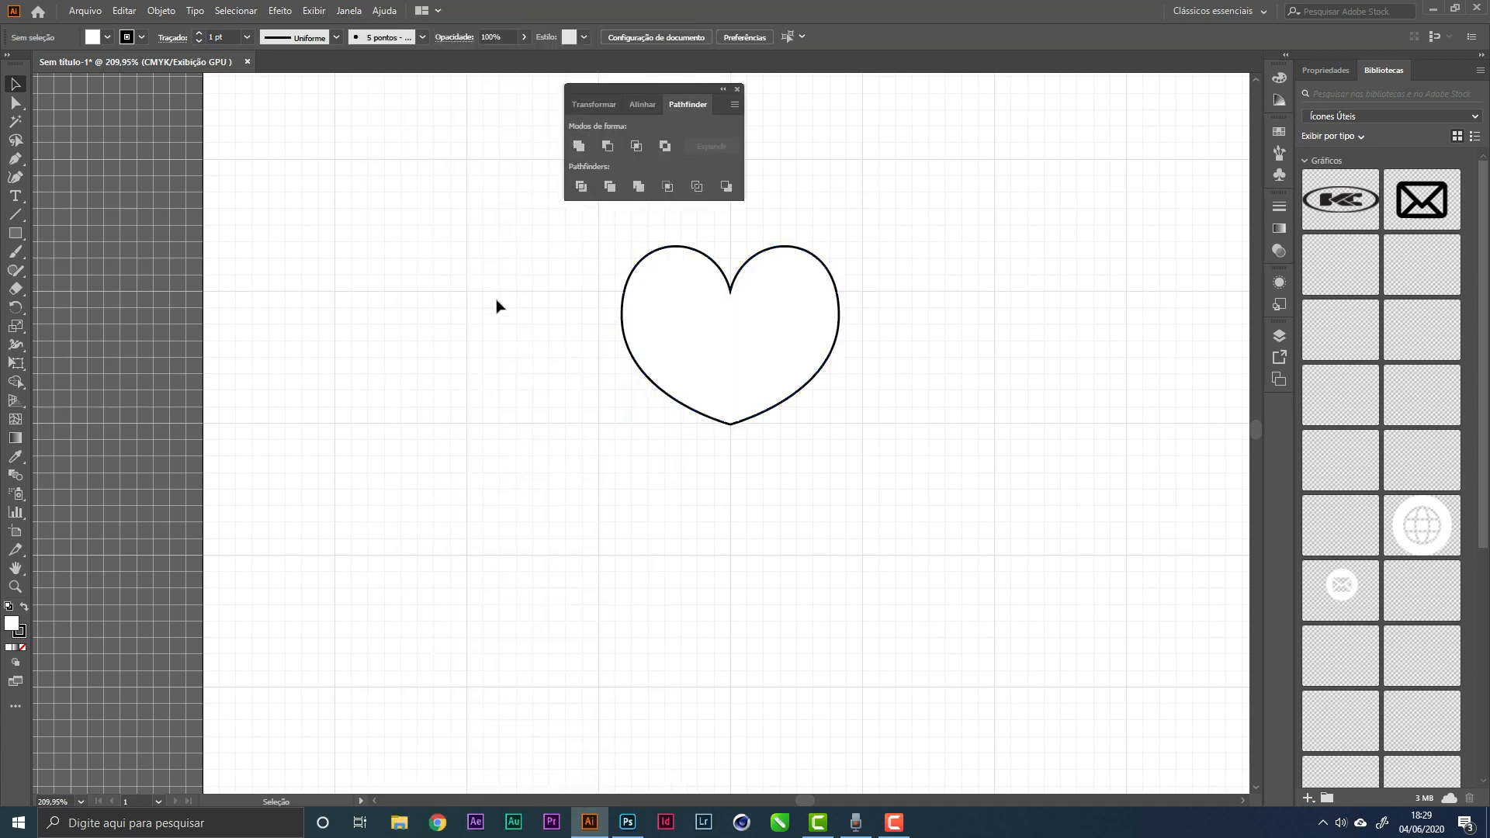
Narrow the heart by moving its left and right side anchors 2 pt inward each
click(730, 427)
key(a)
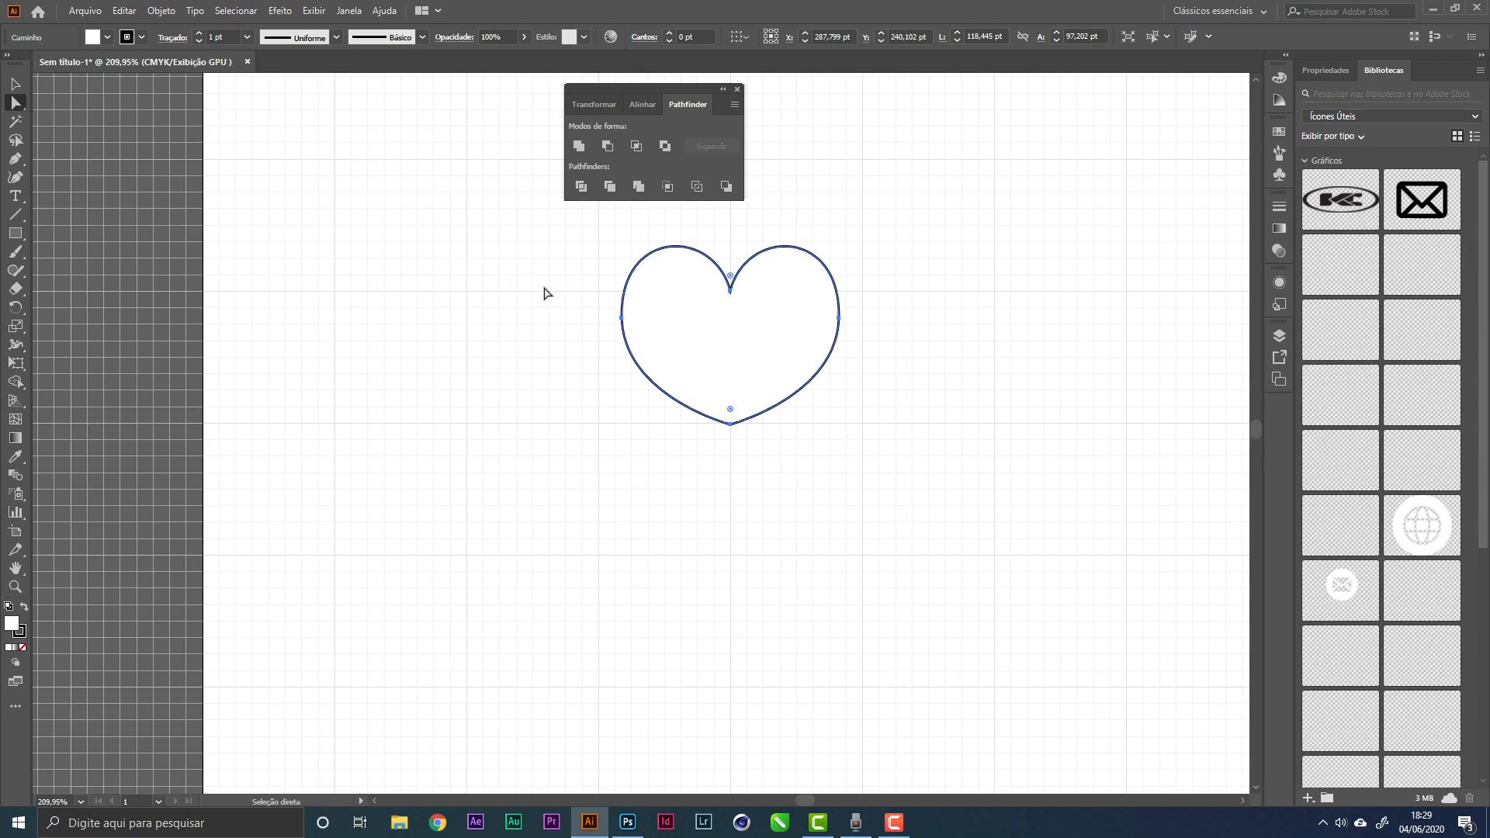
drag(543, 301, 693, 335)
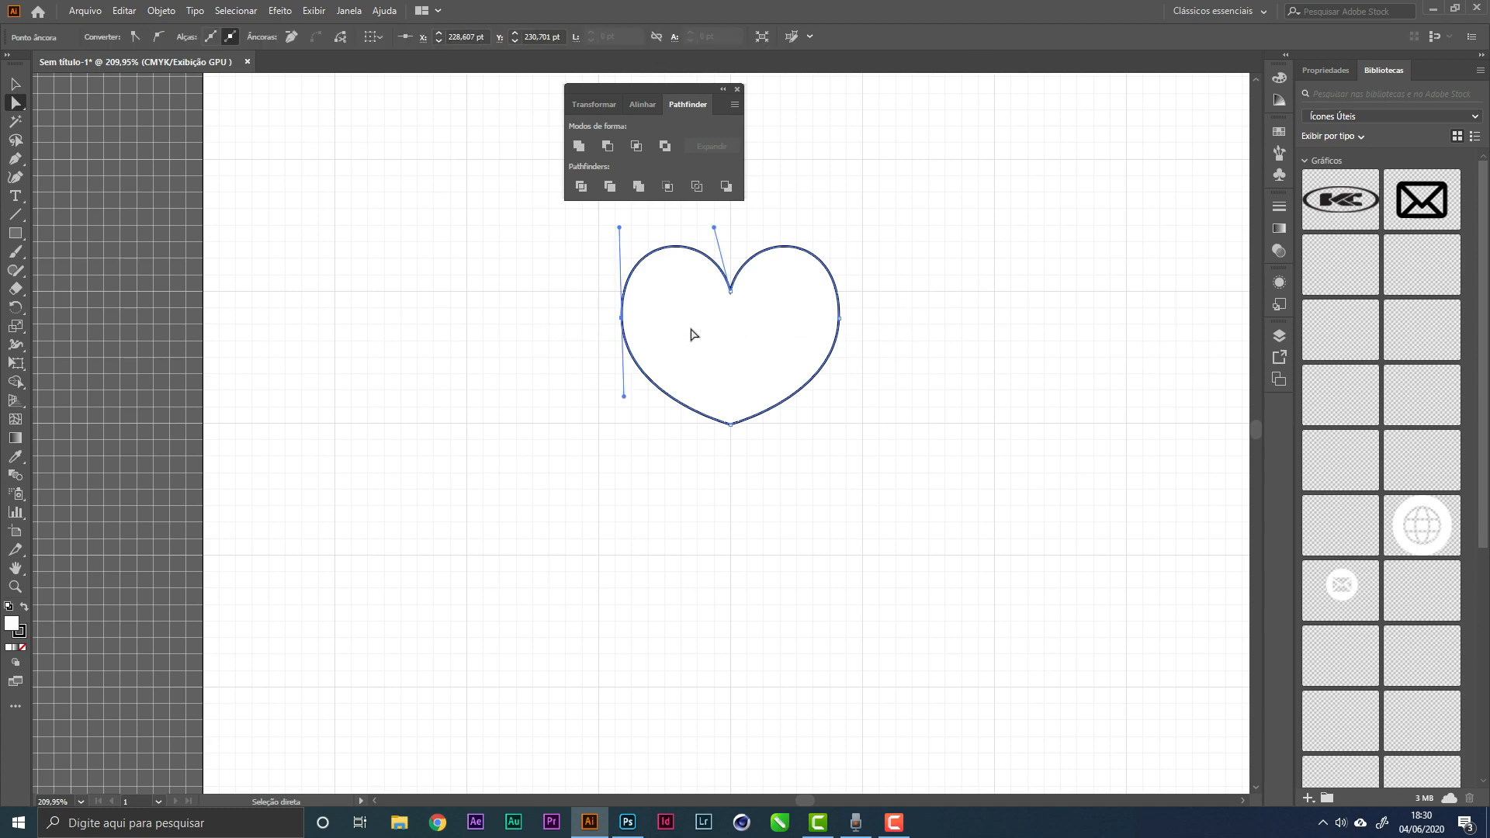
key(Right)
key(Right)
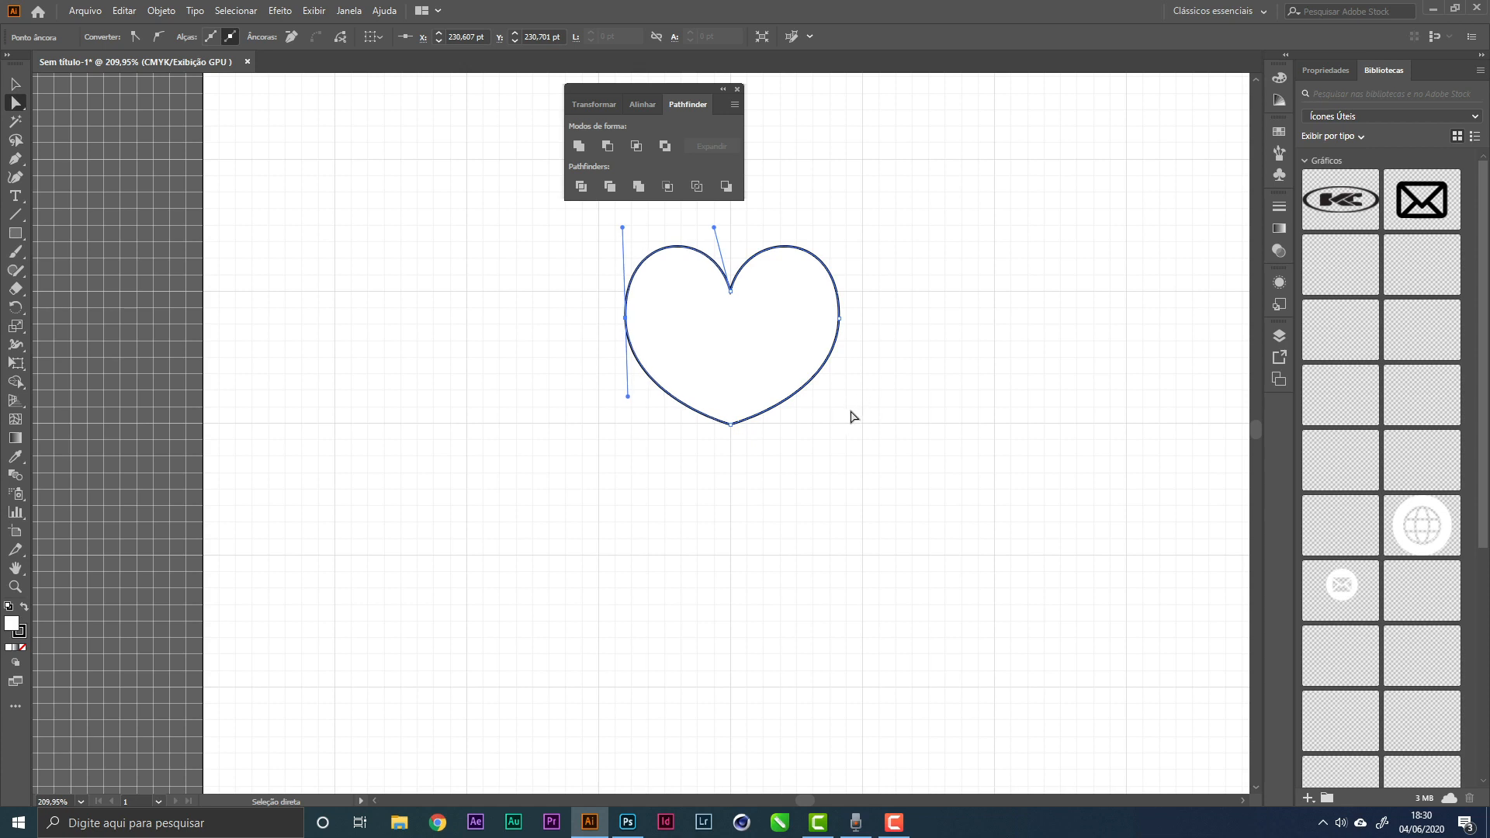
drag(909, 346, 802, 304)
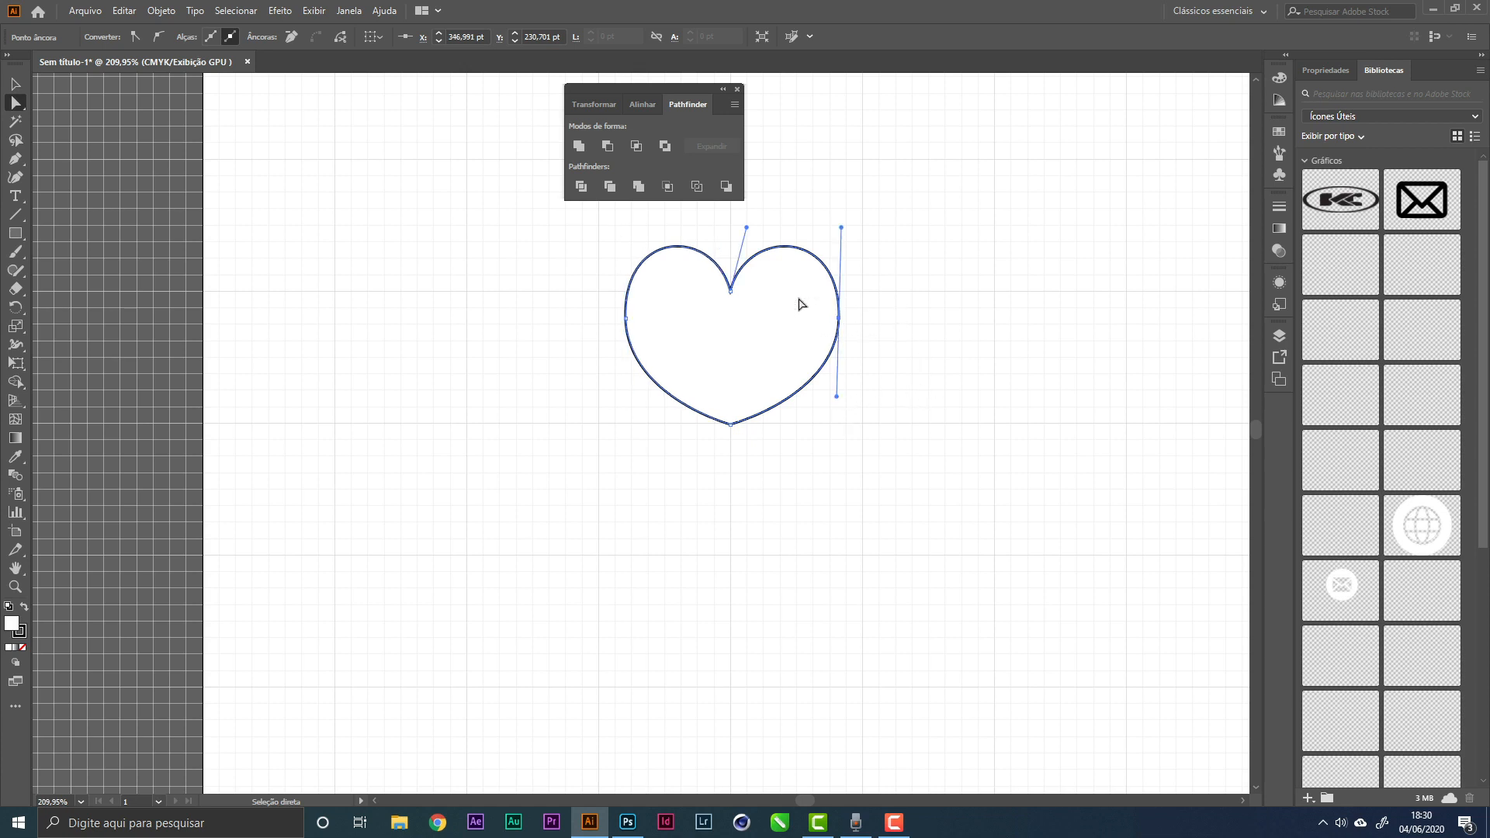
key(Left)
key(Left)
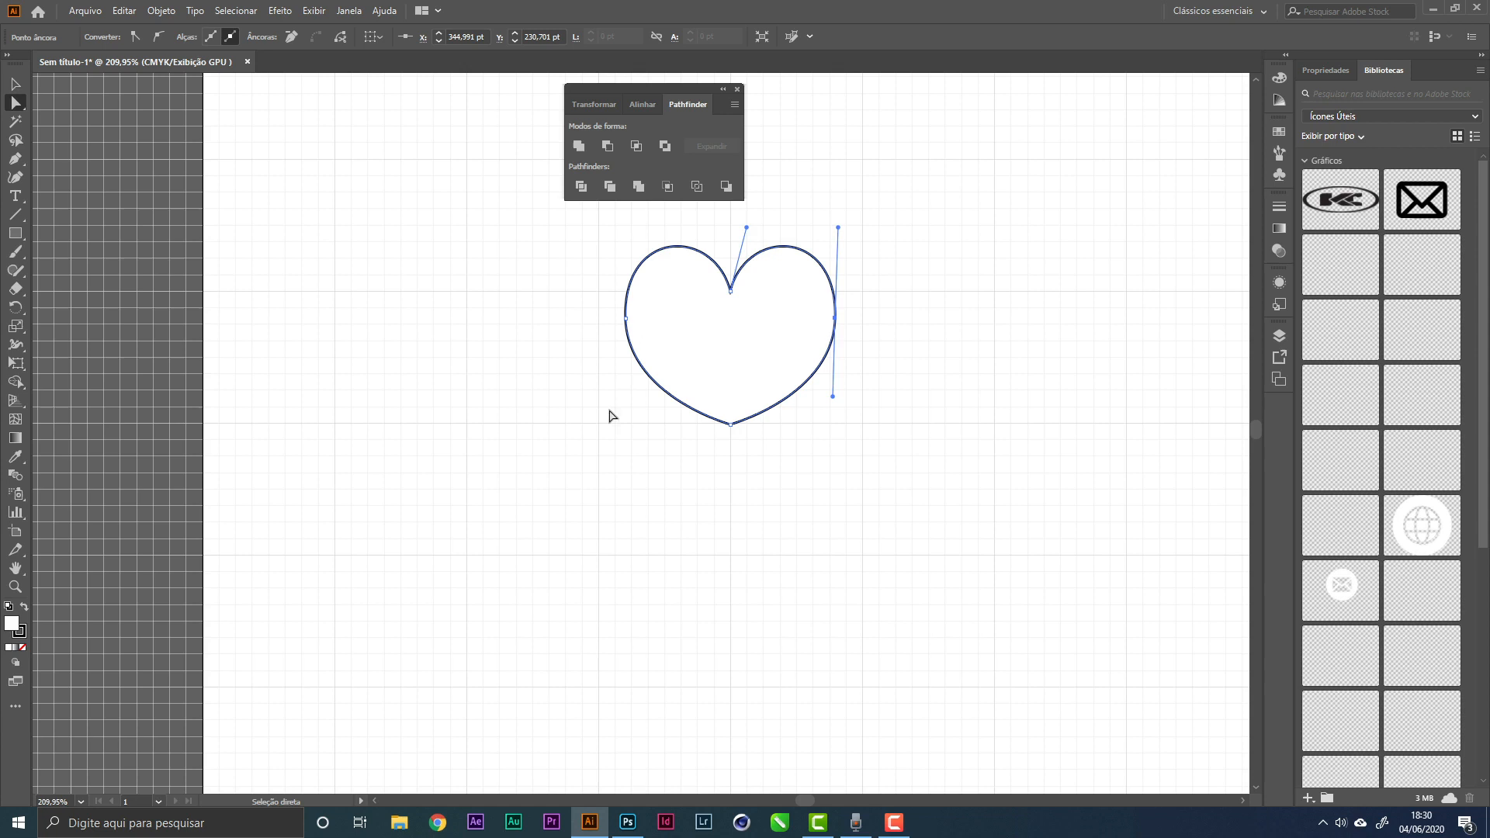
Move the heart's bottom tip anchor 10 pt down and select the whole heart
click(730, 425)
key(shift+Down)
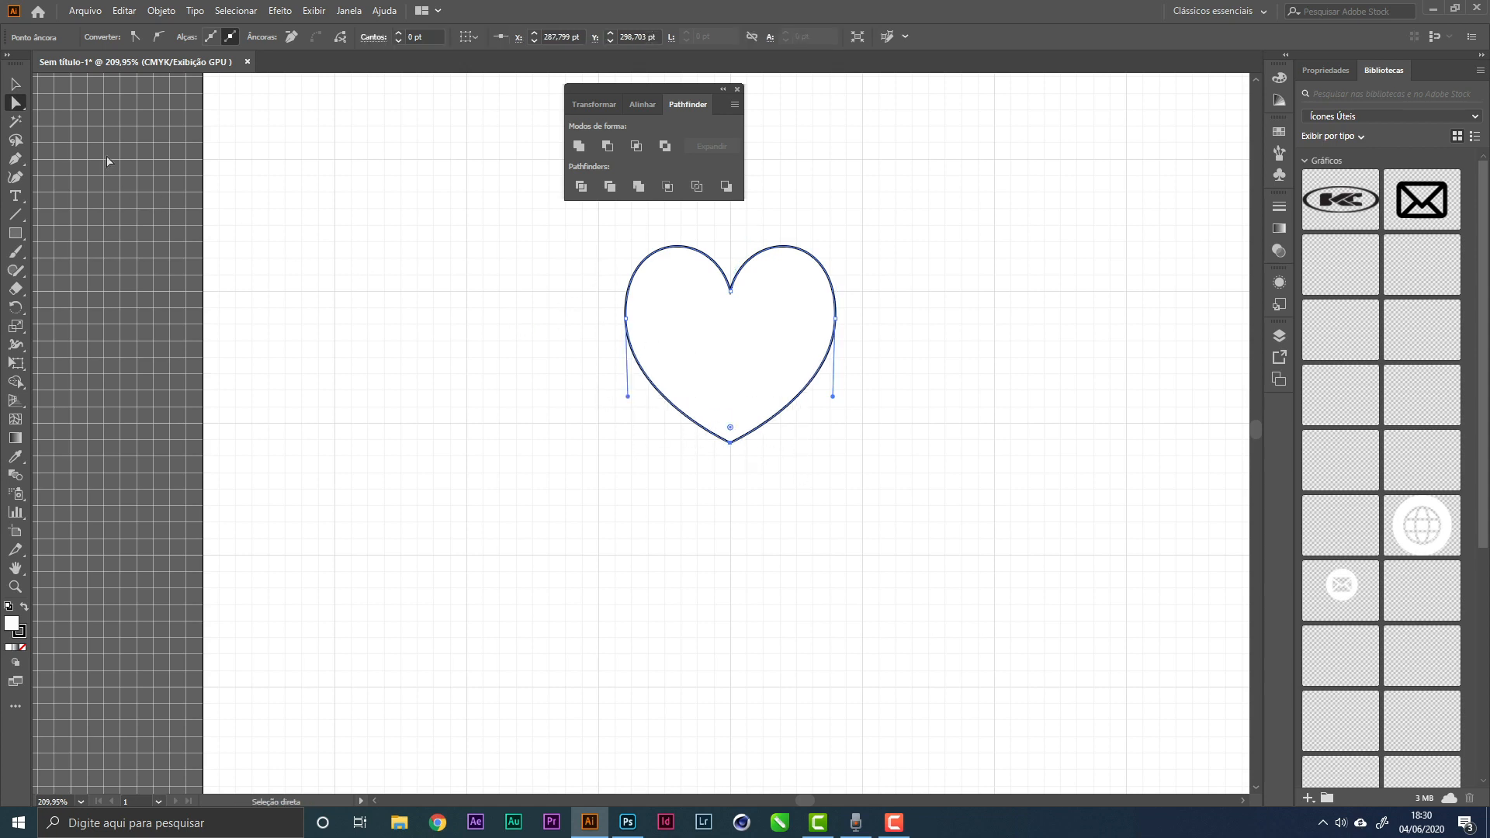
click(16, 83)
click(358, 277)
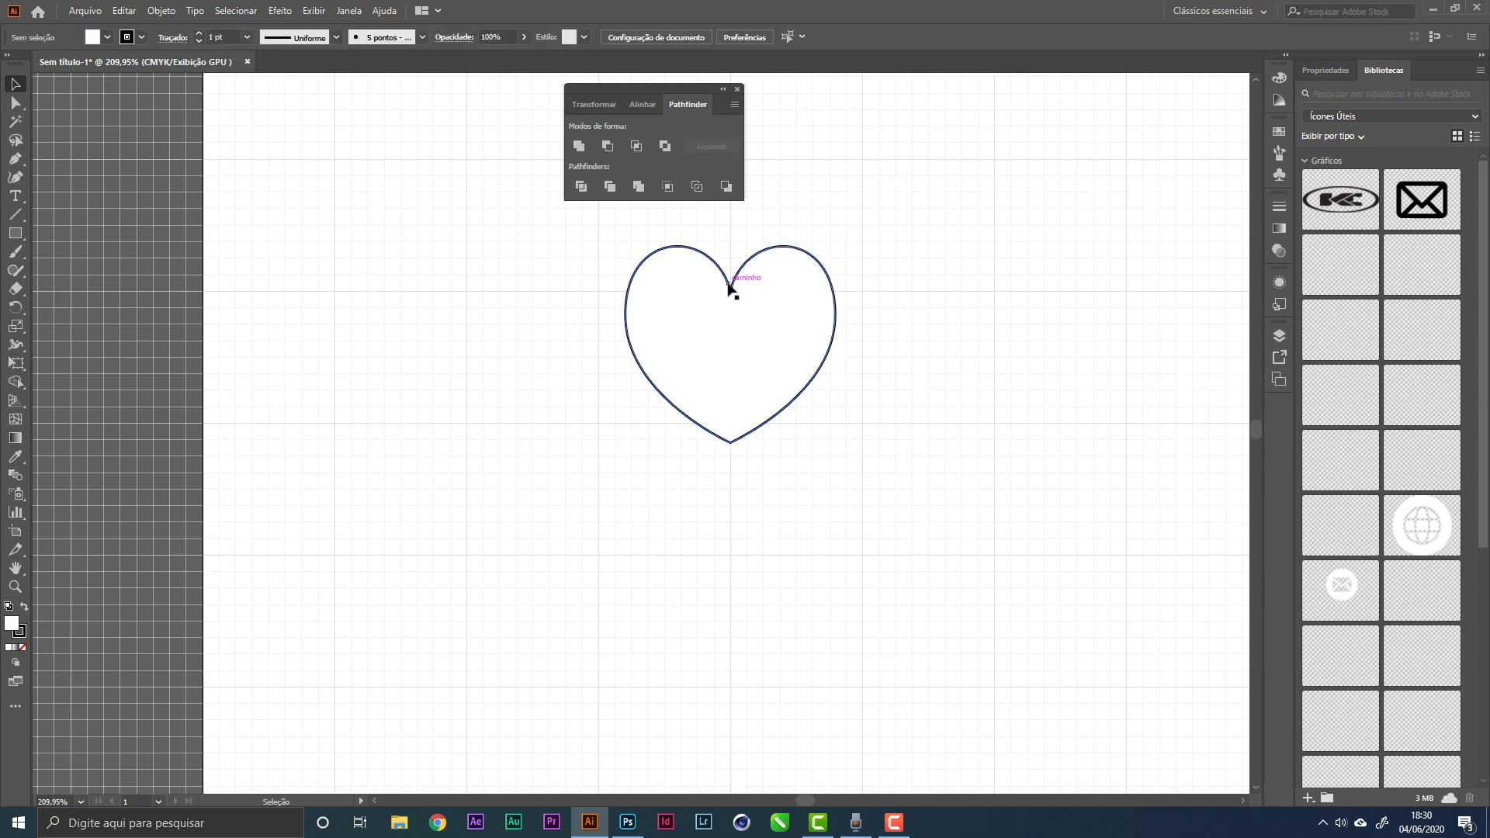
click(731, 293)
drag(519, 296, 776, 451)
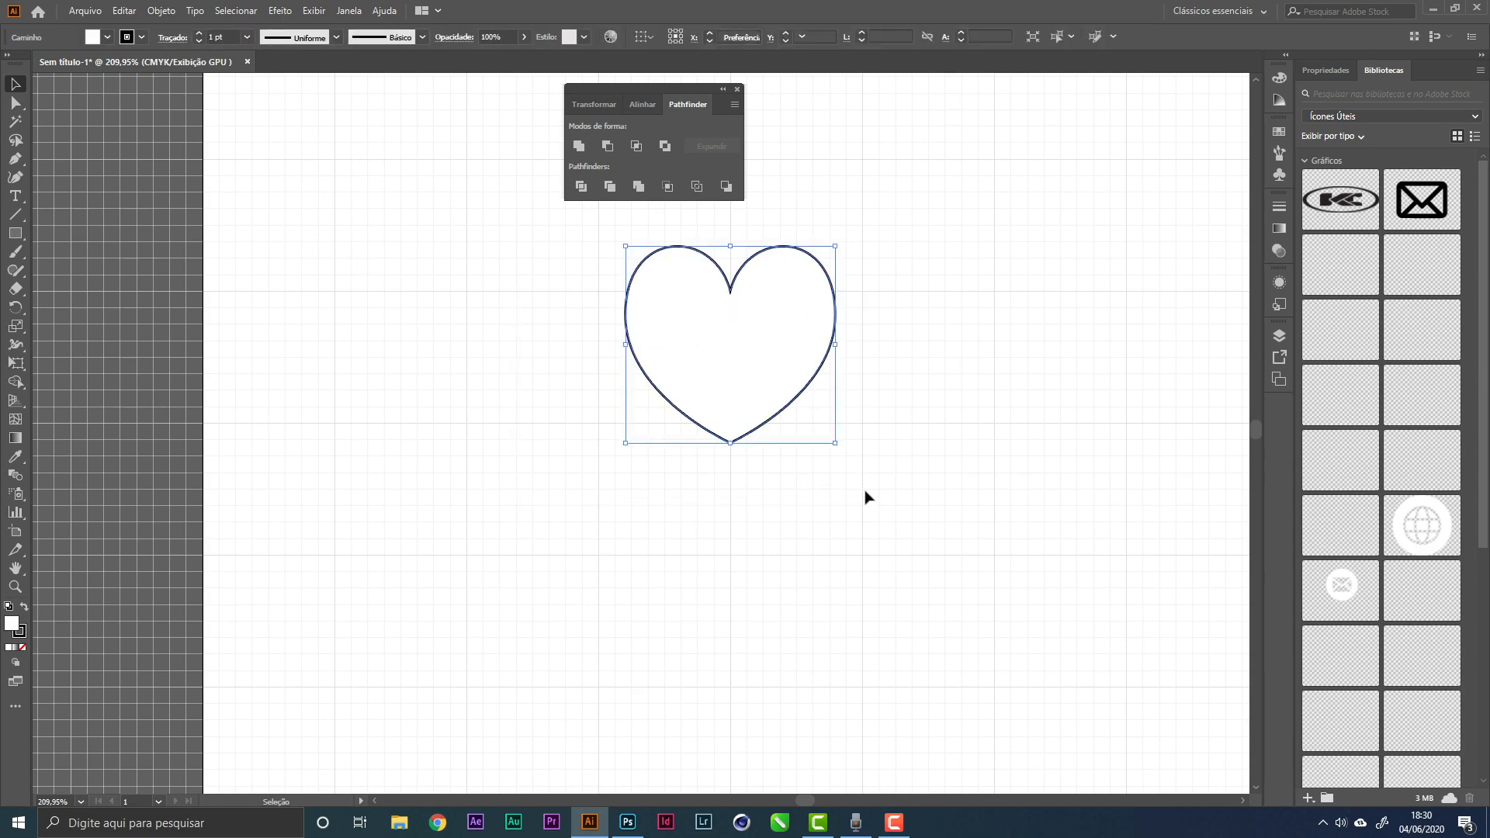
Remove the stroke from the white heart and copy the shape
key(ctrl)
click(127, 39)
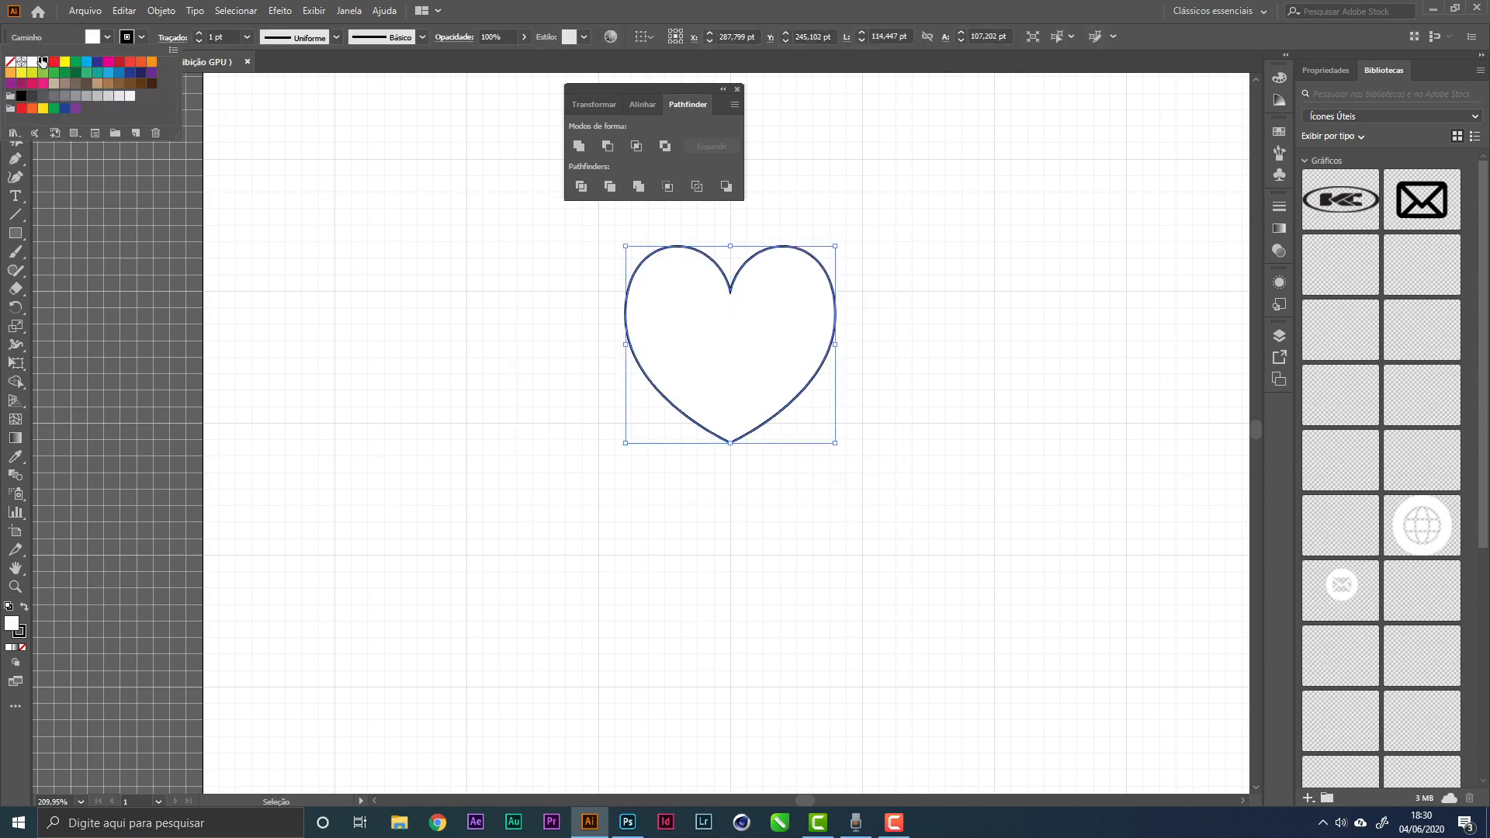
click(7, 66)
click(749, 417)
key(ctrl+c)
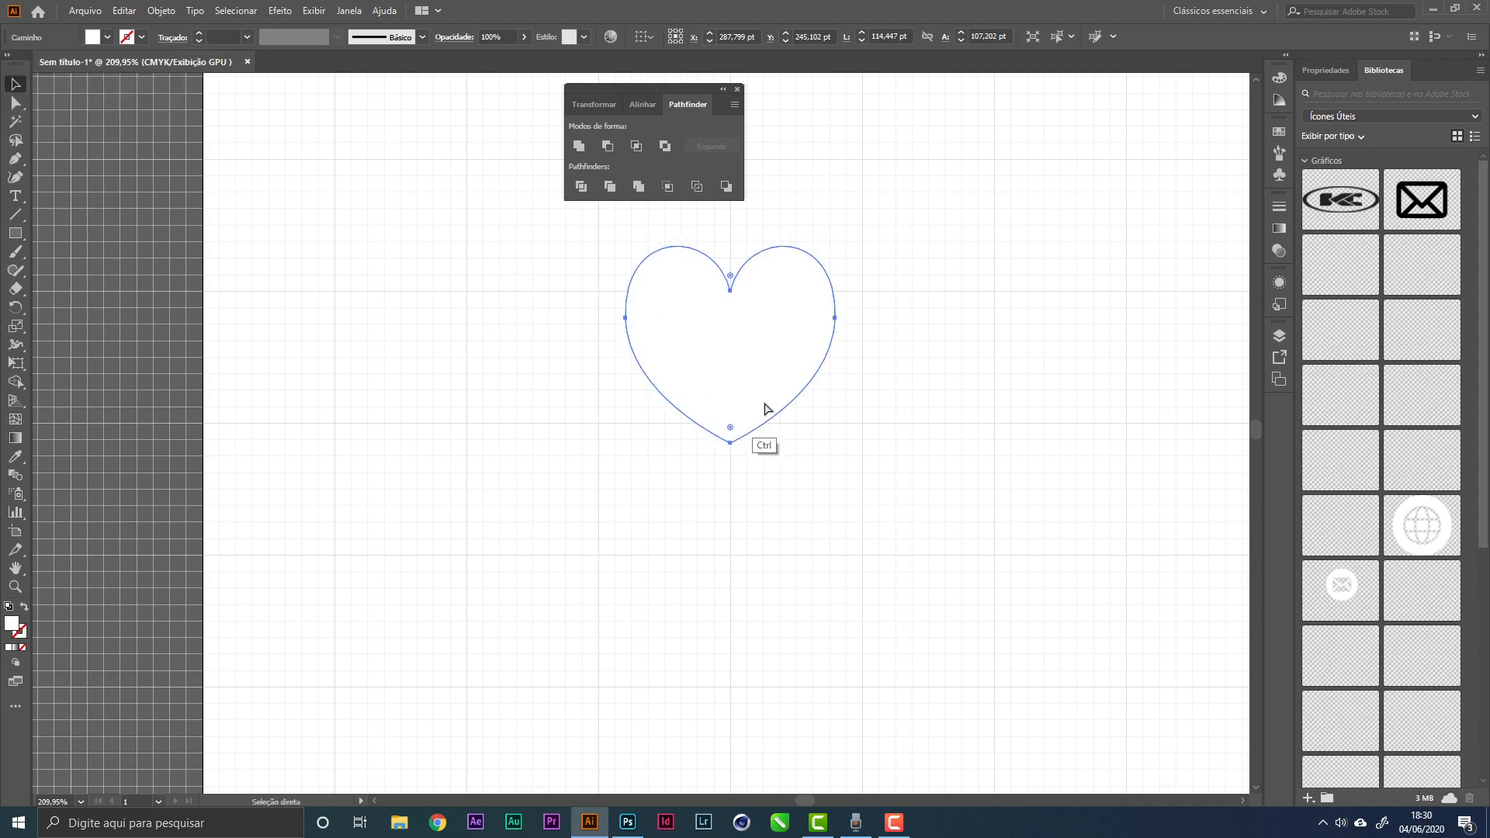
Switch to Photoshop, paste the heart into GELEIA 2.psd as a shape layer and place it on the red background right of the jar
key(alt+Tab)
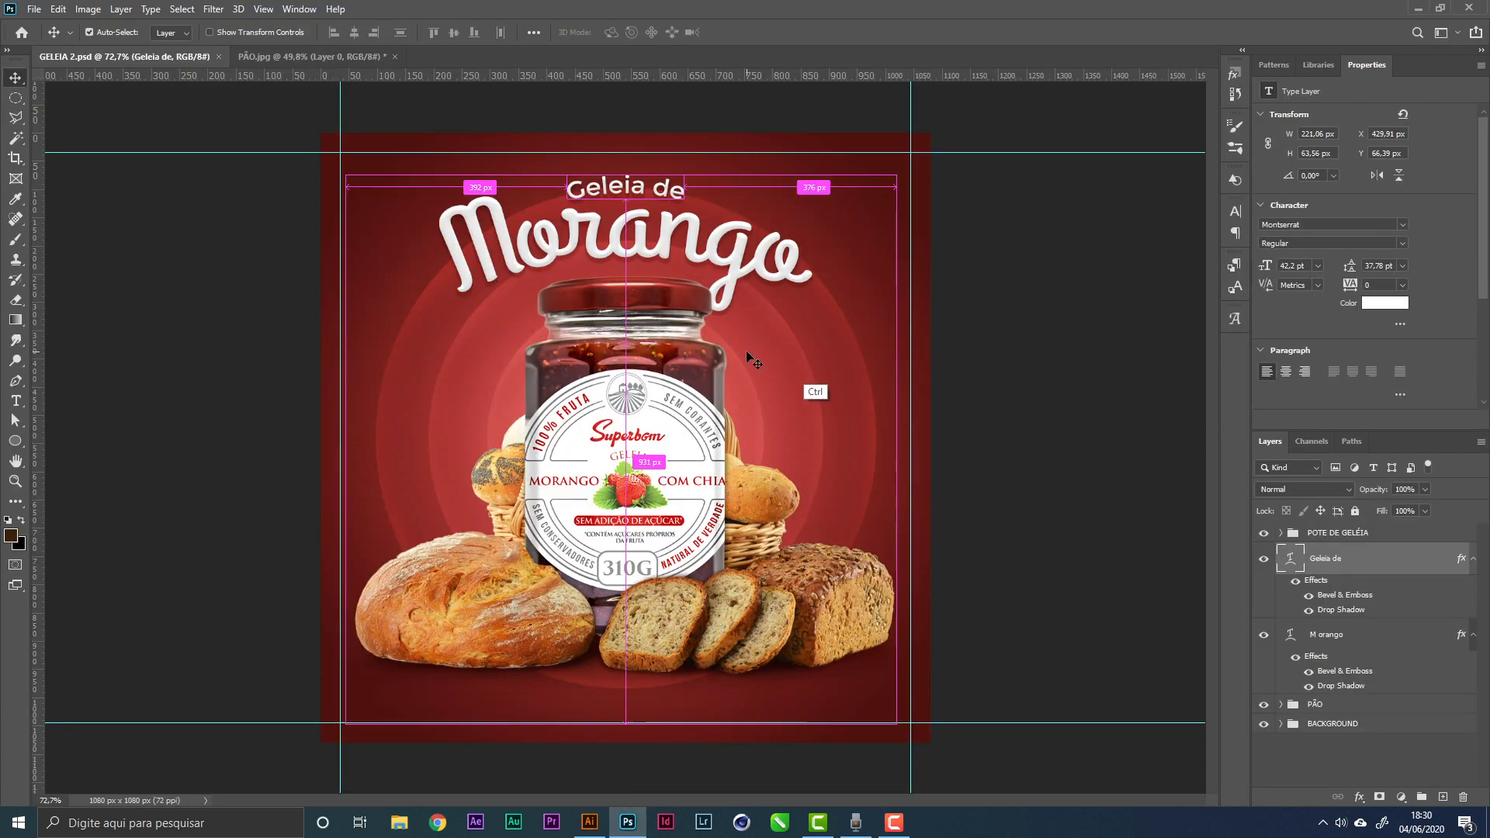
key(ctrl+v)
click(677, 303)
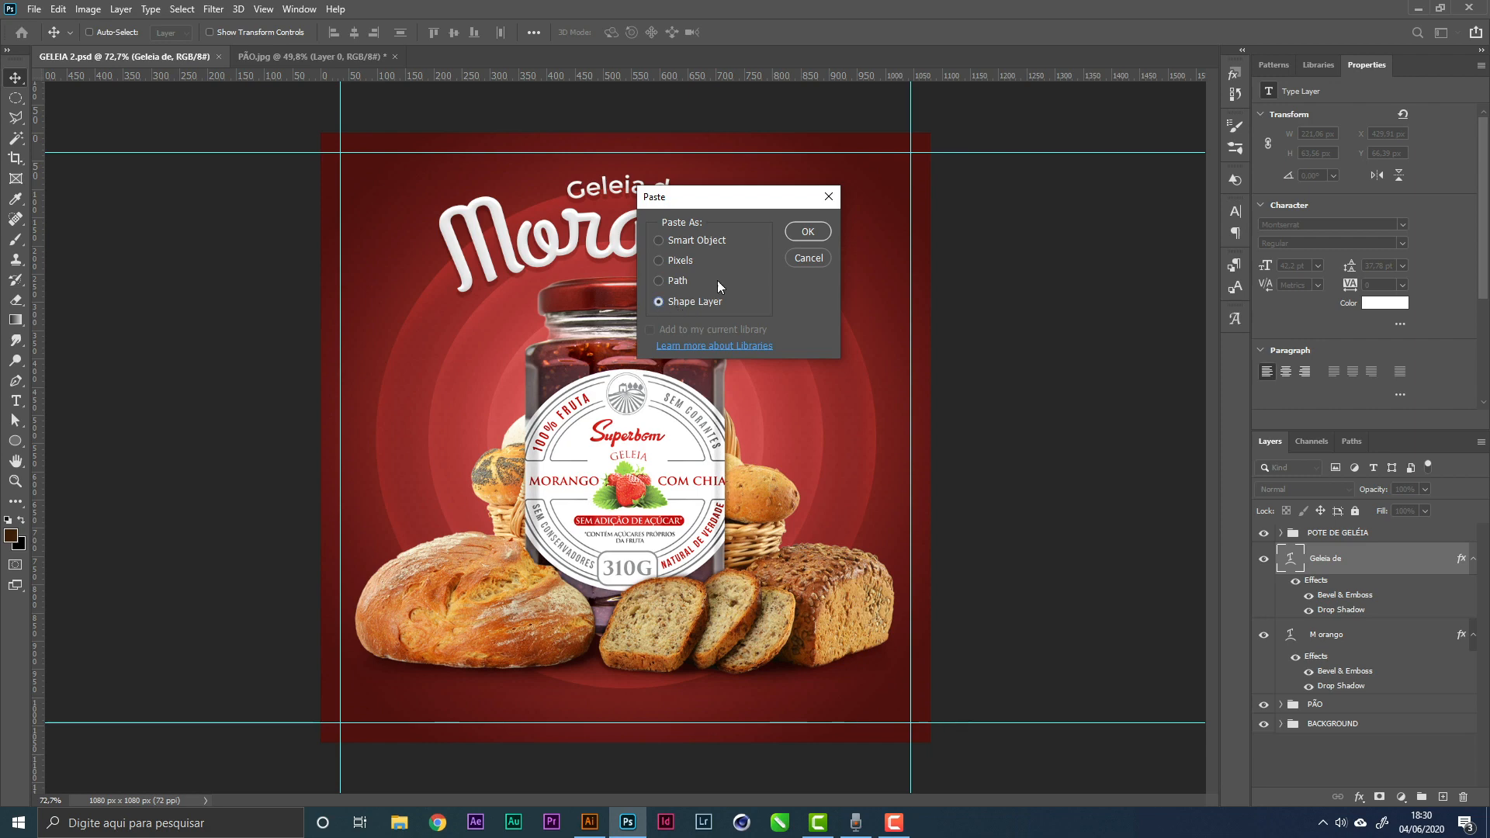
click(808, 231)
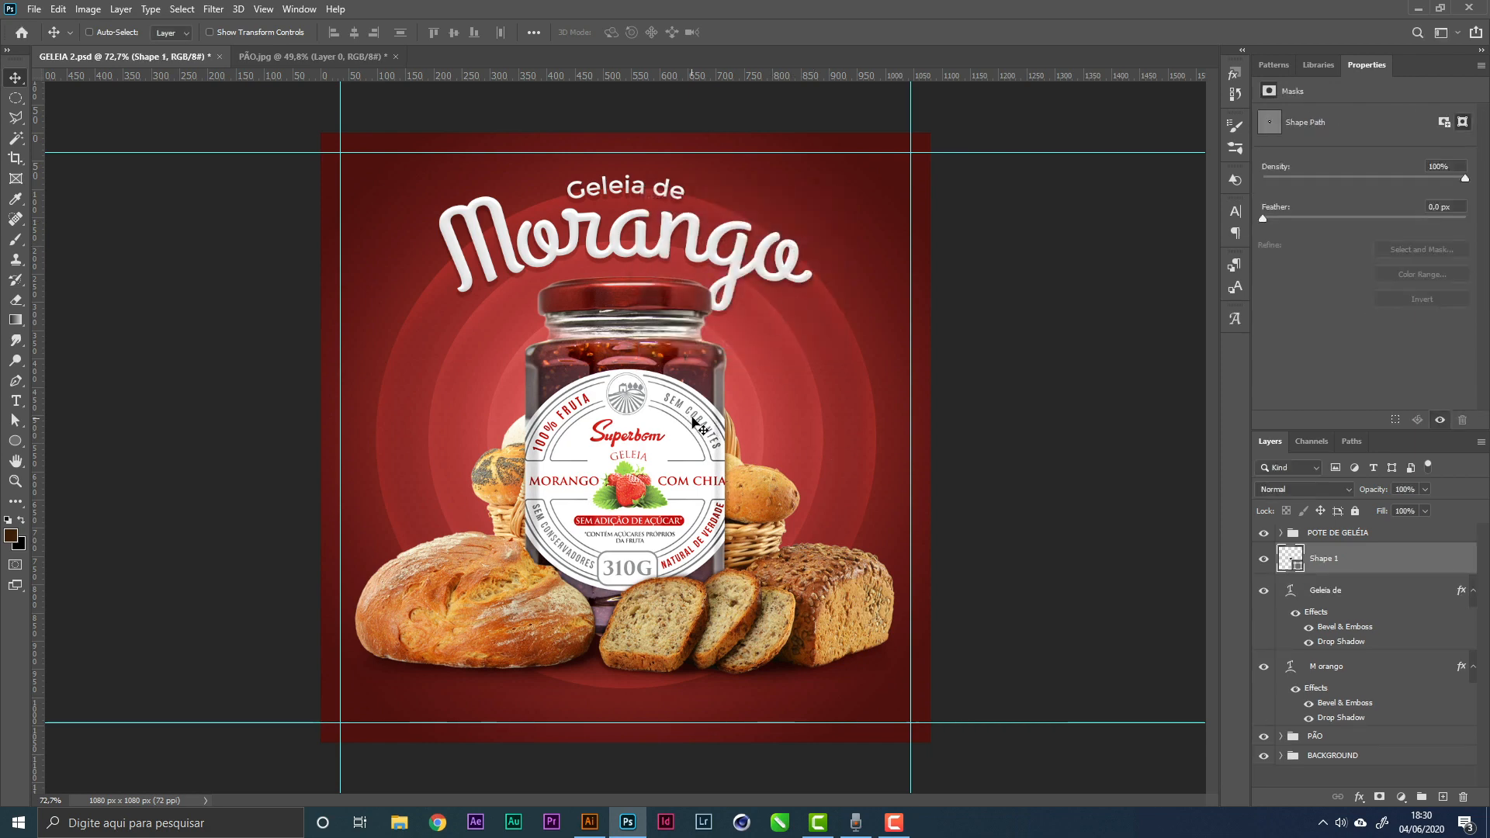
drag(694, 421, 919, 280)
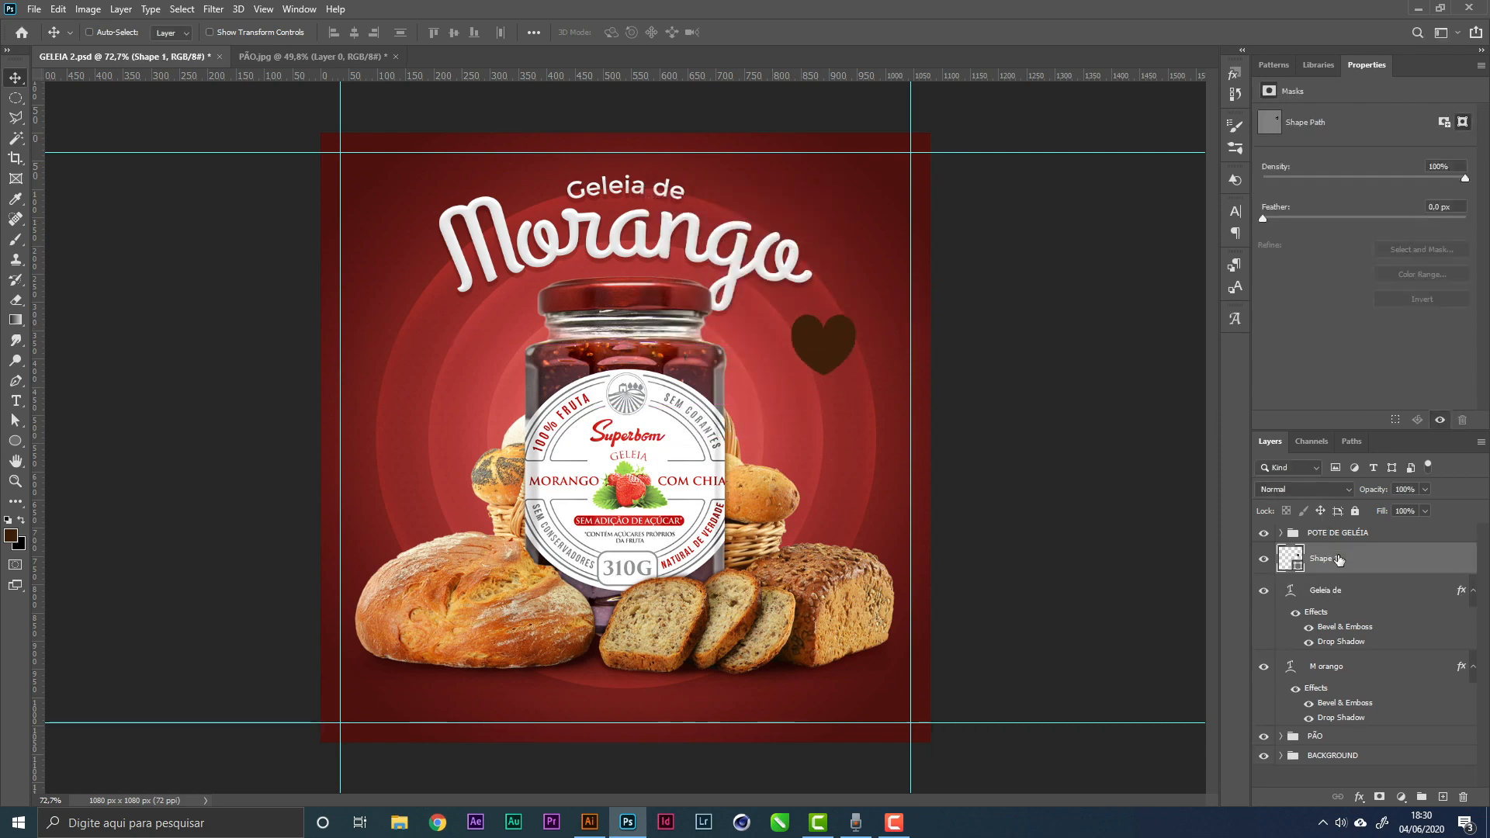
Fill the heart shape with white and paste the copied layer style onto its layer
double_click(1296, 561)
drag(1183, 330, 1024, 220)
click(1413, 262)
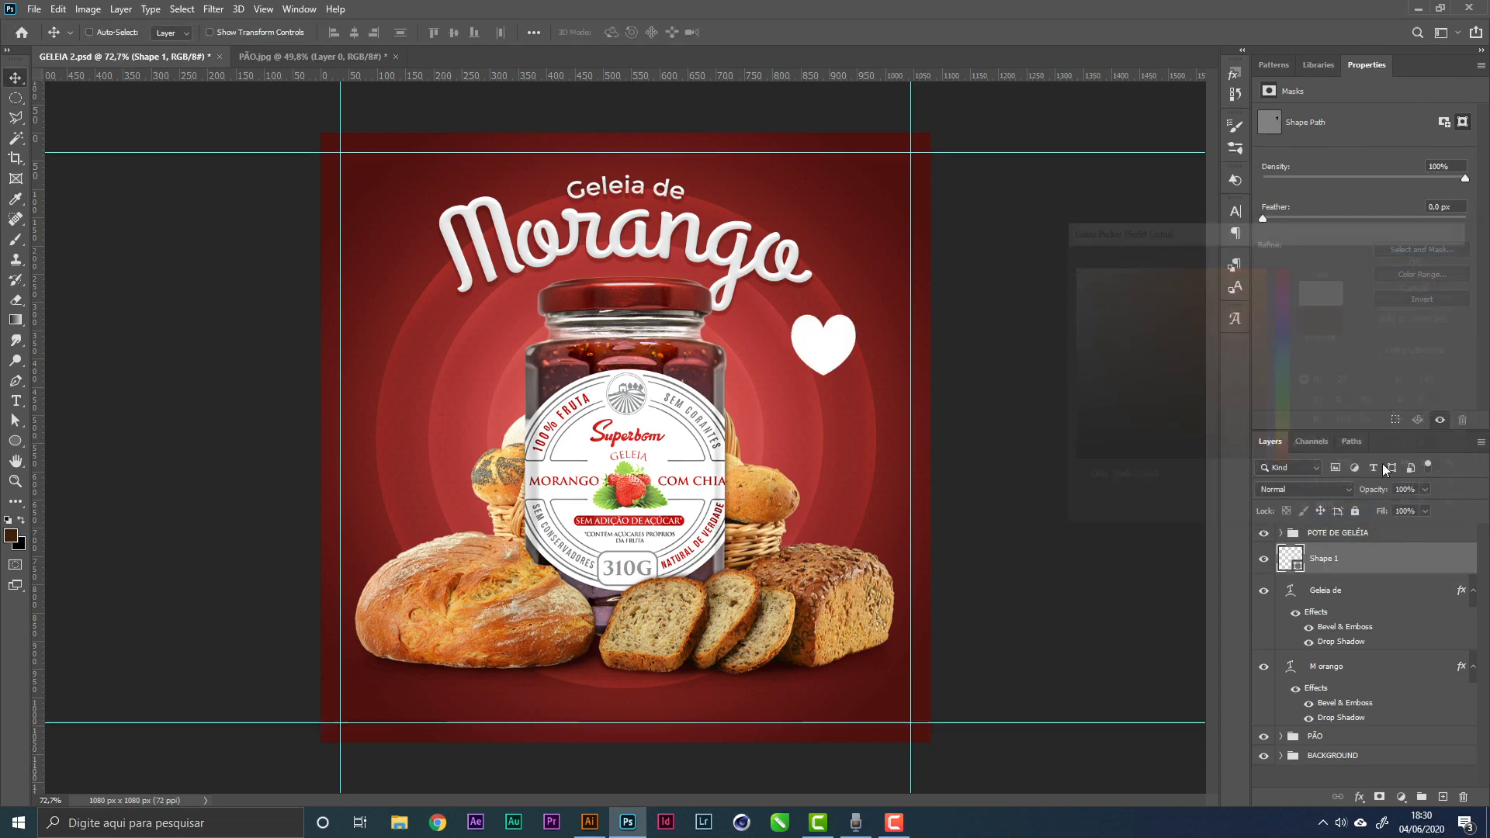
right_click(1387, 561)
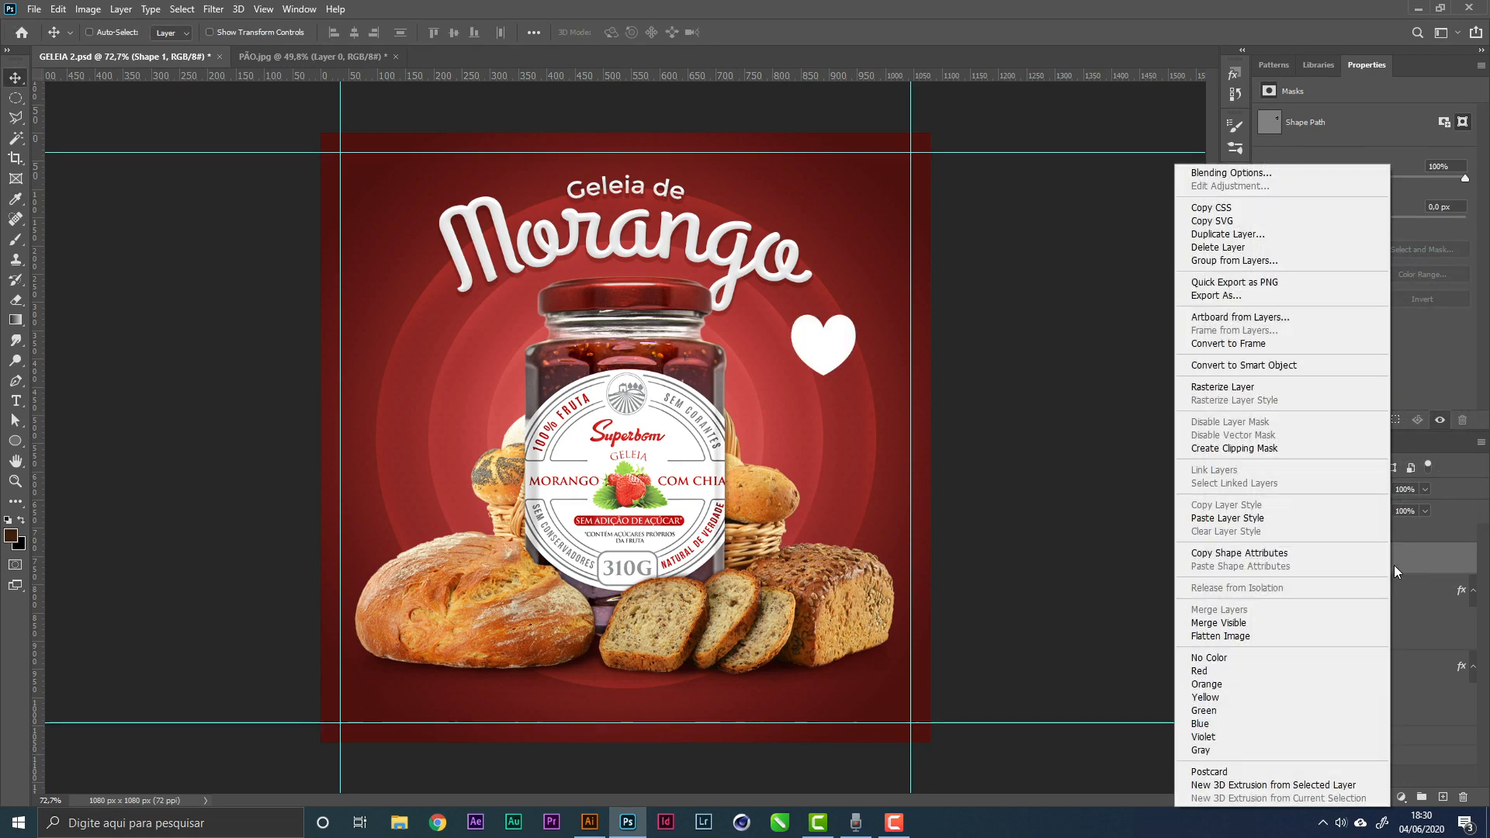
click(1251, 518)
Slightly reduce the heart's height with Free Transform
key(z)
drag(842, 326, 925, 331)
key(ctrl+t)
drag(796, 305, 794, 322)
key(Return)
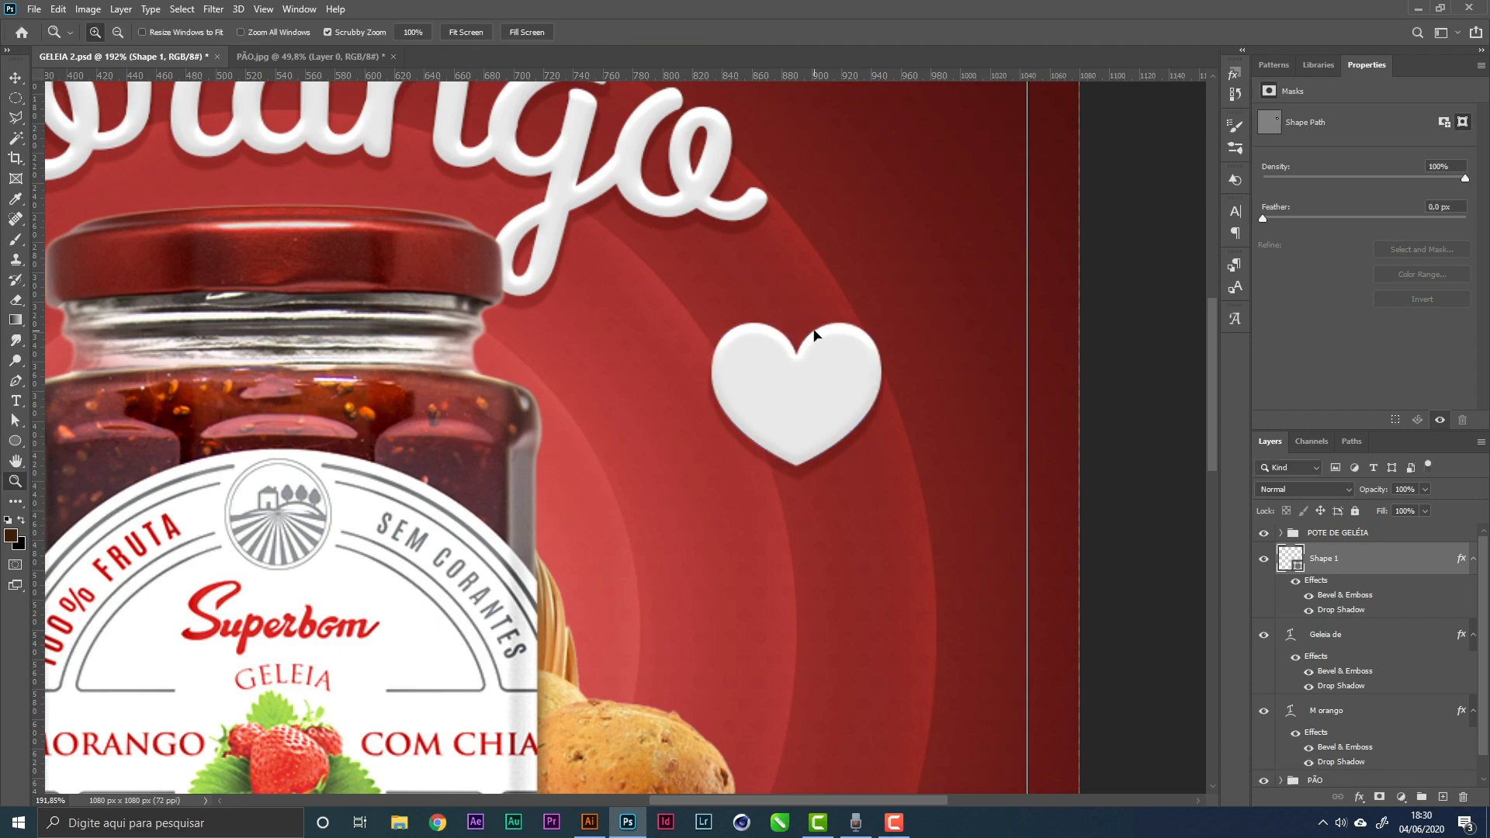
Duplicate the heart and arrange two reduced hearts, one beside "Geleia de" and one near the artwork's upper-right corner
key(ctrl+0)
key(v)
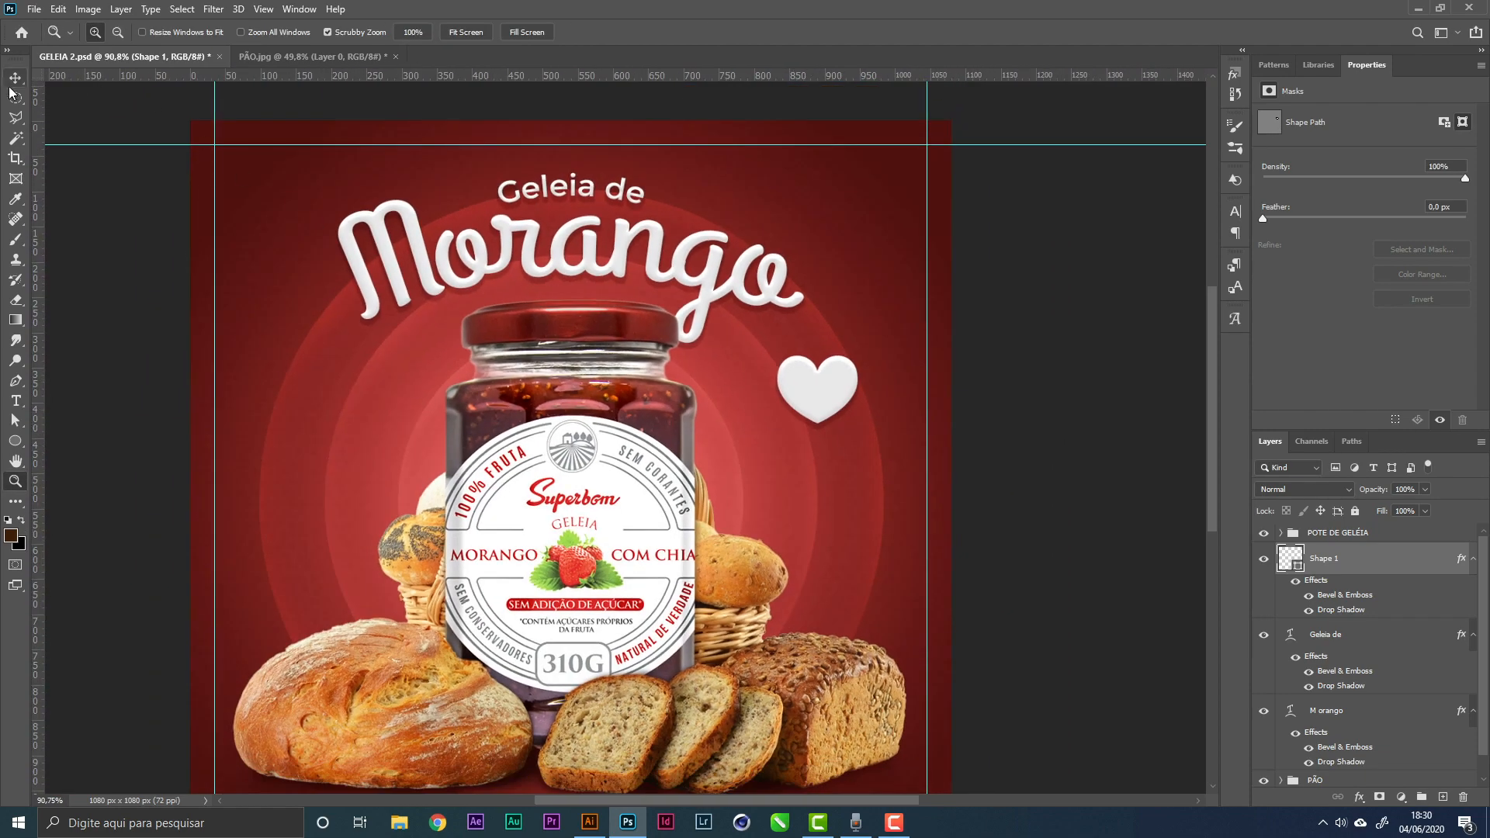
drag(788, 371, 855, 225)
key(ctrl+t)
key(Return)
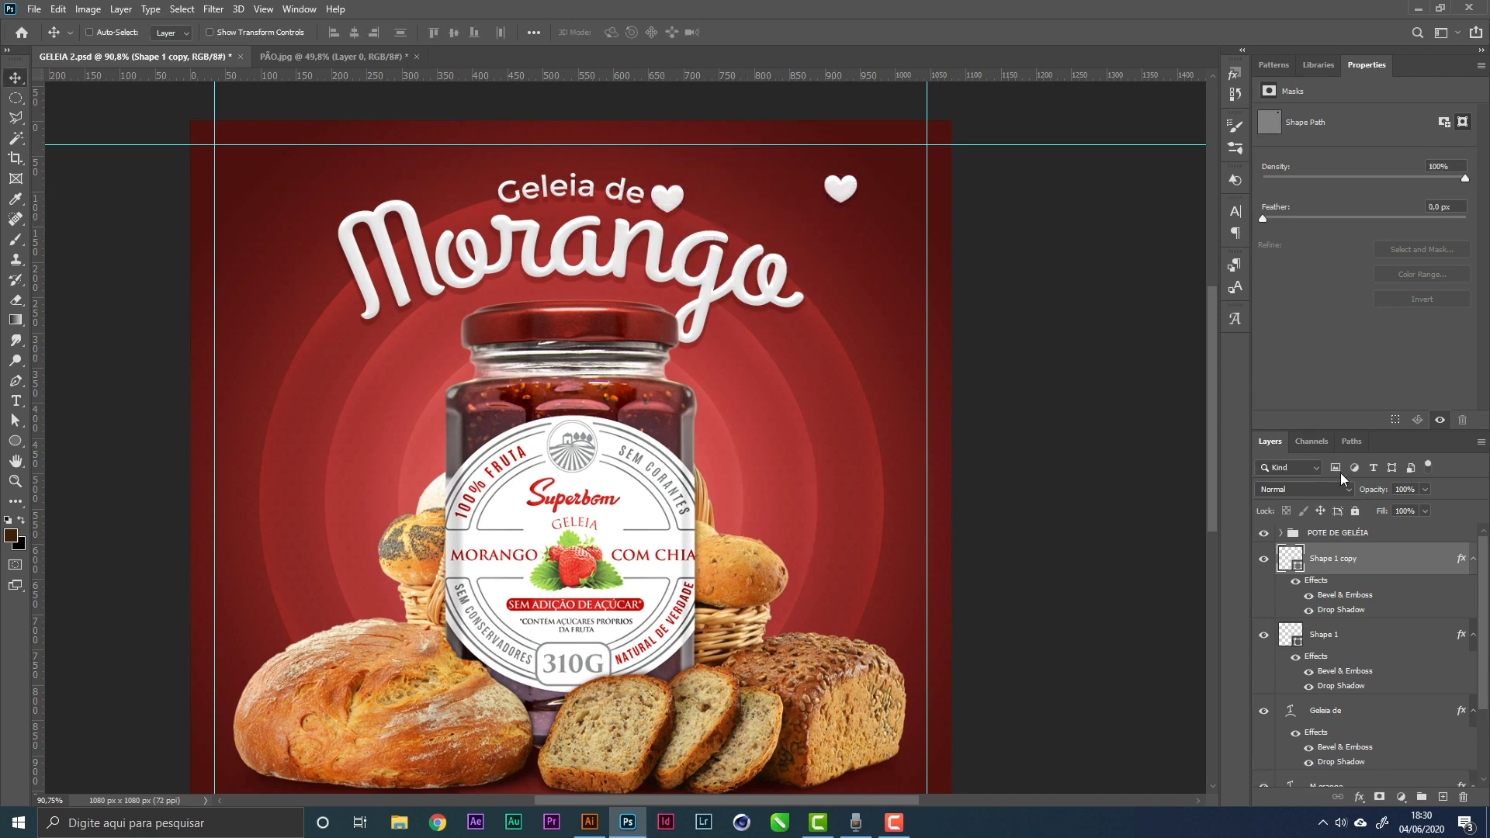
Tilt the heart to the right of "Geleia de" and place a copy of it on the text's left side
click(1335, 641)
drag(708, 328, 878, 463)
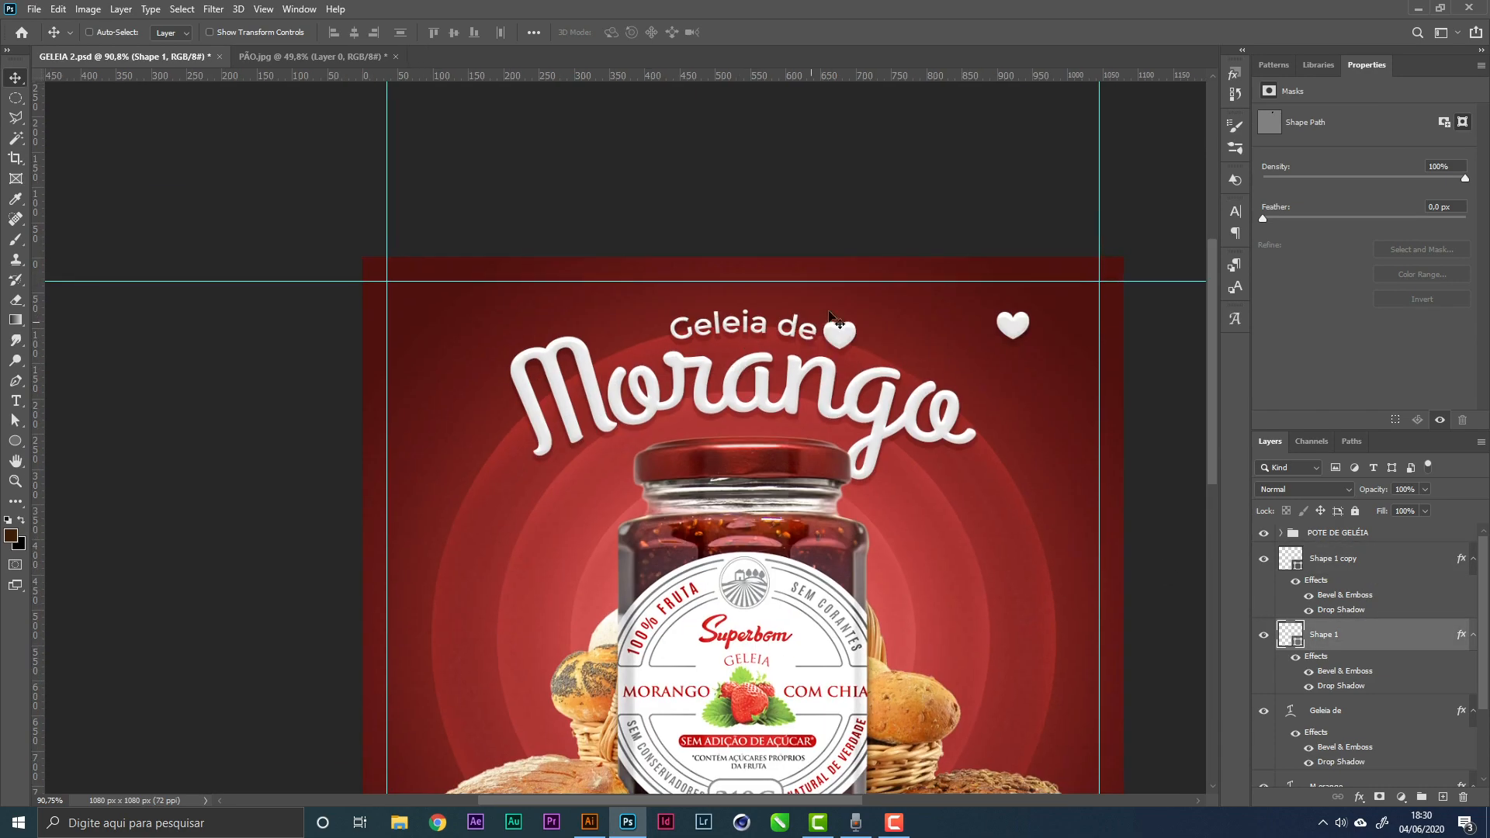
key(z)
drag(820, 304, 881, 327)
click(15, 78)
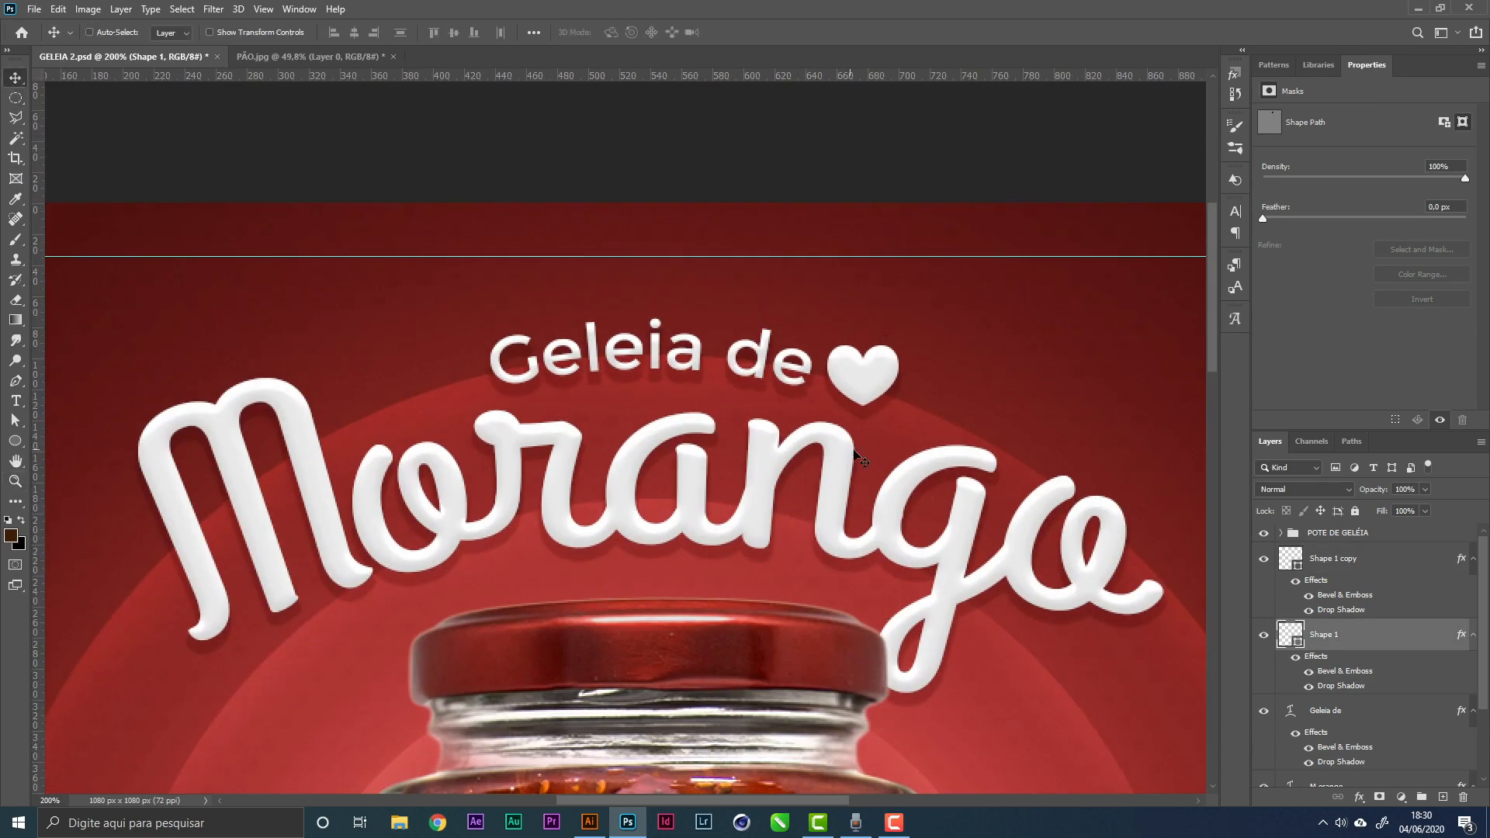
drag(876, 411, 432, 405)
key(ctrl+t)
key(Return)
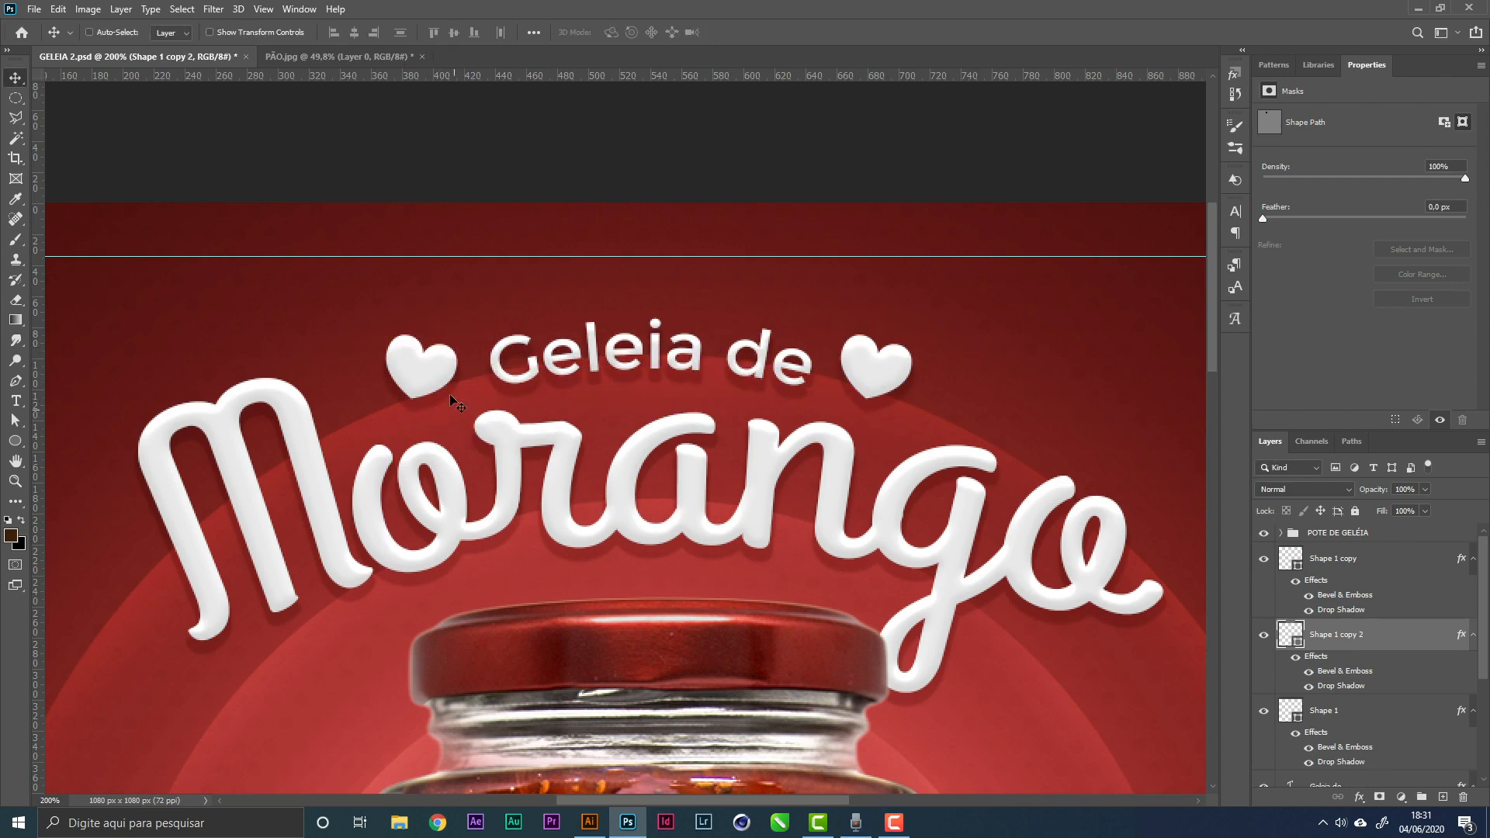
Flip the left heart horizontally and shift both hearts slightly right to balance them around "Geleia de"
key(ctrl+t)
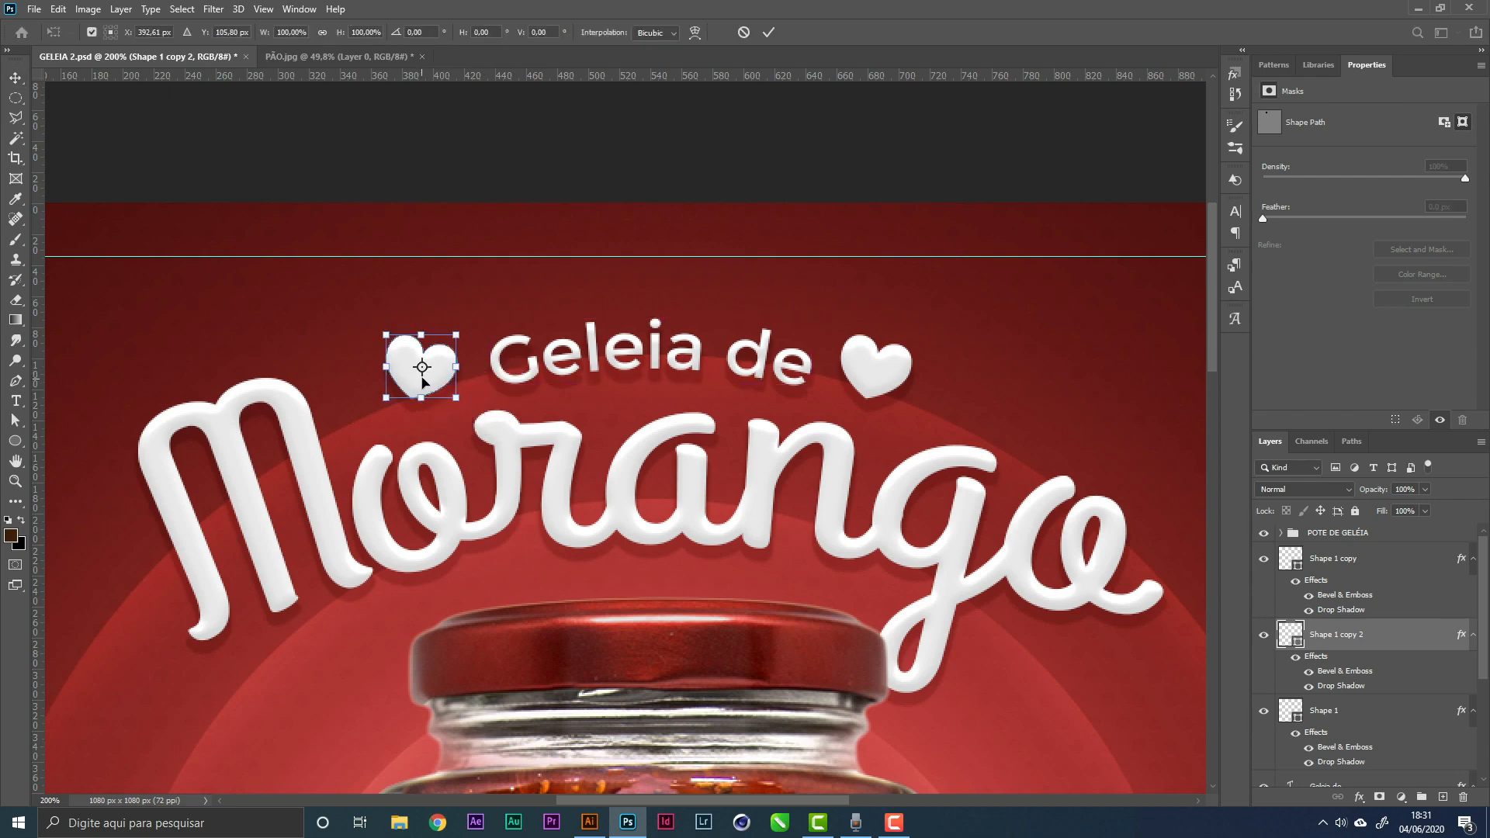
right_click(423, 379)
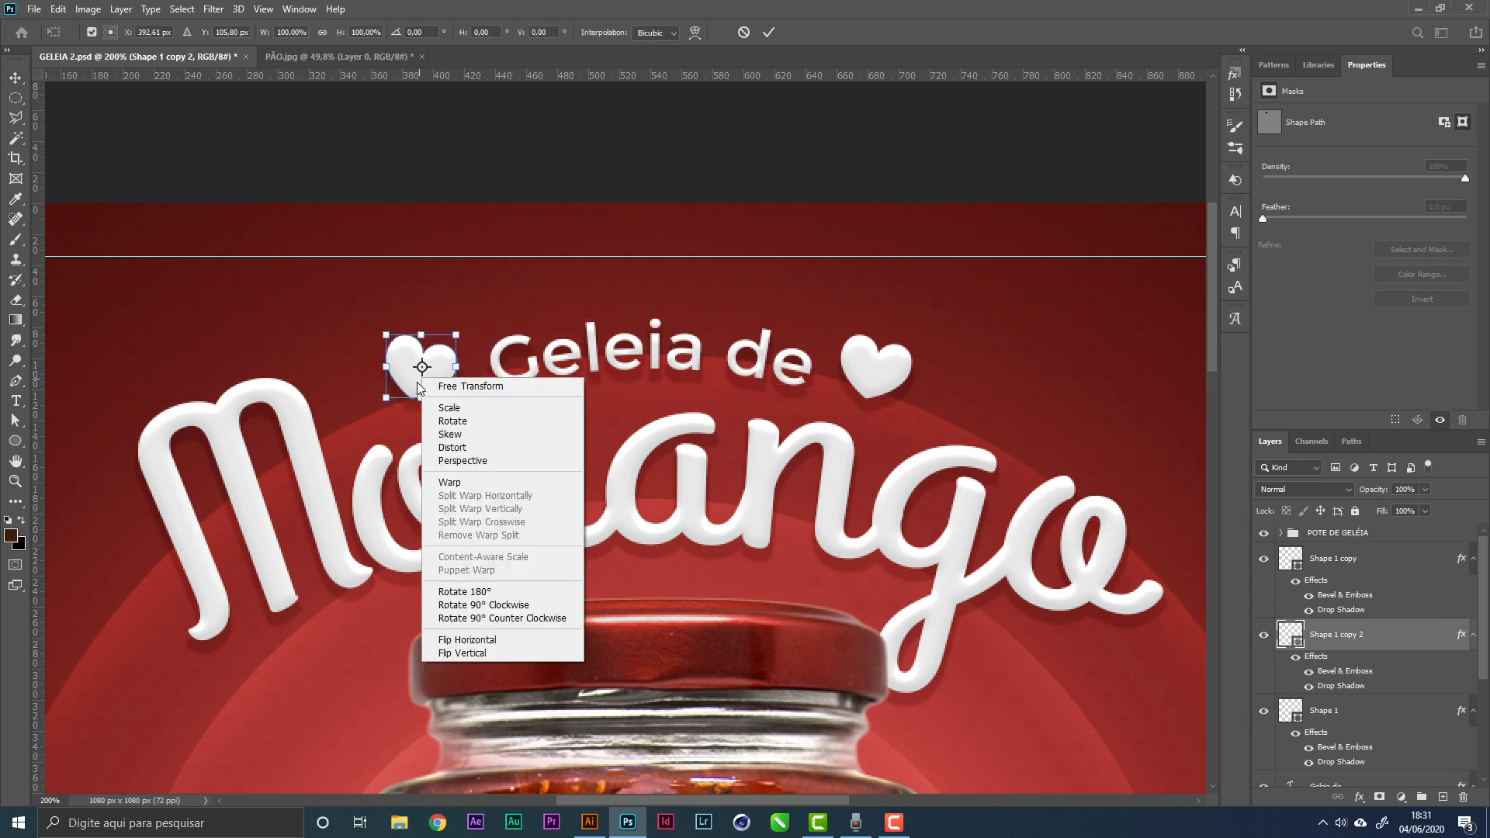
click(491, 641)
key(Return)
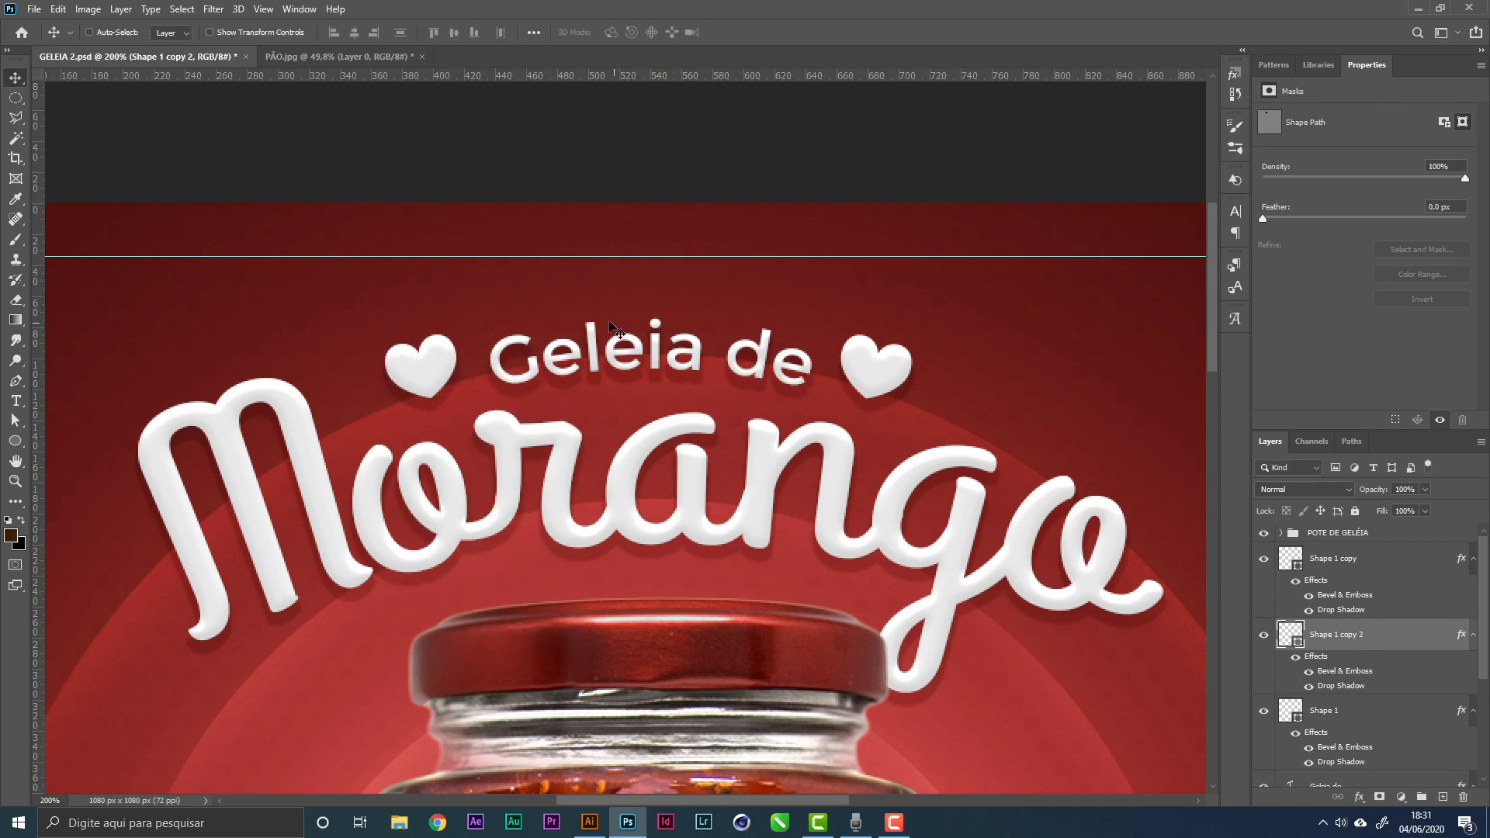
shift+click(1354, 725)
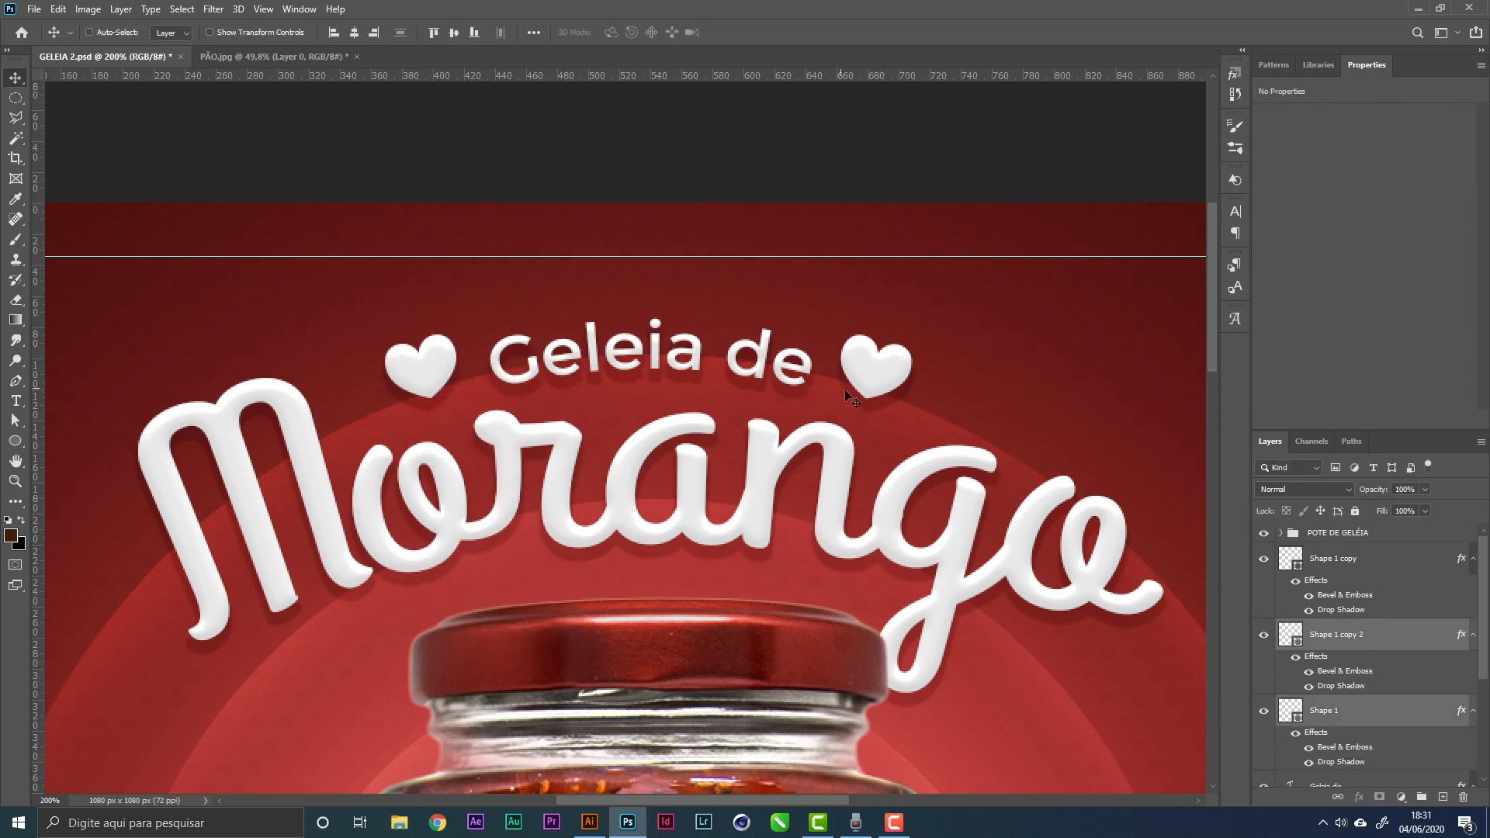
drag(845, 389, 849, 394)
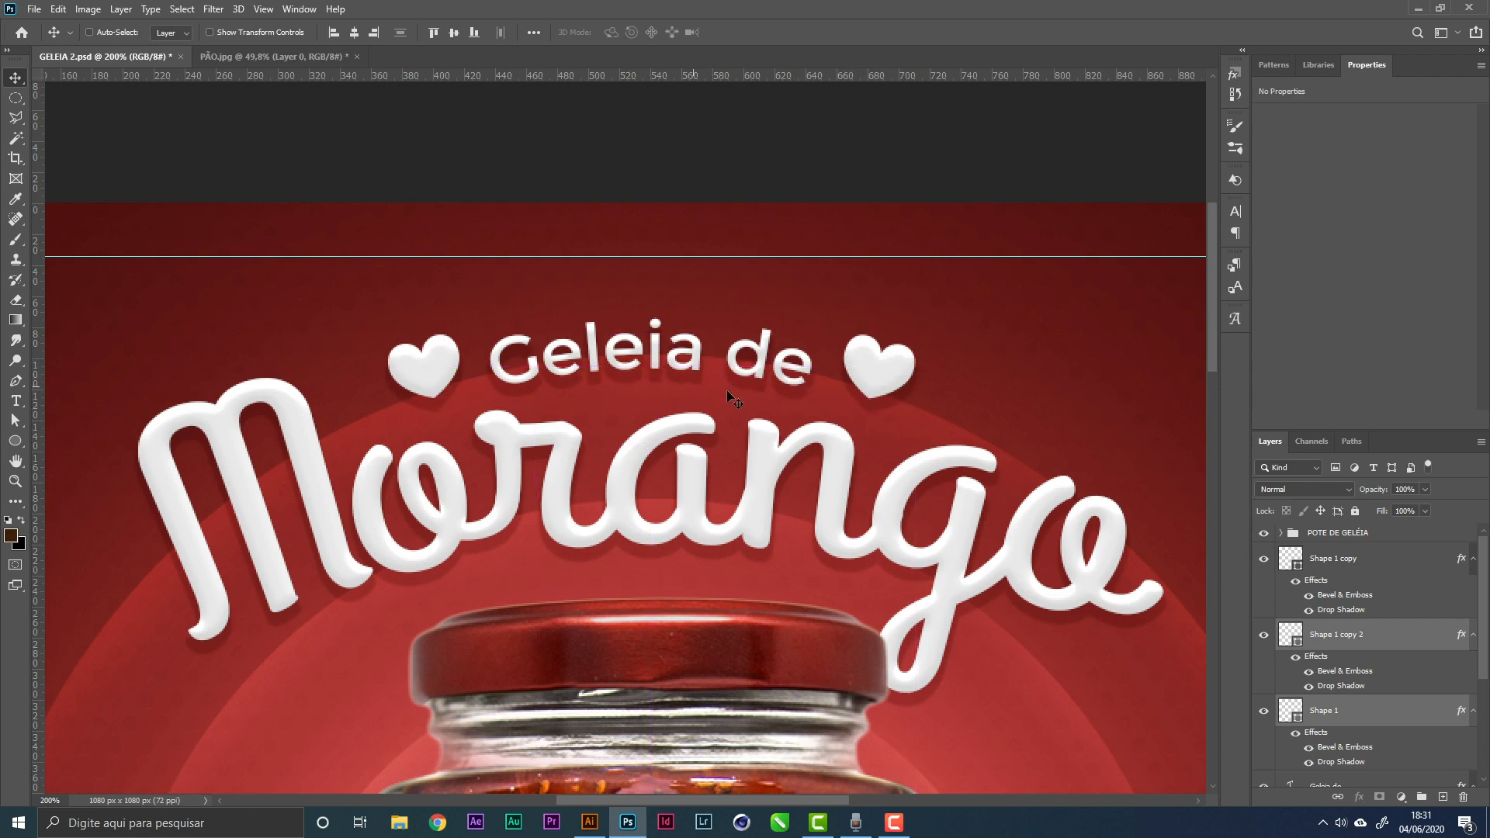
Scale the "Geleia de" text to 106.46% and nudge it up between the two hearts
right_click(784, 376)
click(820, 384)
key(ctrl+t)
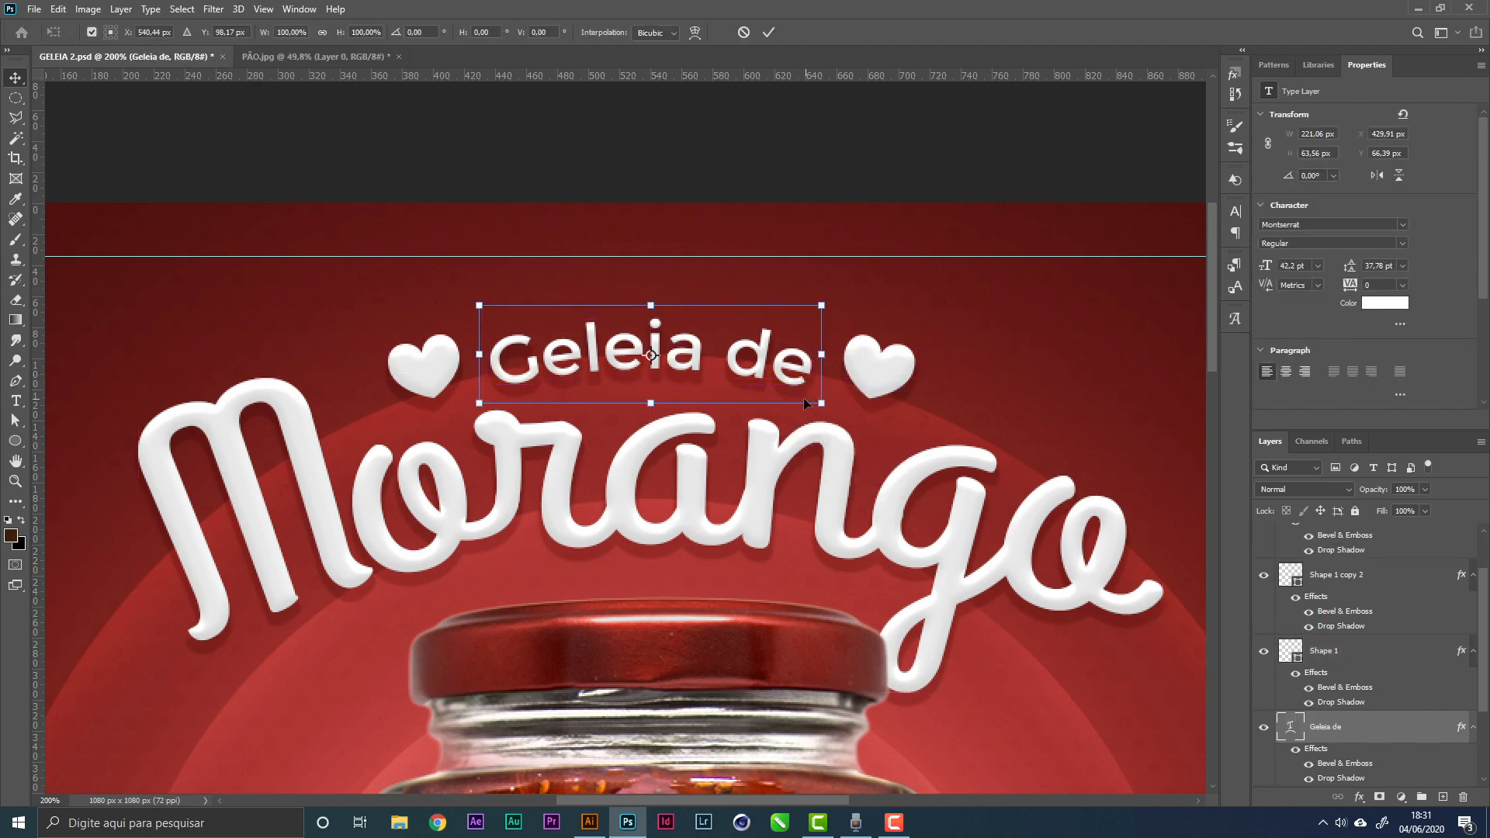
drag(821, 403, 833, 406)
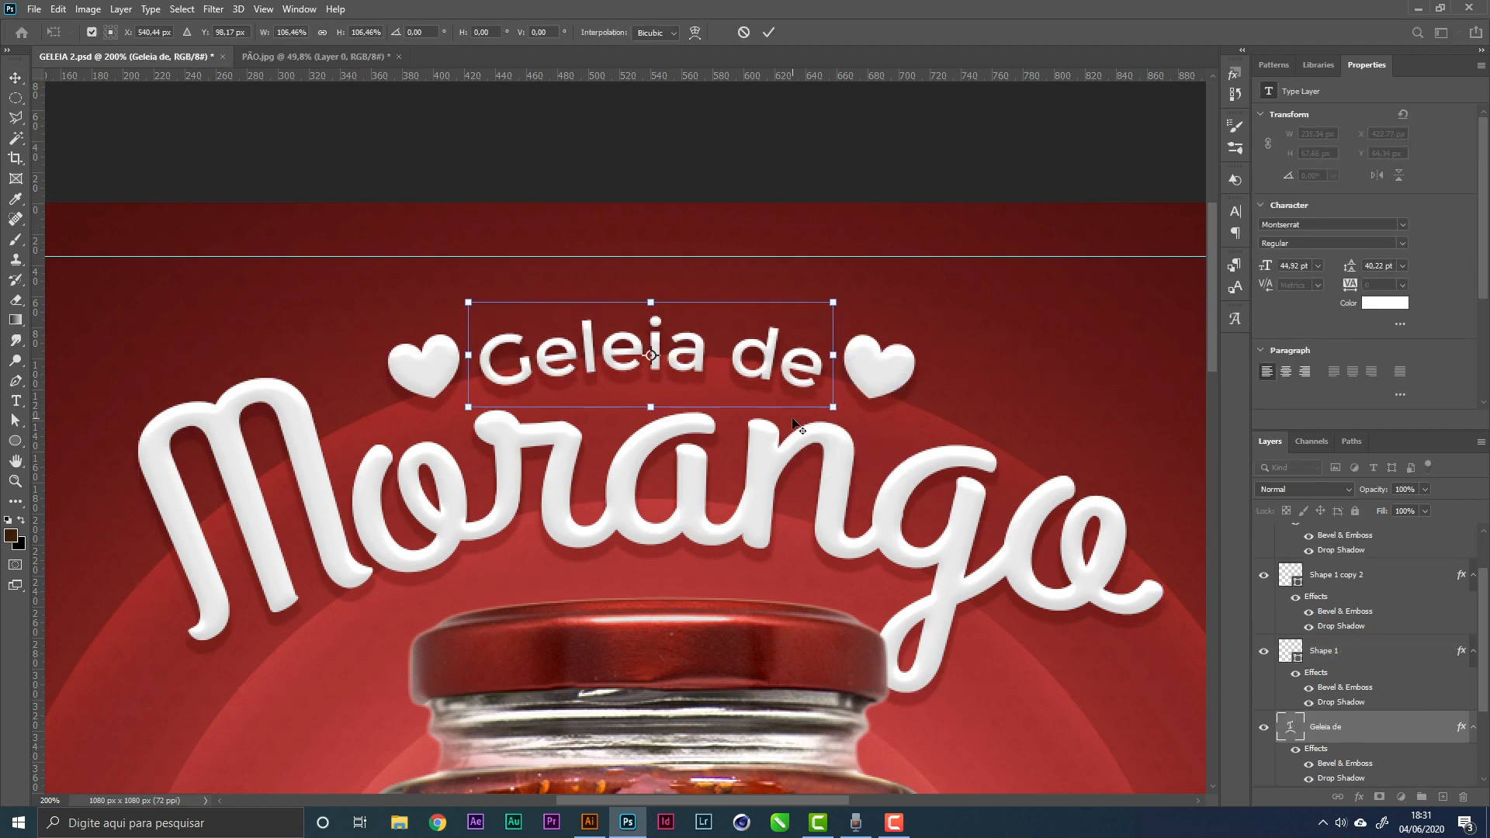
key(Return)
key(Up)
key(Up)
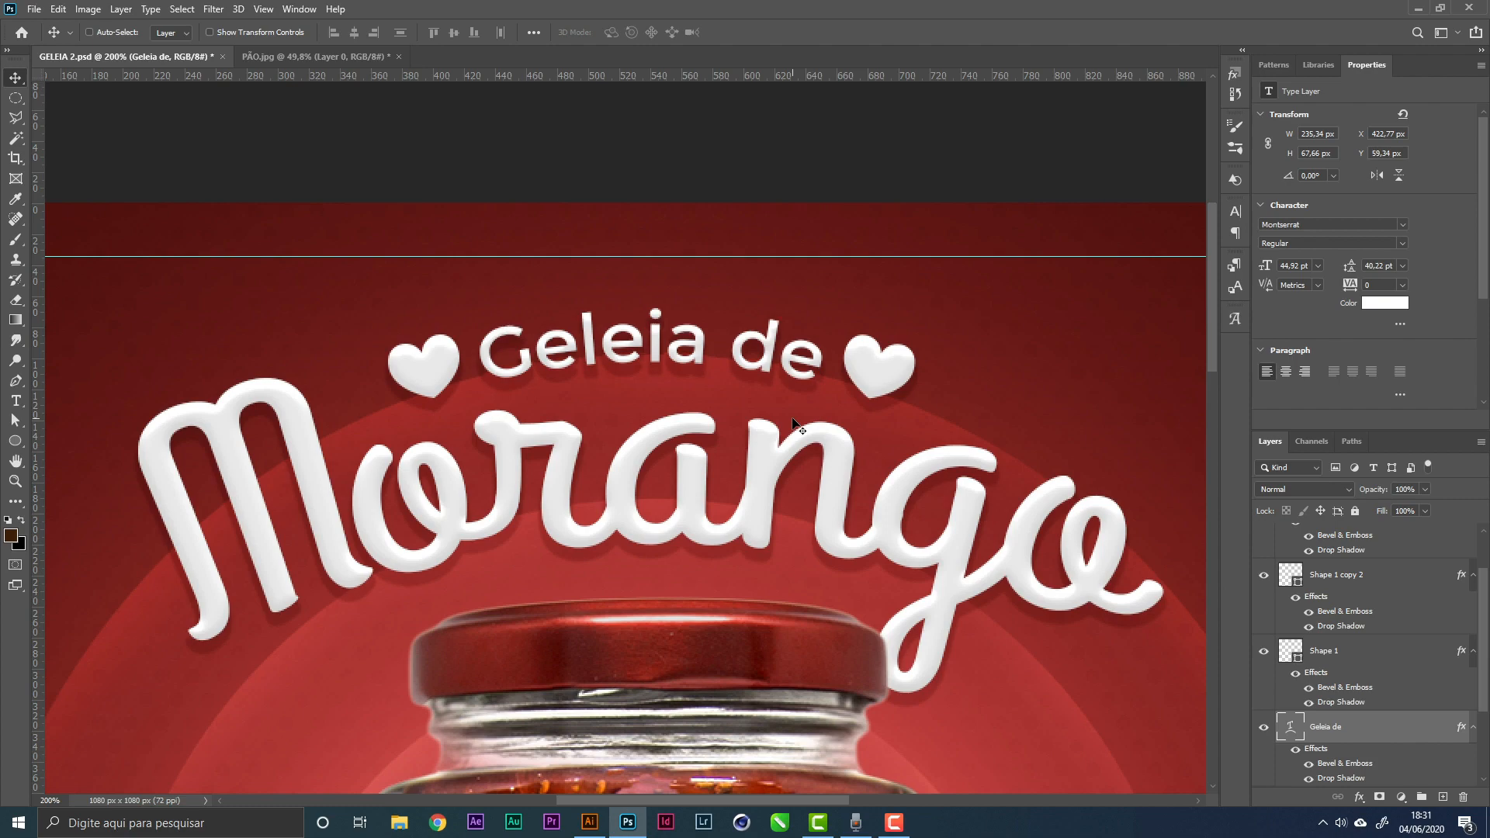
Save the GELEIA 2.psd document
key(z)
drag(778, 360, 714, 375)
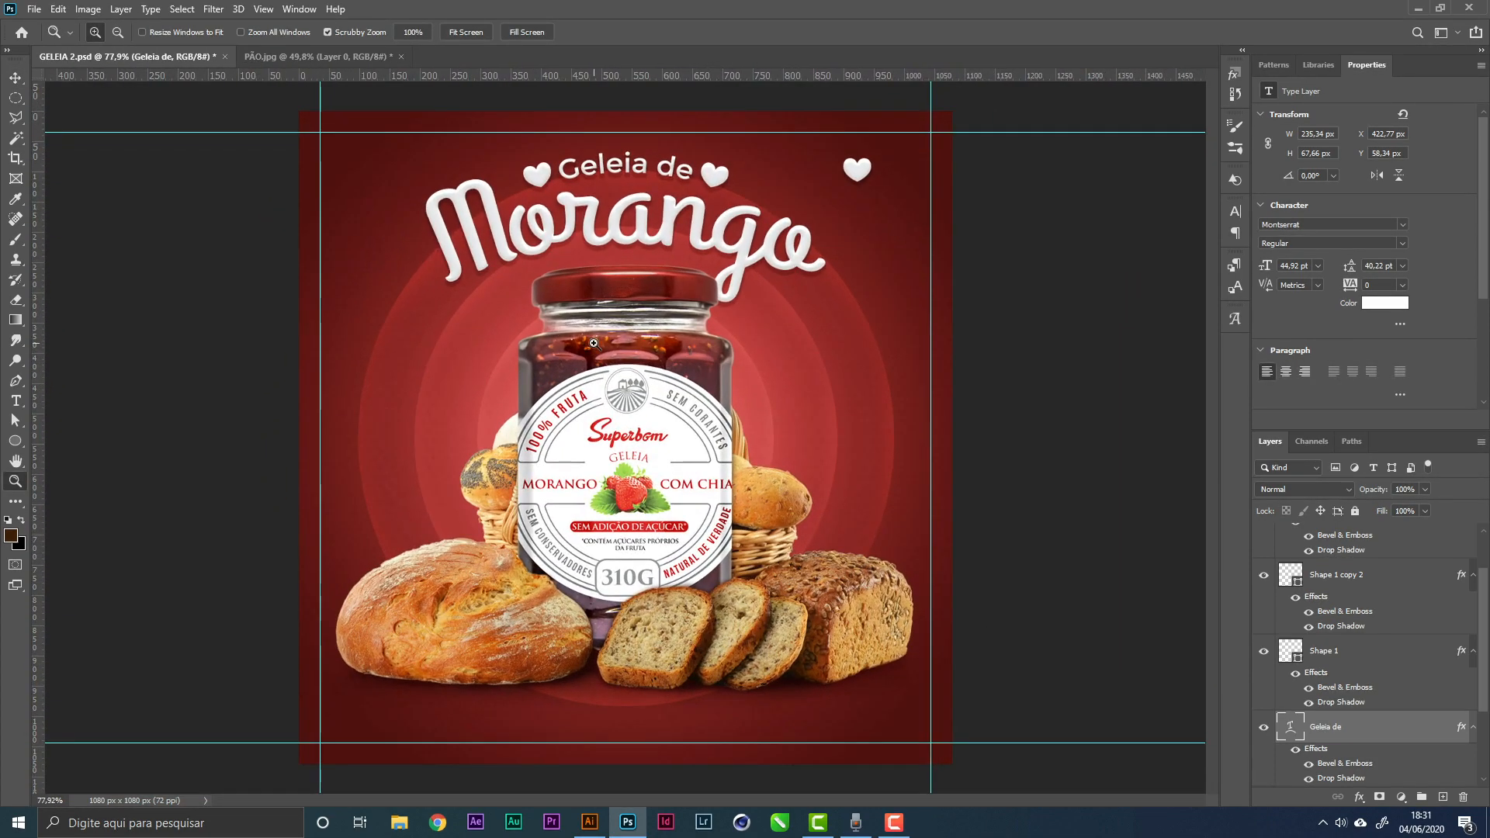
key(ctrl)
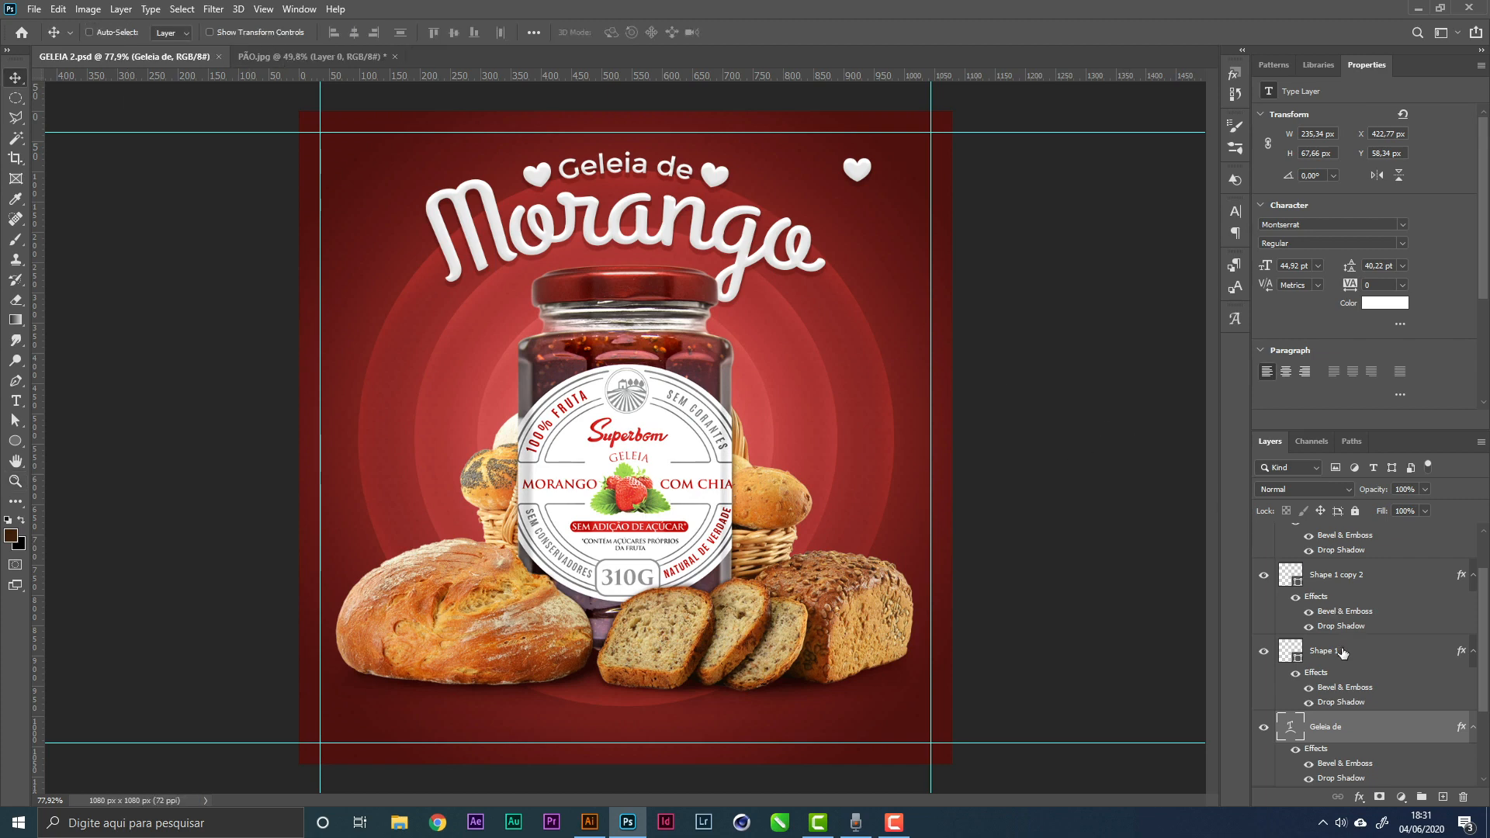
Rename all three heart shape layers CORAÇÃO
click(1336, 652)
double_click(1360, 573)
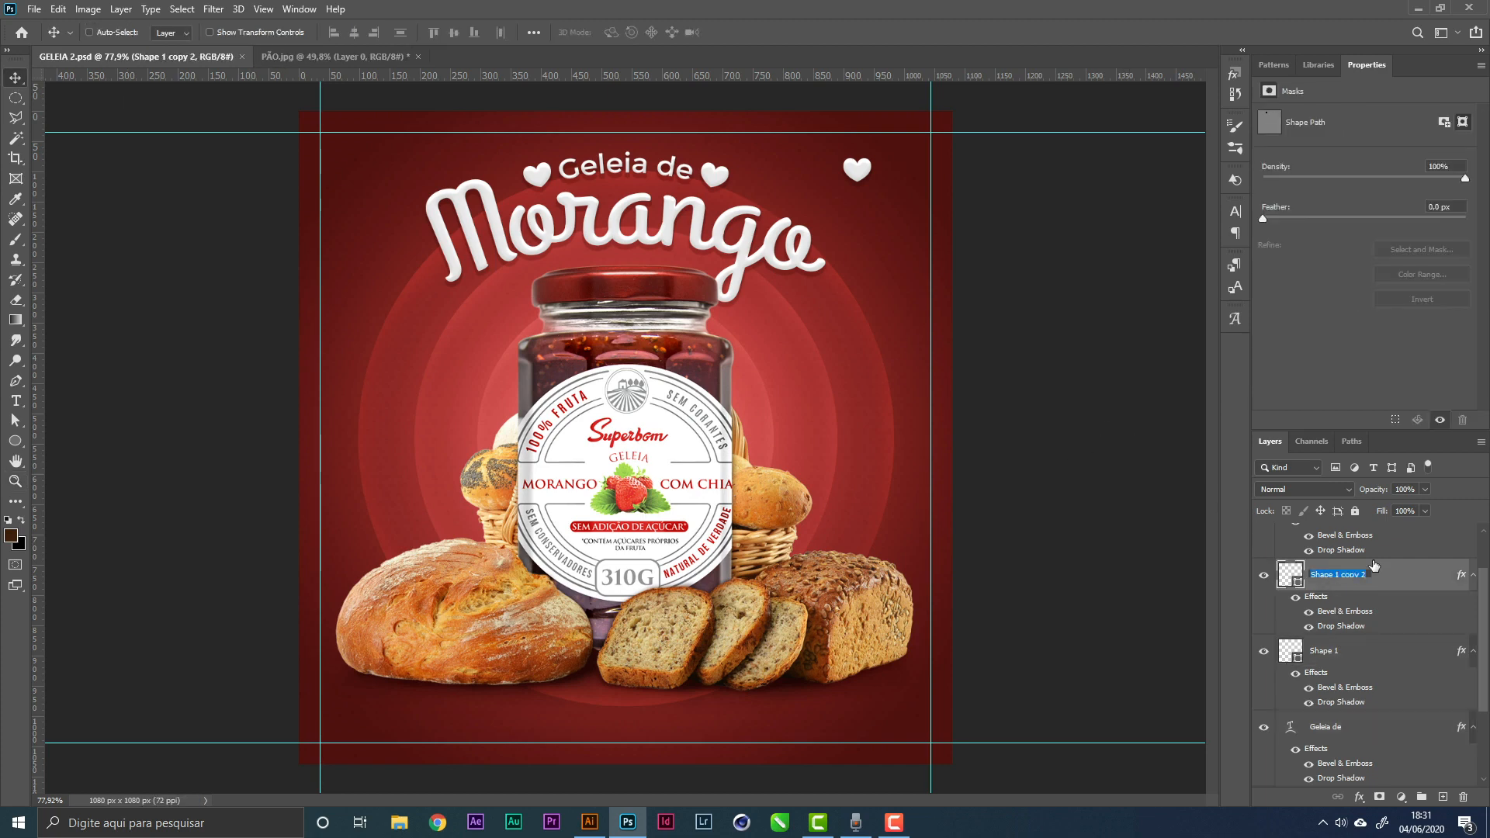
text(coRAÇÃO)
key(Tab)
text(CO)
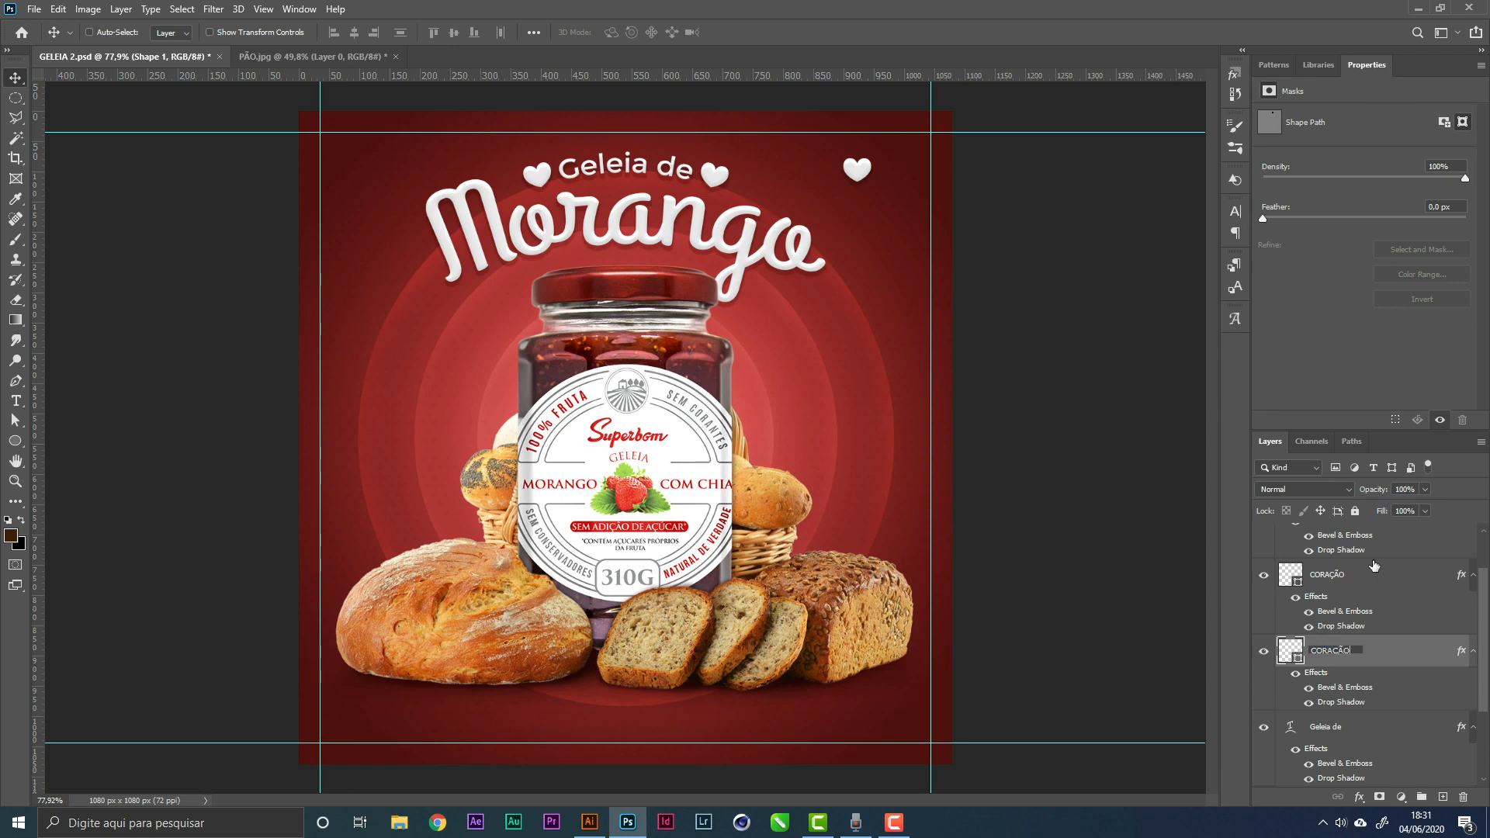
text(RAÇÃO)
key(Return)
scroll(1486, 647, up, 1)
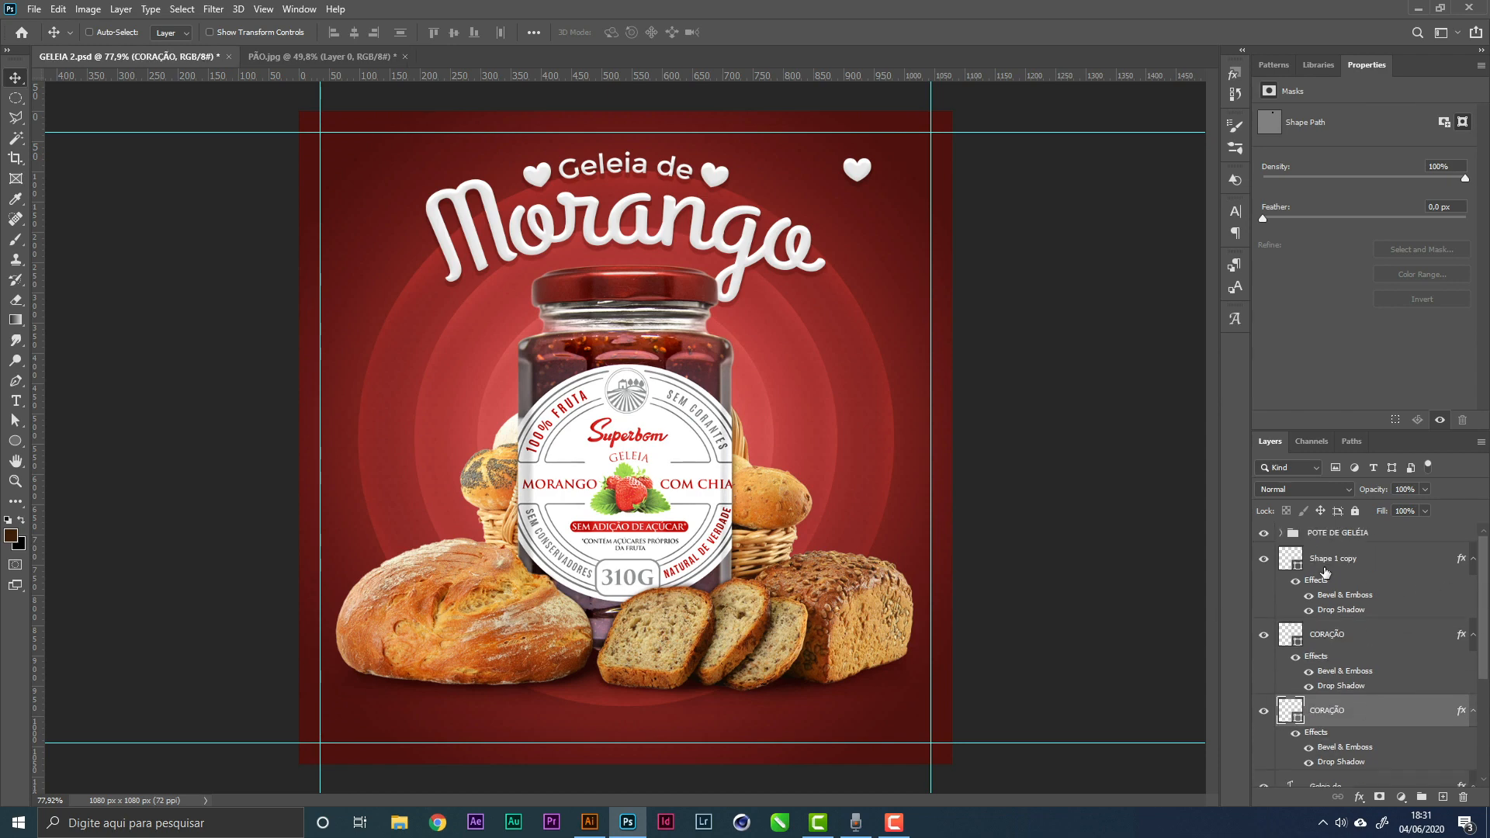
double_click(1328, 558)
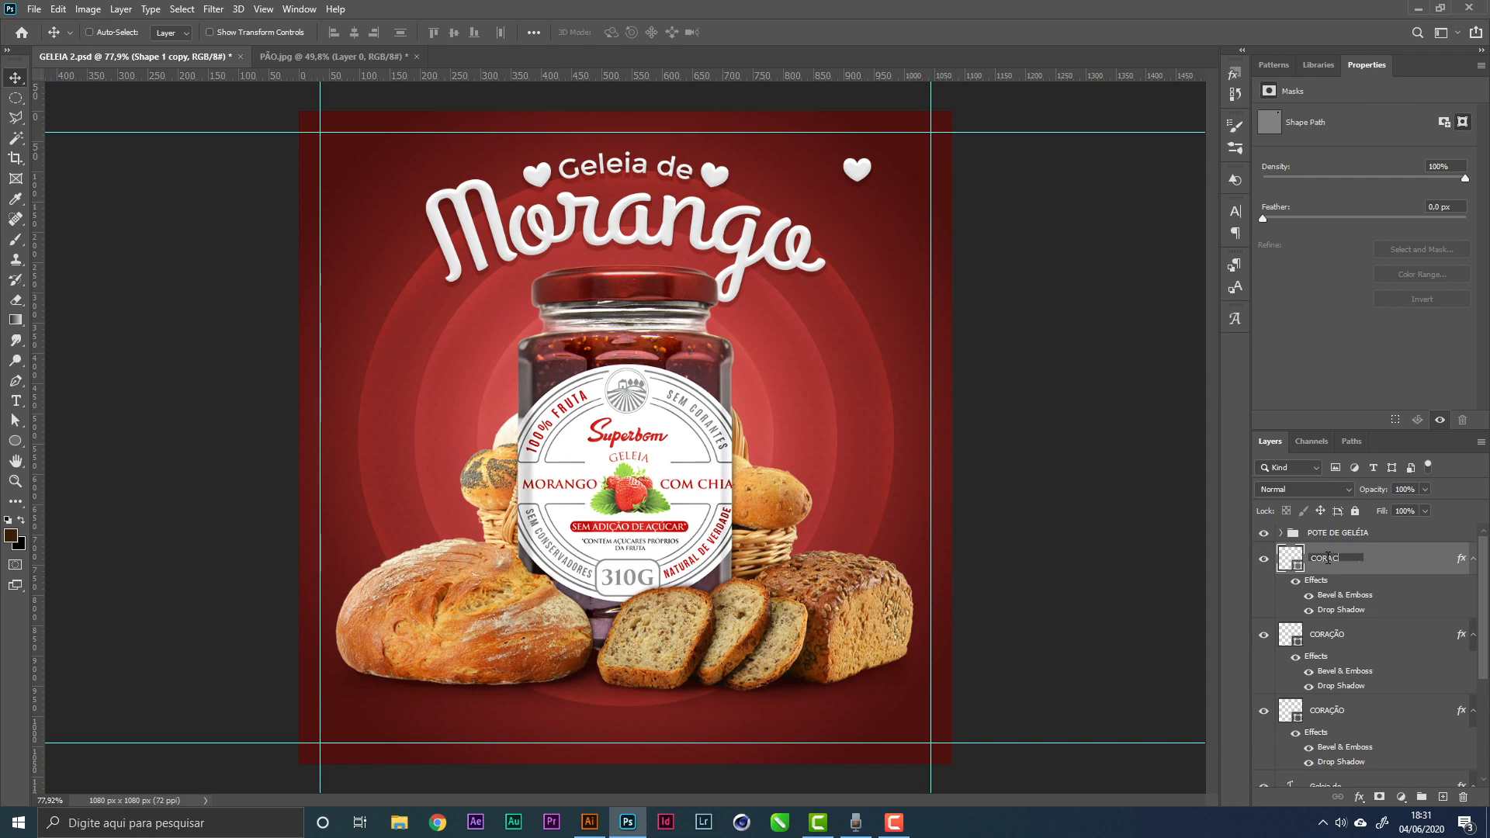
text(CORAÇÃO)
key(Return)
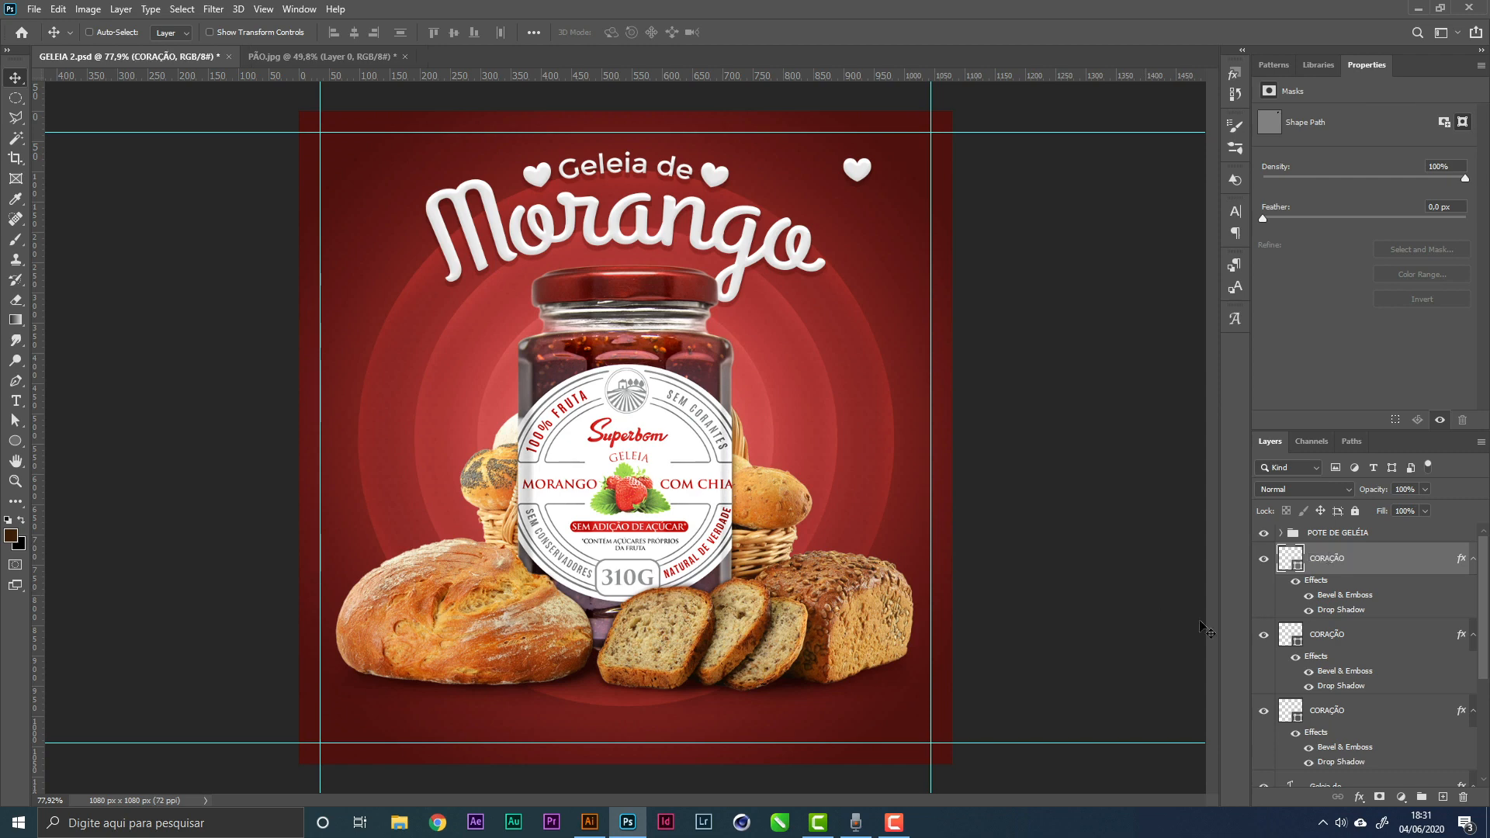
Scale down the two hearts flanking "Geleia de" together around their shared centre
click(1339, 636)
shift+click(1339, 710)
key(ctrl+t)
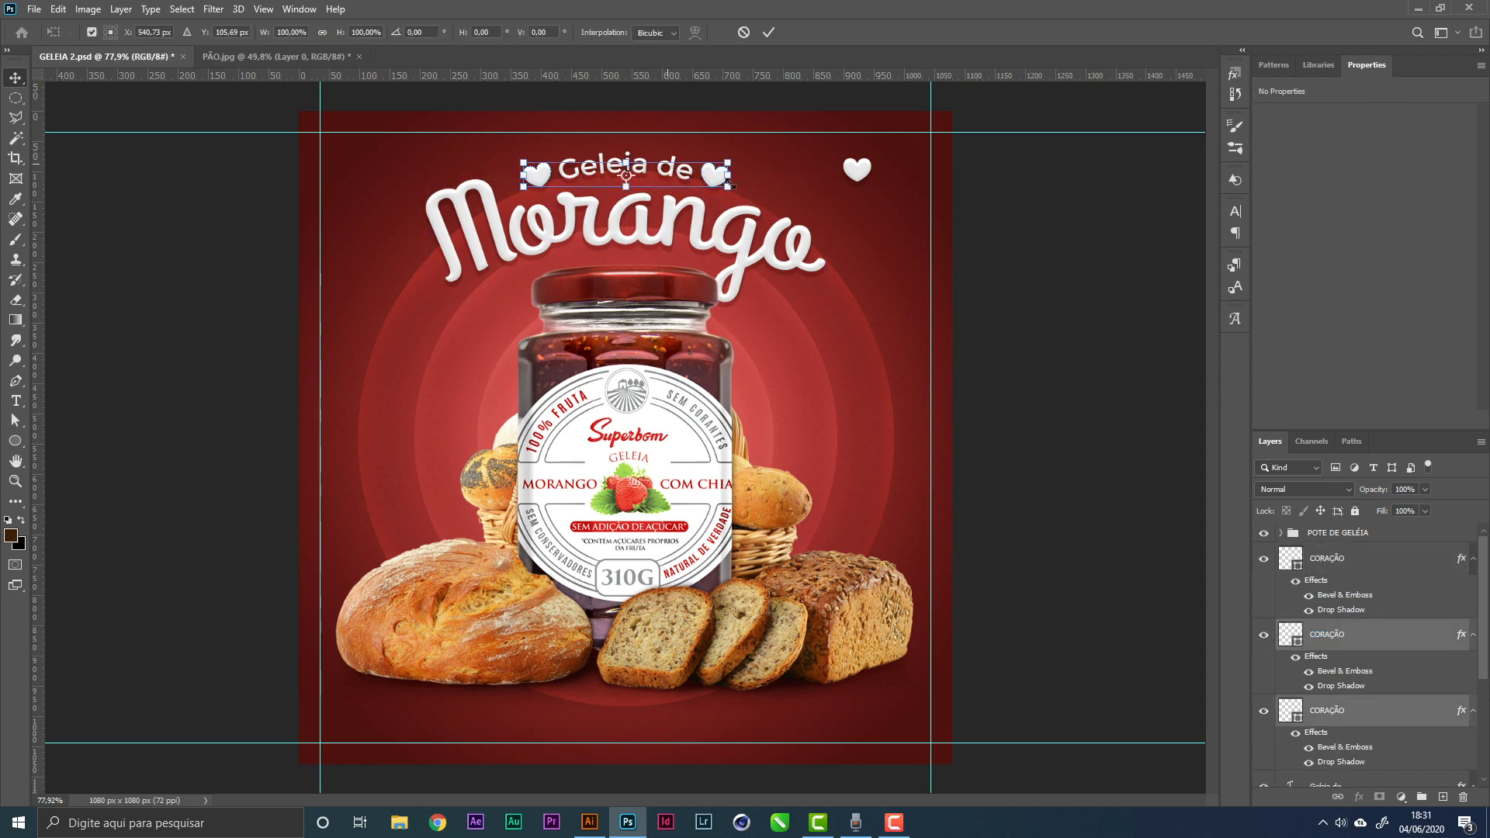
drag(730, 186, 711, 187)
key(Return)
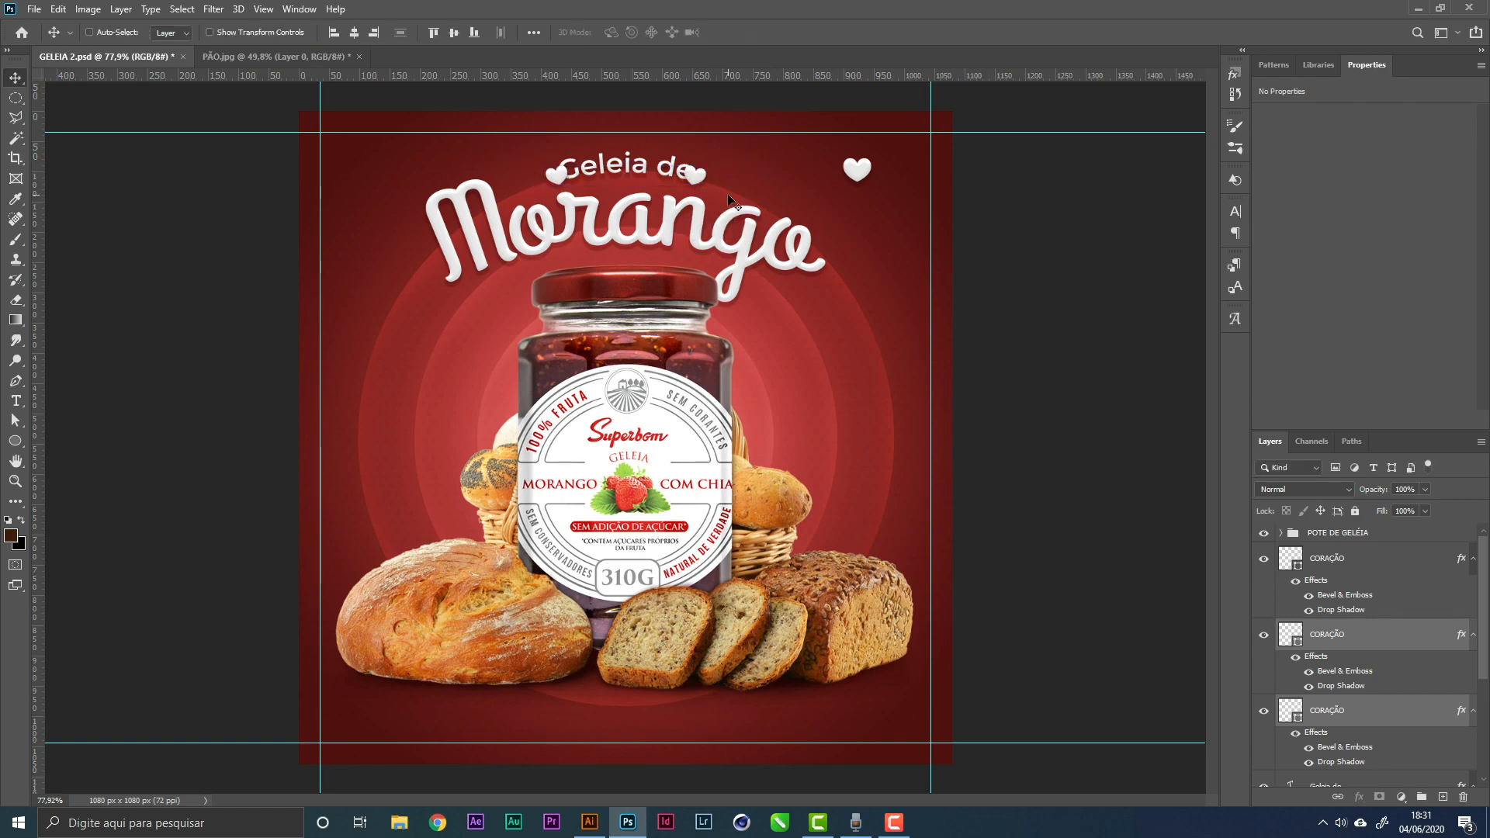
Move the two small hearts outward to either side of "Geleia de" and fine-tune their position as a pair
click(1378, 644)
drag(736, 301, 712, 298)
click(1358, 711)
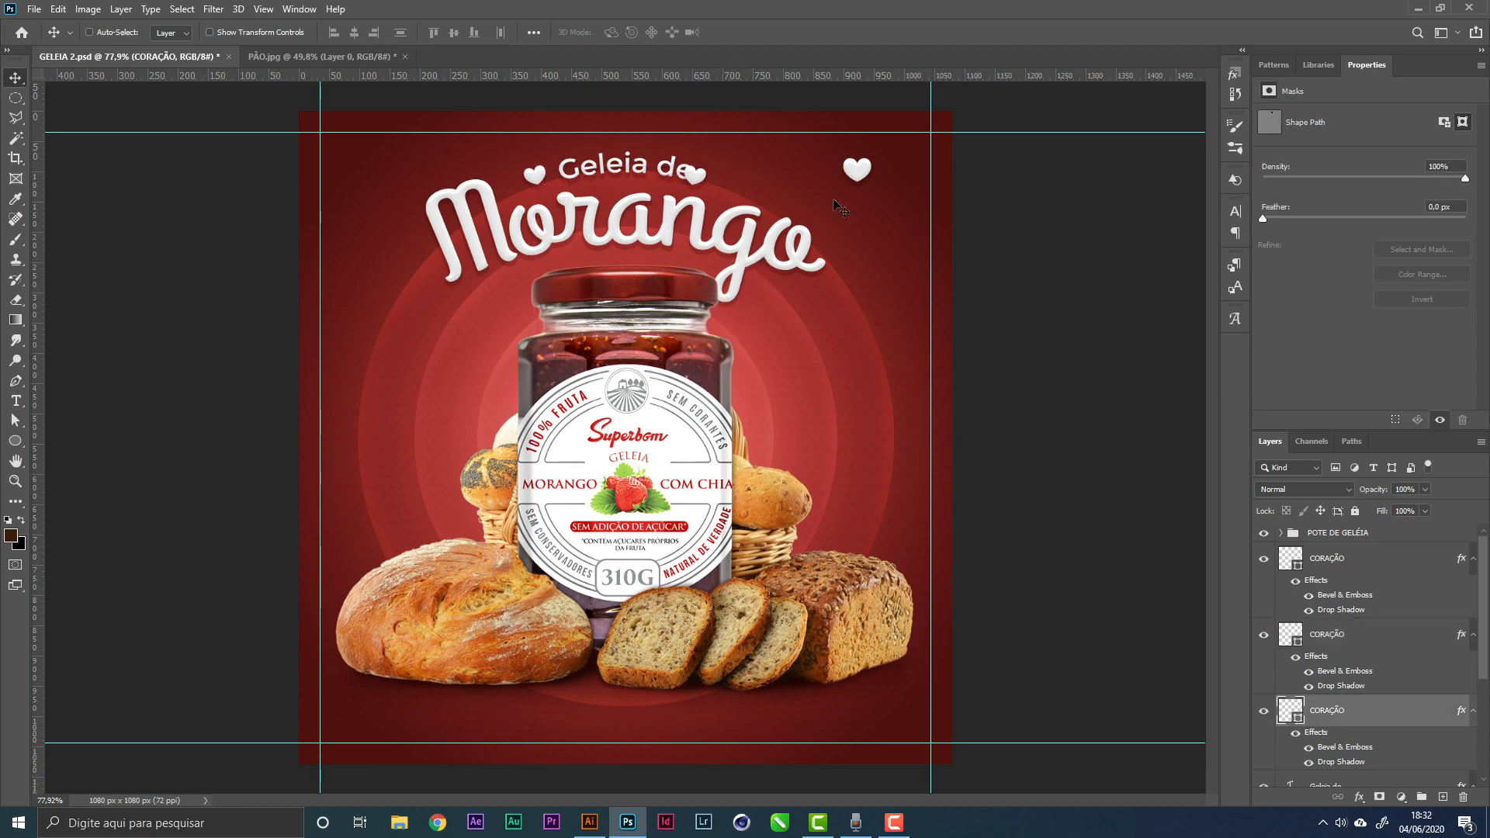
drag(720, 191, 740, 189)
ctrl+click(1351, 640)
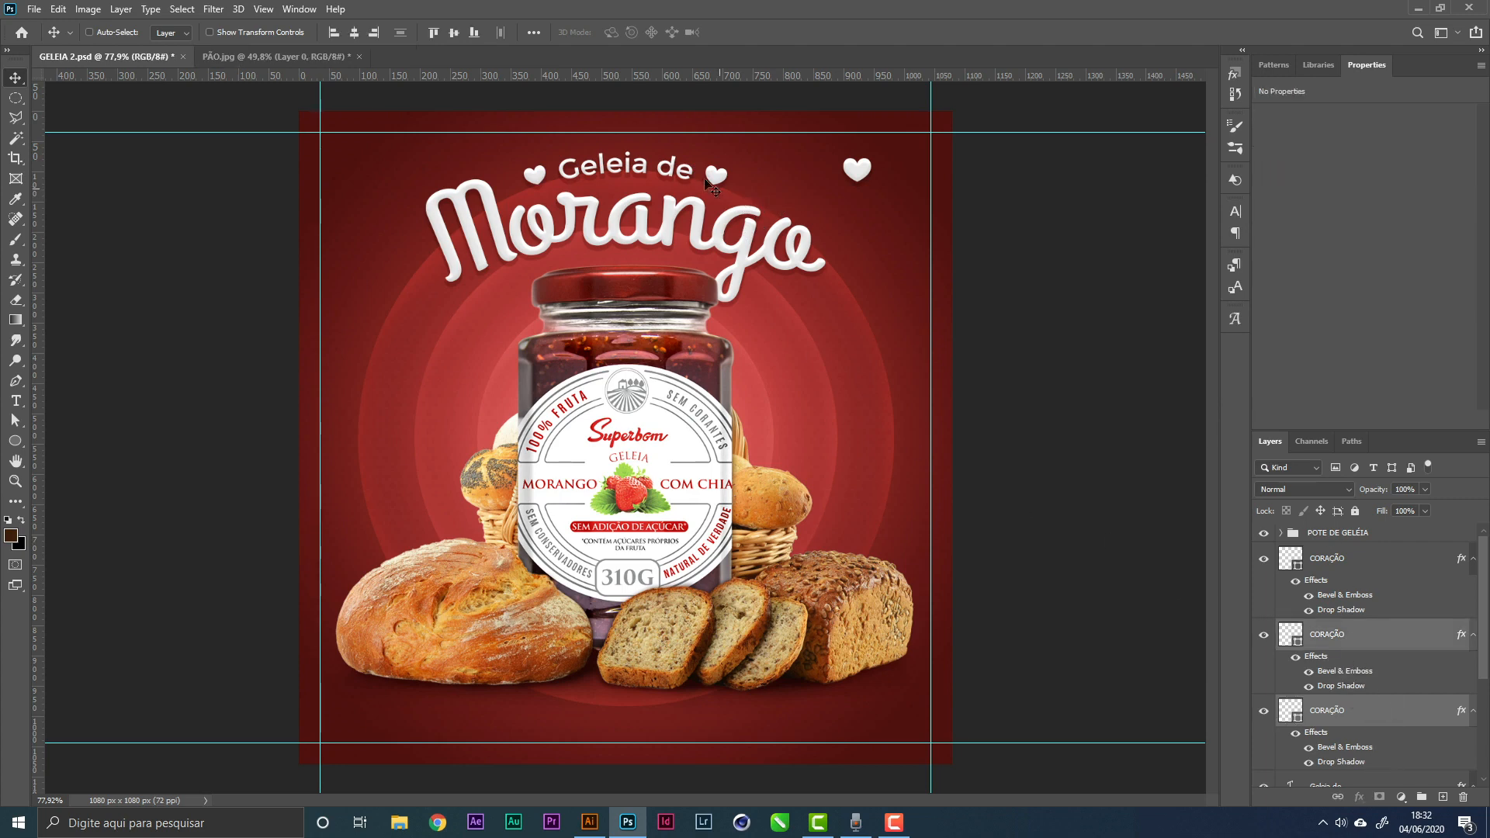
drag(727, 184, 729, 186)
Move the left and right small hearts individually closer to the "Geleia de" text
key(z)
drag(639, 175, 687, 176)
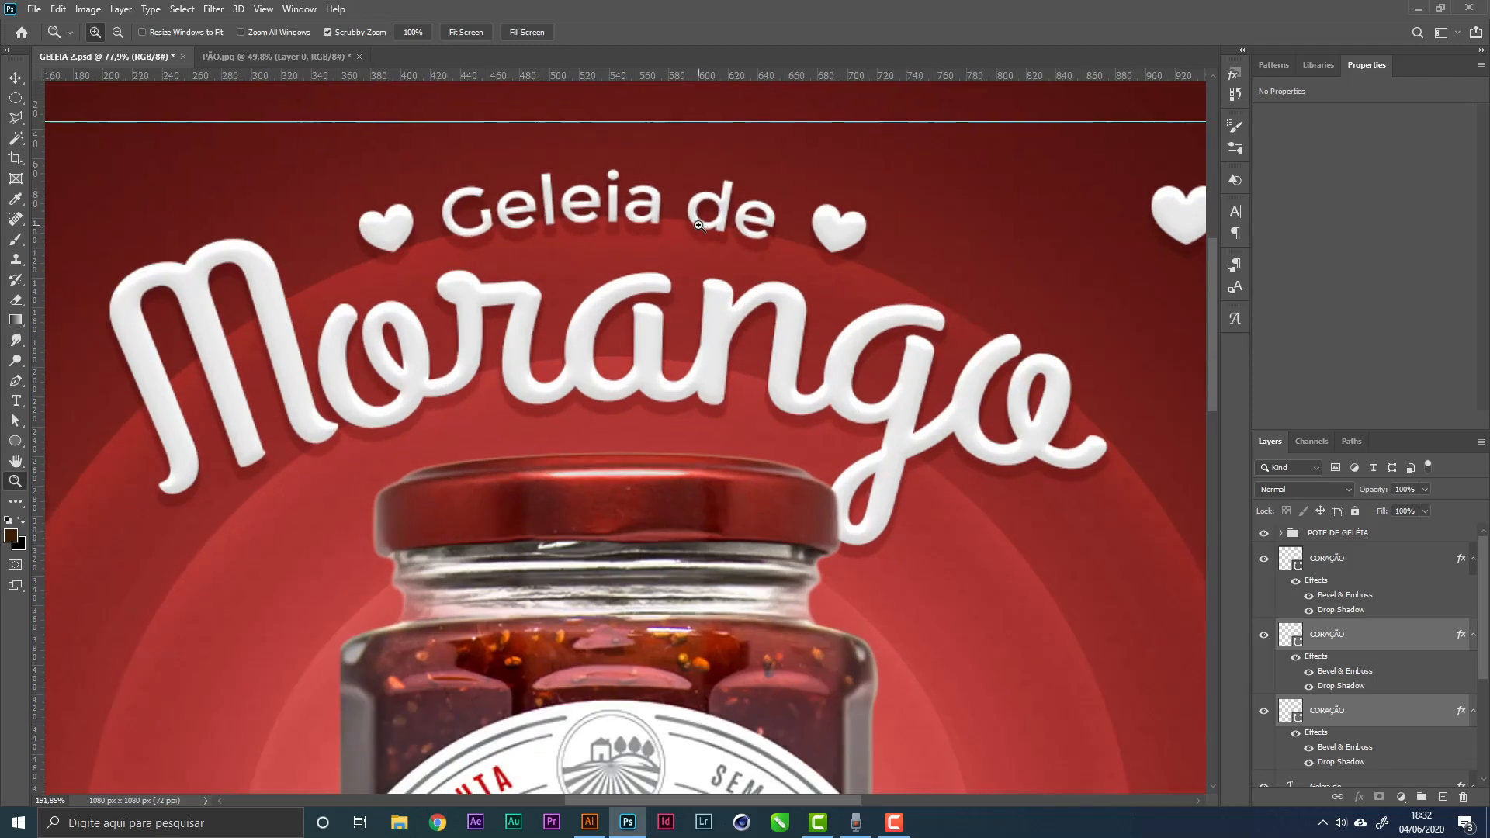
click(21, 74)
click(1354, 638)
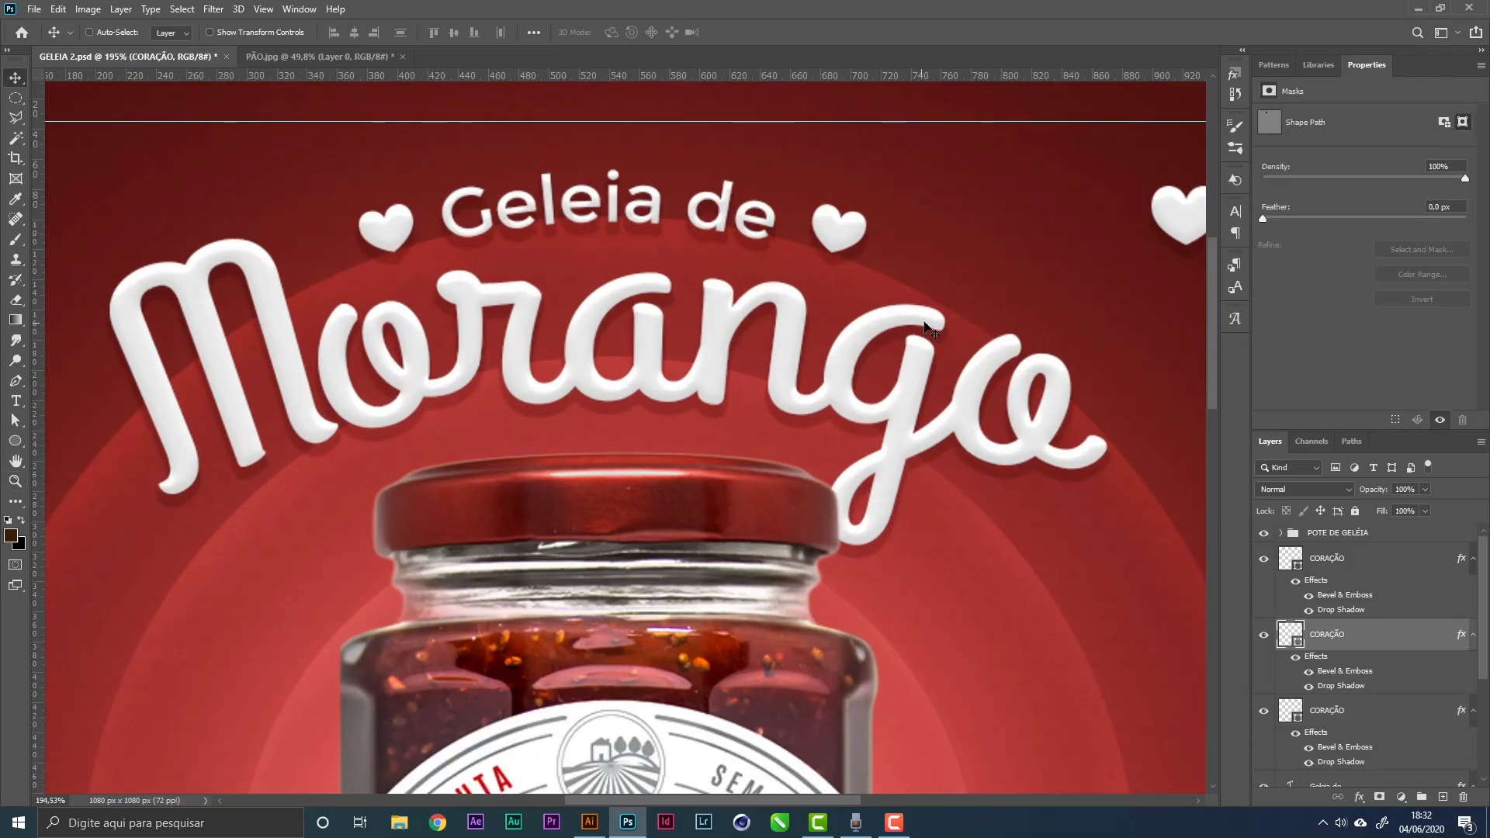
drag(887, 320, 934, 315)
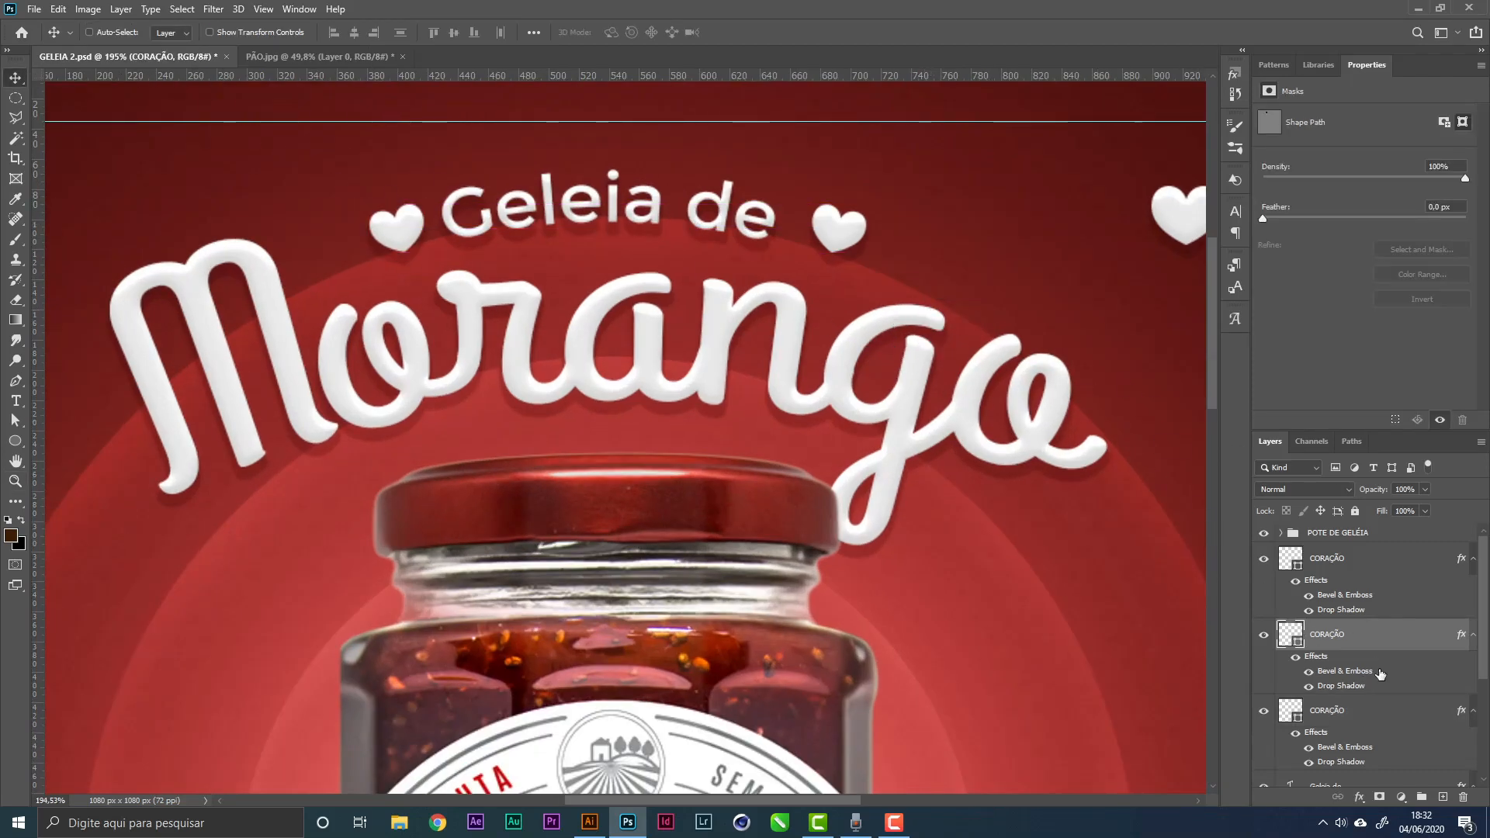
click(1354, 713)
drag(906, 258, 884, 259)
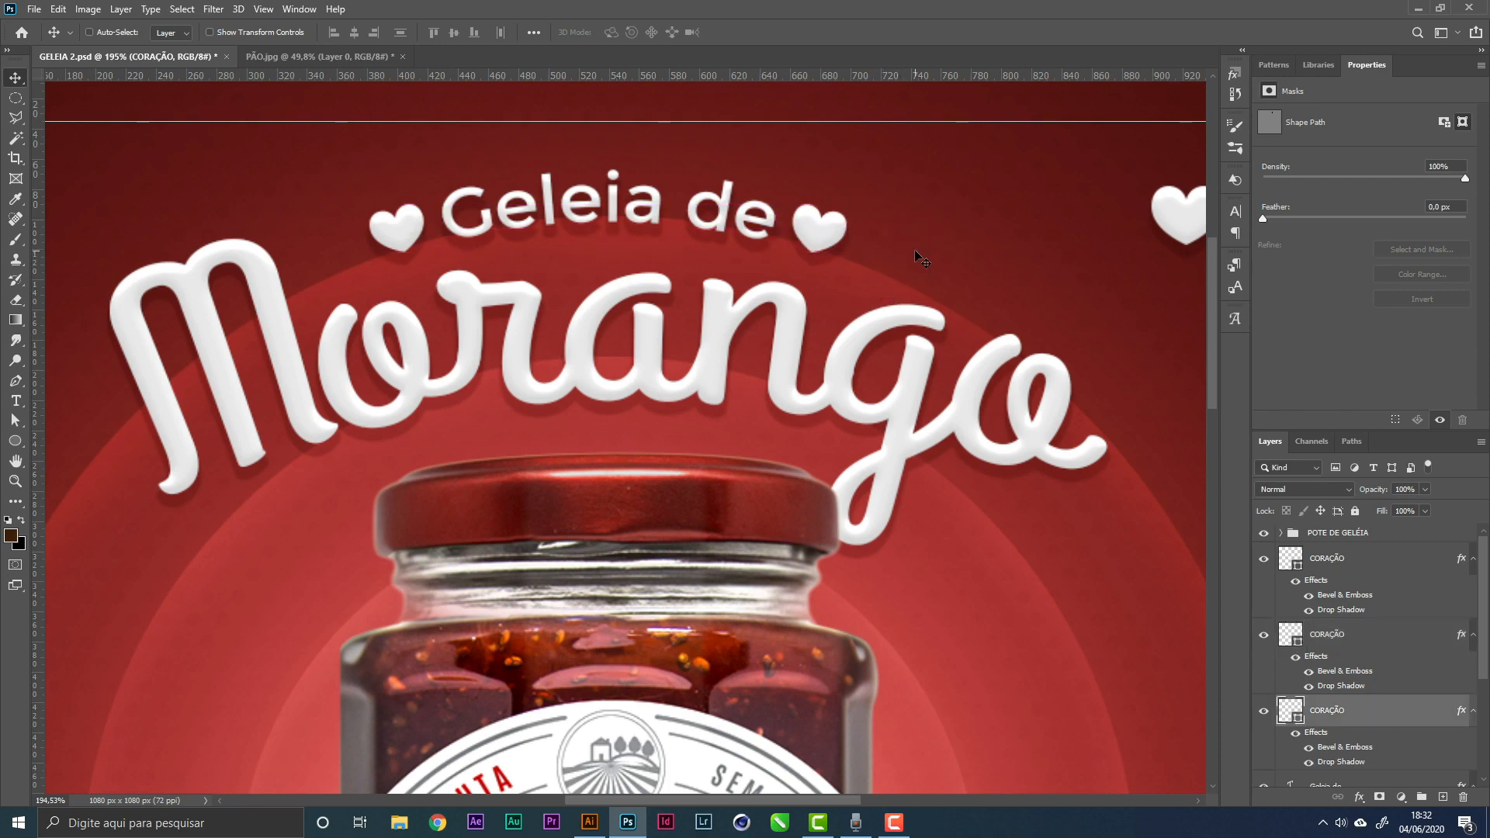
Rotate the small heart right of "Geleia de" slightly clockwise to follow the text's arc
key(ctrl+t)
drag(866, 198, 874, 212)
key(Return)
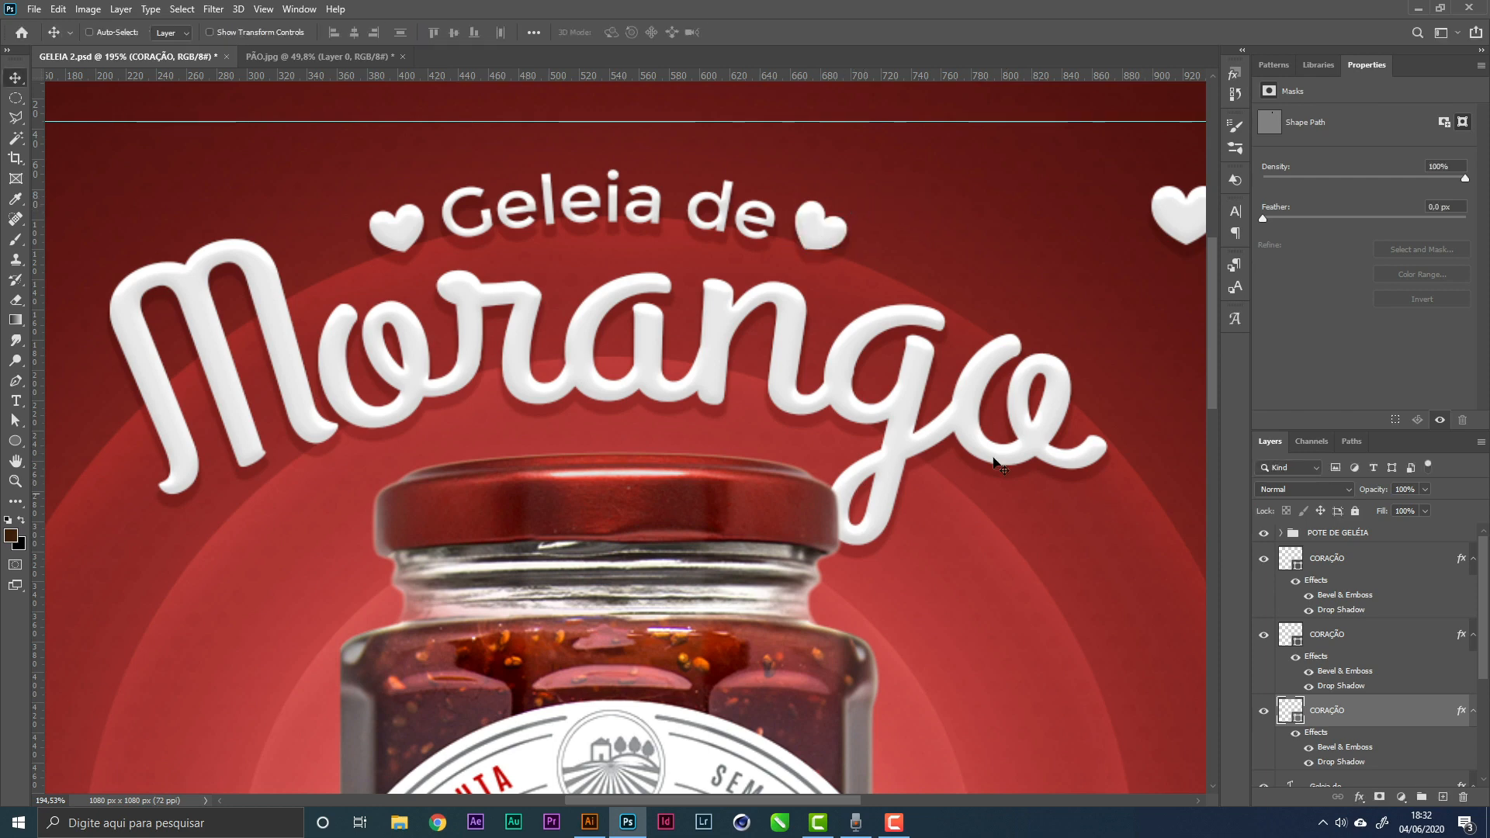
Replace the small heart left of "Geleia de" with a horizontally flipped copy of the tilted right heart
click(1345, 632)
key(Delete)
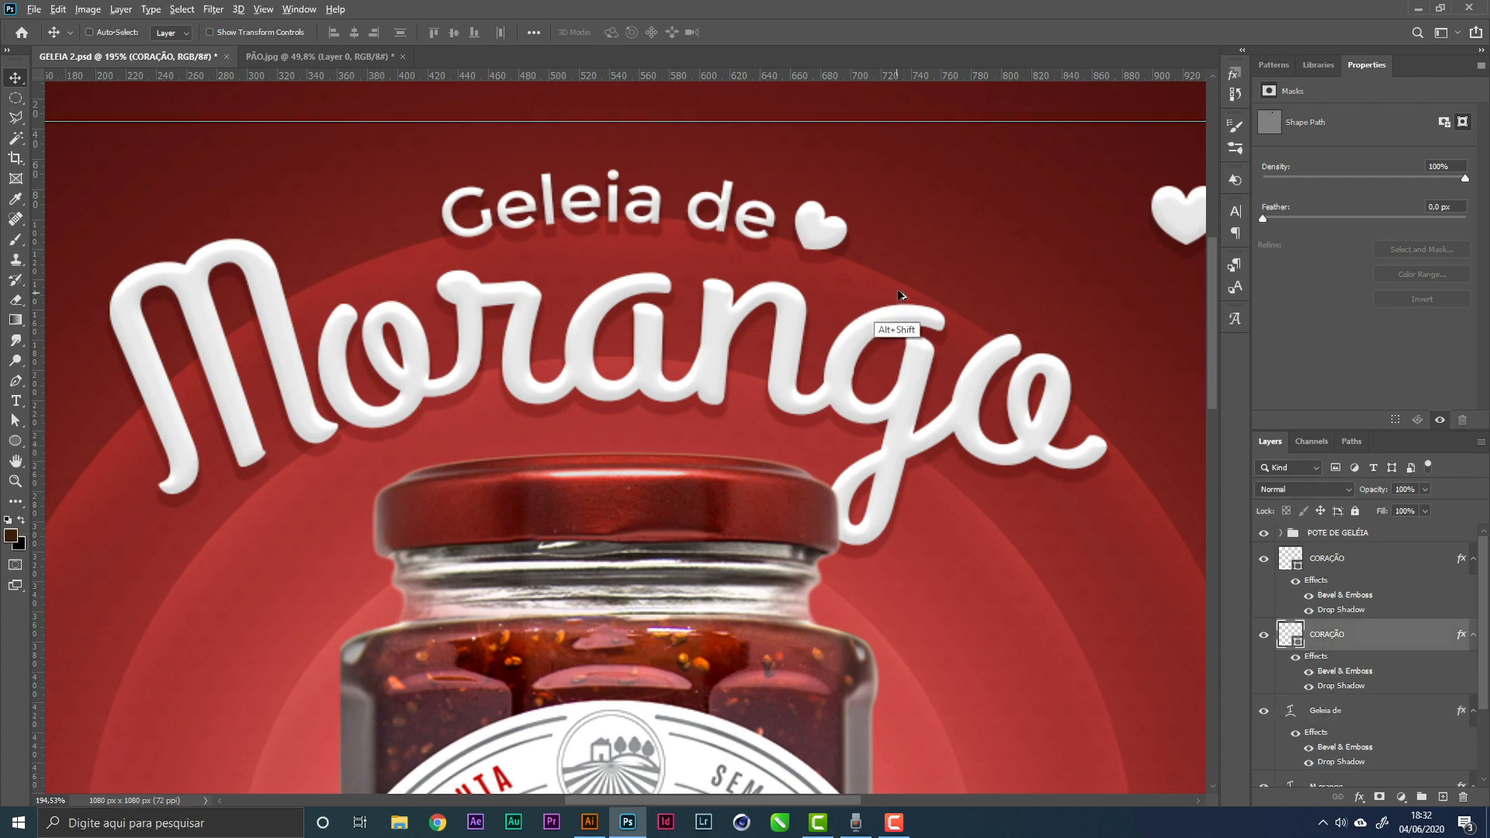
drag(902, 295, 465, 307)
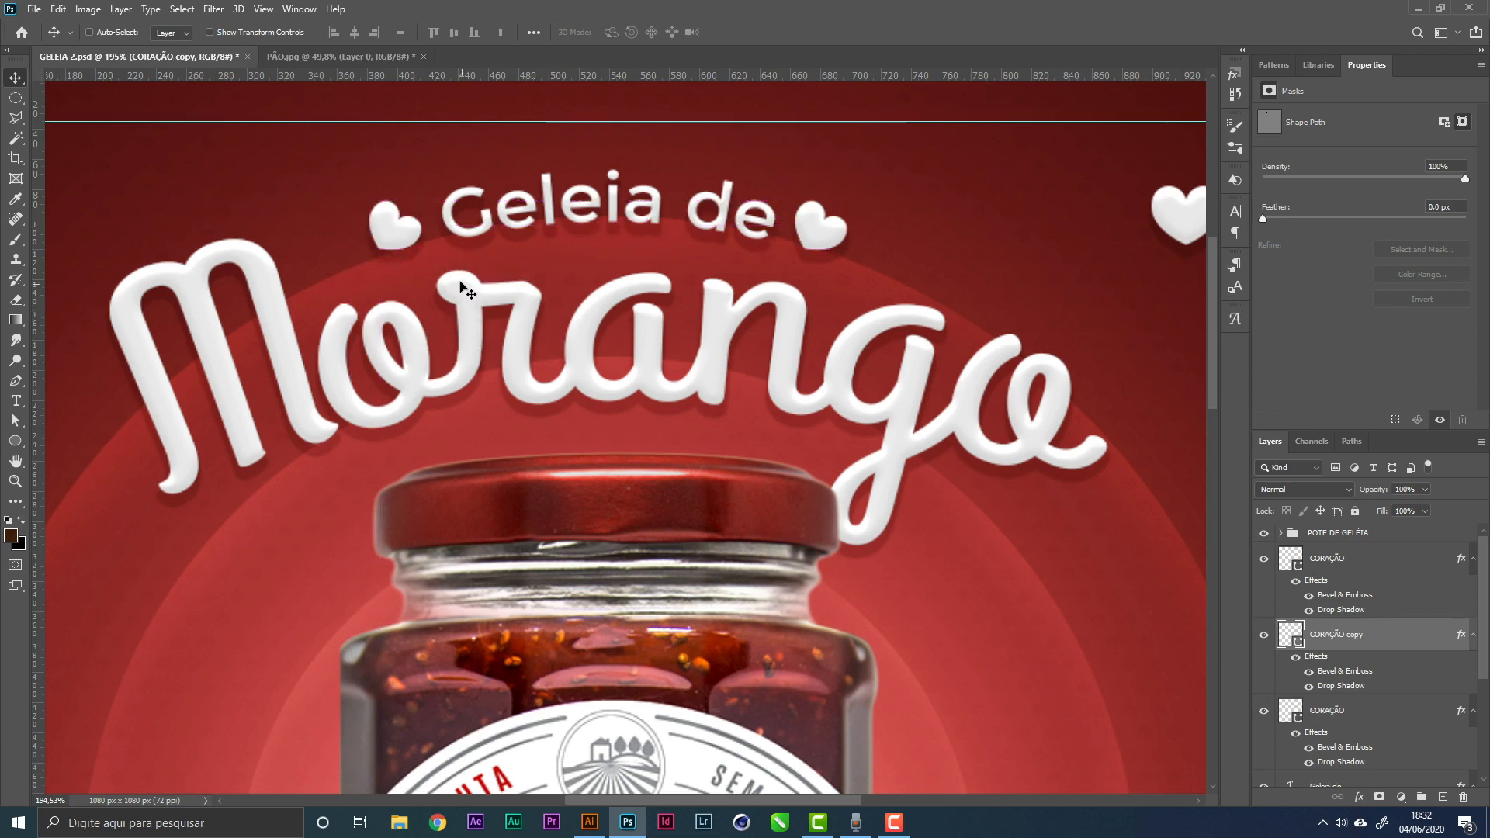
key(ctrl+t)
right_click(411, 242)
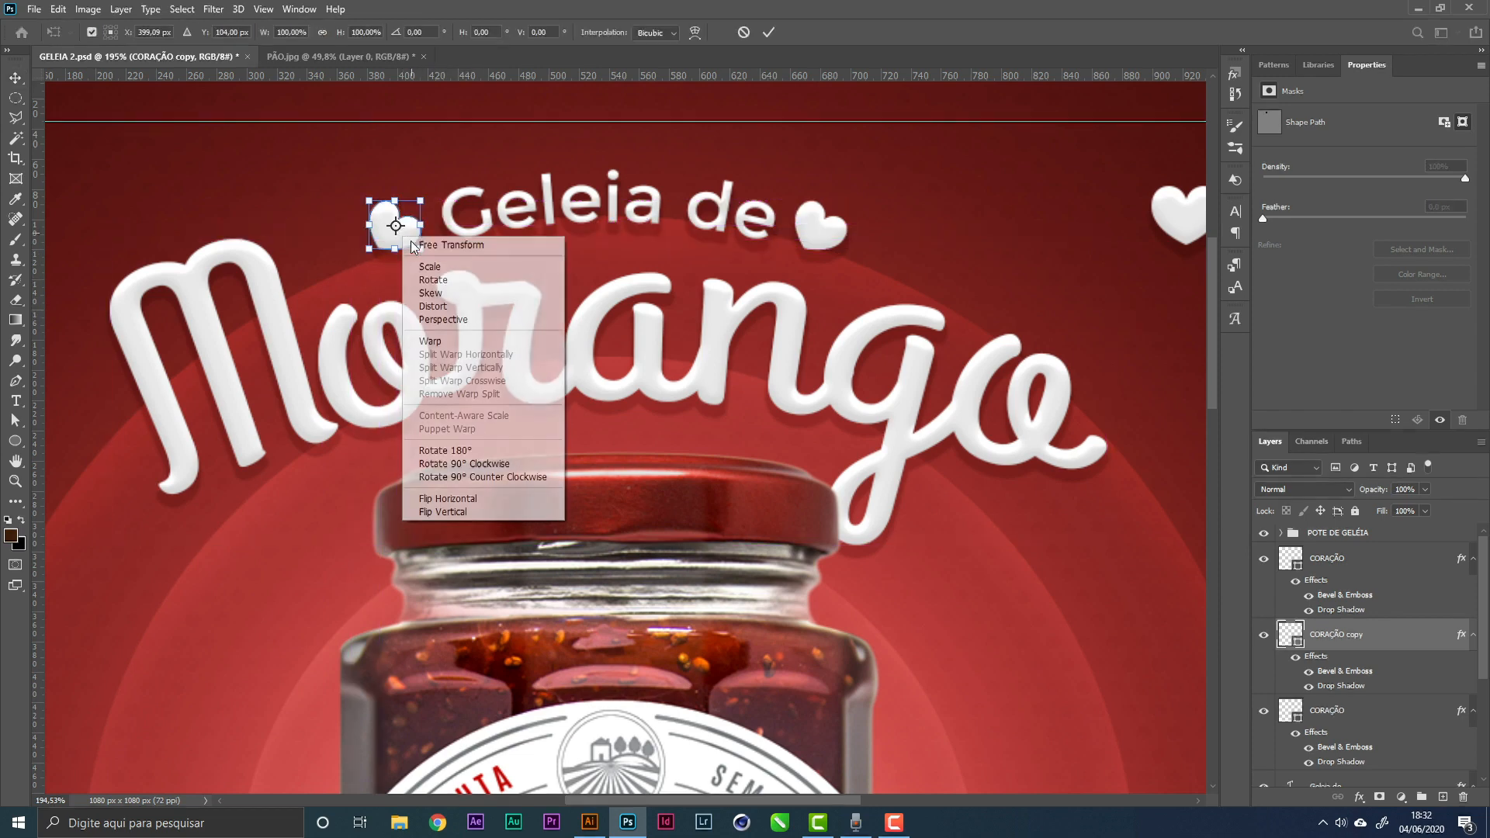
click(469, 500)
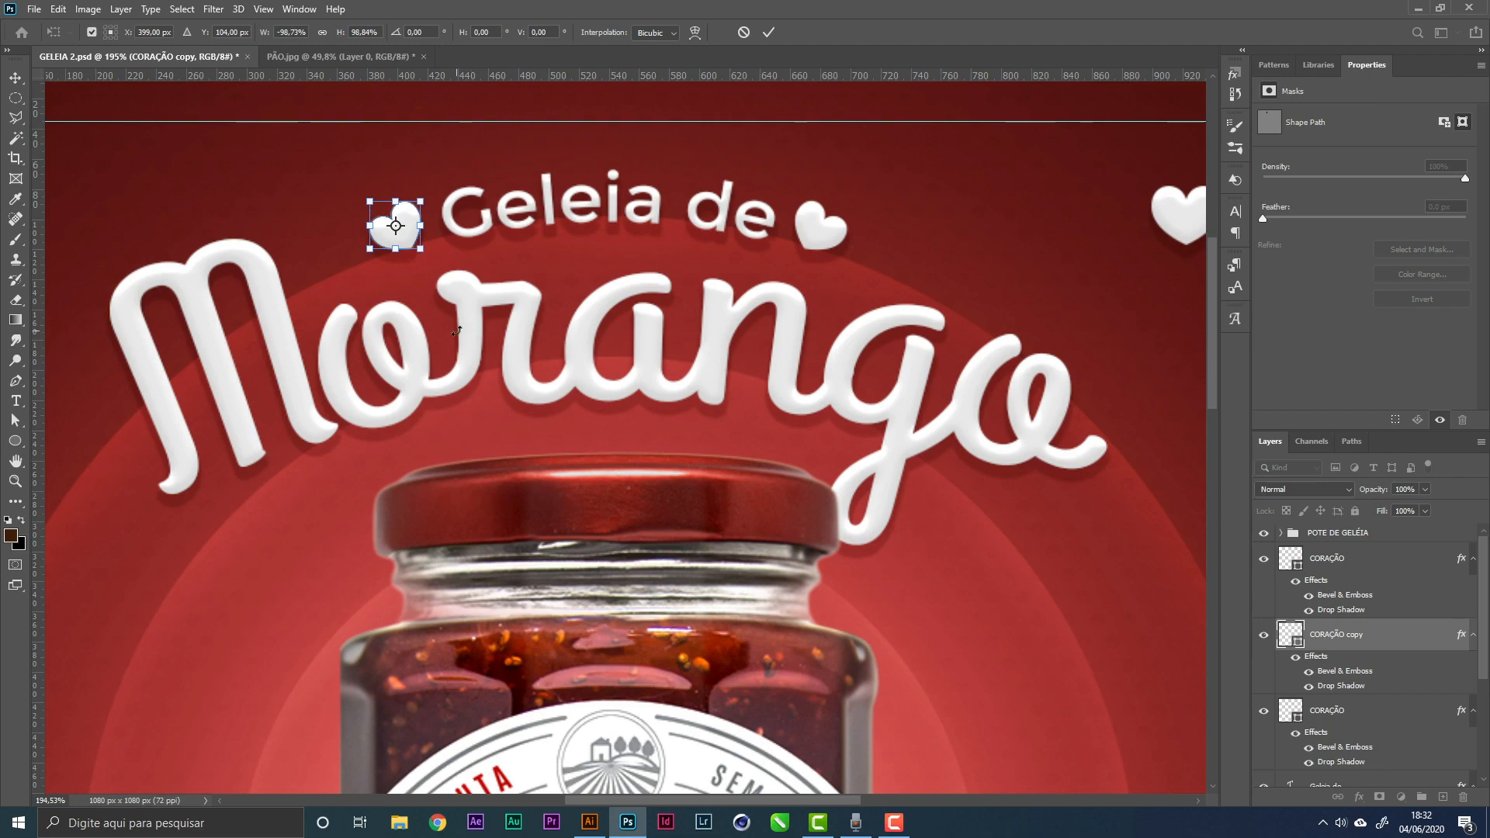
key(Return)
Nudge the Morango text layer down about 5 px
key(z)
drag(732, 361, 645, 382)
key(v)
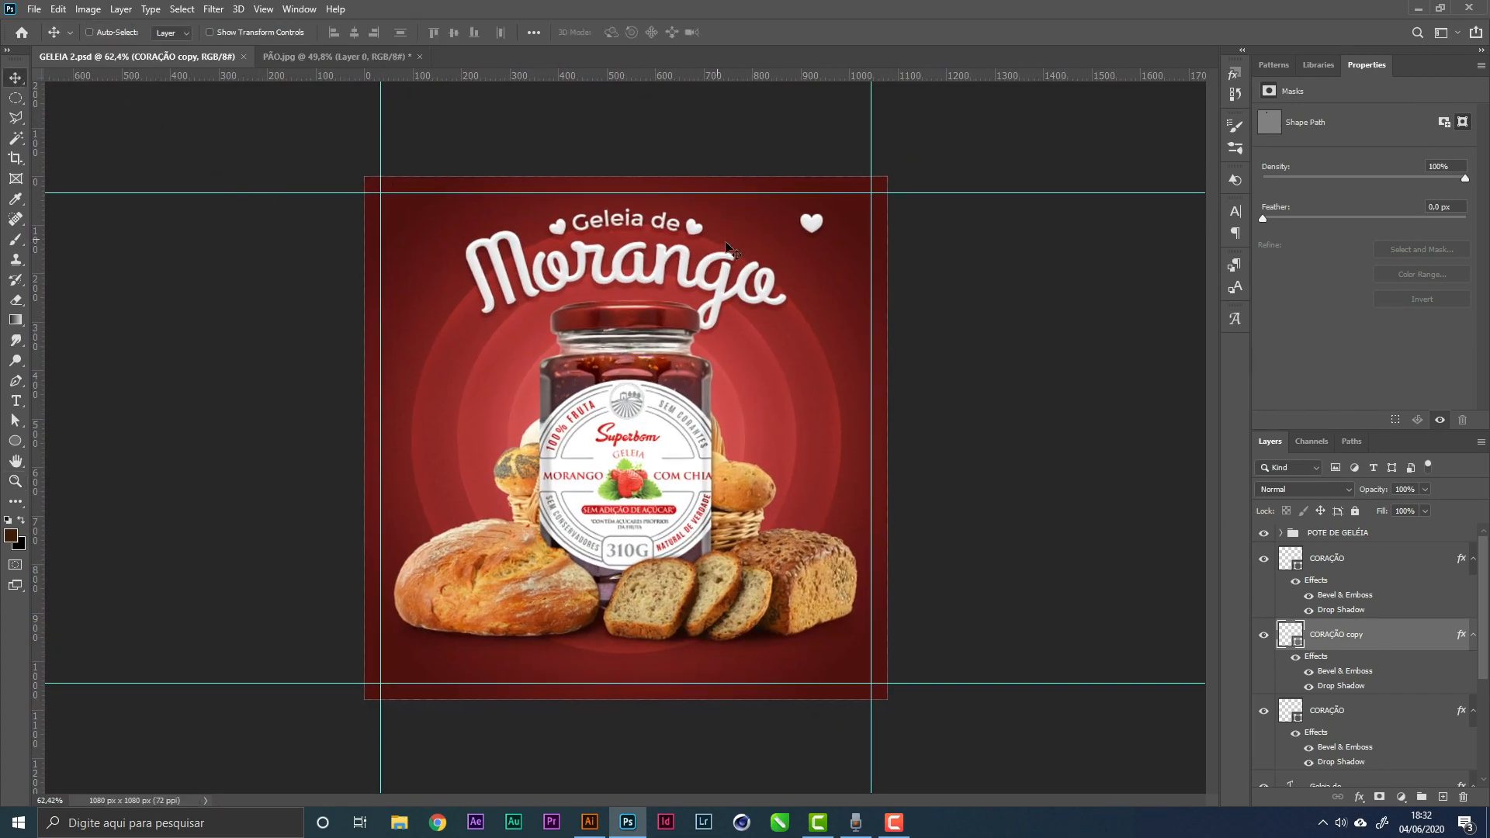
right_click(688, 277)
click(727, 279)
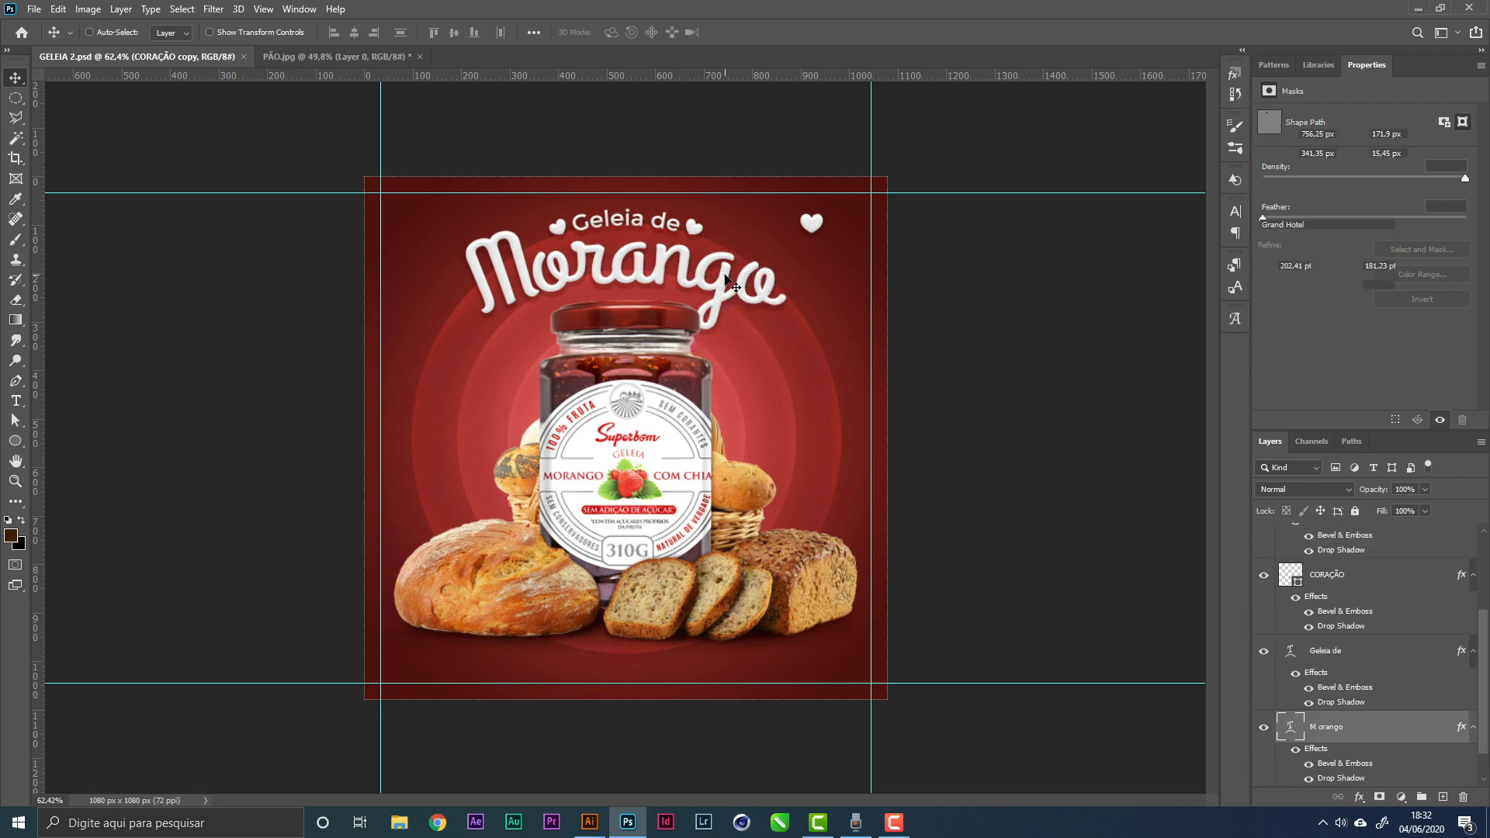
key(Down)
key(Down)
key(Down)
key(Down)
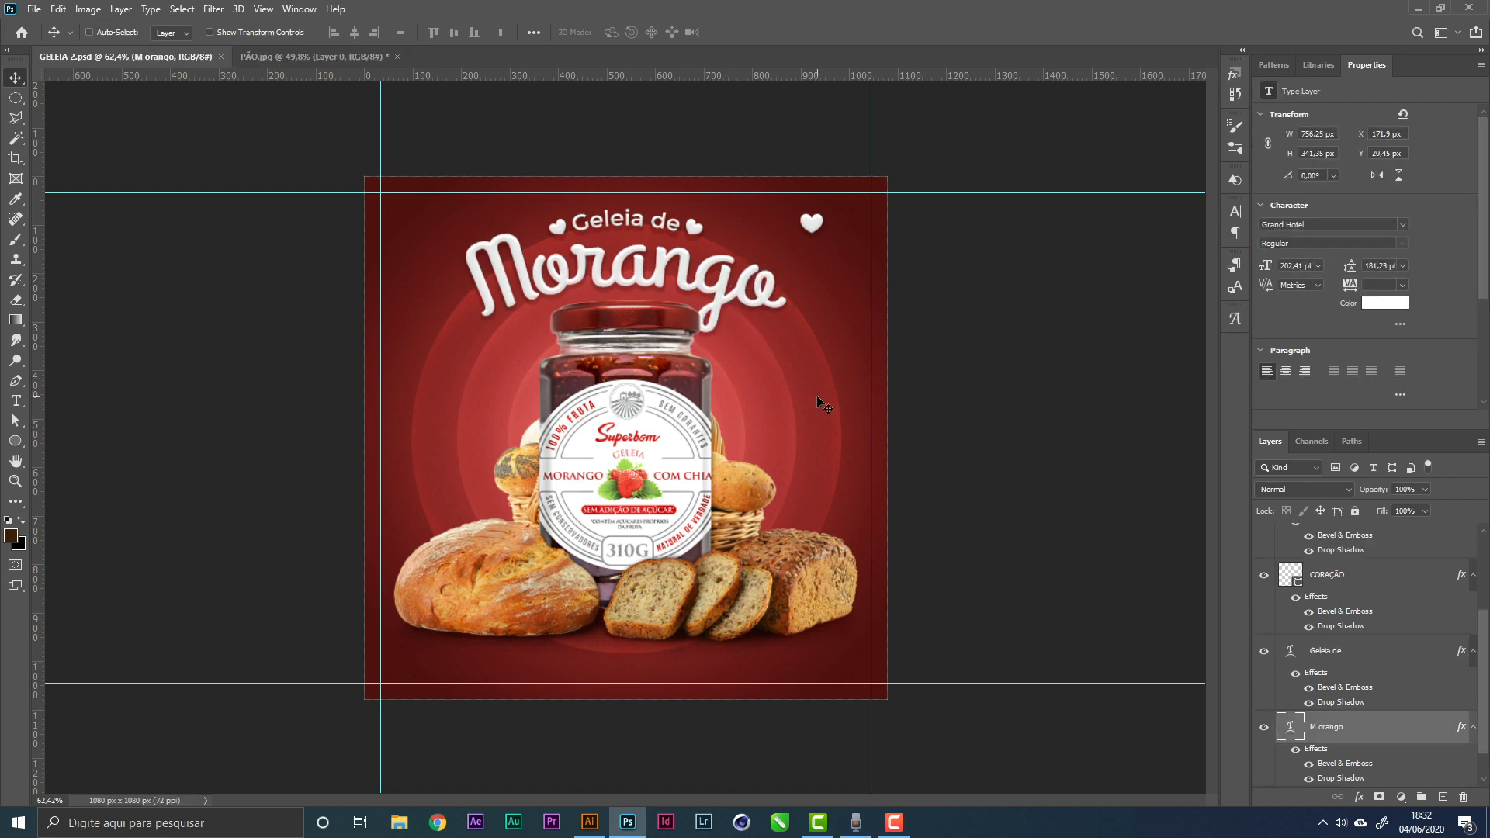
Move the spare heart from the upper right corner to beside the jar and enlarge it
key(z)
click(792, 400)
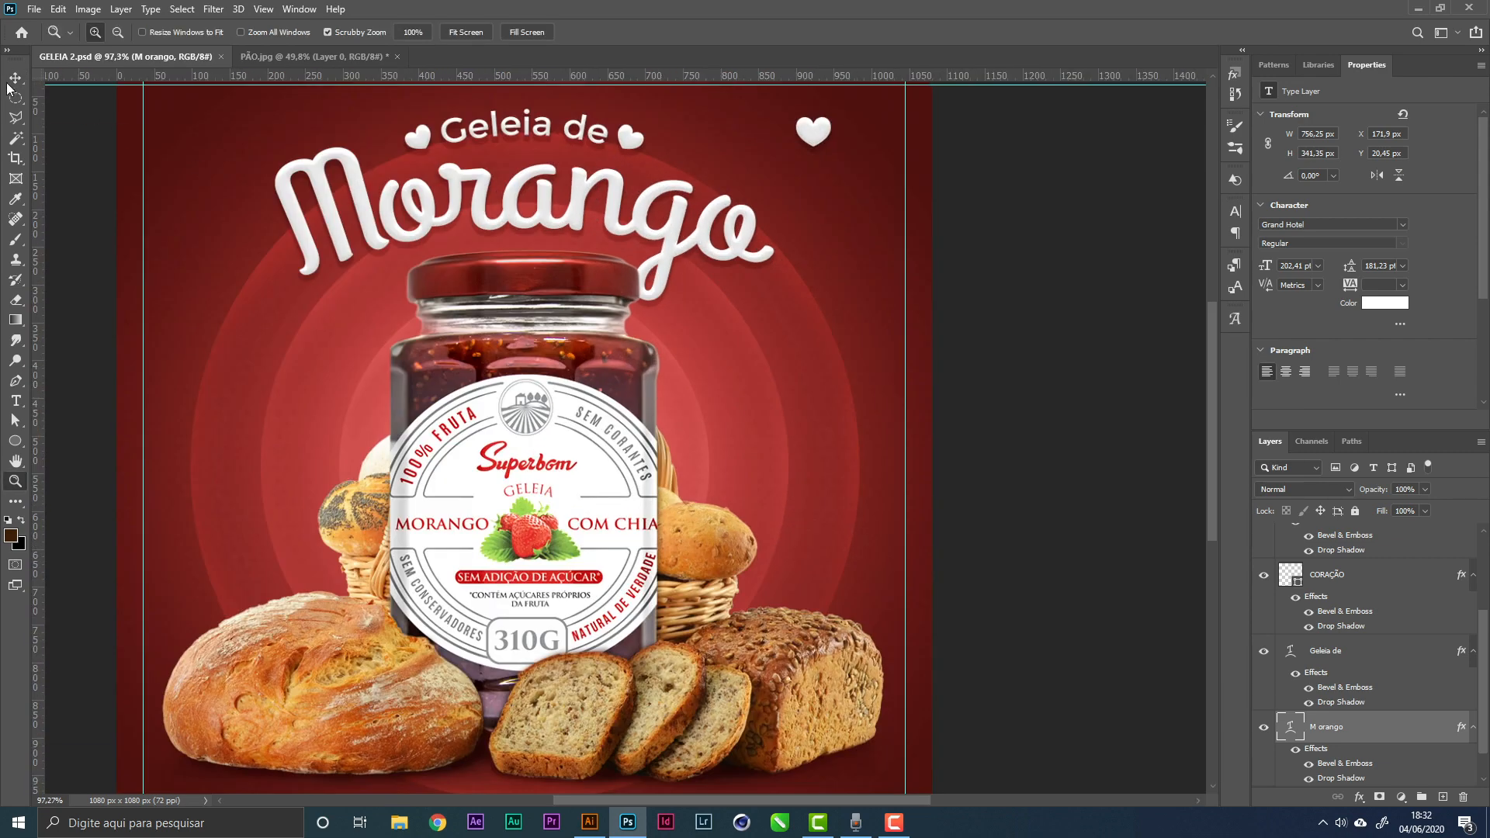
click(14, 78)
right_click(814, 137)
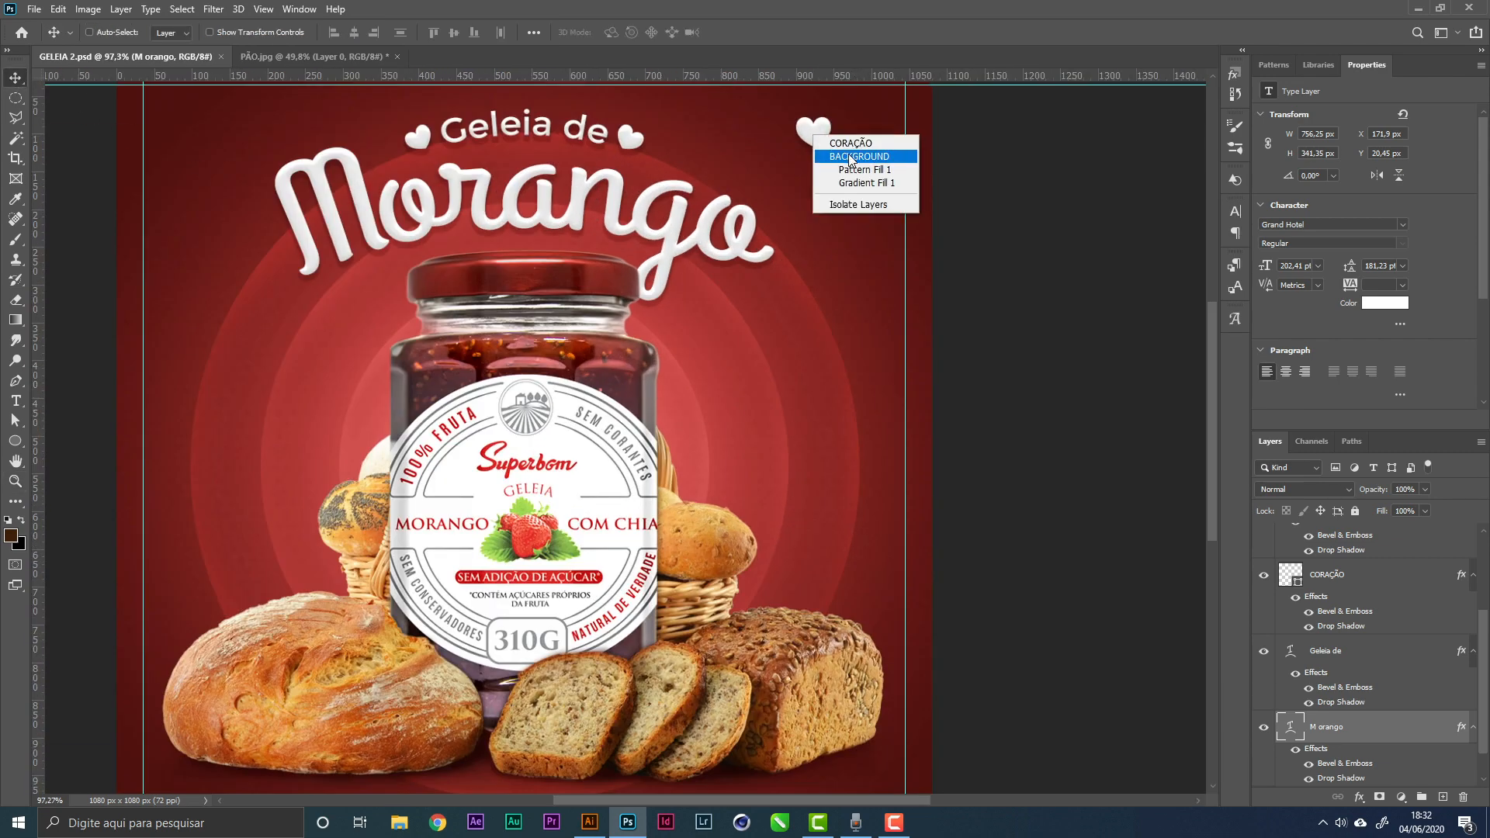
click(851, 143)
drag(851, 148, 783, 373)
key(ctrl+t)
key(Return)
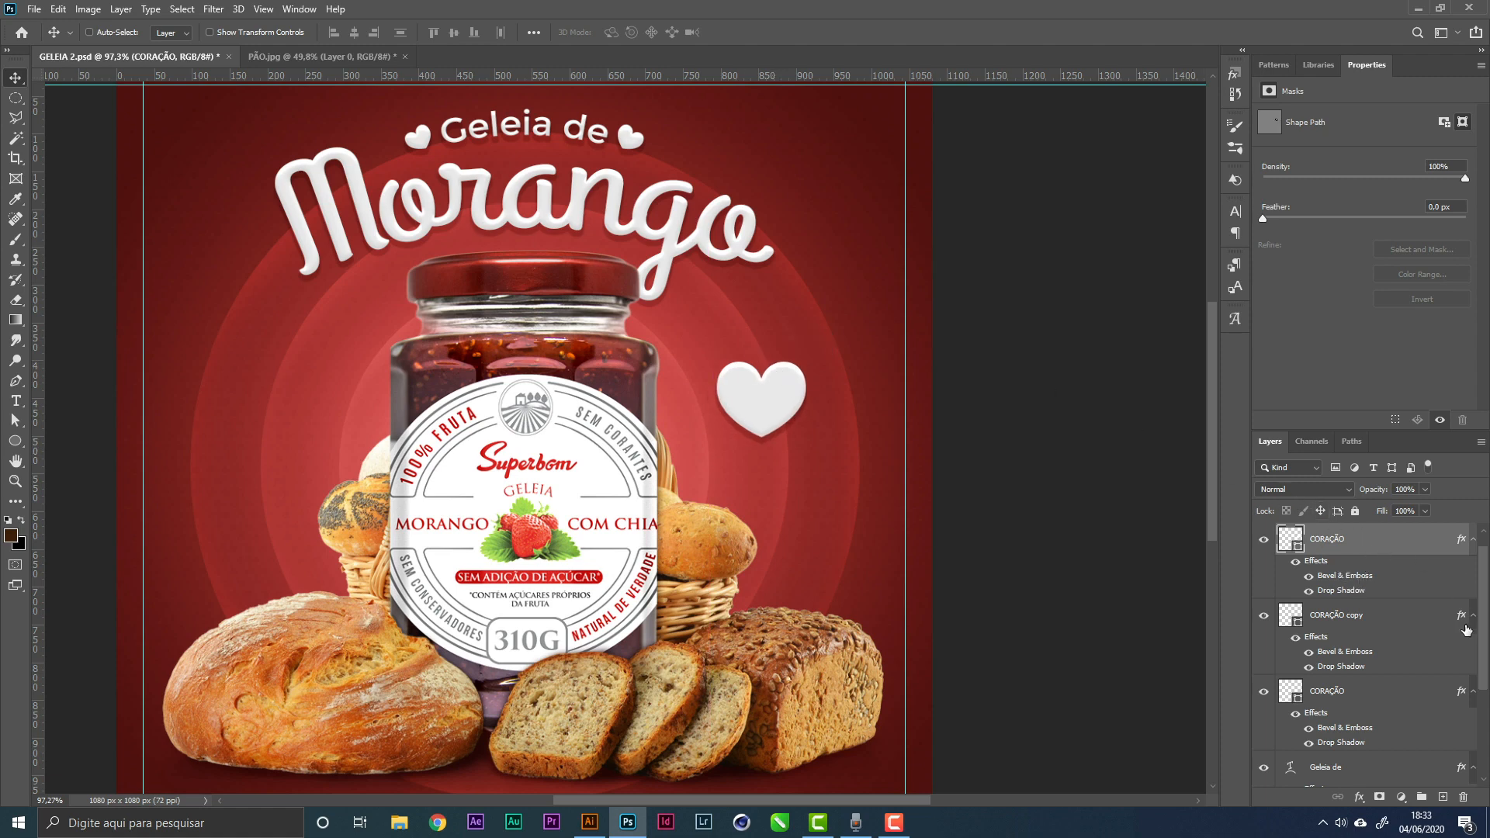
Remove the large heart's fill and give it a white 3 px stroke
key(a)
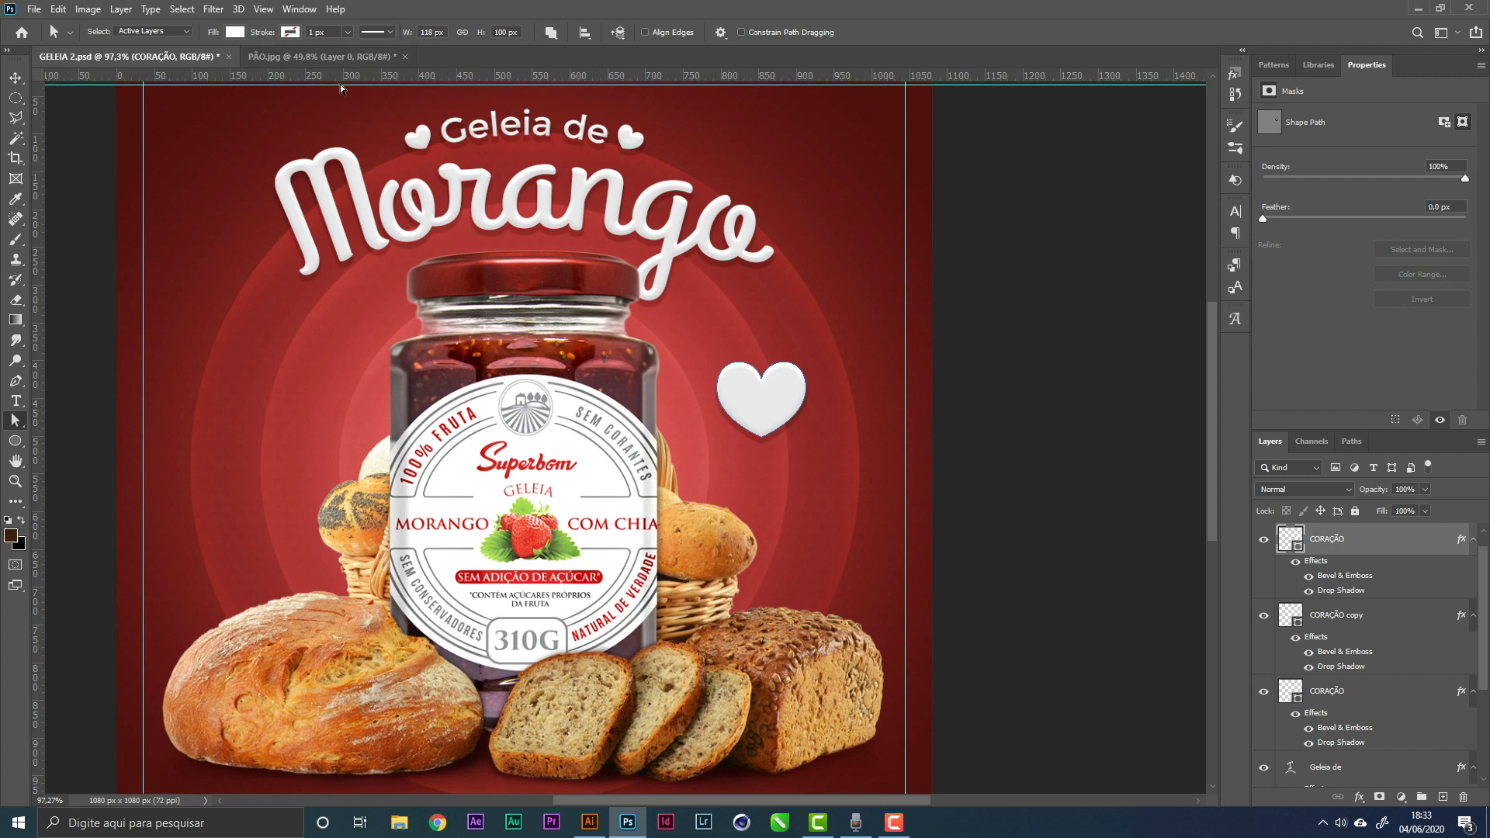
click(233, 33)
click(139, 61)
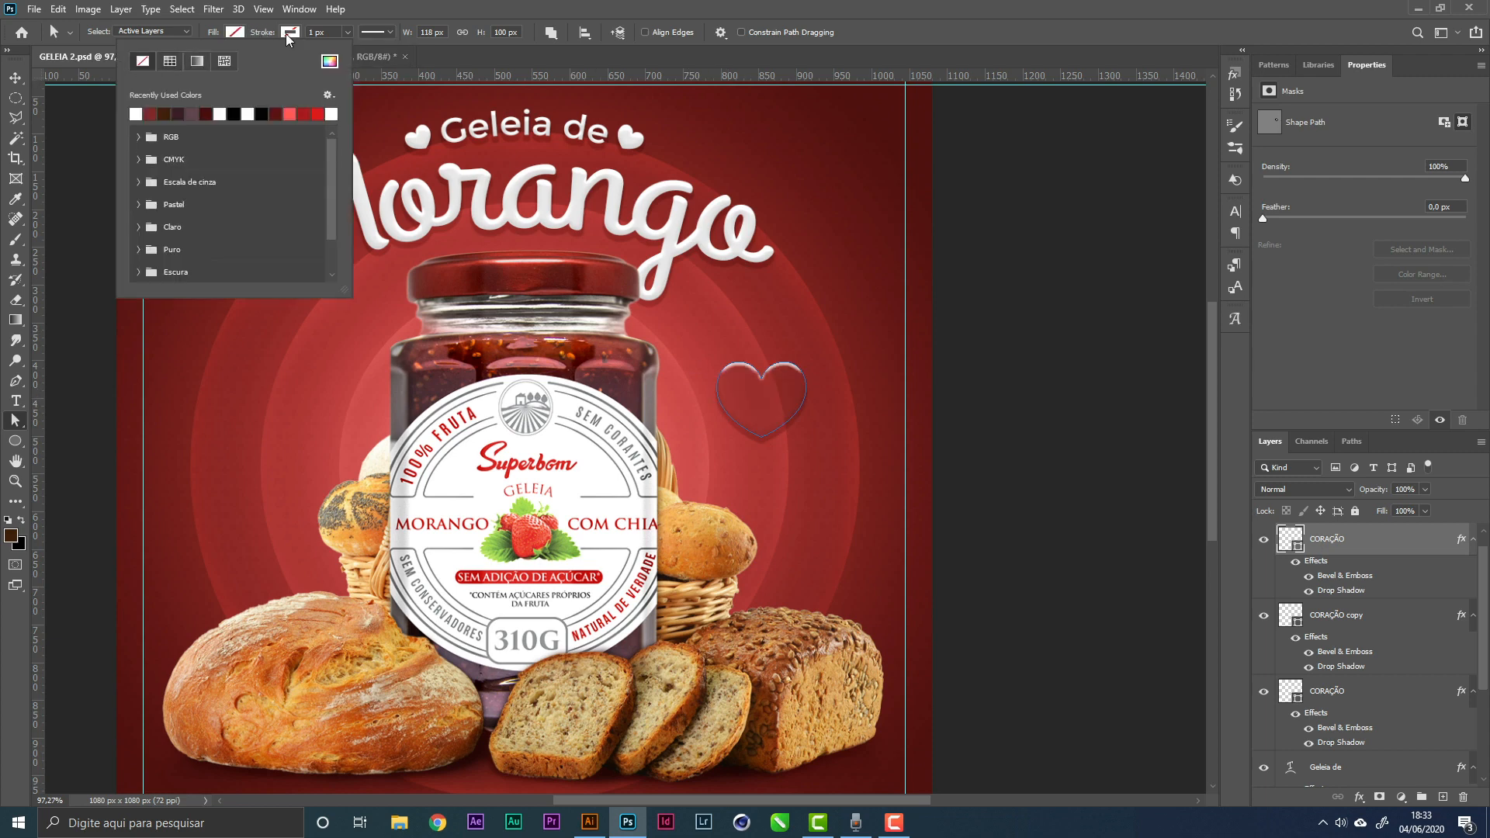
click(288, 33)
click(190, 114)
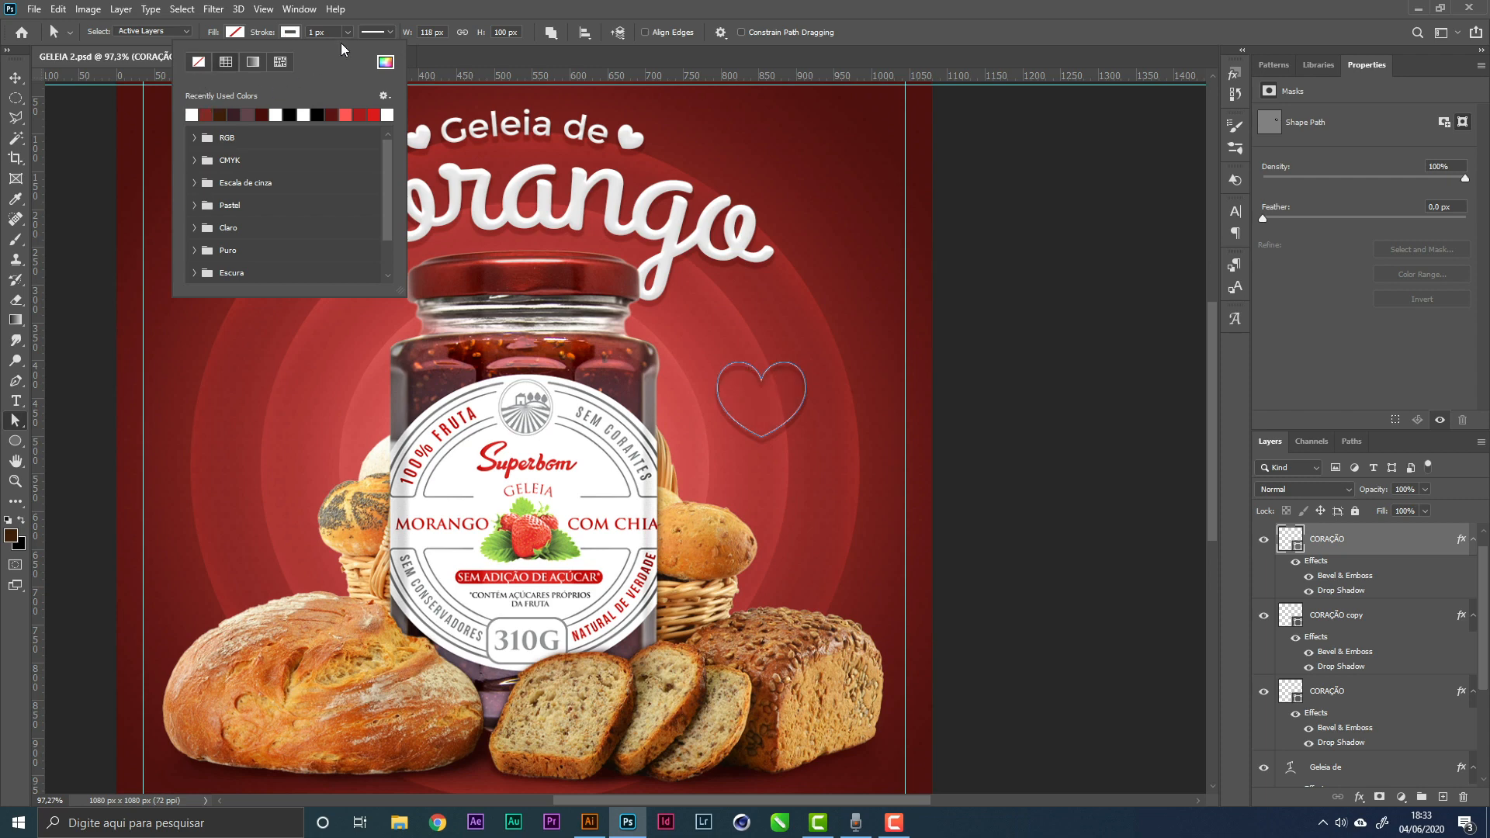
click(327, 37)
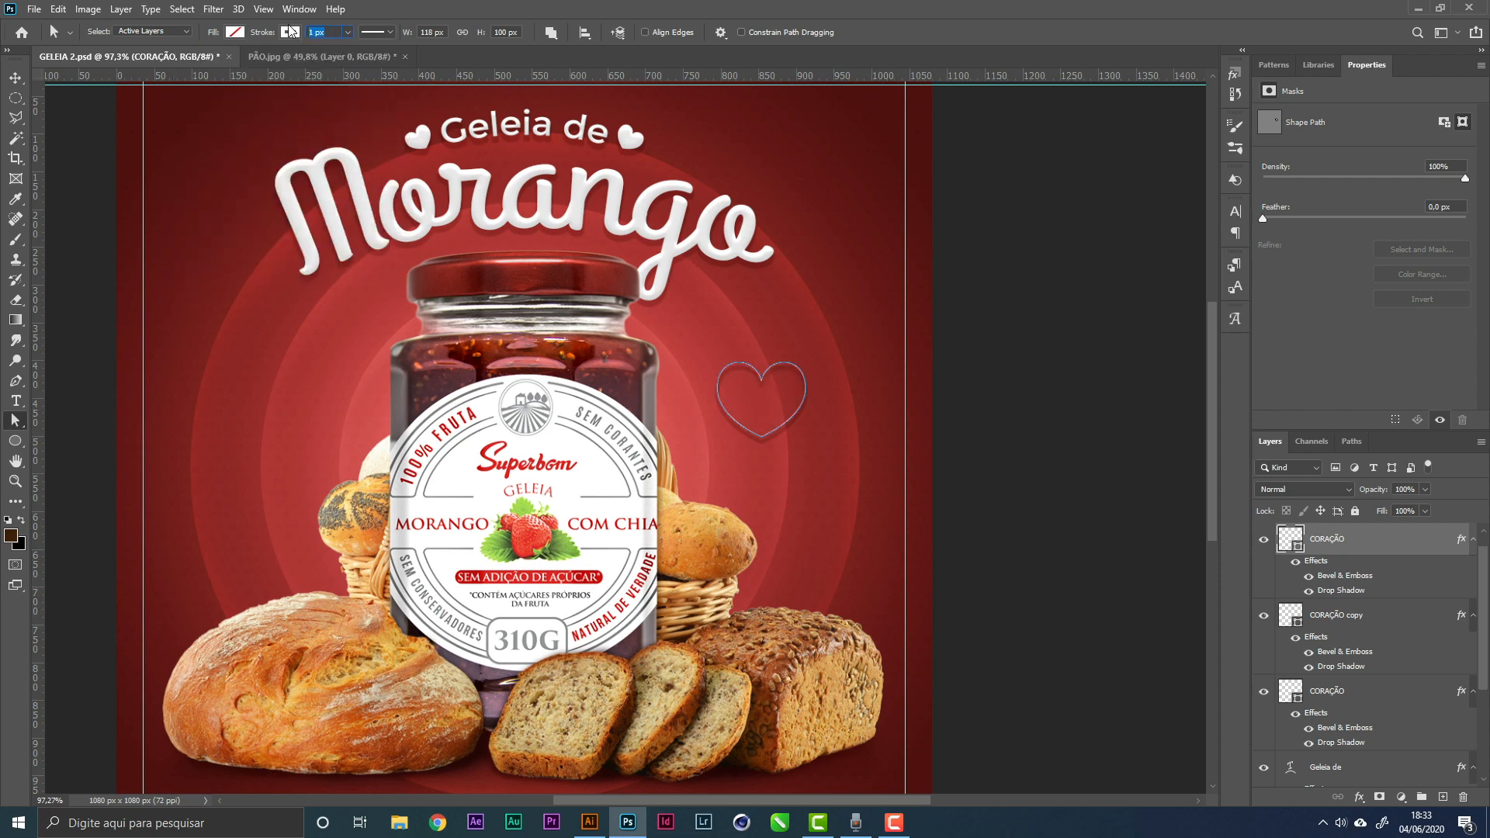
key(Return)
Raise the anchor point at the large heart's upper notch by several pixels
drag(753, 381, 849, 407)
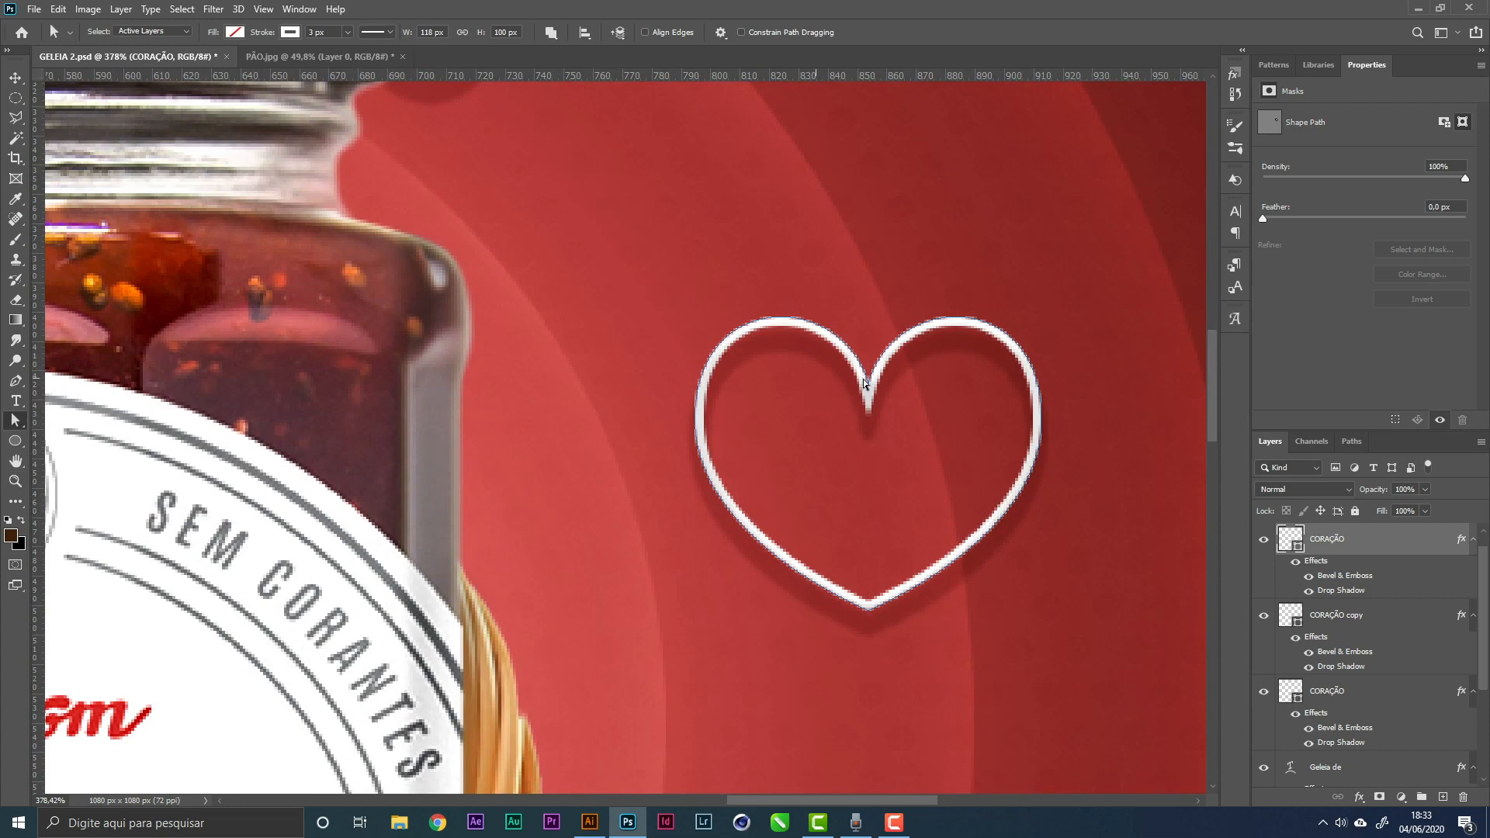
click(865, 382)
drag(932, 424, 789, 354)
key(Up)
key(Up)
key(Up)
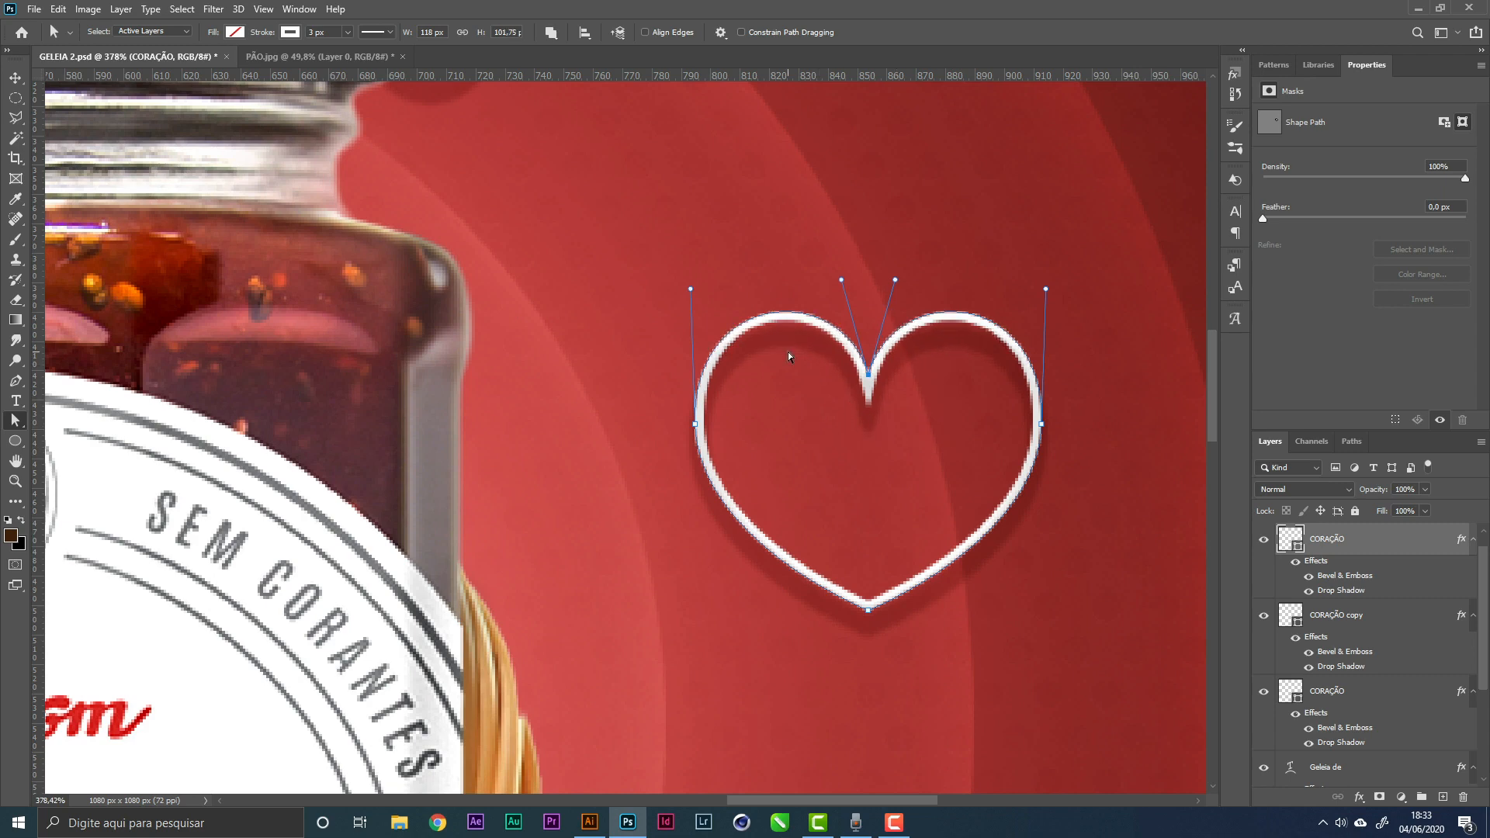
key(Up)
key(Up)
key(Up)
key(Up)
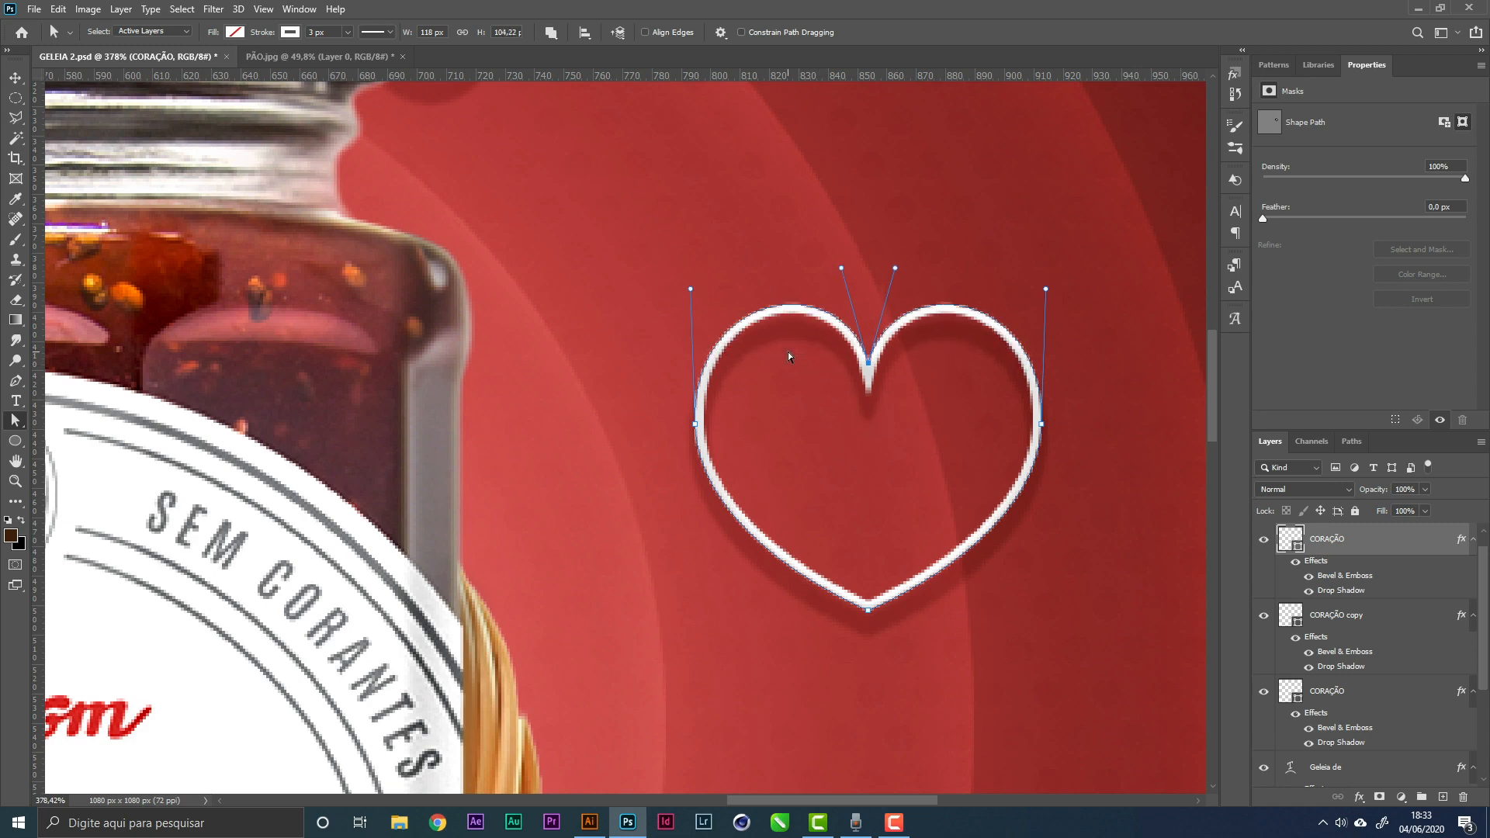
Shift the large heart's left and right anchor points outward and its bottom tip down, each by 10 px
click(695, 424)
key(shift+Left)
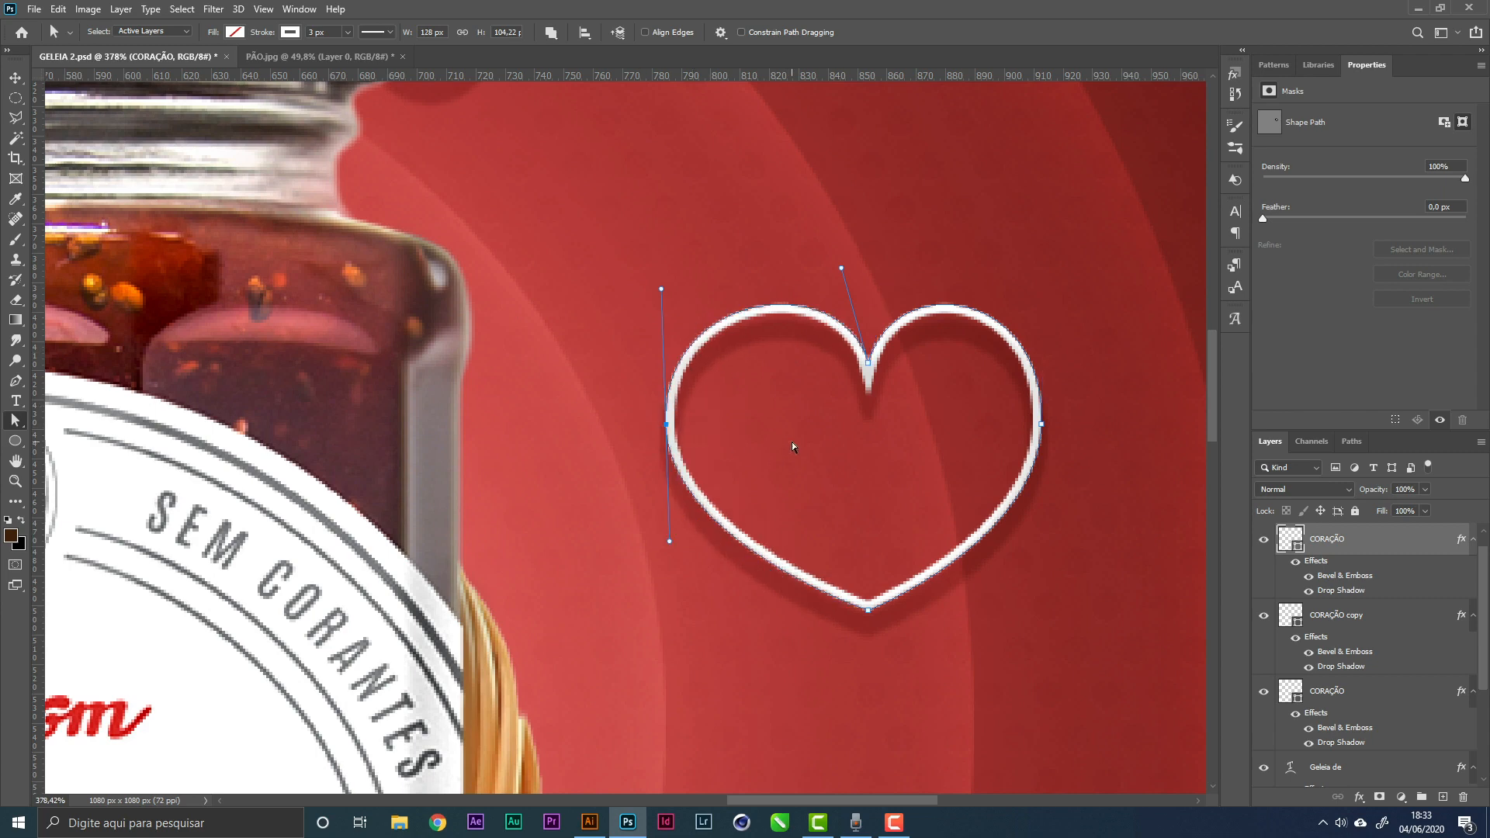
click(1041, 424)
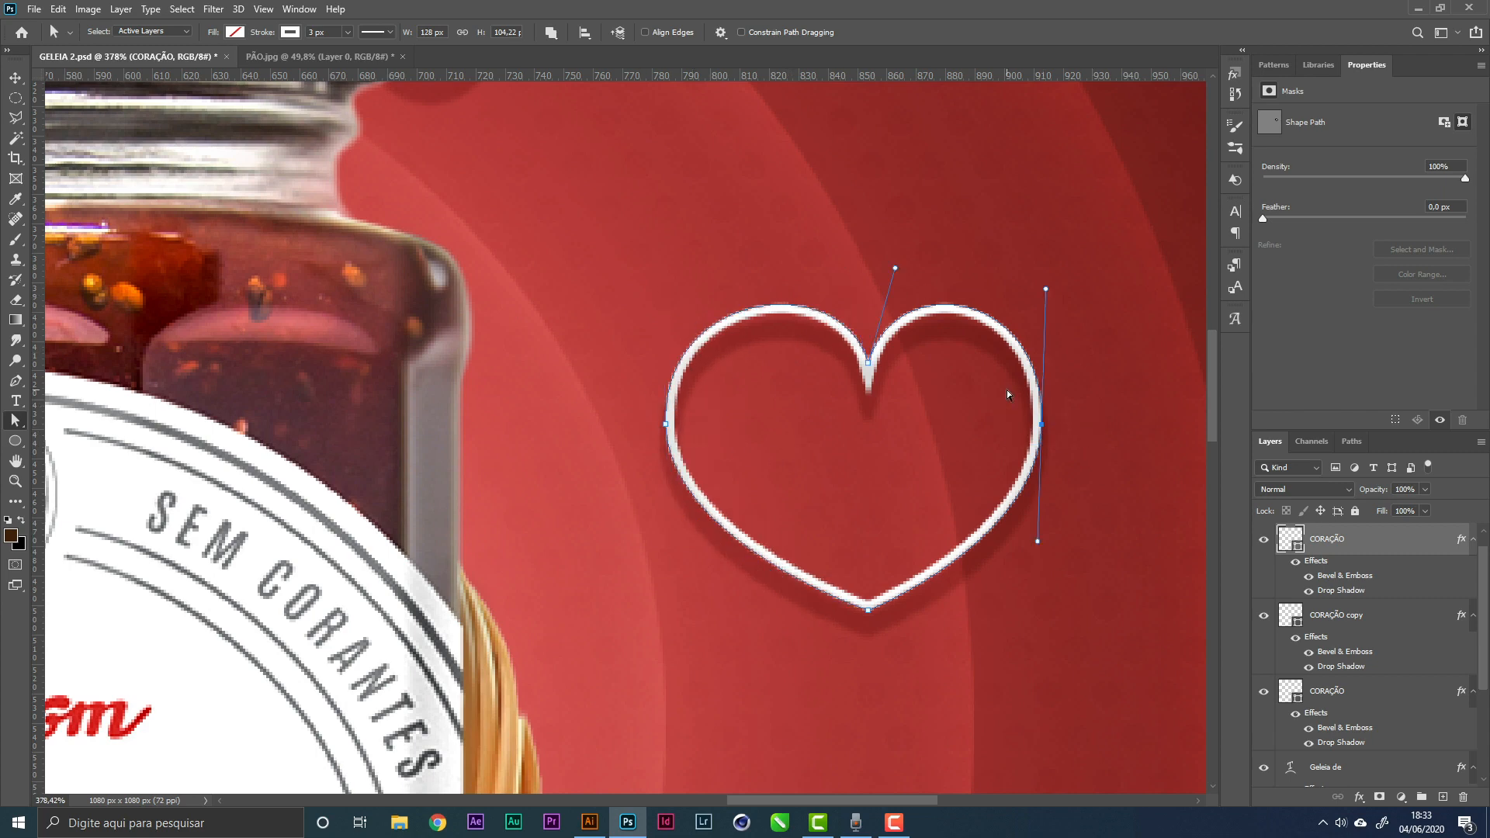
key(shift+Right)
drag(706, 571, 941, 678)
key(shift+Down)
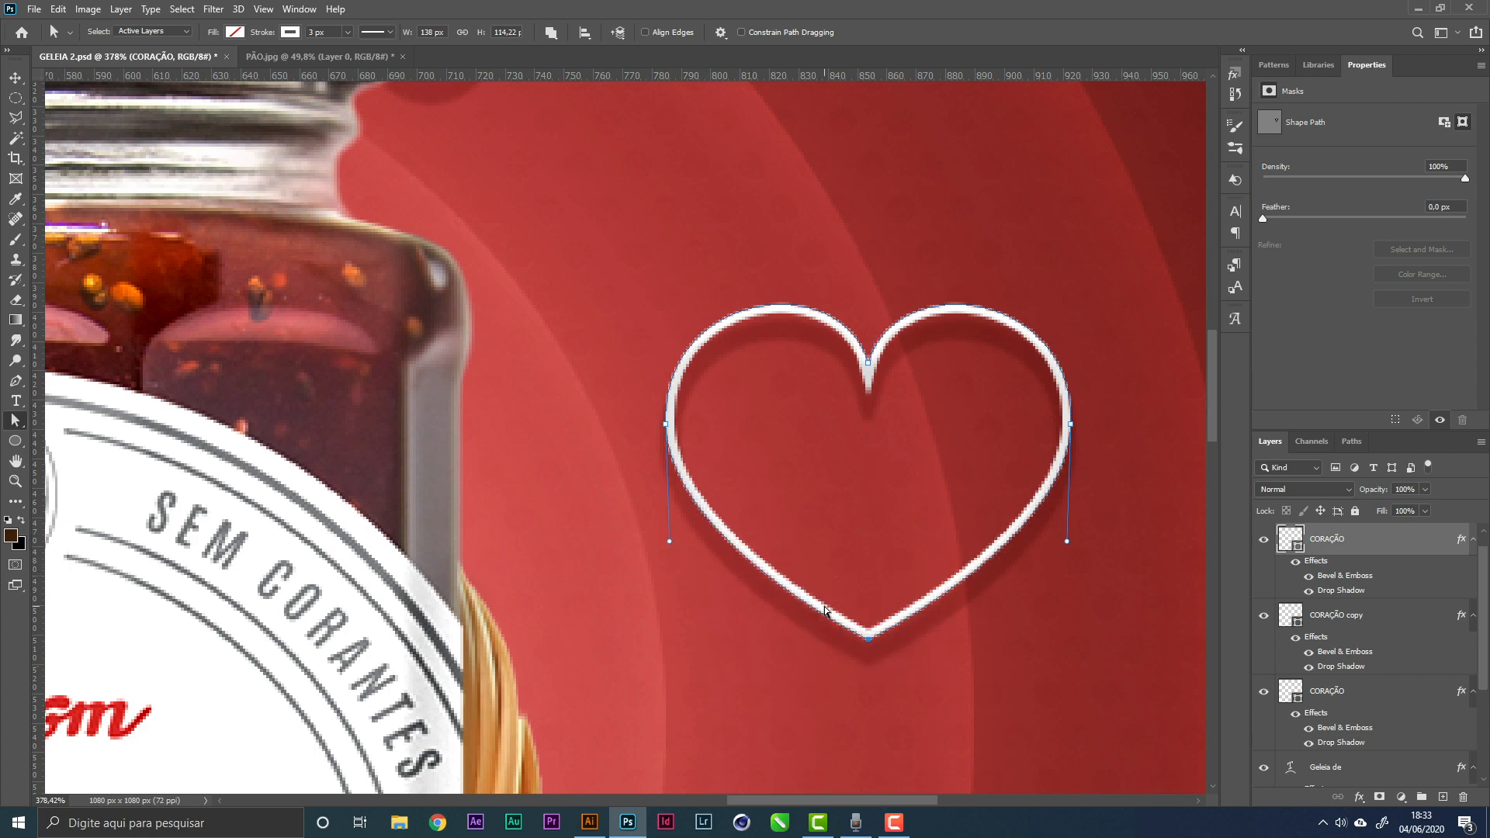
Add a white "+" text in Grand Hotel just above the outlined heart
click(15, 78)
scroll(666, 297, up, 1)
mouse_move(667, 296)
mouse_down()
mouse_move(559, 320)
mouse_move(640, 295)
mouse_up()
key(z)
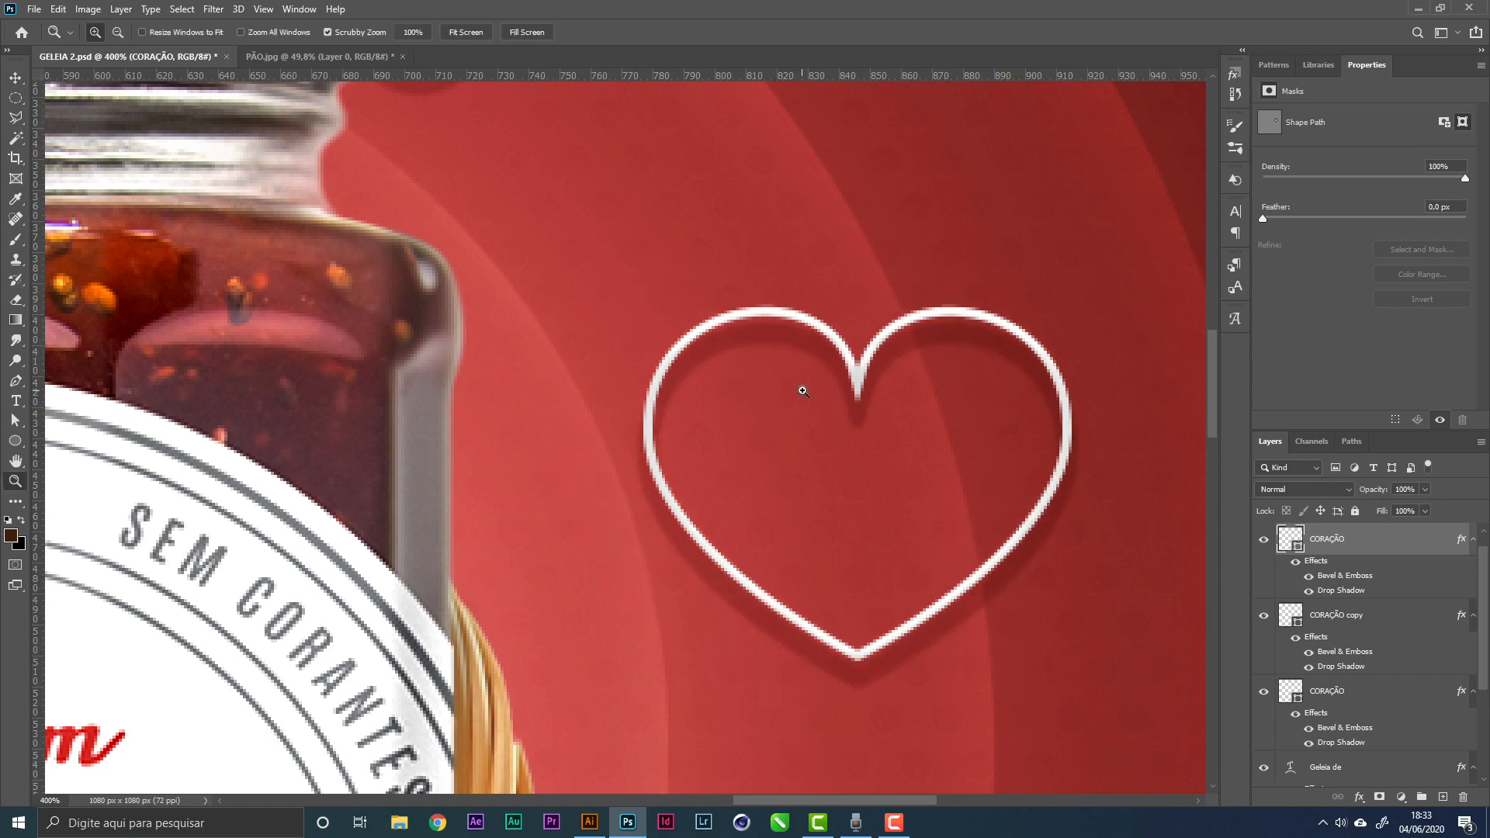
drag(802, 389, 764, 400)
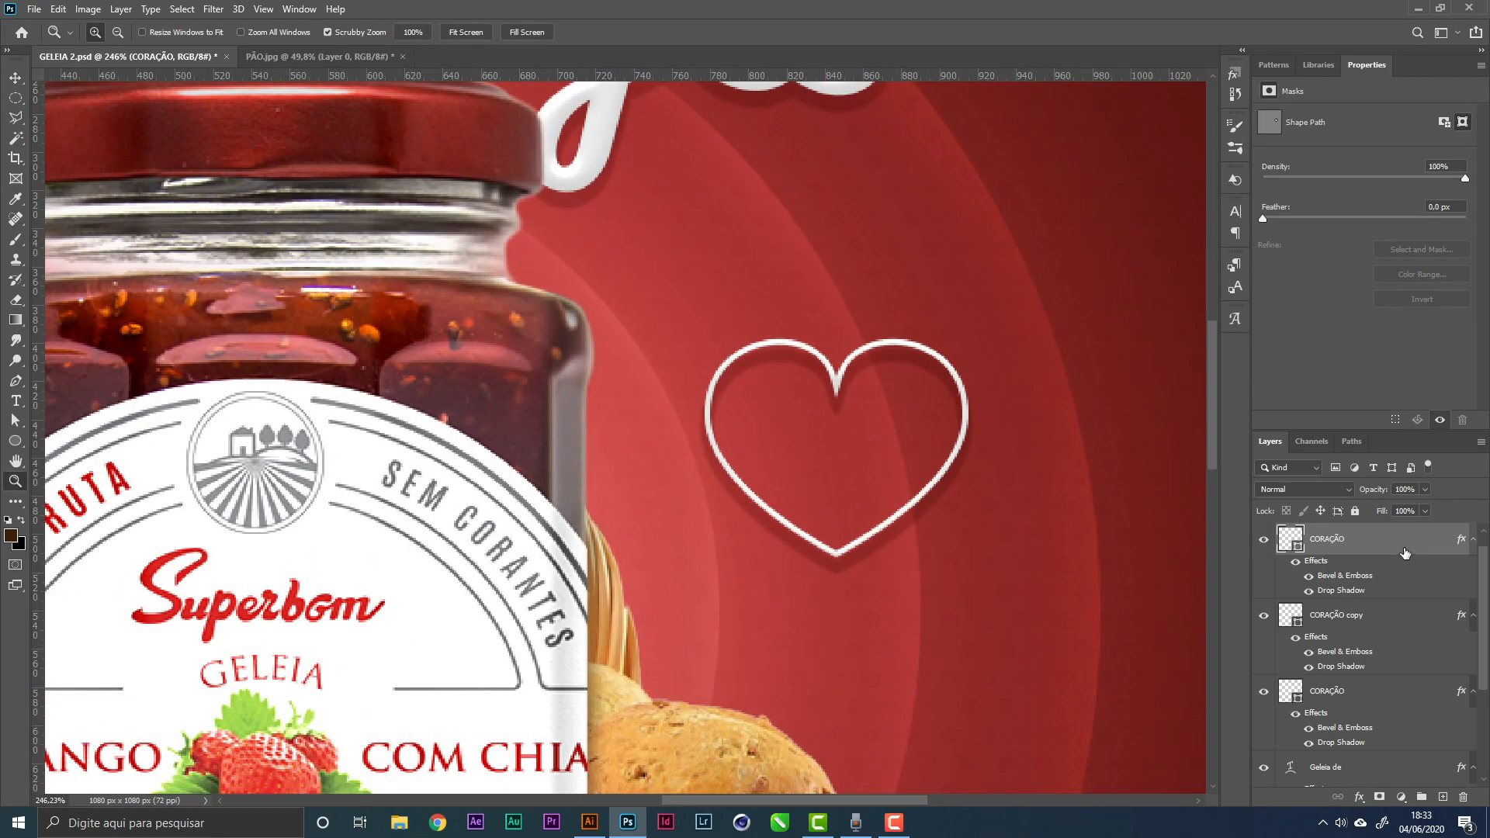
key(t)
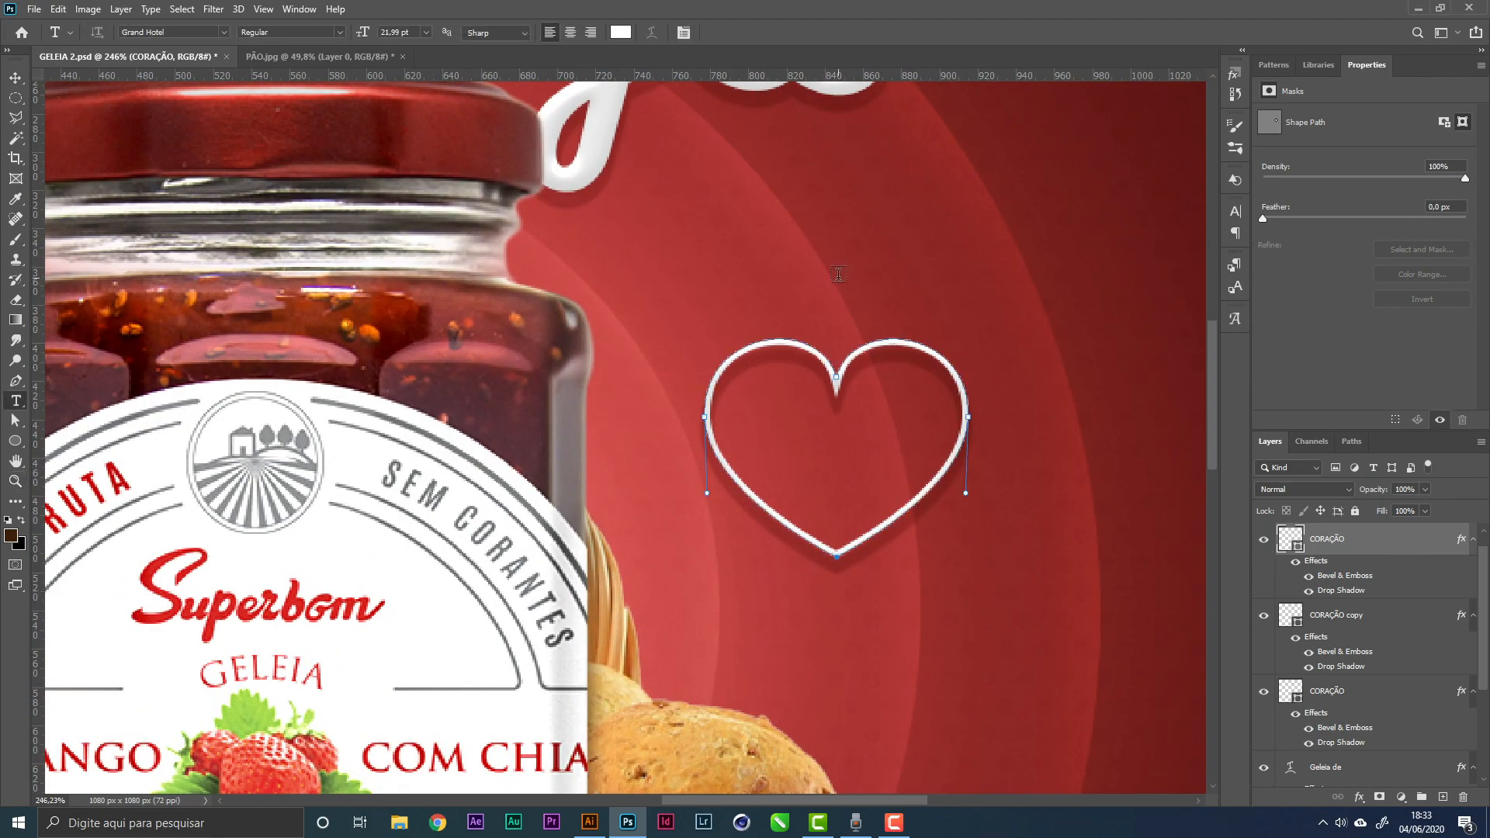
click(836, 272)
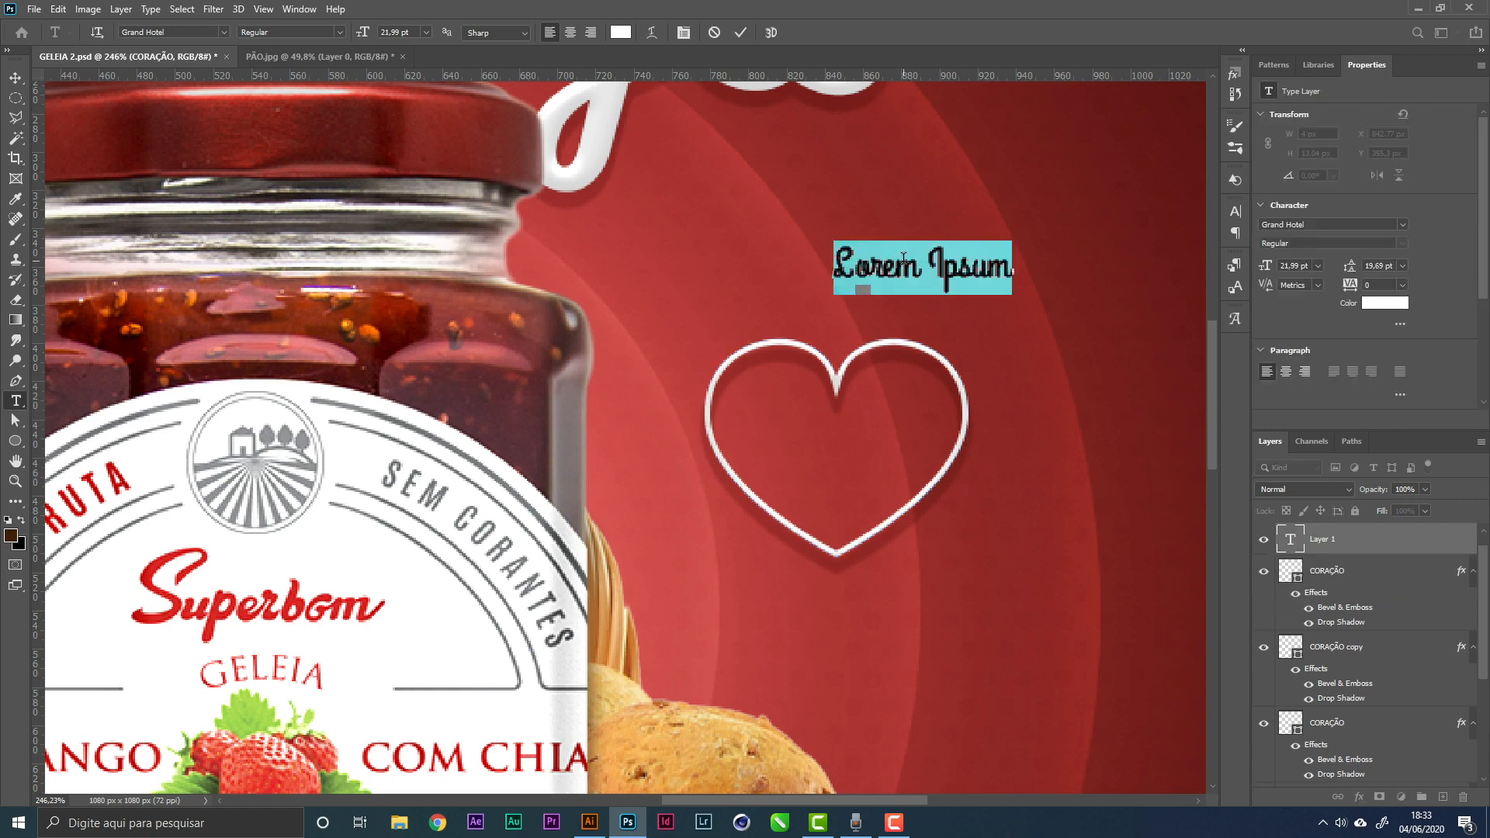
key(BackSpace)
text(+)
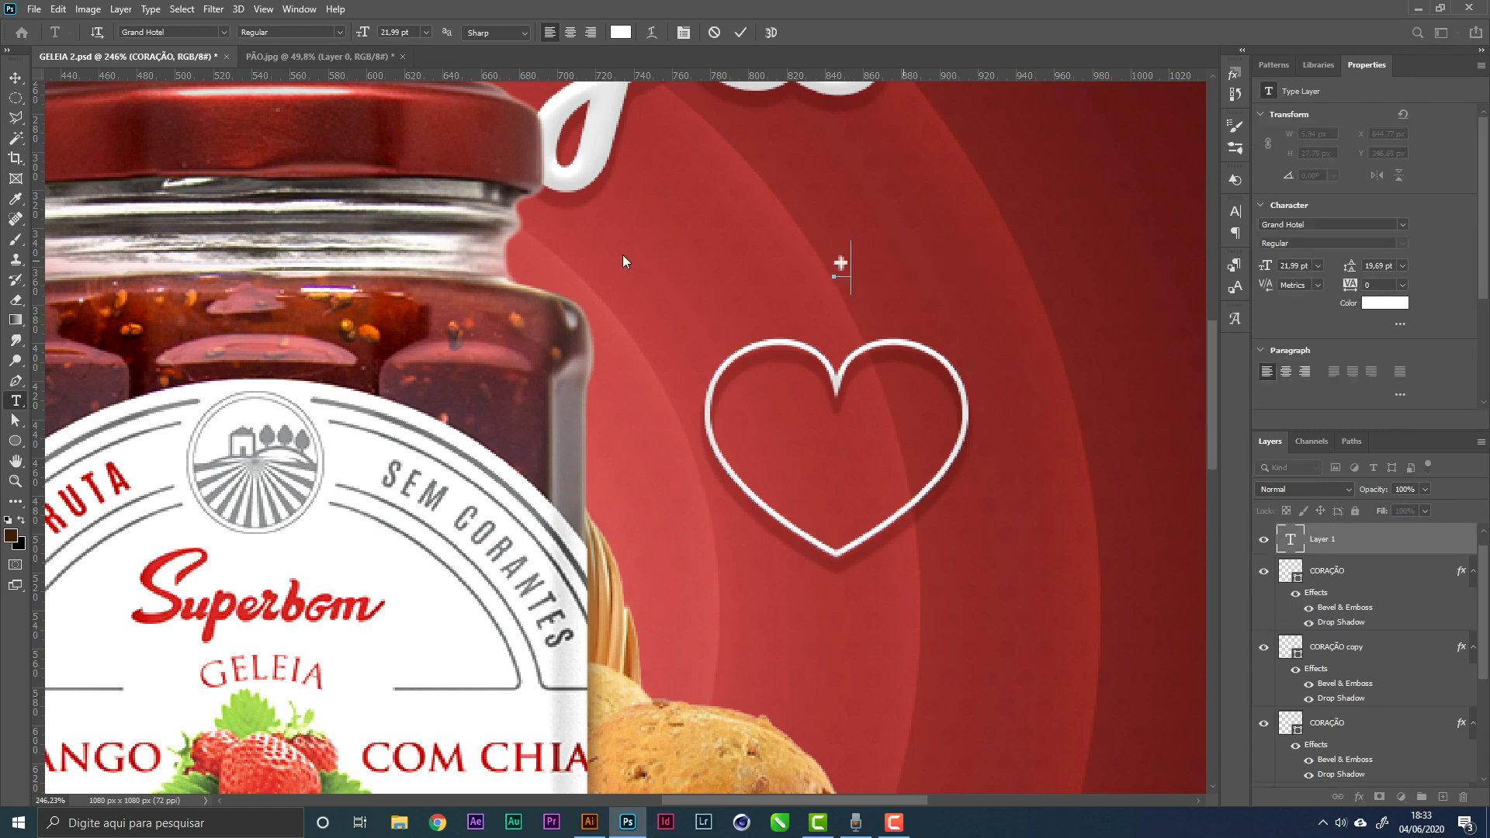
key(ctrl+Return)
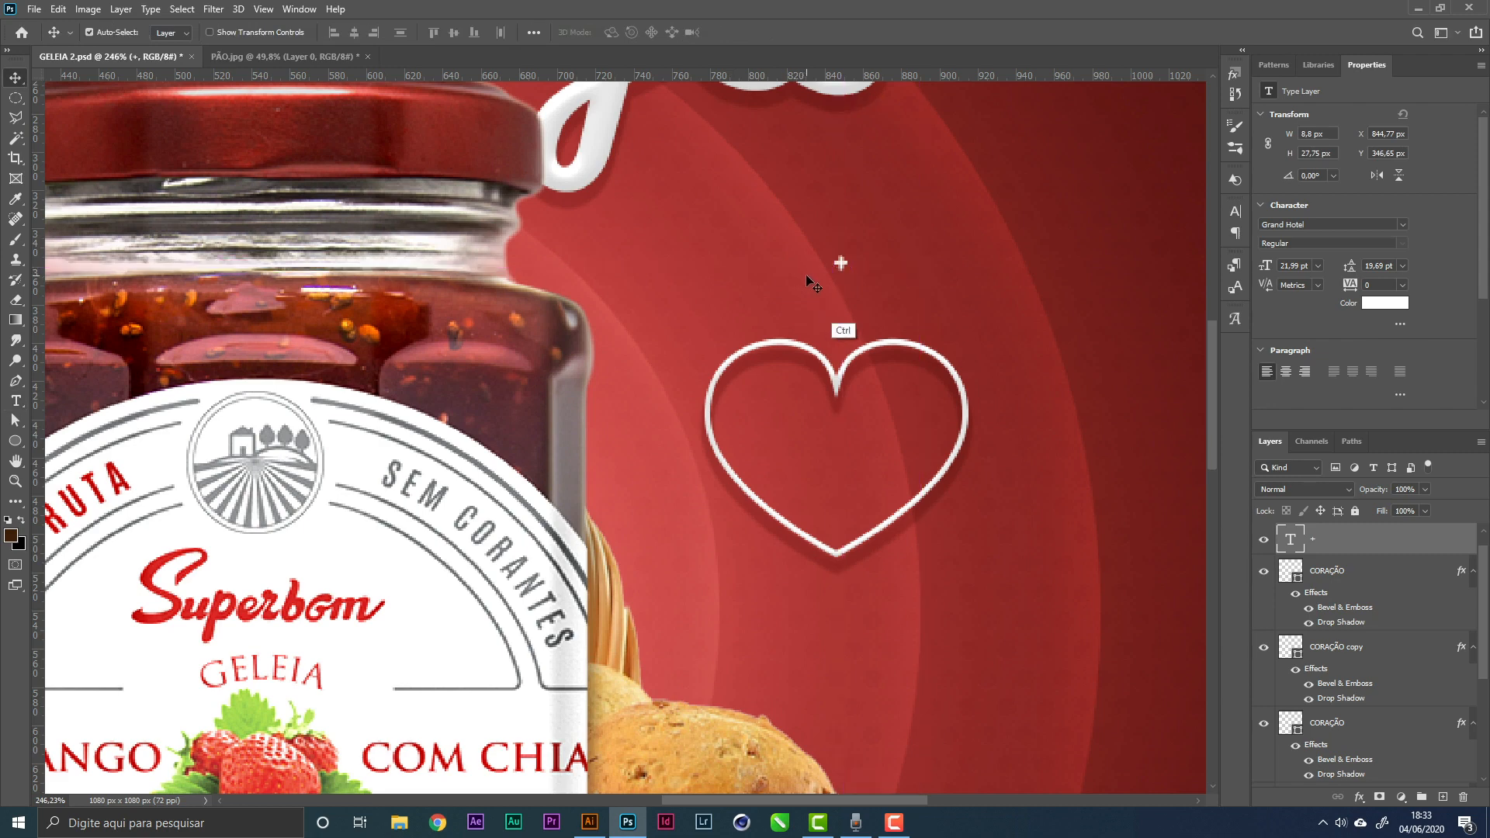
Enlarge the "+" to about 145 pt and position it in the centre of the outlined heart
key(ctrl+t)
drag(837, 292, 677, 556)
key(Return)
key(v)
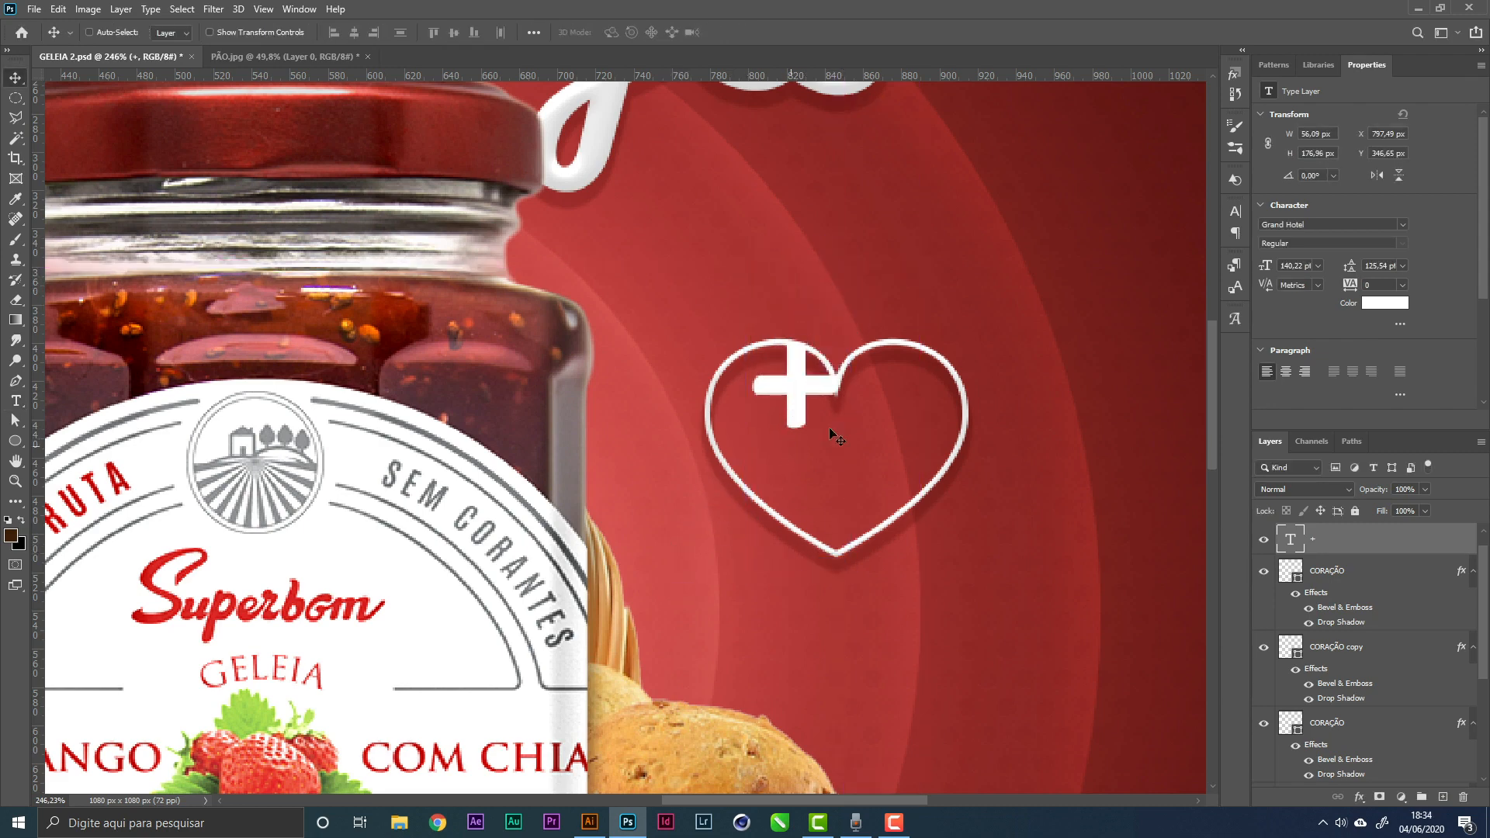
drag(829, 427, 855, 495)
scroll(868, 532, down, 2)
key(ctrl+t)
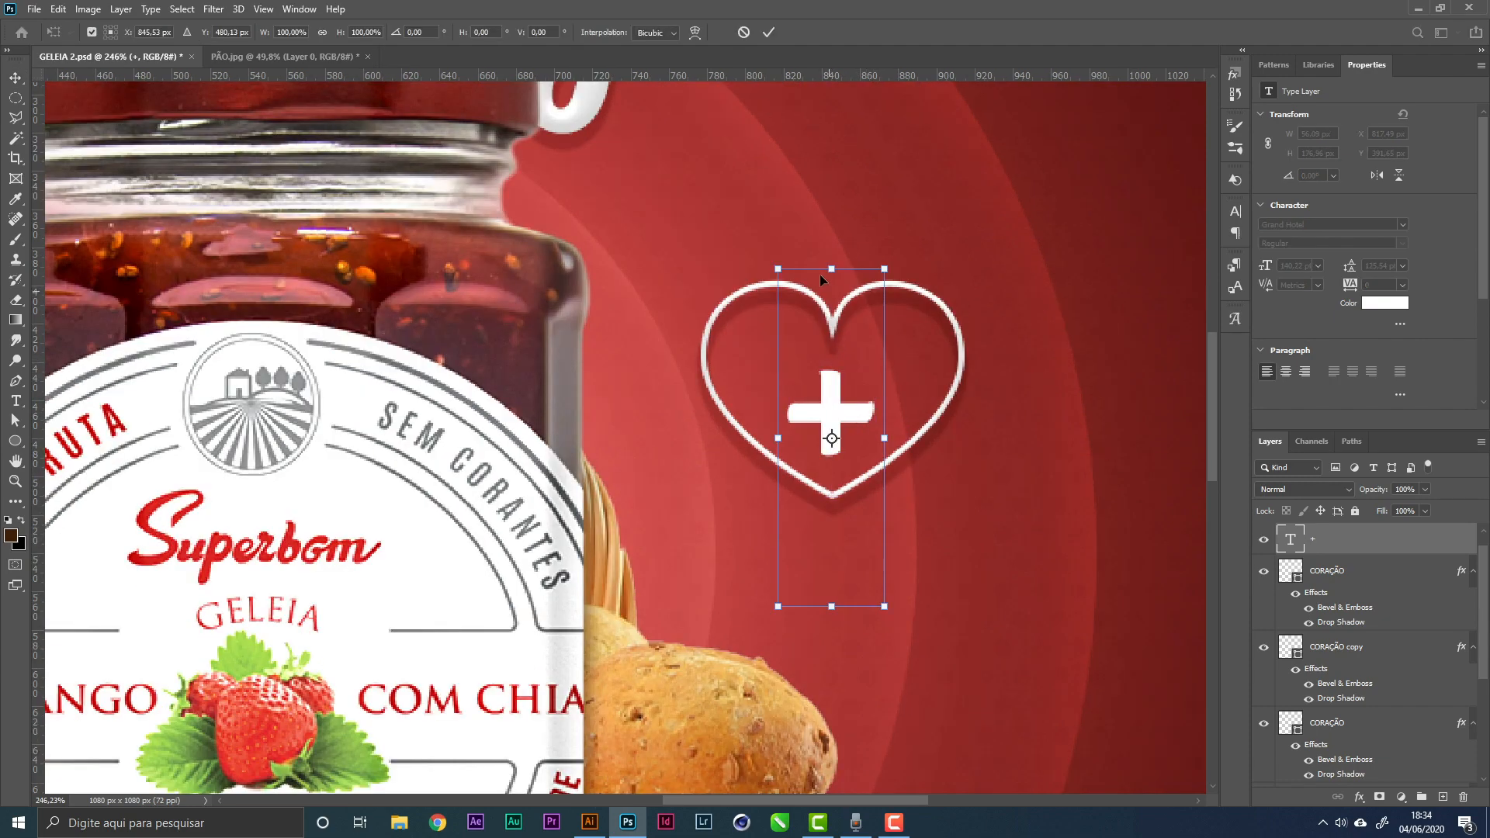
drag(829, 269, 830, 256)
key(Return)
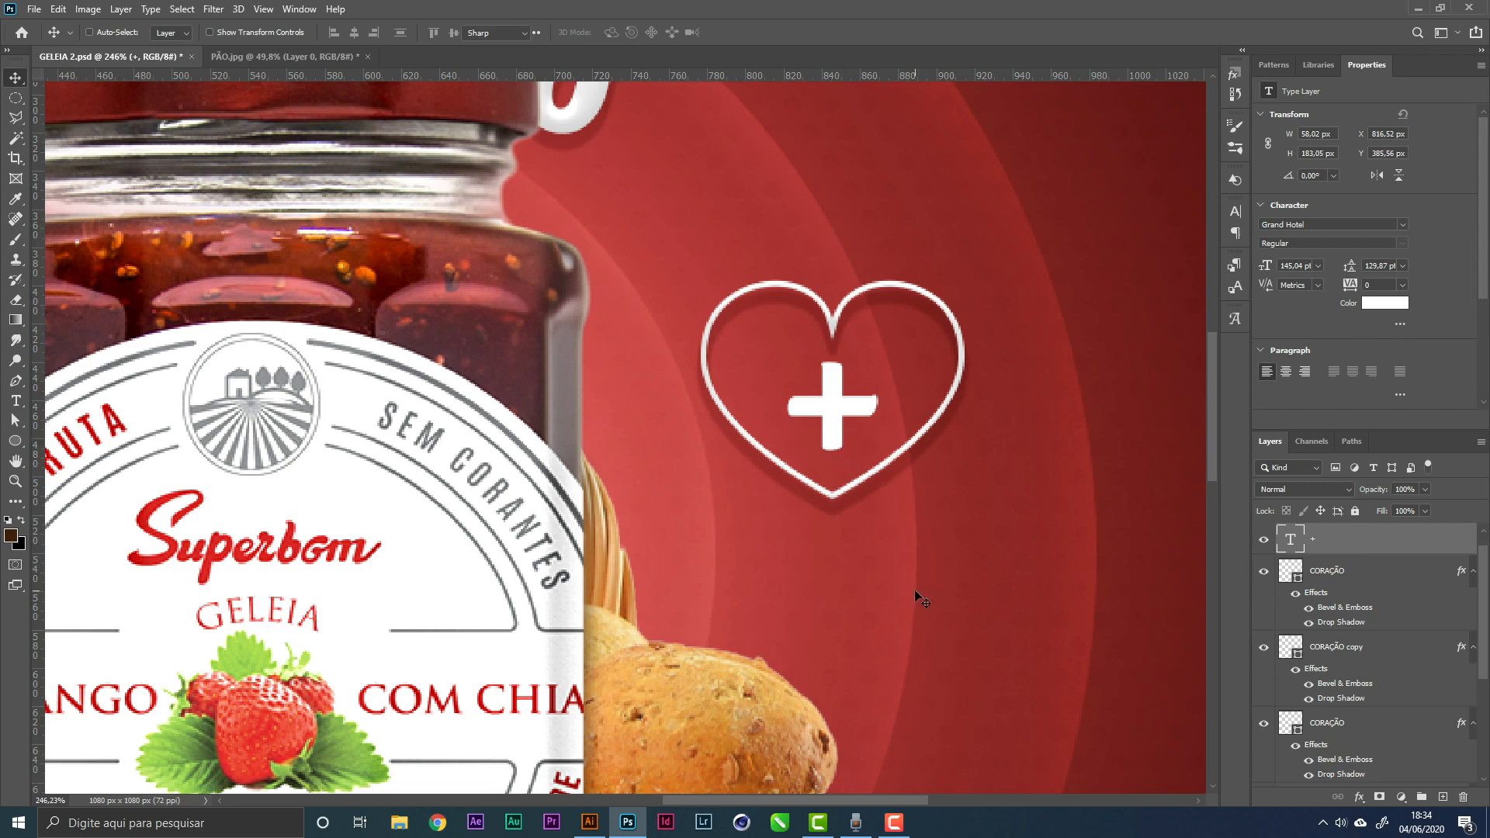
Add a separate white "Cremosa" text in Grand Hotel on the empty red background beside the outlined heart
key(t)
click(846, 575)
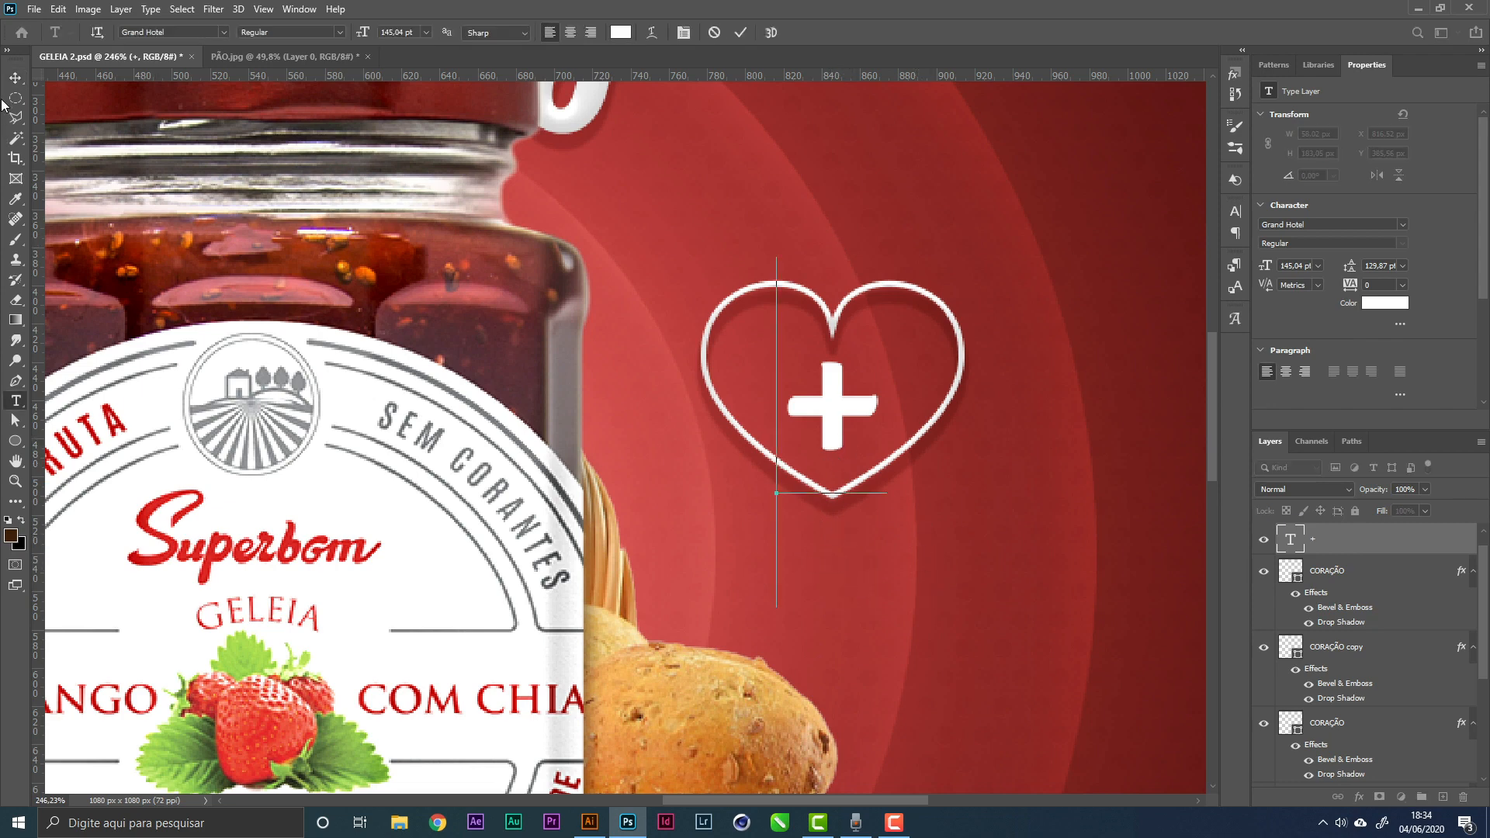
click(16, 79)
key(t)
click(1058, 504)
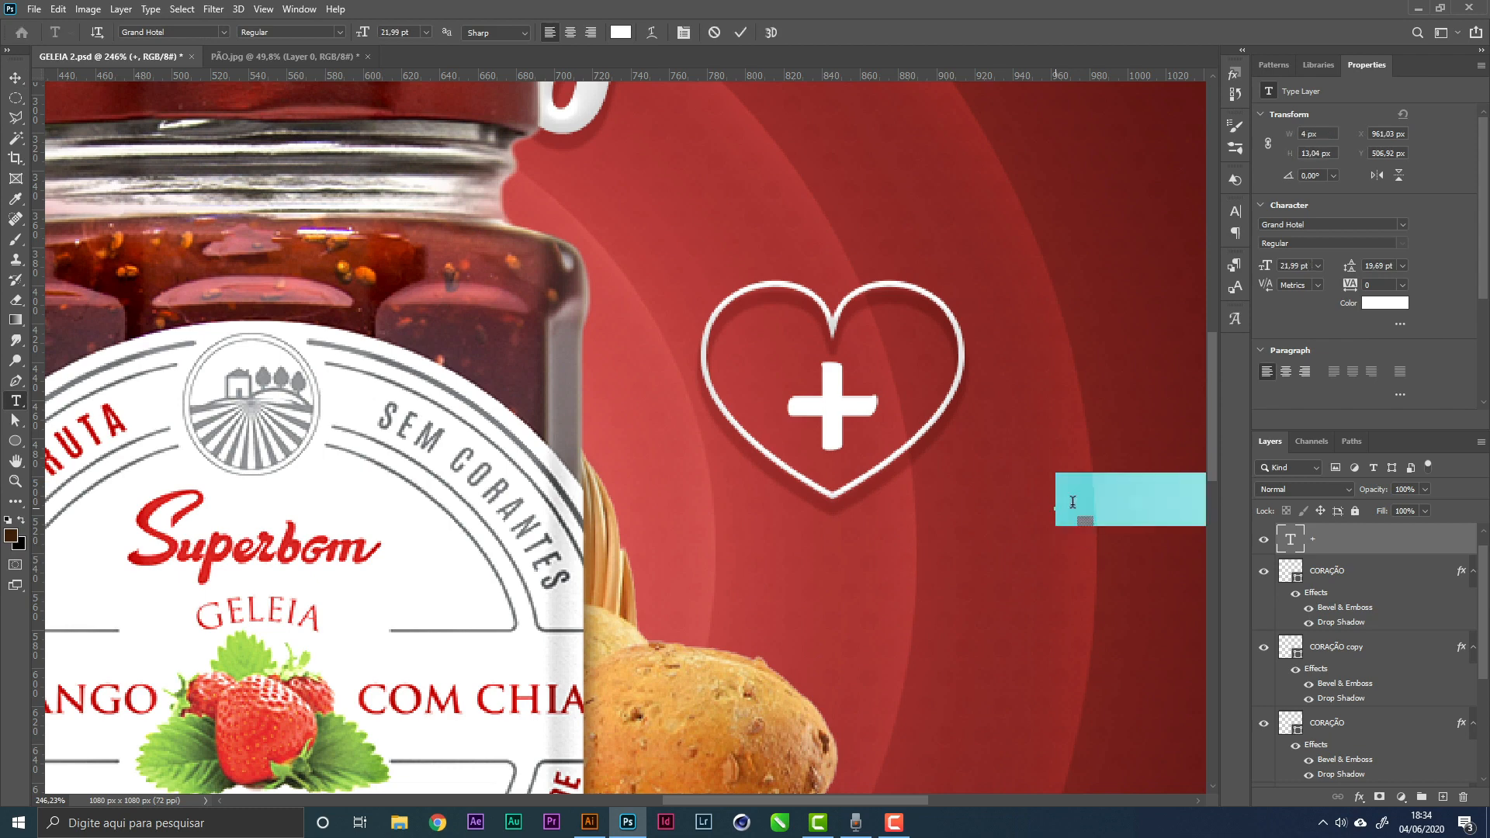
text(cRE)
key(ctrl+a)
text(Cremosa)
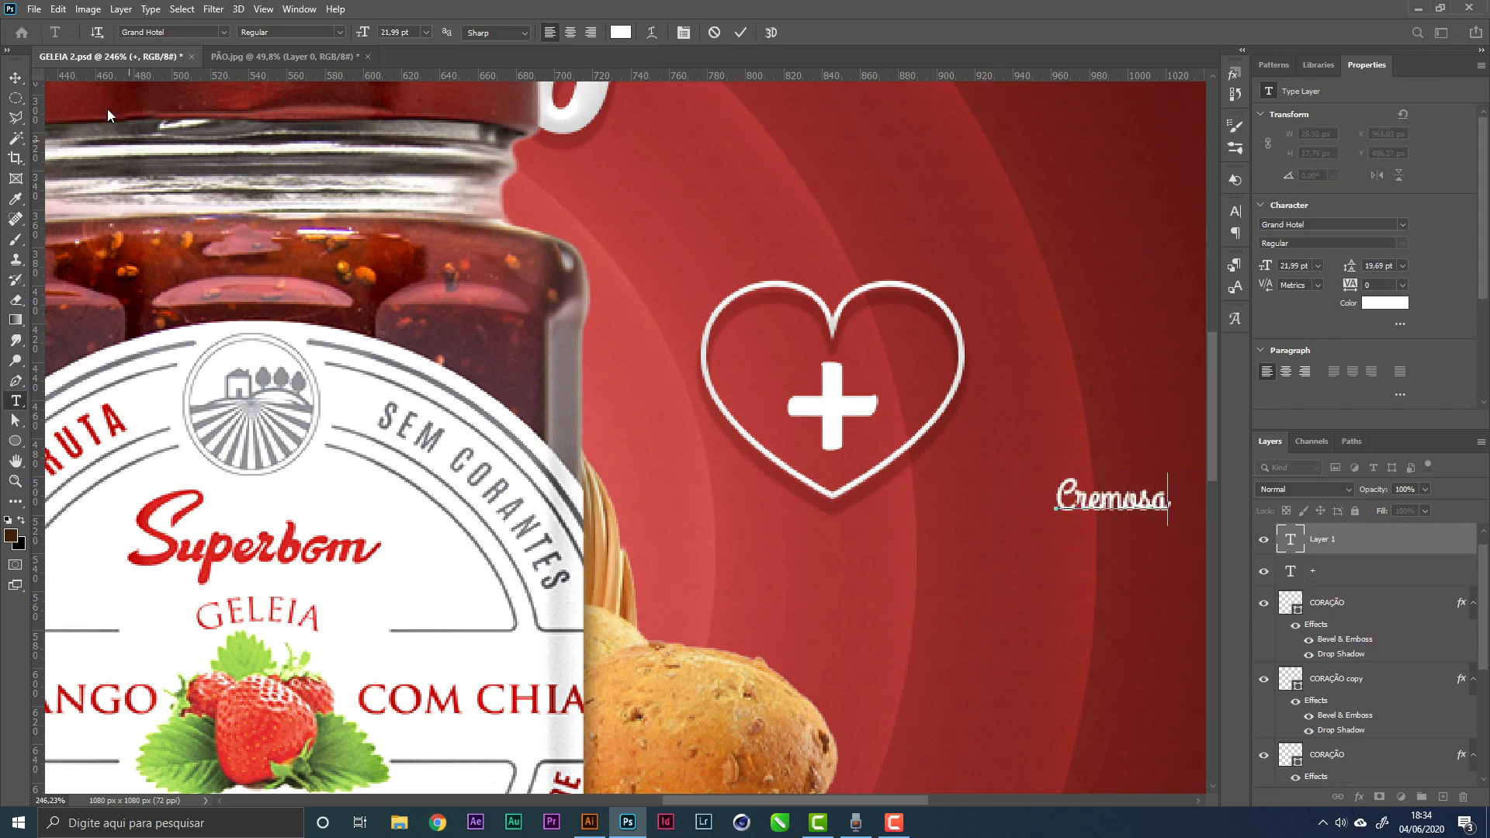
Enlarge the "Cremosa" text to about 49.6 pt and position it directly beneath the outlined heart, matching the heart's width
click(15, 78)
drag(1127, 507, 974, 586)
key(ctrl+t)
key(Return)
Configure the Pen tool for Shape mode with no fill and a white 4 px stroke
key(z)
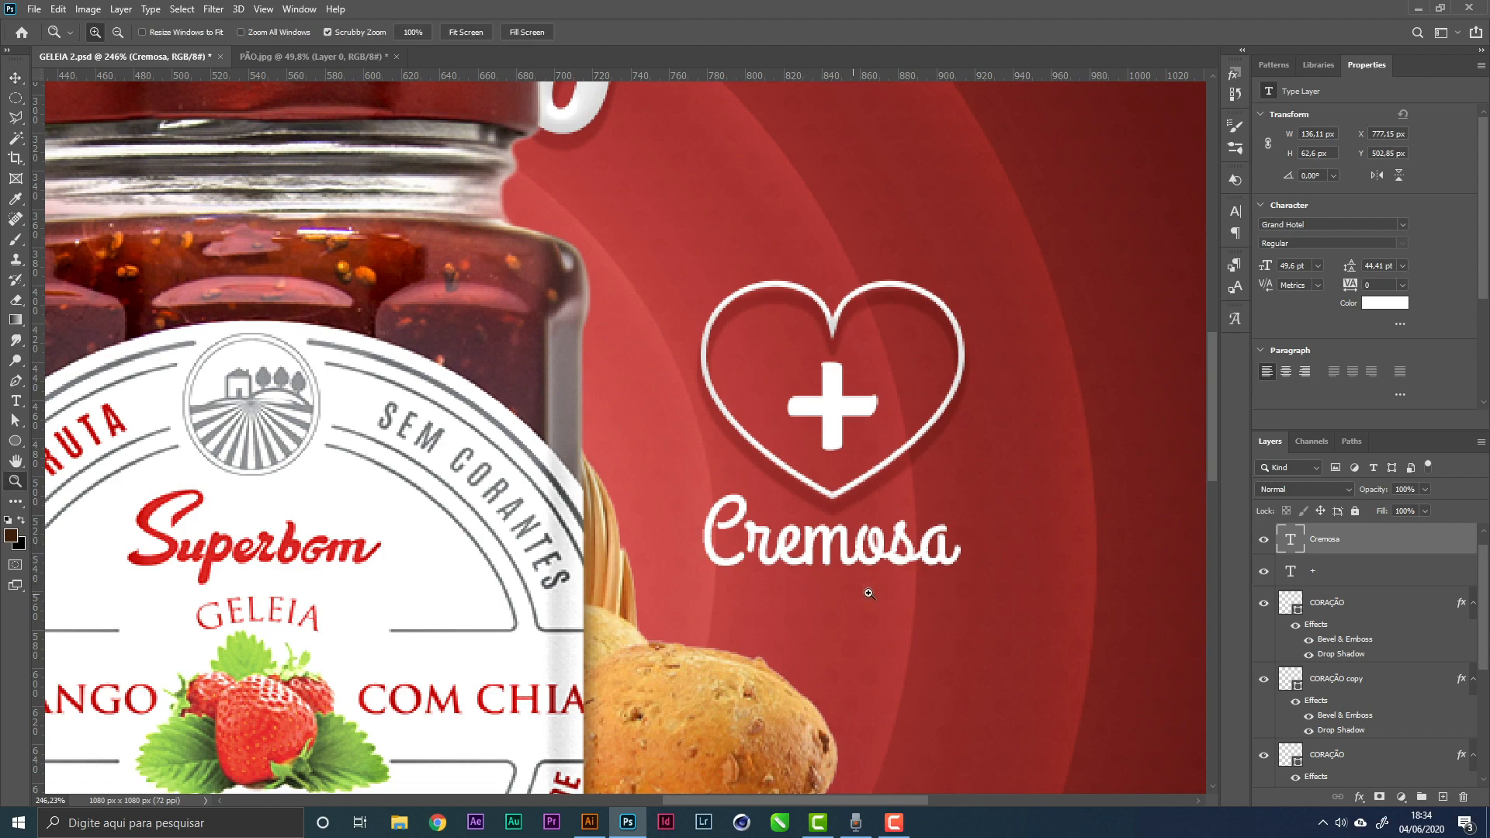
click(870, 594)
click(874, 570)
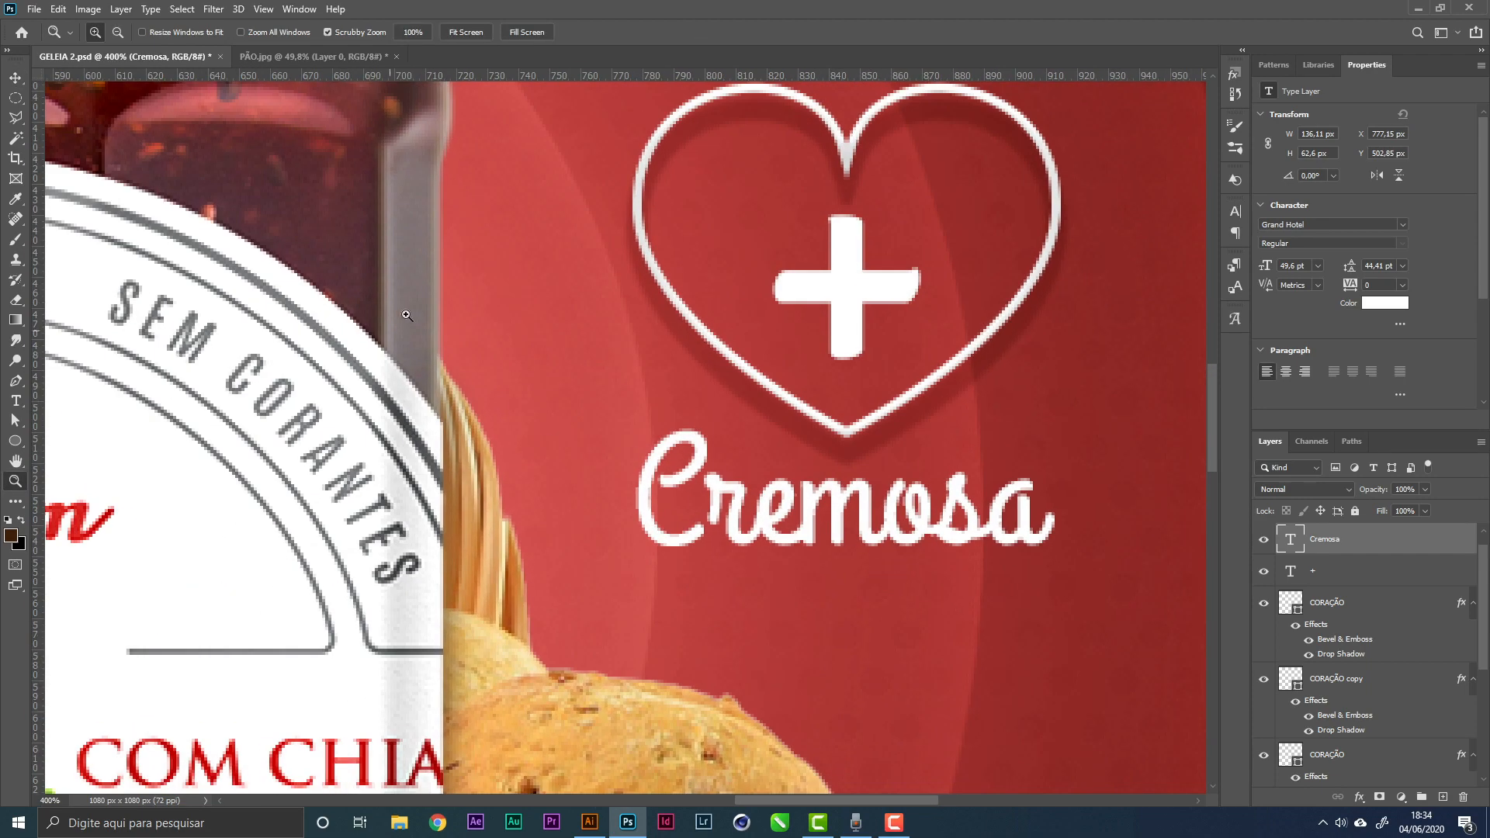
key(p)
scroll(635, 369, down, 2)
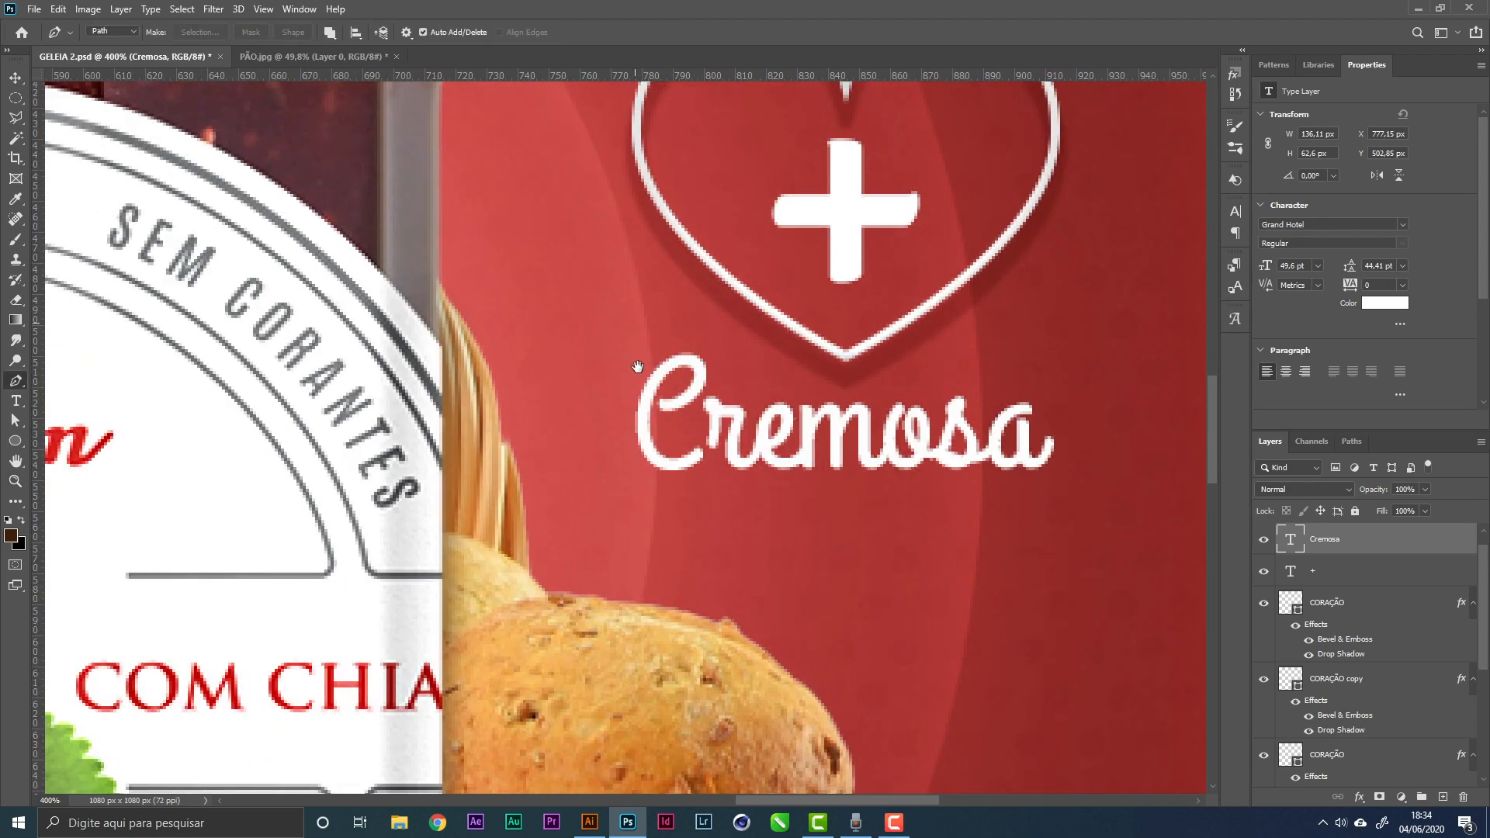
click(108, 31)
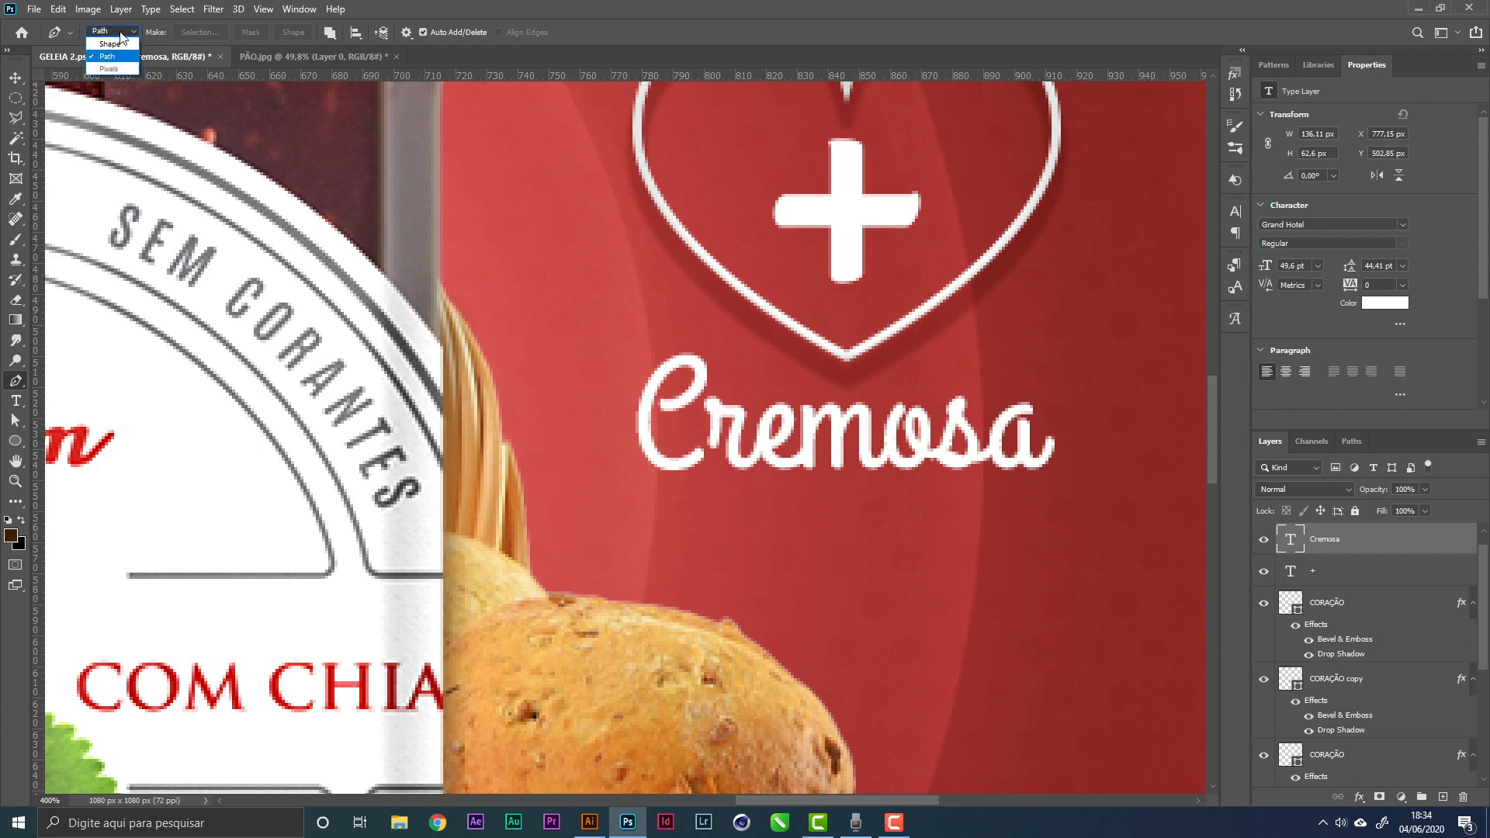
click(104, 42)
click(172, 32)
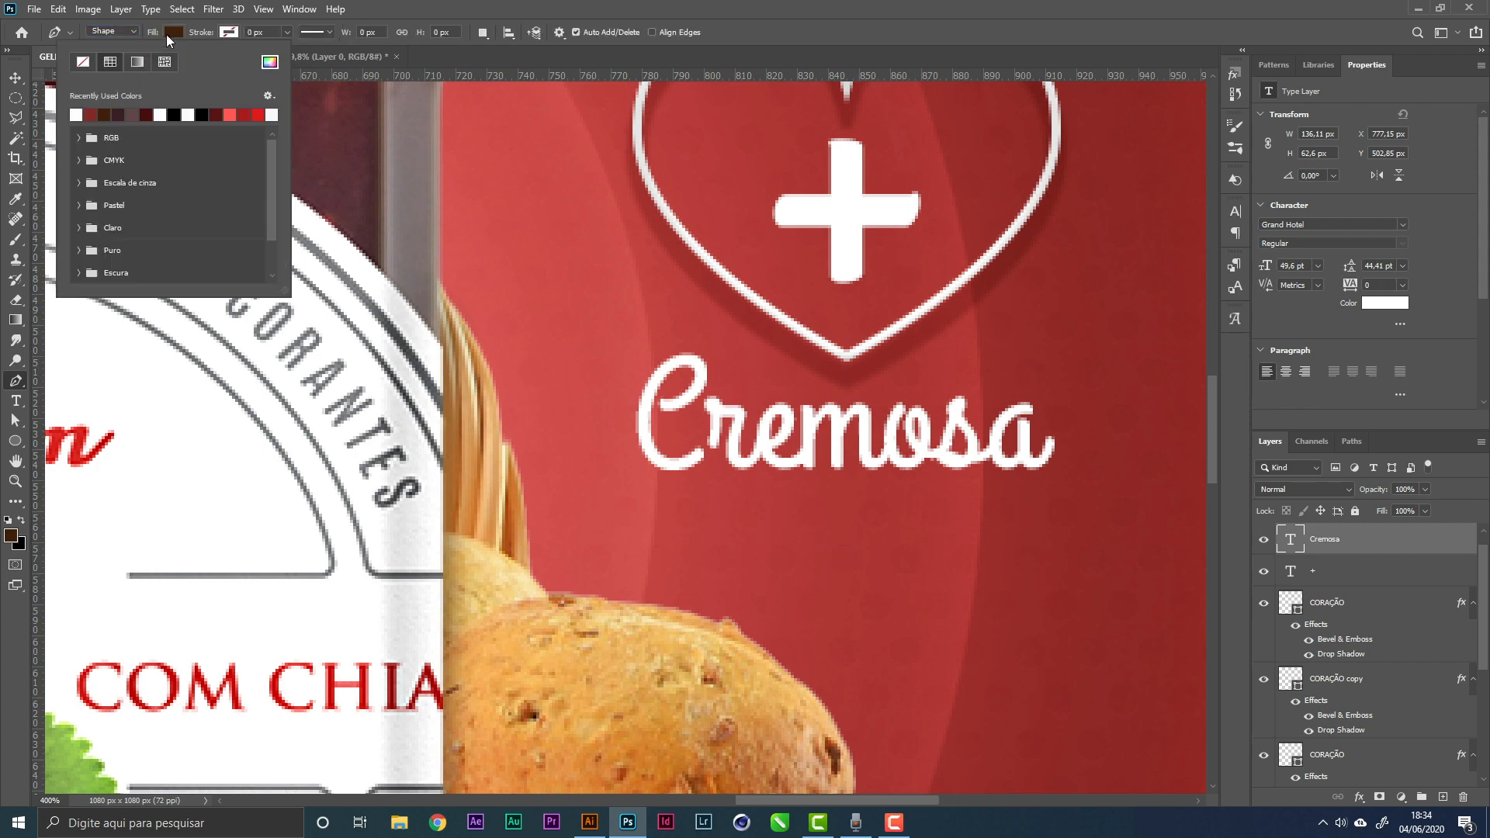
click(91, 64)
click(229, 33)
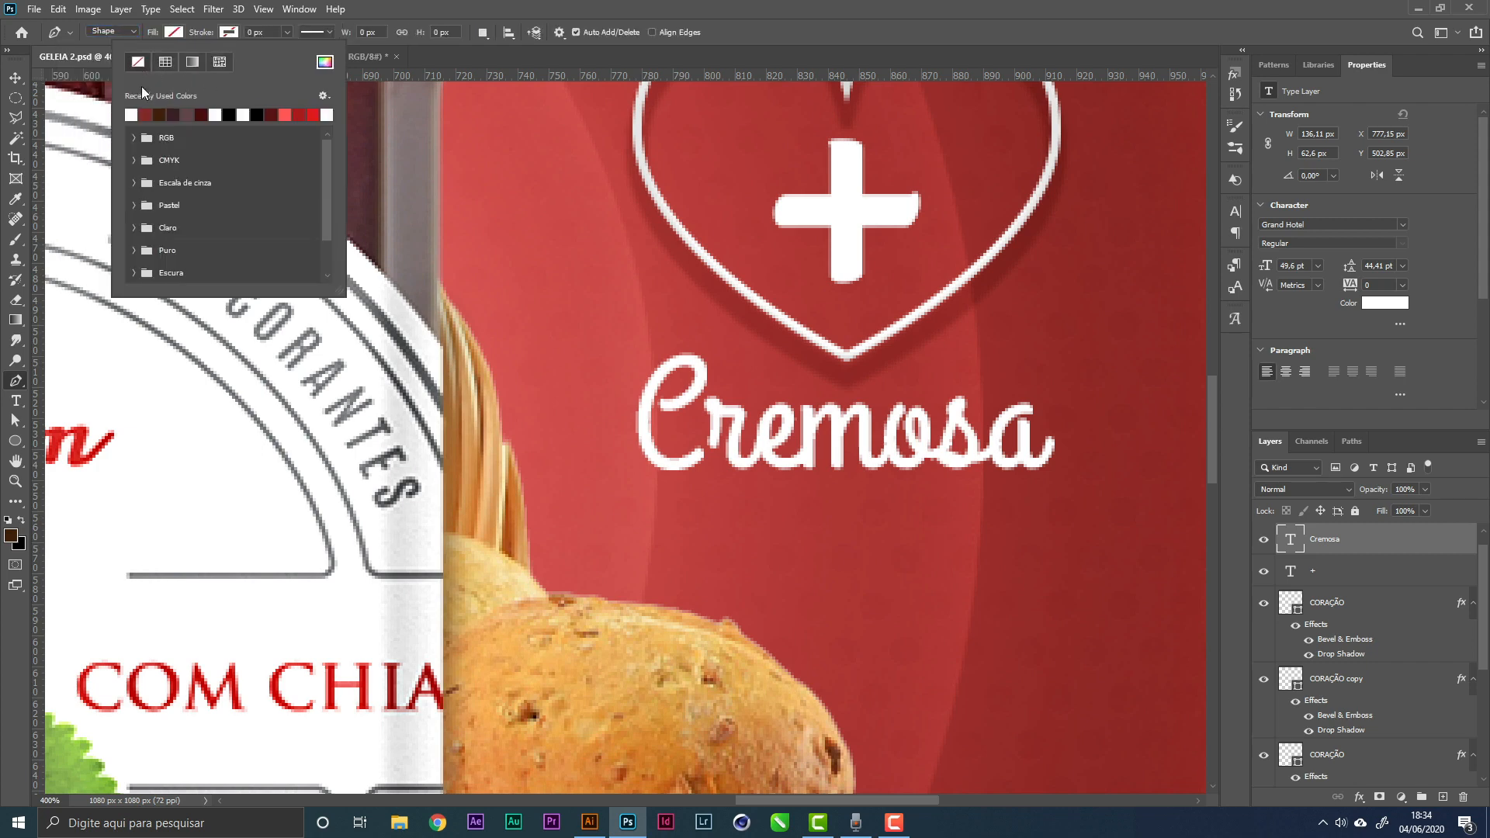
click(247, 33)
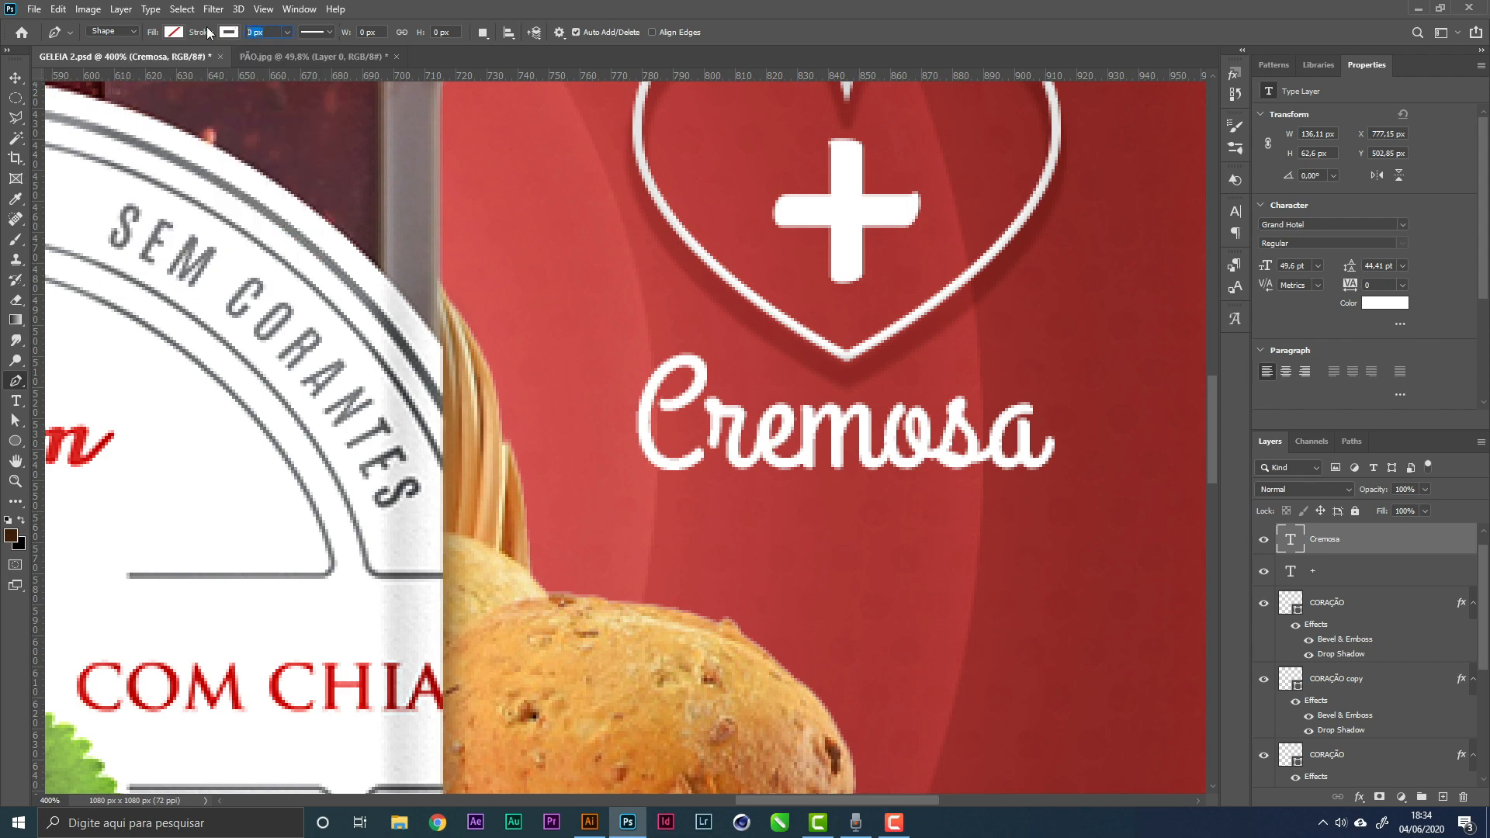
Draw an upward-arching underline about 127 px wide just beneath the "Cremosa" text
drag(651, 481, 643, 407)
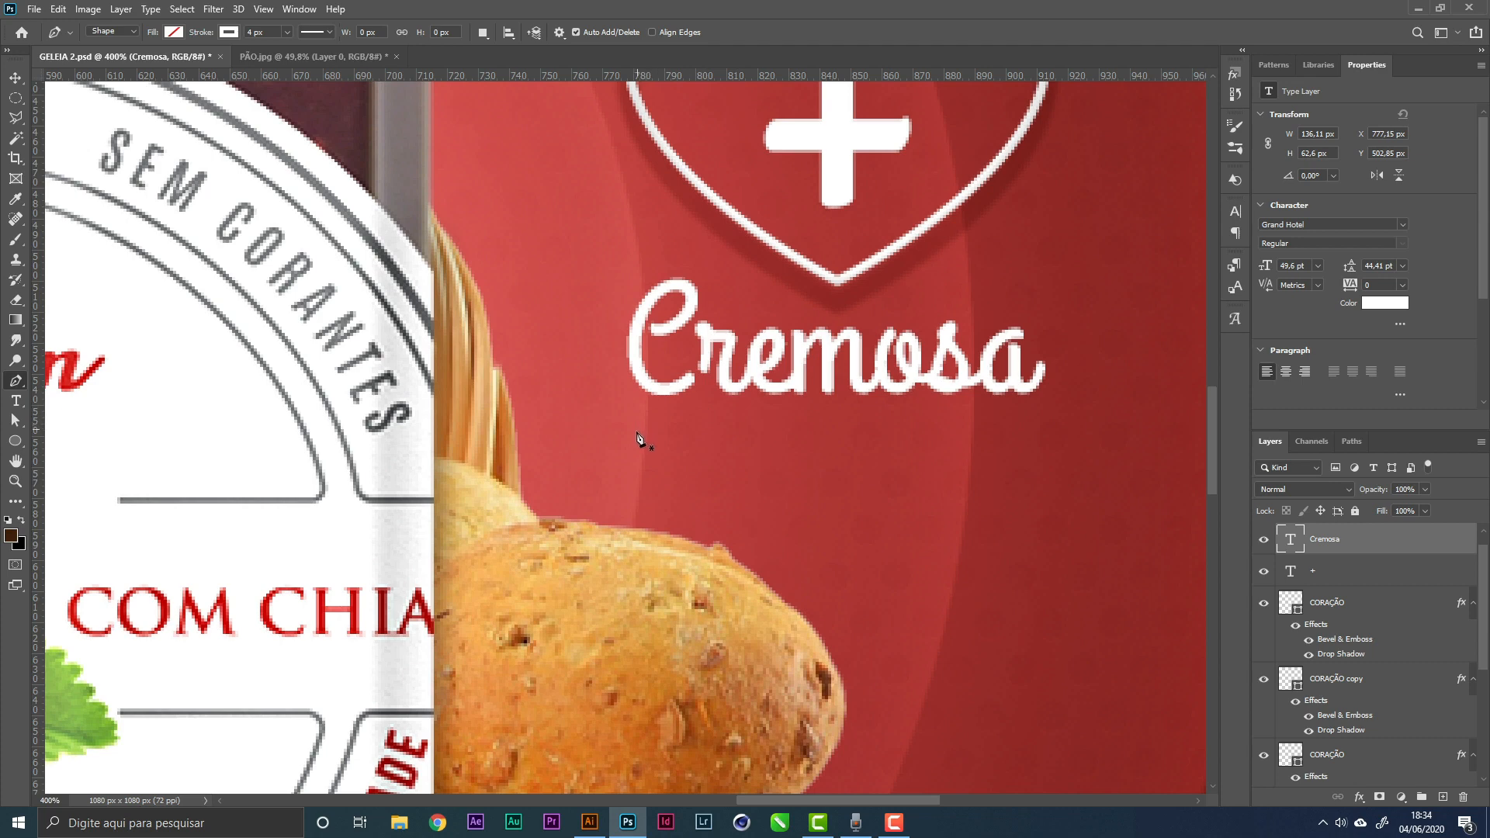
click(633, 435)
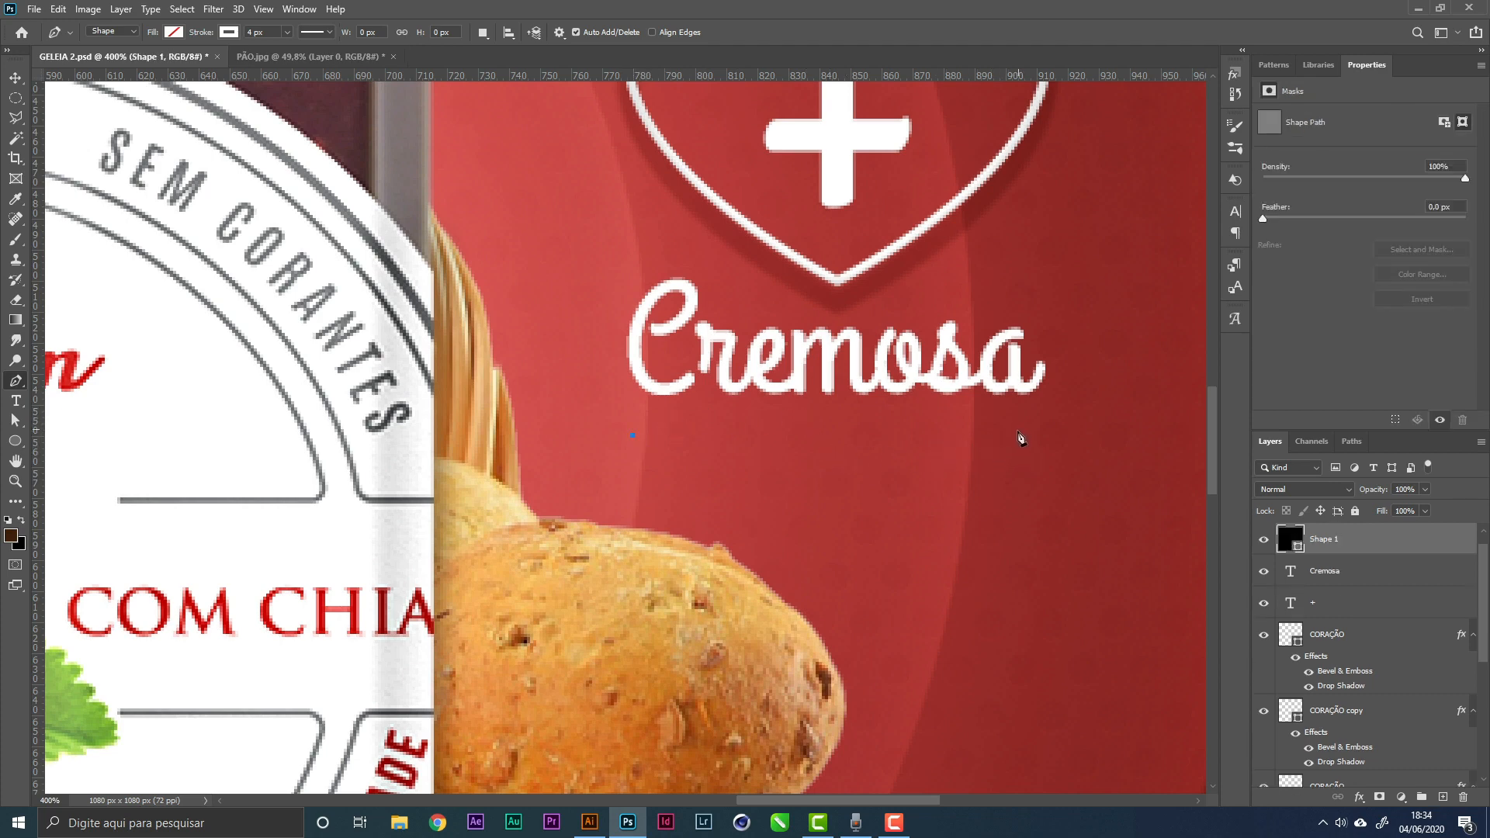
drag(1027, 436, 1152, 474)
drag(1180, 481, 1201, 488)
click(15, 78)
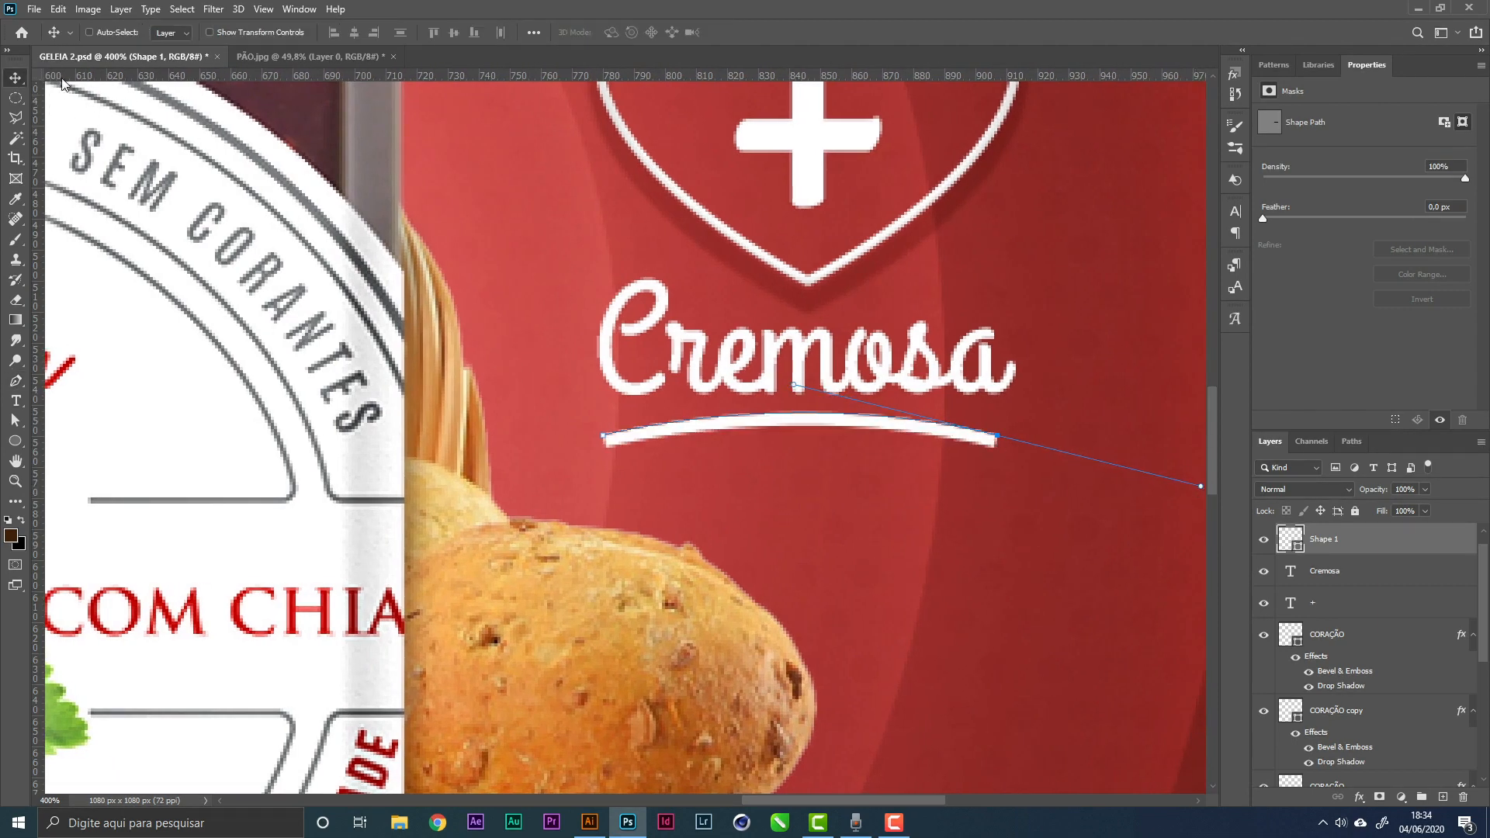
key(Return)
Give the curved underline round stroke caps and nudge it slightly down from the "Cremosa" text
key(a)
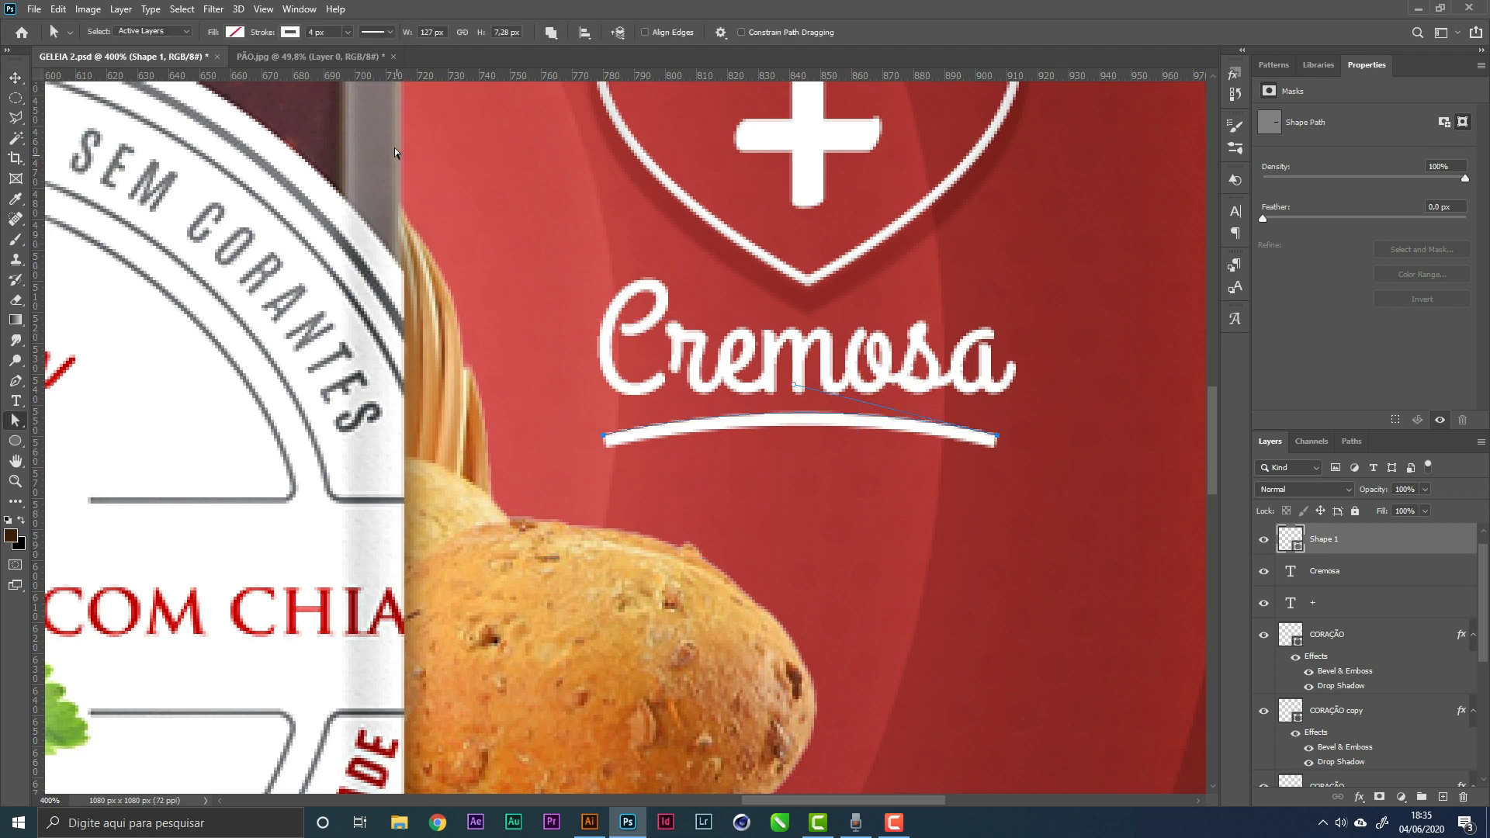
click(381, 33)
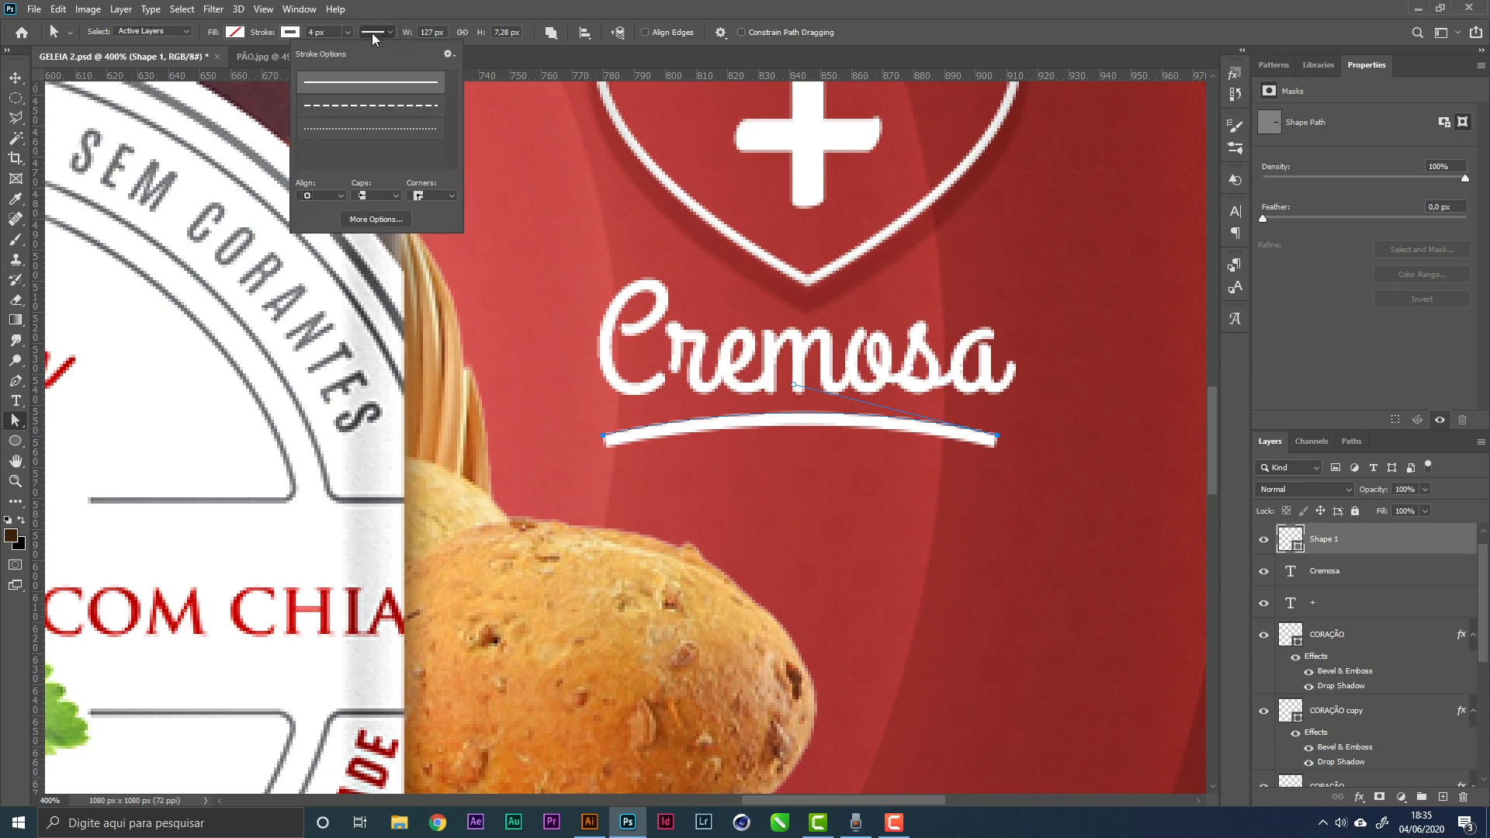
click(370, 196)
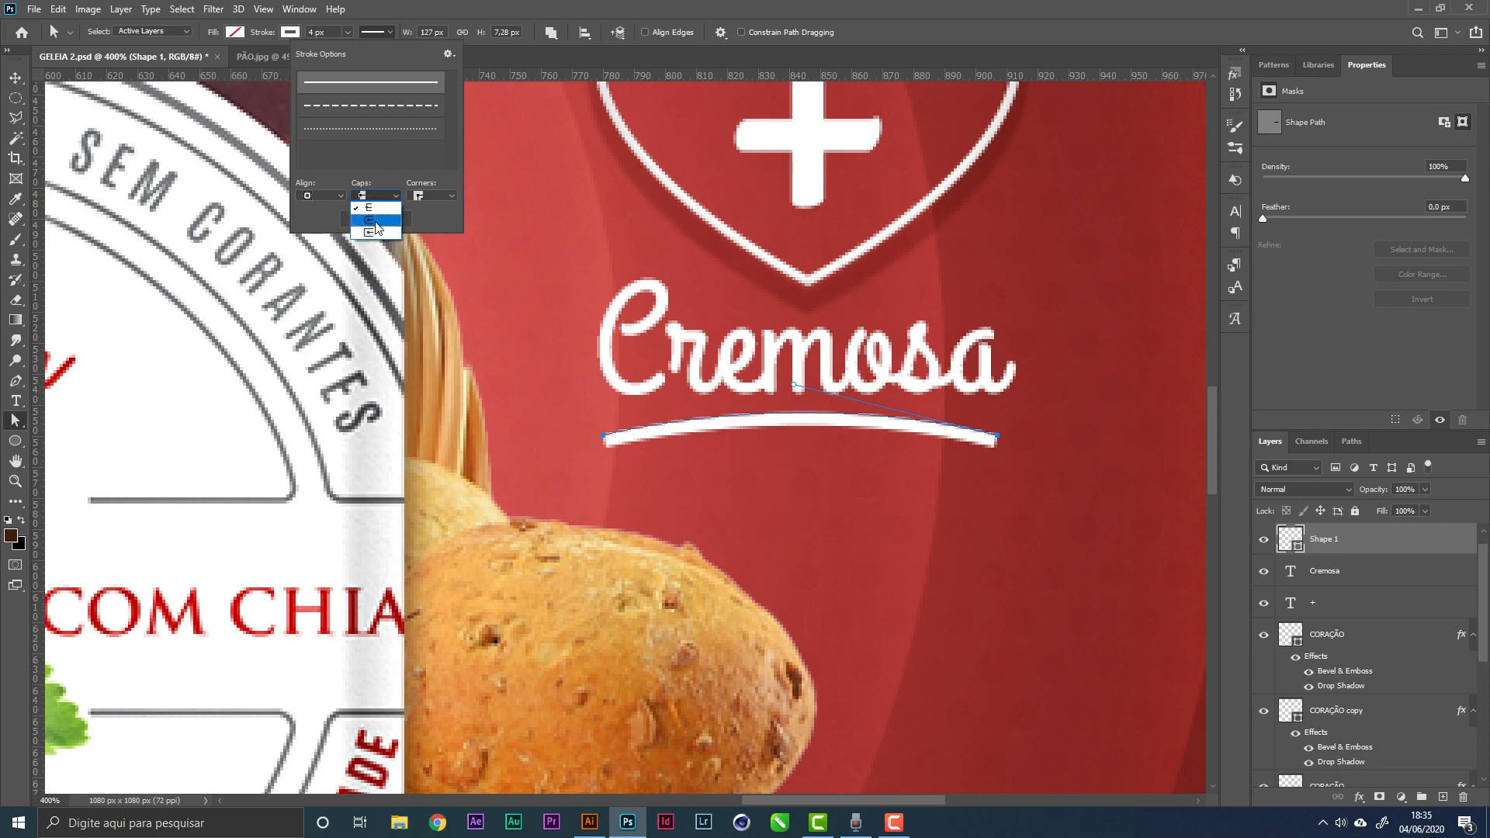
click(375, 221)
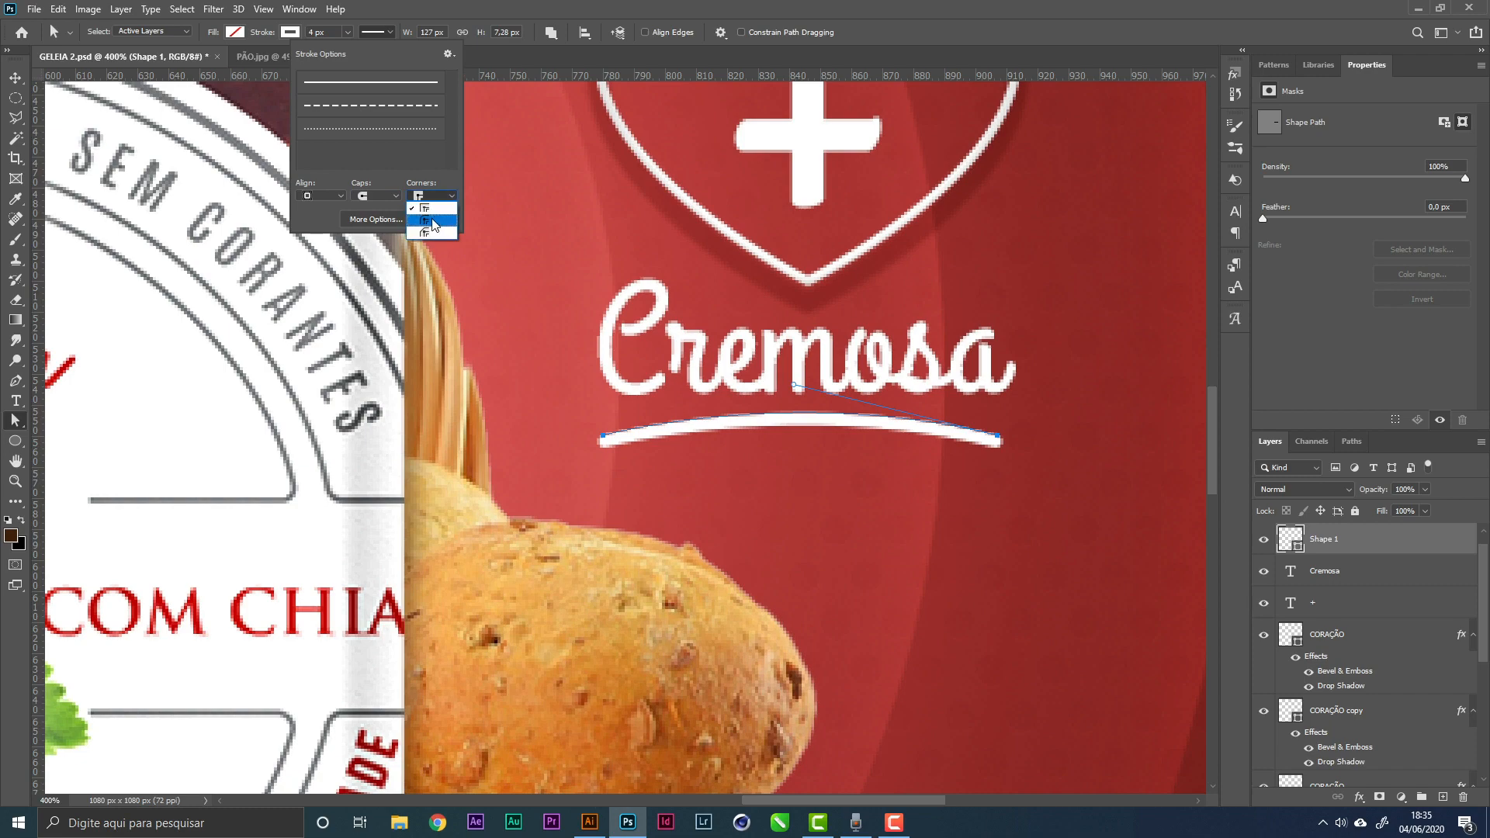
click(896, 6)
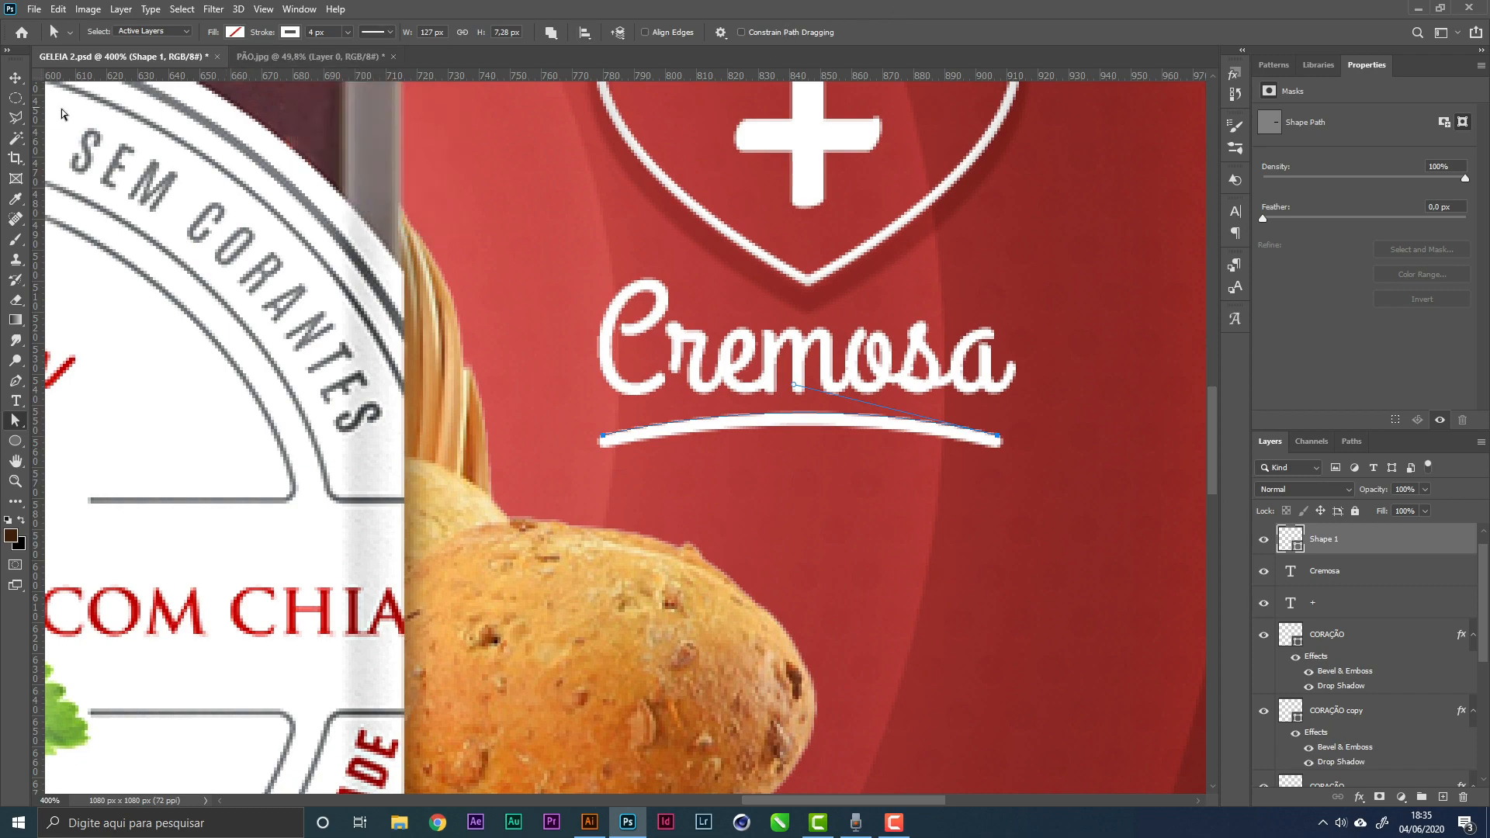
click(16, 78)
key(Down)
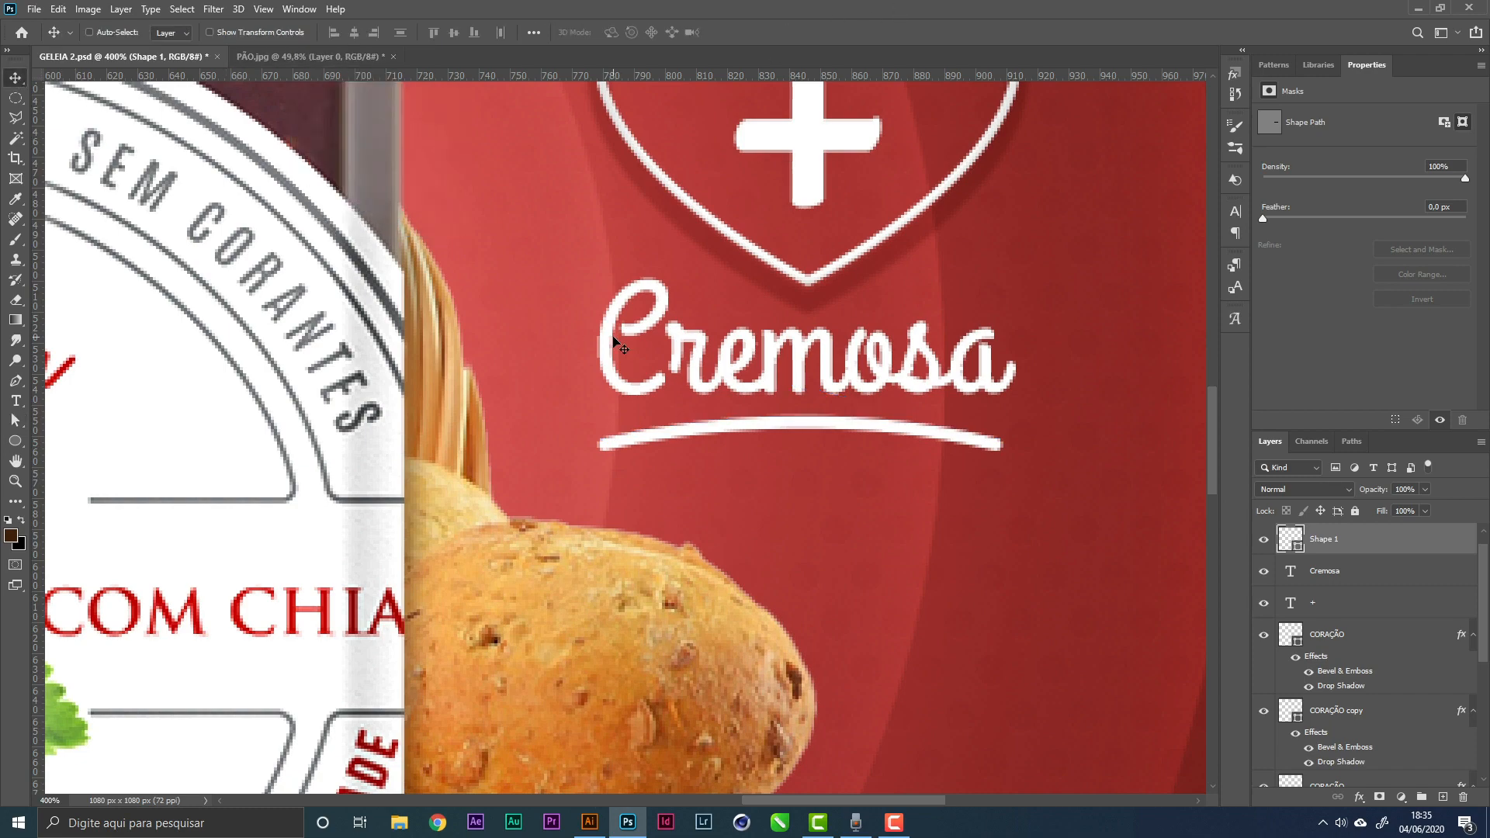
Rename the curved underline's layer as SUBLINHADO
key(z)
drag(721, 339, 426, 318)
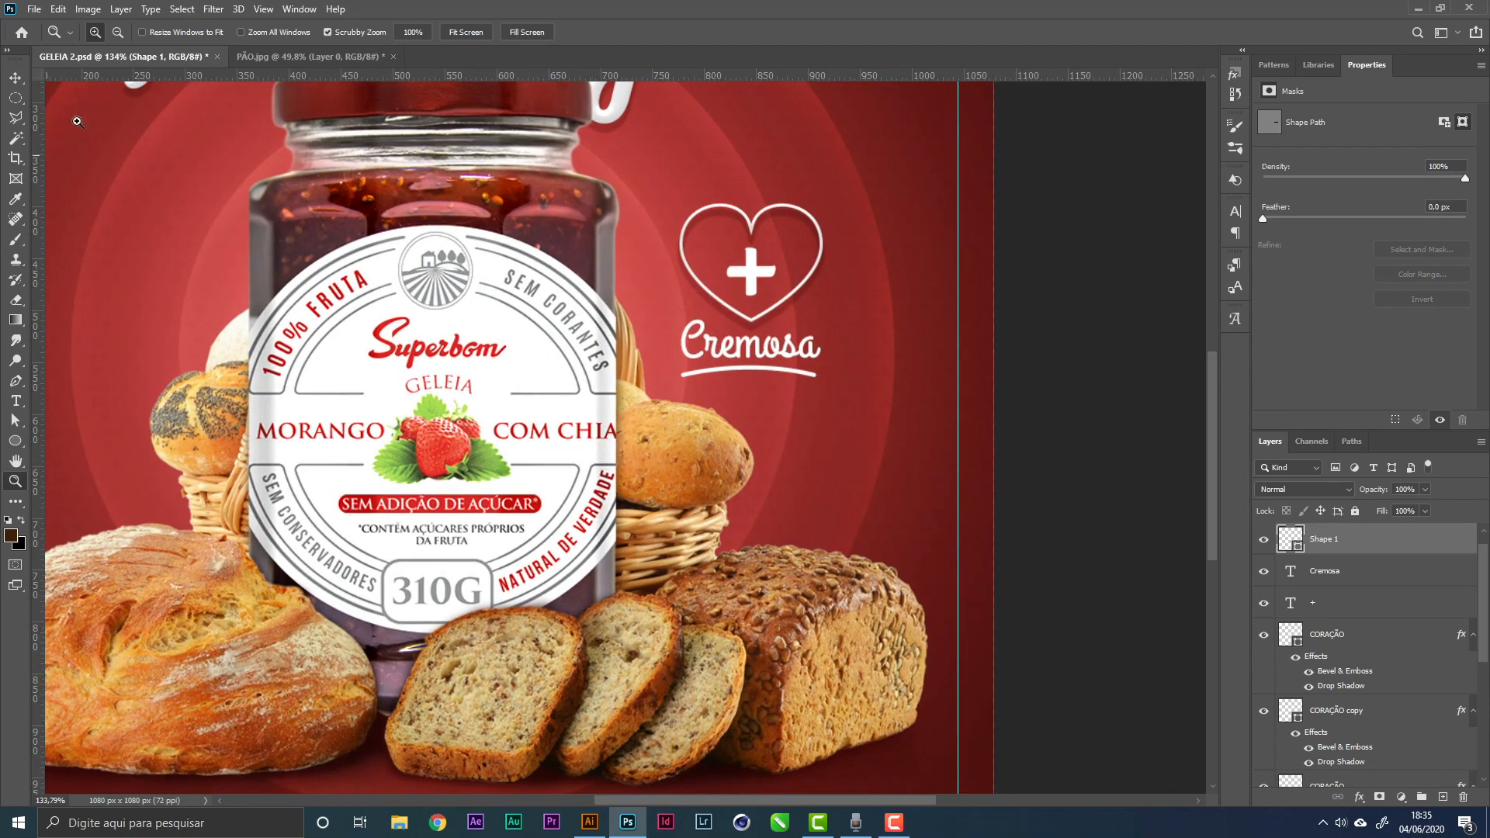
click(15, 77)
shift+click(1356, 641)
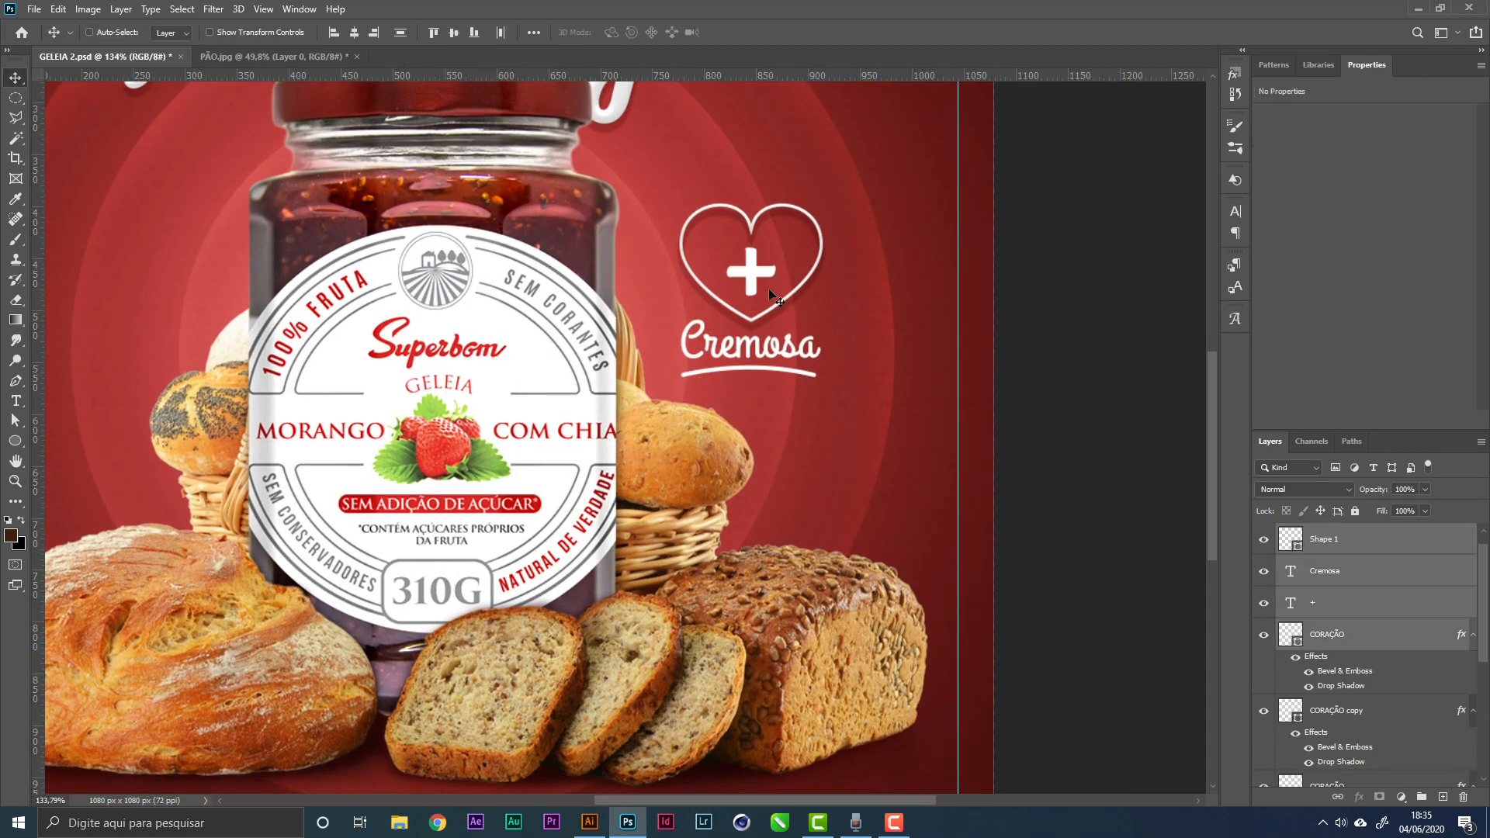
click(1332, 548)
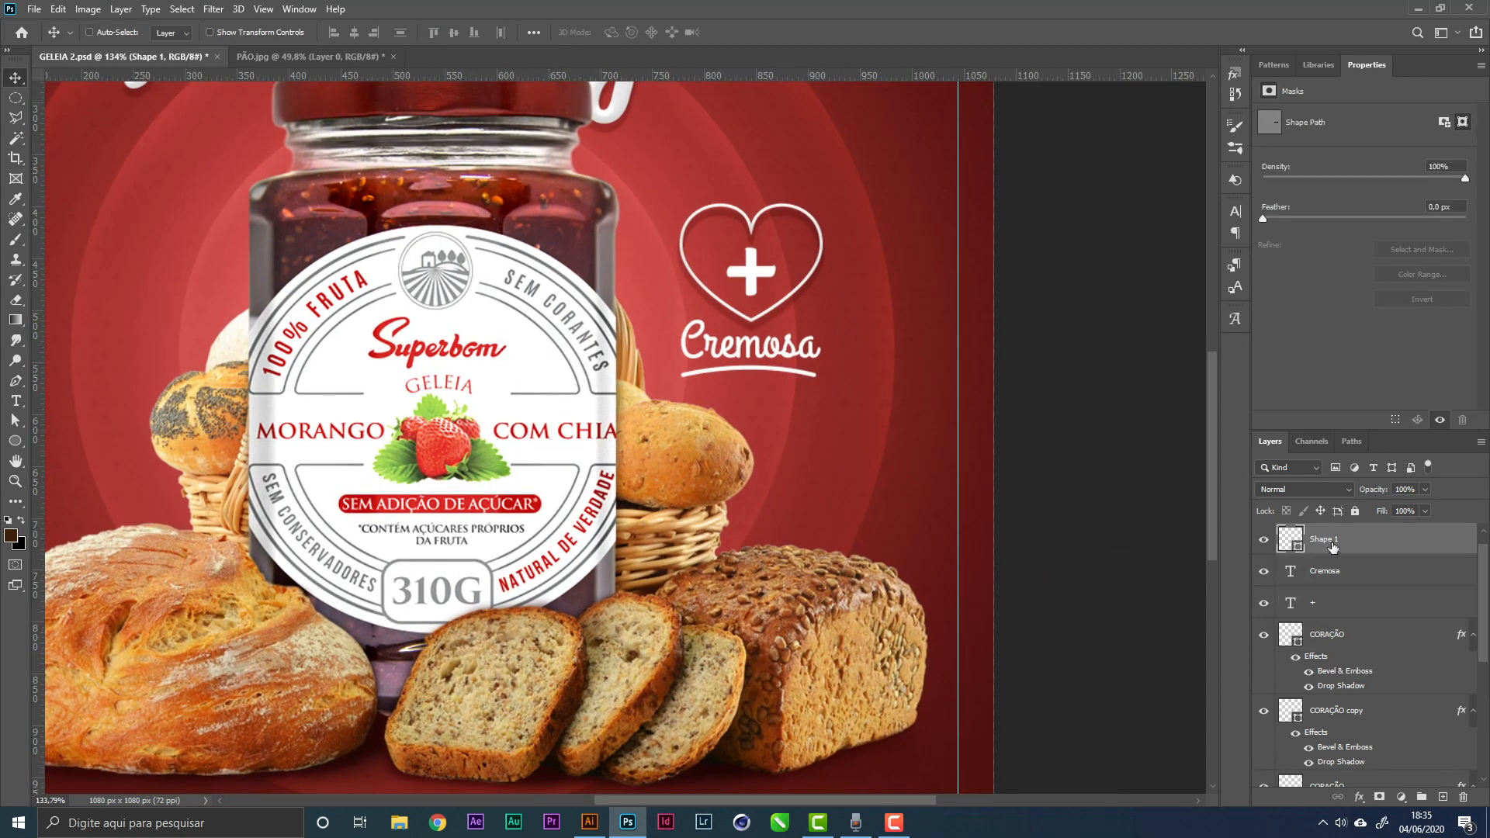
text(cCOR)
key(BackSpace)
key(BackSpace)
key(BackSpace)
text(SUBLINHADO)
key(Return)
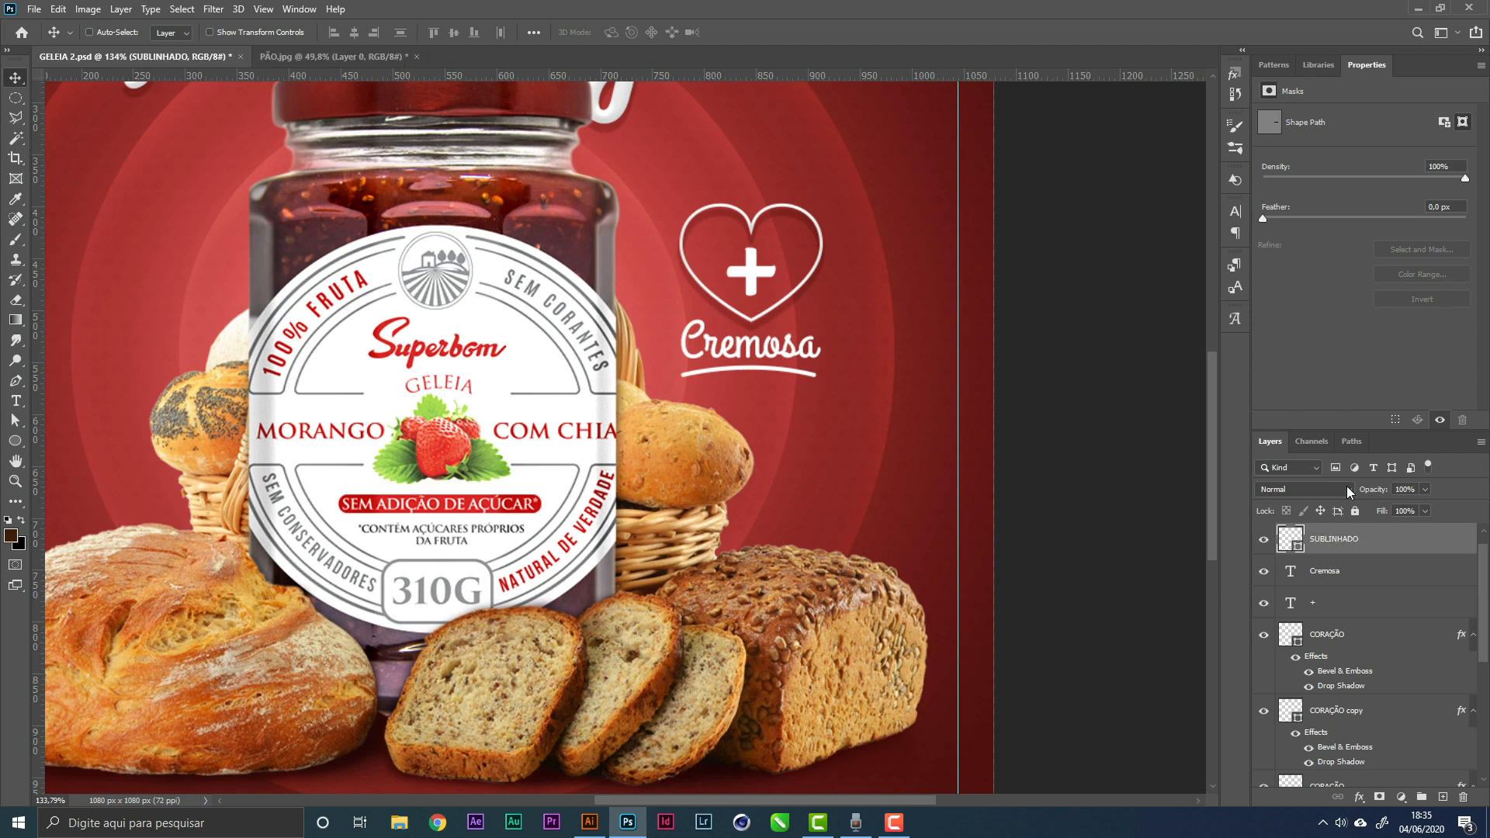
Align the underline, "Cremosa", "+" and heart layers on their horizontal centres and move them together about 8 px to the right
double_click(1343, 635)
shift+click(1381, 544)
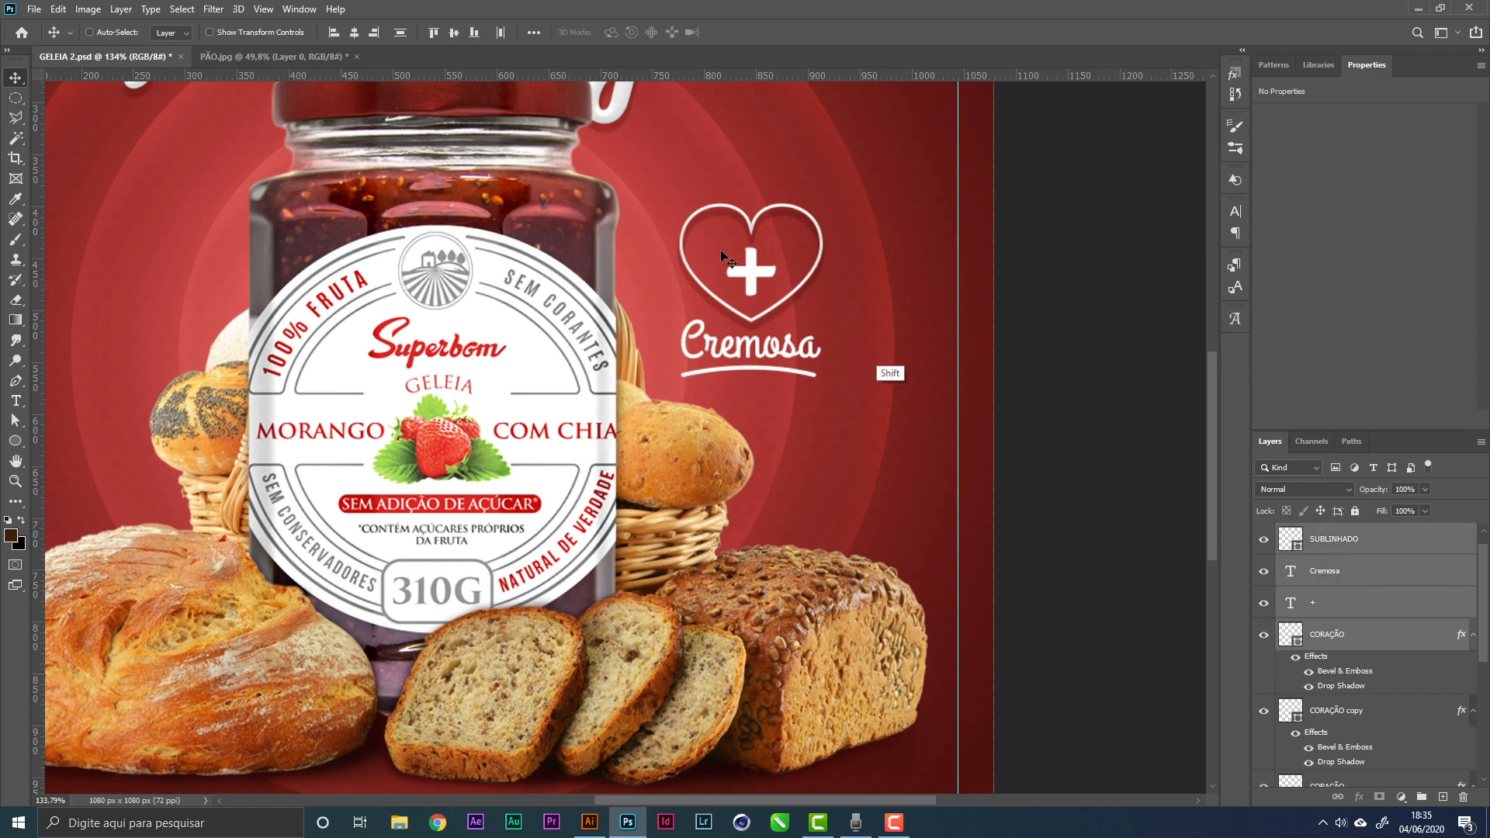
click(354, 36)
drag(804, 338, 812, 334)
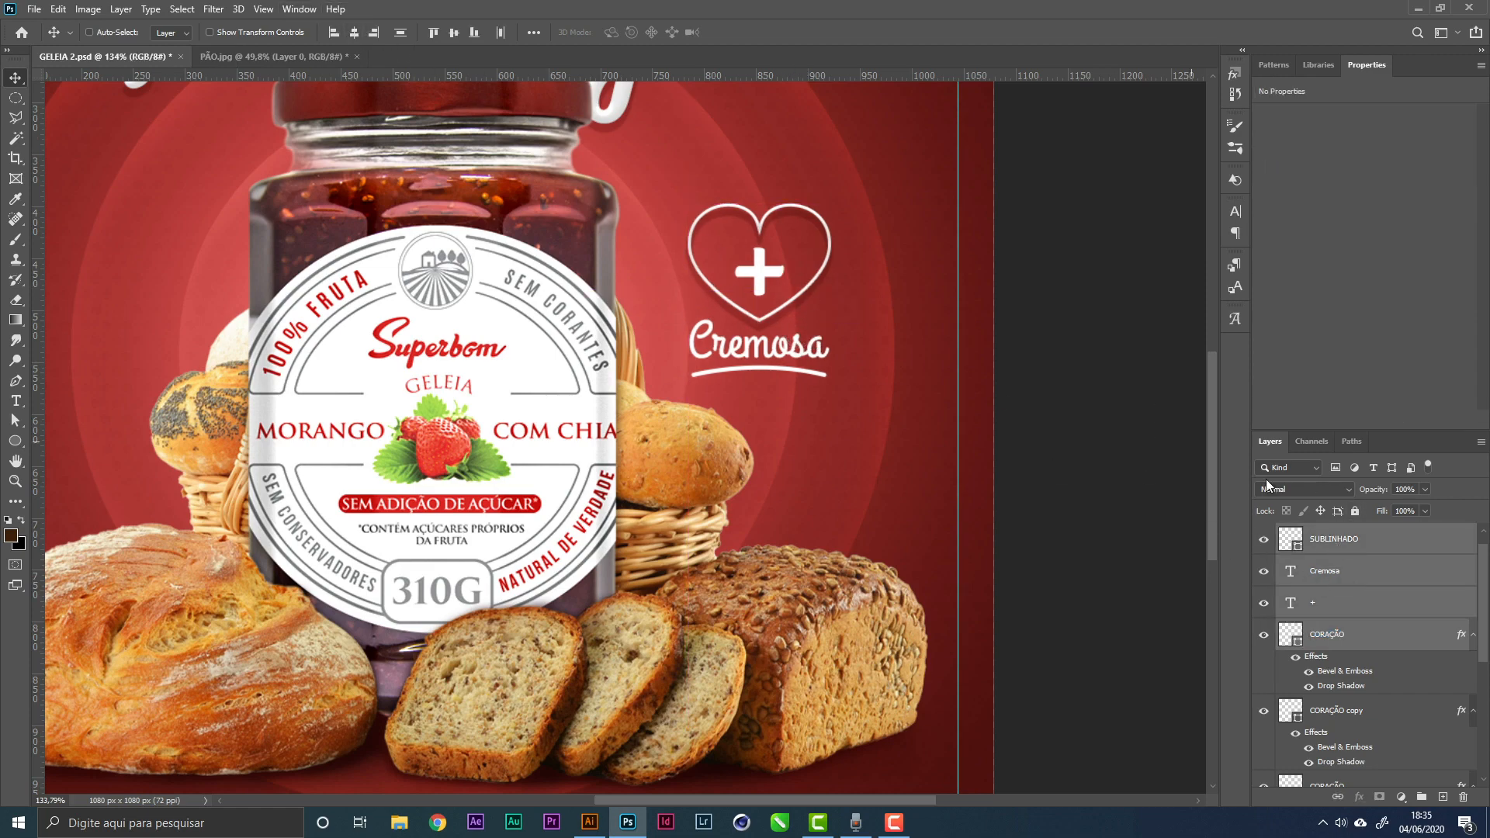
Nudge the "+" down one step and lower the outlined heart's left and right anchor points slightly
click(1337, 607)
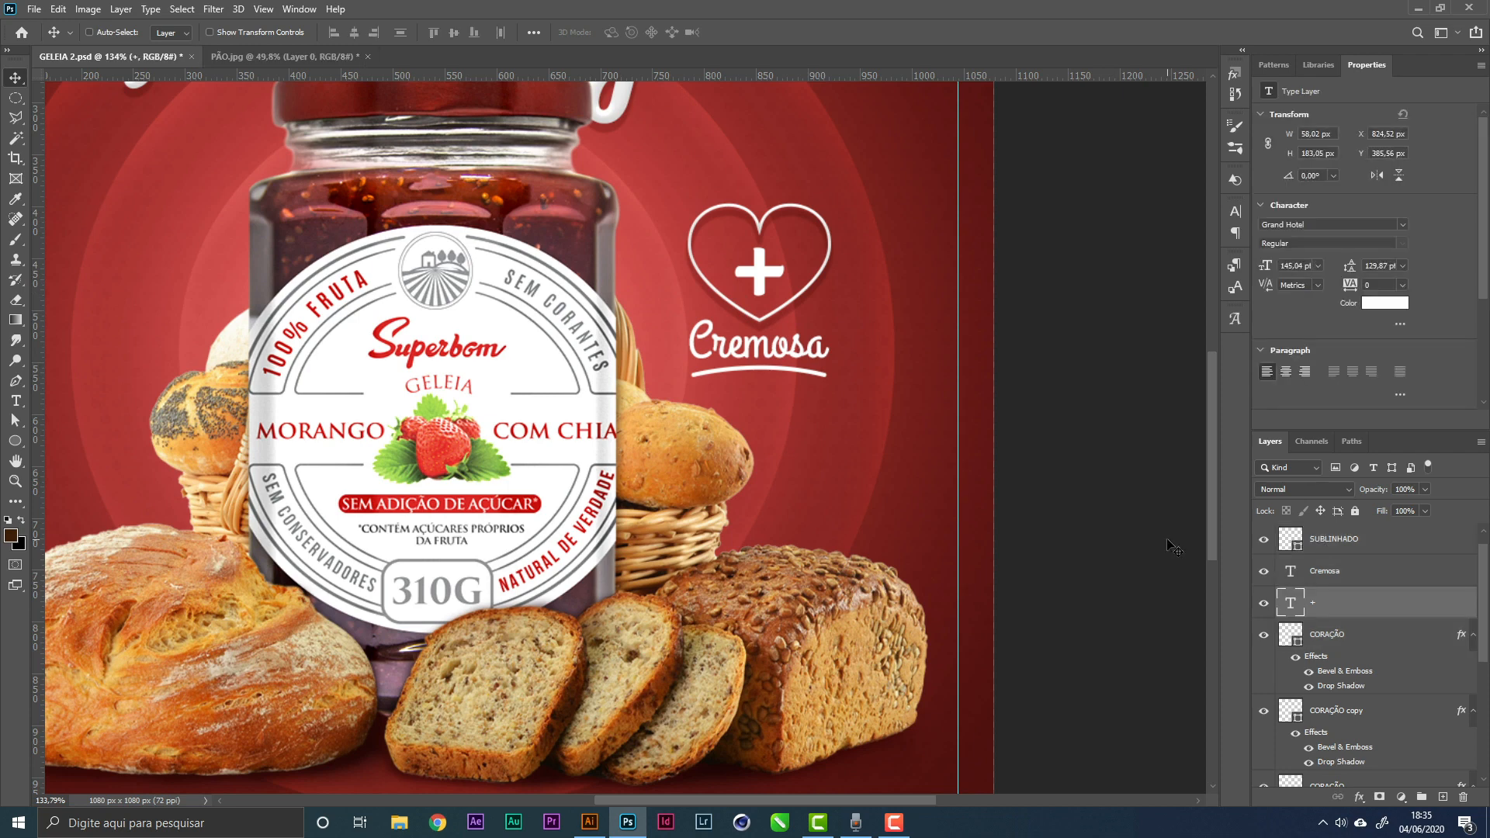
key(Down)
click(1349, 641)
key(a)
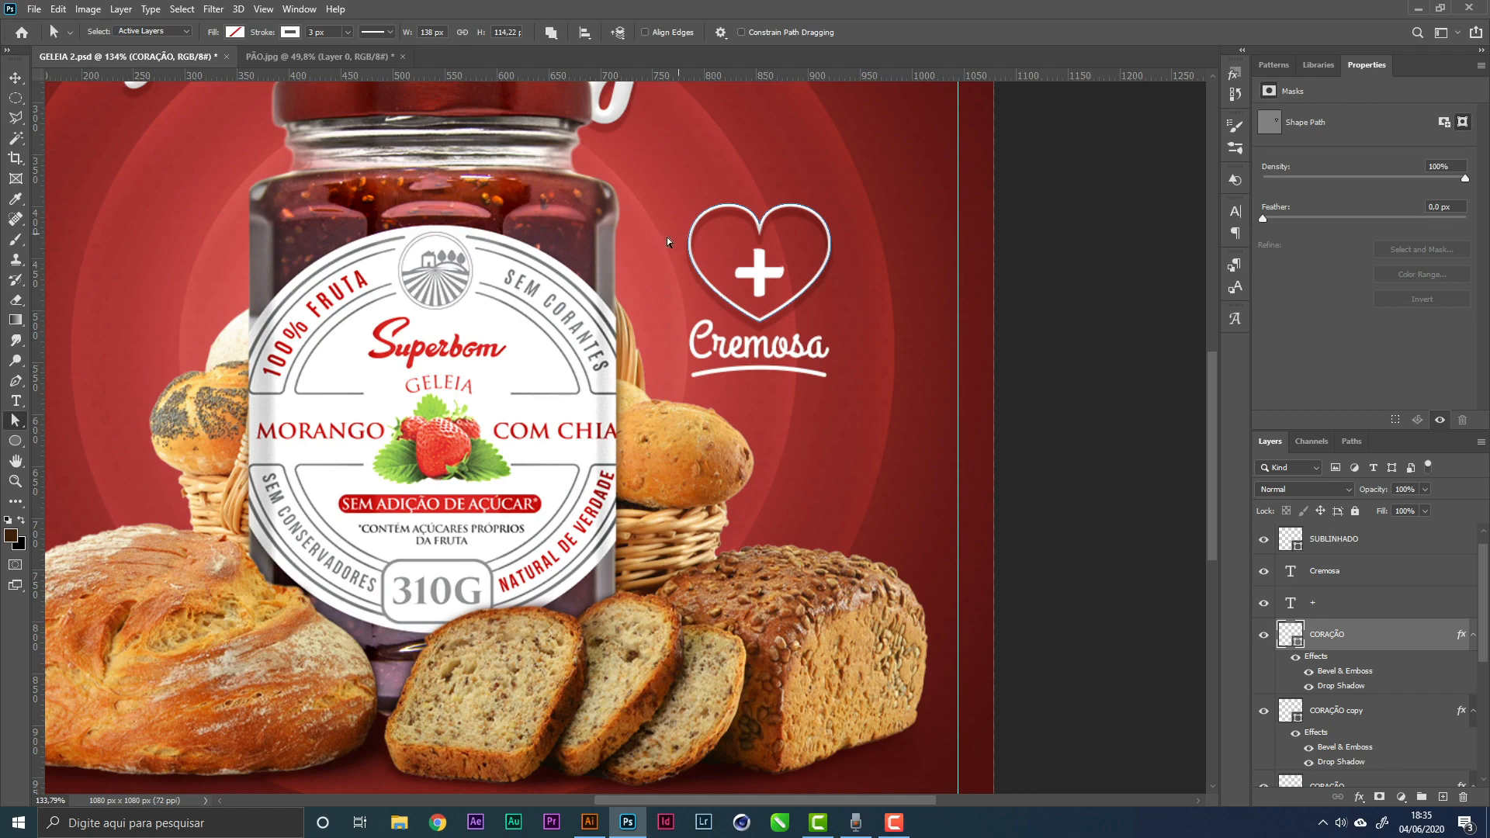
key(ctrl+space)
drag(769, 220, 865, 259)
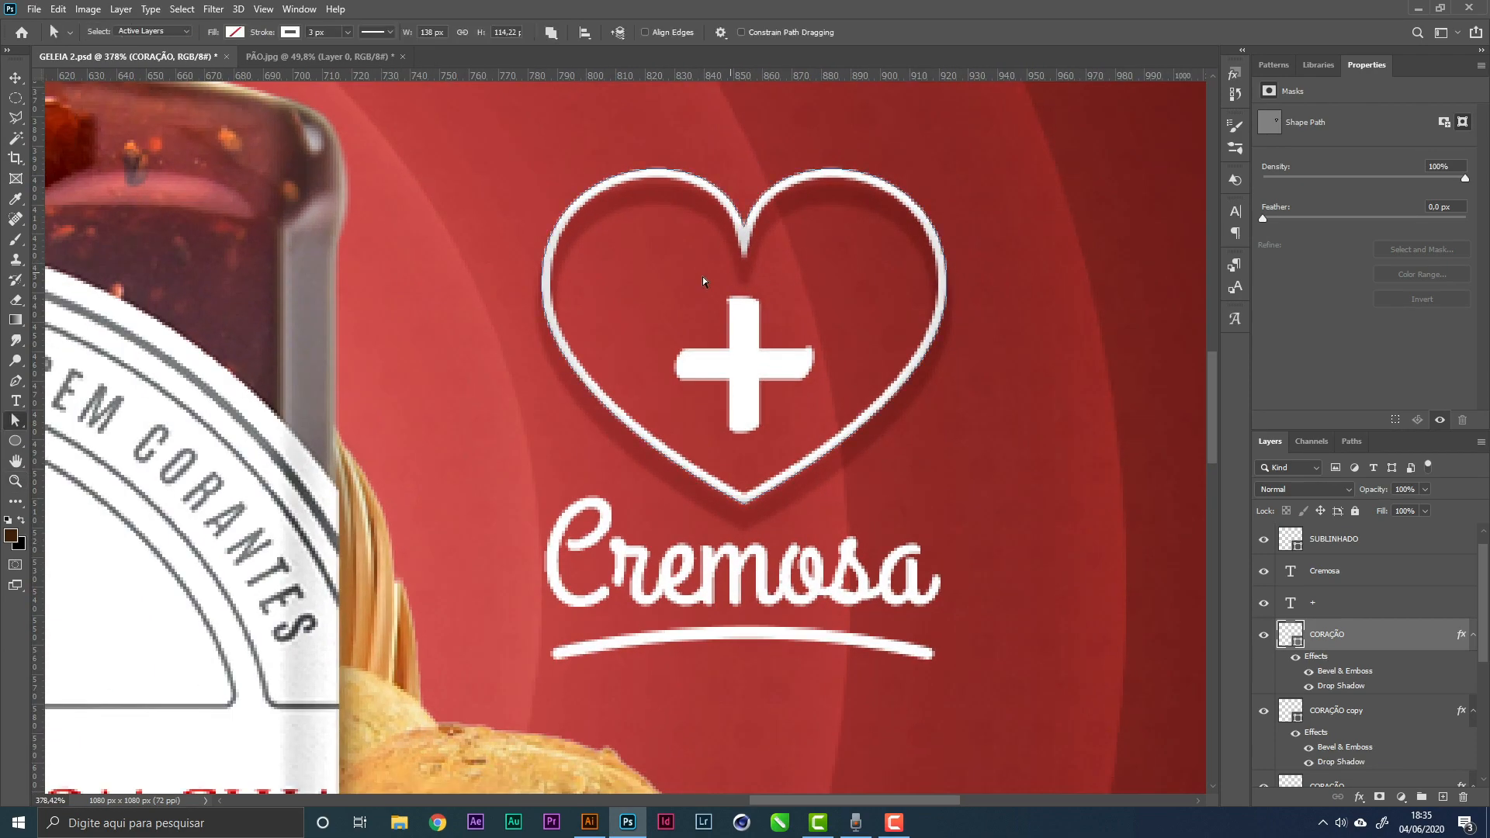
key(ctrl+space)
drag(515, 245, 621, 353)
drag(889, 274, 1041, 344)
drag(486, 240, 652, 354)
drag(845, 261, 1120, 373)
key(shift+Down)
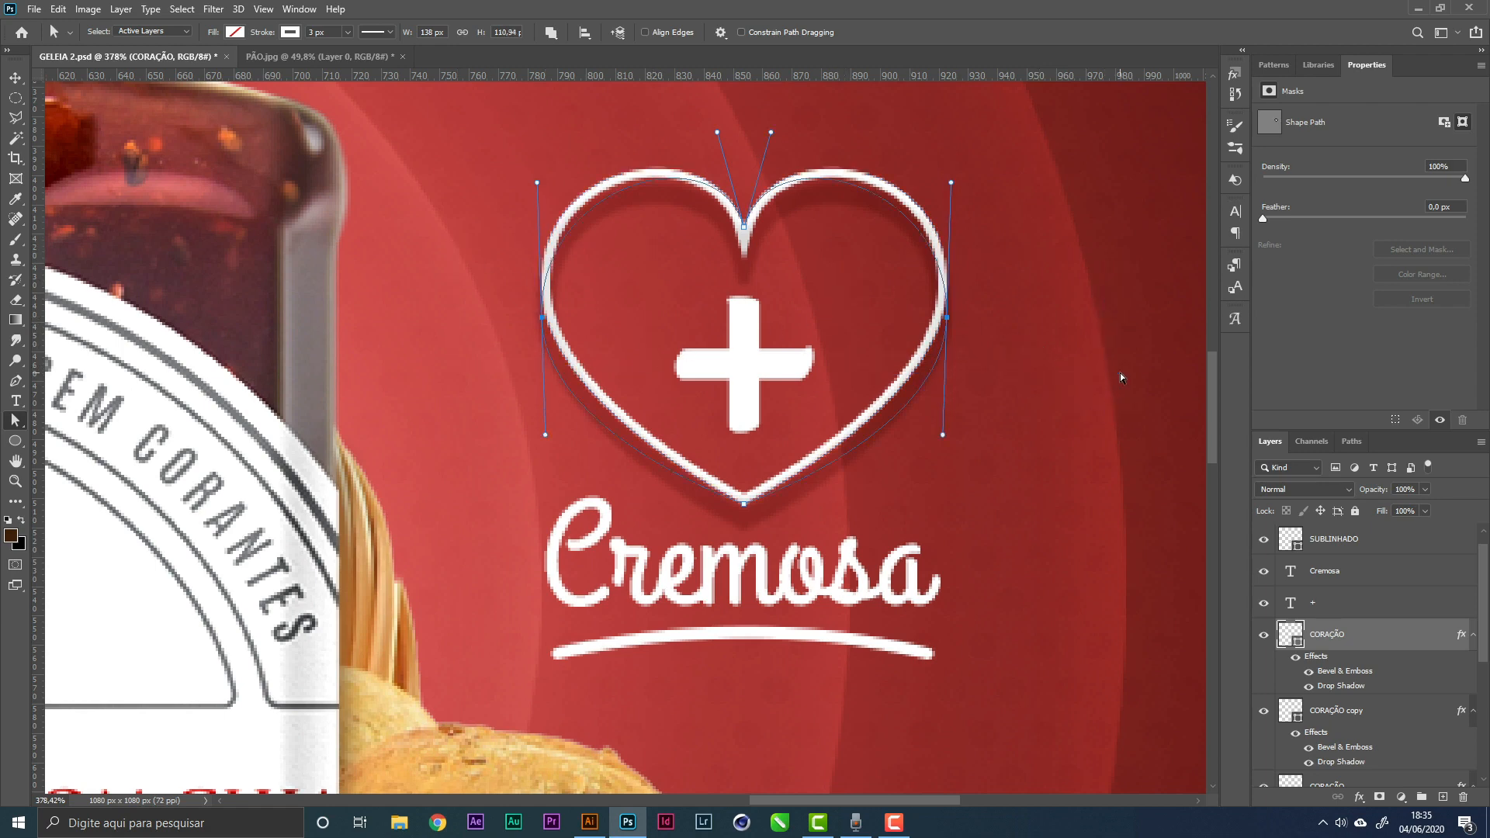
key(Up)
key(Up)
key(Up)
key(Up)
key(Up)
key(Up)
key(Up)
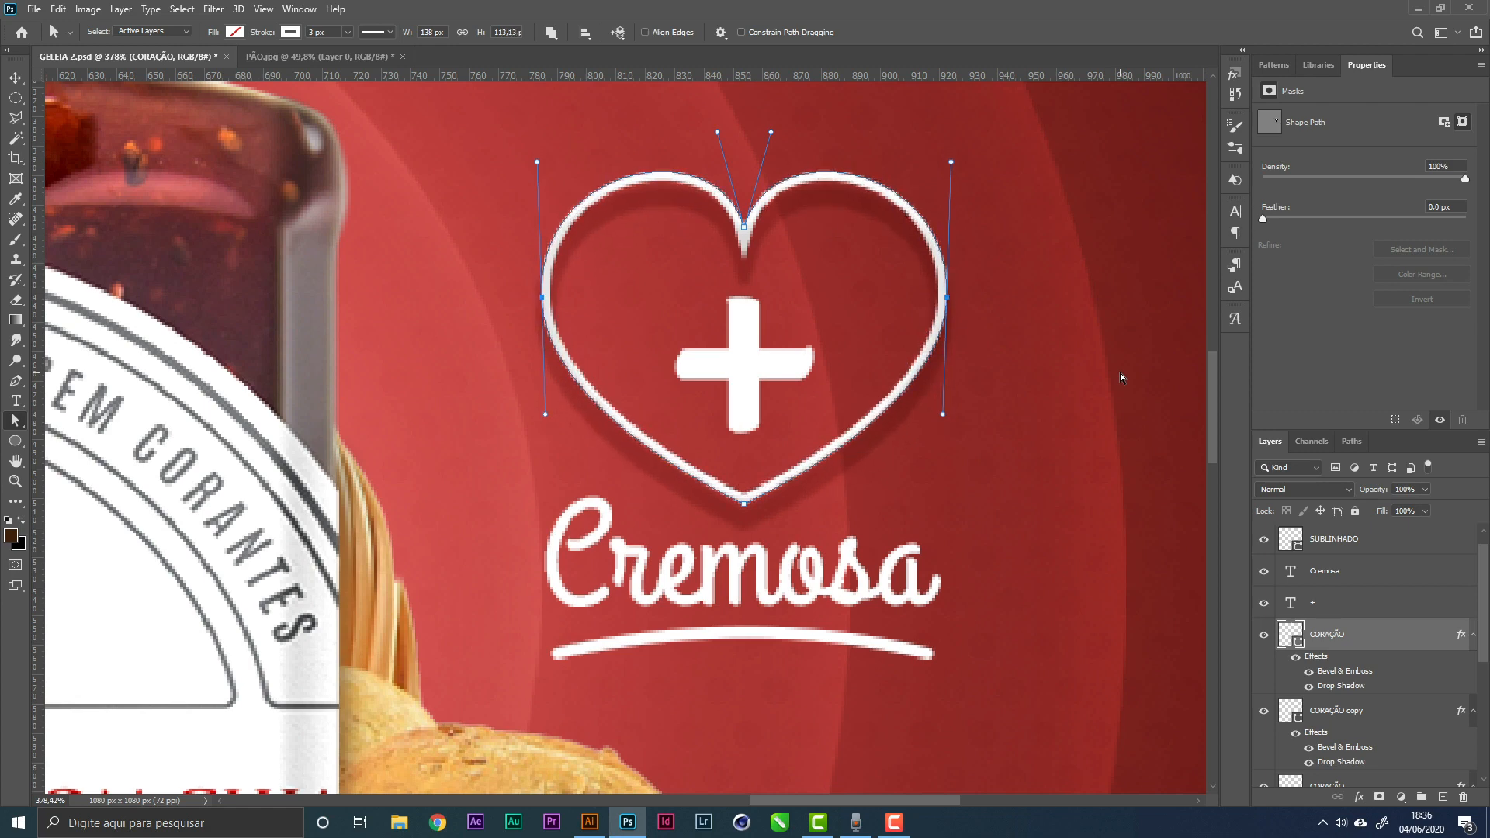
Scale the outlined heart down to about 86% around its centre and nudge it up several pixels above "Cremosa"
key(z)
alt+click(719, 281)
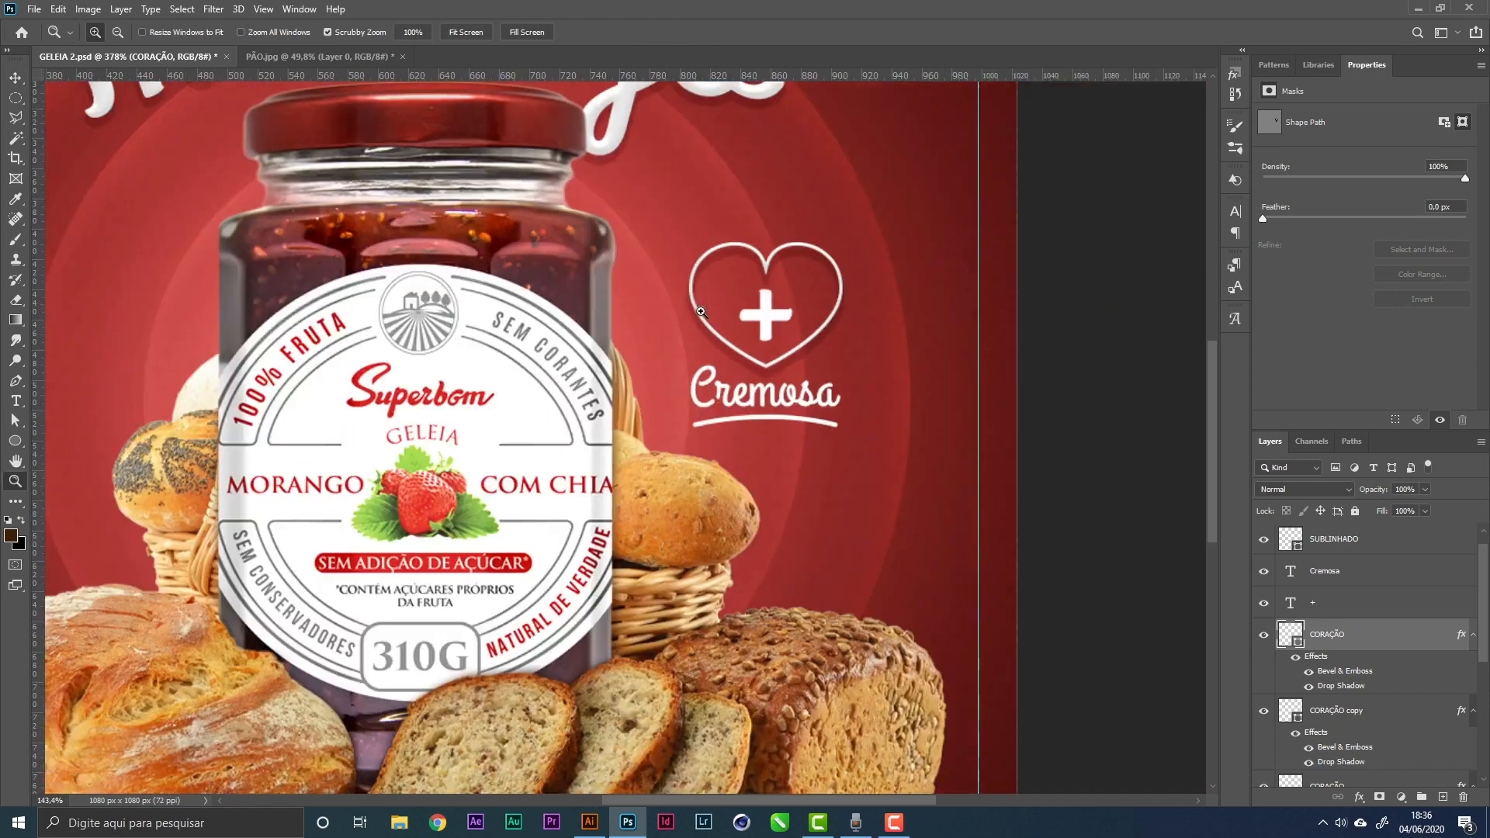
drag(709, 310, 724, 301)
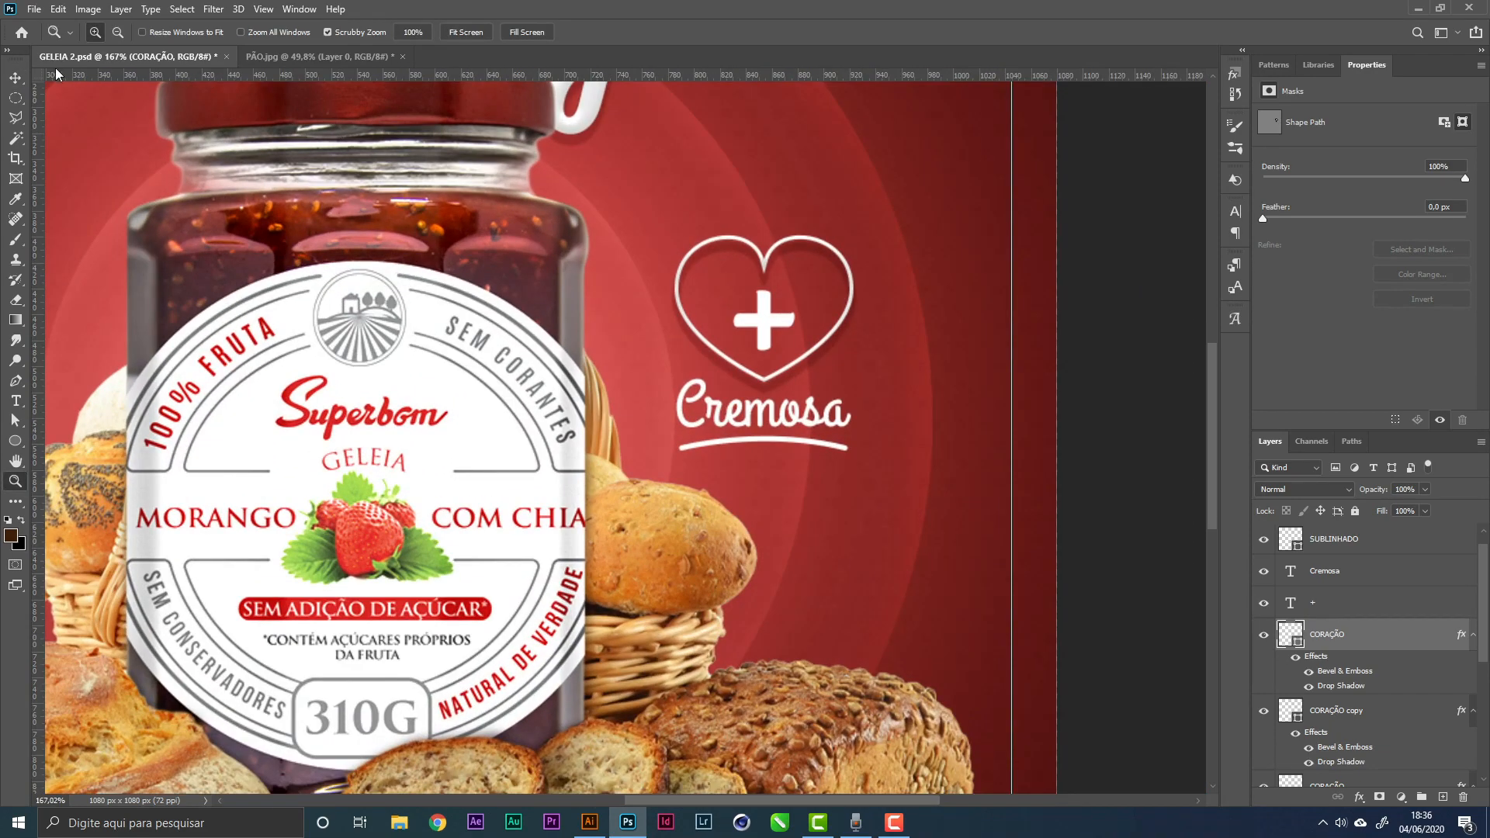
click(18, 77)
key(ctrl)
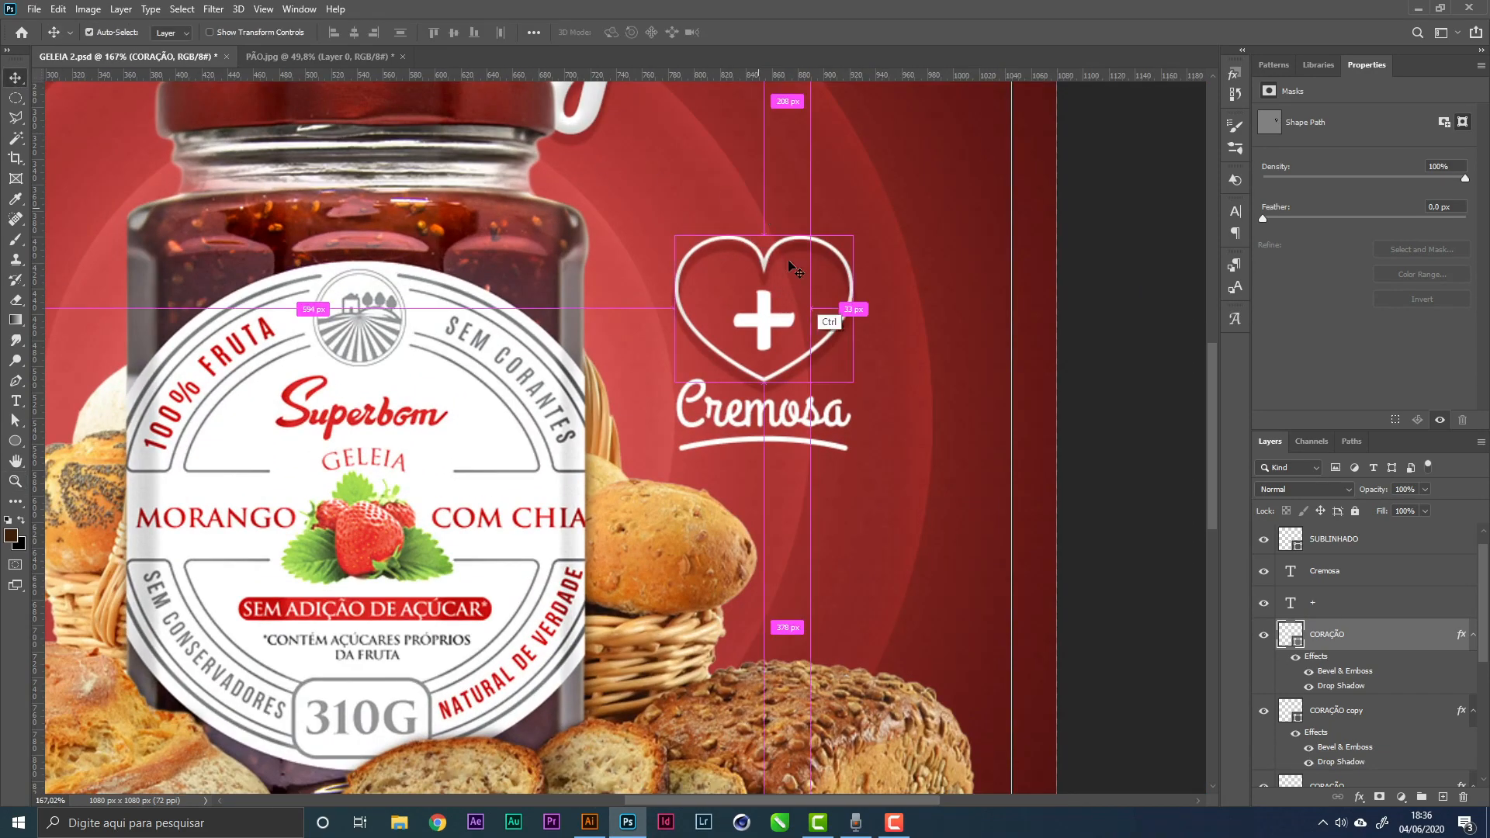
key(ctrl+t)
drag(764, 235, 745, 247)
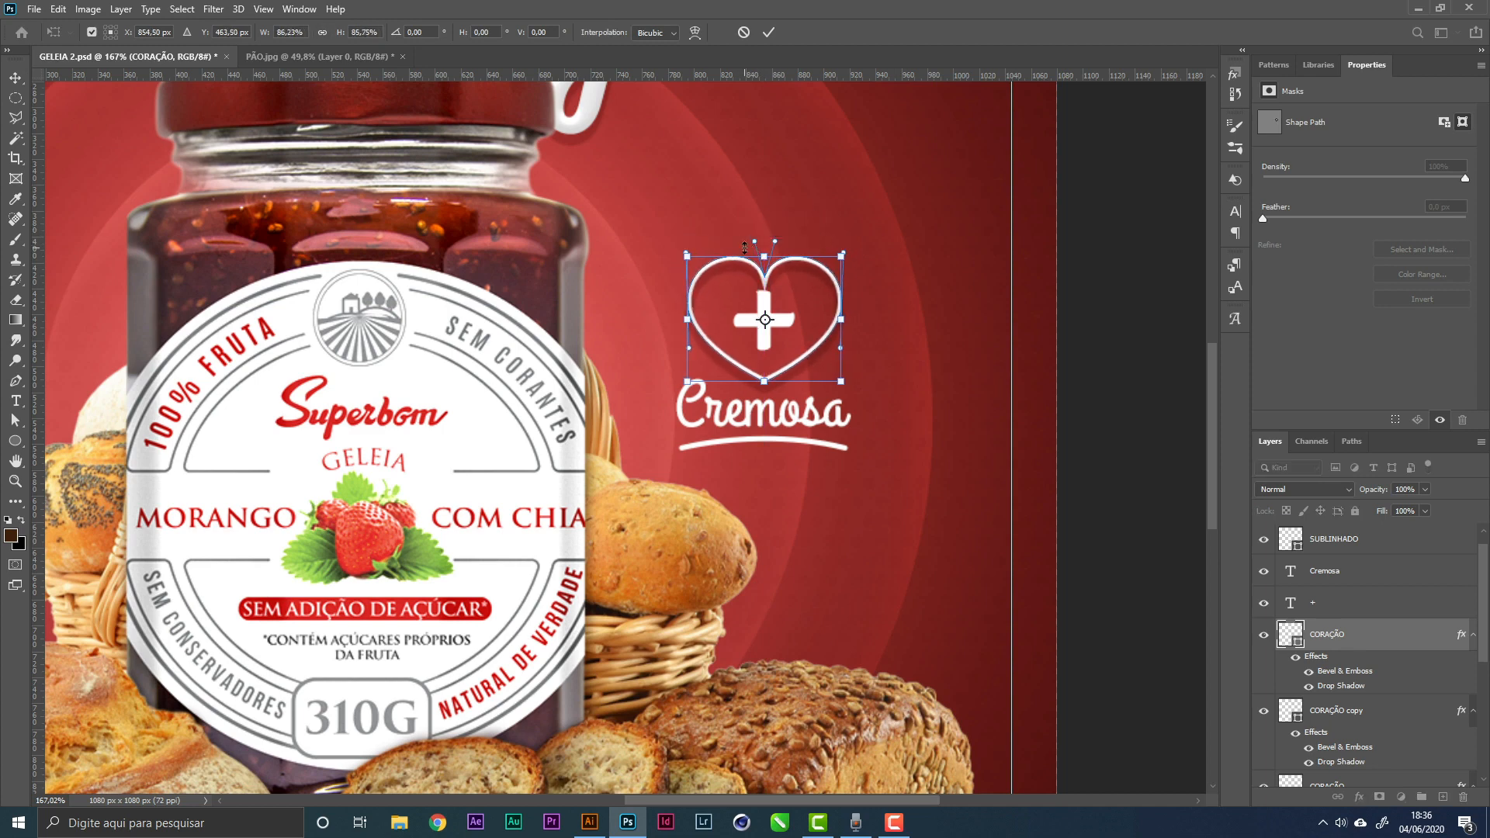
key(Return)
key(Up)
key(Up)
key(Up)
key(Up)
key(Up)
key(Up)
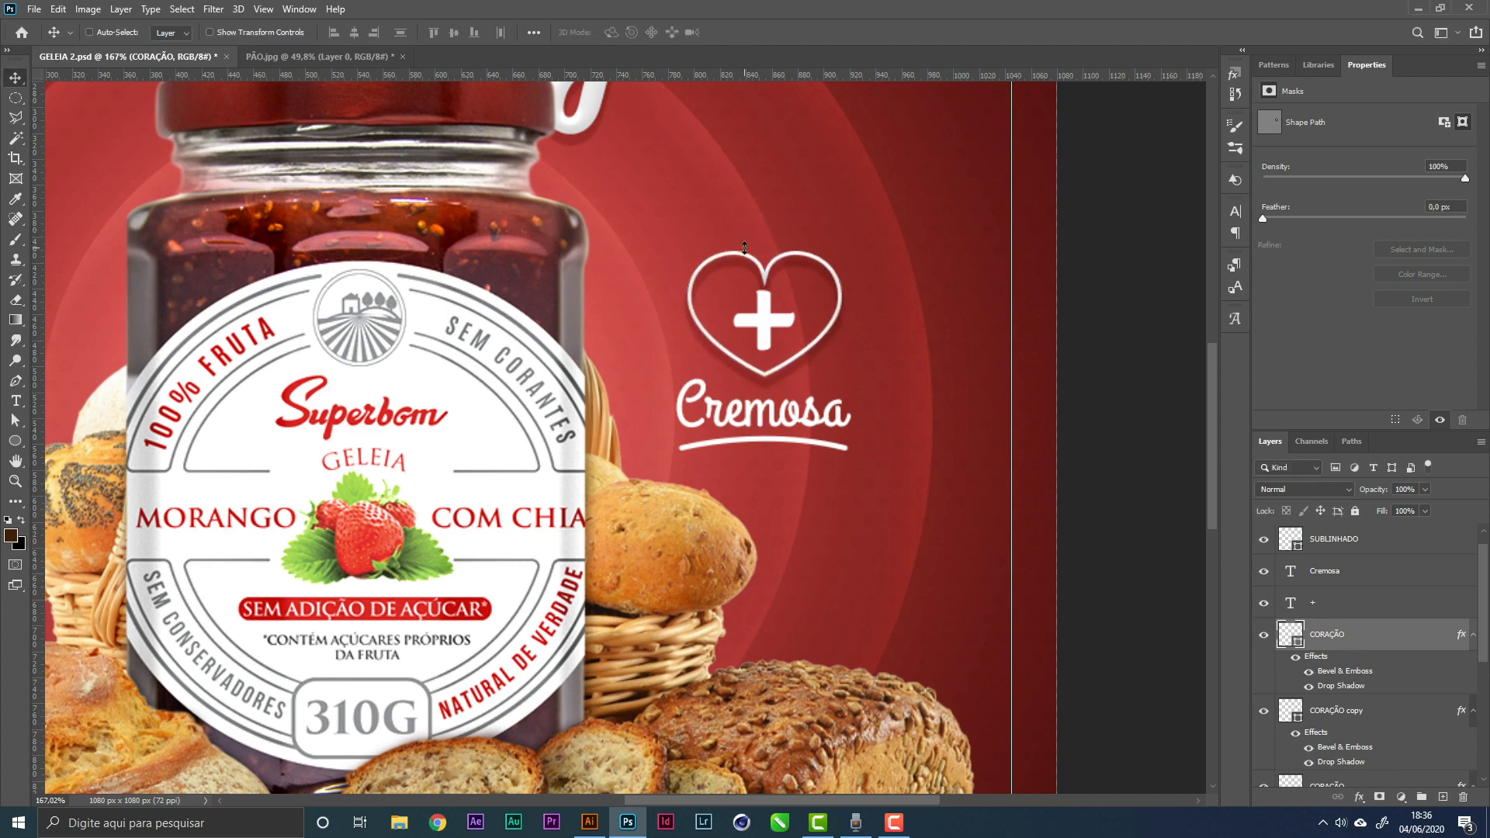
Nudge the outlined heart slightly up and to the left so it sits centred around the "+"
key(Down)
key(Down)
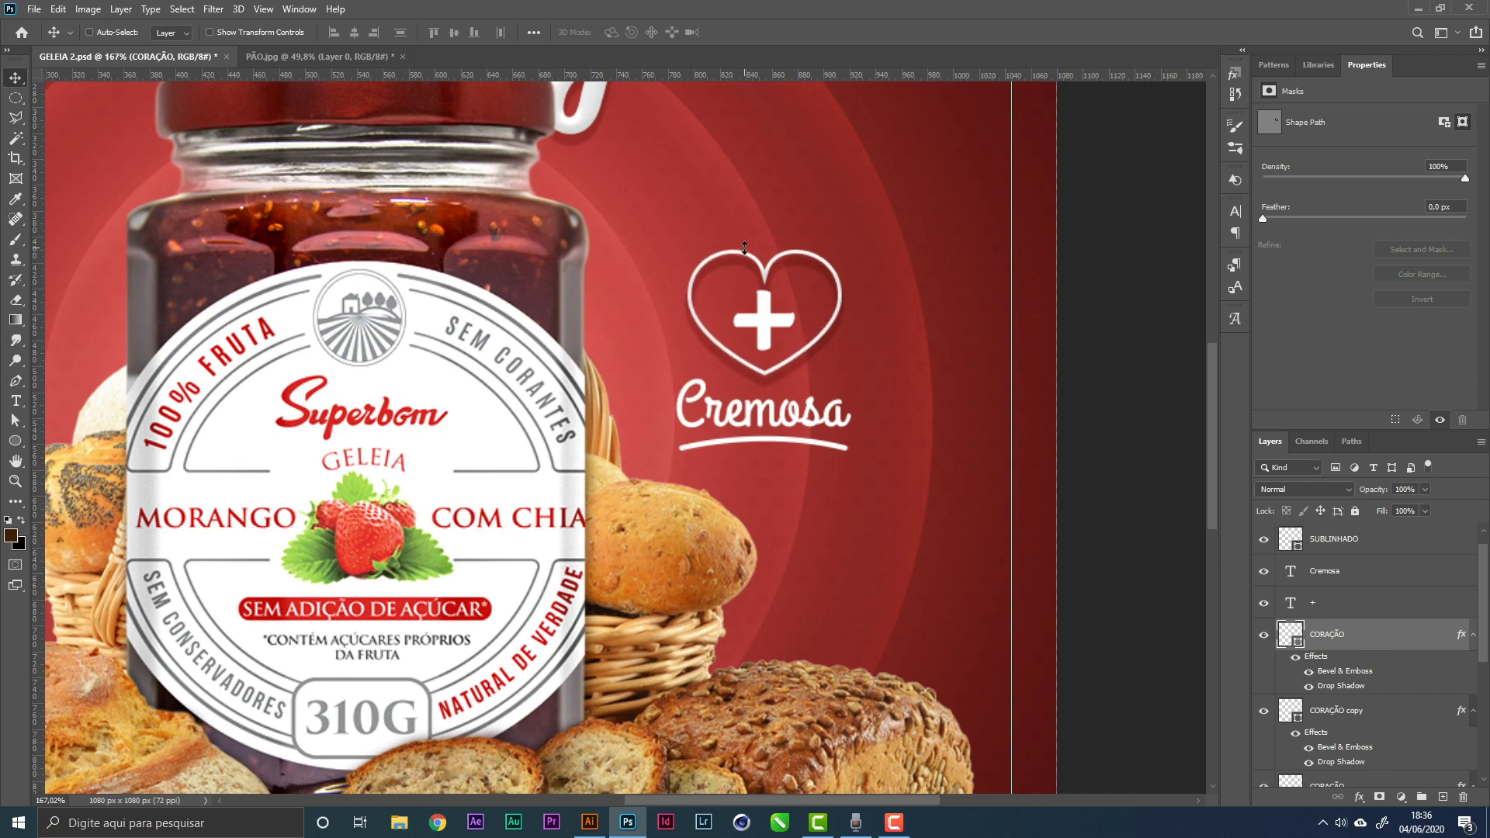
key(Left)
key(Left)
key(Left)
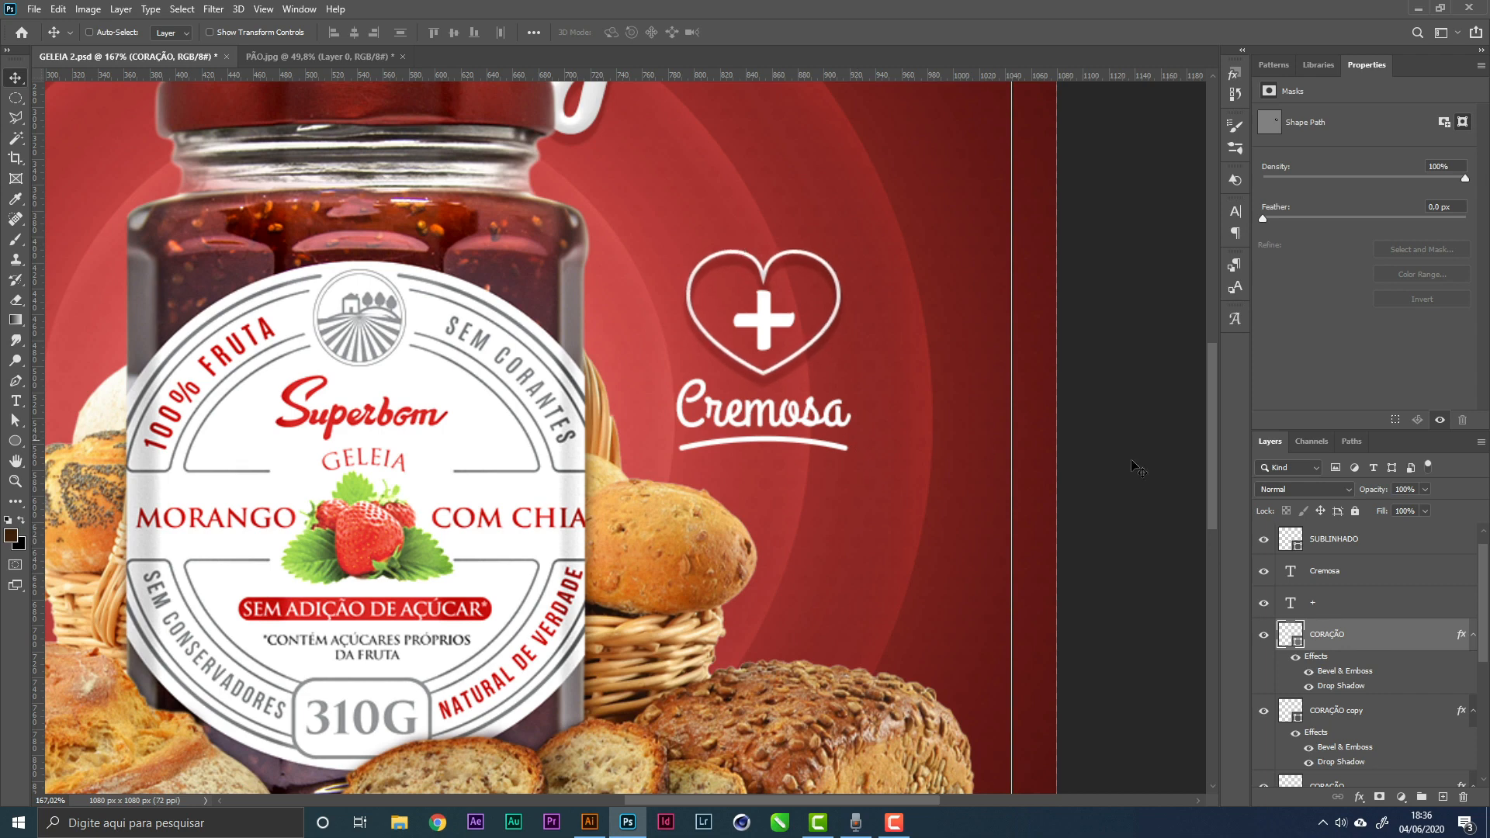
Paste the copied layer style onto the SUBLINHADO, "Cremosa", "+" and outlined CORAÇÃO layers together
double_click(1349, 542)
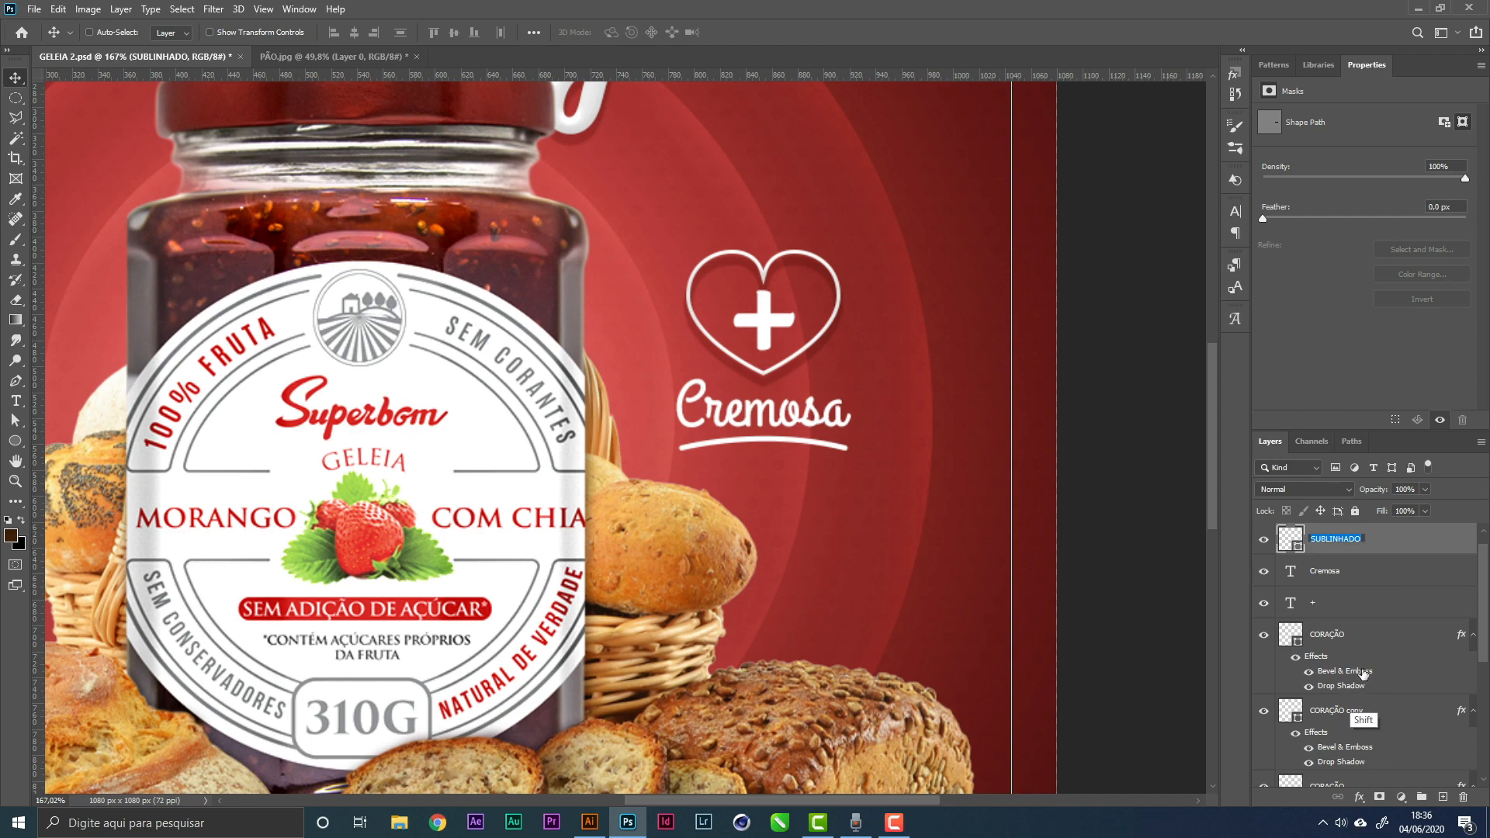
click(1405, 548)
key(shift)
shift+click(1355, 612)
shift+click(1360, 645)
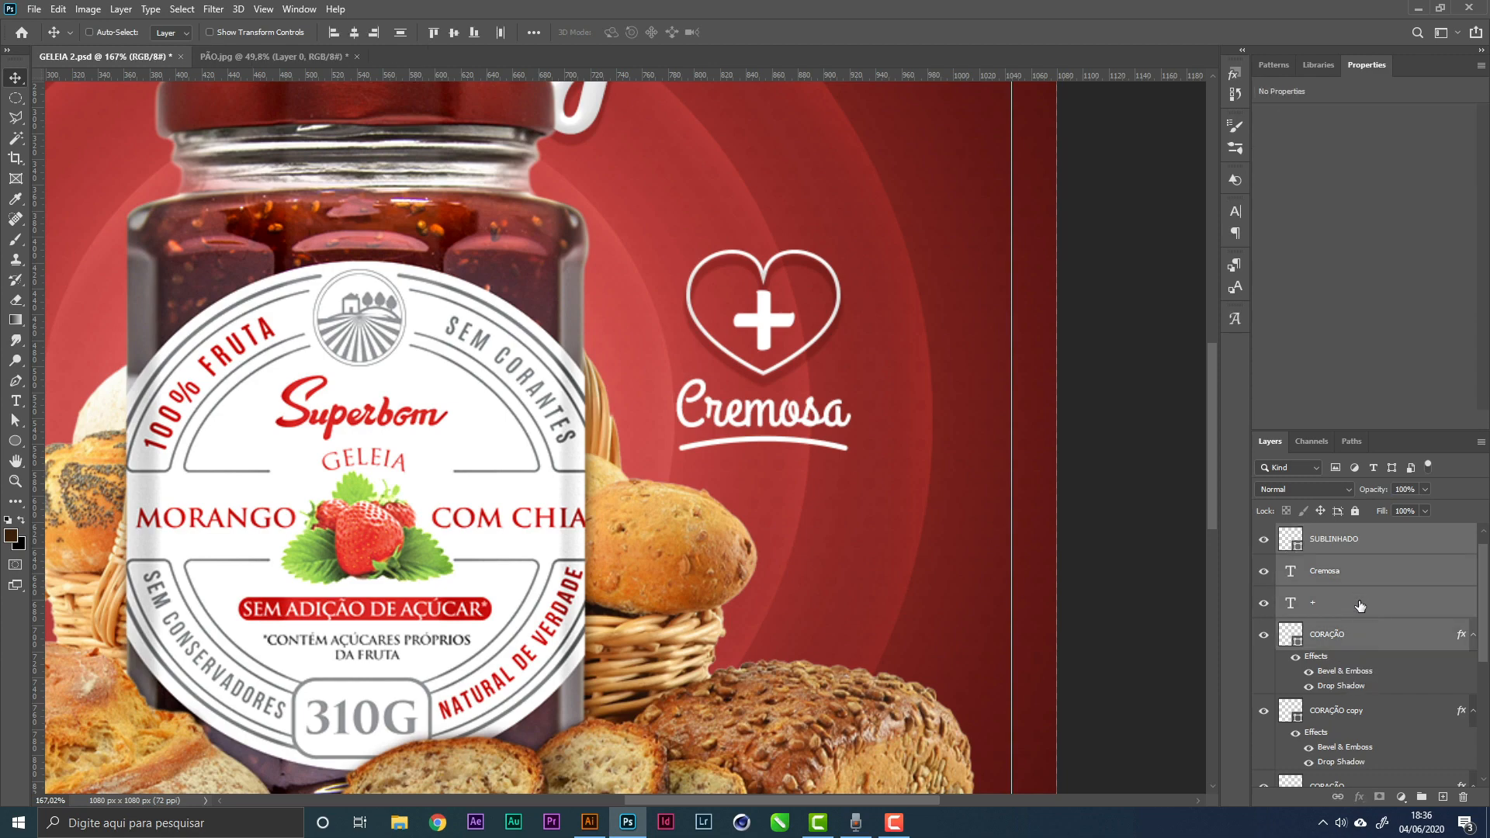
right_click(1336, 610)
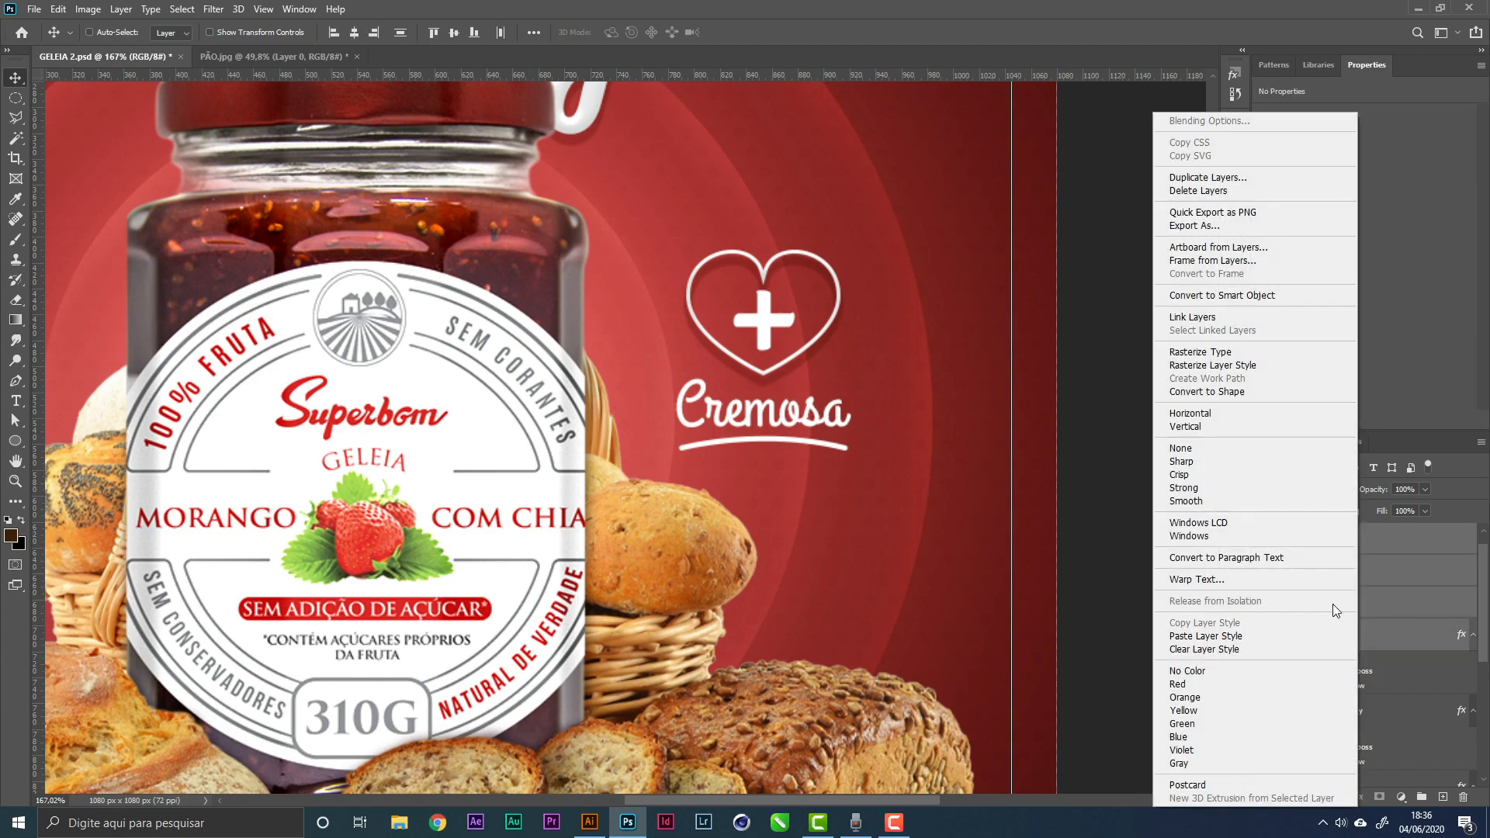
click(1234, 633)
key(z)
key(ctrl+0)
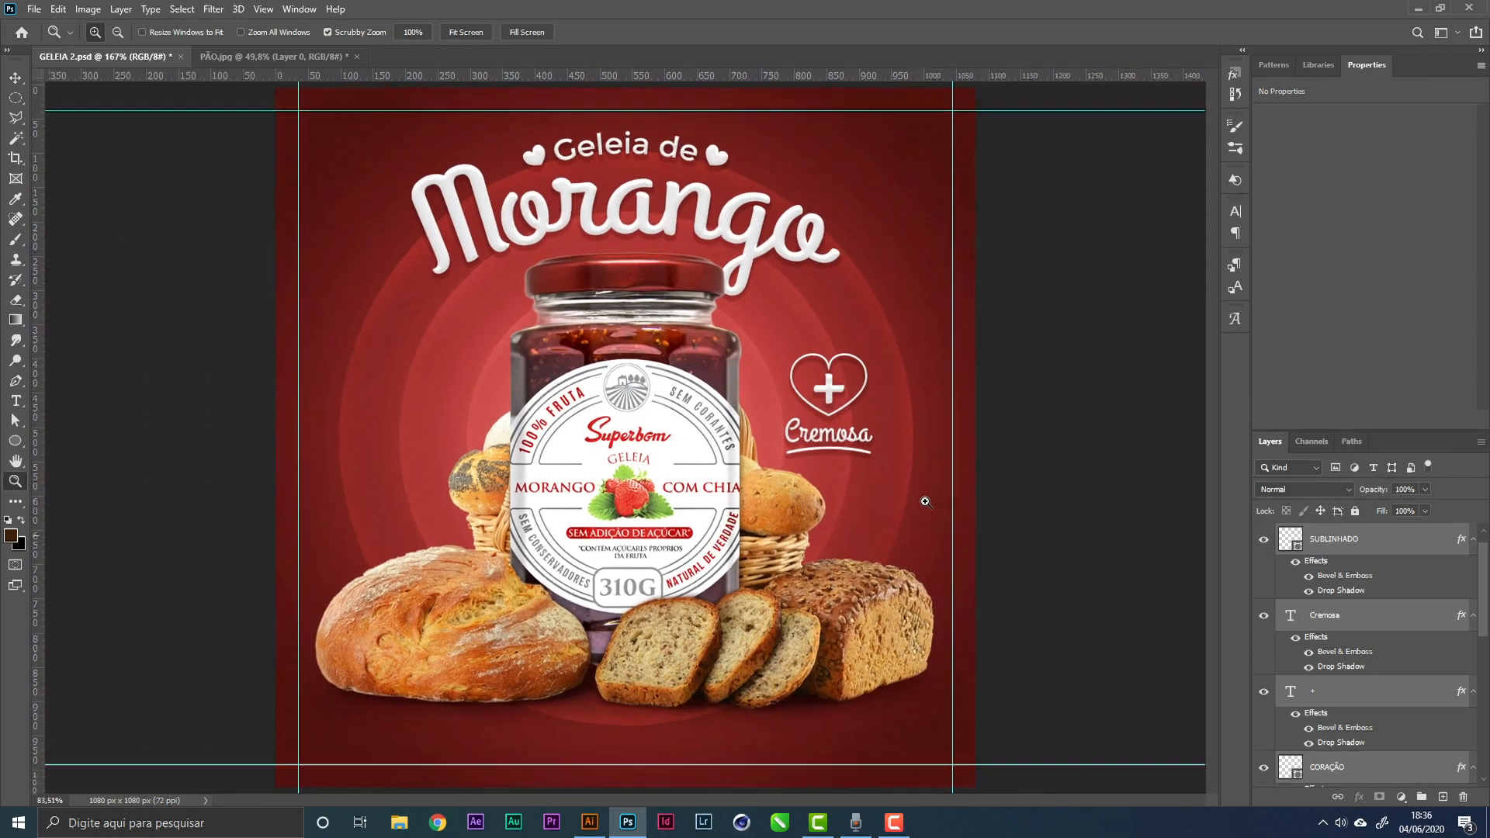
Set the drop shadow distance of the SUBLINHADO layer to 7 px
click(1386, 621)
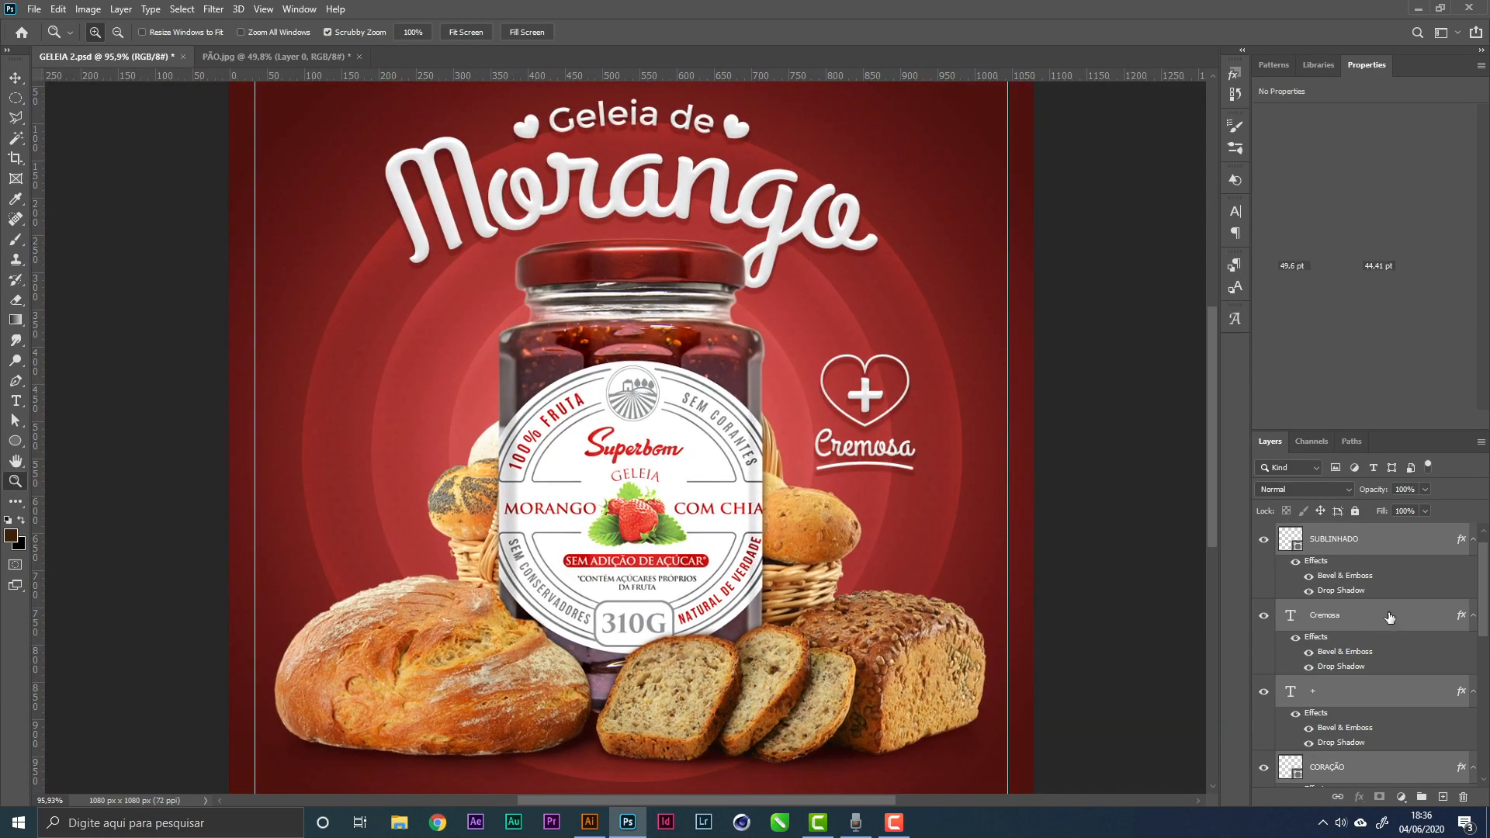
double_click(1351, 591)
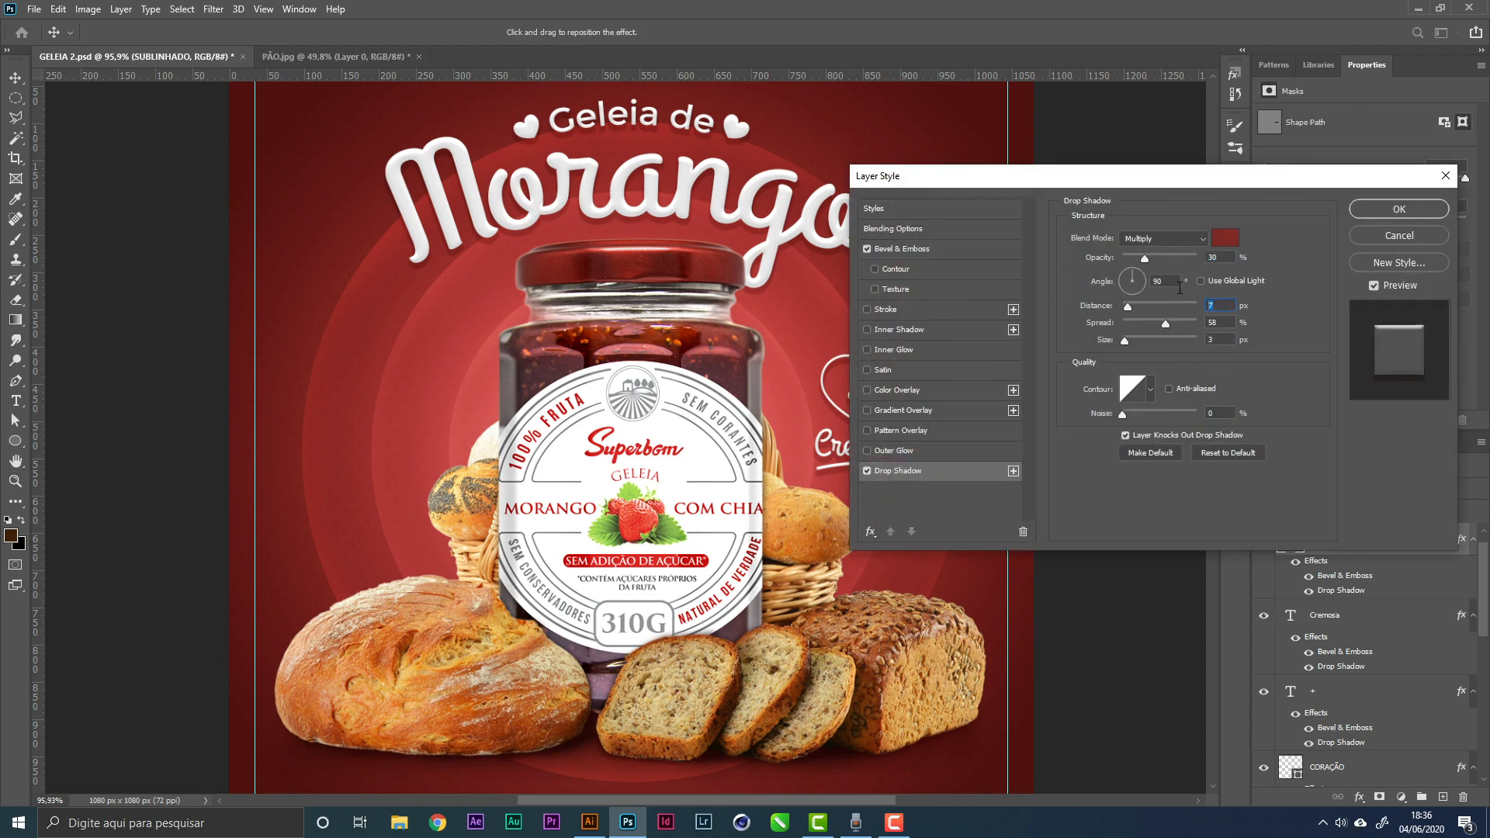
key(Return)
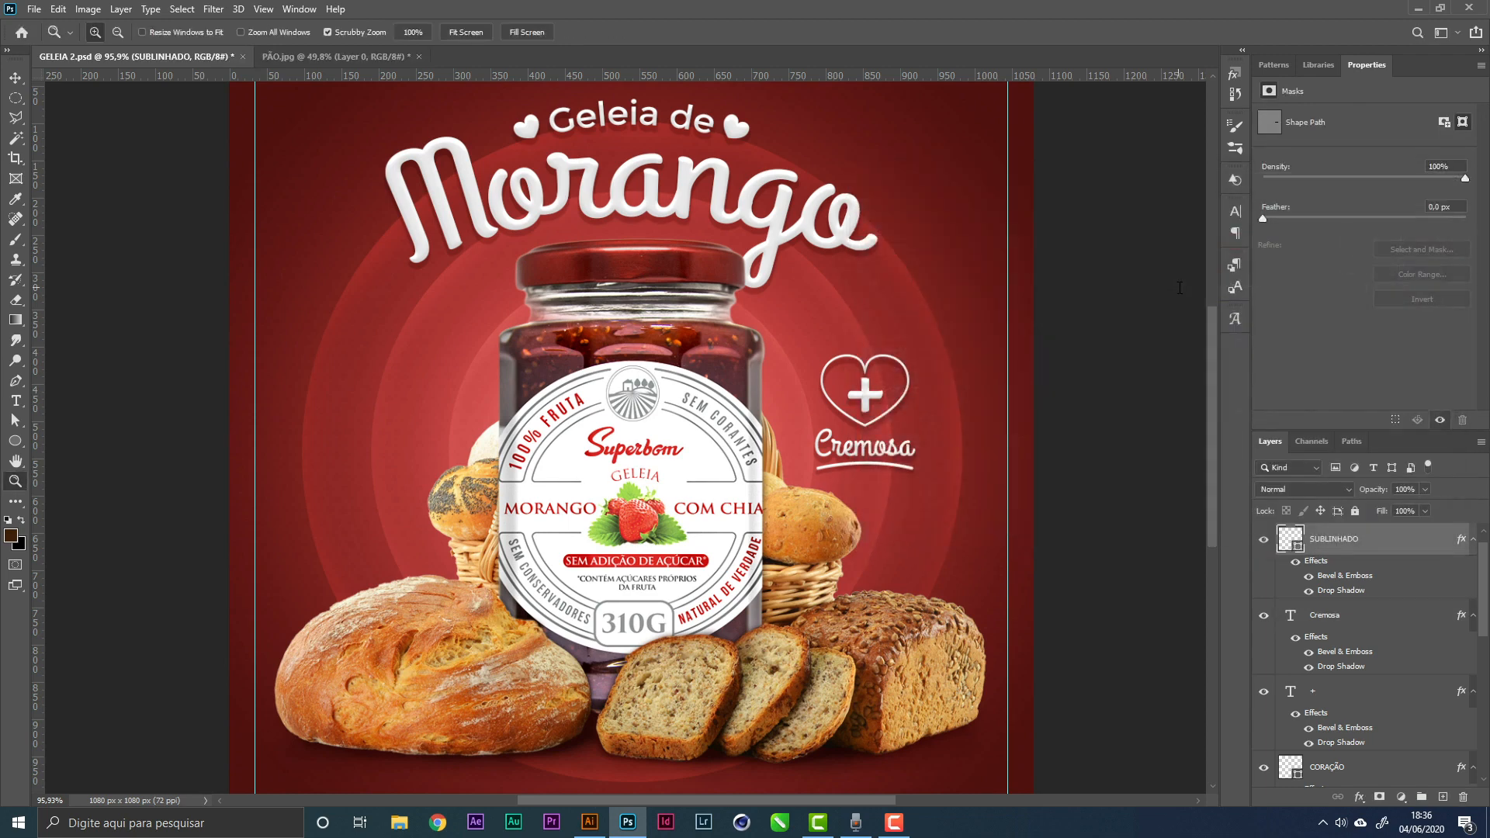
Copy the layer style of SUBLINHADO and paste it onto the "Cremosa" and "+" layers
right_click(1396, 553)
click(1320, 510)
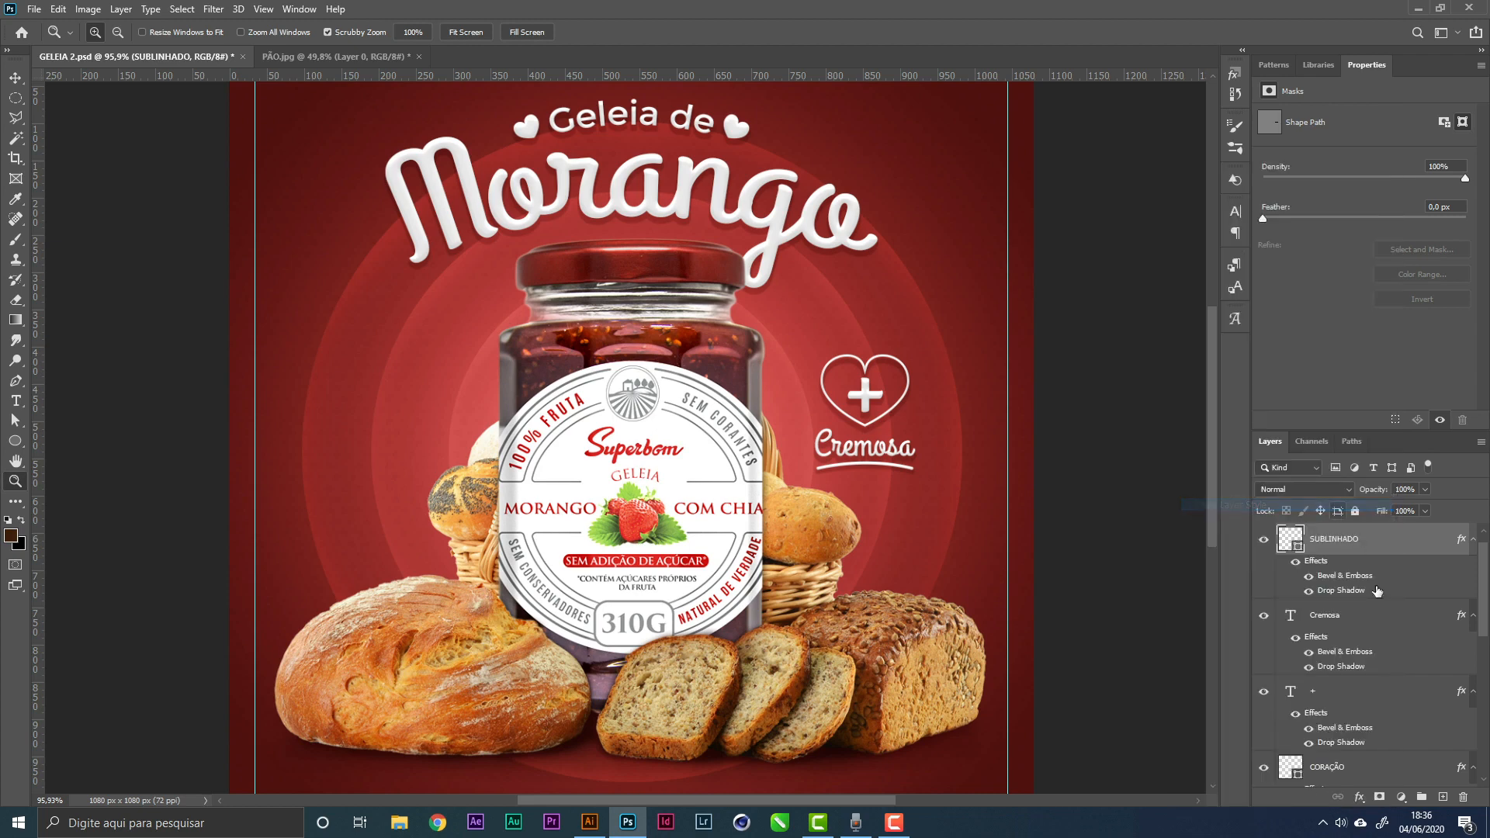
shift+click(1359, 693)
right_click(1368, 696)
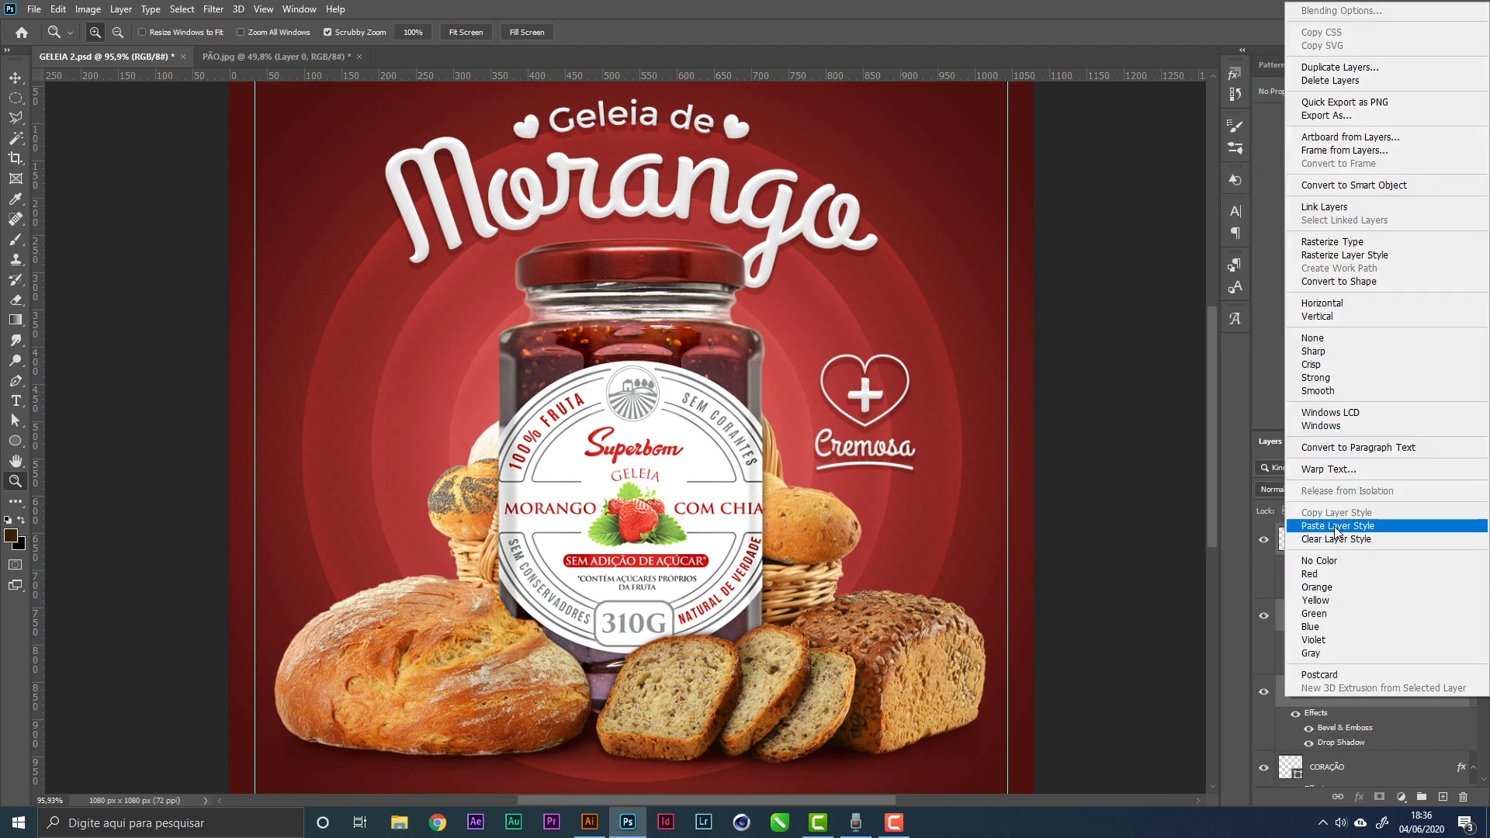
click(1336, 527)
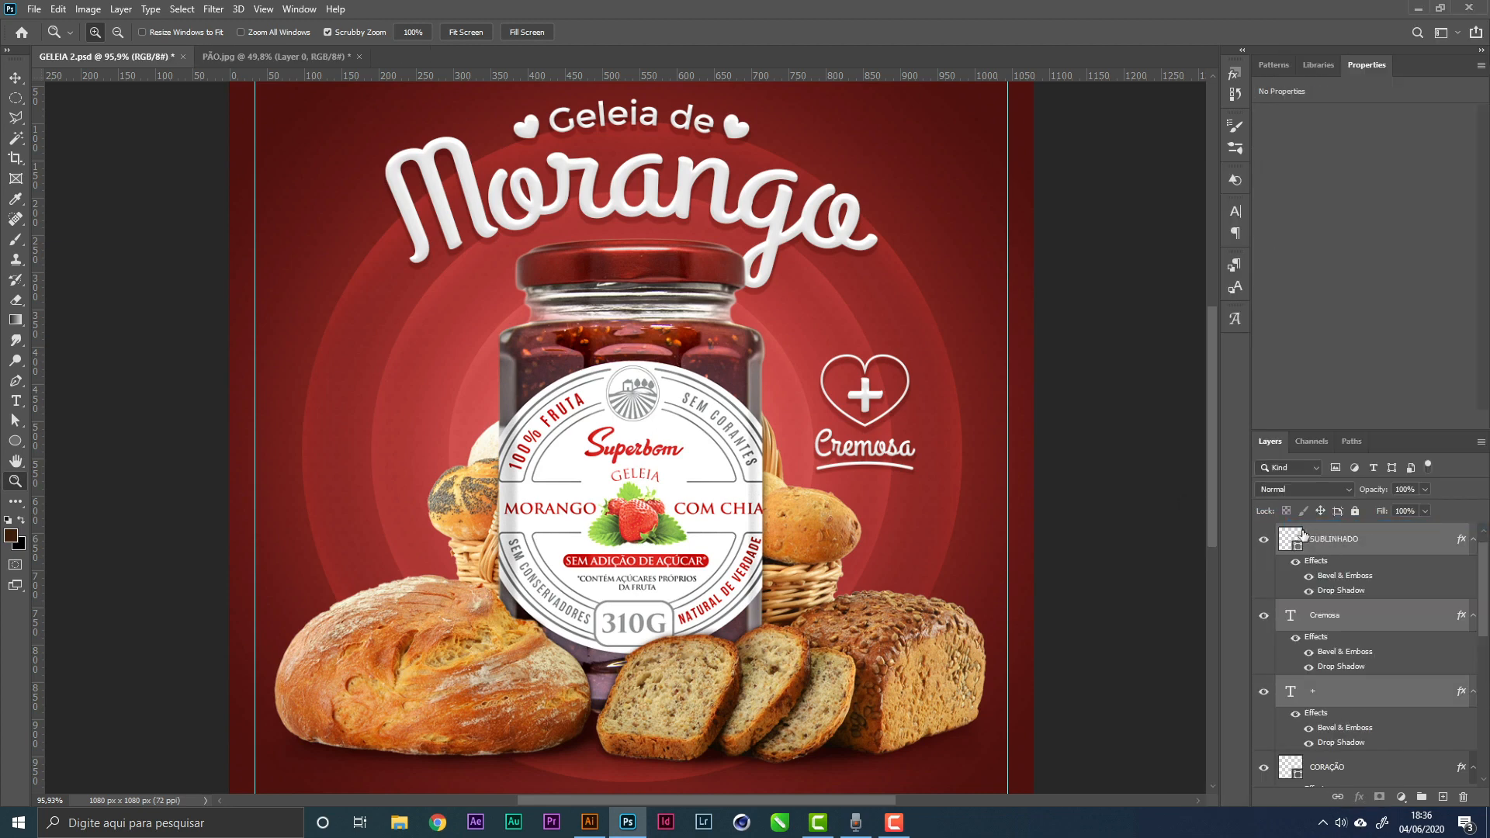
Group the SUBLINHADO, "Cremosa" and "+" layers and name the group chamada
key(ctrl+g)
double_click(1335, 534)
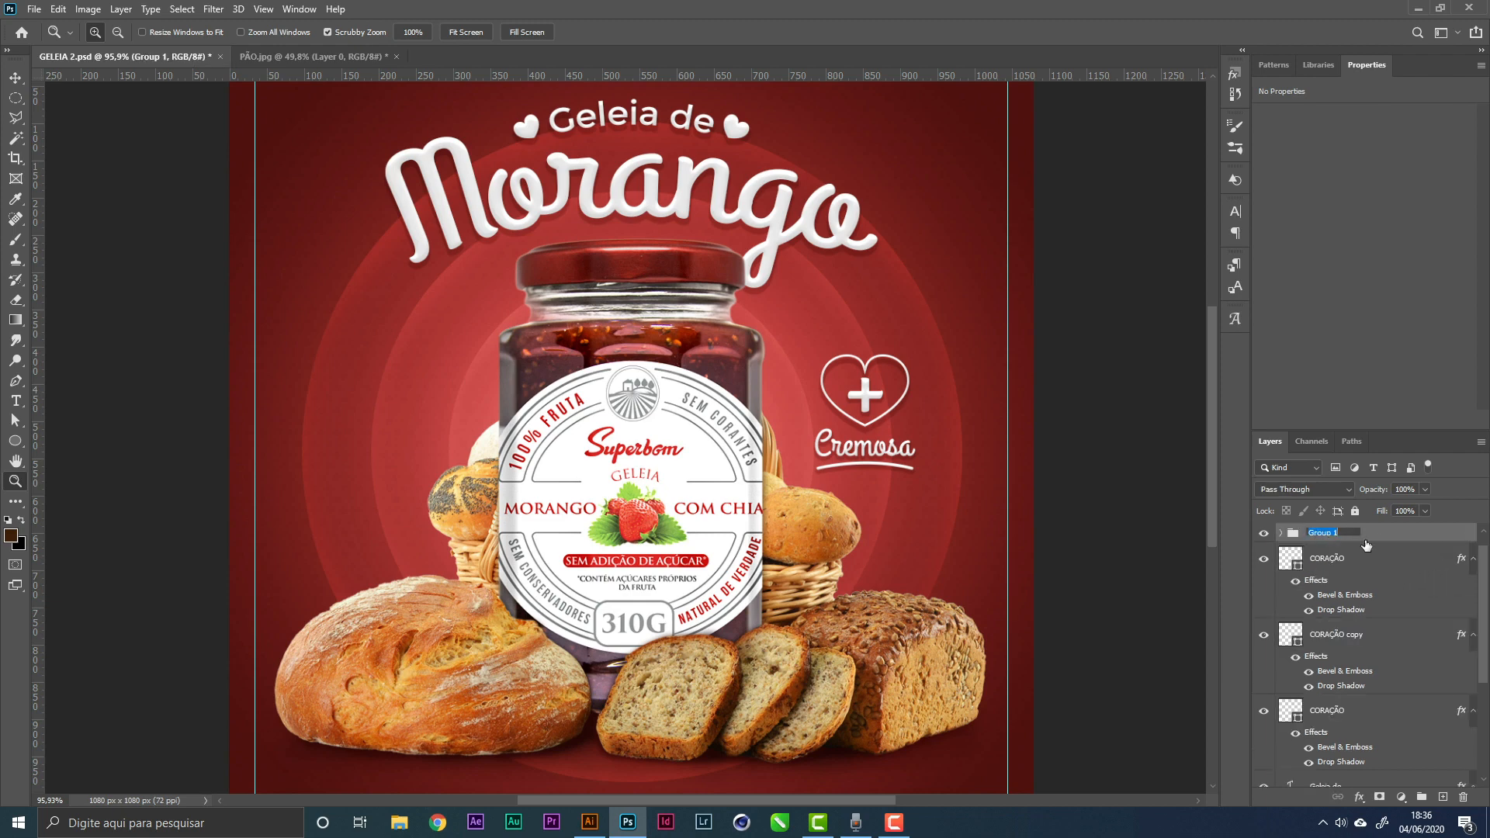
text(chamada)
key(Return)
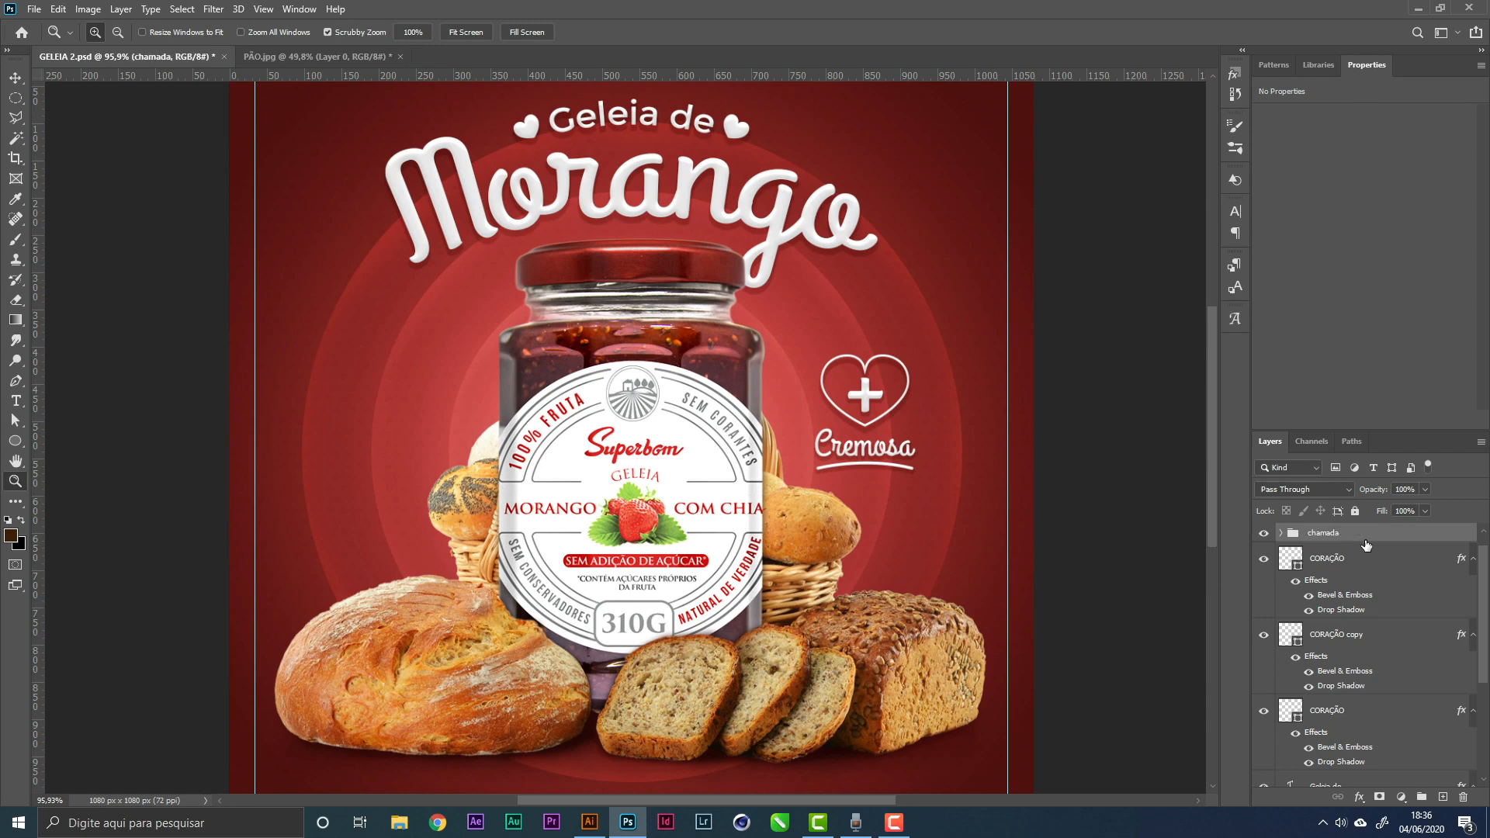
Paste the copied layer style onto the outlined heart's CORAÇÃO layer directly below the chamada group
click(1333, 563)
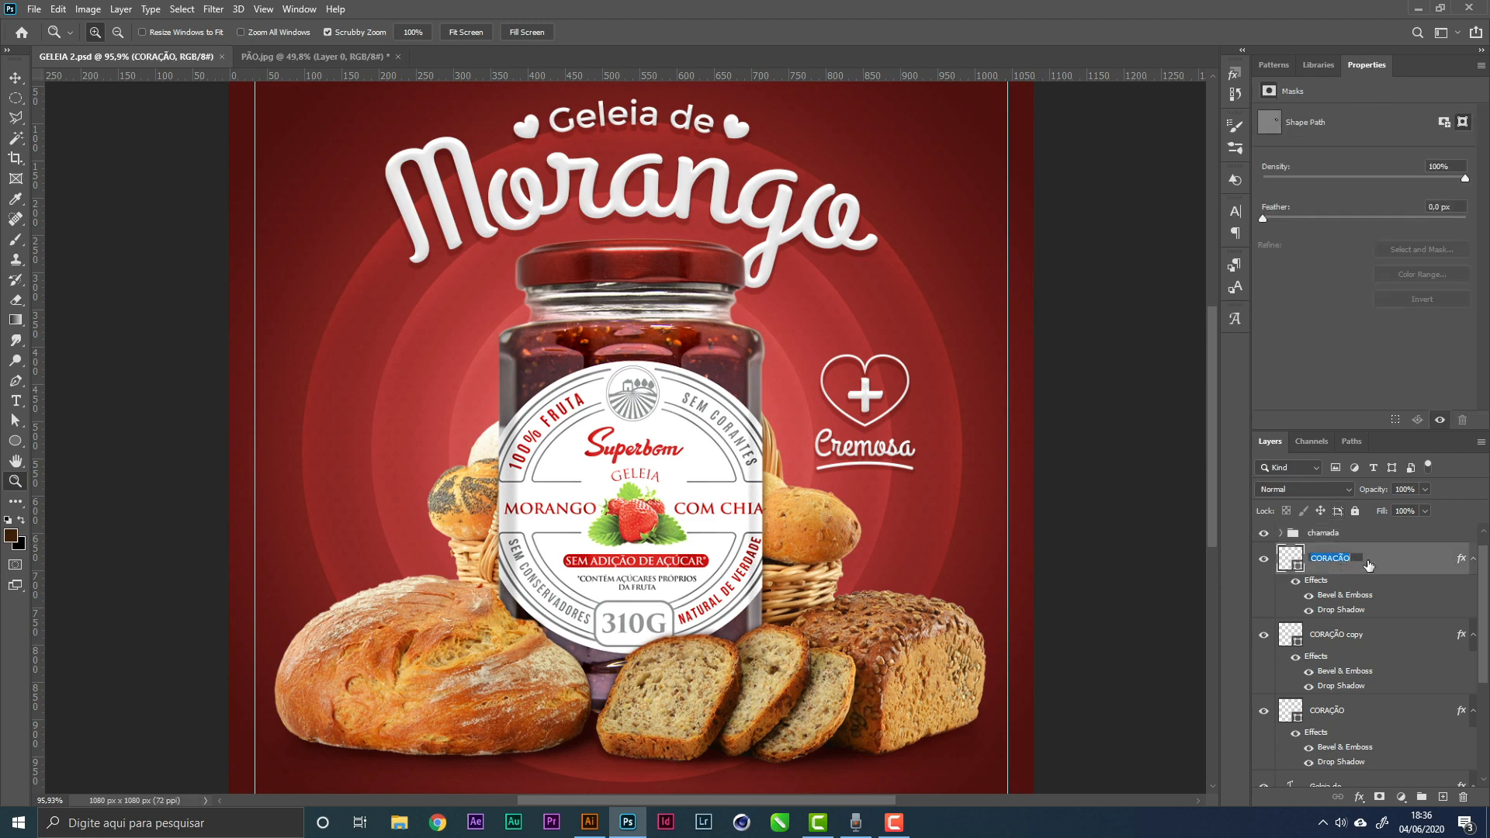
click(1264, 534)
click(1264, 534)
right_click(1368, 558)
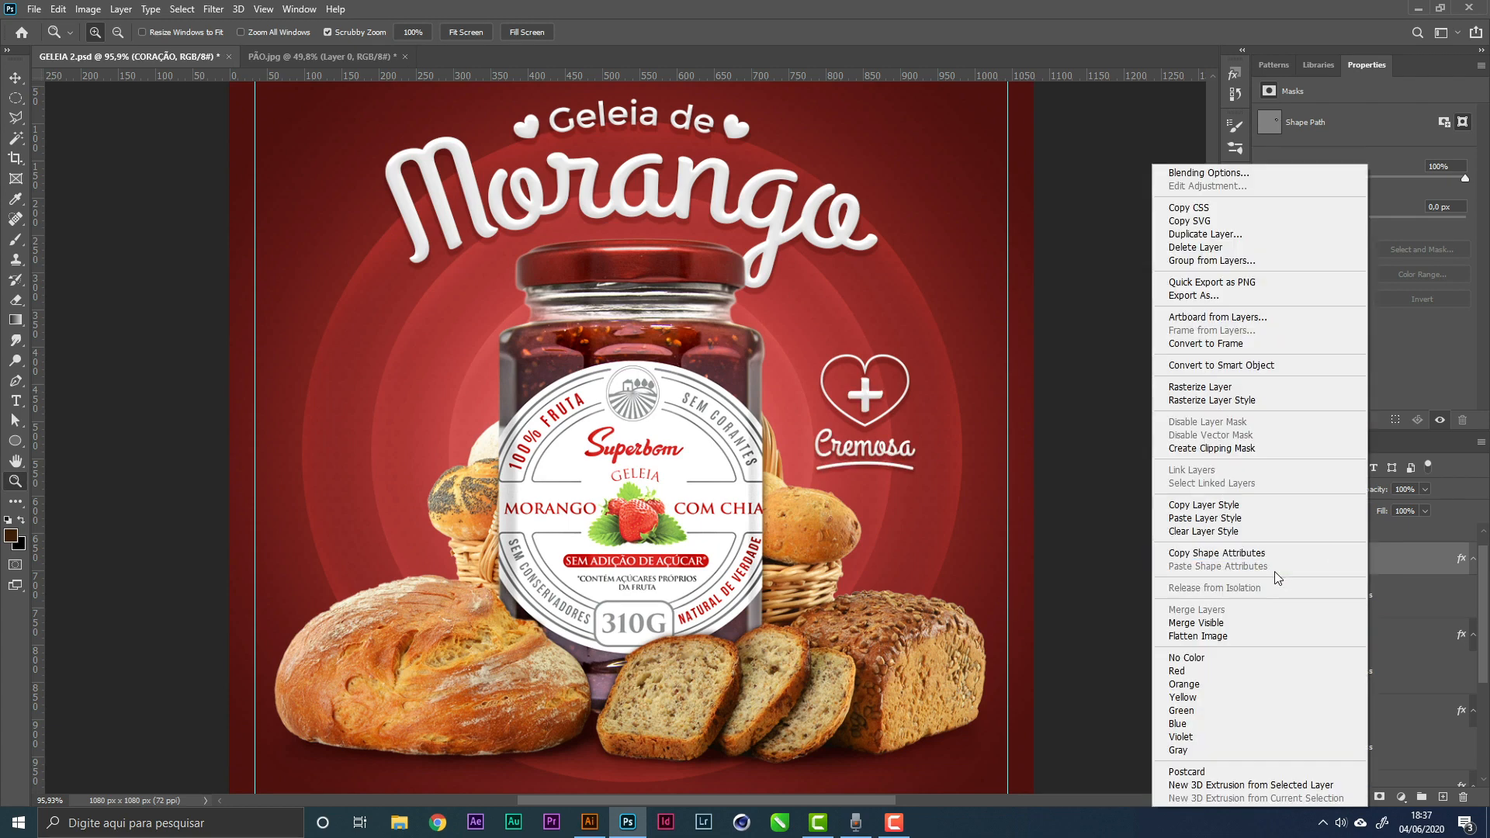
click(1224, 521)
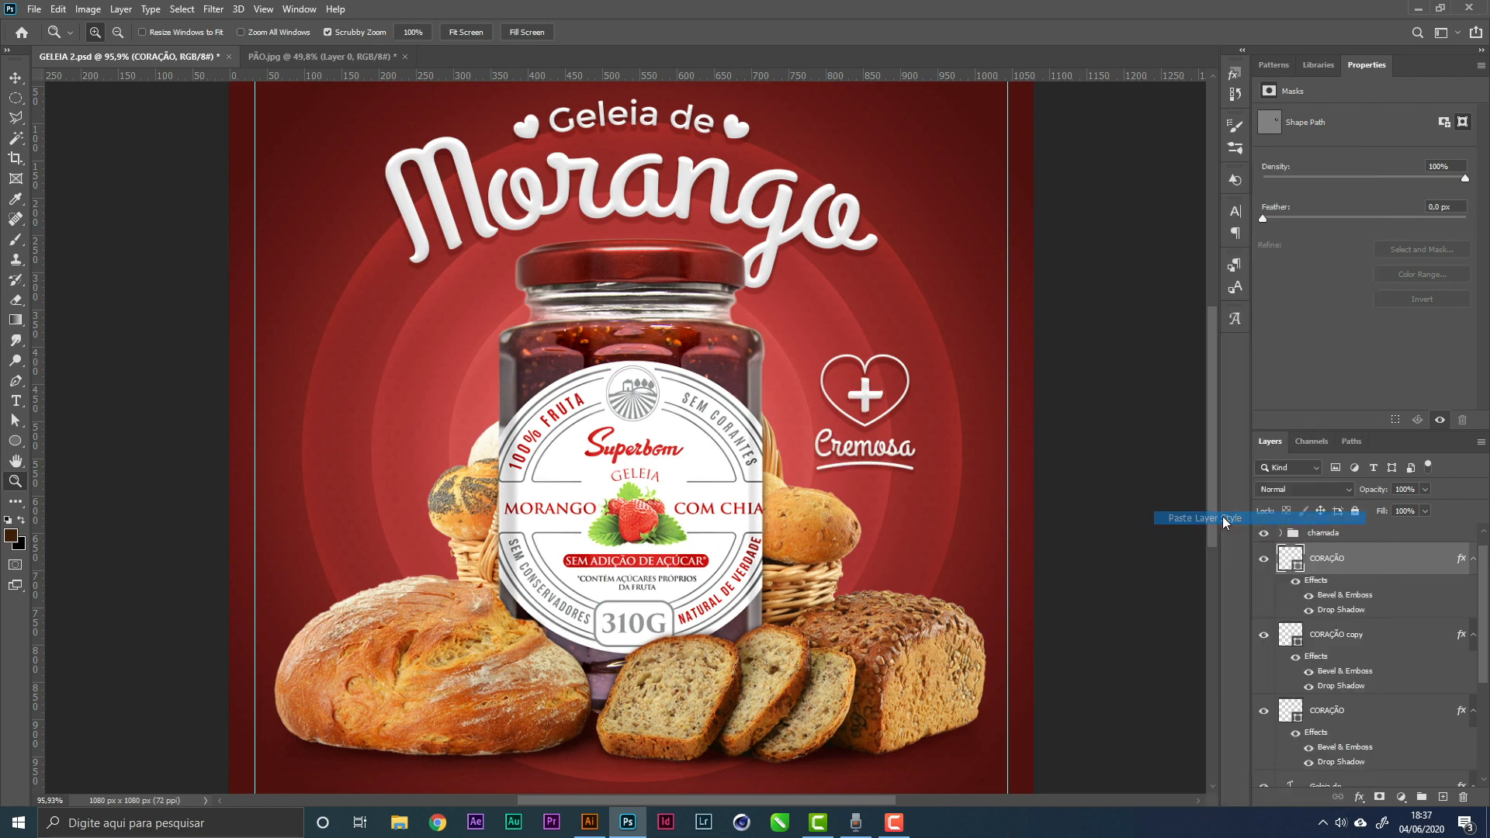
Move the outlined heart's CORAÇÃO layer into the chamada group, below the "+" layer, and collapse the group
click(1286, 538)
click(1282, 533)
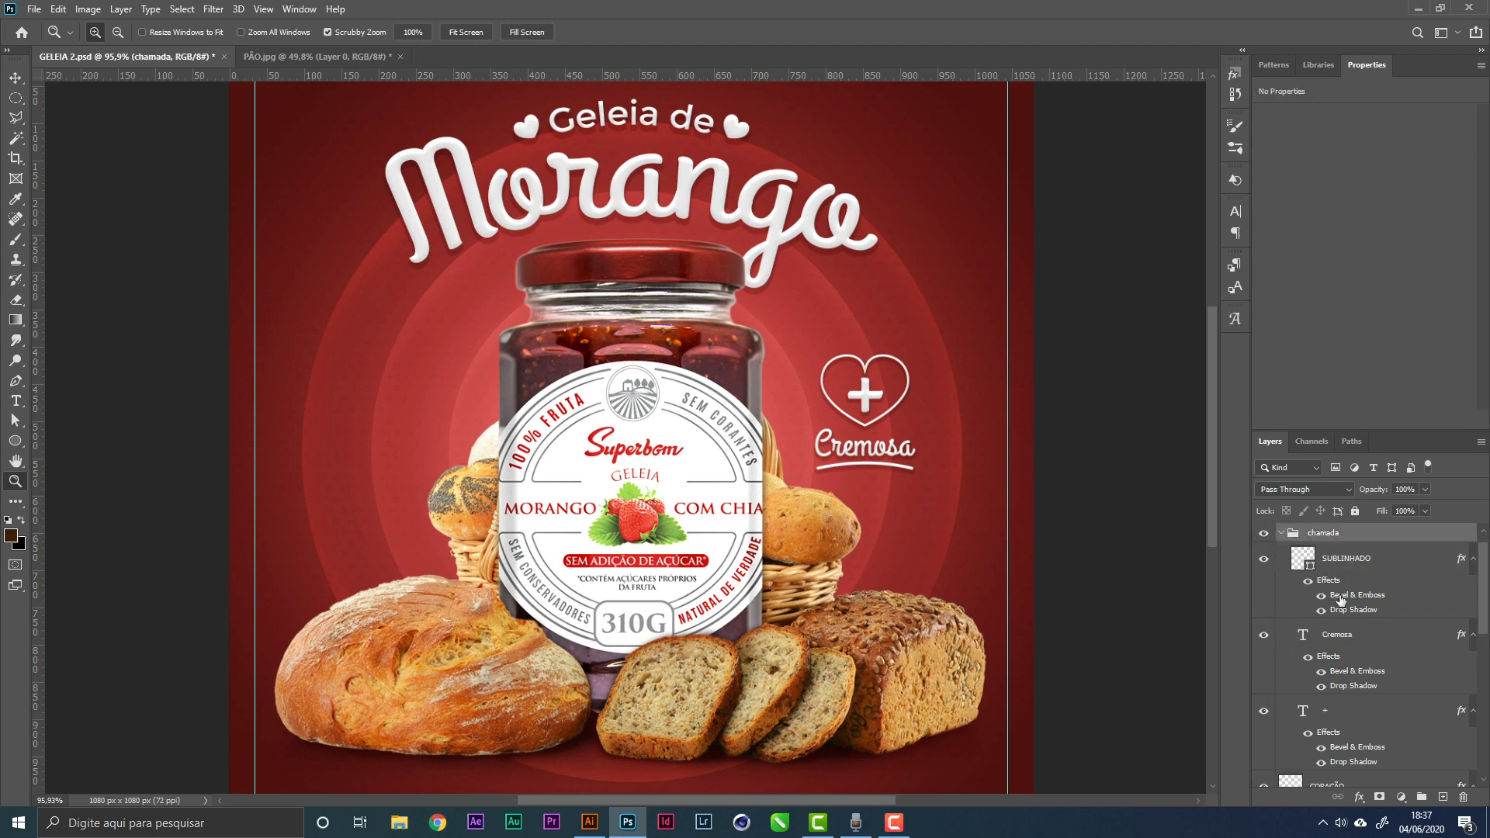
click(1332, 782)
scroll(1291, 551, up, 2)
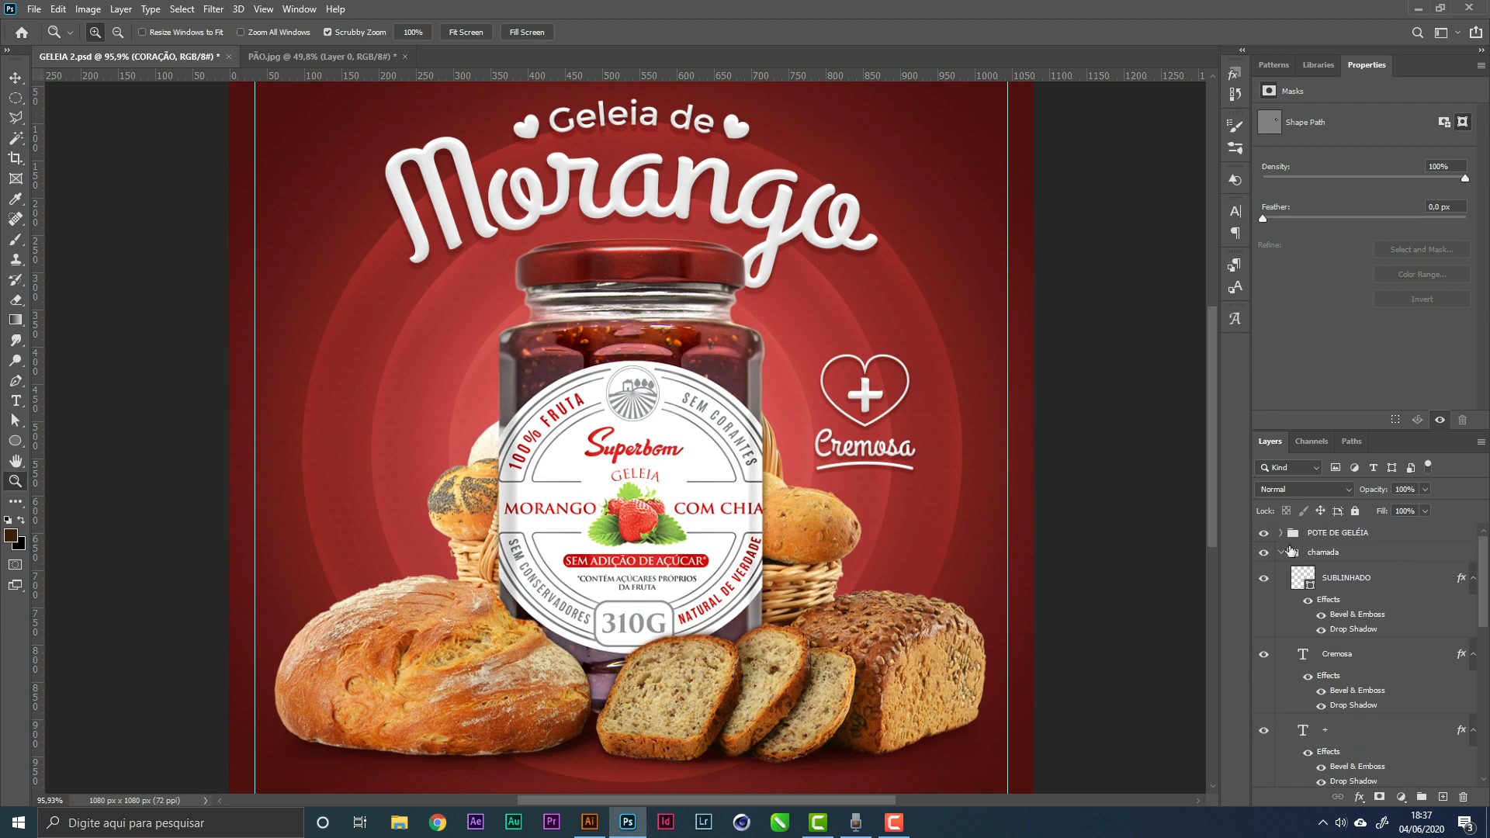
click(1282, 553)
Rename the chamada group as CHAMADA in capitals and save the document
double_click(1361, 560)
text(c)
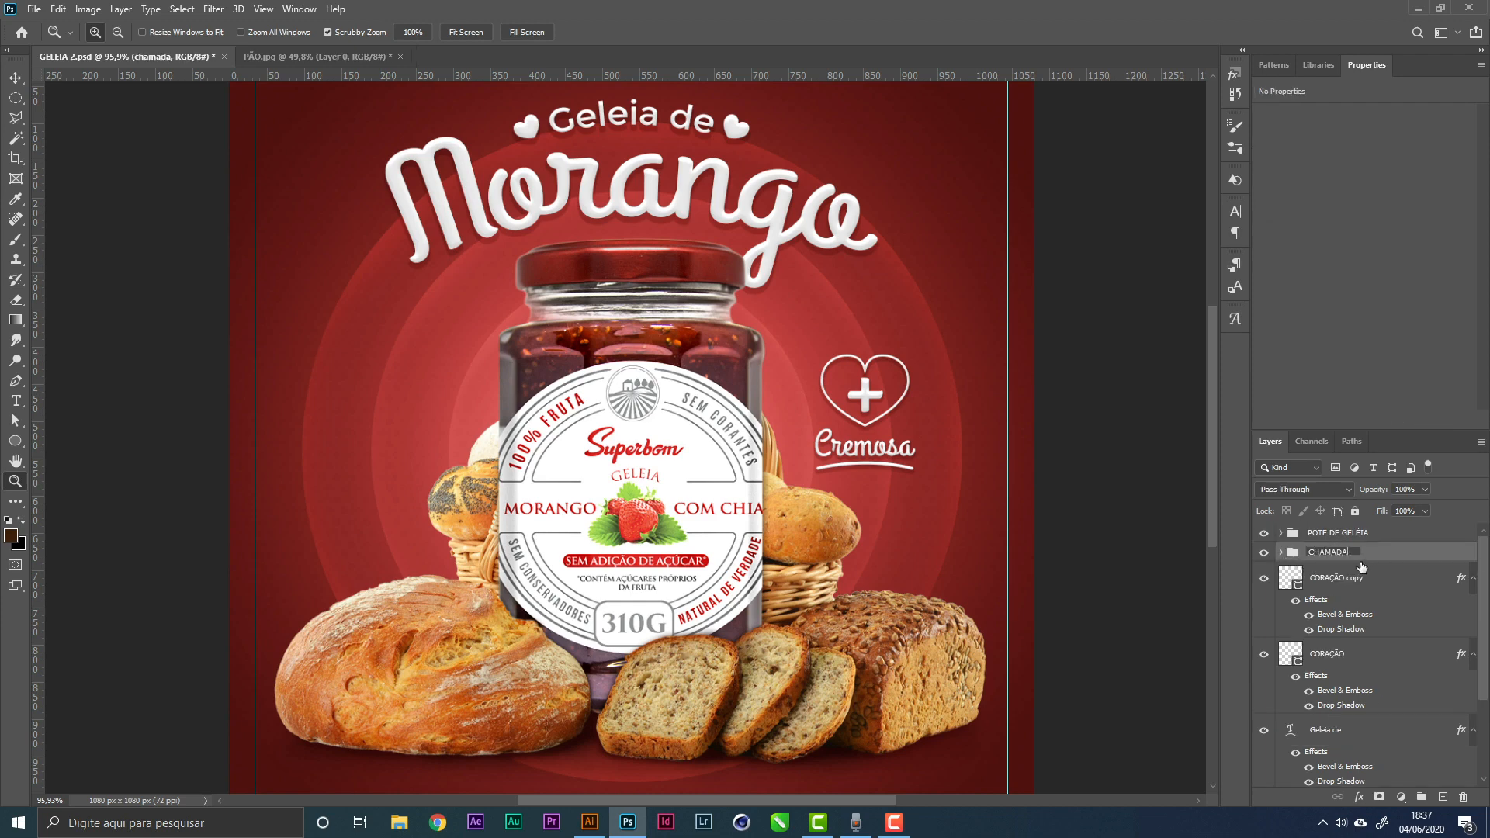
text(HAMADA)
key(Return)
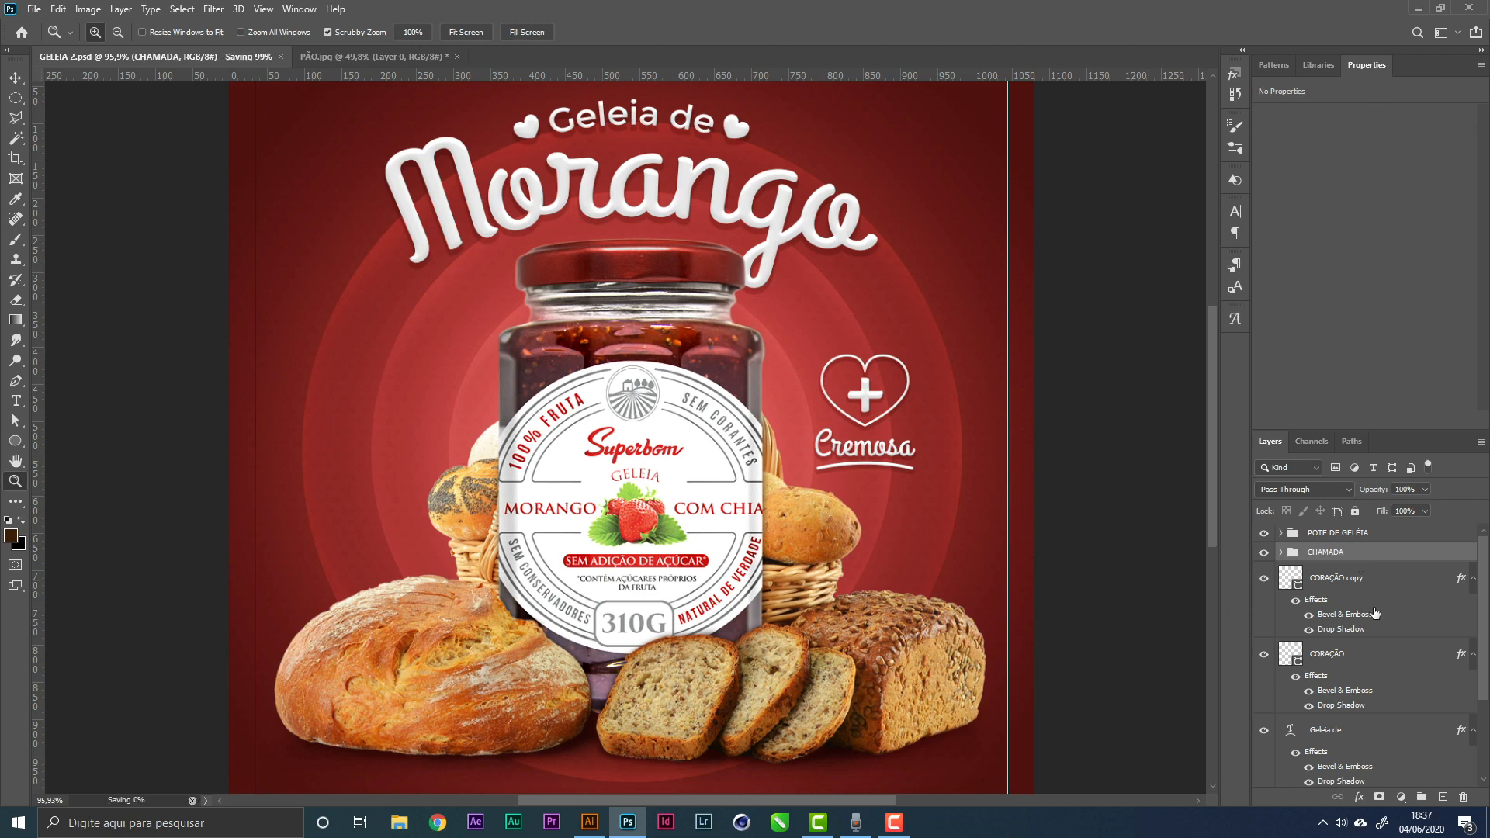
Group the two small heart layers with the "Geleia de" and "Morango" text layers and name the group TÍTULO
double_click(1377, 593)
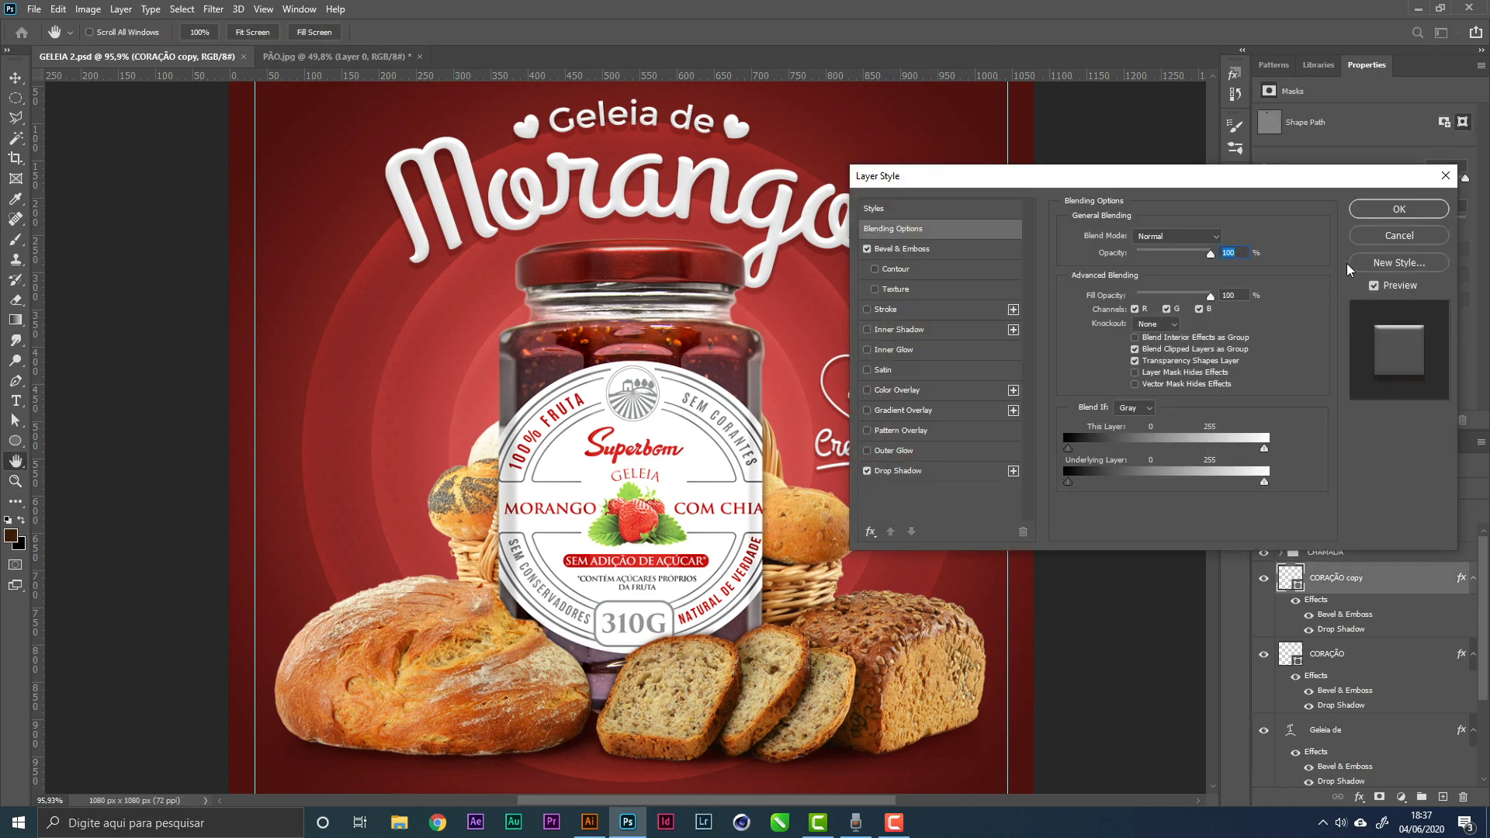
click(1394, 238)
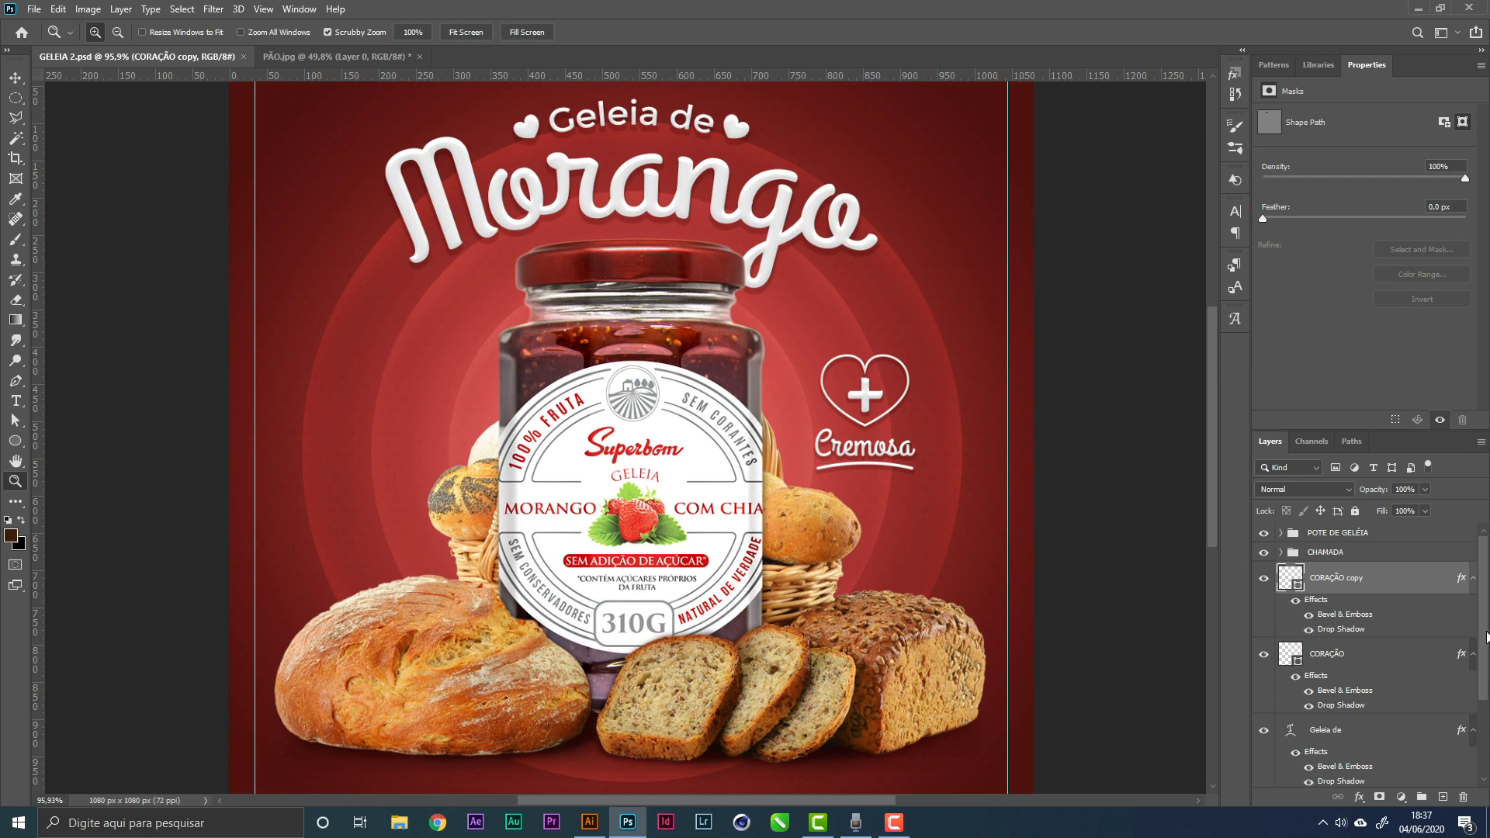
drag(1486, 633, 1483, 710)
shift+click(1398, 698)
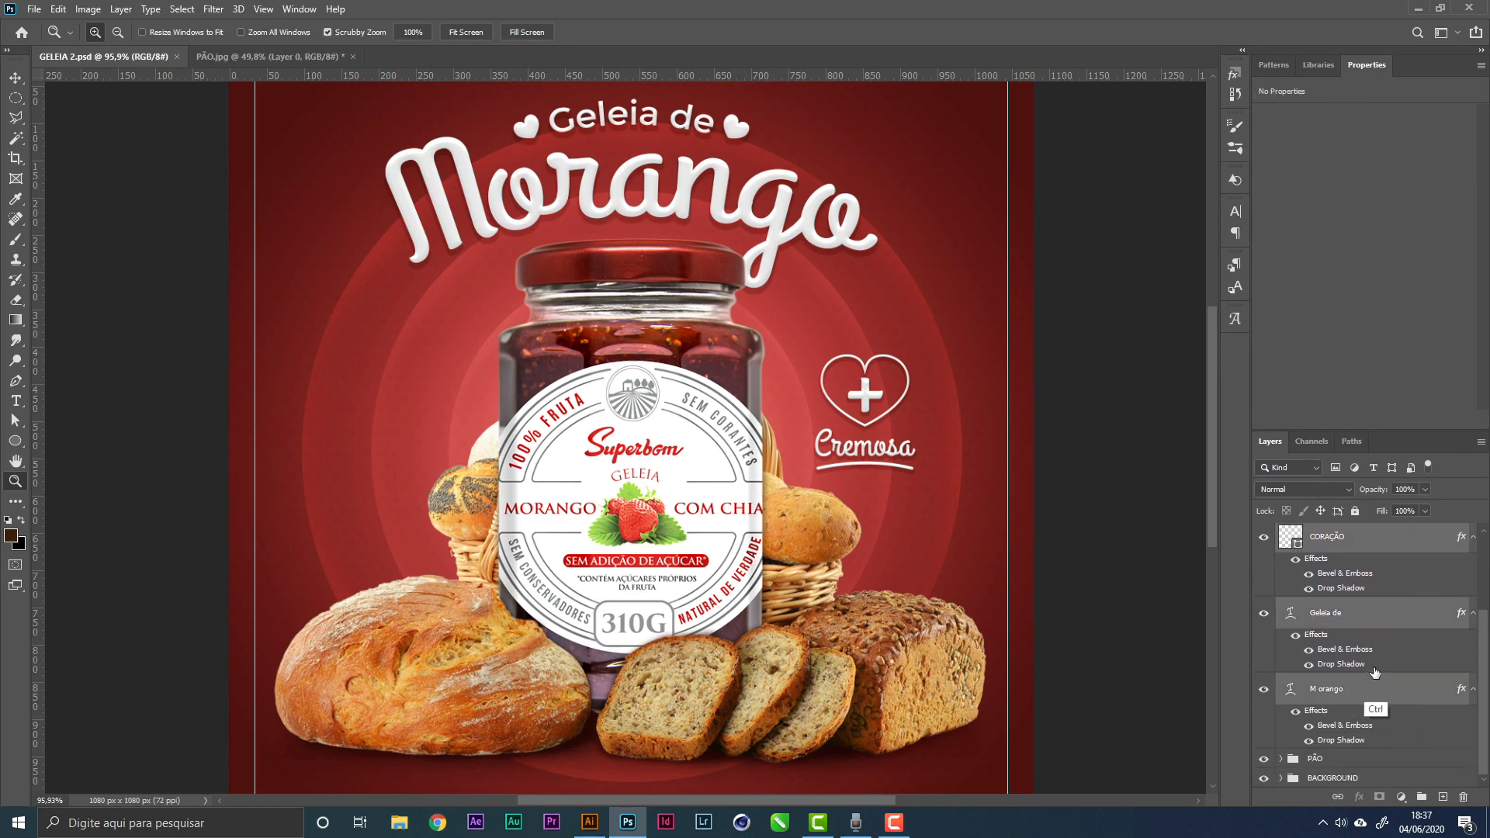
key(ctrl+g)
double_click(1352, 571)
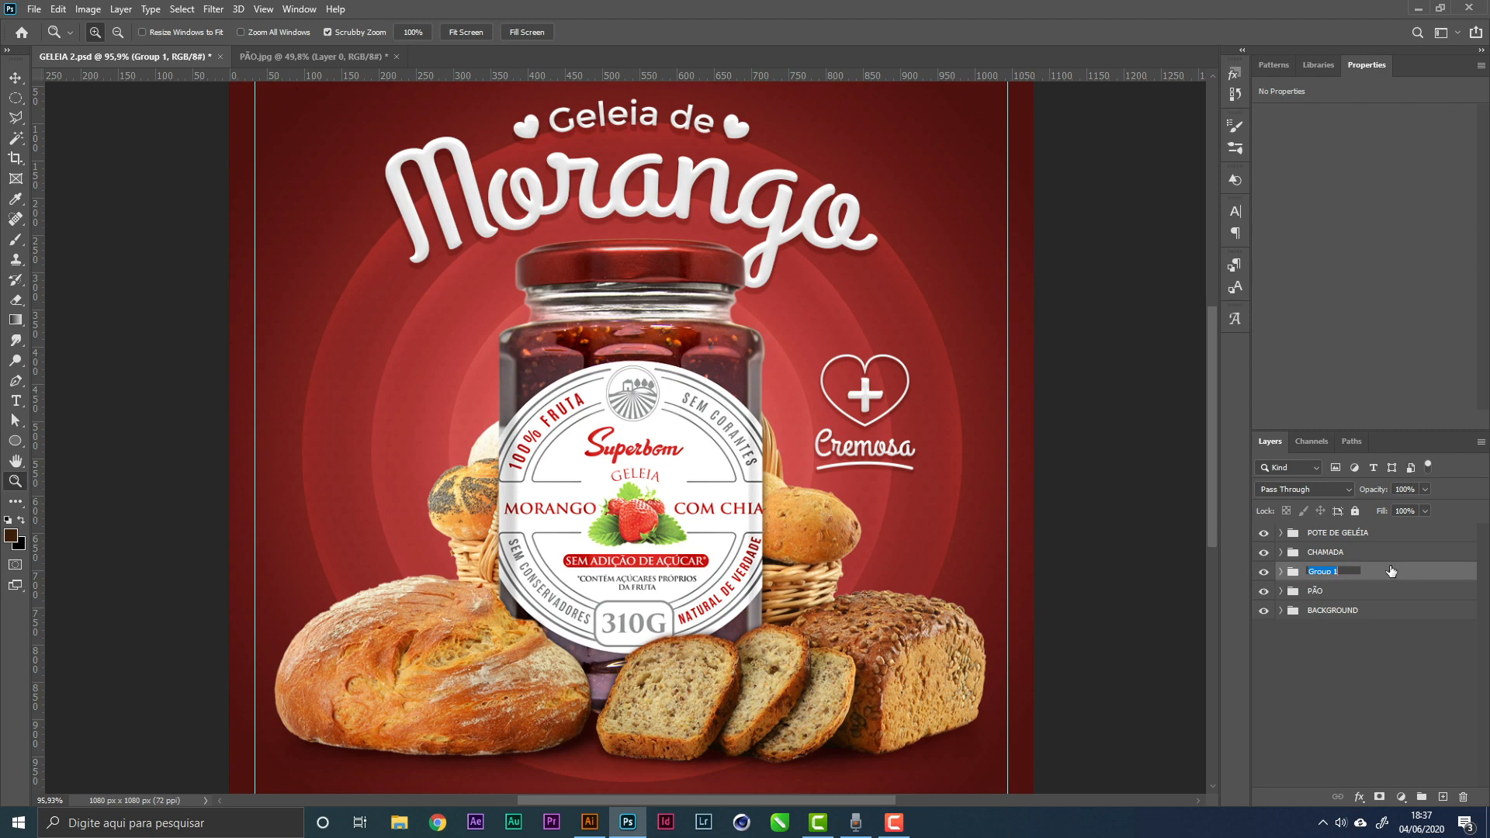
text(C)
text(ÍTULO)
key(Return)
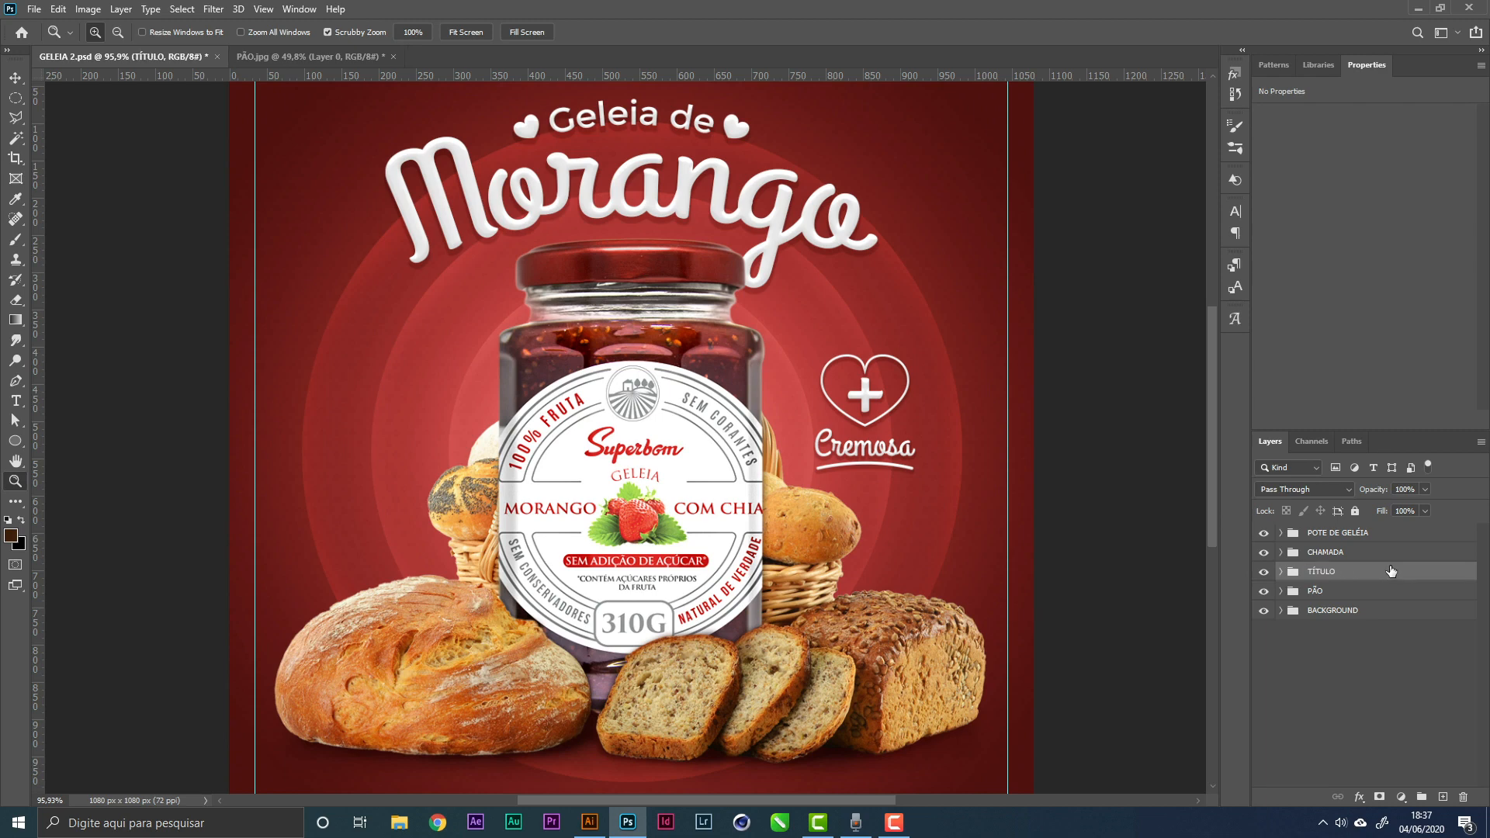
Move the CHAMADA group up and left towards the jar and scale it down to about 86%
key(ctrl+0)
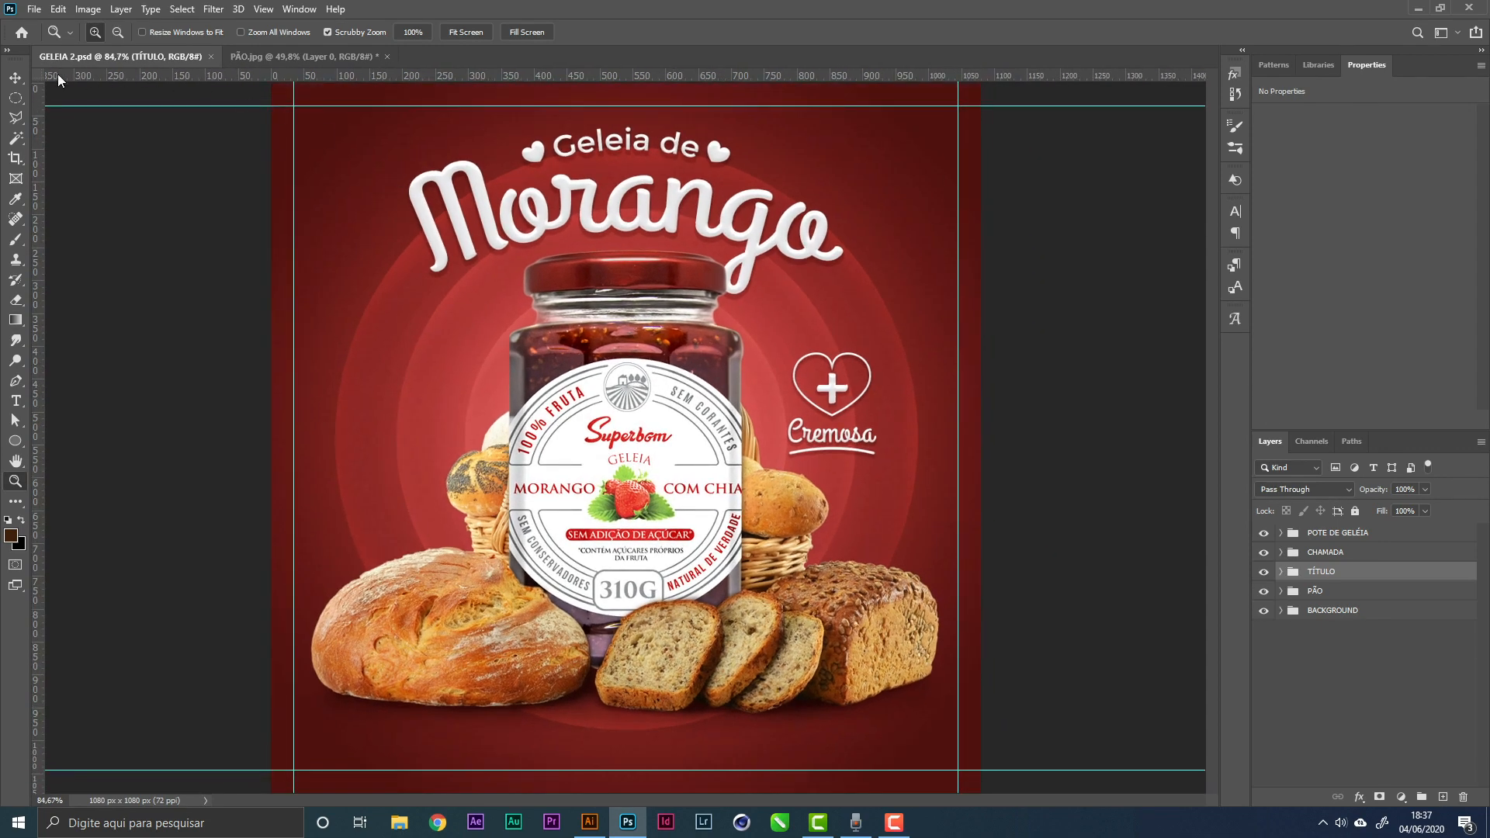
click(15, 78)
click(1343, 555)
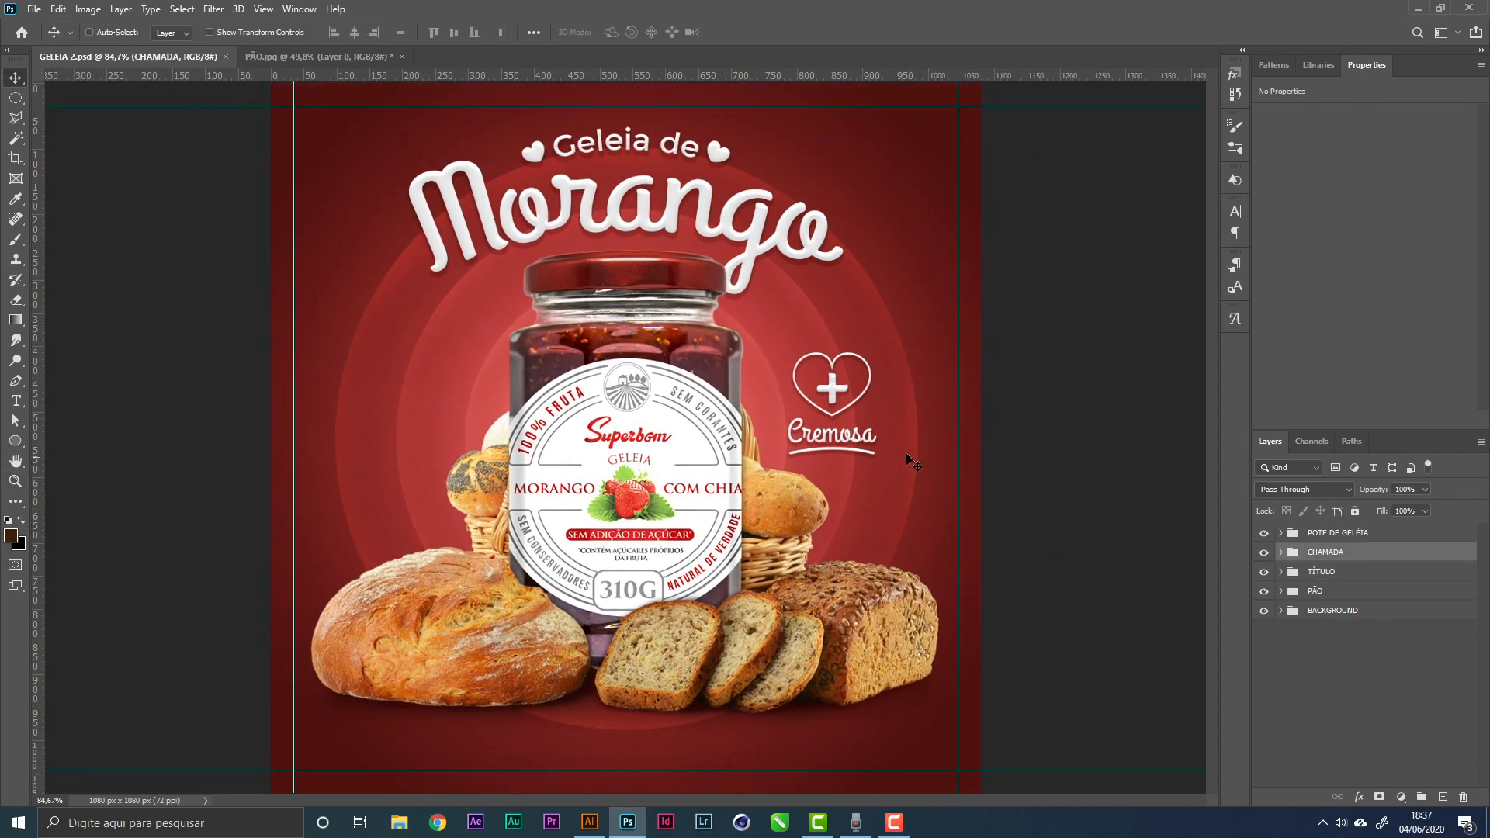
drag(908, 455, 891, 435)
key(ctrl+t)
drag(866, 333, 853, 348)
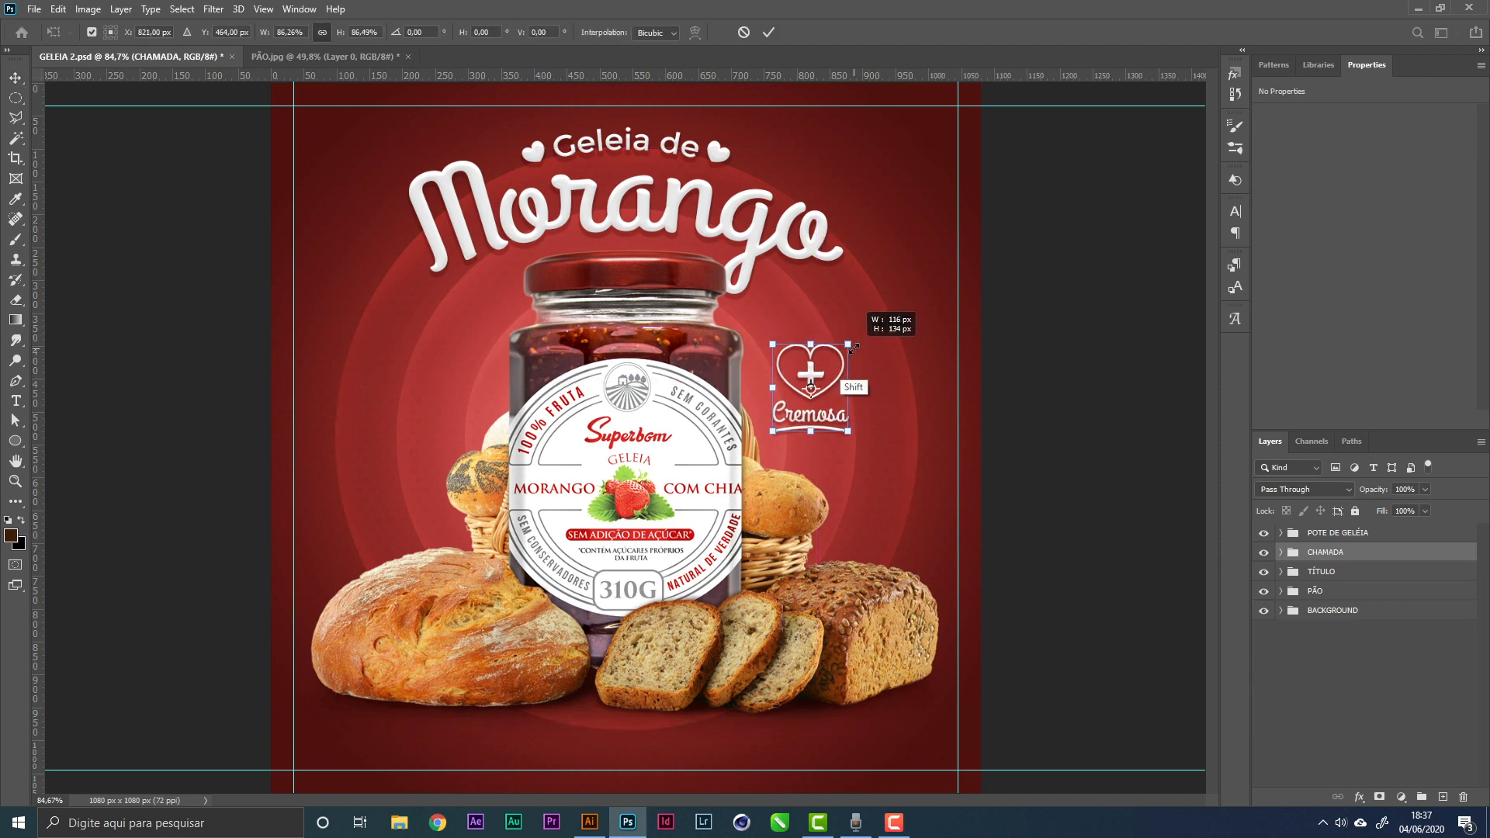
key(Return)
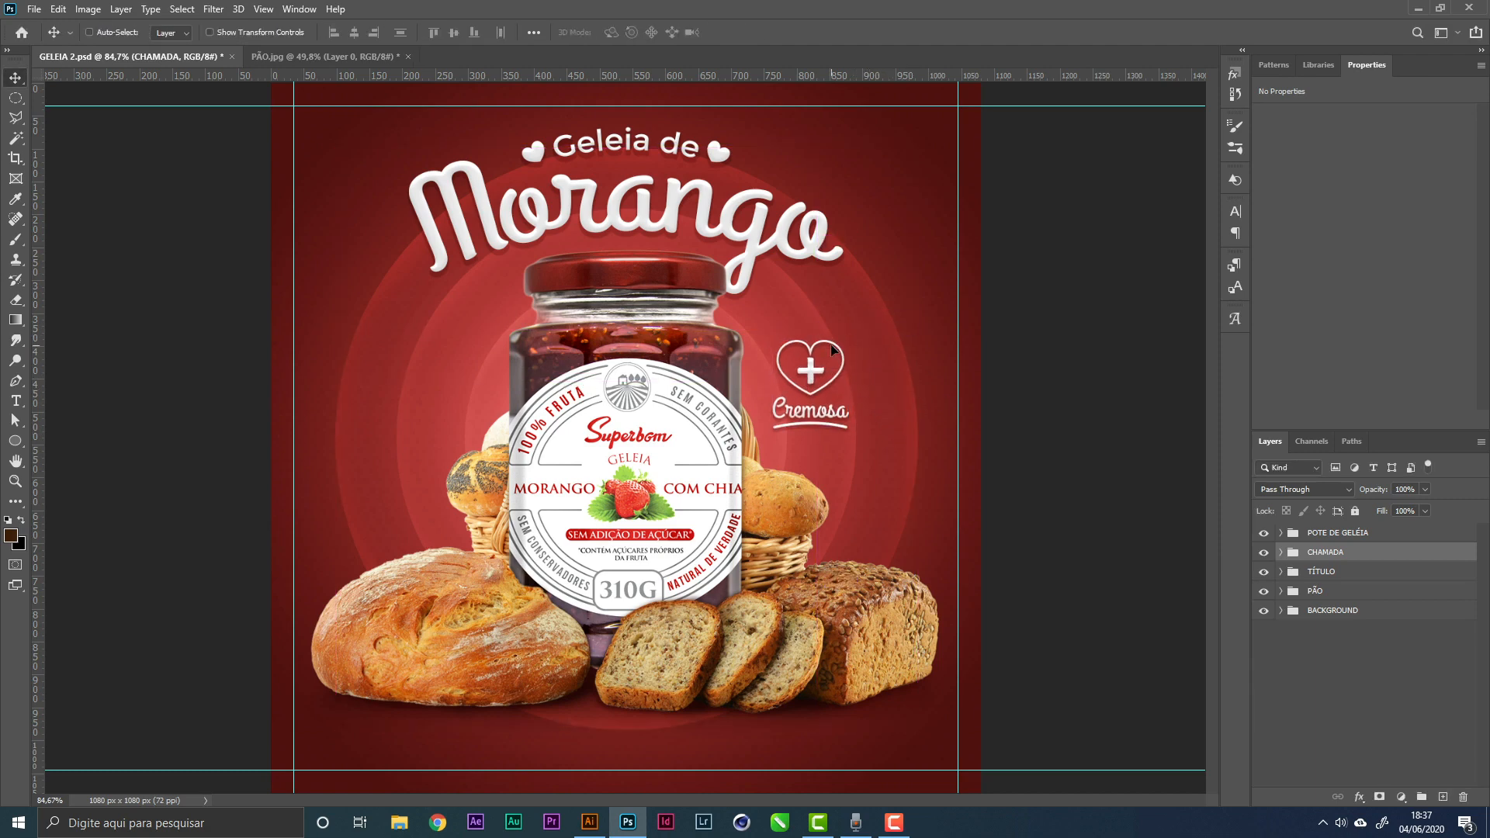
Adjust the stroke width of the SUBLINHADO underline inside CHAMADA, collapse the group and save the document
click(1281, 552)
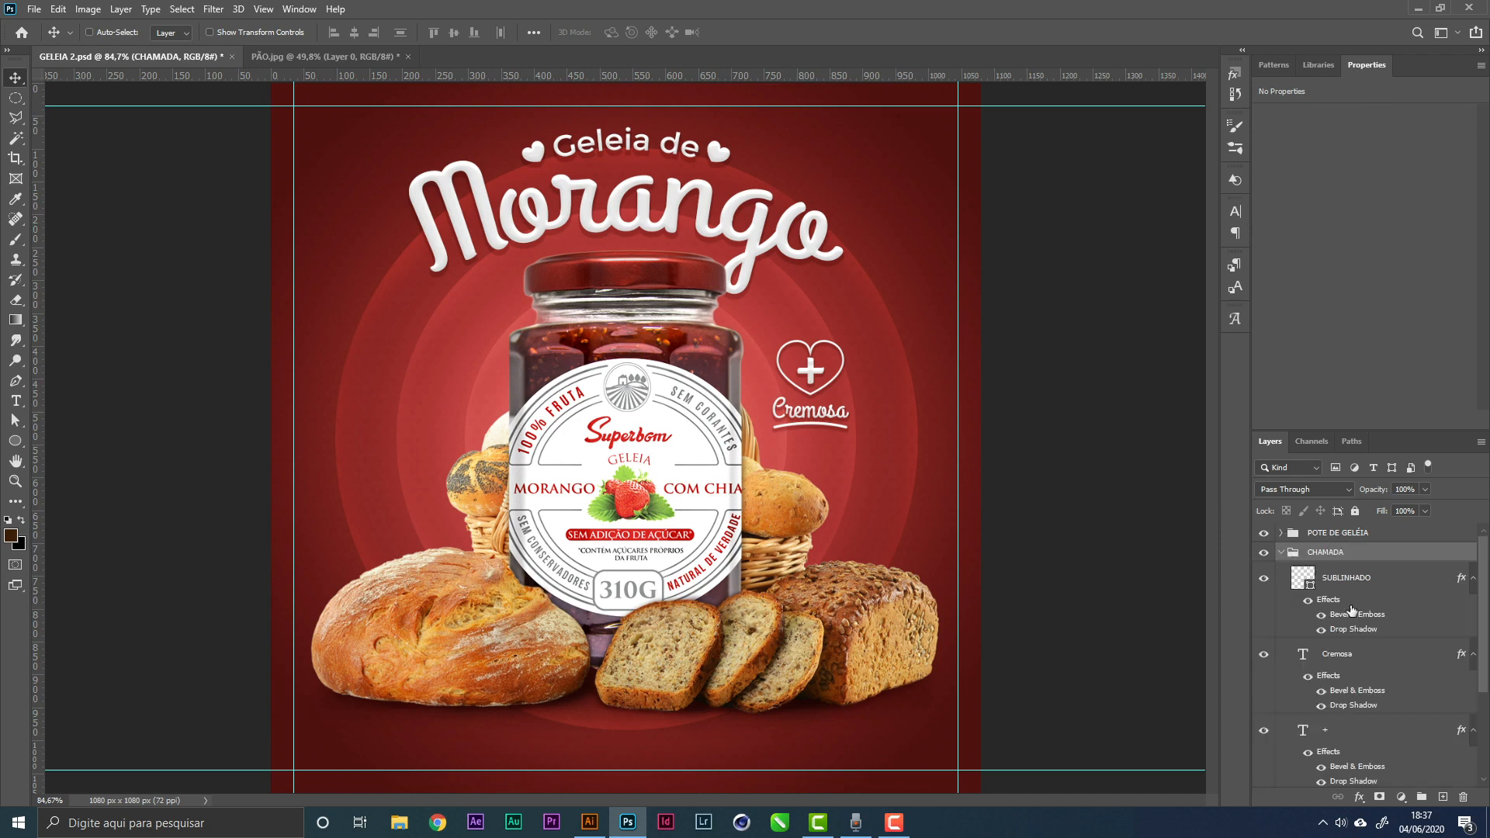
click(1366, 581)
key(a)
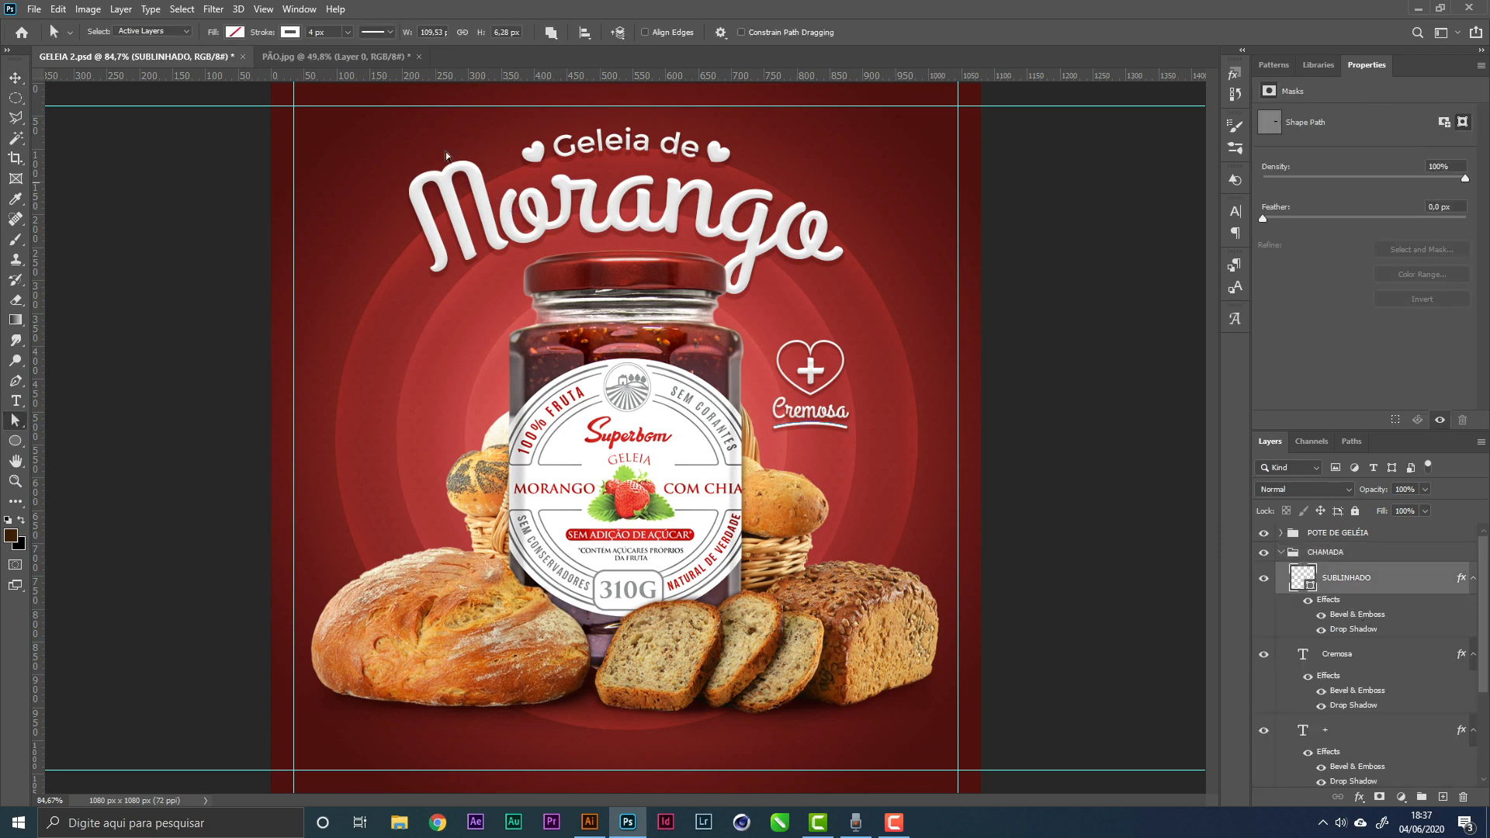
click(336, 33)
click(14, 77)
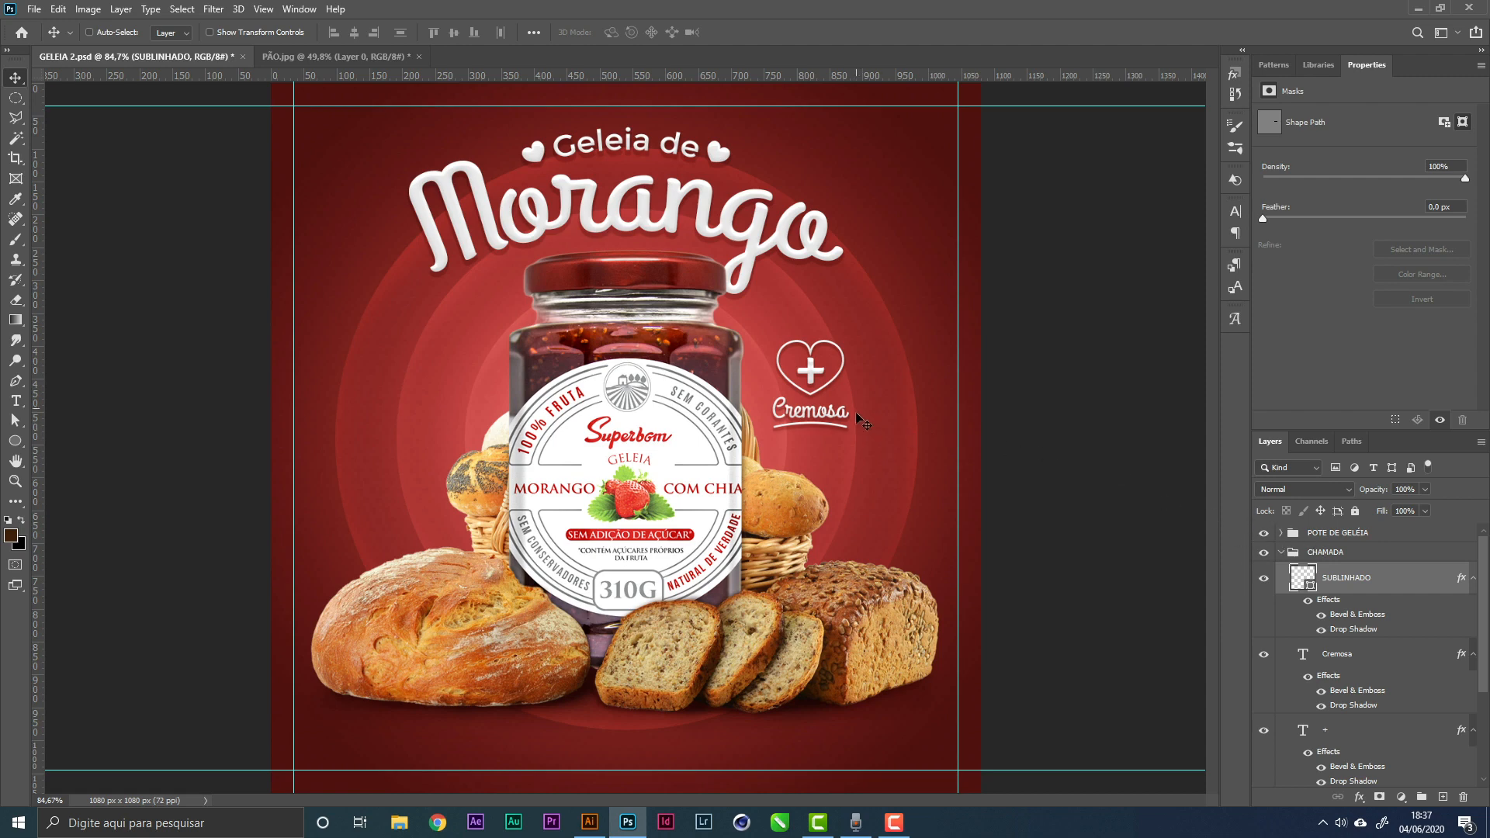
click(1281, 554)
key(ctrl+s)
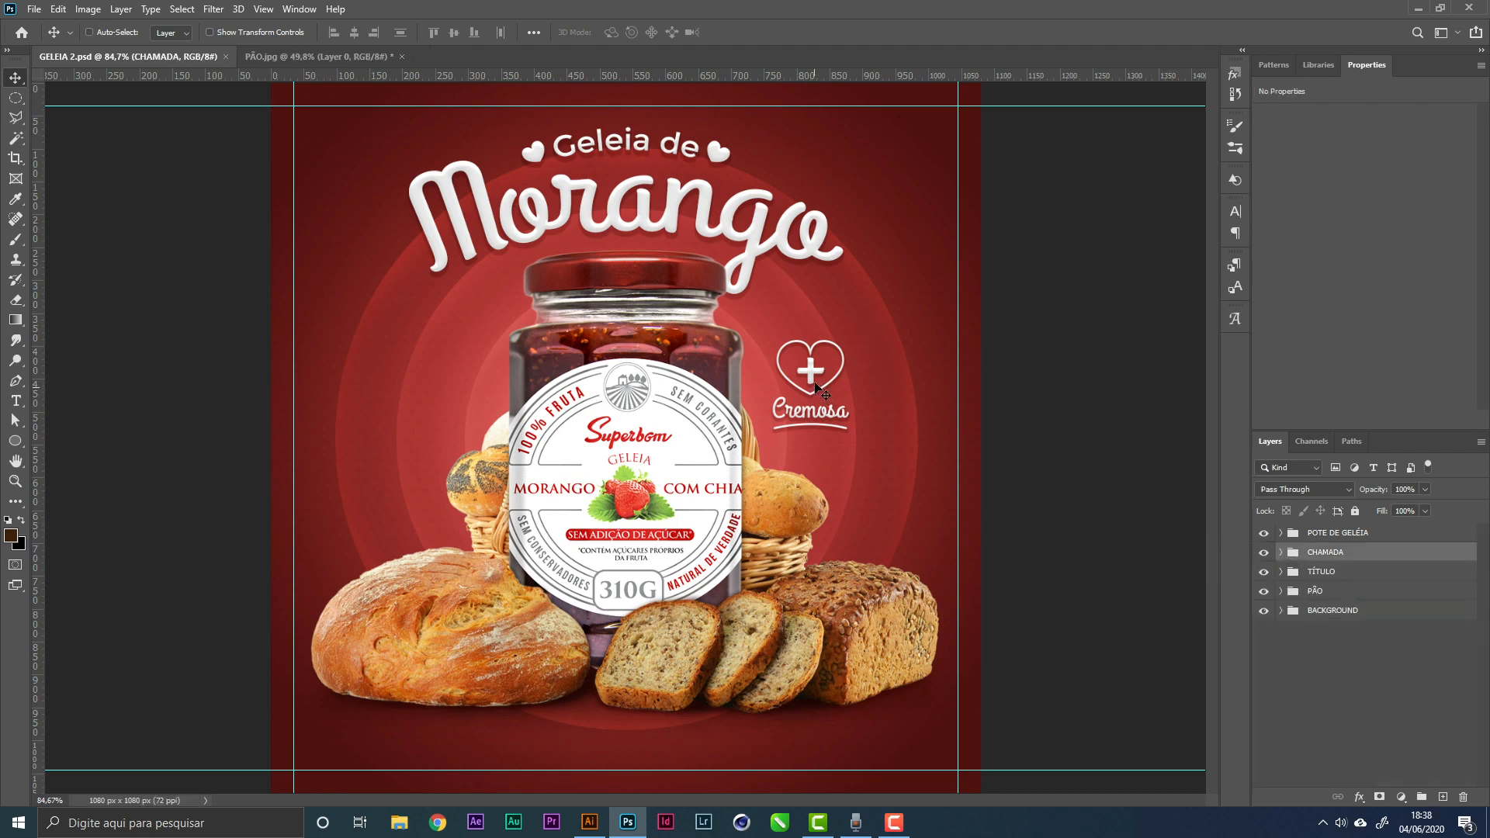
Place the MORANGO image of the strawberry group with leaves as embedded and move its layer above the POTE DE GELÉIA group
key(z)
drag(786, 411, 620, 331)
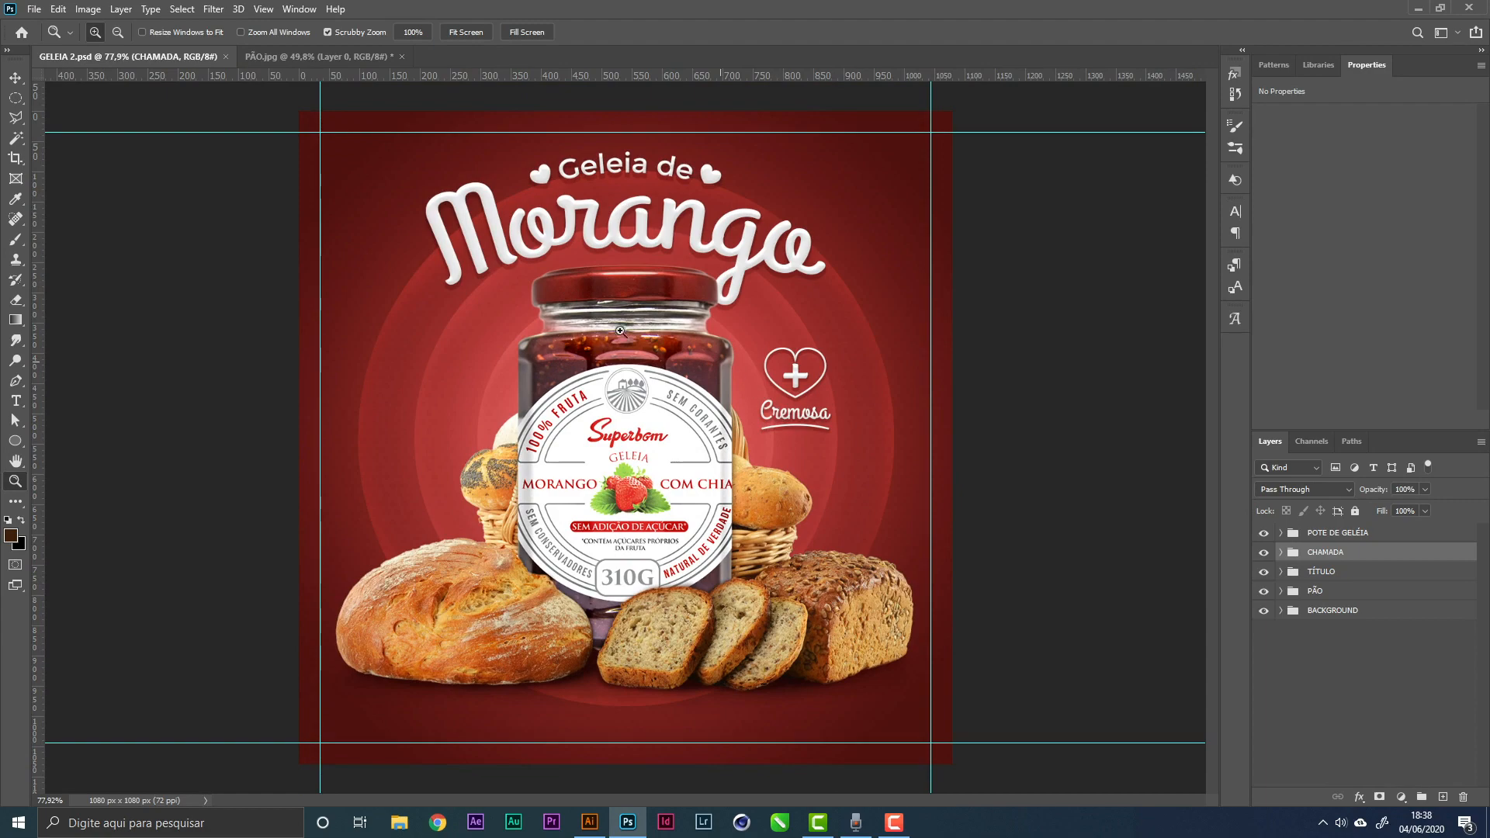
click(37, 9)
click(107, 315)
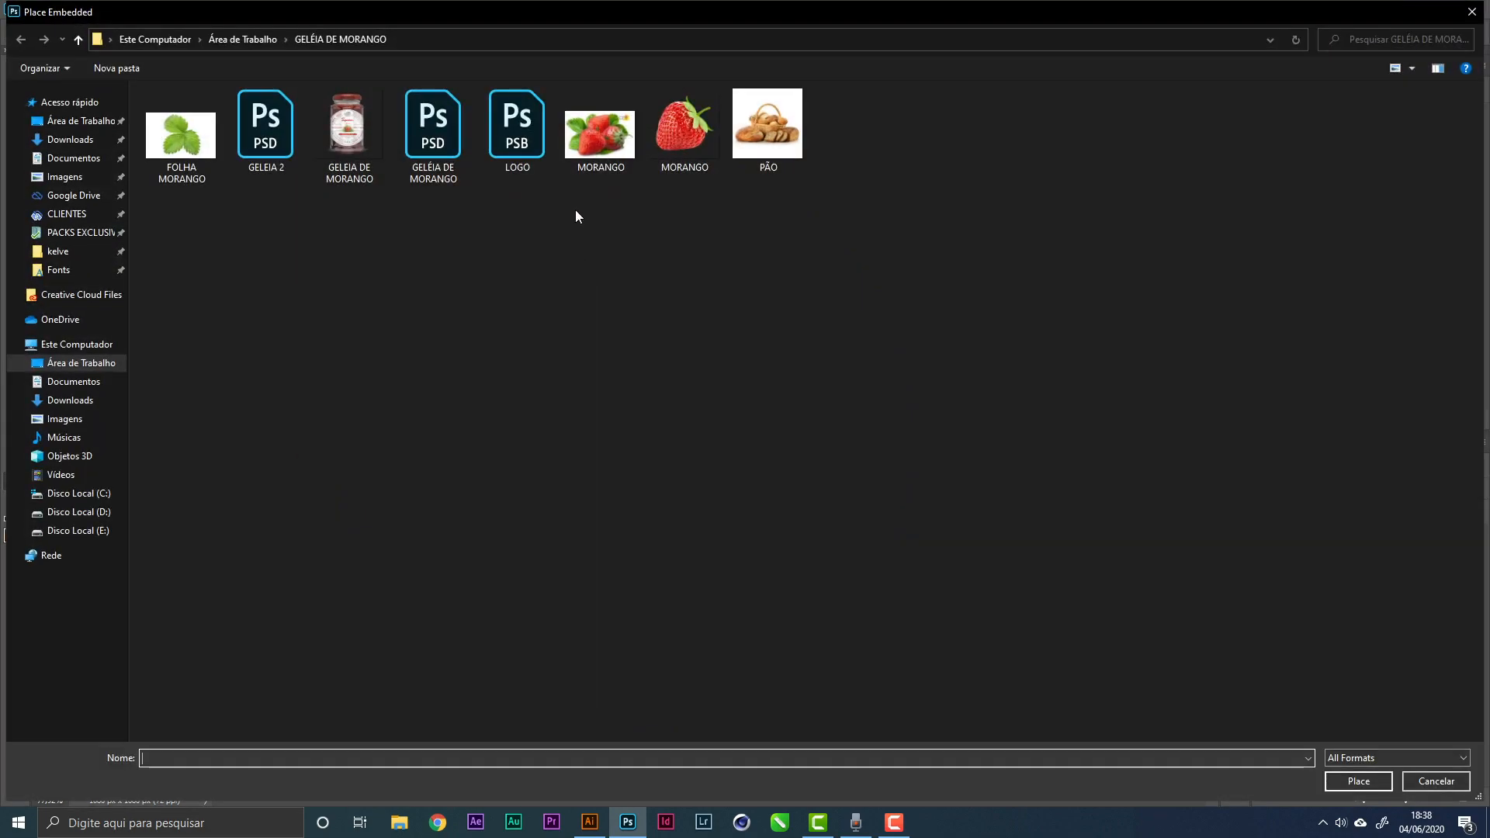
double_click(604, 144)
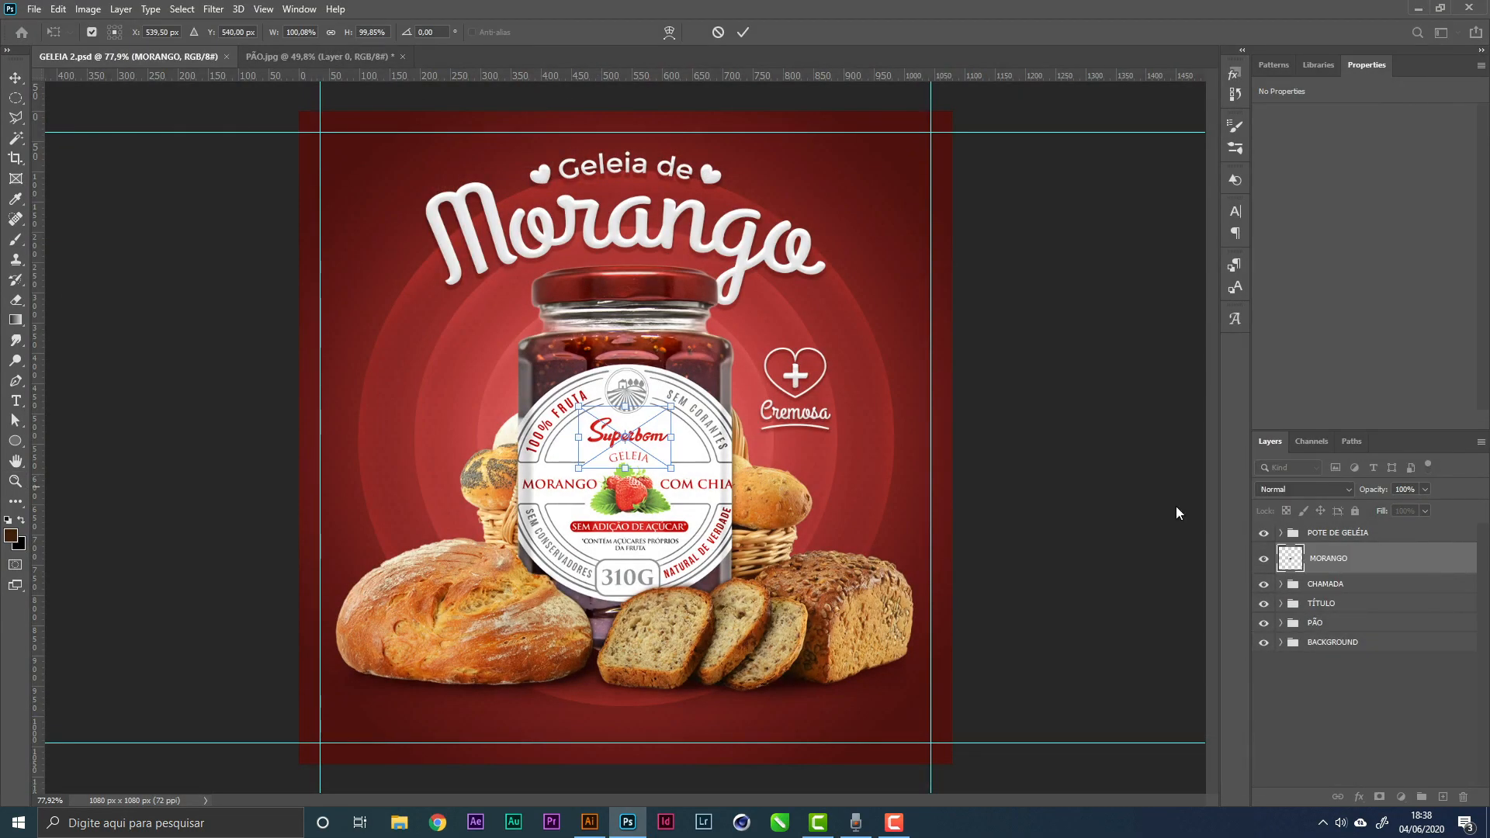
key(Return)
drag(1364, 559, 1381, 527)
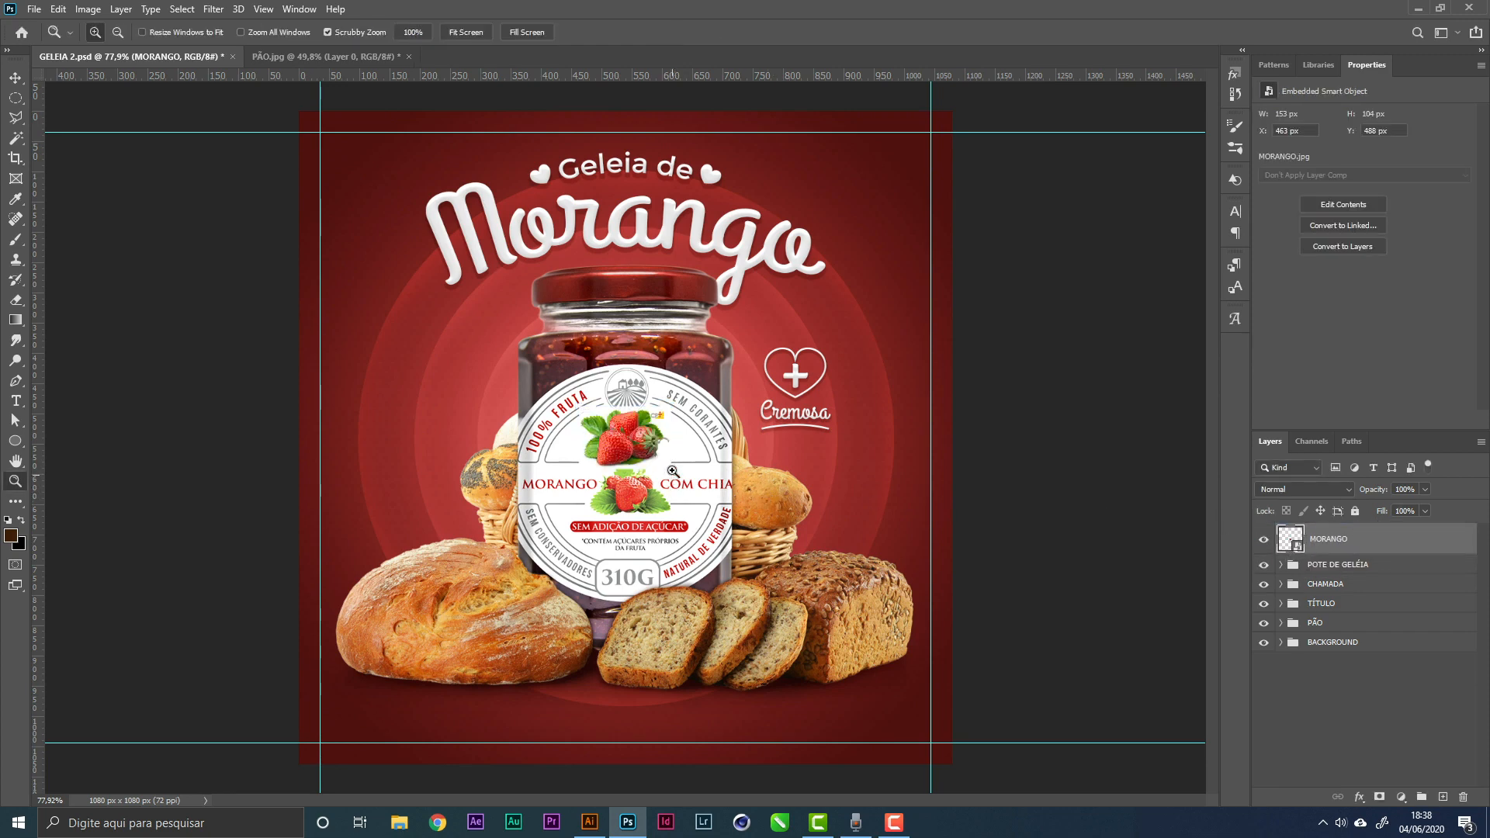
Scale the placed strawberry image up to about 609 × 414 px over the jar
key(ctrl+t)
drag(720, 513, 822, 559)
key(Return)
Select the white background around the strawberries with the Magic Wand at tolerance 30
key(z)
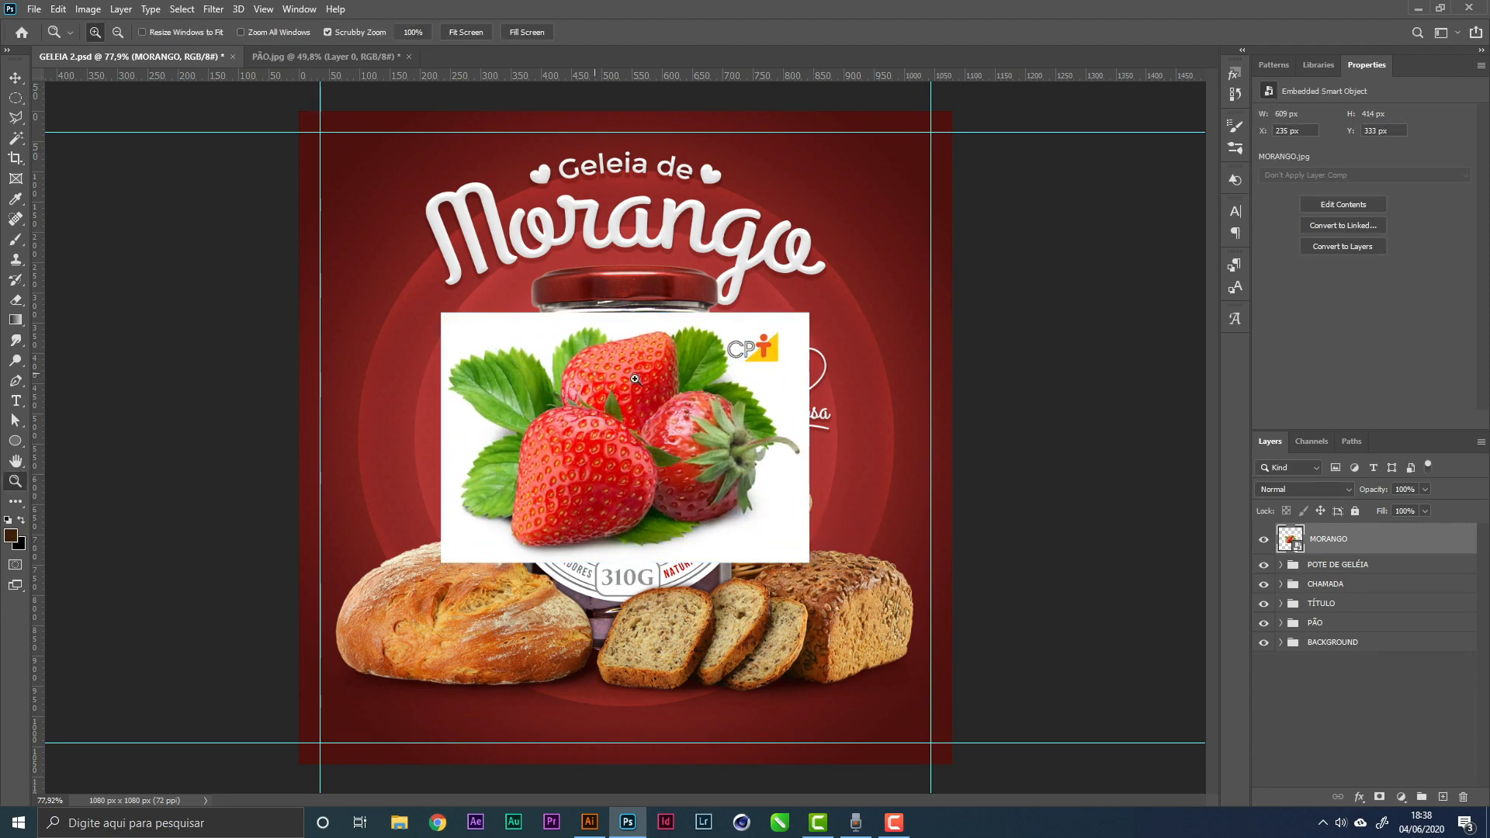
drag(596, 375, 638, 386)
key(w)
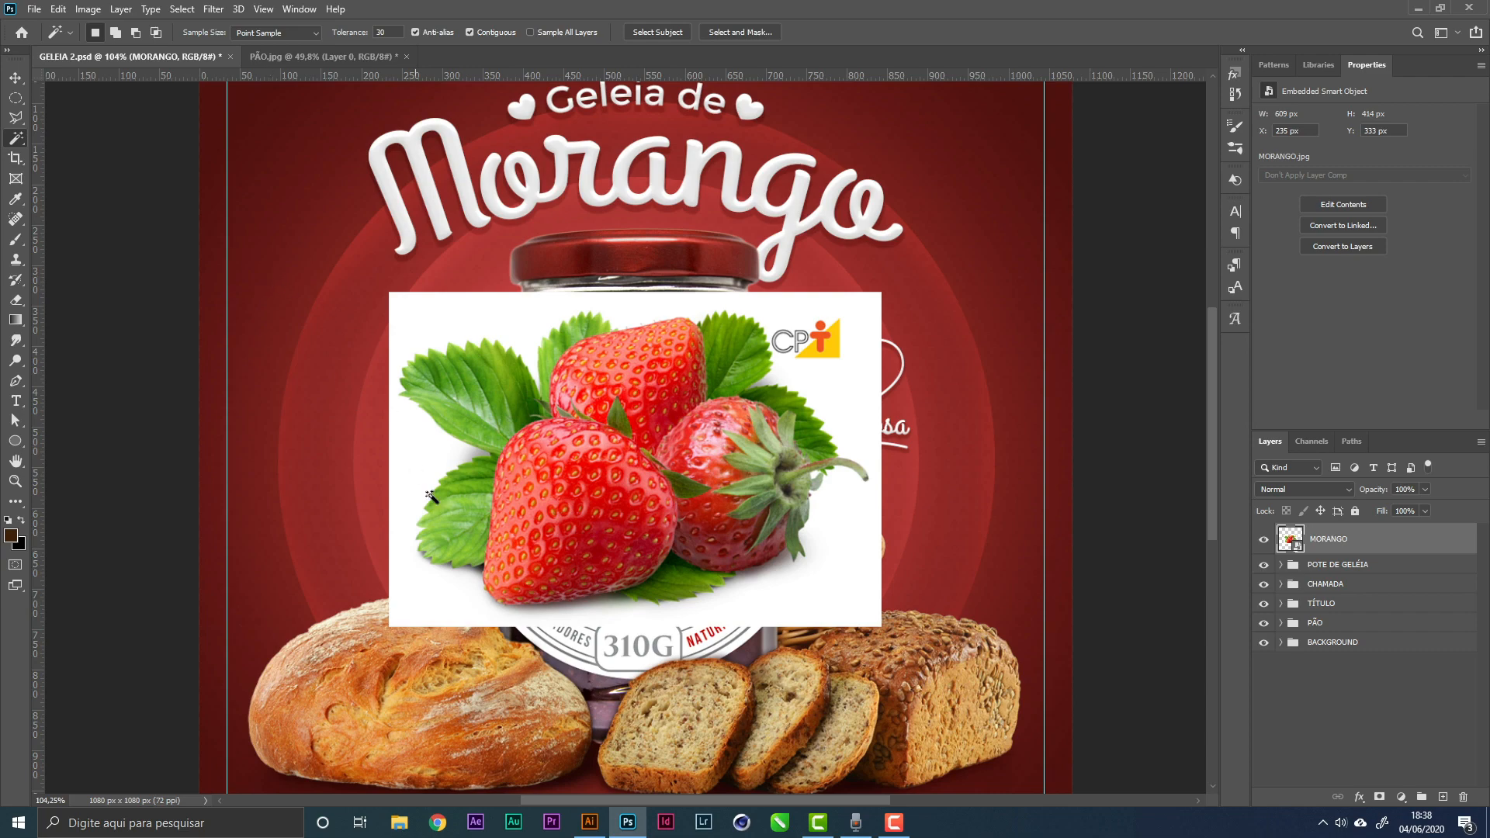
click(420, 469)
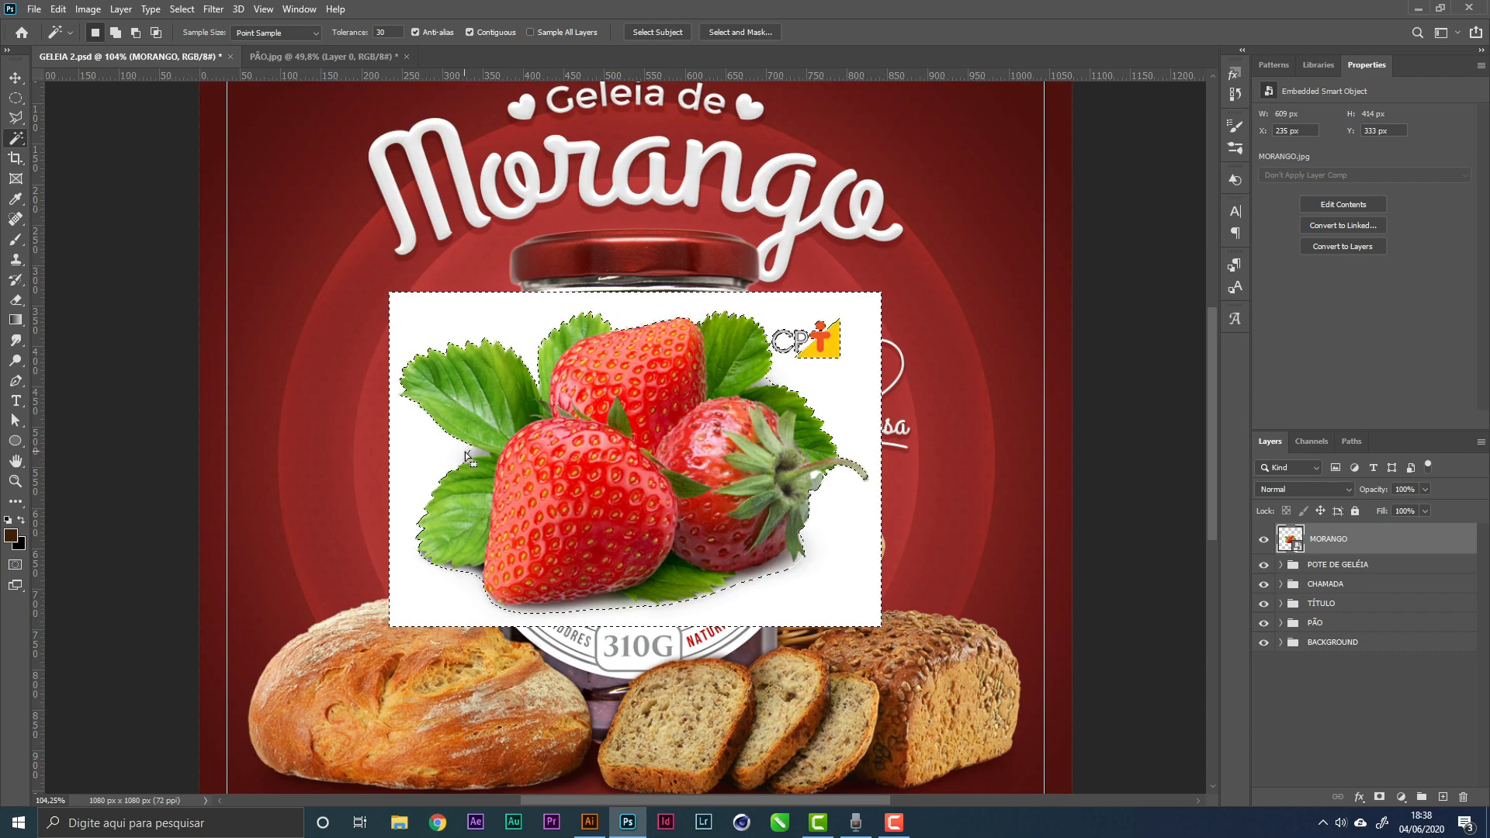
key(z)
drag(543, 458, 579, 459)
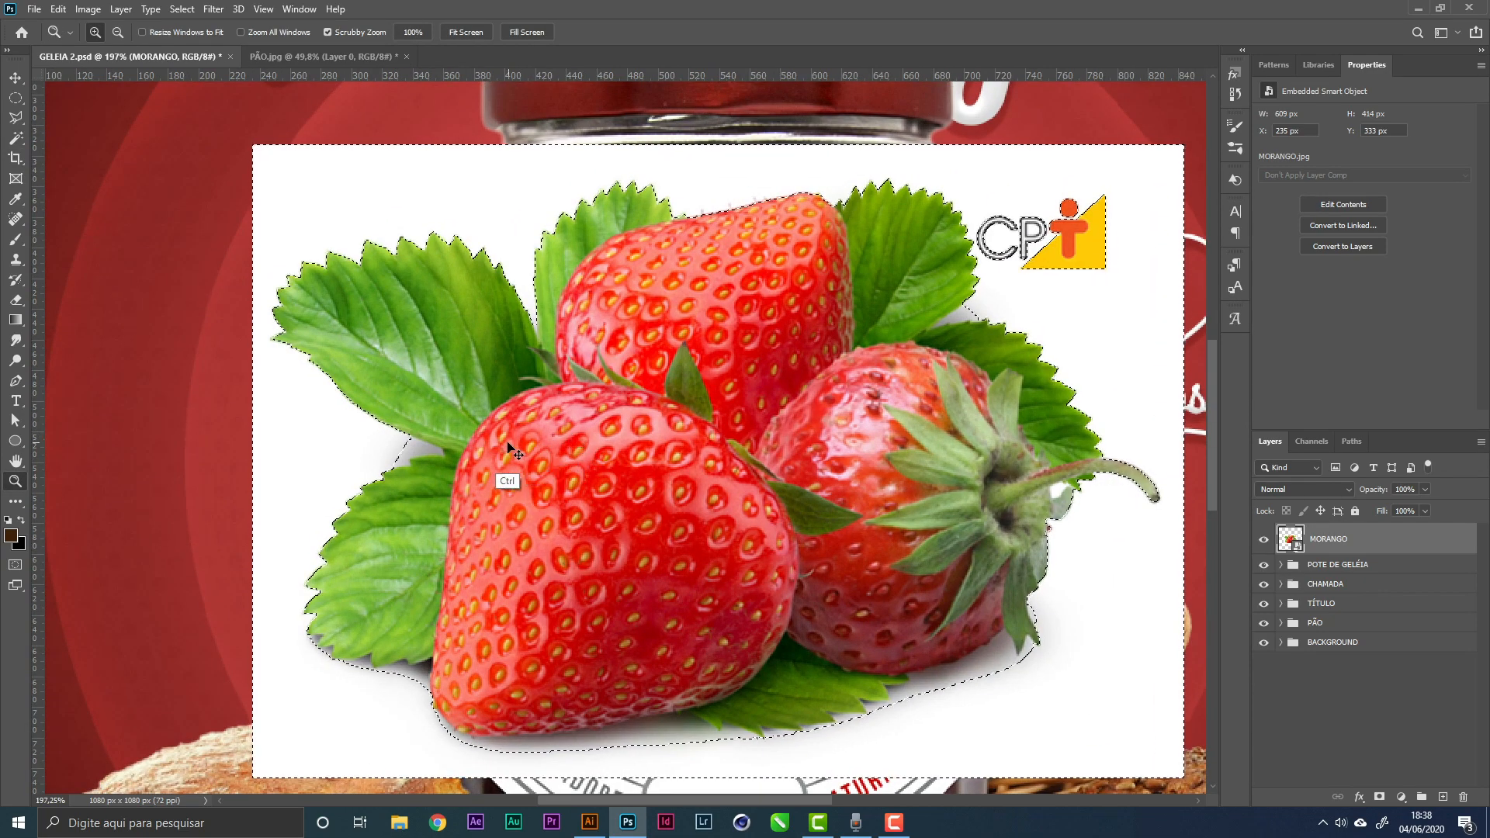
key(w)
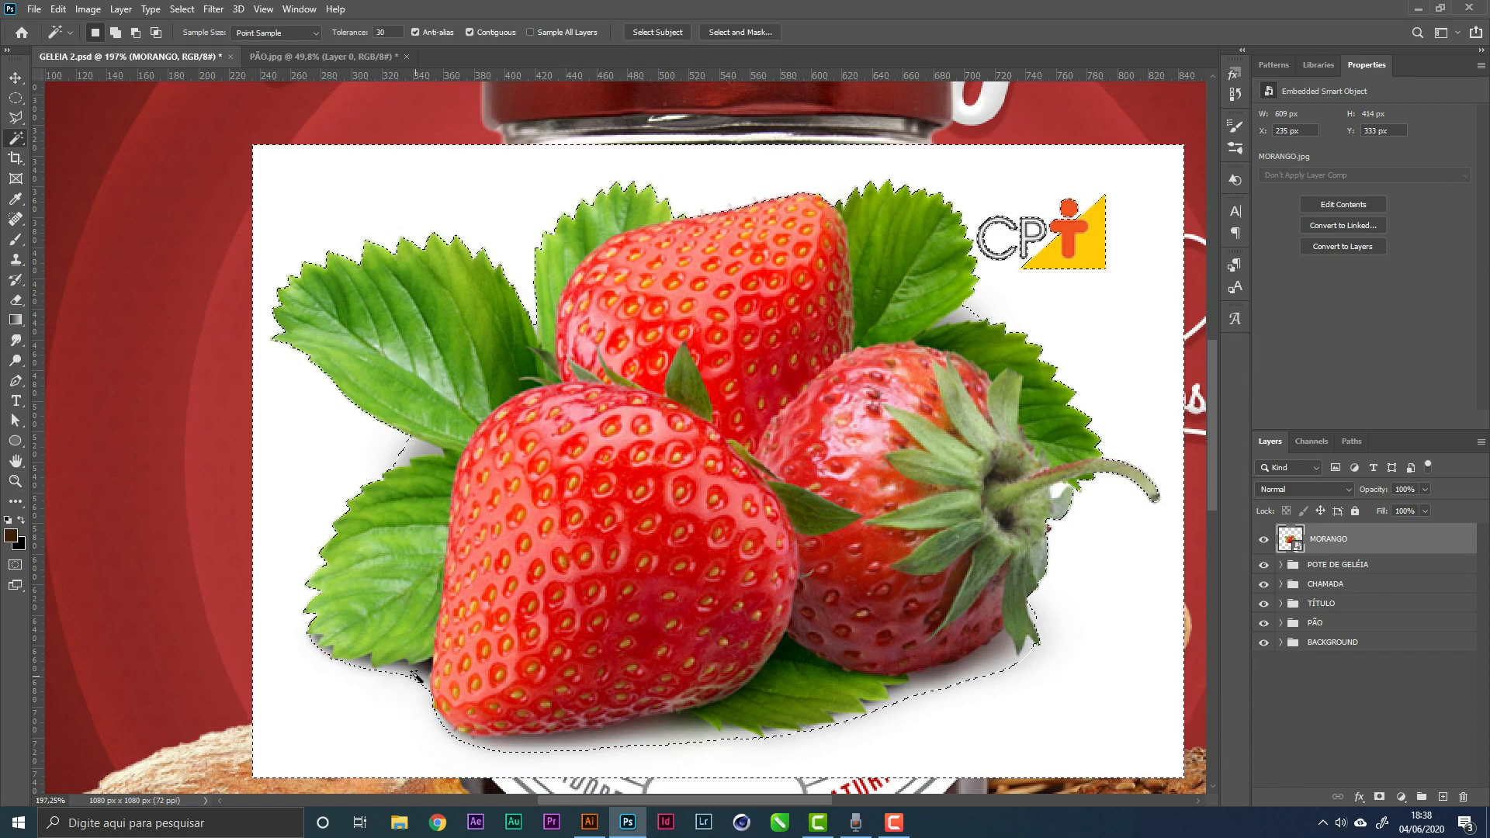
key(ctrl+d)
click(395, 458)
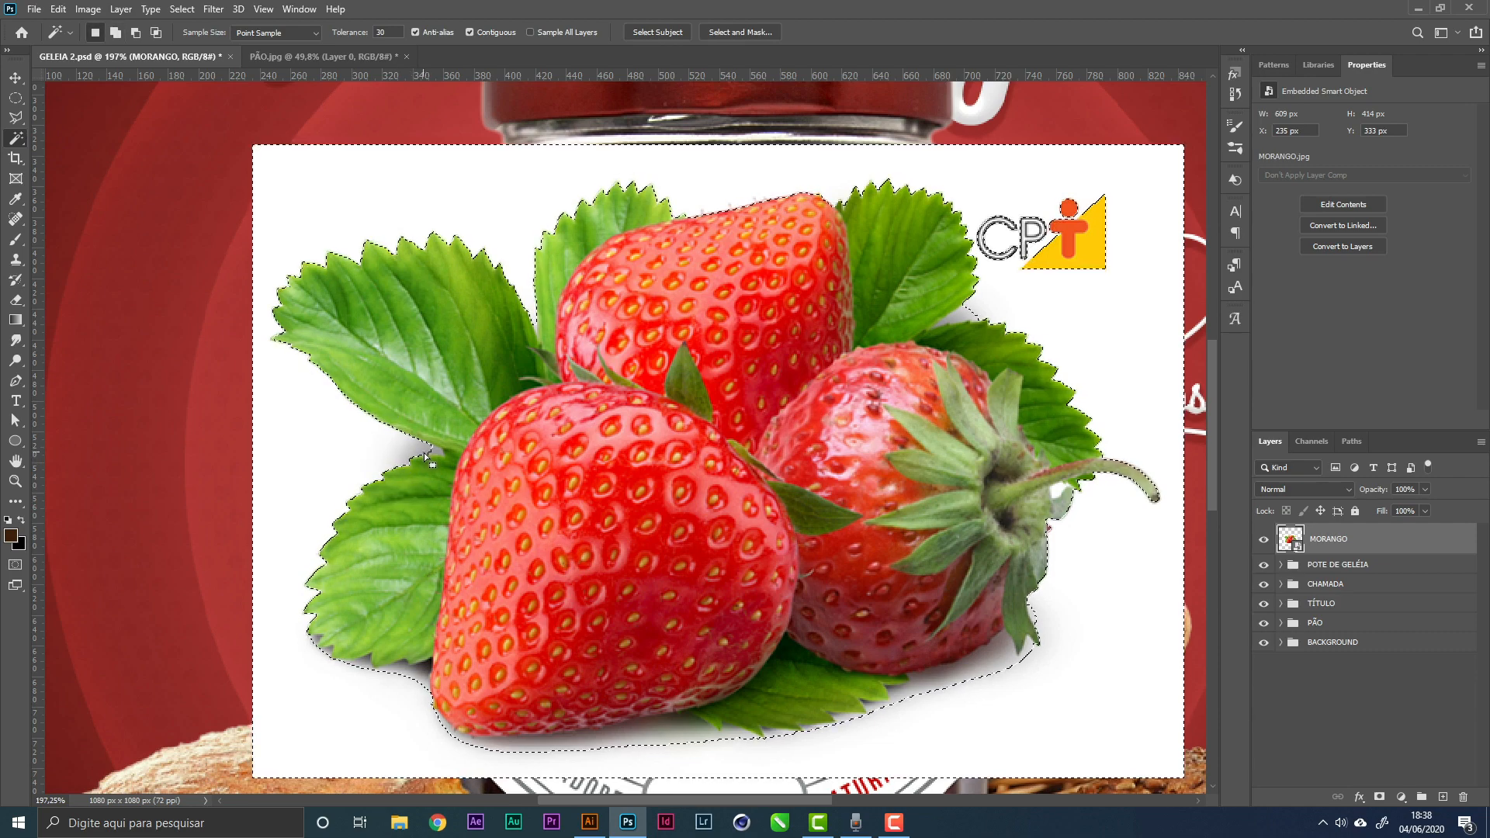
Add the shaded background gaps between the upper leaves to the Magic Wand selection
scroll(424, 458, up, 5)
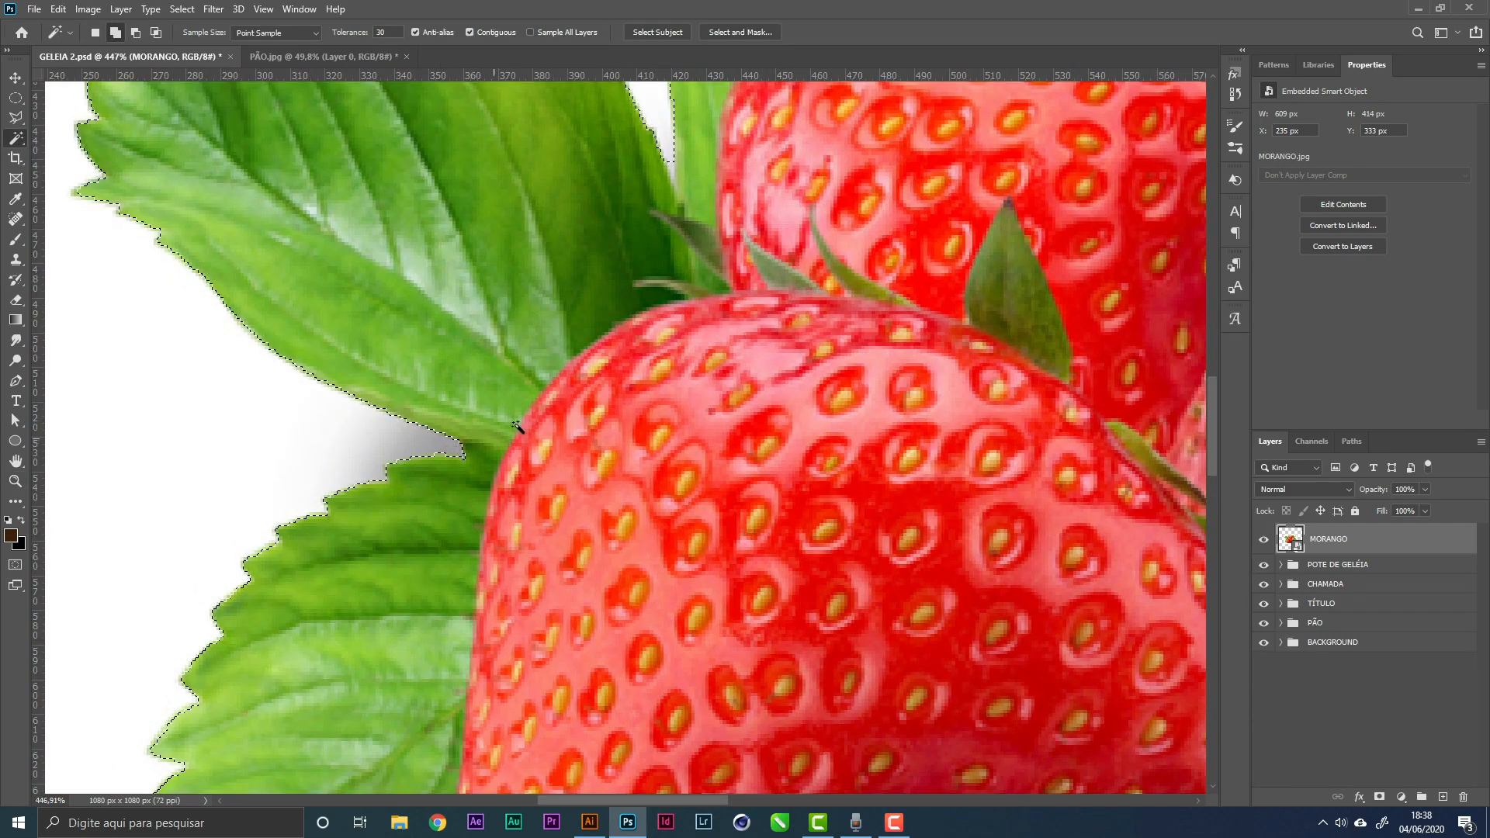
scroll(447, 450, up, 5)
shift+click(569, 521)
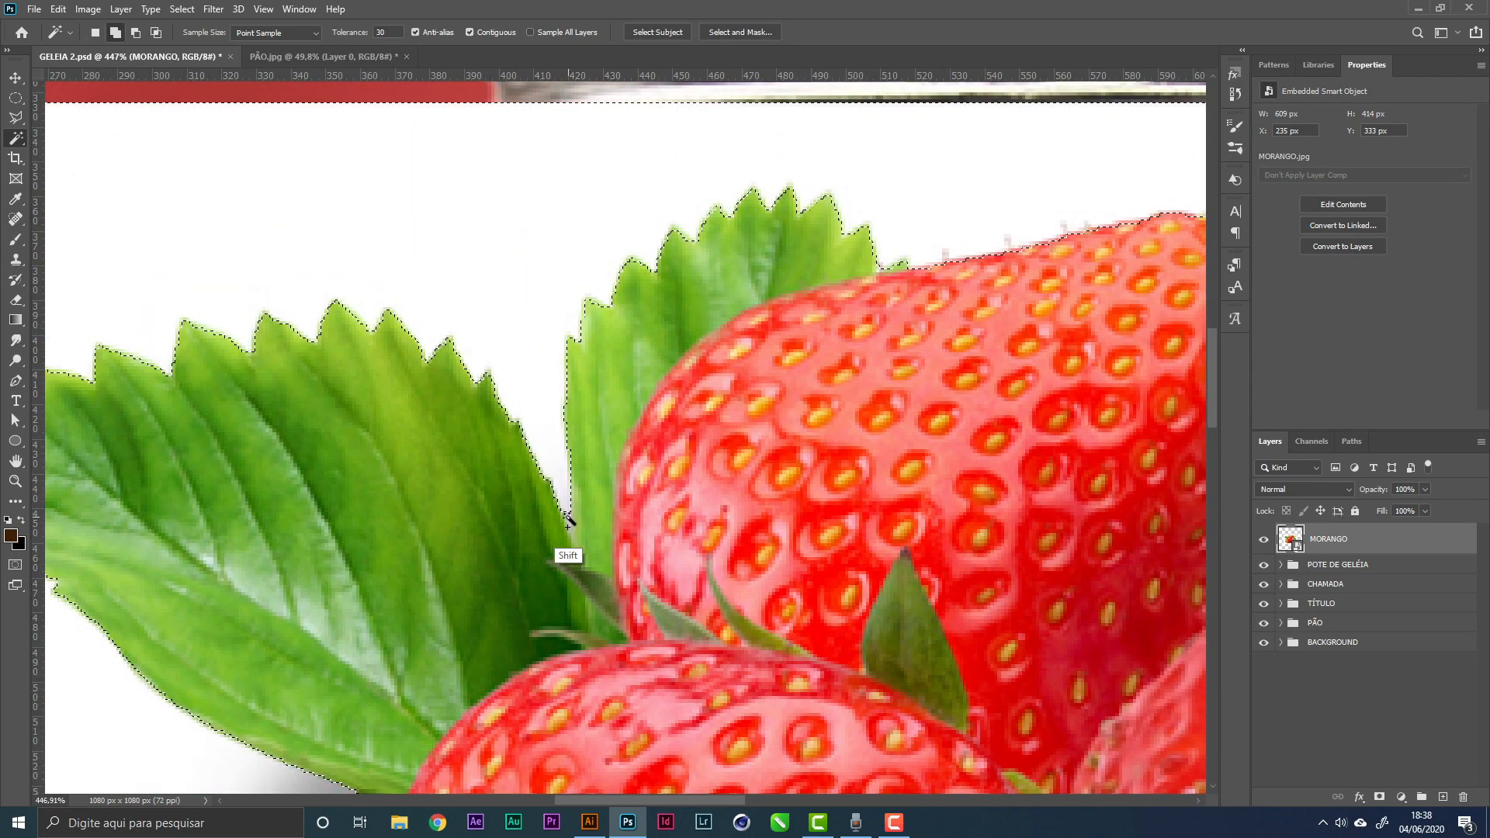
drag(1063, 363, 586, 381)
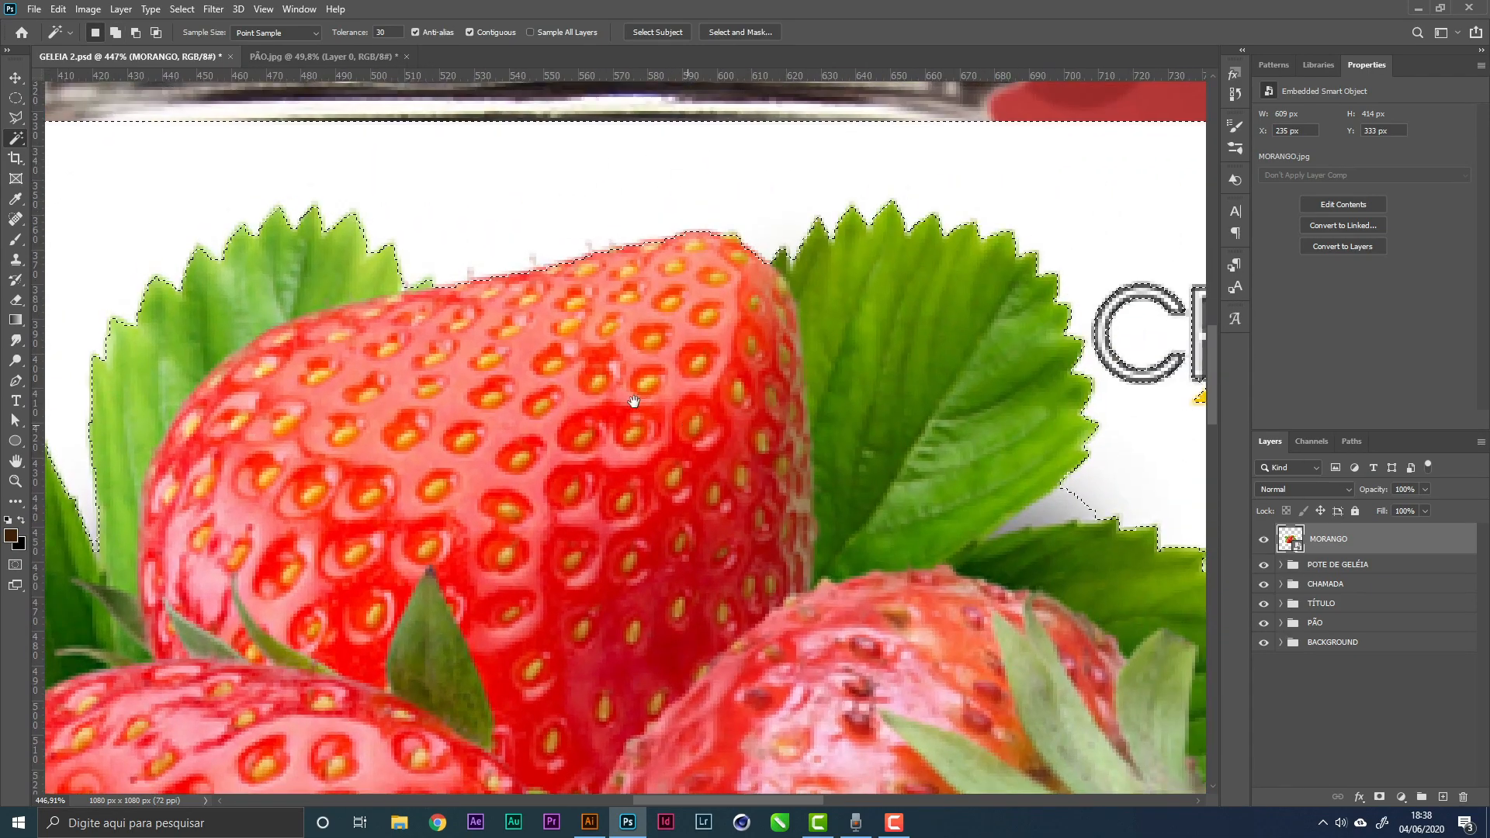
drag(685, 415, 361, 287)
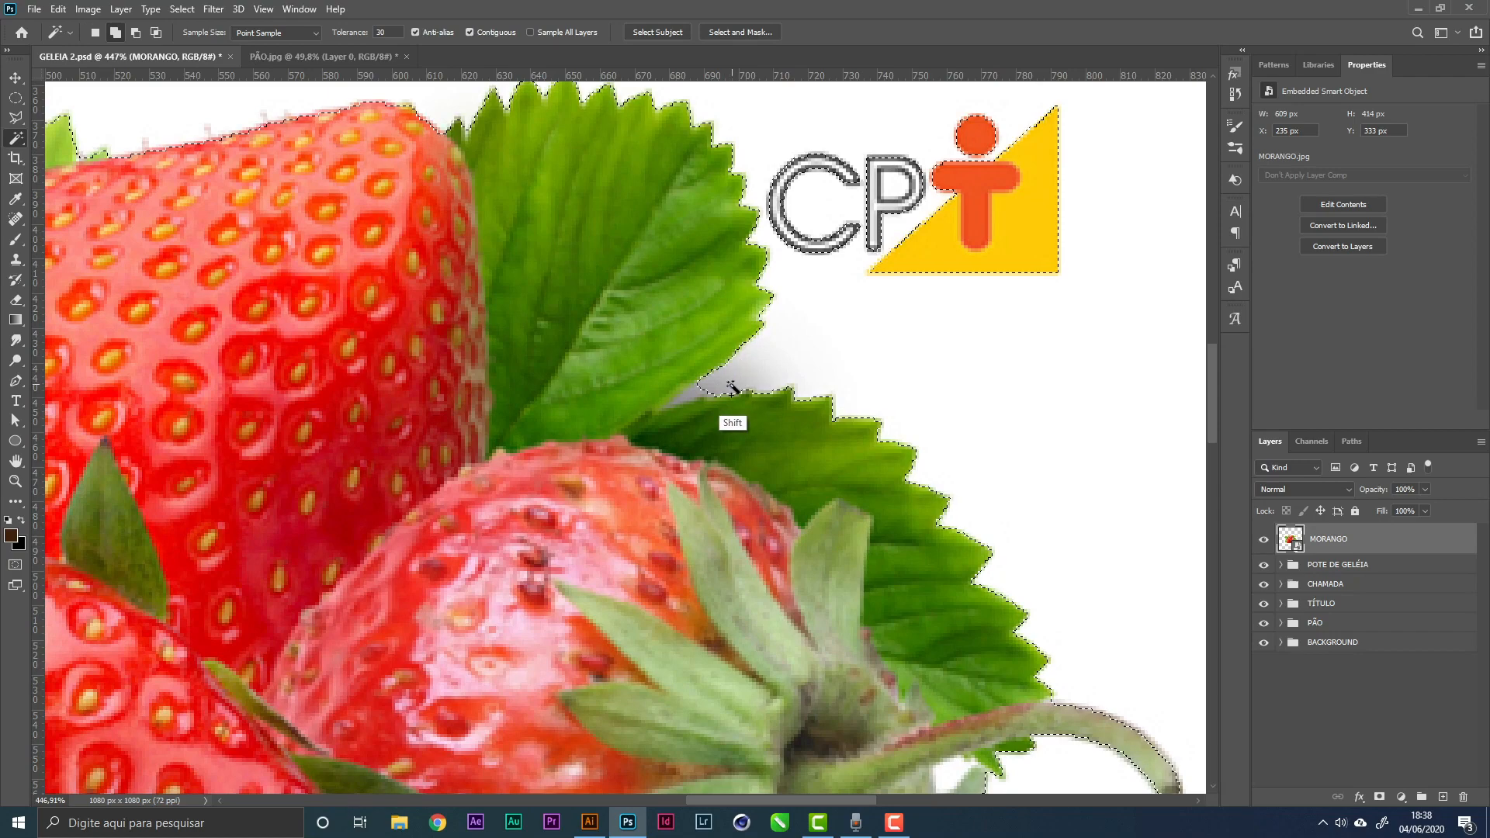
shift+click(732, 386)
shift+click(700, 393)
Add the shadow beneath the stemmed strawberry on the right of the group to the background selection
drag(788, 498, 669, 152)
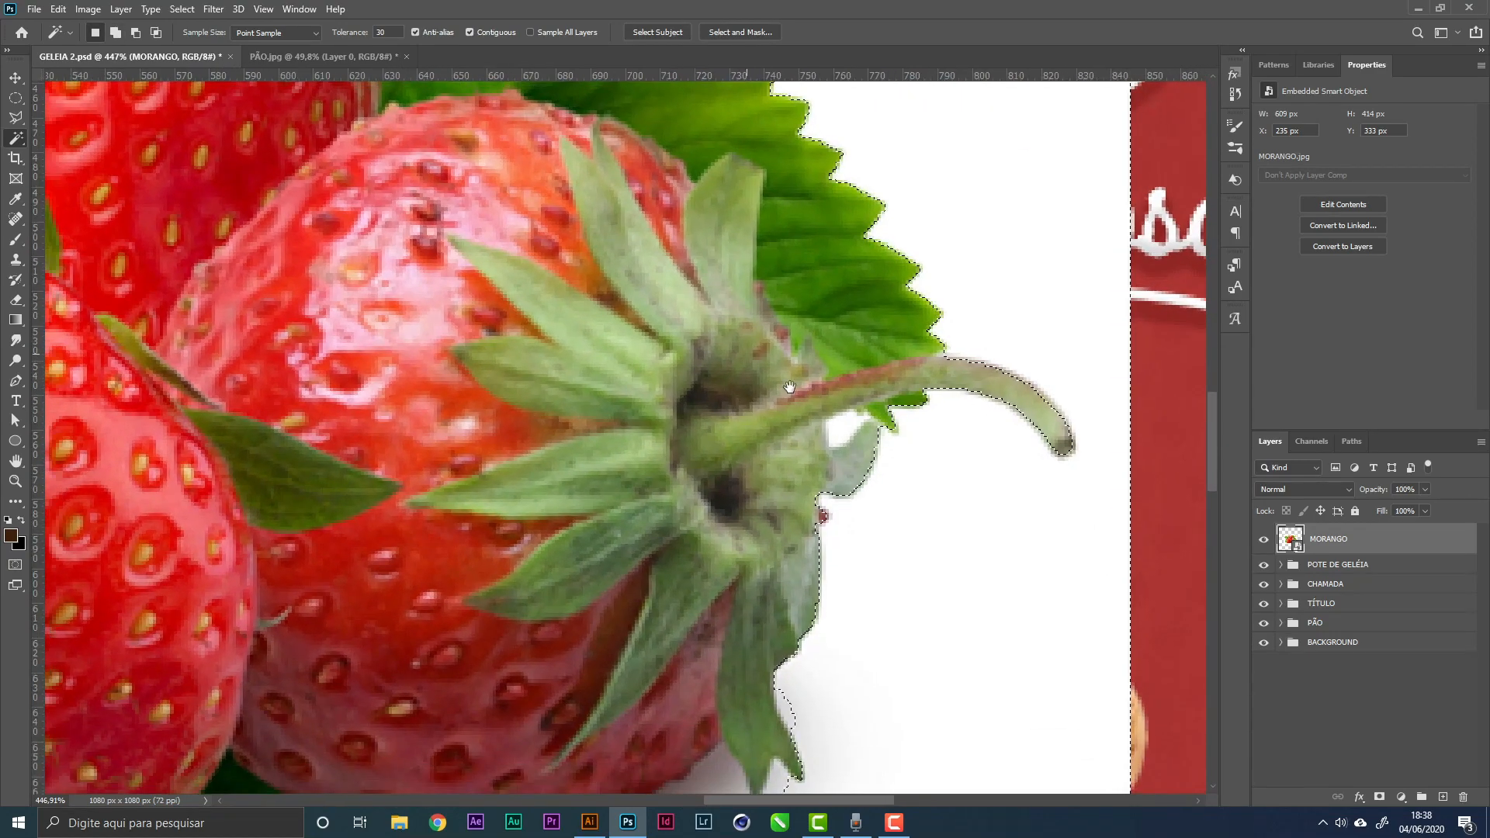
drag(792, 479, 888, 348)
shift+click(907, 495)
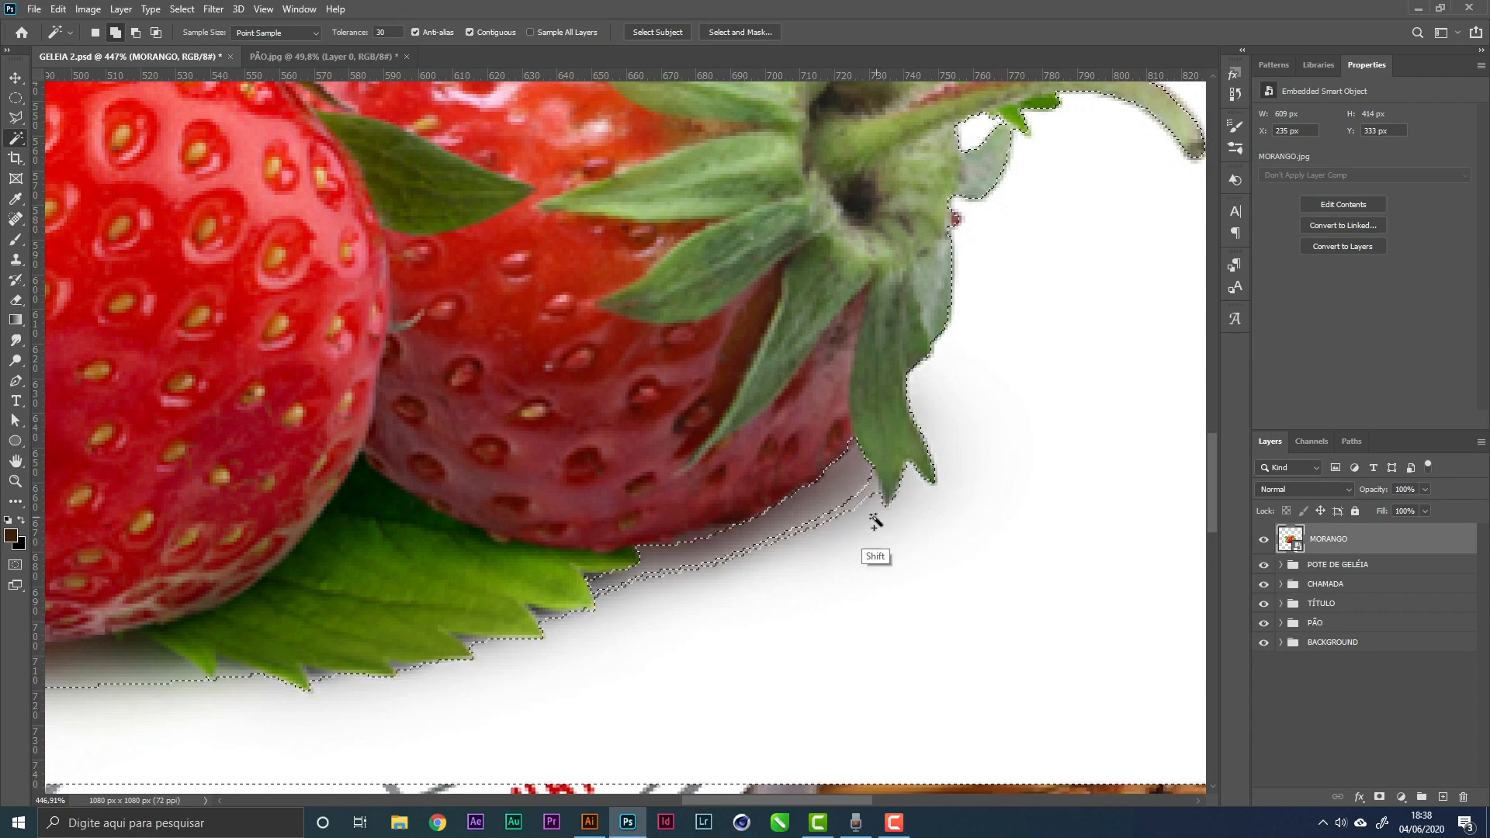
shift+click(866, 501)
shift+click(862, 499)
drag(696, 491, 841, 391)
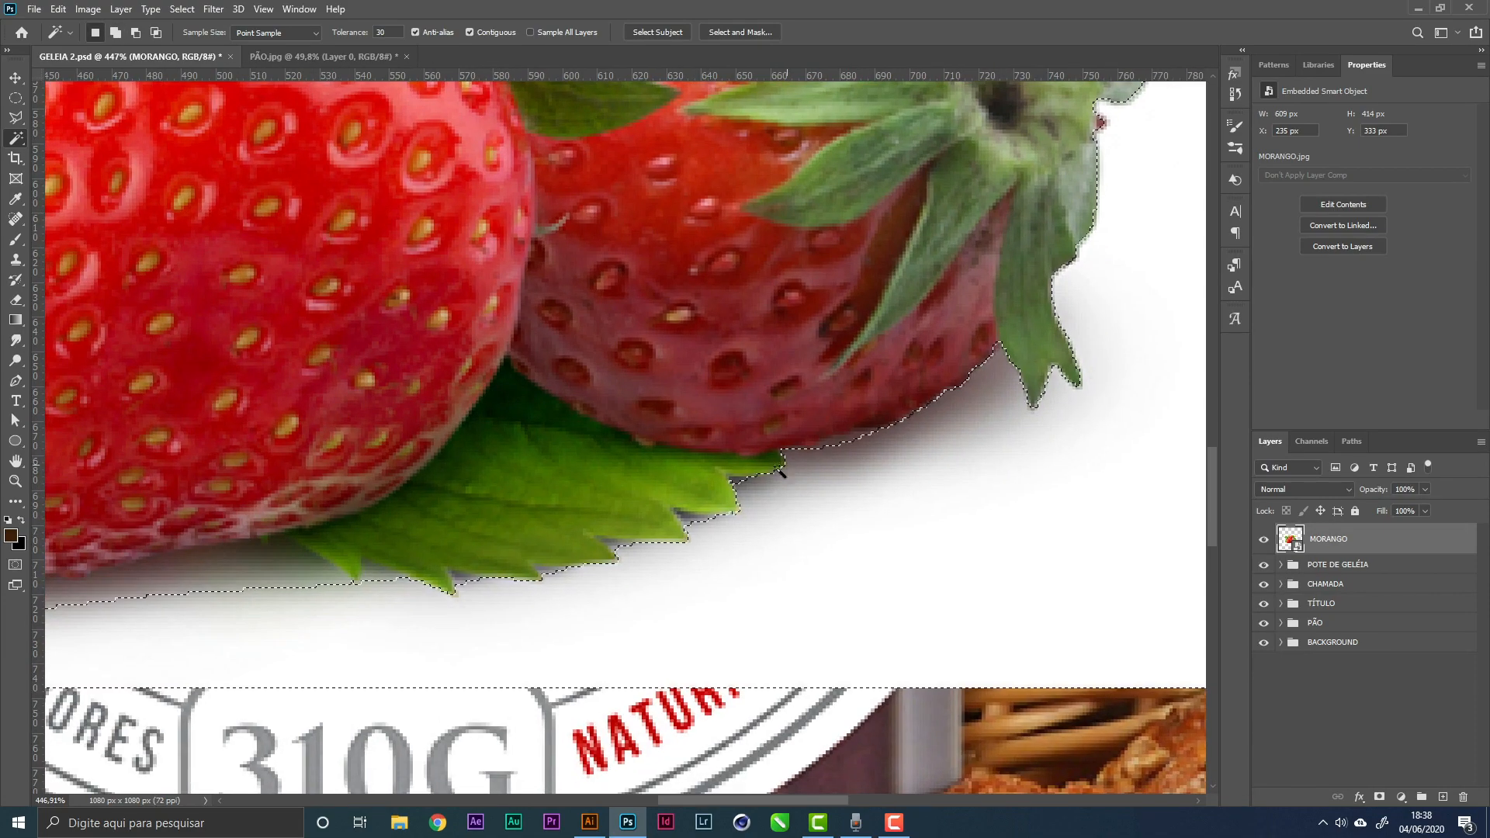
shift+click(693, 524)
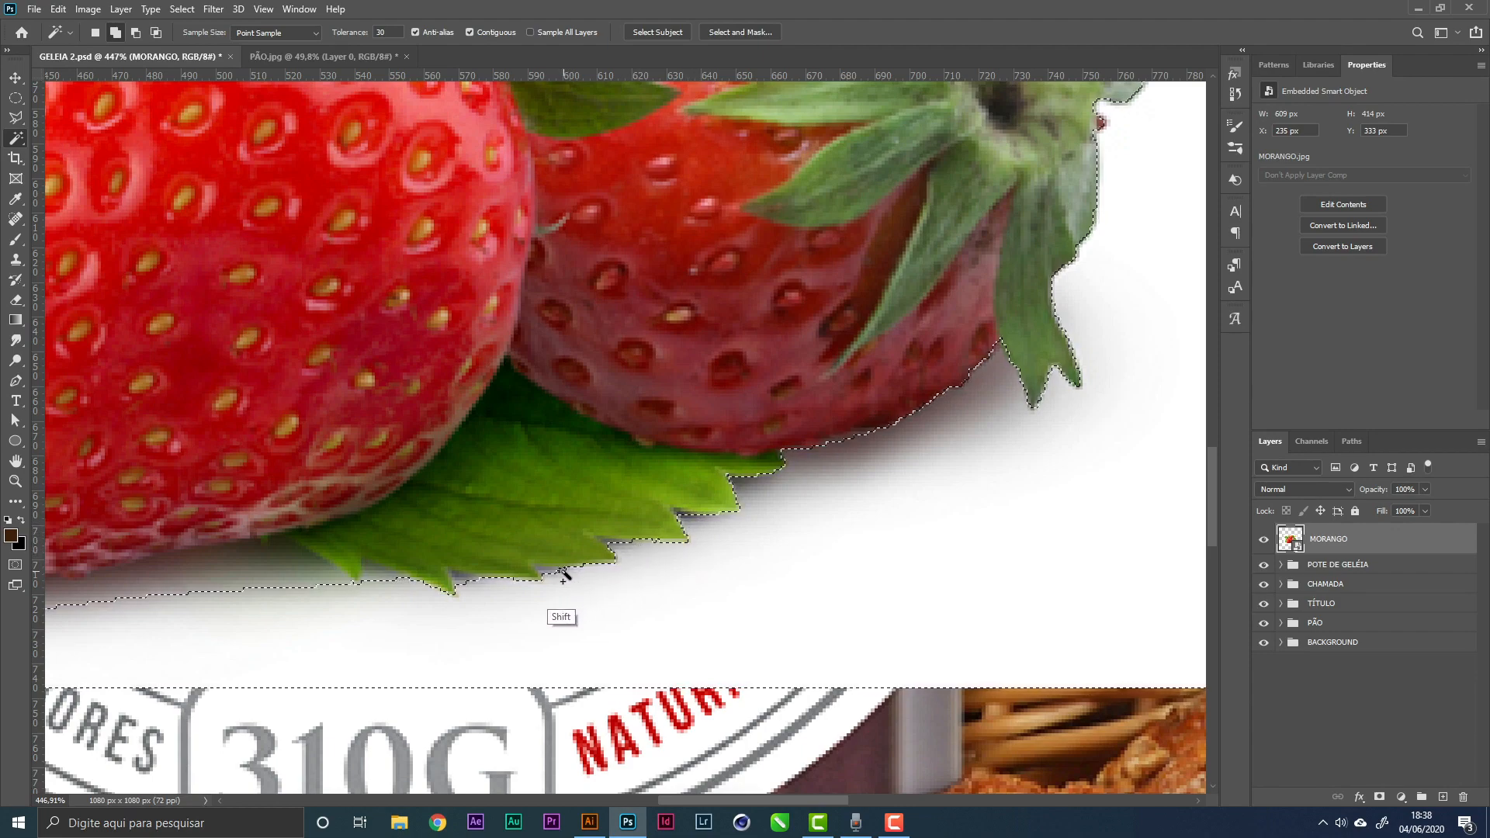
Add the shadow beneath the bottom leaf and along the underside of the front strawberry to the background selection
drag(490, 594, 670, 522)
shift+click(638, 520)
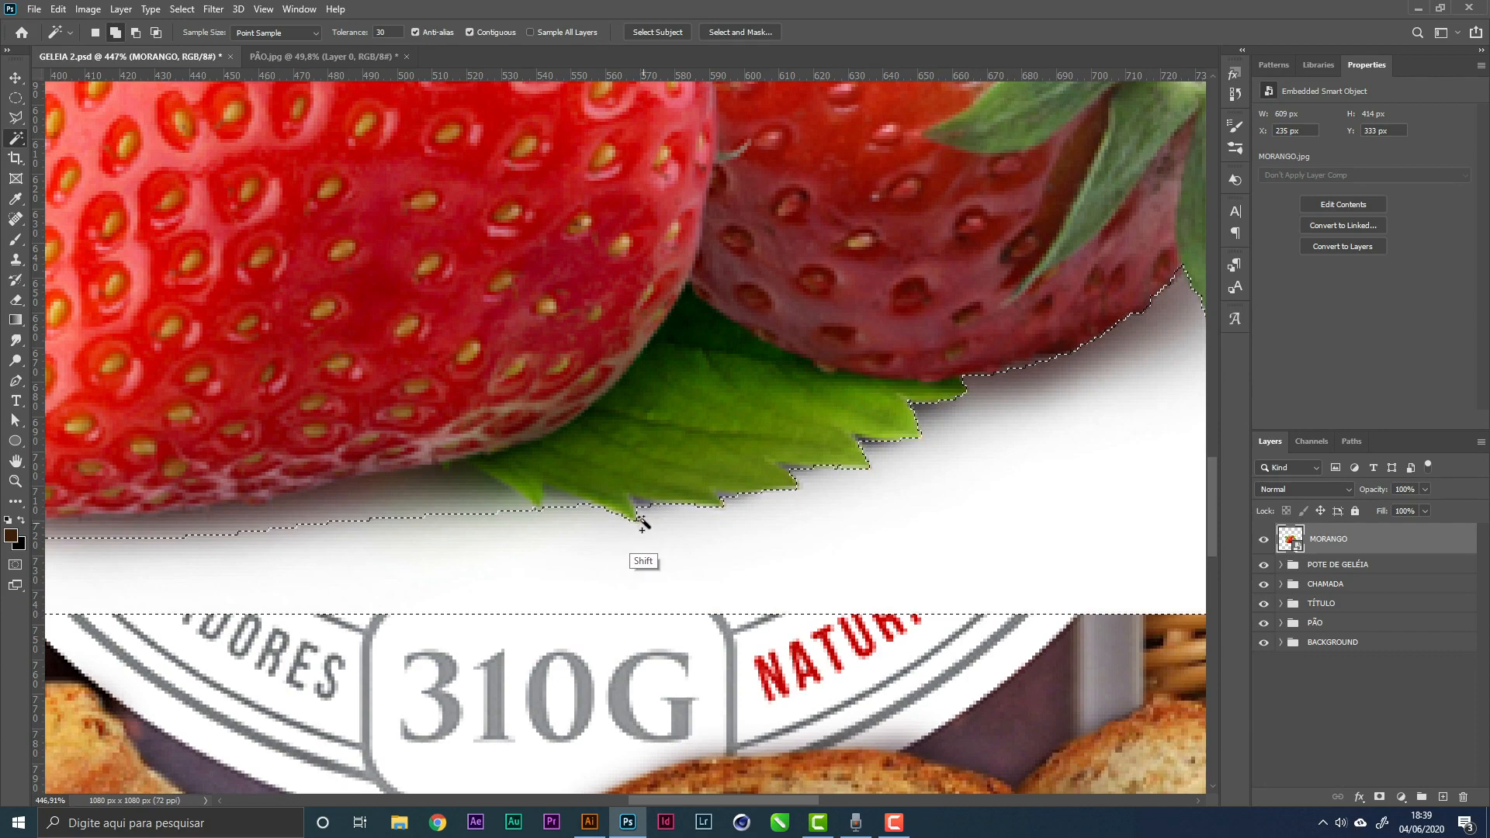
shift+click(558, 518)
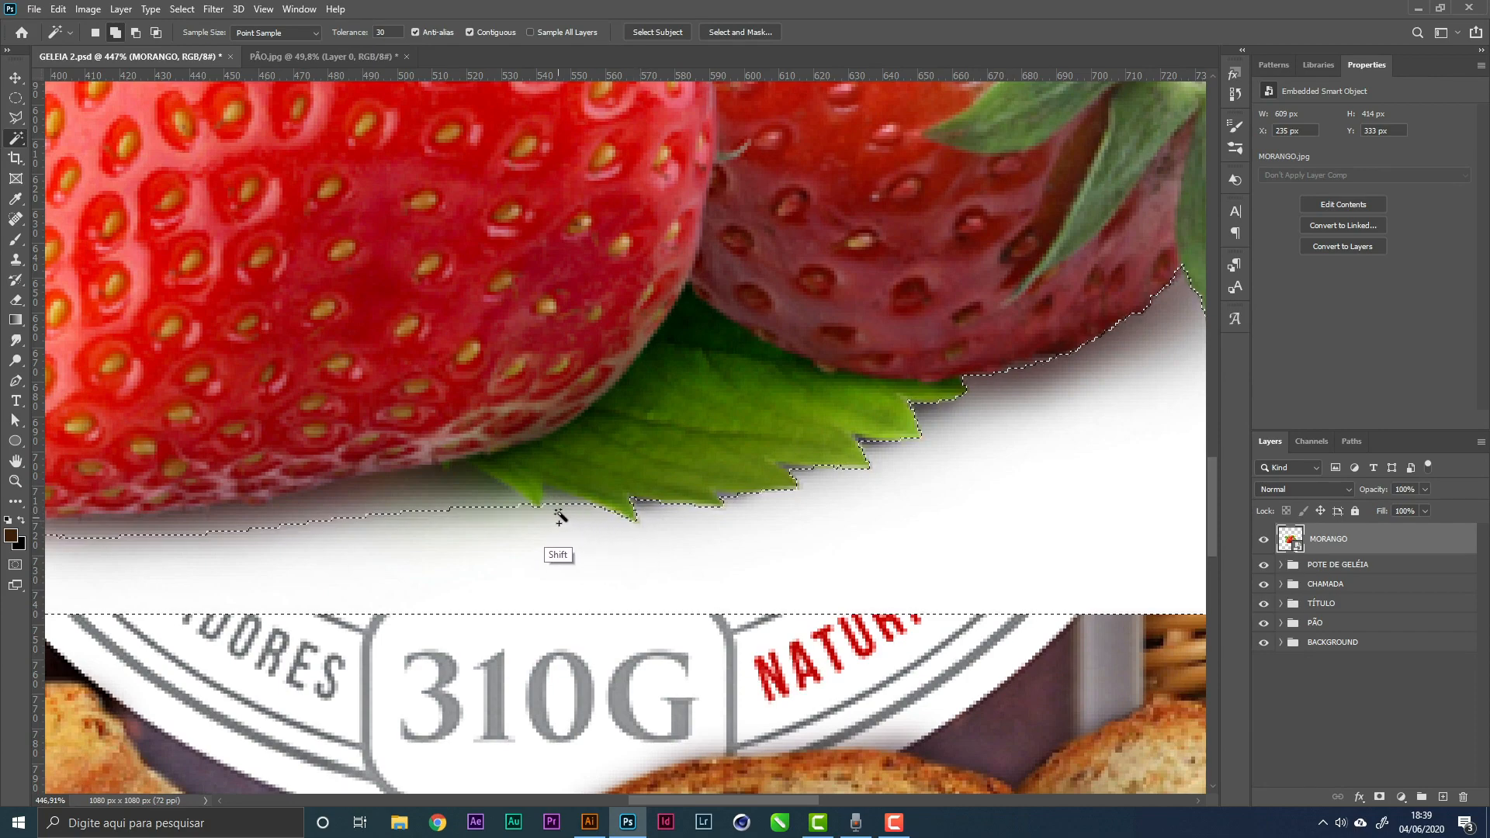
drag(434, 519, 683, 472)
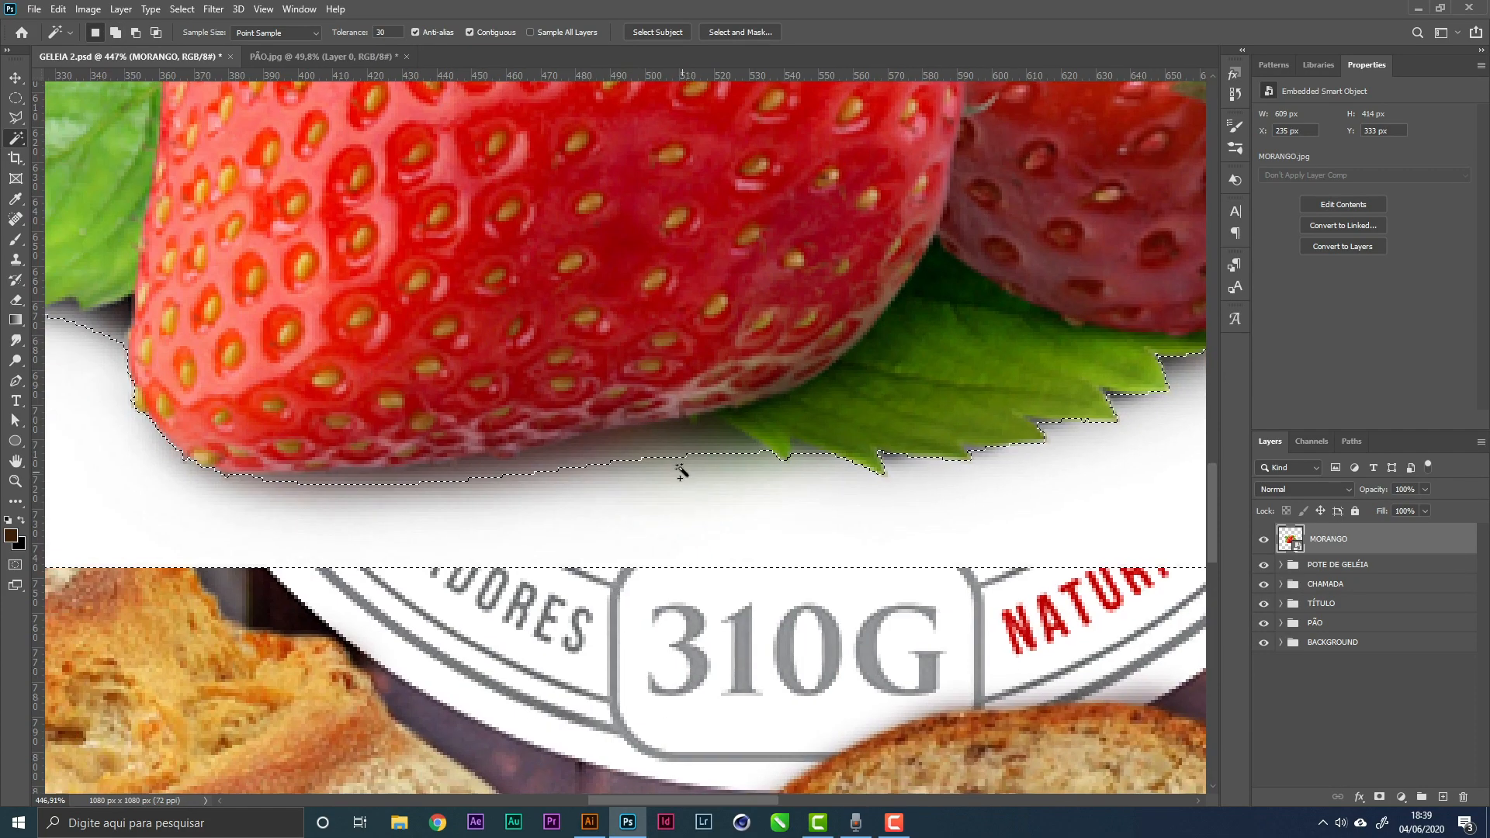
shift+click(698, 456)
shift+click(694, 448)
shift+click(704, 440)
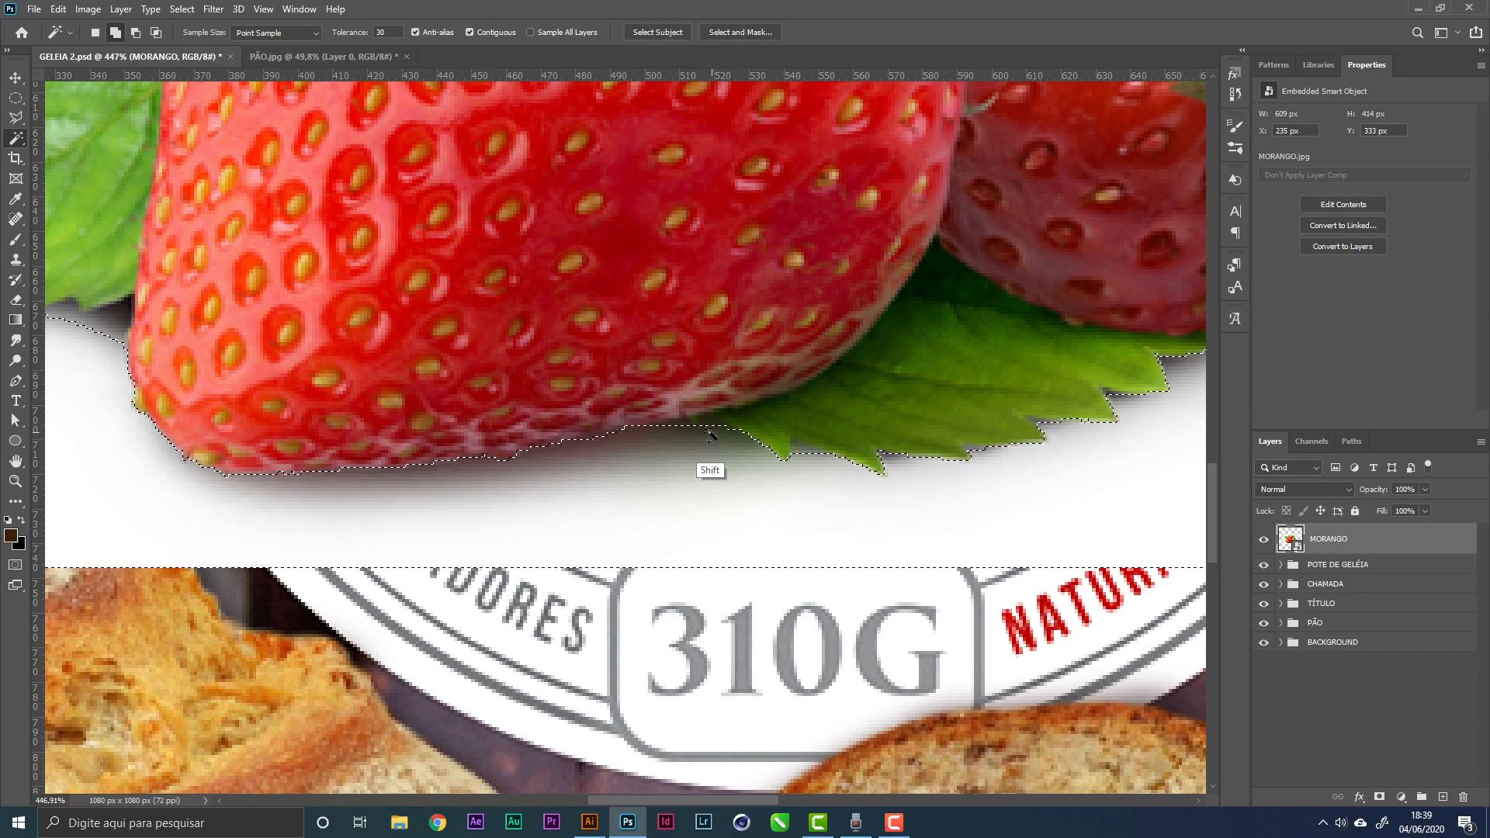
shift+click(704, 429)
shift+click(703, 429)
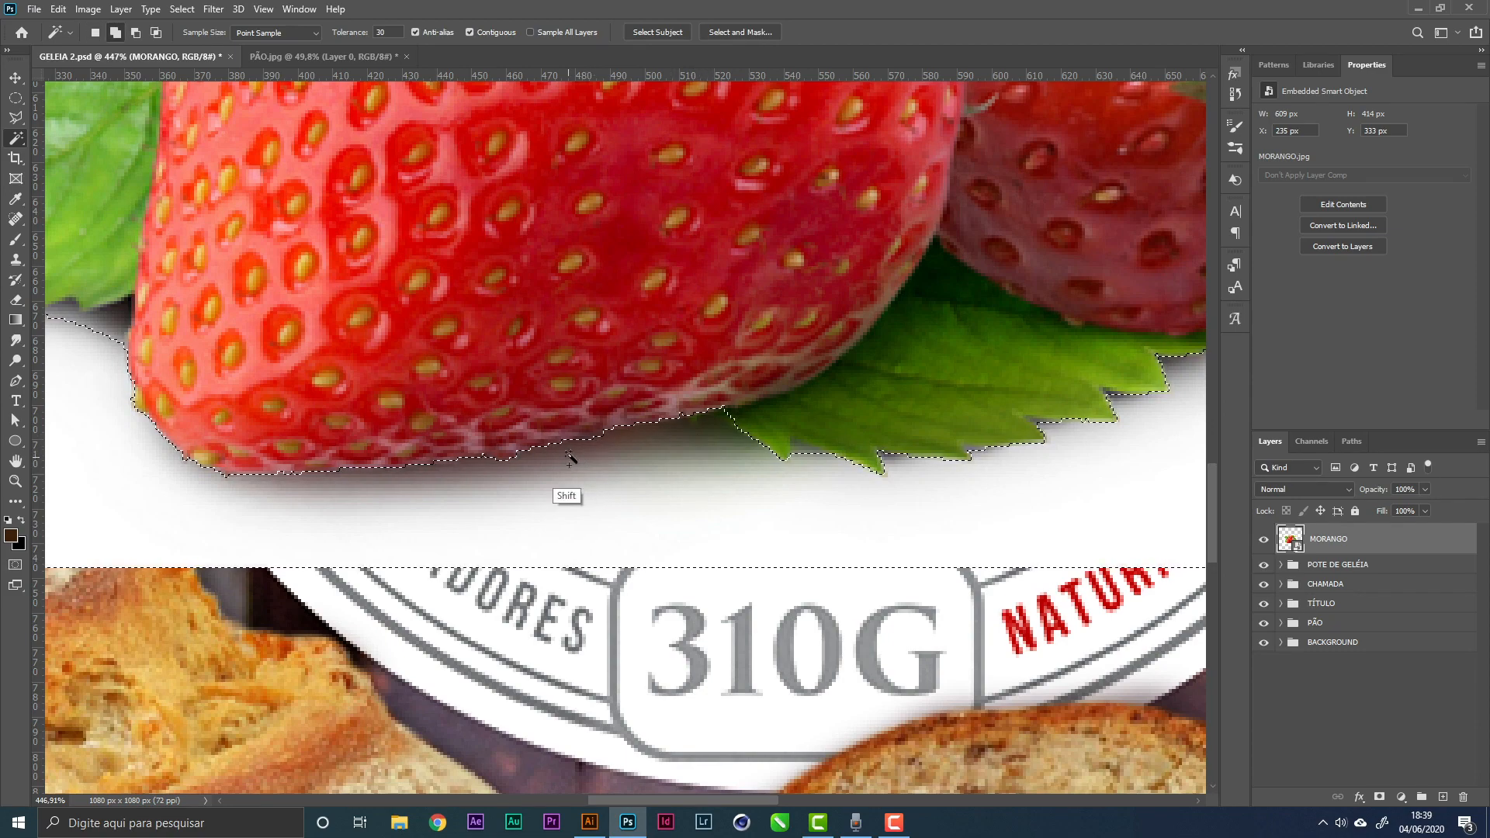
Extend the background selection into the dark shadow under the lower-left leaf and beside the front strawberry
drag(453, 476, 891, 533)
shift+click(571, 385)
shift+click(573, 381)
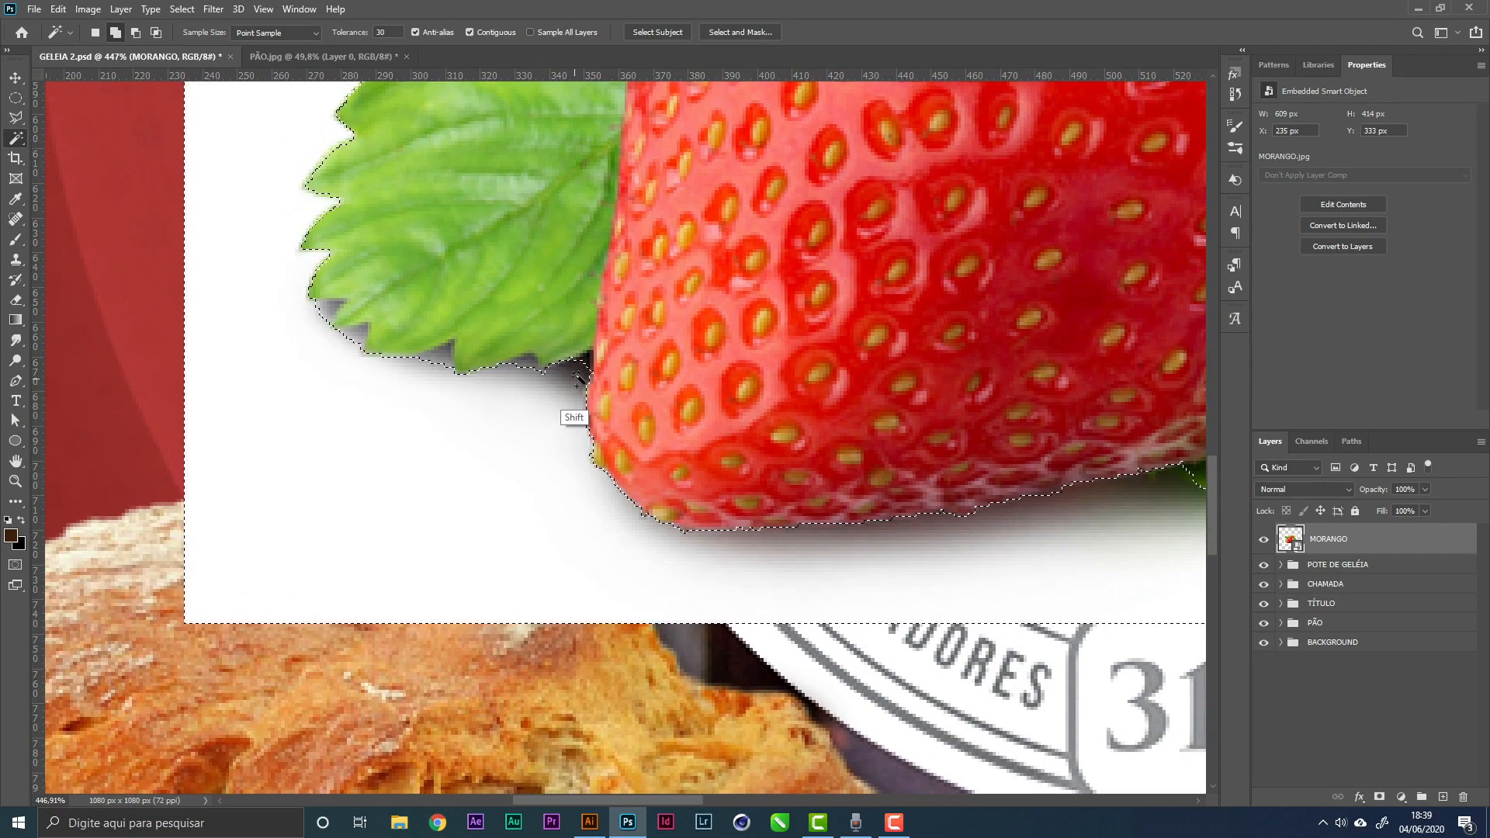
shift+click(586, 368)
shift+click(536, 366)
shift+click(531, 363)
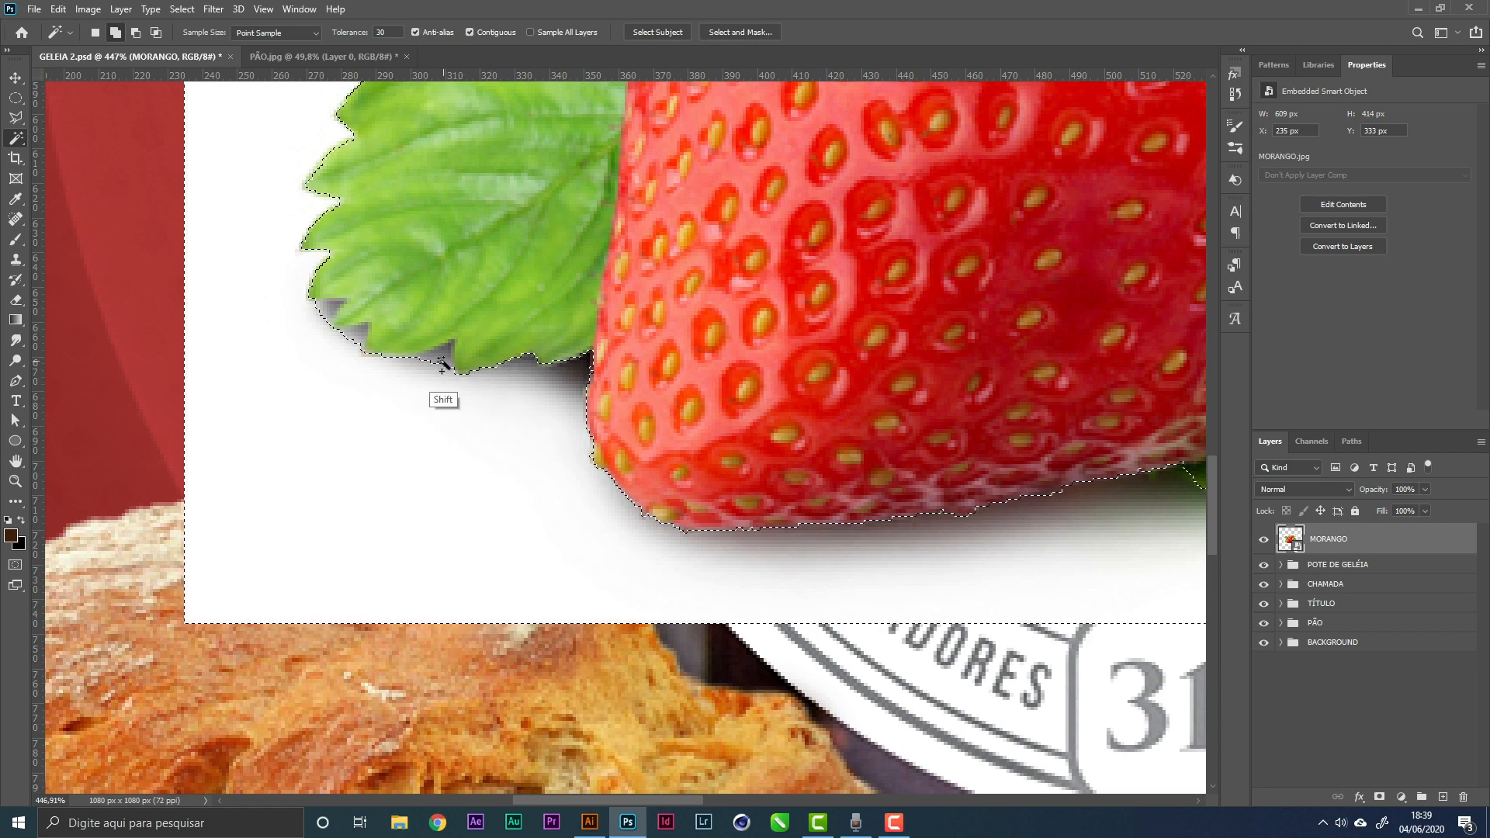
shift+click(437, 363)
shift+click(443, 352)
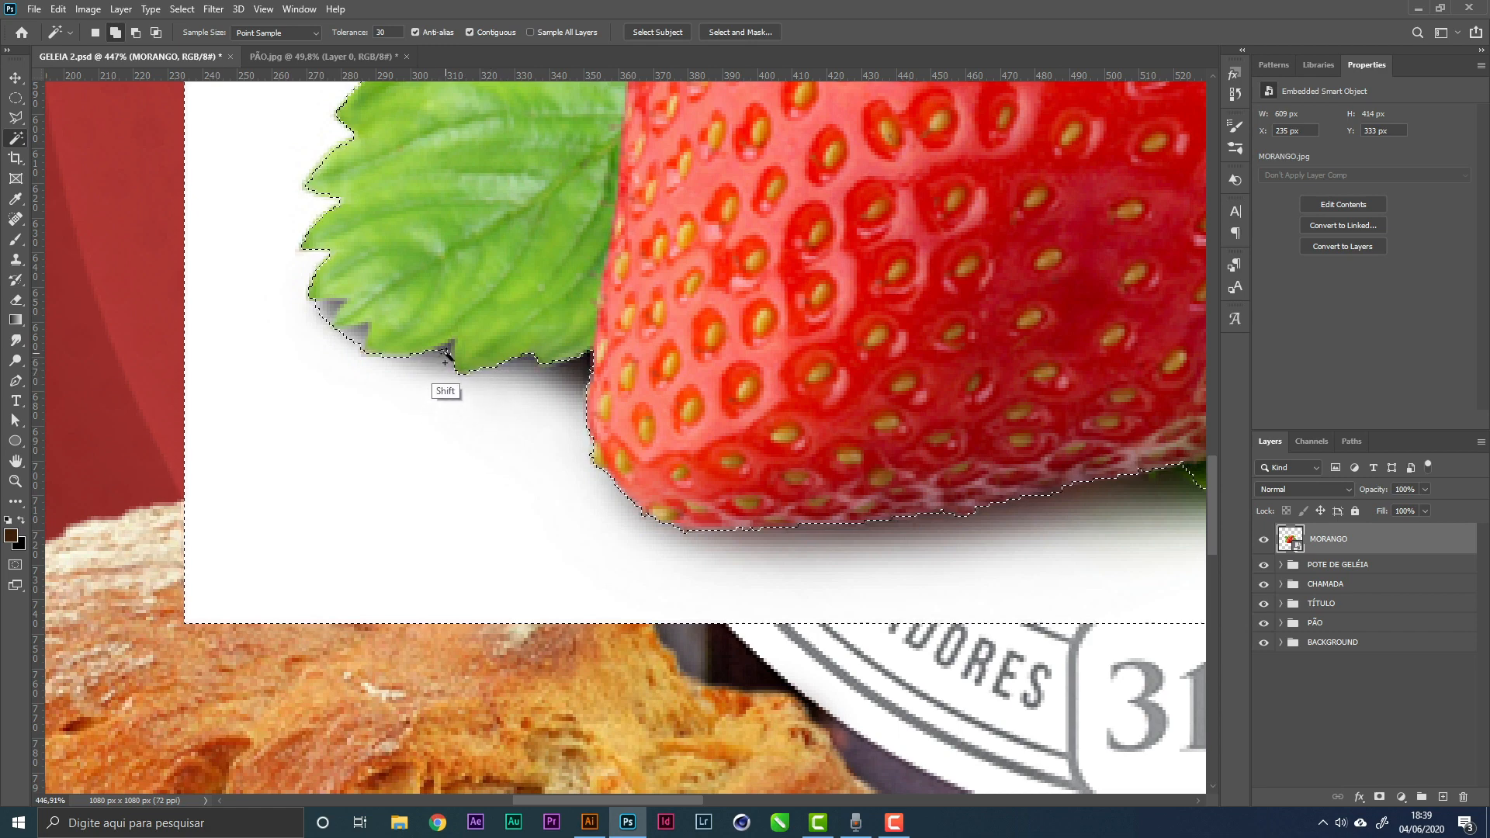
shift+click(351, 340)
shift+click(359, 328)
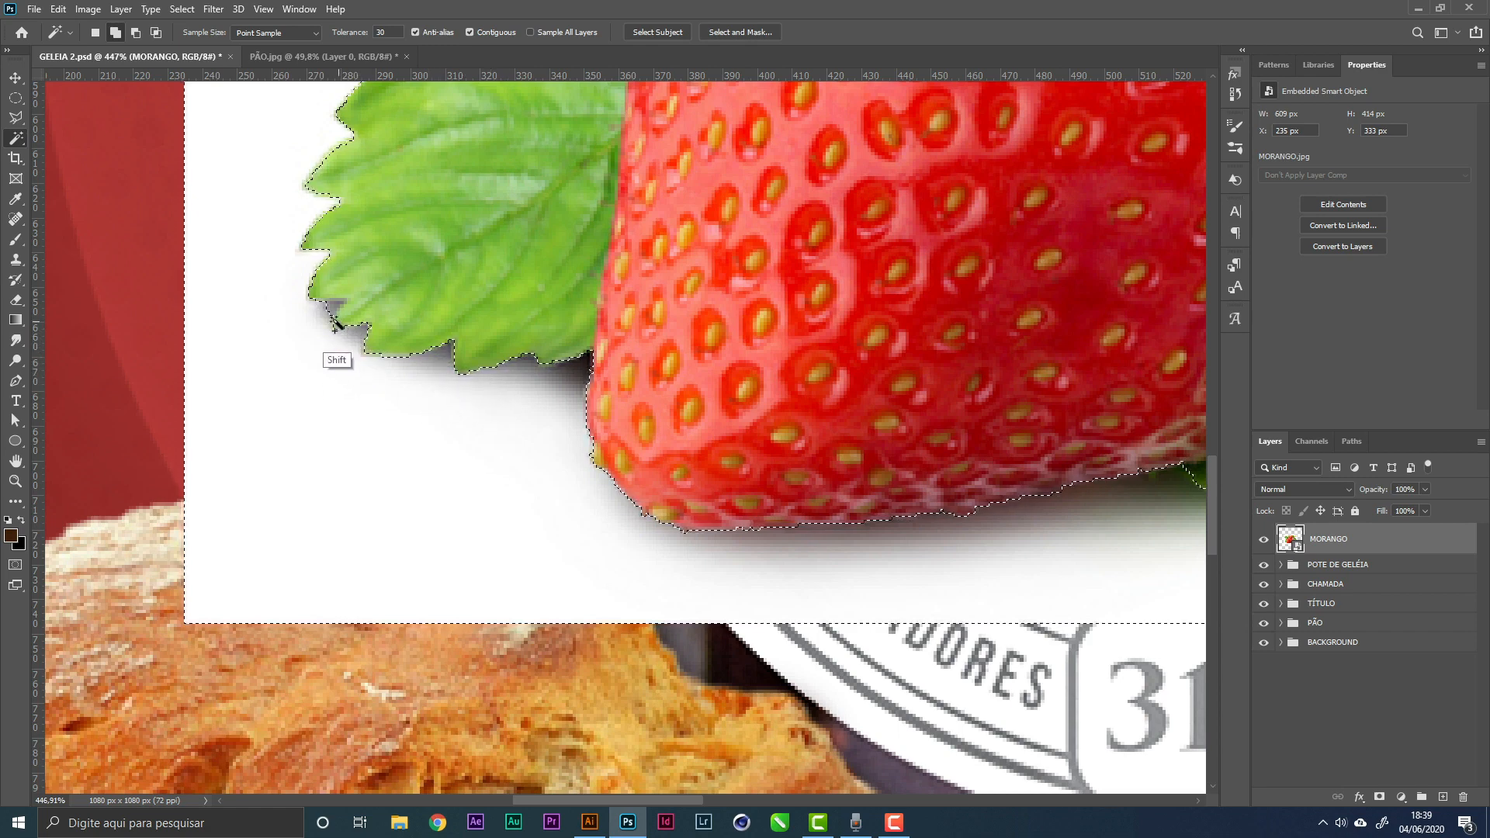
Add a layer mask to the MORANGO layer that hides the selected background
key(z)
drag(539, 338, 413, 418)
drag(606, 291, 528, 454)
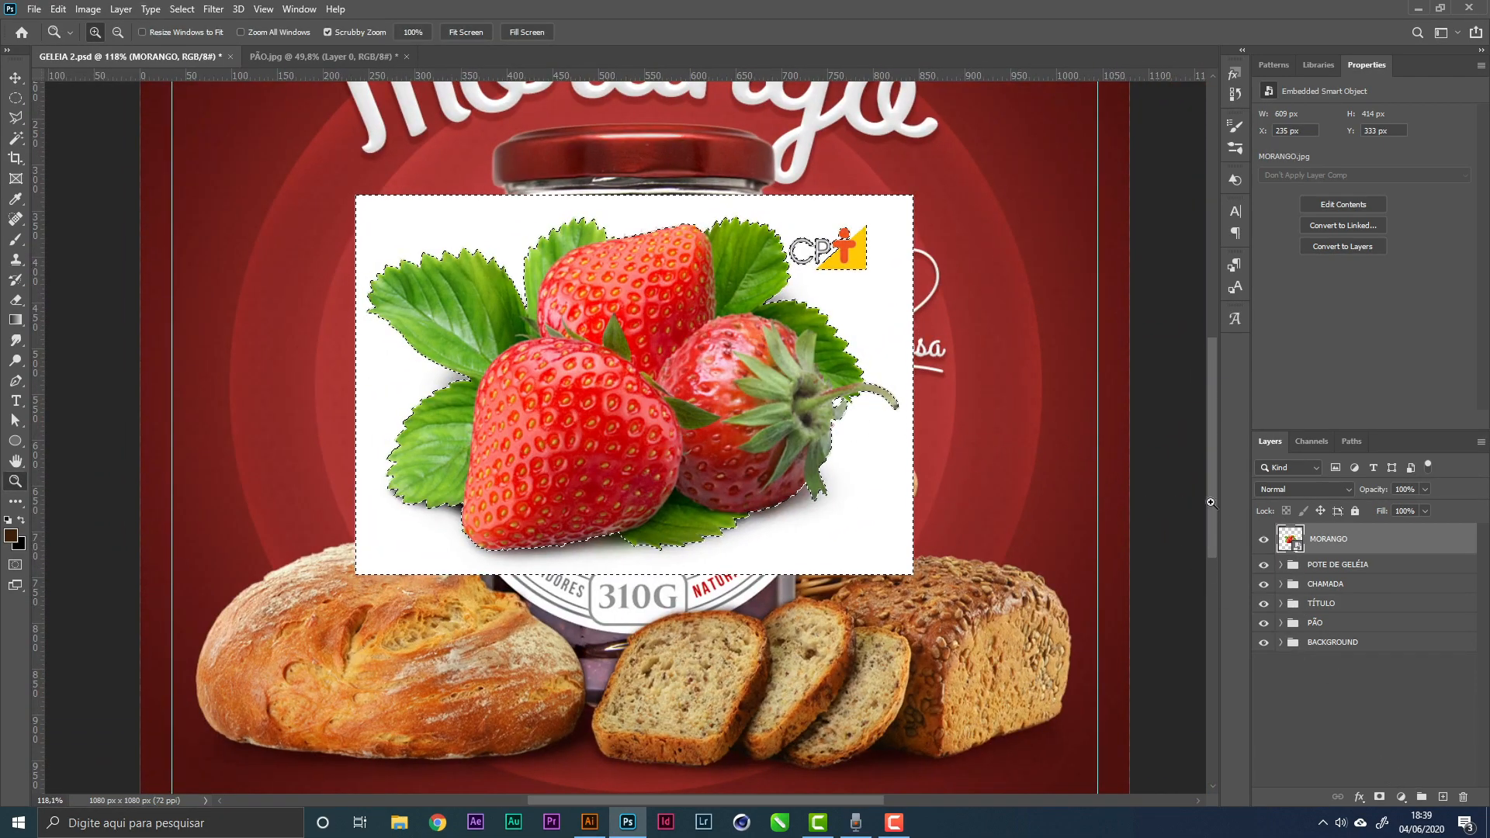
click(1379, 798)
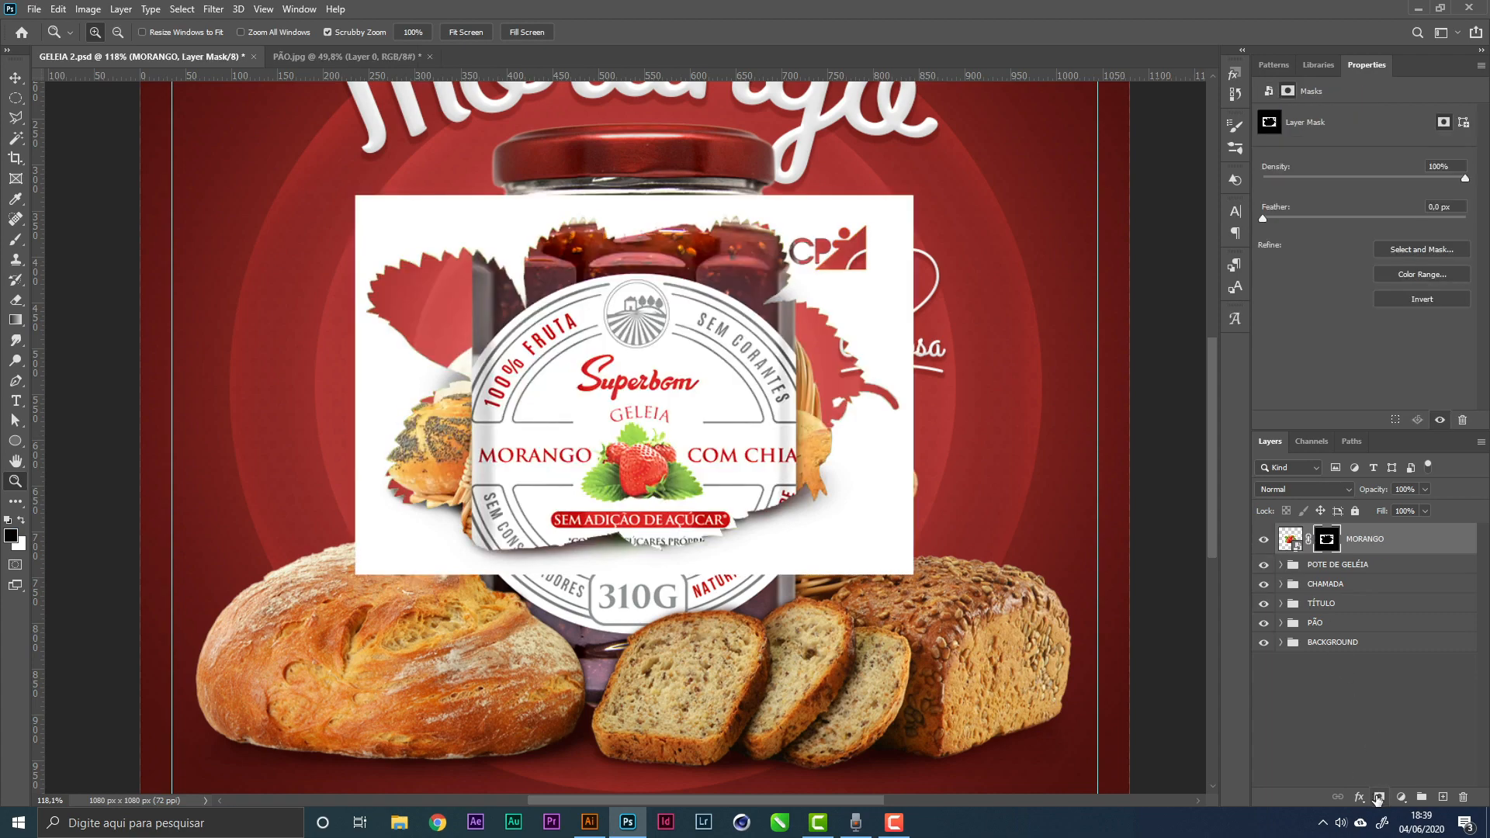
key(ctrl+z)
alt+click(1381, 798)
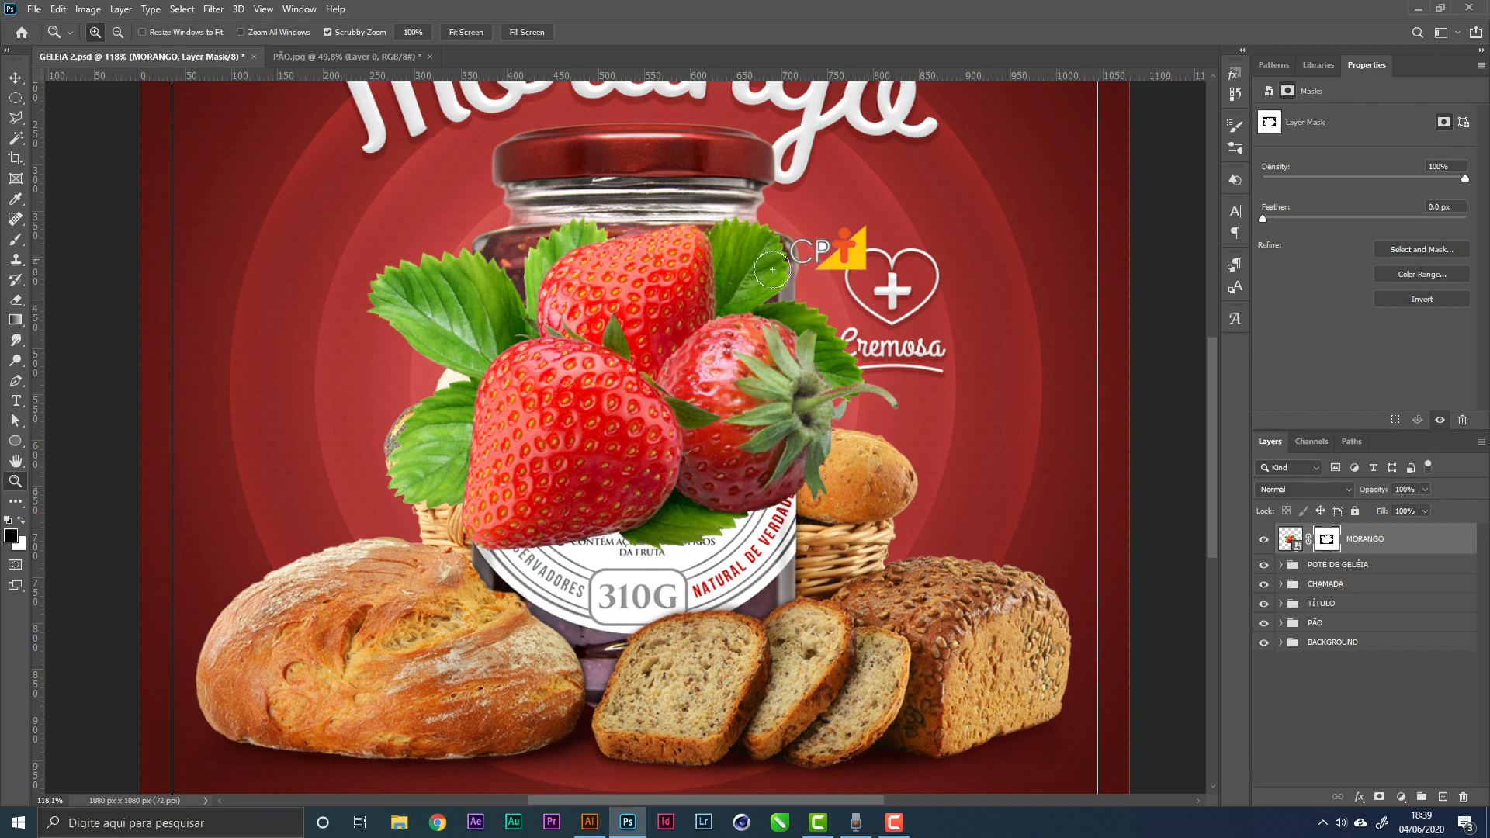
Paint out the CPT logo on the MORANGO layer mask with a black brush
key(b)
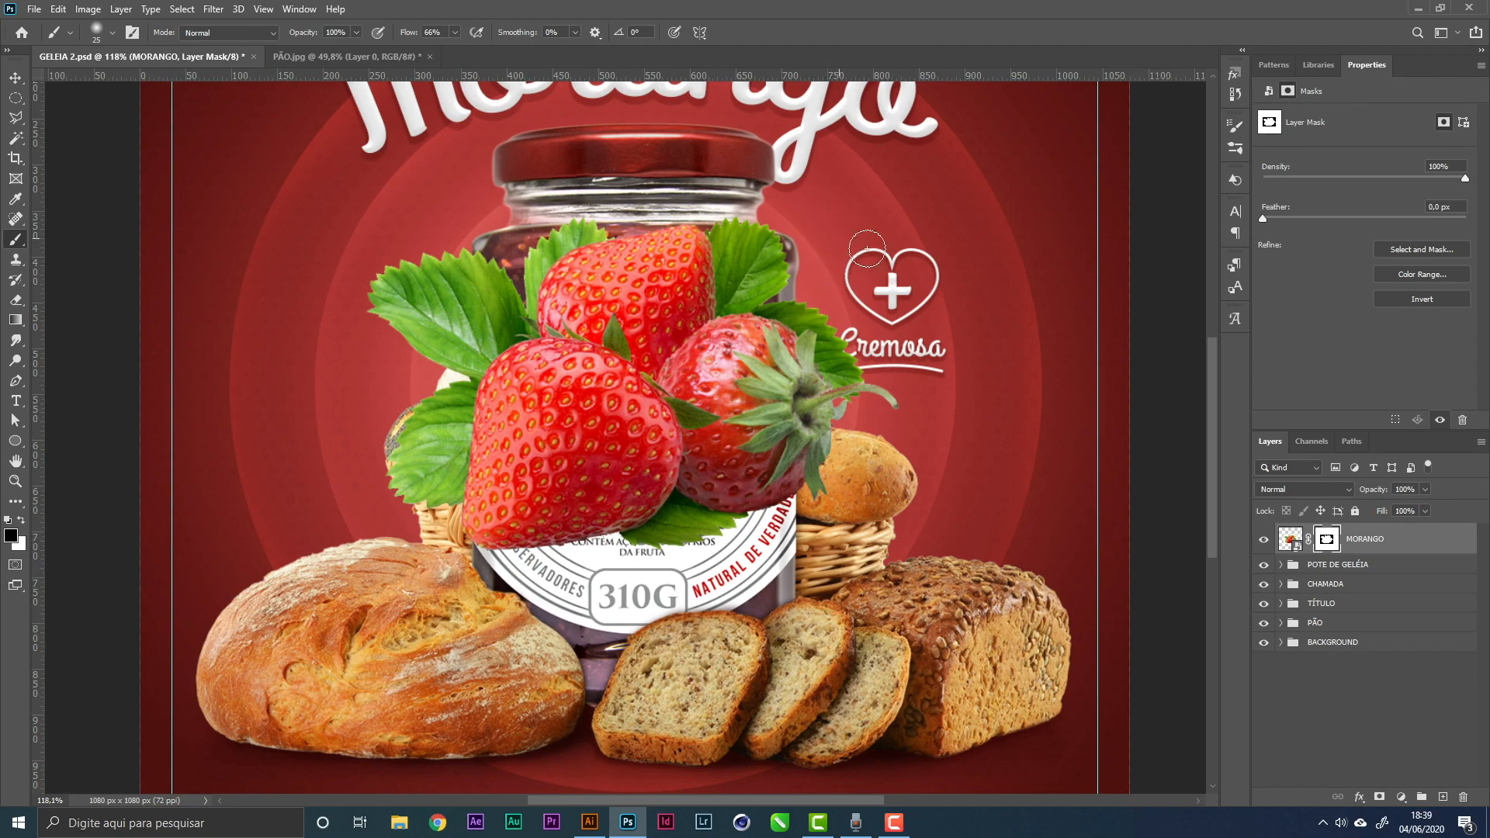
key(z)
drag(800, 253, 832, 270)
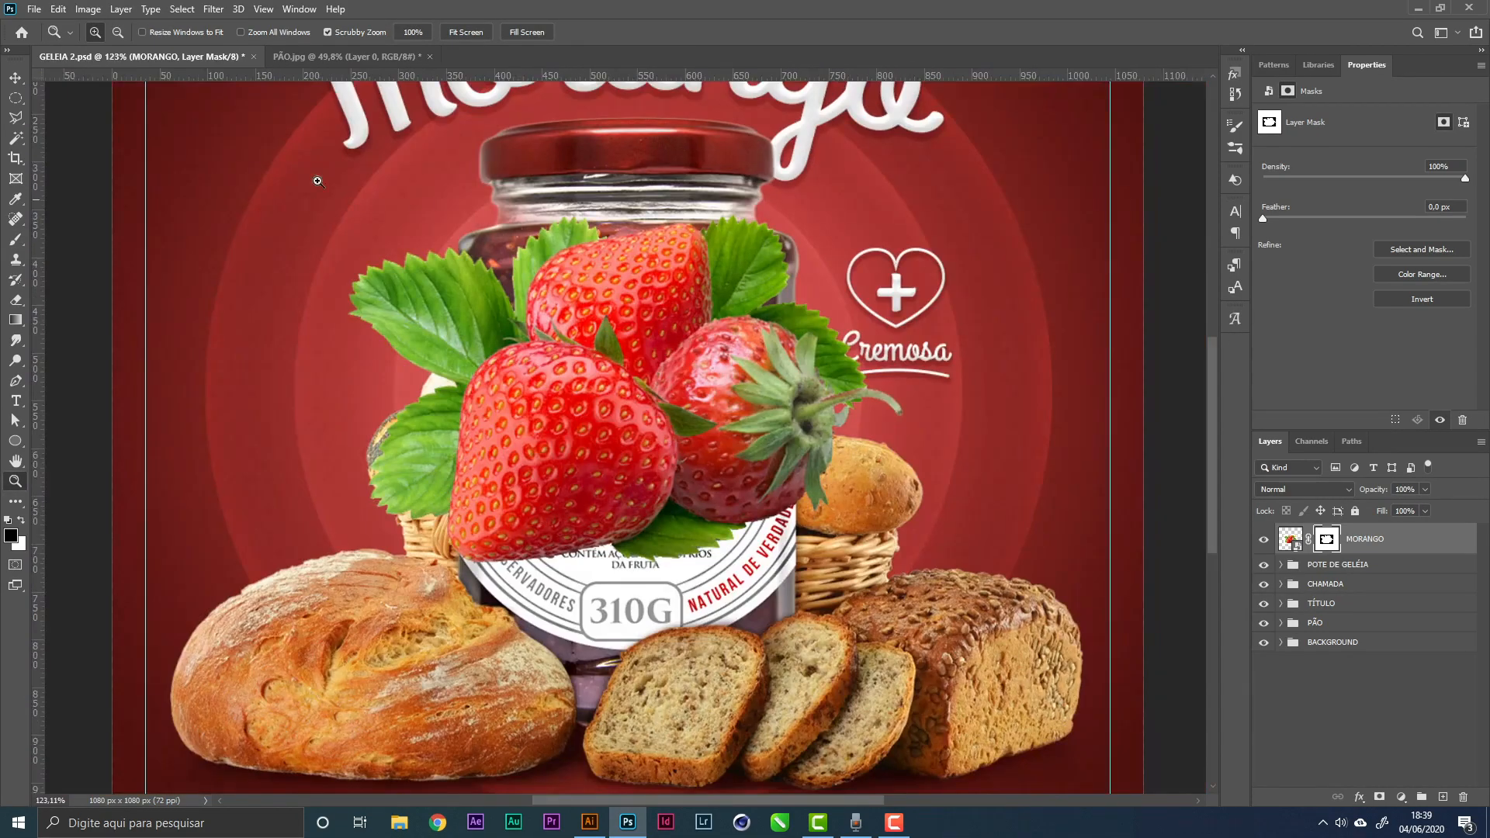
Put a duplicate of the MORANGO layer beneath the original and delete the duplicate's layer mask
key(v)
click(1409, 550)
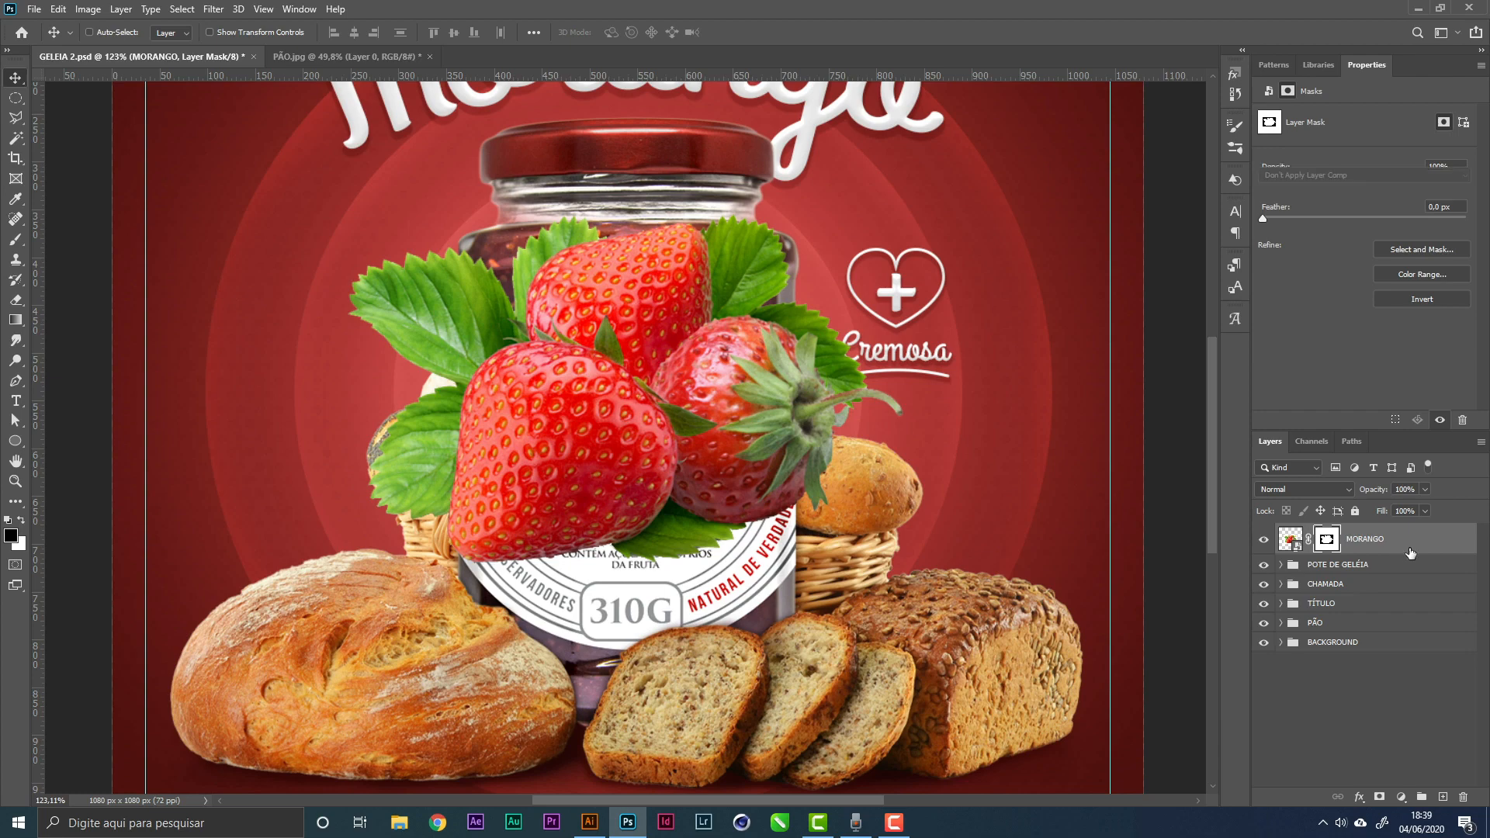
key(ctrl+j)
drag(1383, 544, 1347, 567)
right_click(1333, 576)
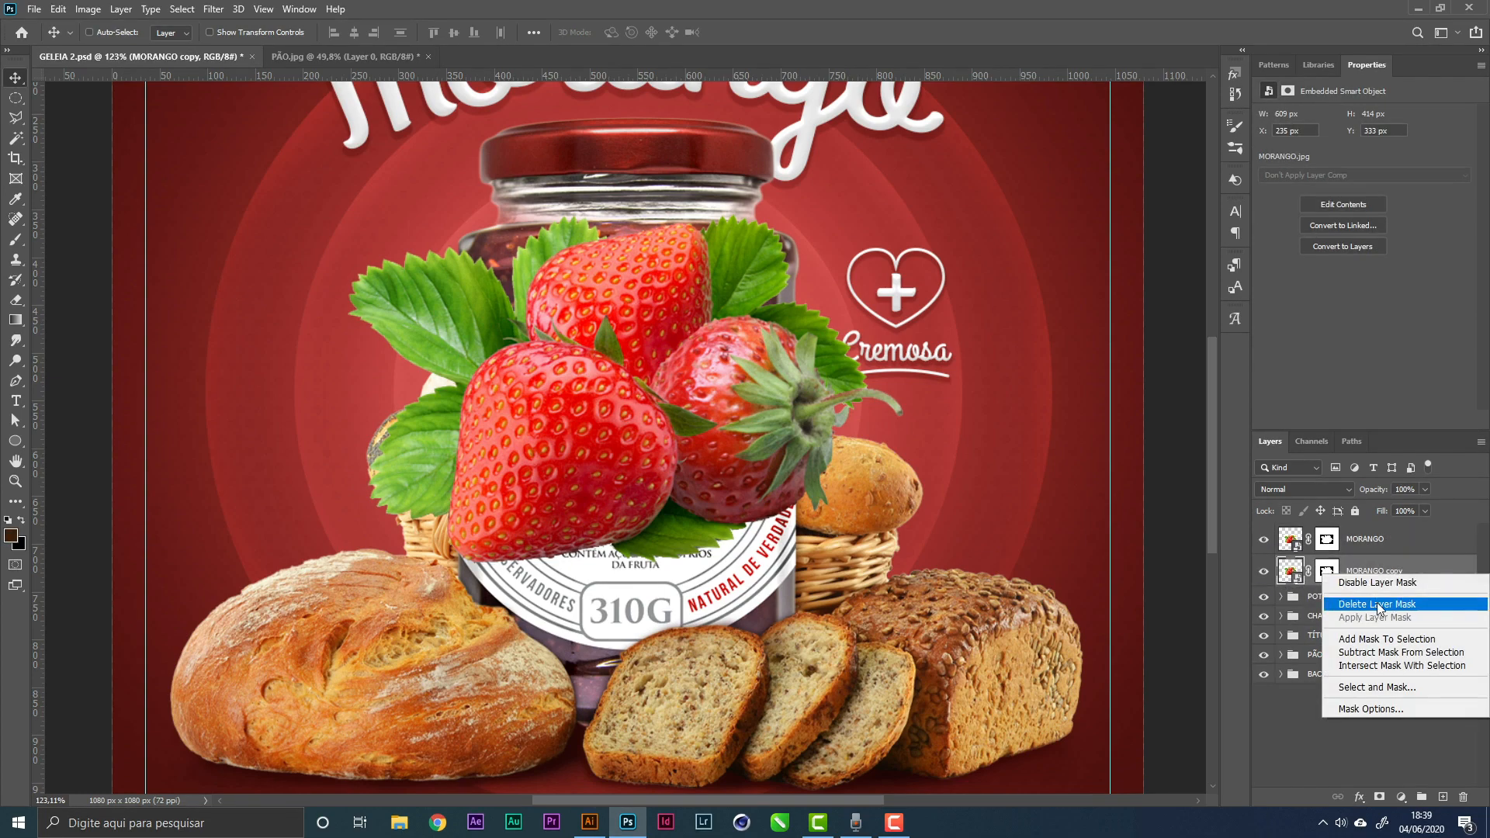
click(1379, 605)
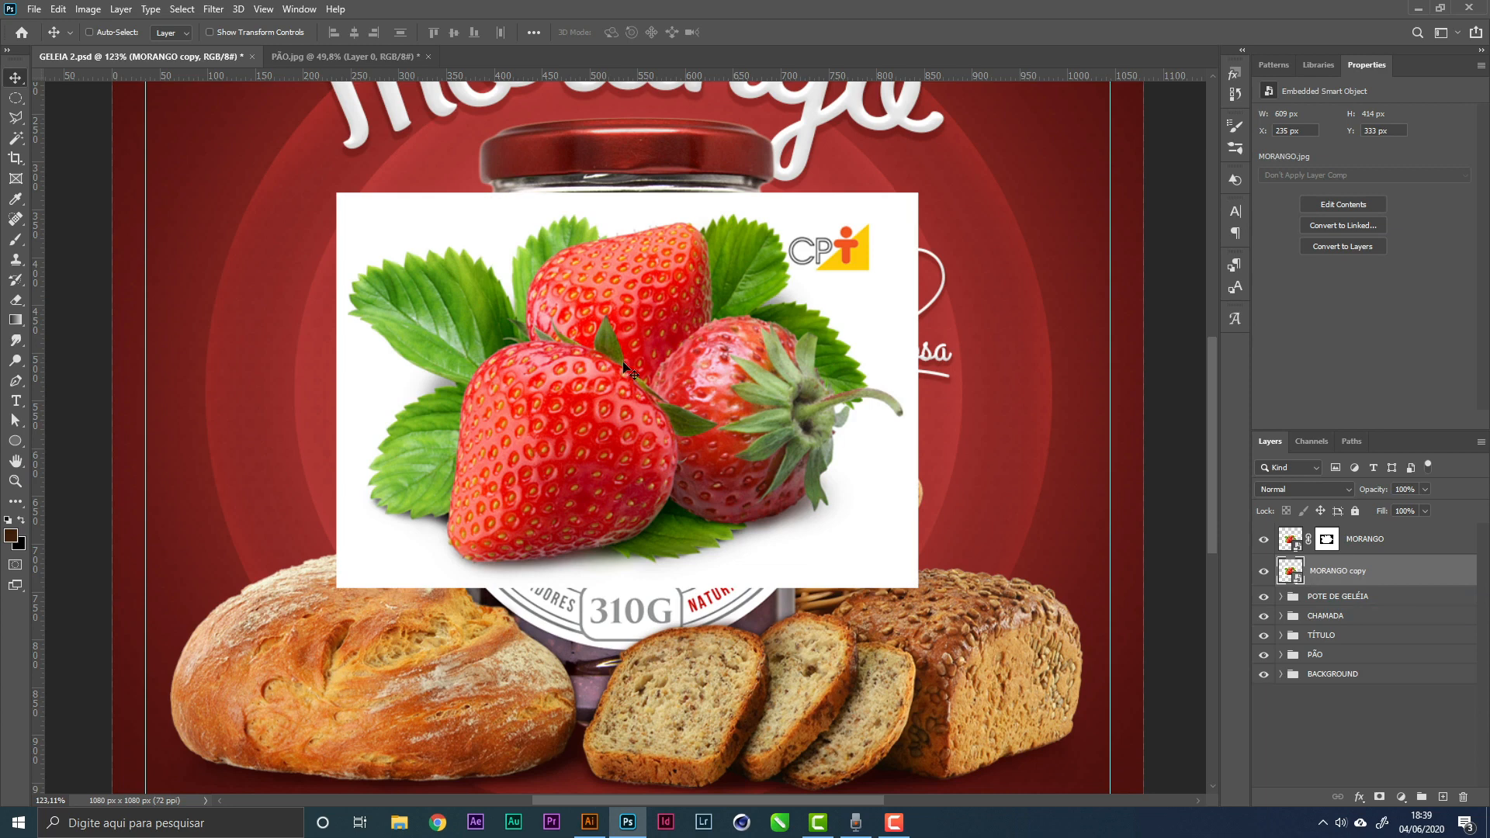
Outline the lower part of the strawberries and their shadow on the MORANGO copy layer with the Polygonal Lasso
click(16, 118)
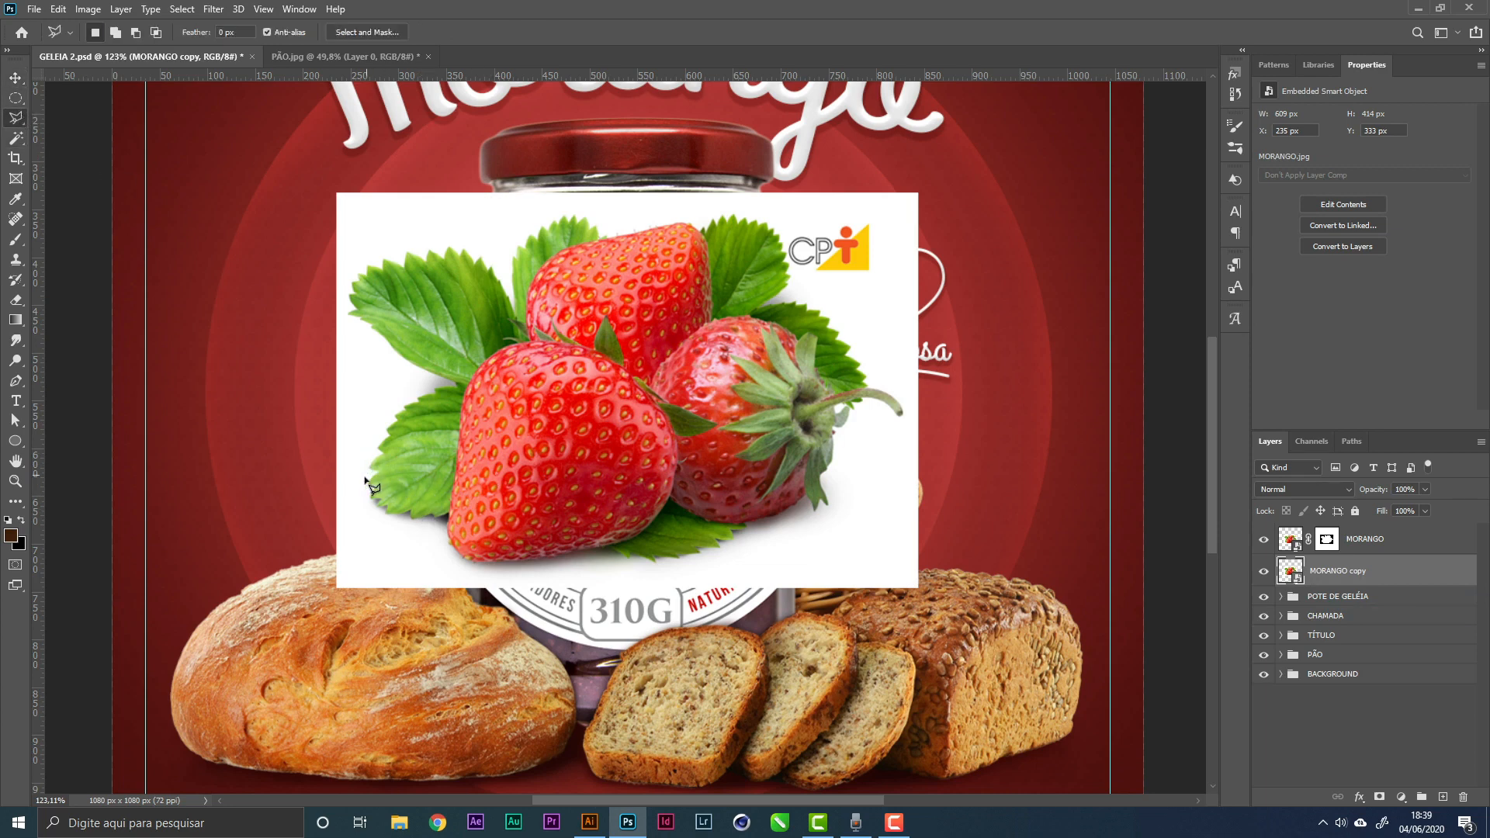
click(357, 469)
click(835, 464)
click(857, 506)
click(826, 559)
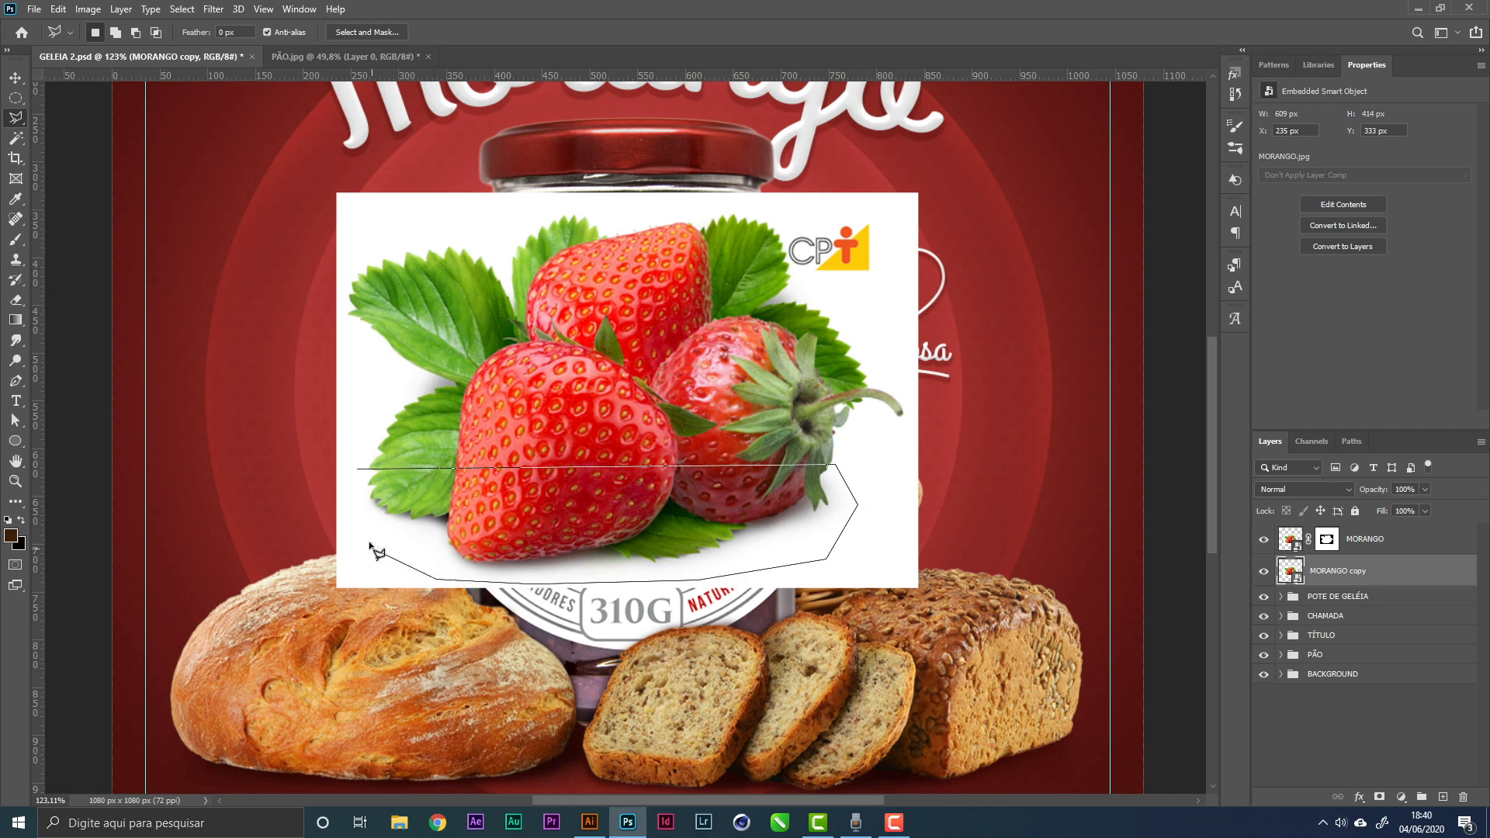
click(355, 471)
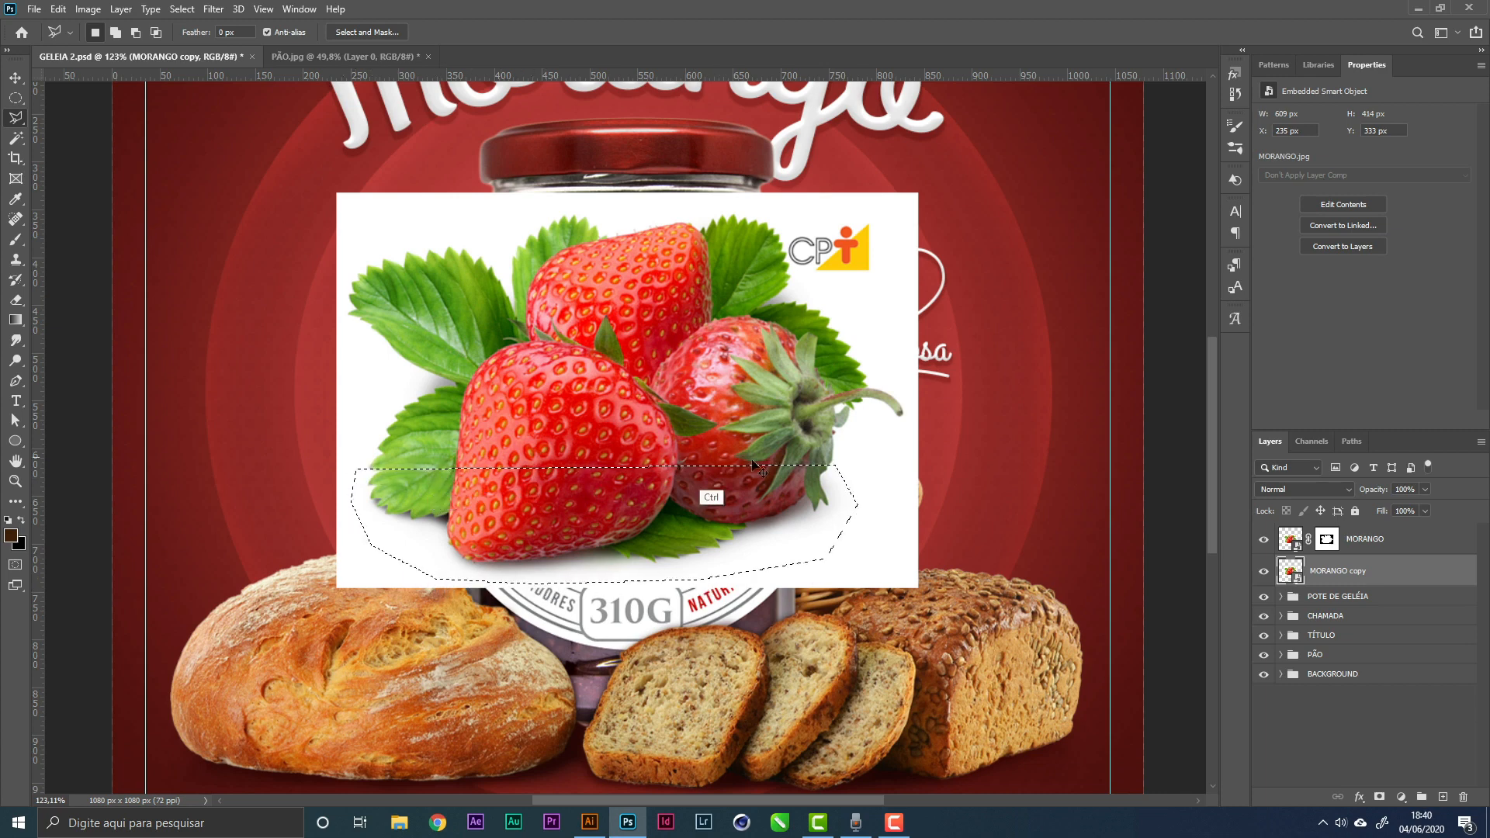
Copy the selected area to a new layer and delete the MORANGO copy layer
key(ctrl+j)
click(1335, 605)
key(Delete)
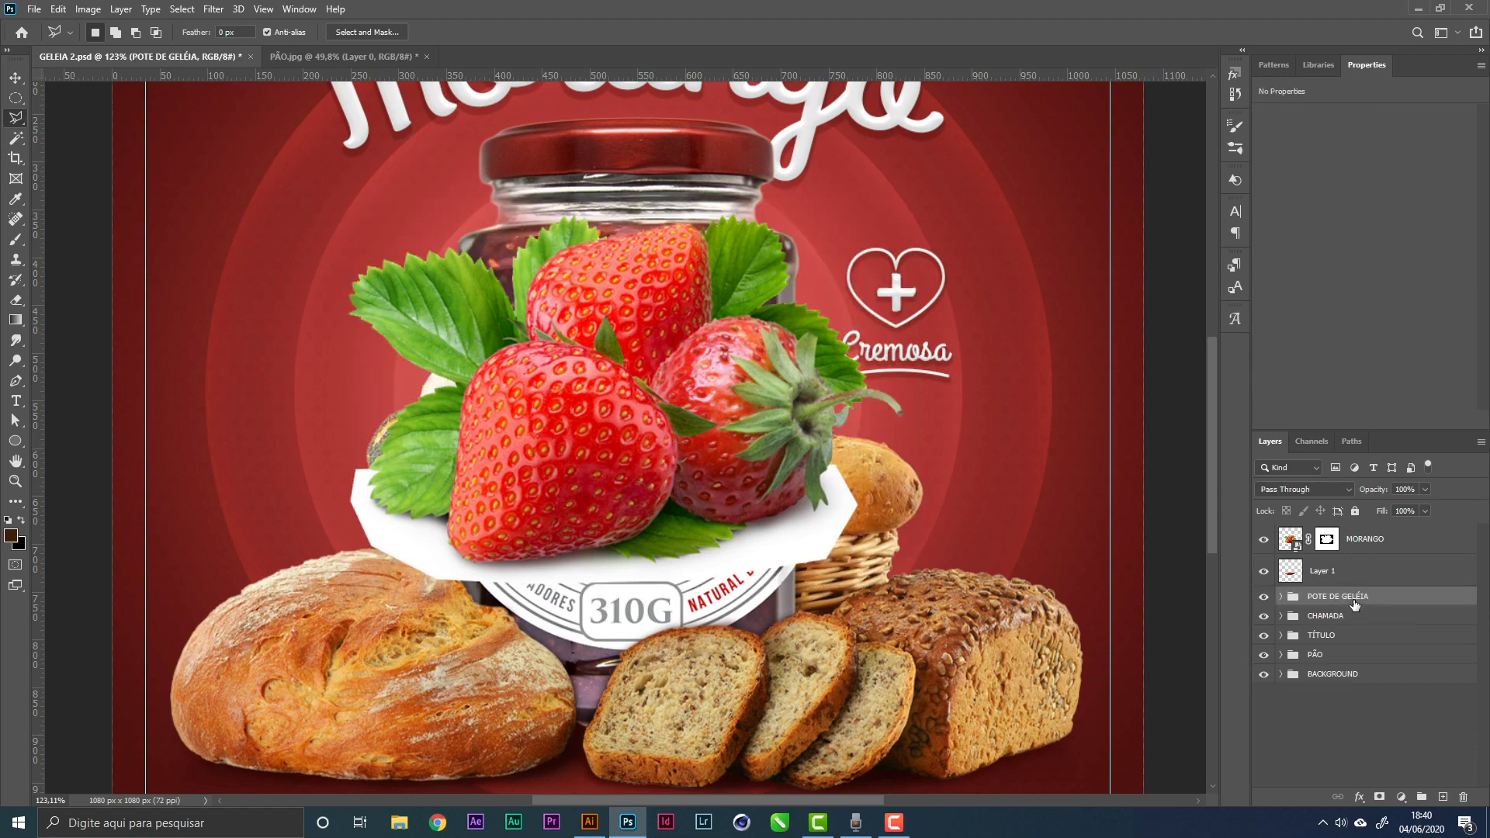
Set the blending mode of Layer 1 to Multiply and rename it SOMBRA MORANGO
click(1323, 571)
click(1297, 490)
click(1292, 482)
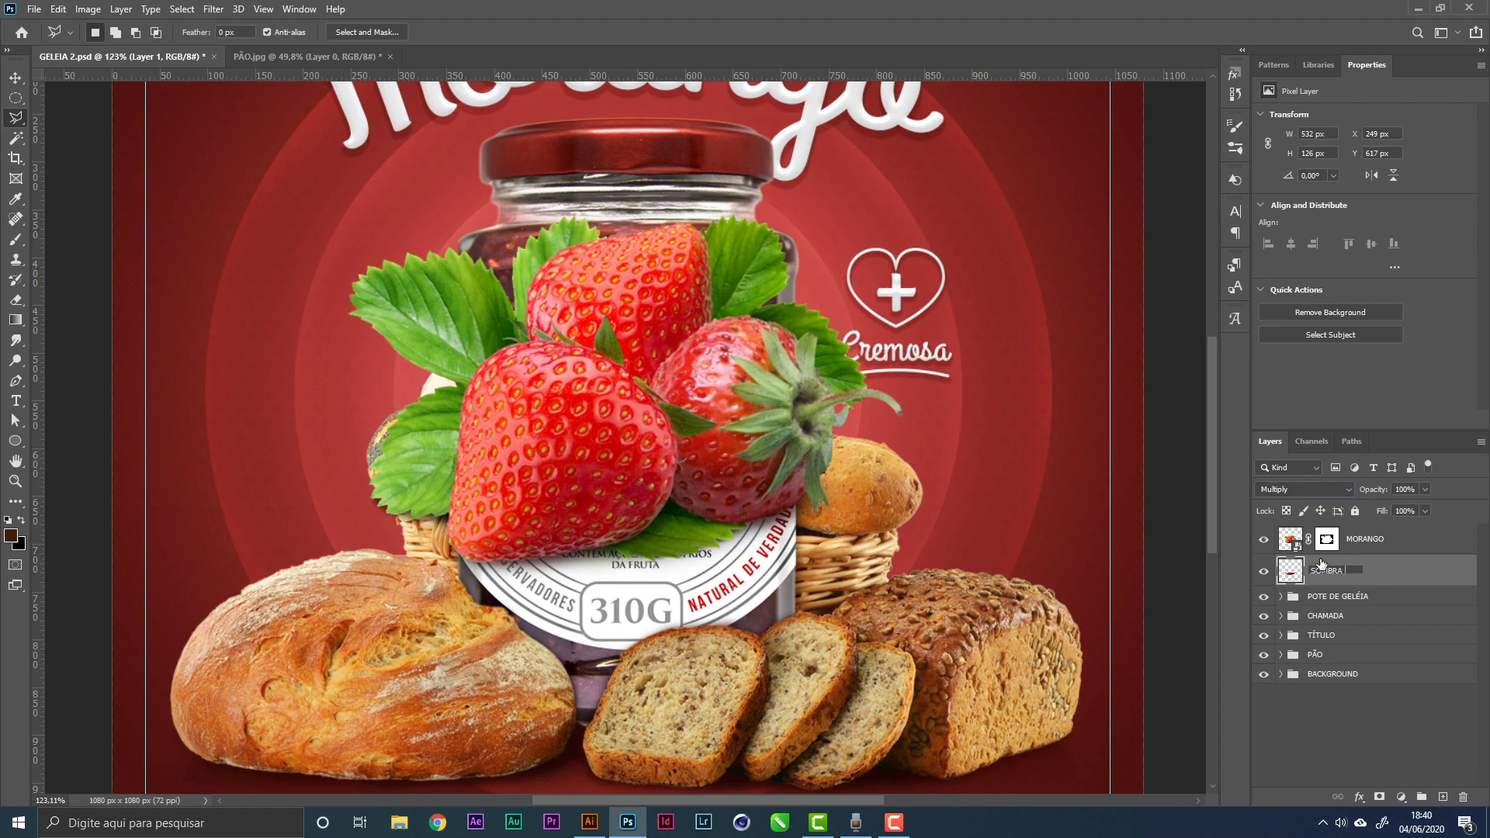
key(Return)
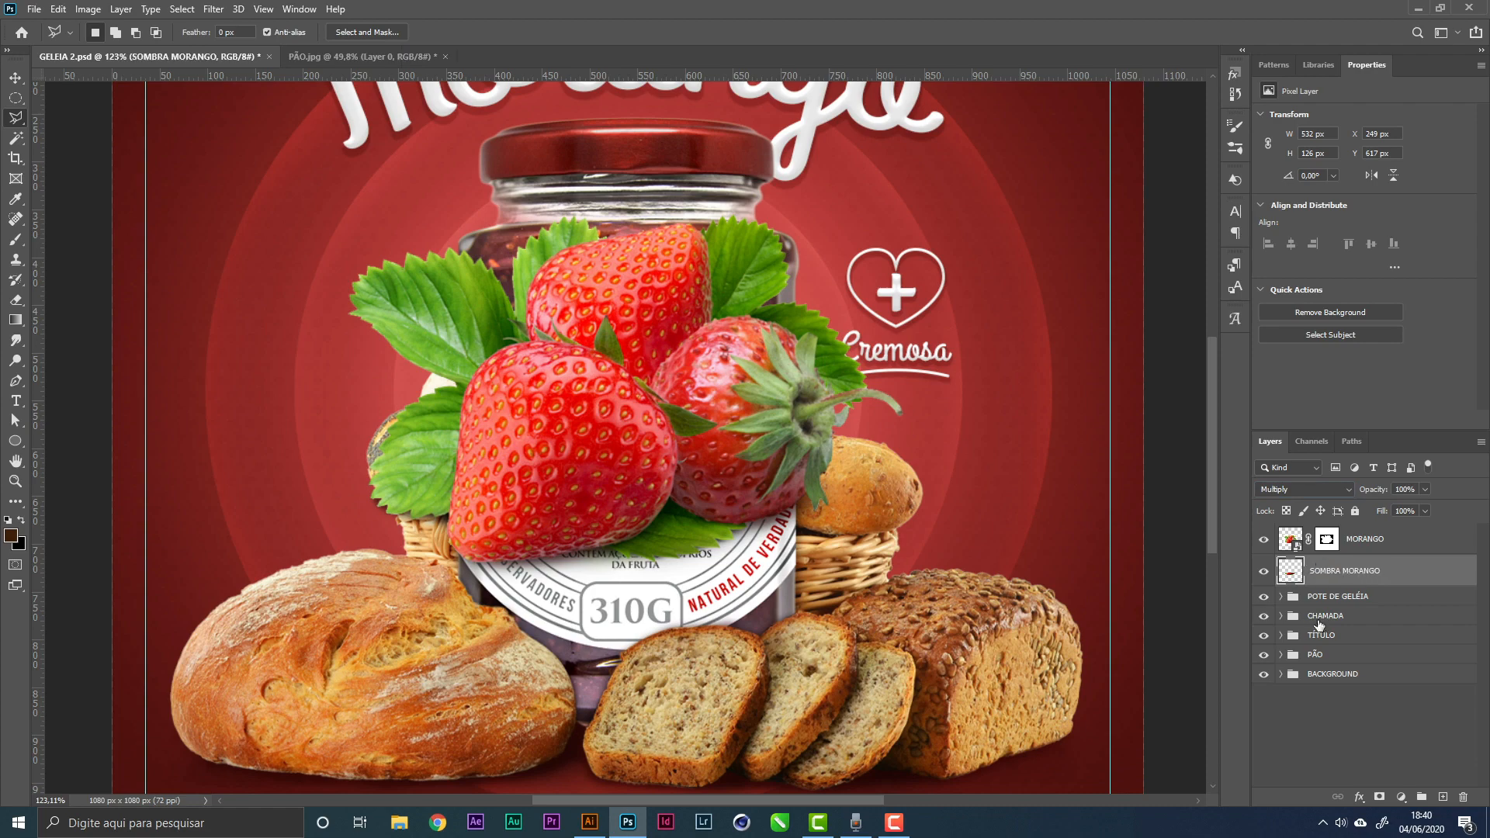
Convert the SOMBRA MORANGO layer to a smart object
right_click(1370, 578)
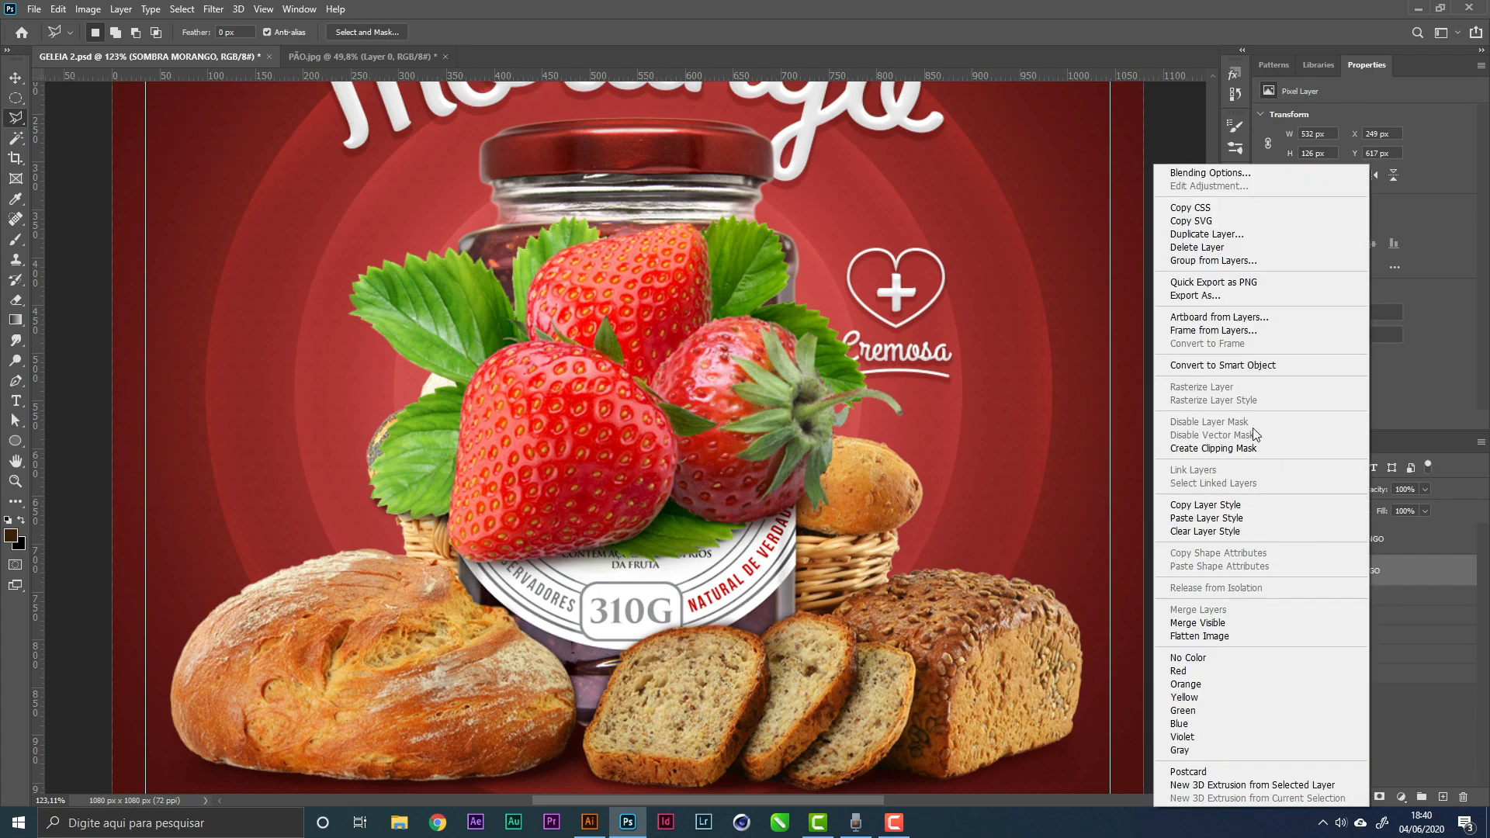
click(1247, 366)
click(21, 75)
scroll(699, 389, down, 3)
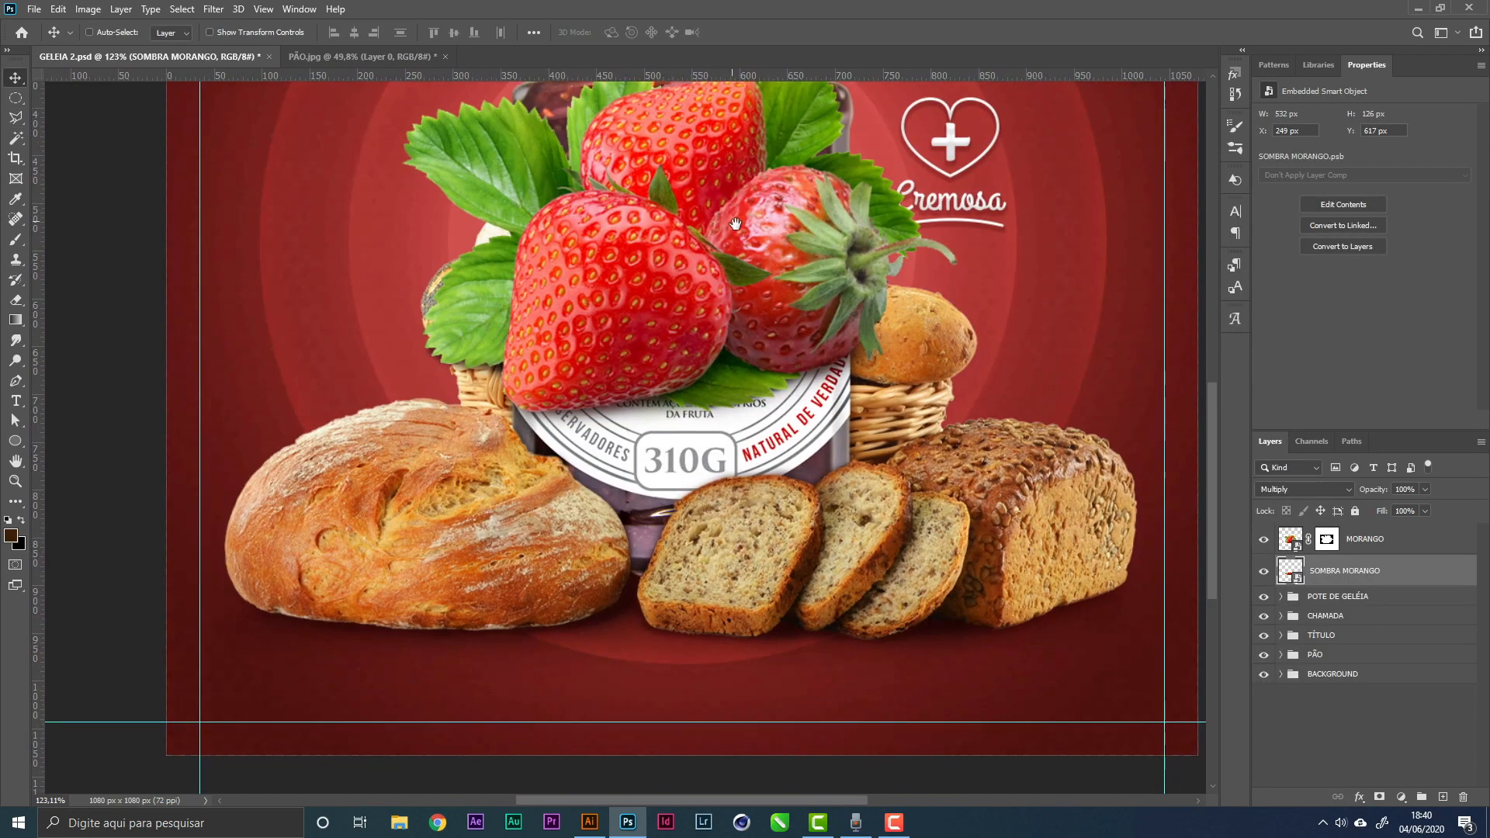
Group the MORANGO and SOMBRA MORANGO layers and name the group MORANGO
shift+click(1396, 548)
key(ctrl+g)
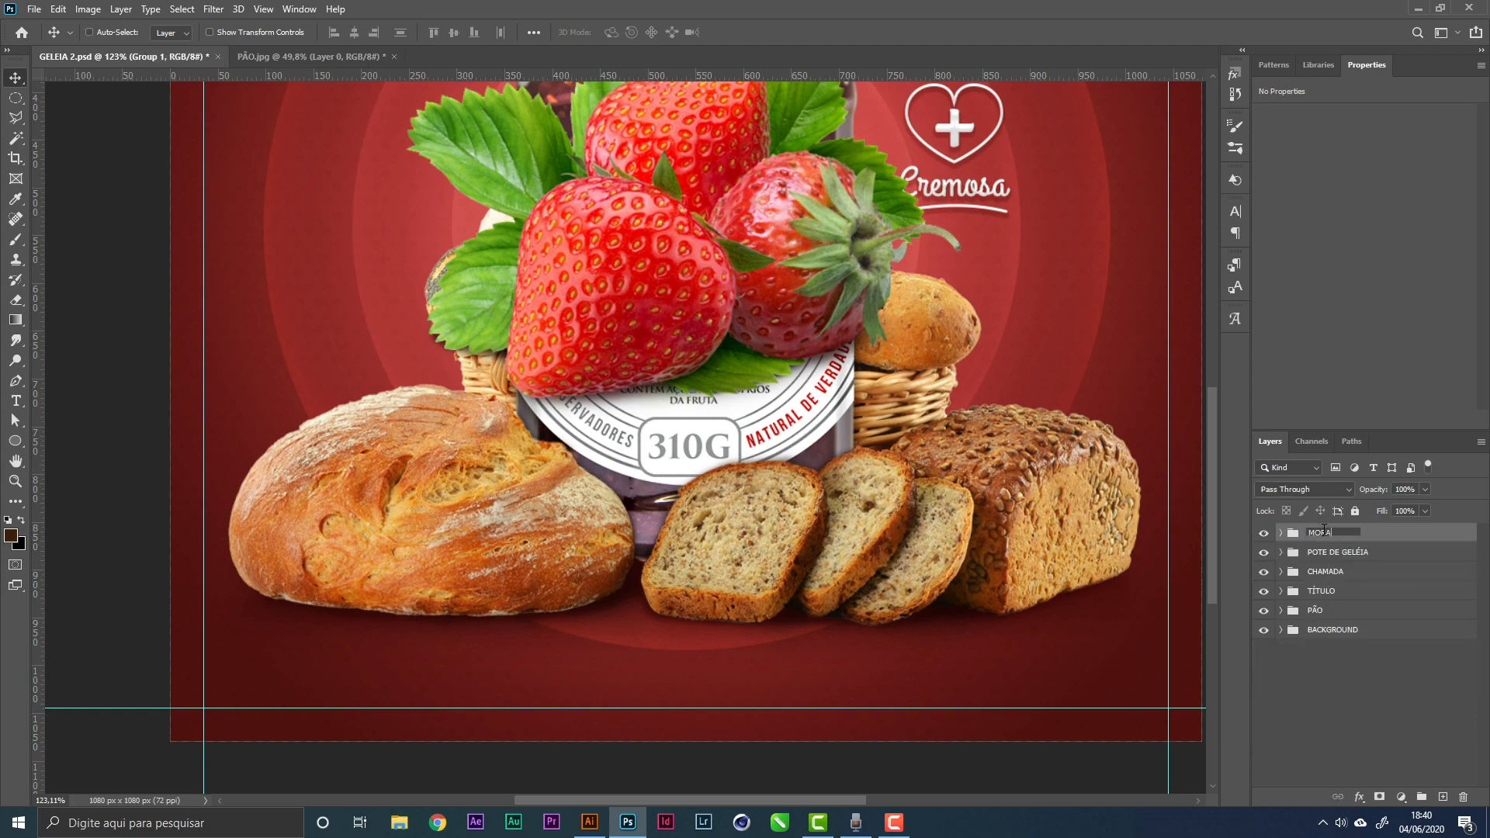
click(1324, 531)
text(MORANGO)
key(Return)
Move the strawberry group in front of the breads below the jar and scale it down to about 44.5%
drag(671, 345, 625, 632)
key(z)
drag(726, 536, 608, 596)
key(ctrl+t)
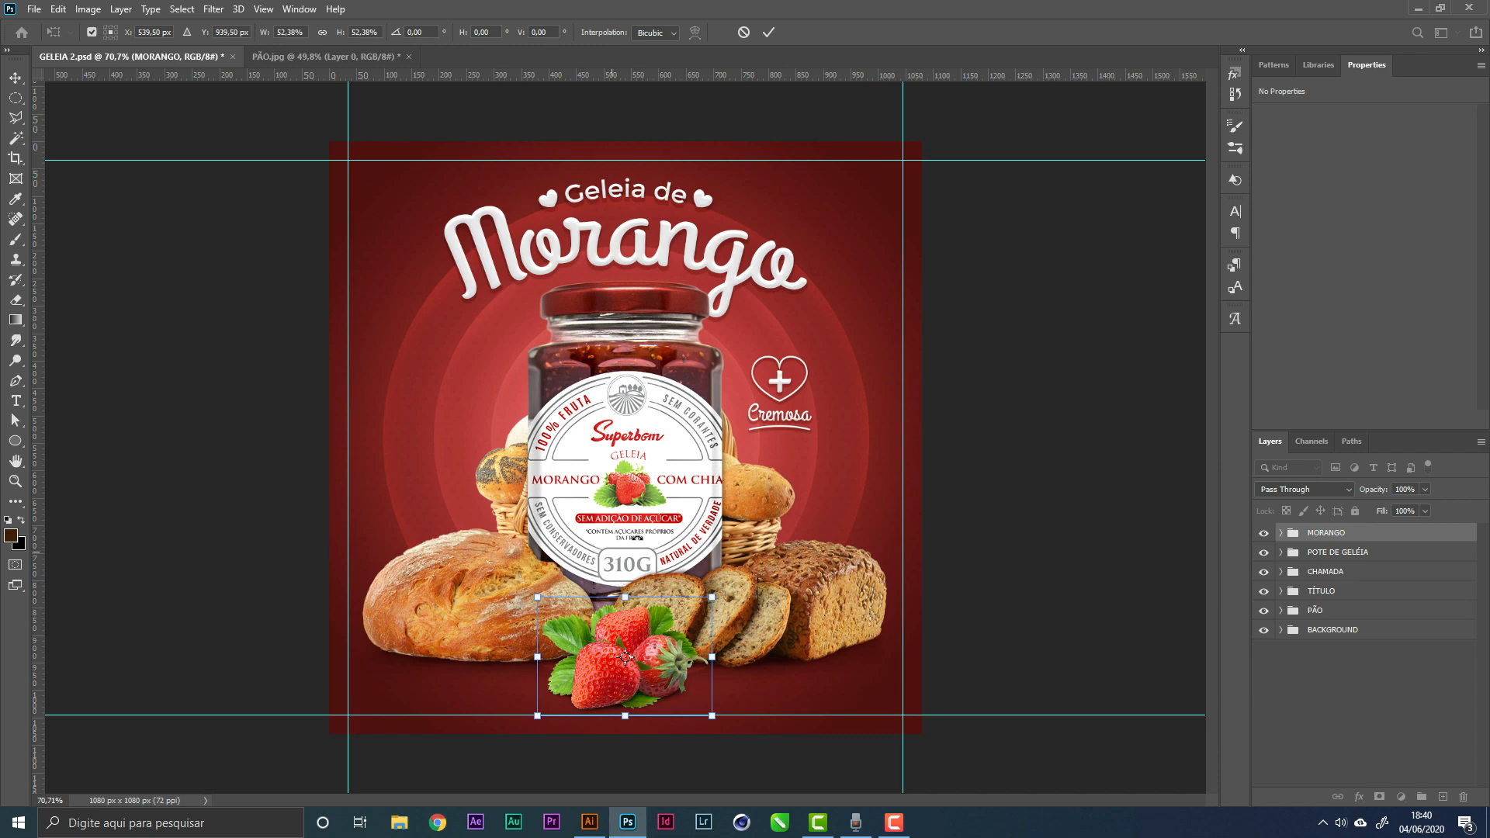
drag(628, 598, 627, 613)
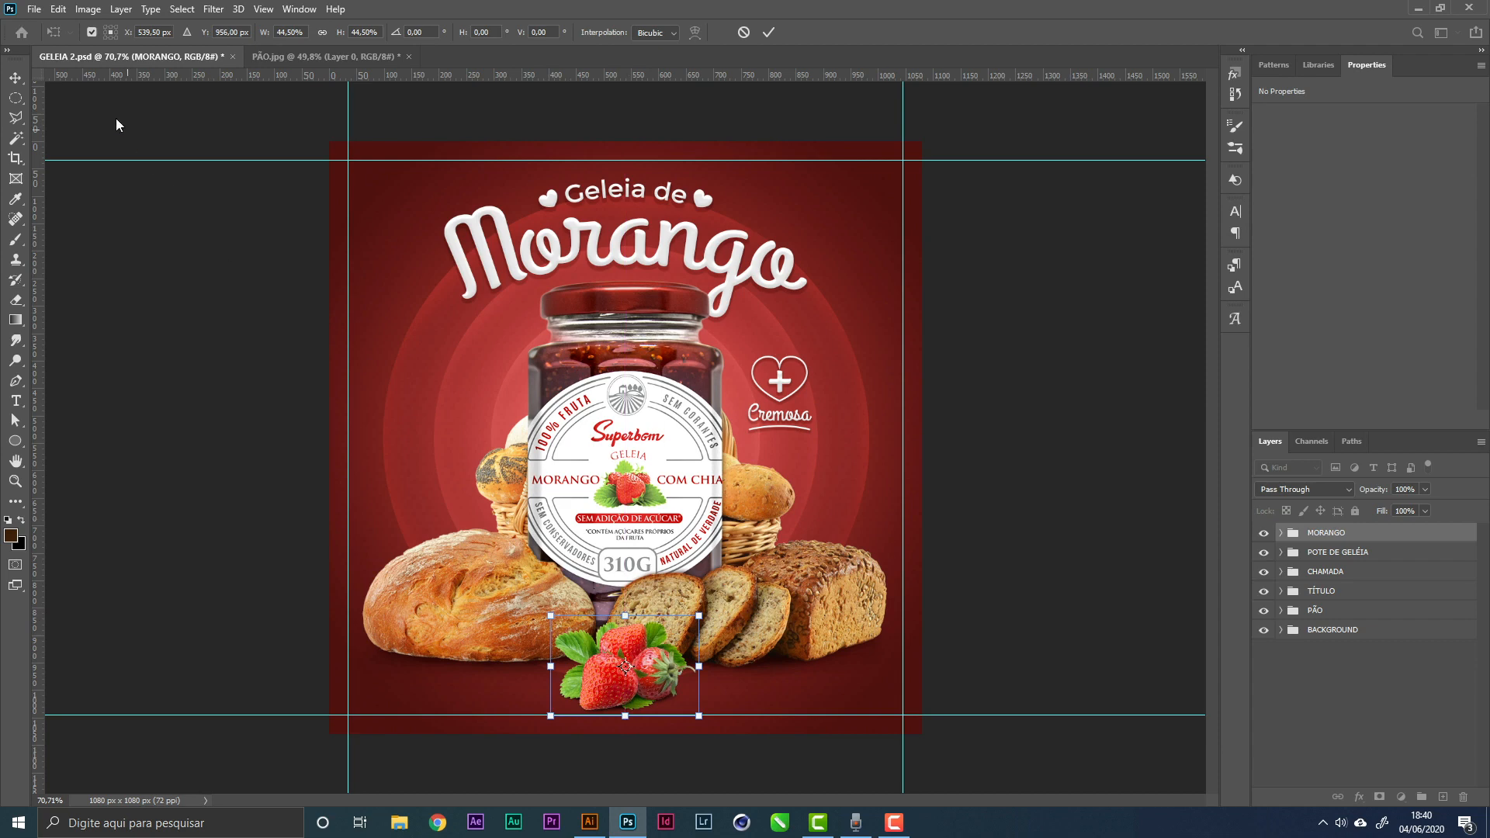
key(Return)
Move the strawberry group up against the base of the jar and centre it horizontally on the canvas
drag(712, 666, 697, 640)
key(ctrl+a)
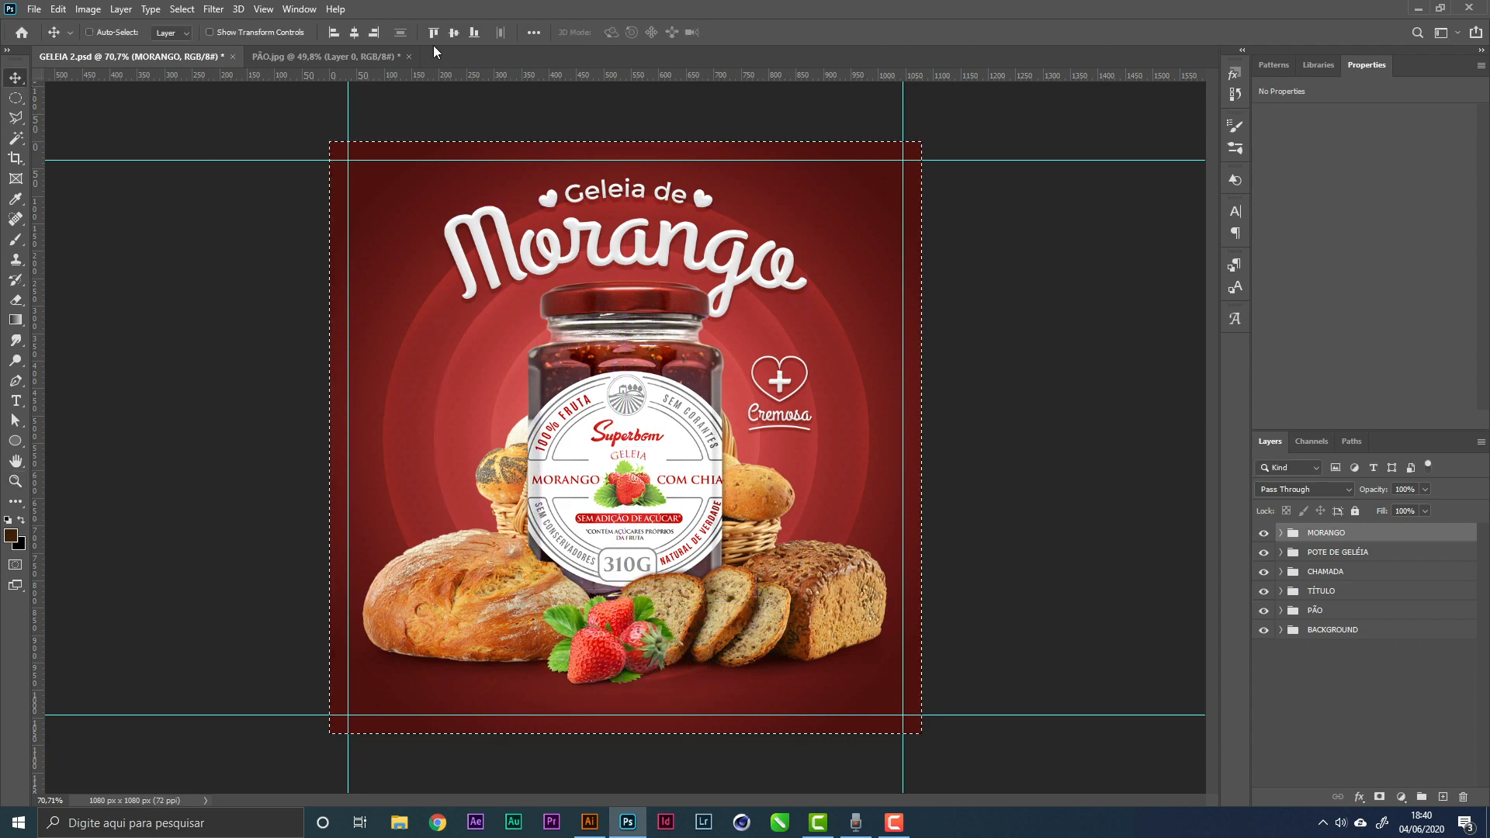
click(353, 32)
key(ctrl+d)
Enlarge the strawberry group to about 113%, extending it toward the large loaf at the jar's left
key(ctrl+t)
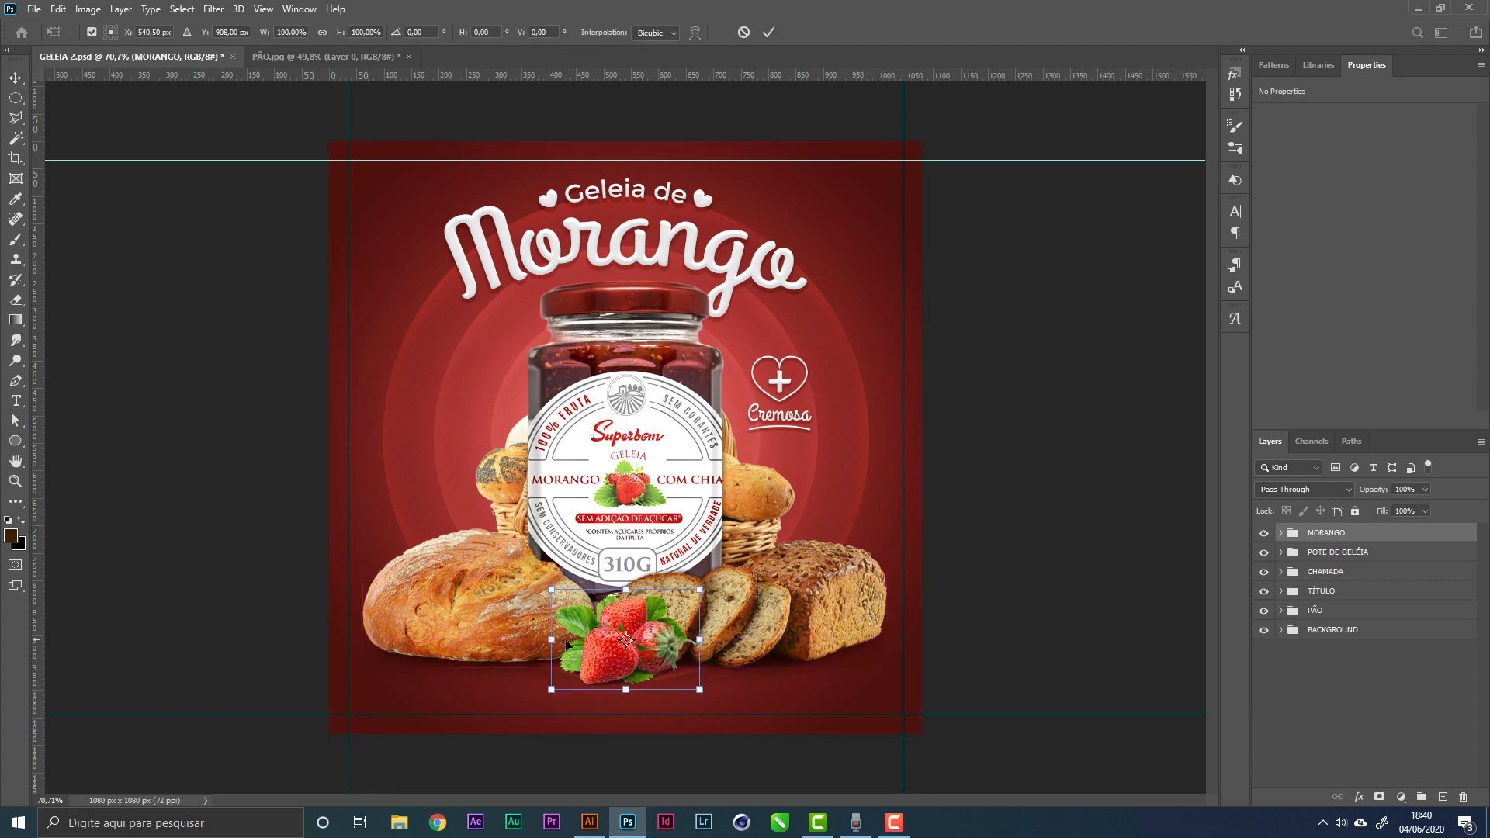
drag(553, 641, 533, 638)
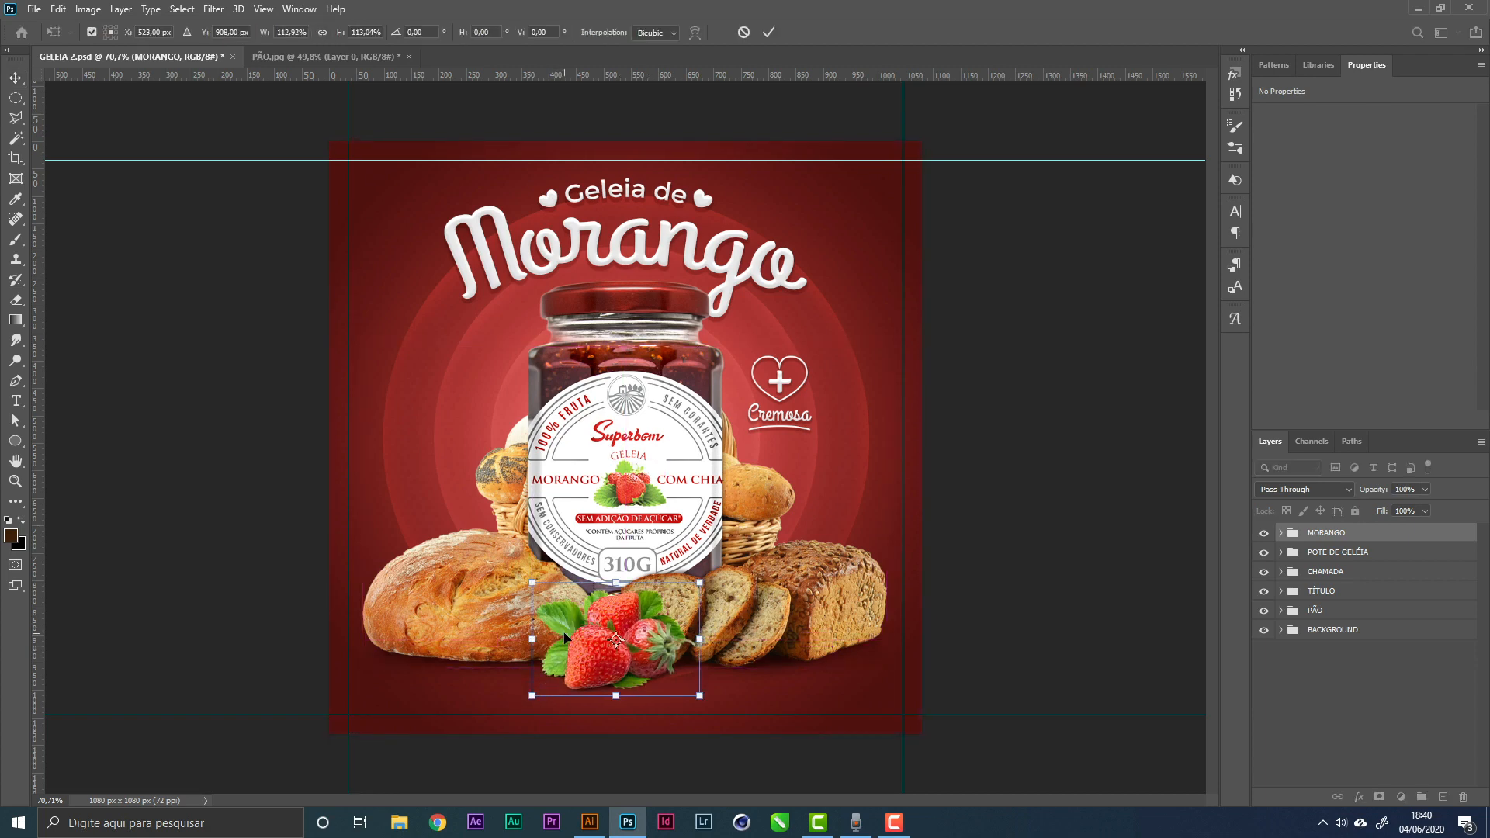
key(Return)
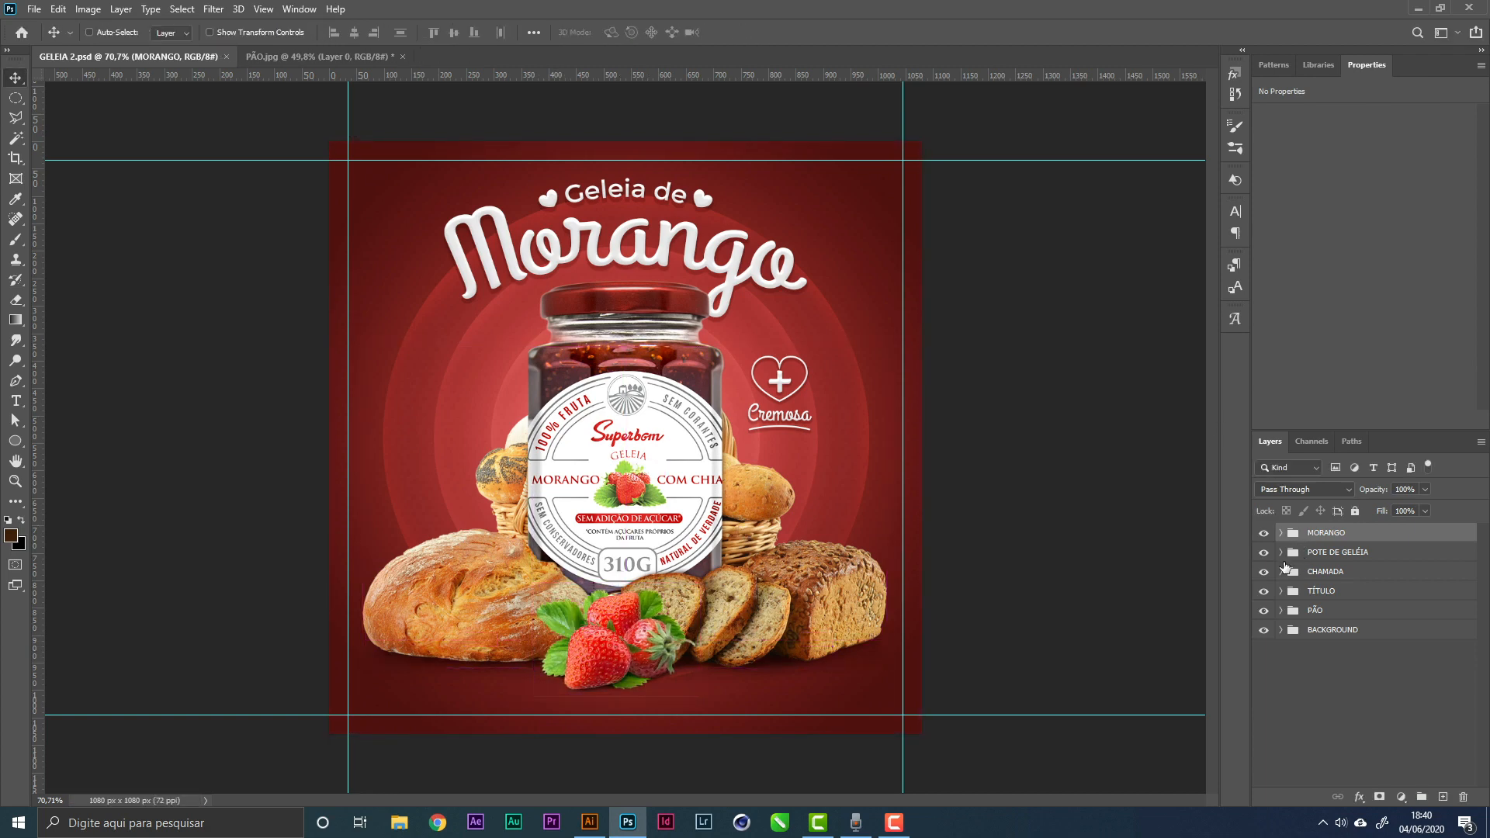
Hide and show the MORANGO group to compare the advertisement with and without the strawberries
click(1262, 536)
click(1261, 536)
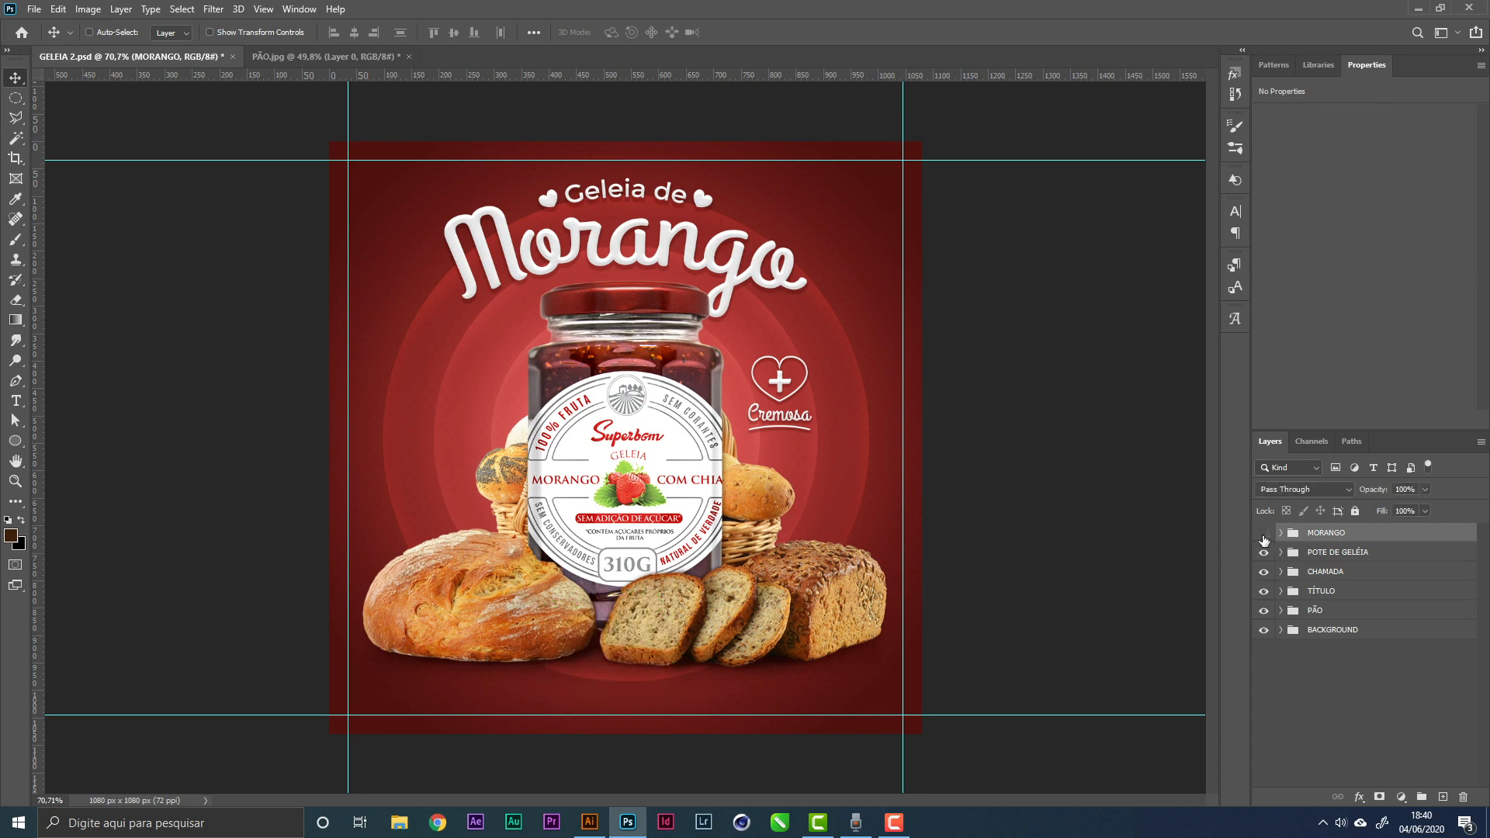
click(1261, 535)
click(1262, 535)
Fill a rectangular area just below the strawberries with black on the MORANGO layer mask and deselect it
click(1282, 534)
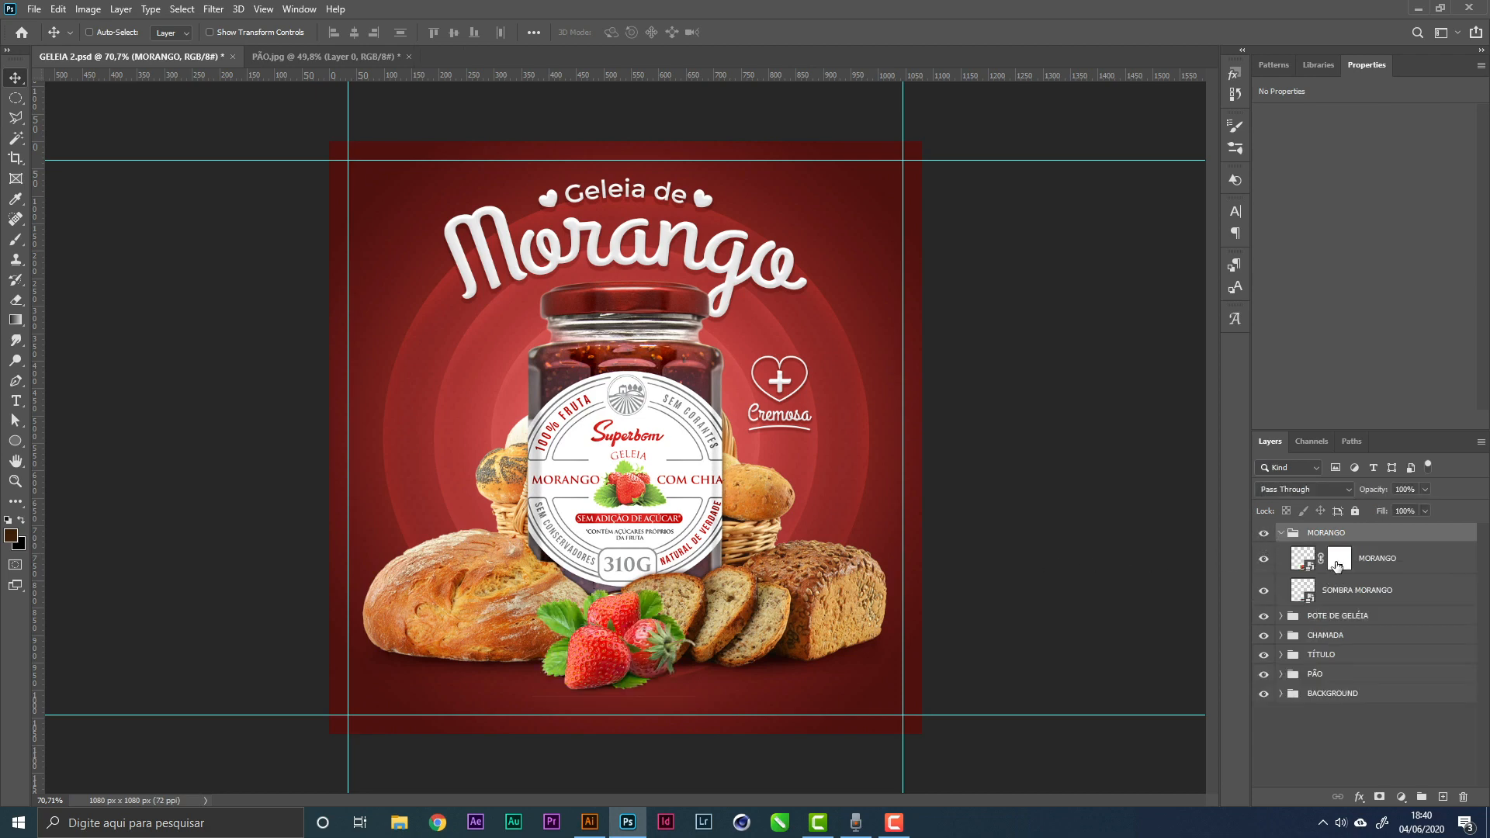
click(1338, 560)
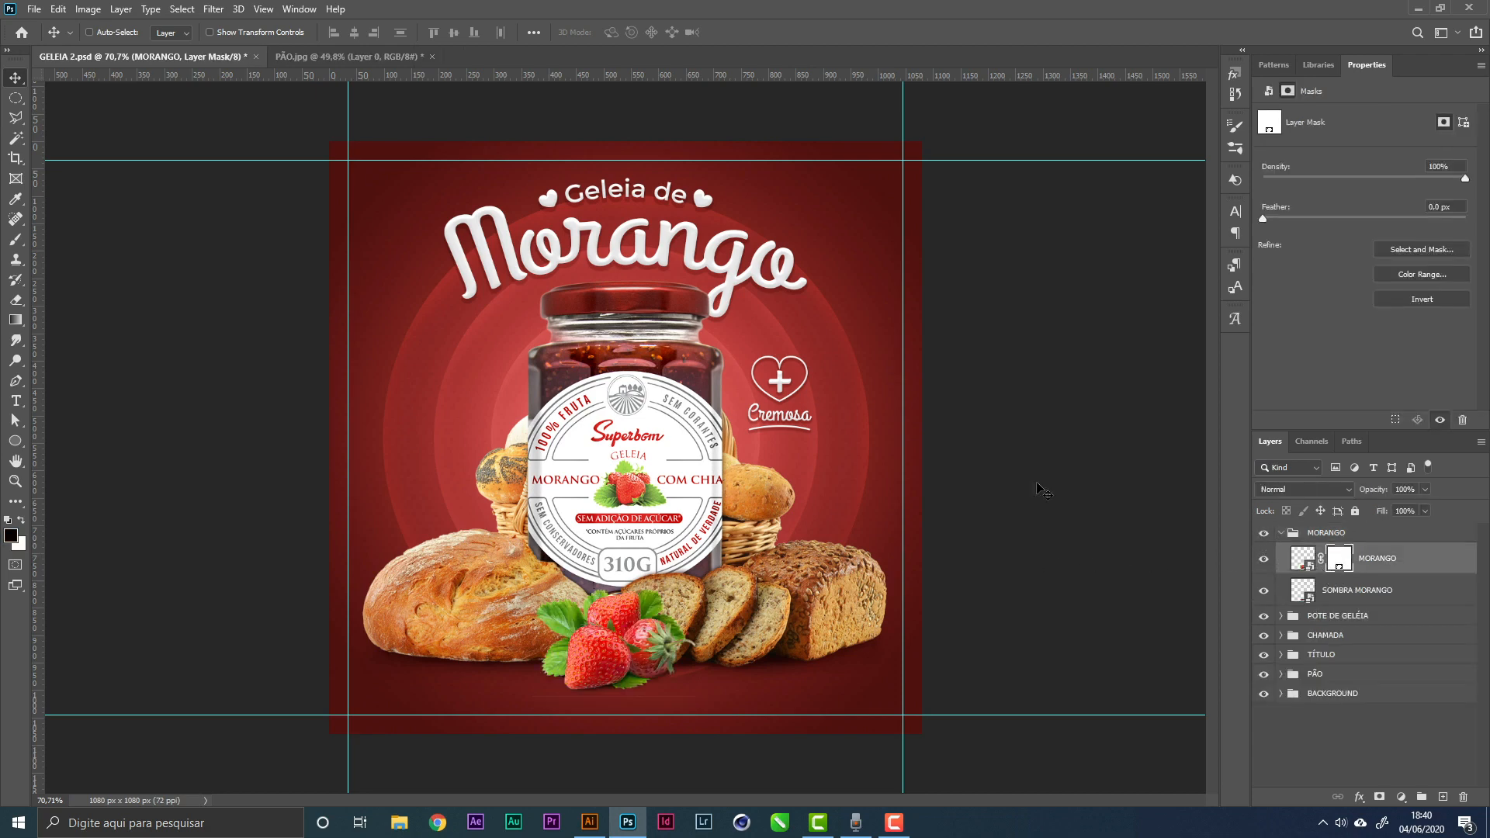
click(15, 103)
click(89, 108)
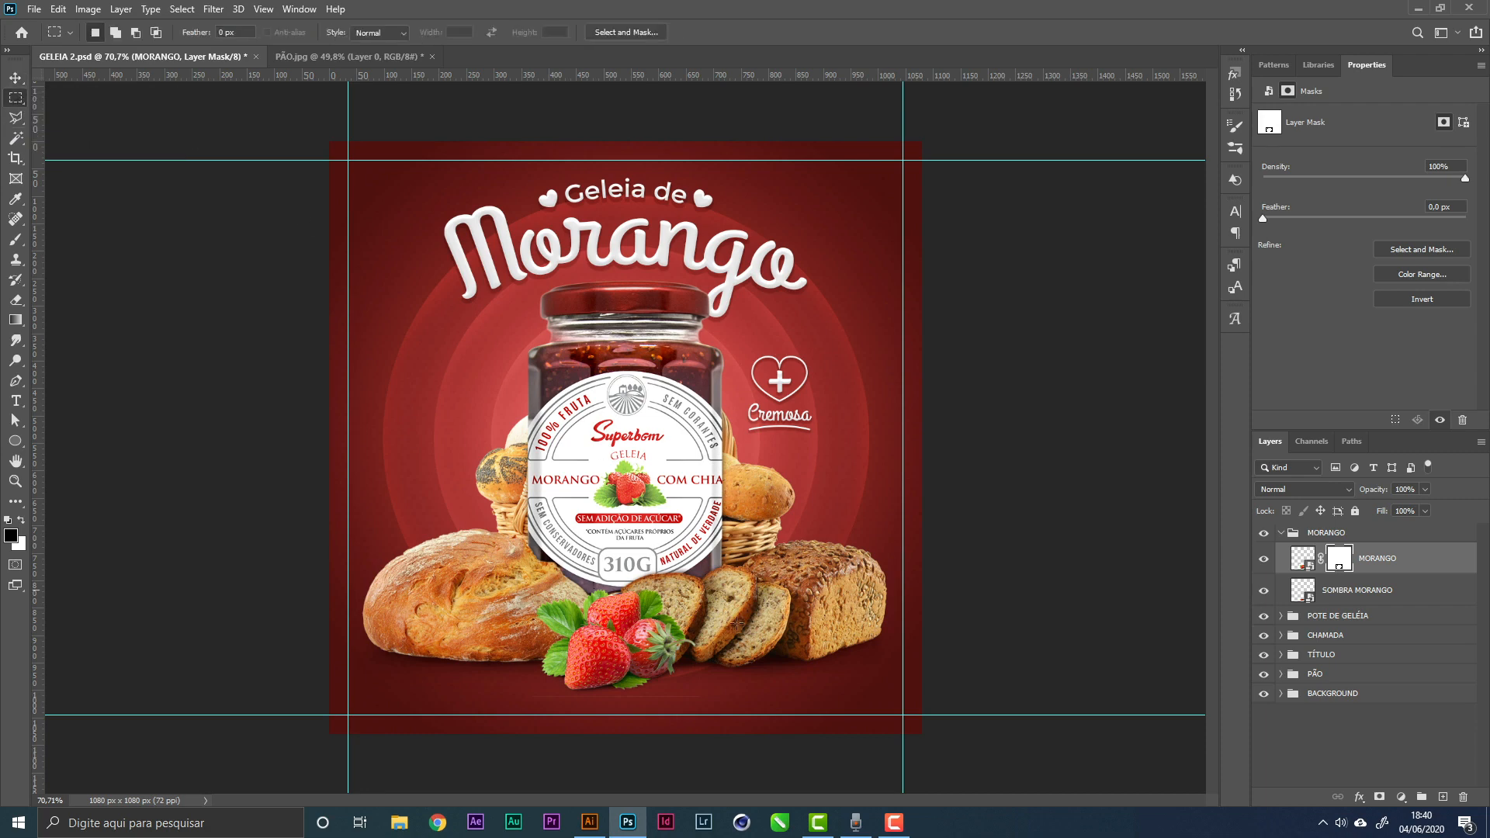
drag(782, 728, 478, 695)
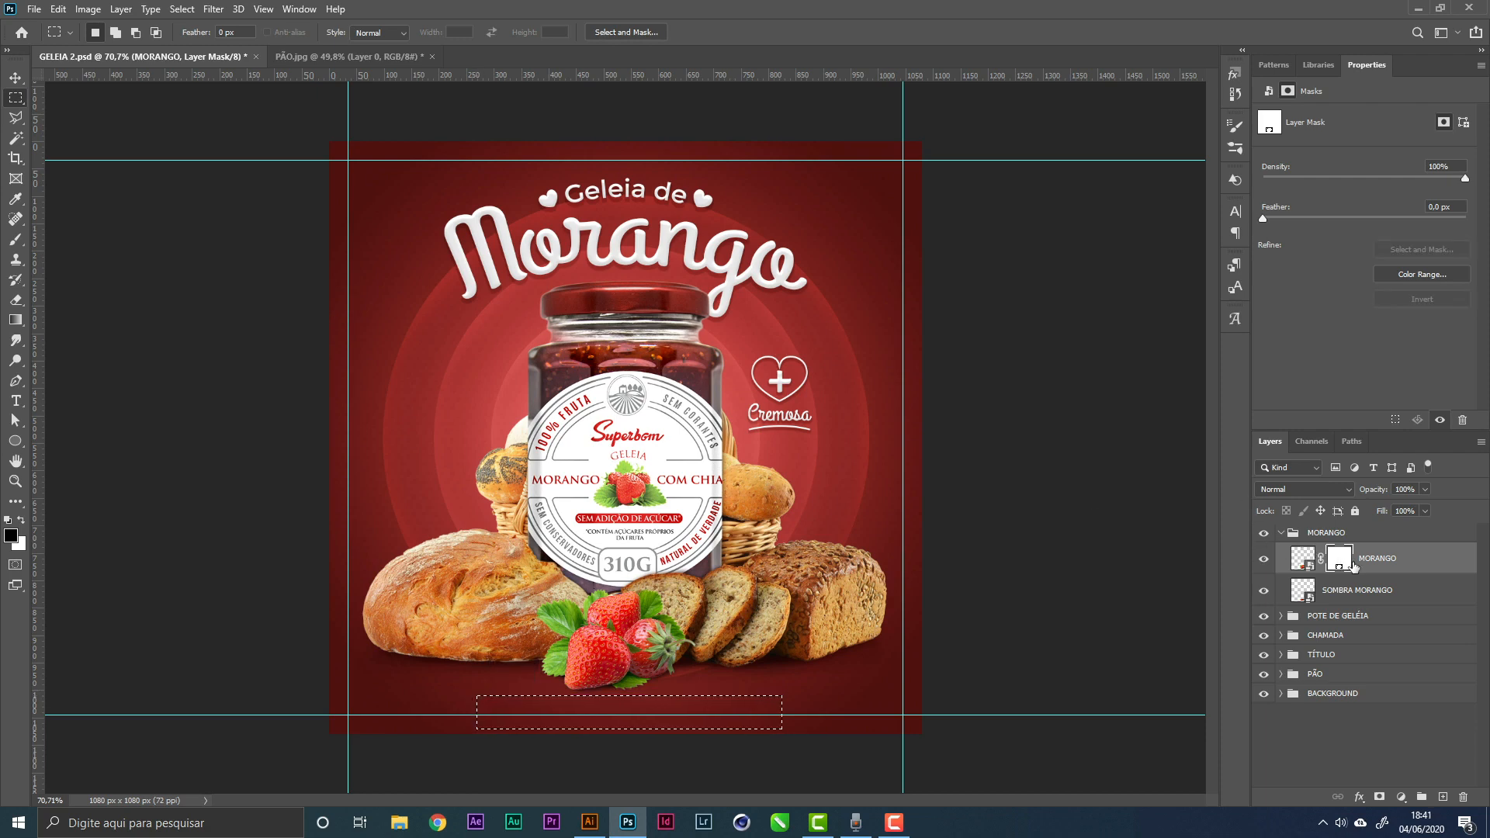
key(ctrl+d)
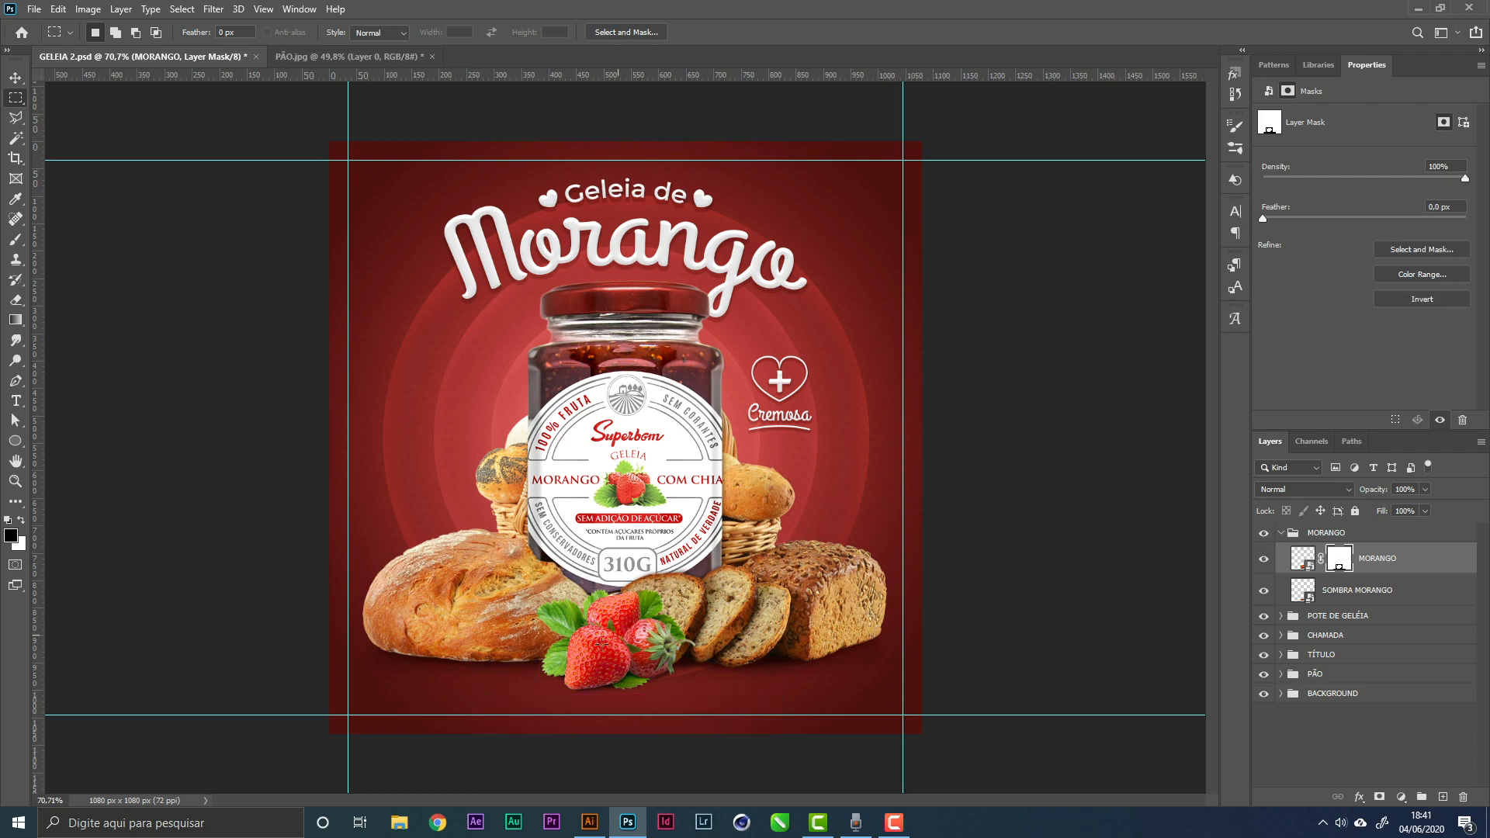
Mask out the faint vertical edge line right of the strawberries with a black-filled rectangular selection on the MORANGO mask
key(z)
drag(609, 683, 883, 635)
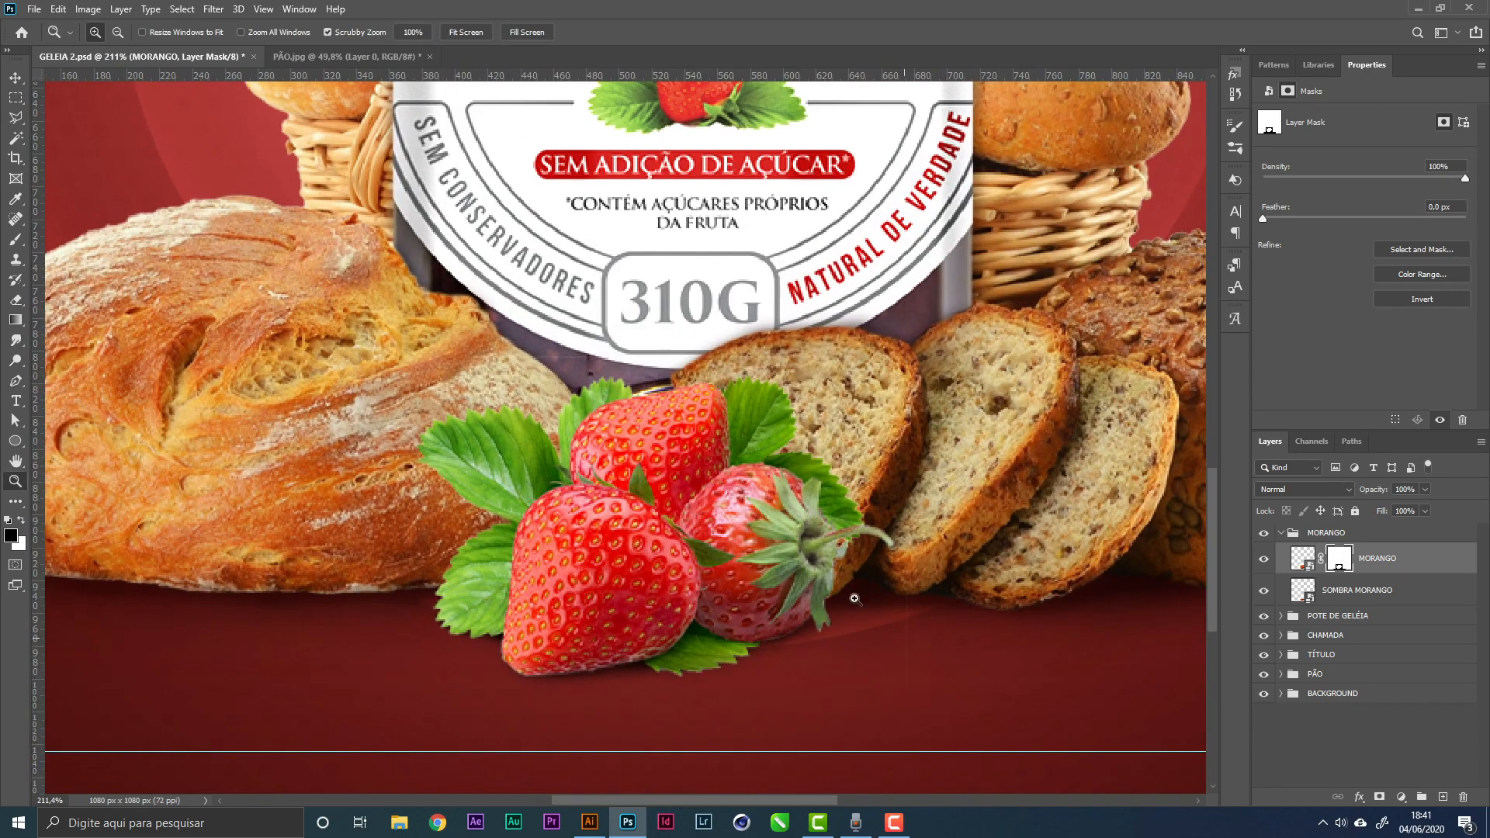
click(17, 98)
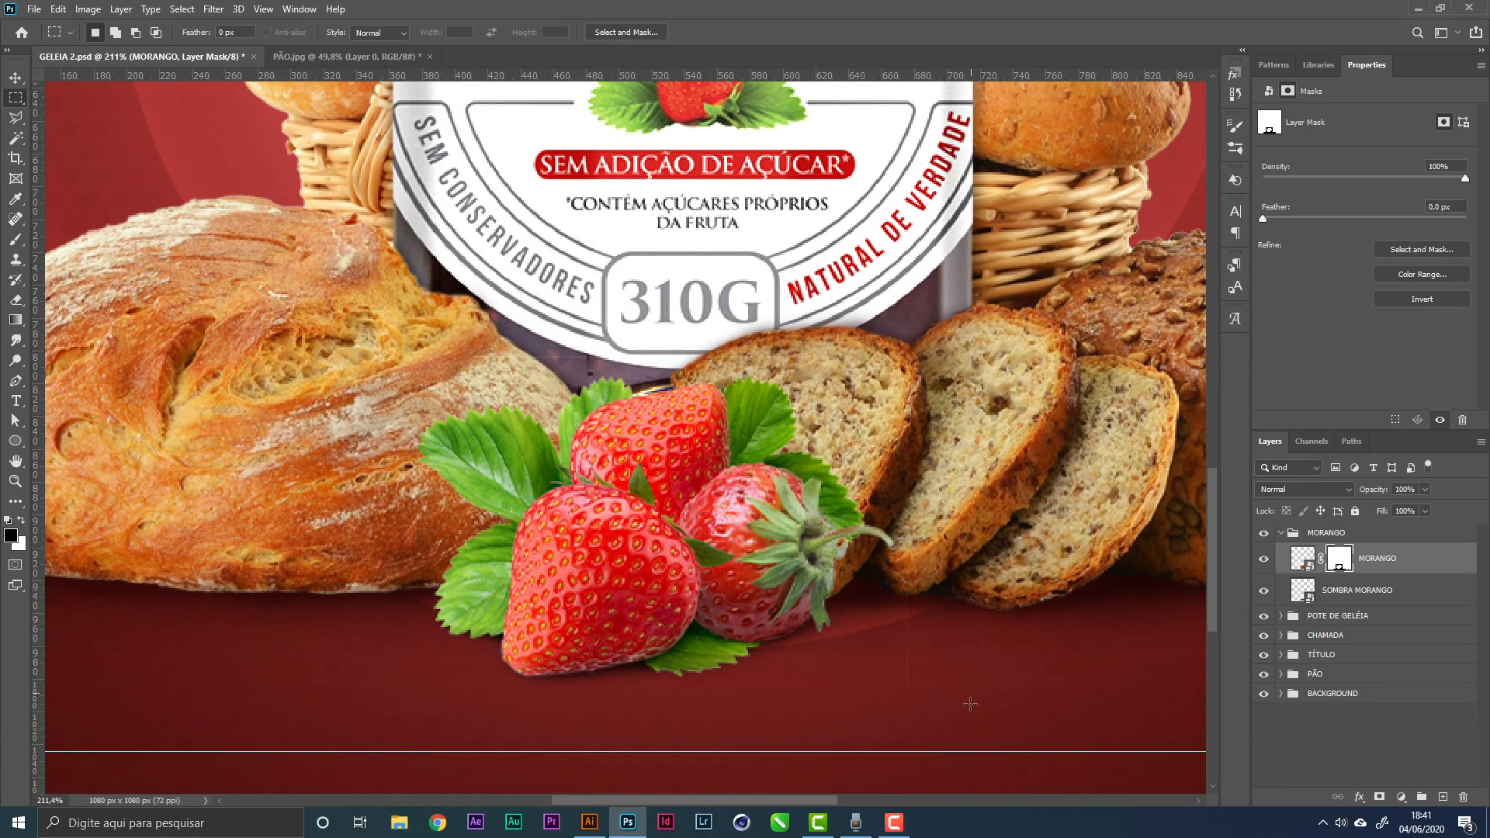
drag(971, 704, 906, 241)
key(ctrl+d)
key(ctrl+space)
drag(658, 452, 597, 482)
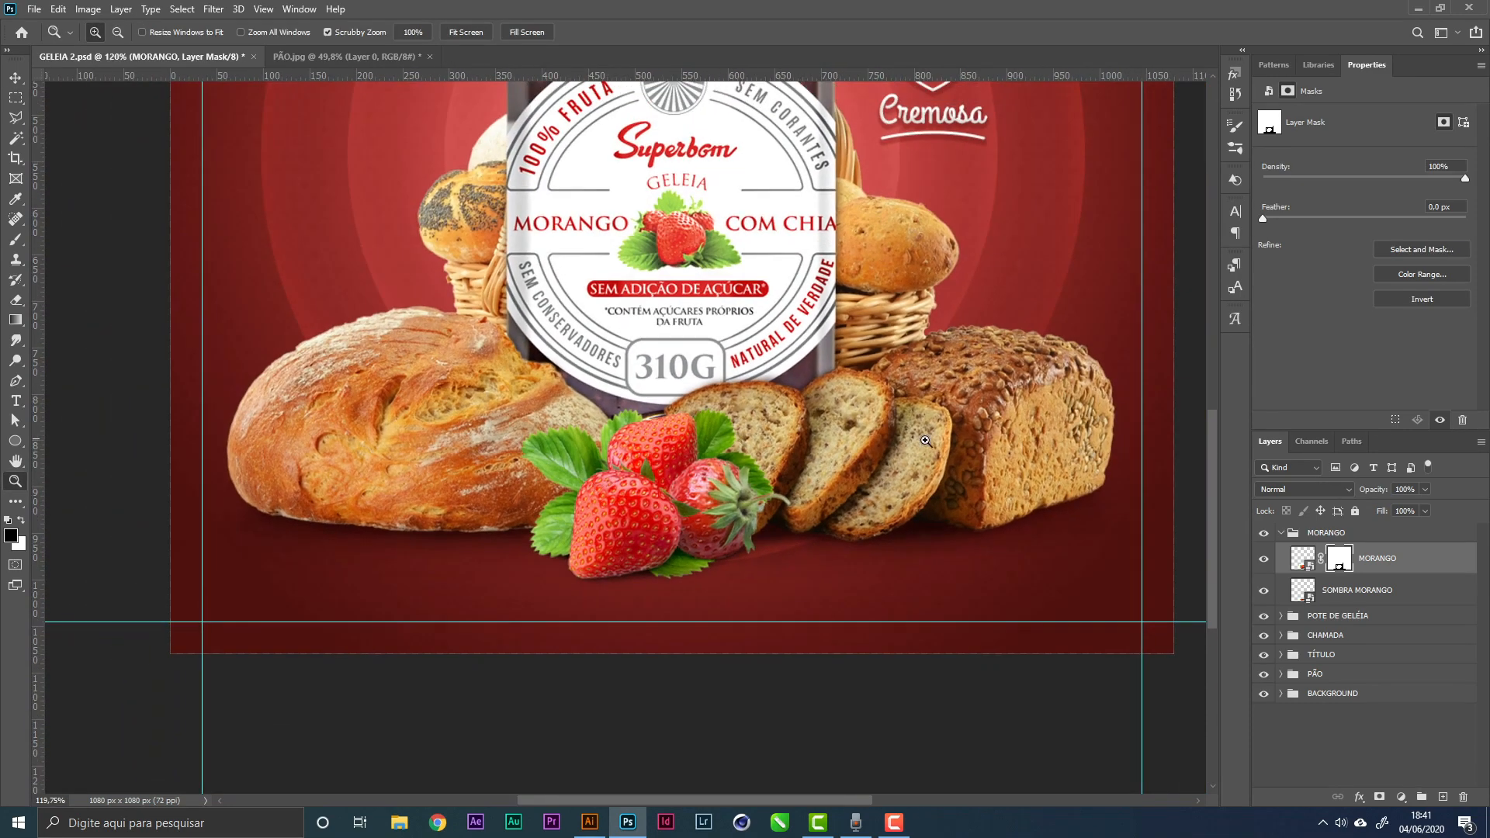
Apply Curves to the MORANGO layer with points at input 17 output 0, input 115 output 100 and input 237 output 255
click(1421, 566)
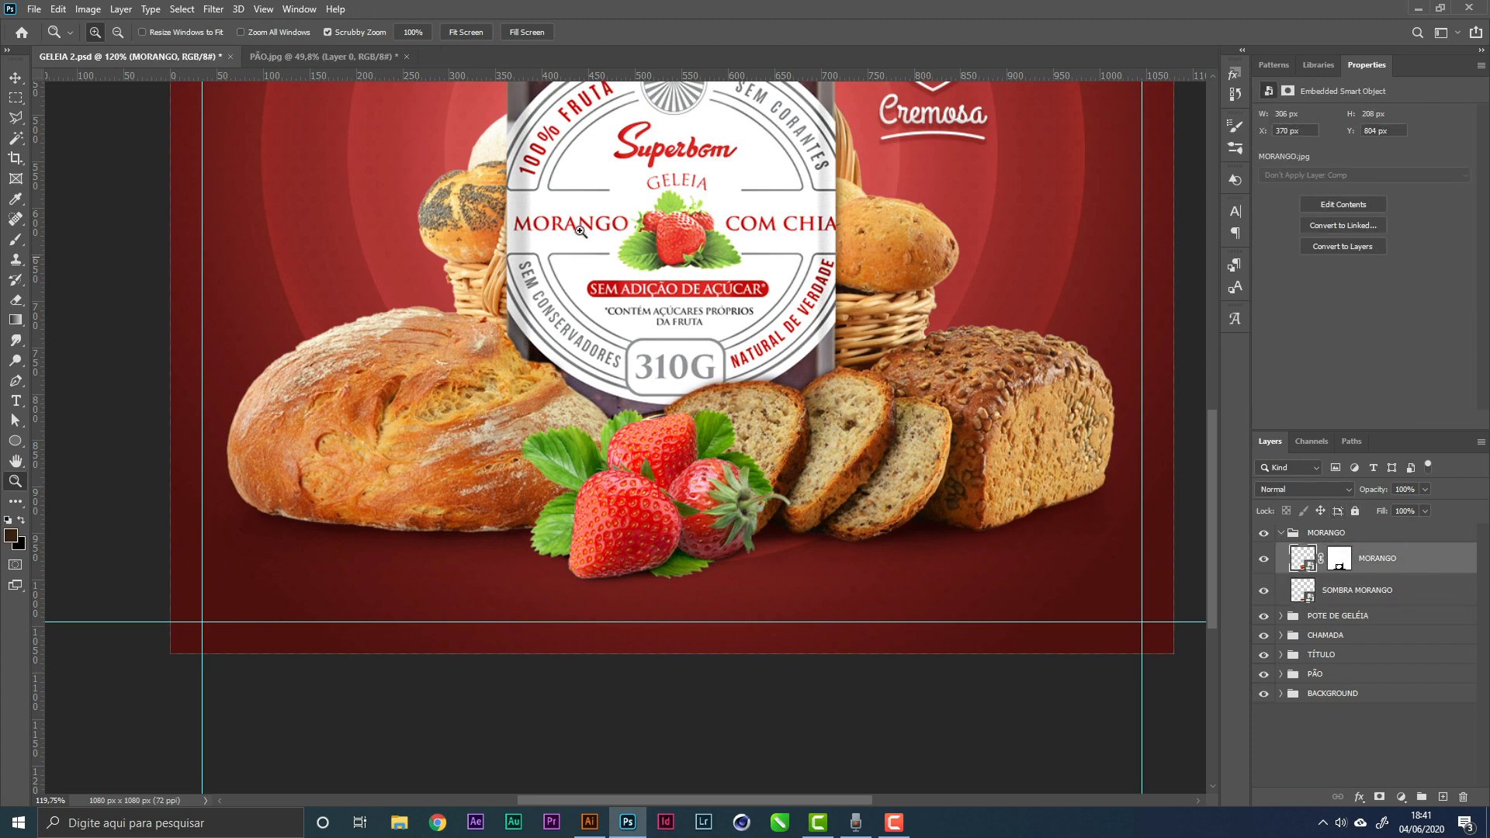
click(97, 9)
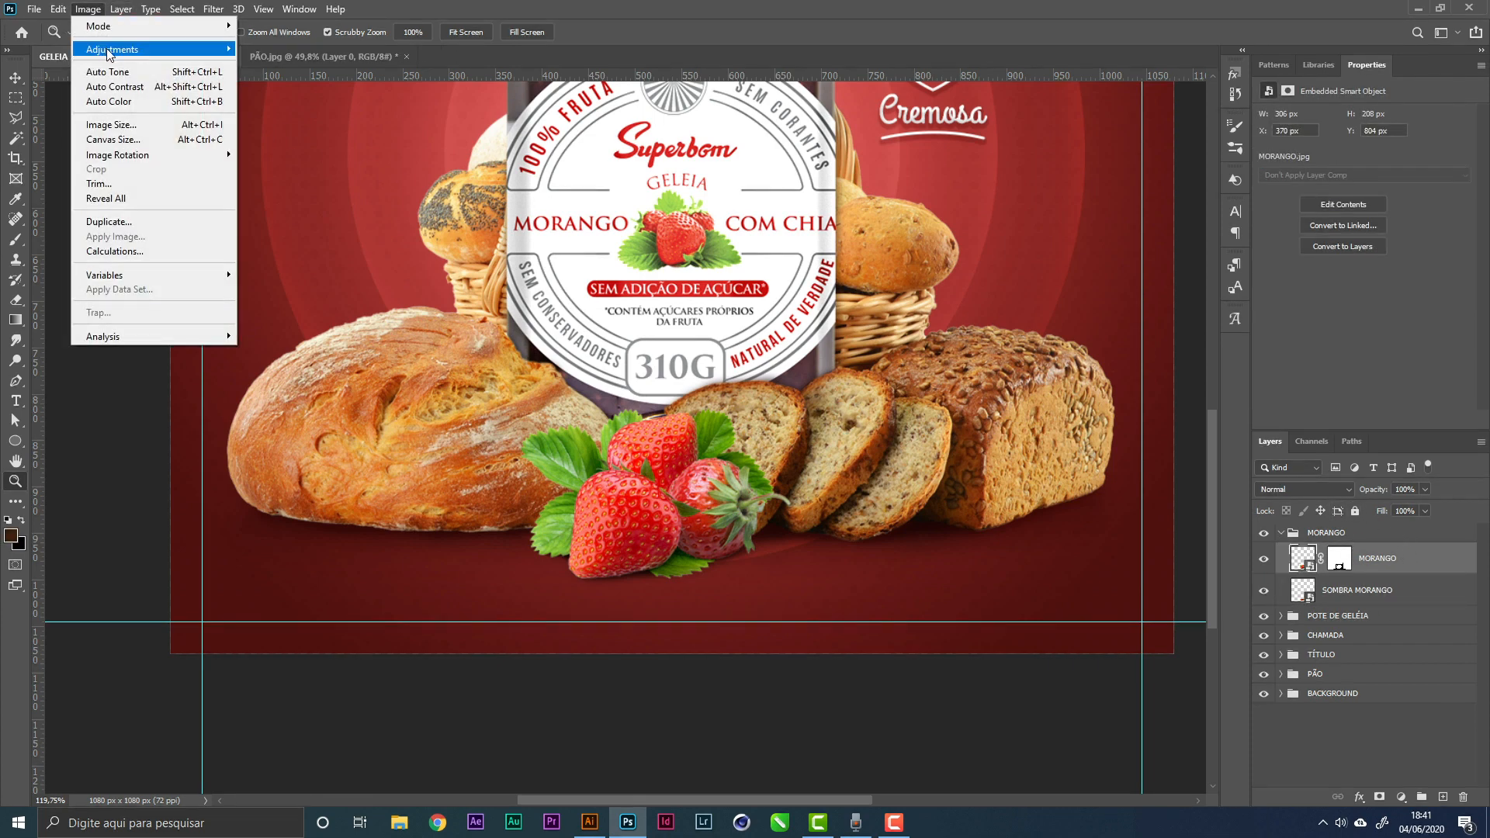
mouse_move(109, 50)
click(267, 79)
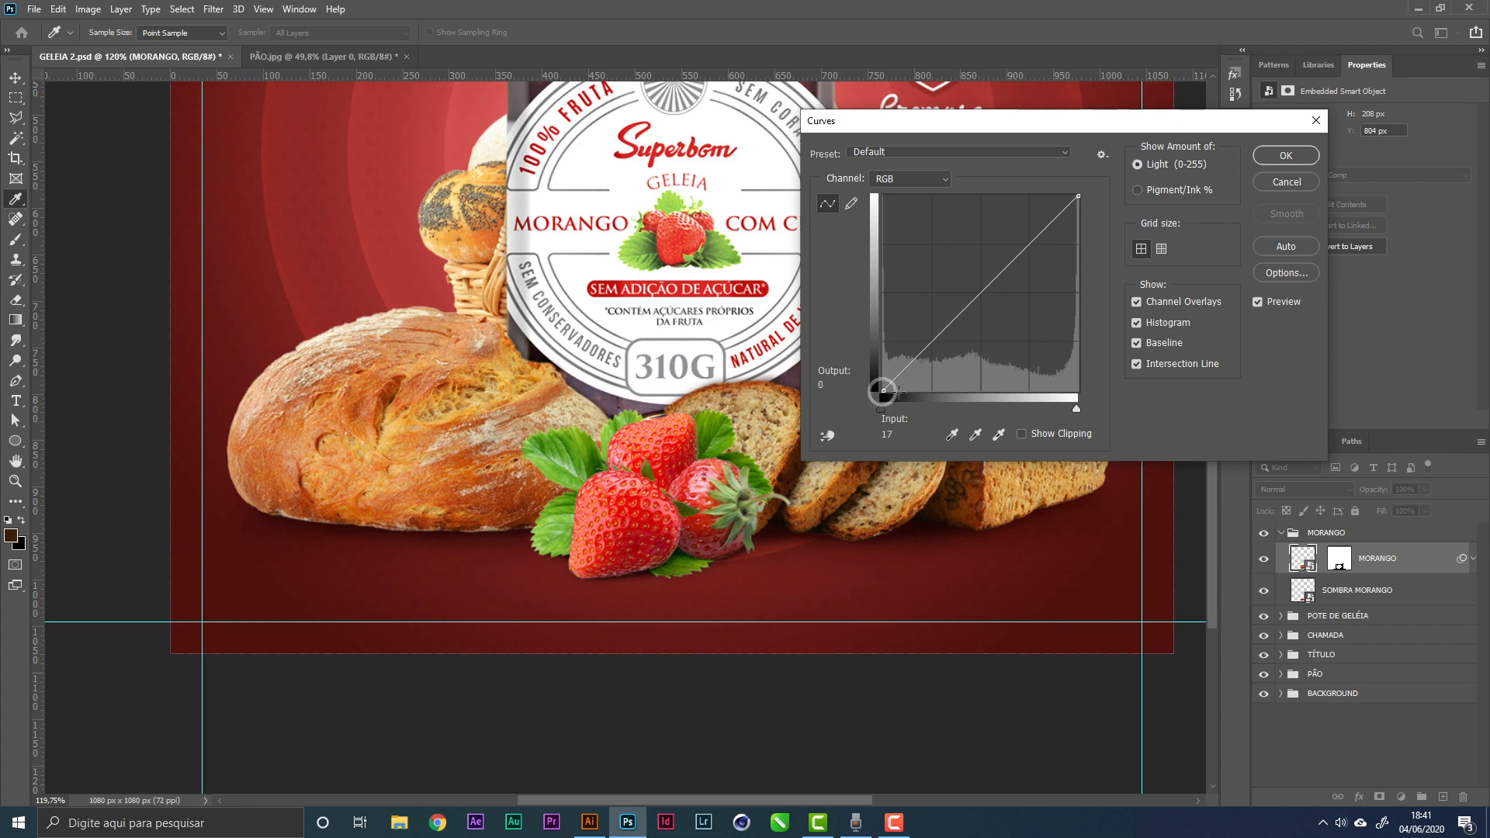
drag(884, 390, 897, 389)
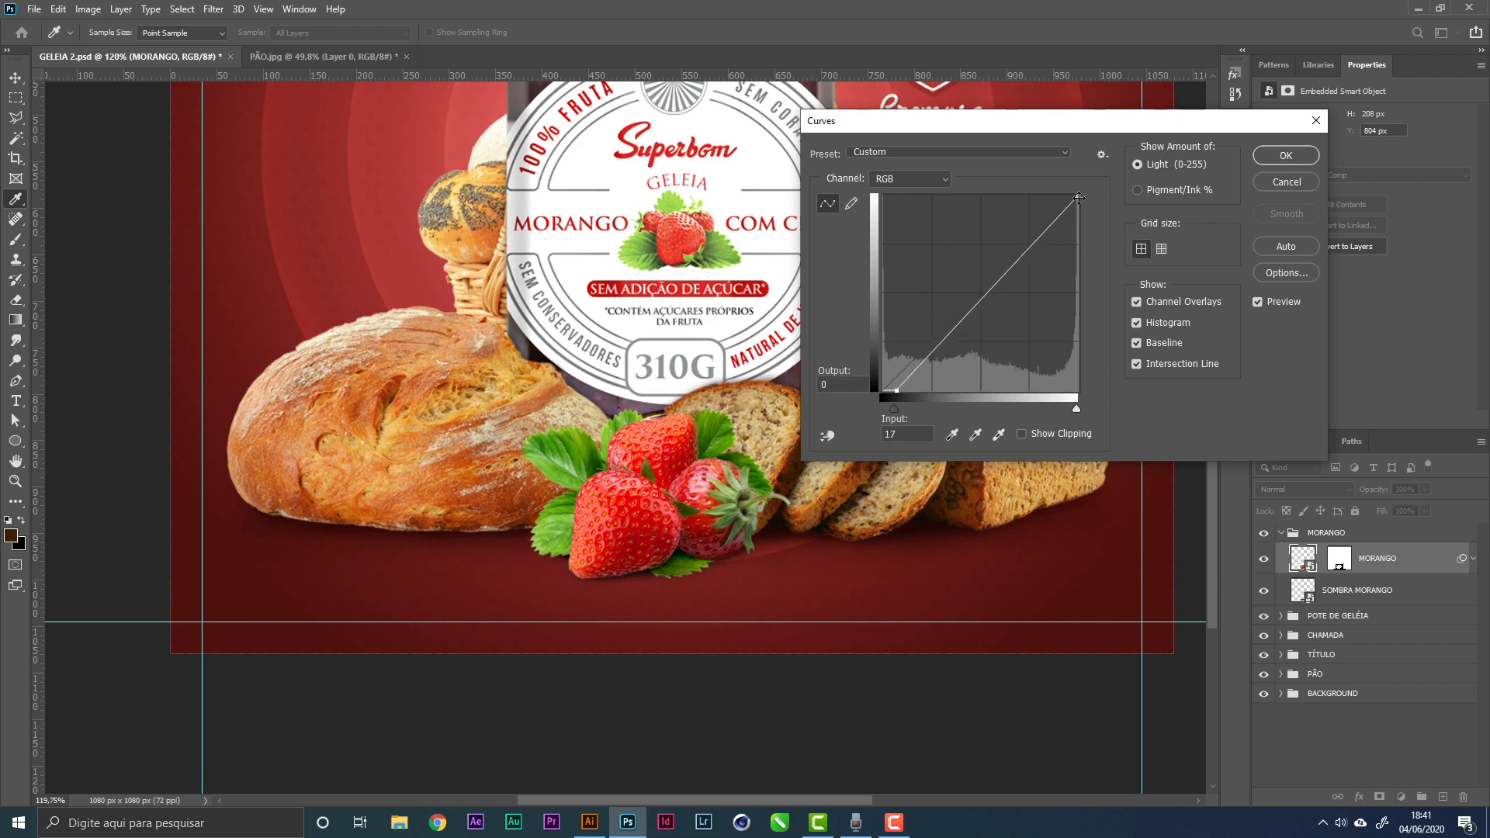
drag(1077, 195, 1063, 195)
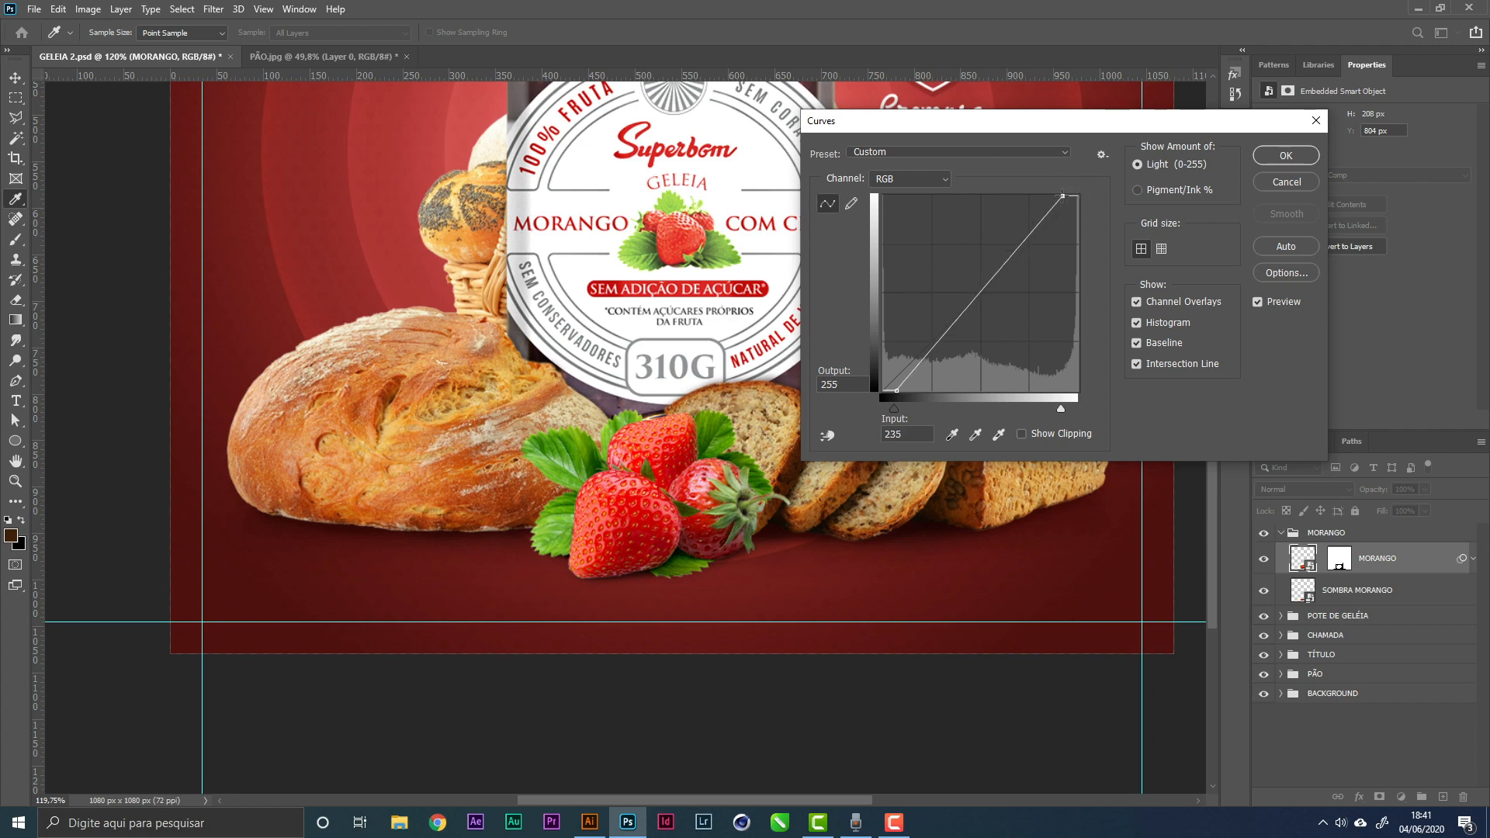
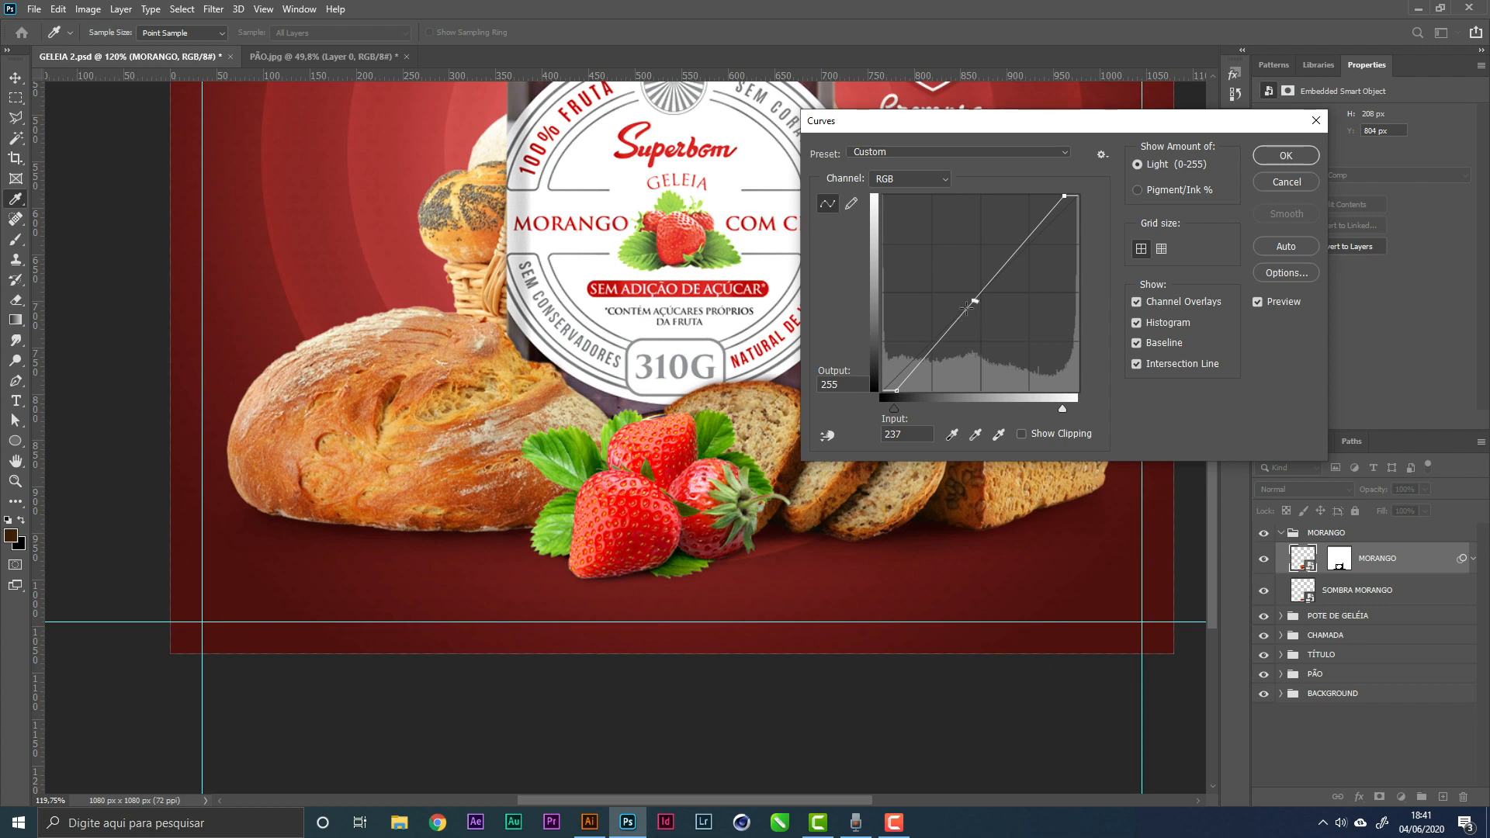
drag(967, 308, 971, 314)
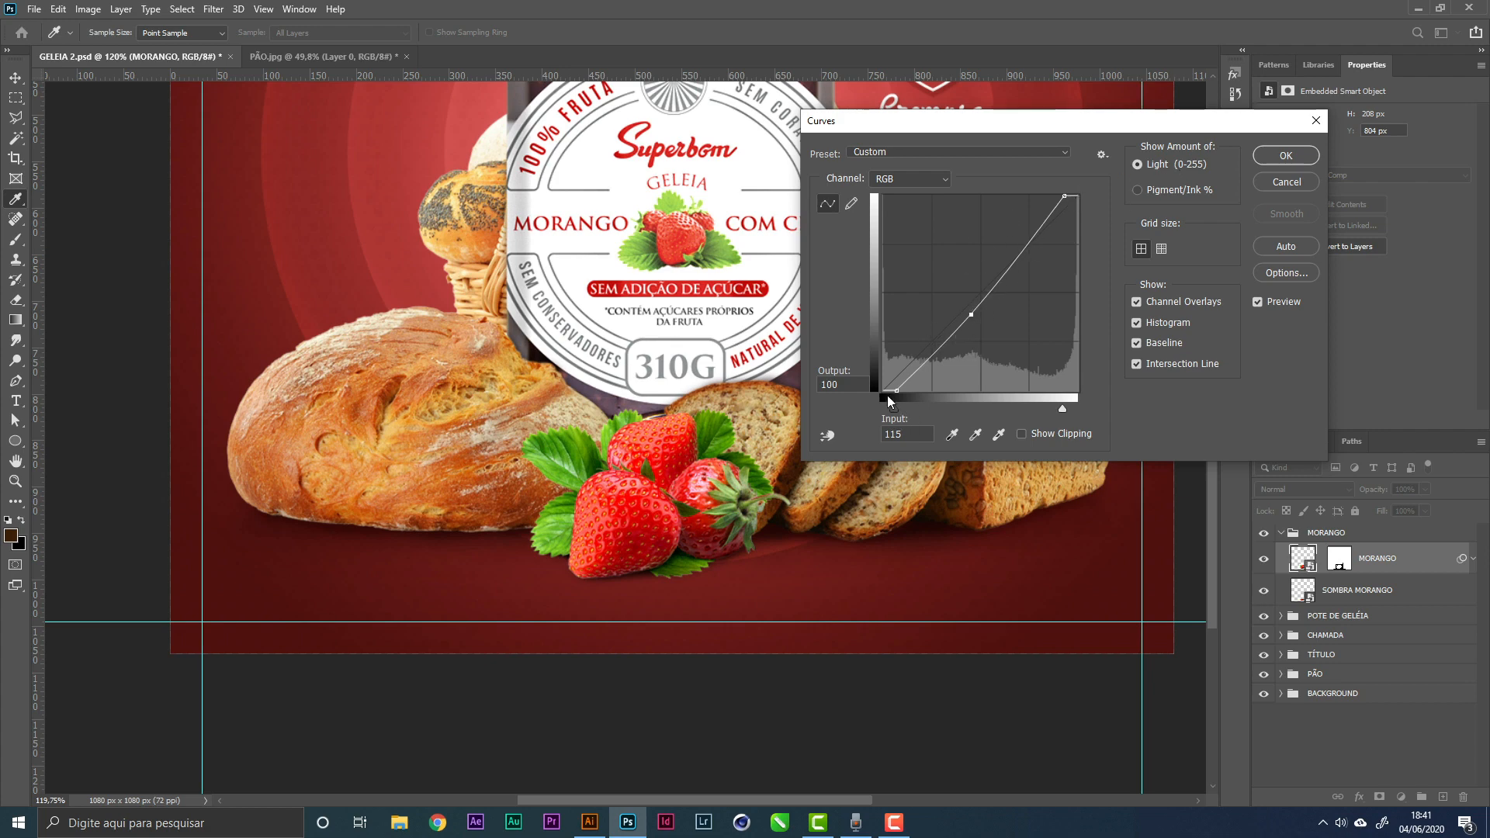
click(1286, 156)
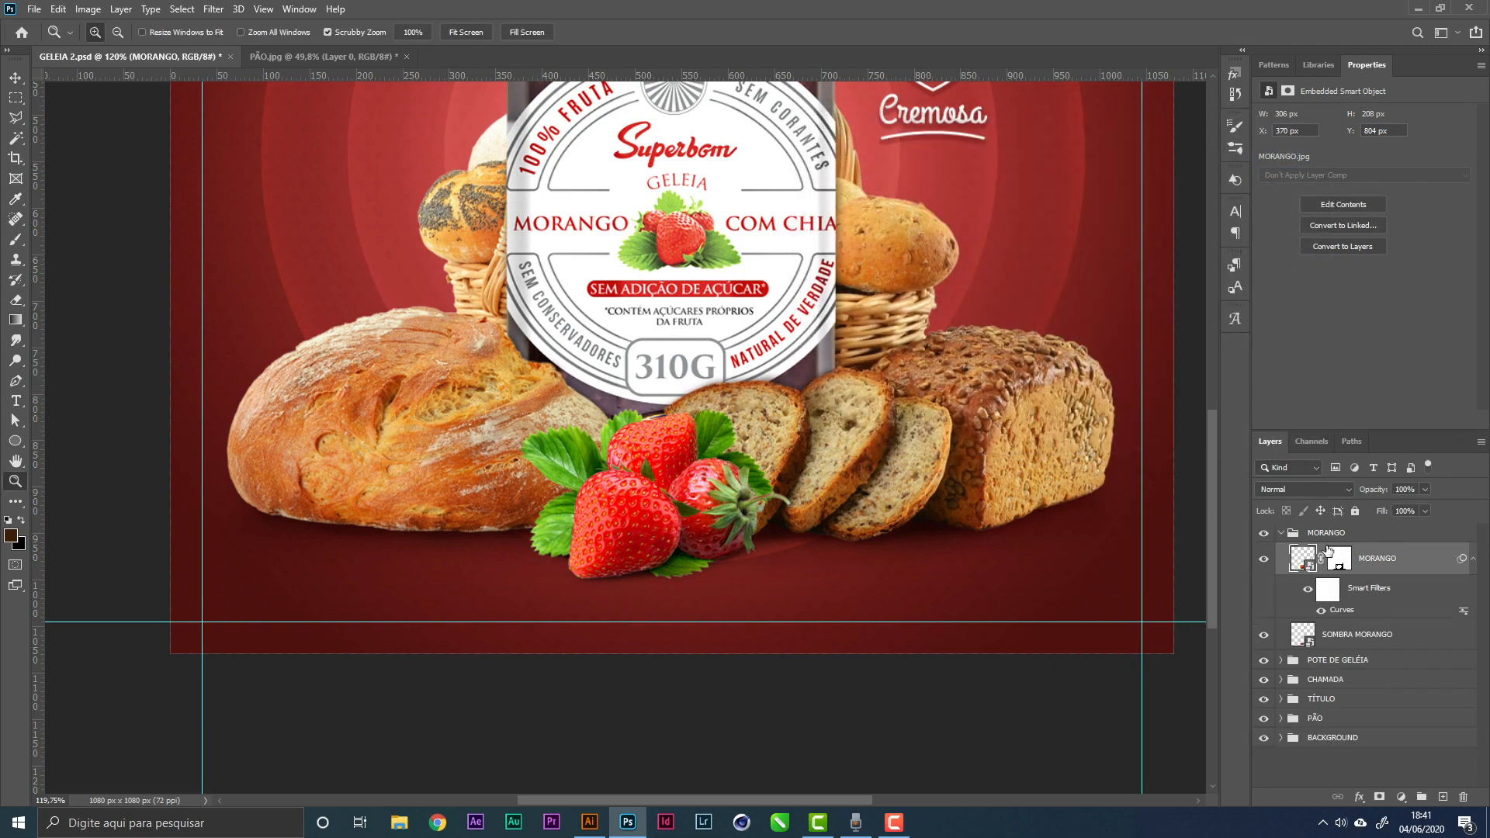
Collapse the MORANGO group and save the document
click(1282, 533)
drag(732, 437, 617, 423)
key(ctrl+s)
key(v)
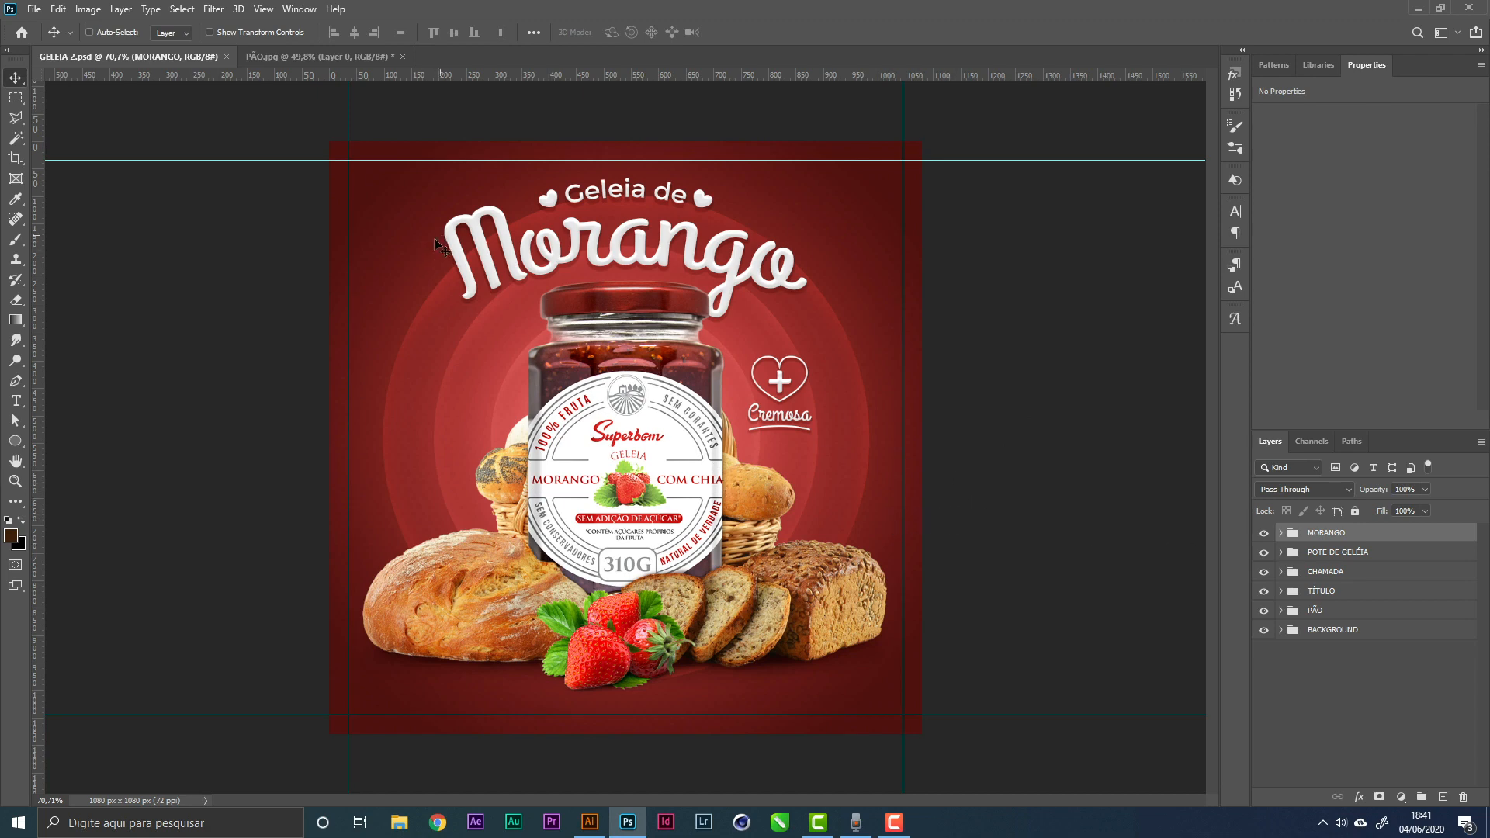
Place the single-strawberry image MORANGO.png as an embedded object above the MORANGO group
click(34, 9)
click(108, 319)
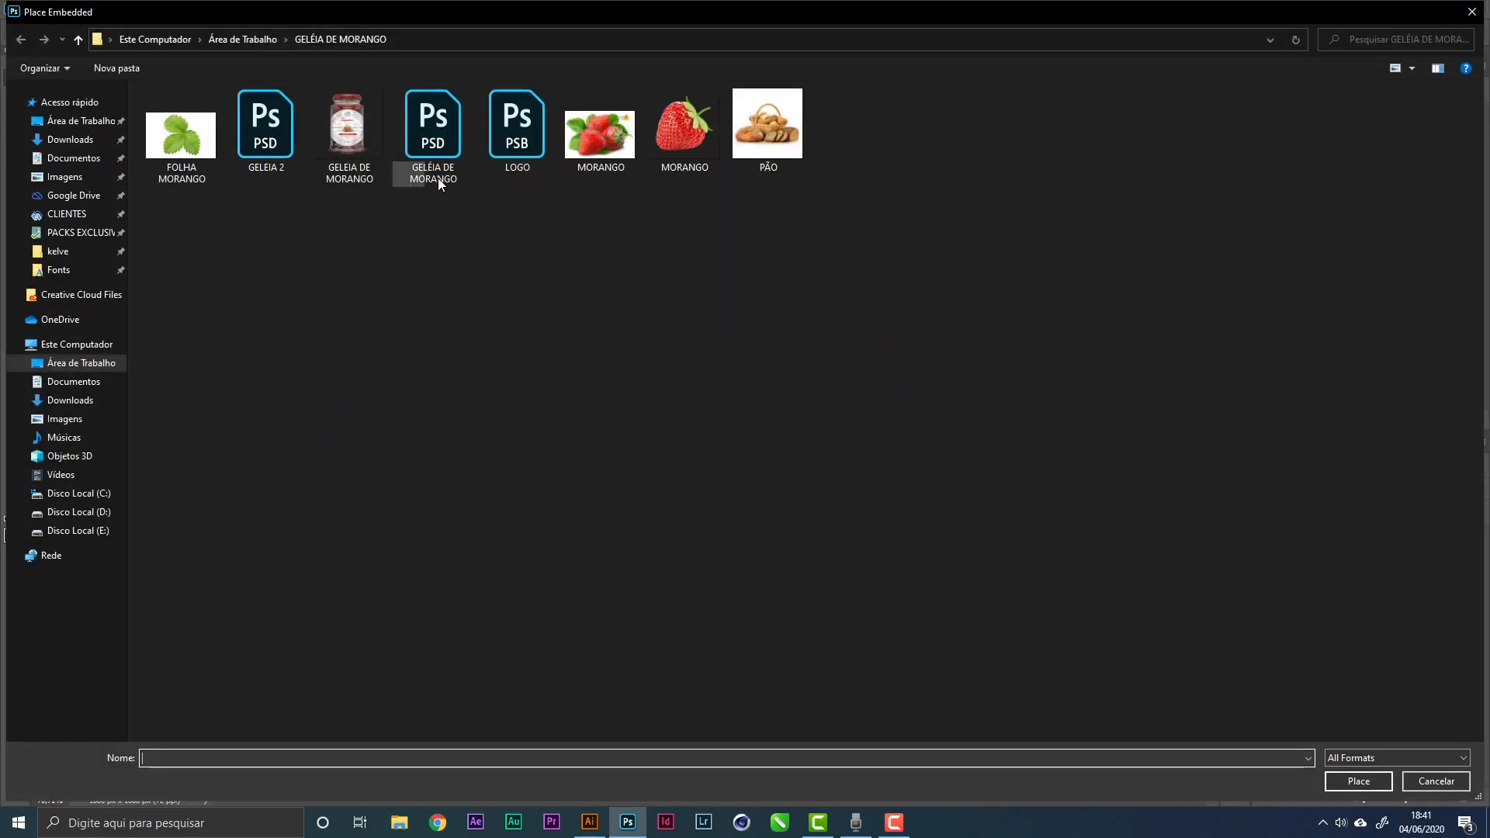
double_click(682, 143)
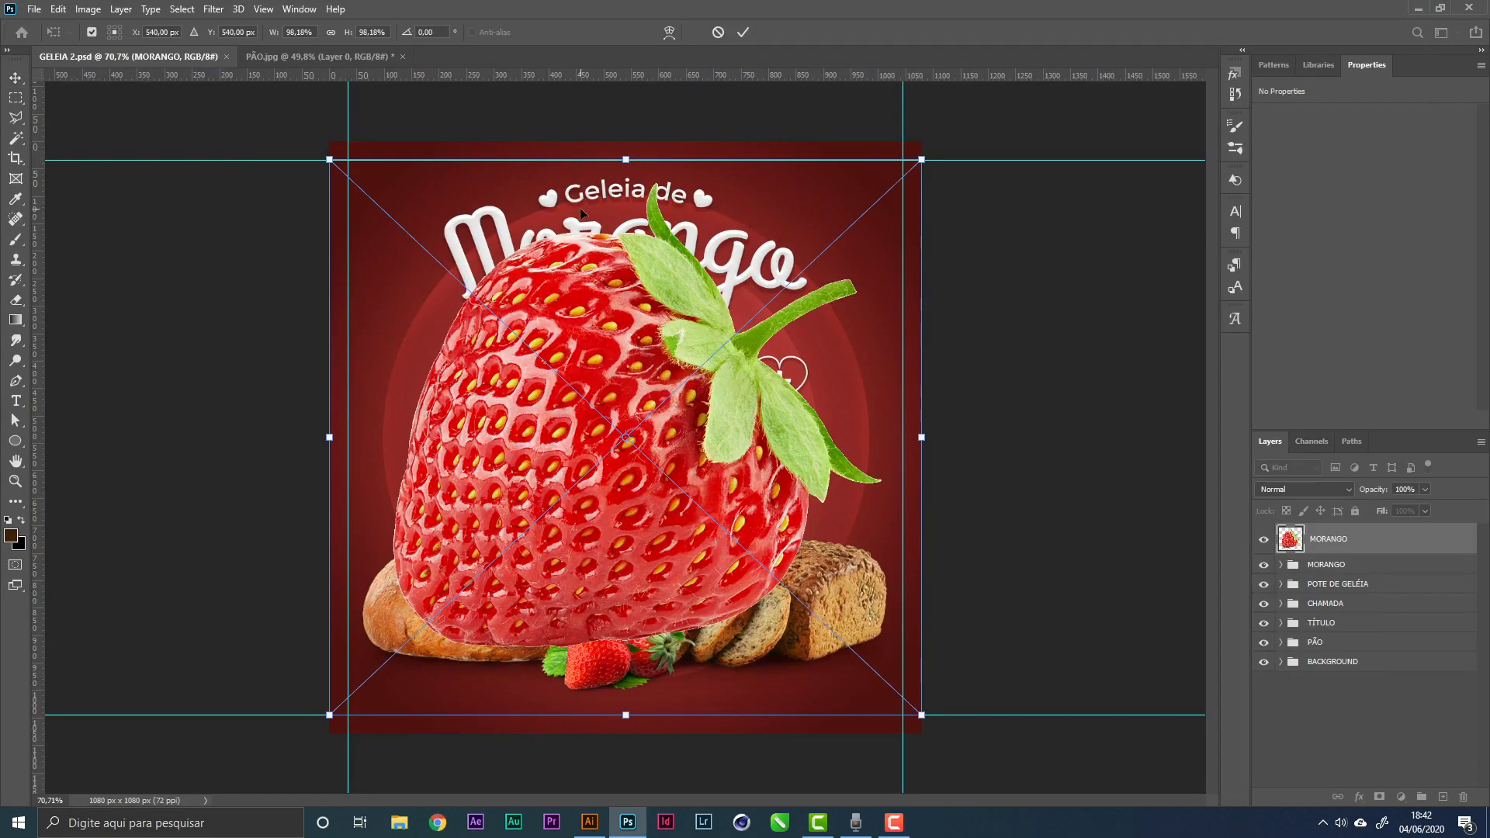
key(Return)
Scale the placed strawberry to about 22.91% and position it partly cropped by the canvas's left edge
key(ctrl+t)
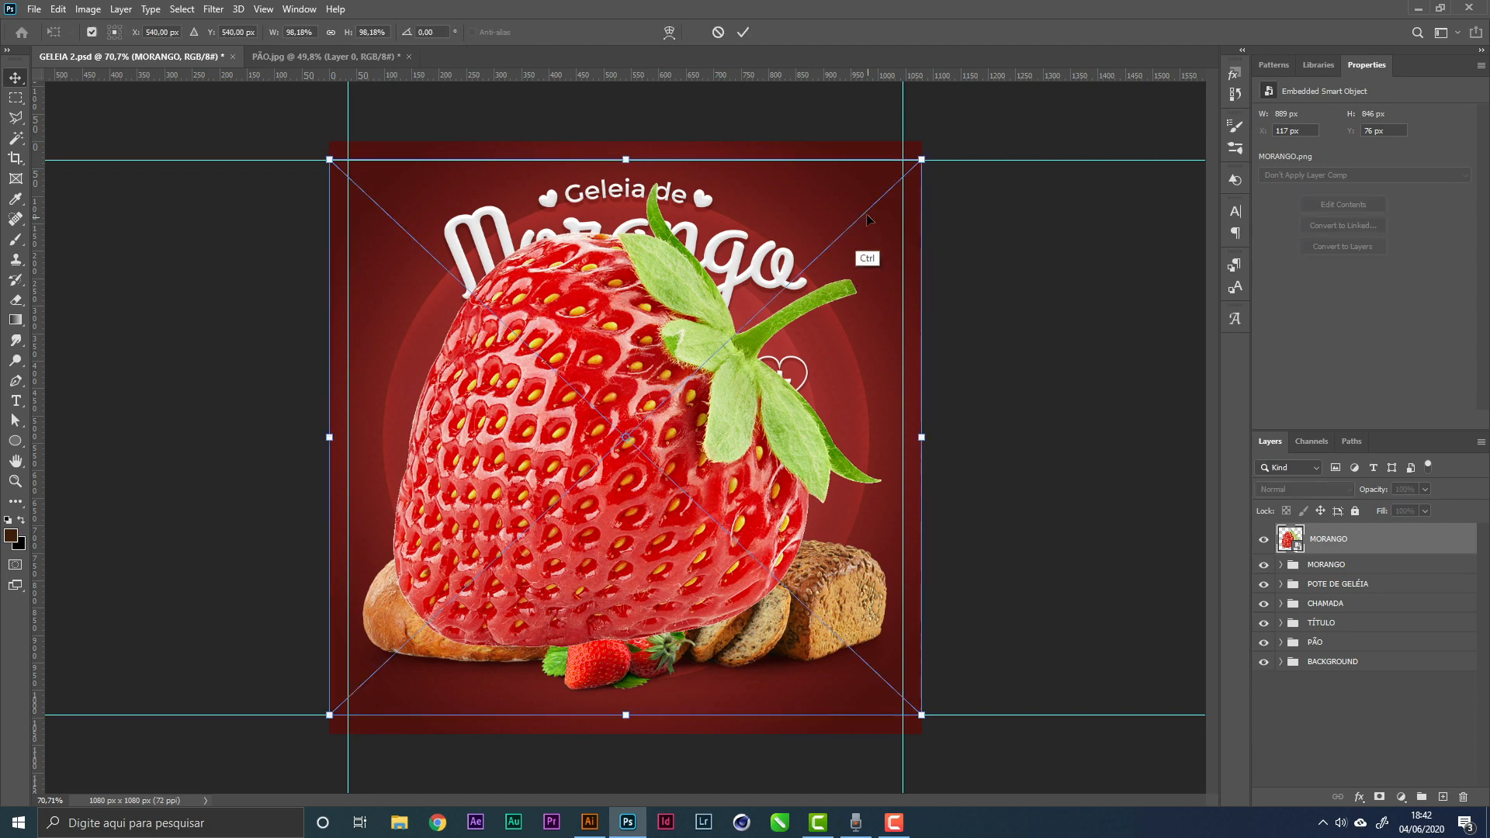
drag(900, 179, 458, 386)
key(Return)
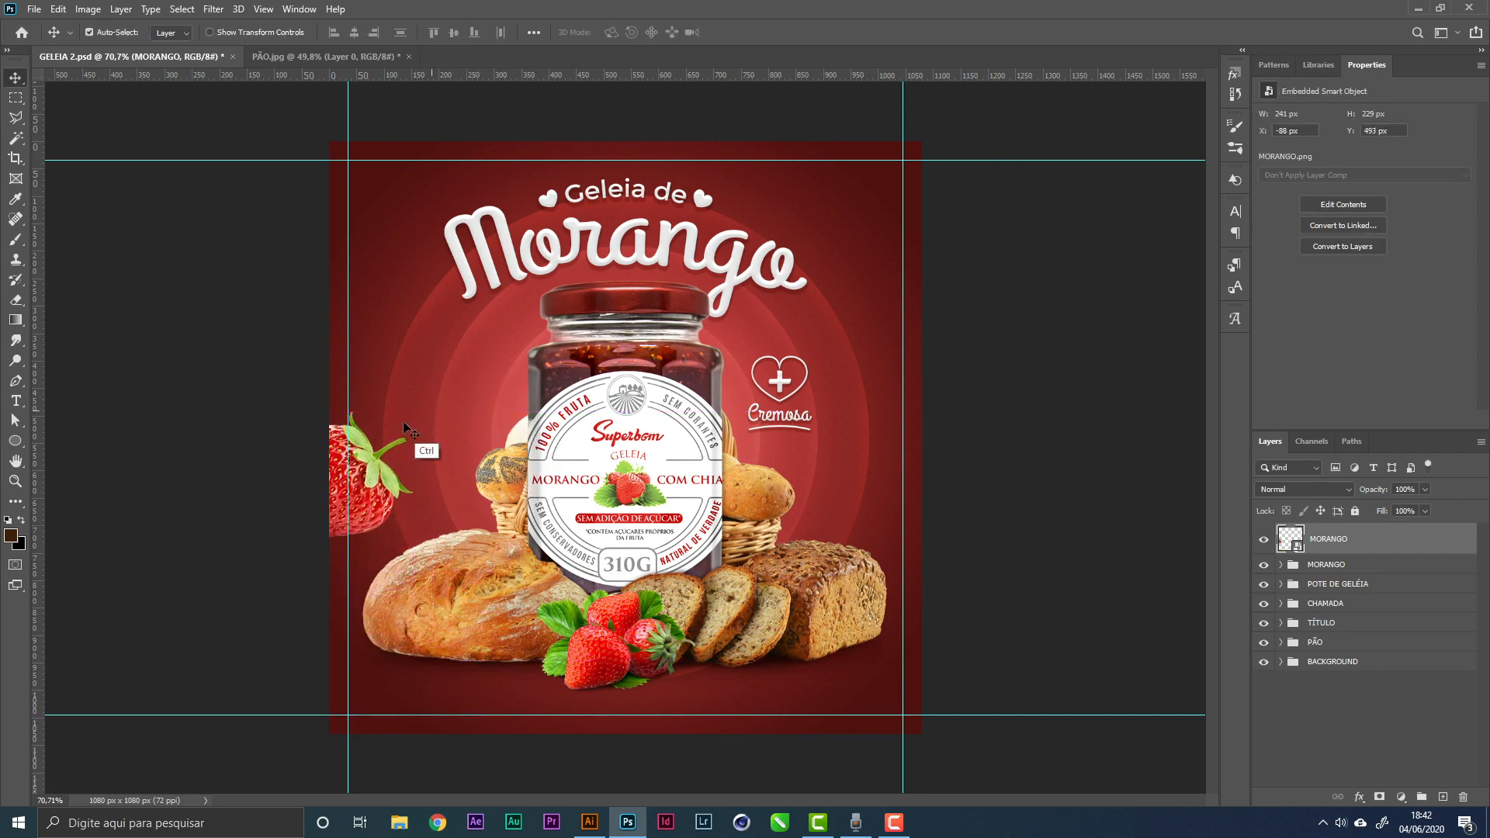
key(ctrl+t)
drag(262, 480, 282, 482)
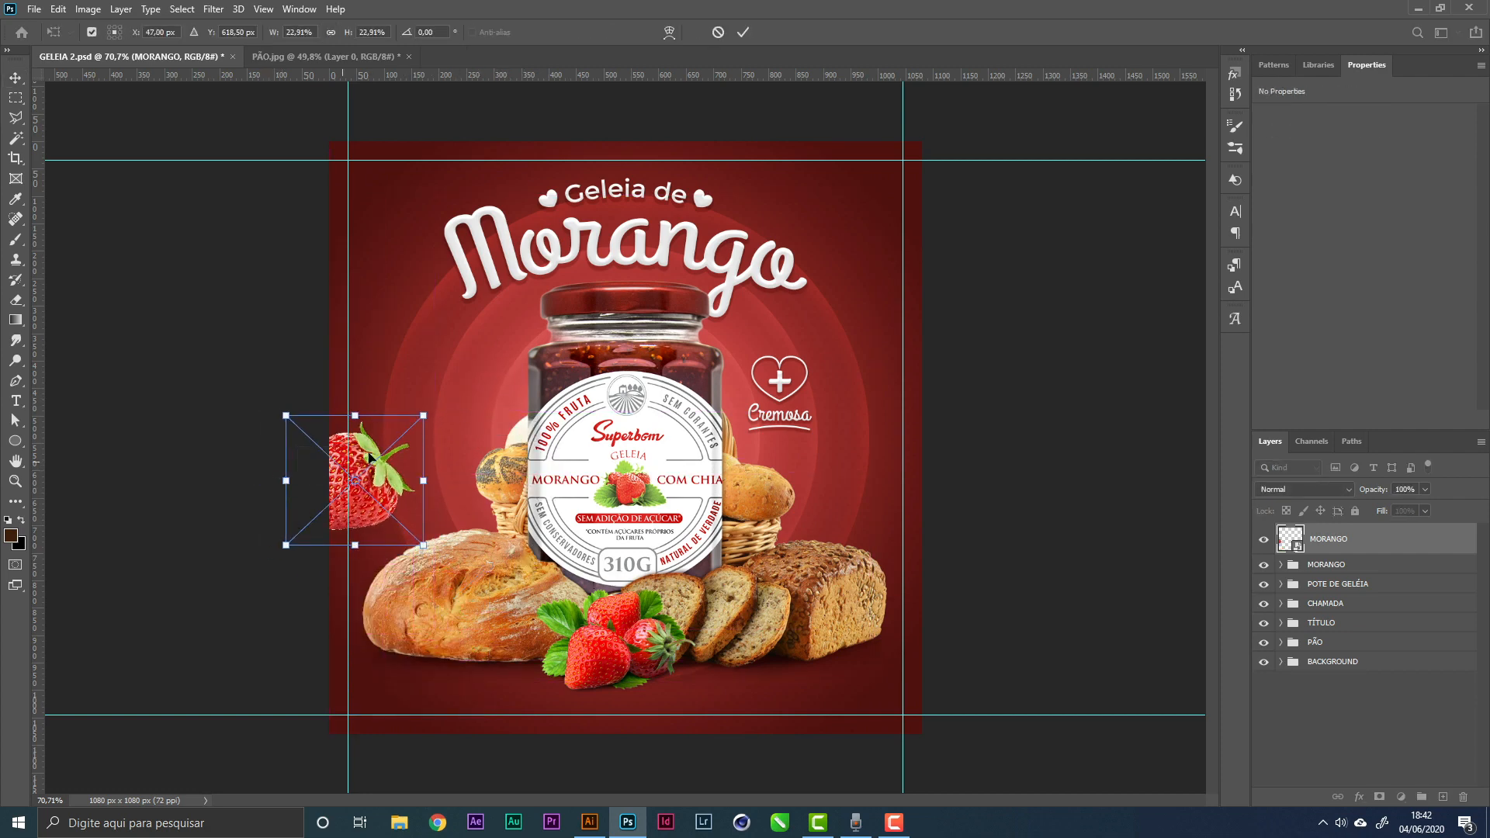
key(Return)
Duplicate the strawberry onto the lower right of the artwork, over the bread, and flip the copy horizontally
drag(450, 513, 871, 617)
key(ctrl+t)
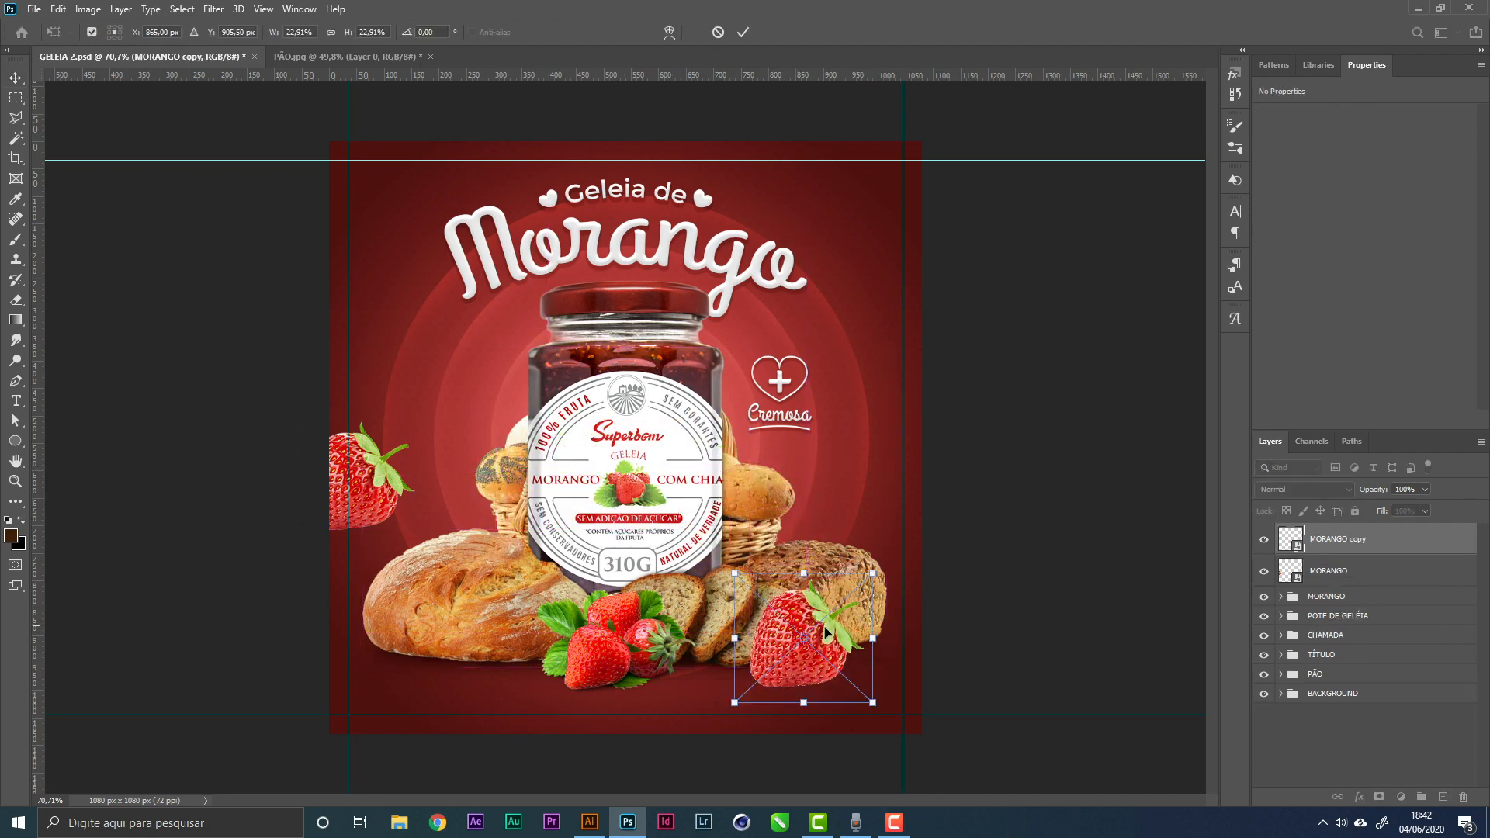
right_click(824, 650)
click(869, 614)
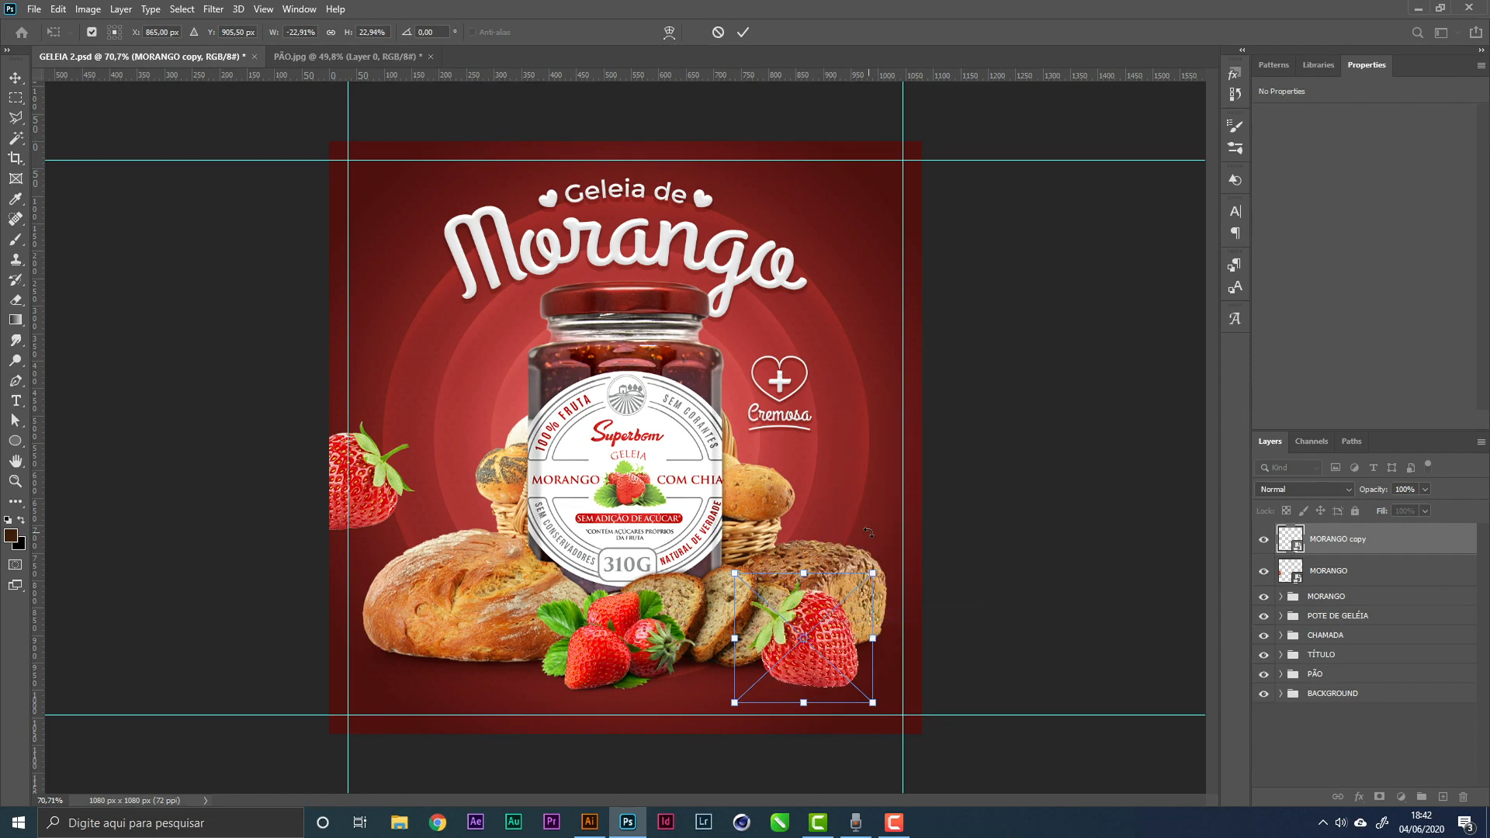
key(Return)
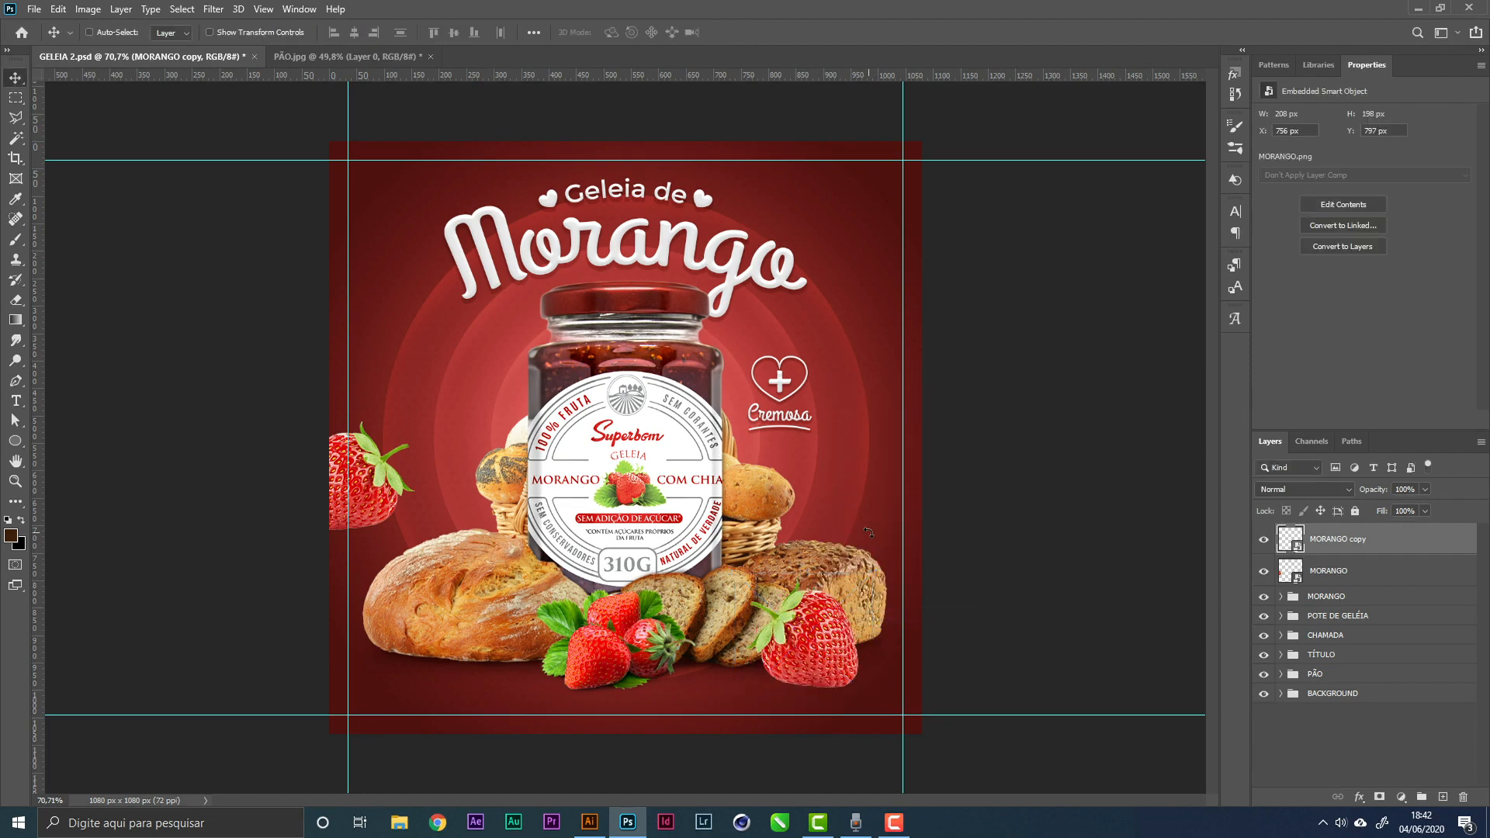
Copy the Curves smart filter from the grouped strawberries to the single MORANGO layer and delete the duplicate Curves entry there
click(1278, 598)
click(1280, 597)
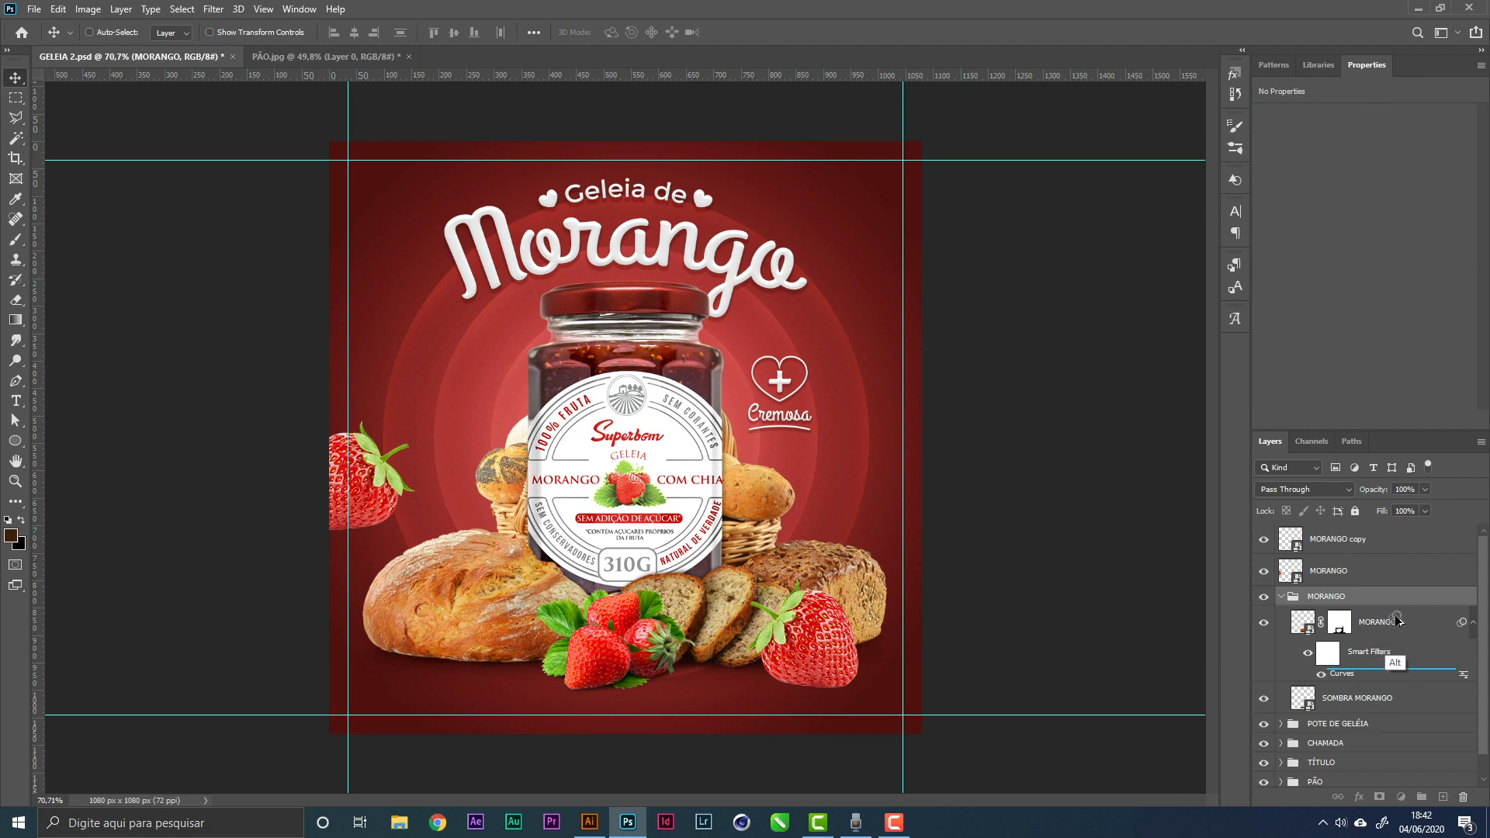
drag(1359, 572, 1359, 573)
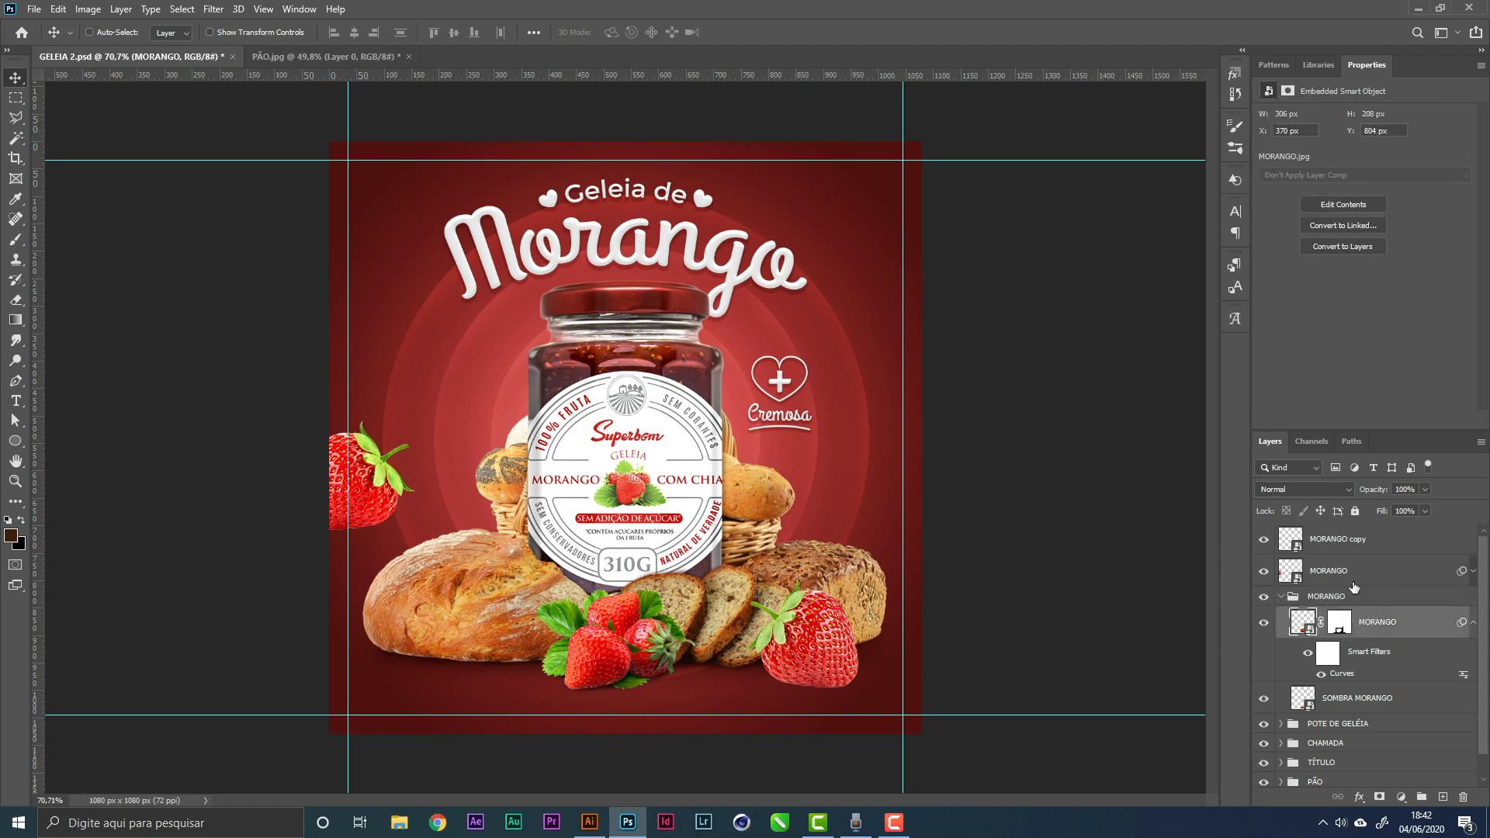
click(1473, 572)
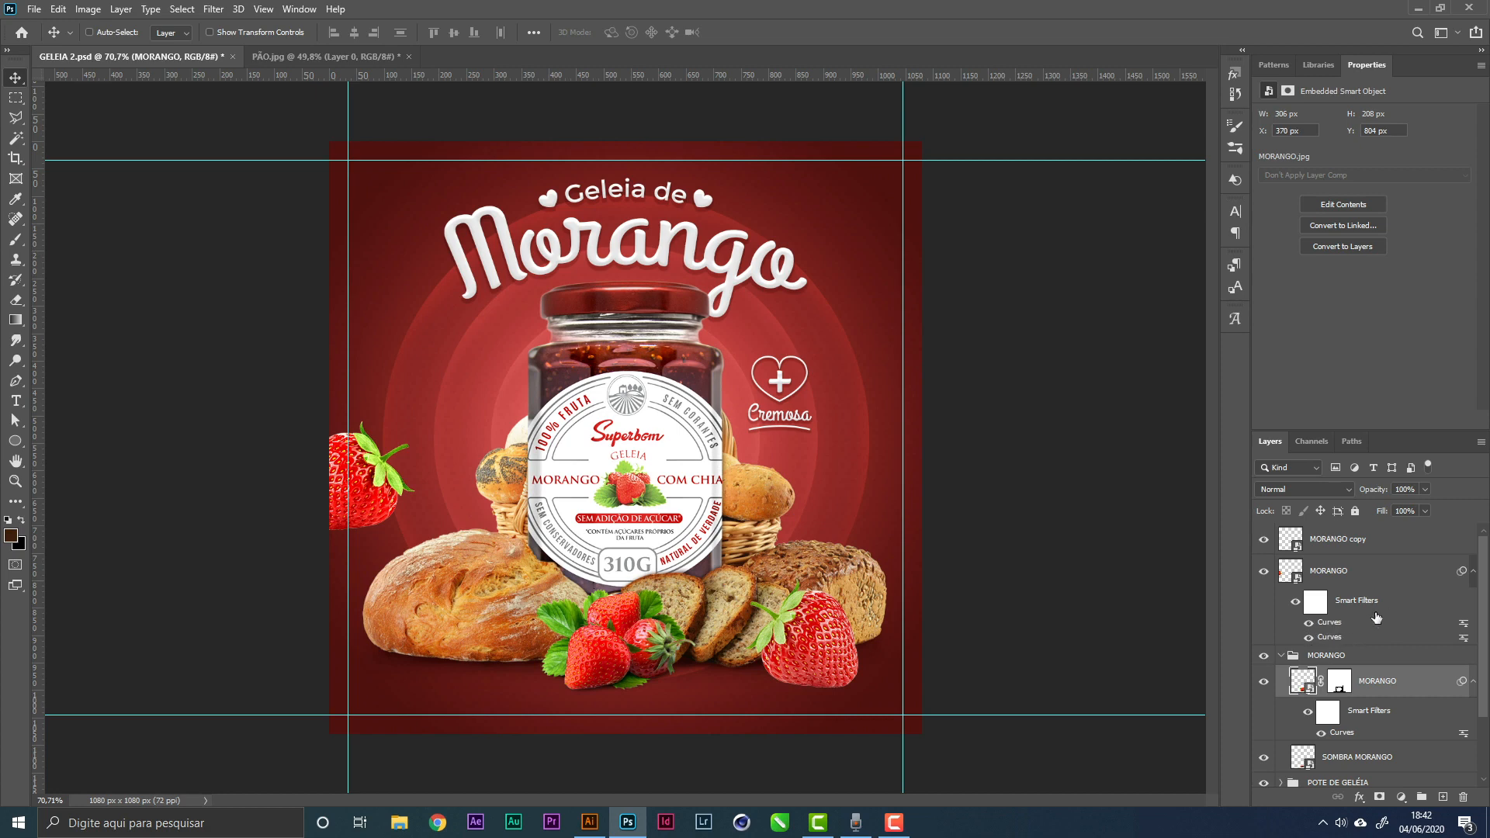
click(1265, 575)
click(1264, 574)
right_click(1336, 638)
click(1339, 695)
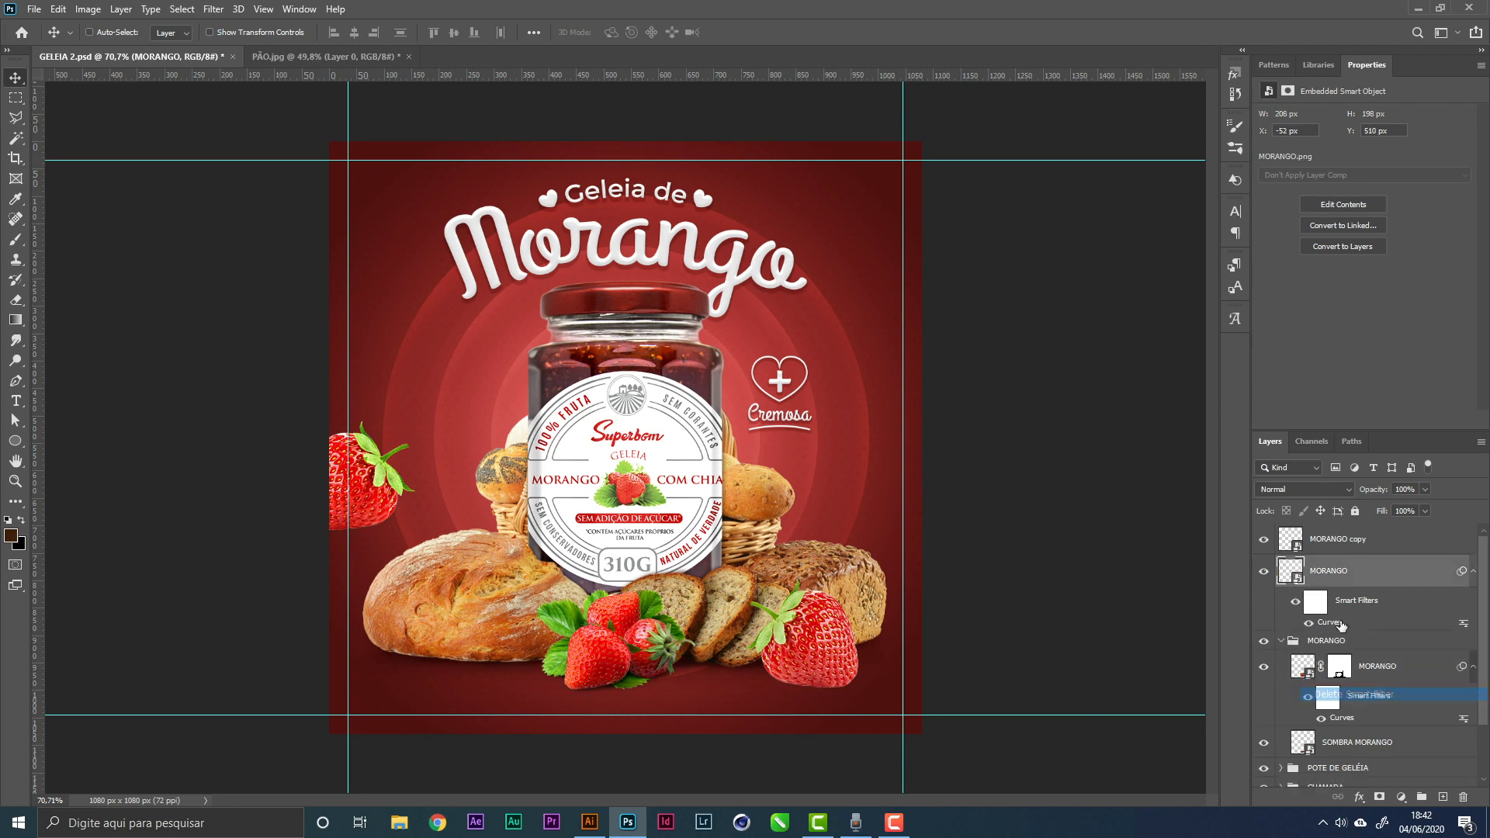
Copy the Curves smart filter to MORANGO copy, delete its duplicate entry, collapse both filter lists and save the document
drag(1339, 618, 1363, 579)
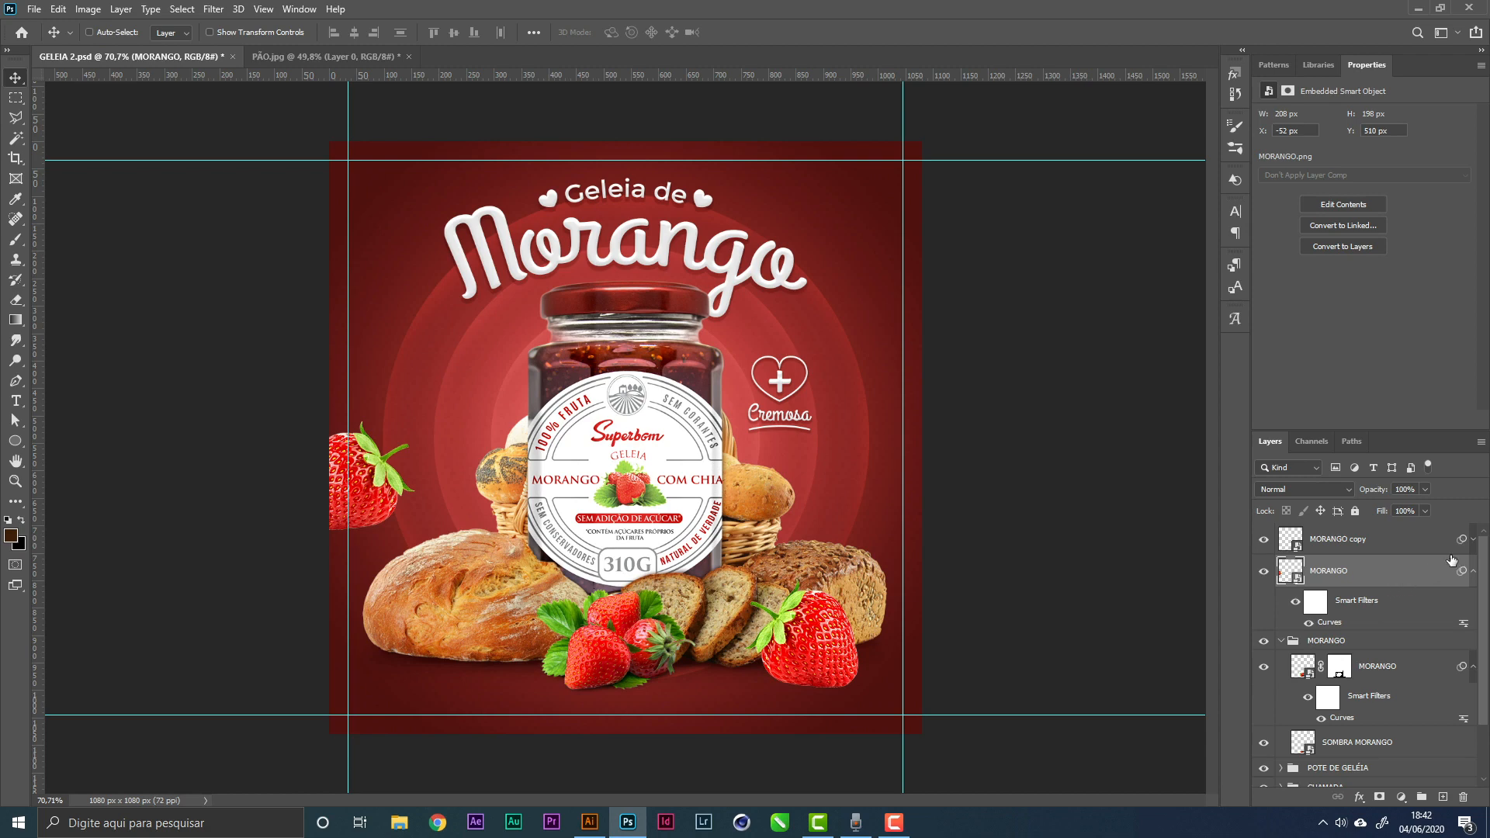
click(1471, 541)
right_click(1352, 607)
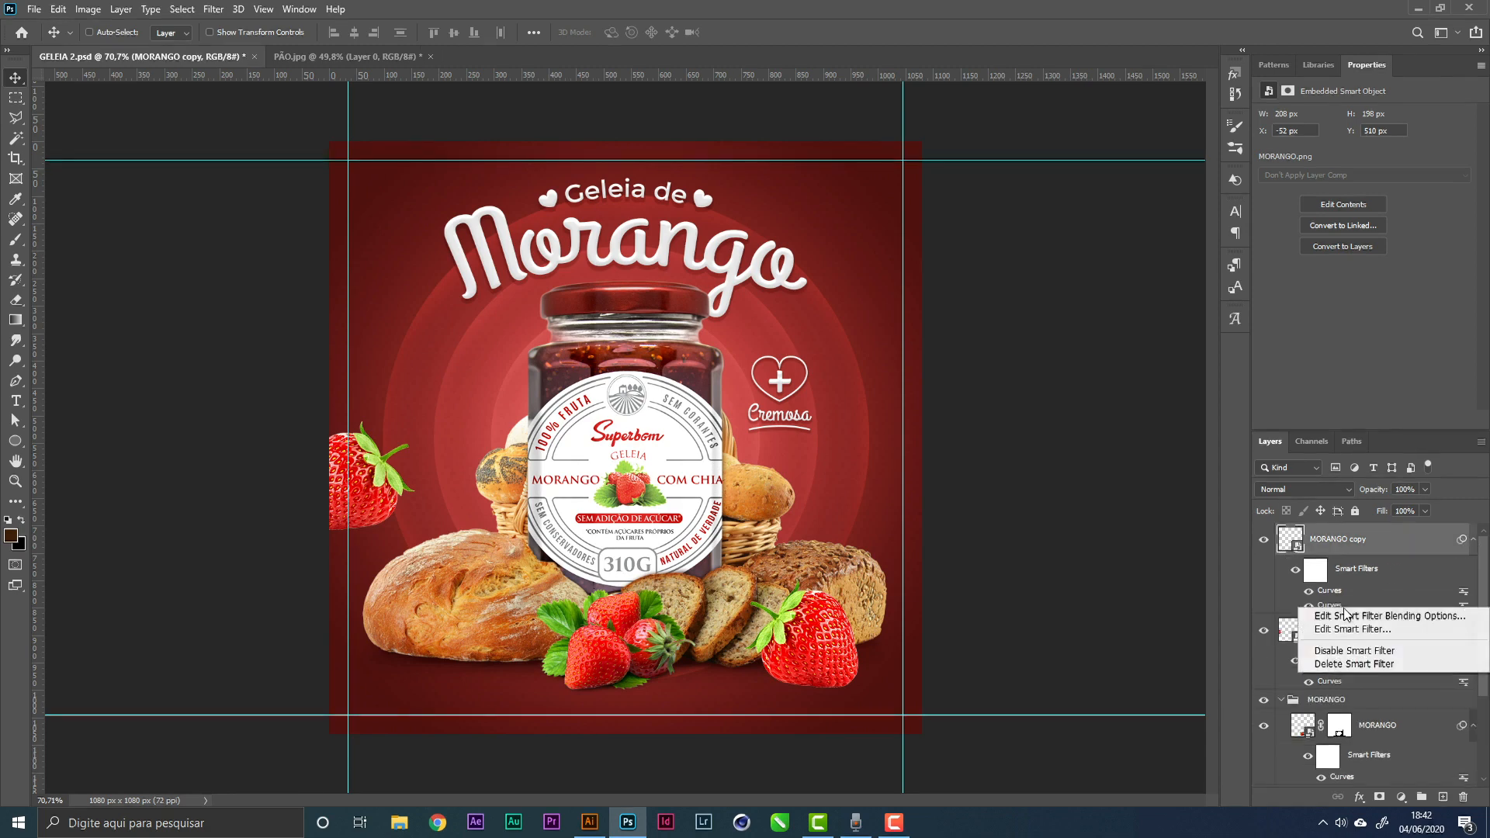
click(1344, 664)
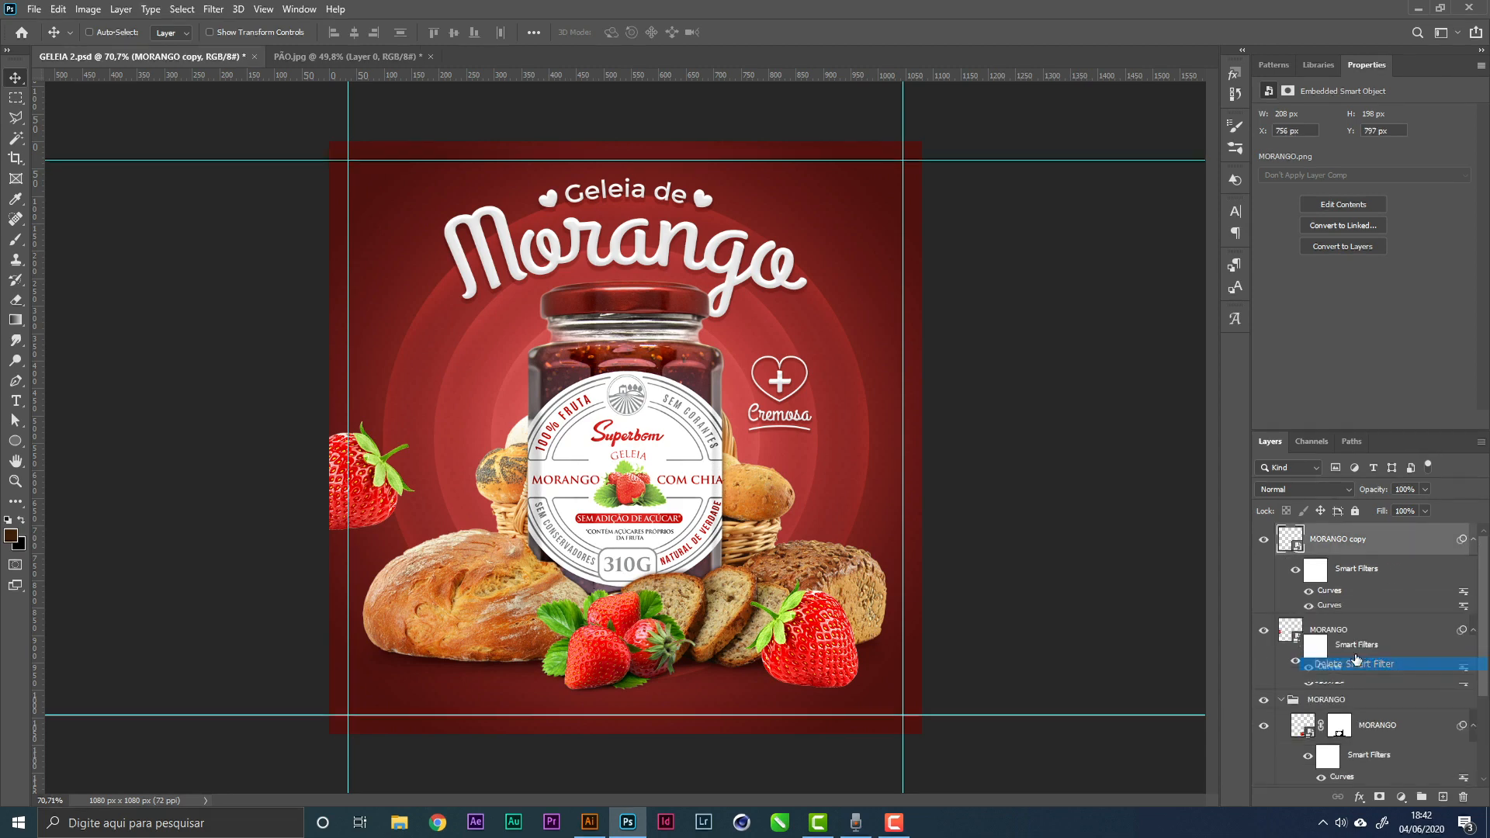
click(1472, 544)
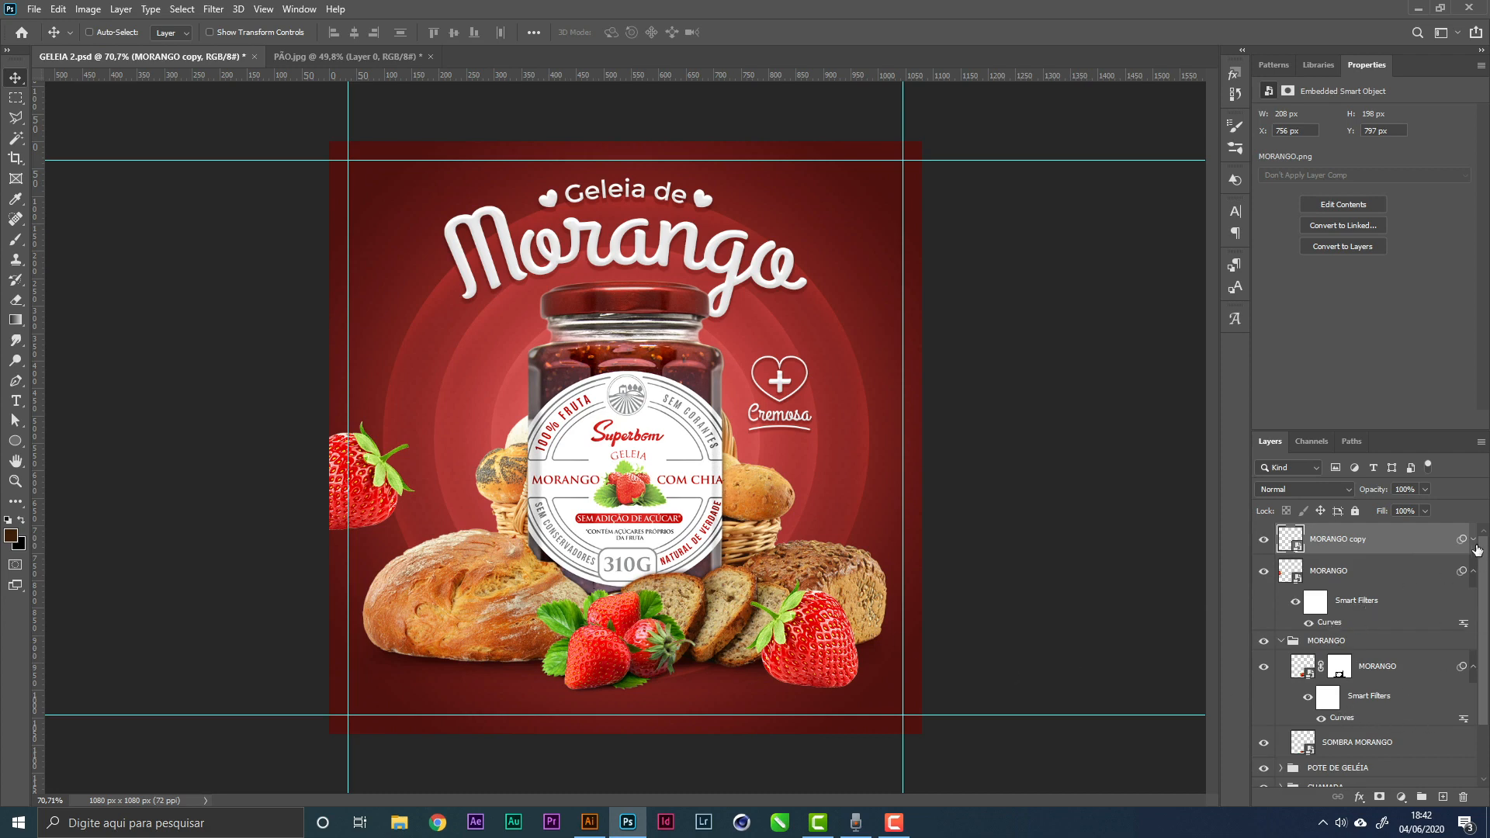
click(1472, 580)
key(ctrl+s)
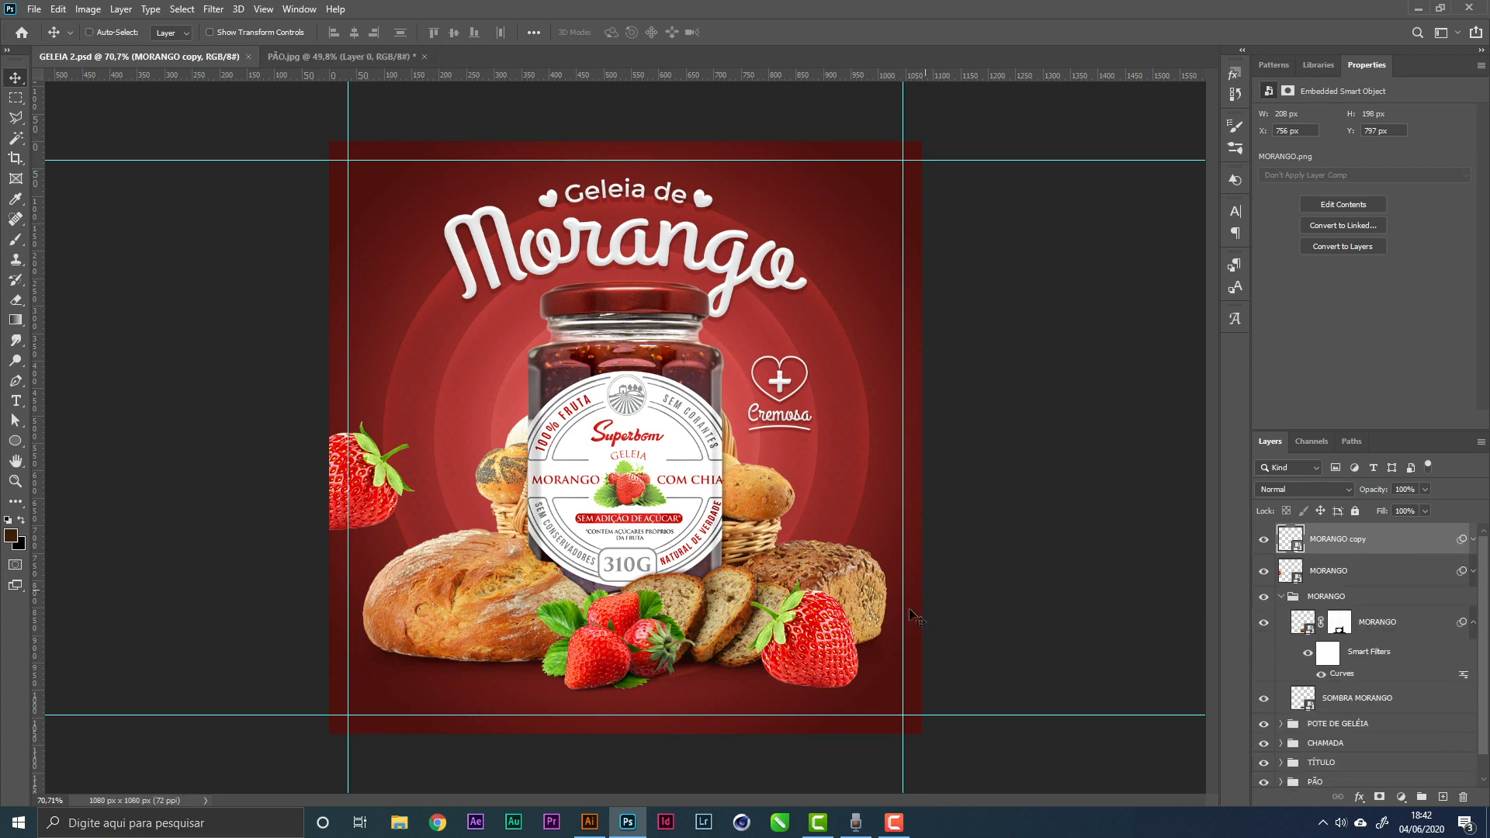
Shrink the flipped strawberry copy to about 137 × 130 px and place it partly cropped by the canvas's bottom edge
right_click(828, 652)
click(861, 656)
drag(847, 622, 783, 679)
key(ctrl+t)
key(Return)
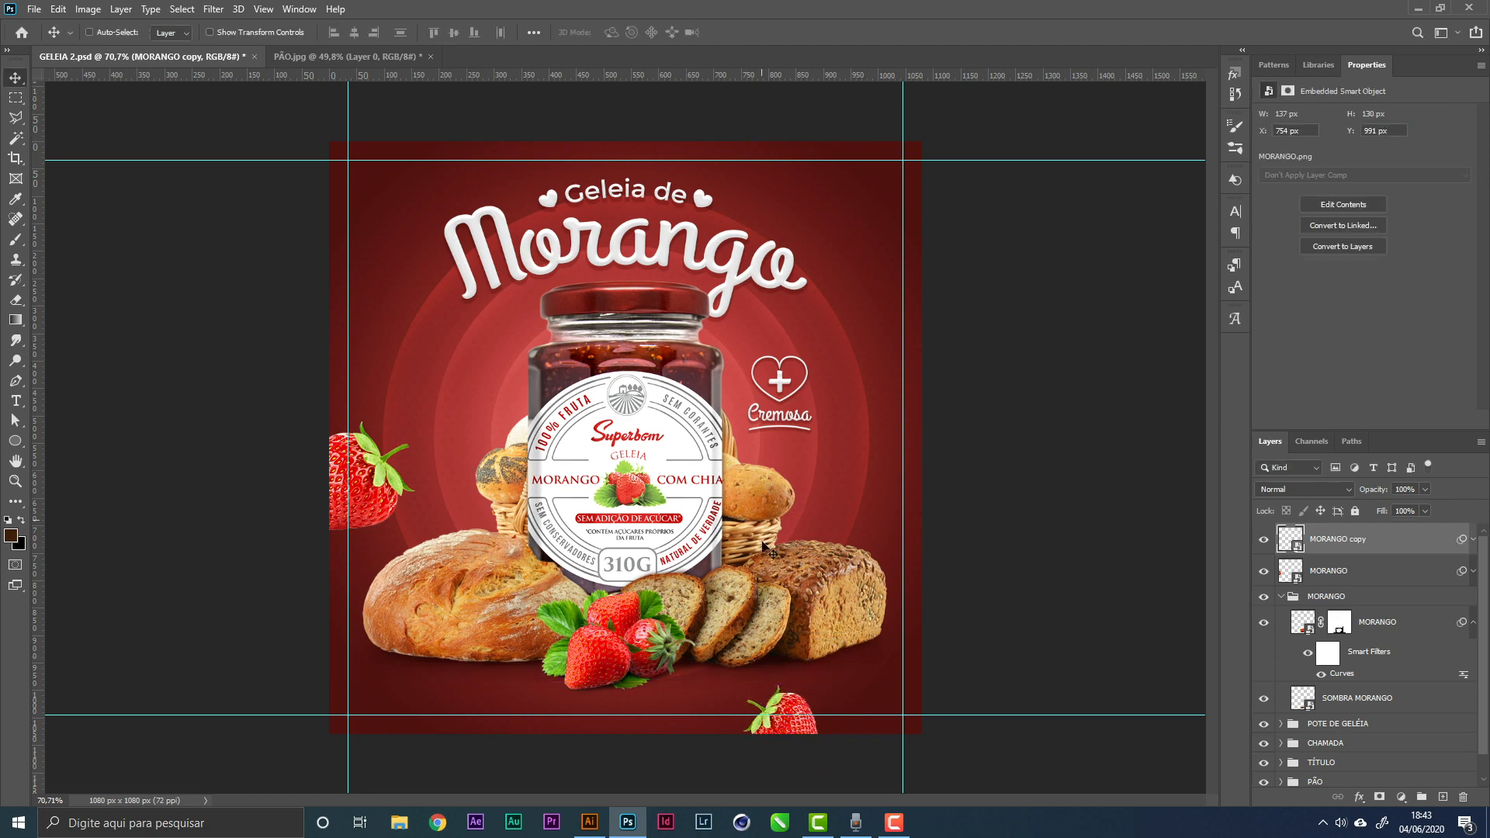
Duplicate the bottom strawberry to the canvas's upper right edge, enlarge it to about 186 × 177 px and save the document
drag(831, 711, 839, 233)
key(ctrl+t)
key(Return)
key(s)
key(ctrl+s)
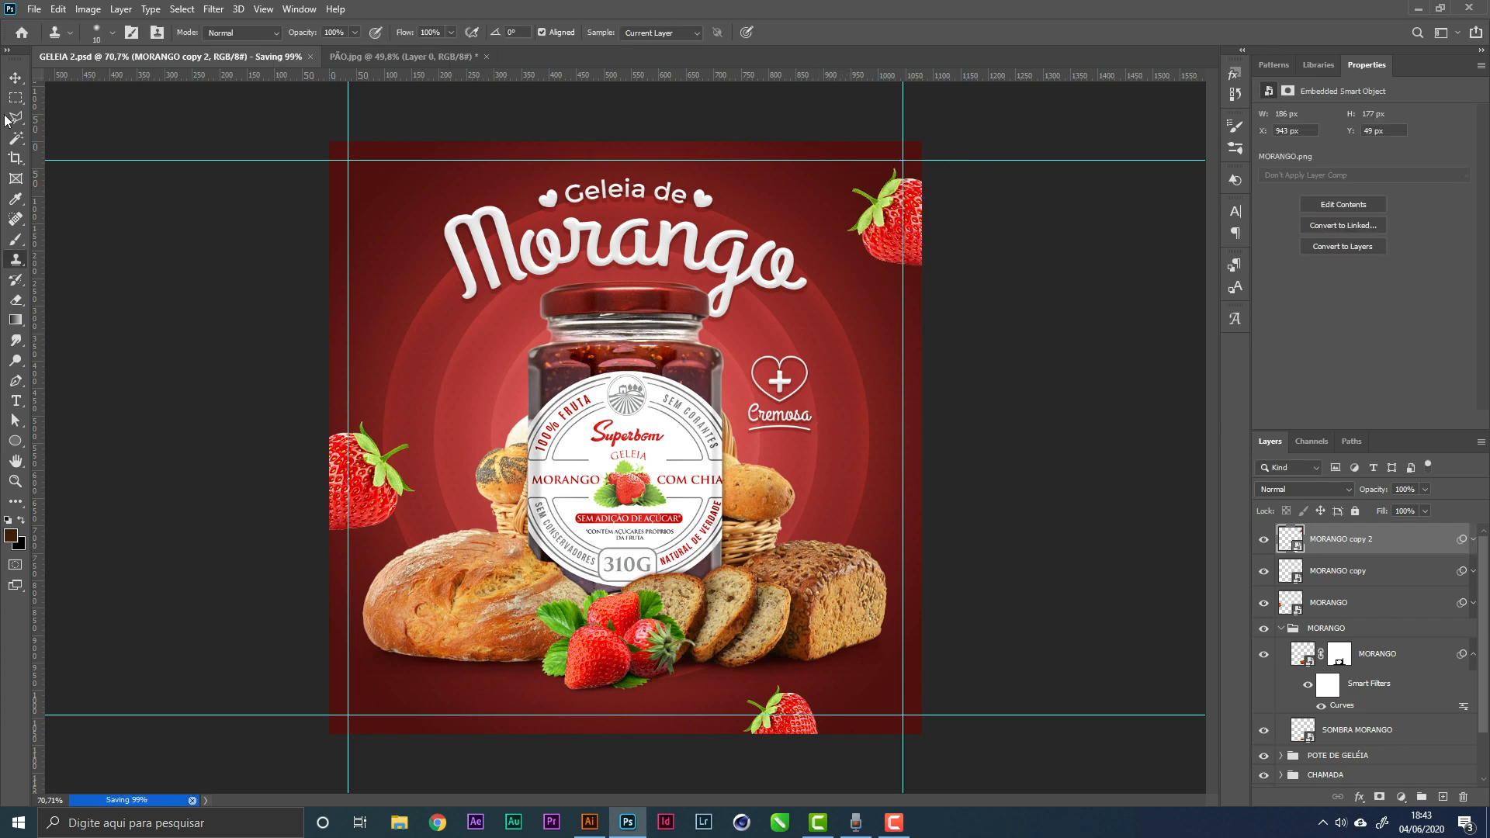
key(v)
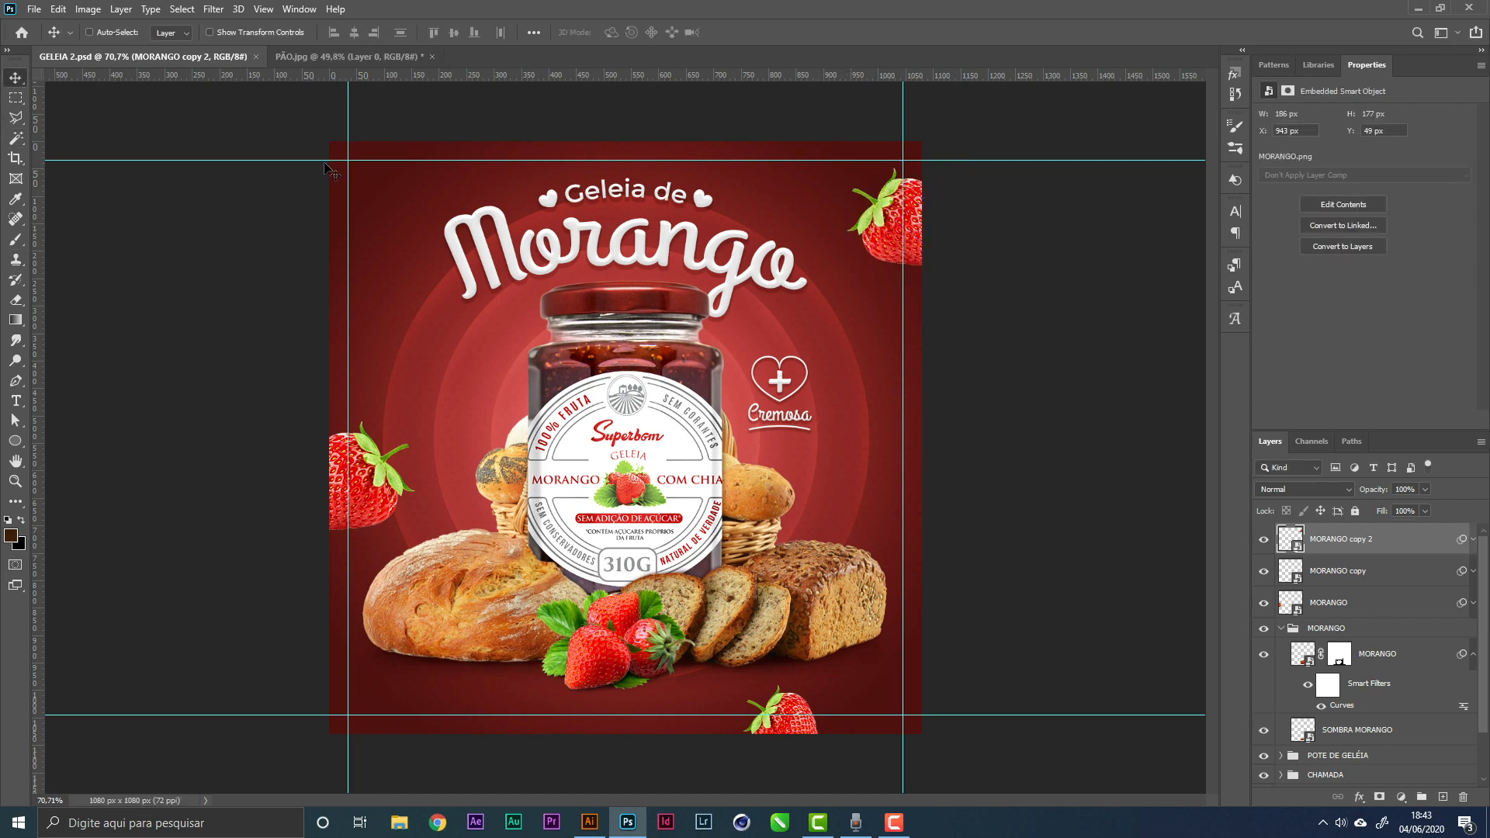
Apply Motion Blur to MORANGO copy 2 with an angle of -90° and a distance of 23 pixels
click(214, 10)
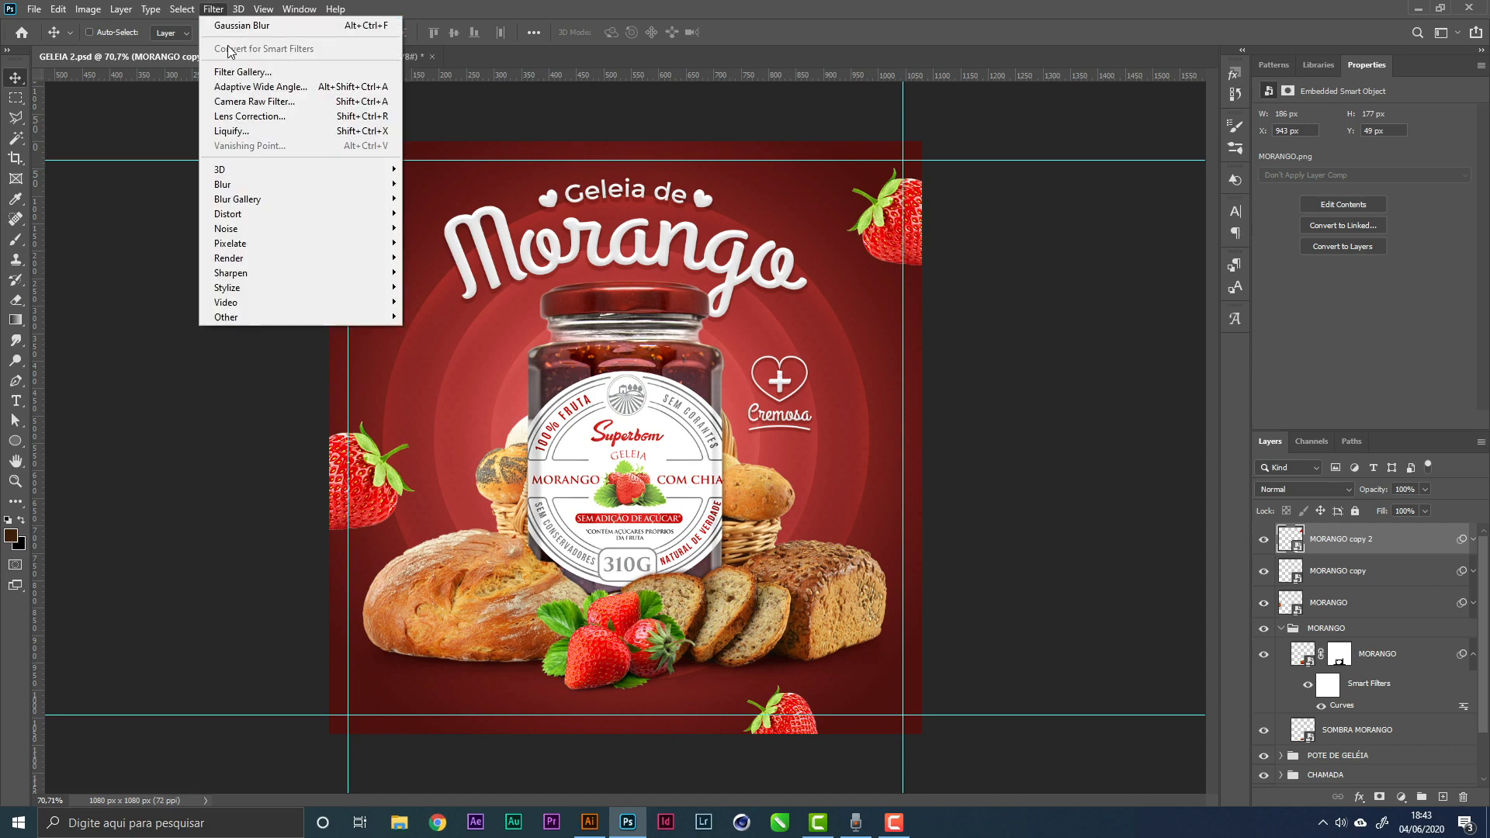
mouse_move(378, 188)
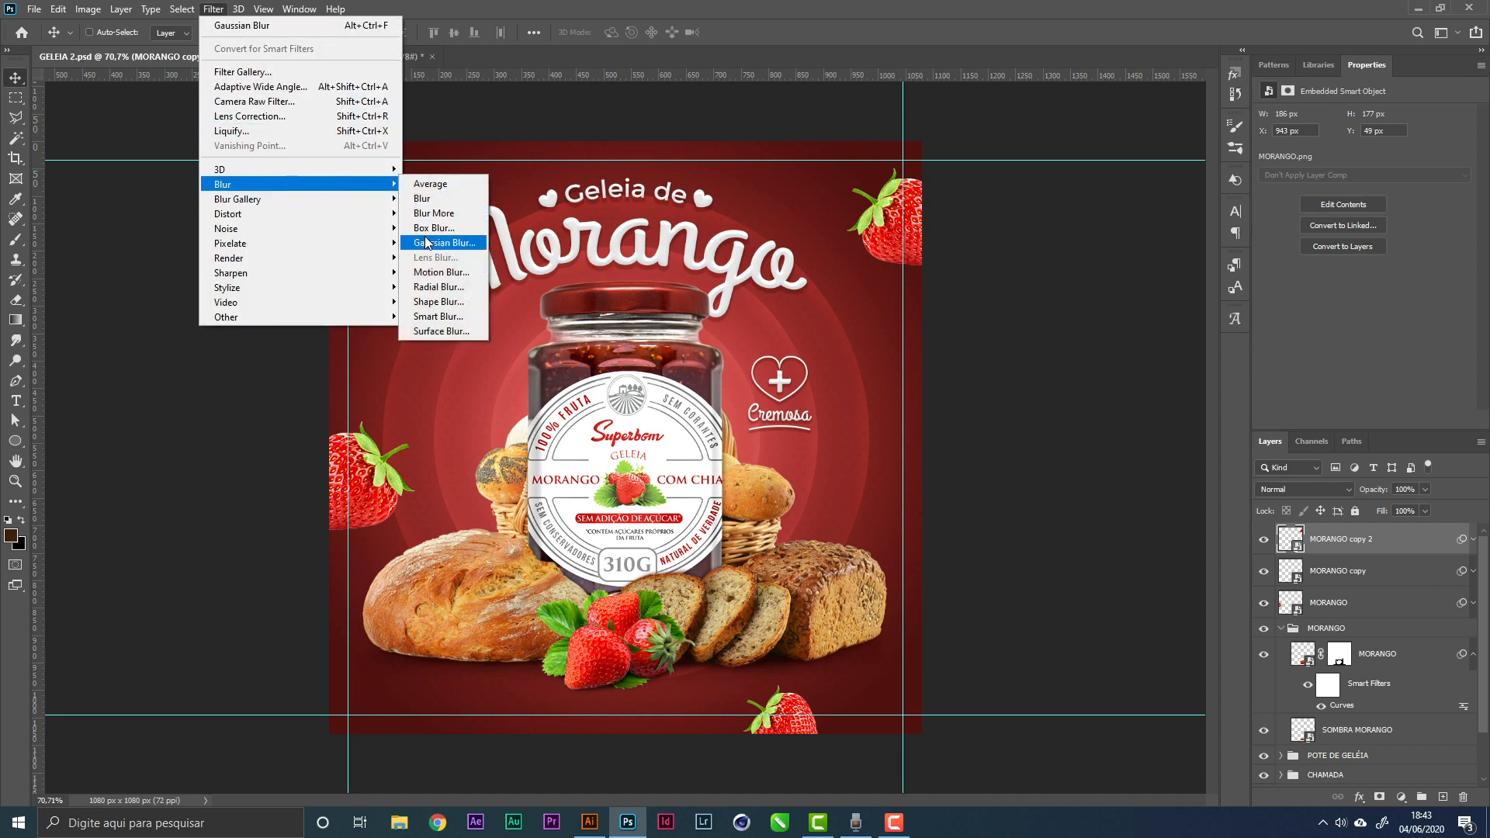
click(437, 274)
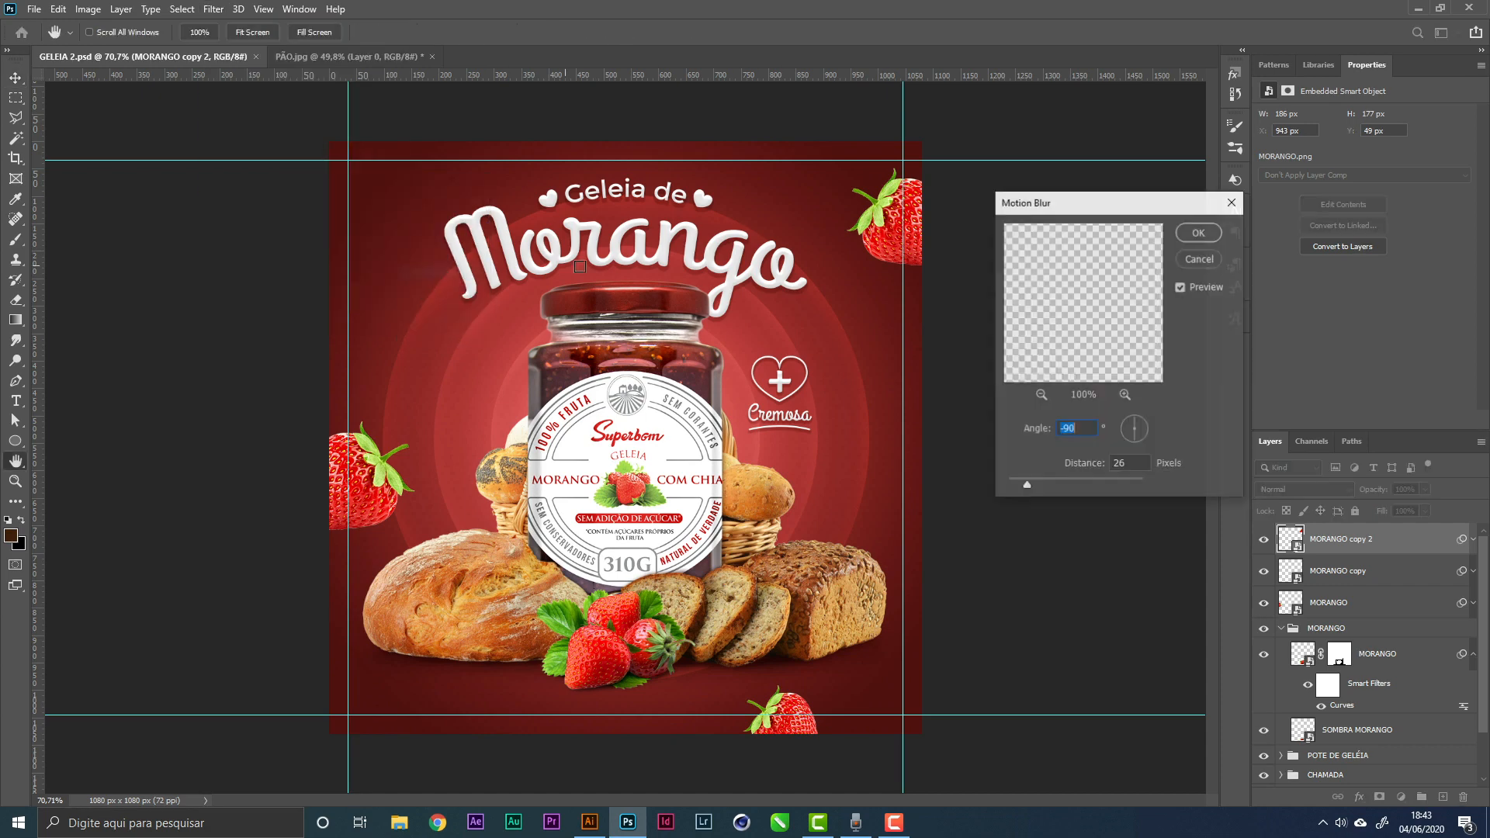
click(1027, 486)
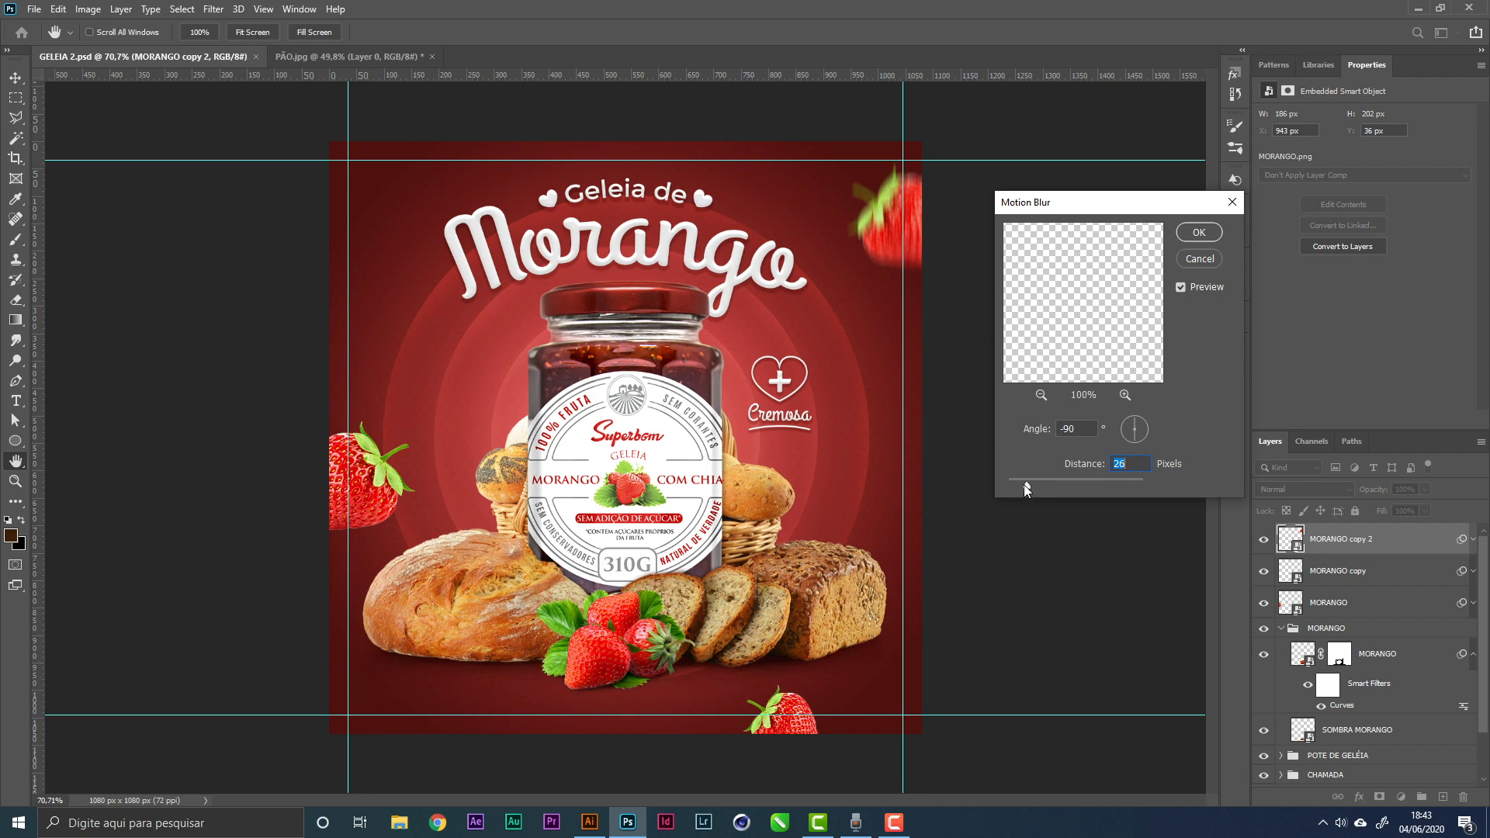
click(1200, 234)
click(1474, 541)
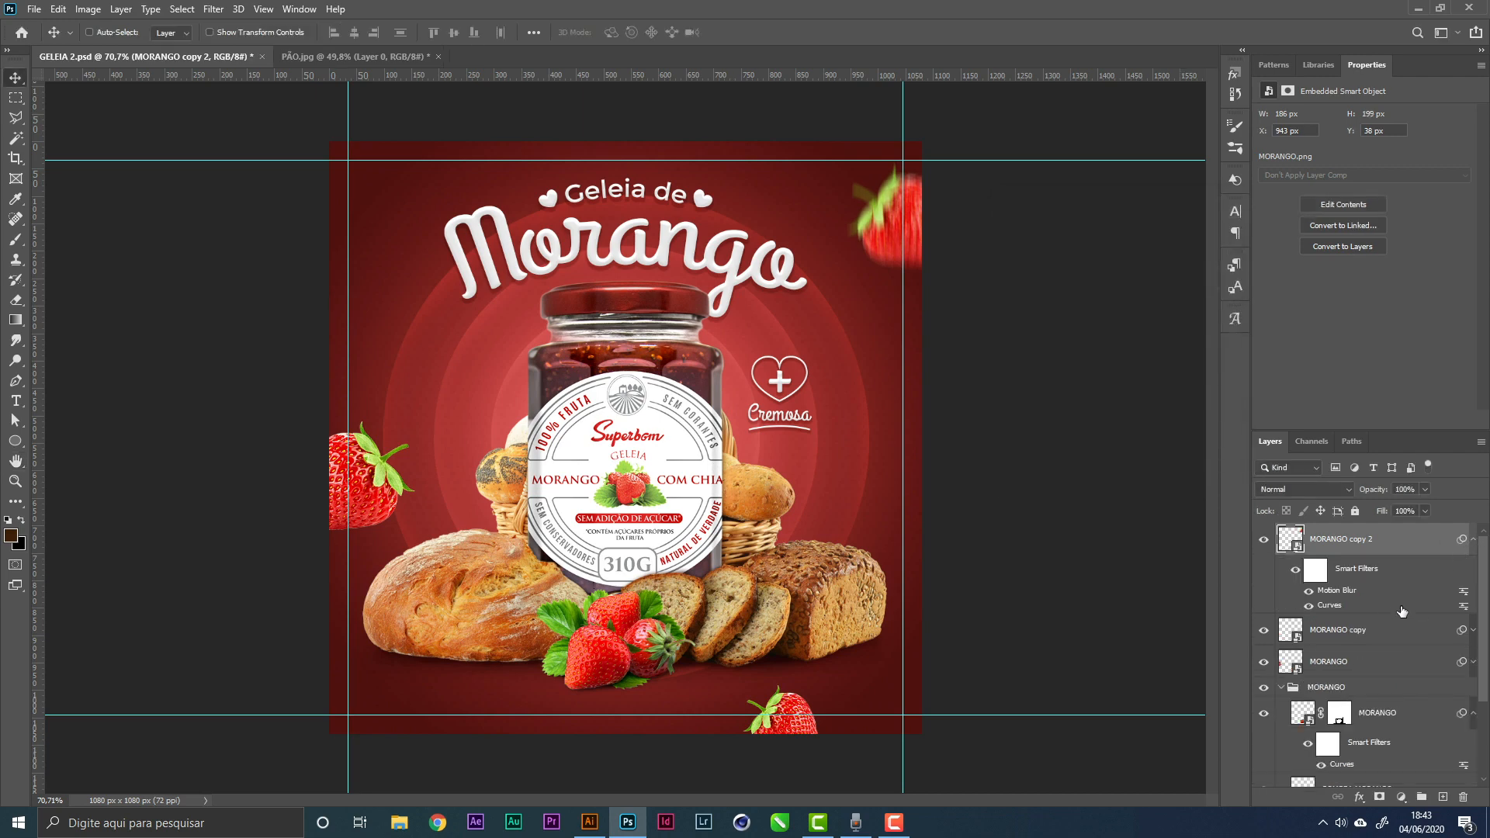
Apply the same -90°, 23-pixel Motion Blur to MORANGO copy and to the left-edge MORANGO strawberry
click(1363, 632)
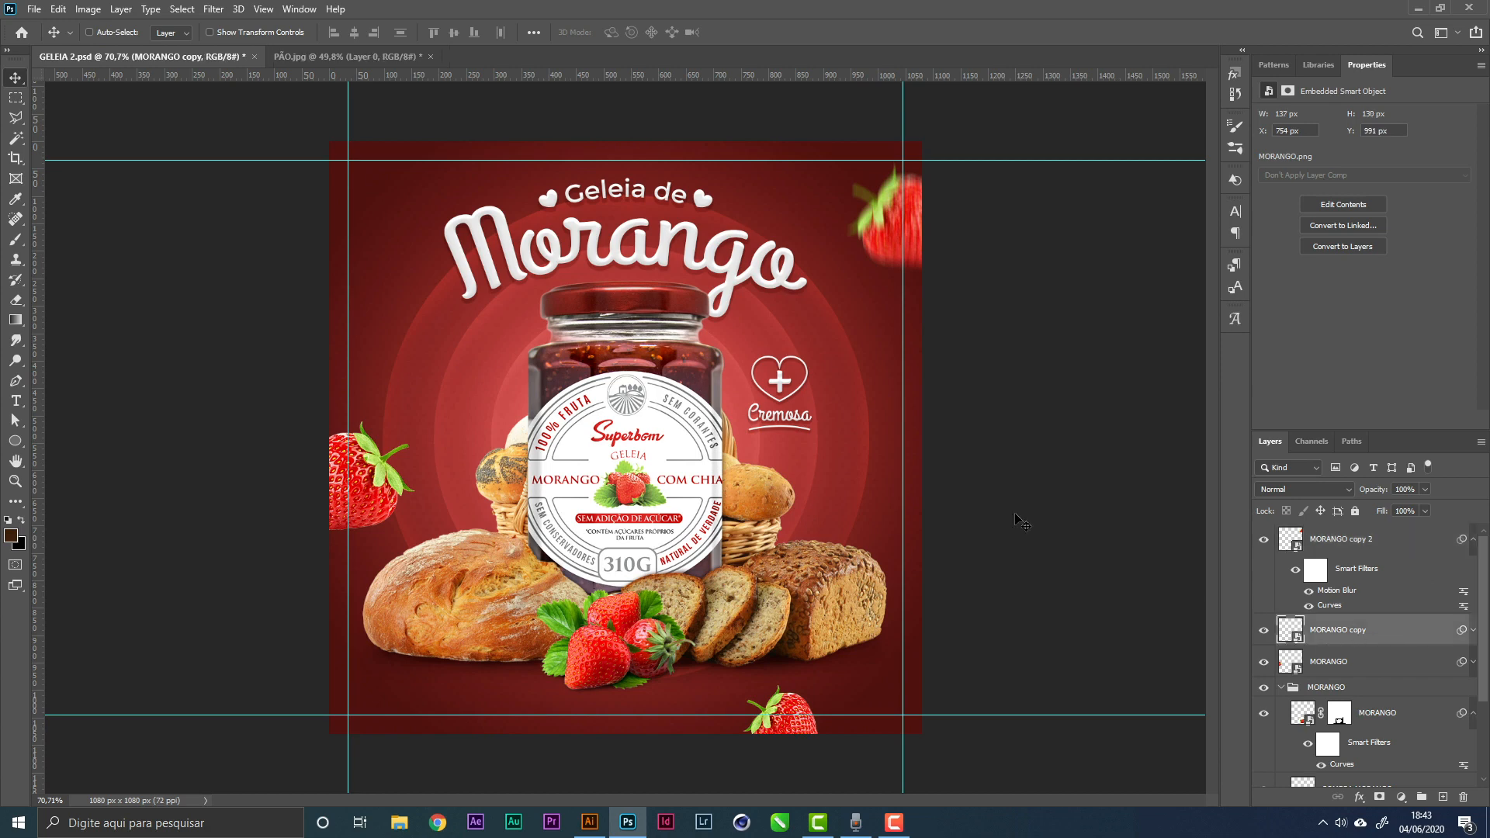
click(214, 9)
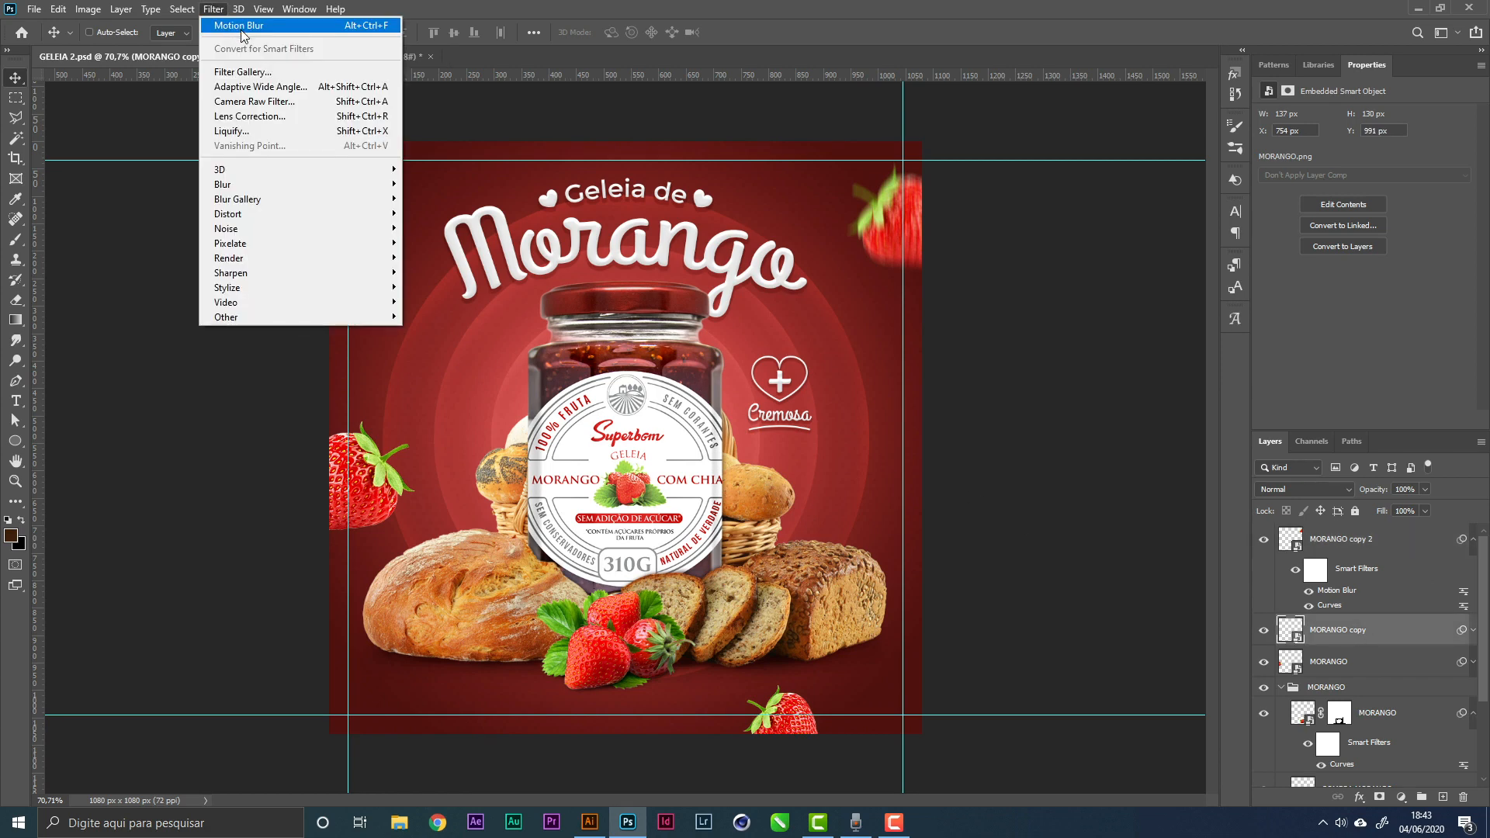
click(241, 29)
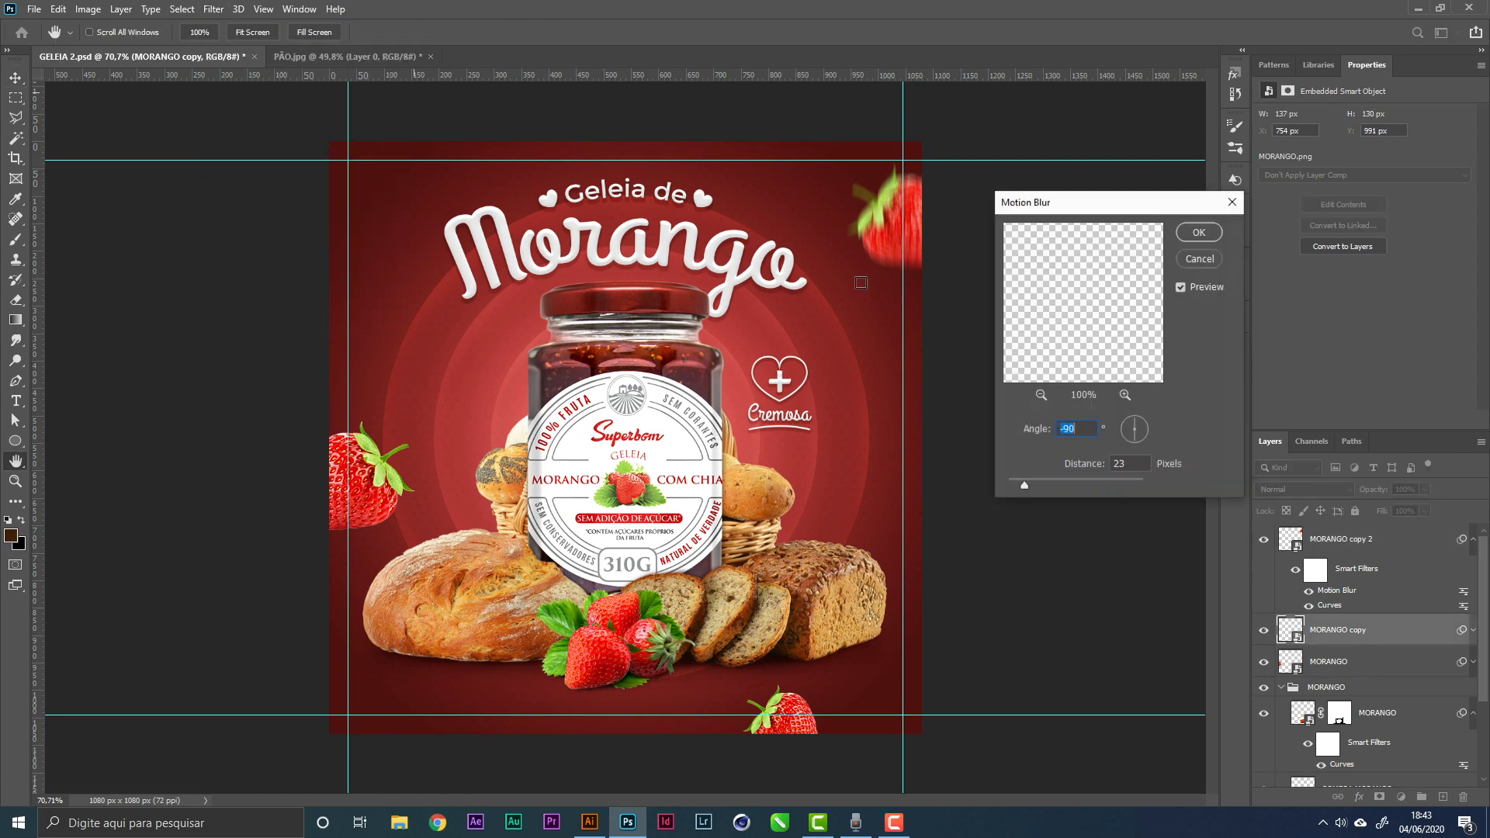
click(1198, 233)
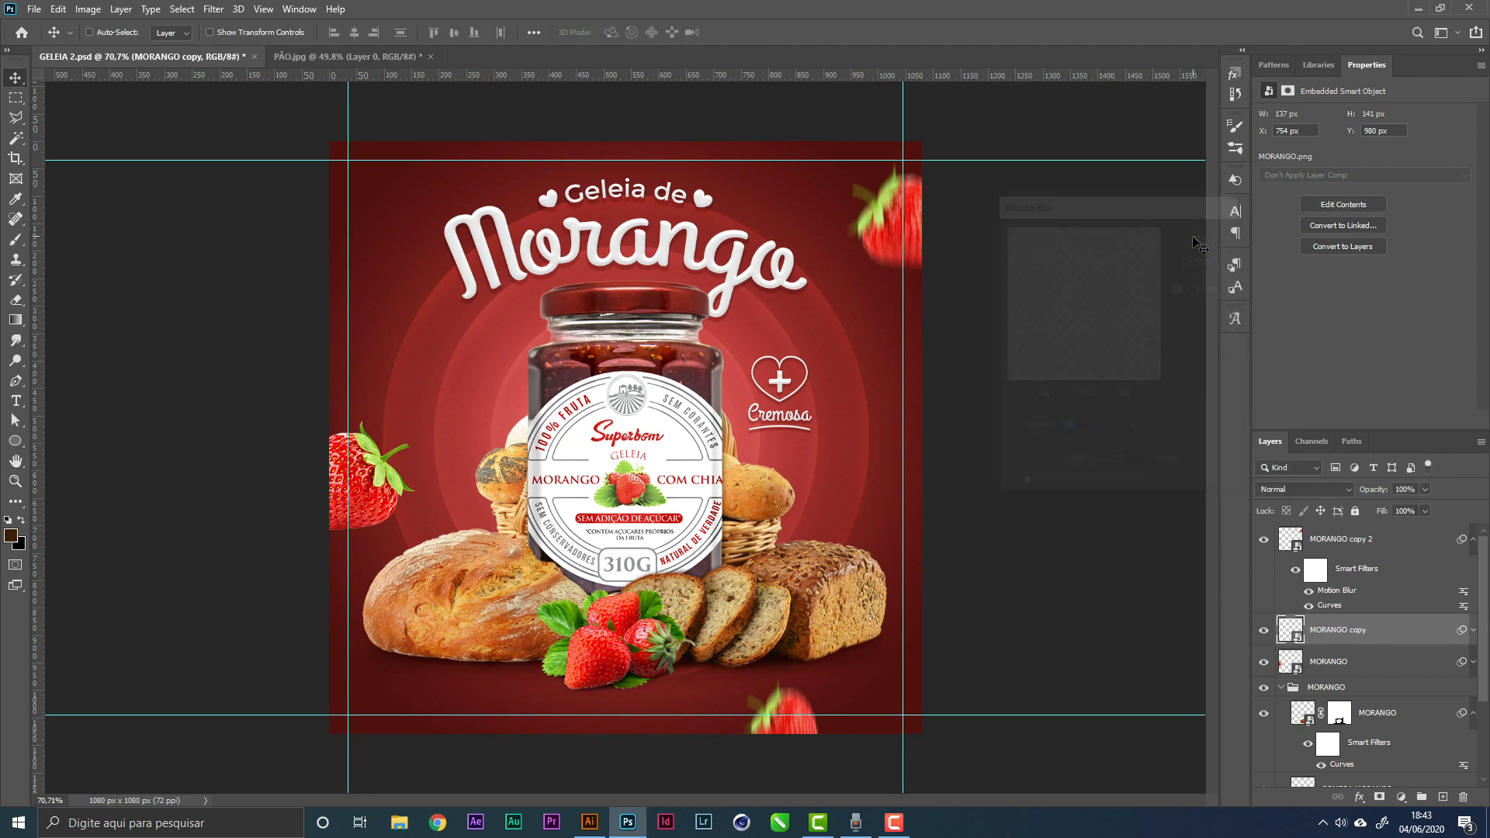
click(1383, 662)
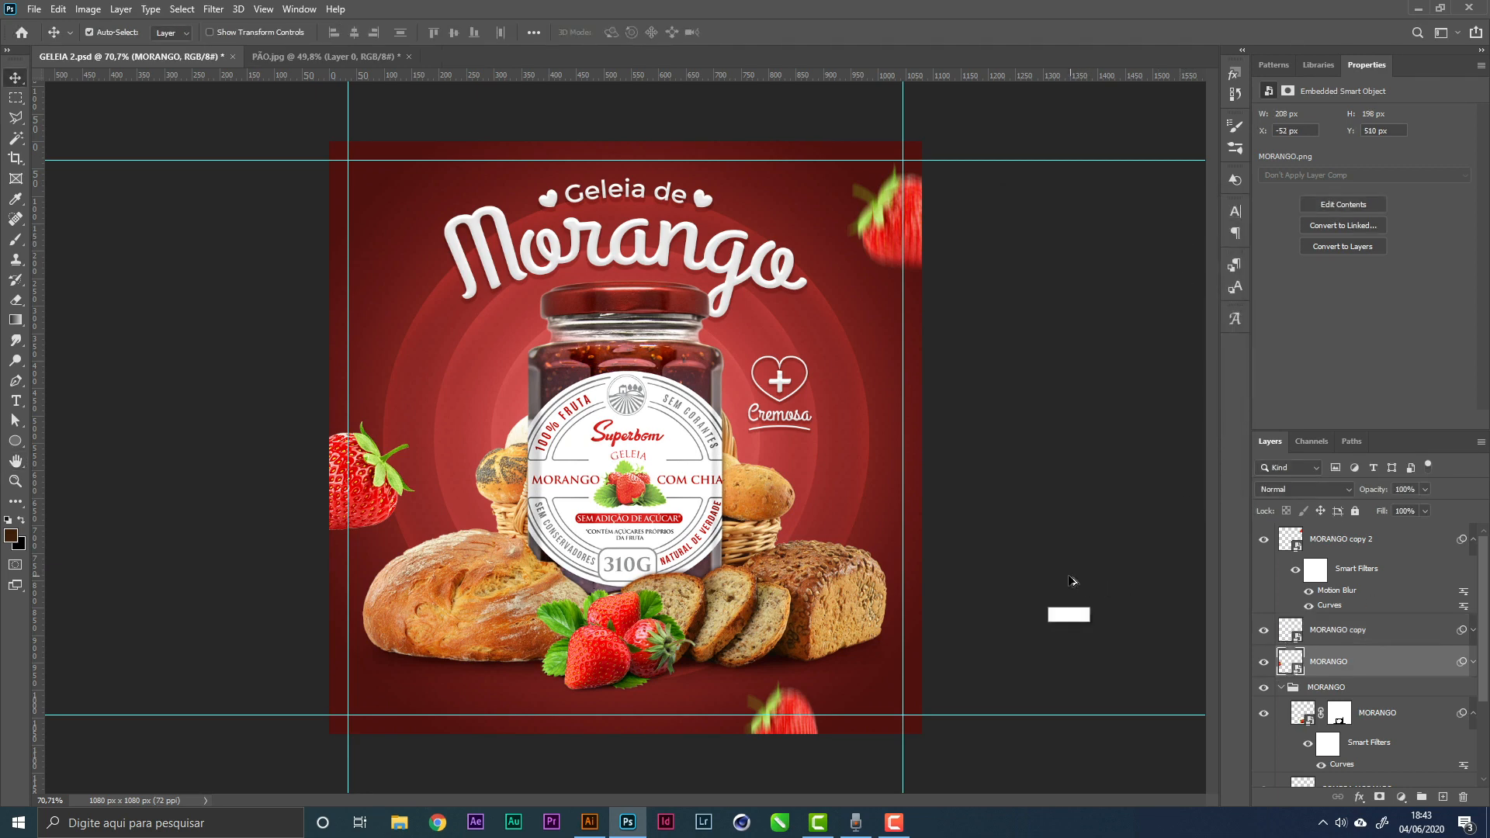
key(ctrl+alt+f)
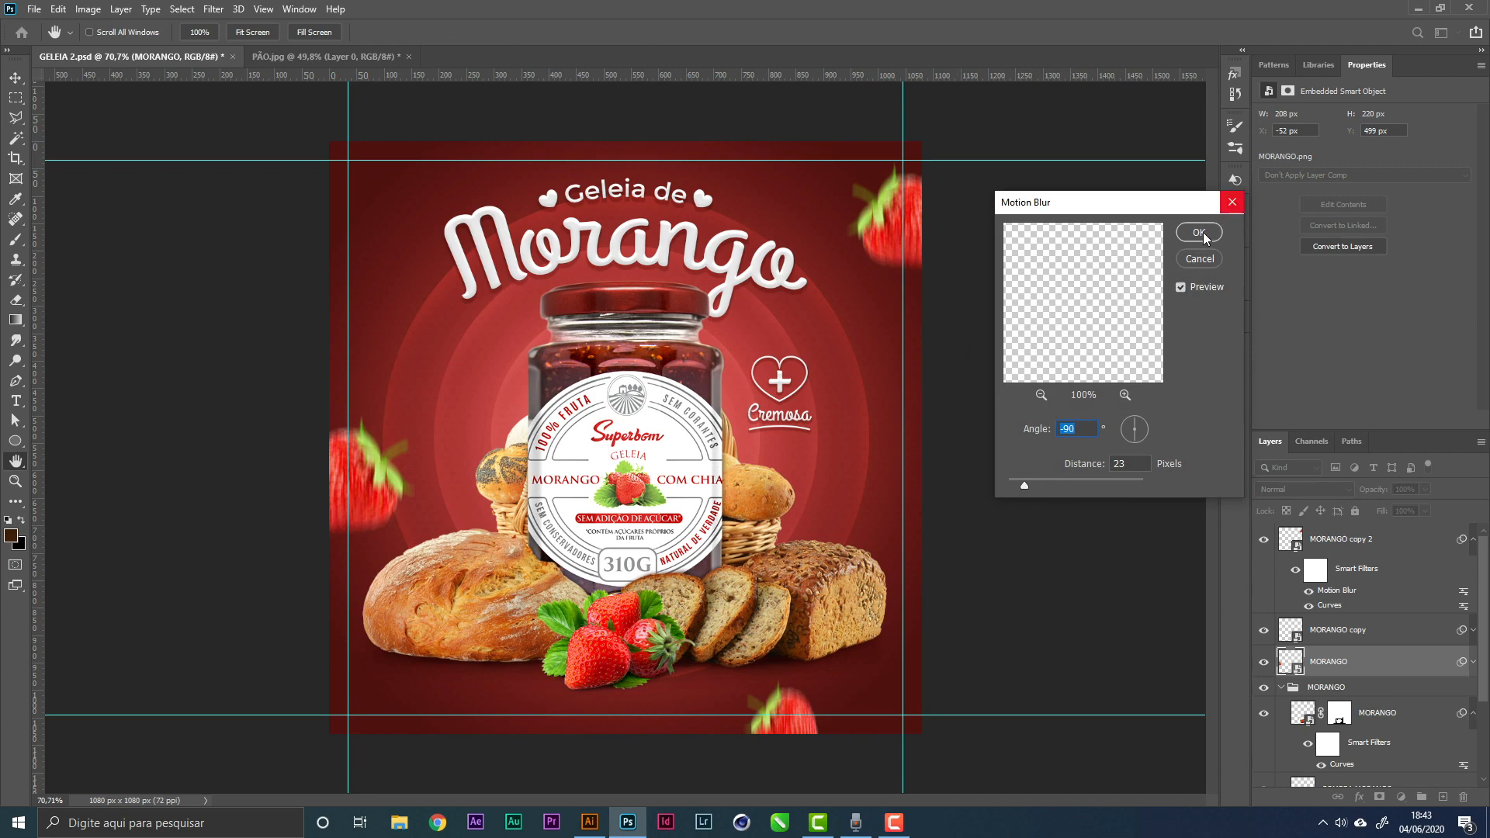
click(1205, 235)
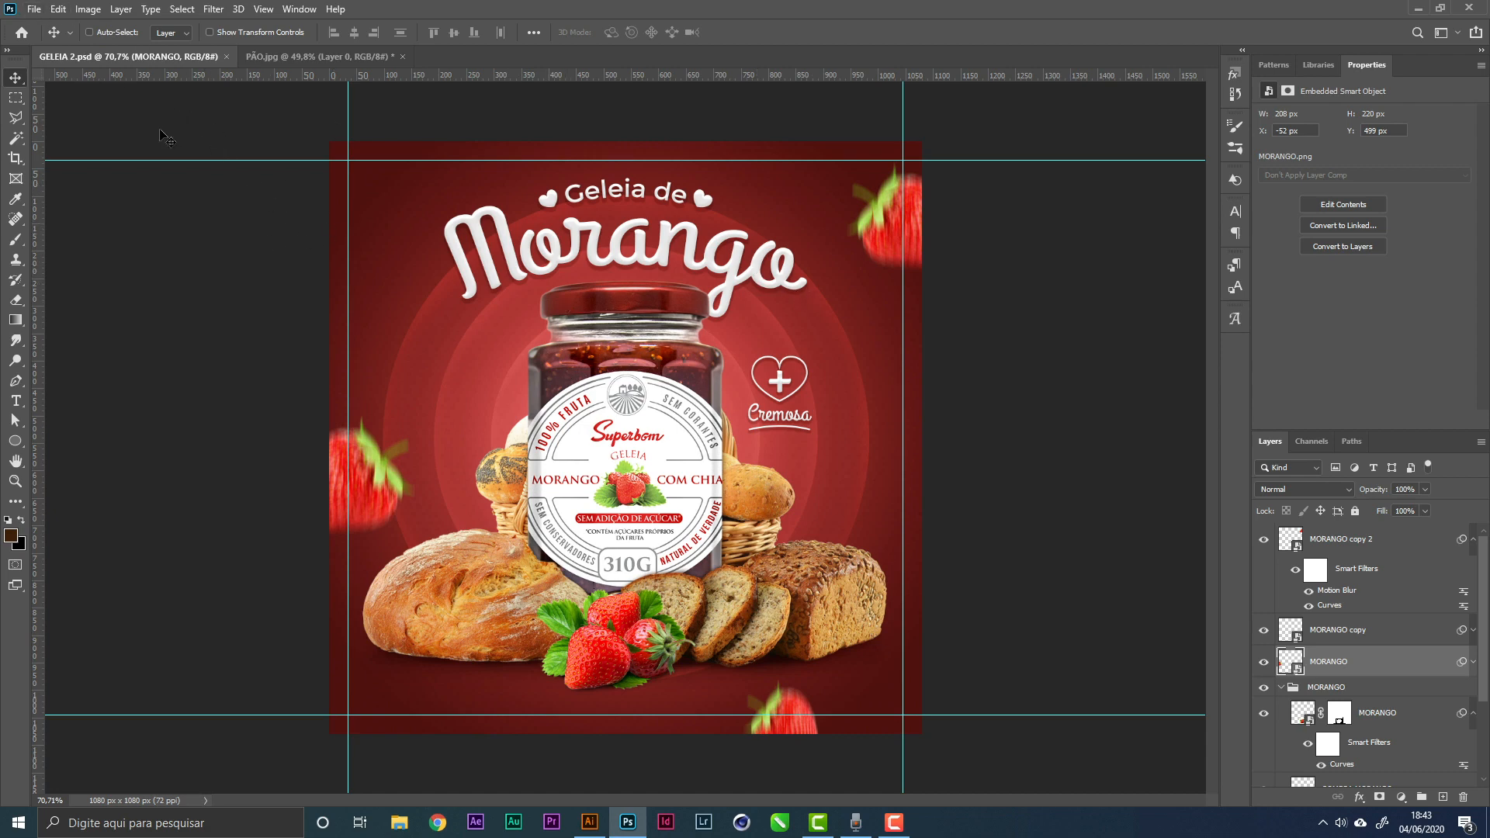
Collapse the filter list of MORANGO copy 2 and group the three blurred strawberry layers
click(59, 9)
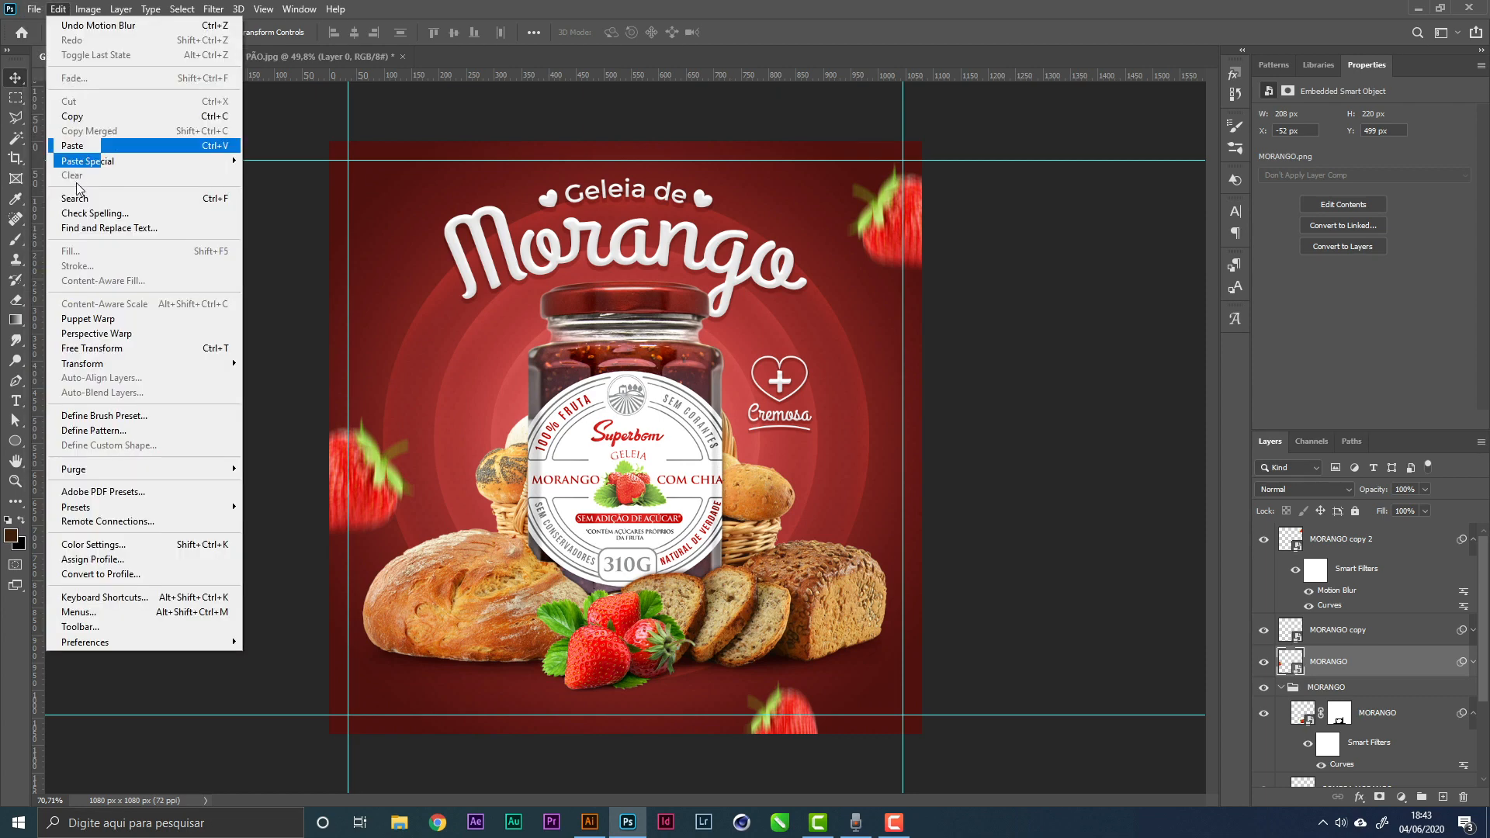
click(1301, 537)
click(1301, 537)
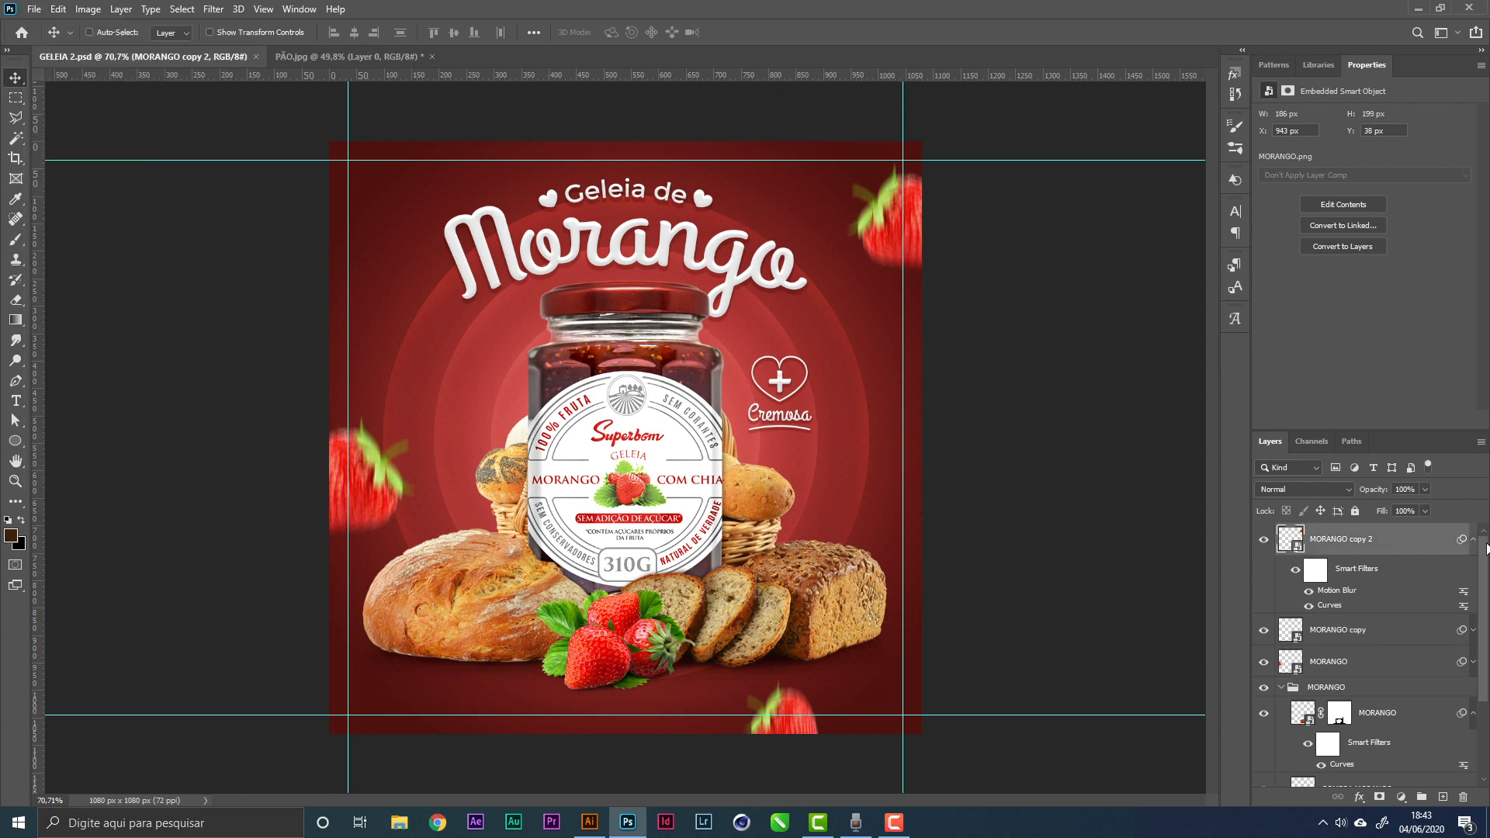
click(1477, 547)
shift+click(1392, 614)
key(ctrl+g)
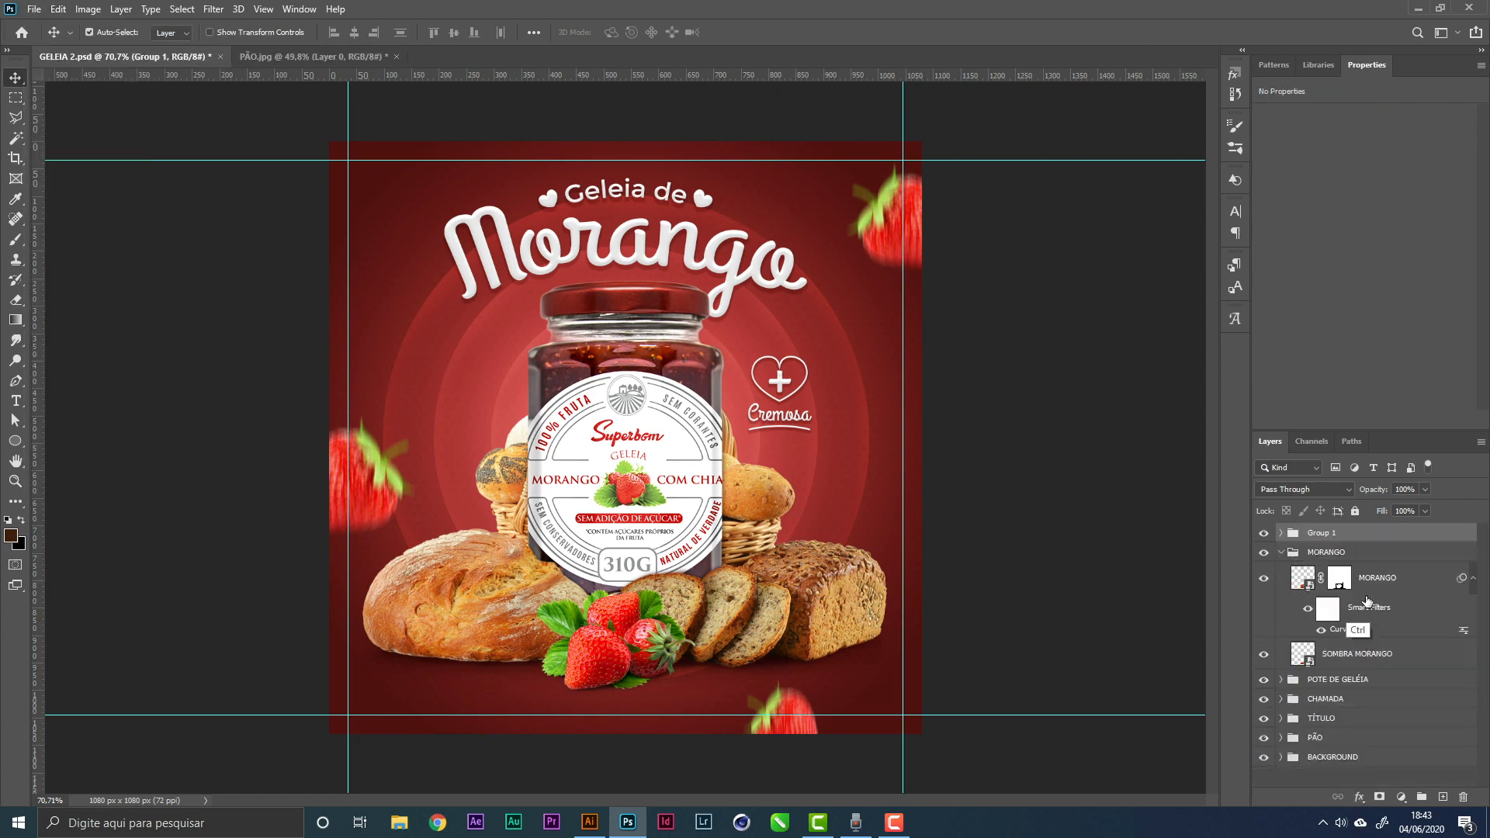
Rename the group of blurred strawberries as ELEMENTOS and save the document
double_click(1317, 534)
text(ELEMENTOS)
key(Return)
key(ctrl+s)
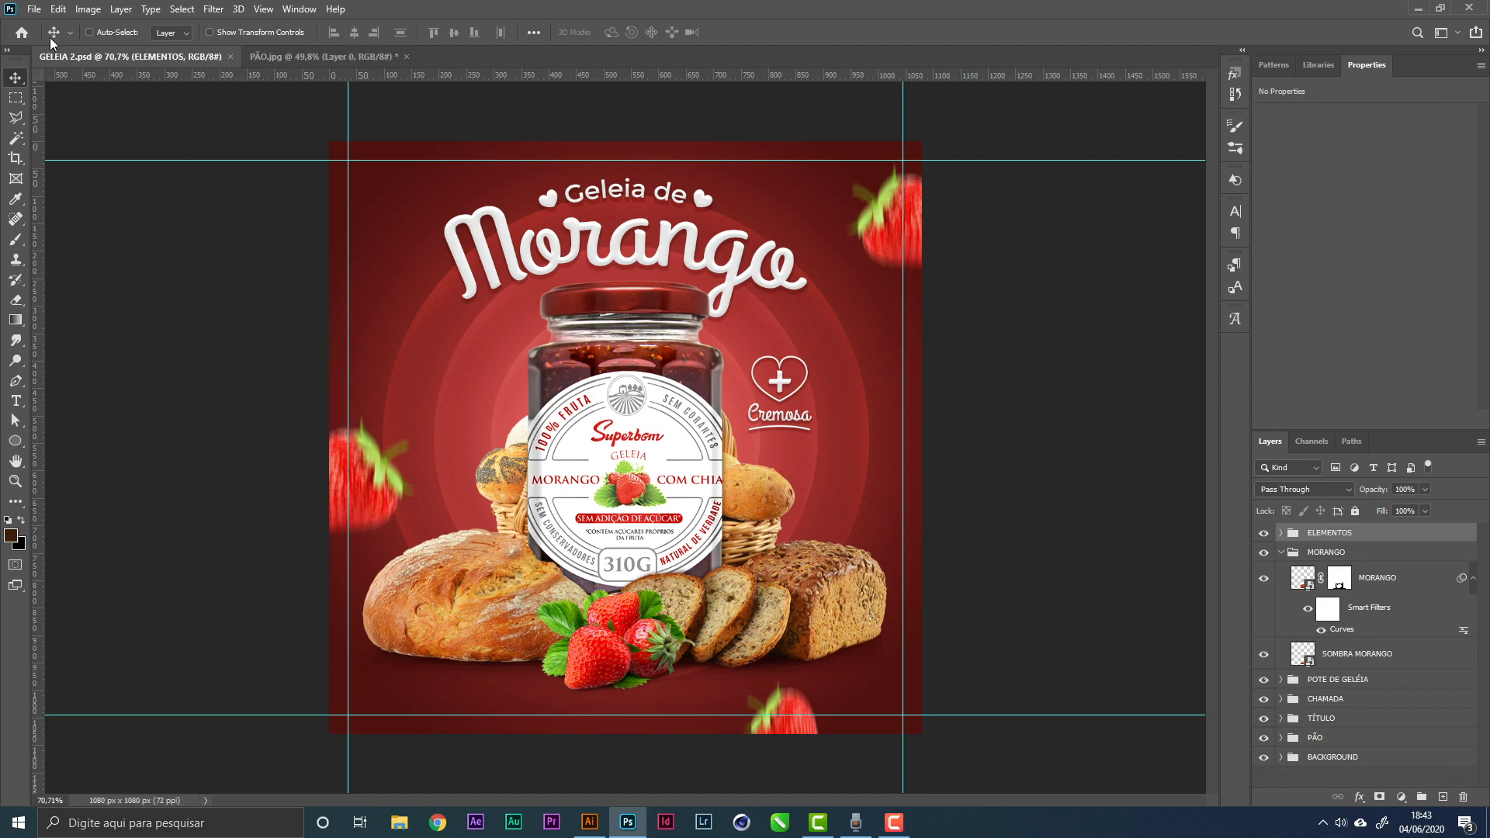
Place the FOLHA MORANGO image as an embedded layer and enlarge it around the canvas centre to about 693 × 455 px
click(35, 8)
click(78, 320)
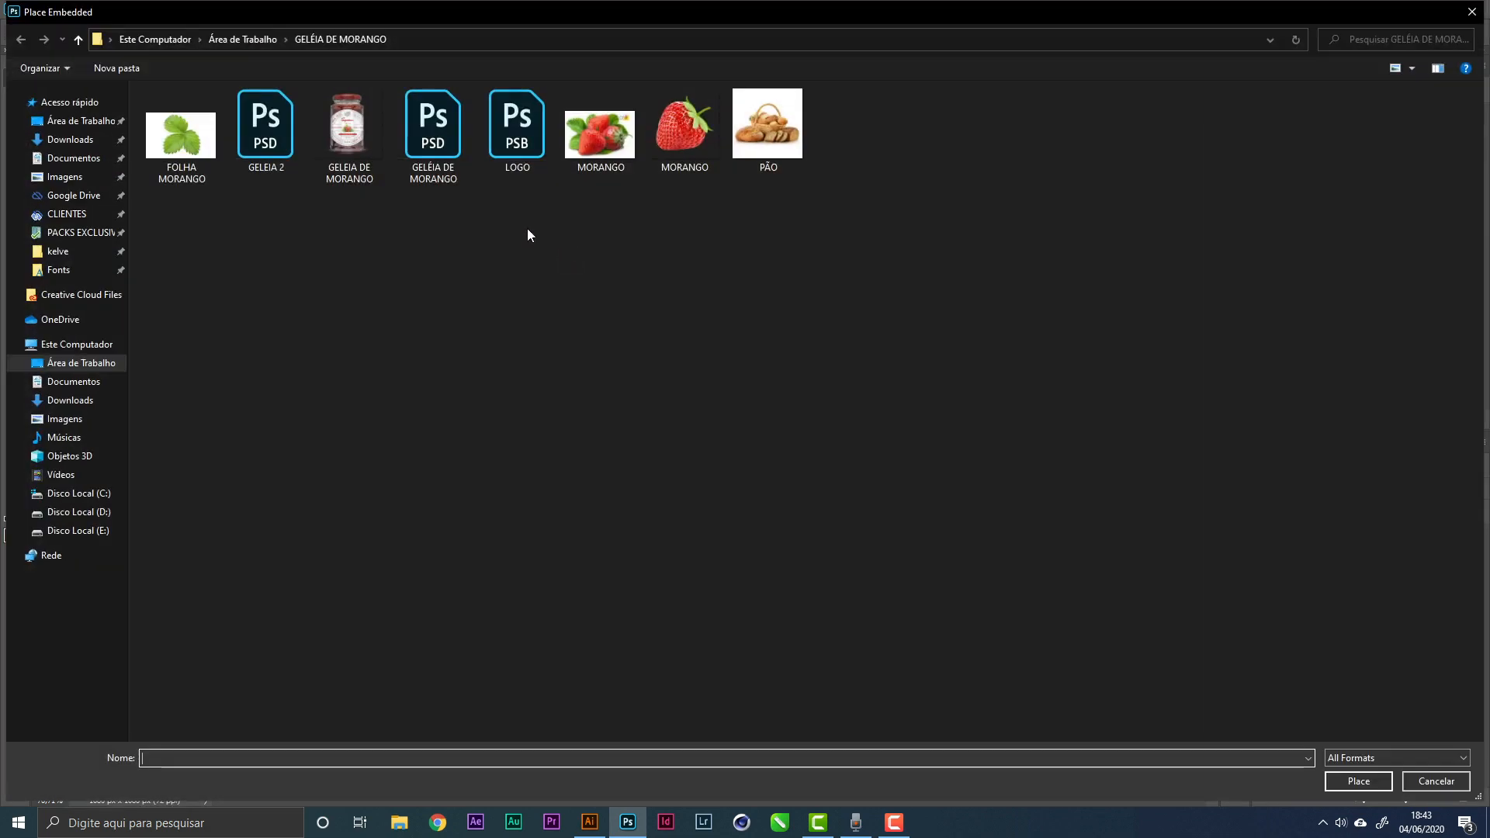
double_click(182, 140)
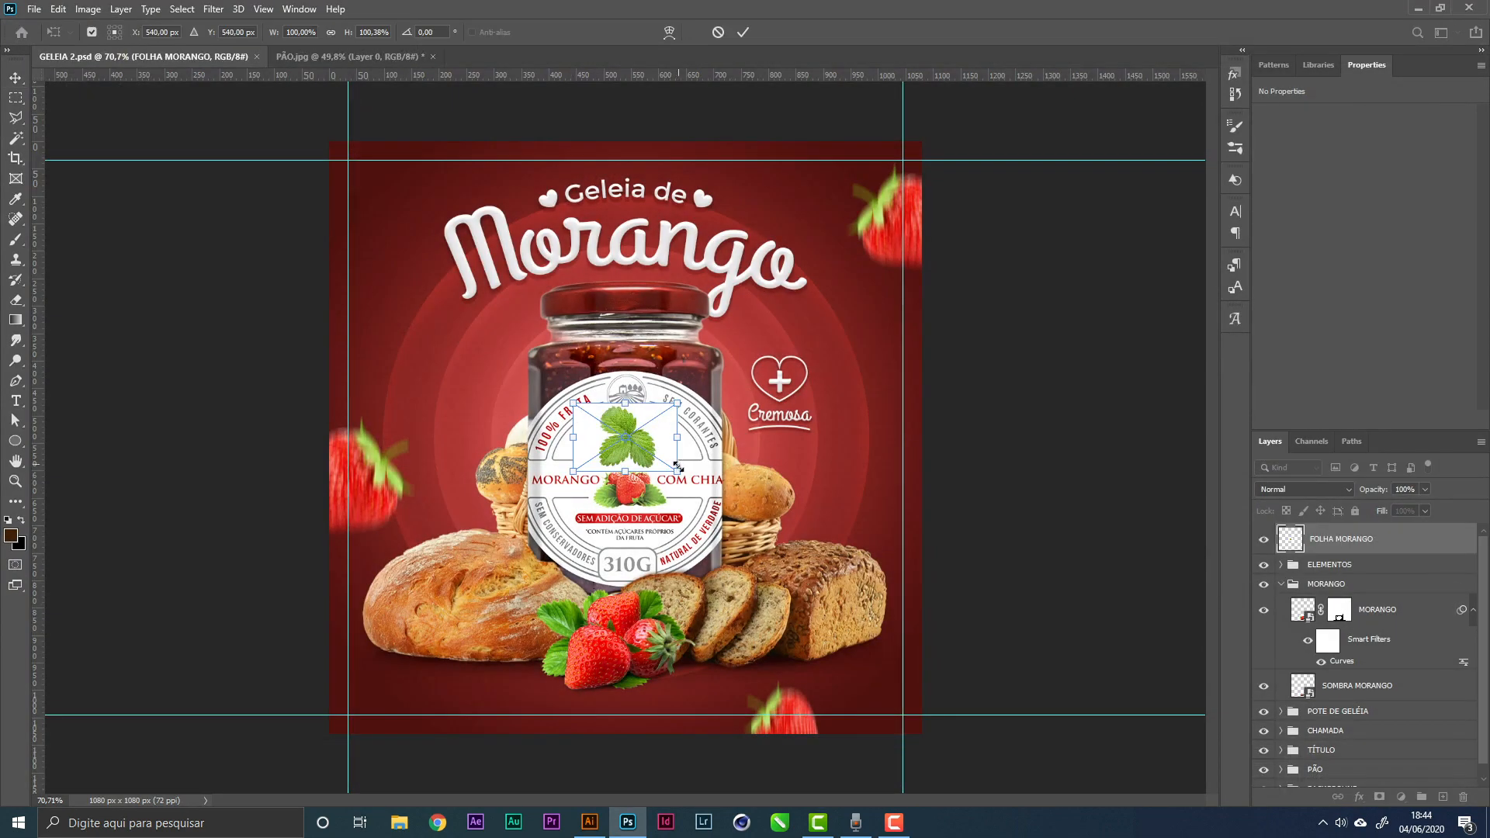
drag(679, 403, 817, 306)
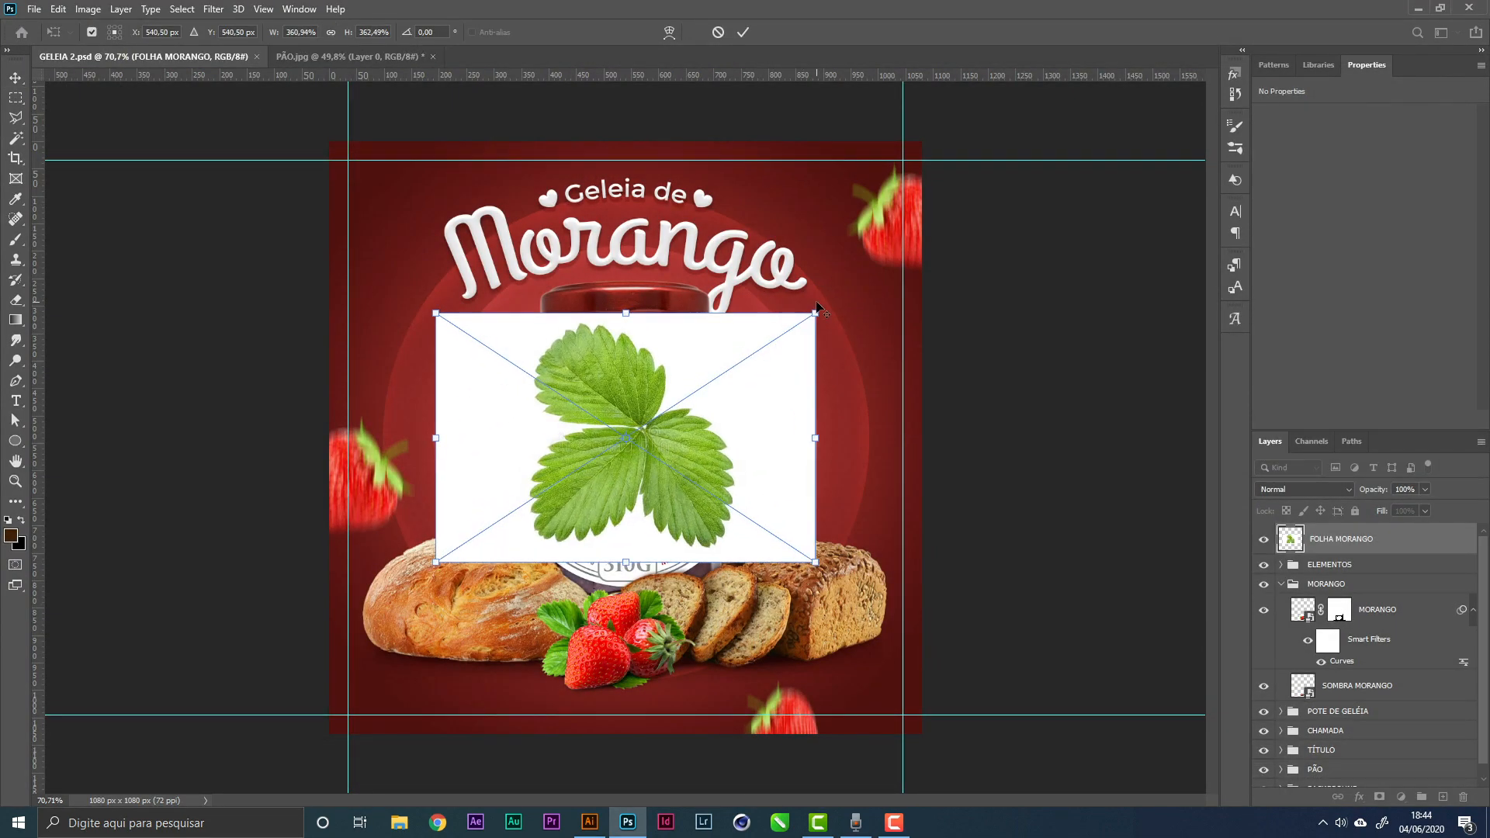
key(Return)
Rasterize the FOLHA MORANGO layer and remove its white background using a Magic Wand selection
key(z)
drag(501, 490, 641, 433)
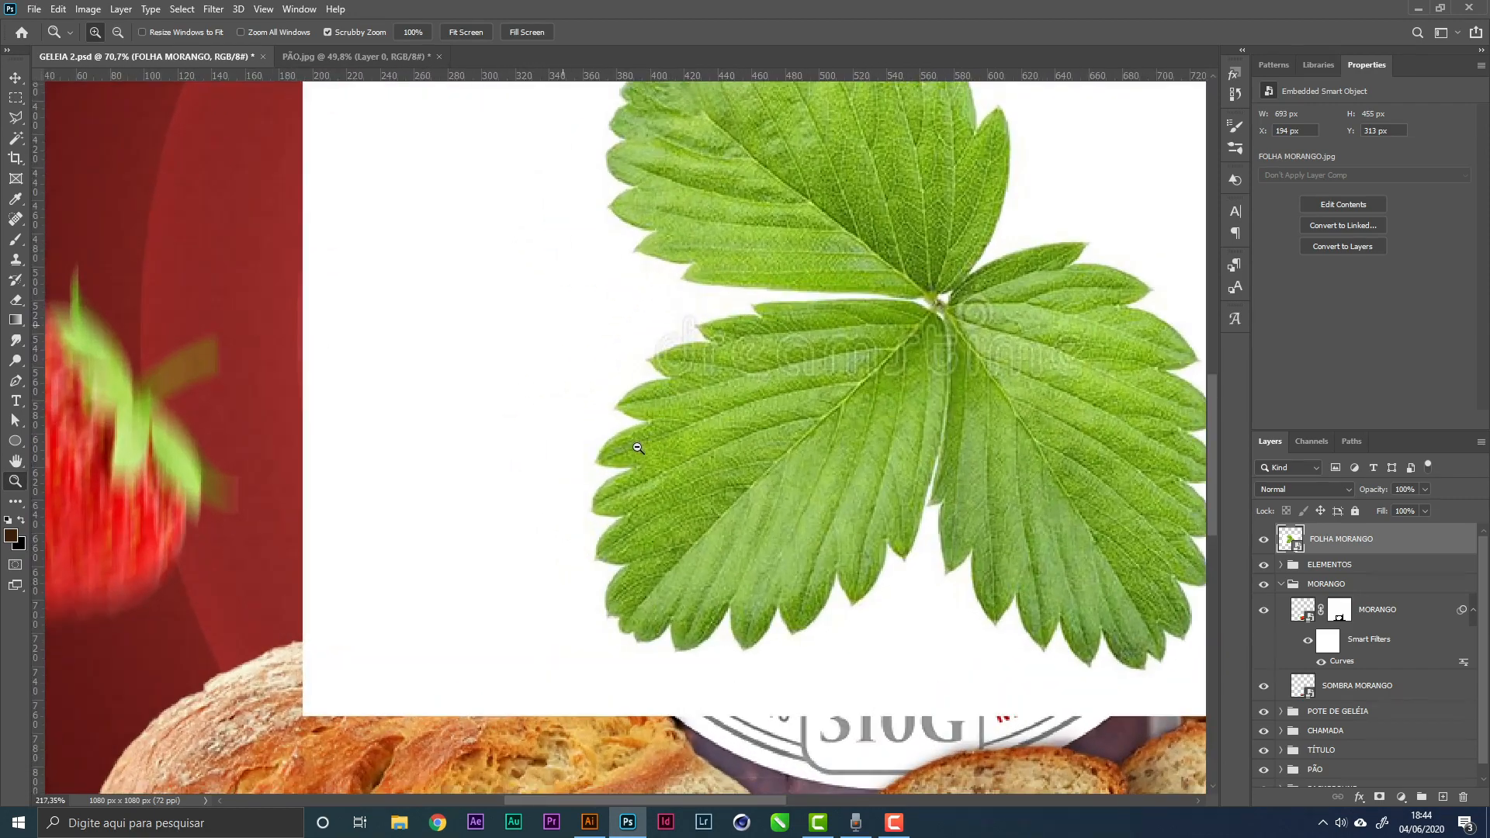
key(w)
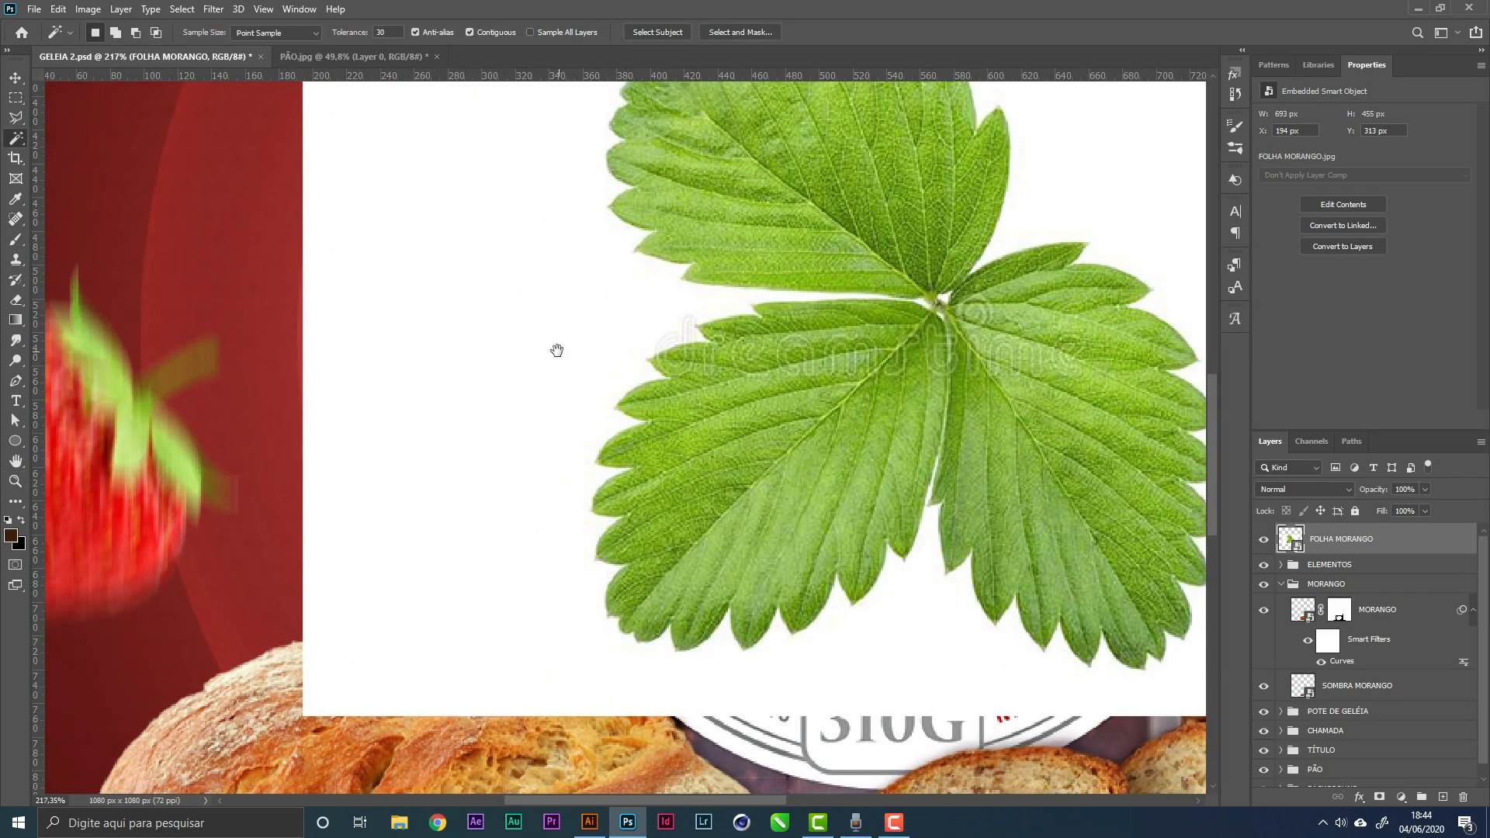
drag(556, 346, 449, 361)
click(450, 361)
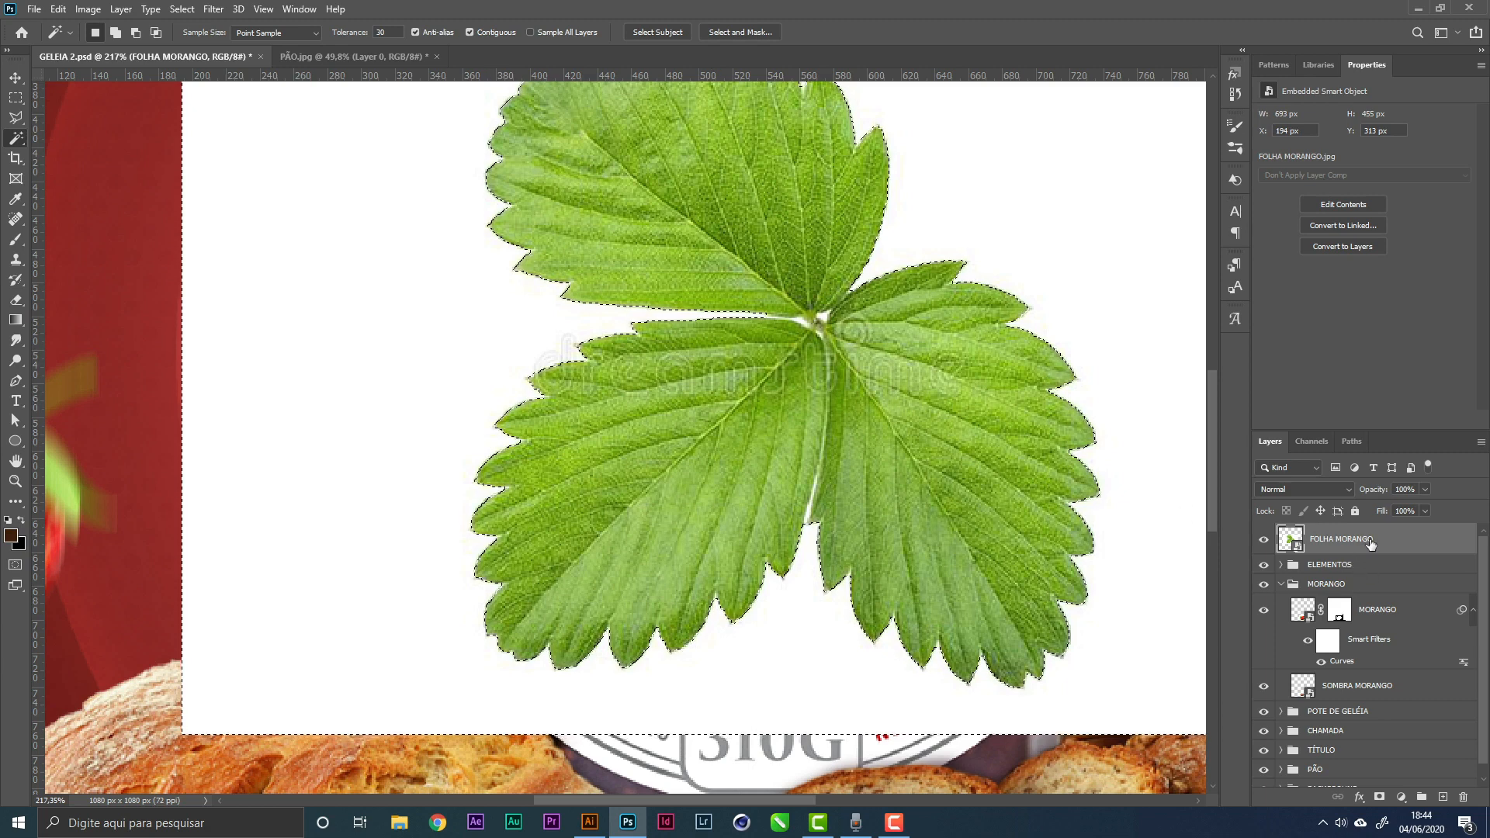
key(ctrl+d)
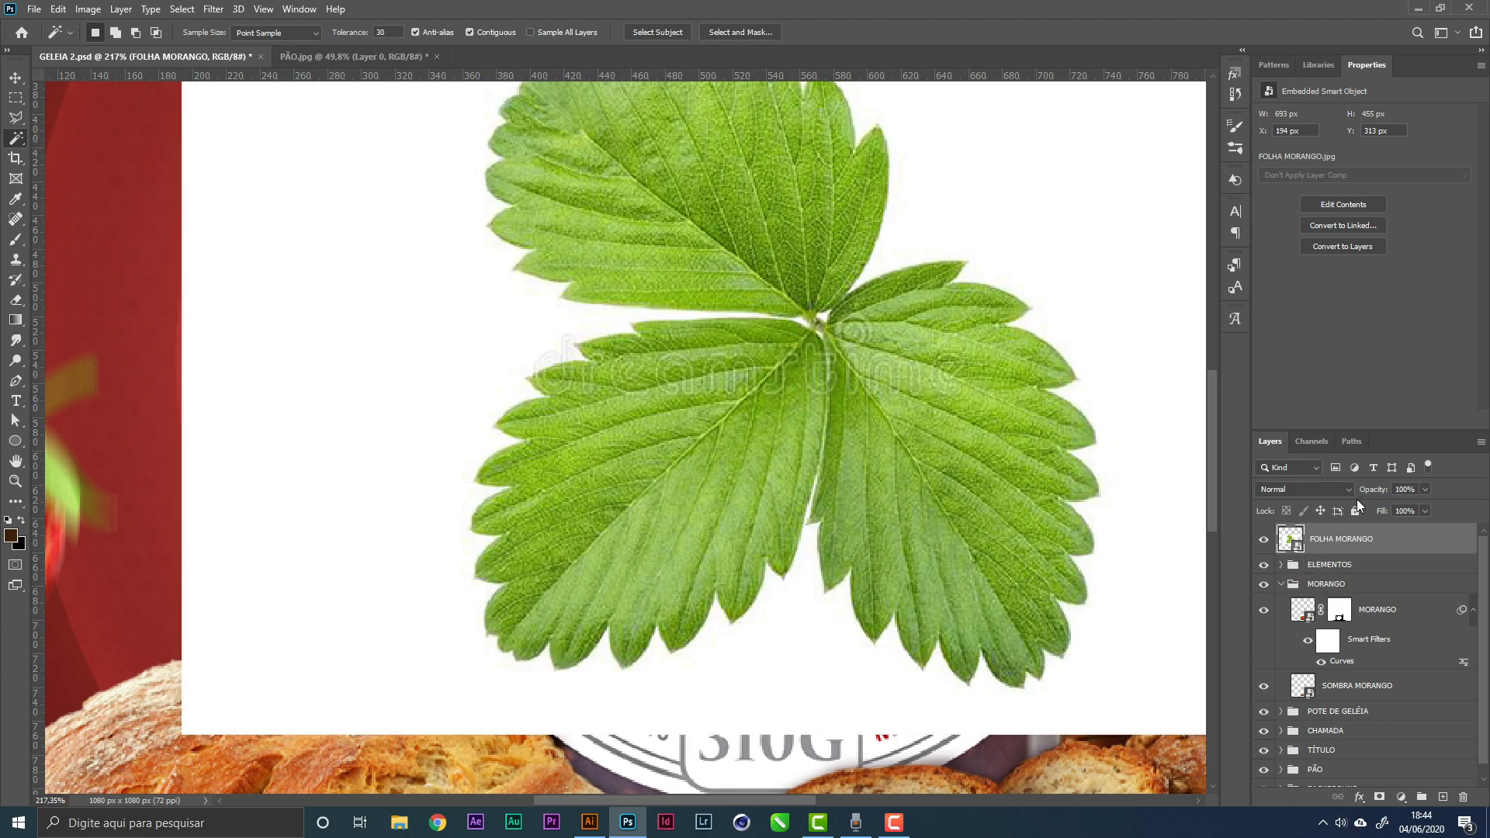
right_click(1374, 544)
click(1238, 421)
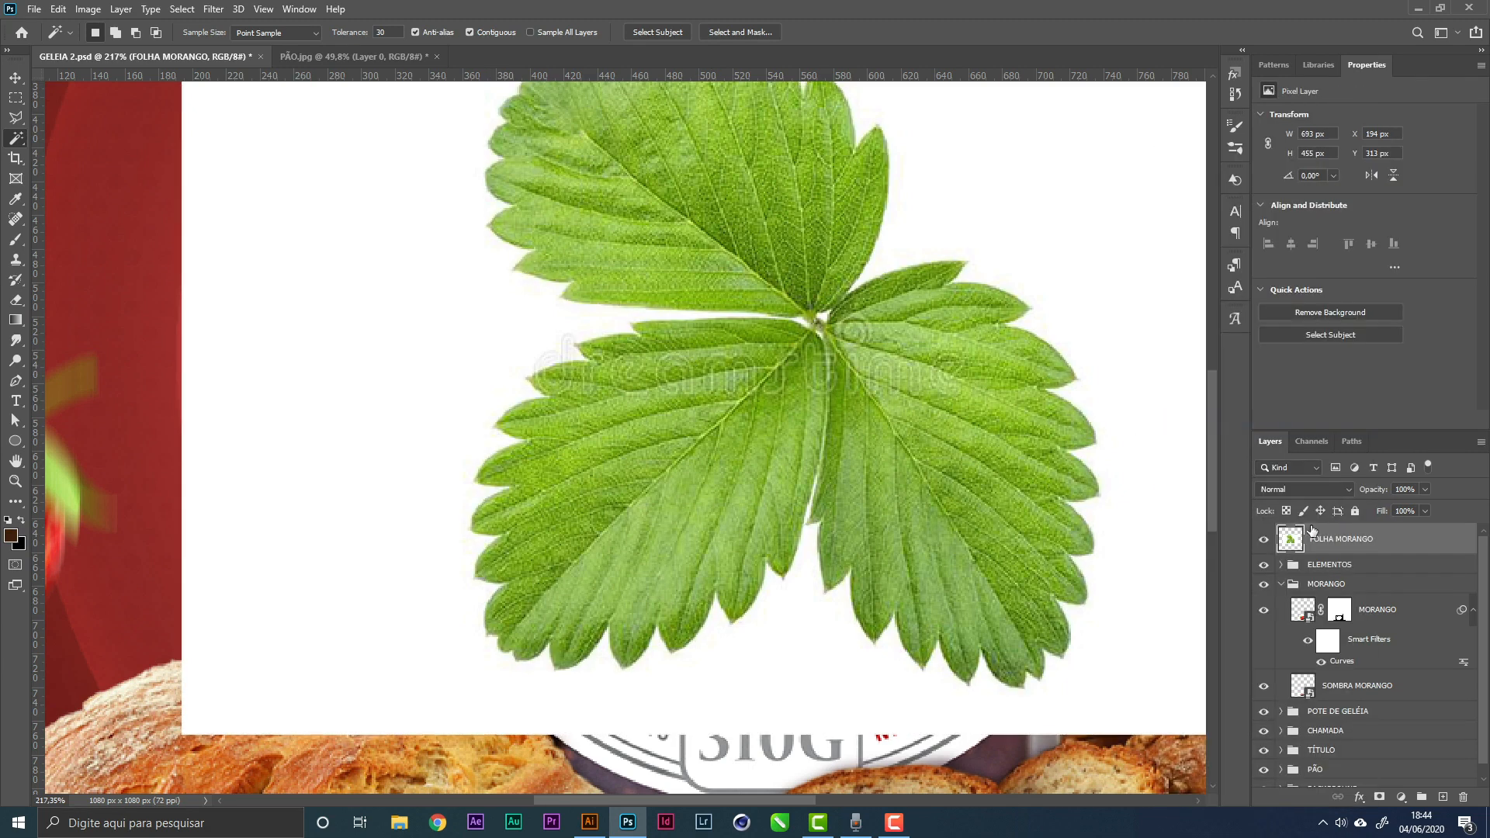
click(469, 346)
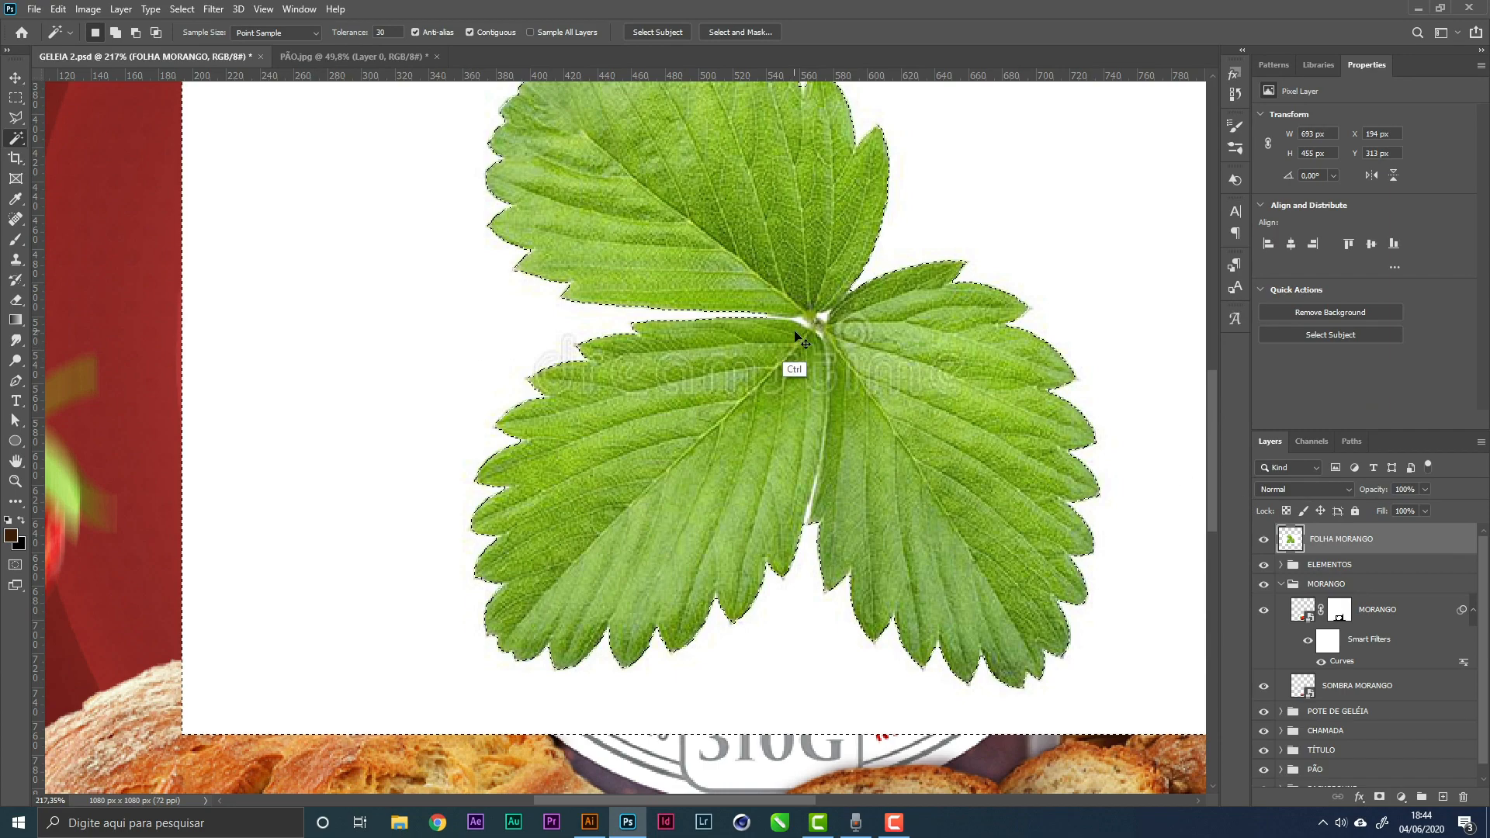
key(ctrl+x)
Outline the lower-left leaflet of the strawberry leaf with a closed Polygonal Lasso selection
drag(785, 329, 731, 415)
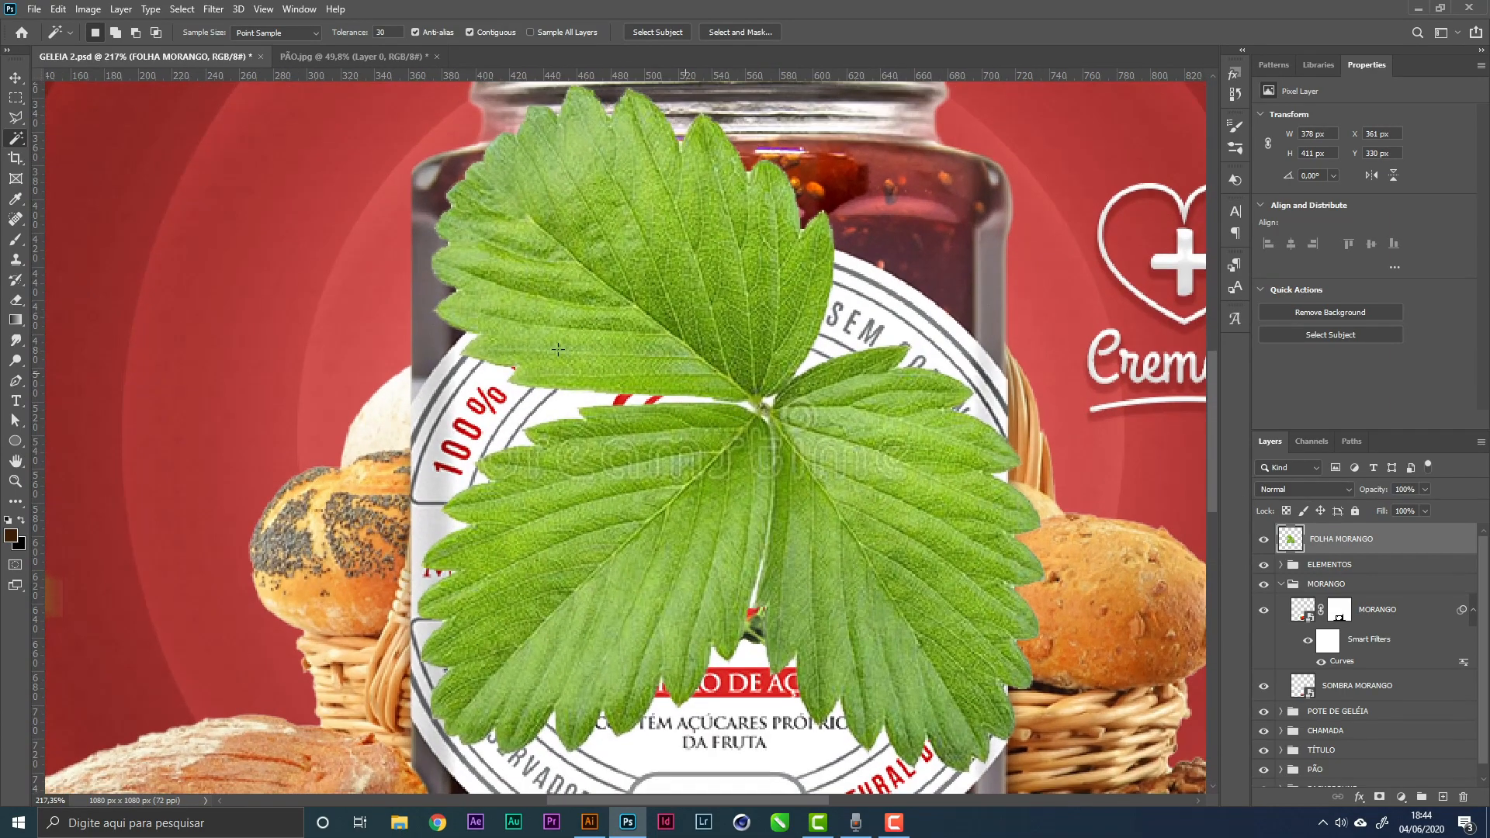
click(16, 117)
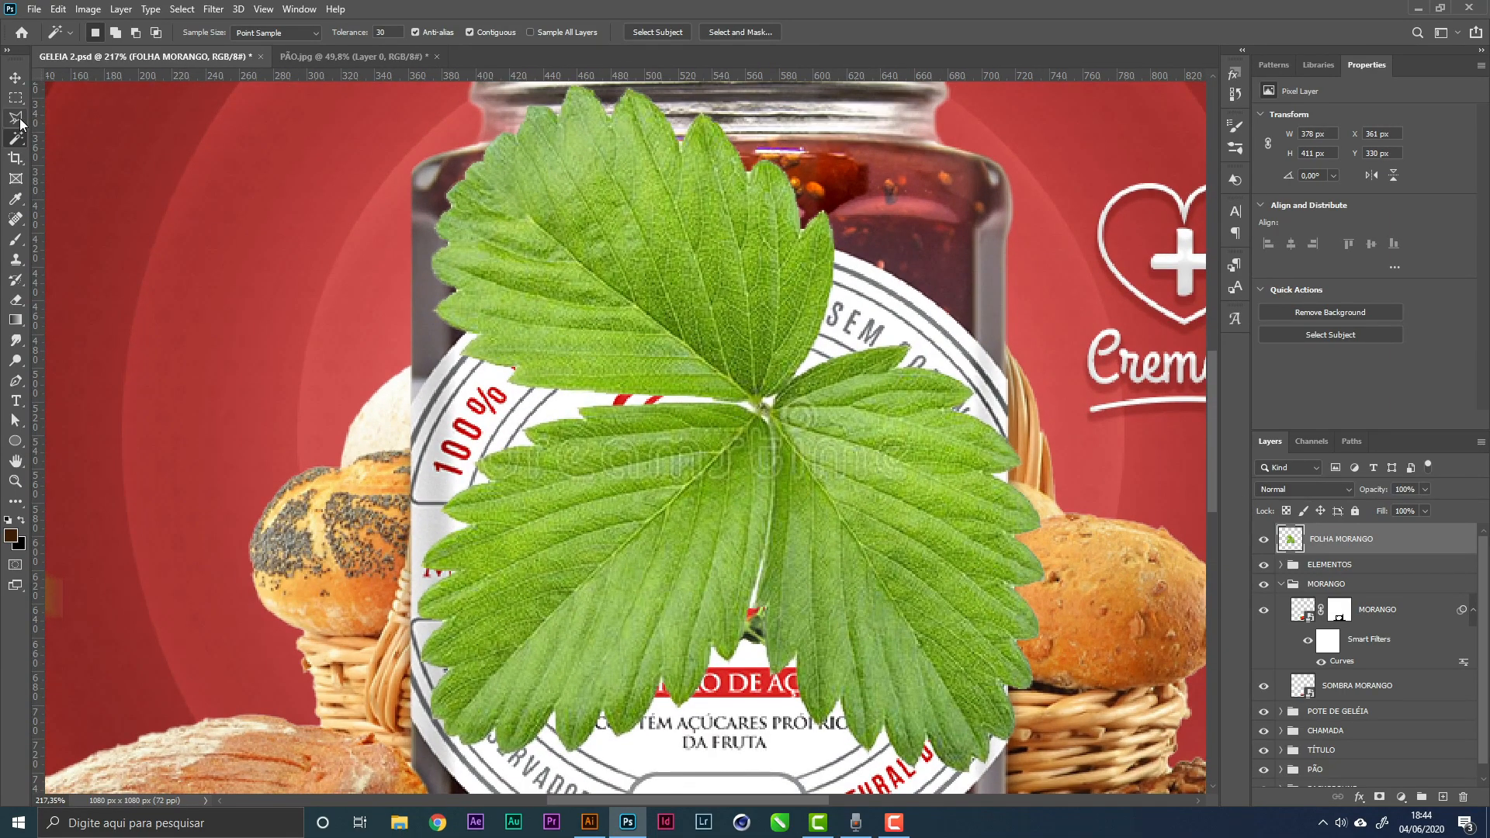
click(763, 413)
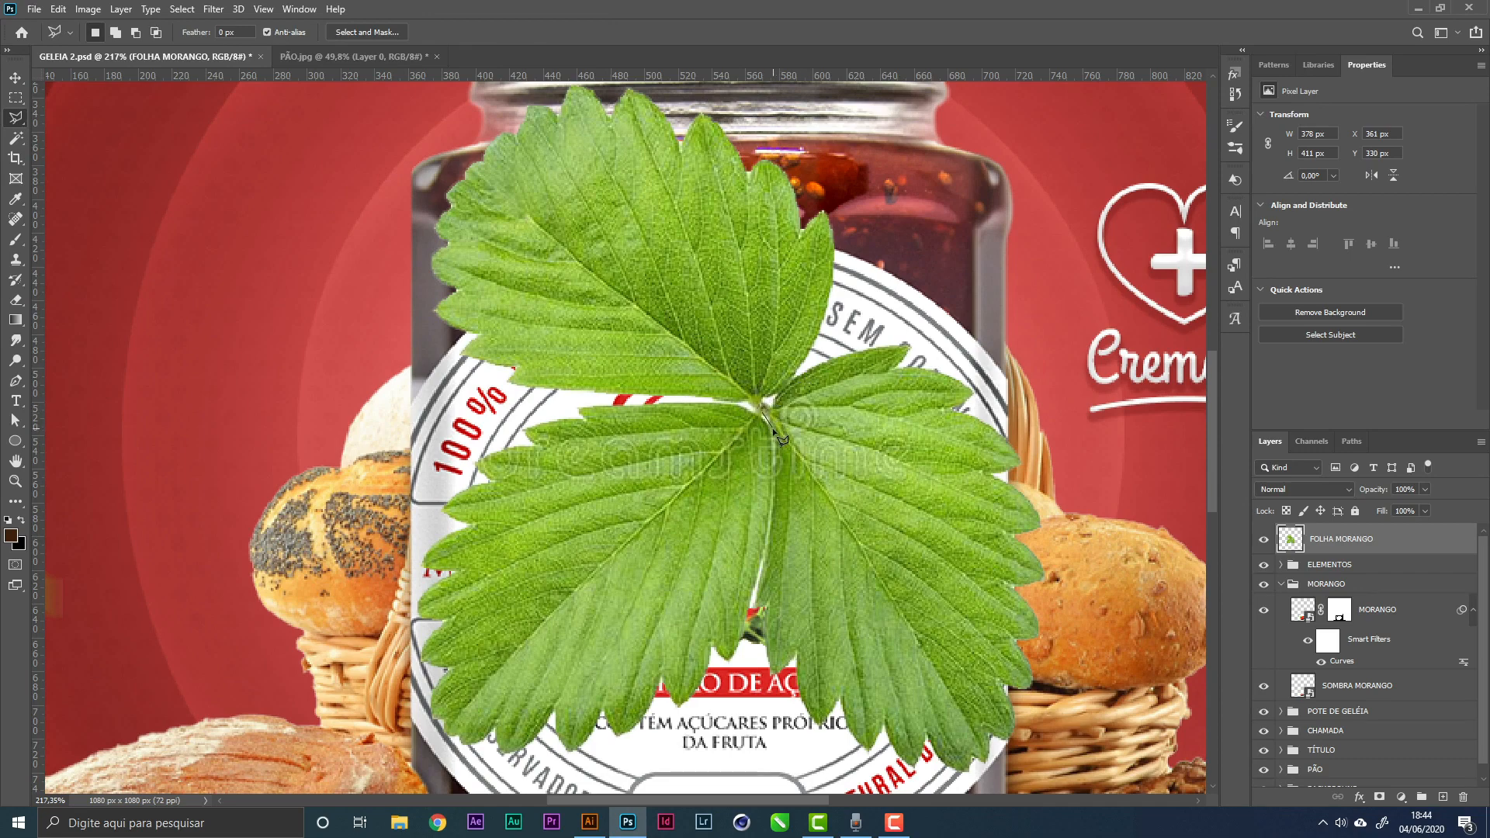
click(773, 430)
click(775, 458)
click(775, 499)
click(768, 550)
click(759, 584)
click(747, 645)
click(713, 759)
click(592, 788)
click(463, 784)
click(305, 669)
click(309, 534)
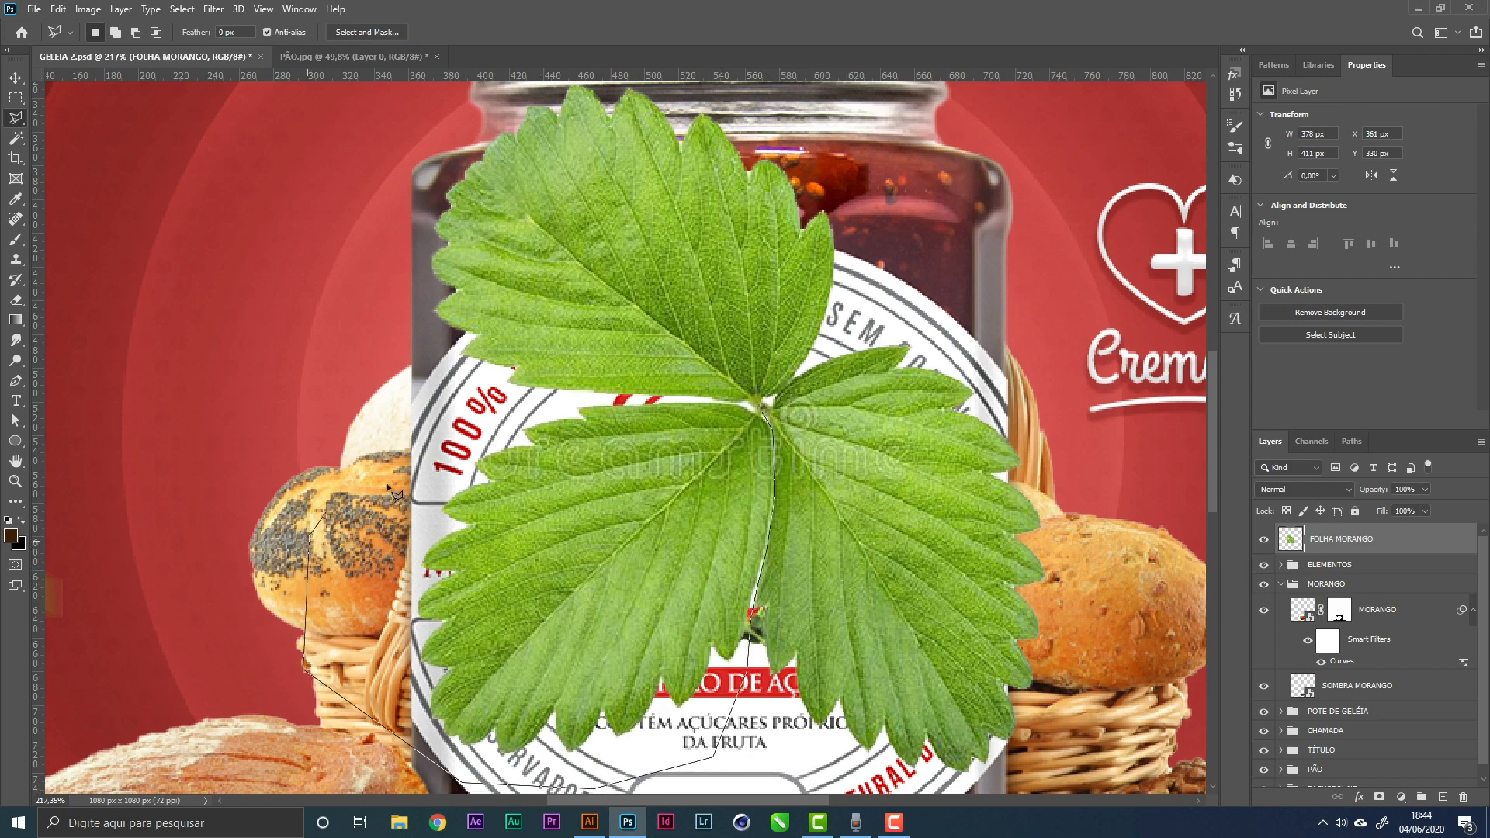
click(528, 402)
click(607, 396)
click(760, 415)
Cut the selected leaflet, delete the rest of the FOLHA MORANGO layer and paste the leaflet as a new layer
key(z)
drag(786, 411, 722, 433)
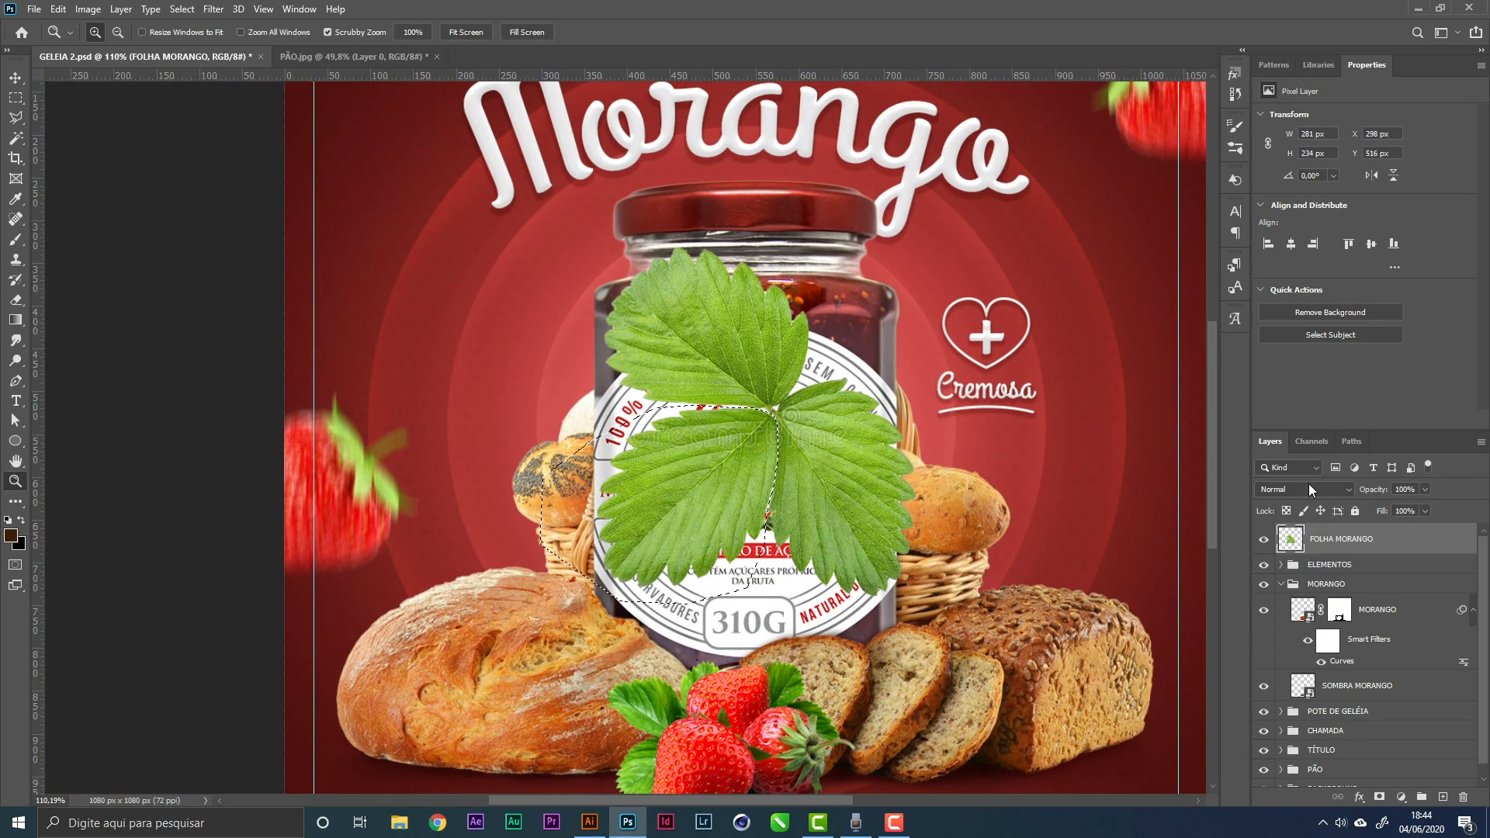
key(Delete)
key(ctrl+d)
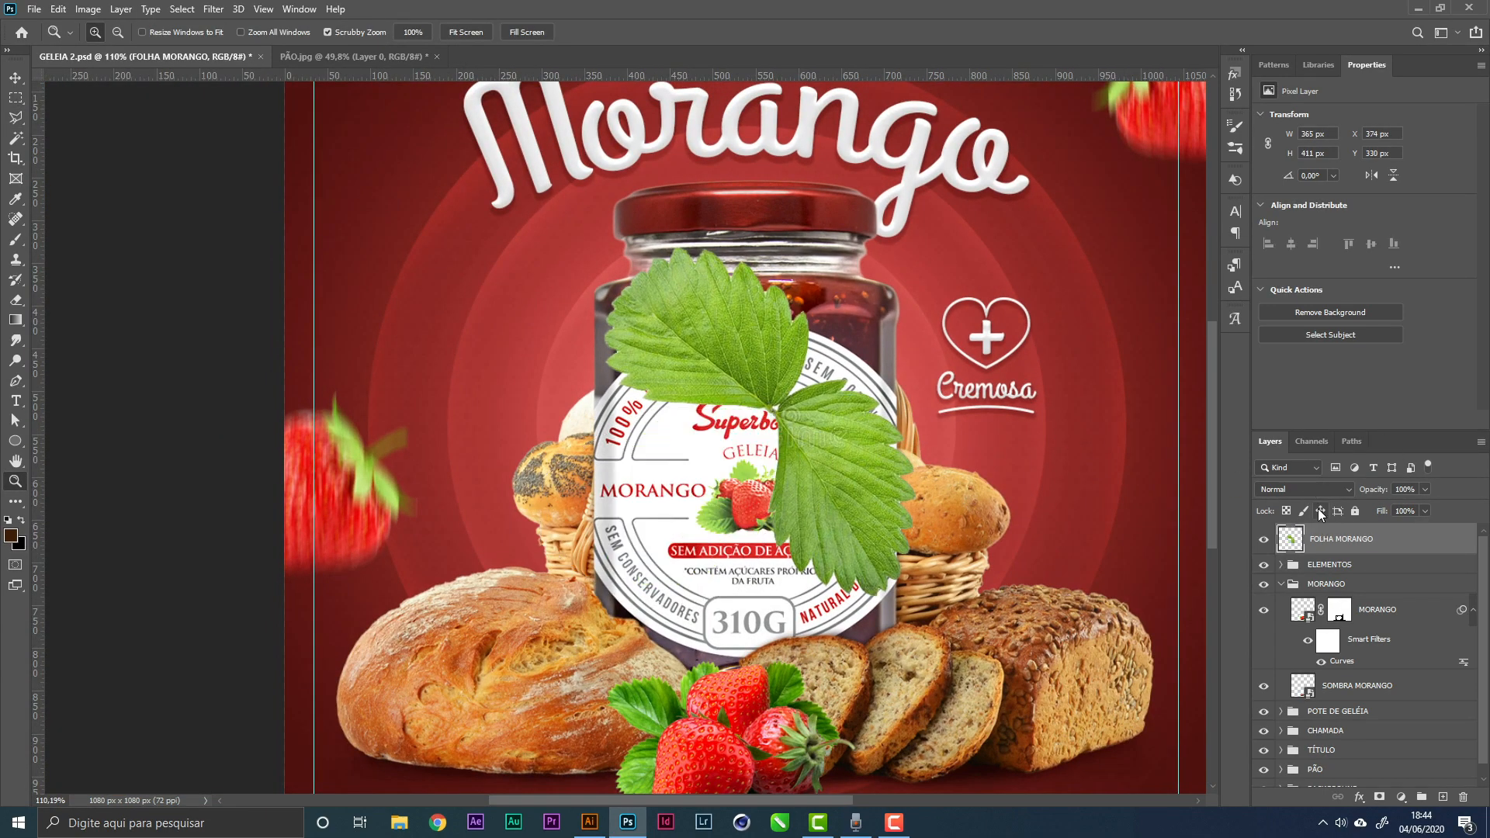
key(Delete)
key(ctrl+v)
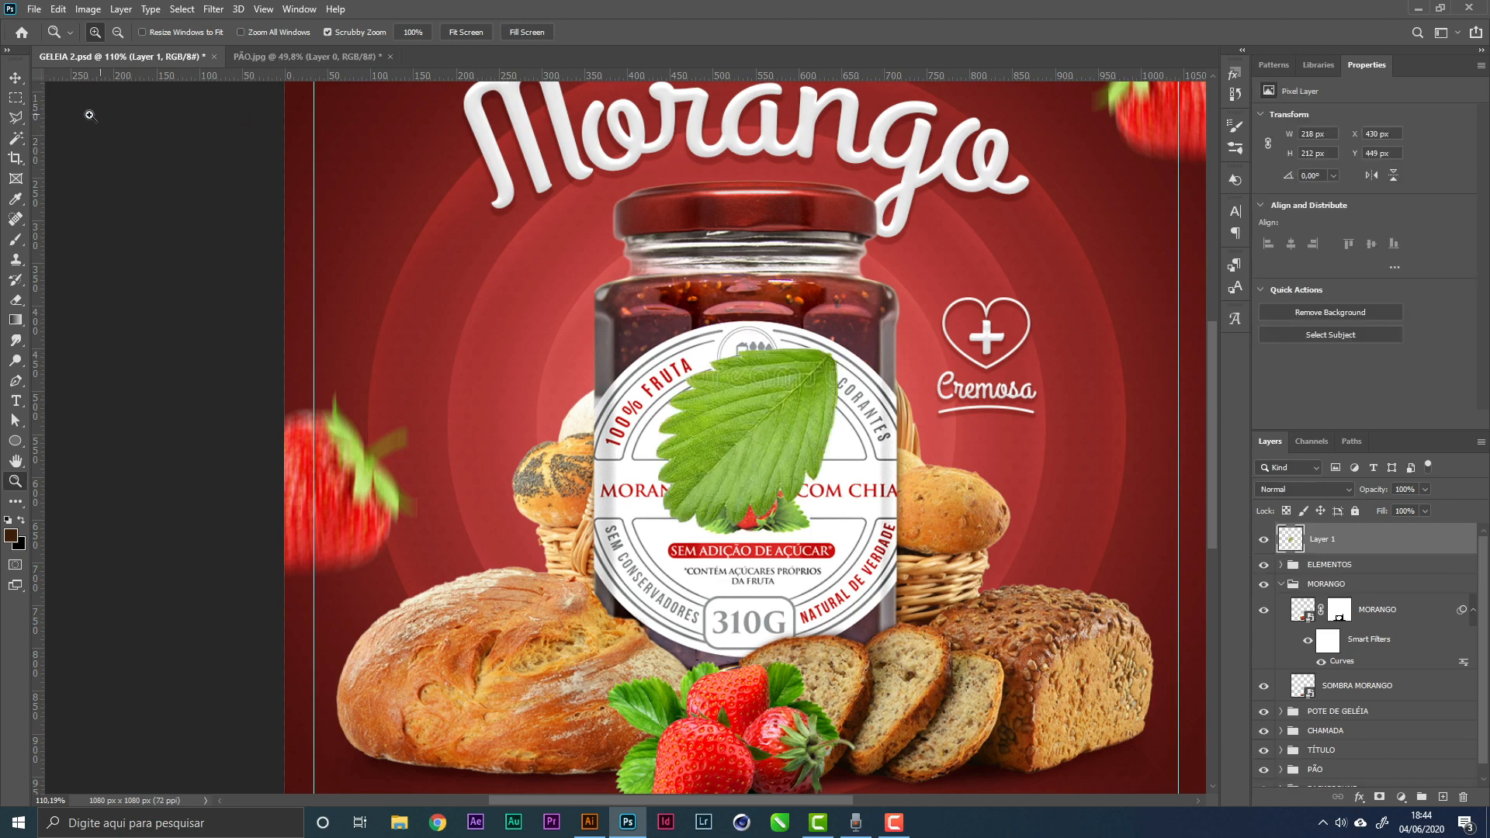
Rename the pasted leaflet layer as FOLHA DE MORANGO and convert it to a smart object
click(15, 77)
double_click(1323, 540)
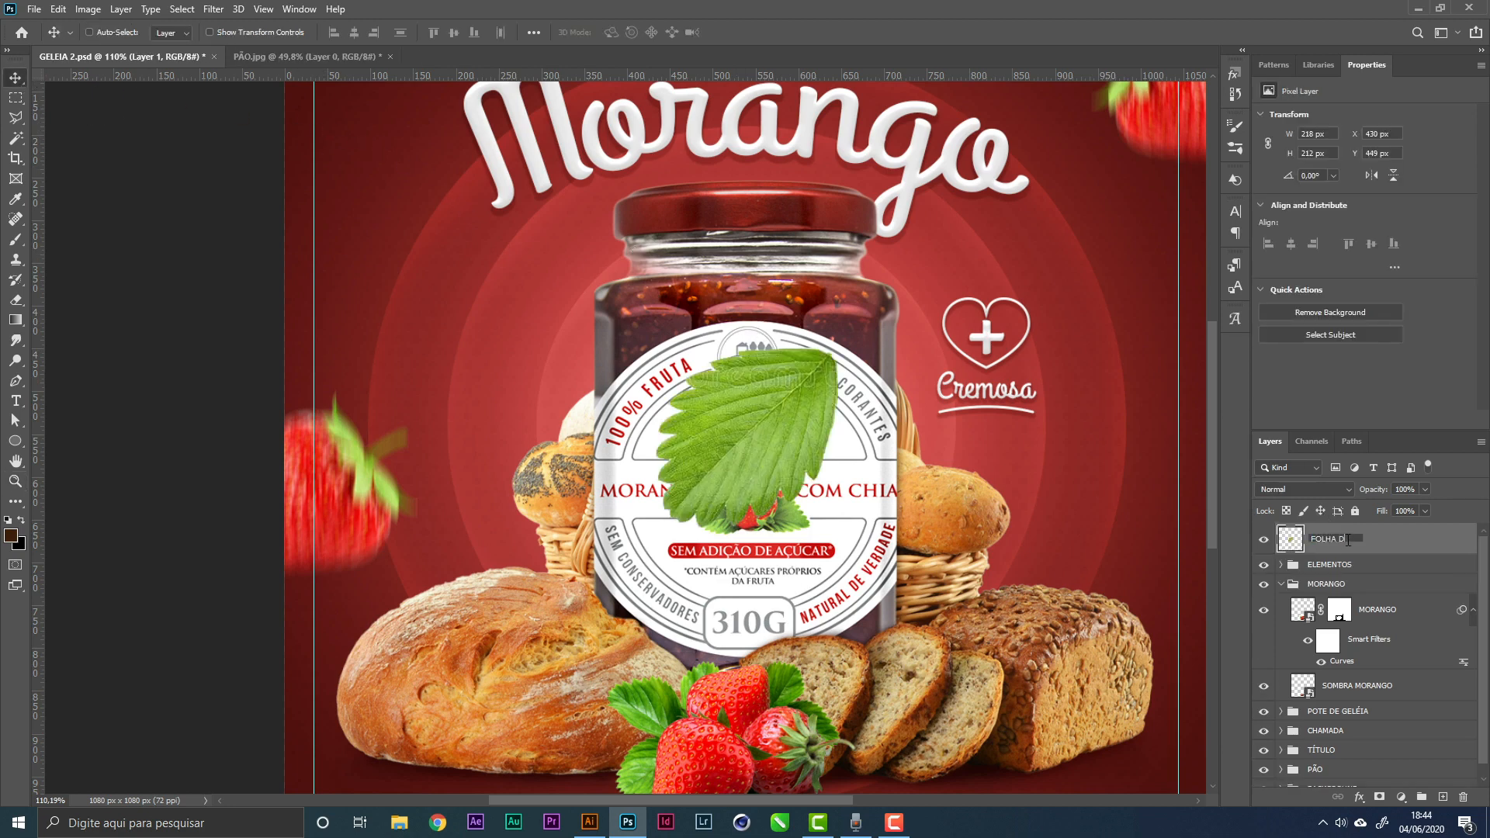
text(FOLHA DE MORANGO)
key(Return)
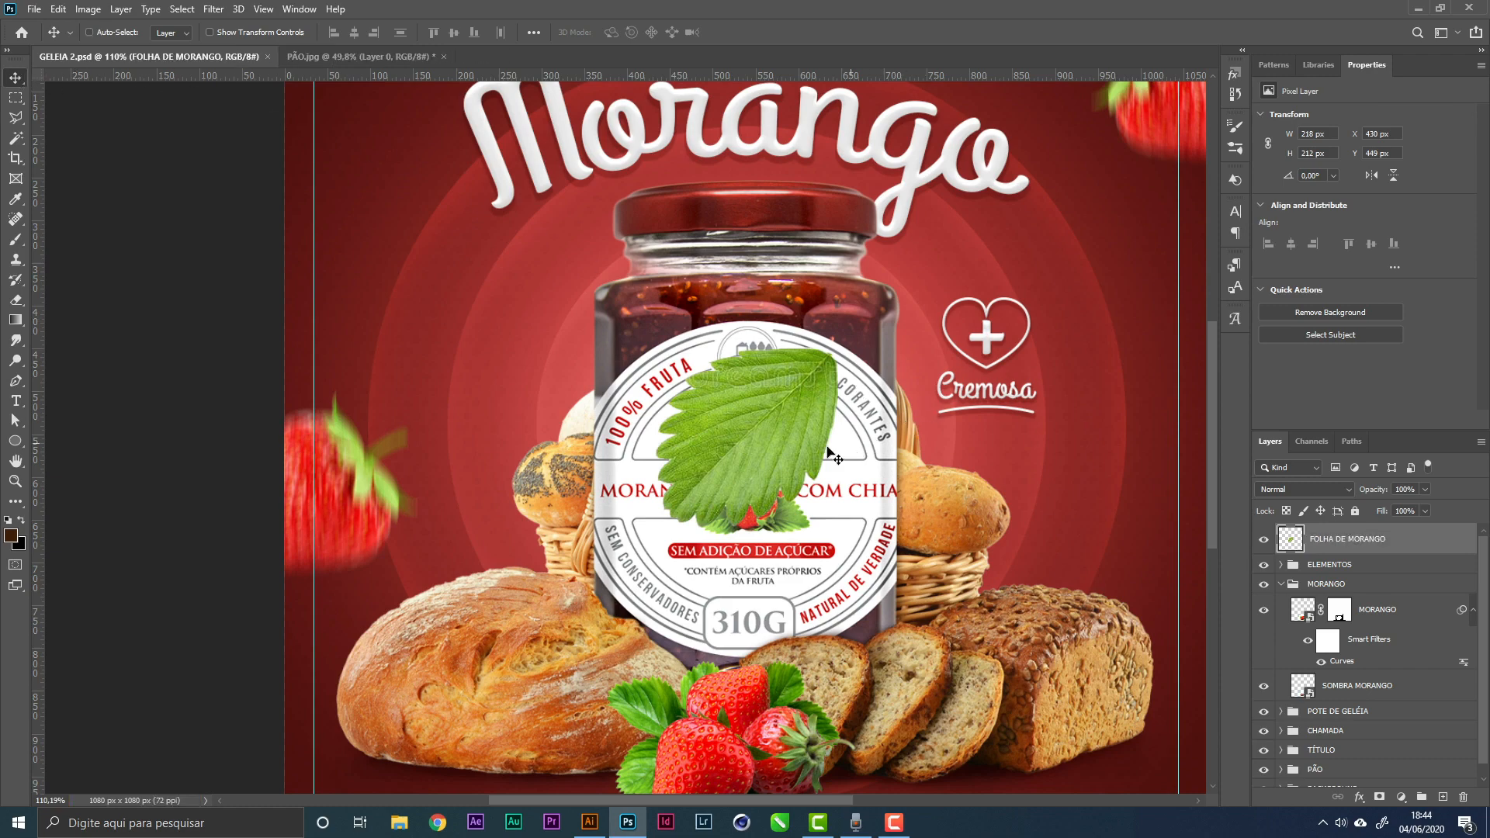
drag(739, 488, 808, 389)
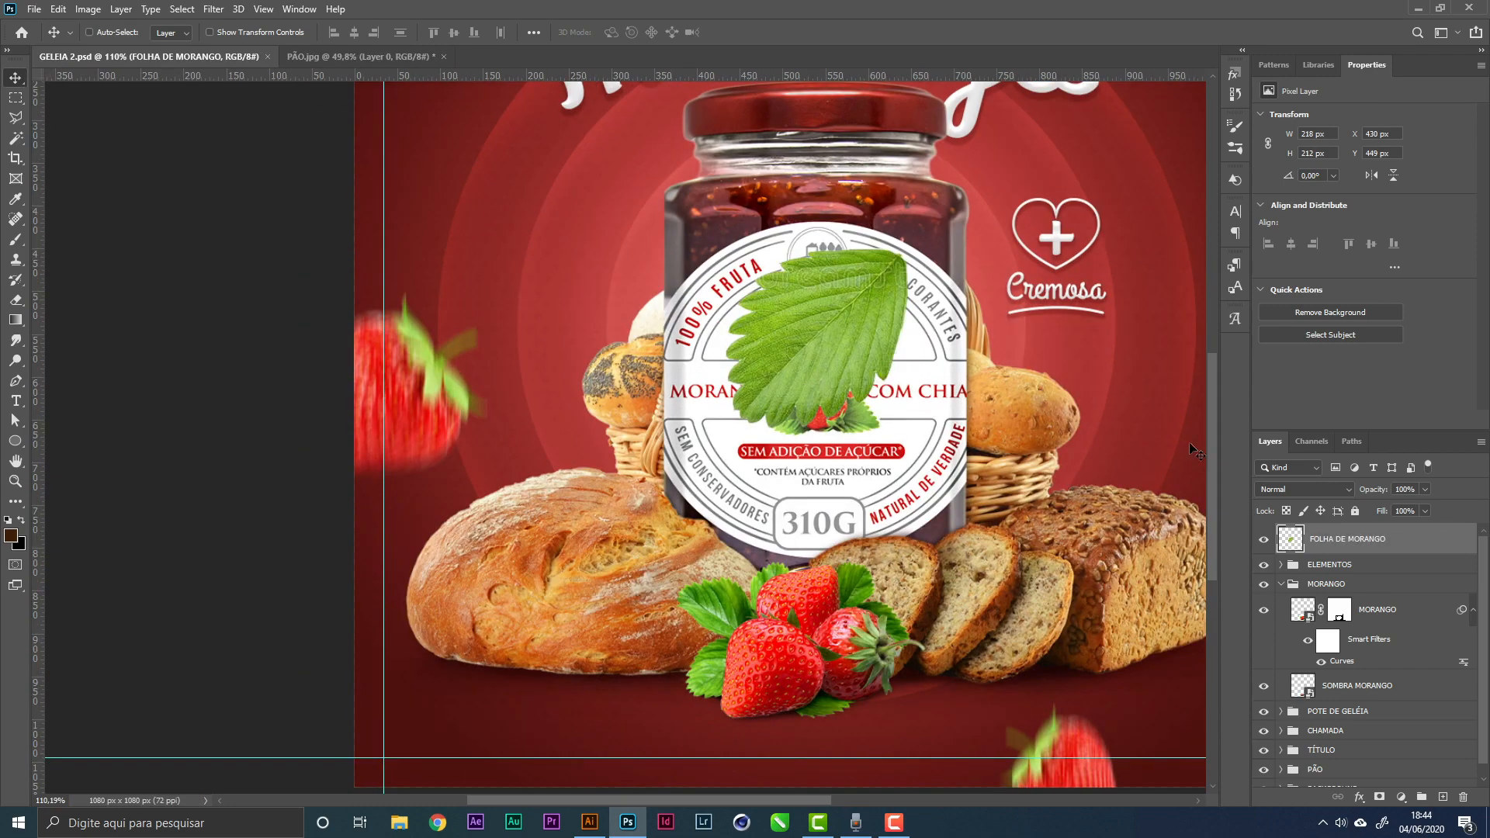
right_click(1374, 545)
click(1332, 443)
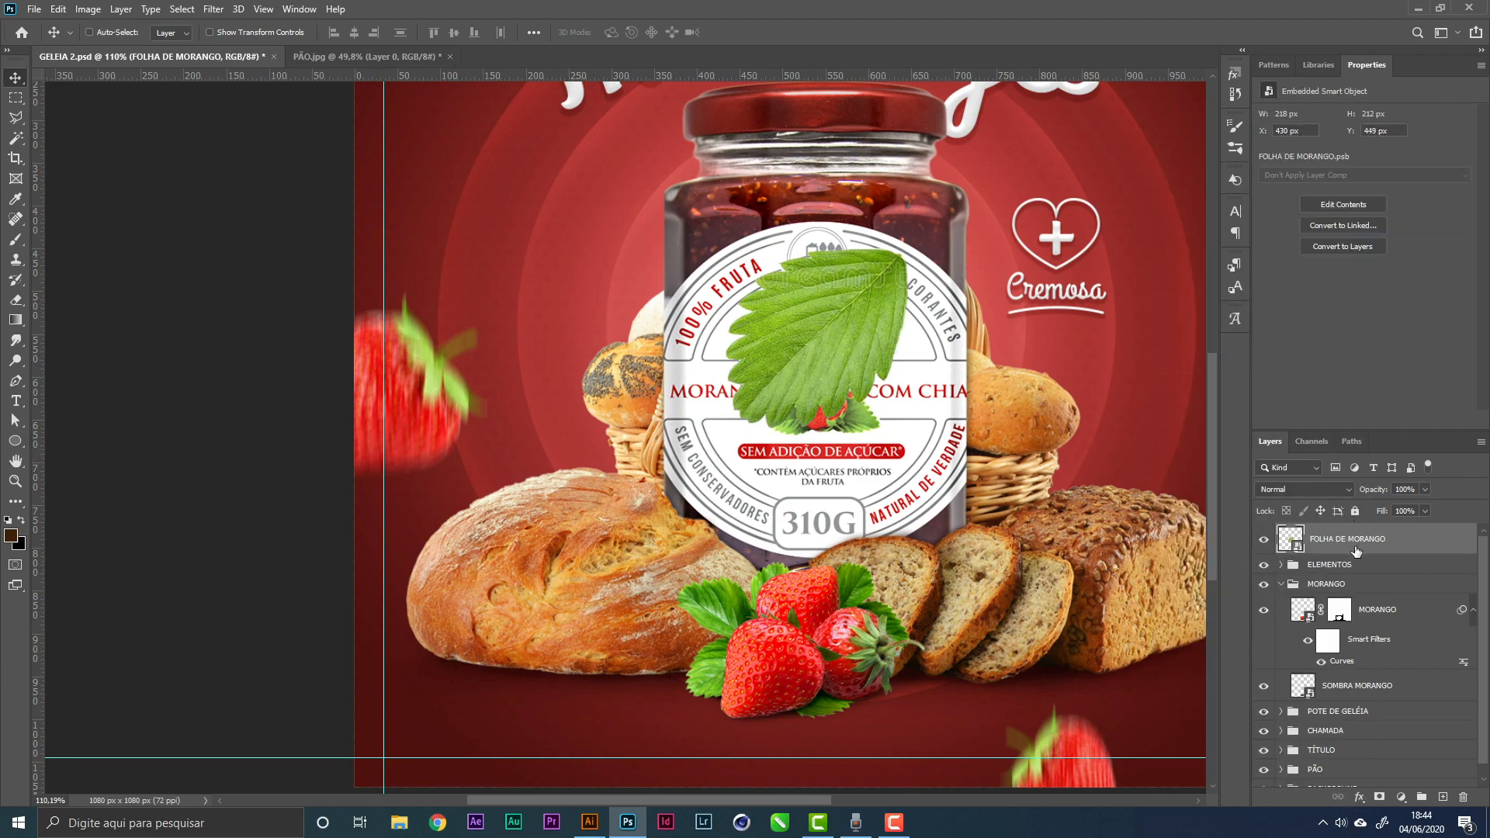
Duplicate the leaf, move the duplicate over the left loaf and copy the MORANGO layer's Curves smart filter onto it
key(ctrl+j)
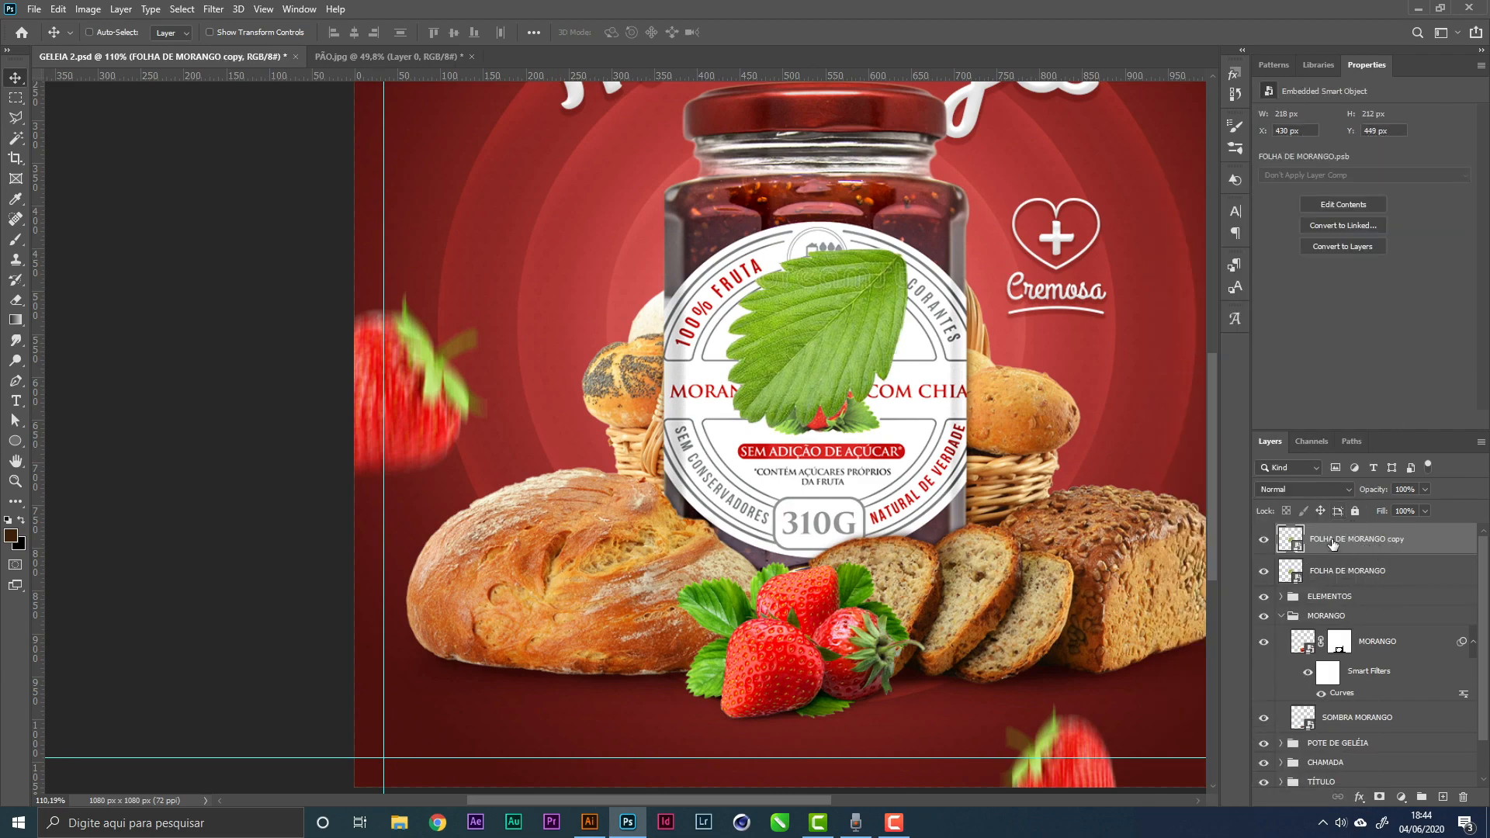
drag(921, 378, 689, 621)
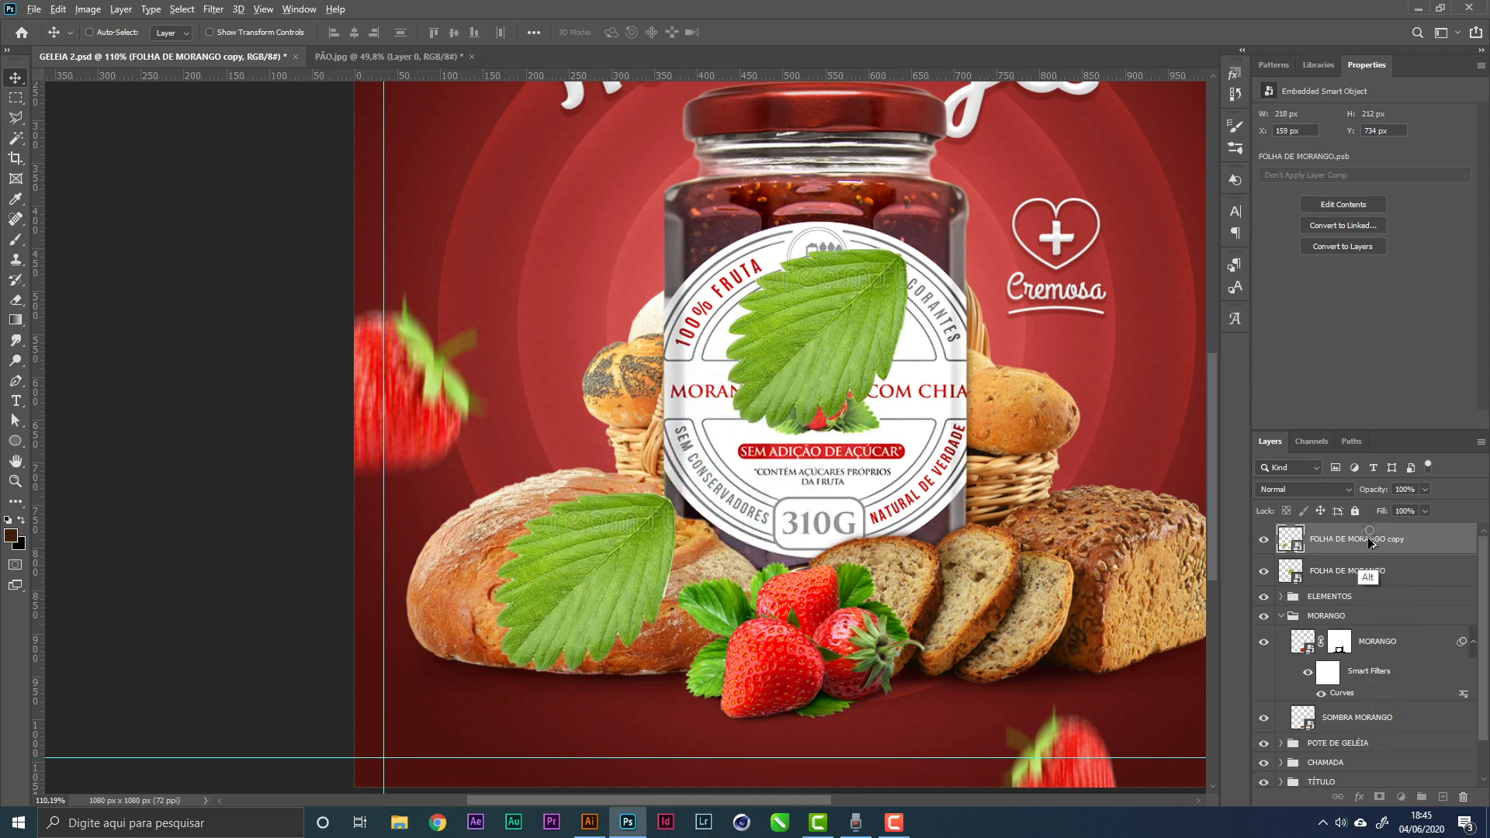
drag(1371, 543, 1370, 544)
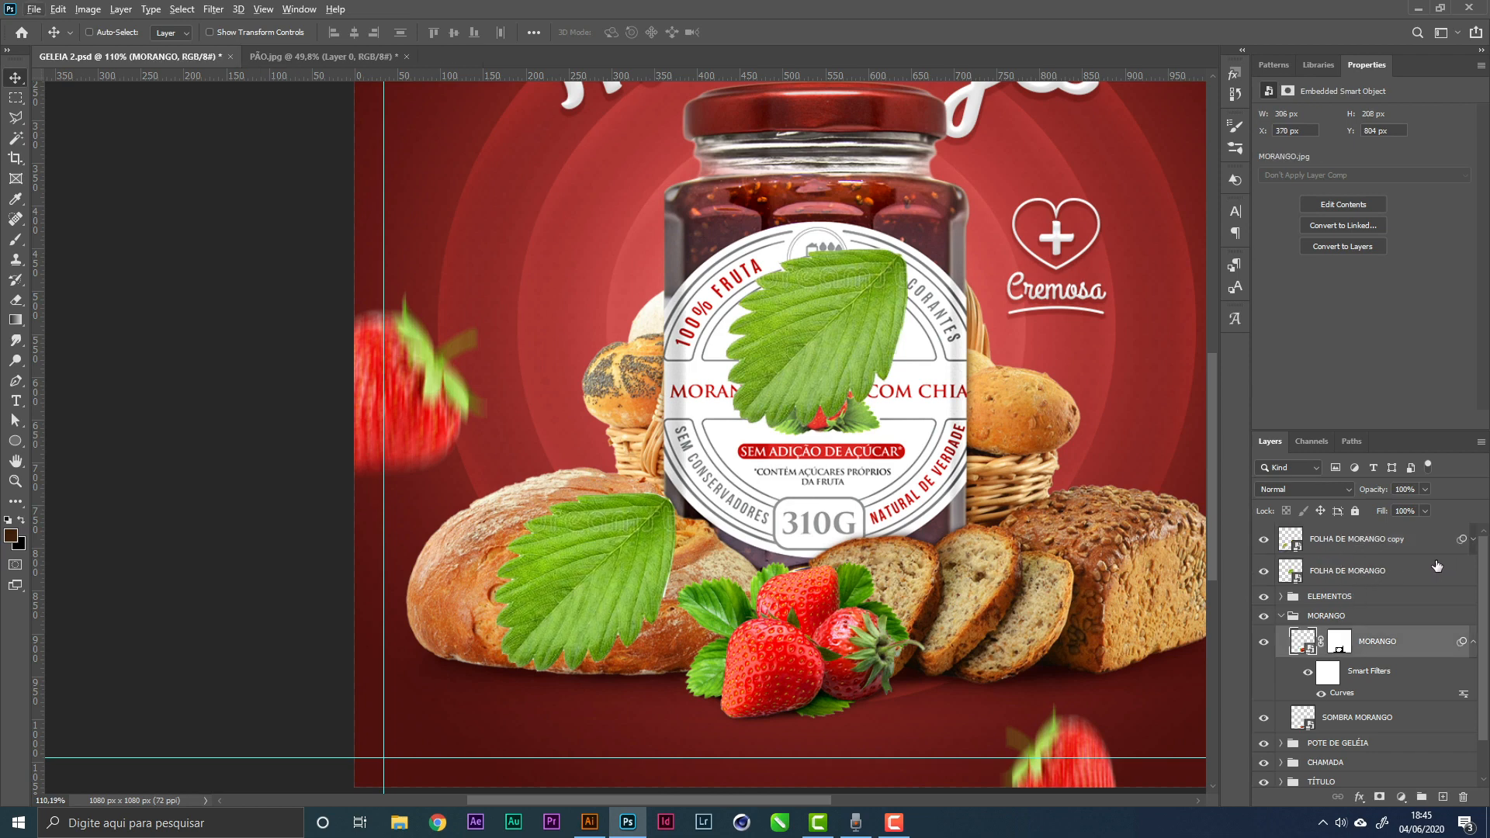
drag(667, 544, 625, 559)
key(ctrl+z)
click(1395, 541)
click(1474, 541)
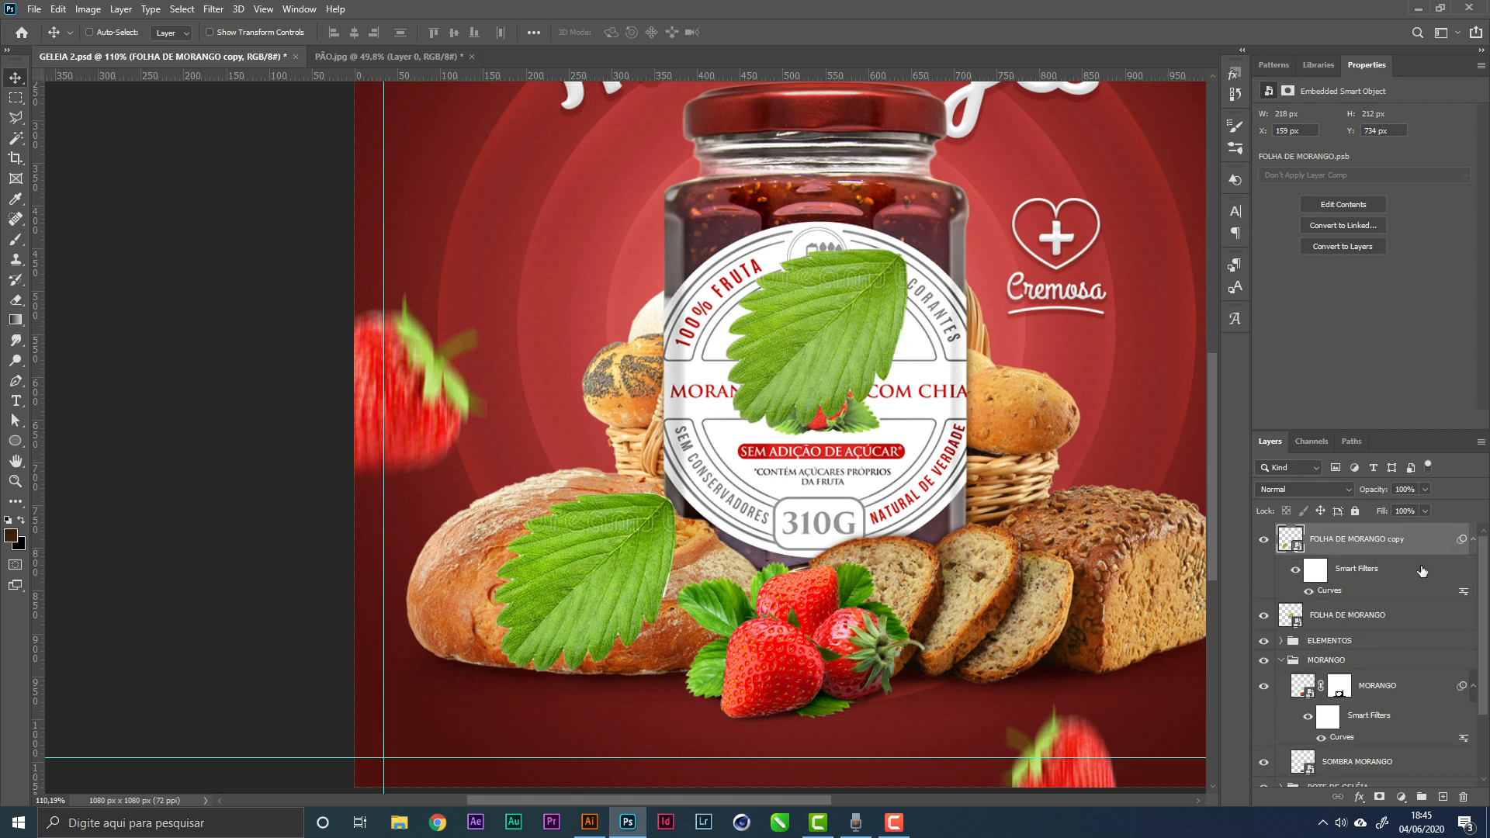
Copy the Curves smart filter onto the original FOLHA DE MORANGO layer and collapse both leaf layers' filter lists
drag(1368, 594, 1354, 622)
click(1474, 617)
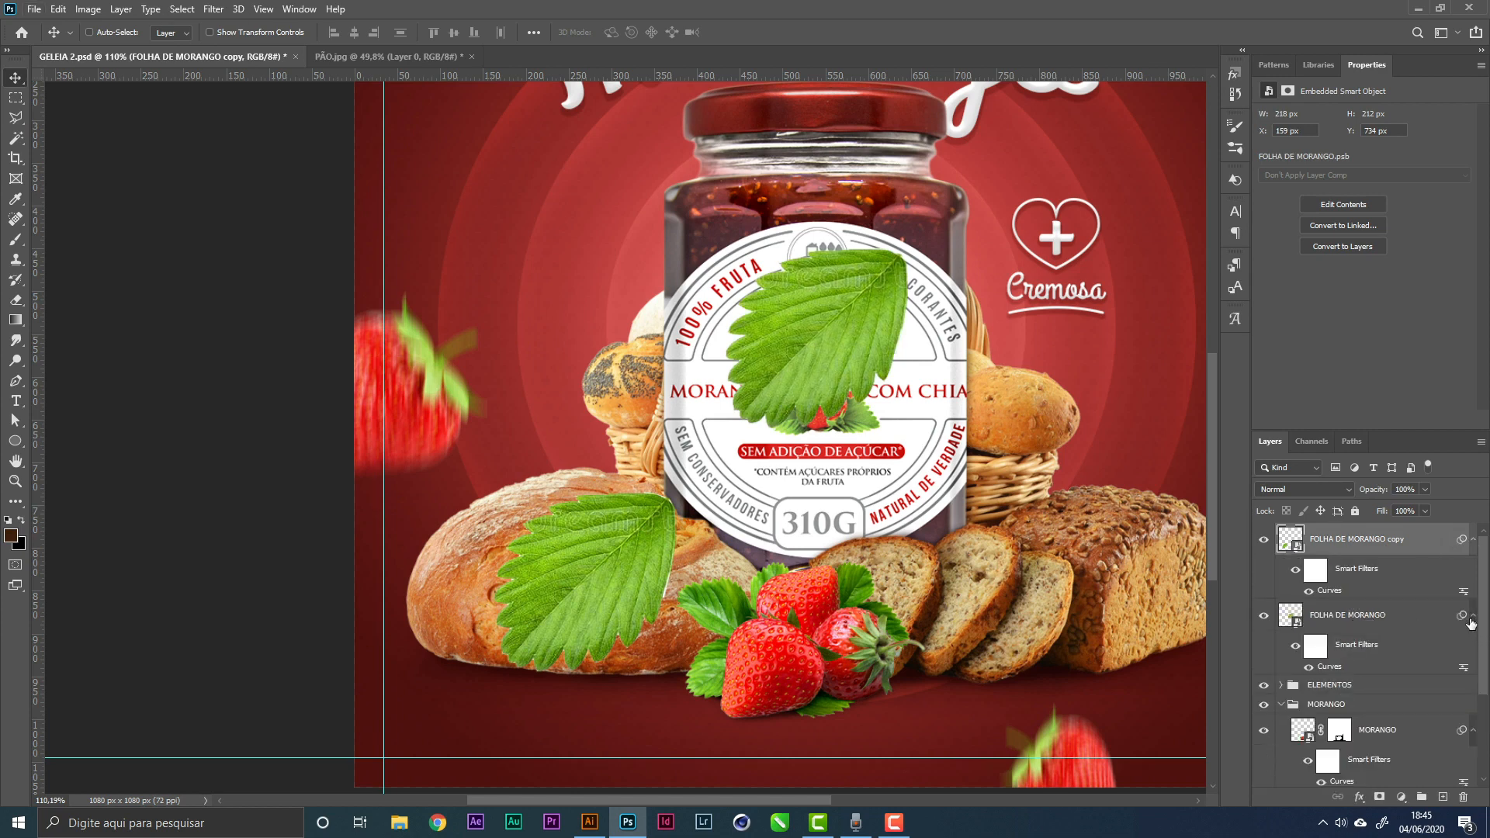
click(1474, 618)
click(1474, 540)
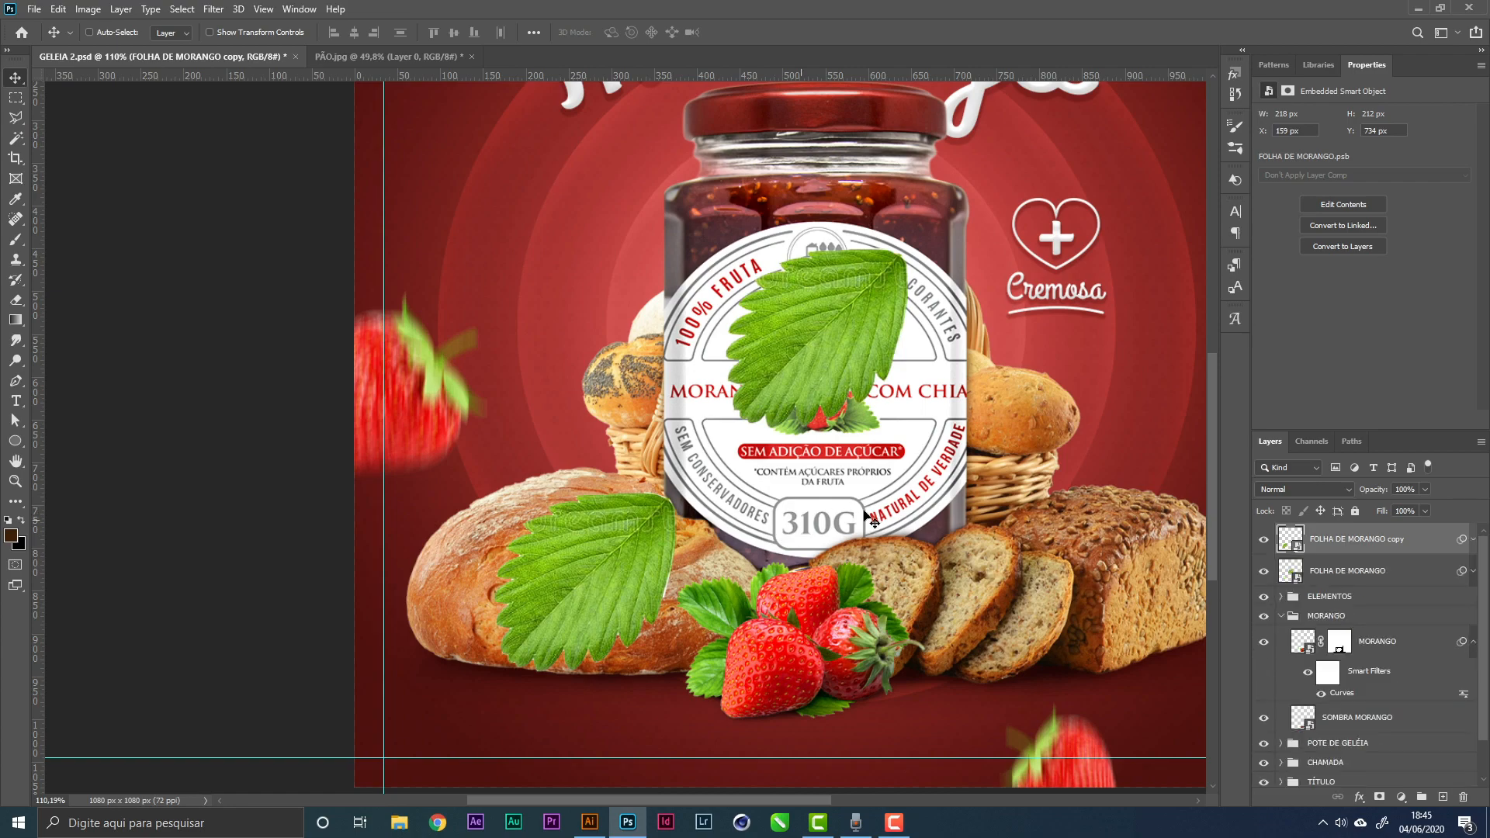
Move the leaf copy on the left loaf to about X 90, Y 765 px and rasterize its layer
drag(775, 524, 715, 550)
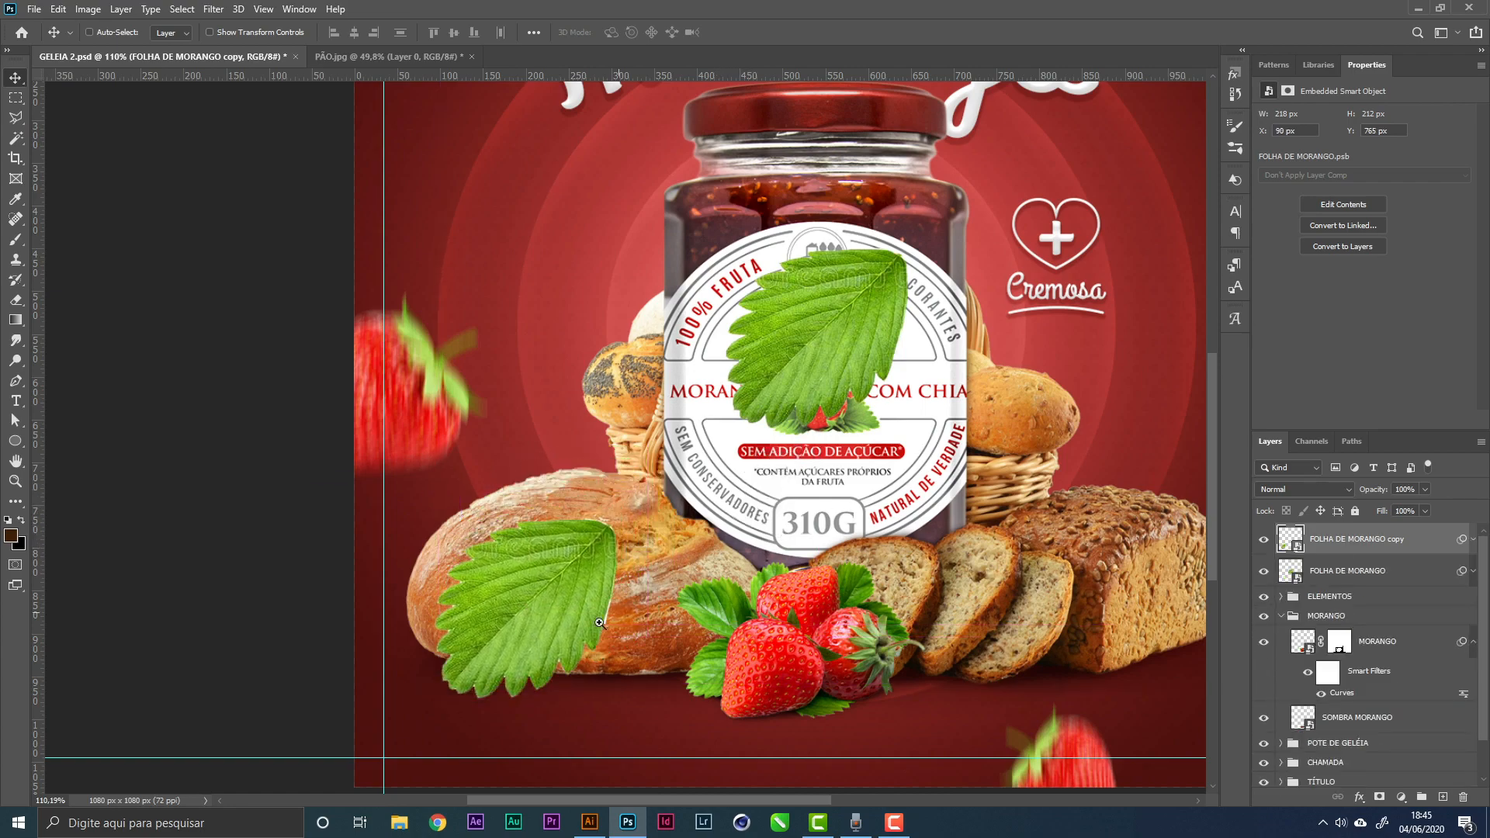
key(z)
drag(600, 624, 667, 580)
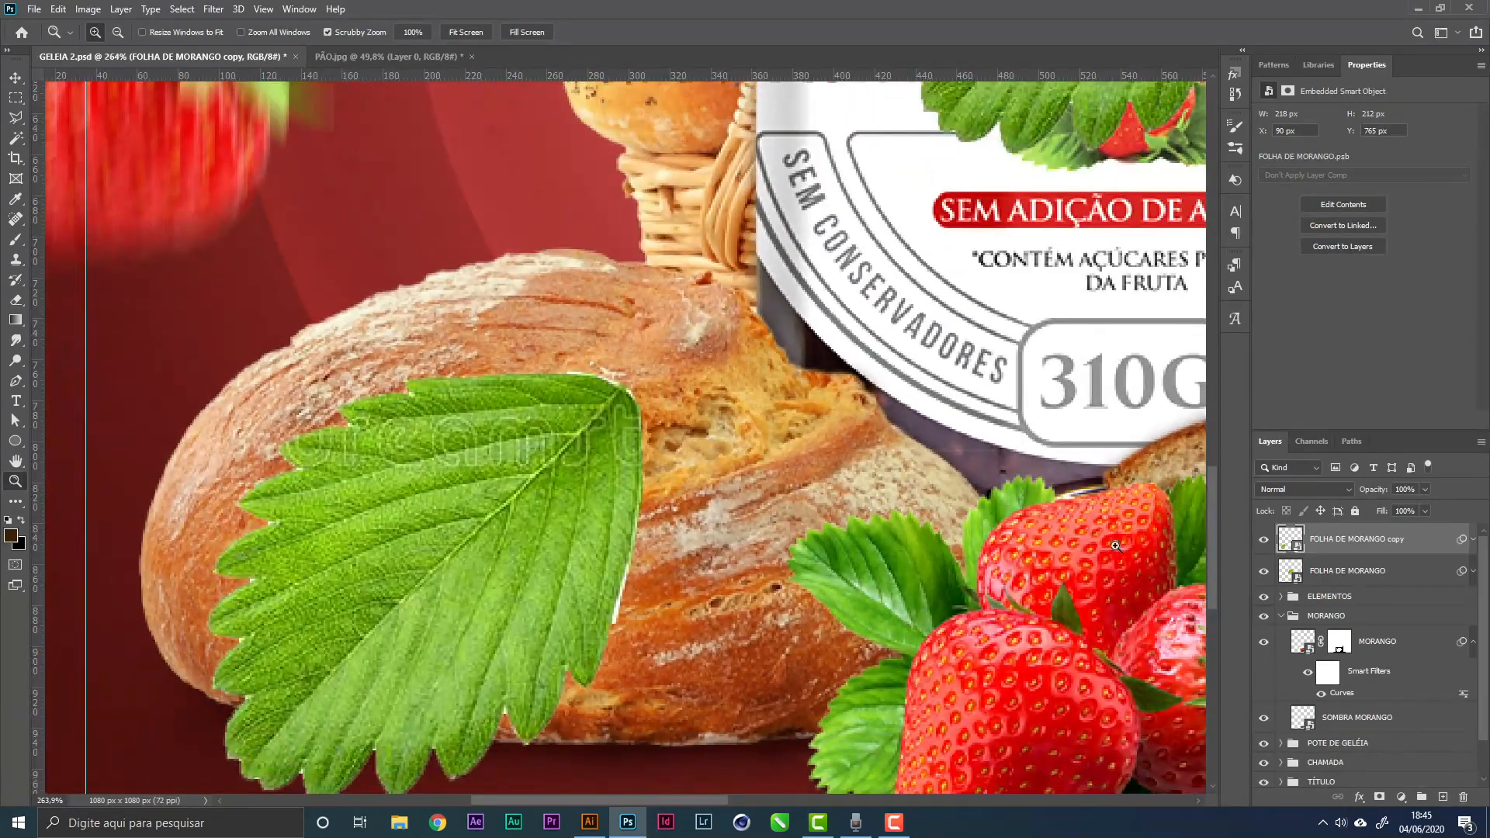
drag(847, 534, 836, 535)
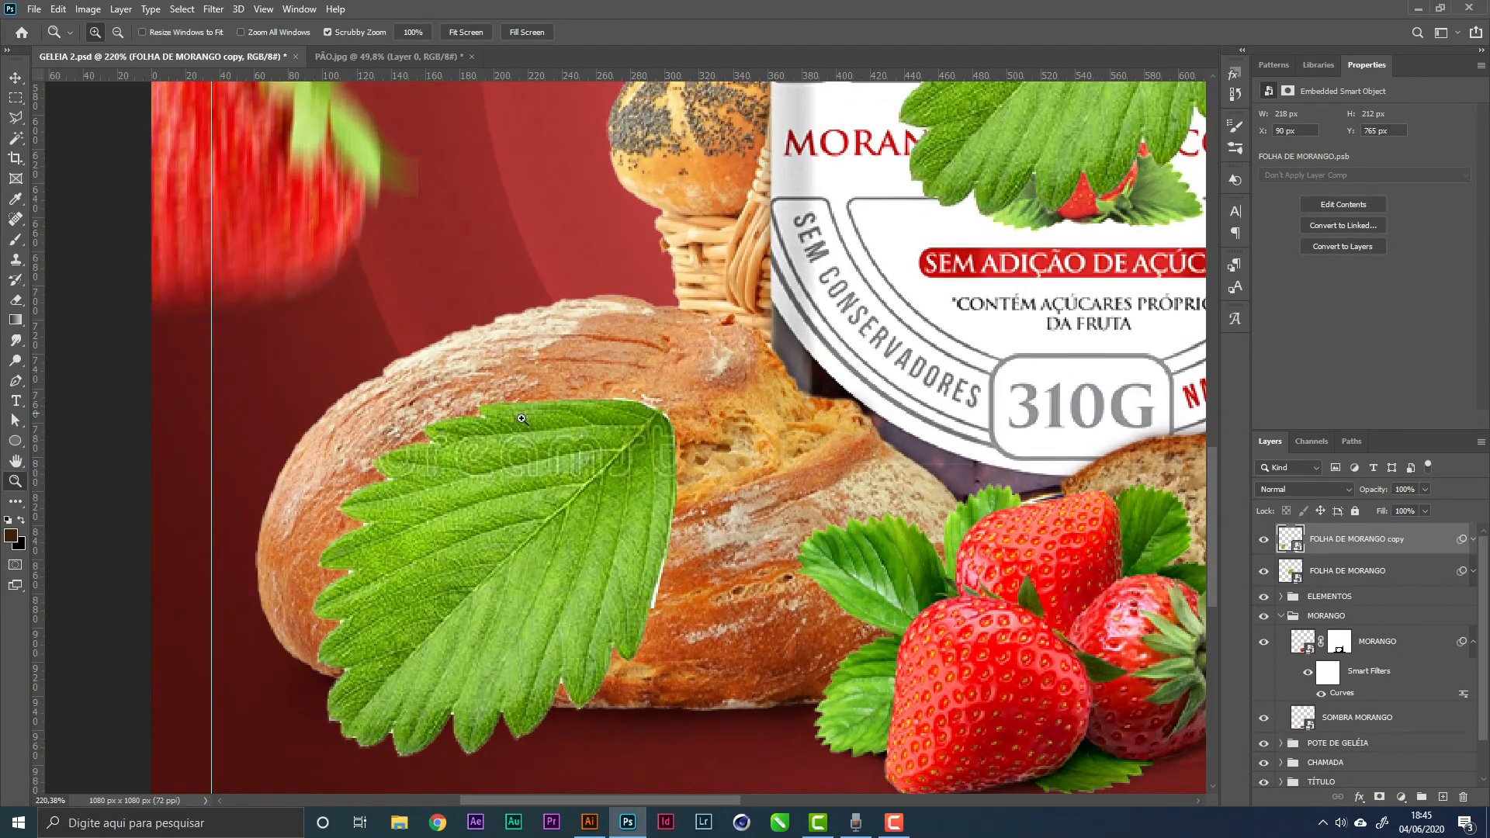
drag(521, 419, 627, 362)
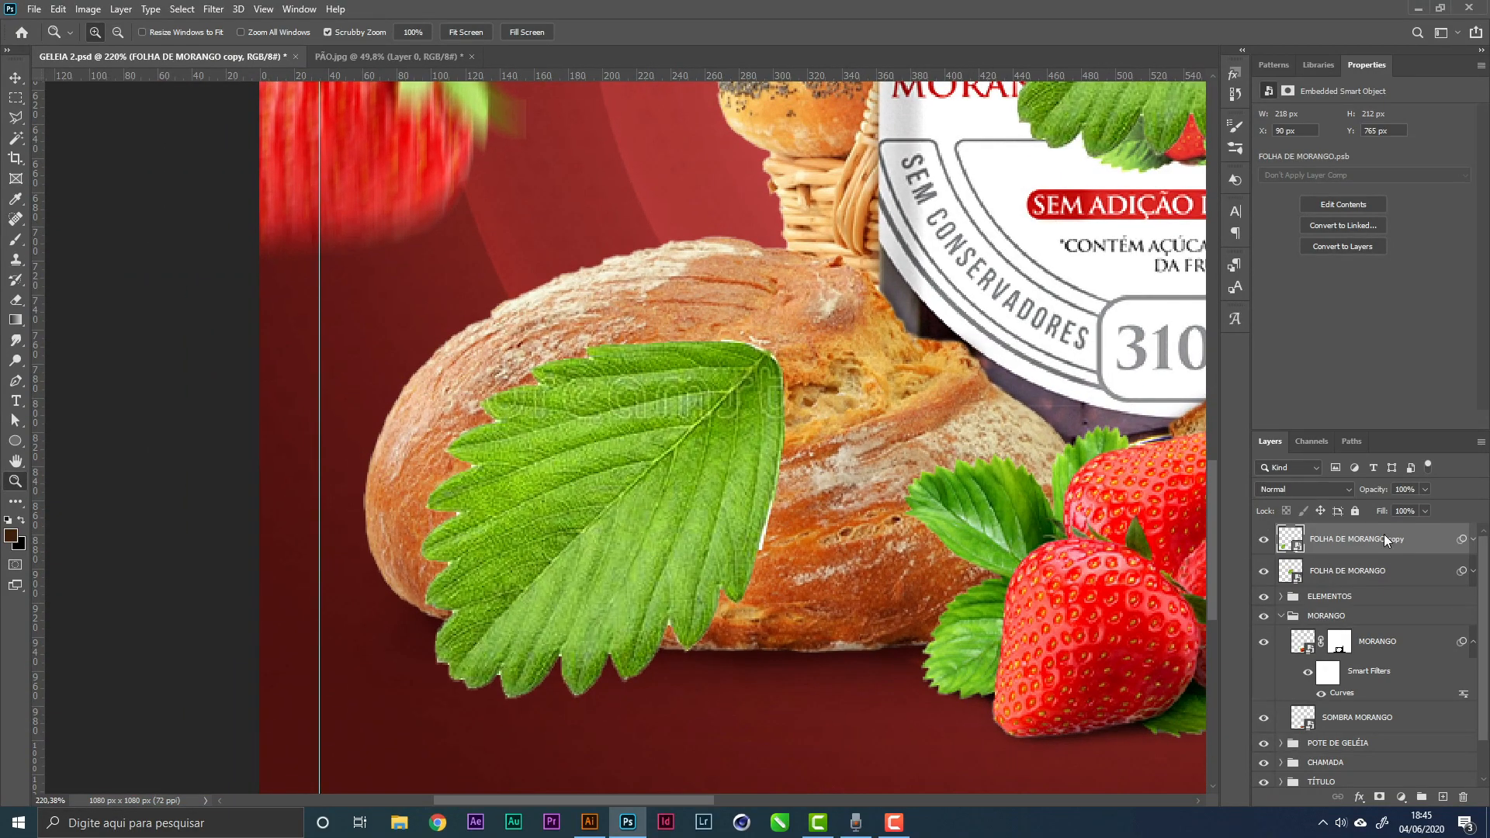
right_click(1385, 538)
click(1245, 424)
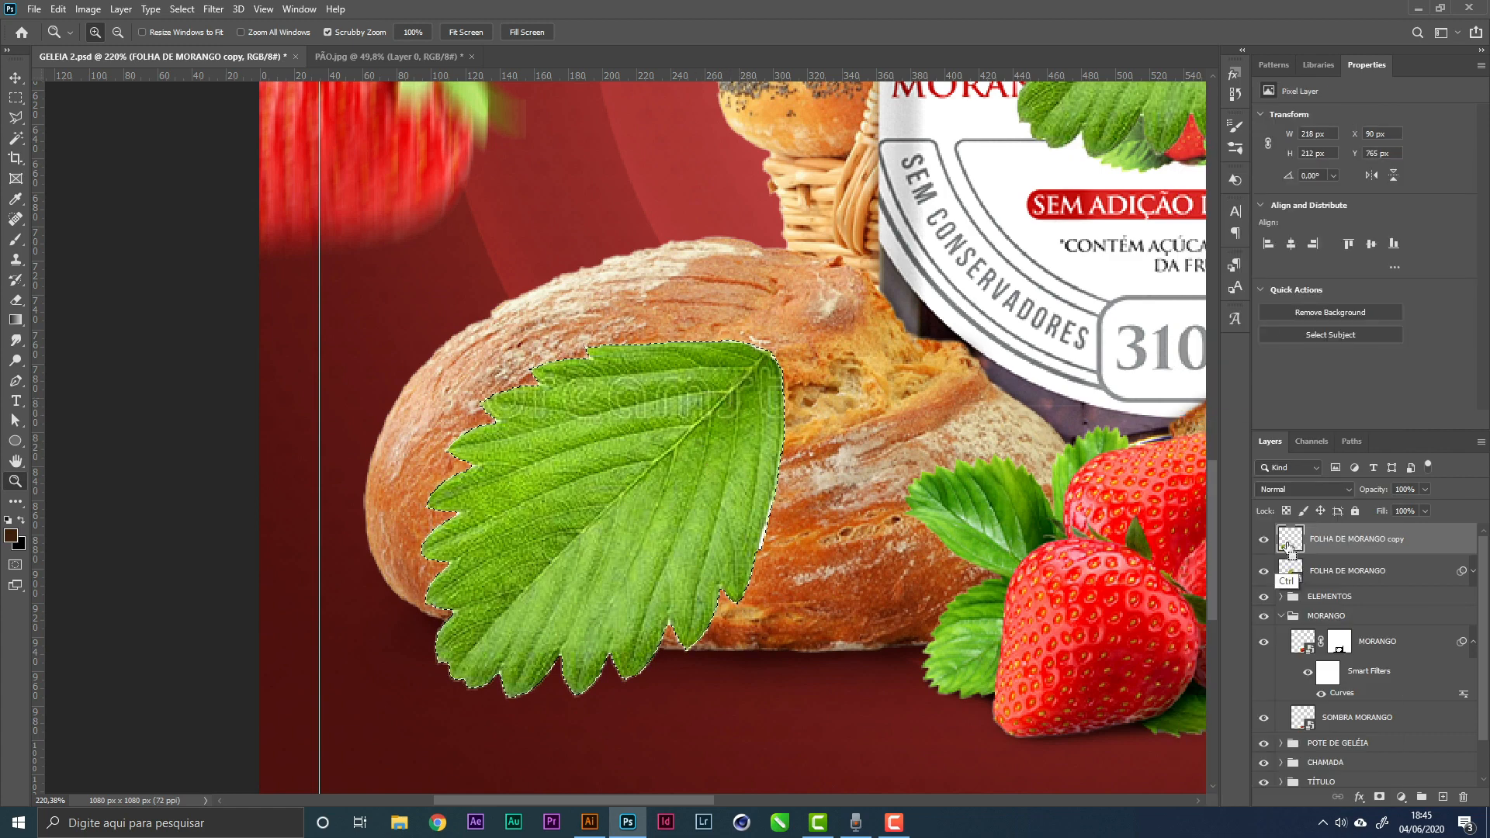
Trim the leaf copy's edge by deleting everything outside its outline contracted by 1 pixel, and clear the selection
ctrl+click(1291, 539)
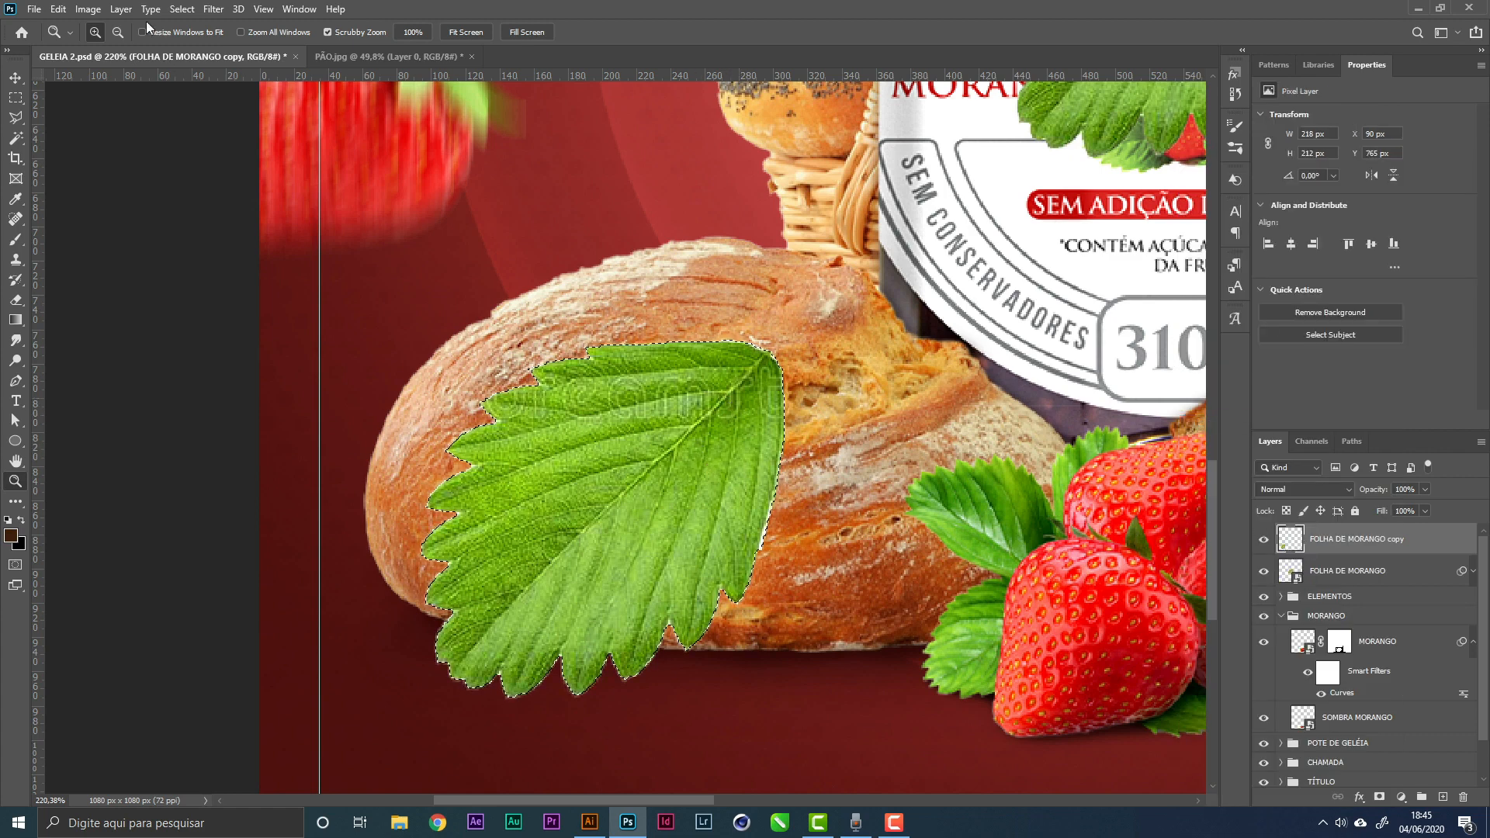
click(181, 10)
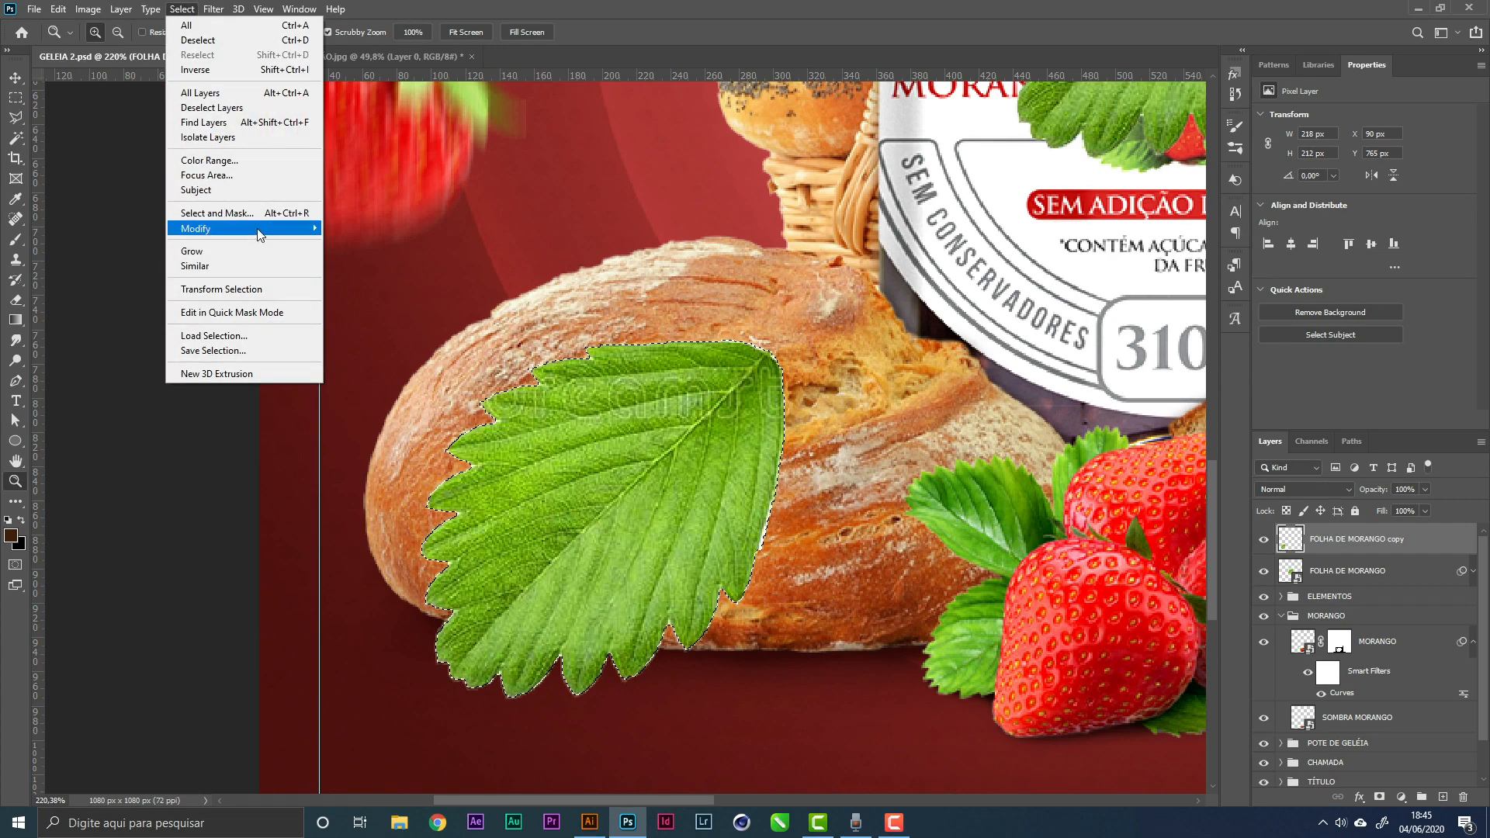
mouse_move(299, 228)
click(91, 272)
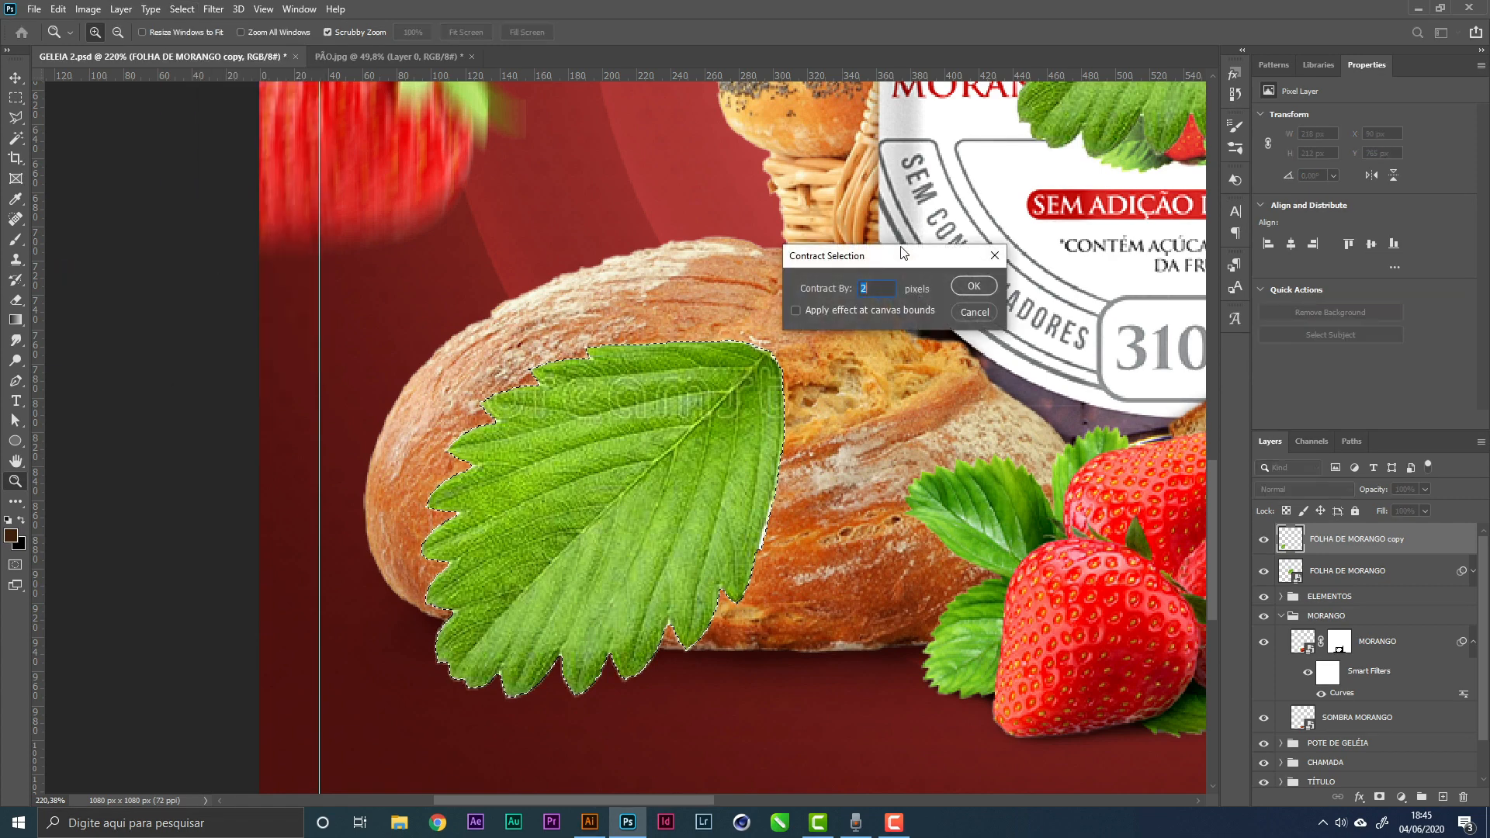
click(974, 286)
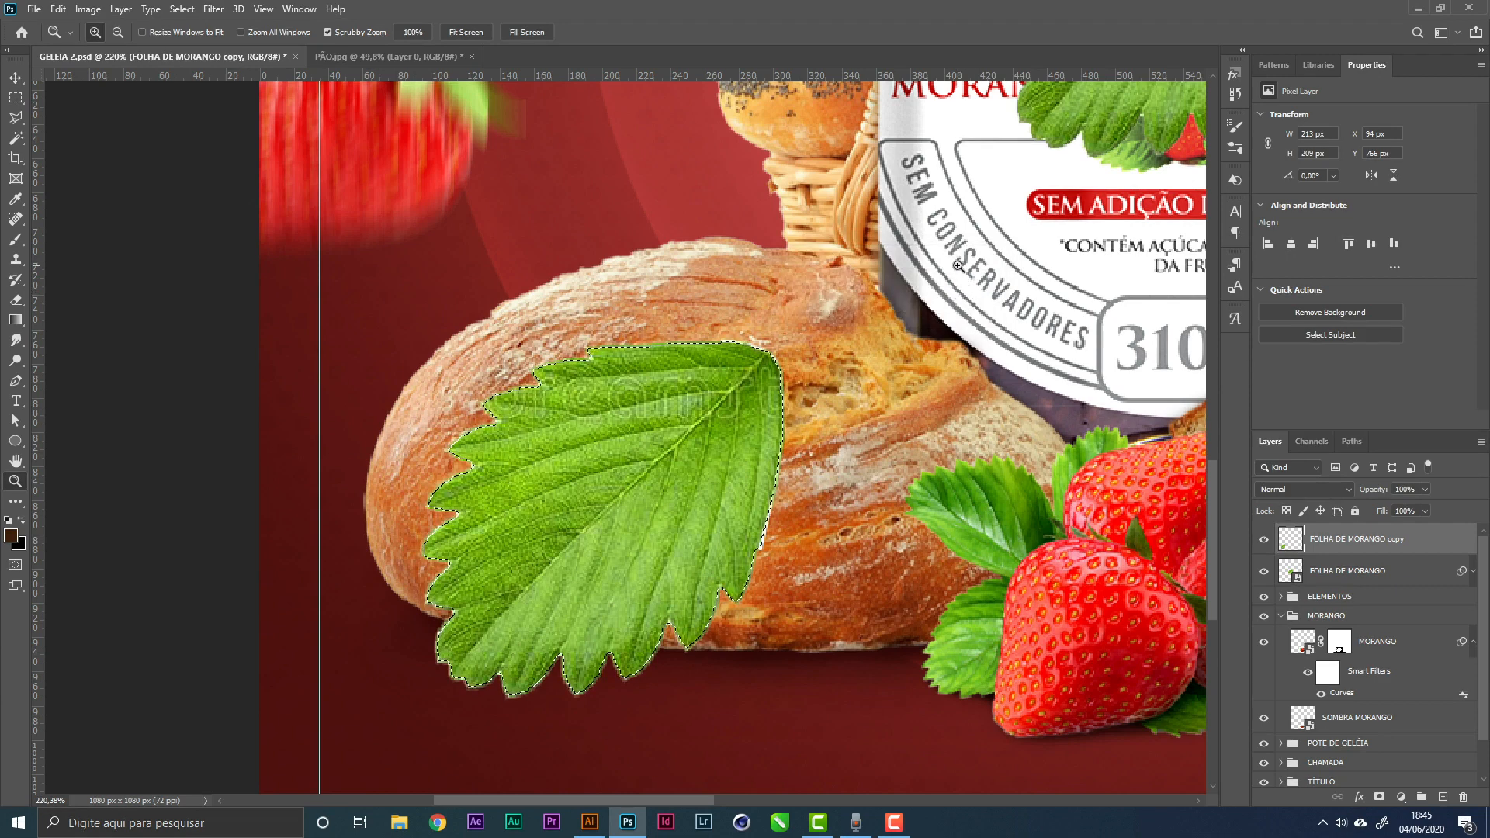
key(ctrl+shift+i)
key(Delete)
key(ctrl+d)
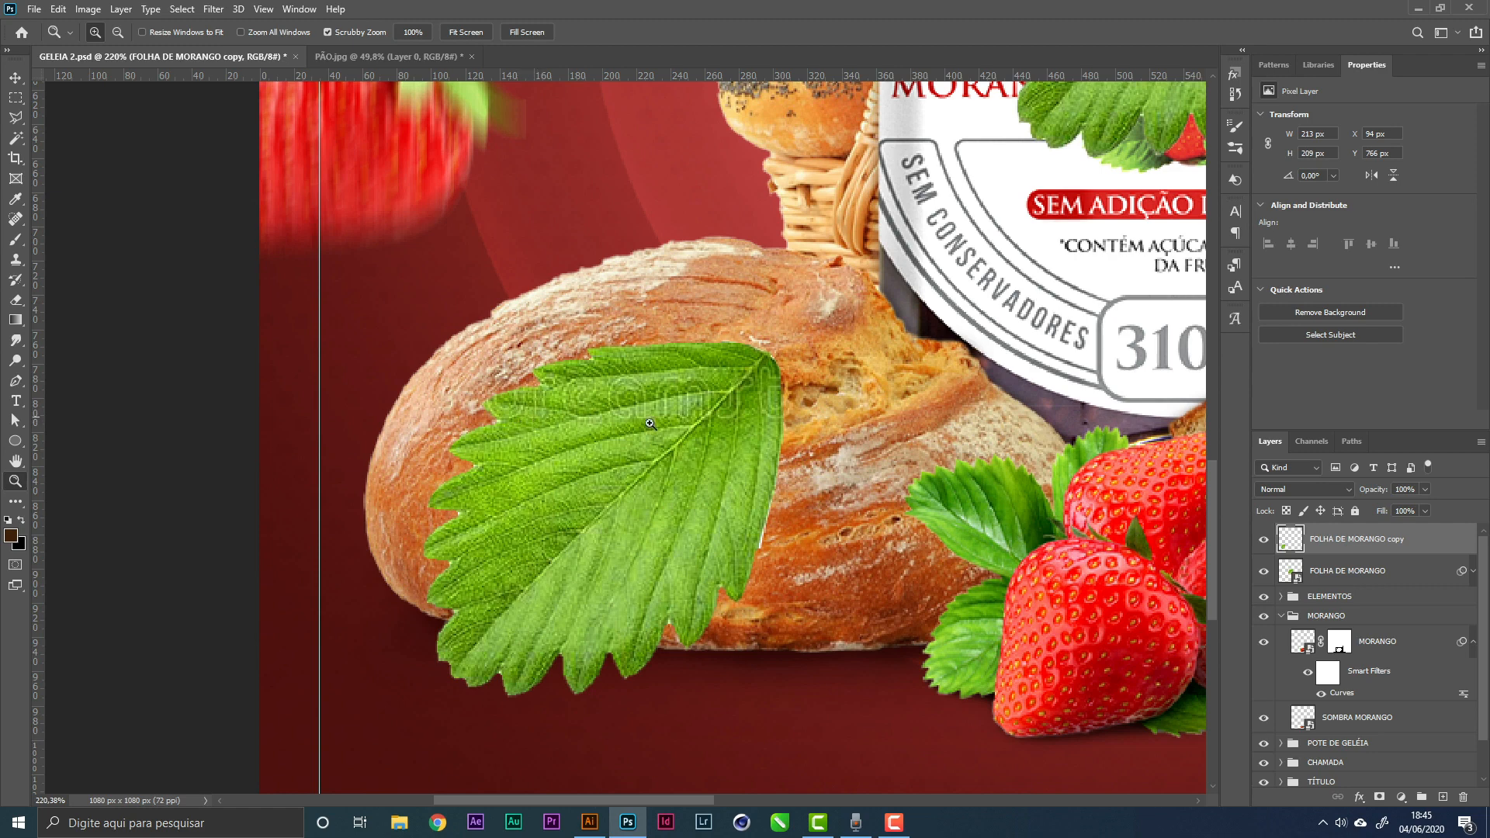
Cut the leaf inside its outline contracted by 1 pixel, discard the leftover fringe layer and paste the cut leaf in place
ctrl+click(1296, 543)
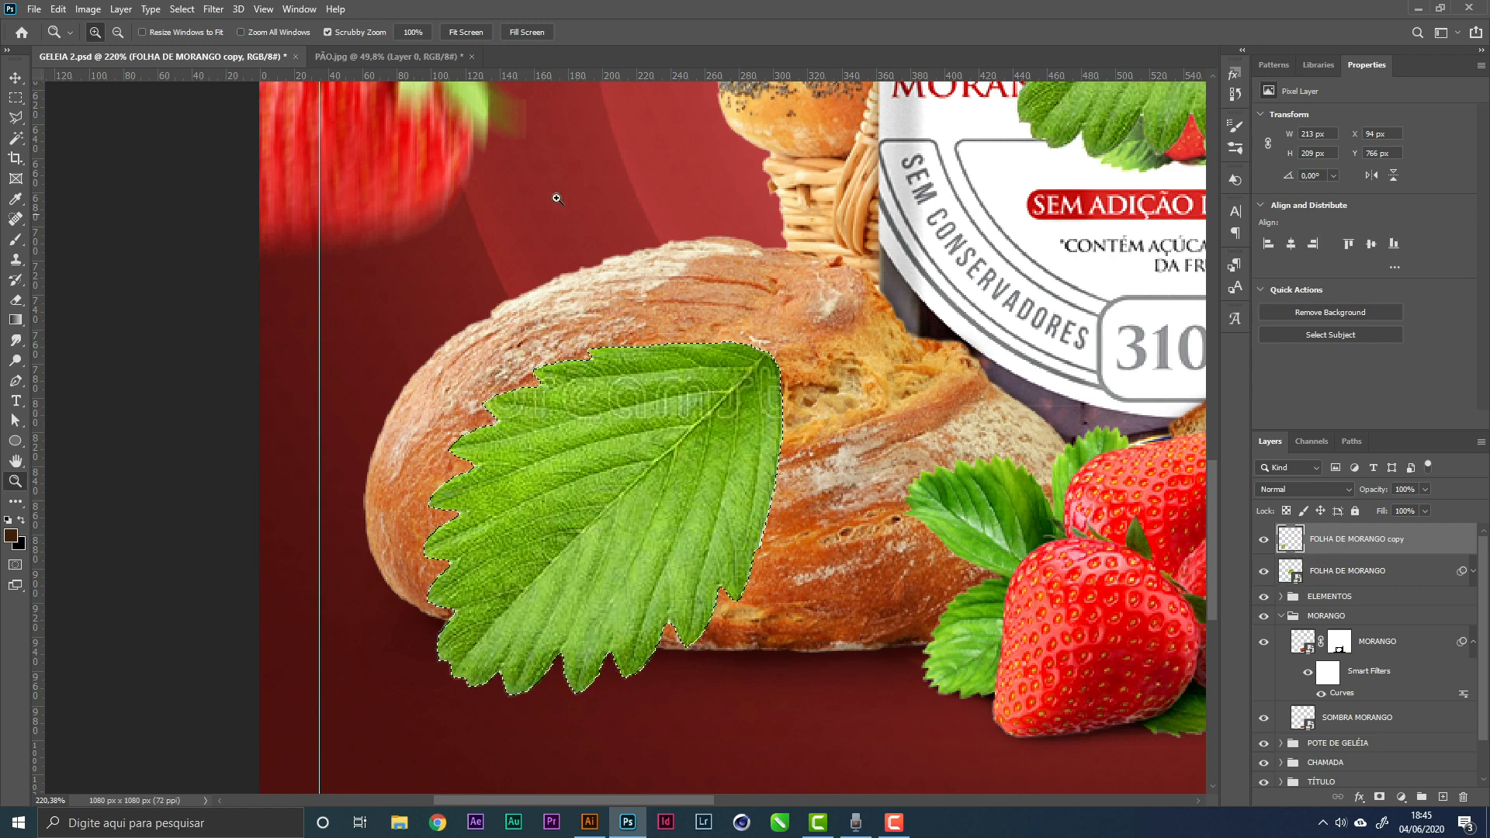
click(186, 11)
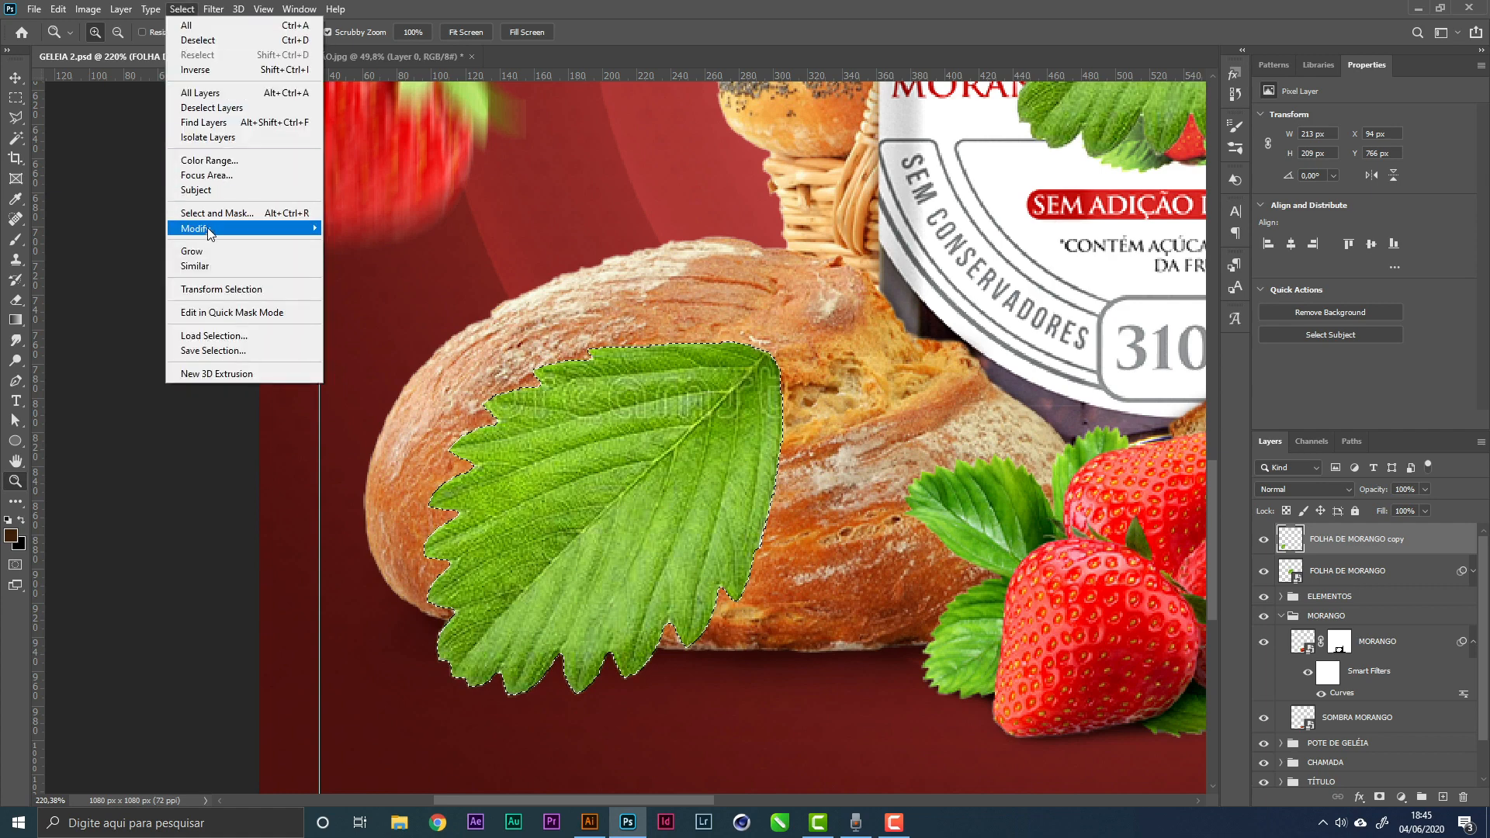
mouse_move(257, 228)
click(106, 271)
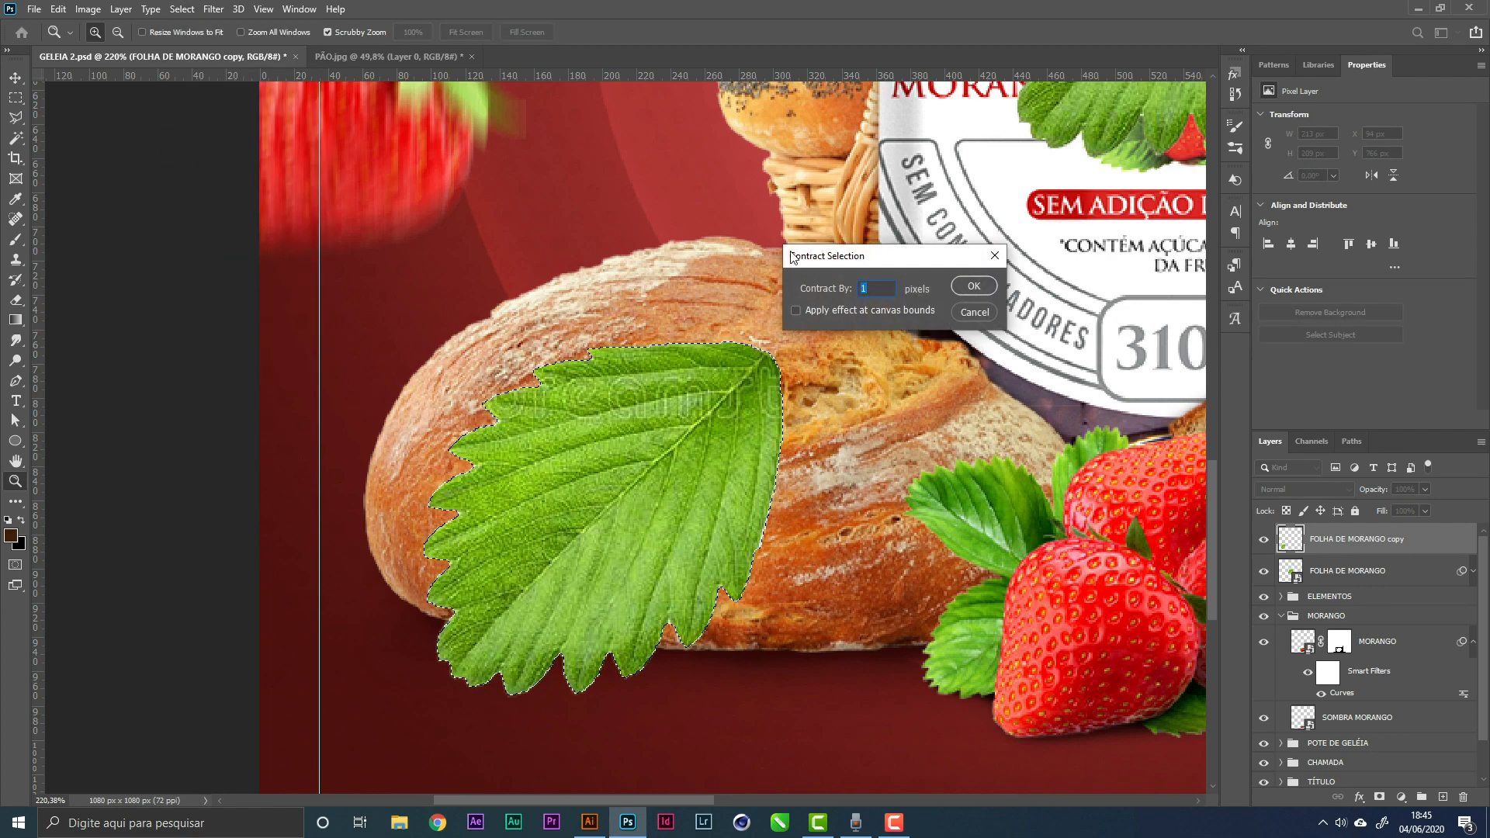
click(967, 285)
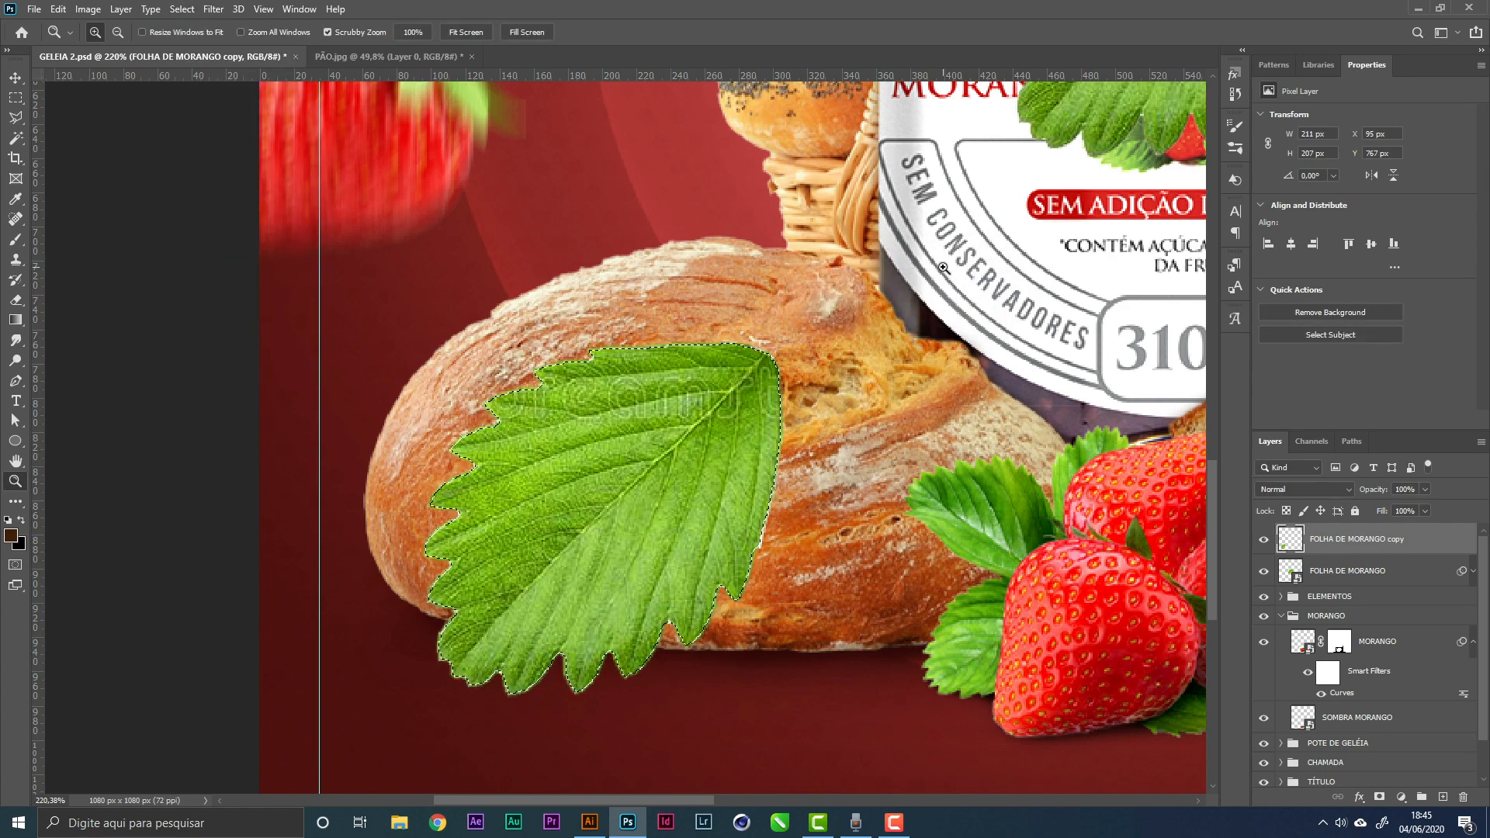
key(Delete)
key(ctrl+d)
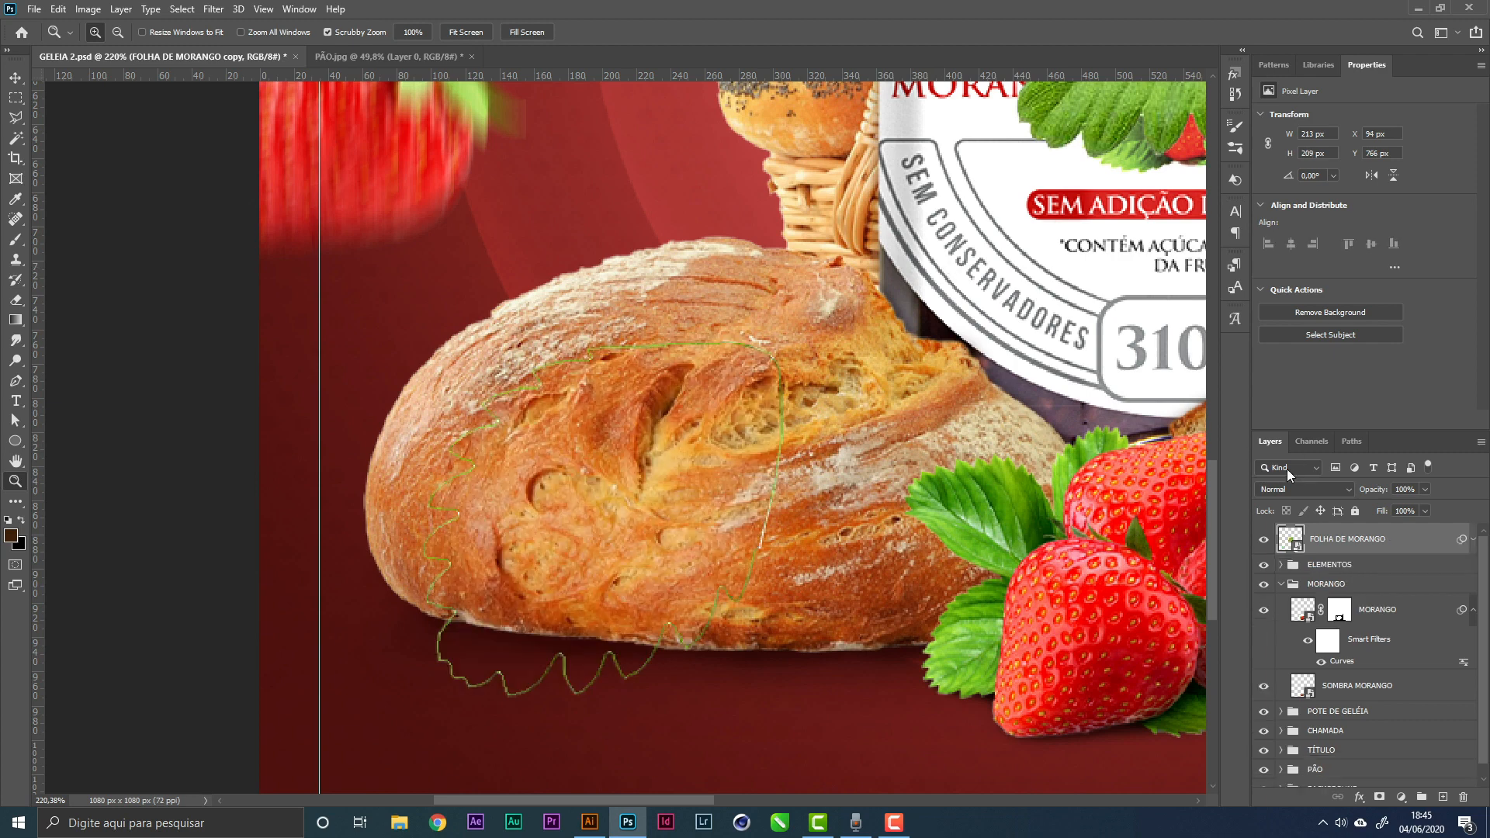
key(ctrl+shift+v)
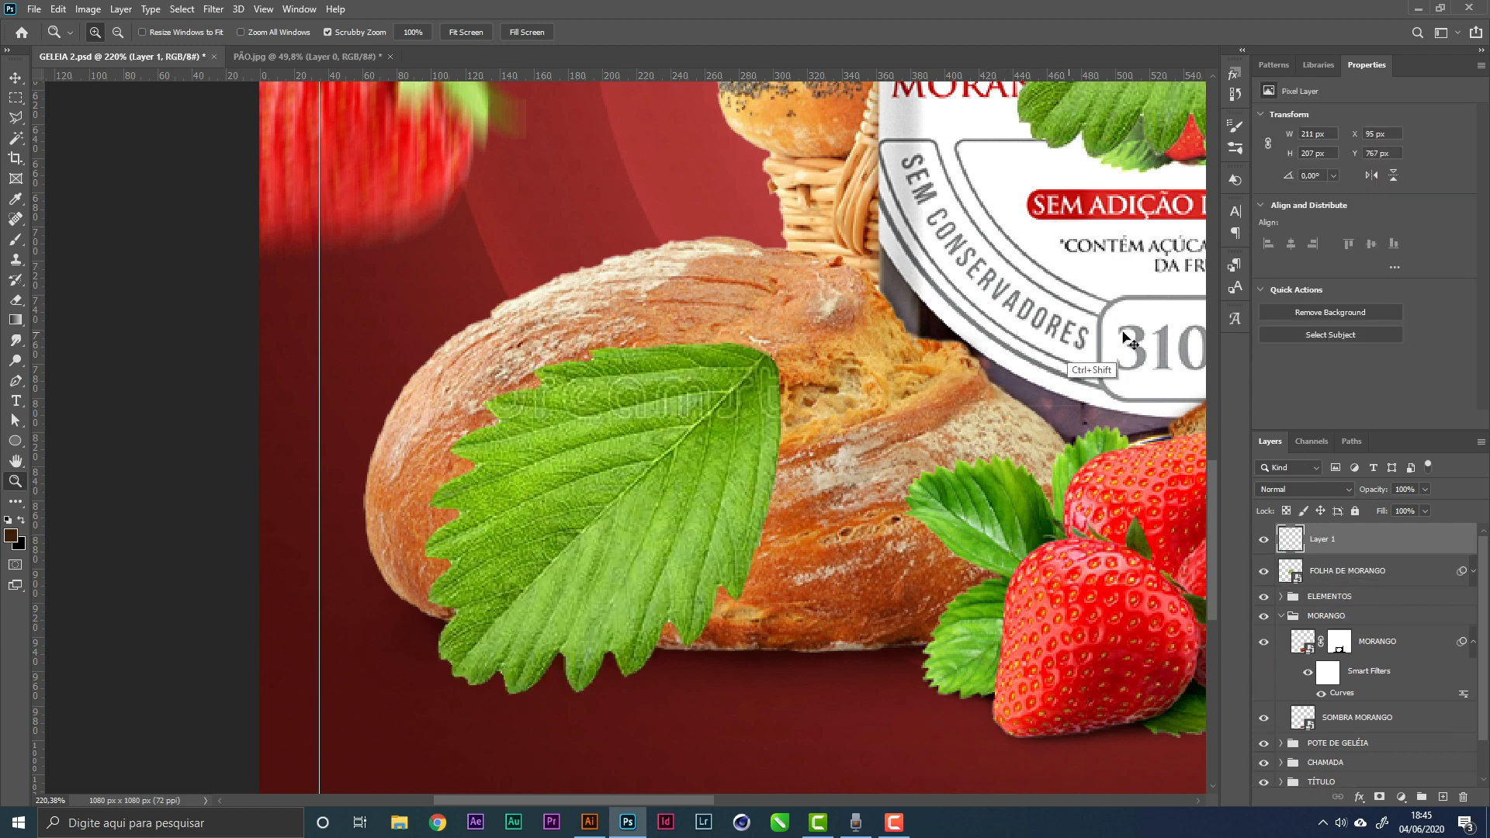
Delete the original FOLHA DE MORANGO layer and convert the pasted leaf, Layer 1, to a smart object
click(1356, 577)
key(Delete)
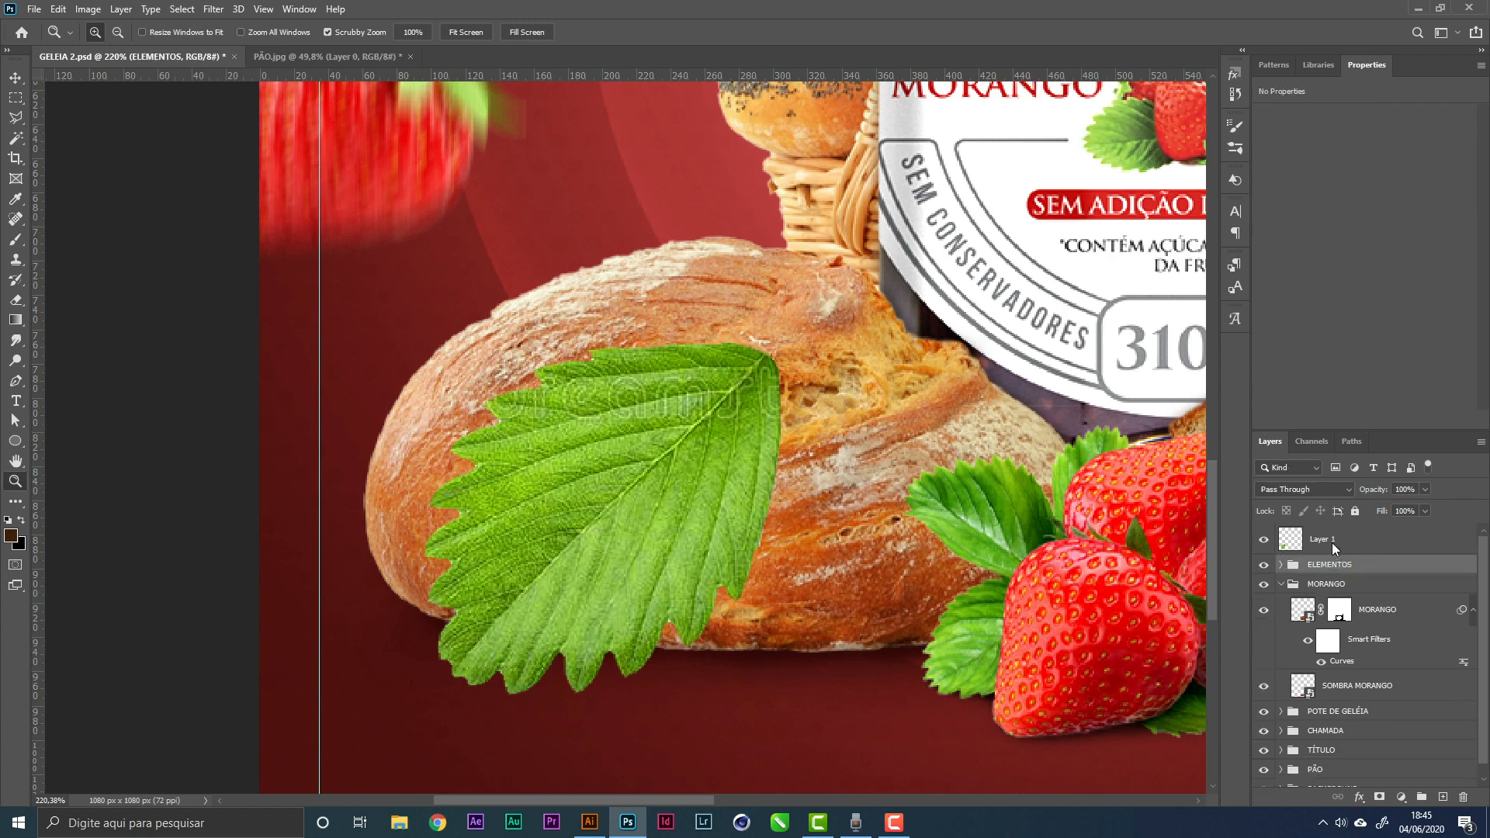
right_click(1332, 542)
click(1230, 368)
Rename the leaf smart object as FOLHA DE MORANGO and save the document
double_click(1324, 536)
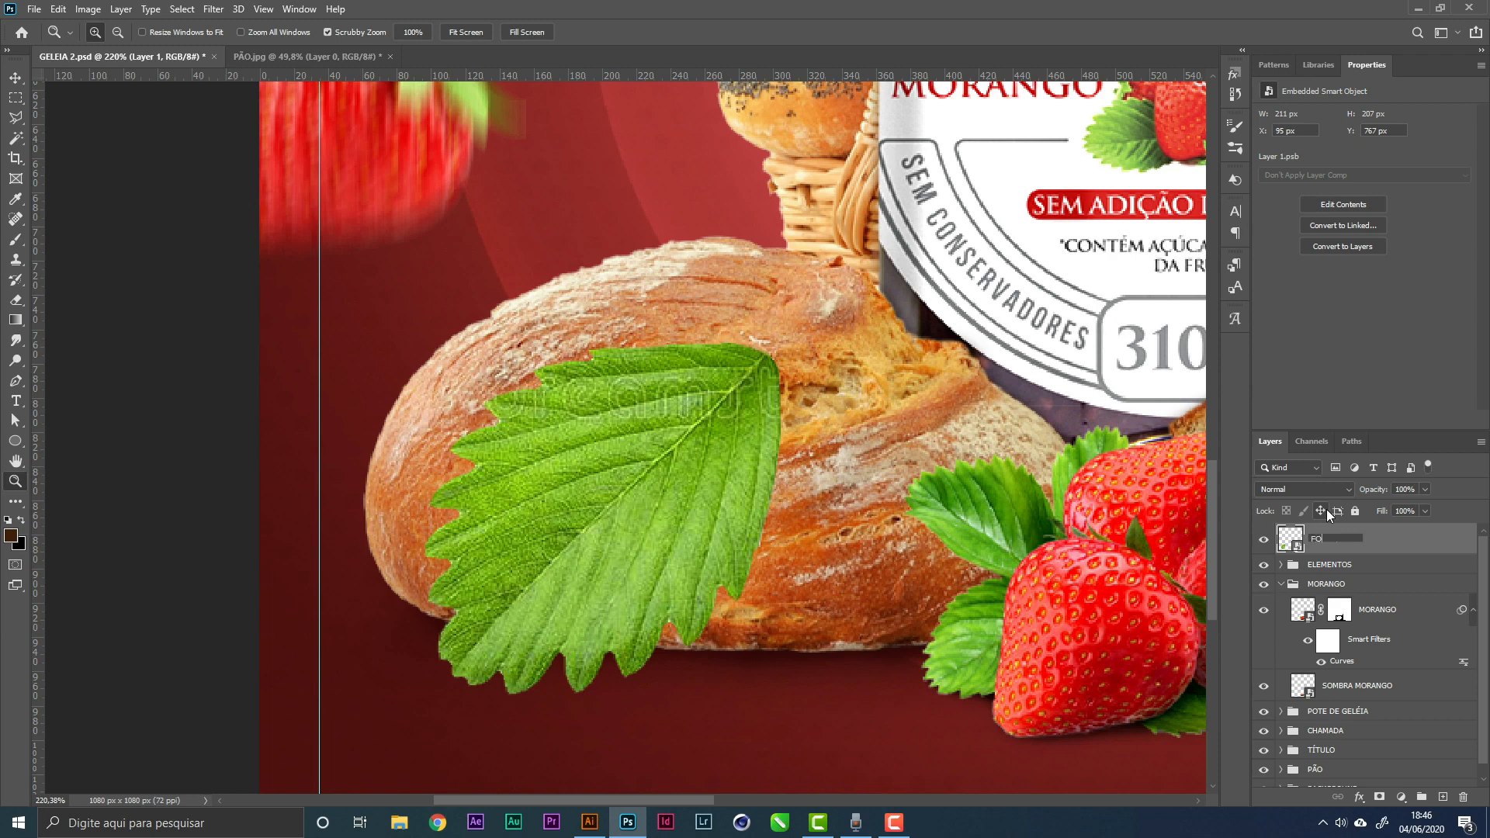
text(FOLHA DE MROA)
text(ANGO)
key(Return)
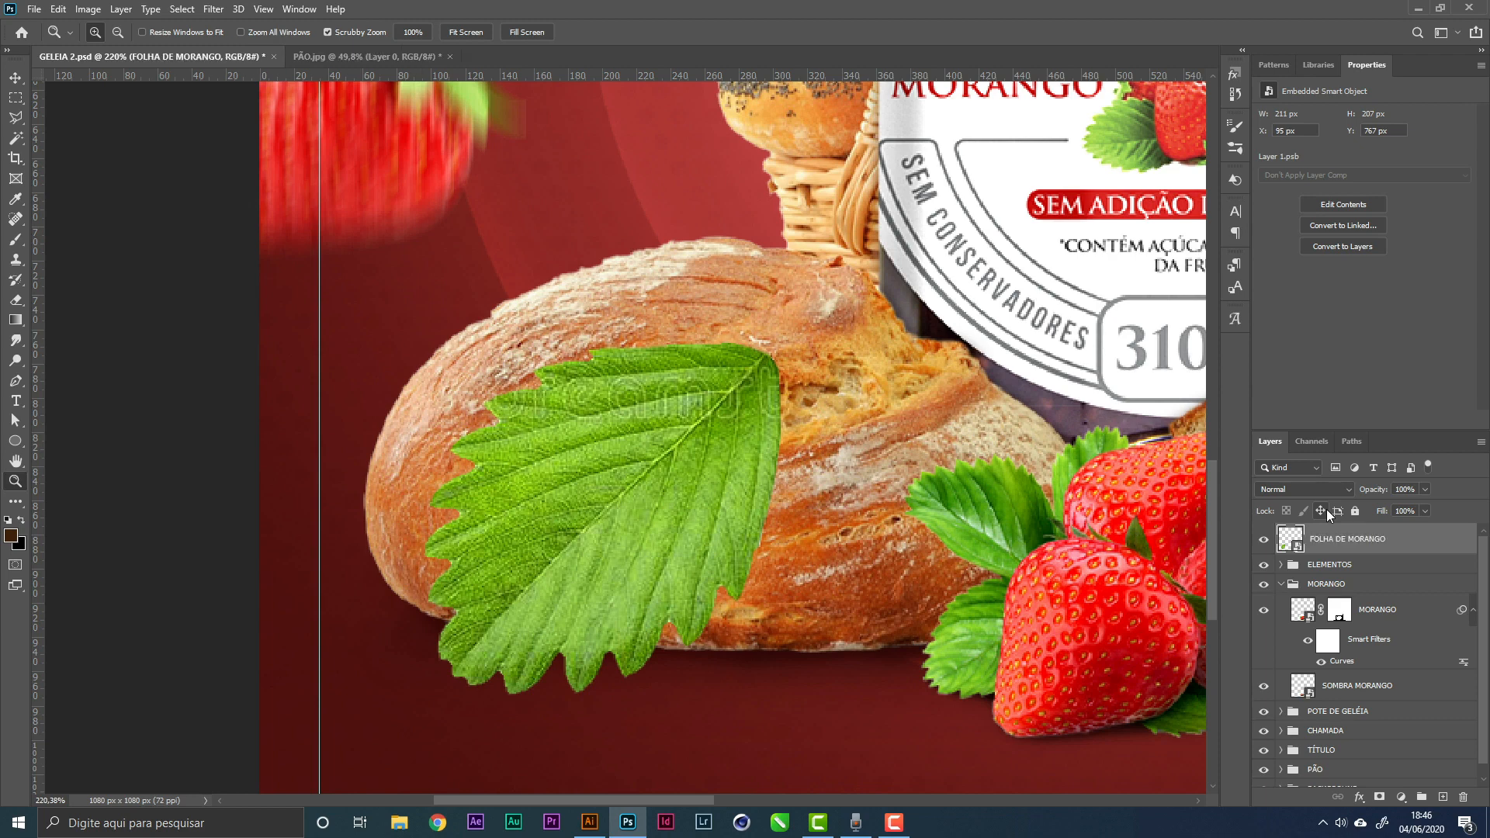
key(ctrl+s)
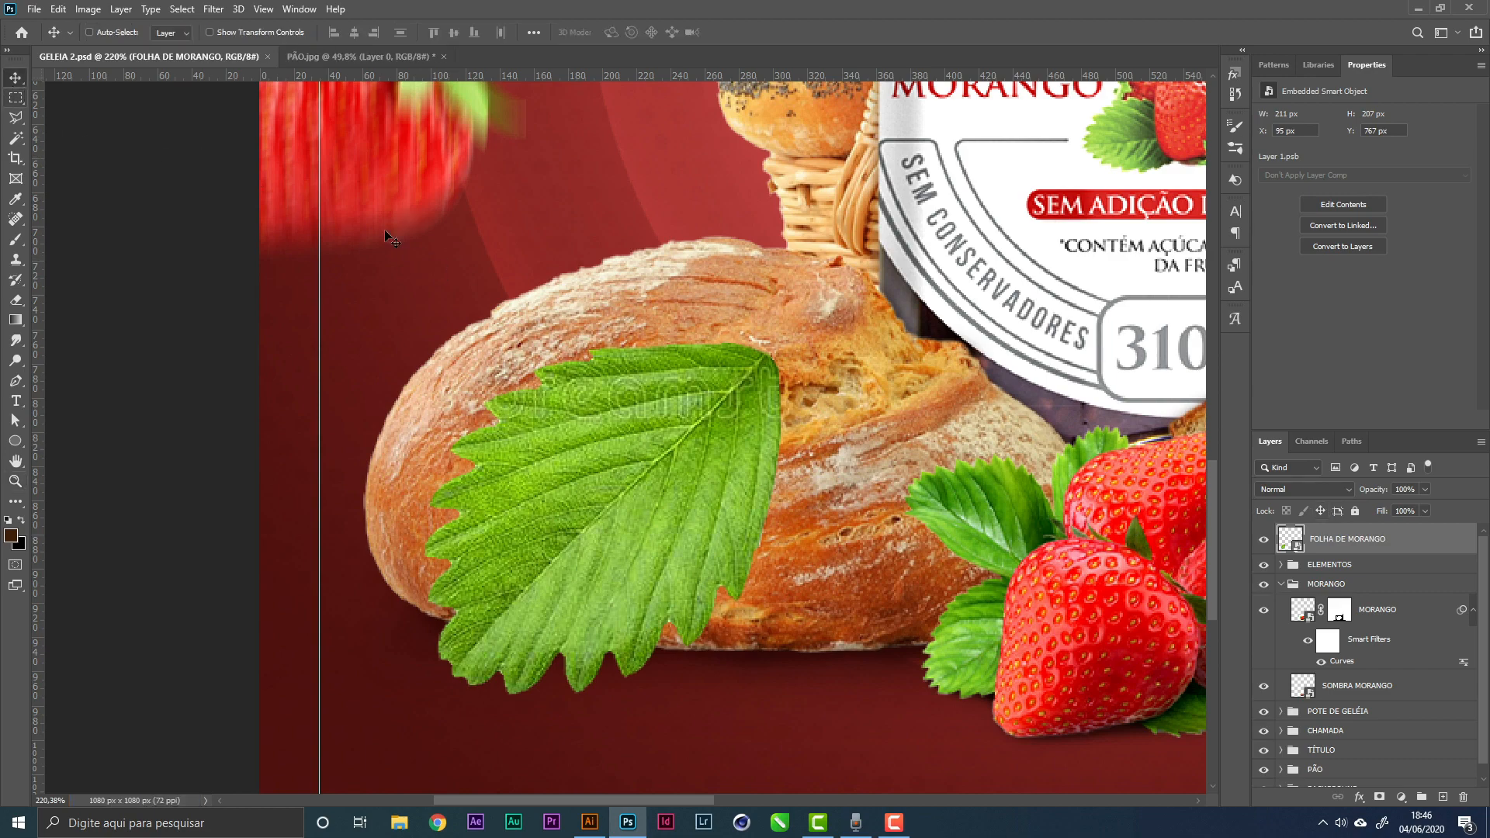
Duplicate the leaf and place the copy over the jar label at about X 389, Y 591 px
drag(693, 427, 544, 415)
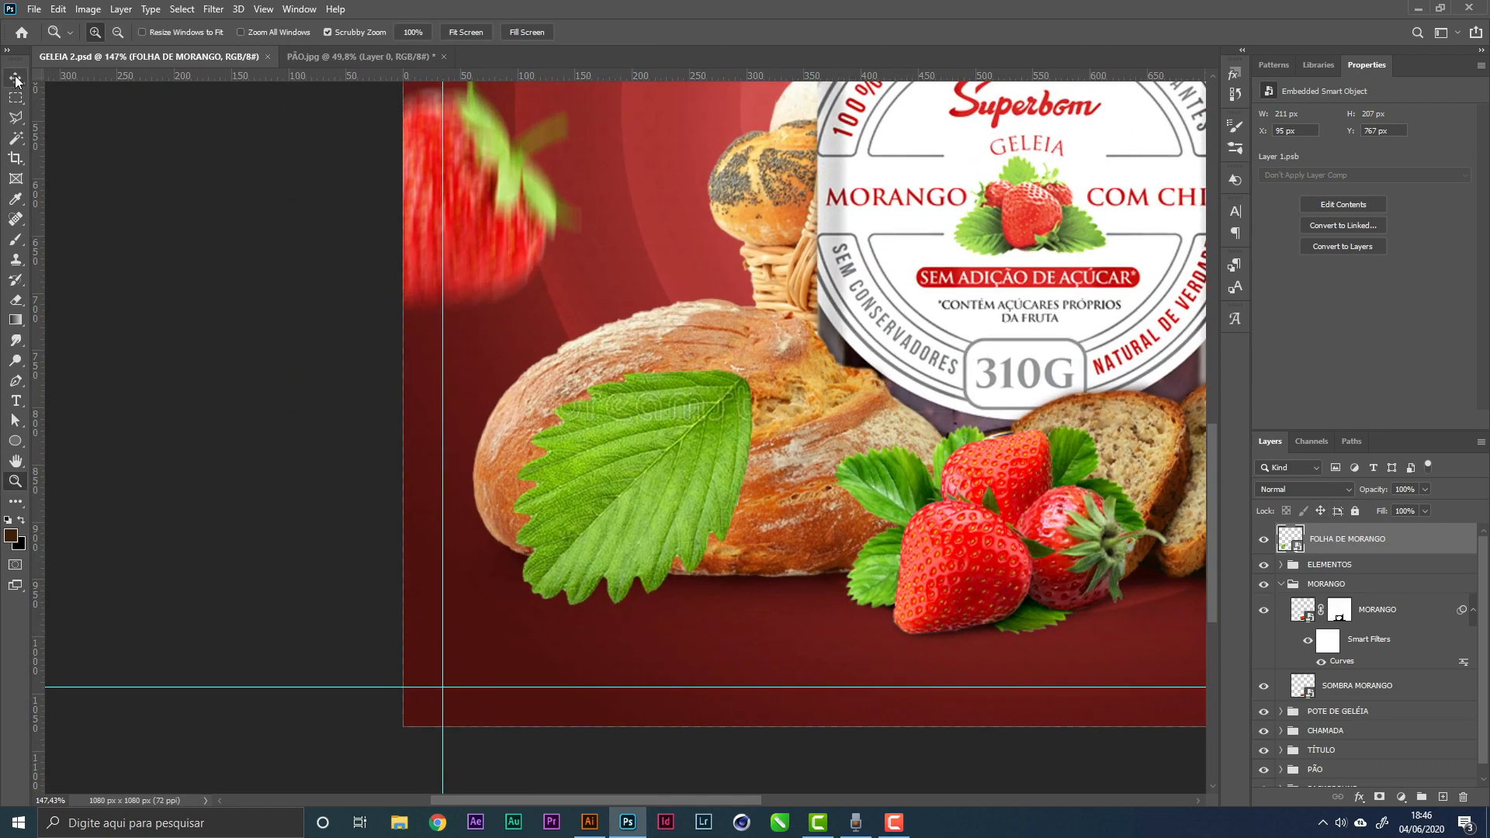
key(v)
drag(655, 487, 980, 276)
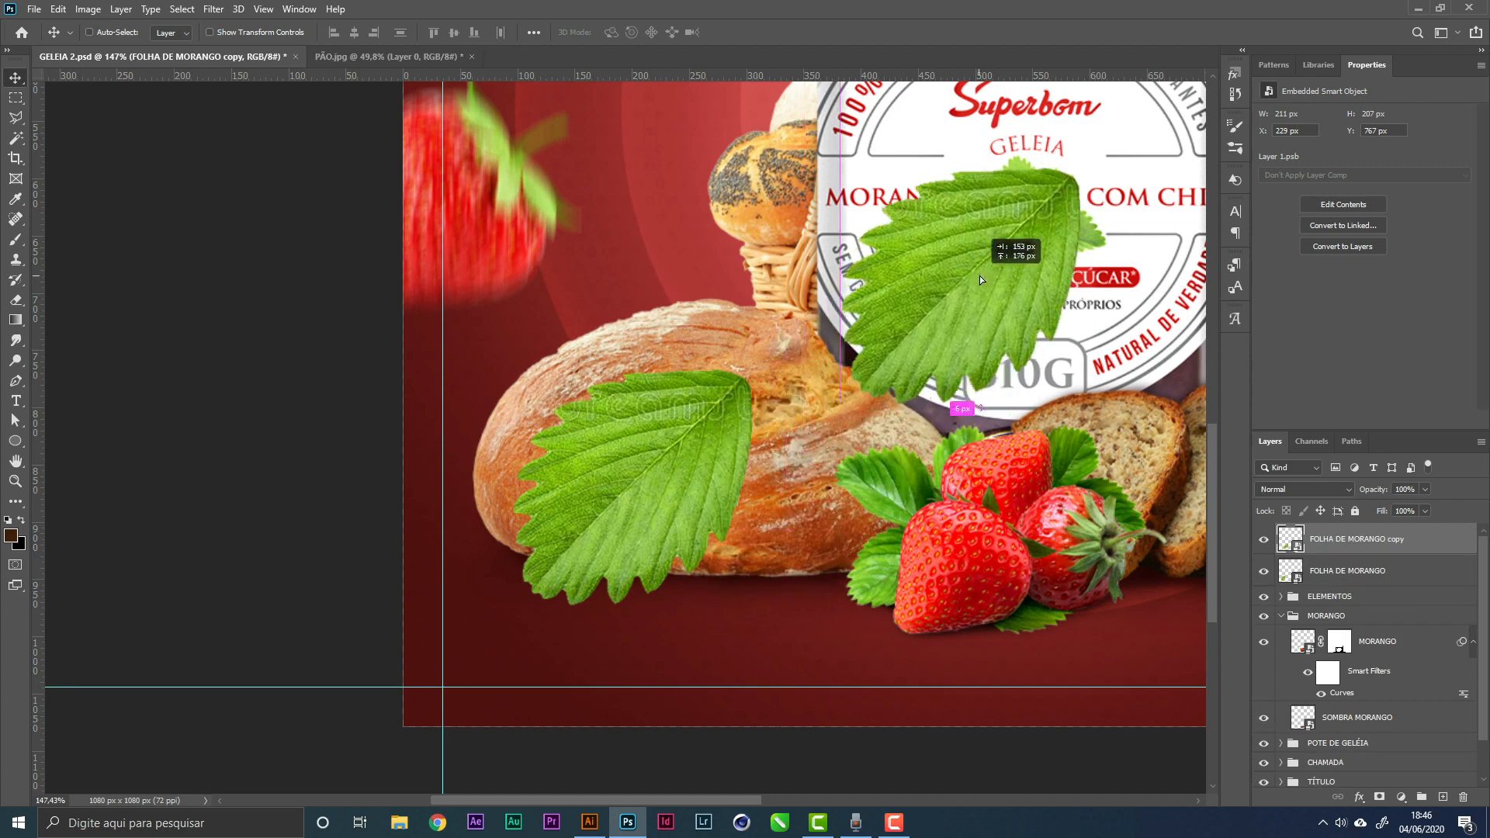
scroll(743, 391, down, 1)
Warp the leaf on the left loaf, curving its veins and bending its left edge inward to about 196 px wide
right_click(687, 434)
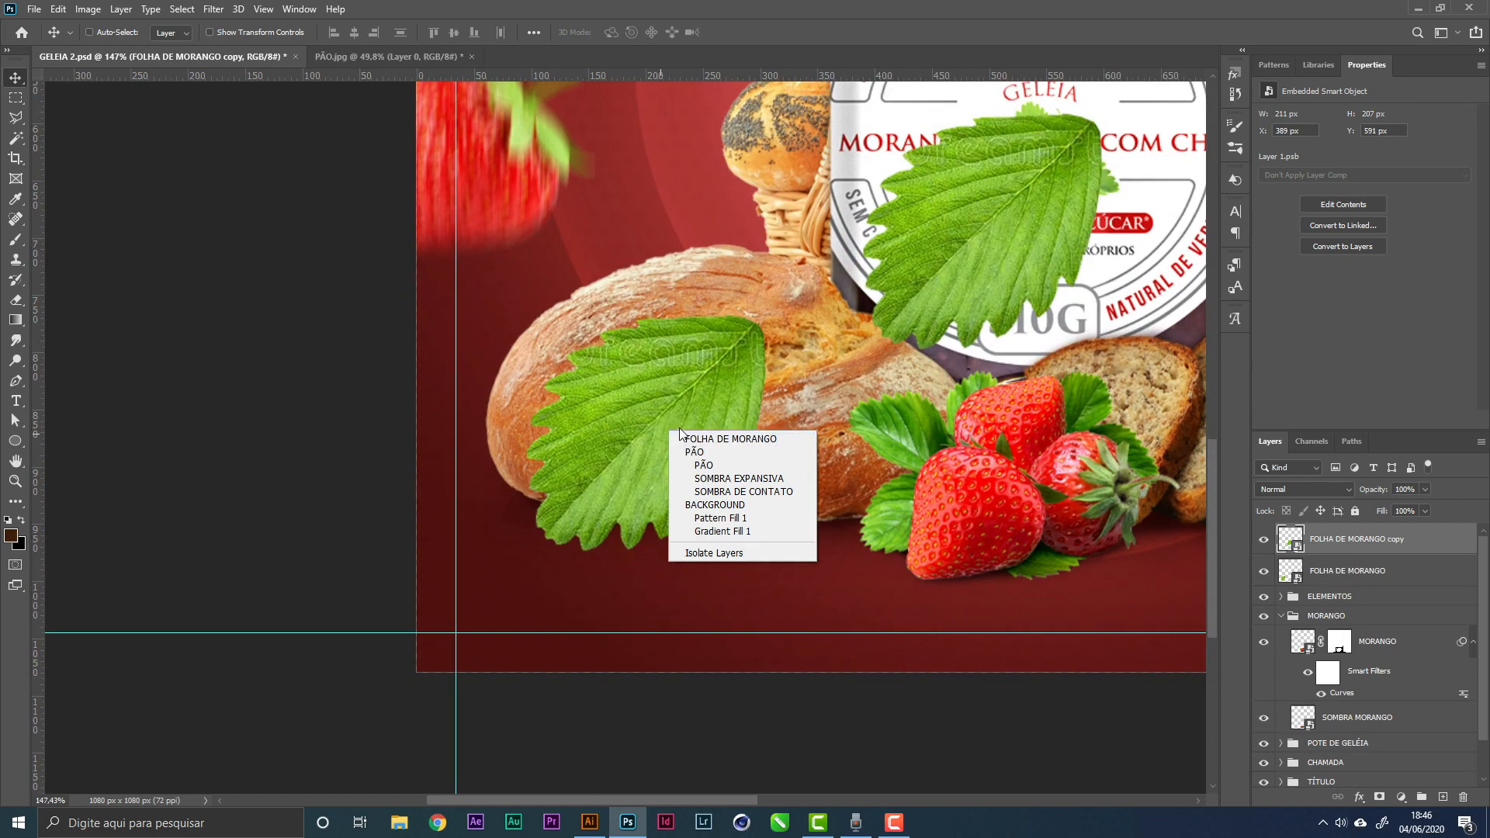
click(706, 440)
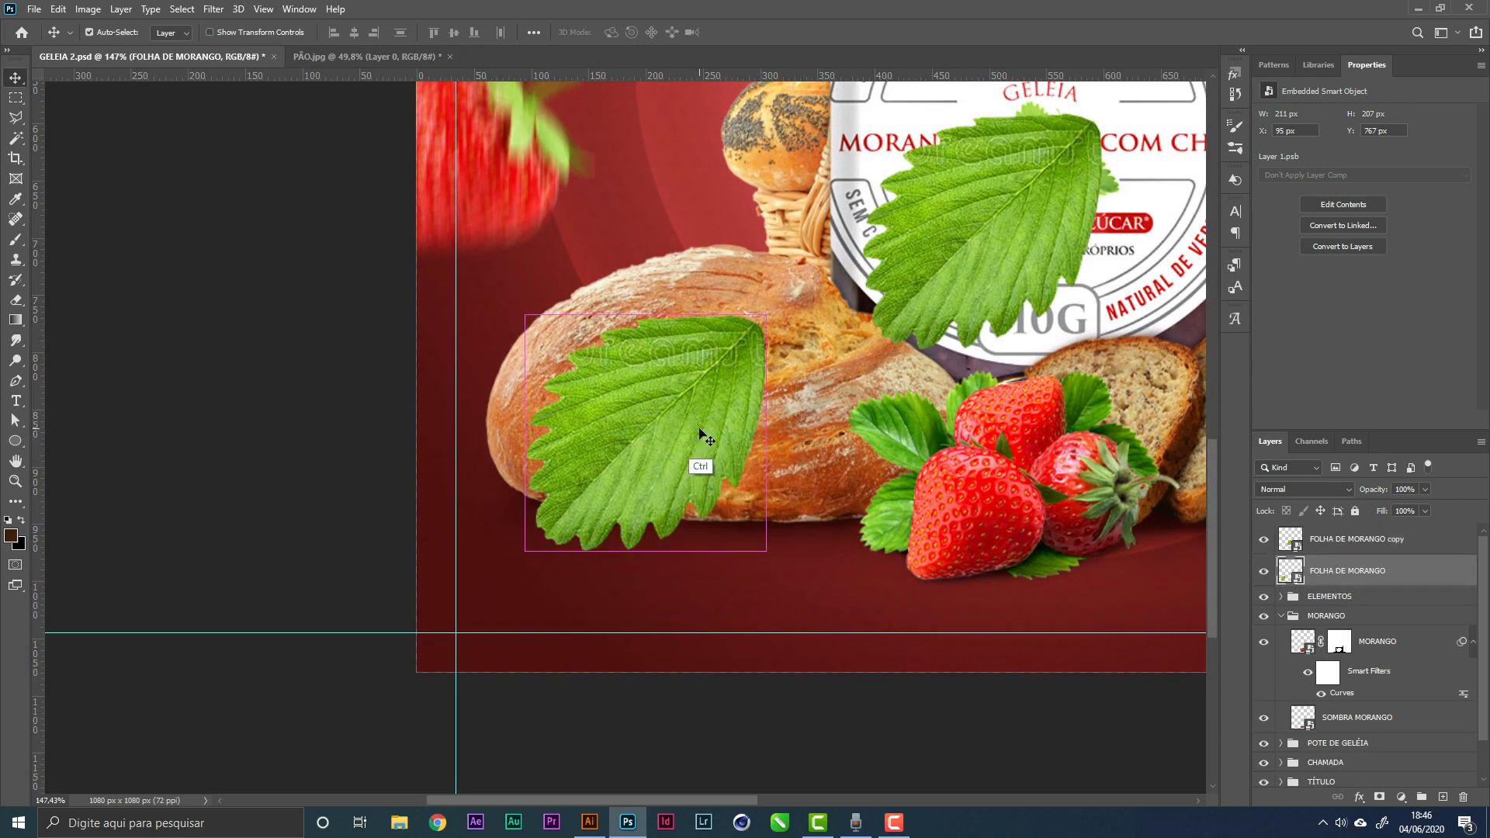
key(ctrl+t)
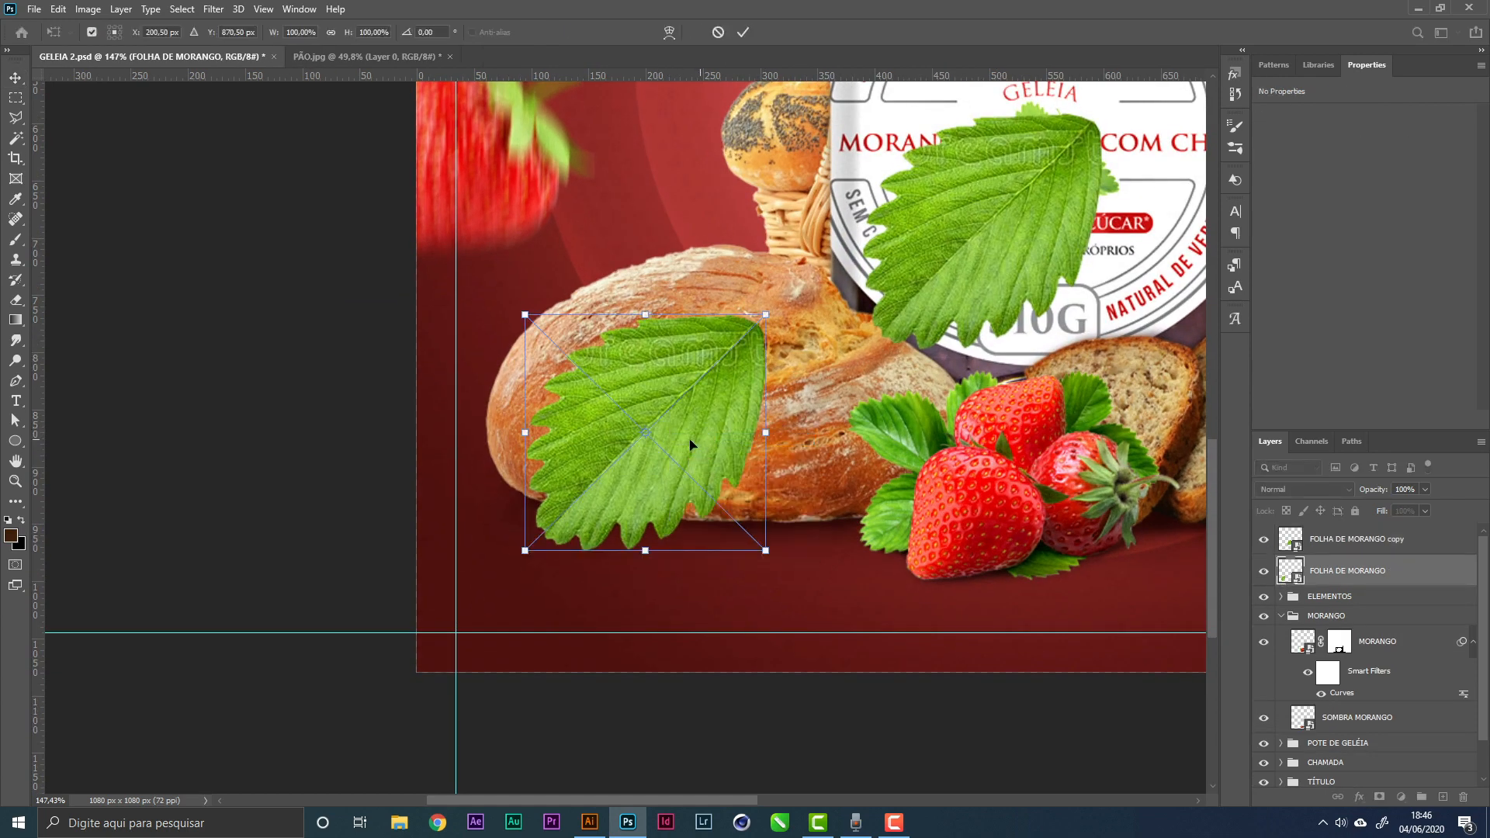
right_click(669, 397)
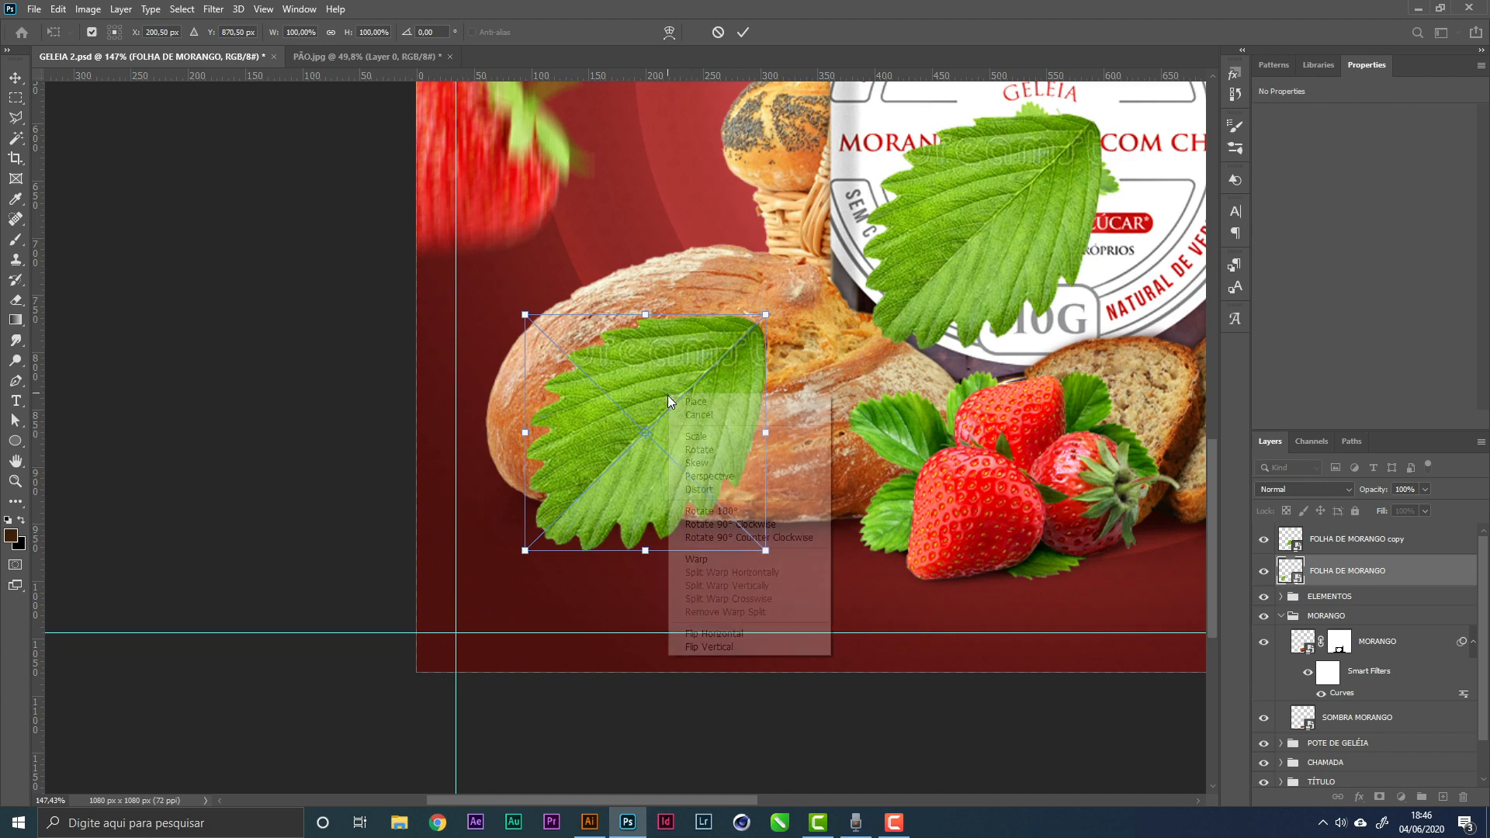
click(715, 560)
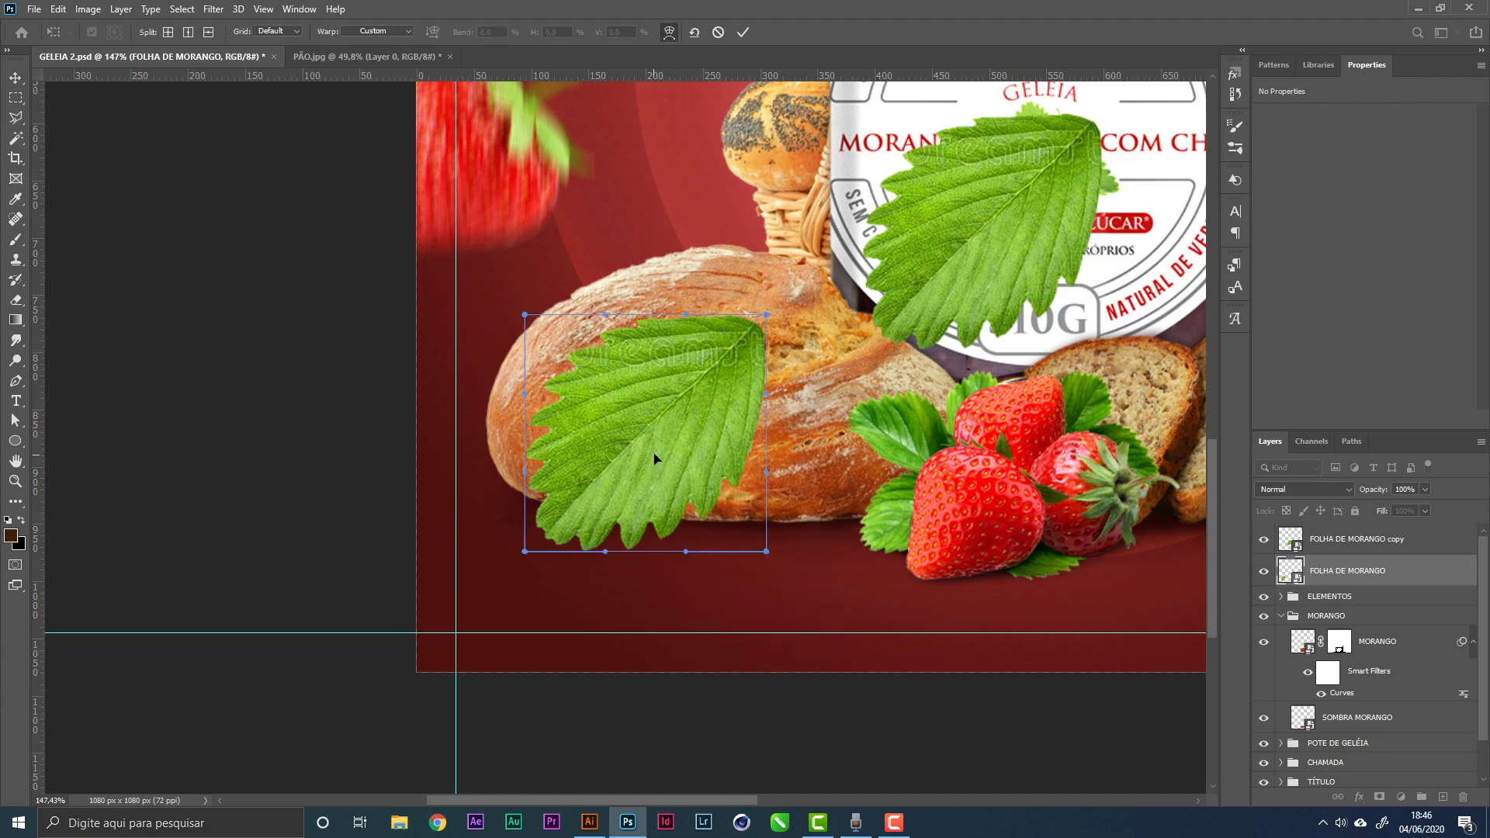
drag(623, 392, 740, 456)
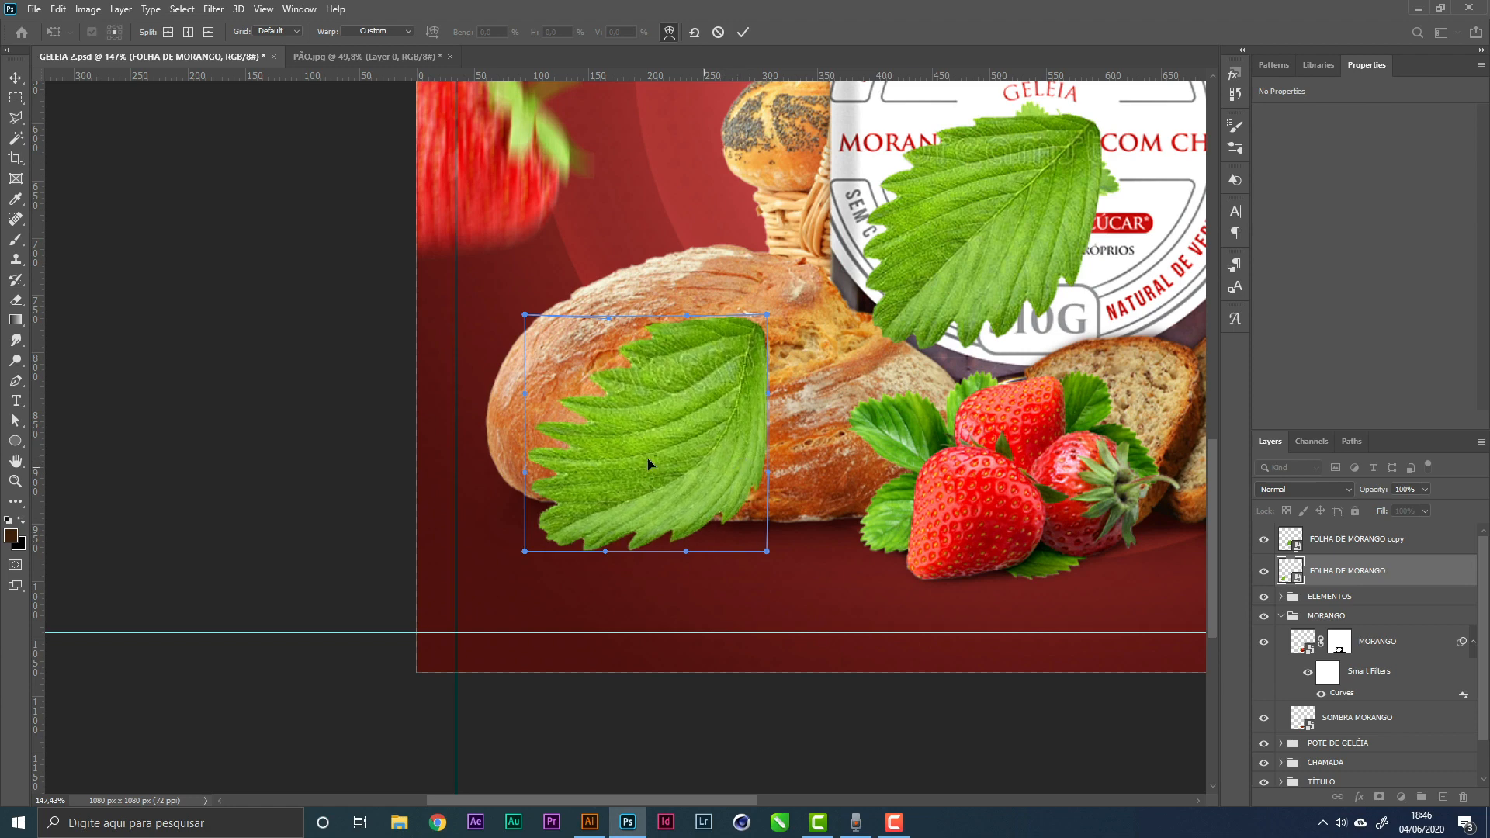
drag(570, 449, 638, 420)
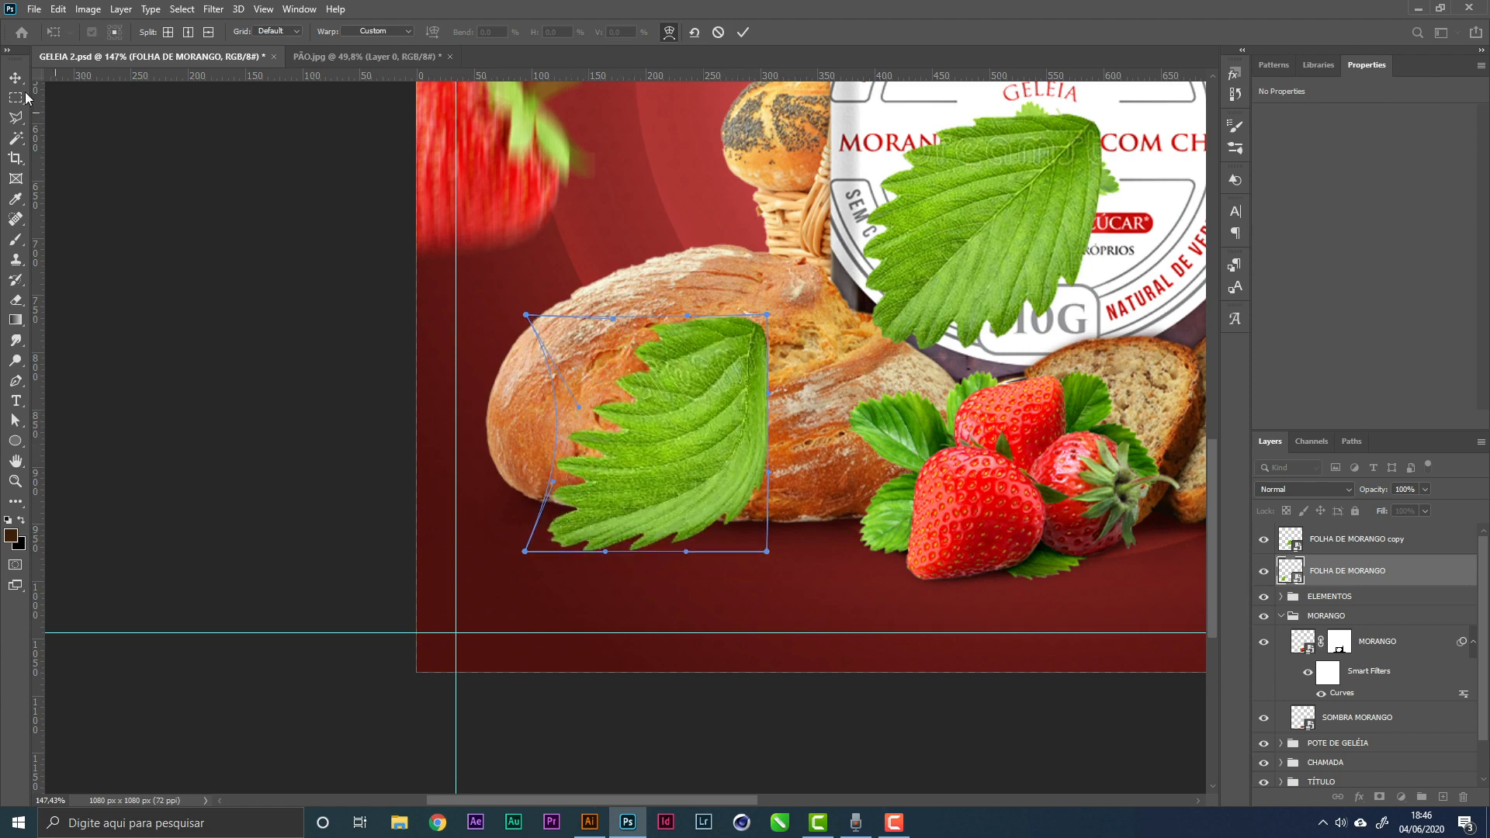
key(Return)
Scale the warped leaf down to about 102 × 110 px and move it to the lower edge of the left loaf
key(z)
key(ctrl+0)
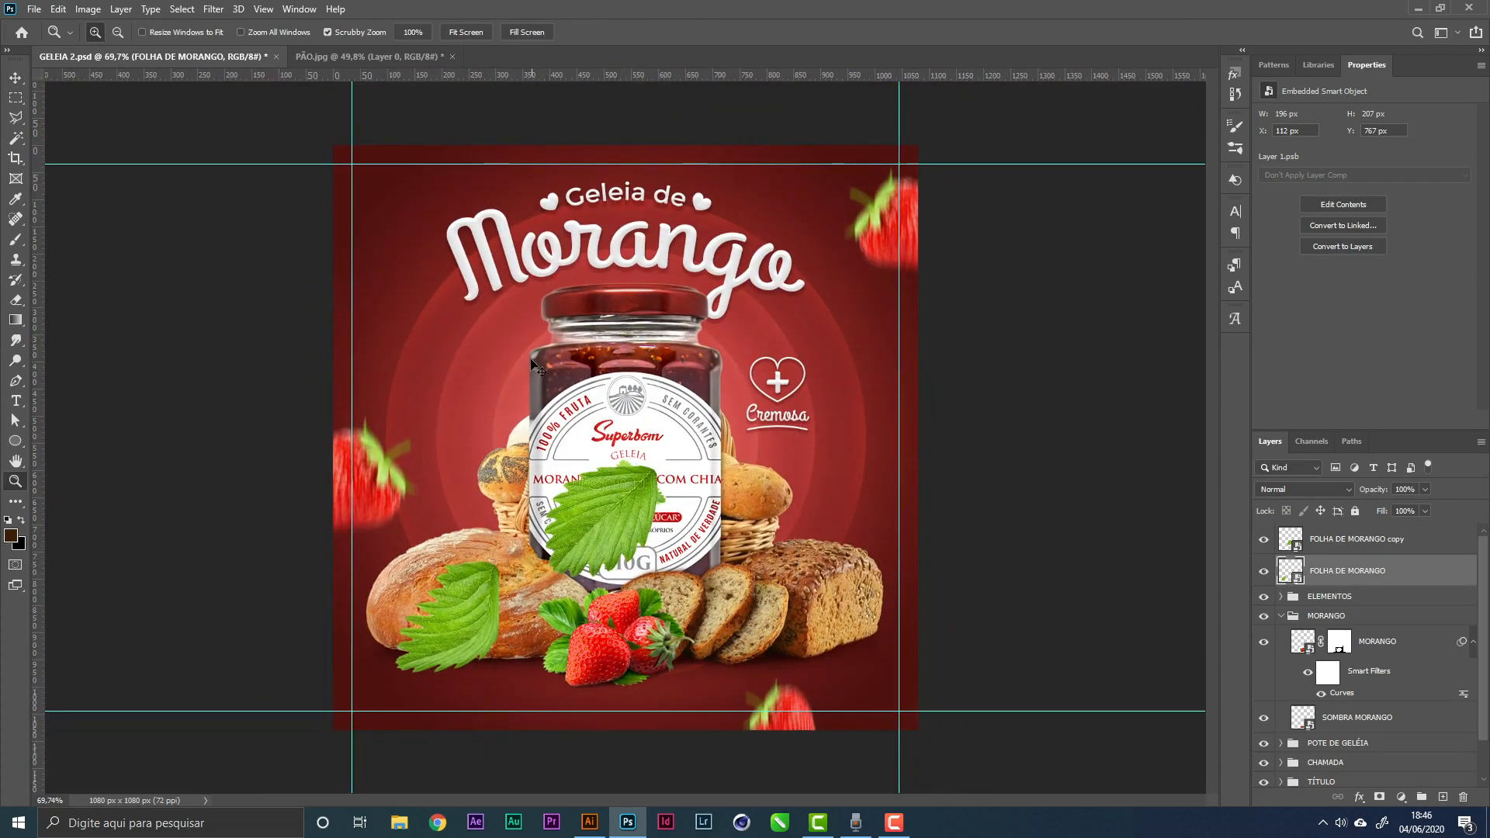
key(ctrl+t)
drag(520, 564, 450, 617)
key(Return)
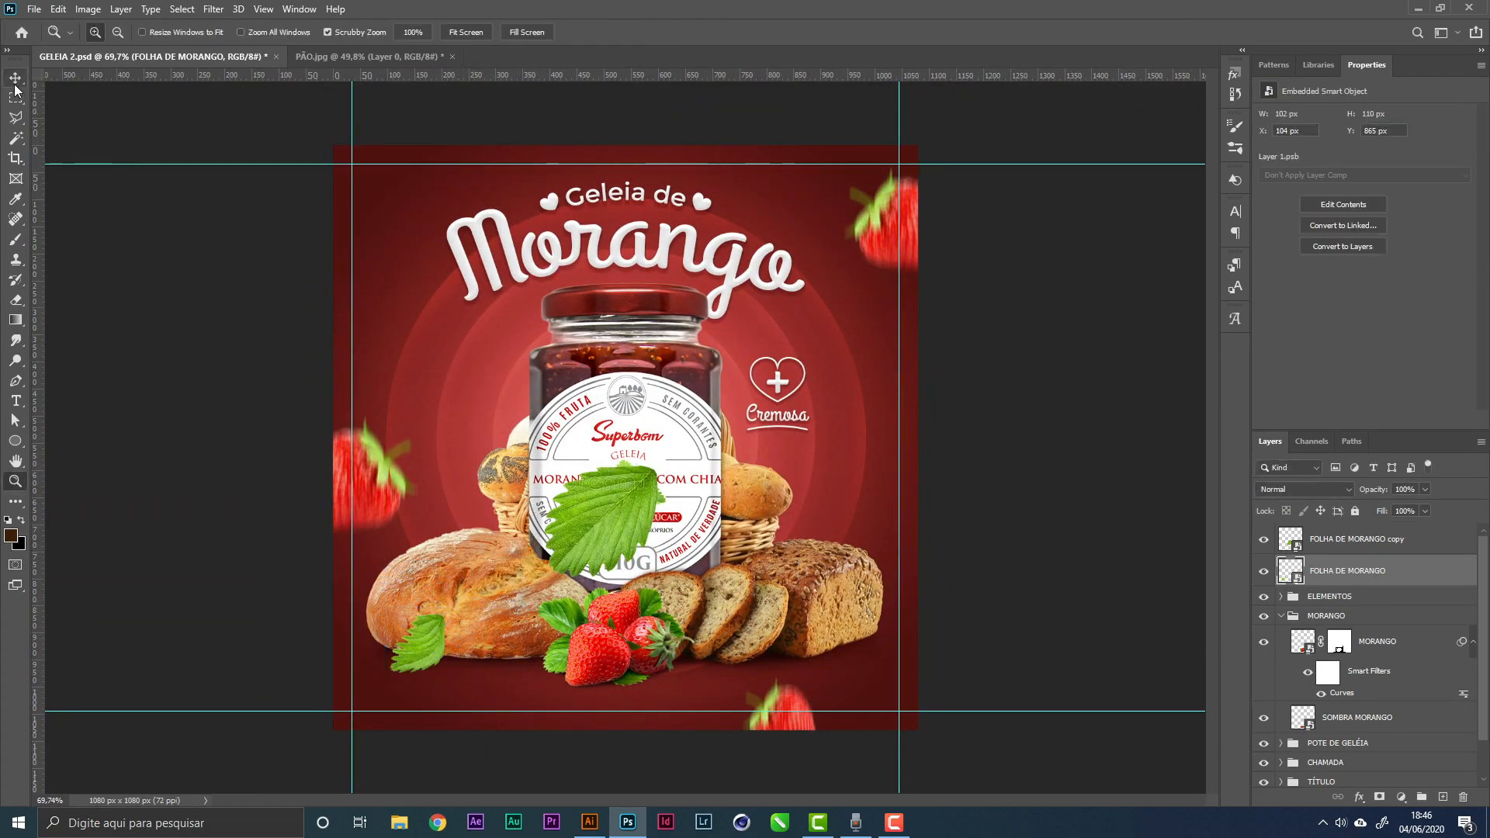
click(15, 81)
mouse_move(530, 582)
mouse_down()
mouse_move(506, 618)
mouse_move(527, 604)
mouse_up()
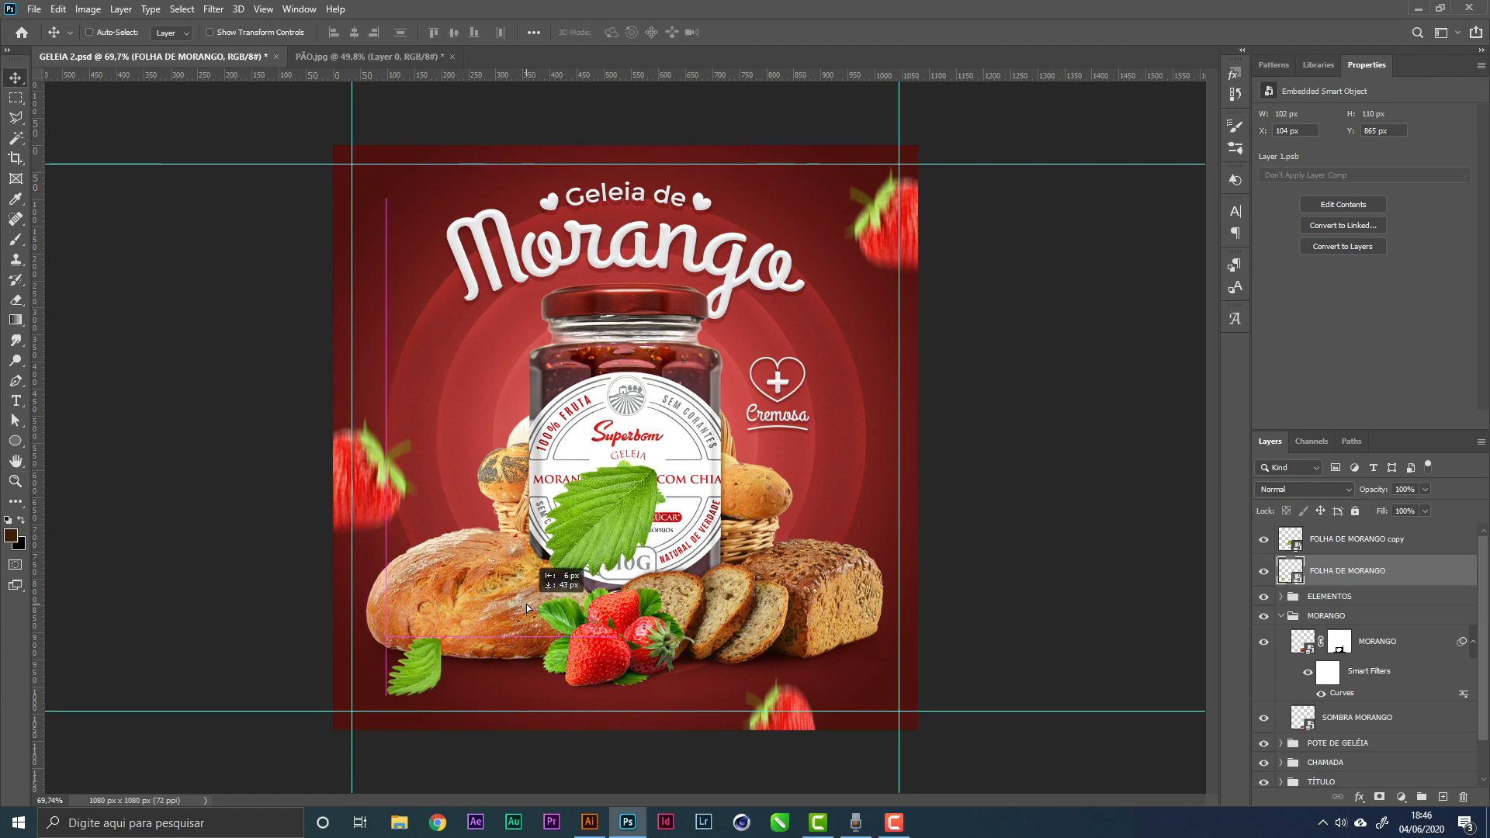
Warp the small leaf below the left loaf so its right edge bulges outward
key(z)
drag(418, 688, 485, 660)
key(ctrl+t)
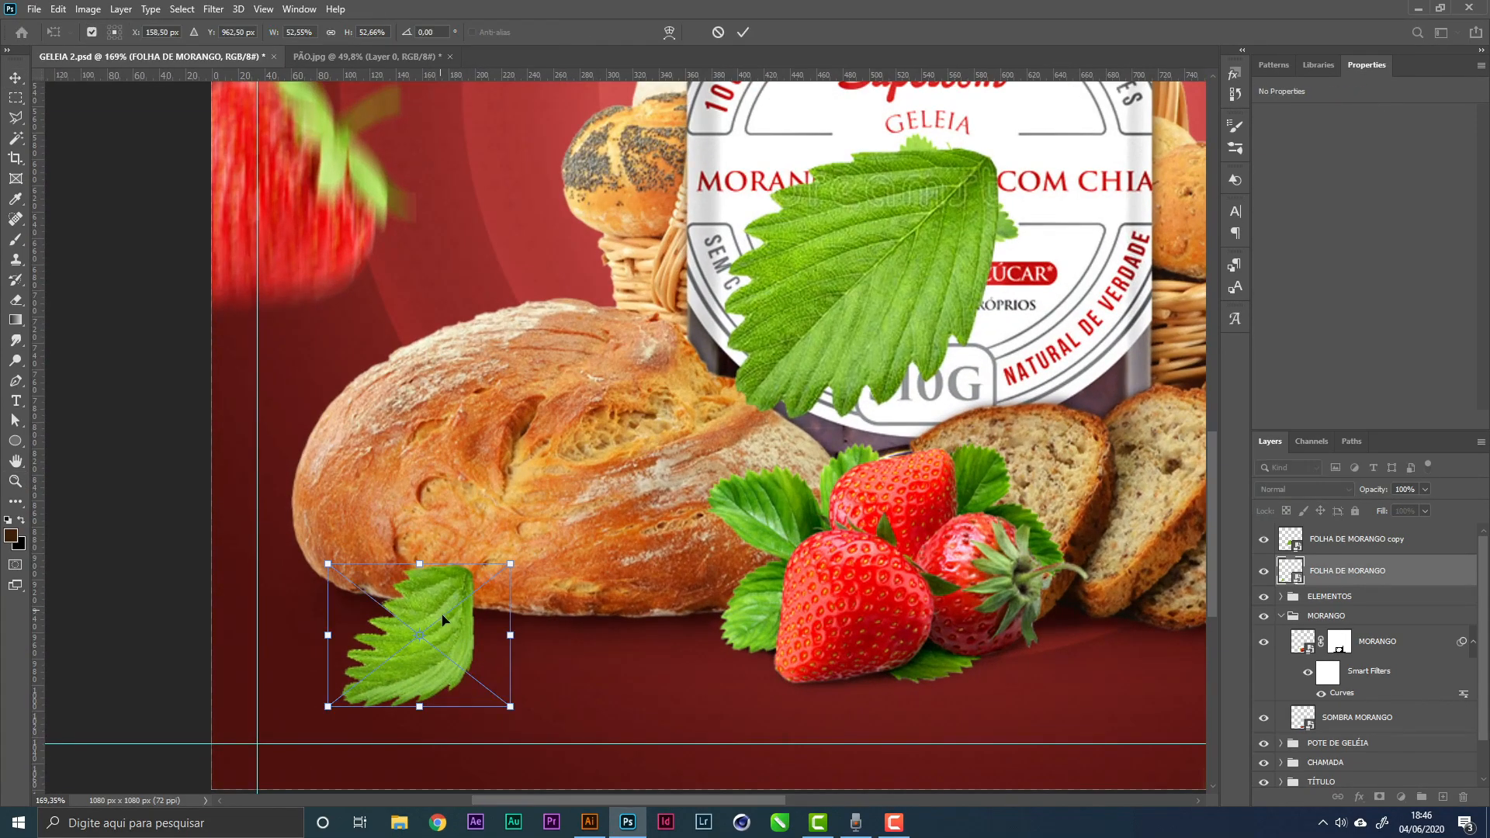
right_click(444, 620)
click(483, 528)
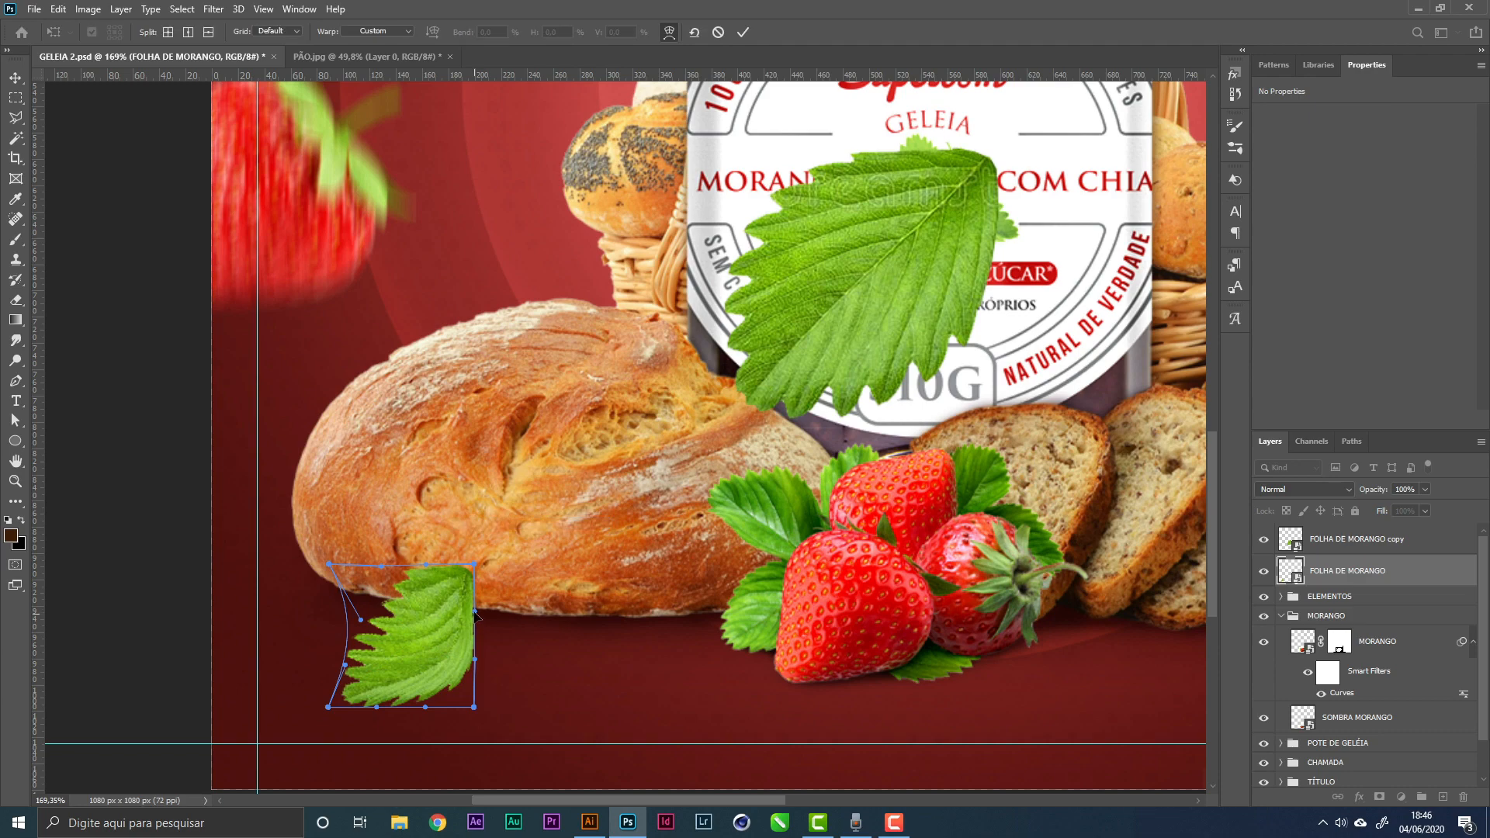
drag(476, 614, 510, 638)
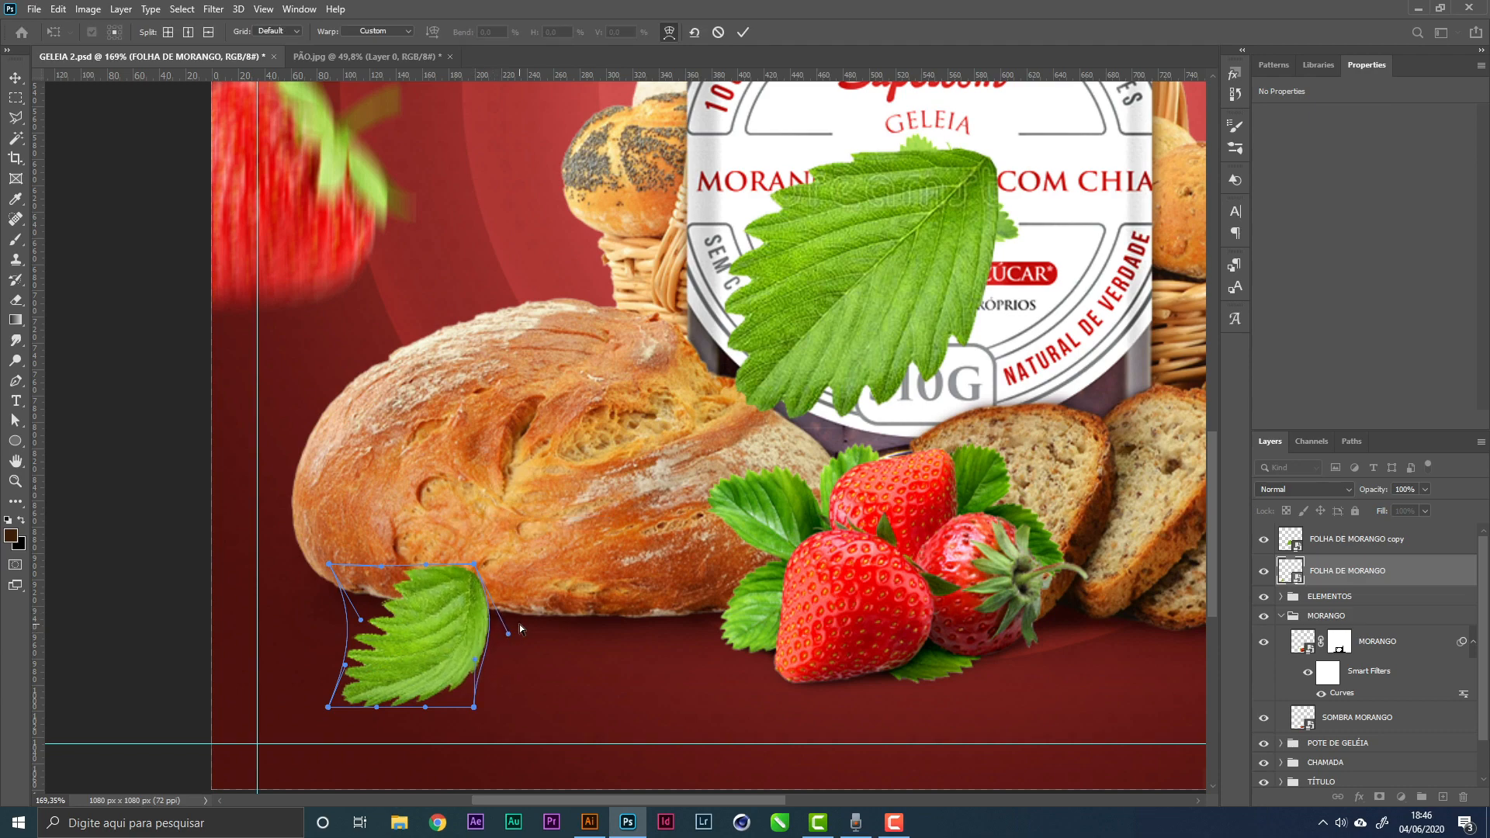
key(Return)
Rotate the small leaf below the left loaf by 15 degrees
drag(612, 422, 560, 466)
key(ctrl+t)
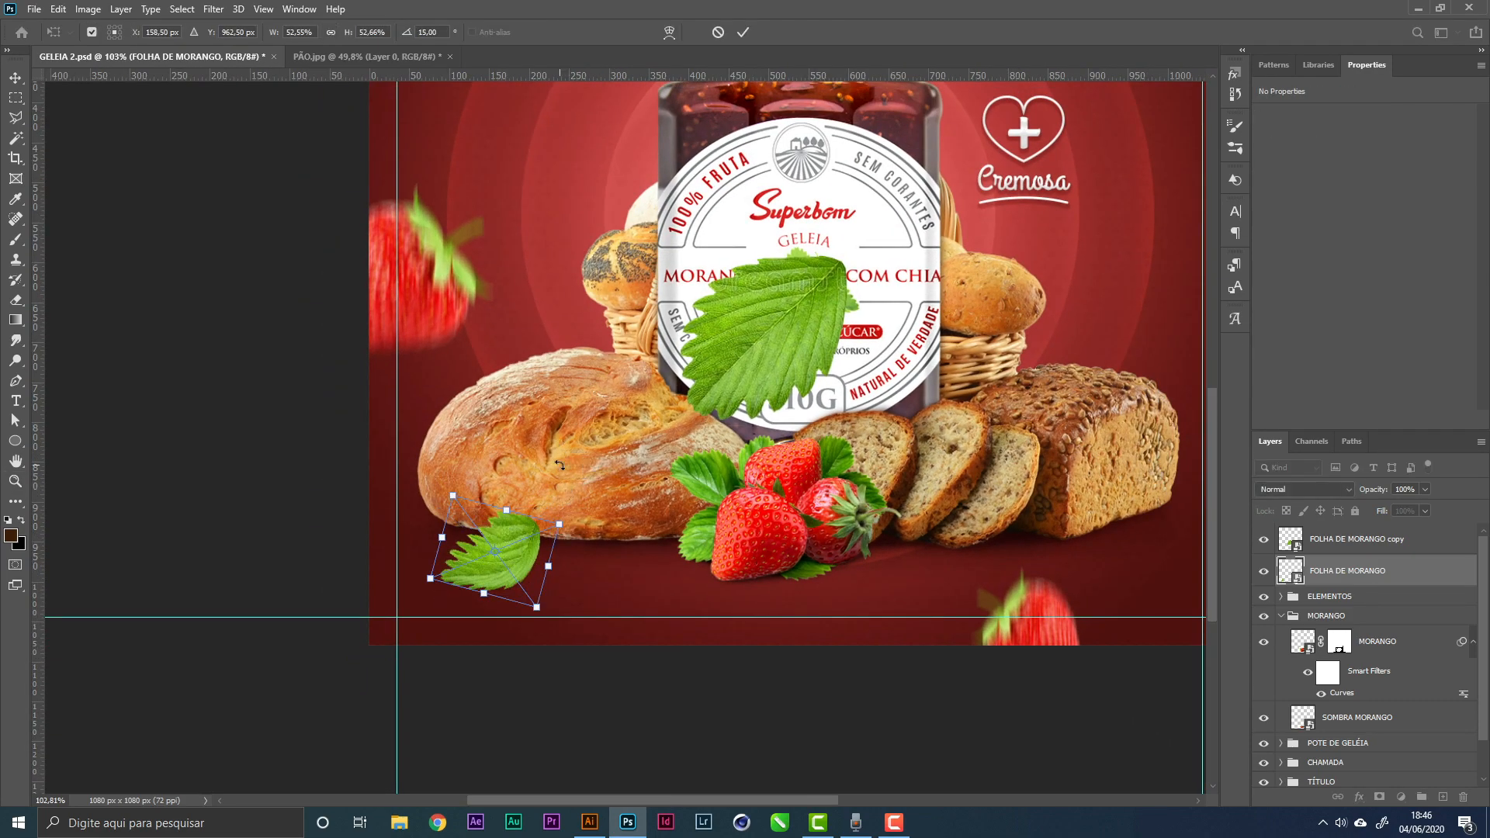
key(Return)
Move the large FOLHA DE MORANGO copy from the jar label up over the lid, to about X 470, Y 268 px
drag(759, 319, 612, 441)
key(v)
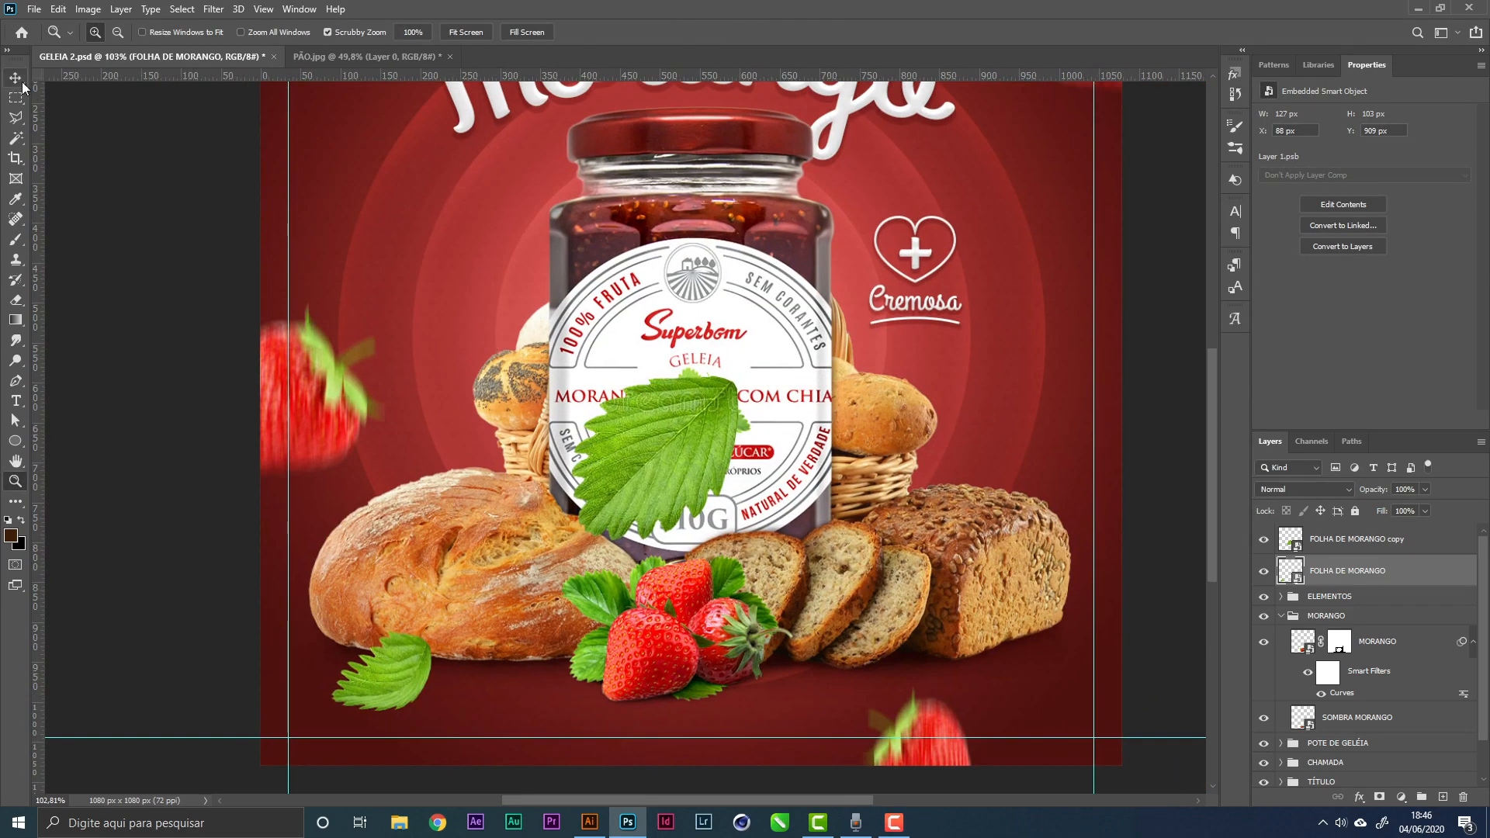
click(1353, 546)
drag(768, 397, 800, 167)
Warp the large leaf over the jar lid by pulling its lower-right side inward to make it narrower and curved
drag(680, 236, 661, 312)
key(ctrl+t)
scroll(682, 253, up, 3)
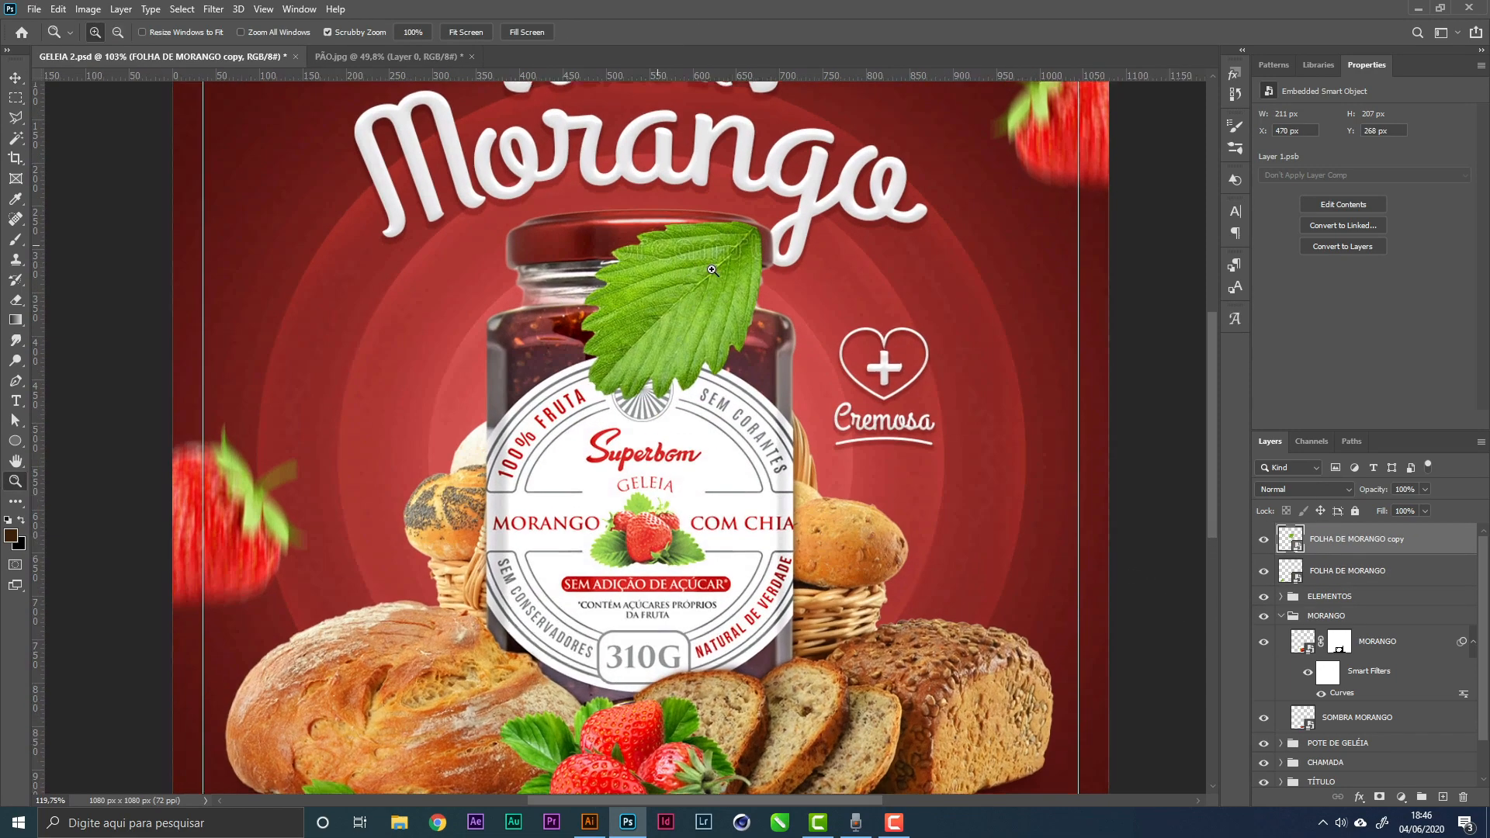
right_click(706, 327)
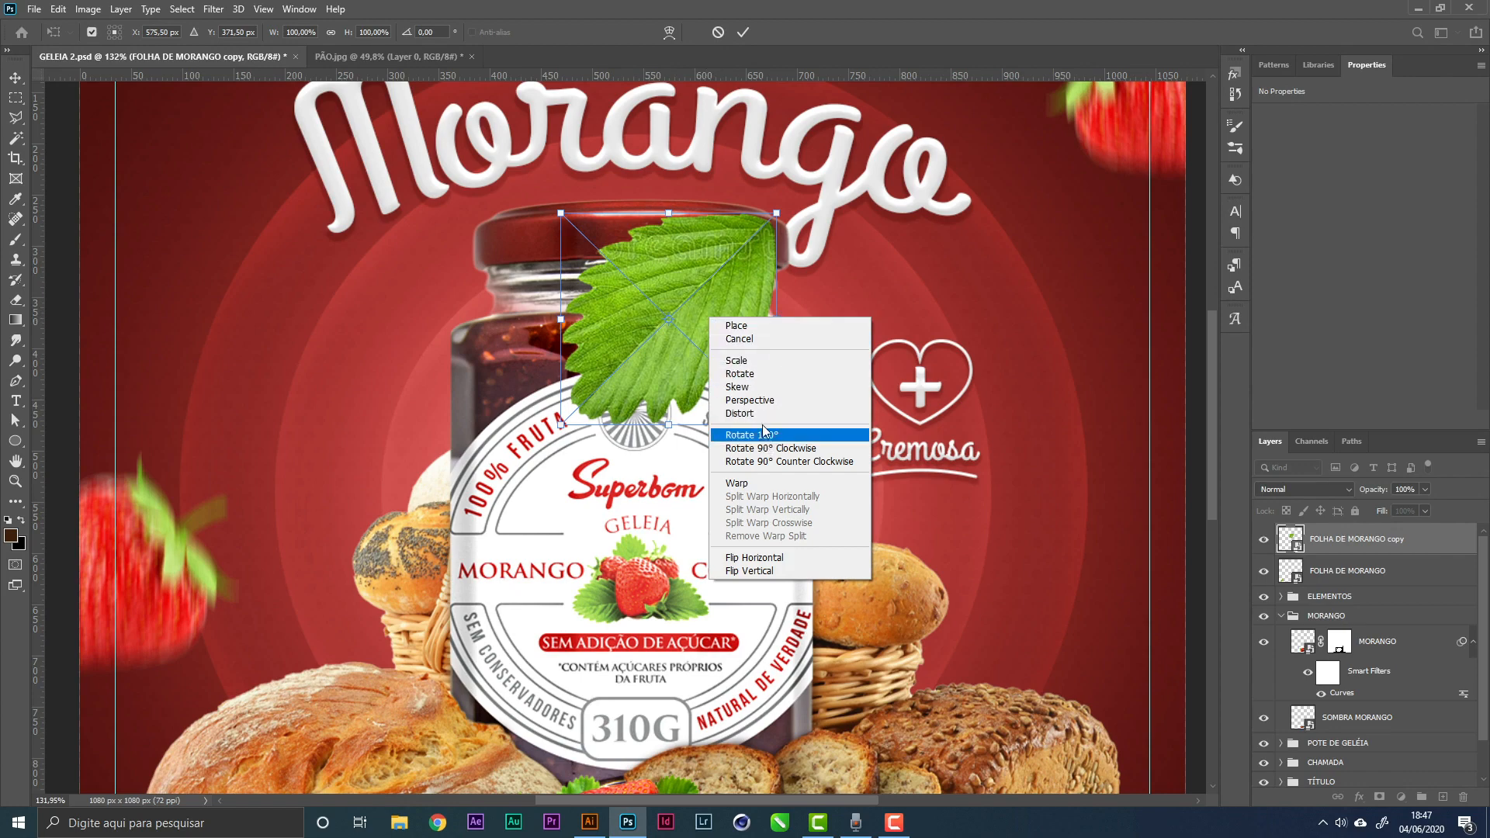
click(745, 482)
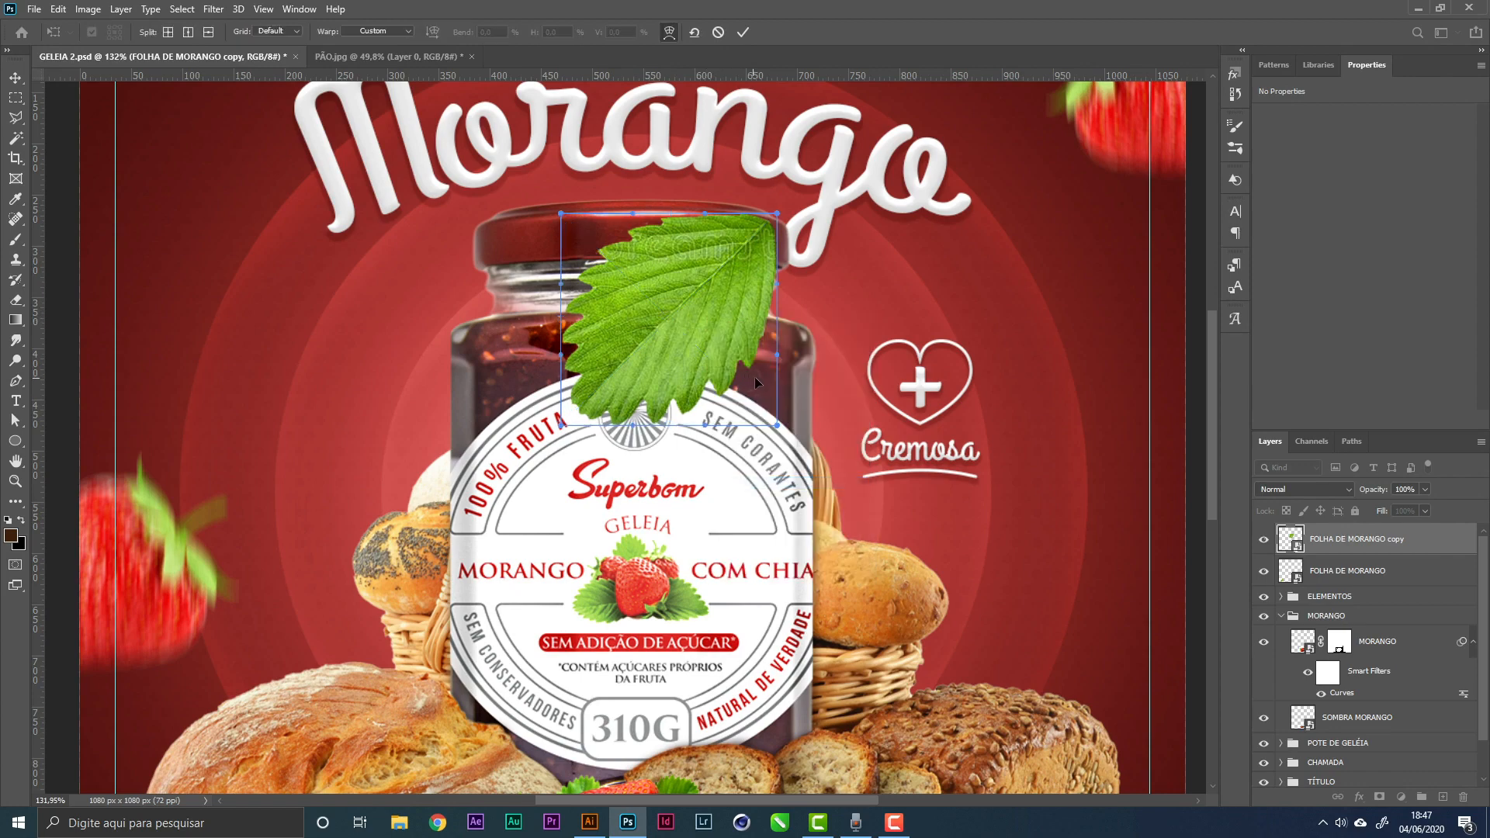
drag(727, 350, 658, 371)
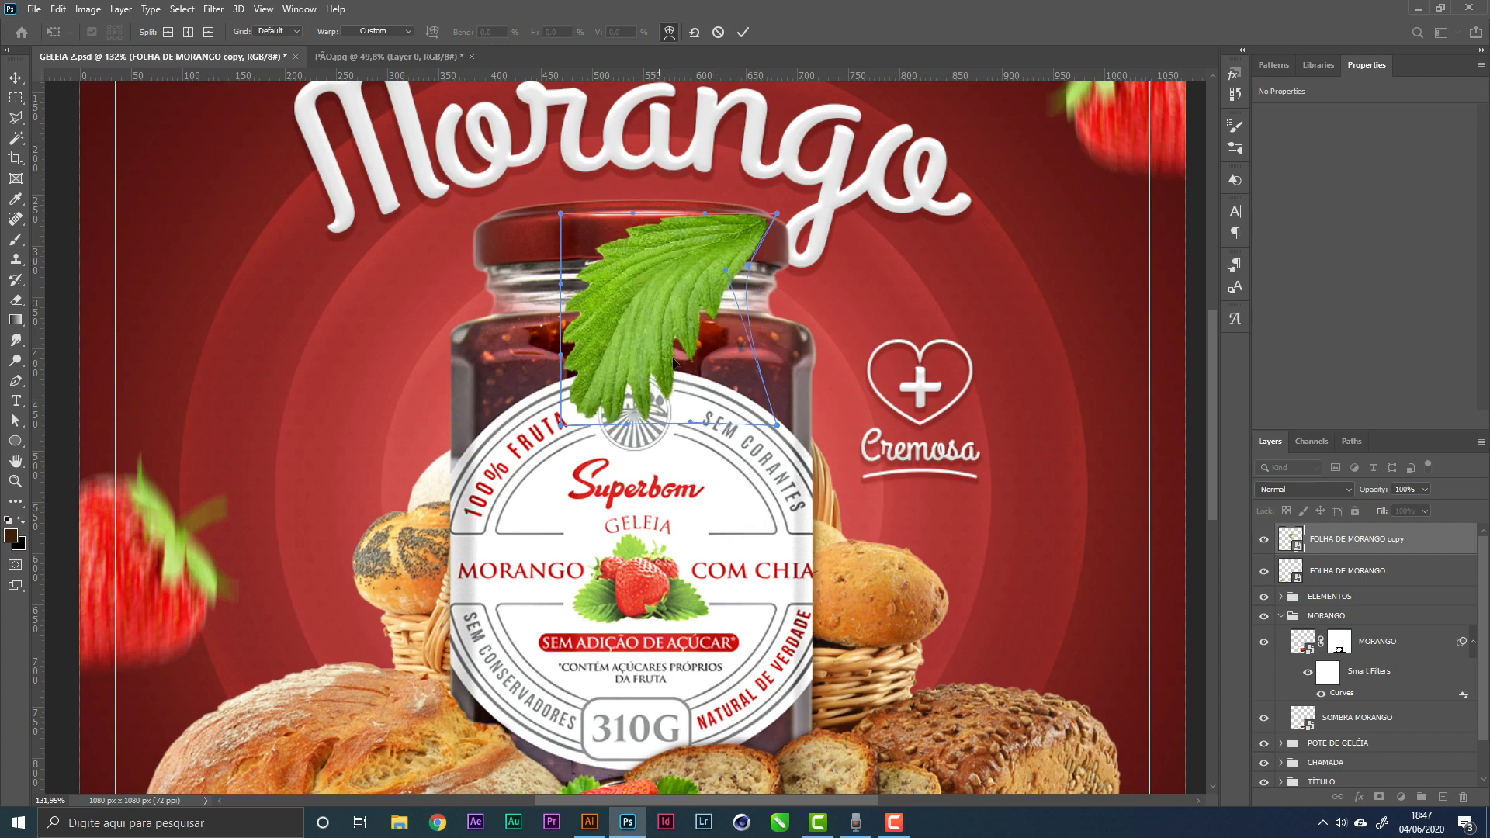
key(Return)
Scale the leaf over the lid to about 119 × 120 px and place it against the title's lower edge, at about X 563, Y 201 px
drag(714, 269, 646, 360)
key(ctrl+t)
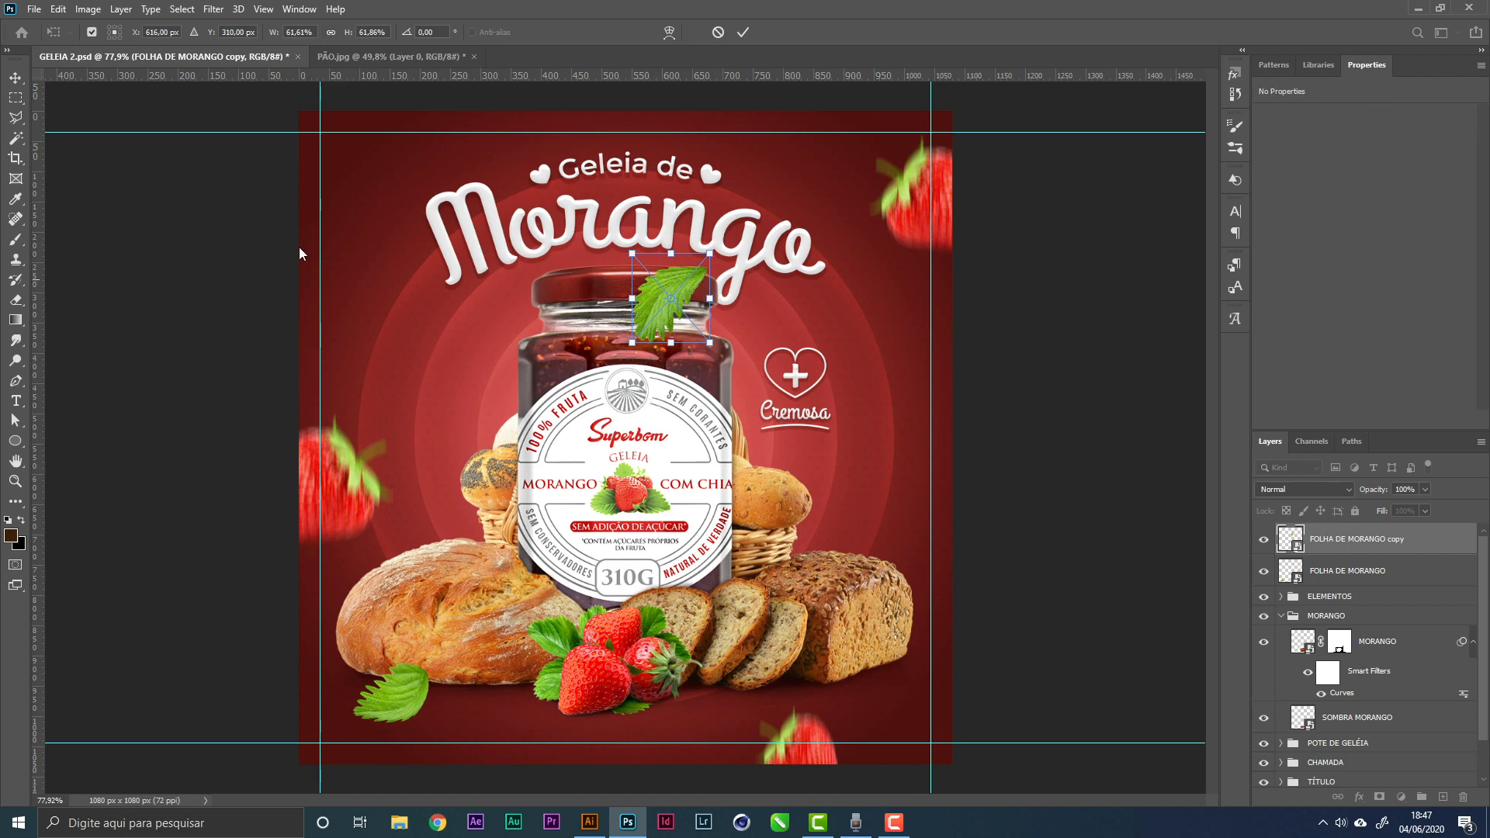
click(17, 80)
drag(754, 366, 741, 310)
key(ctrl+t)
drag(633, 313, 641, 309)
key(Return)
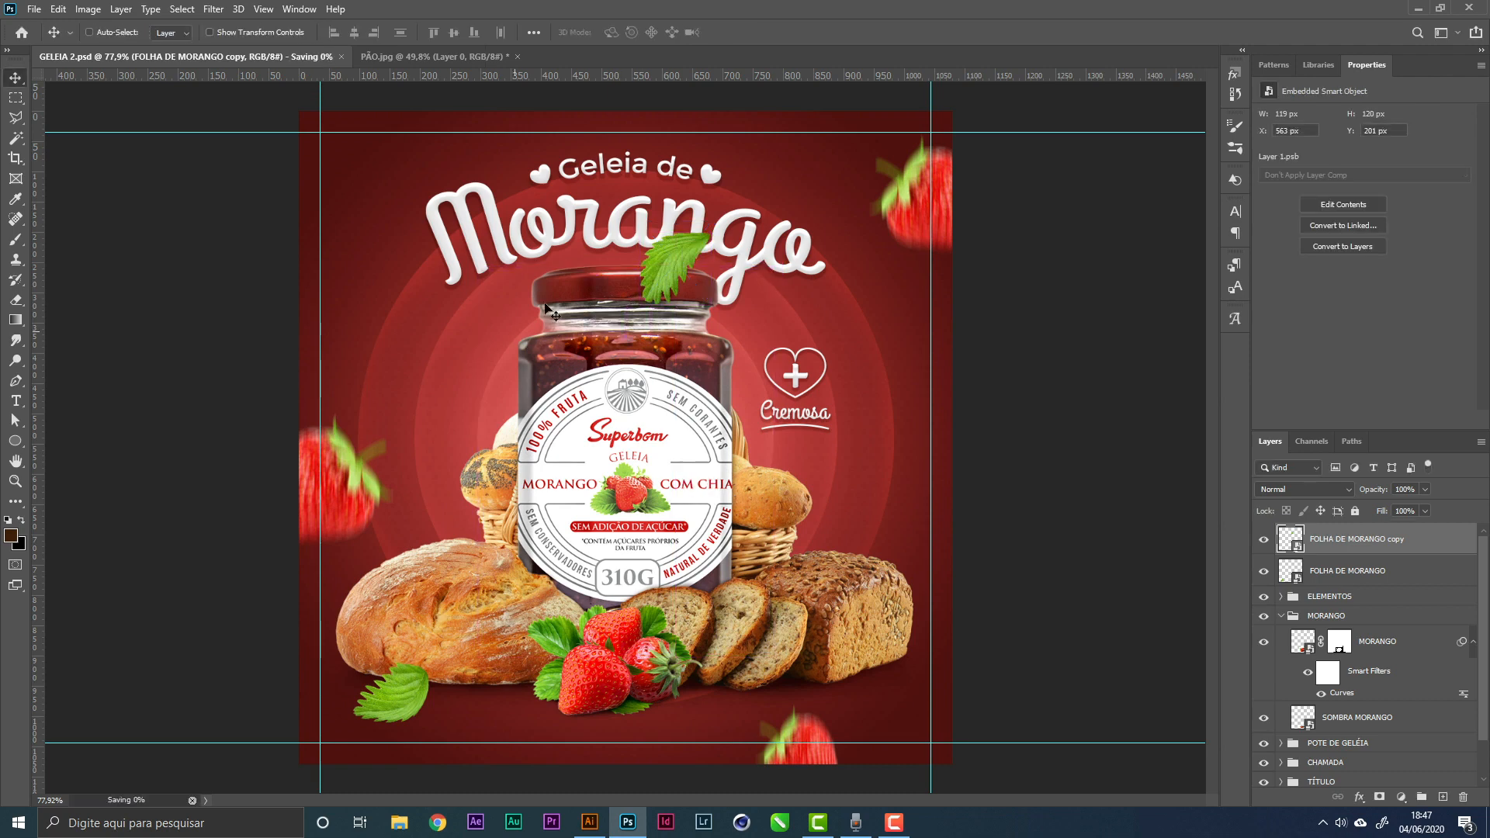
Apply a Motion Blur to the leaf above the lid with an angle of -90° and a distance of 7 pixels
click(214, 9)
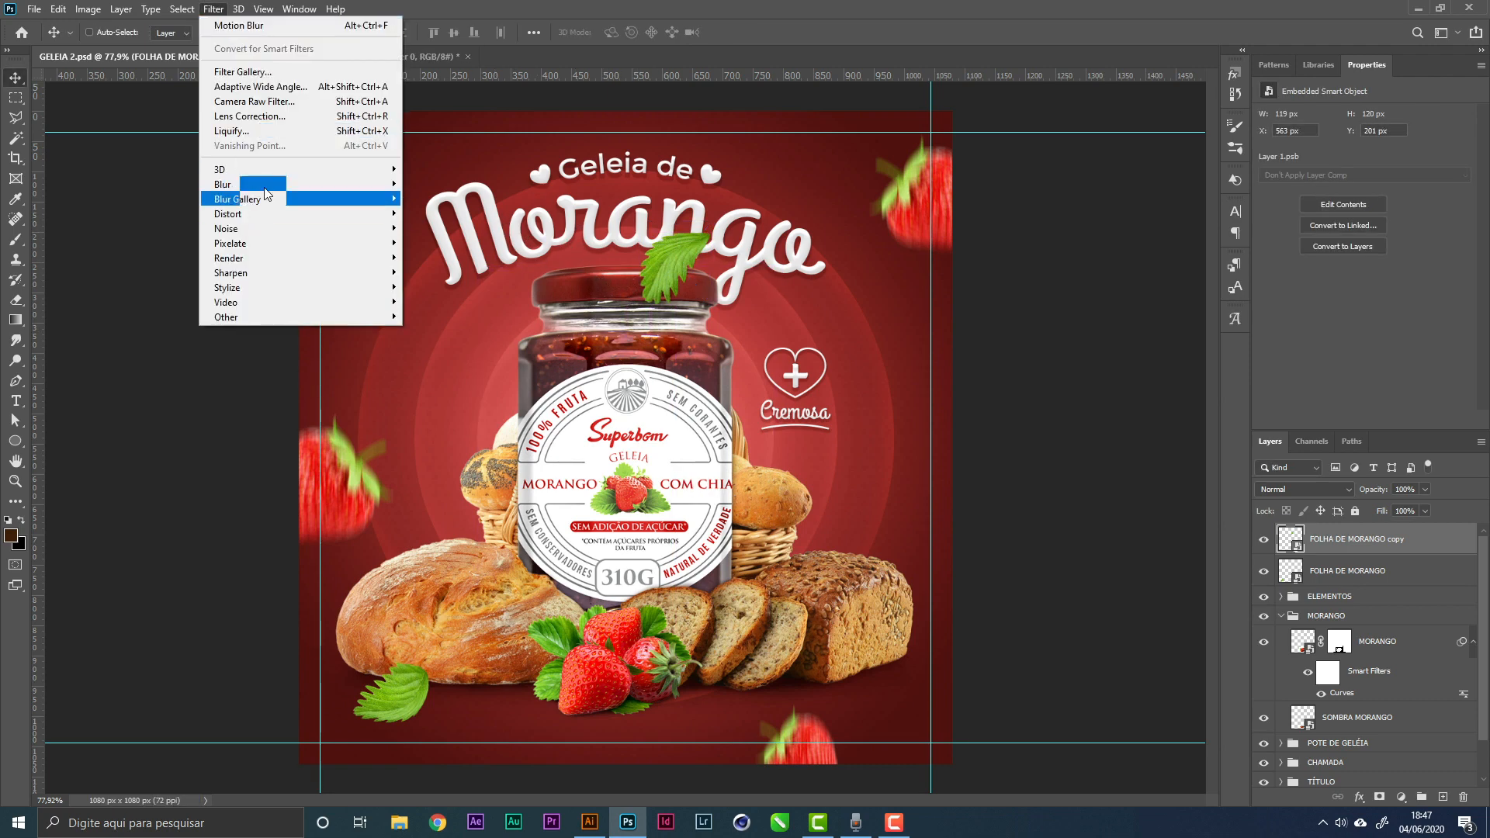
mouse_move(264, 186)
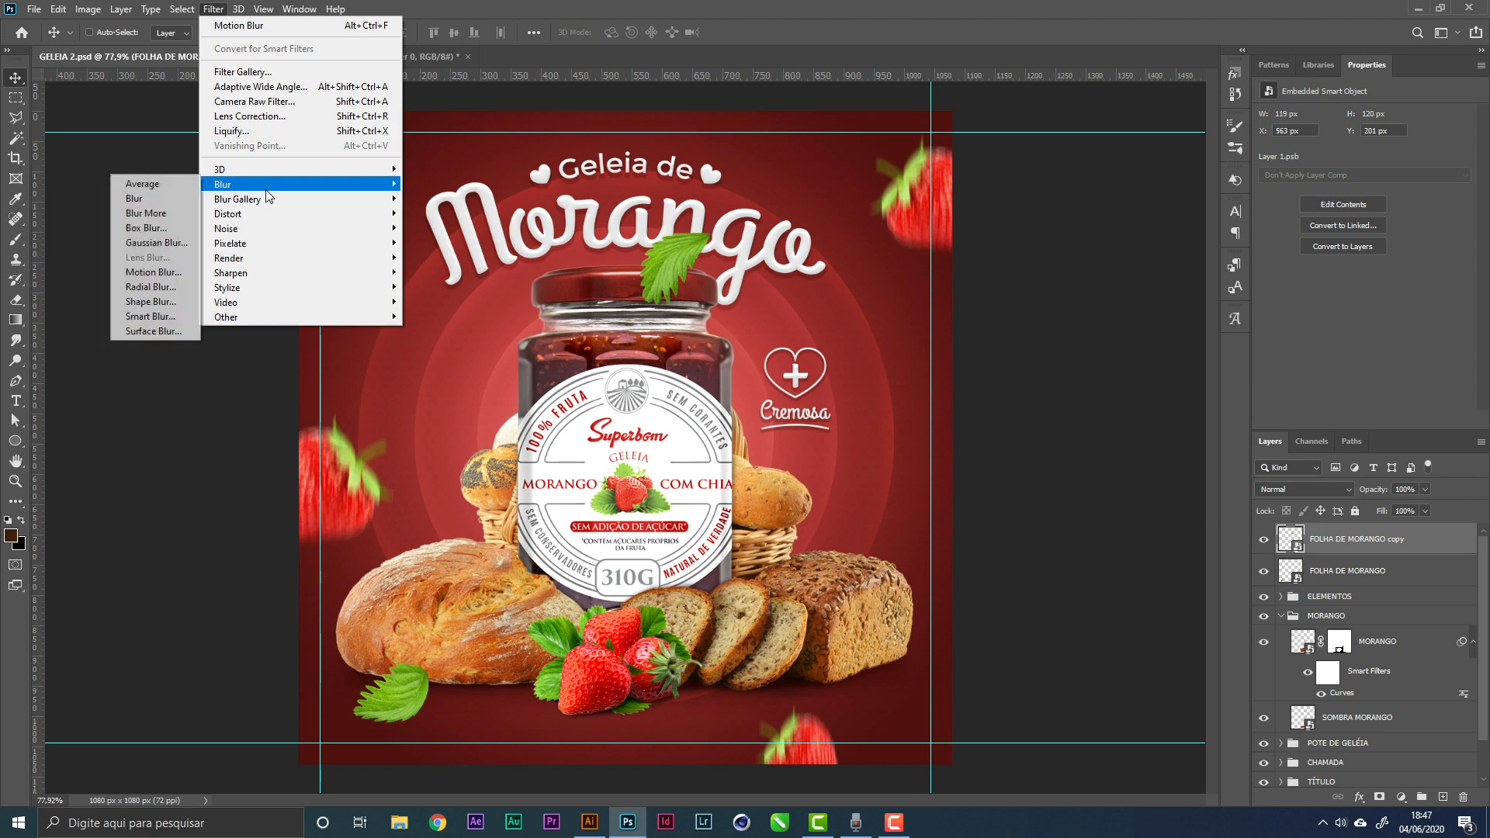
click(272, 25)
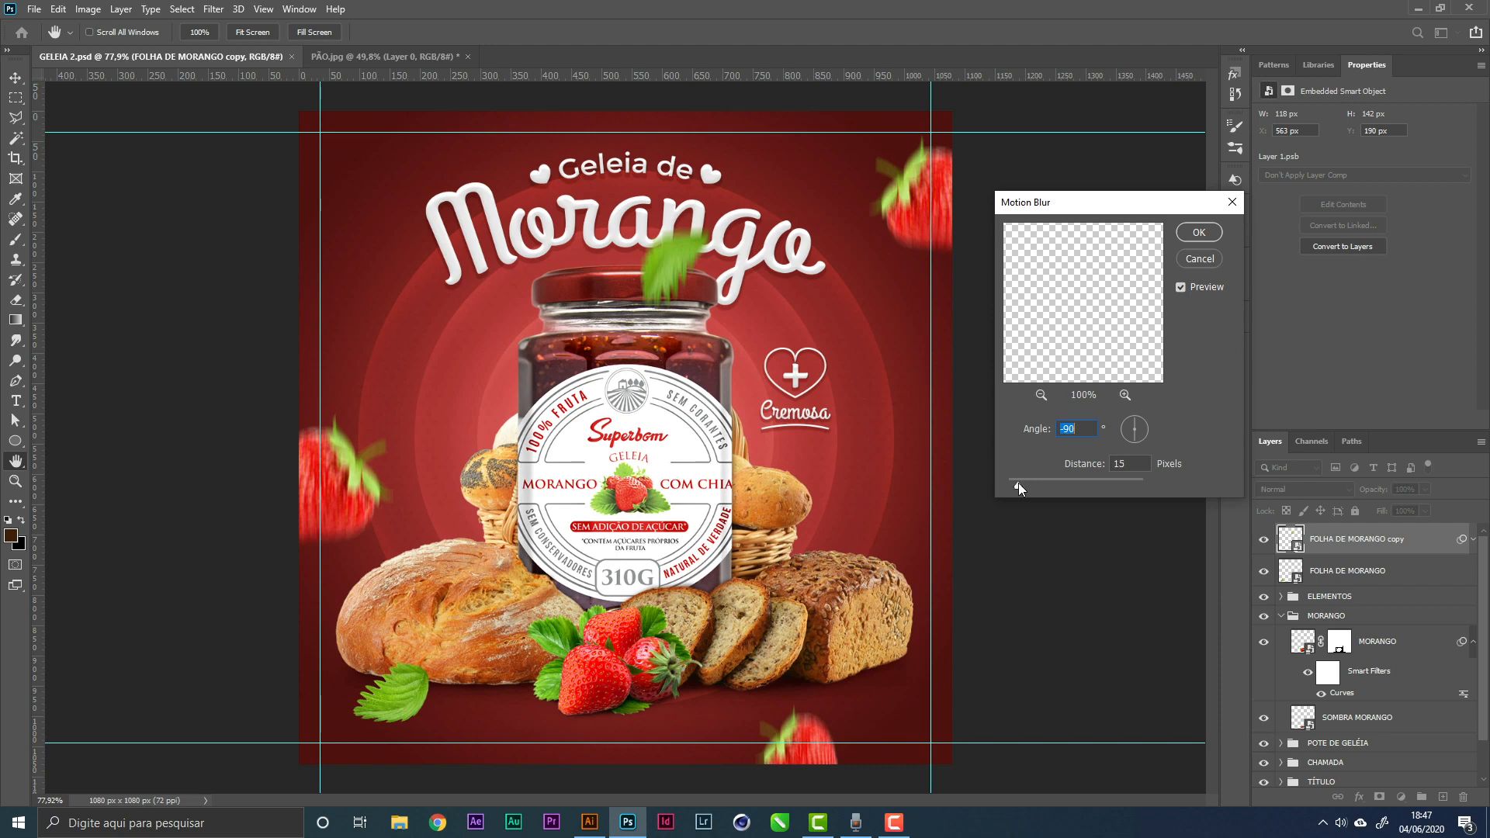
drag(1019, 483, 1012, 484)
text(7)
key(Return)
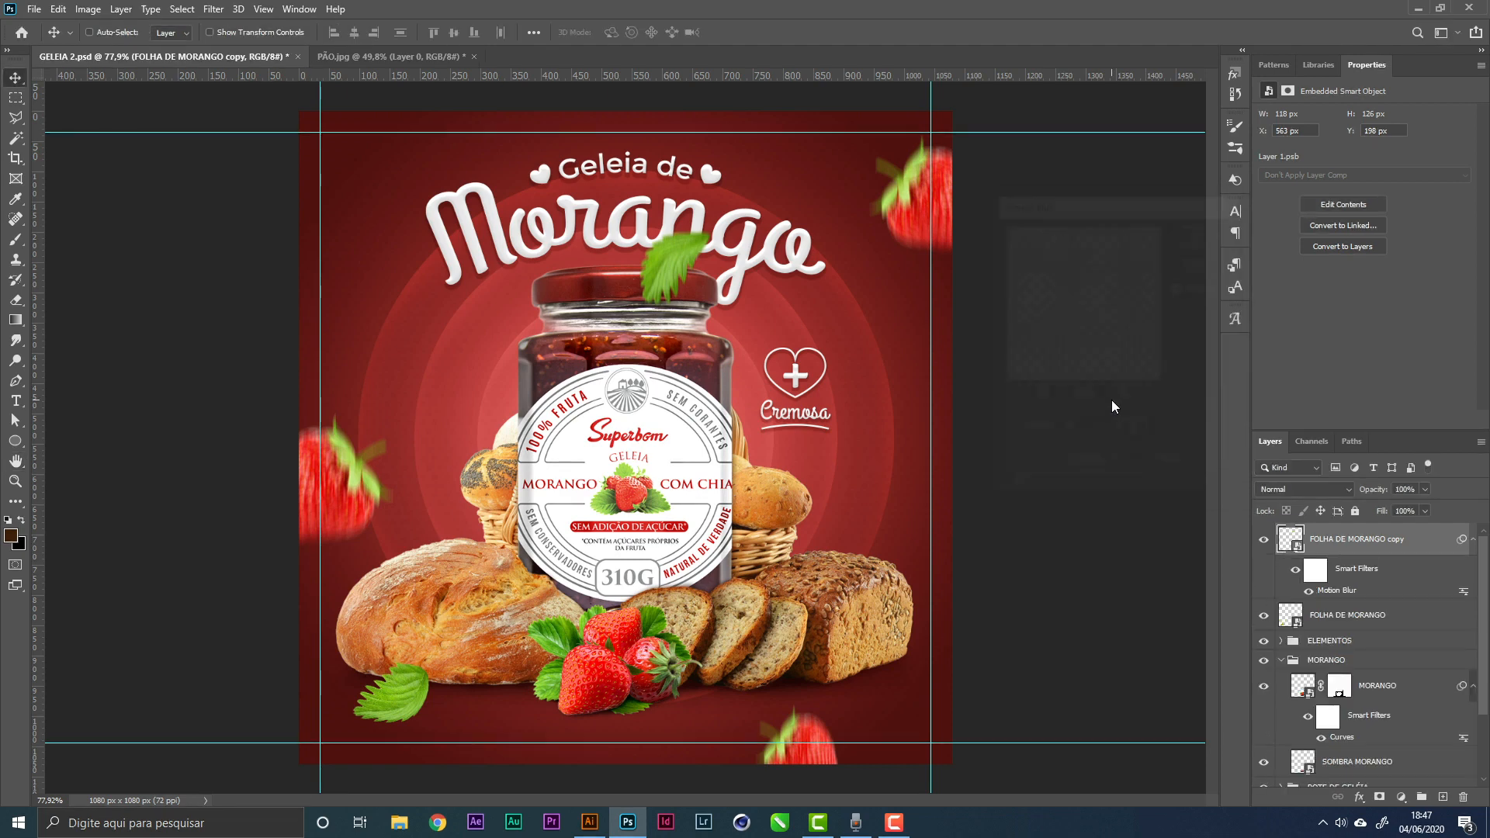
Copy the Motion Blur smart filter to the FOLHA DE MORANGO layer and delete the duplicate filter there
drag(1360, 594, 1356, 619)
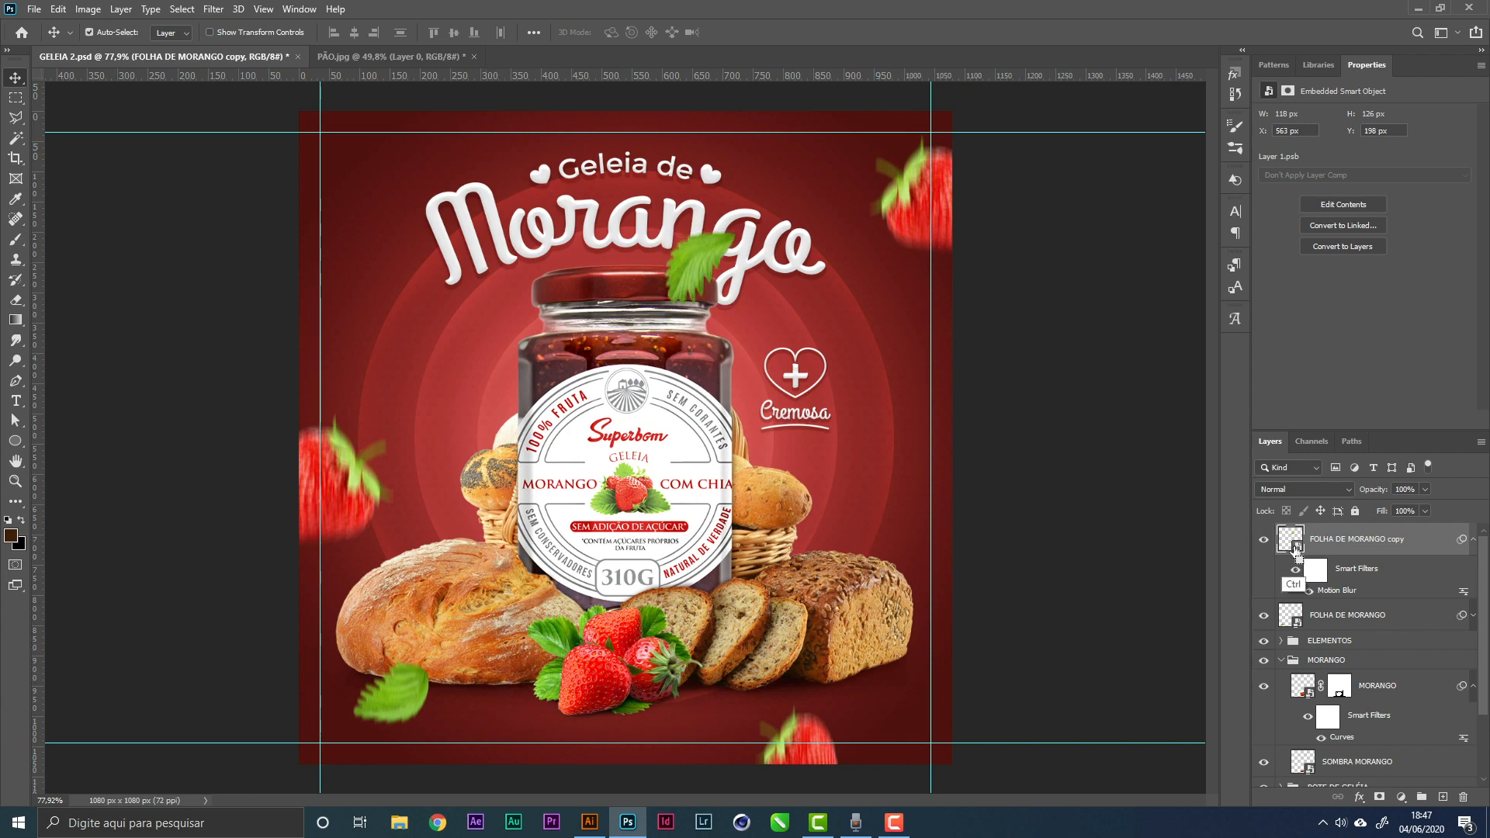
click(1367, 617)
click(1472, 621)
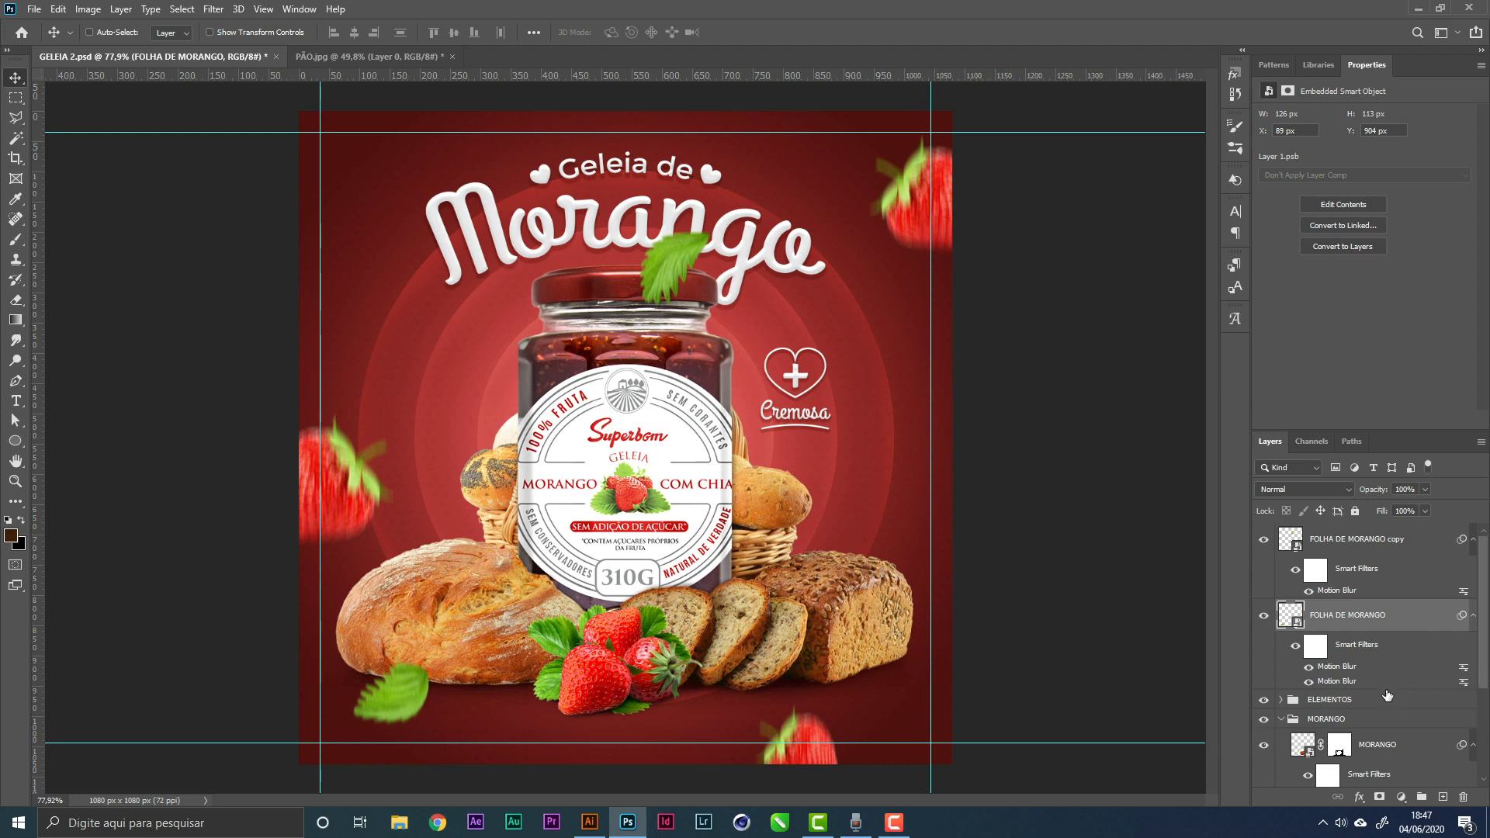
right_click(1387, 698)
click(1386, 711)
right_click(1367, 681)
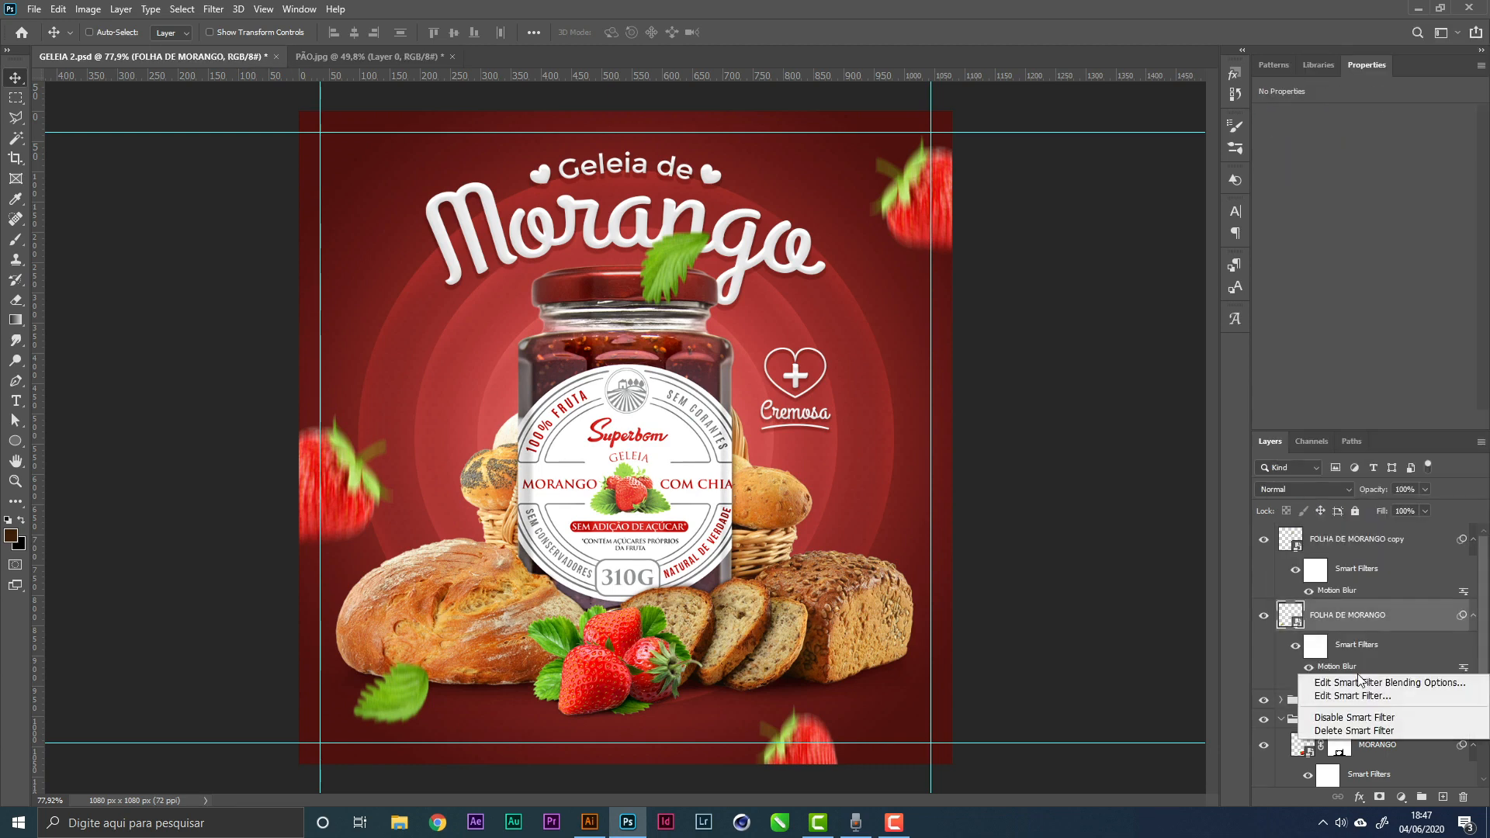
click(1357, 731)
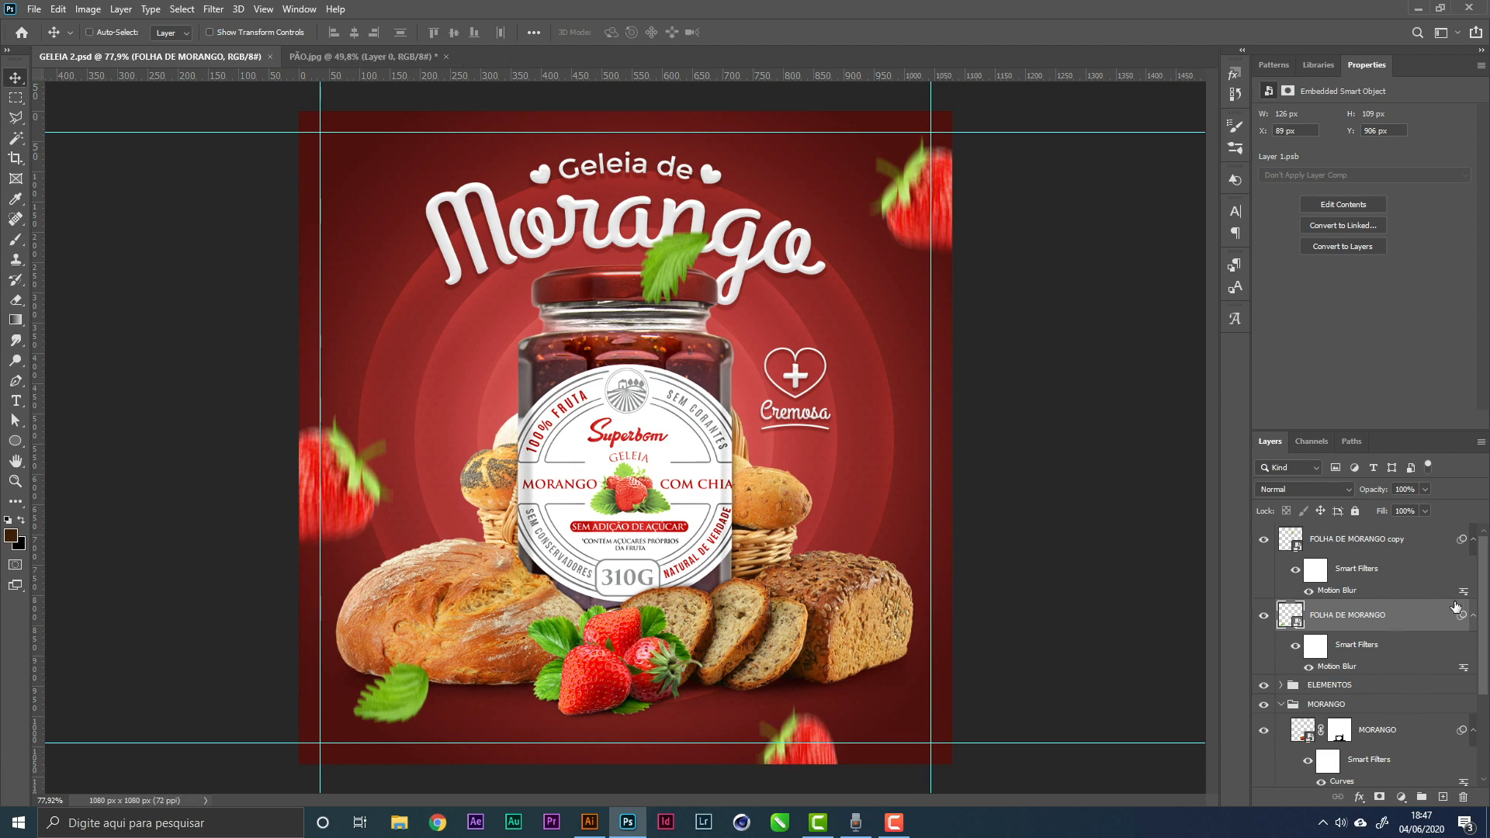
Reduce the Motion Blur distance slightly on the leaf below the left loaf and save the document
click(1310, 667)
click(1310, 667)
click(1309, 668)
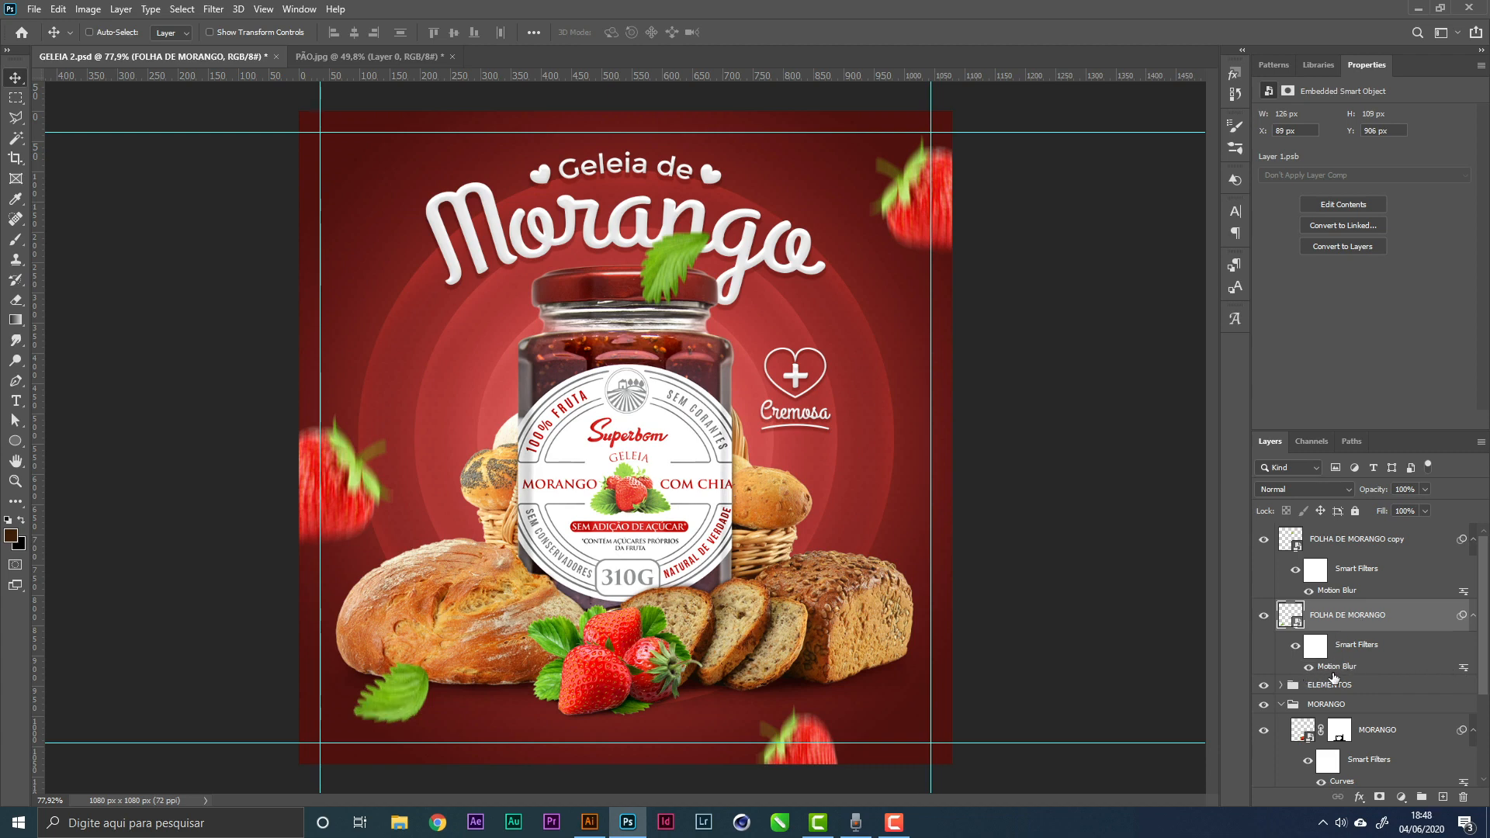
double_click(1464, 669)
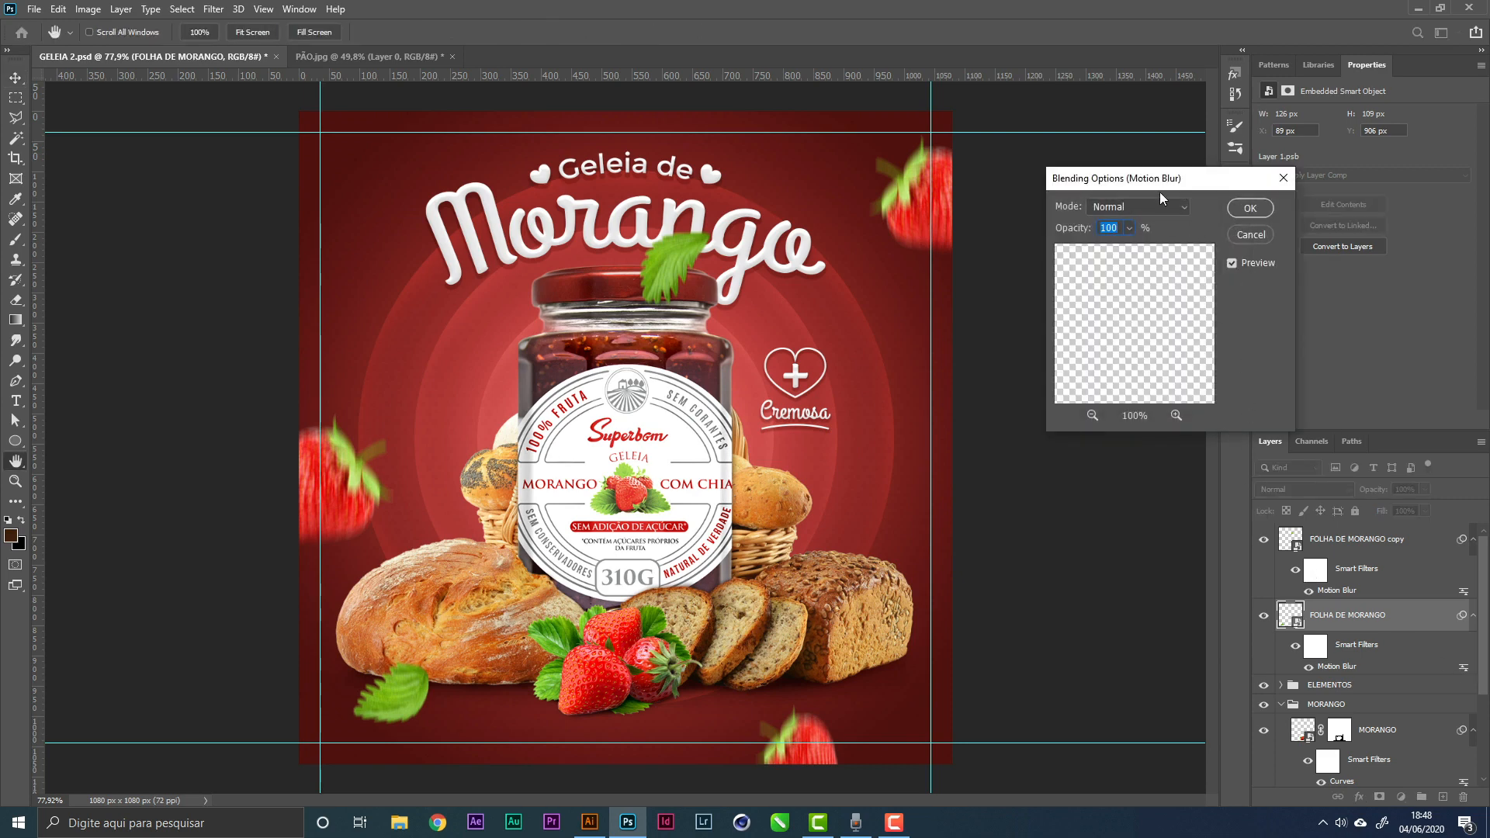
click(1253, 234)
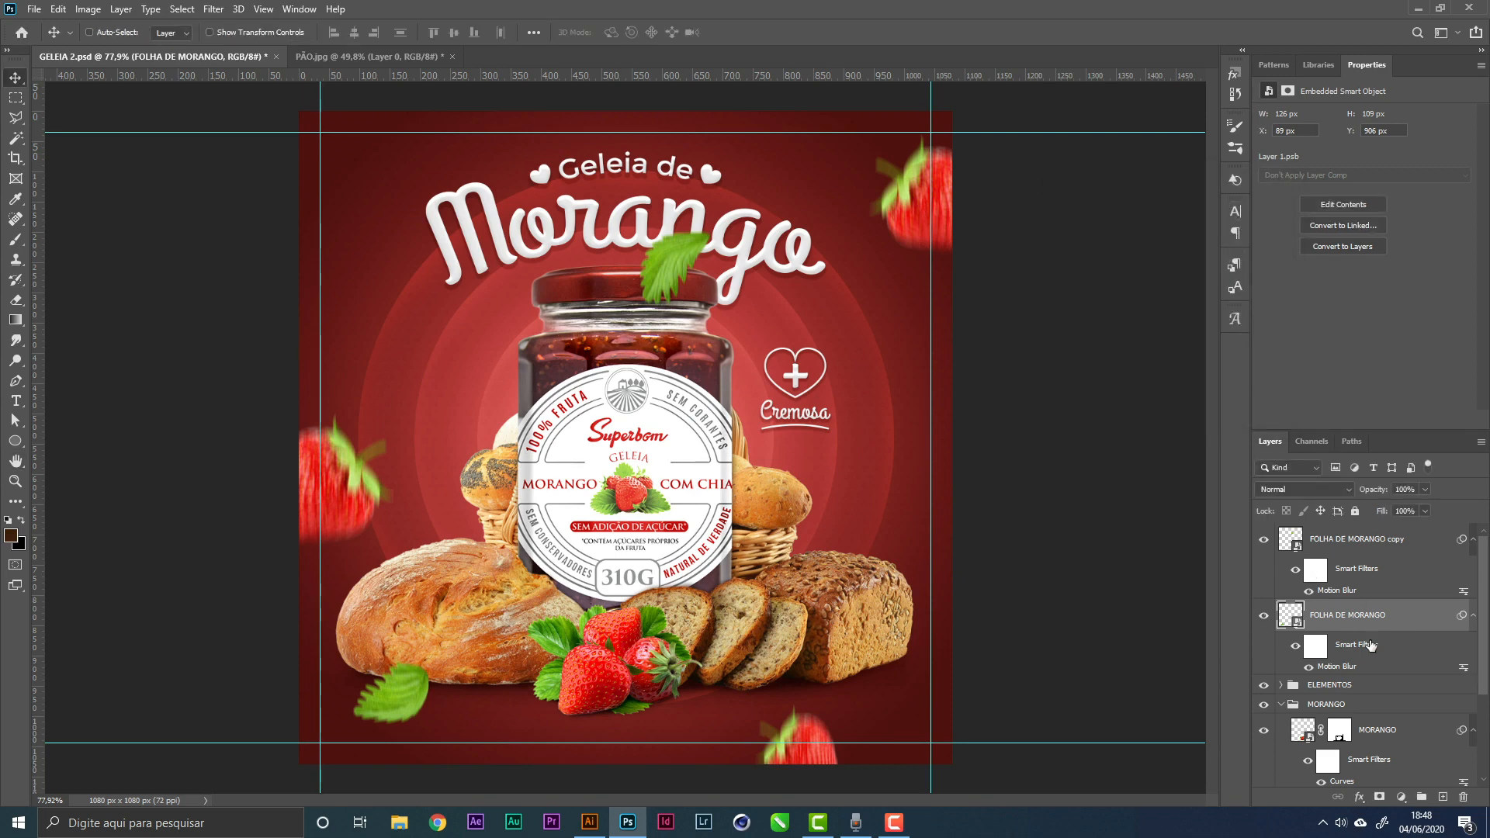
double_click(1370, 673)
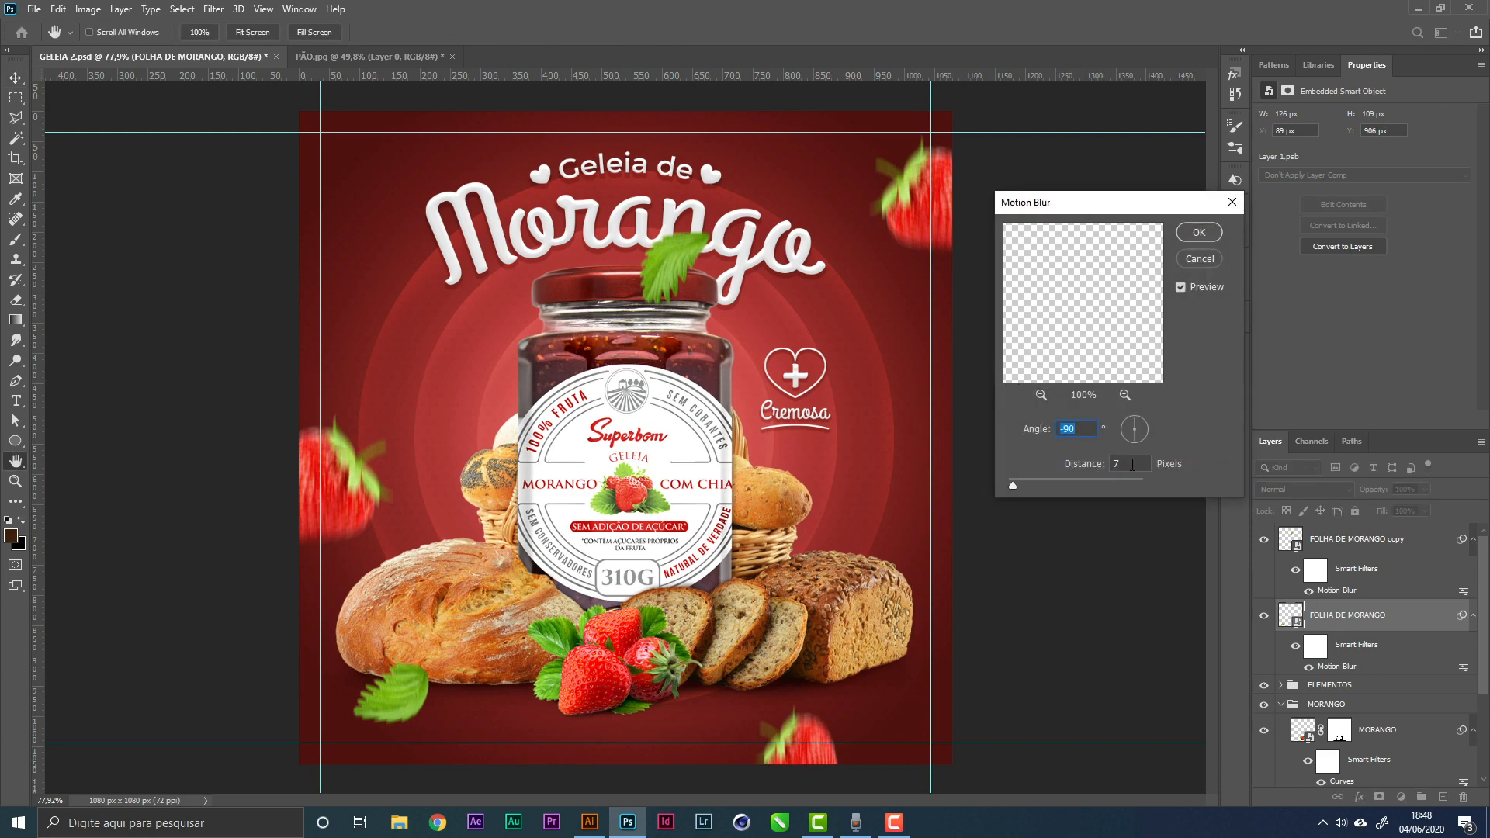
key(Tab)
key(Return)
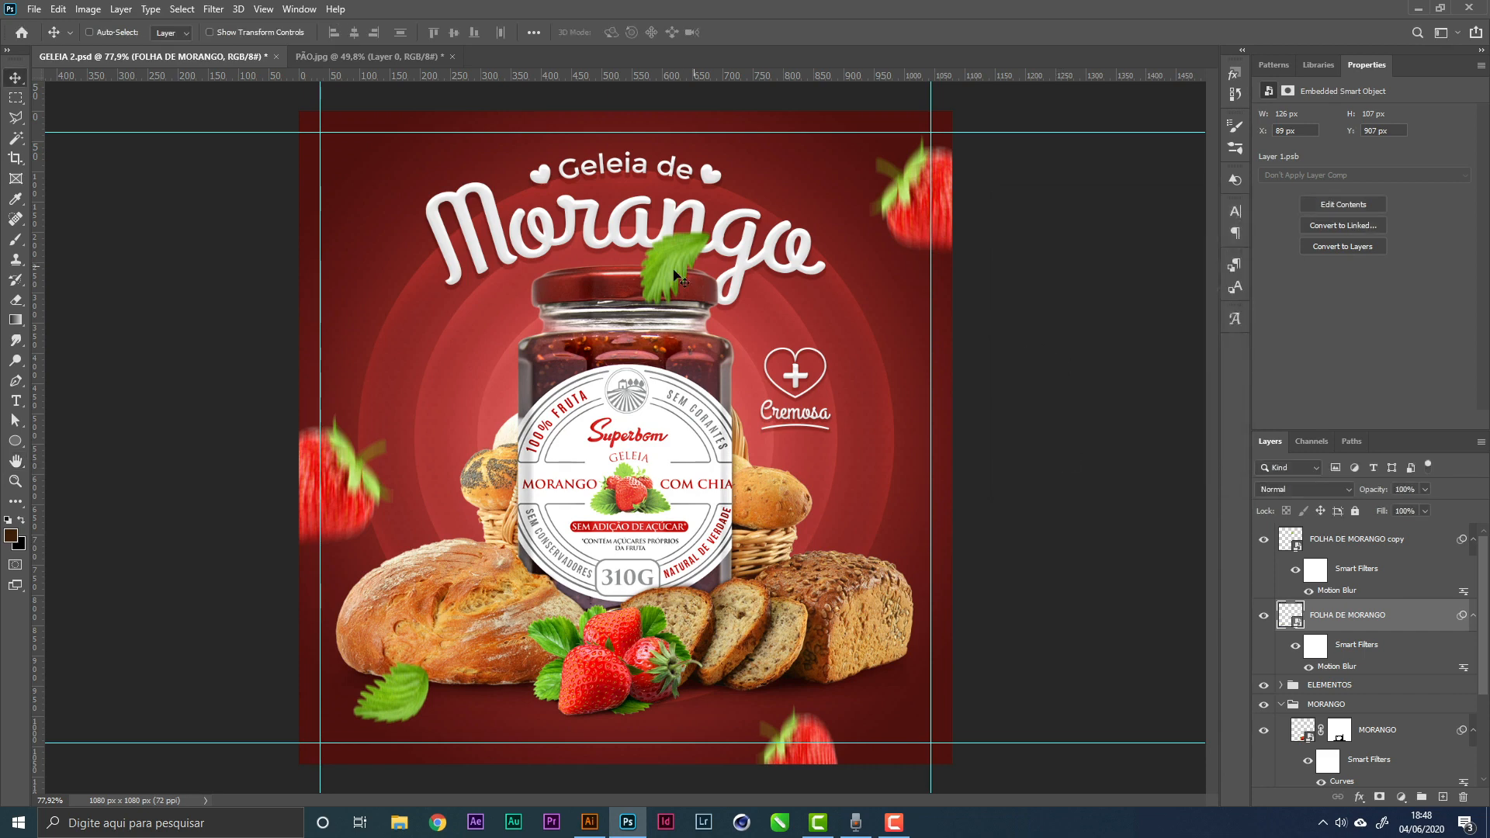
key(ctrl+s)
Collapse the filters of both FOLHA DE MORANGO layers, move the two layers into the ELEMENTOS group and save
click(1473, 541)
click(1473, 573)
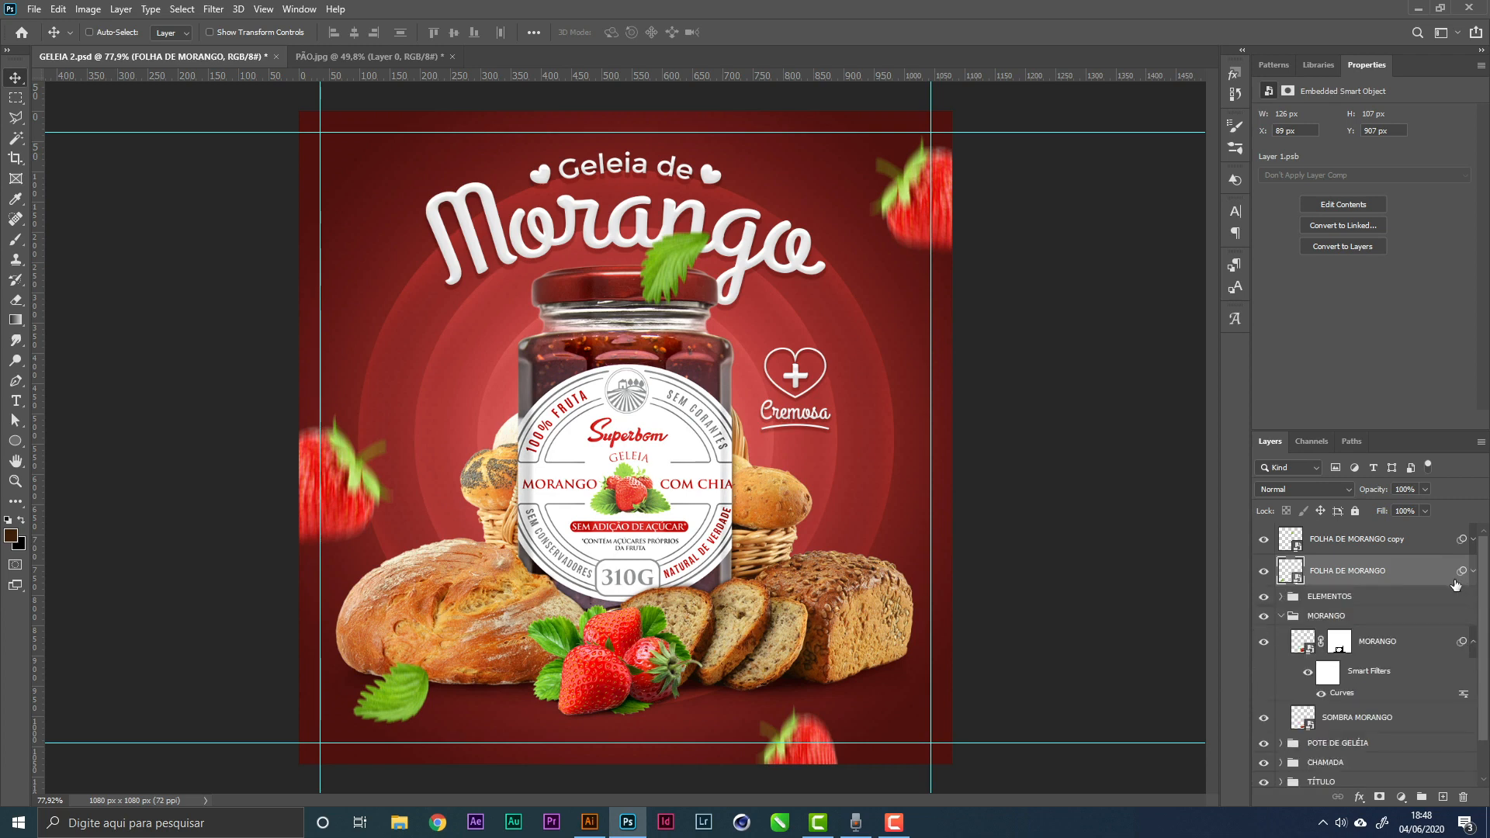
shift+click(1384, 579)
drag(1384, 579, 1351, 596)
key(ctrl+s)
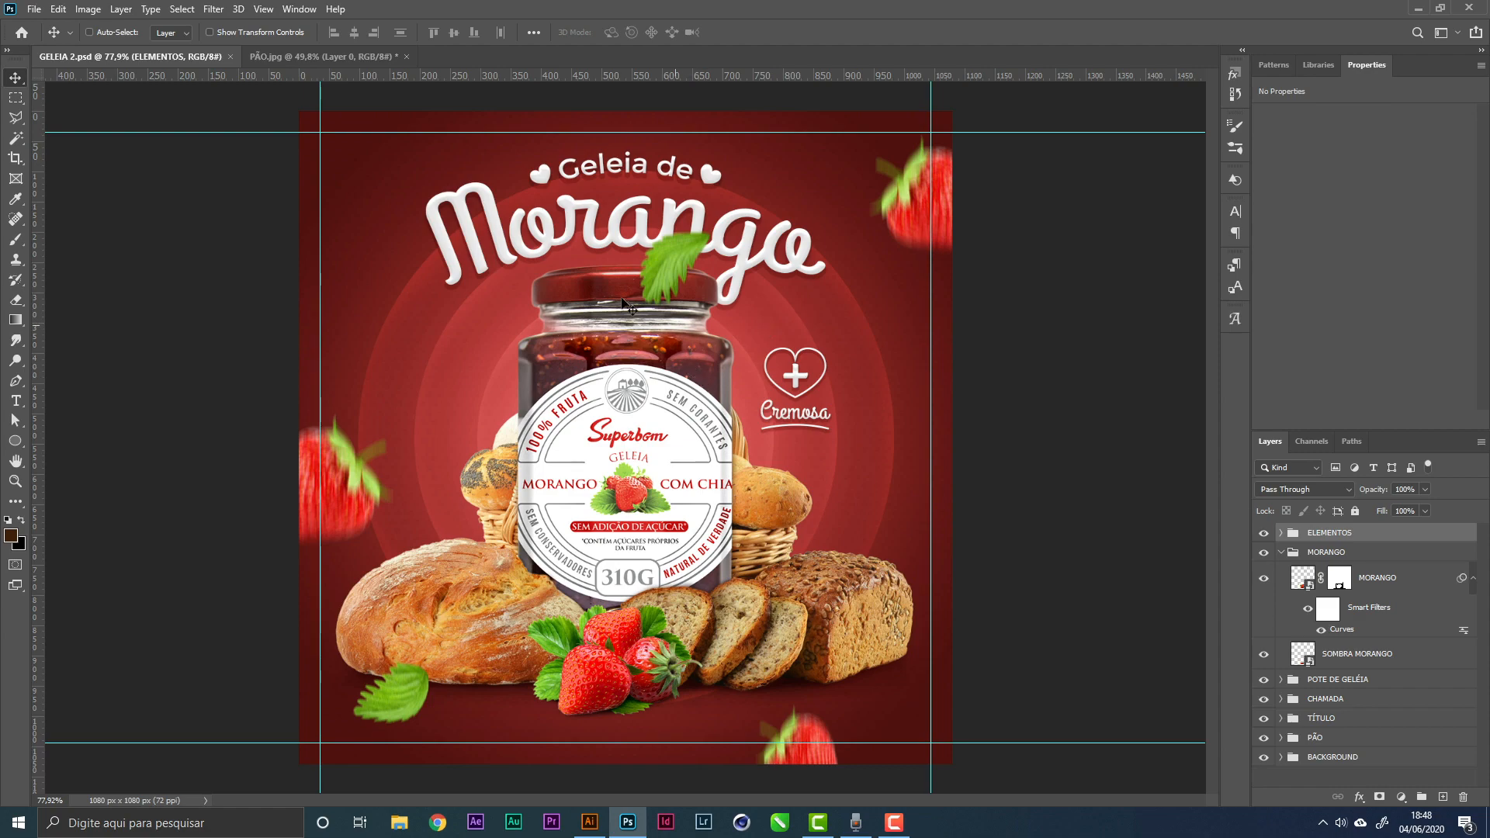
Place the LOGO file as an embedded object at 100% and move it down over the strawberries, to about Y 831 px
click(34, 10)
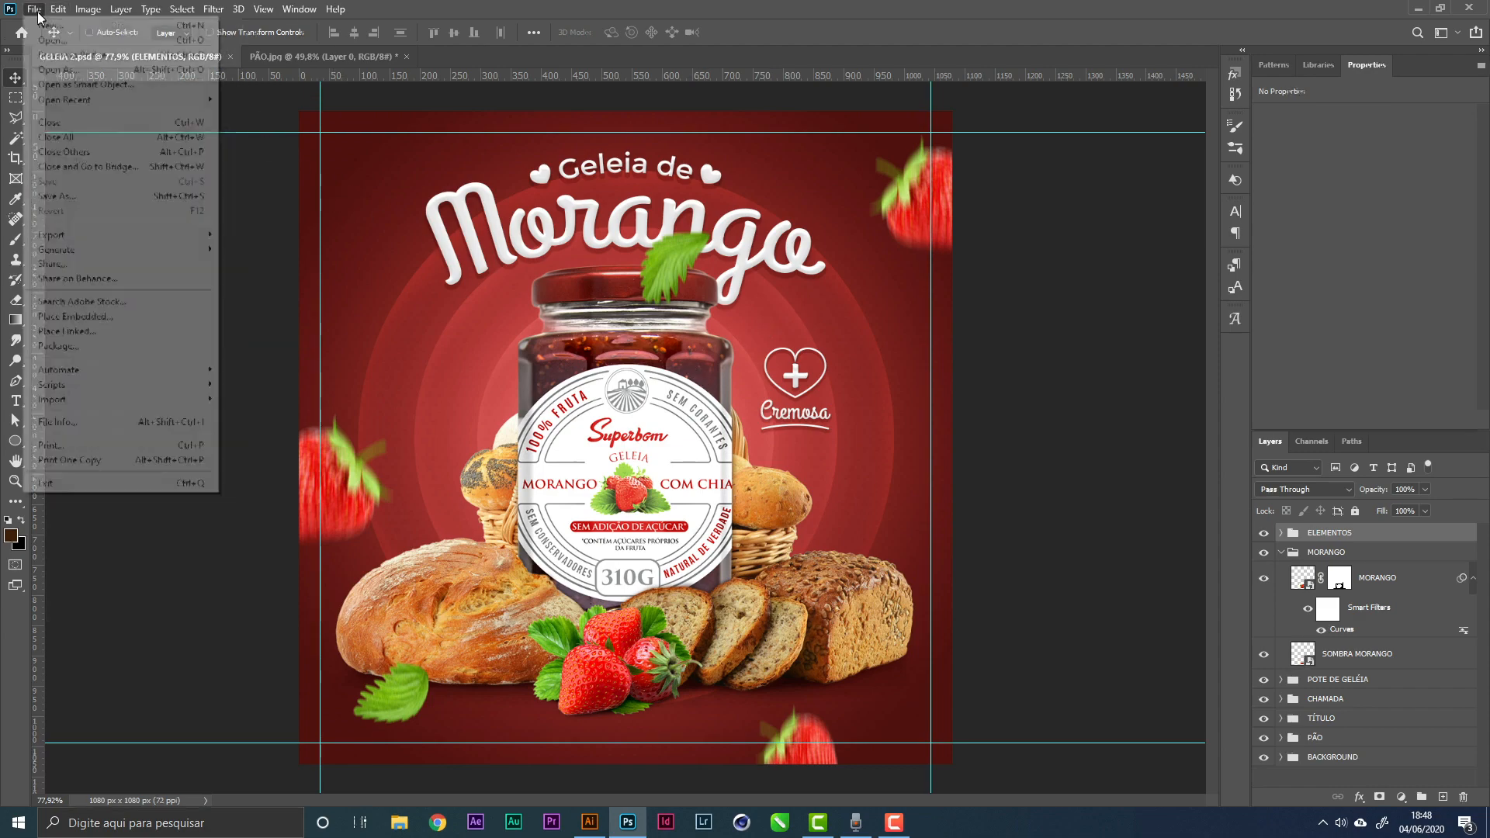
click(124, 316)
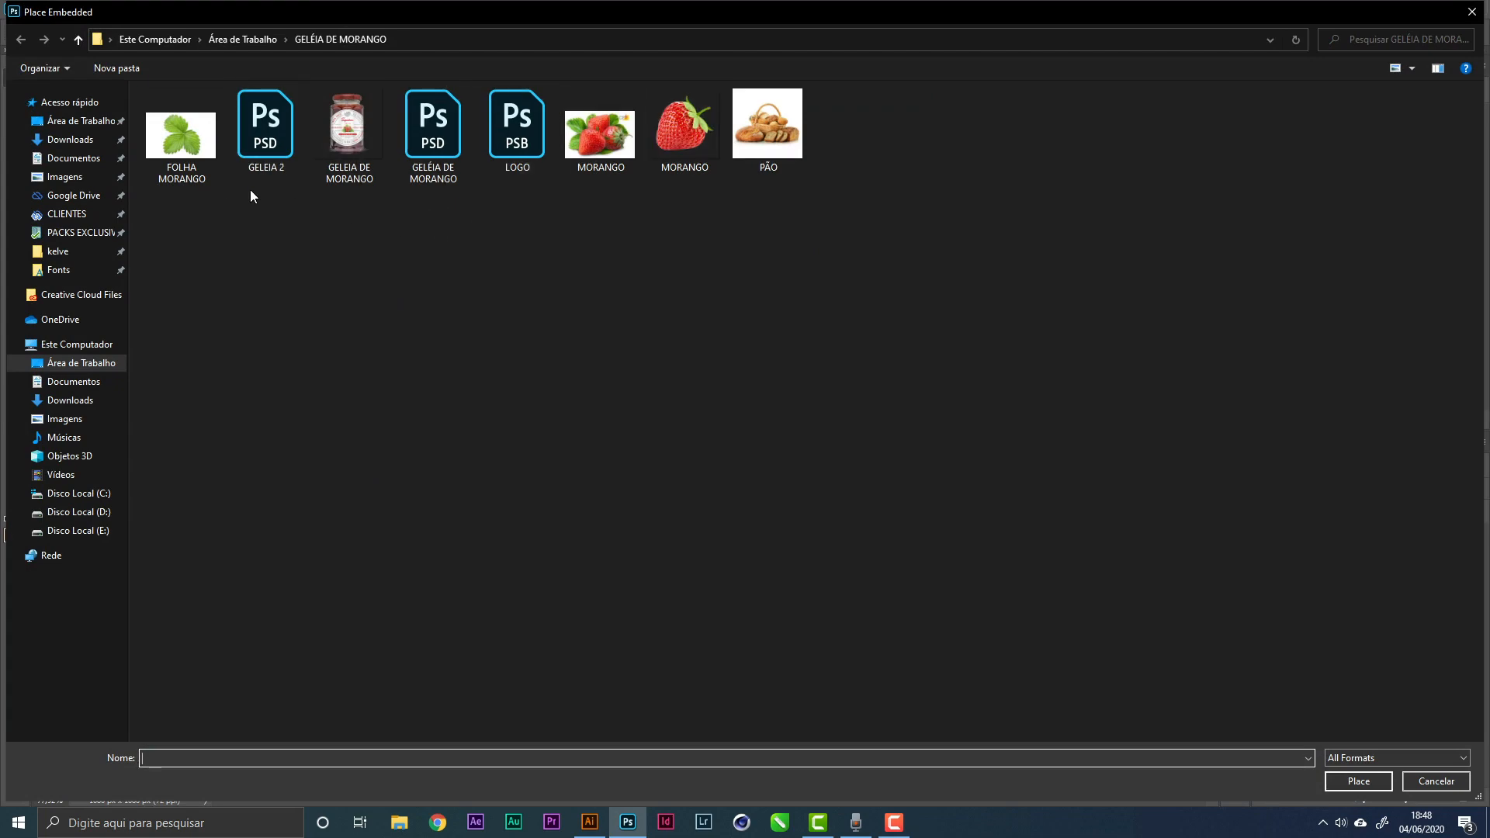
double_click(517, 140)
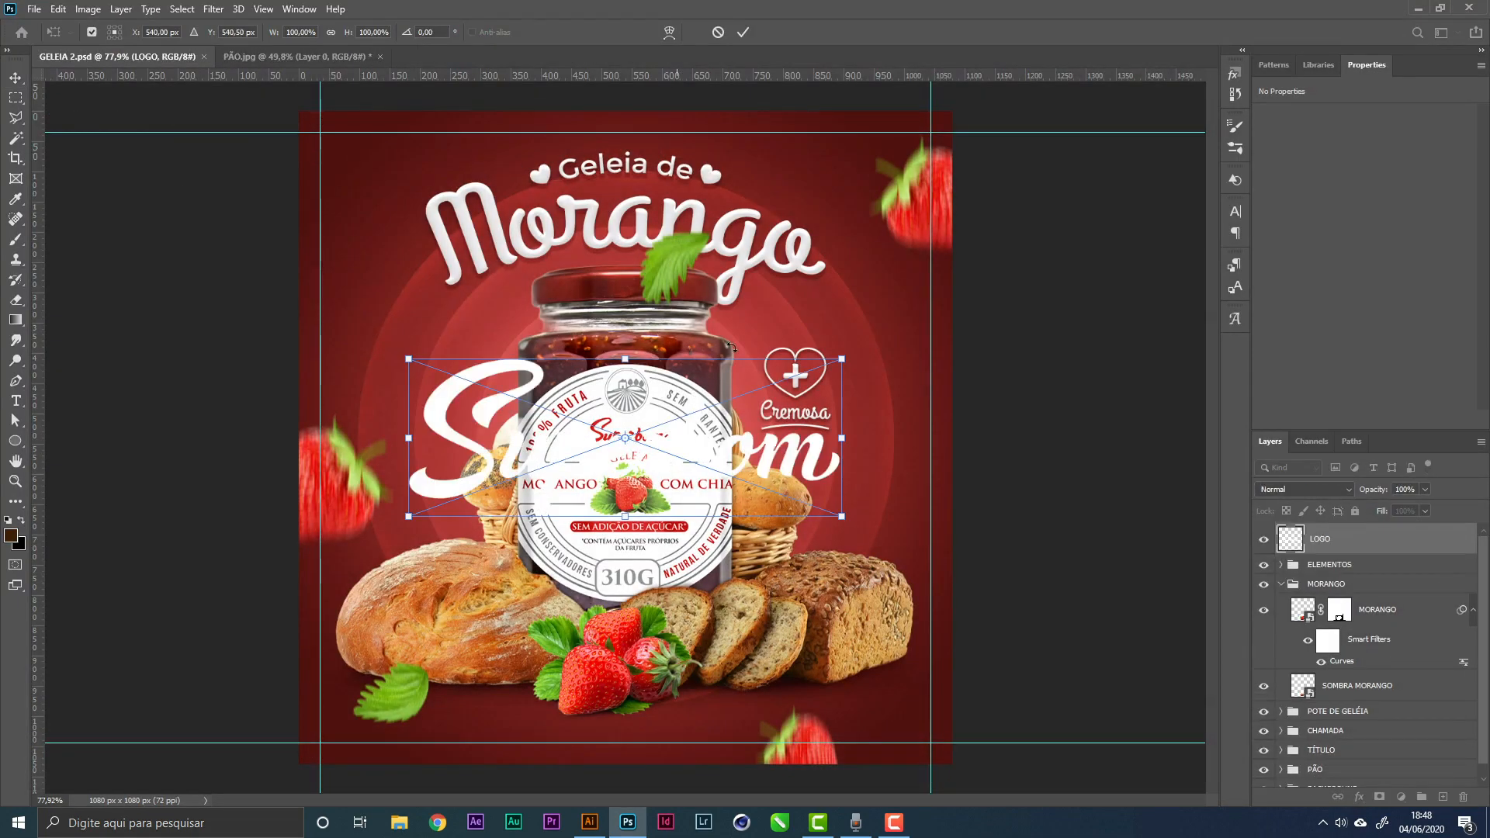
key(Return)
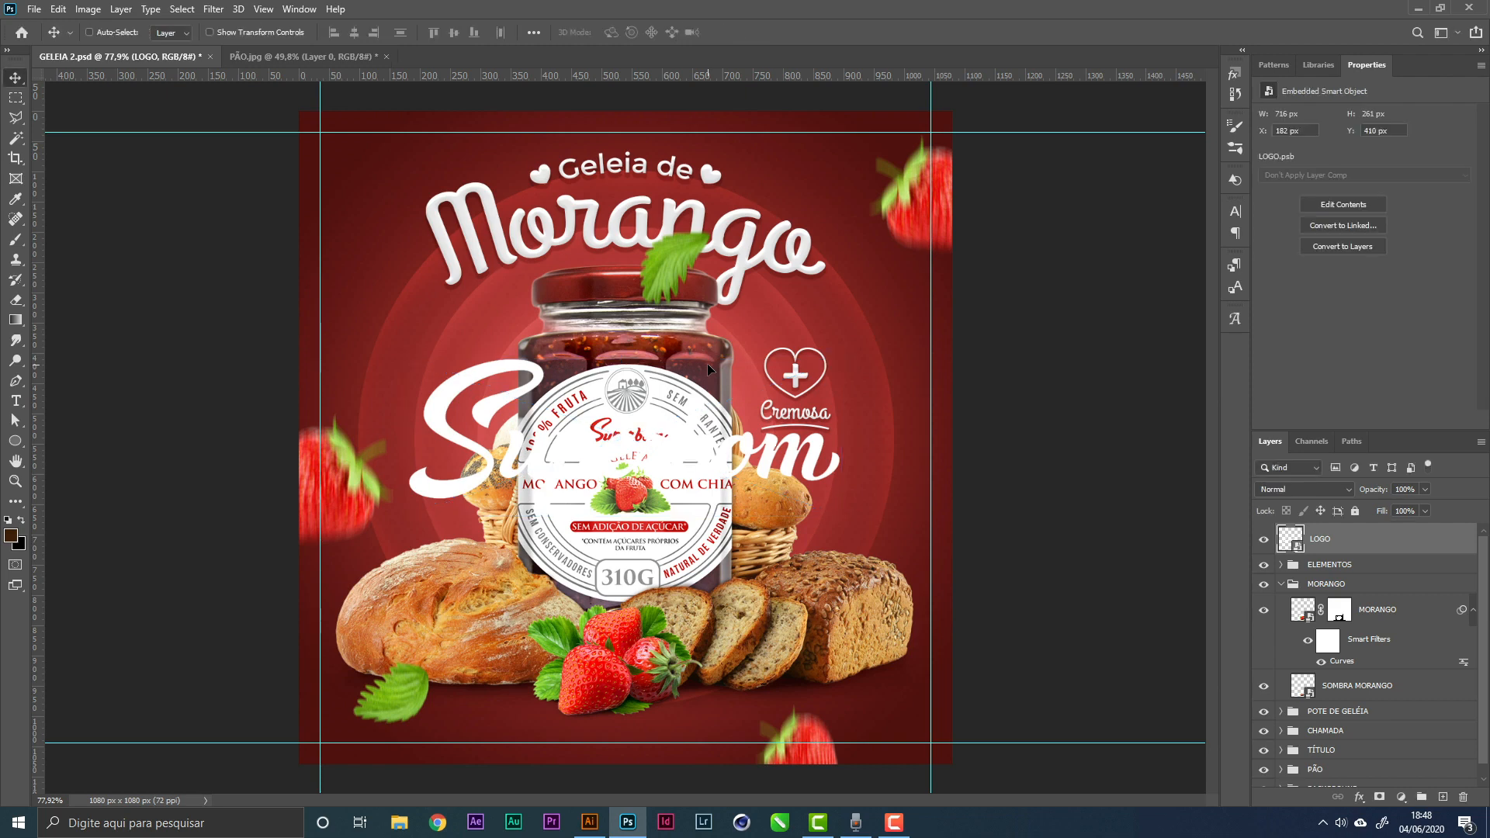
drag(683, 409, 683, 664)
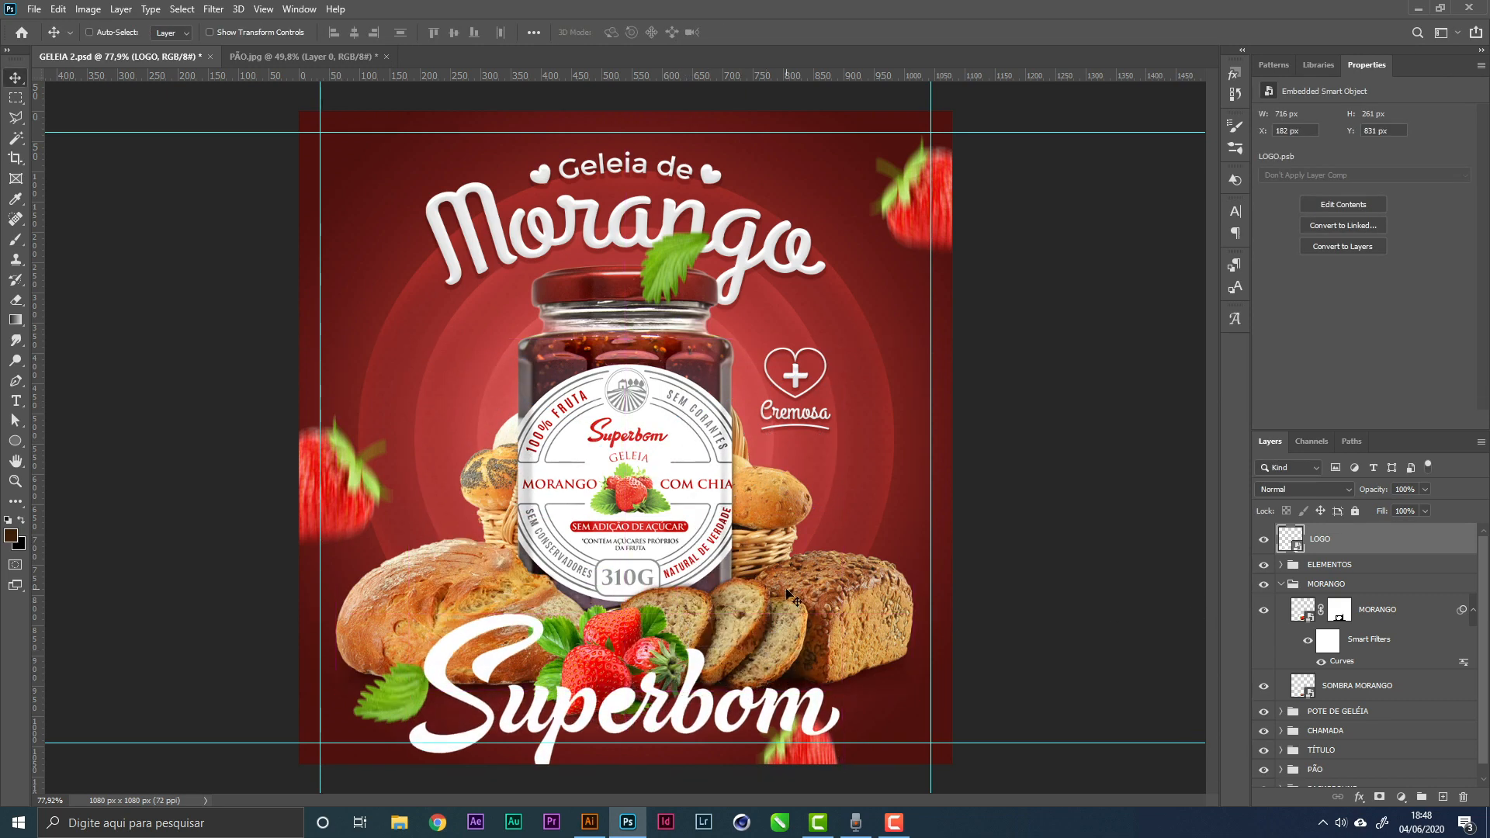
Open the LOGO smart object's contents, check the lettering and the inside of the "e" with Magic Wand selections, and close it
double_click(1287, 540)
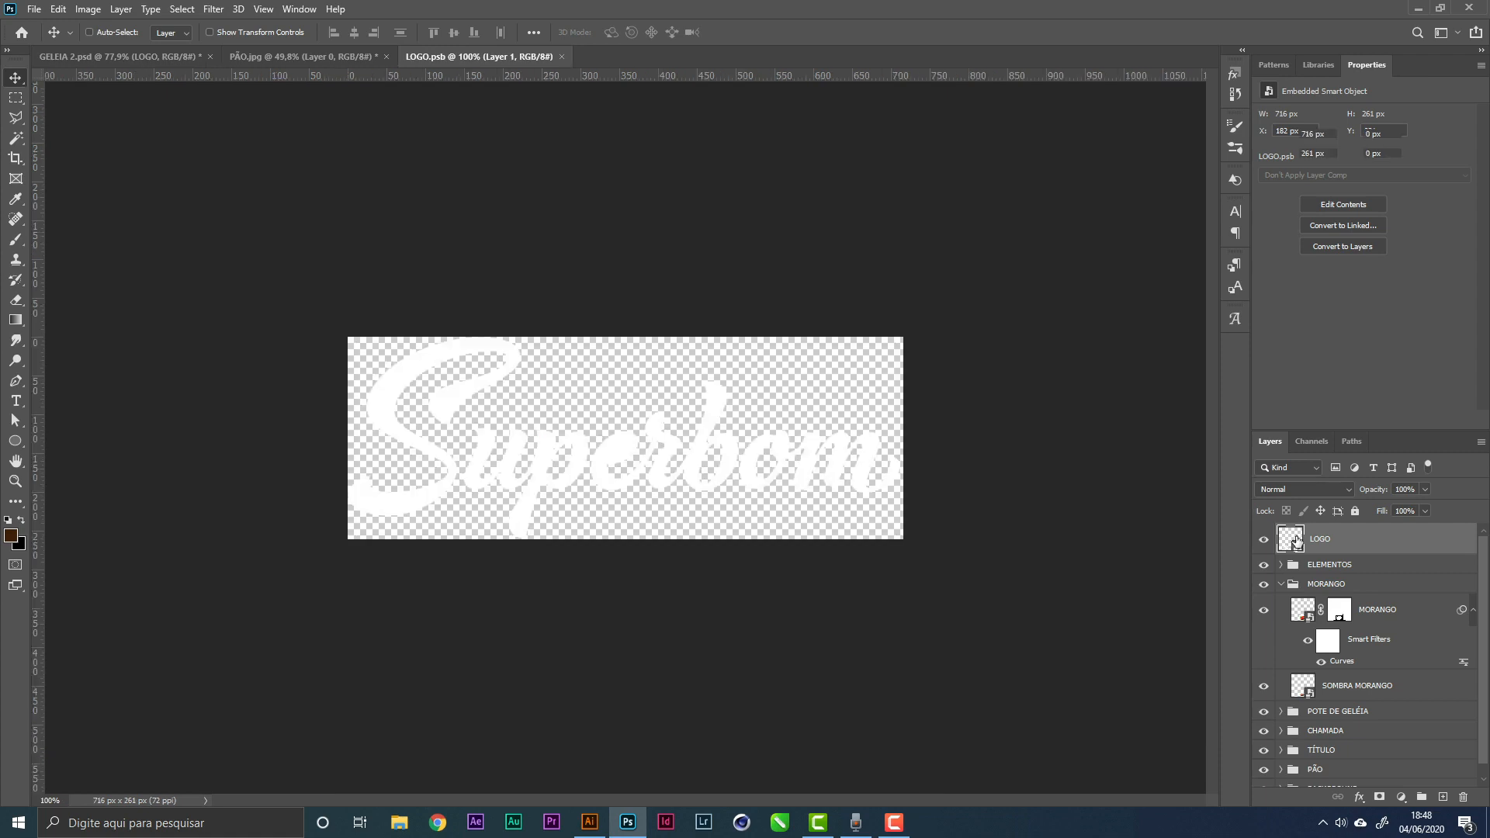
double_click(1294, 540)
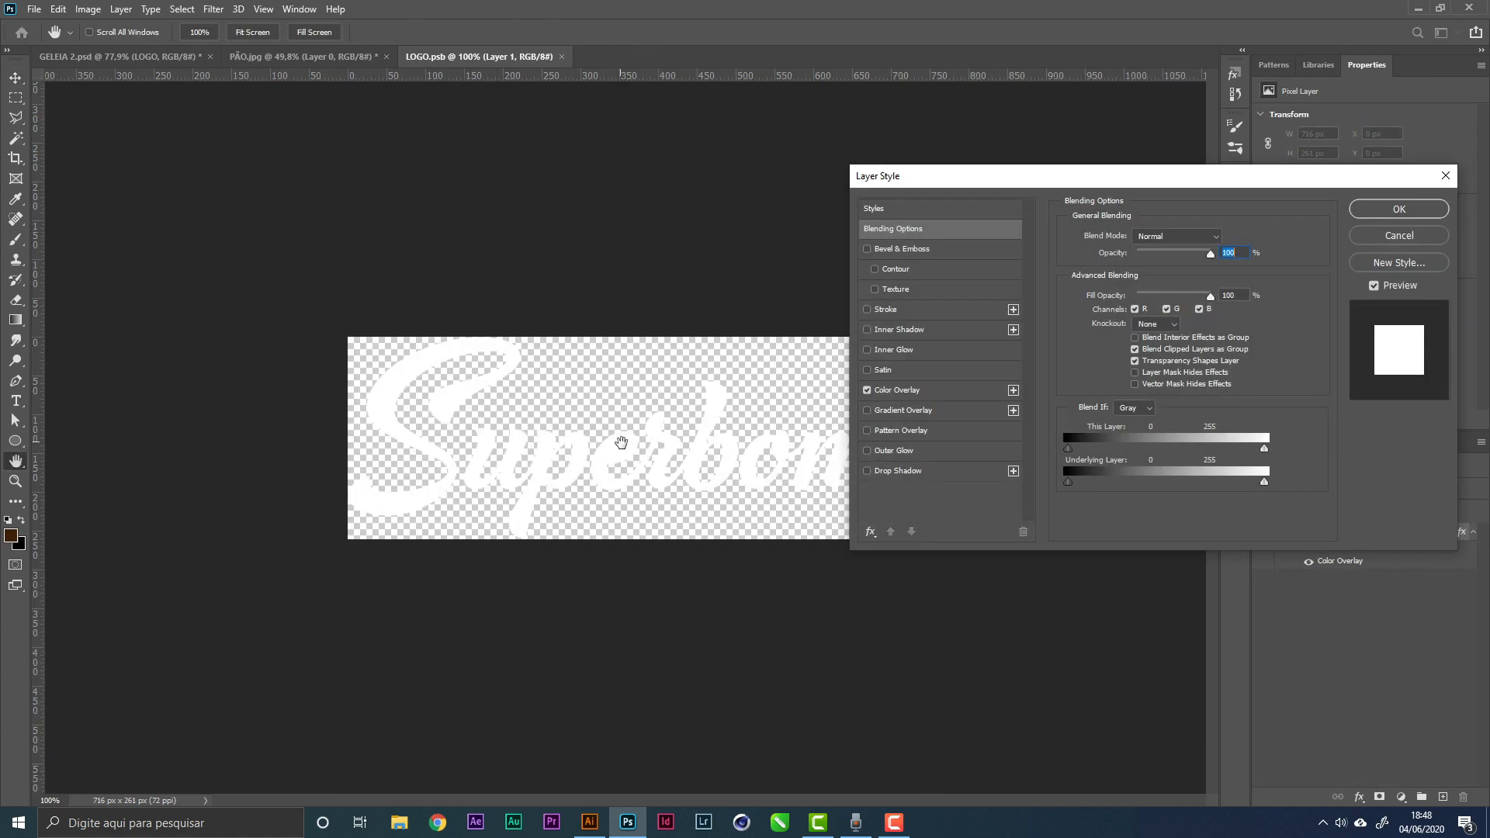
click(1400, 237)
key(w)
click(627, 454)
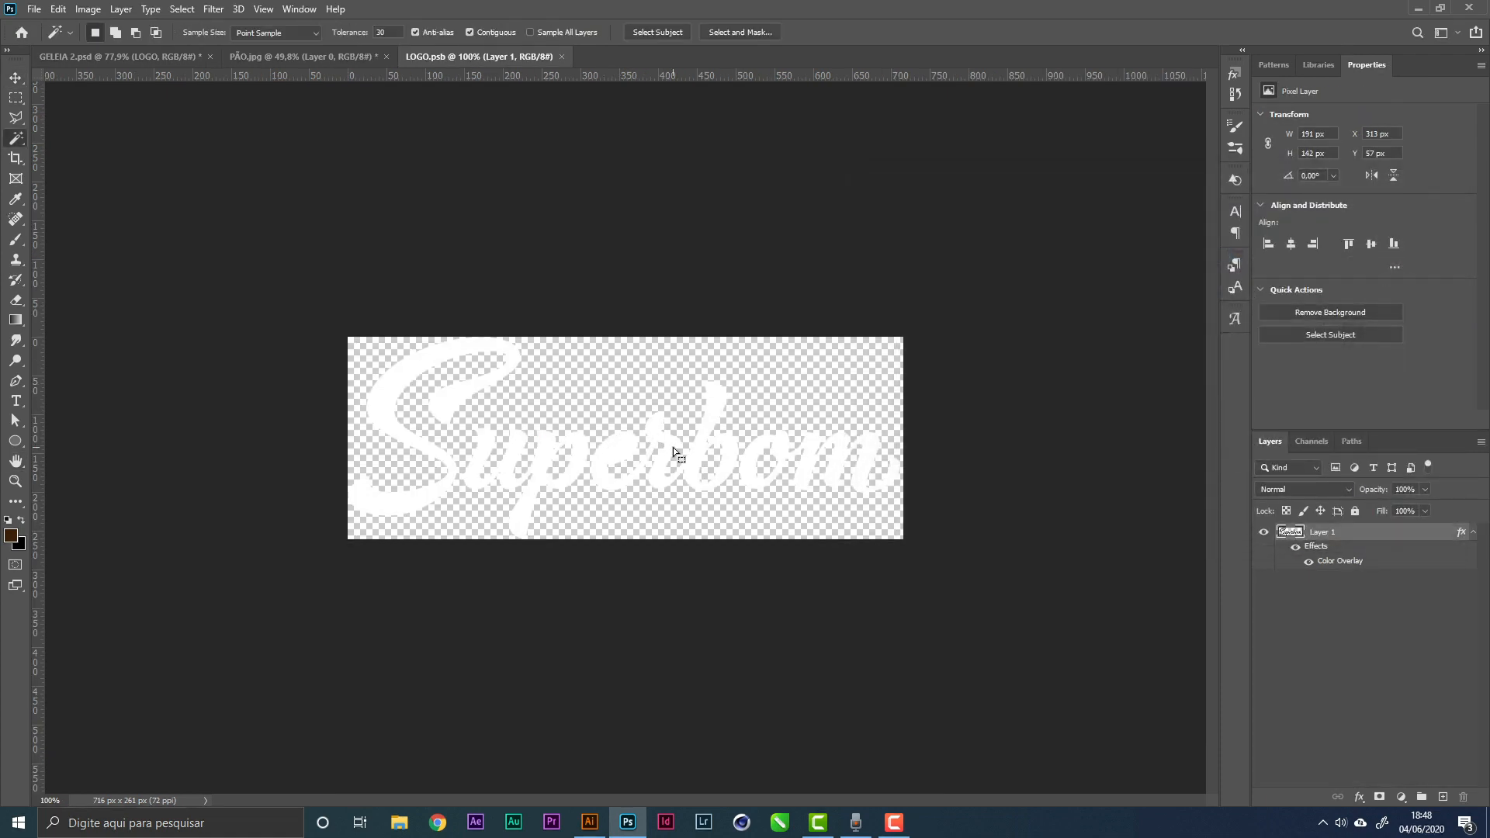
scroll(644, 446, up, 6)
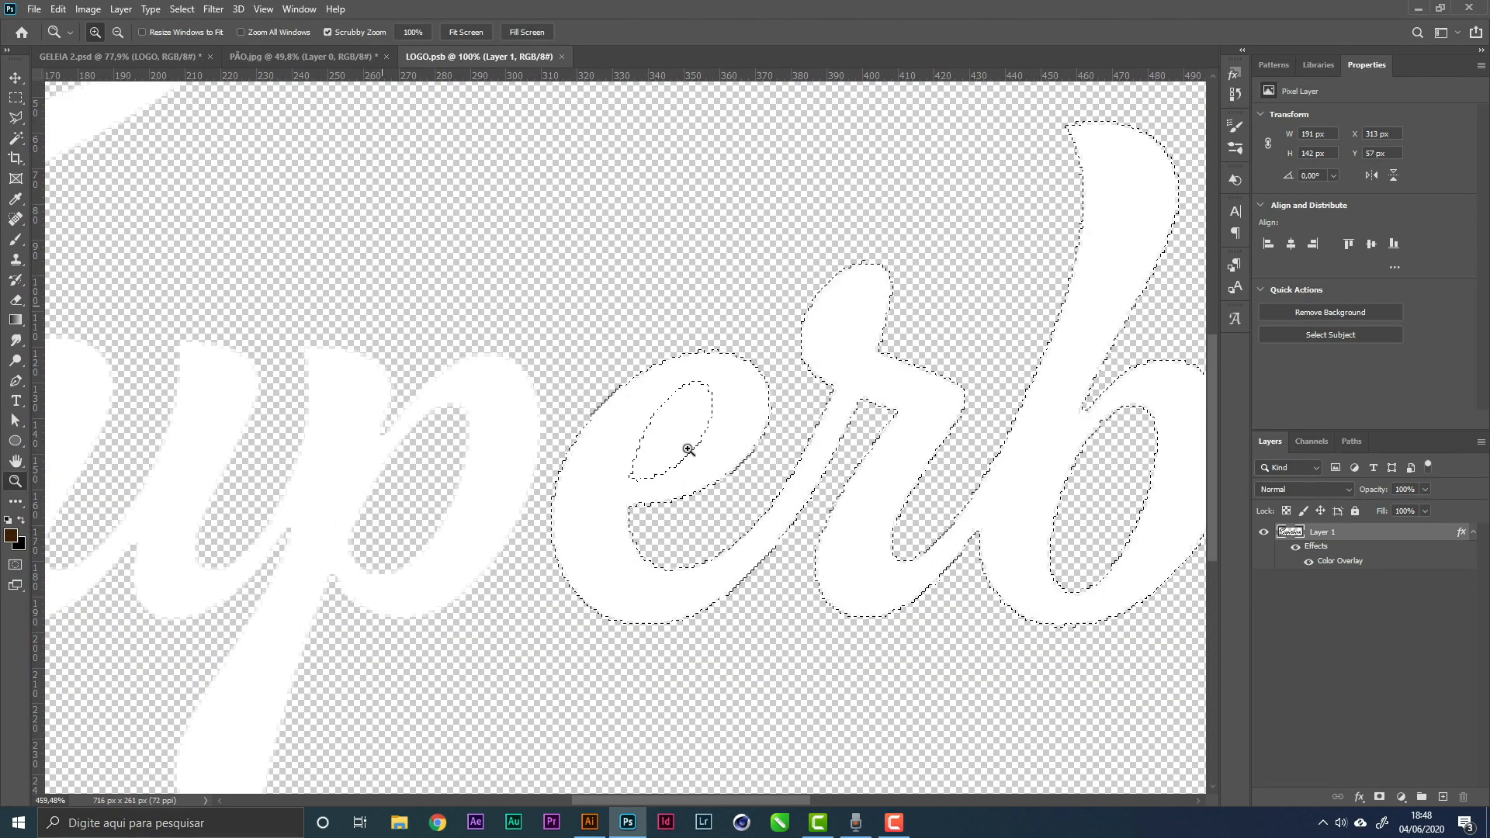
click(680, 442)
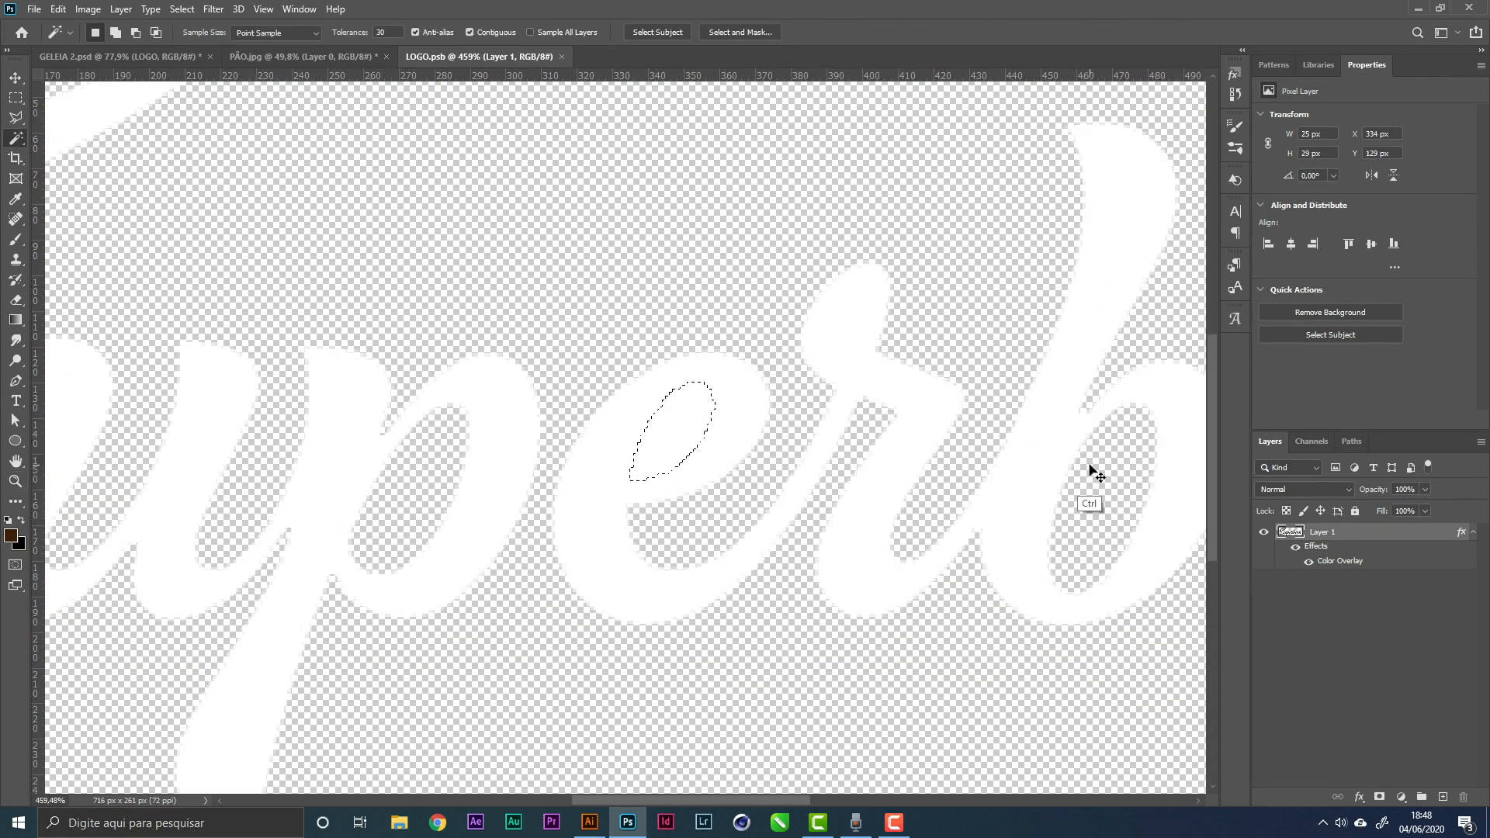
key(ctrl+d)
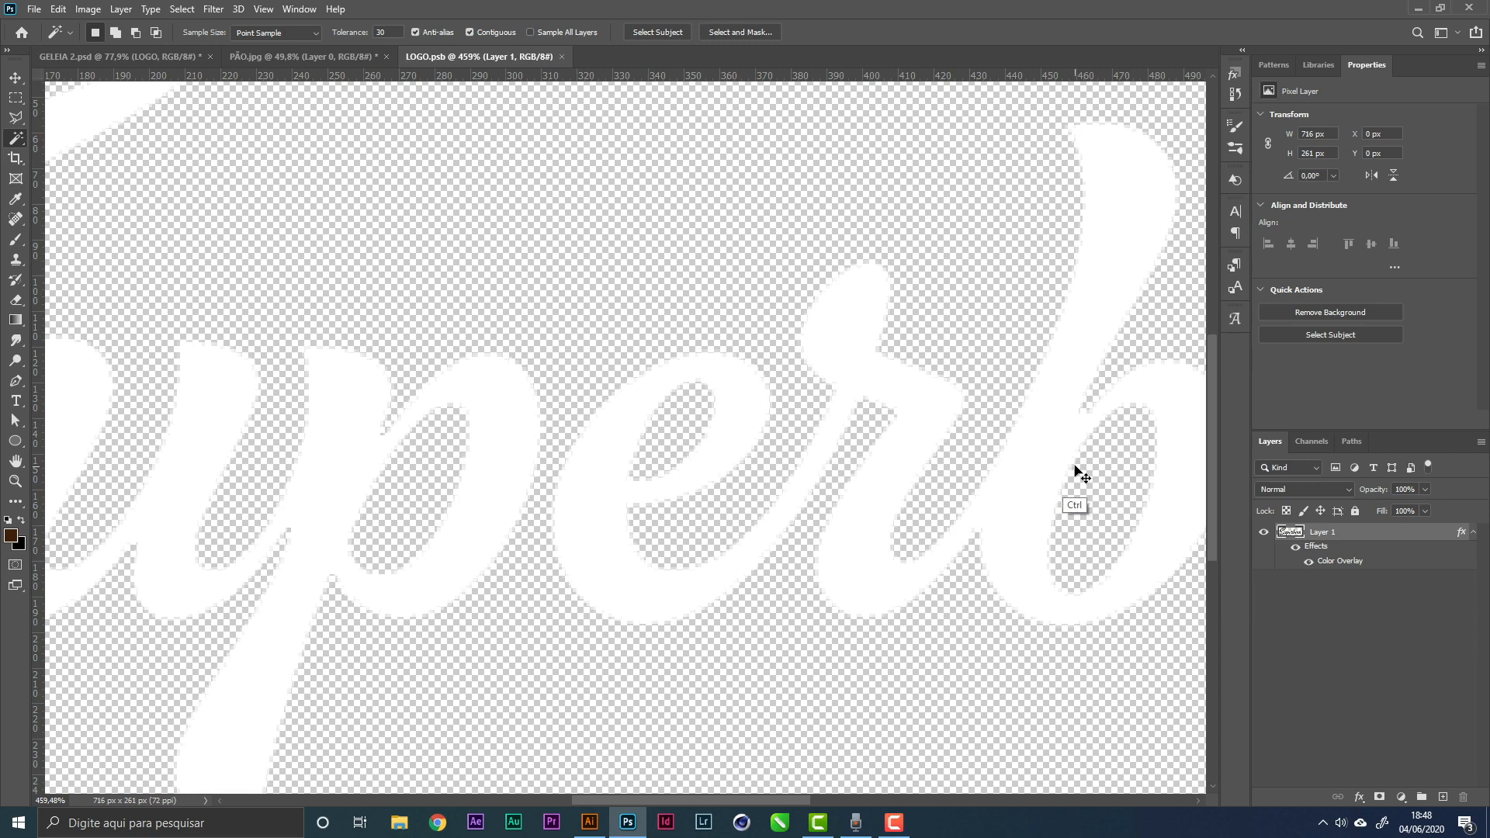
key(ctrl+w)
Scale the logo to about 194 × 71 px, move it below the strawberries to about X 442, Y 975 px, and save
key(ctrl+t)
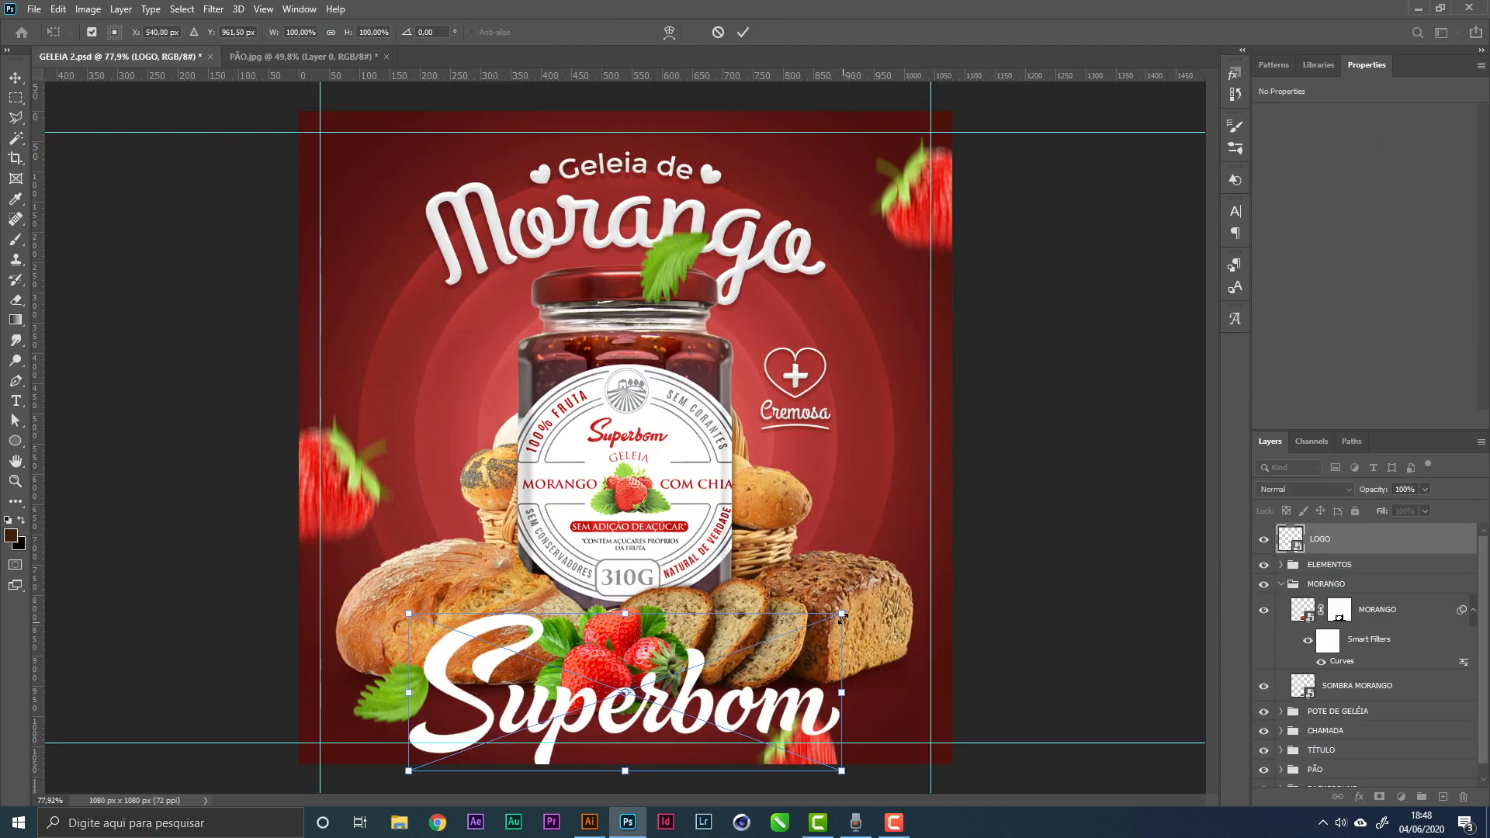
drag(845, 619, 683, 672)
key(Return)
key(w)
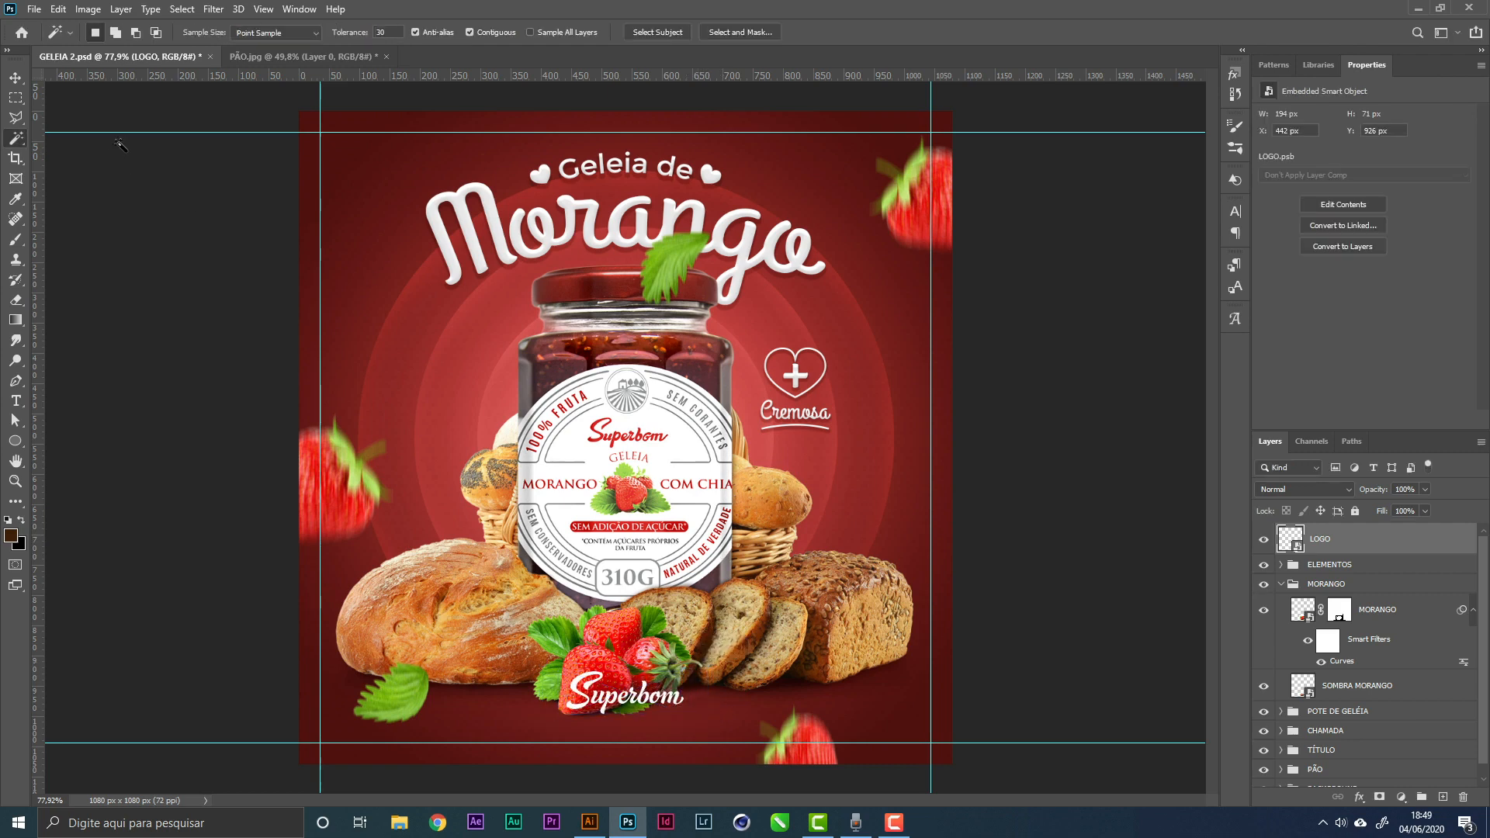
click(15, 78)
drag(642, 613, 666, 649)
key(ctrl+s)
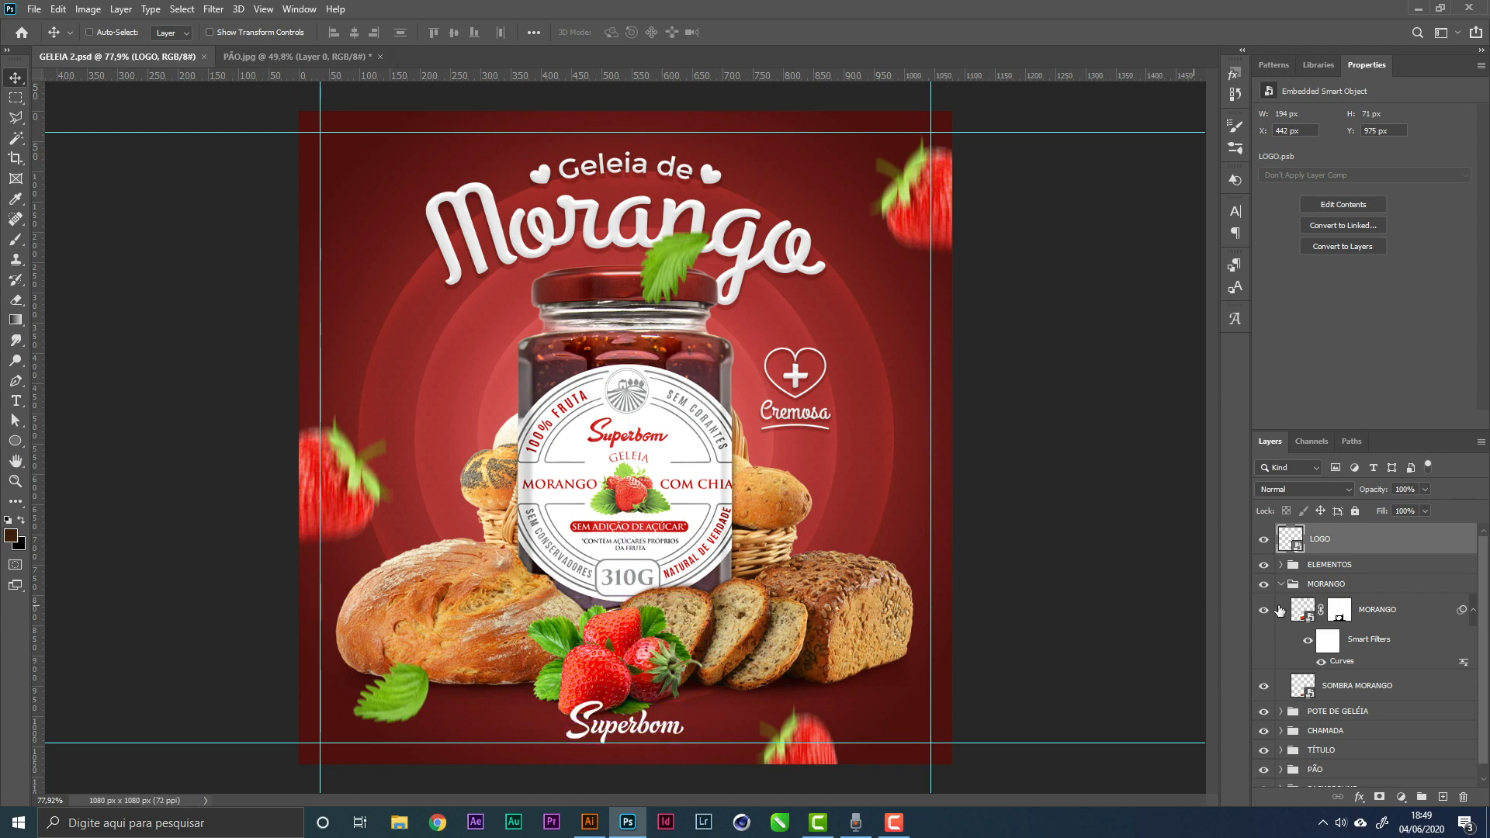
Centre the LOGO layer horizontally on the canvas and clear the selection
key(ctrl+a)
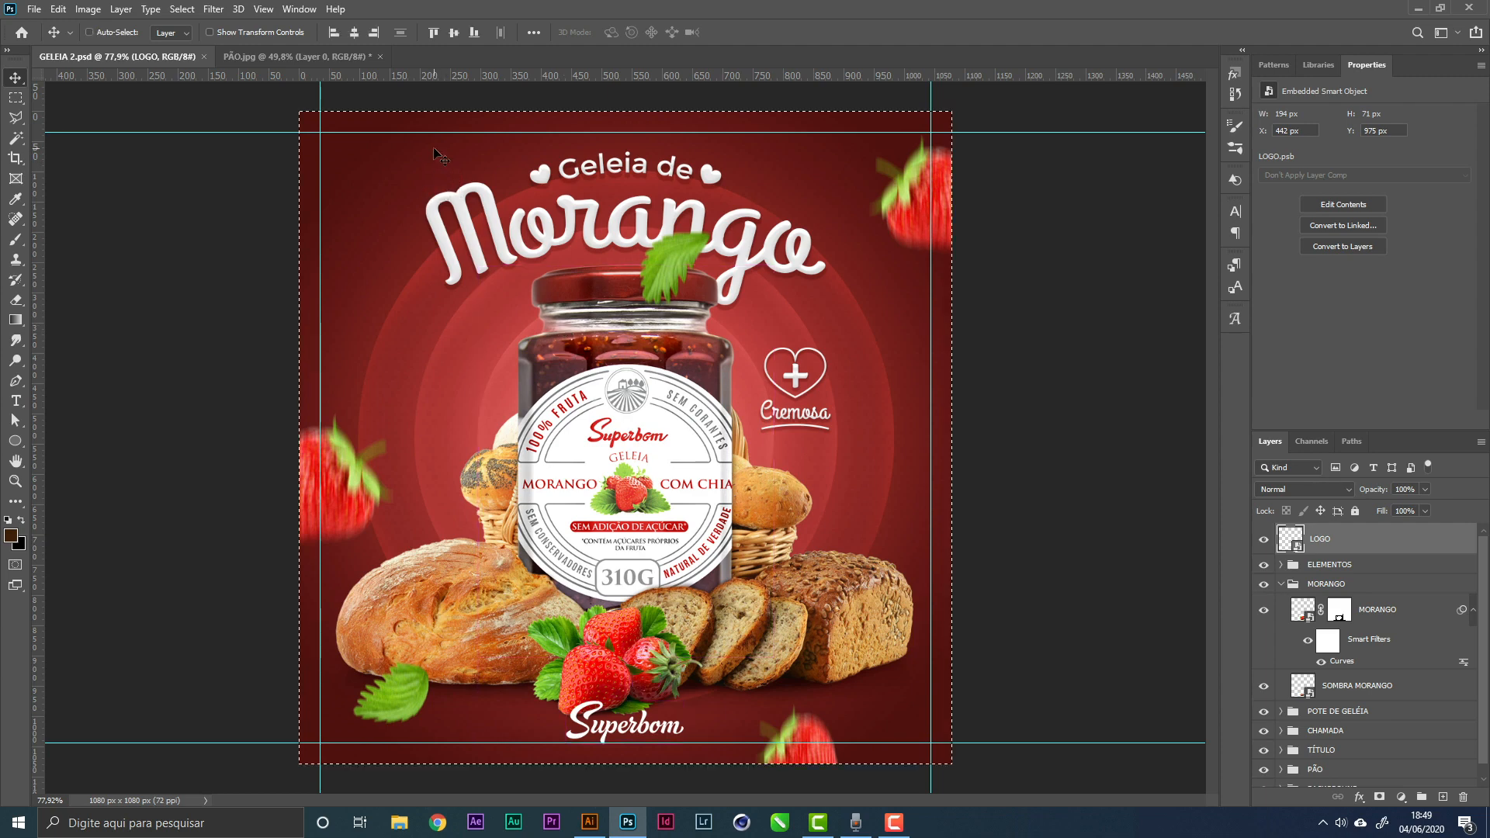
click(353, 33)
key(ctrl+d)
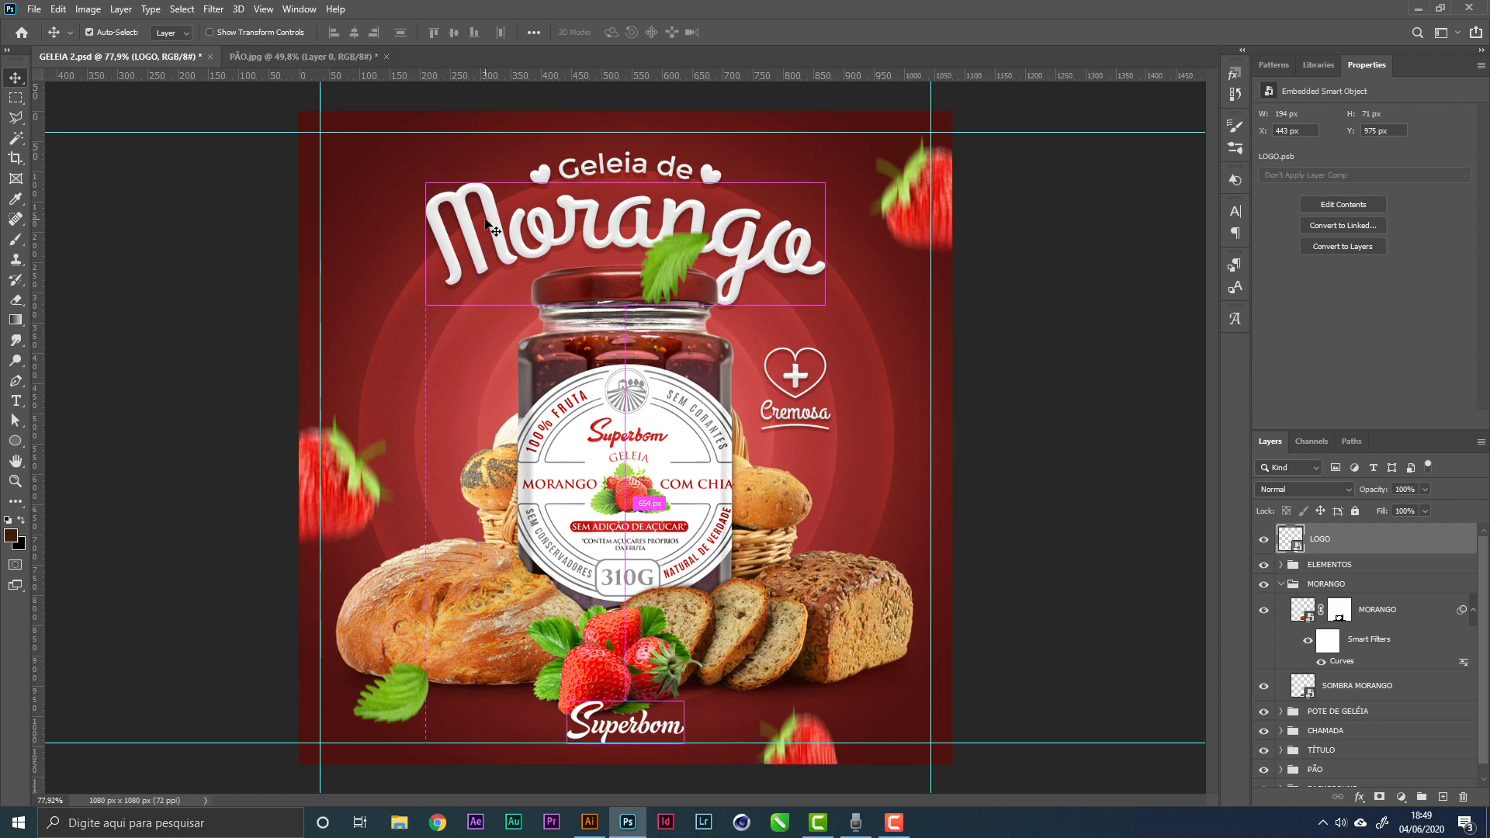
Scale the MORANGO, POTE DE GELÉIA and PÃO groups down slightly together, keeping them centred on the canvas
right_click(644, 432)
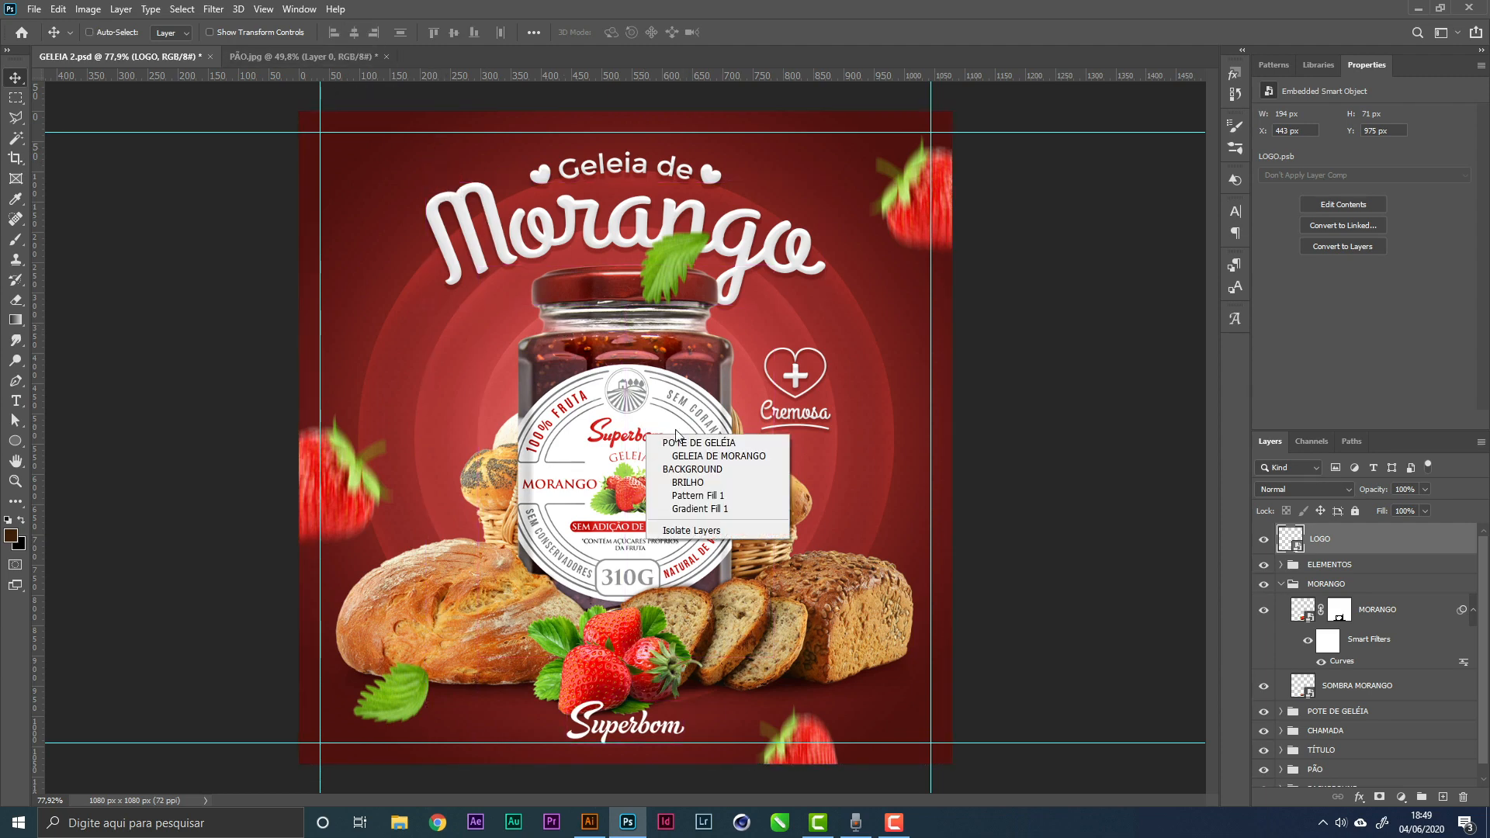
click(683, 443)
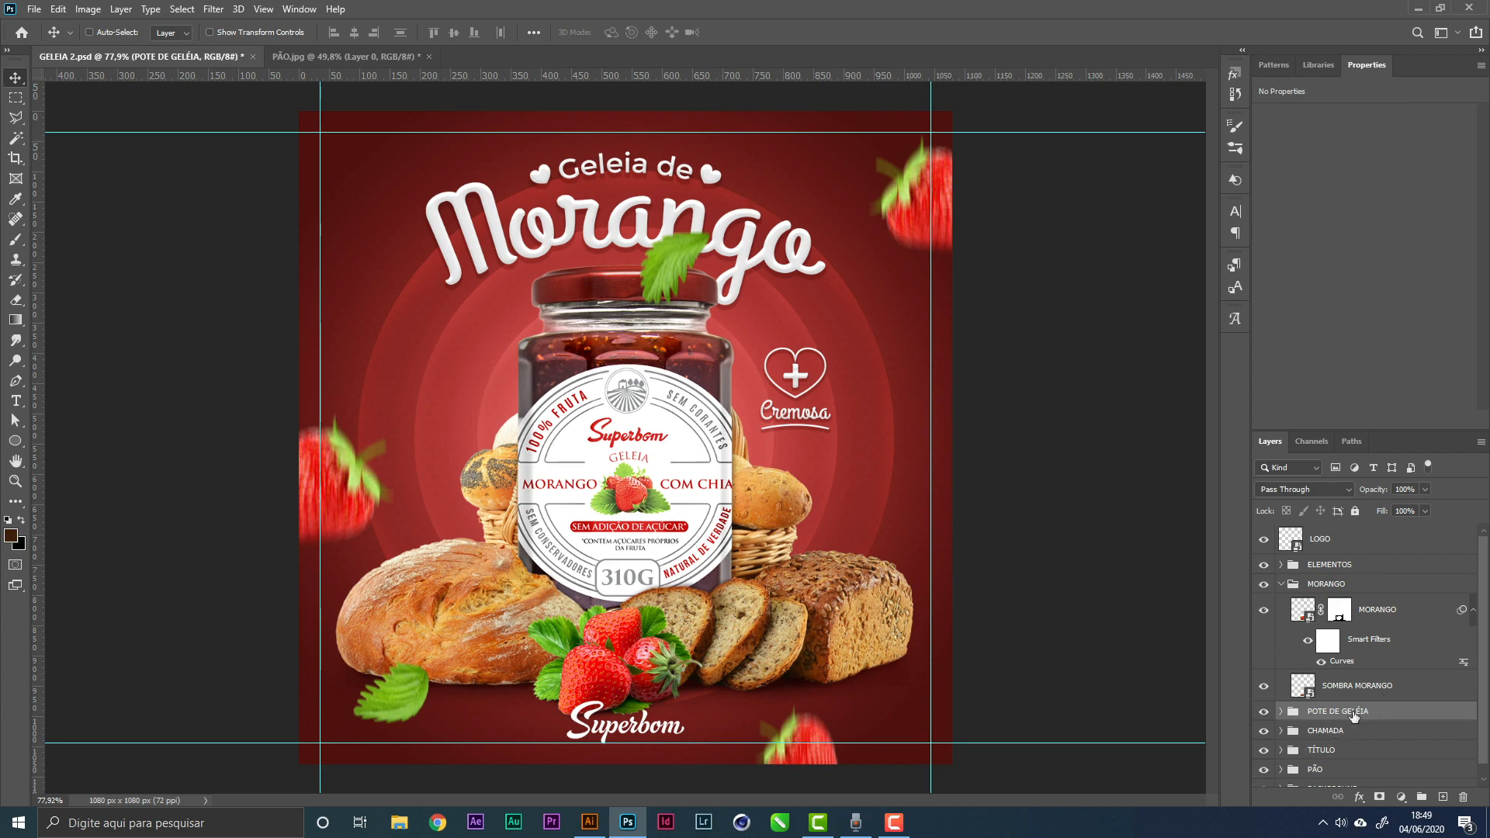
ctrl+click(1337, 770)
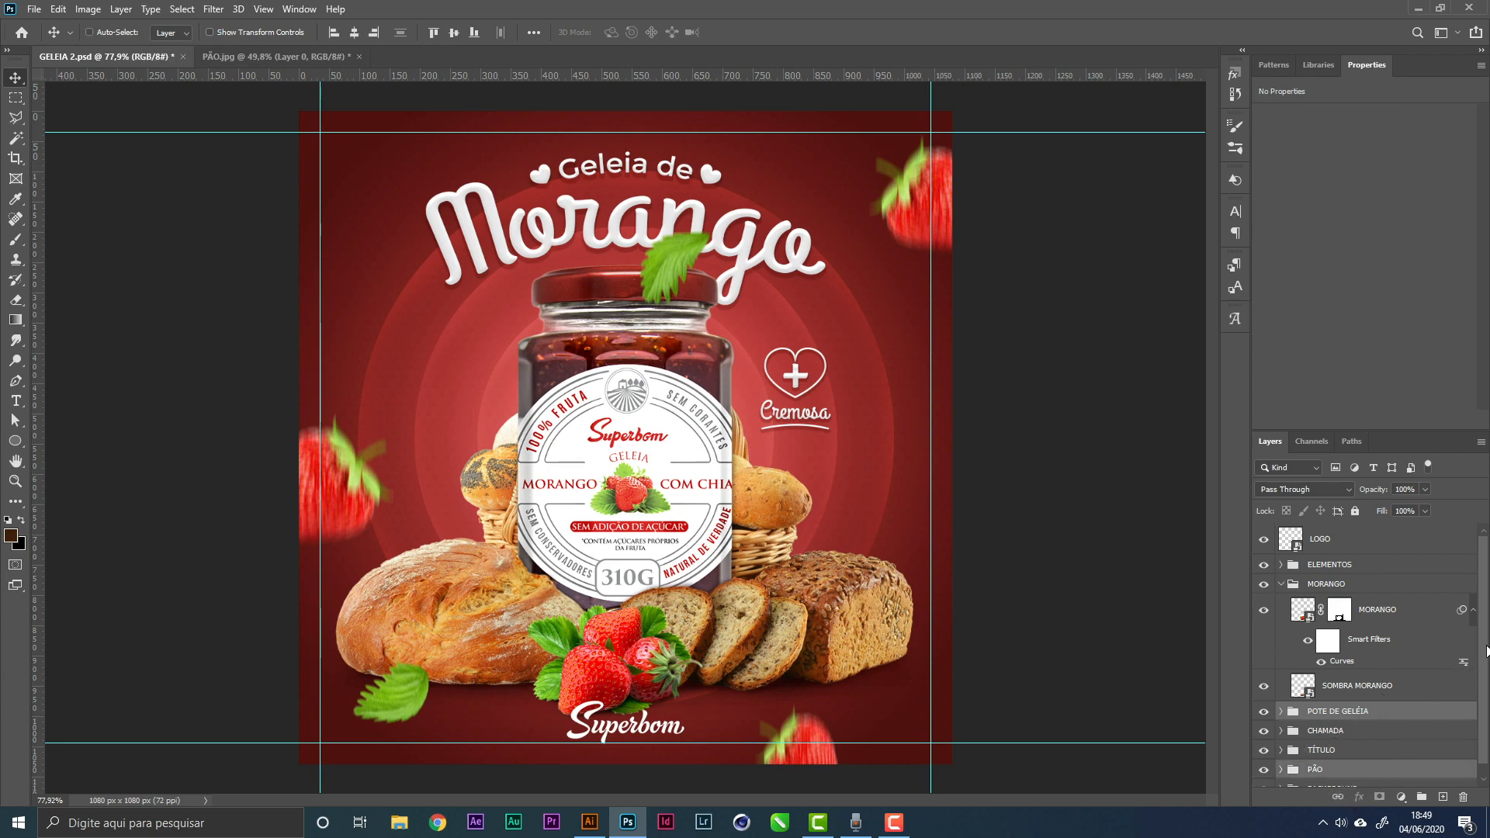
scroll(1484, 685, down, 1)
click(1281, 574)
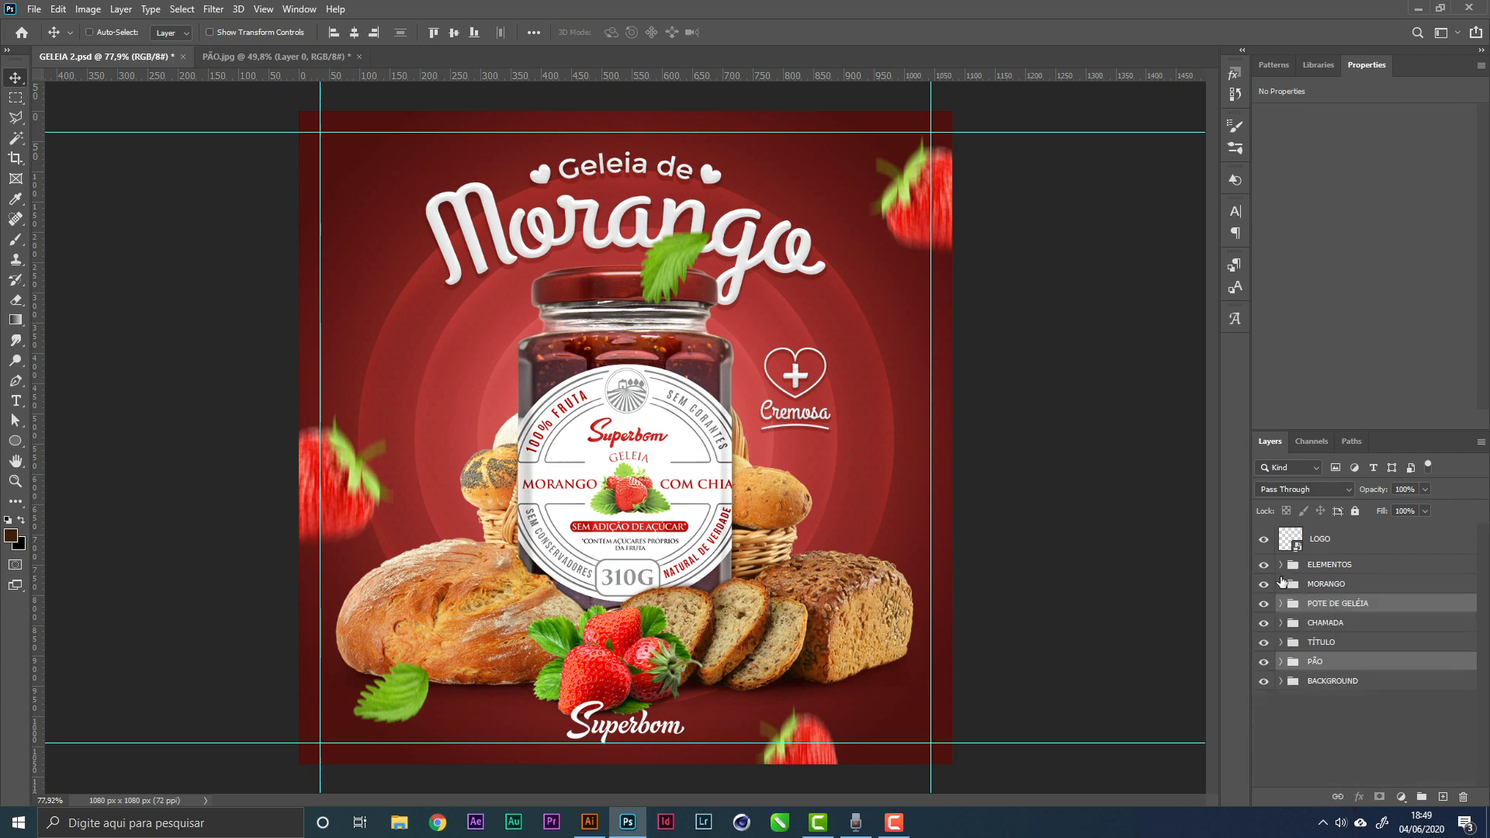
ctrl+click(1336, 585)
key(ctrl+t)
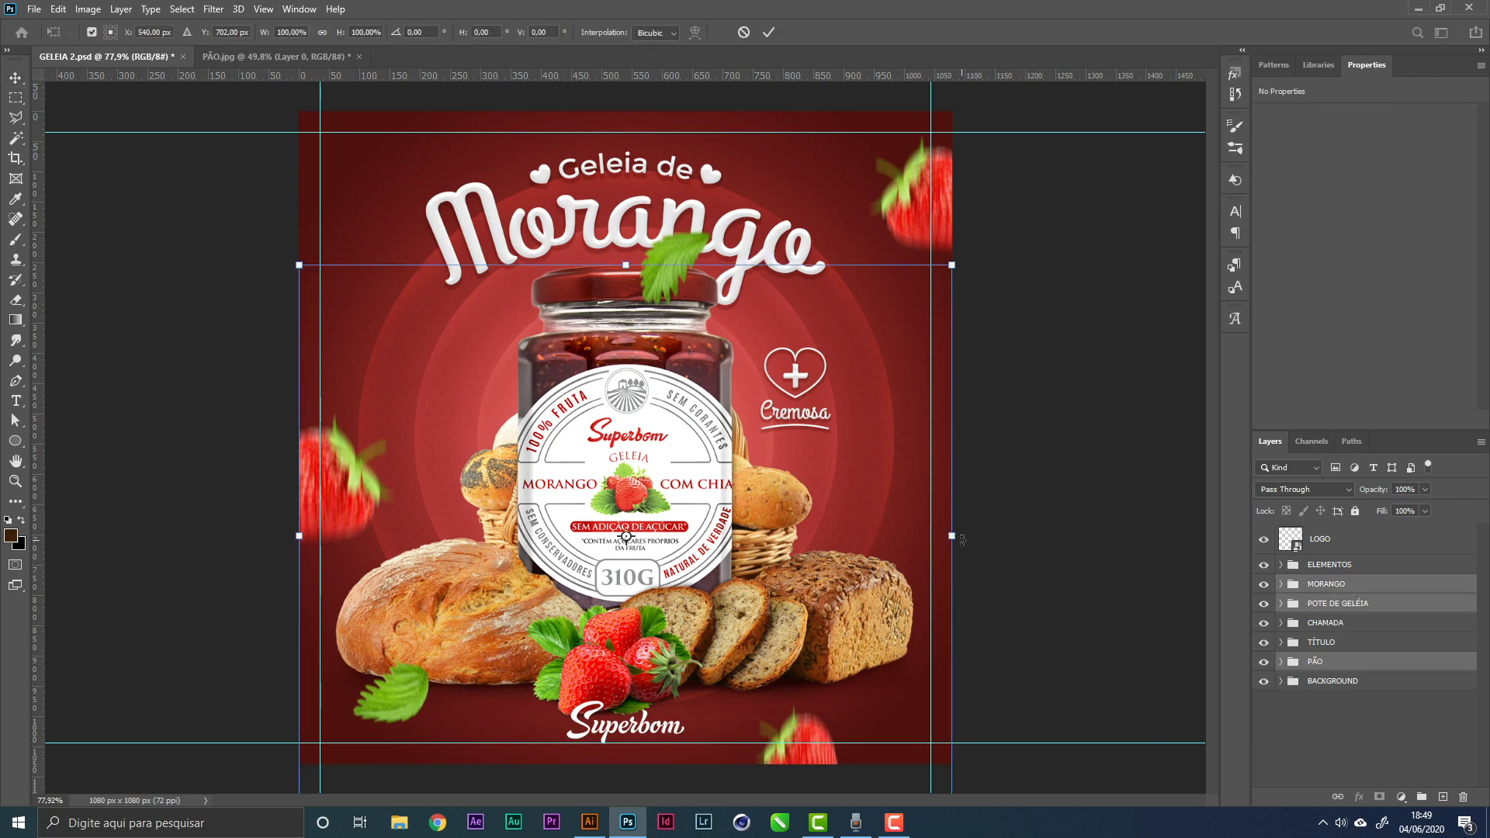
drag(953, 535, 937, 544)
key(Return)
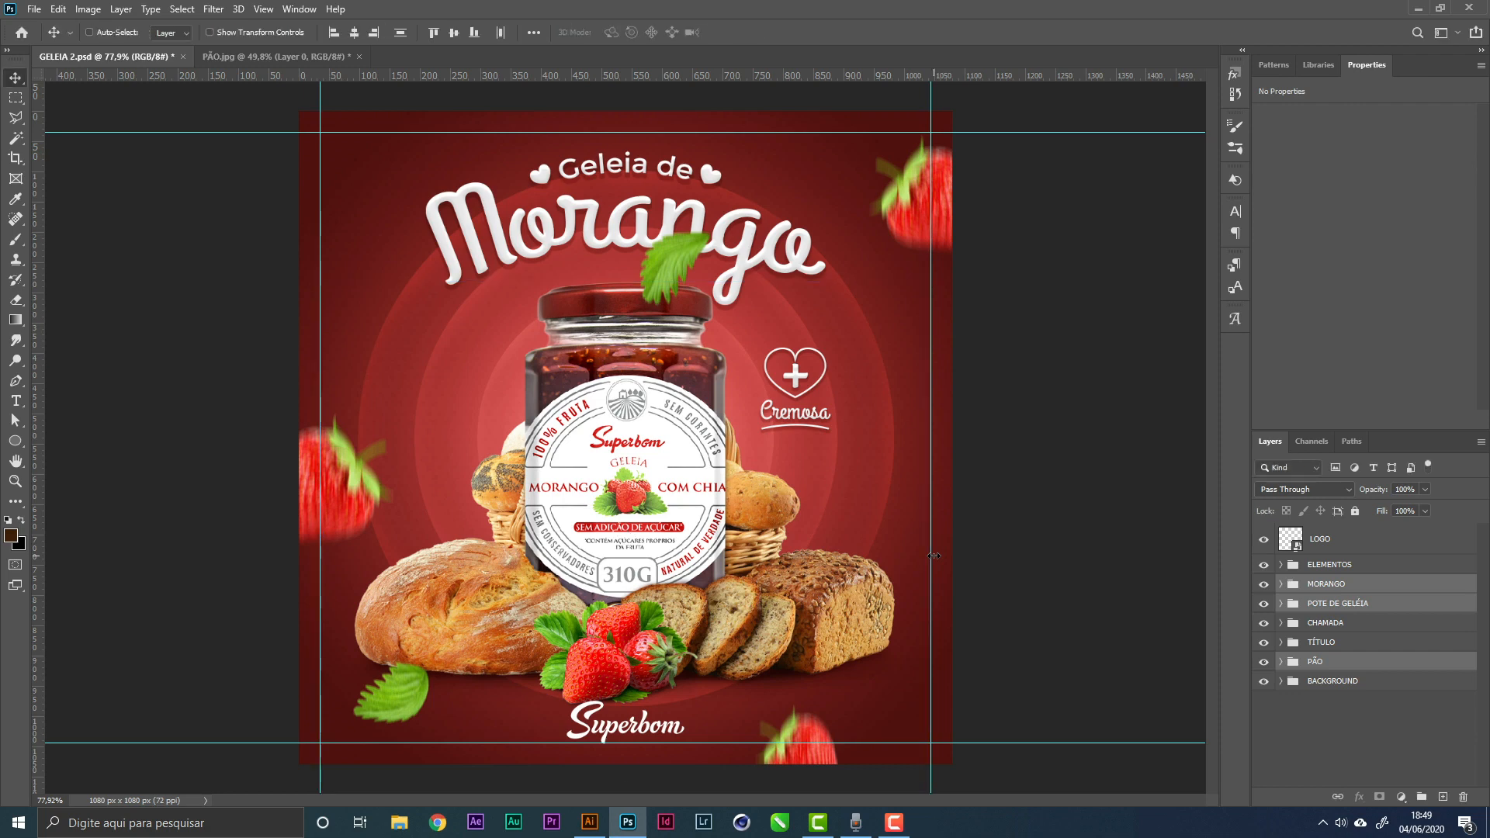
Move the scaled jar, bread and strawberry groups up about 30 px, away from the Superbom logo, and save
key(shift+Up)
key(shift+Up)
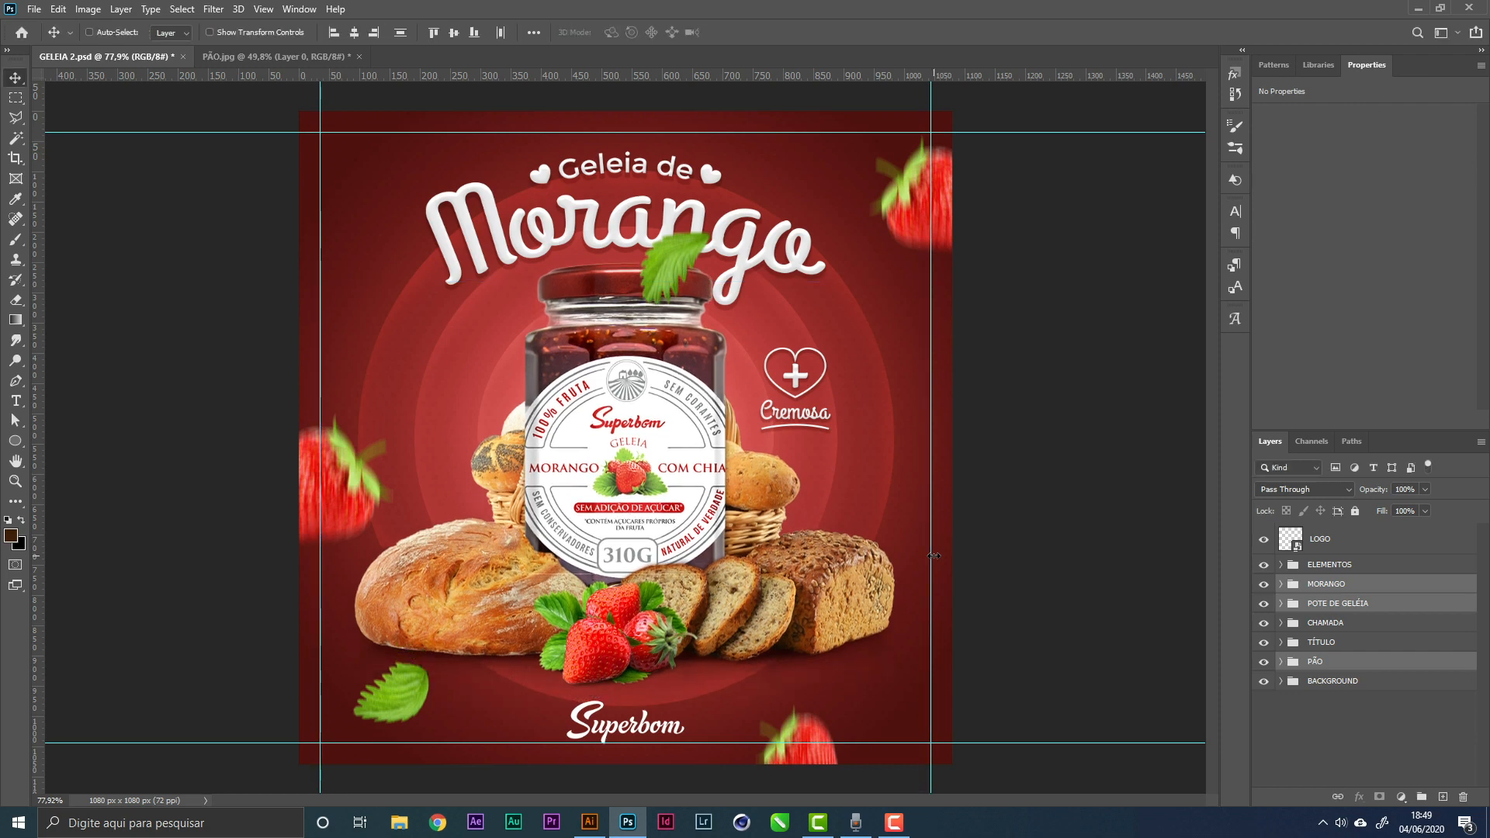
key(shift+Up)
key(shift+Down)
key(shift+Down)
key(ctrl+s)
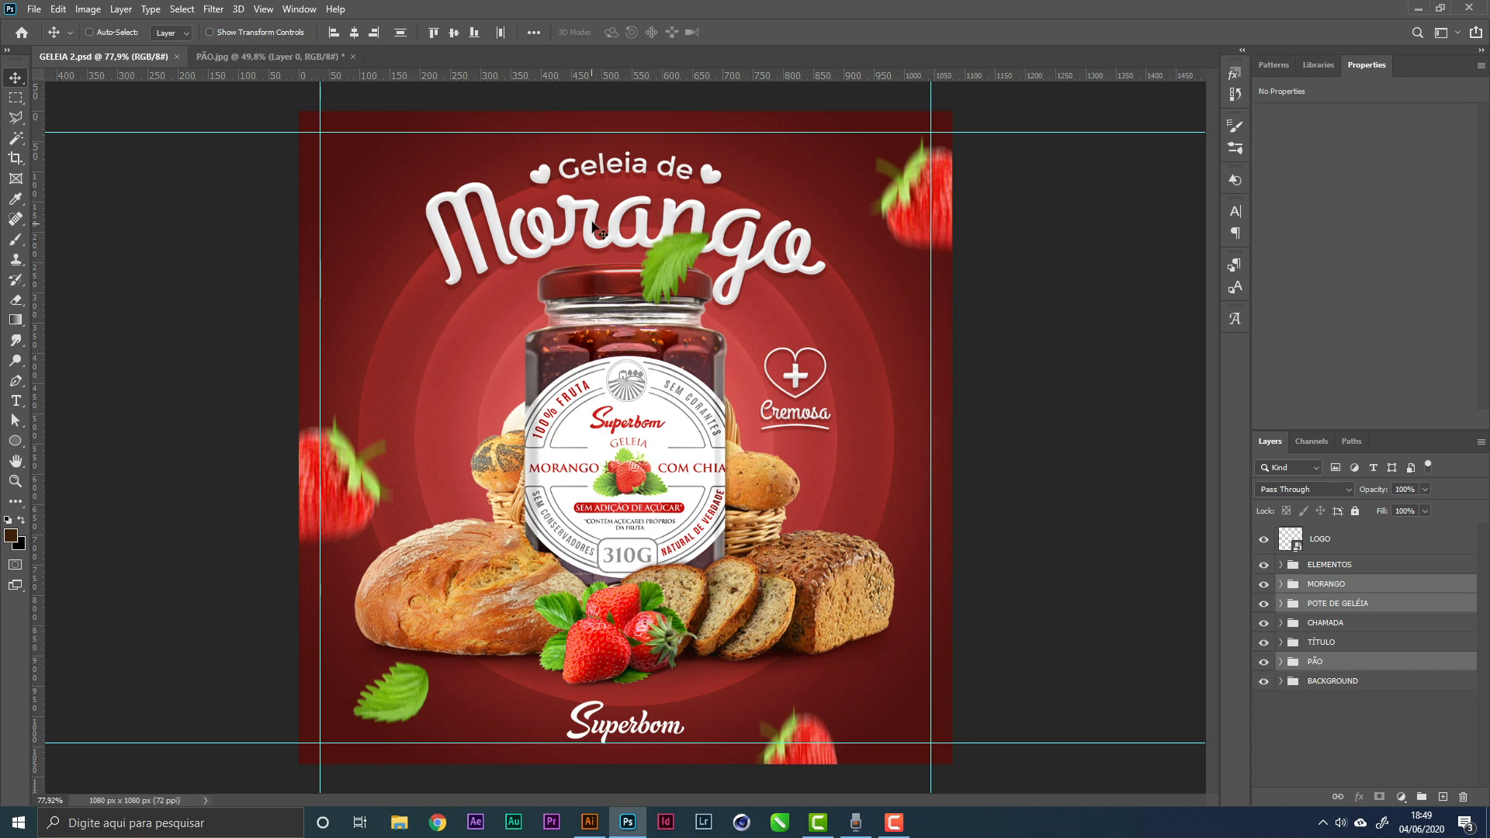
Enlarge the "Morango" title text to about 108% from its centre and save
right_click(614, 227)
click(648, 243)
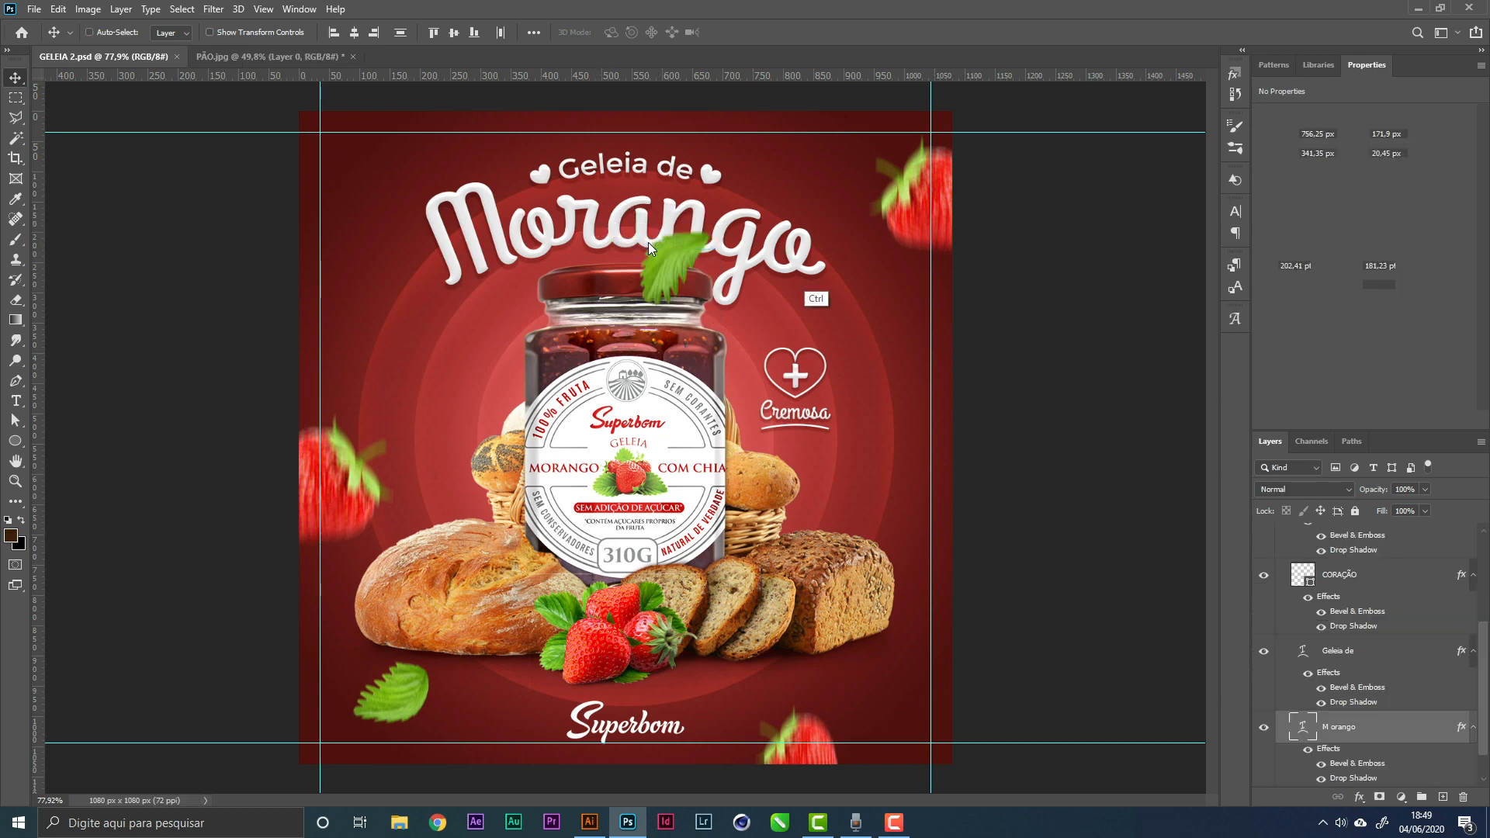
key(ctrl+t)
mouse_move(853, 237)
mouse_down()
mouse_move(884, 237)
mouse_move(864, 236)
mouse_up()
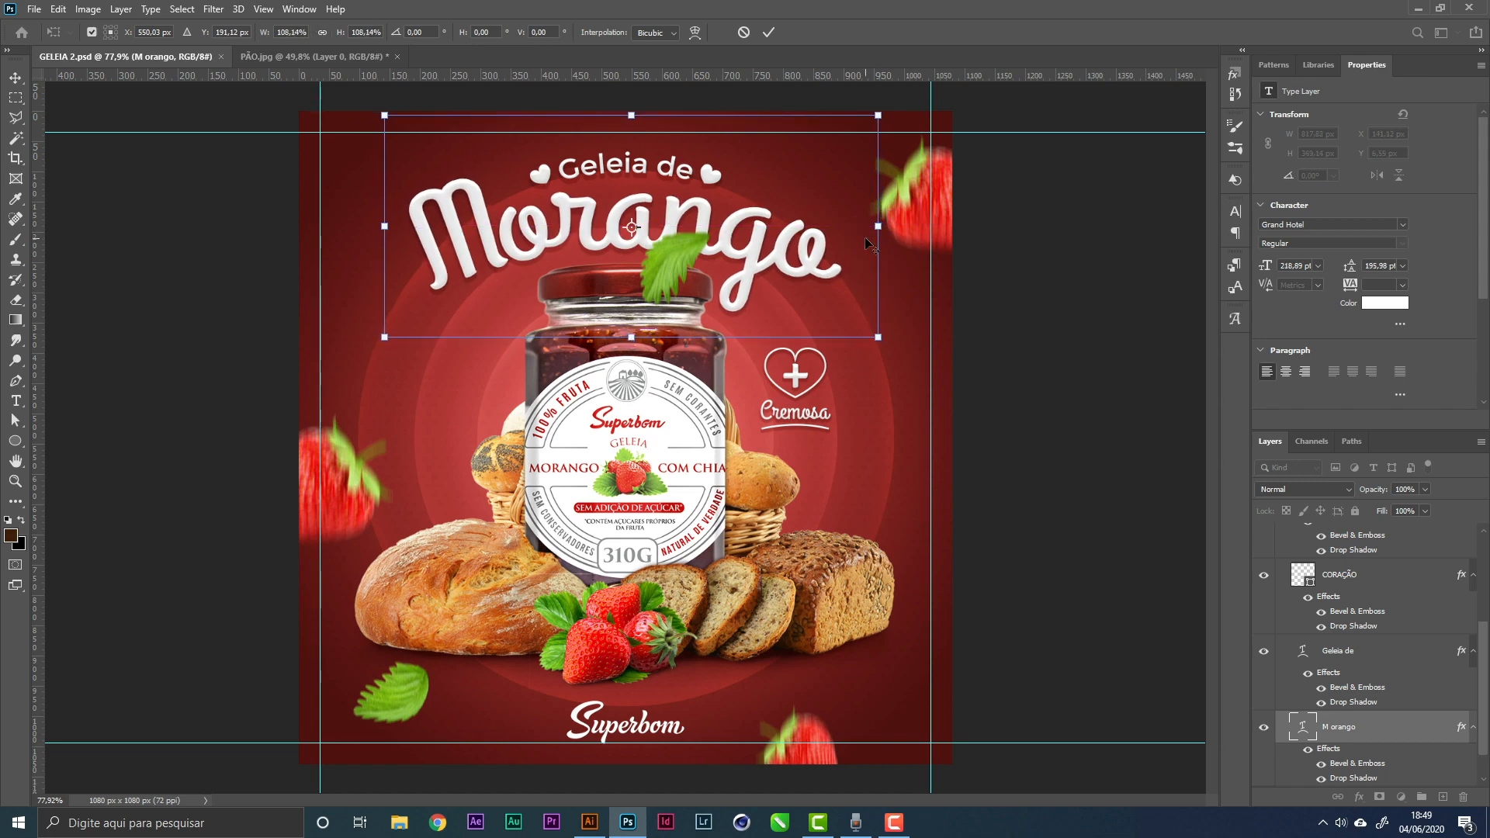
key(Return)
key(ctrl+s)
Move the whole TÍTULO group up about 10 px and save the document
right_click(618, 235)
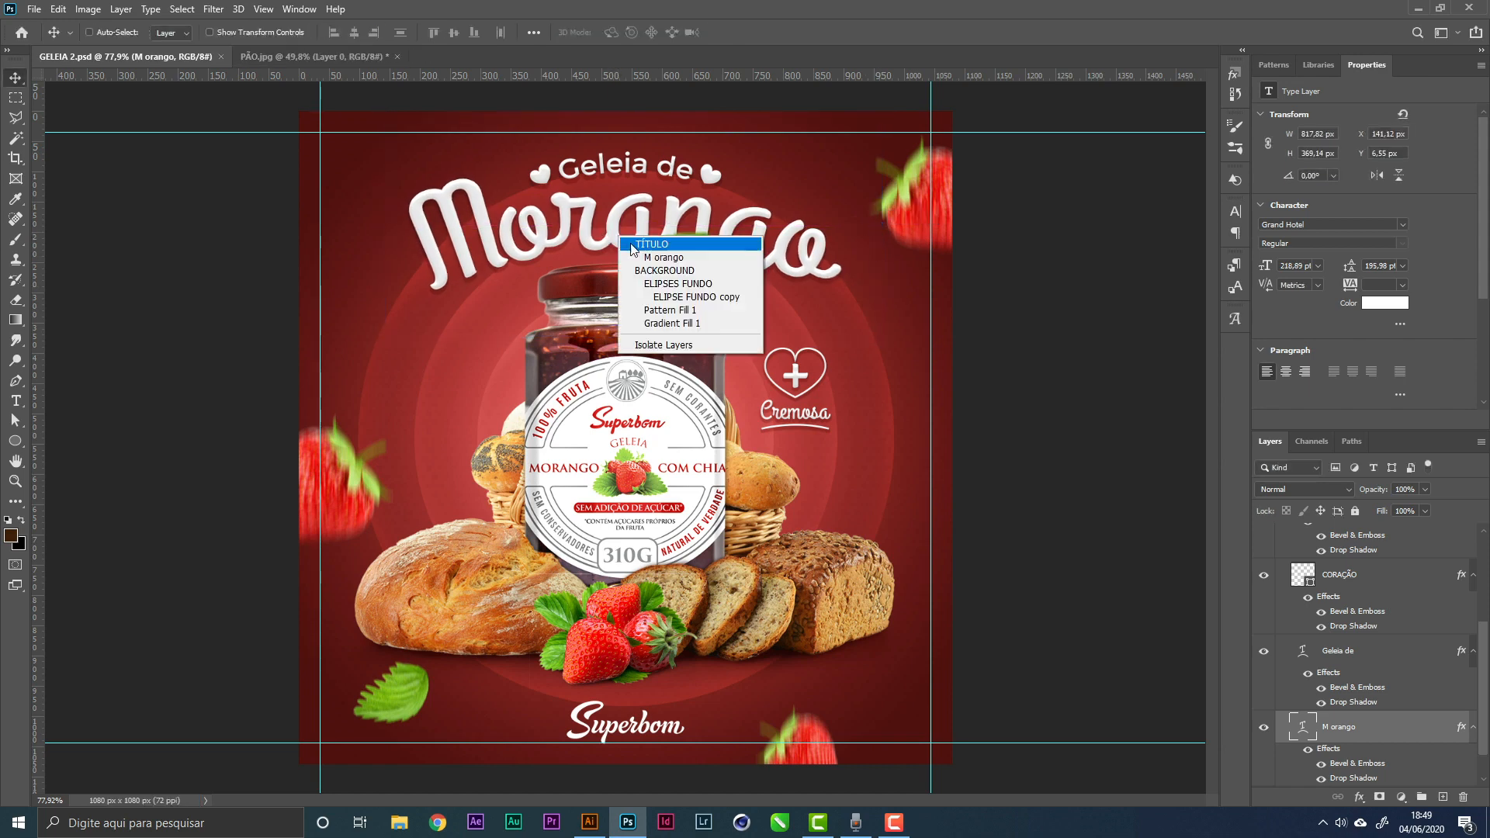
click(639, 245)
key(Up)
key(Up)
key(Up)
key(Up)
key(Up)
key(Up)
key(Up)
key(Up)
key(Up)
key(Up)
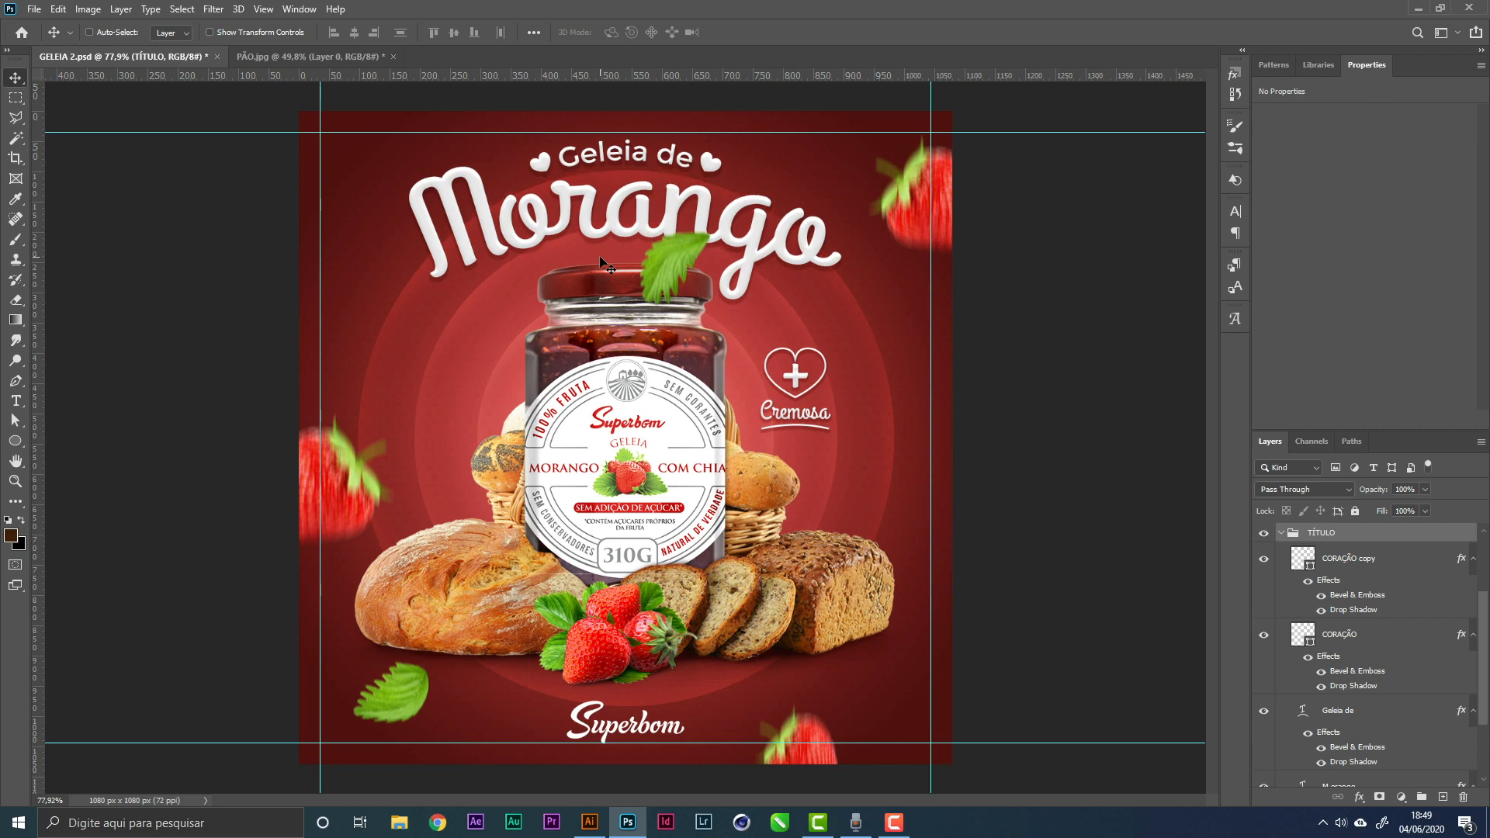
key(ctrl+s)
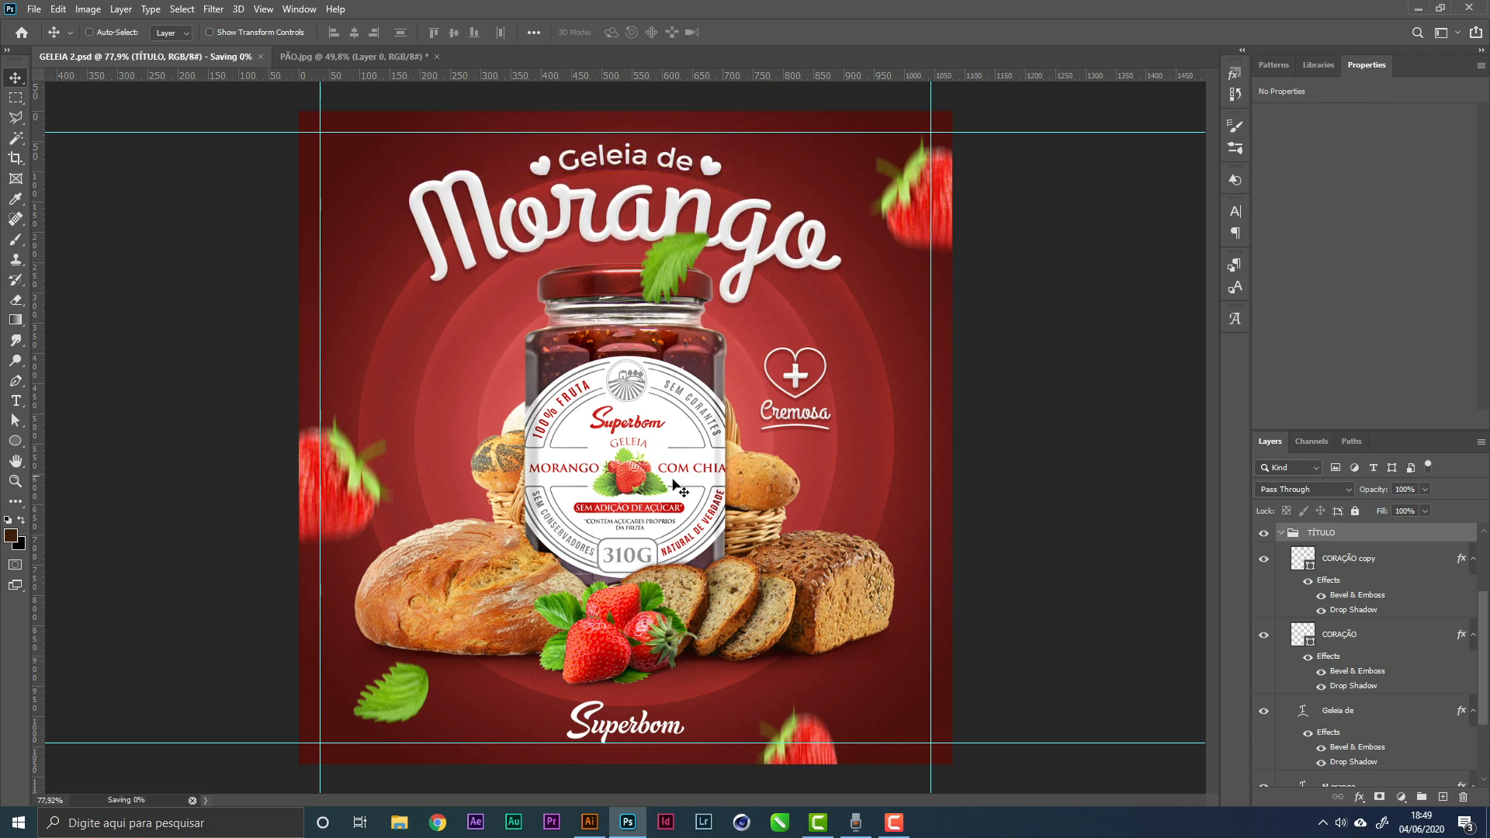
Put the LOGO layer into its own group named LOGO and collapse both the TÍTULO and LOGO groups
click(1282, 532)
click(1355, 548)
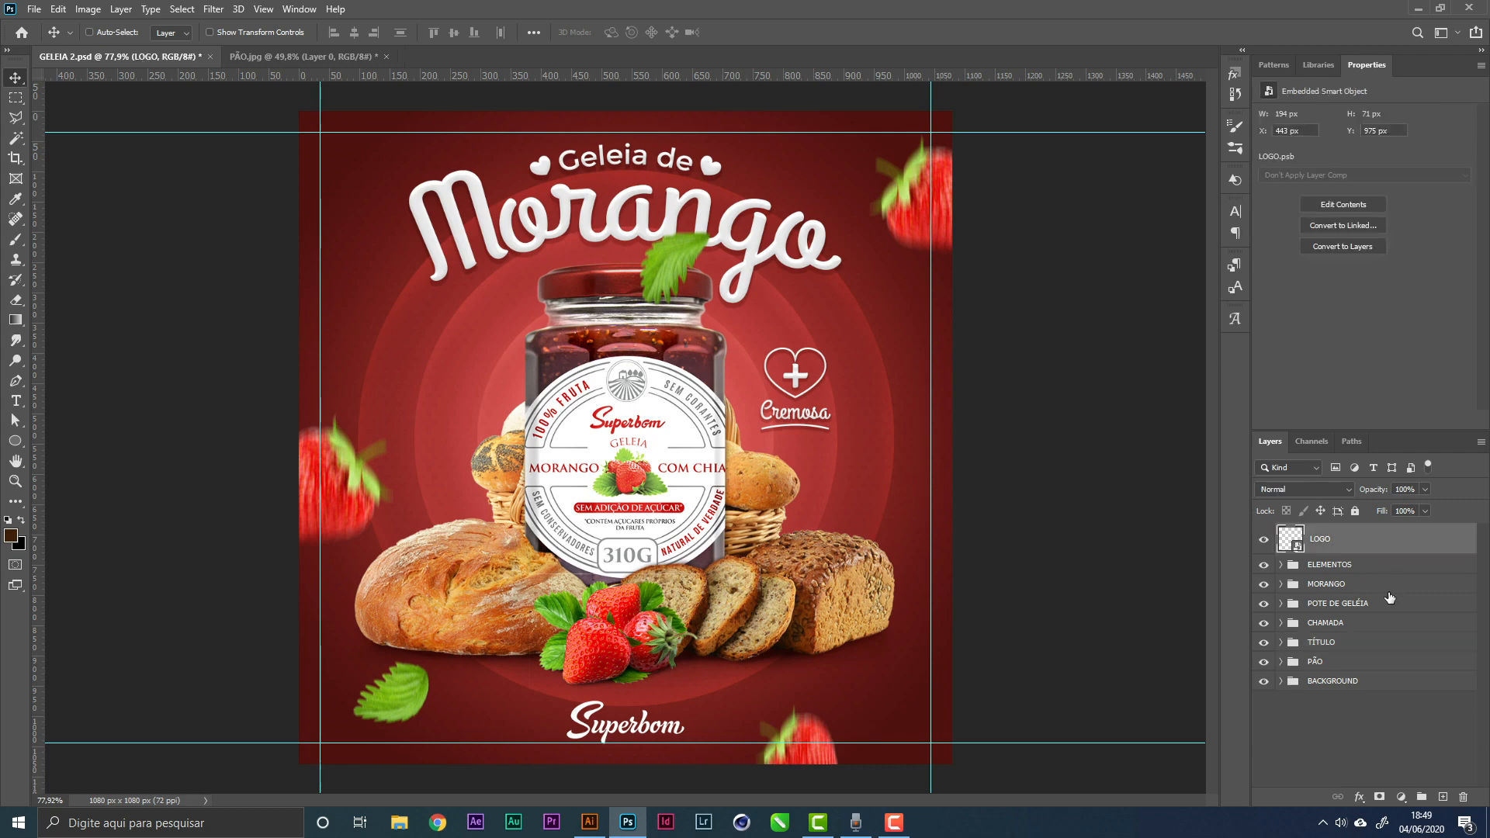
key(ctrl+g)
double_click(1332, 532)
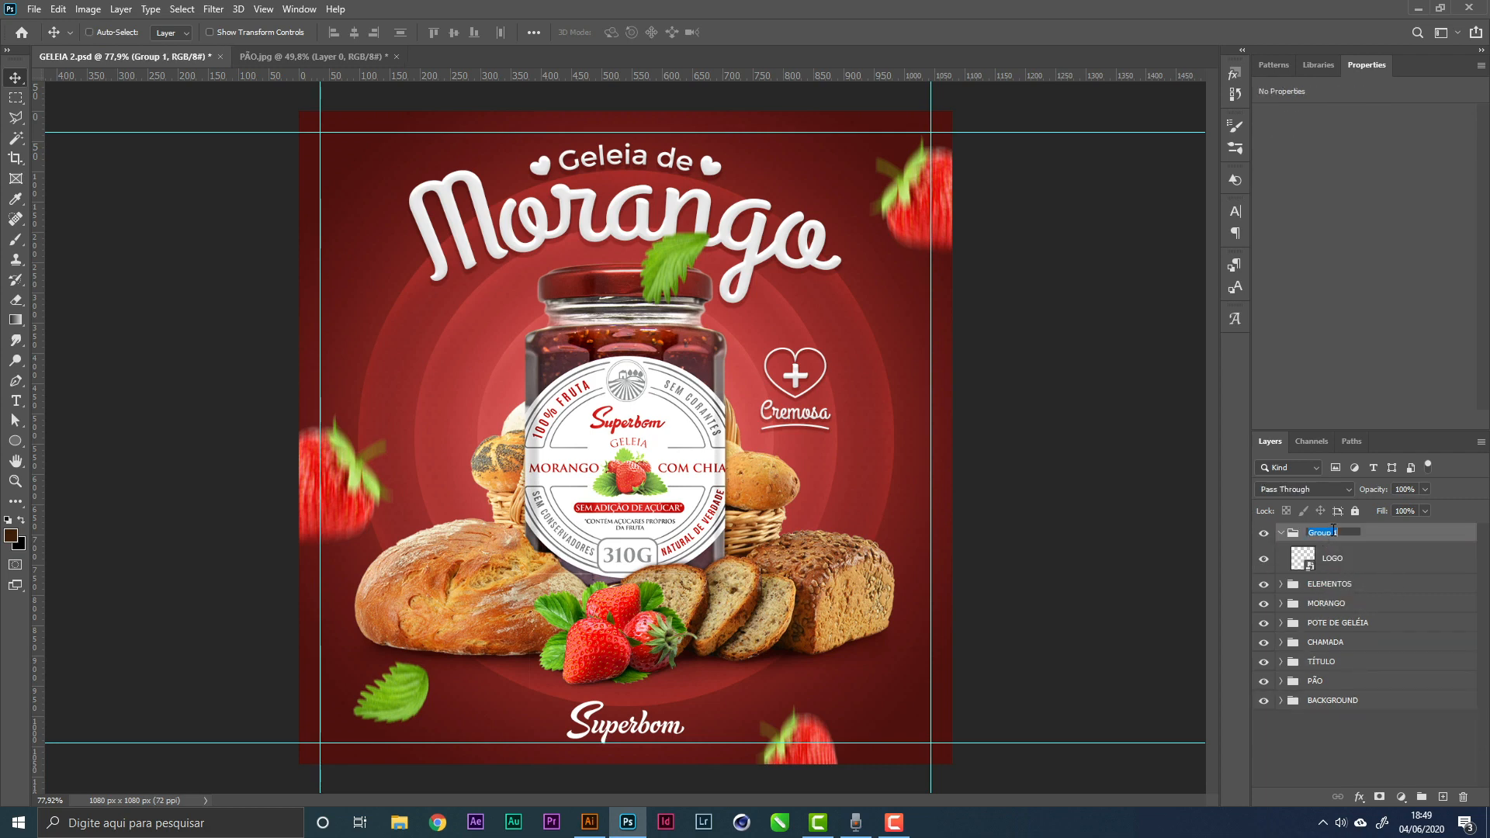
key(BackSpace)
text(LOGO)
key(Return)
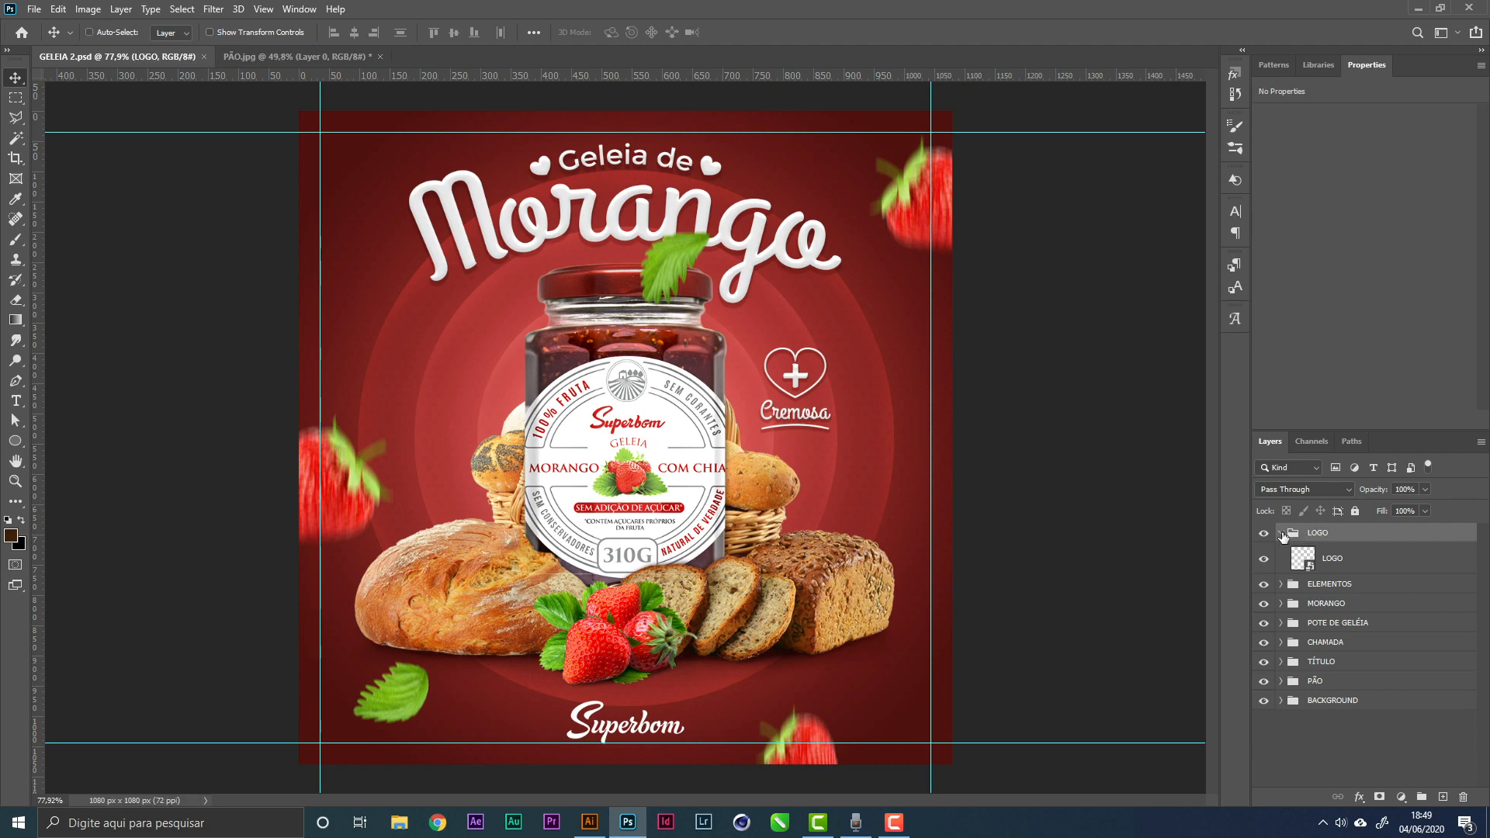
click(1282, 533)
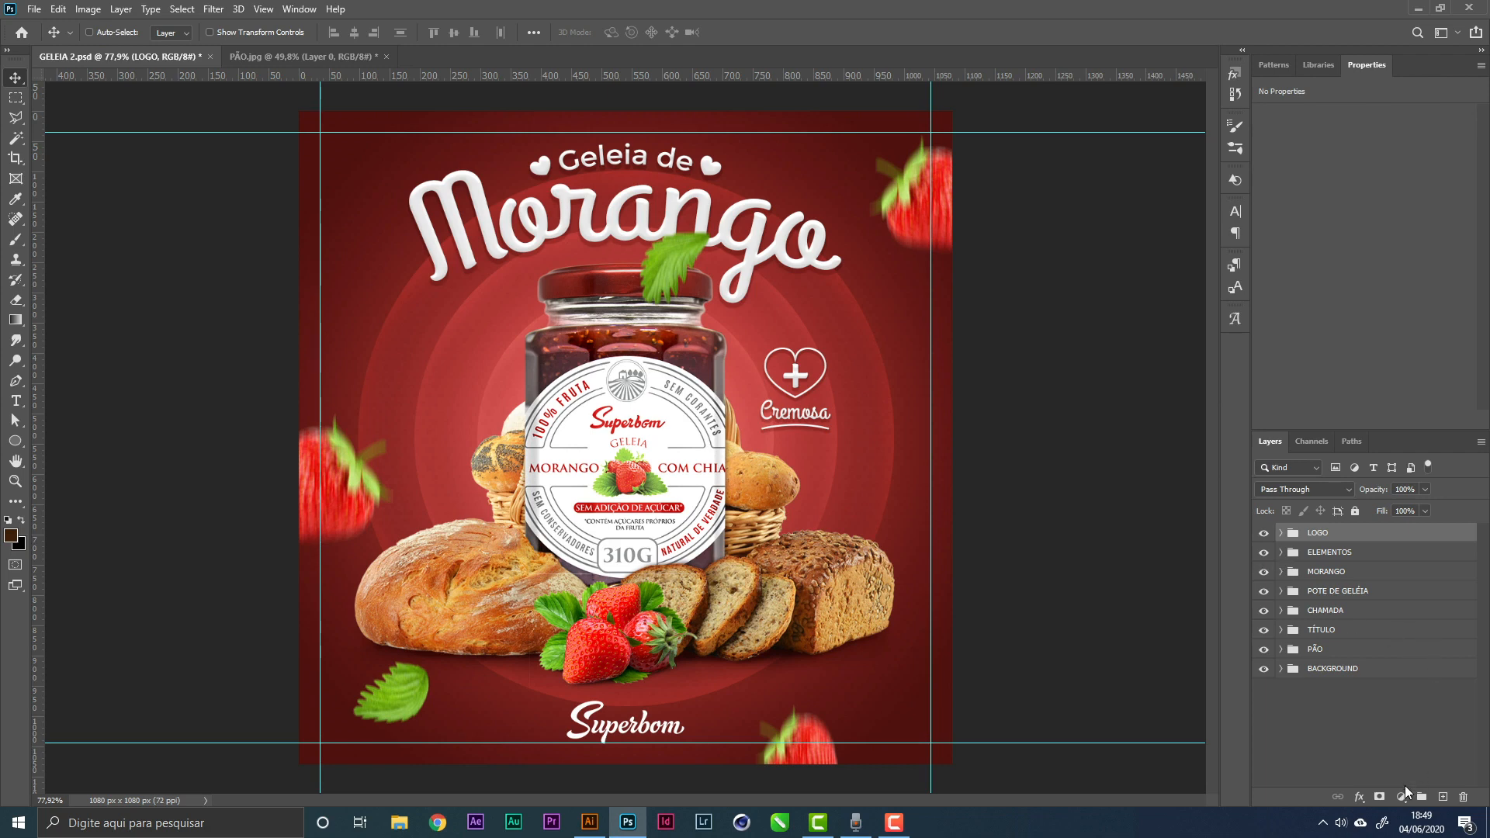
Place the KC LOGO graphic from the Ícones Úteis library at the canvas's upper-left margin and shrink it to about 22.6%
click(1322, 65)
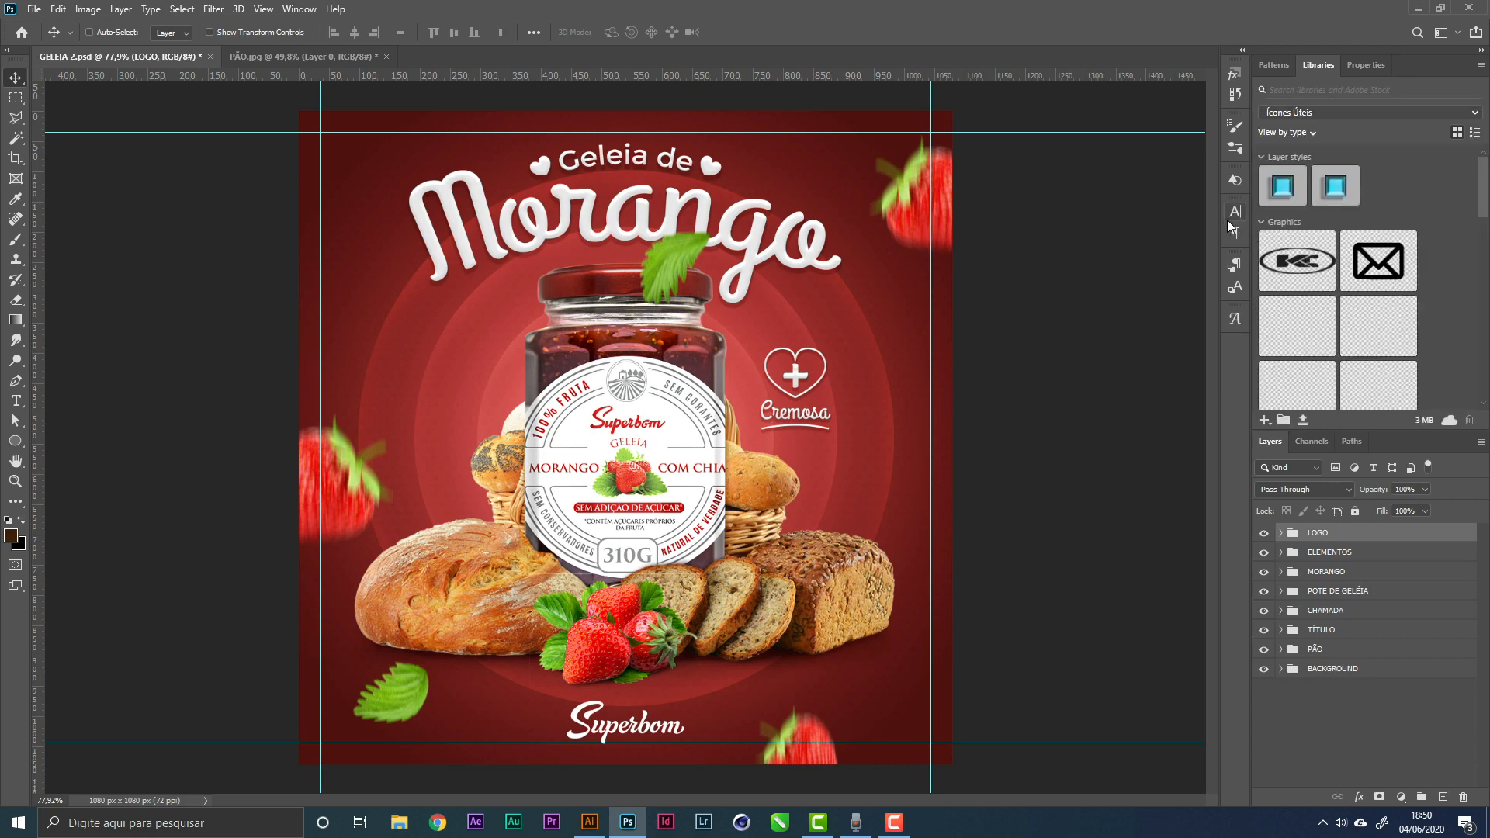
drag(1290, 278, 831, 206)
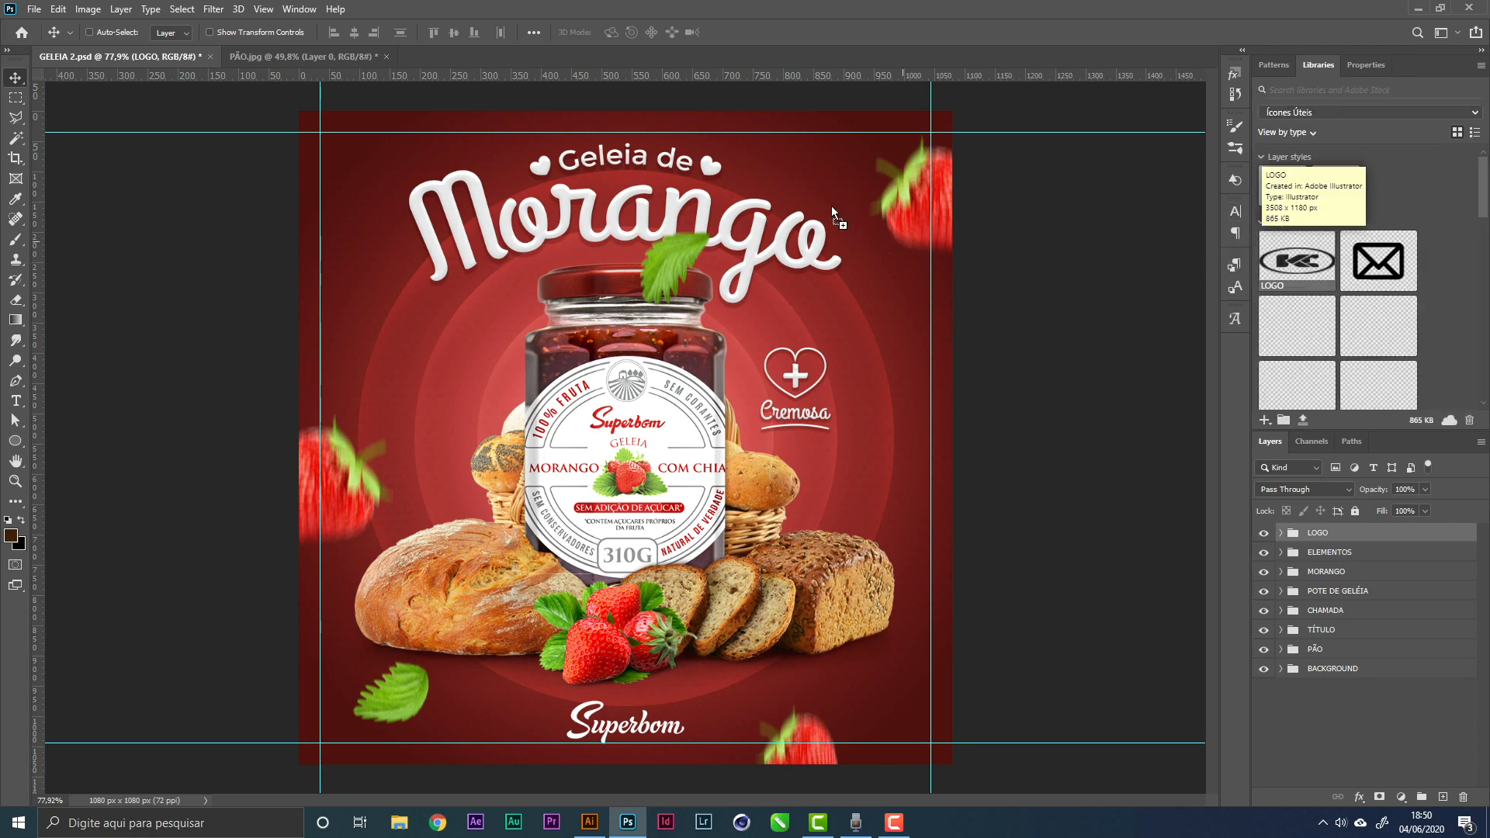
drag(406, 161, 406, 161)
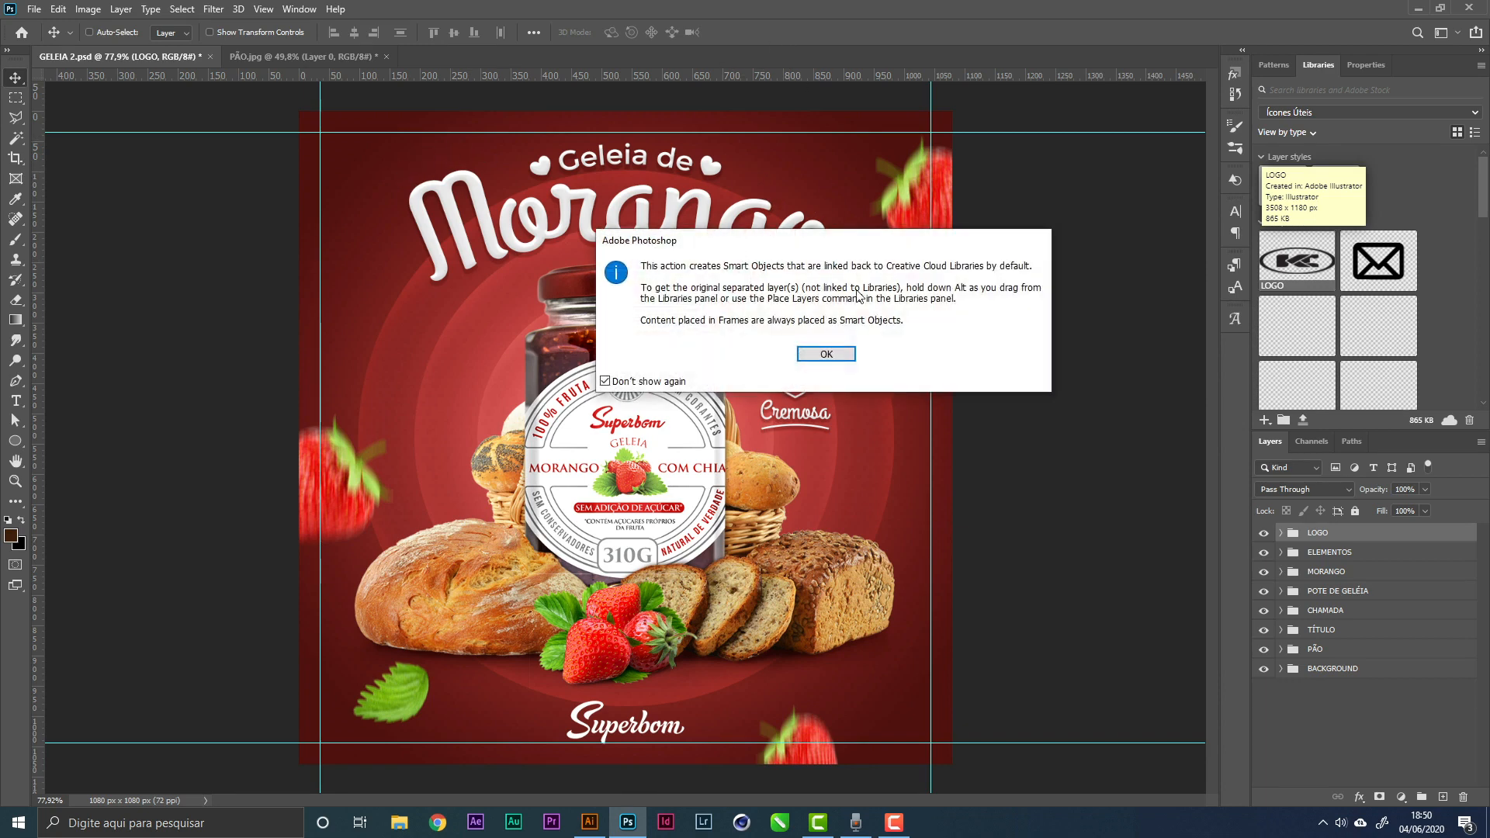
click(831, 355)
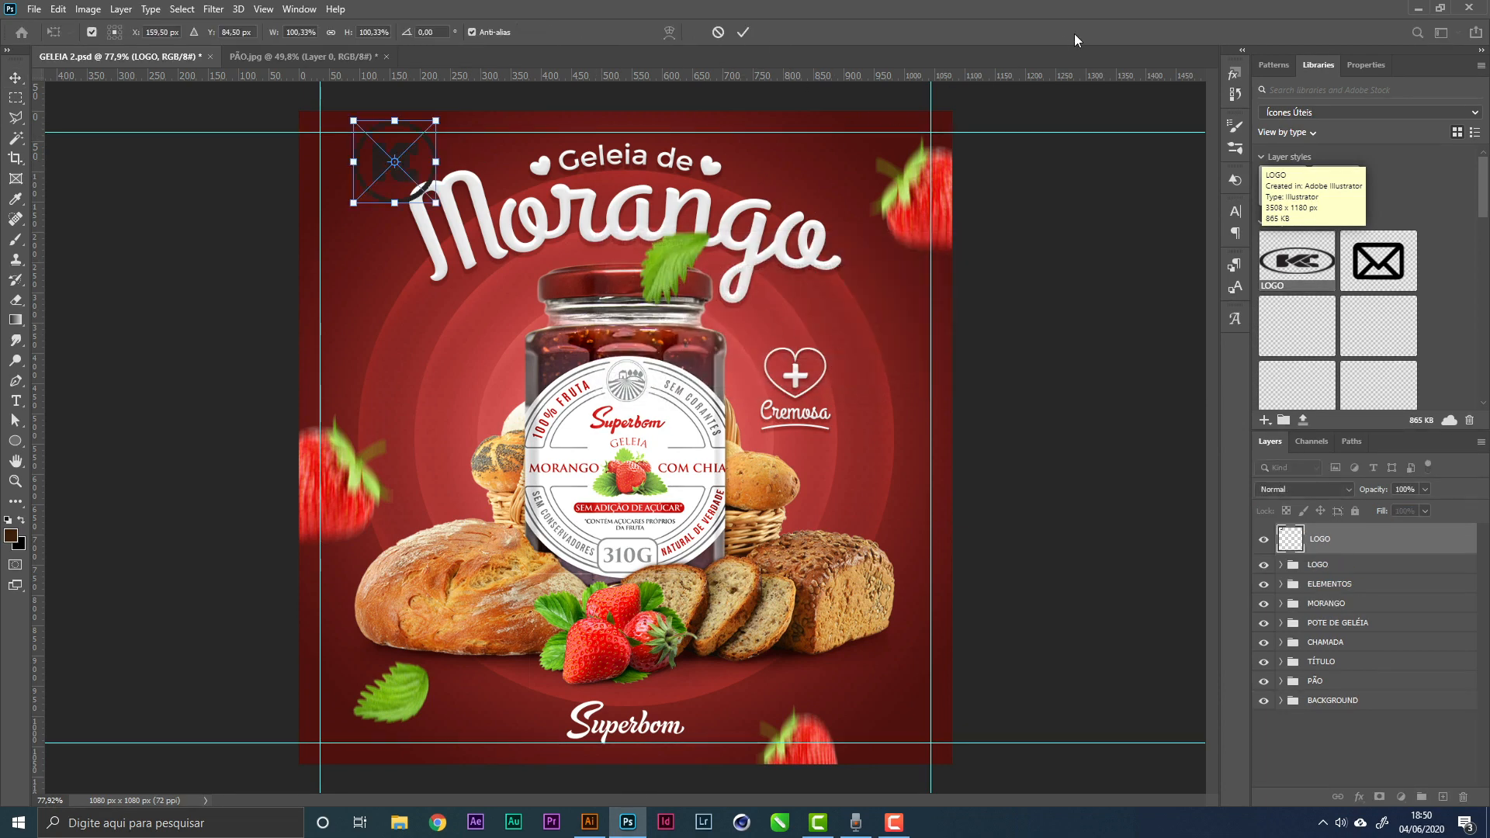
key(Return)
key(ctrl+t)
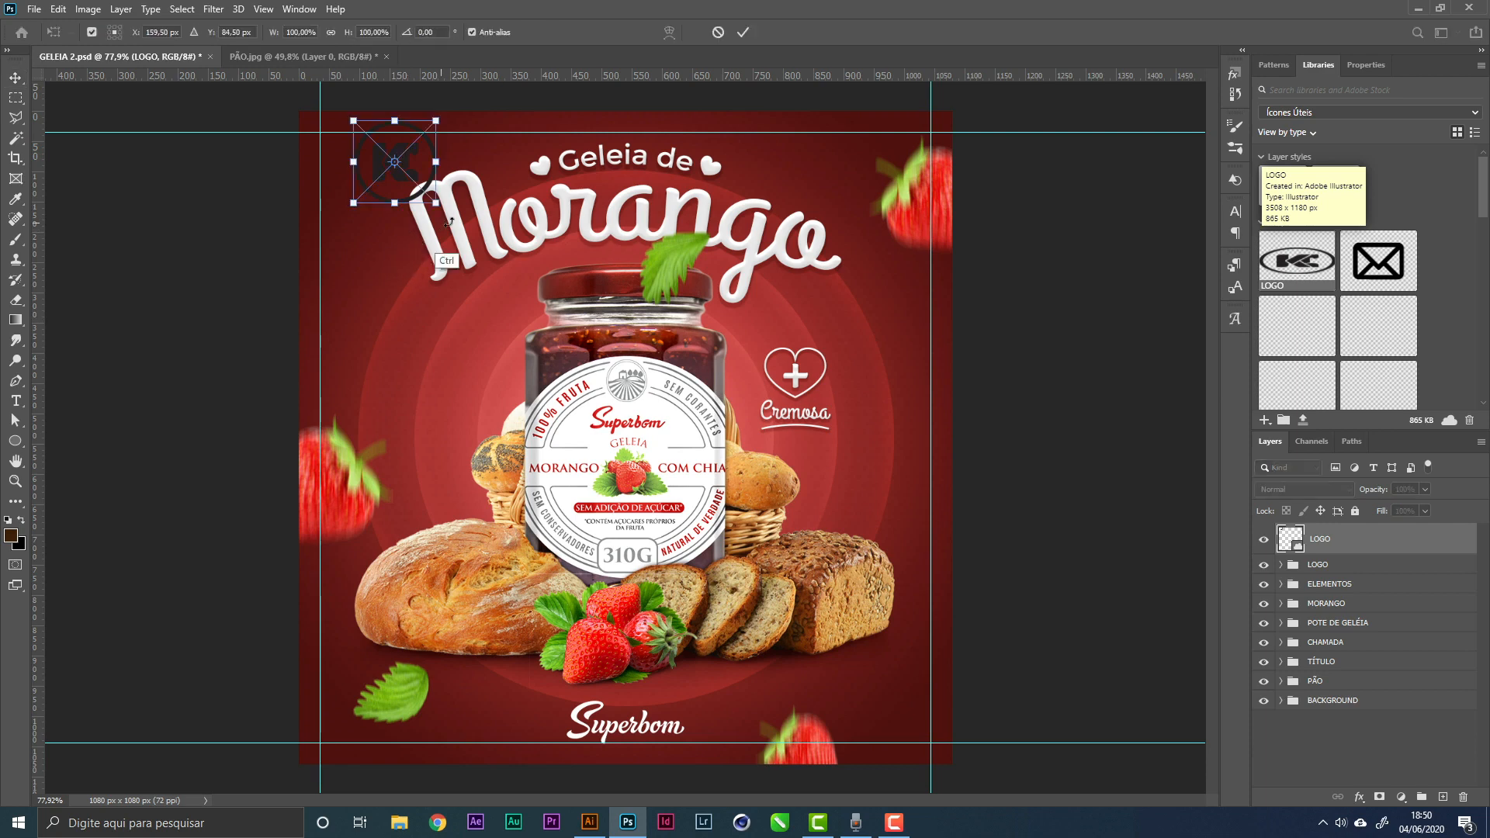
mouse_move(437, 203)
mouse_down()
mouse_move(357, 160)
mouse_move(373, 190)
mouse_move(407, 208)
mouse_move(410, 197)
mouse_up()
key(Return)
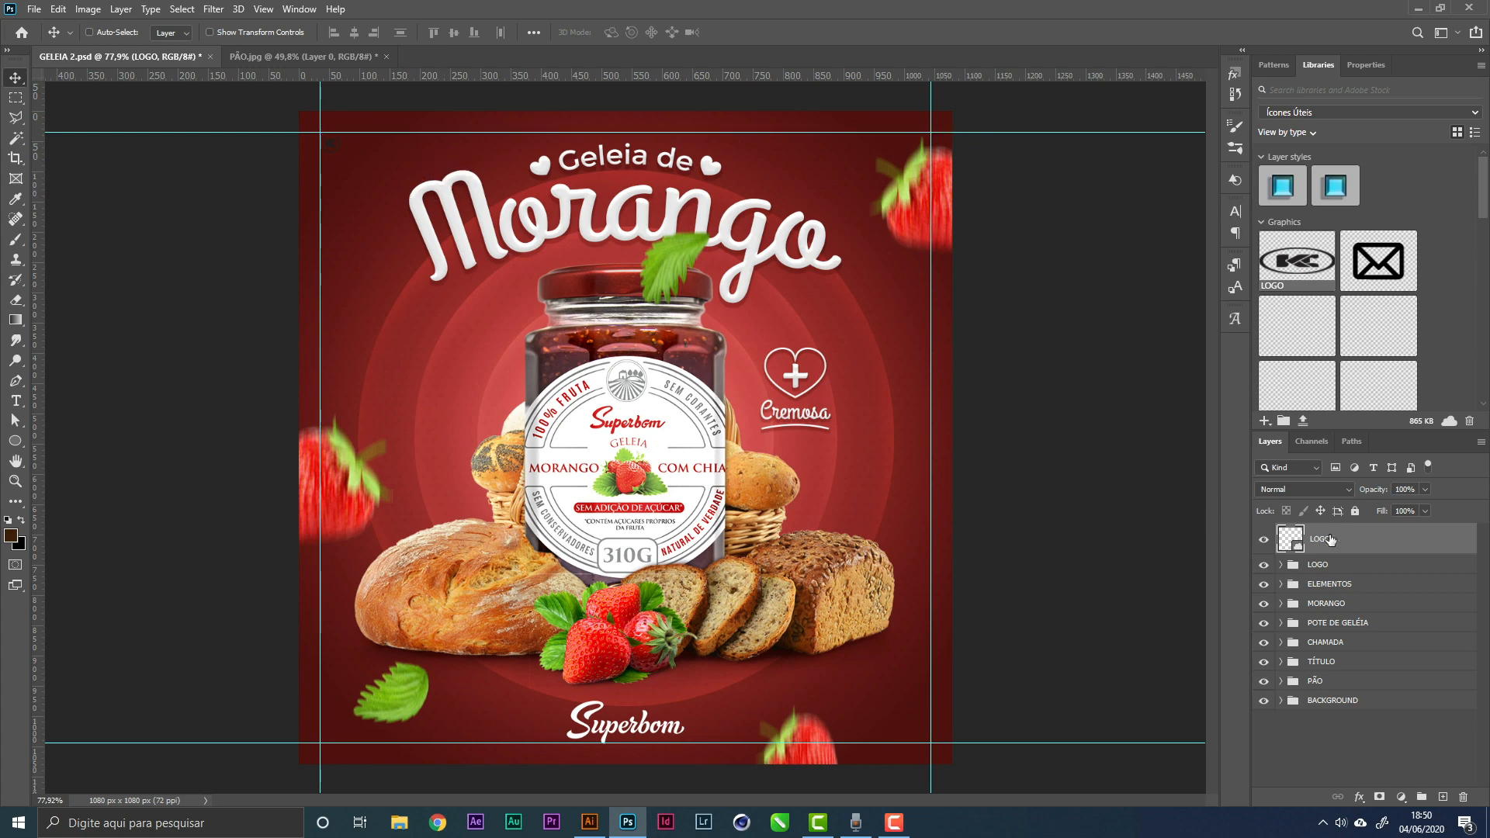
Give the placed KC logo a white (ffffff) Color Overlay at 100% opacity
double_click(1385, 548)
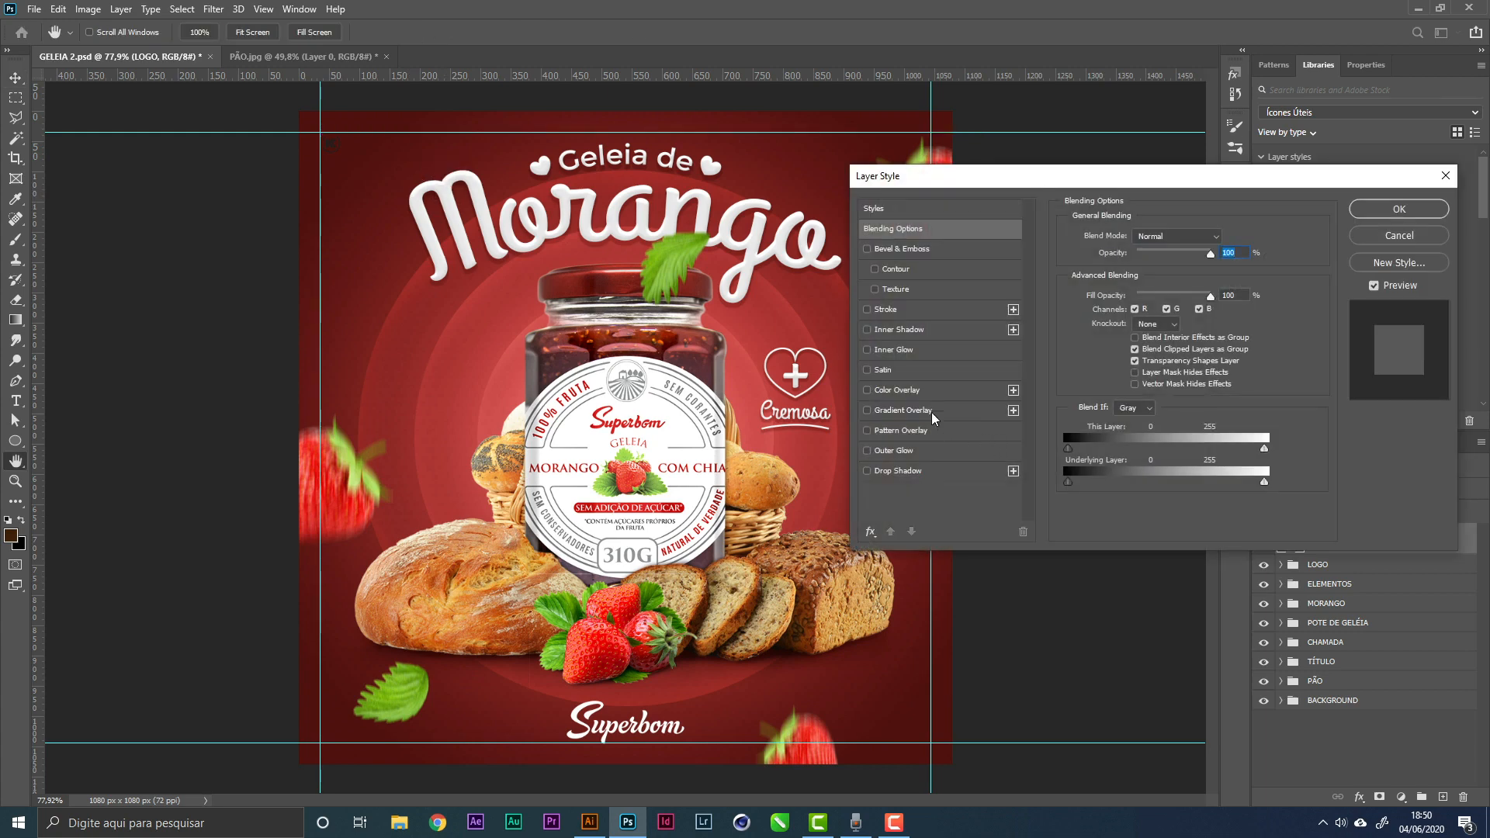
click(926, 391)
click(1225, 238)
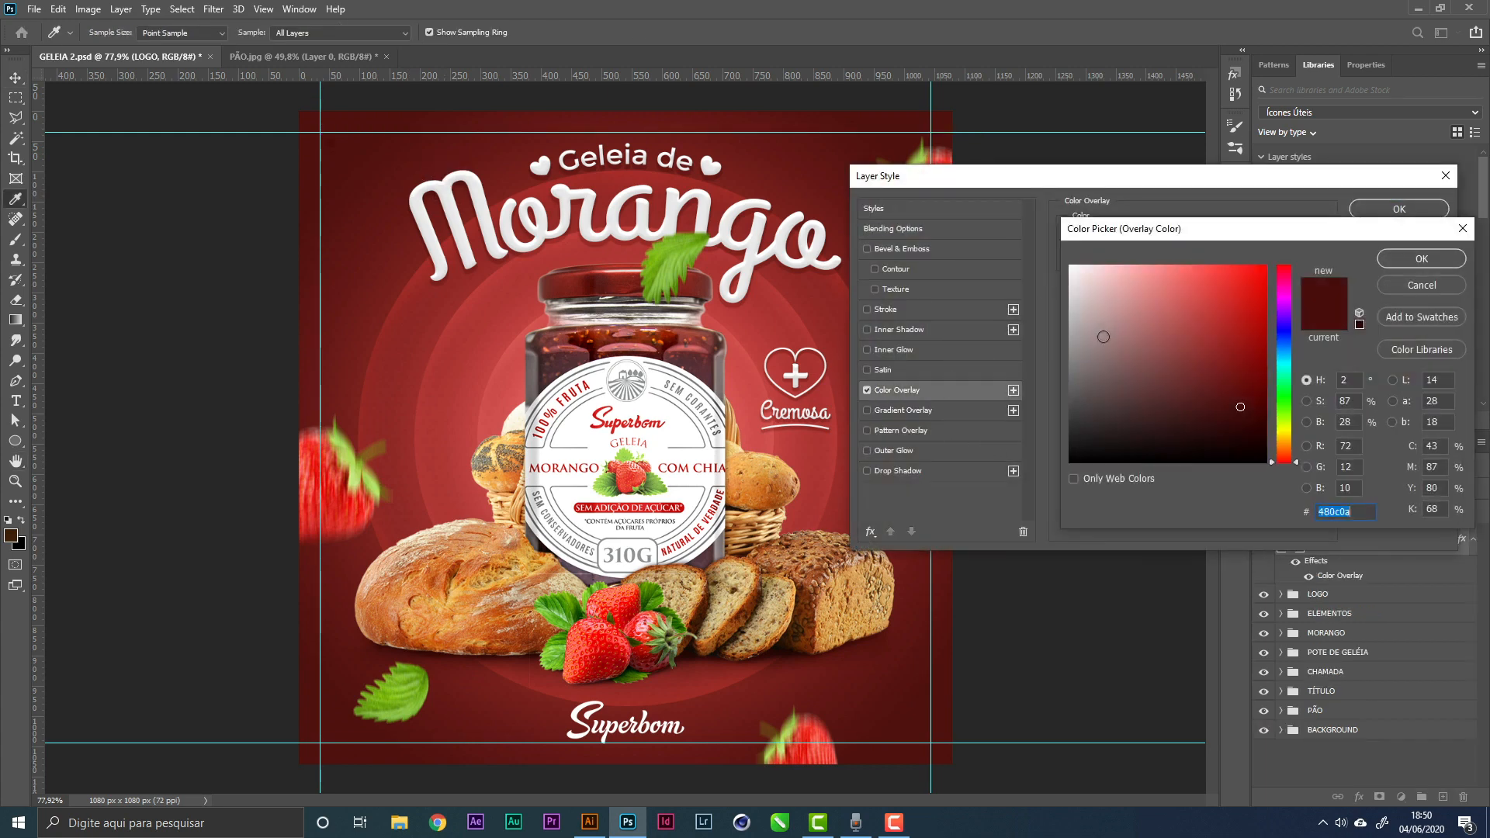
text(ffffff)
click(1395, 255)
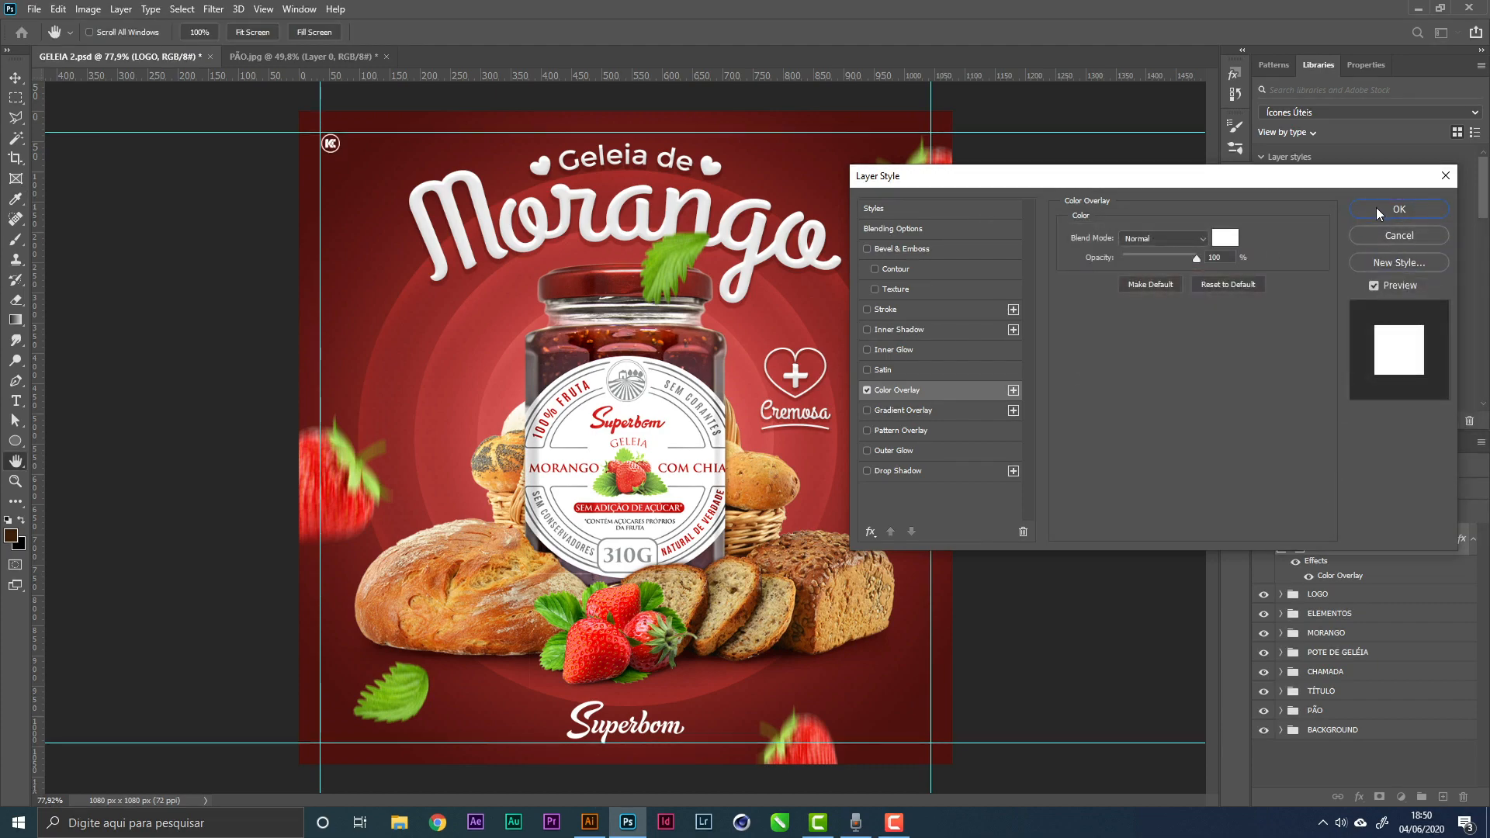
click(1378, 209)
Reduce the KC logo to about 16.8%, nudge it up and left against the margin guides, and save
scroll(322, 133, up, 5)
key(ctrl+t)
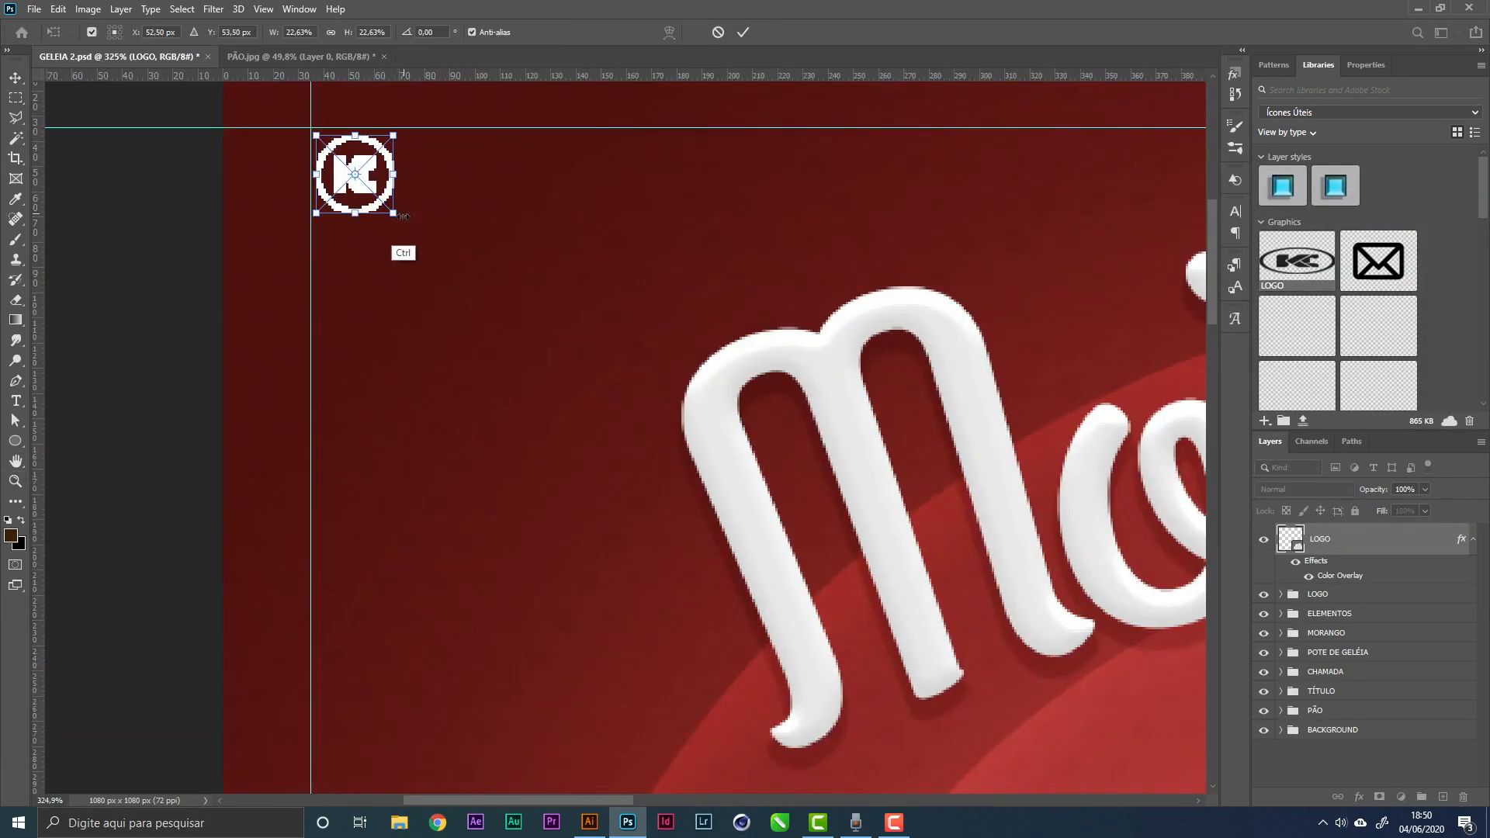
drag(403, 216, 374, 193)
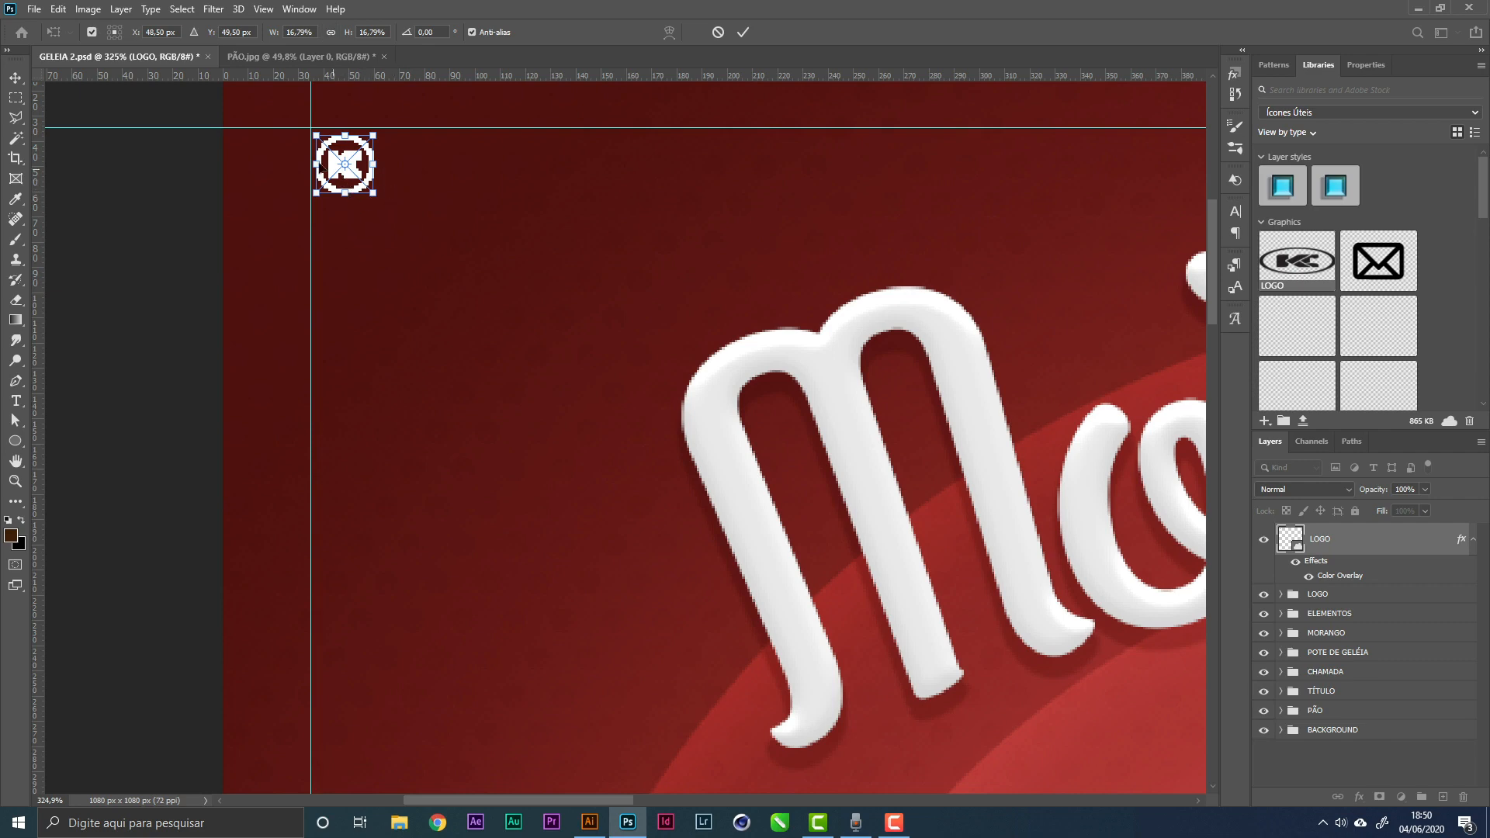
key(Return)
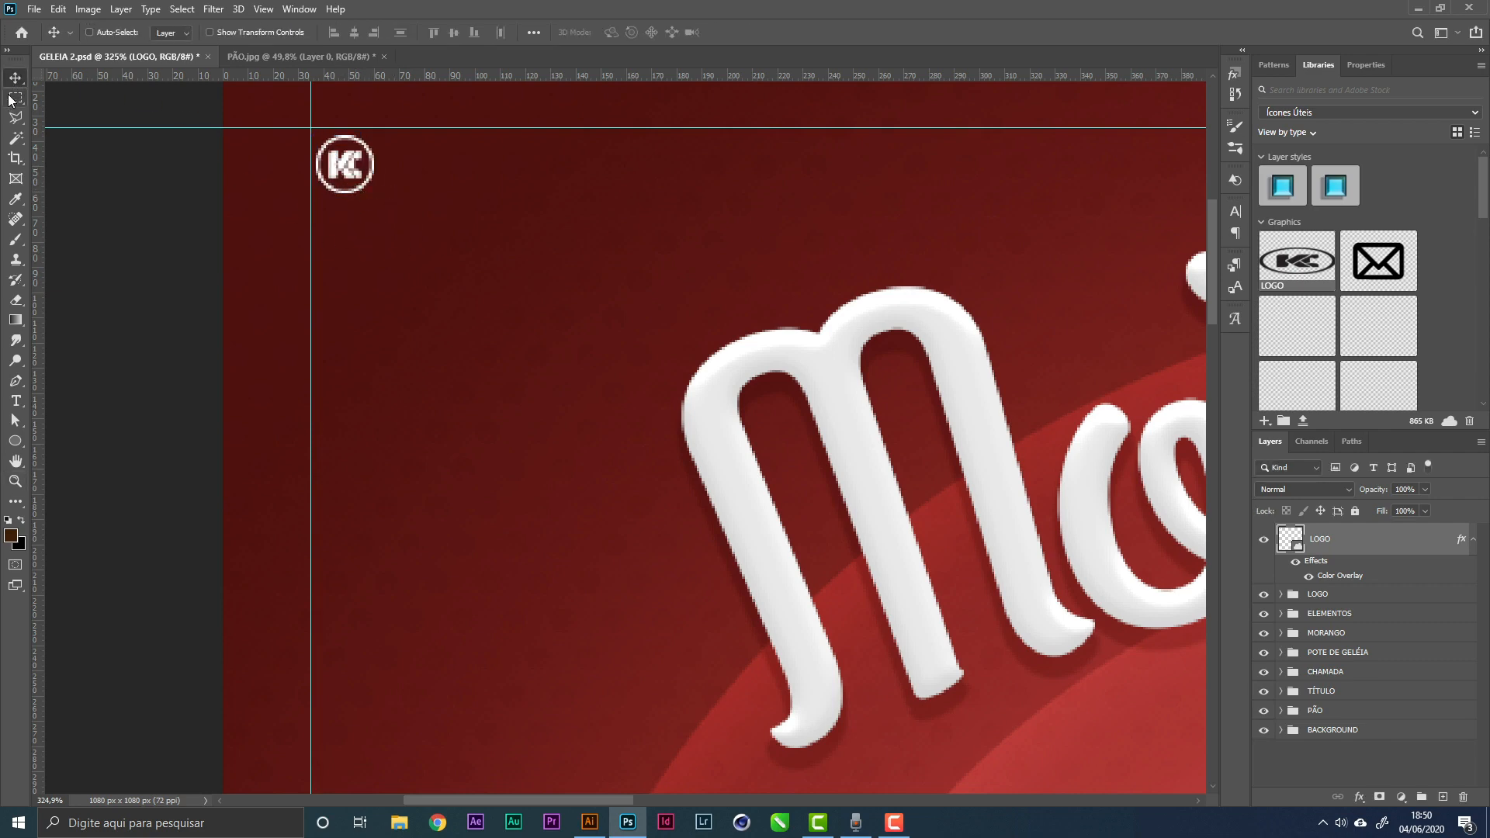
key(Up)
key(Up)
key(Left)
key(Left)
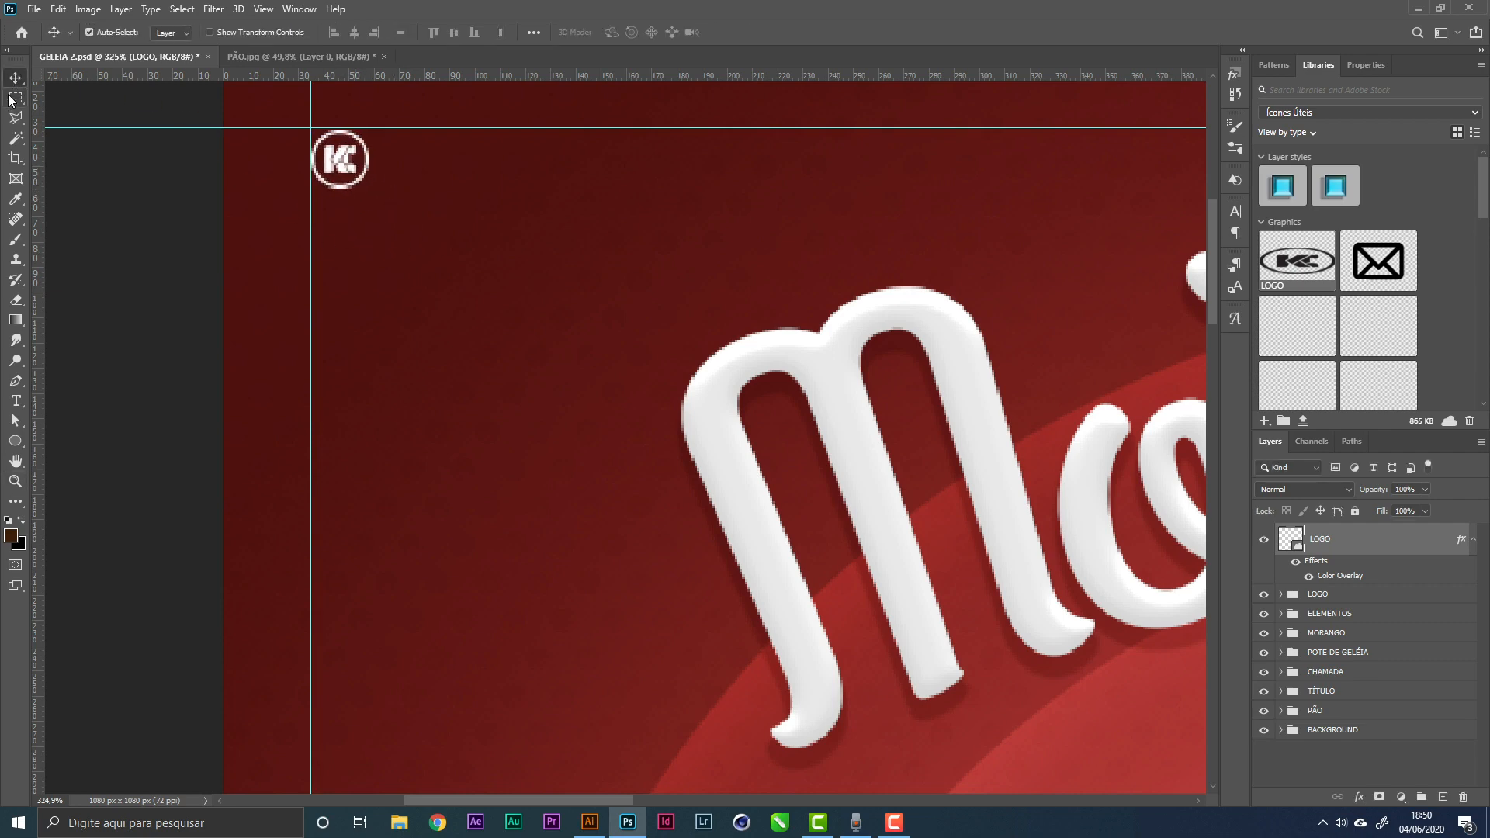
key(ctrl+0)
key(ctrl+s)
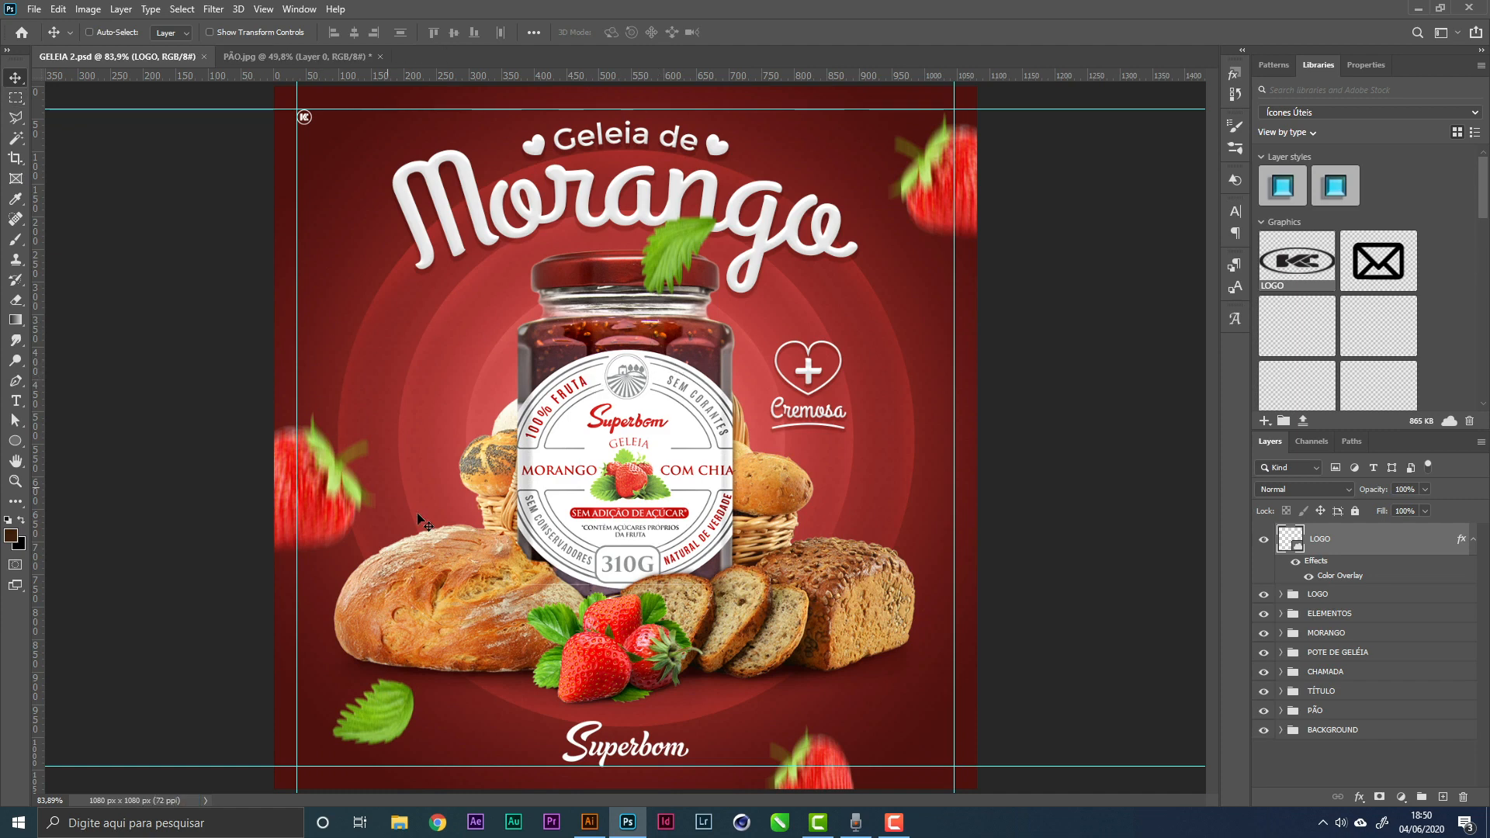
Move the FOLHA DE MORANGO leaf below the round bread down about 7 px
right_click(388, 714)
click(406, 617)
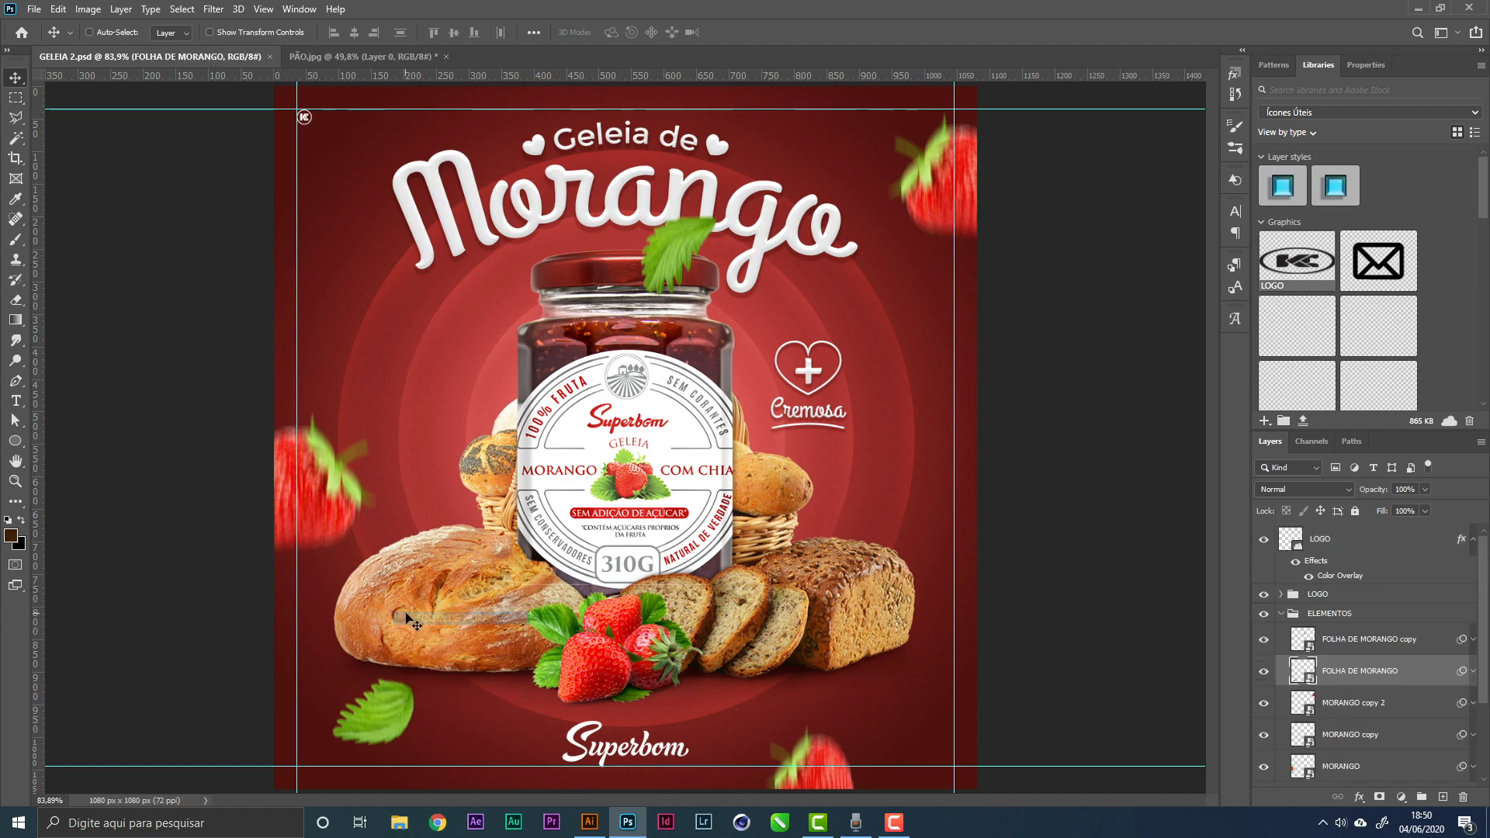
key(Down)
key(Down)
key(Down)
key(Down)
key(Down)
key(Down)
key(Down)
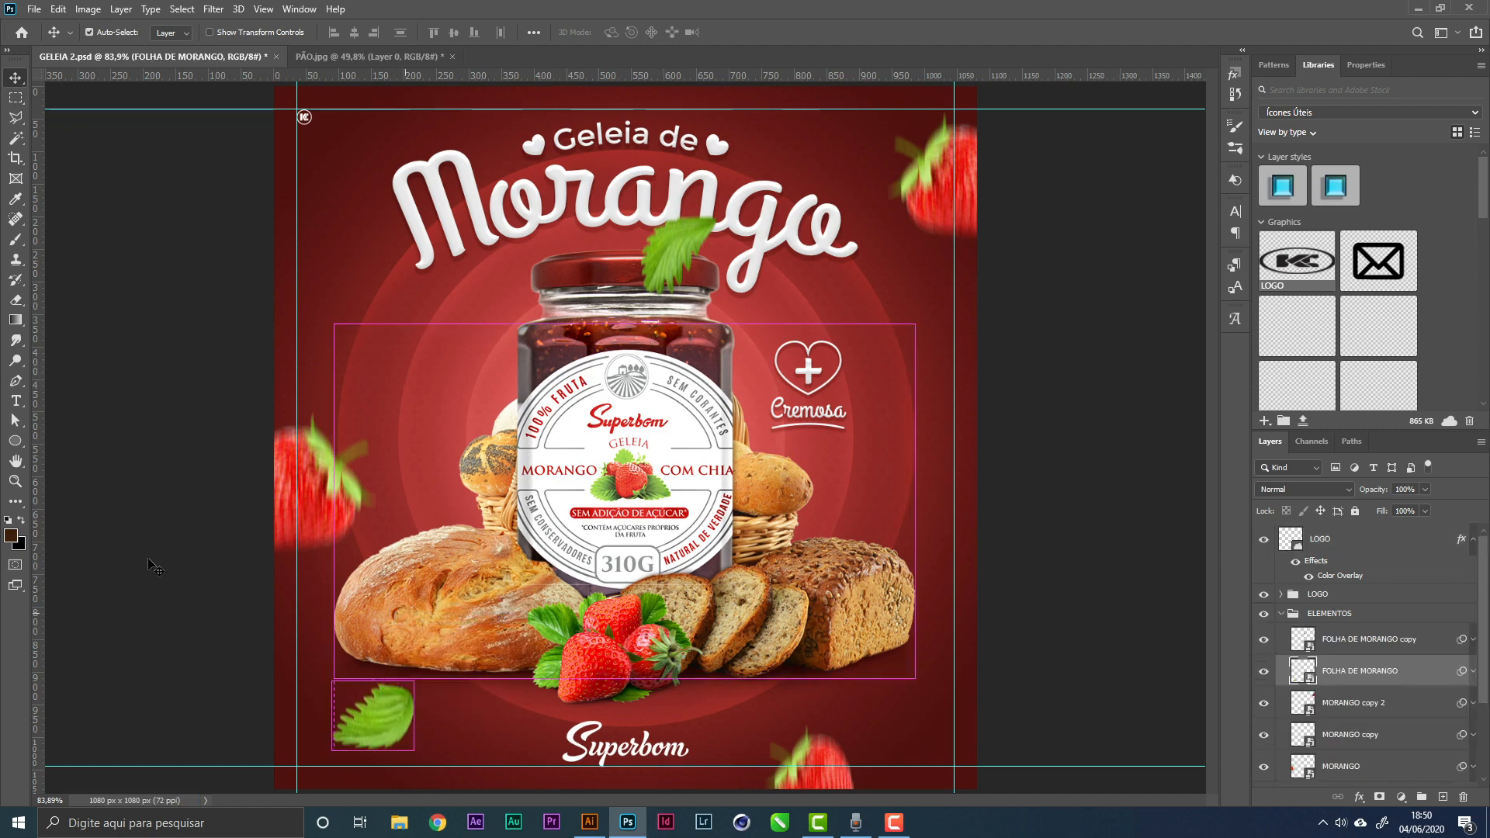
Save the document and nudge the top notch point of the CORAÇÃO heart path slightly upward
key(ctrl+s)
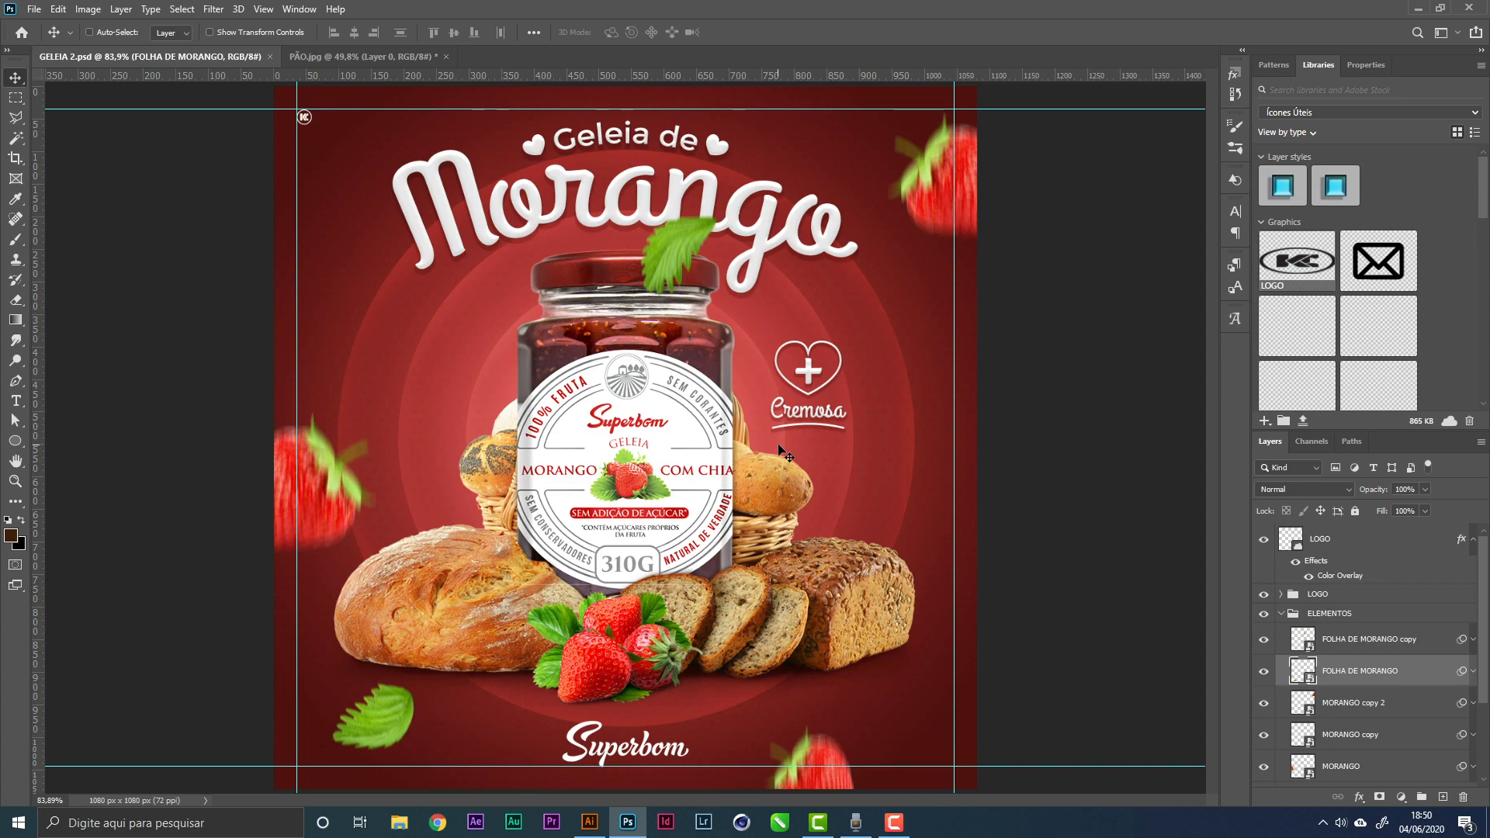
key(z)
drag(854, 373, 943, 384)
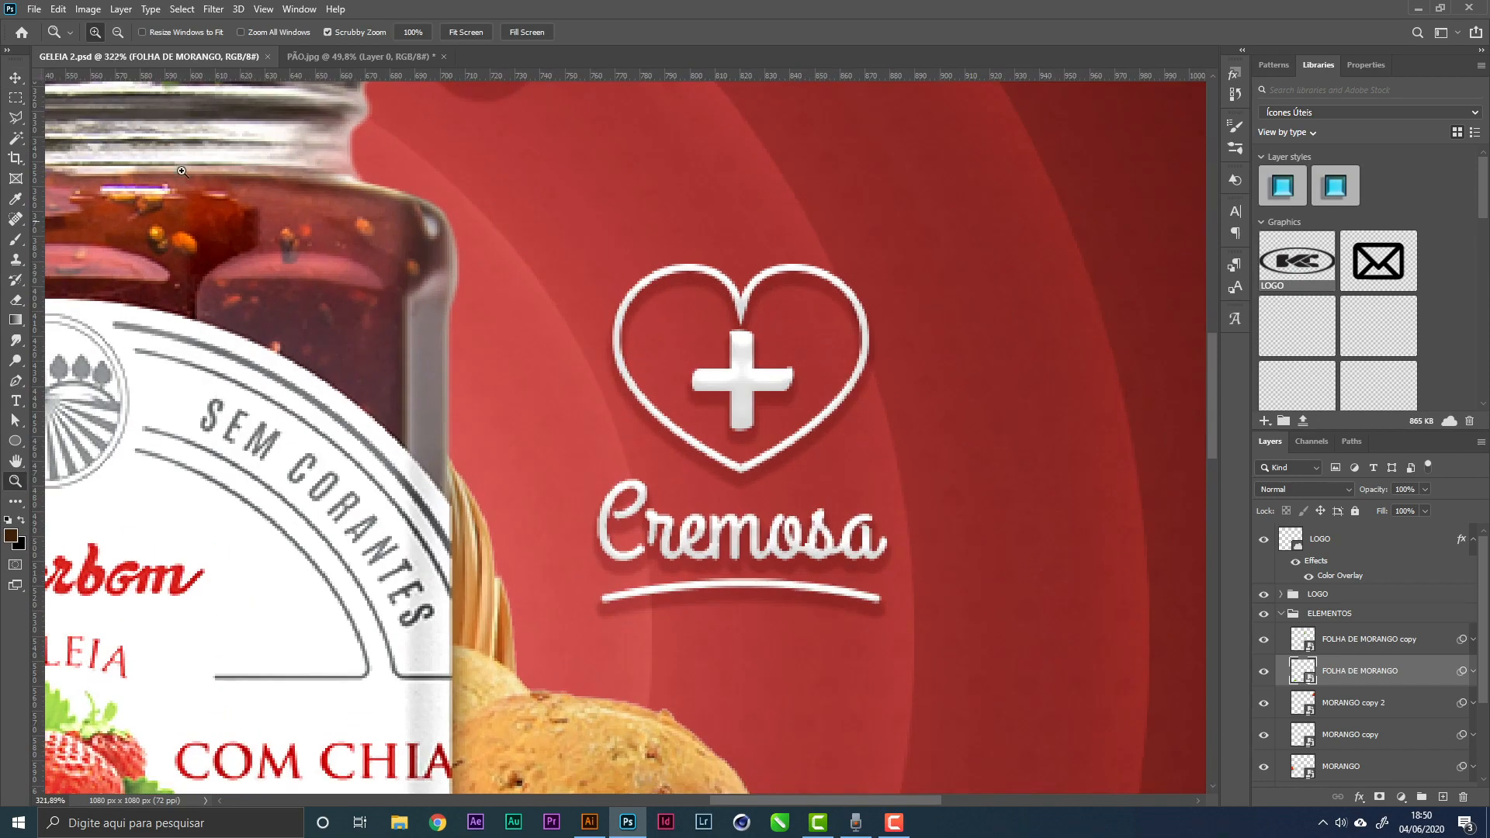
key(a)
right_click(813, 284)
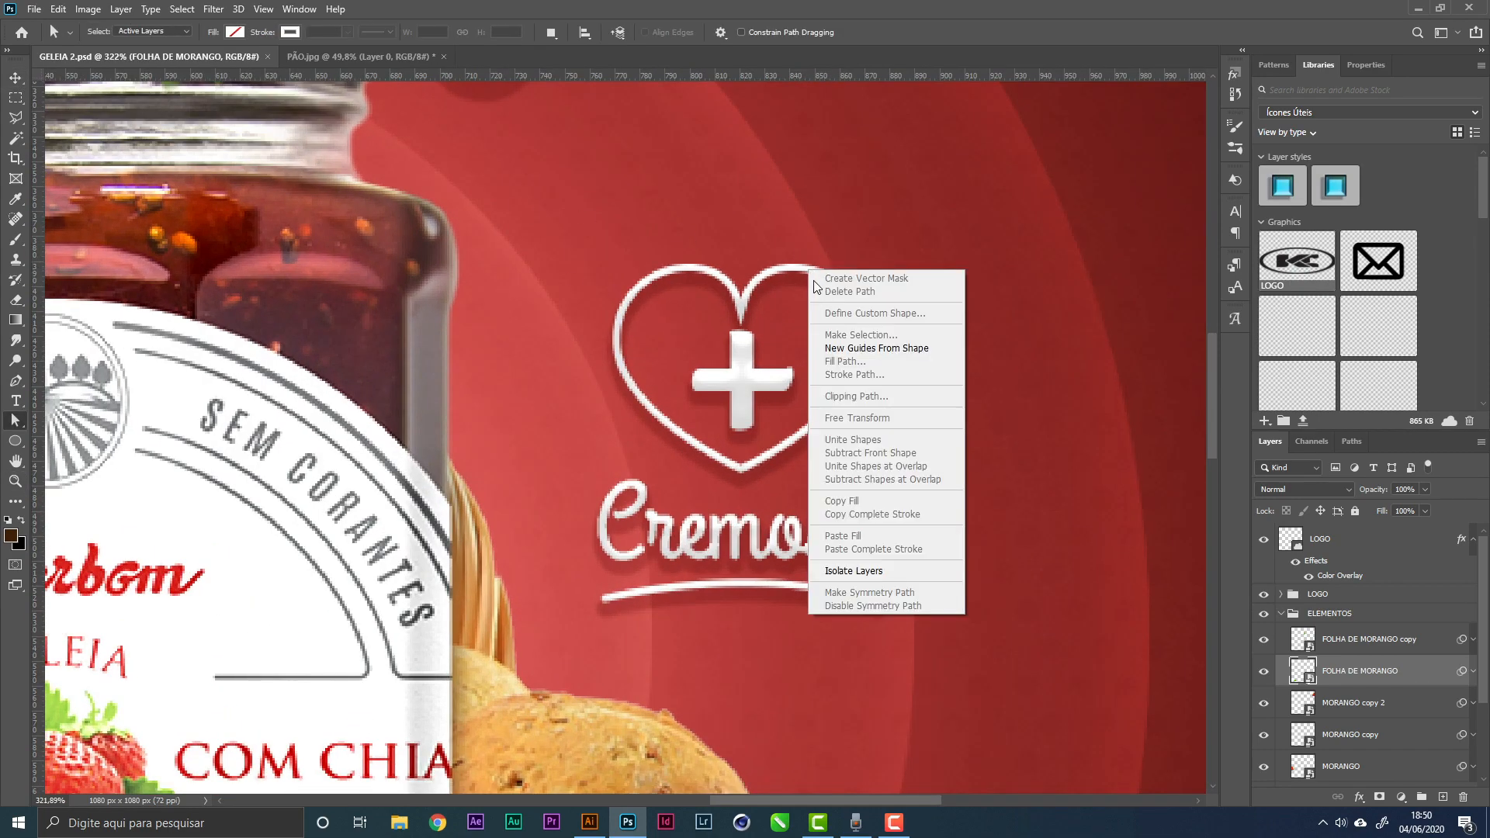
click(11, 82)
click(11, 82)
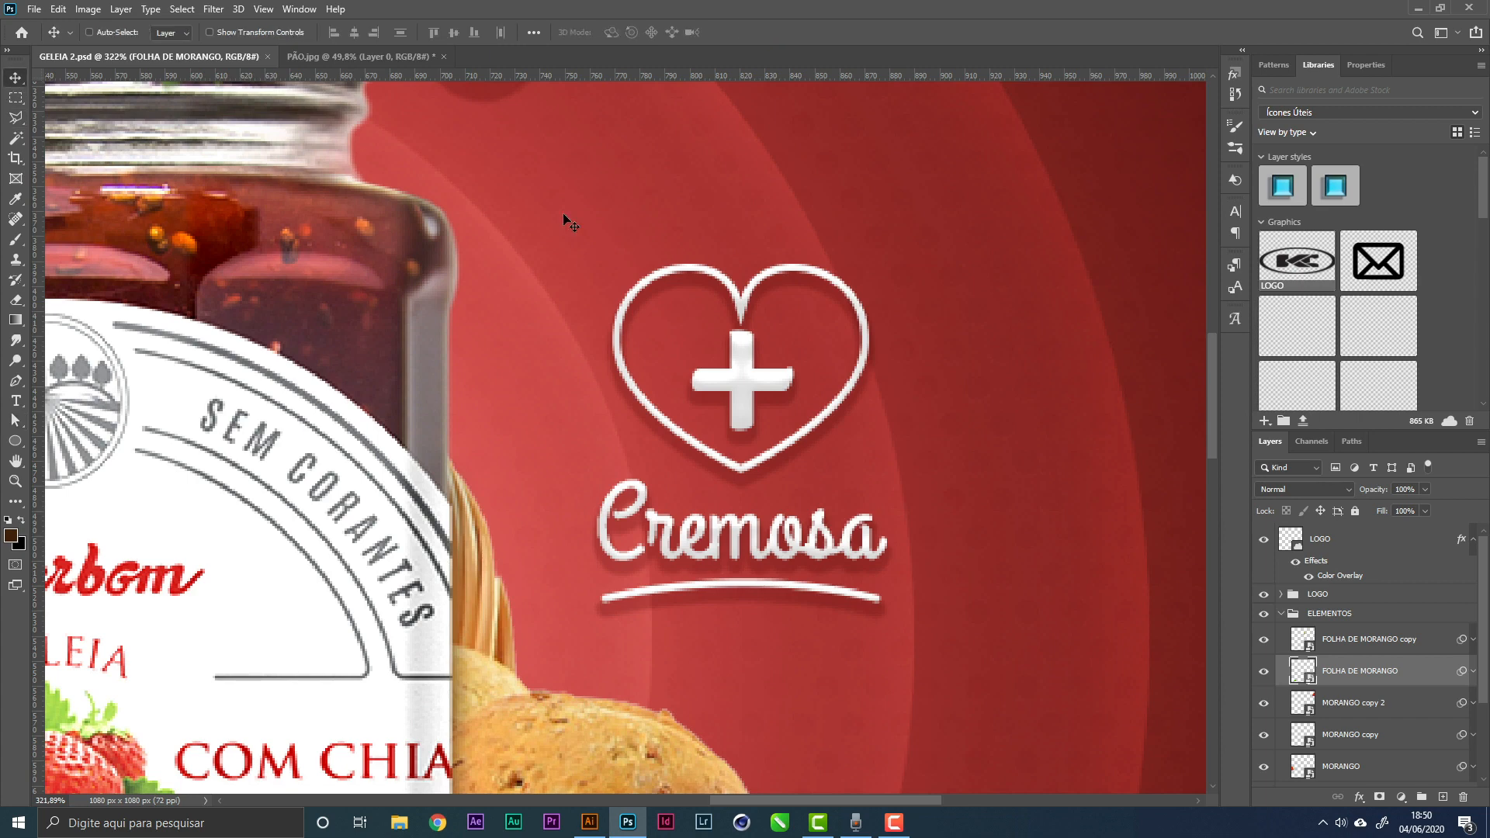
right_click(830, 281)
click(885, 303)
key(a)
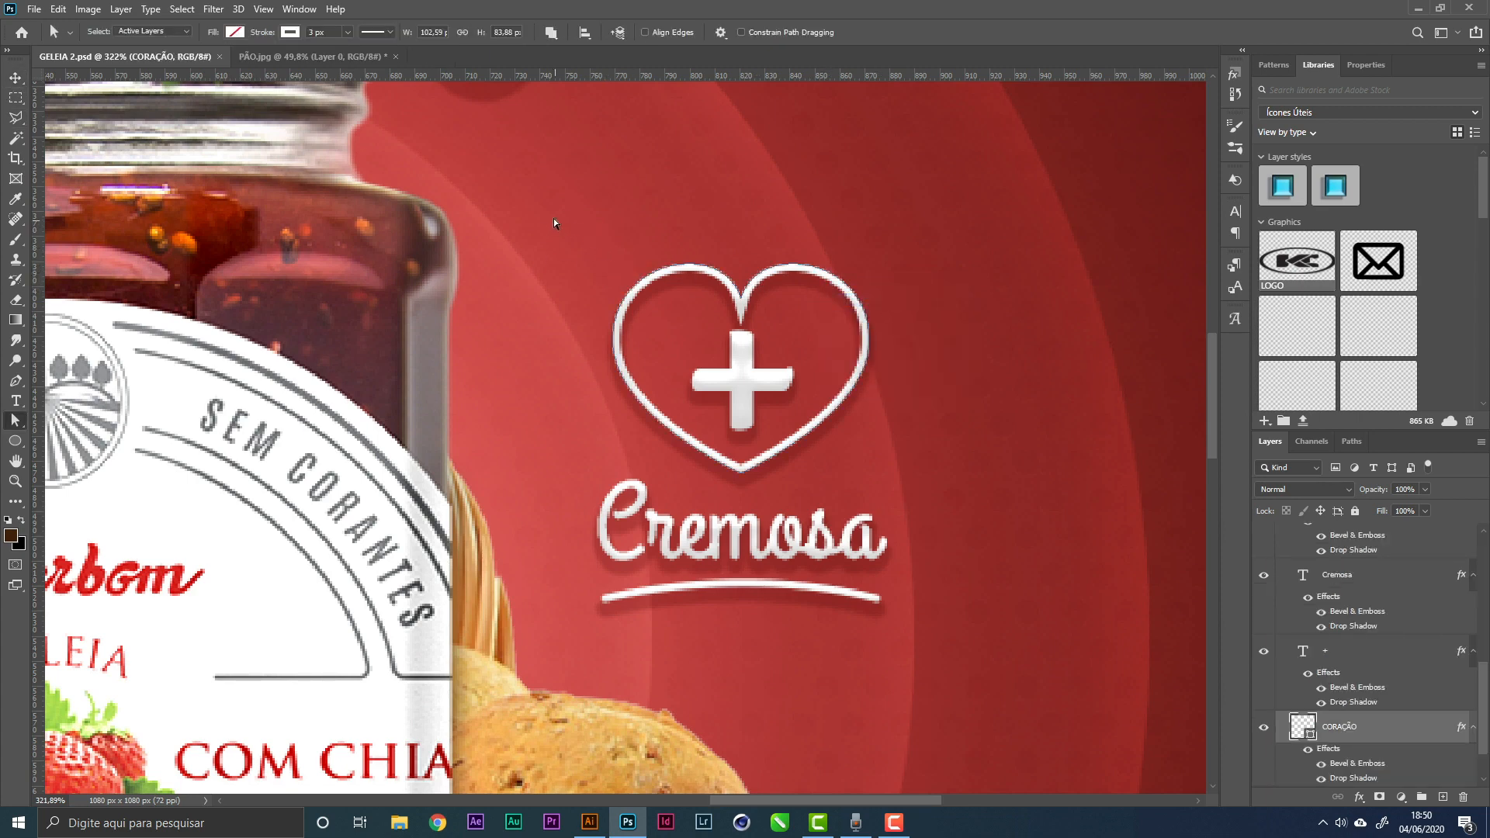
drag(528, 203, 952, 483)
drag(772, 274, 806, 307)
key(Up)
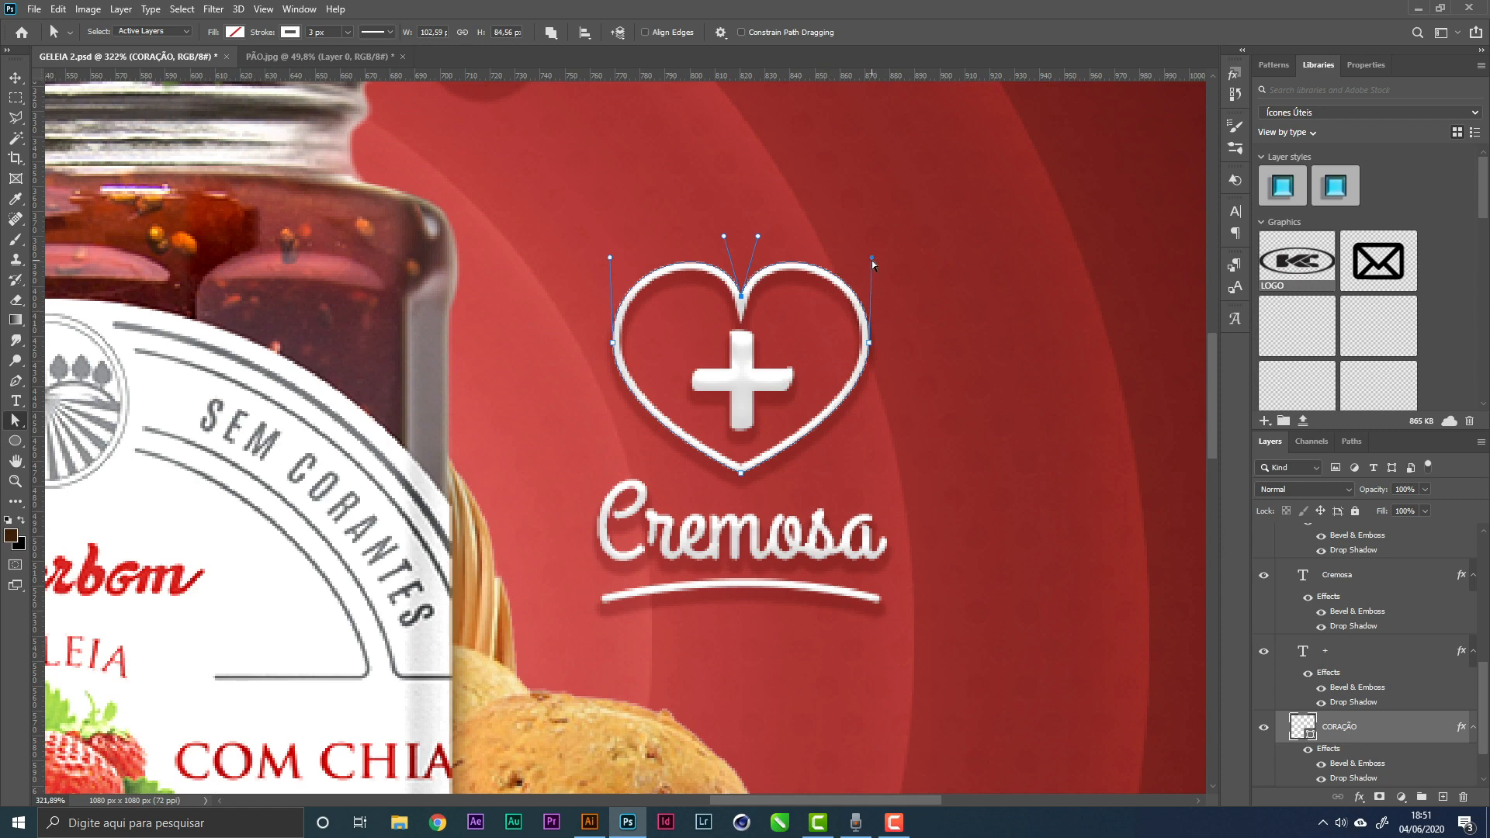
Pull the heart path's side handles outward and raise its notch handles to round both lobes, and save
mouse_move(872, 259)
mouse_down()
mouse_move(892, 255)
mouse_move(880, 258)
mouse_up()
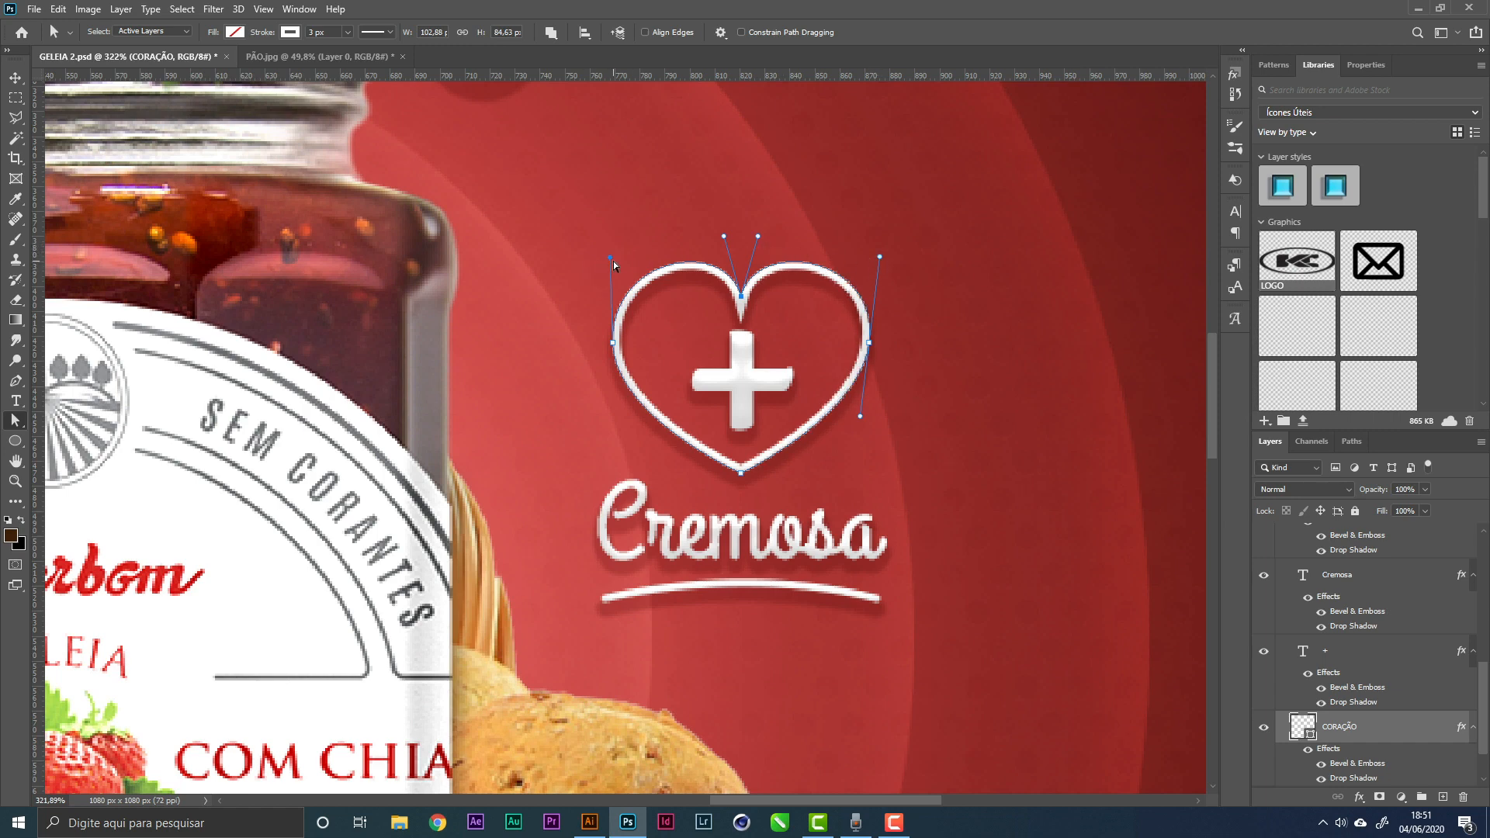
drag(610, 260, 600, 254)
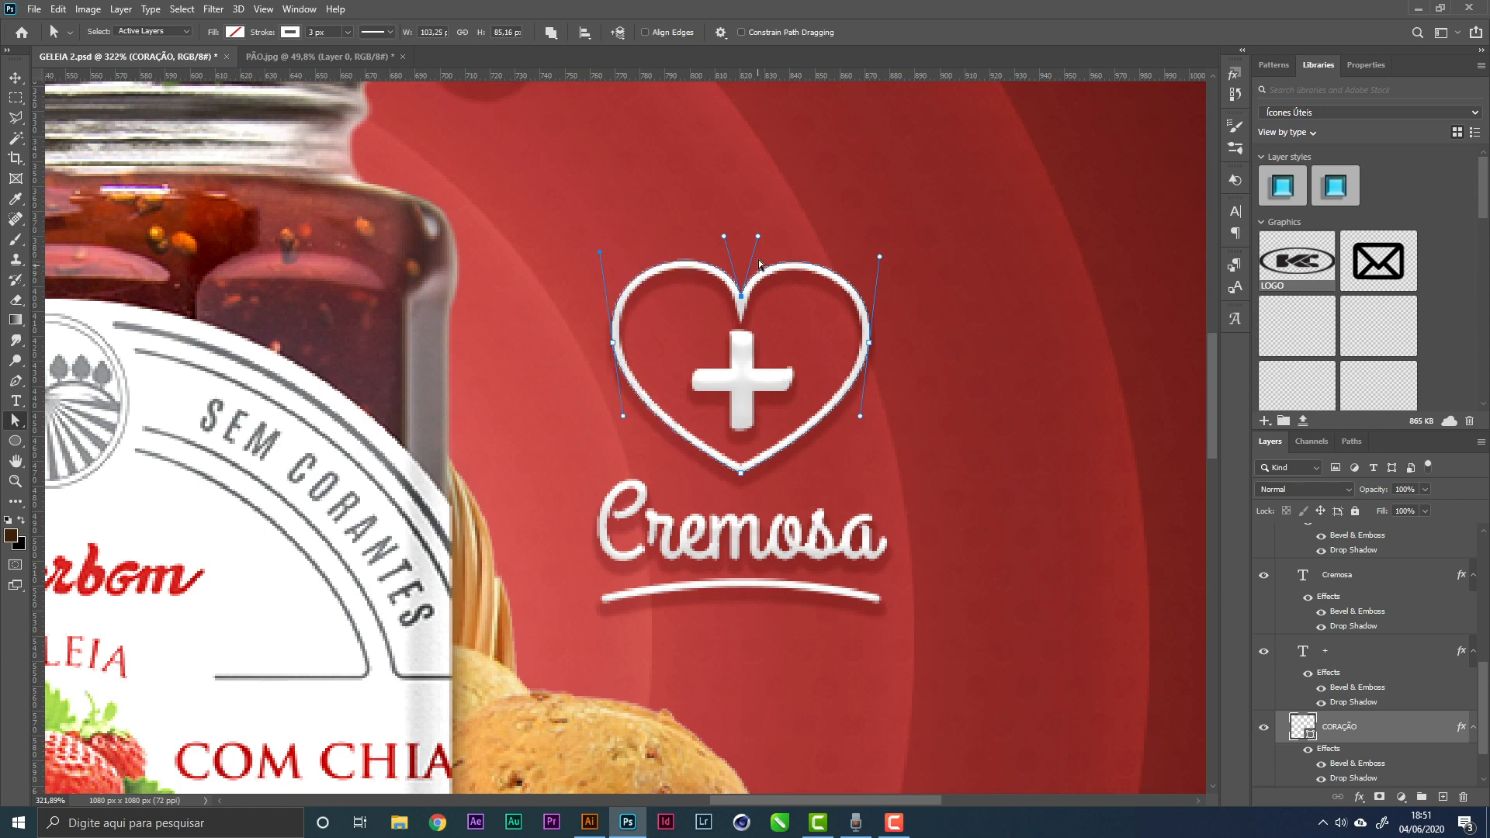
mouse_move(758, 238)
mouse_down()
mouse_move(766, 224)
mouse_move(720, 228)
mouse_up()
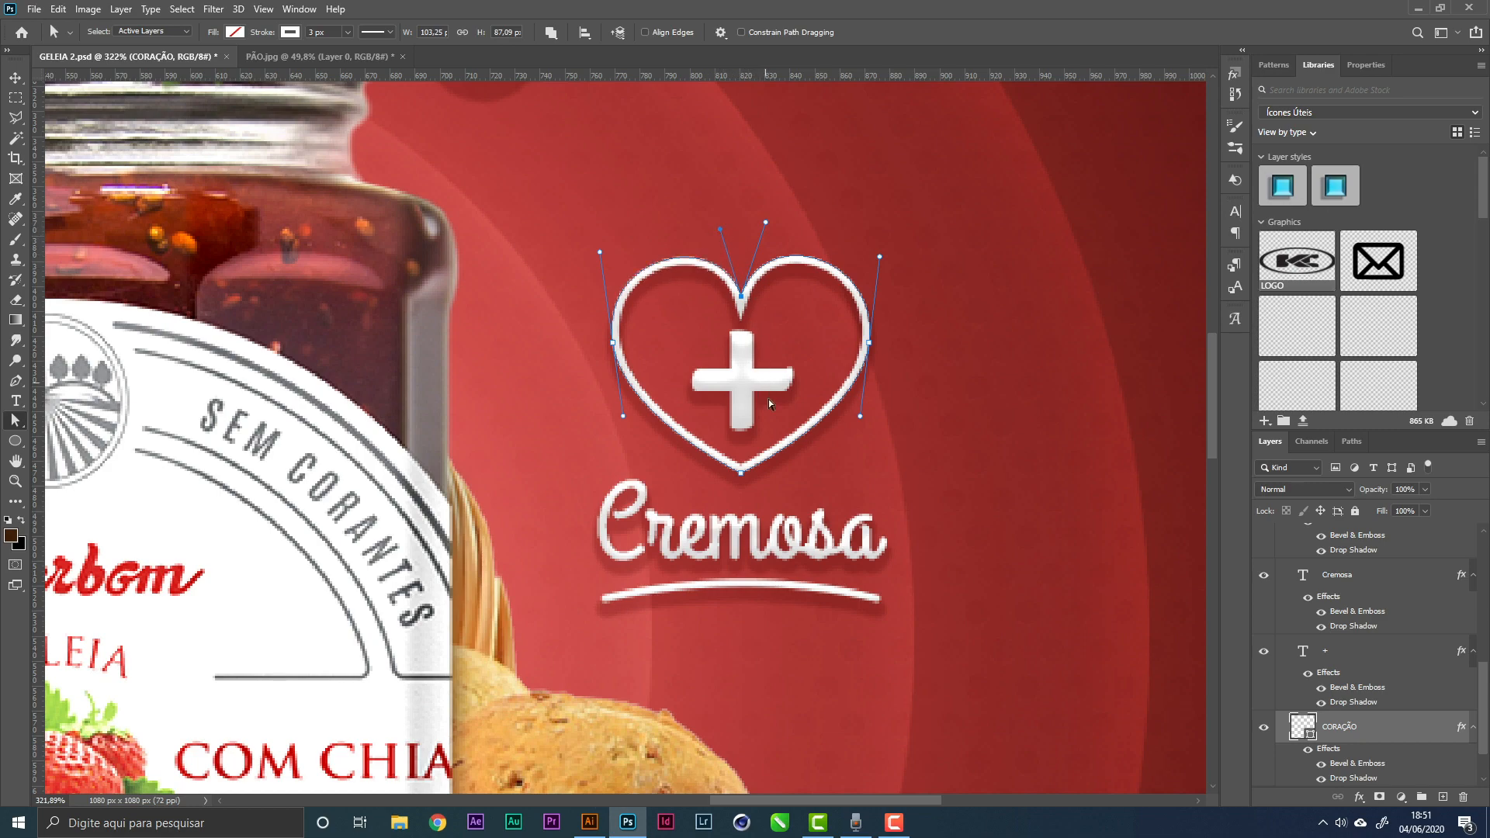
key(z)
drag(774, 440, 648, 433)
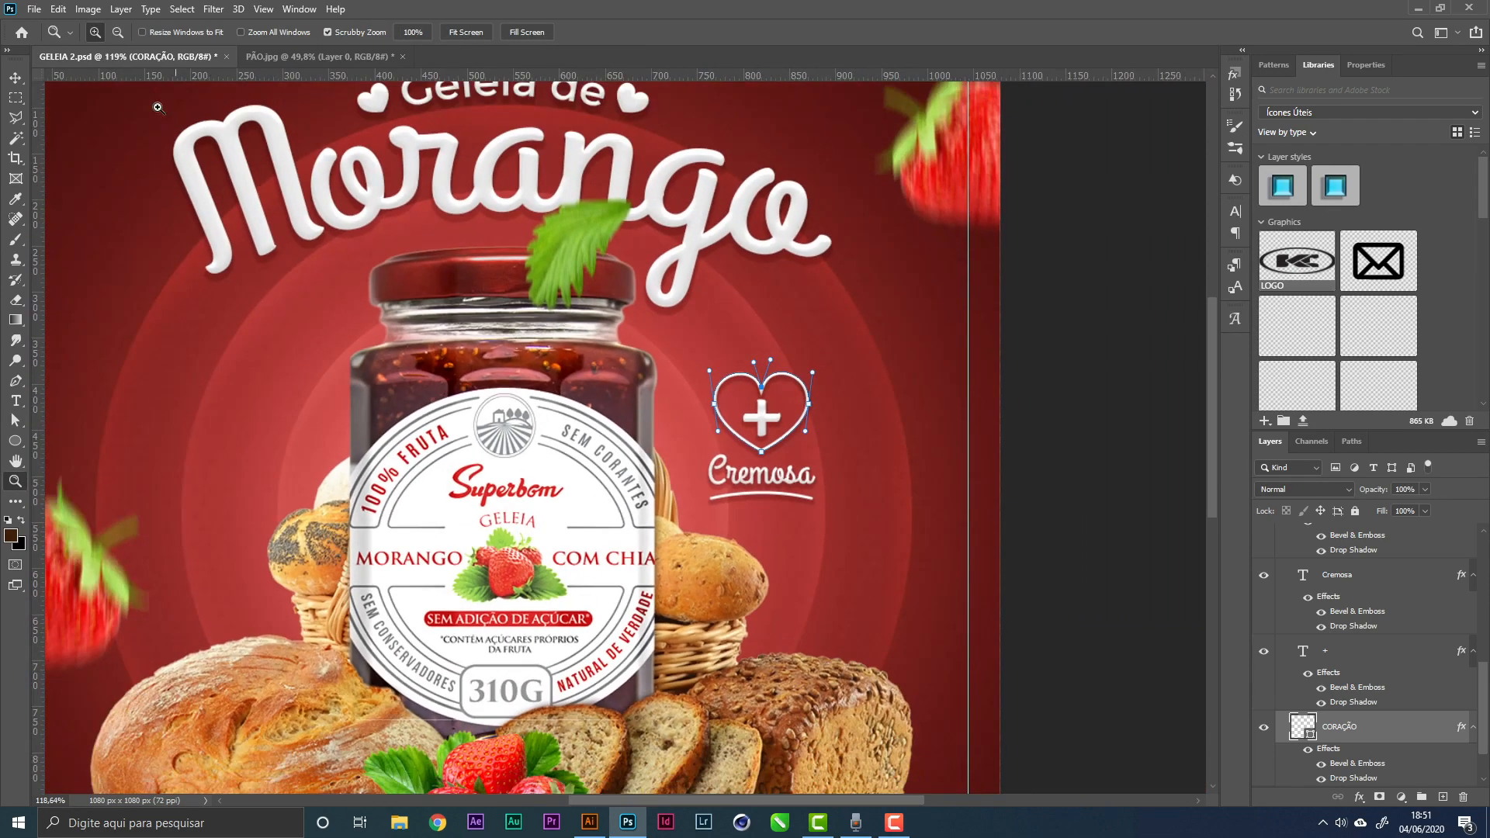
click(16, 79)
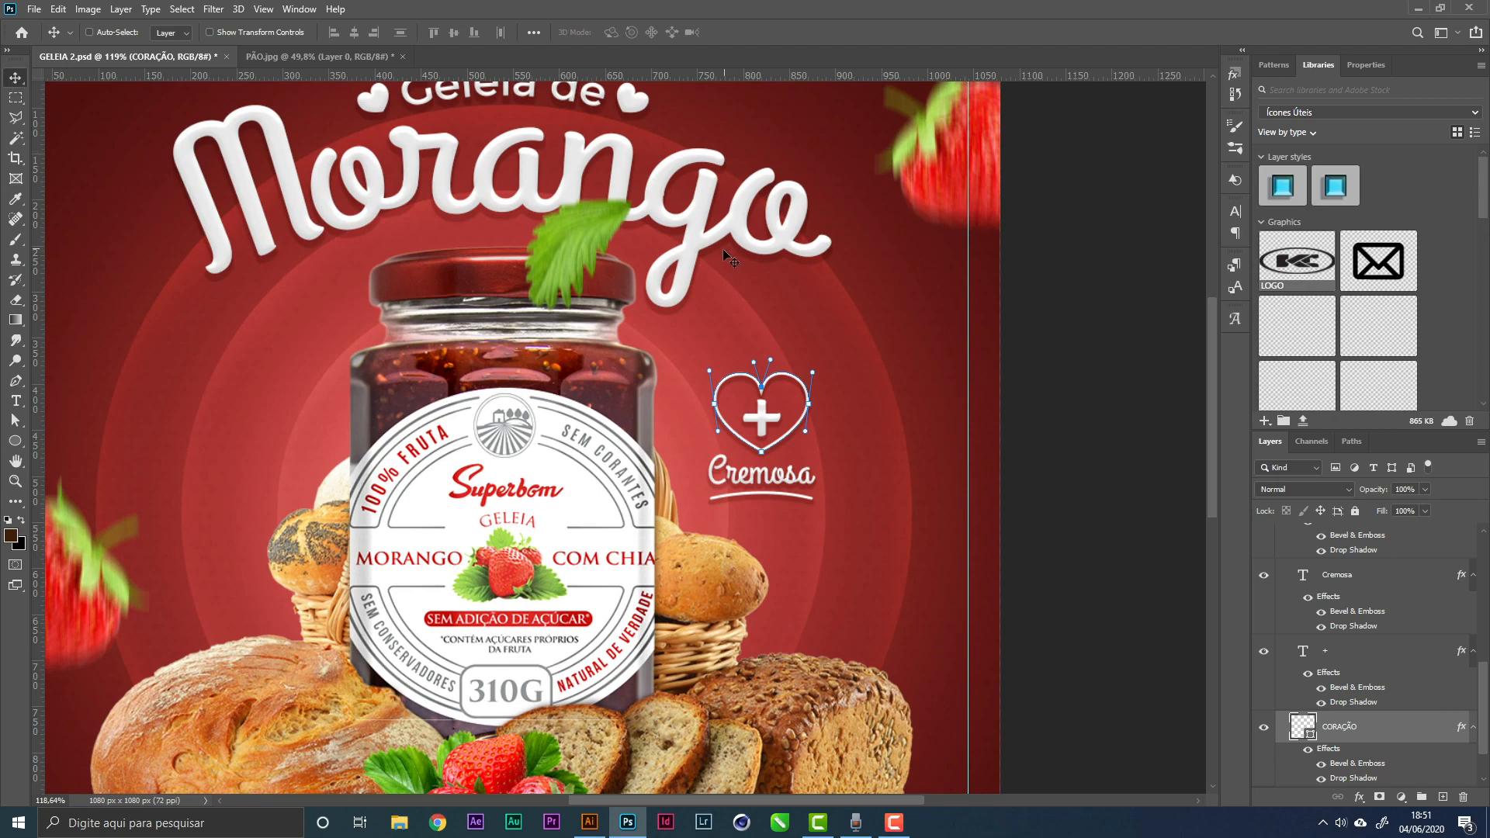
key(Return)
key(z)
drag(798, 351, 742, 351)
click(22, 82)
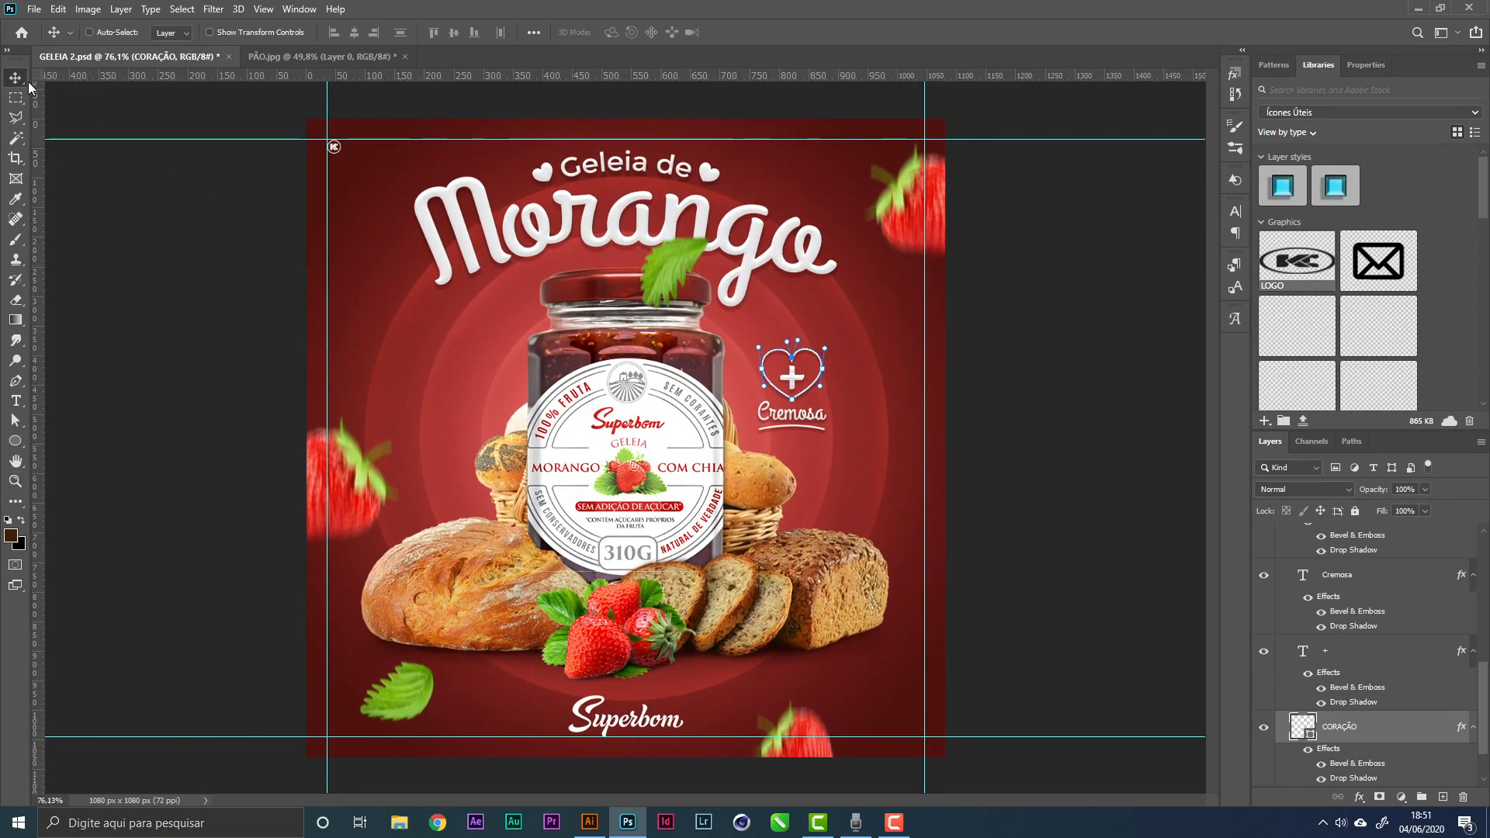
key(Return)
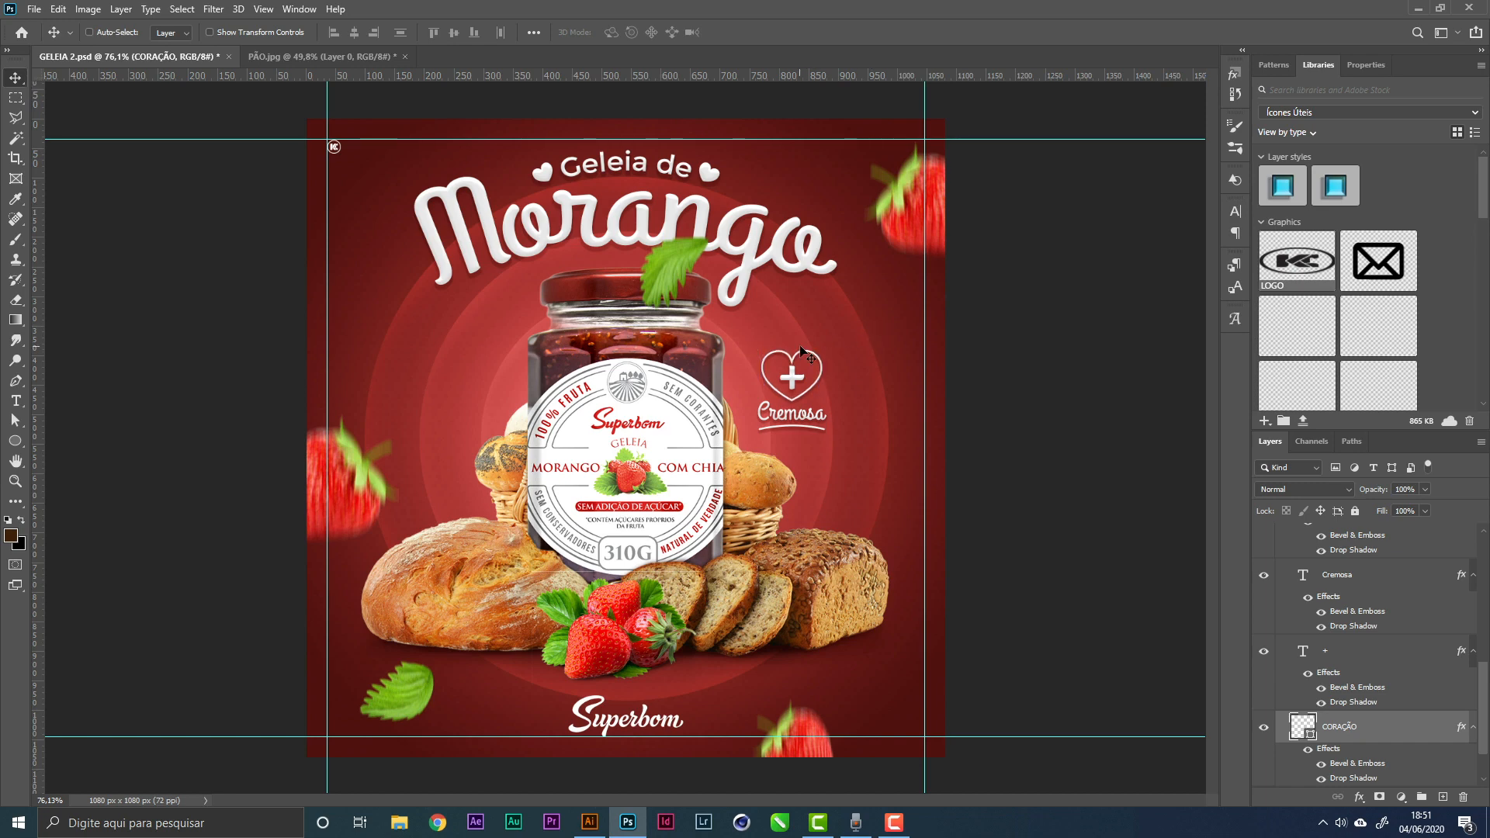
key(ctrl+s)
Move the CHAMADA group with the heart and Cremosa text slightly up and closer to the jar
right_click(798, 420)
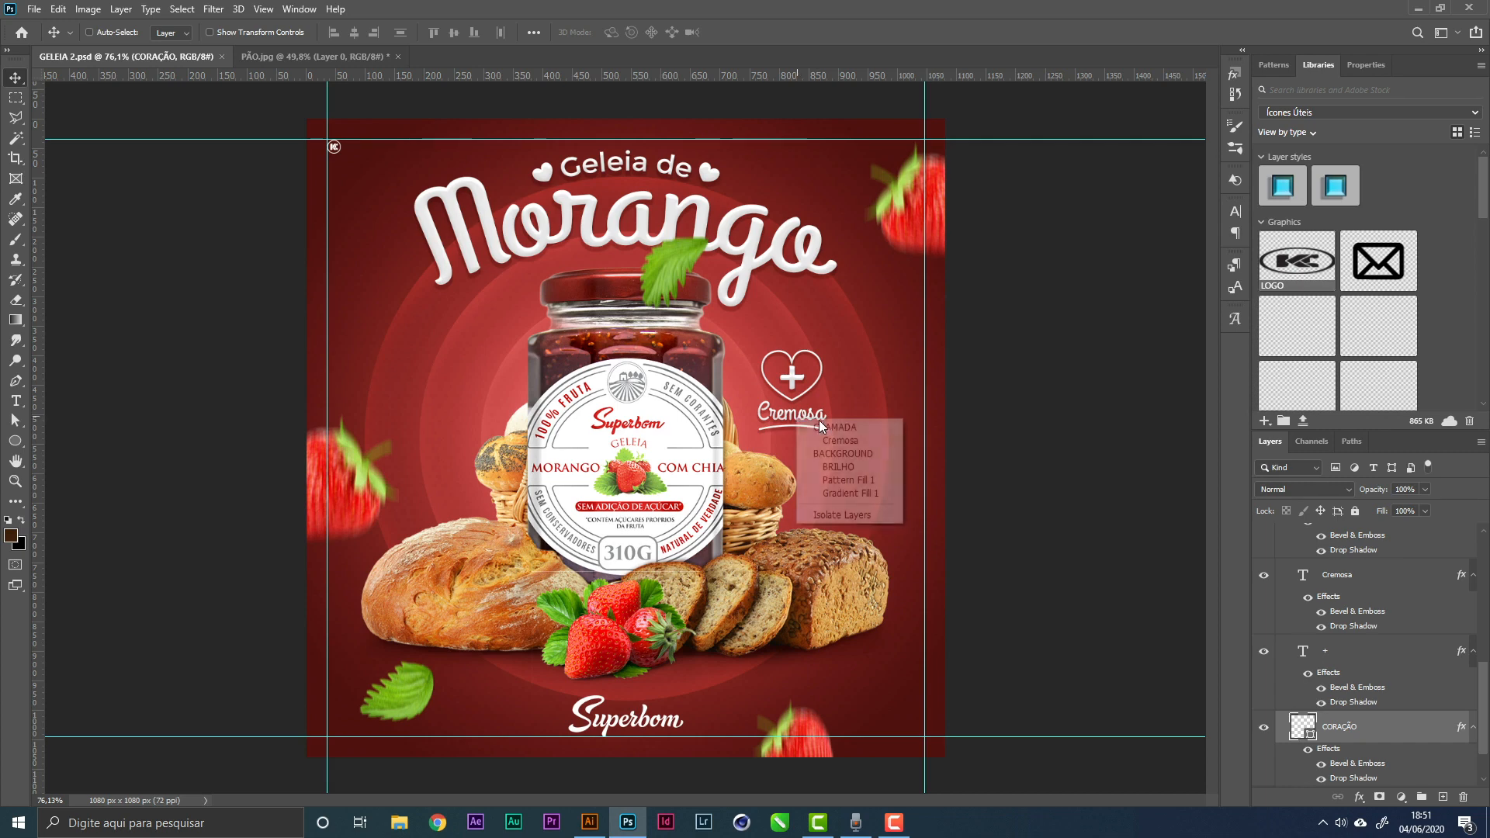
click(834, 427)
drag(851, 431, 837, 419)
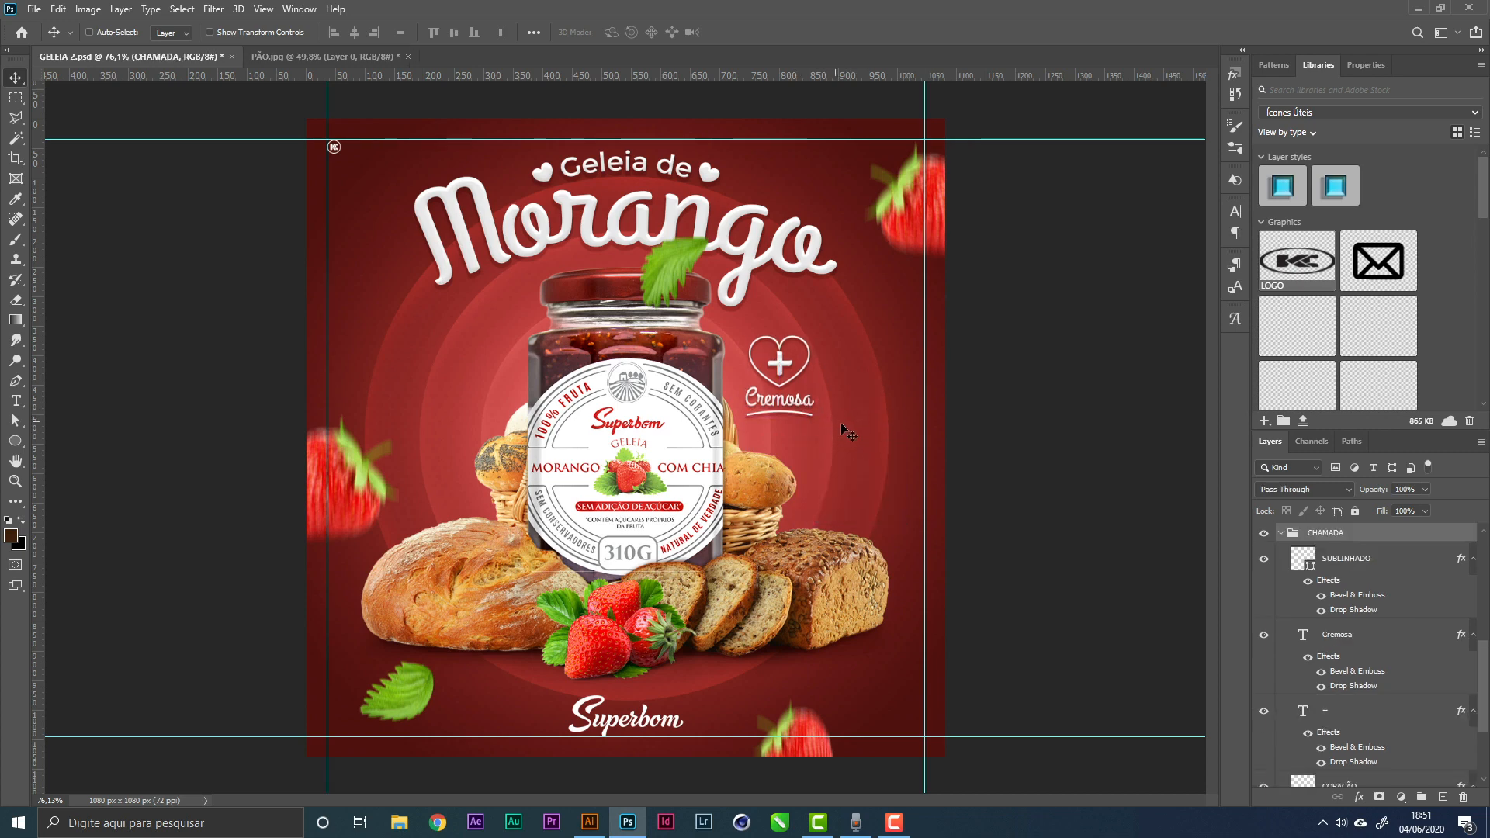
key(ctrl+t)
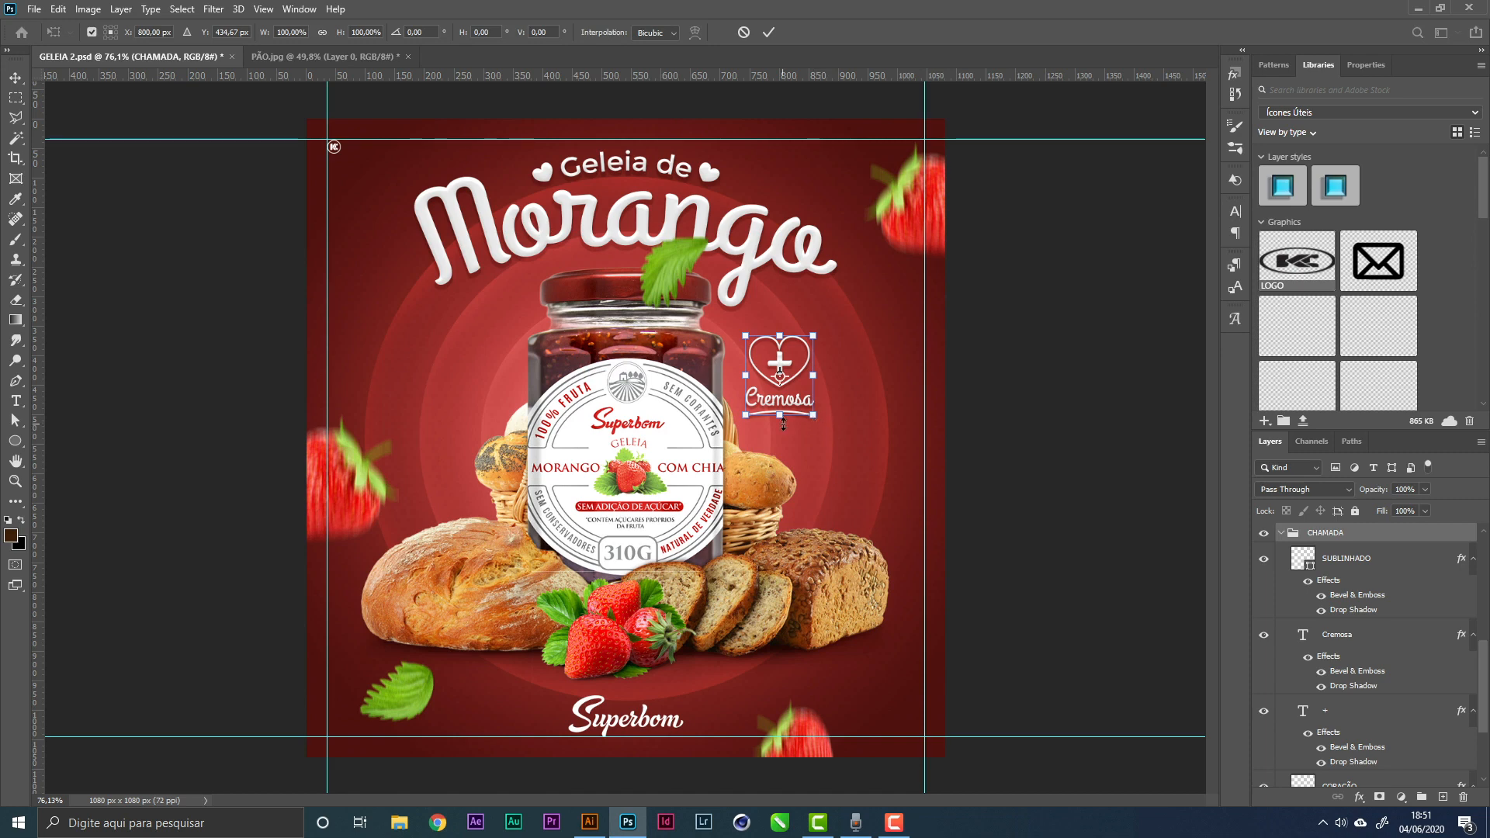
key(Return)
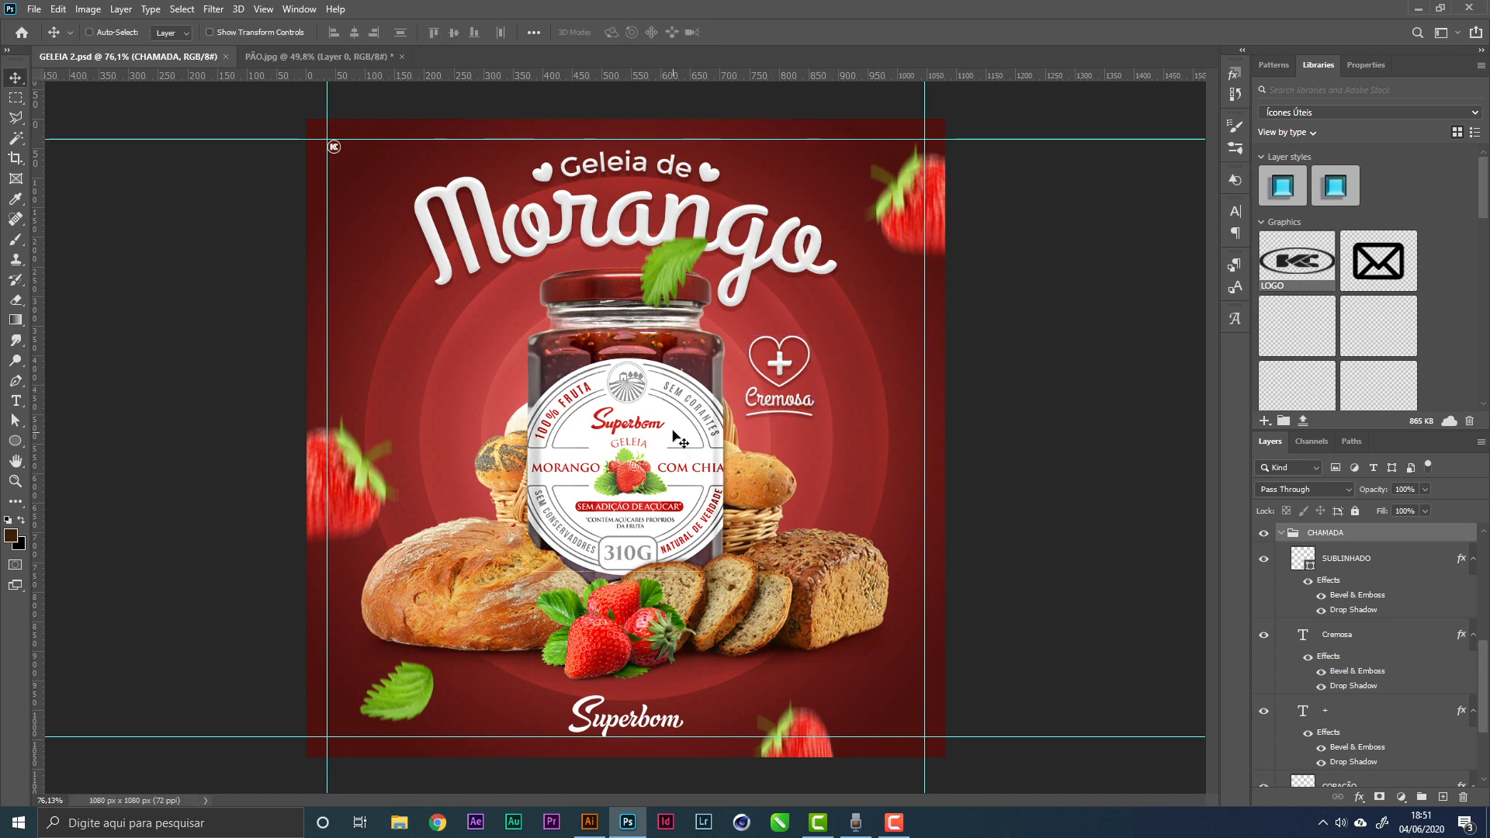
Shift the light red colour stop of the background's Gradient Fill 1 to 23% and apply the gradient
key(z)
drag(807, 465, 771, 480)
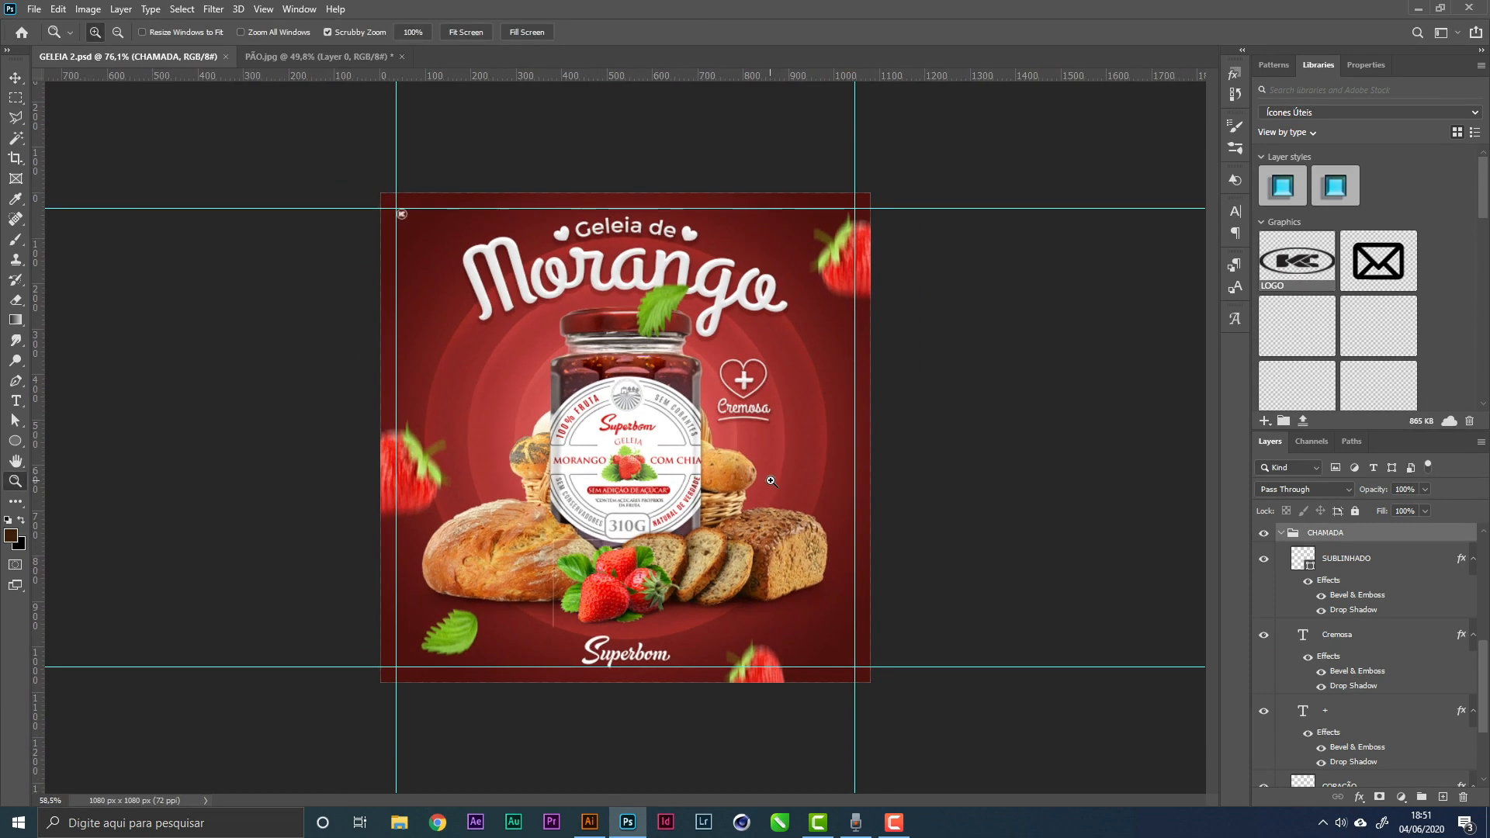
click(16, 78)
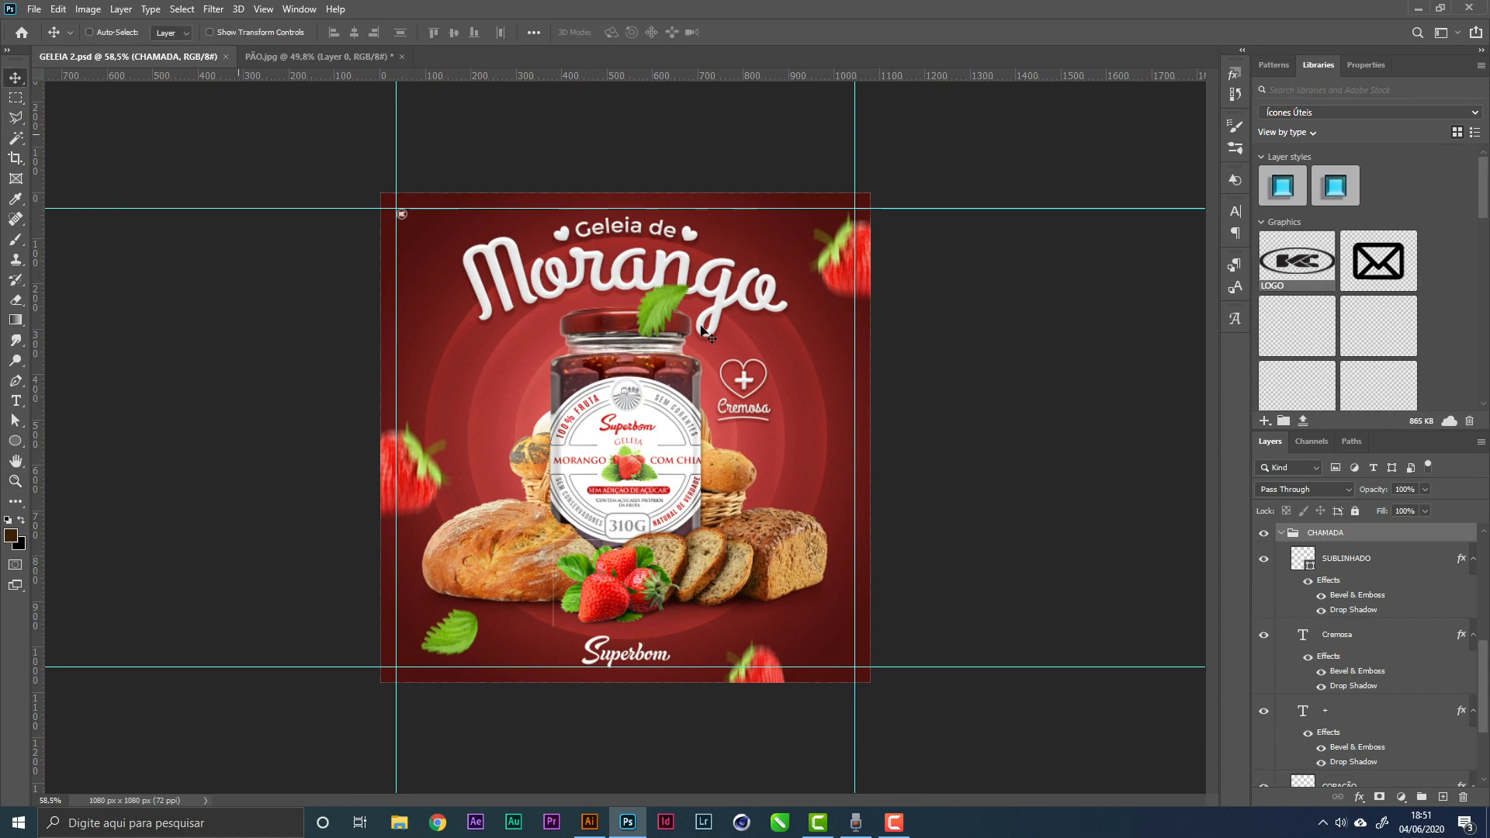
right_click(803, 440)
click(850, 477)
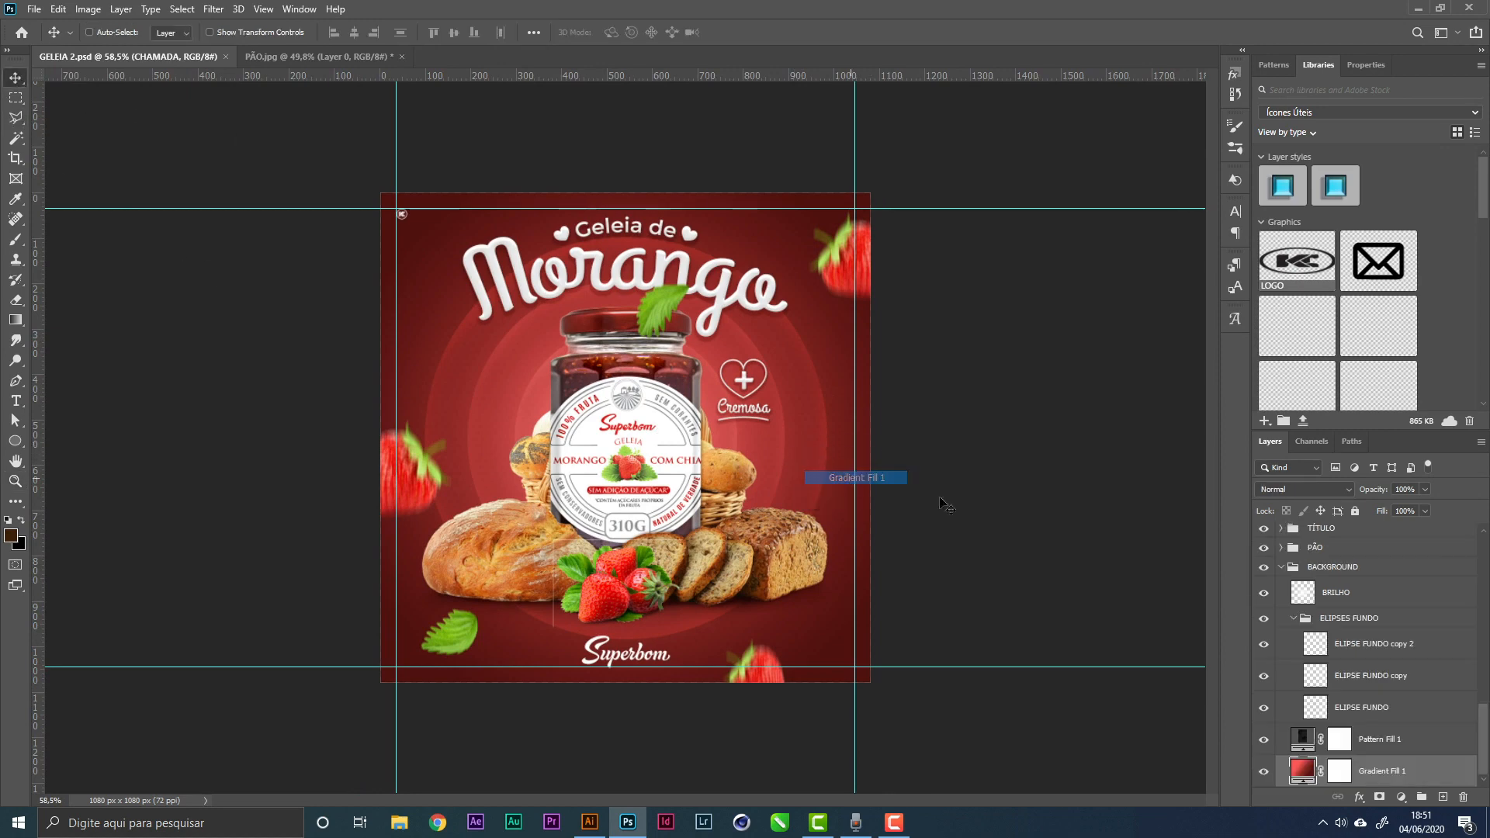
double_click(1304, 770)
click(1004, 225)
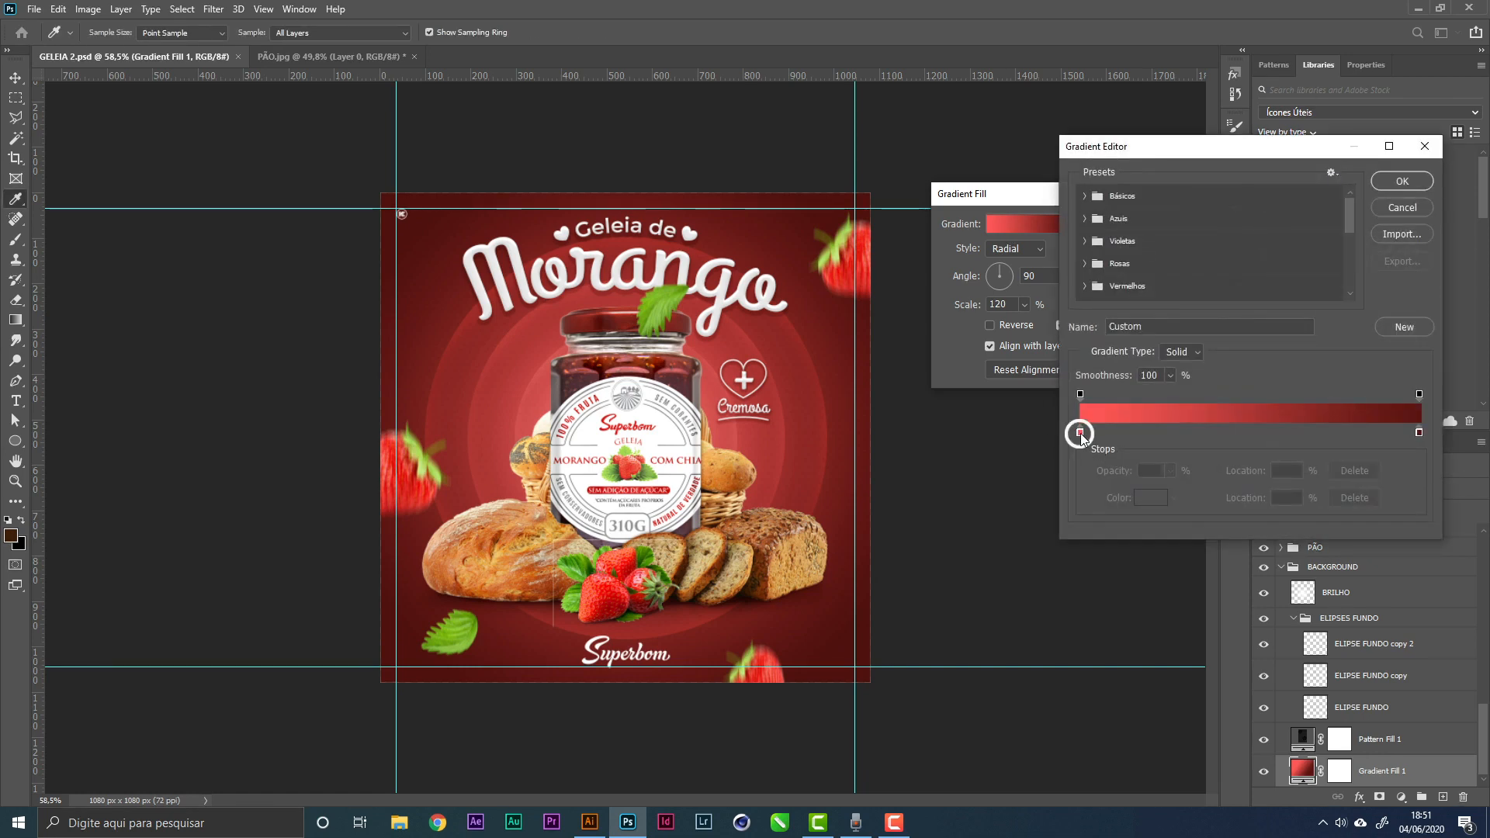
drag(1083, 431, 1139, 441)
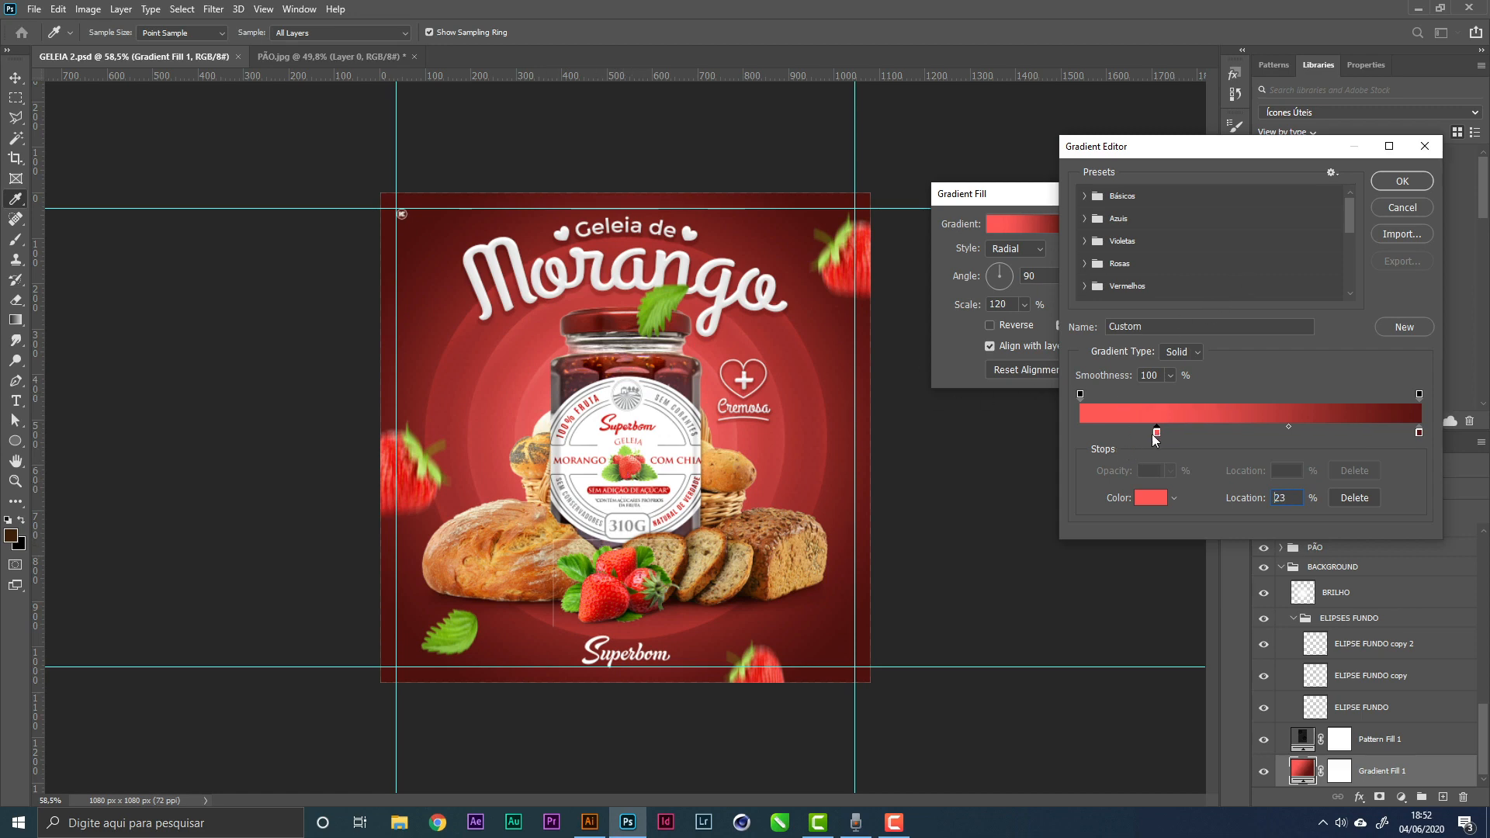
drag(1138, 439, 1150, 440)
click(1402, 181)
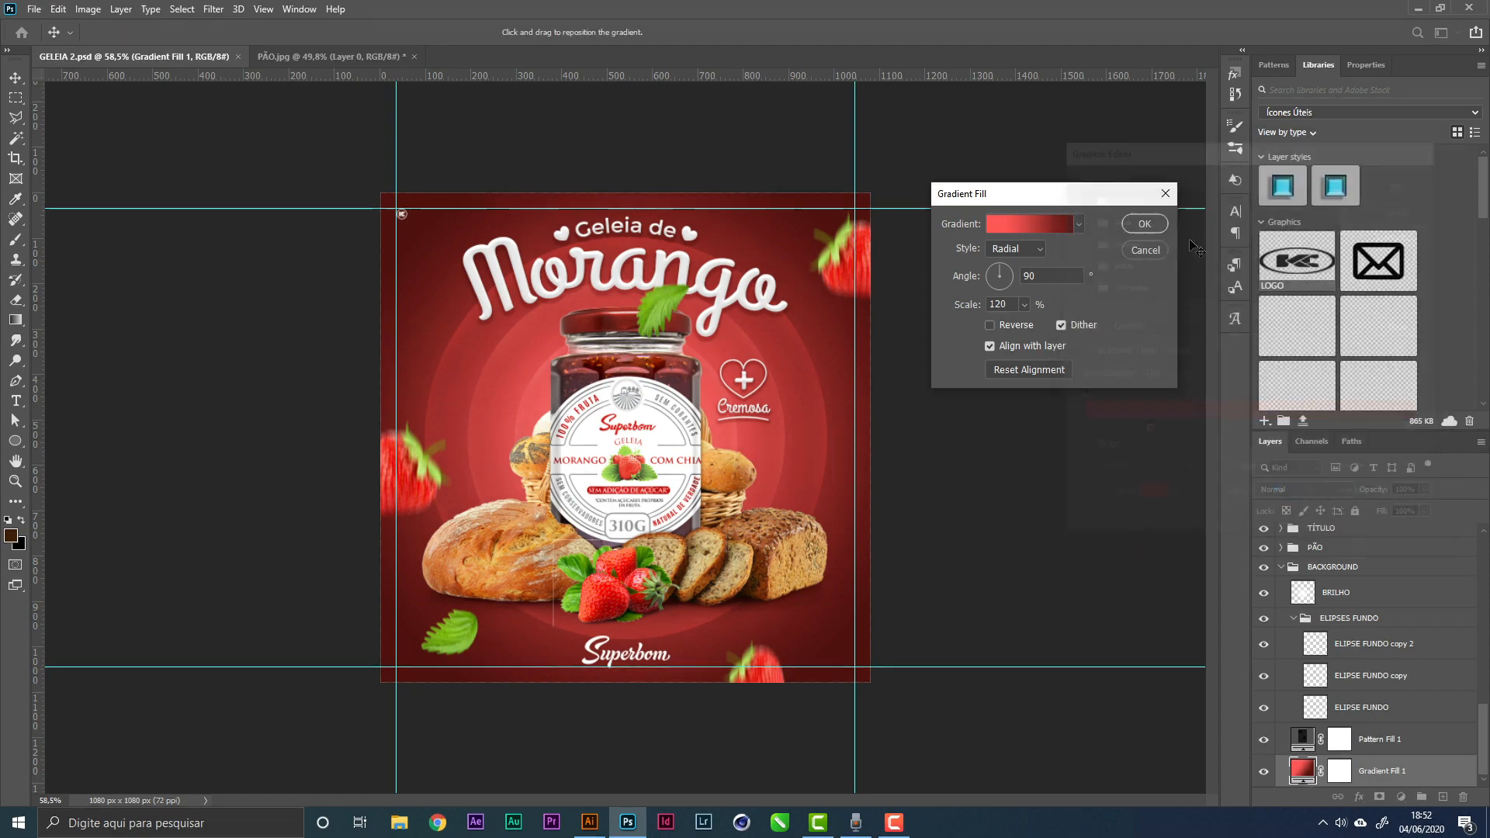
click(1141, 223)
Hide the faint horizontal line above the strawberries by filling a rectangular strip of the MORANGO layer mask with black
key(z)
drag(596, 624, 589, 577)
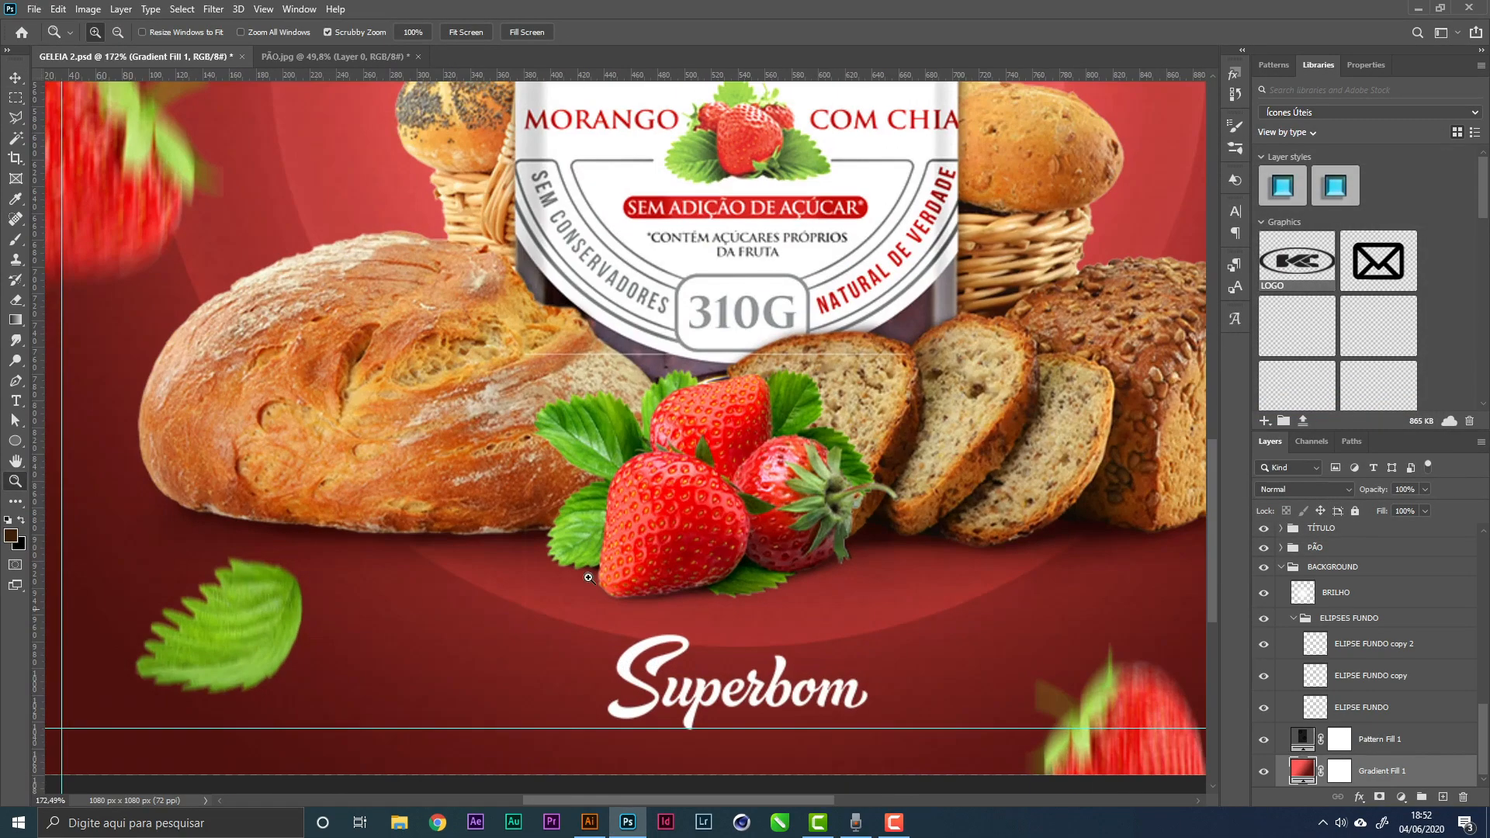
click(15, 77)
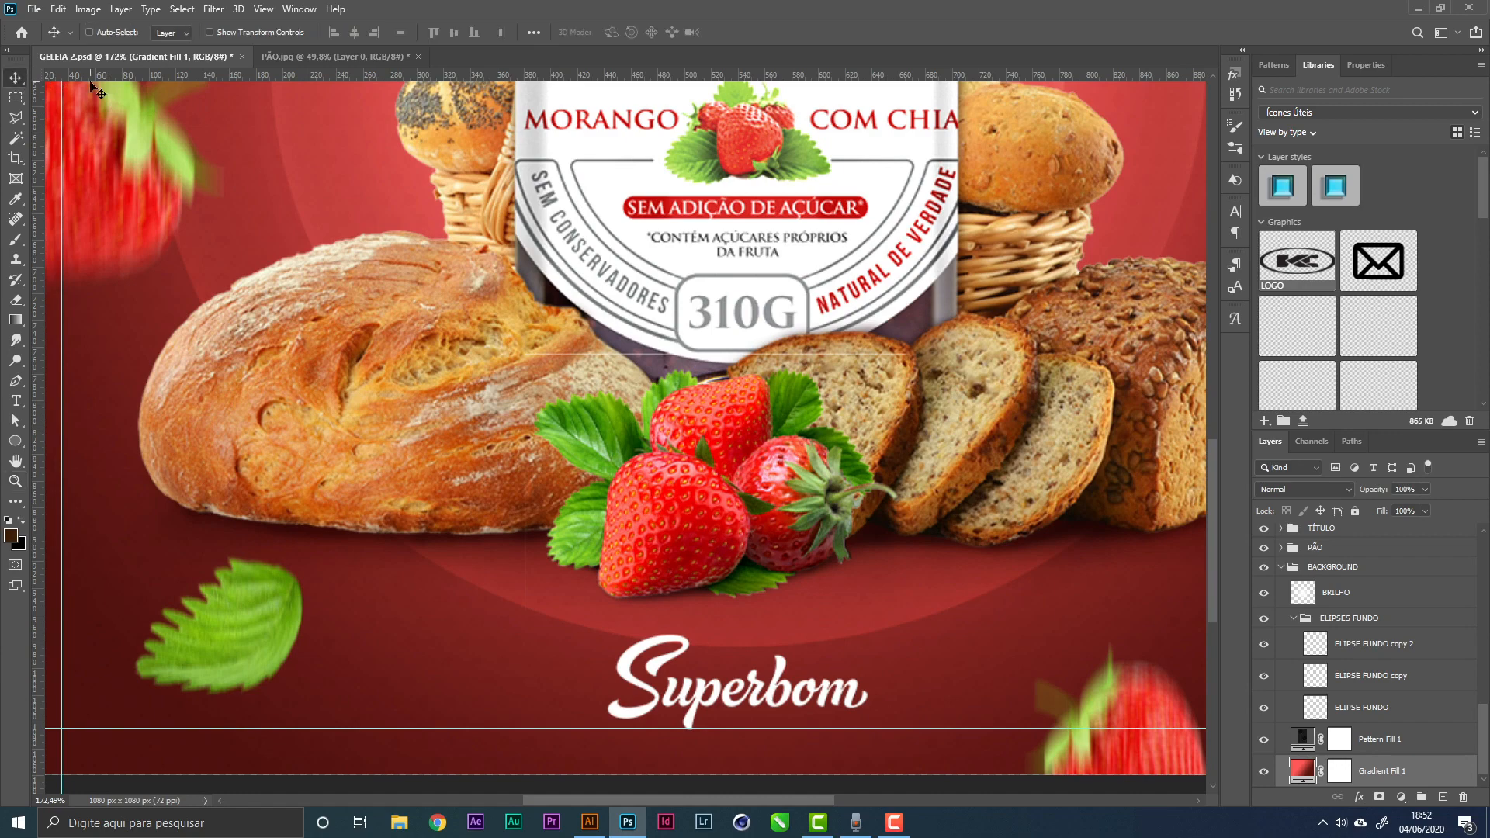
right_click(670, 444)
click(715, 464)
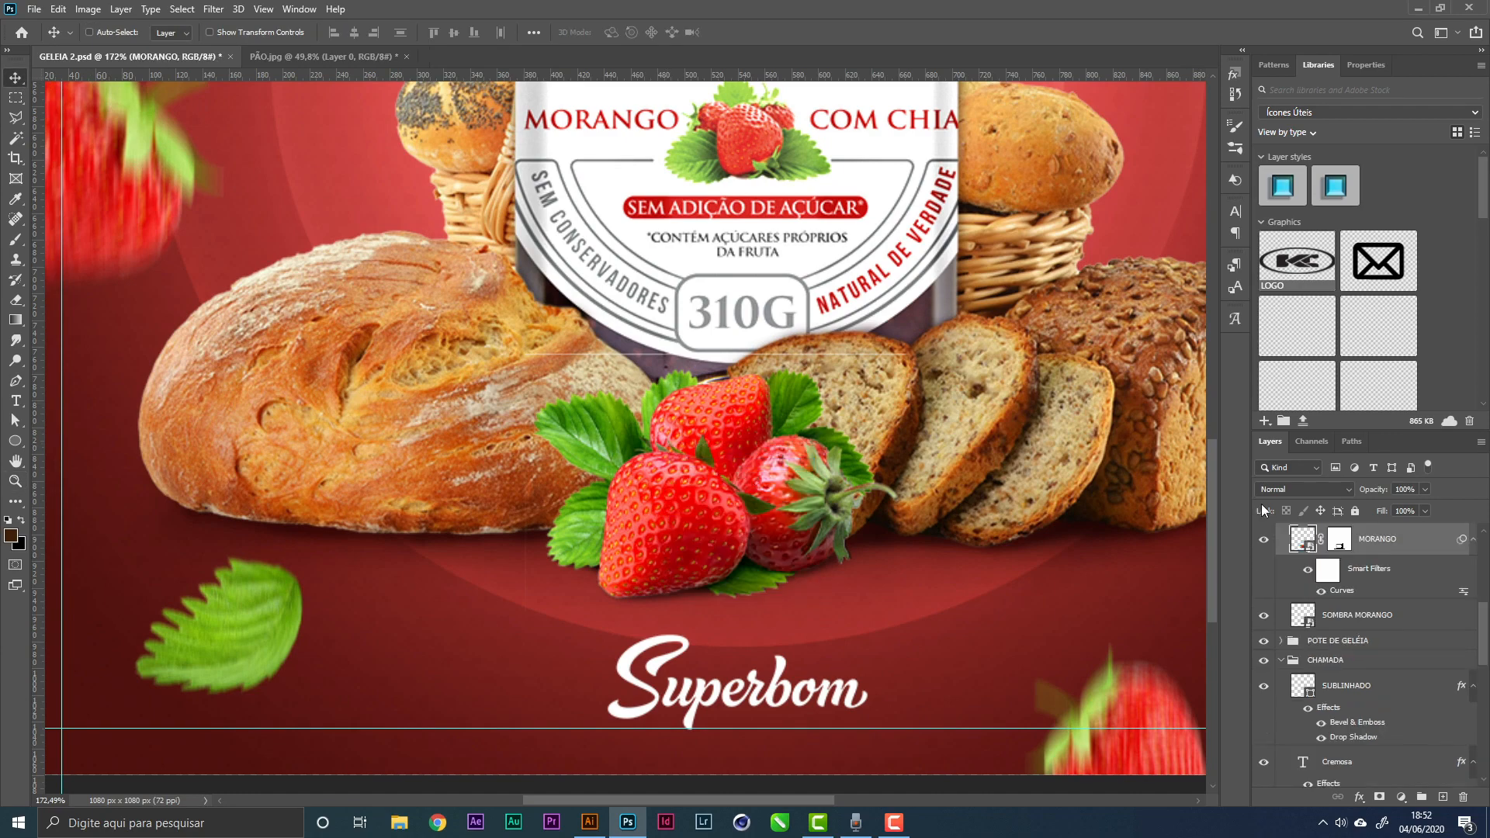
click(14, 97)
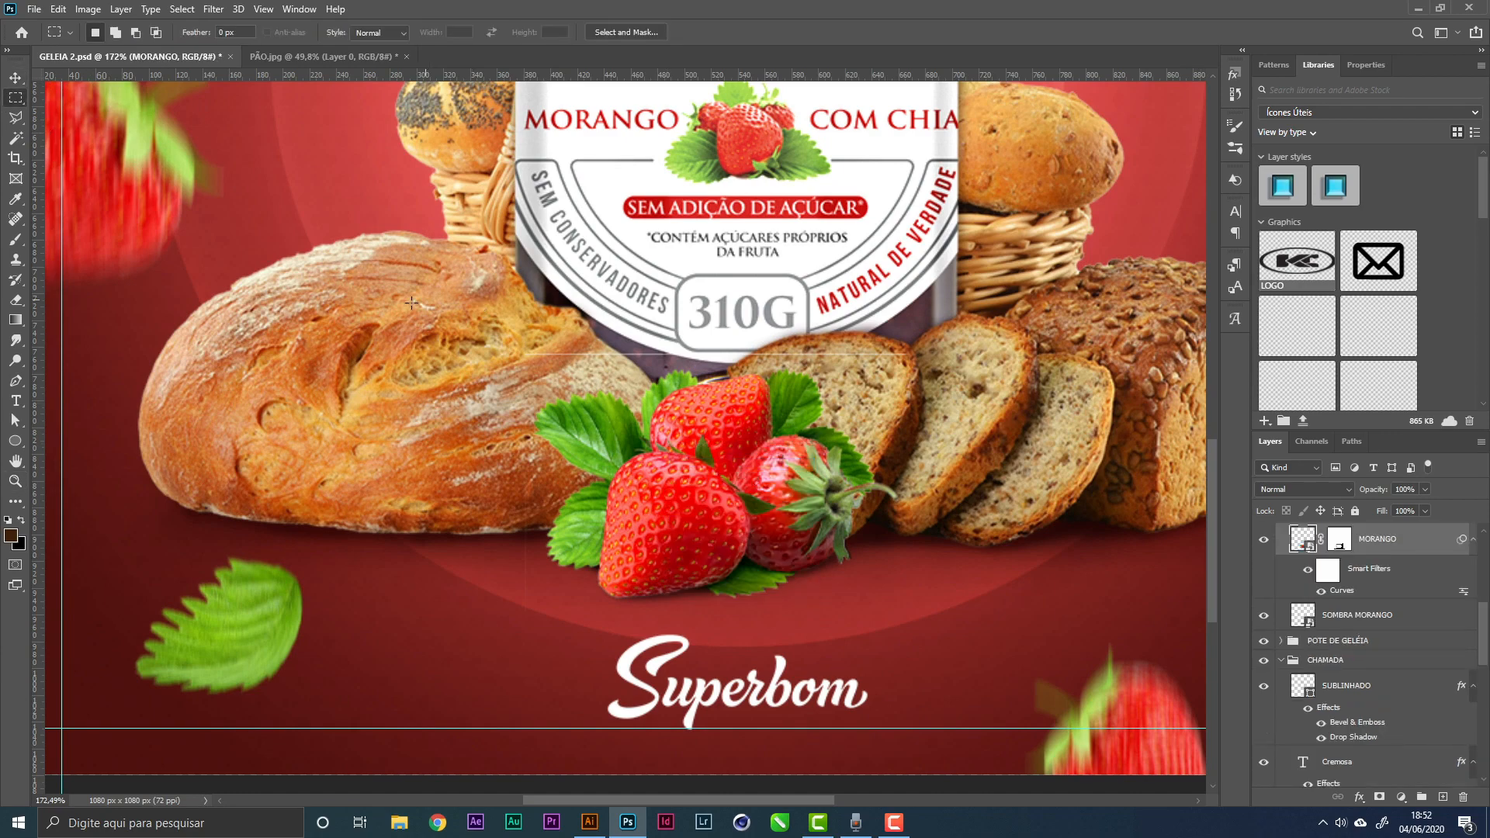
drag(507, 319, 952, 360)
key(d)
key(alt)
click(1342, 541)
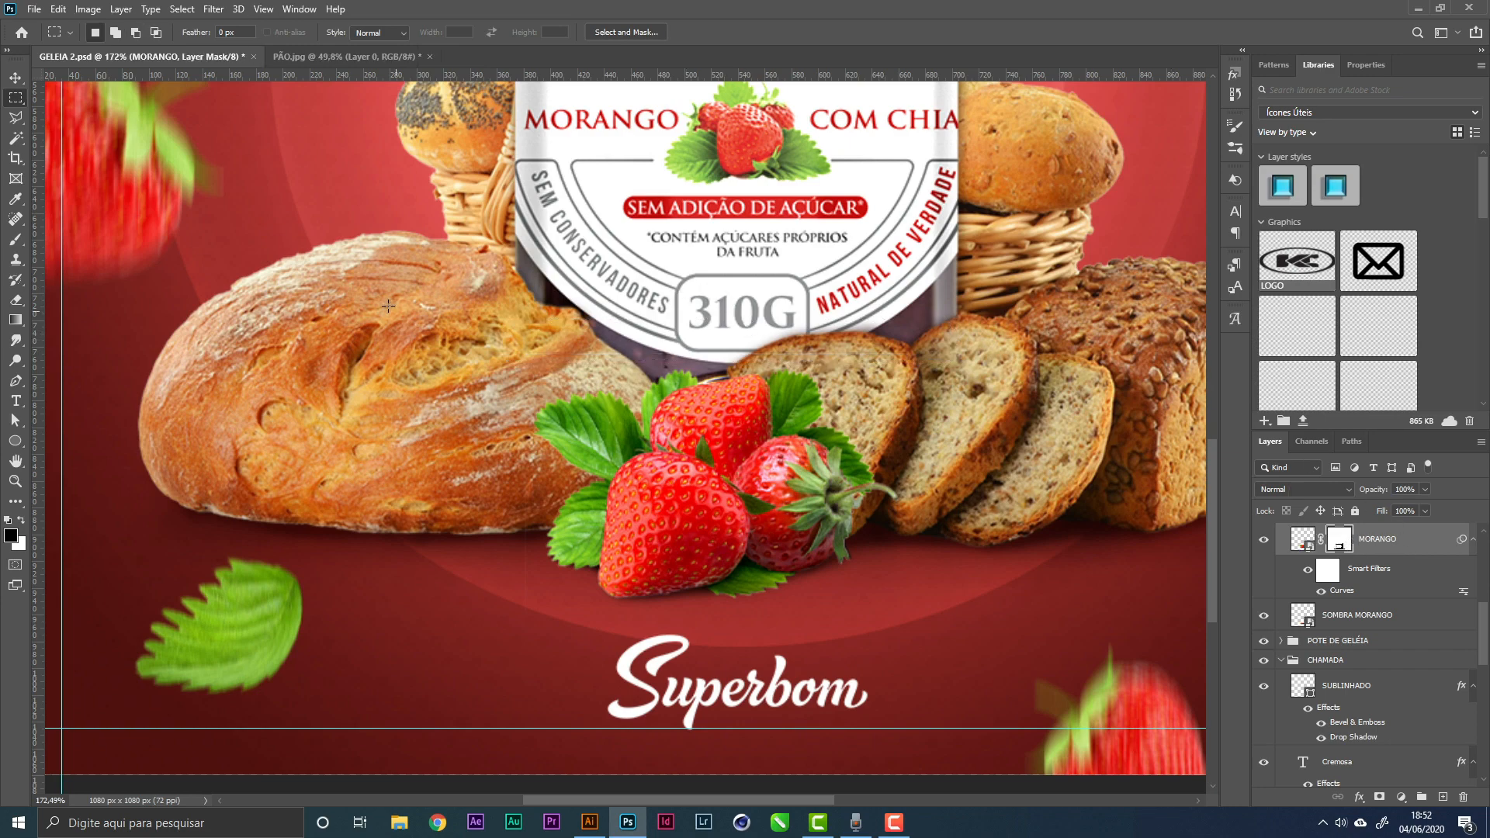
Fill a vertical strip beside the strawberries with black on the MORANGO mask, clear the selection and save
drag(388, 301, 531, 666)
key(alt+BackSpace)
key(ctrl+d)
key(z)
drag(805, 338, 587, 360)
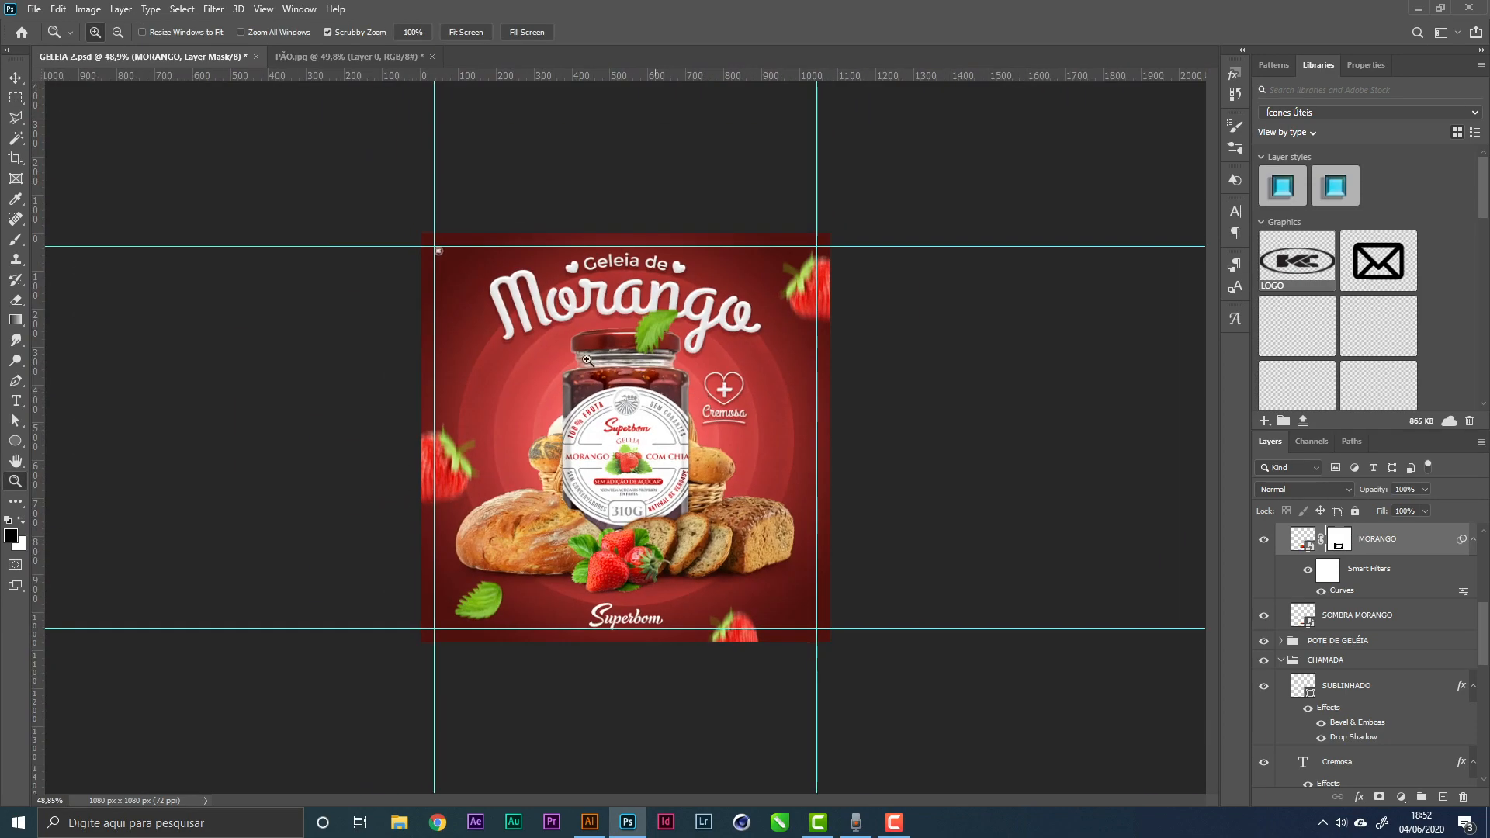
click(16, 78)
key(ctrl+s)
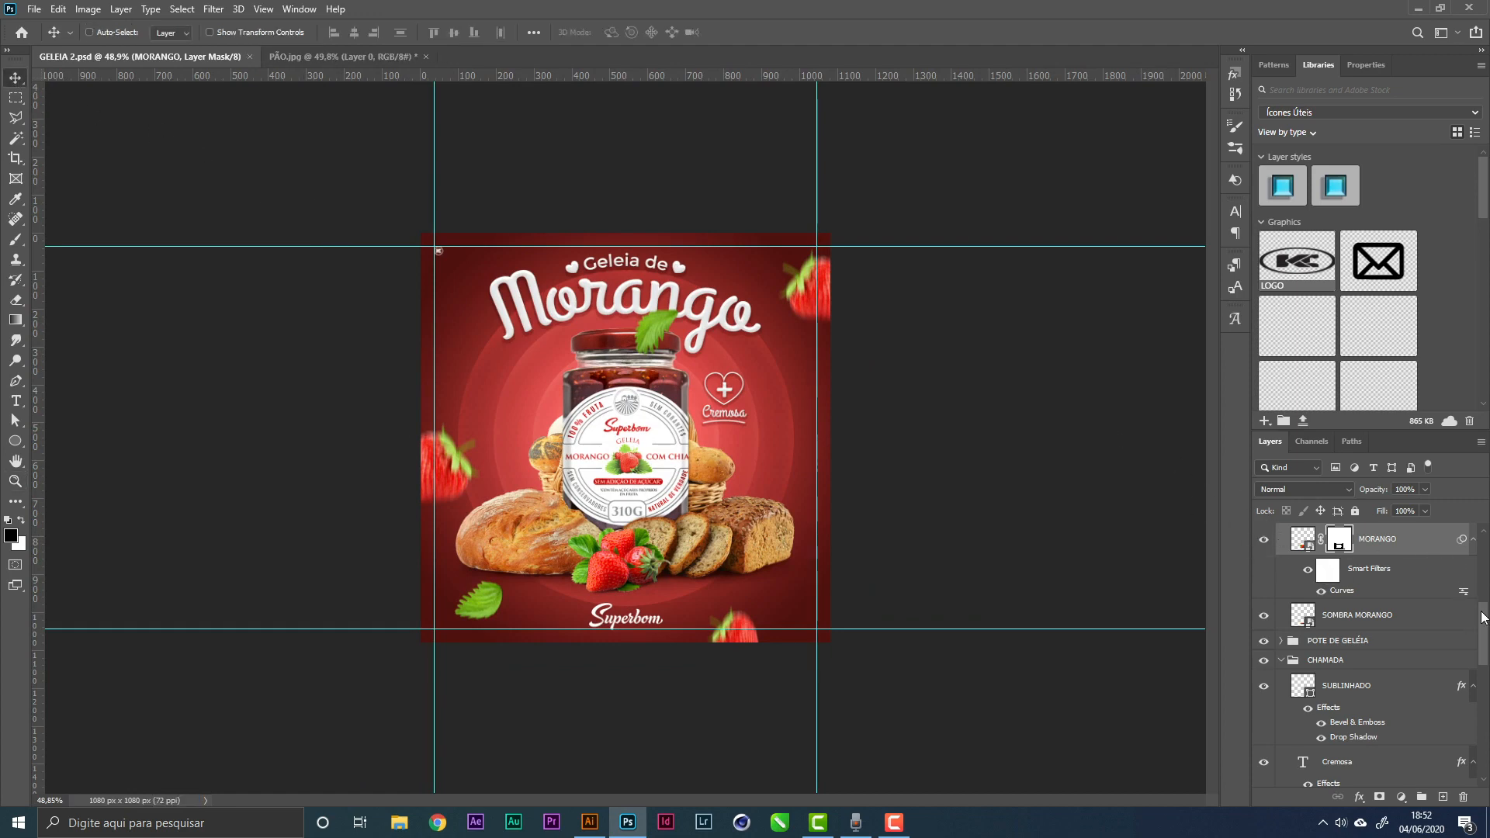
Collapse the ELEMENTOS and MORANGO groups in the layer stack
drag(1483, 617, 1480, 546)
click(1281, 611)
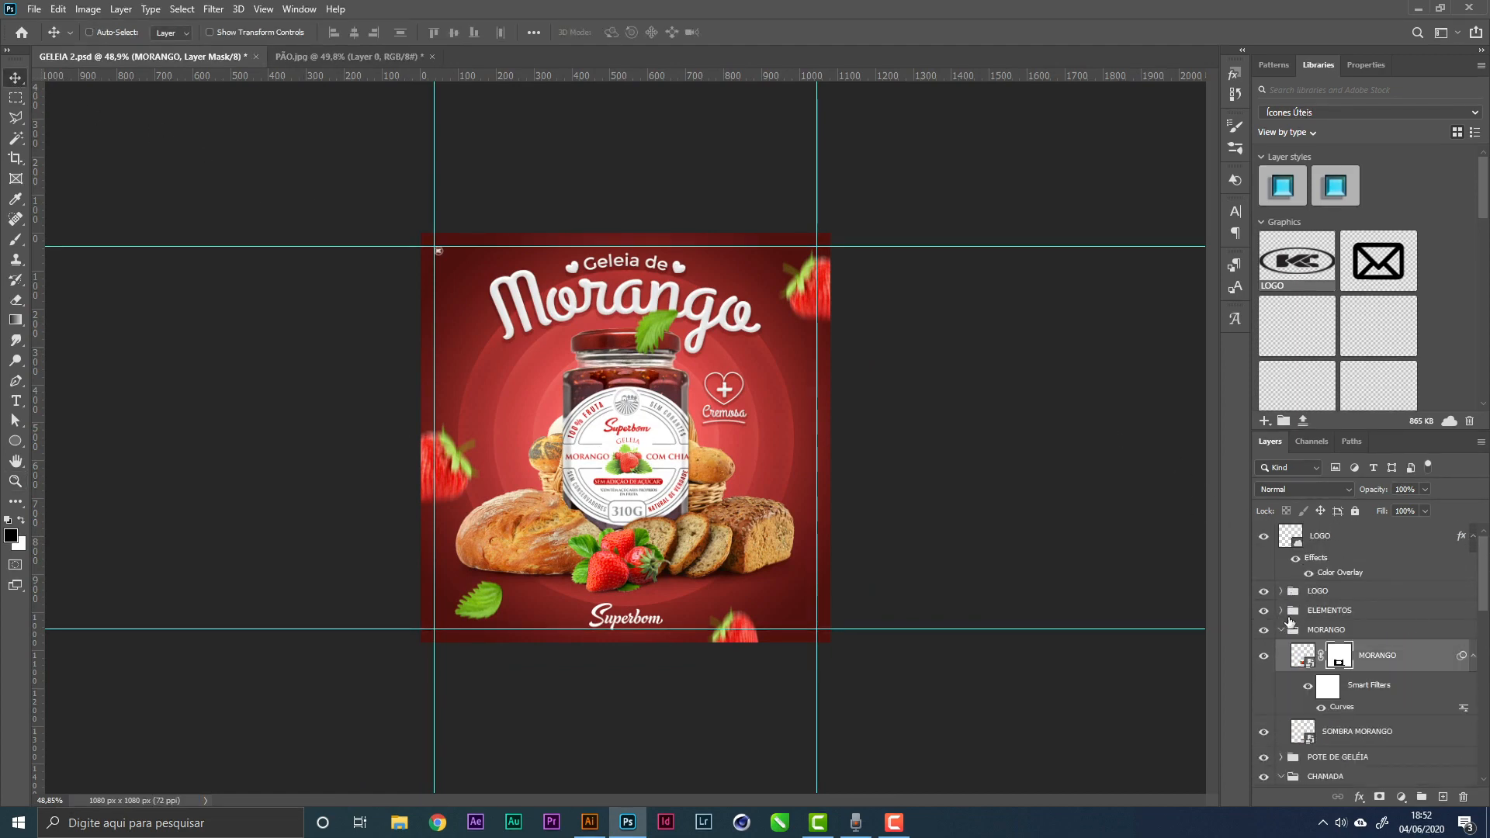
click(1281, 630)
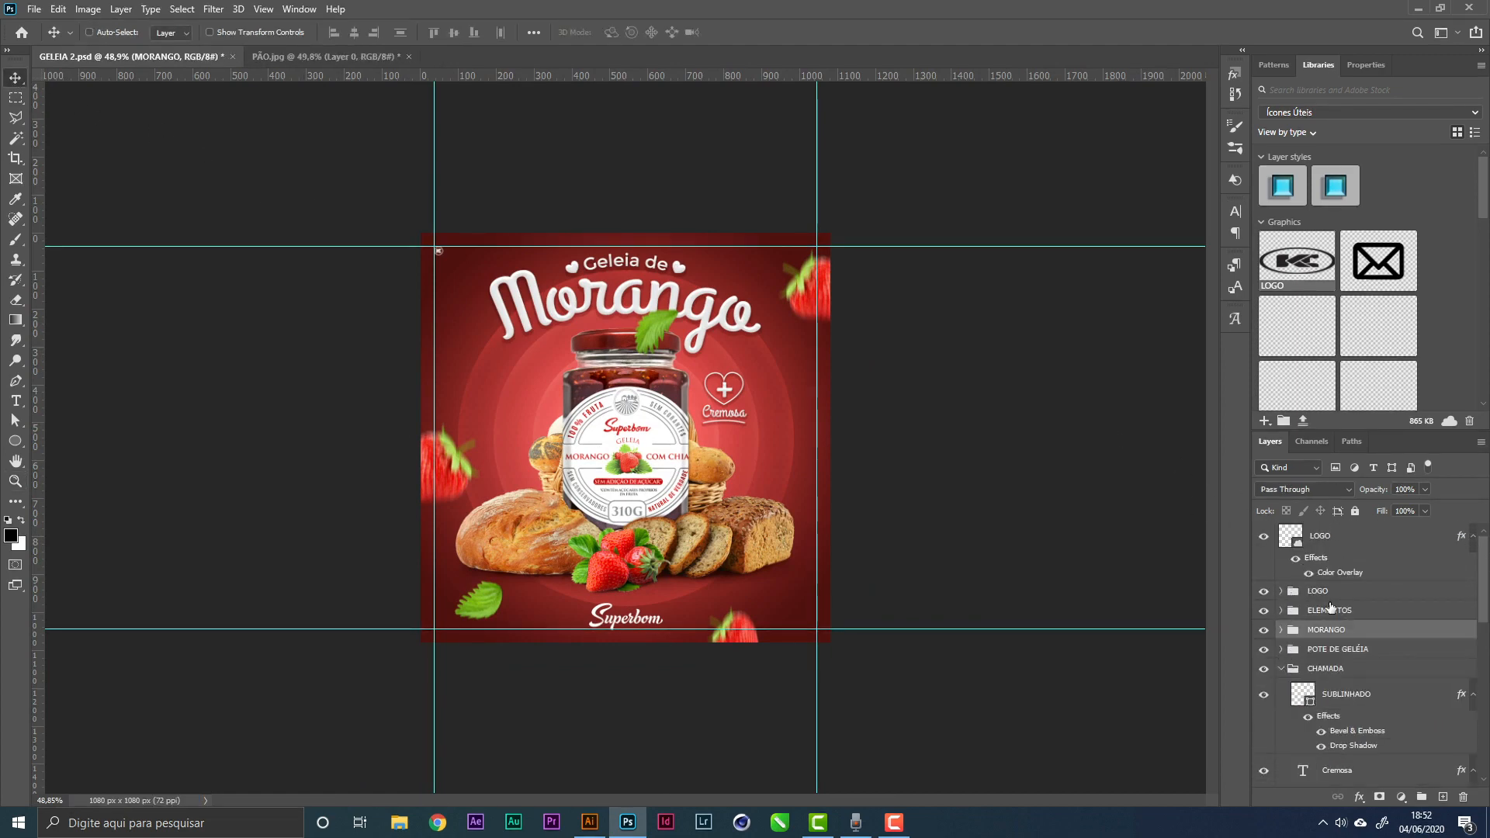
Put the topmost KC LOGO layer into a new group named COPY, collapse the group and save
click(1472, 544)
click(1362, 538)
key(ctrl+g)
double_click(1333, 532)
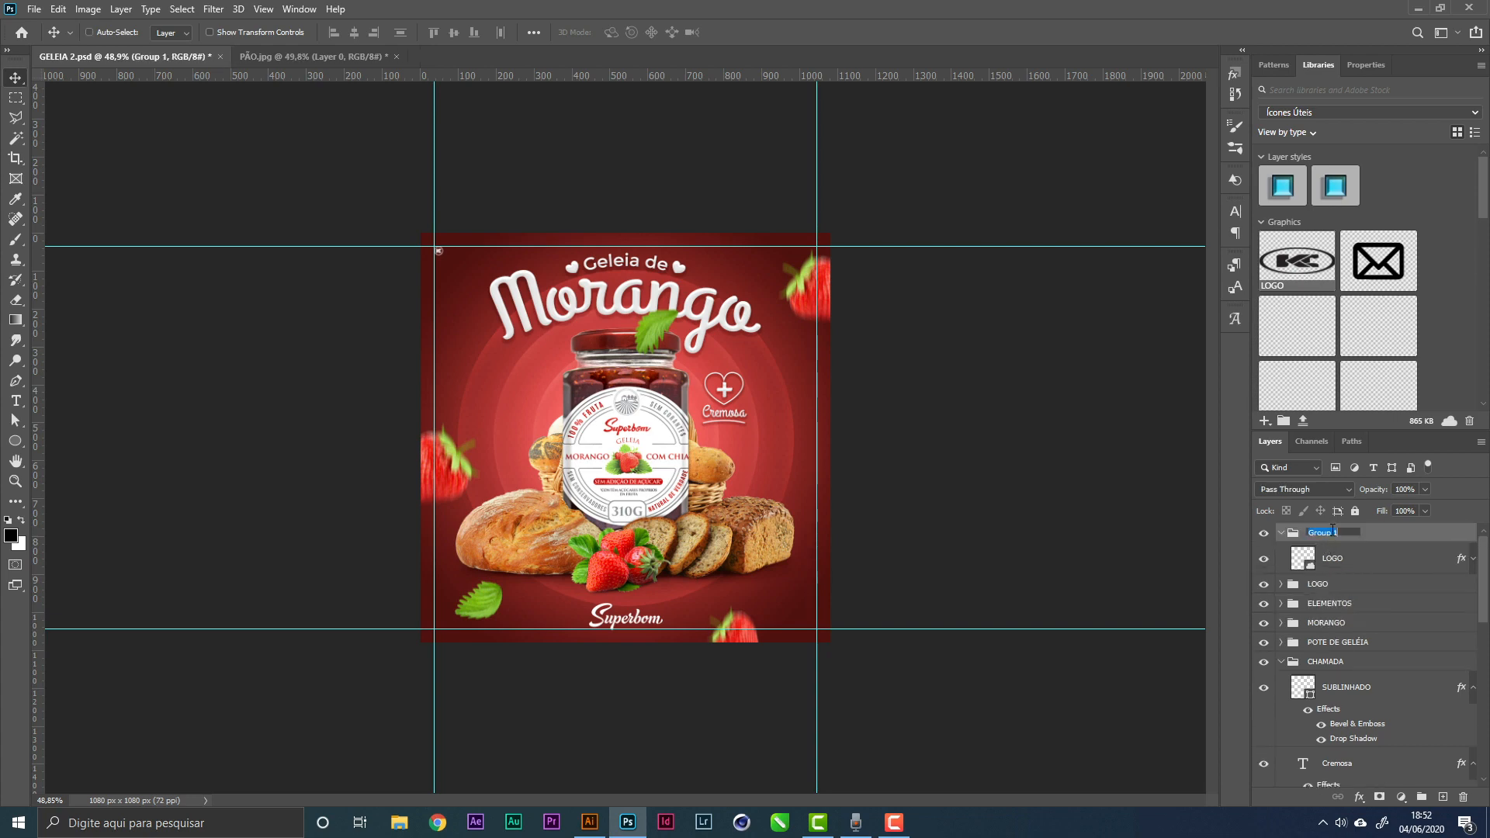
text(c)
double_click(1333, 531)
key(Return)
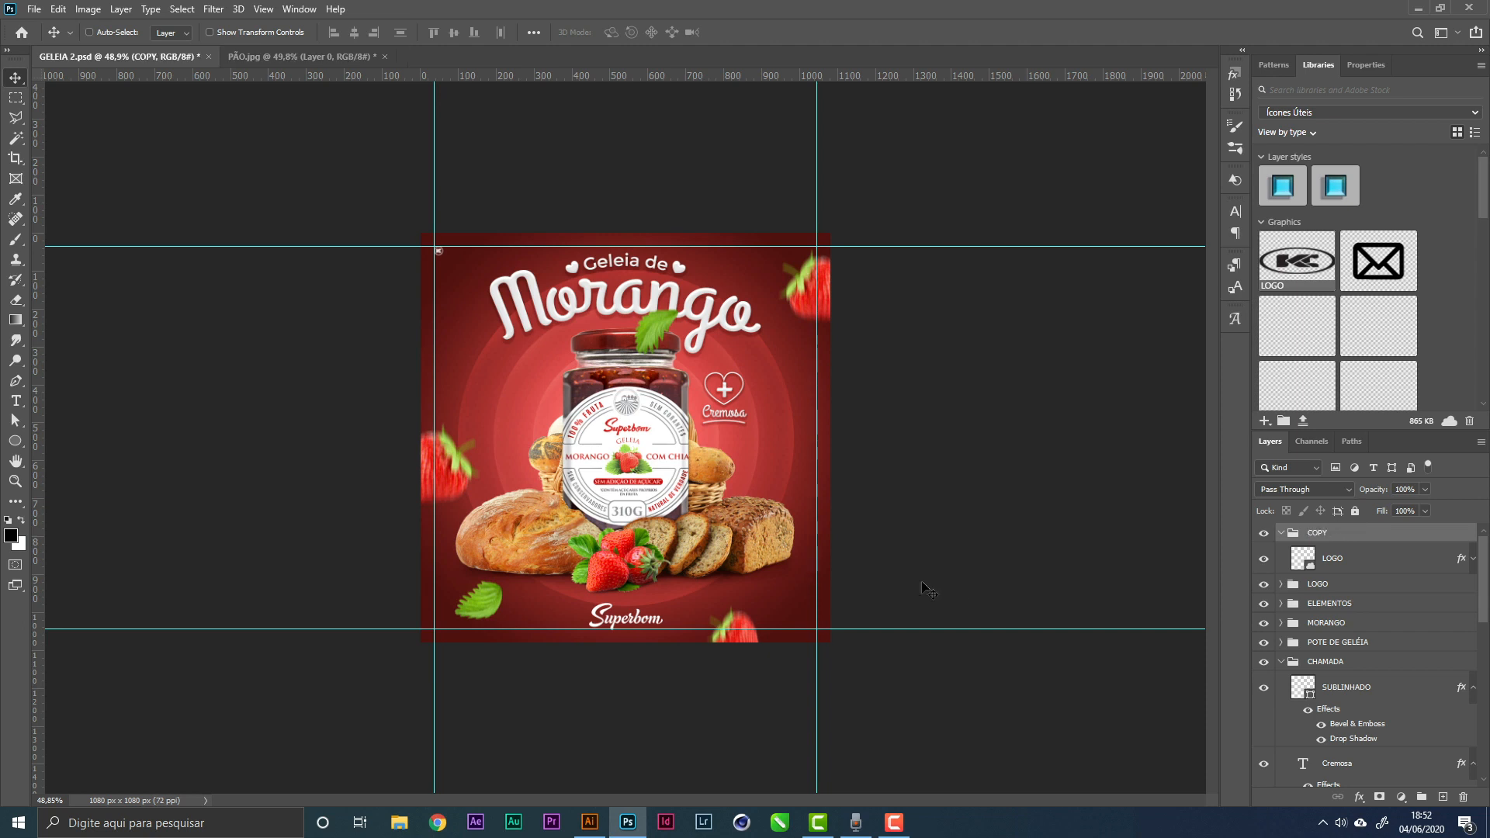
click(1281, 532)
key(ctrl+s)
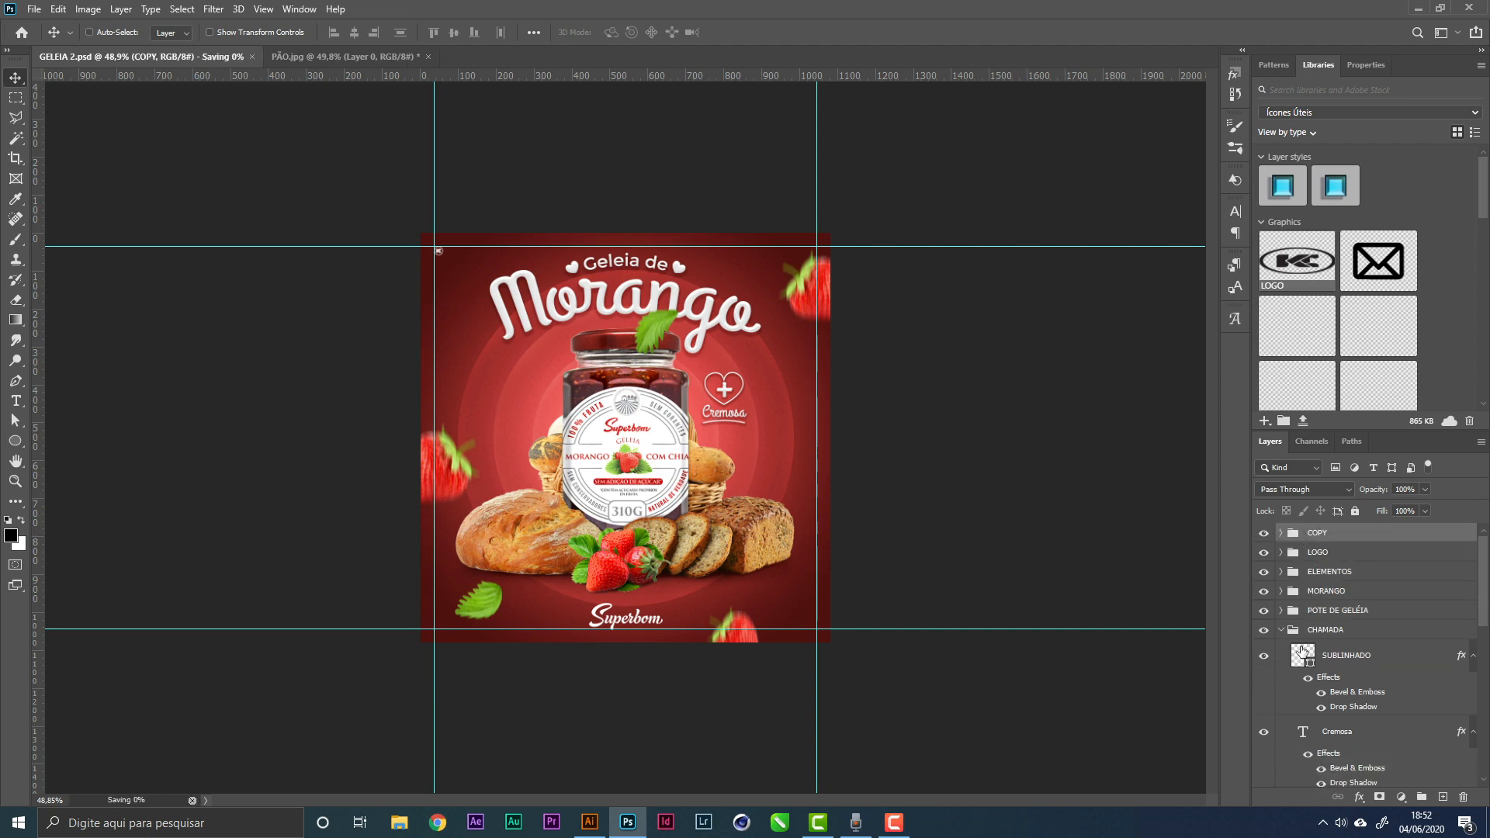
Collapse the CHAMADA, TÍTULO and PÃO groups in the layer stack
click(1282, 630)
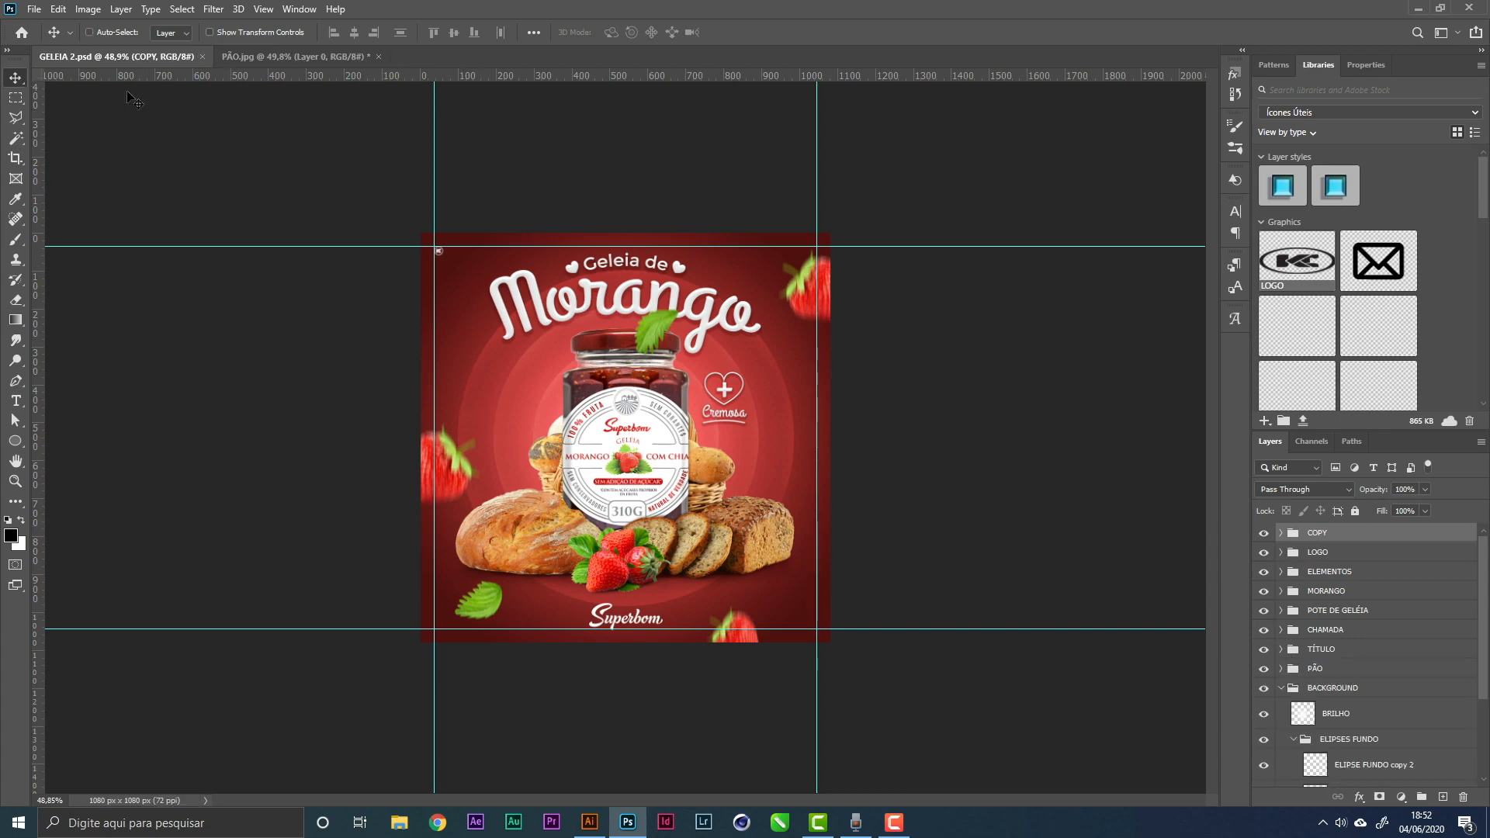
key(z)
drag(135, 100, 154, 150)
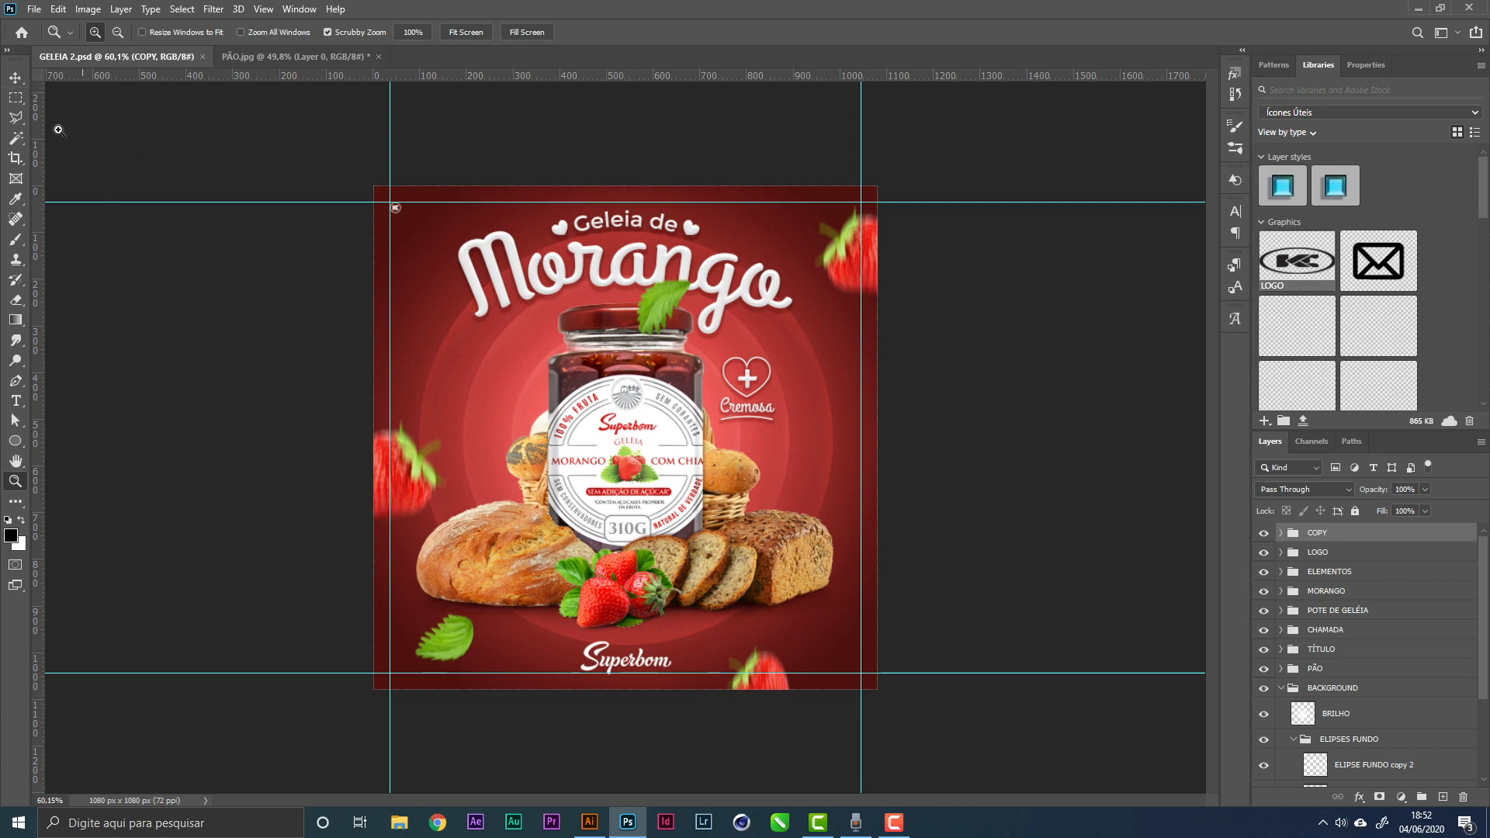
click(15, 78)
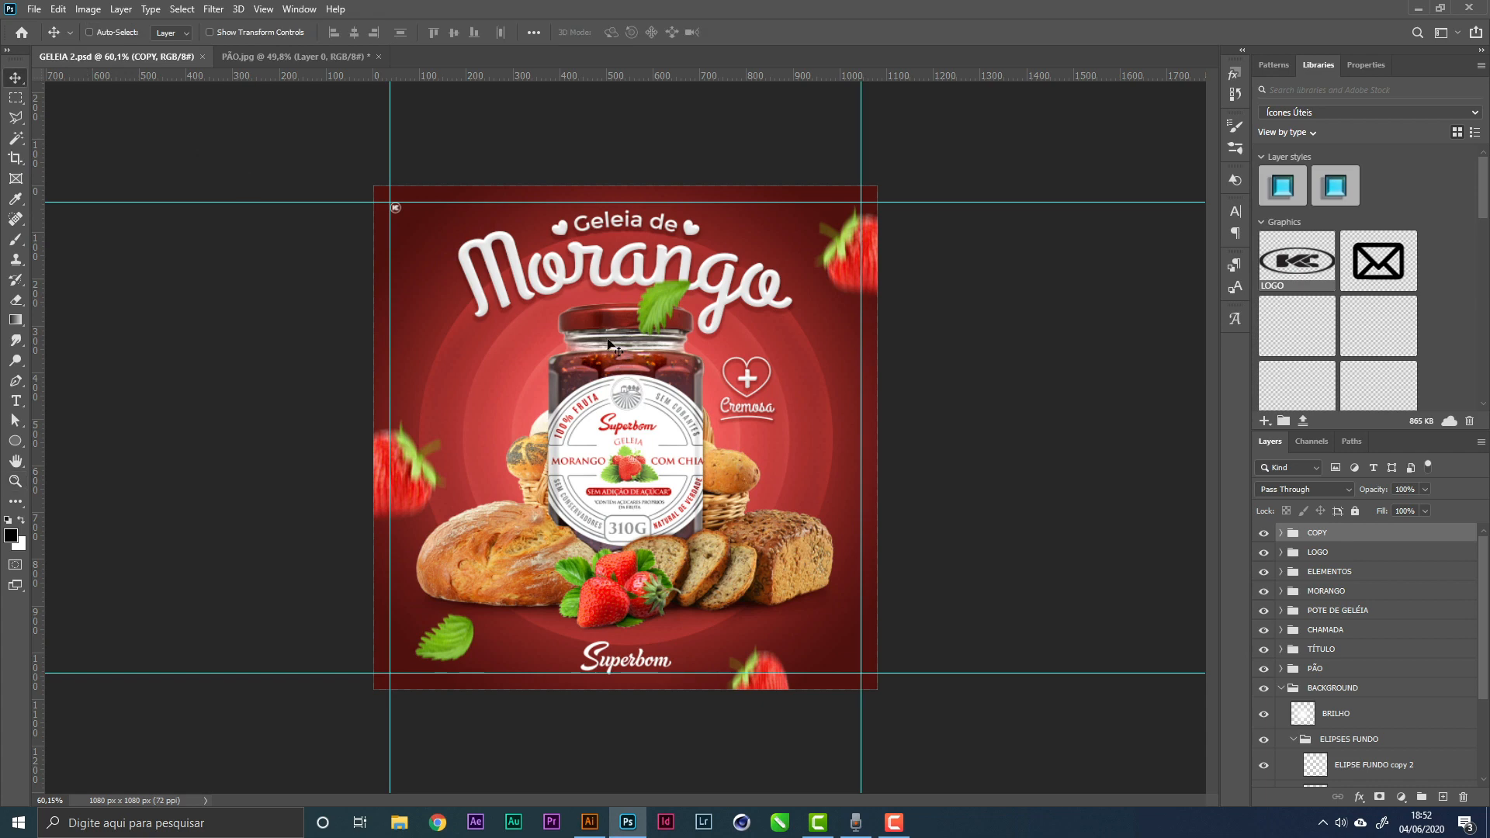
Nudge the TÍTULO group up a few pixels on the artwork and save the document
right_click(659, 272)
click(711, 278)
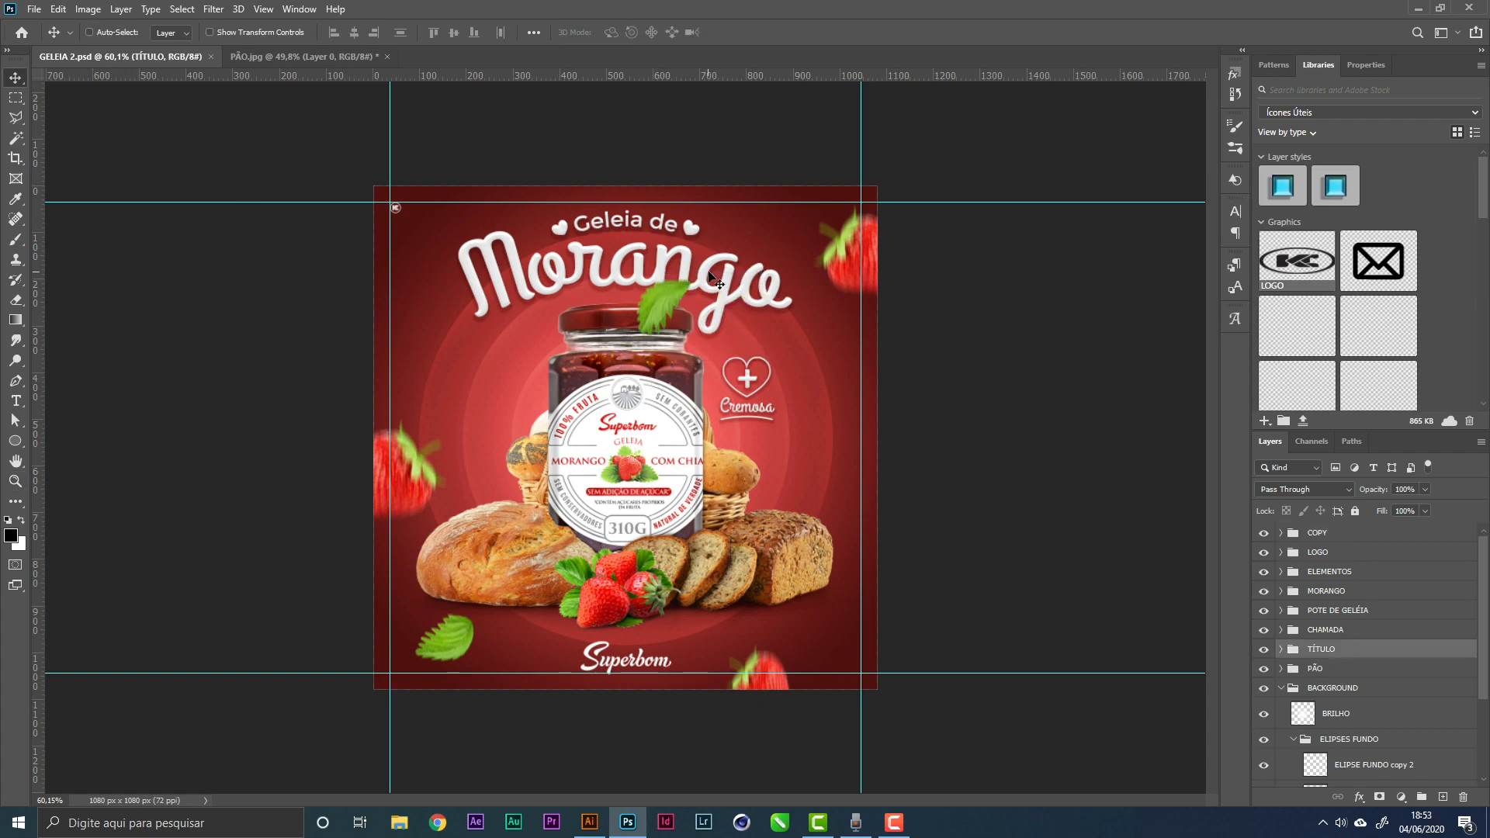
key(Up)
key(Up)
key(Up)
key(Up)
key(Up)
key(Up)
key(Up)
key(Up)
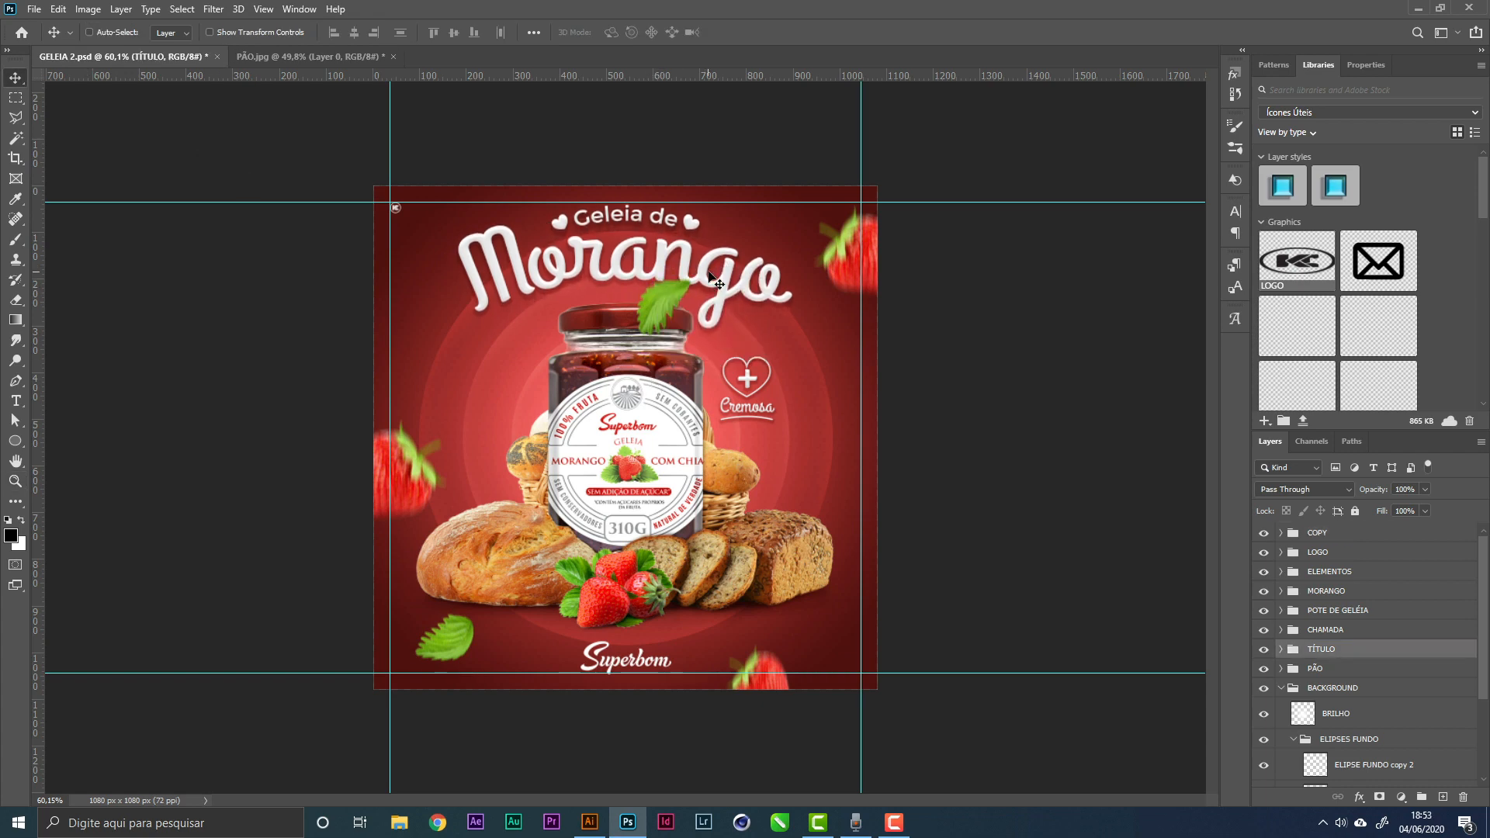
key(ctrl+s)
Hide the guides and collapse the BACKGROUND group
key(ctrl+semicolon)
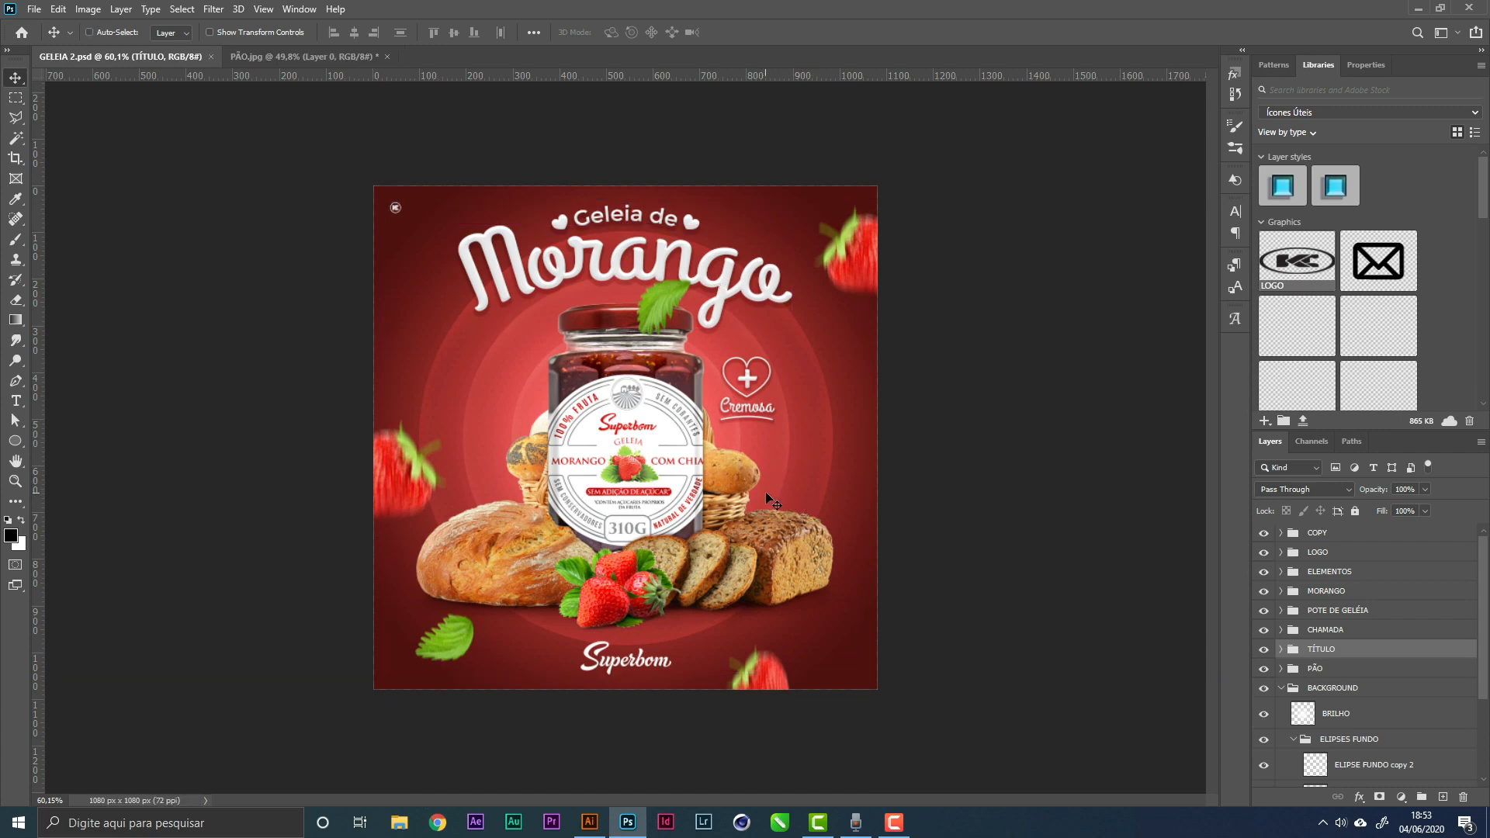
click(1281, 688)
Stamp all visible layers into a new smart object above the COPY group, named PÓS PRODUÇÃO
click(1319, 534)
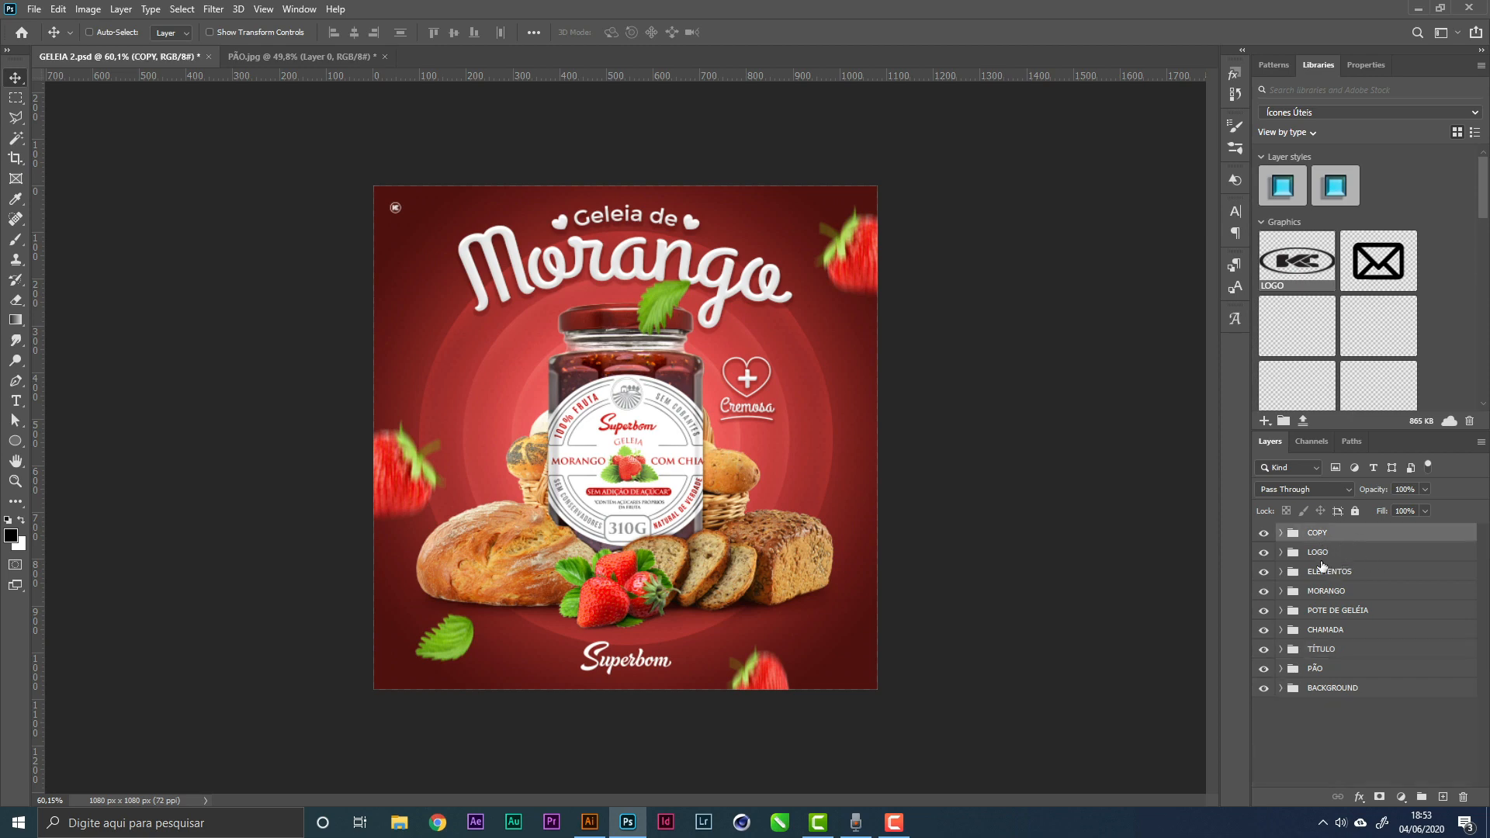
key(ctrl+shift+alt+e)
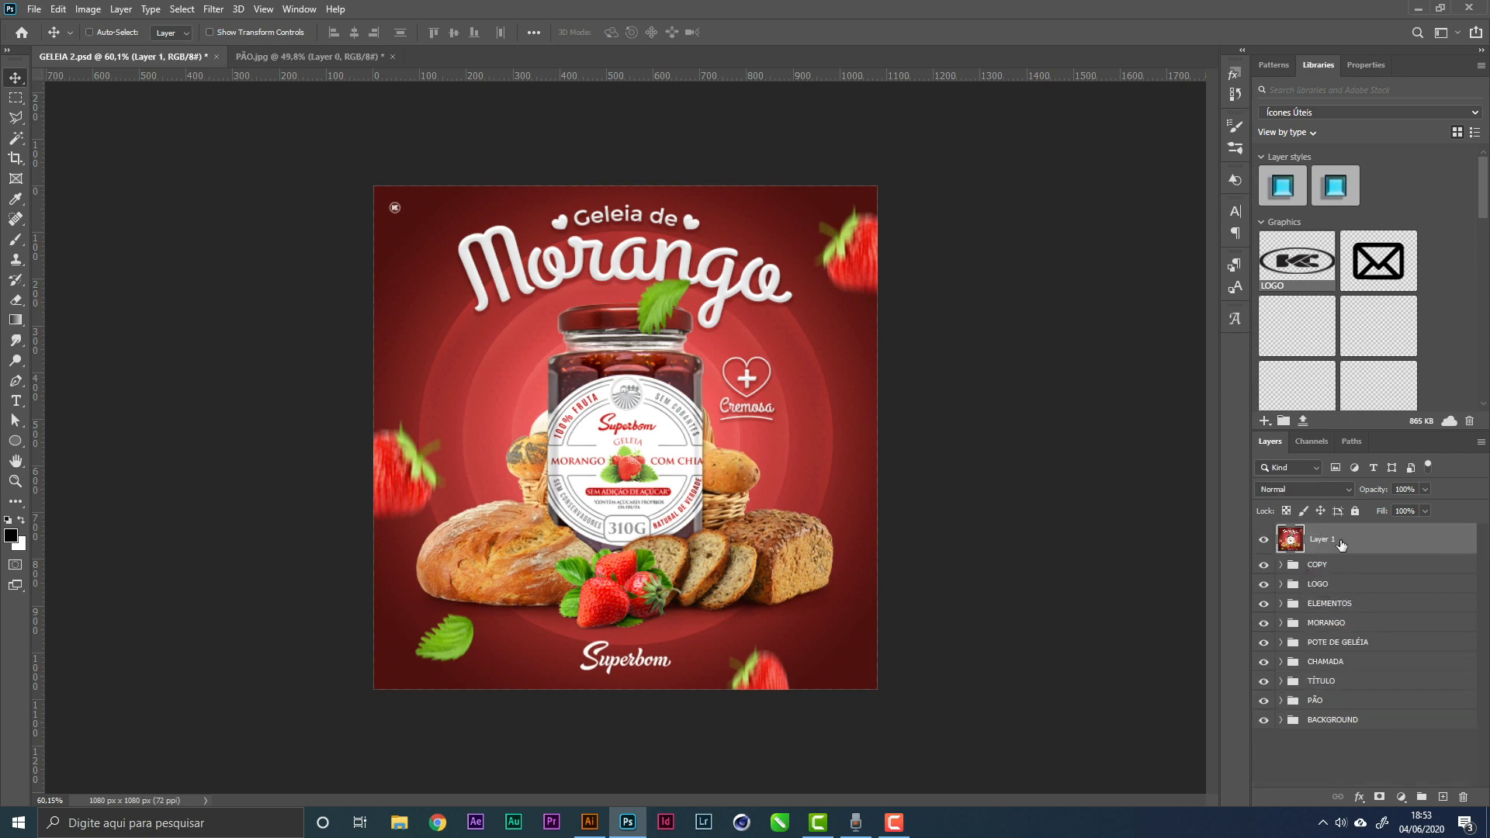
right_click(1342, 543)
click(1252, 371)
double_click(1320, 537)
text(p)
key(Return)
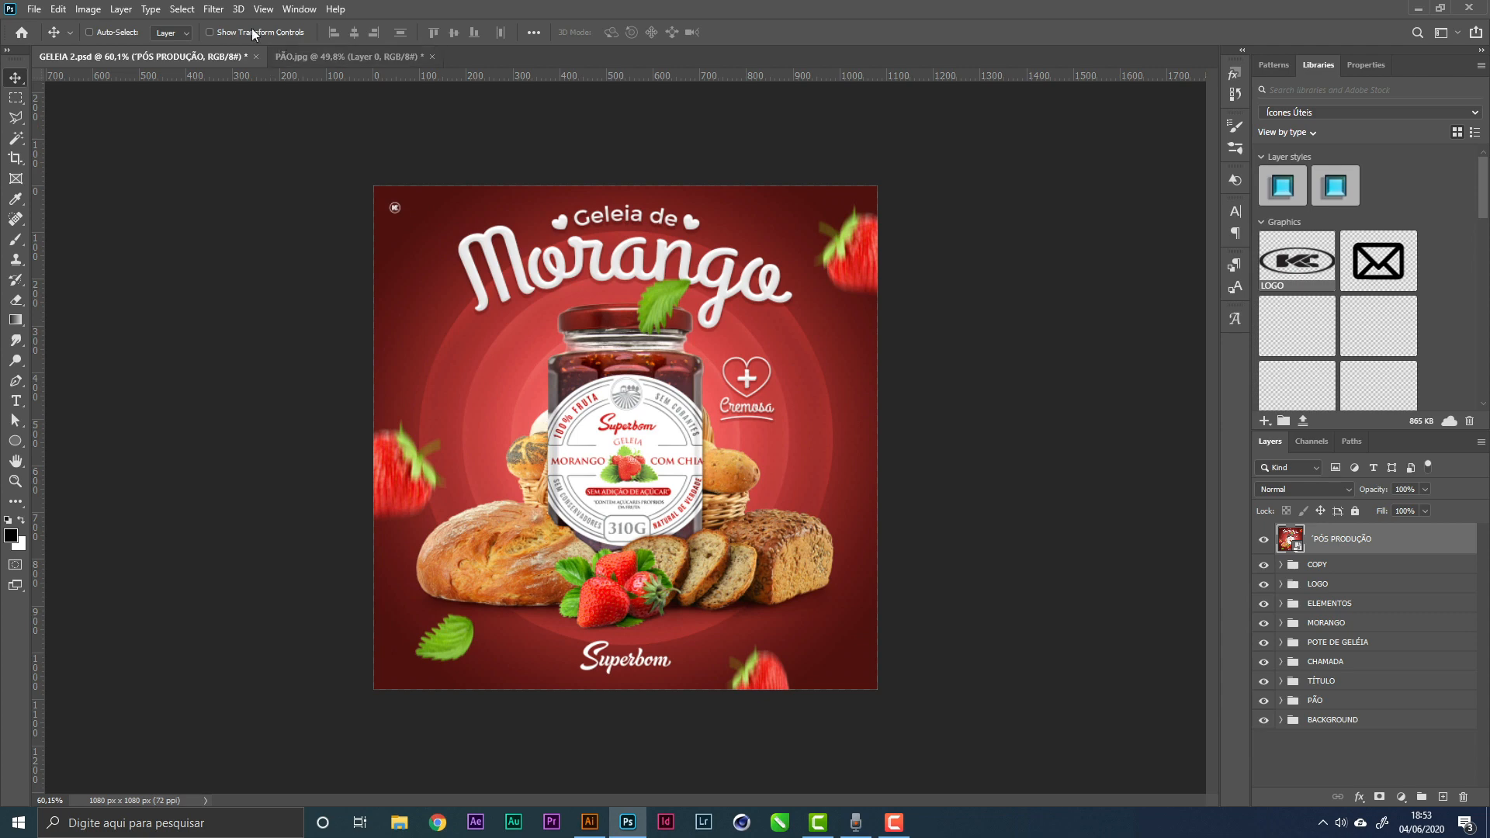
Apply a Camera Raw Filter to the merged smart object with Clarity +14, Vibrance +16 and Contrast +10, and save
click(216, 10)
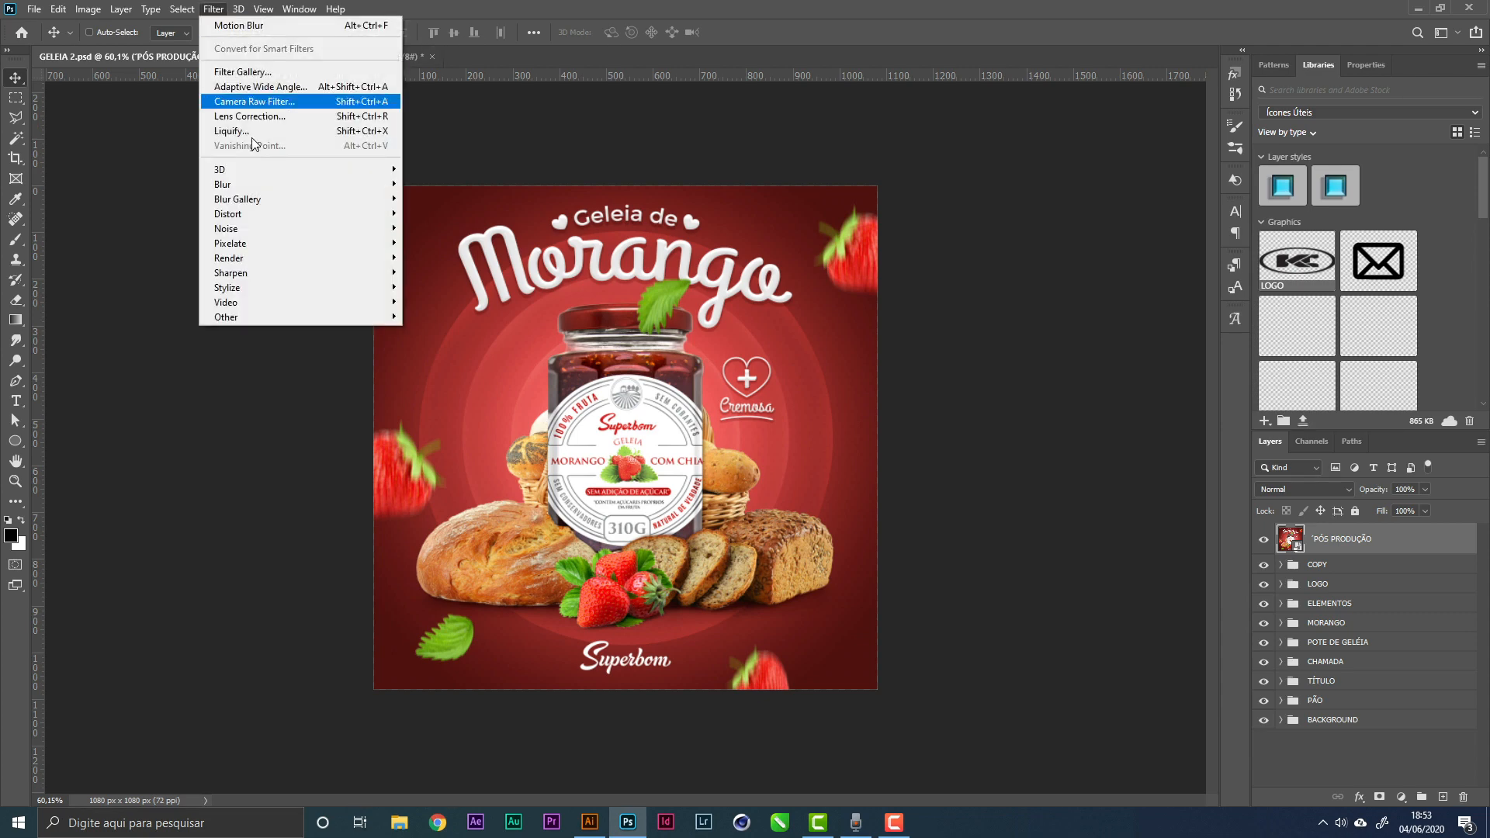
click(281, 101)
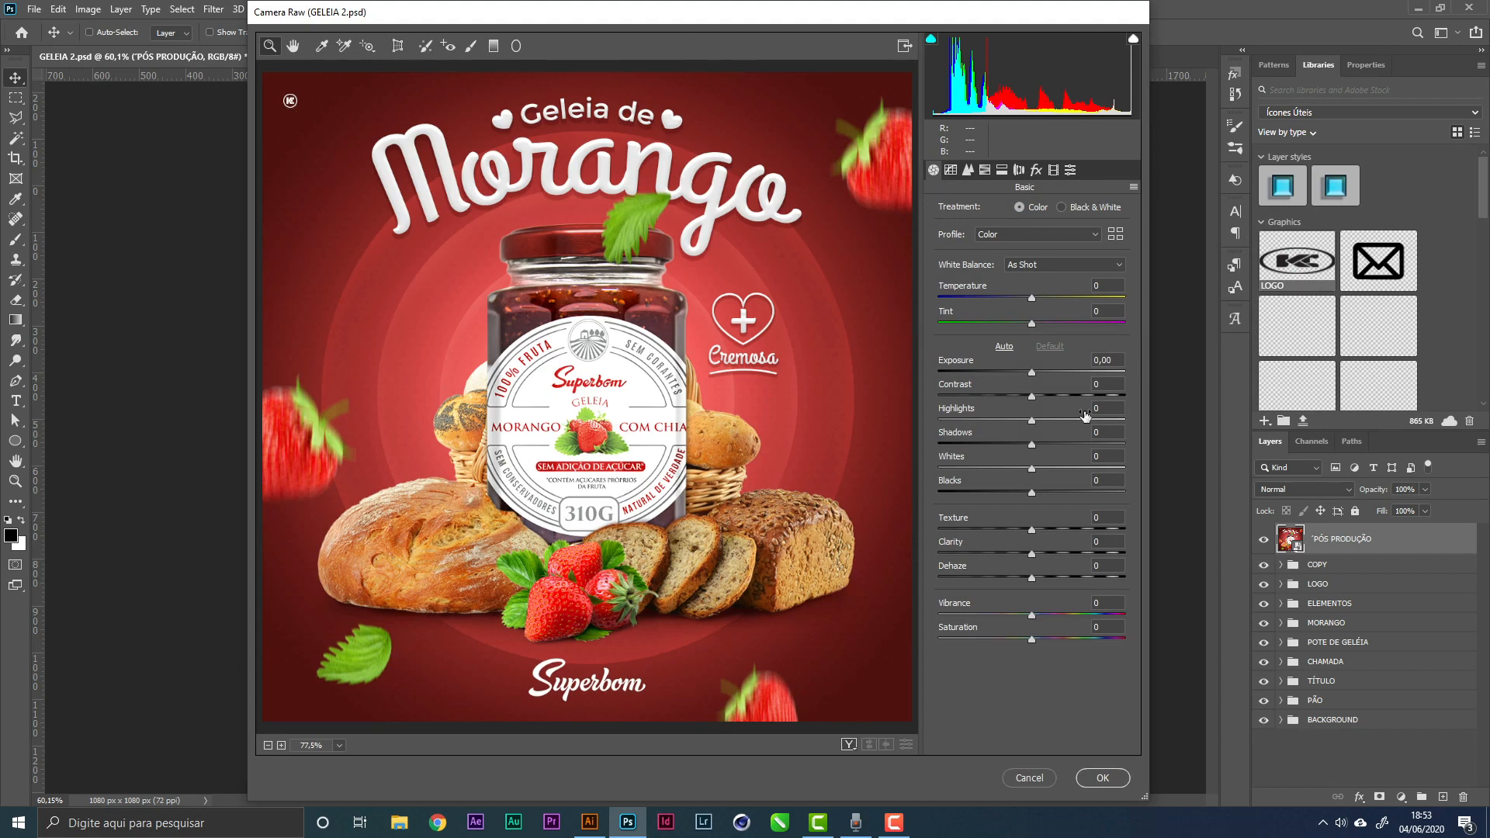
drag(1033, 553, 1046, 552)
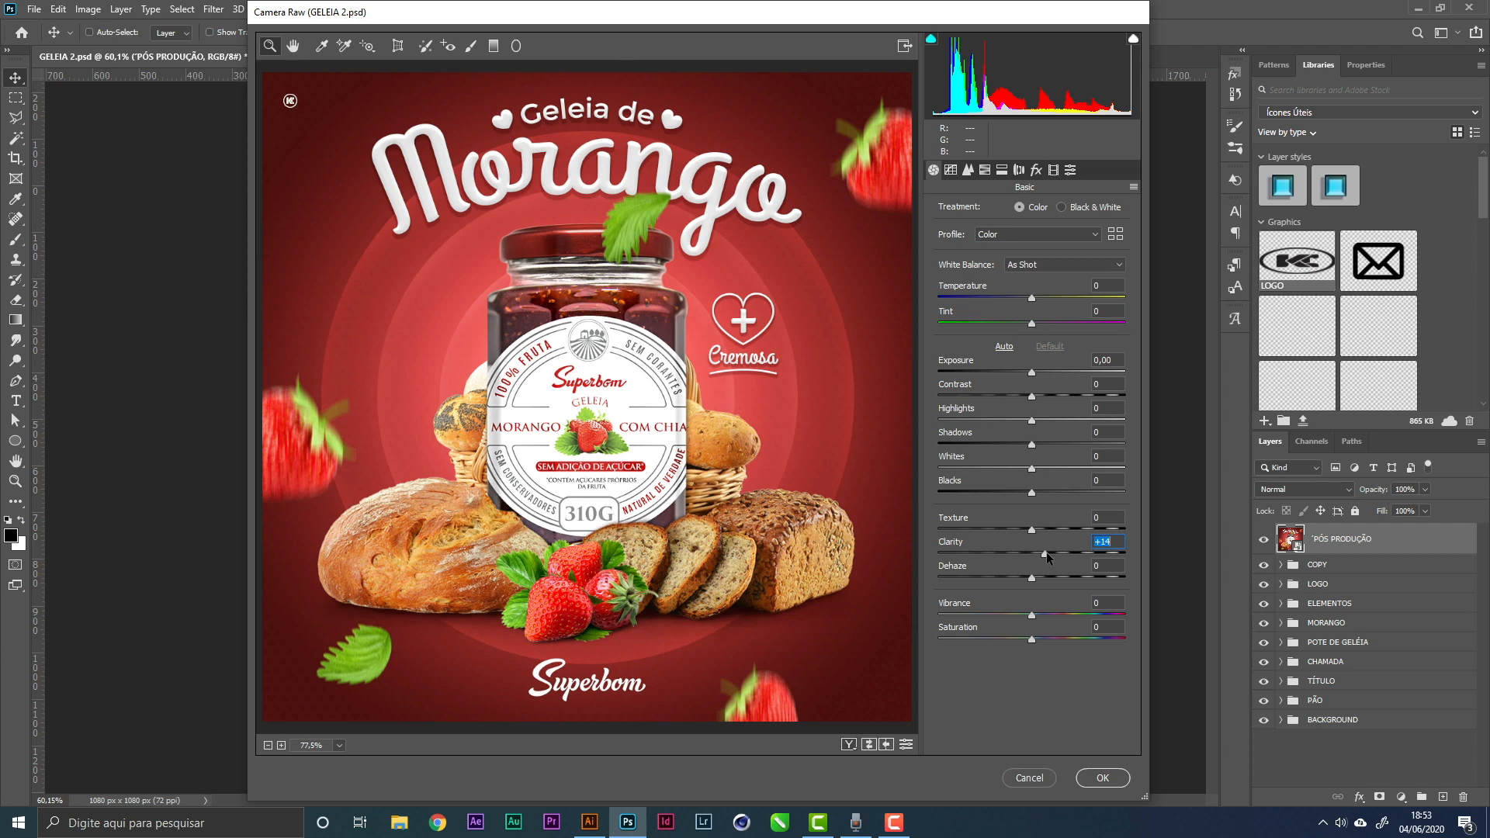
drag(1032, 615, 1046, 618)
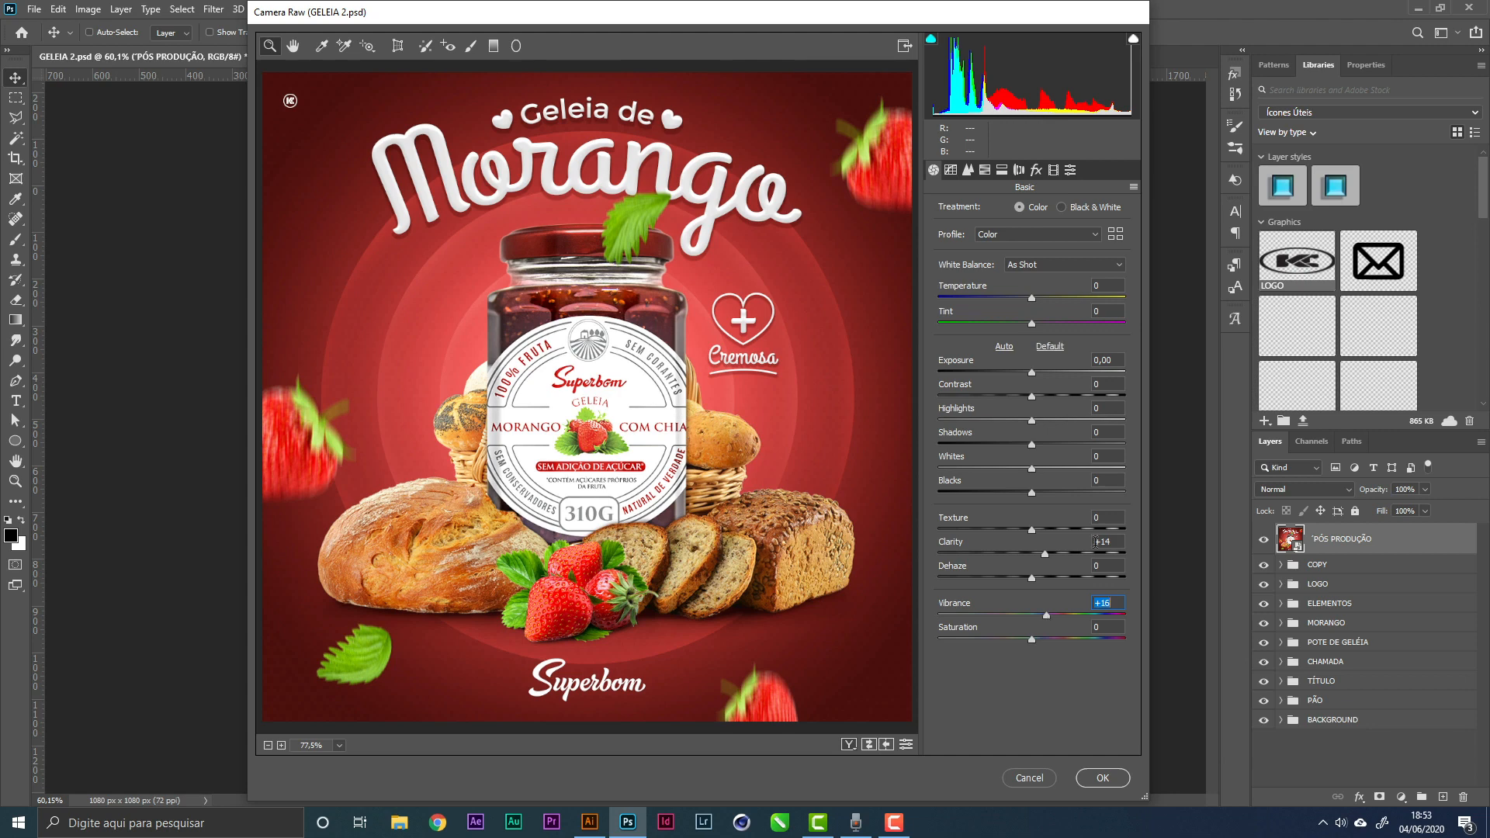
drag(1032, 396, 1041, 399)
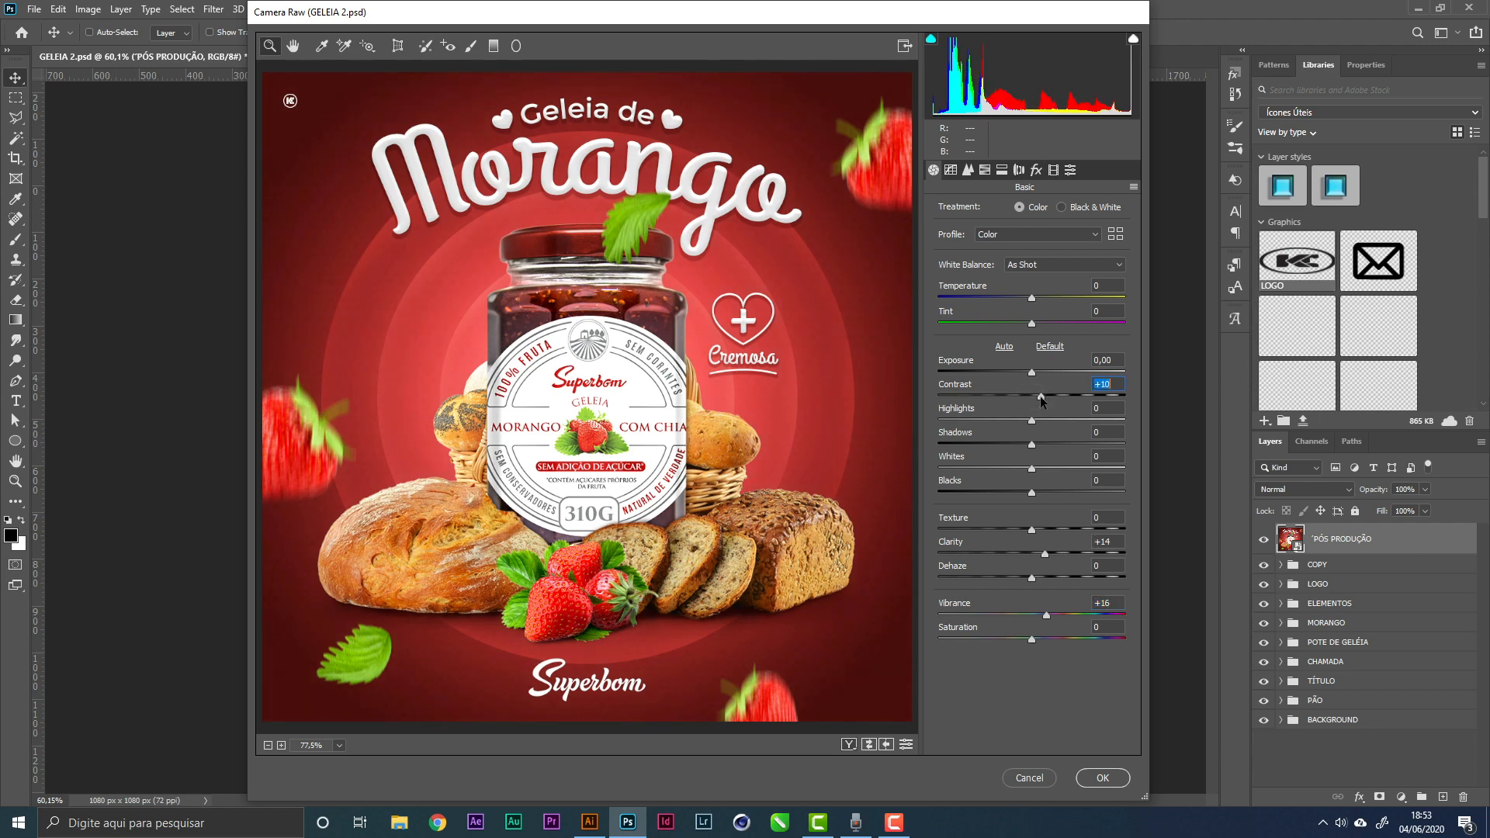
click(1098, 777)
key(ctrl+s)
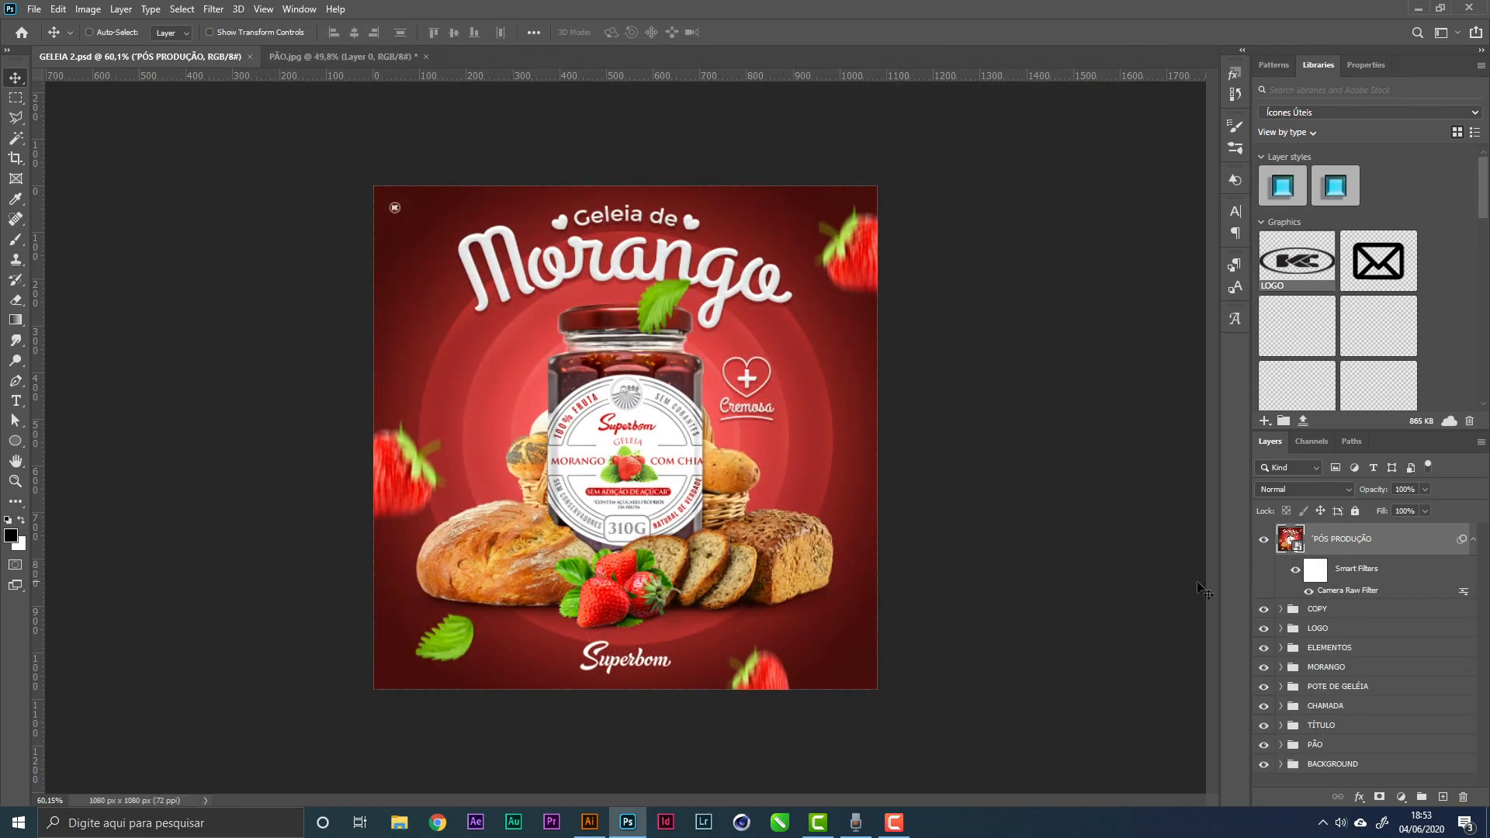
Hide the PÓS PRODUÇÃO layer and check the jar by switching the POTE DE GELÉIA group off and on
click(1264, 541)
click(1329, 669)
click(1328, 706)
click(1265, 688)
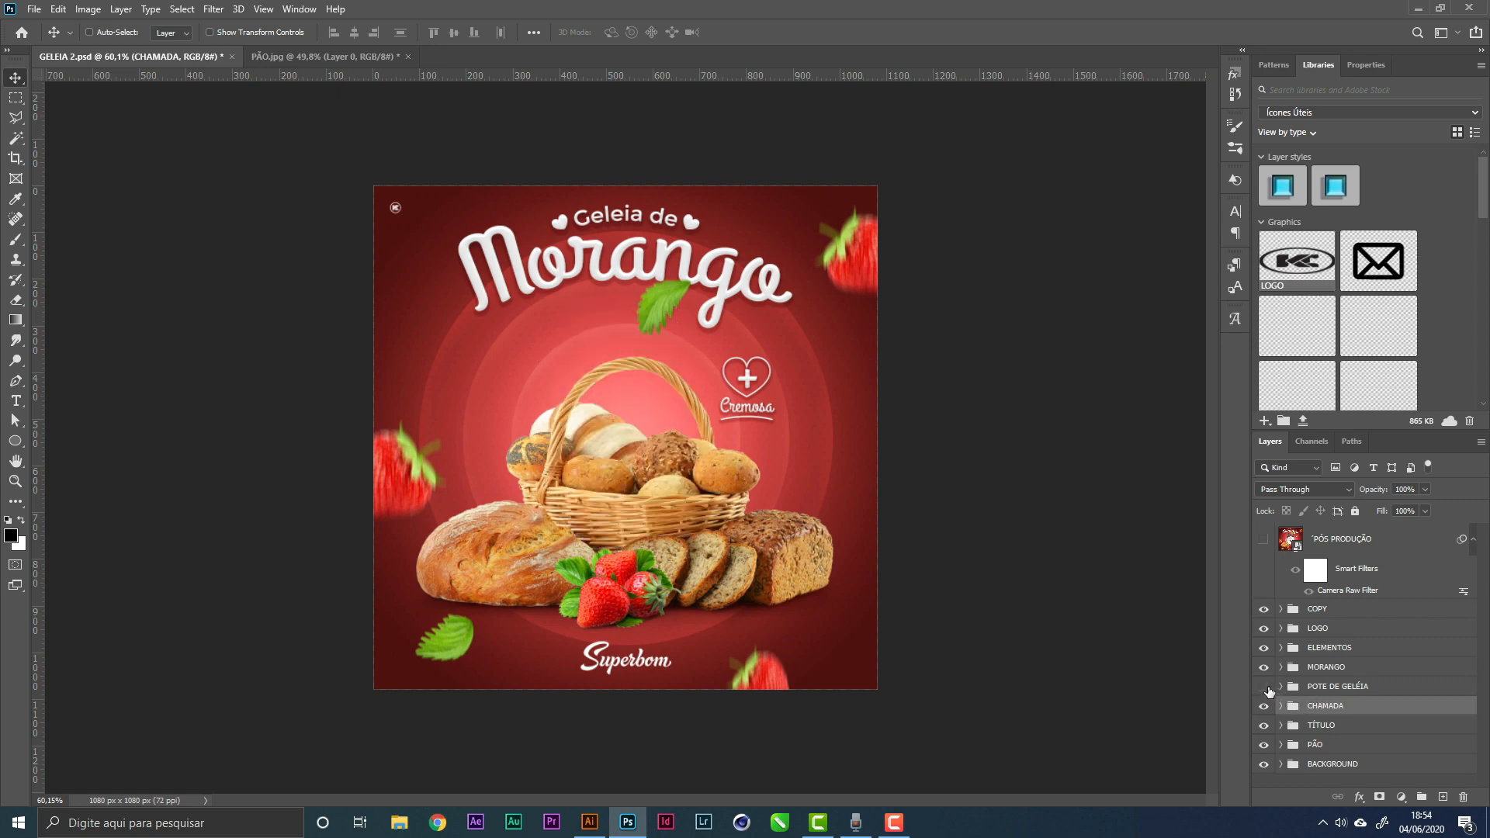
click(1265, 687)
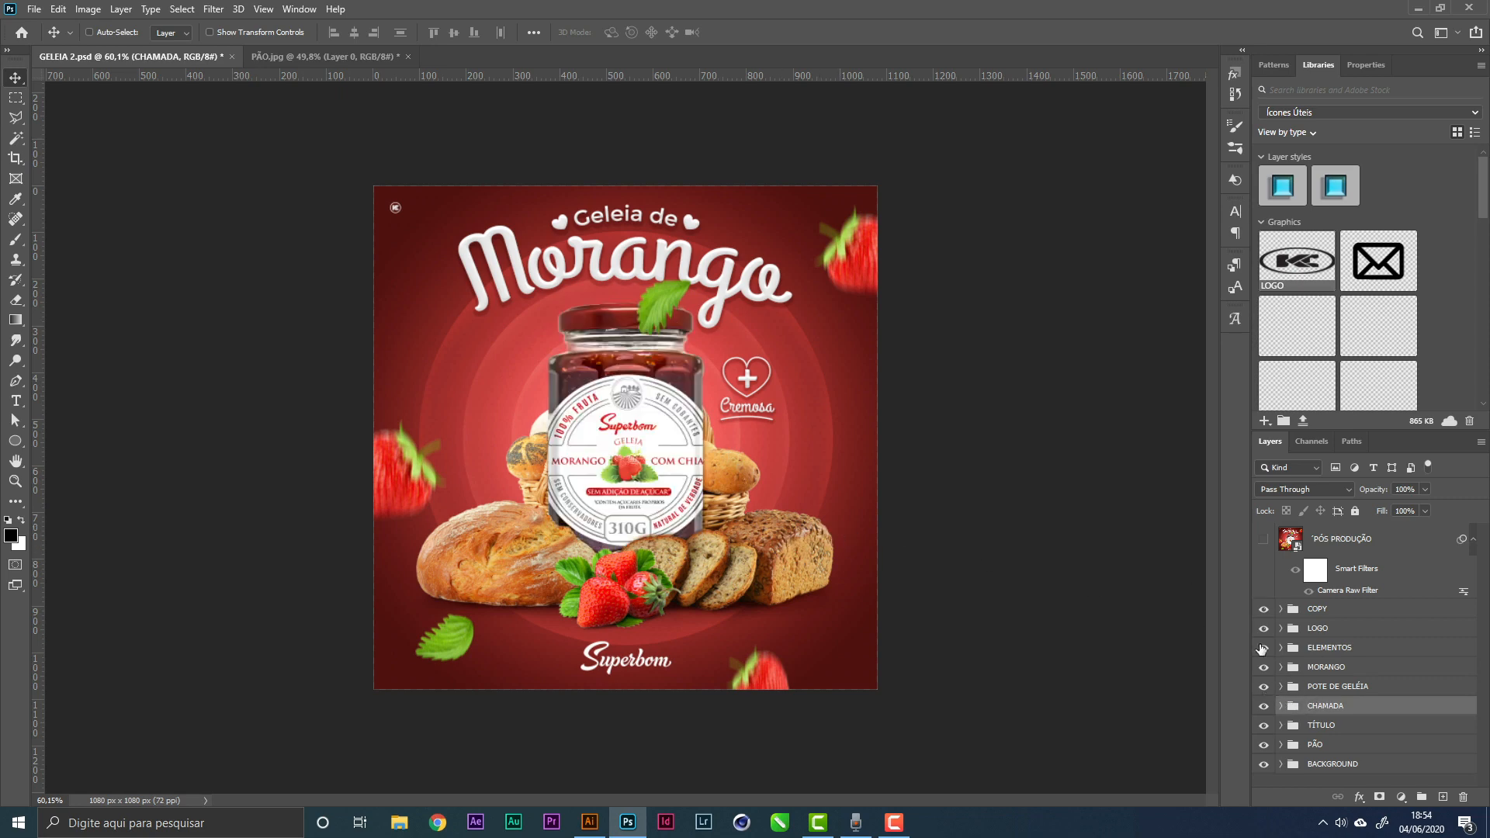
Apply Curves to the PÃO layer, moving the black point to input 17, output 1 and the white point to input 233, output 255
click(1281, 744)
scroll(1369, 730, down, 2)
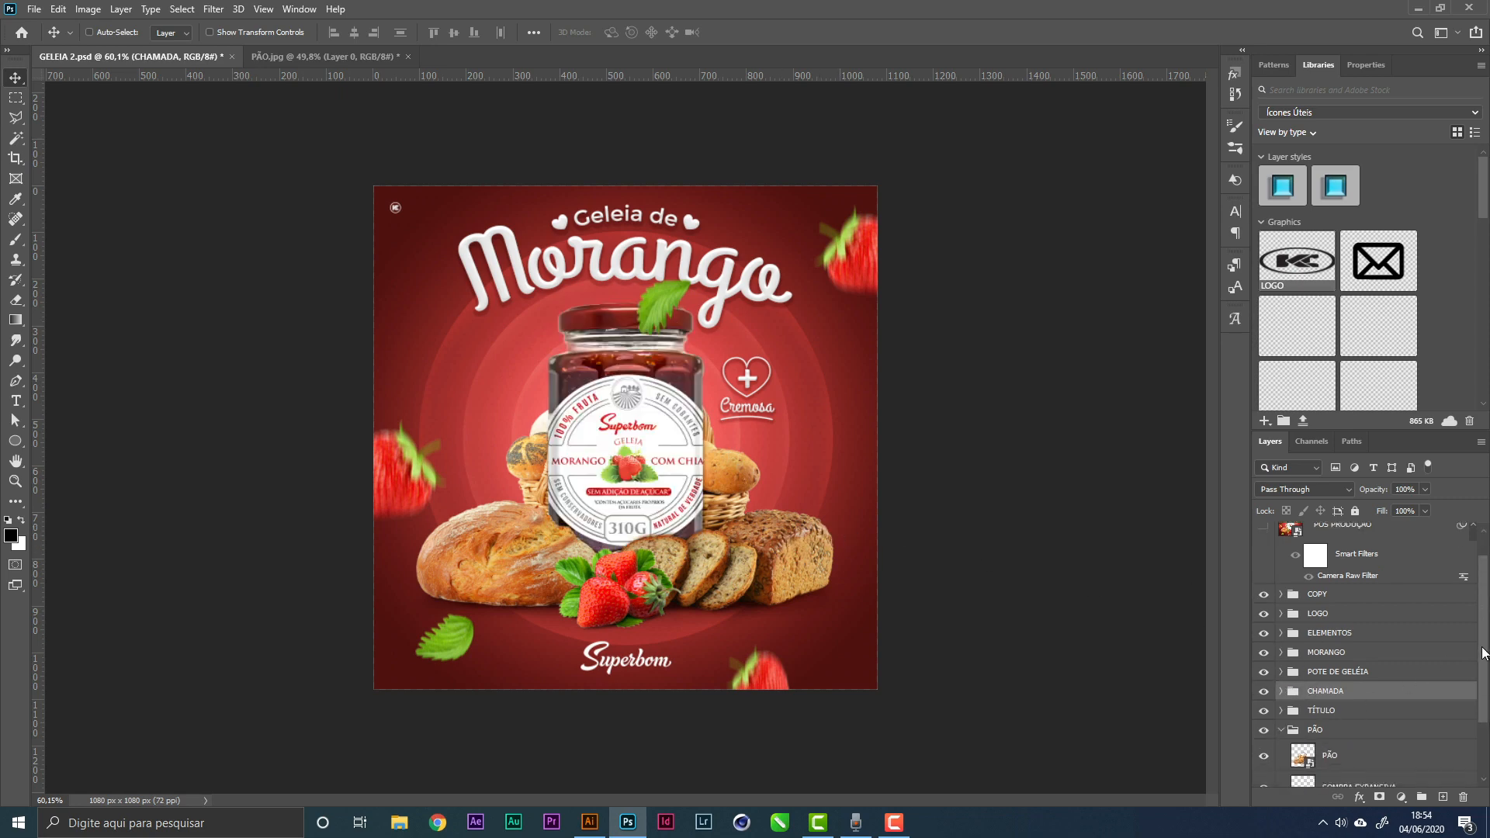
click(1368, 730)
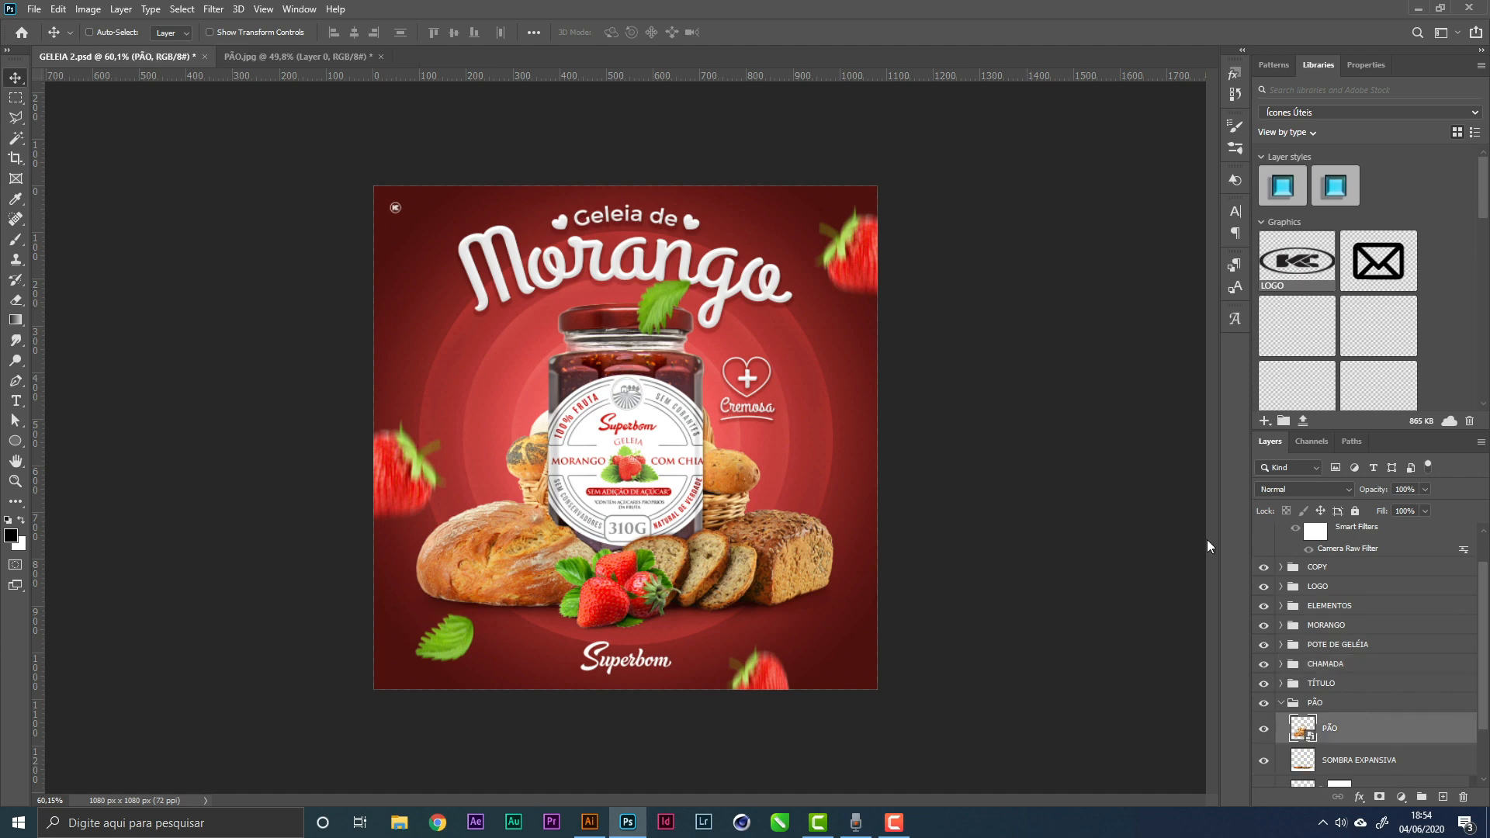
click(100, 8)
mouse_move(129, 50)
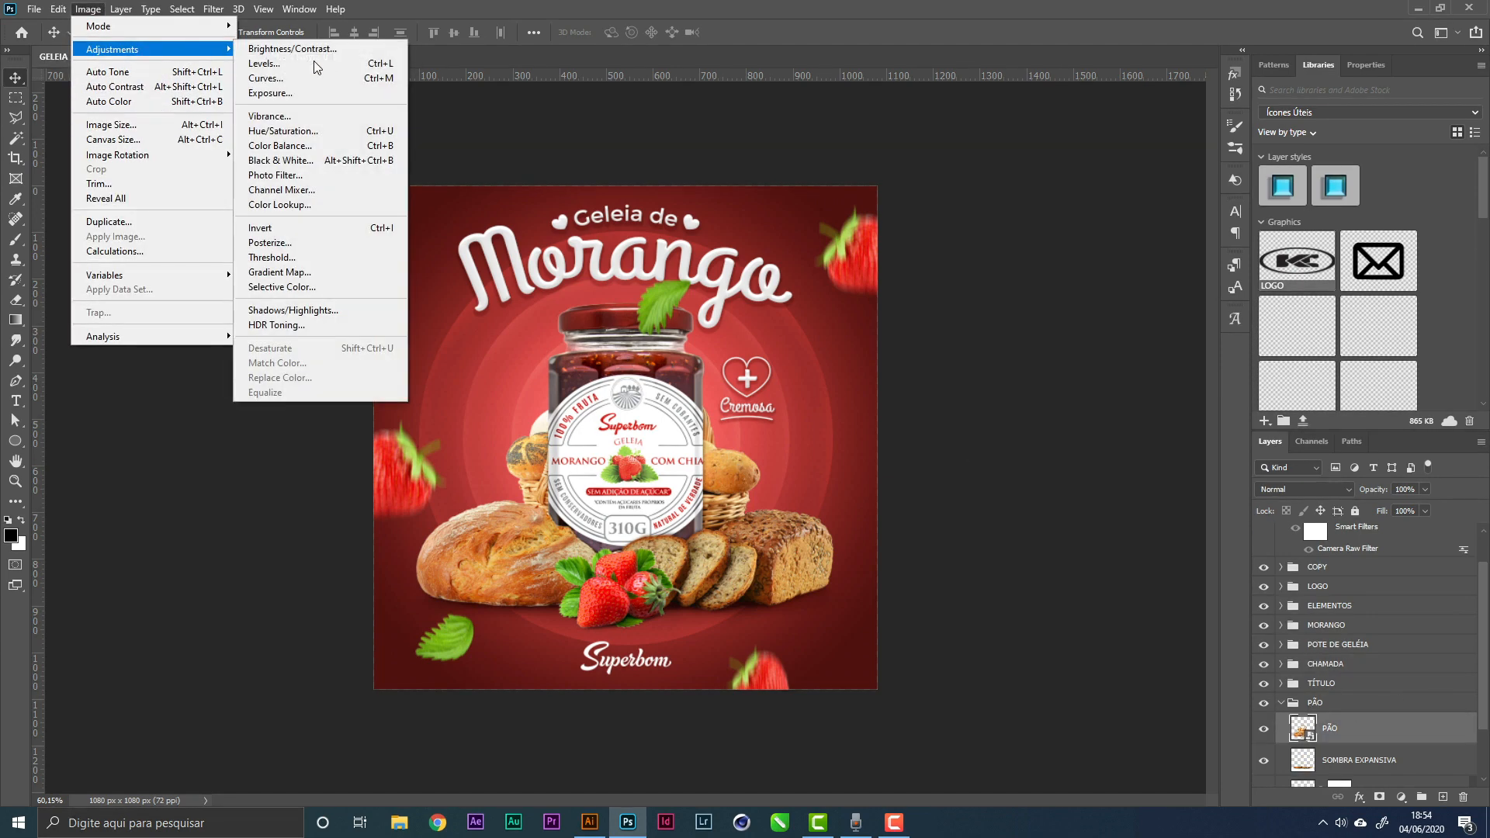
click(334, 79)
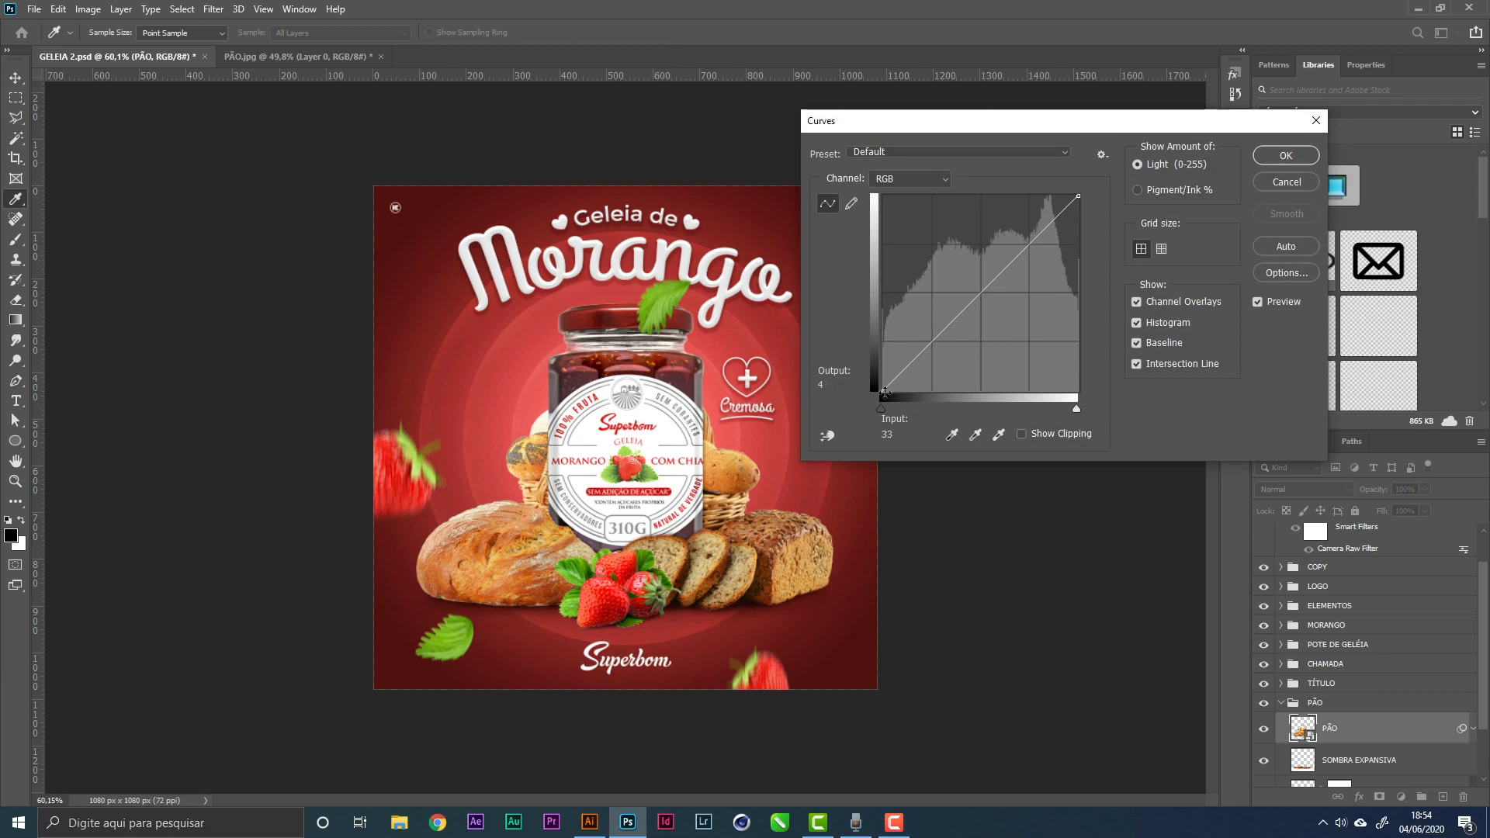
drag(883, 390, 896, 389)
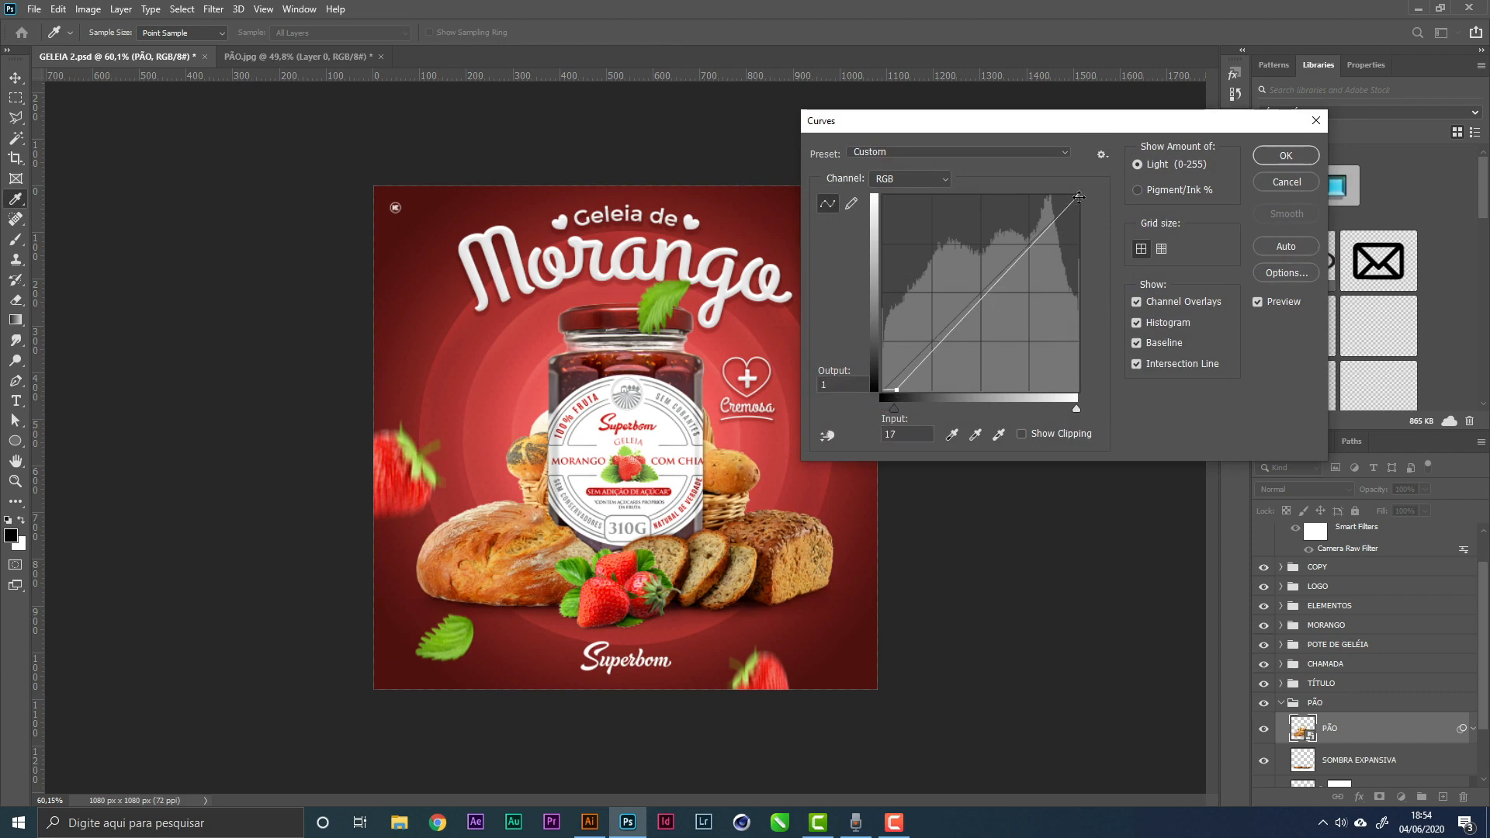
drag(1079, 198, 1061, 196)
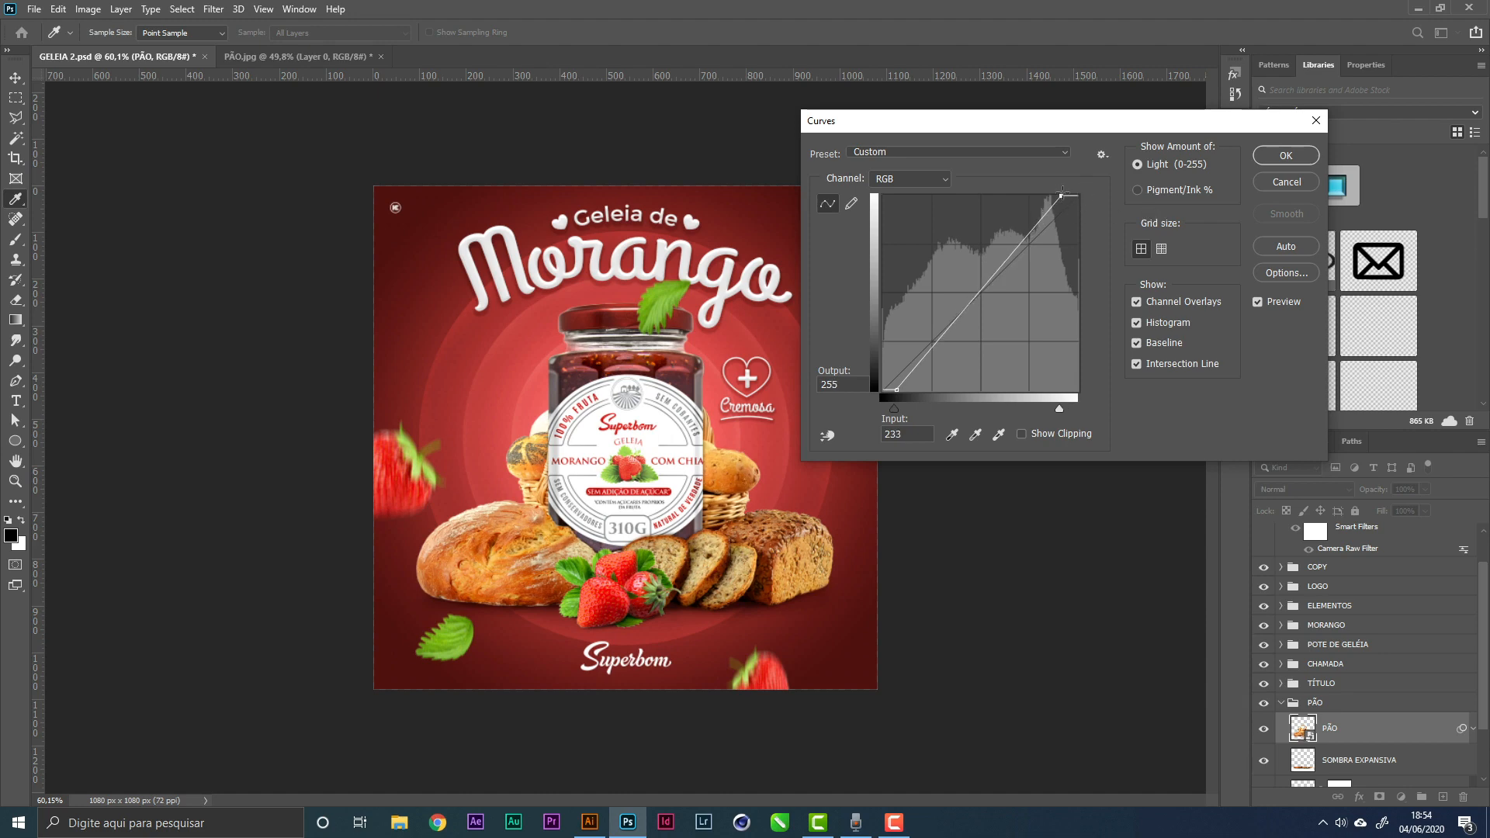
click(1285, 155)
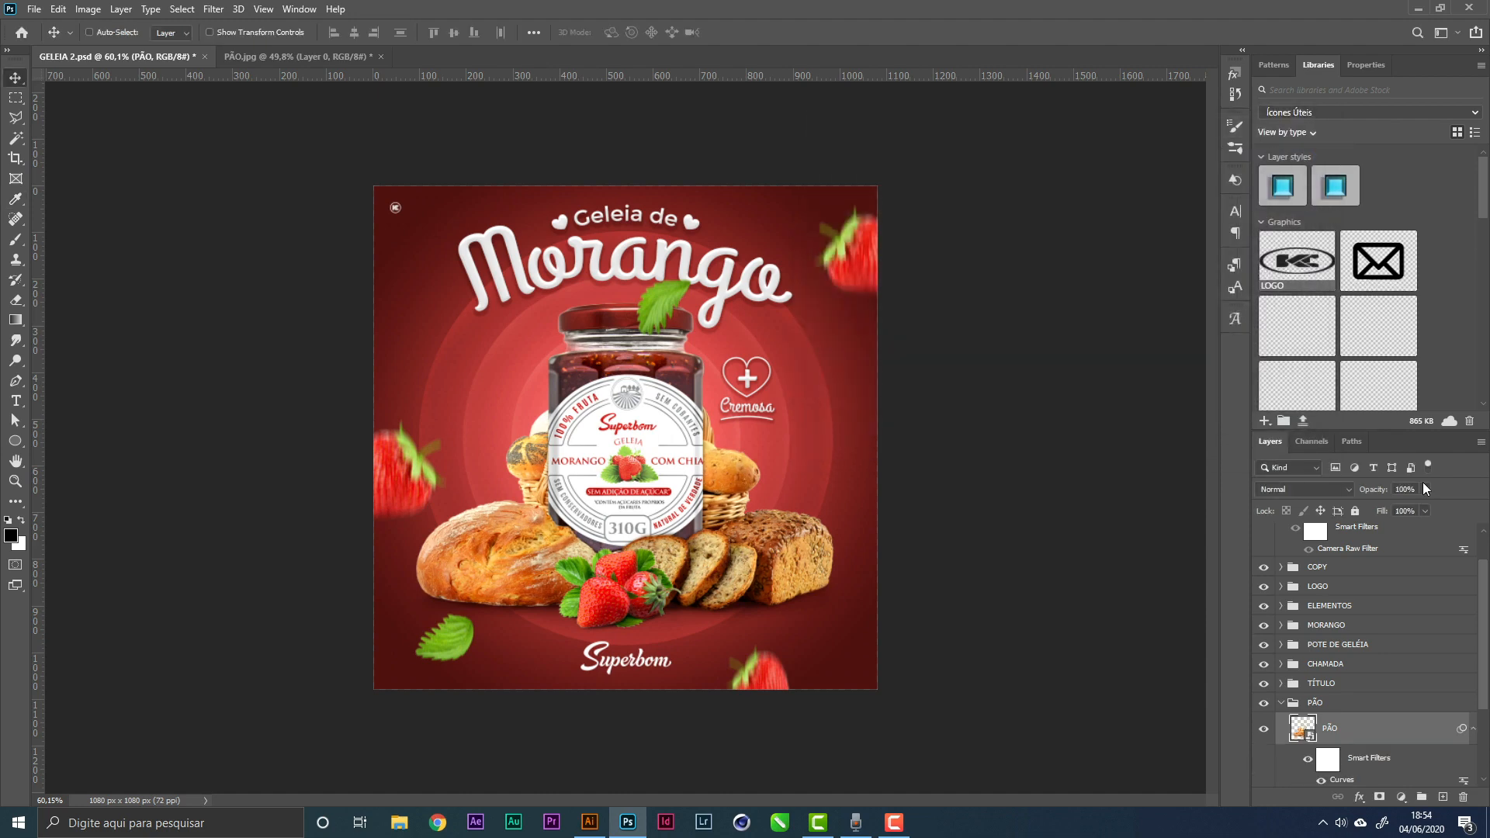
Save, stamp the visible layers into a new layer directly above the COPY group and convert it to a smart object
scroll(1320, 590, up, 1)
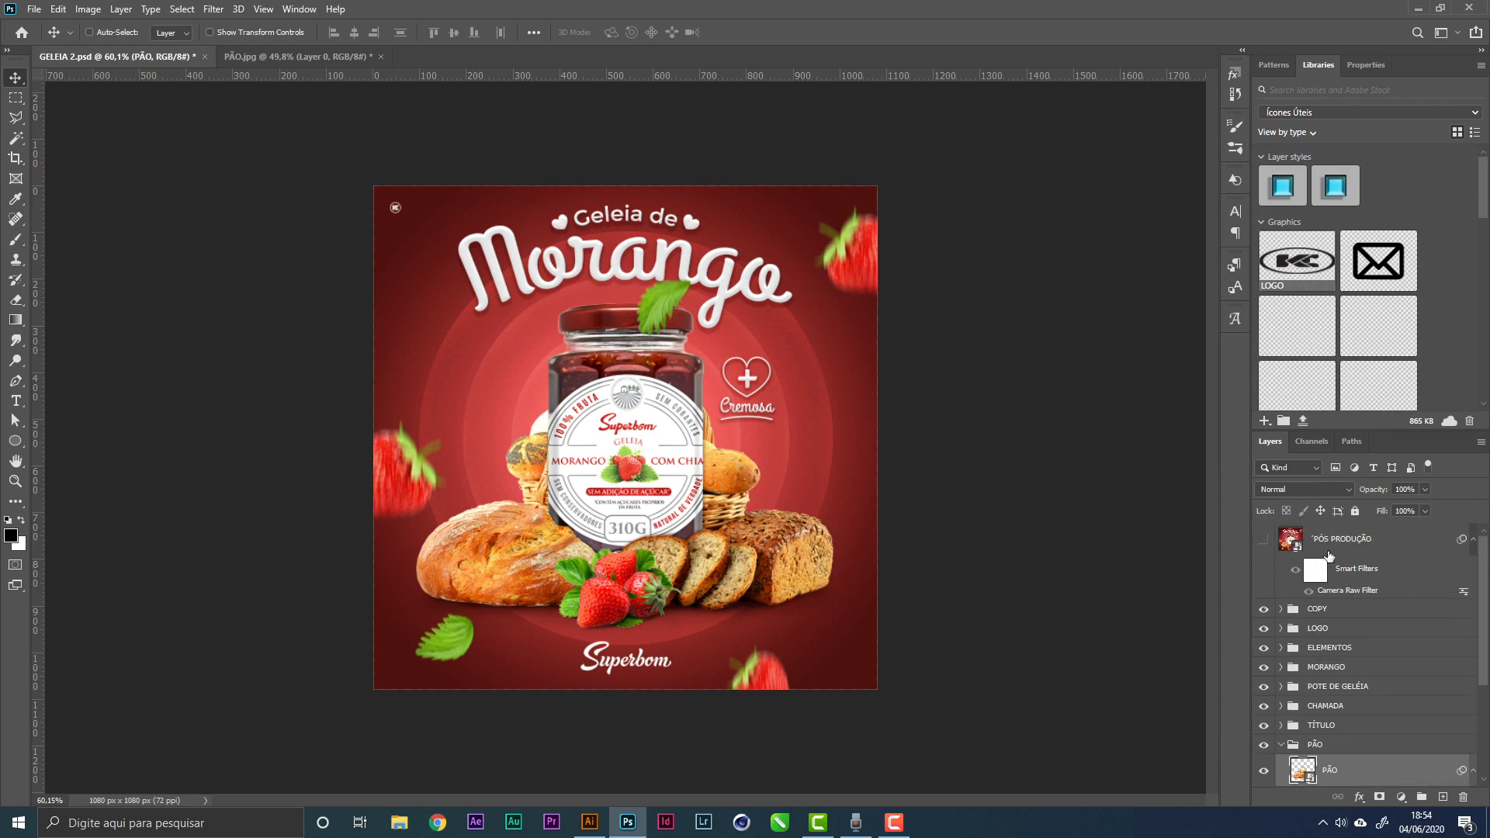
click(1340, 613)
key(ctrl+s)
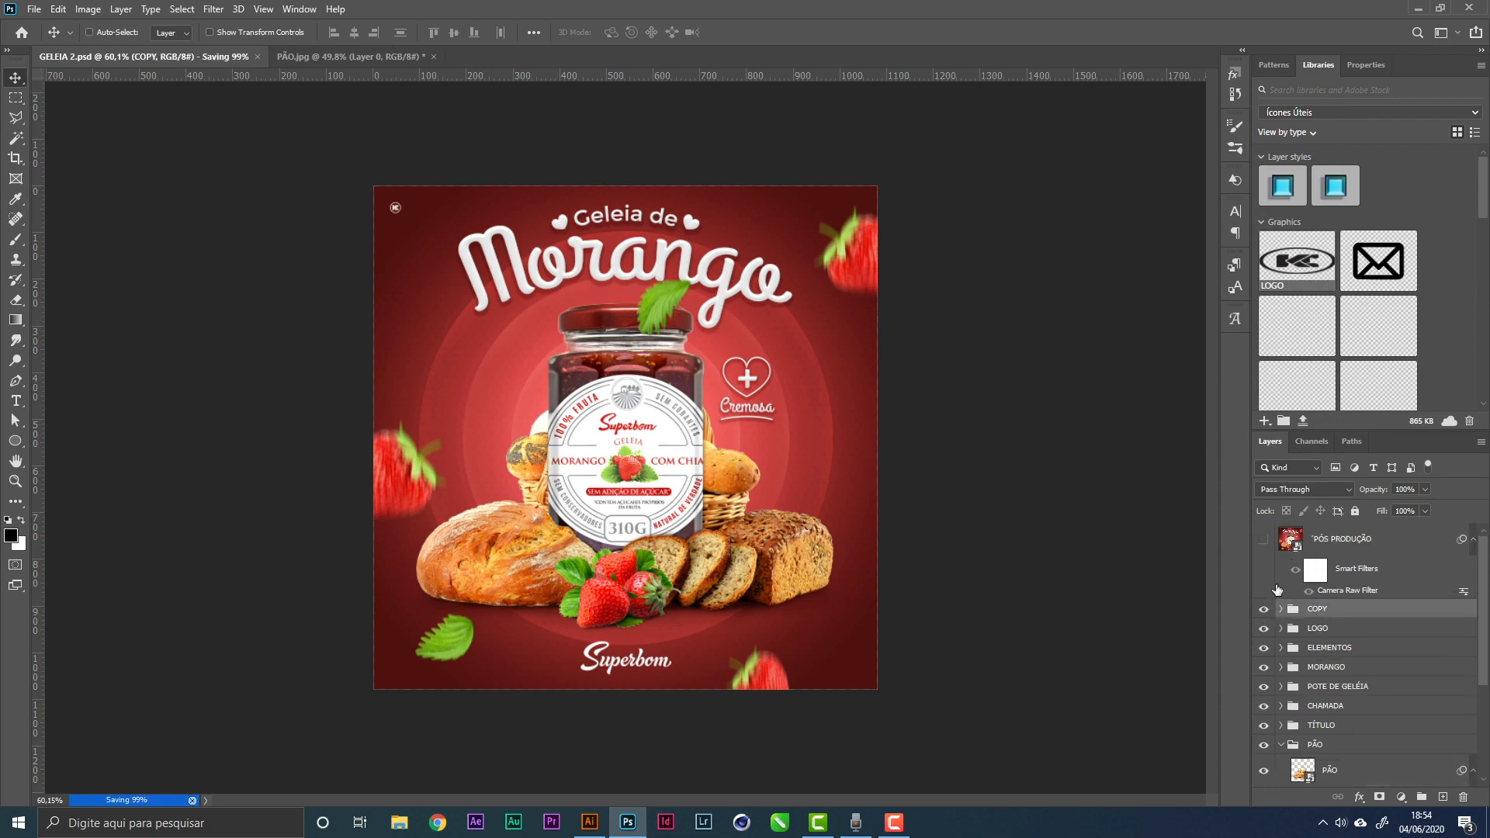
key(ctrl+alt+shift+e)
right_click(1331, 615)
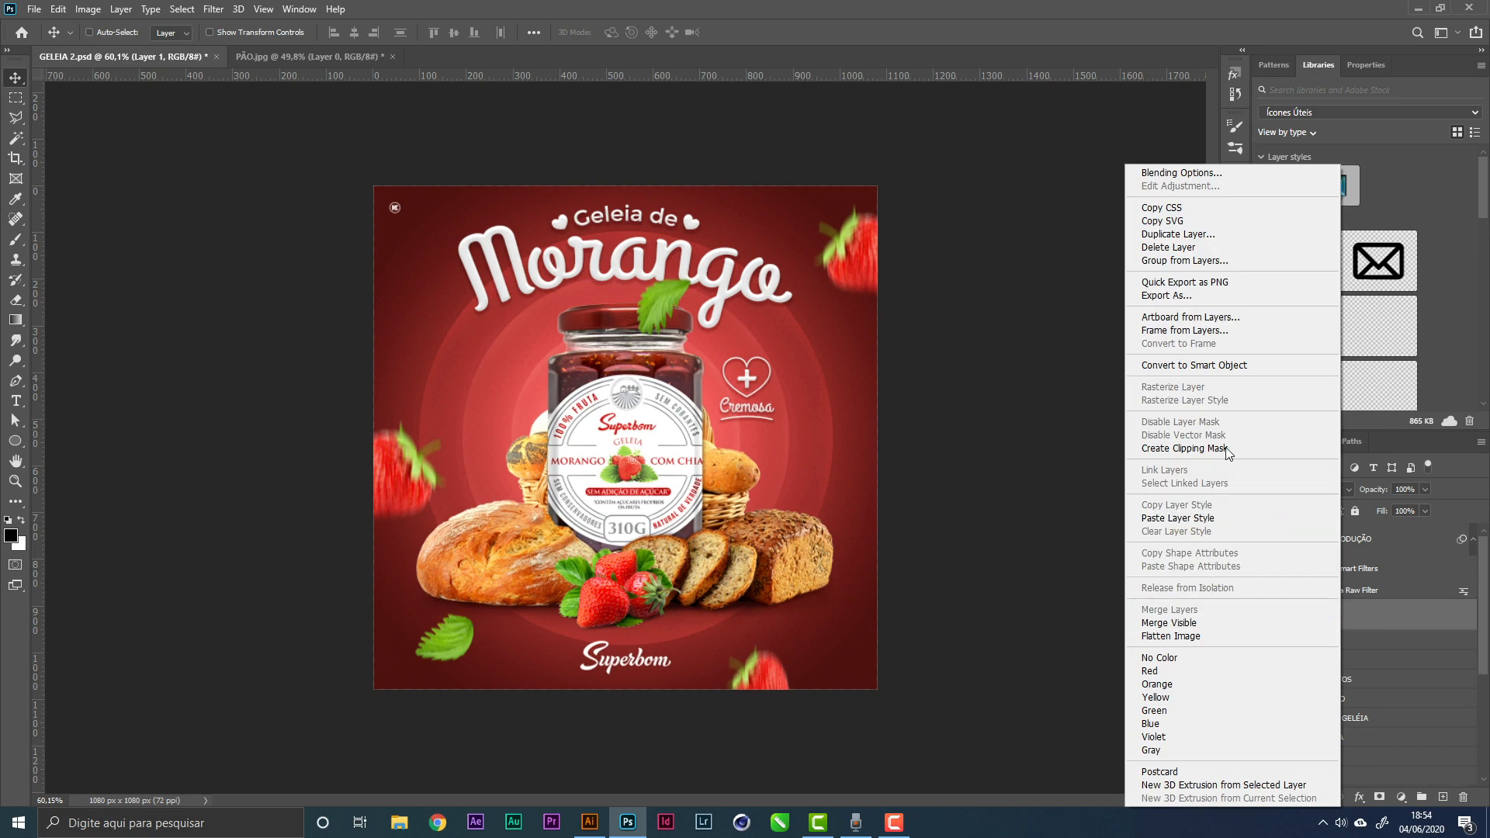
click(1232, 364)
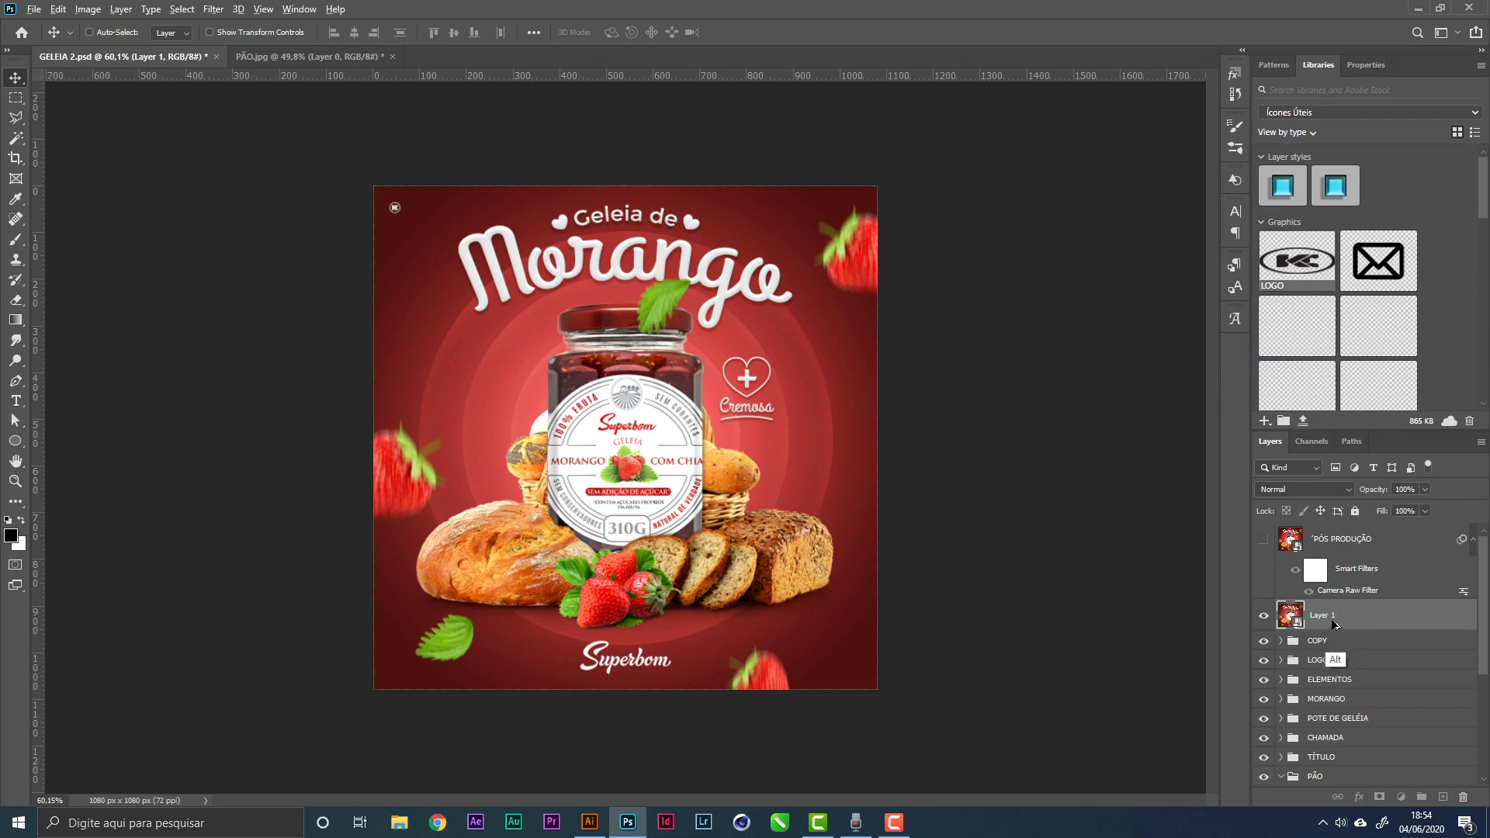
Copy the Camera Raw smart filter onto the new merged layer, delete the old PÓS PRODUÇÃO layer and save
drag(1332, 620, 1332, 620)
key(Delete)
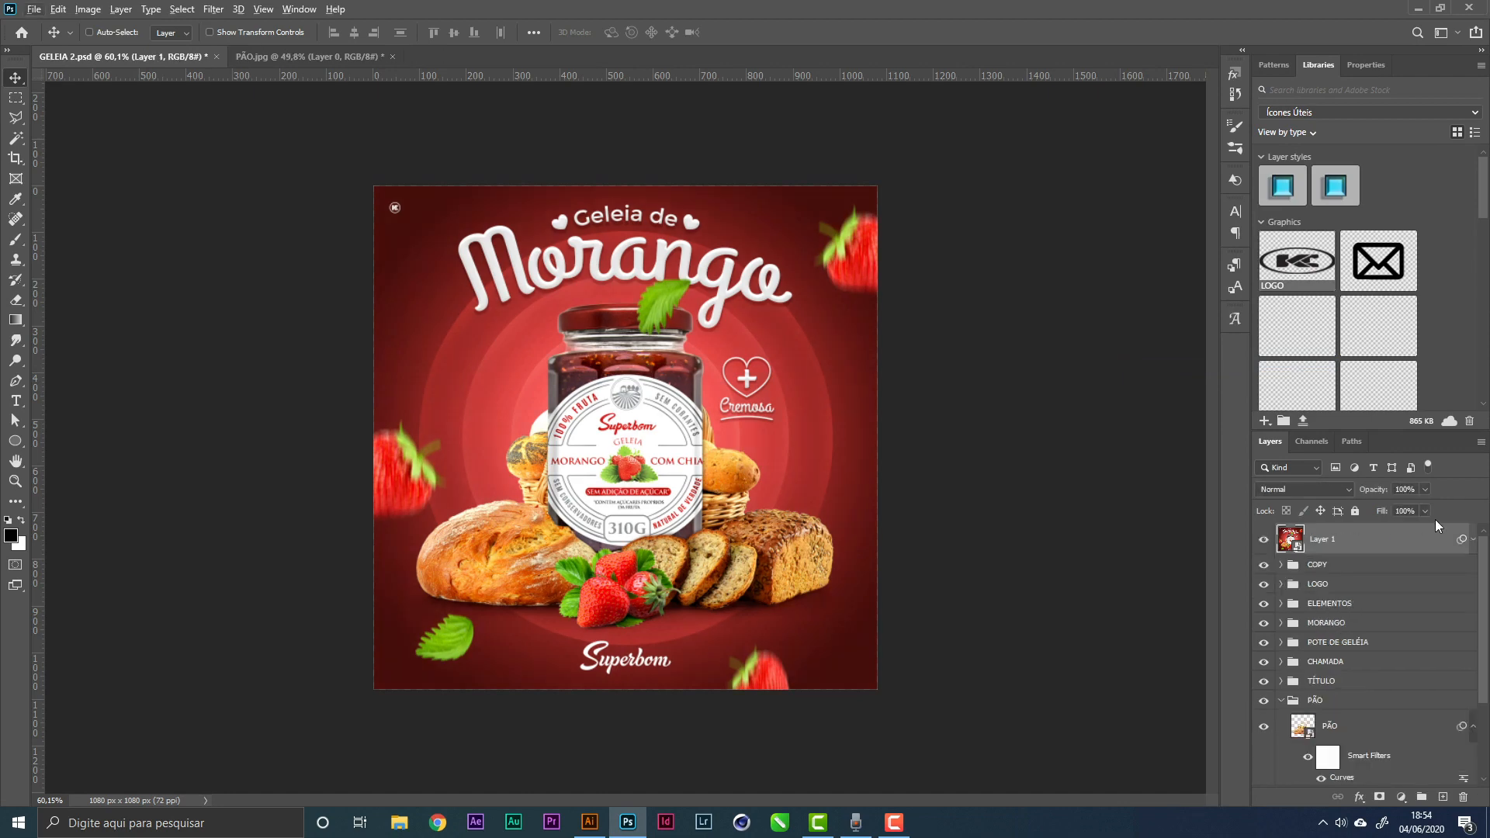
key(ctrl+s)
Rename the new merged smart object as "PÓS PRODUÇÃO." and save the document
double_click(1323, 543)
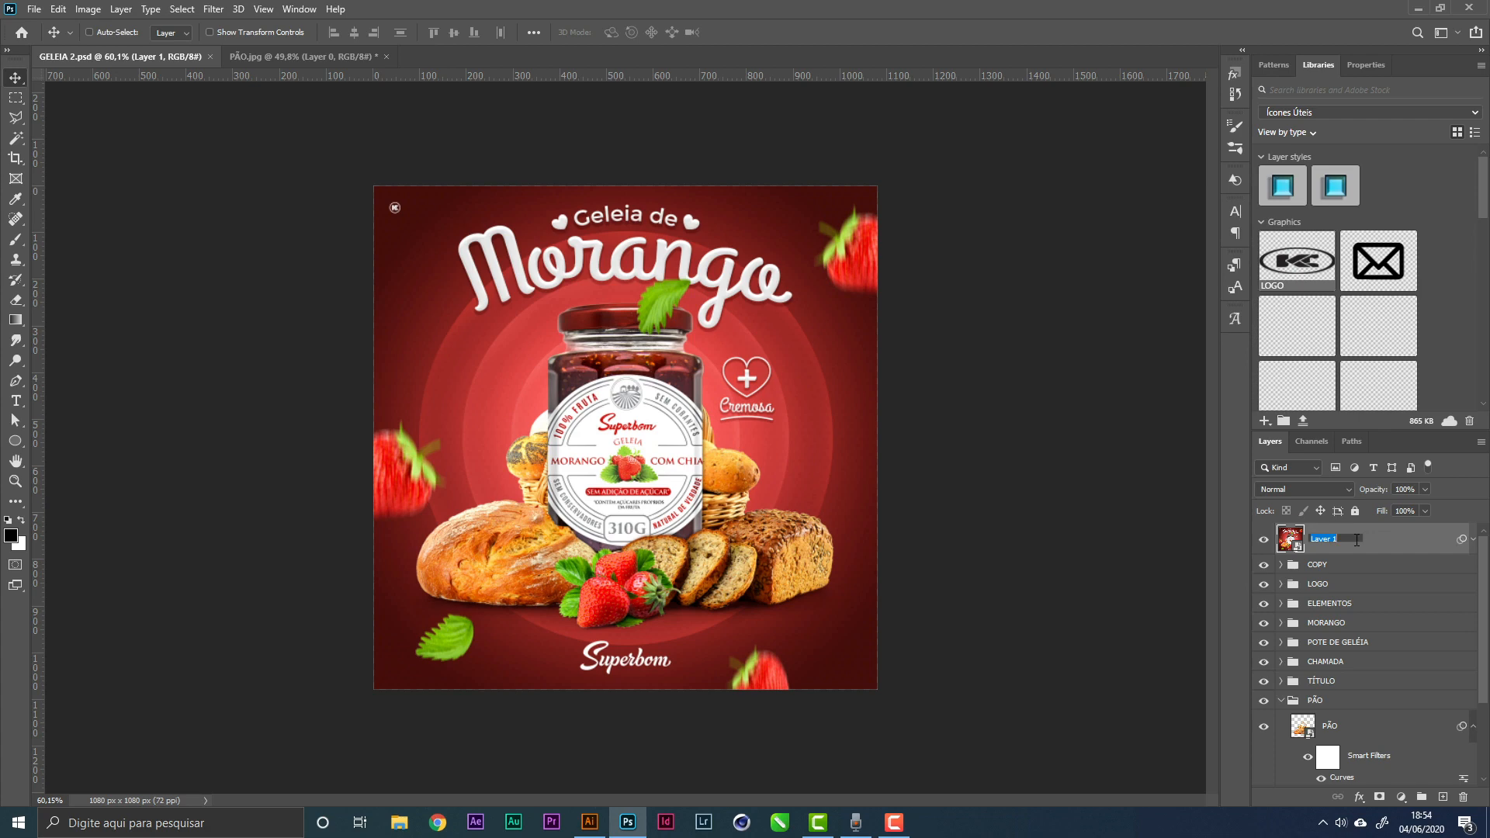
text(PÓS P)
text(RODUÇÃO.)
key(Return)
key(ctrl+s)
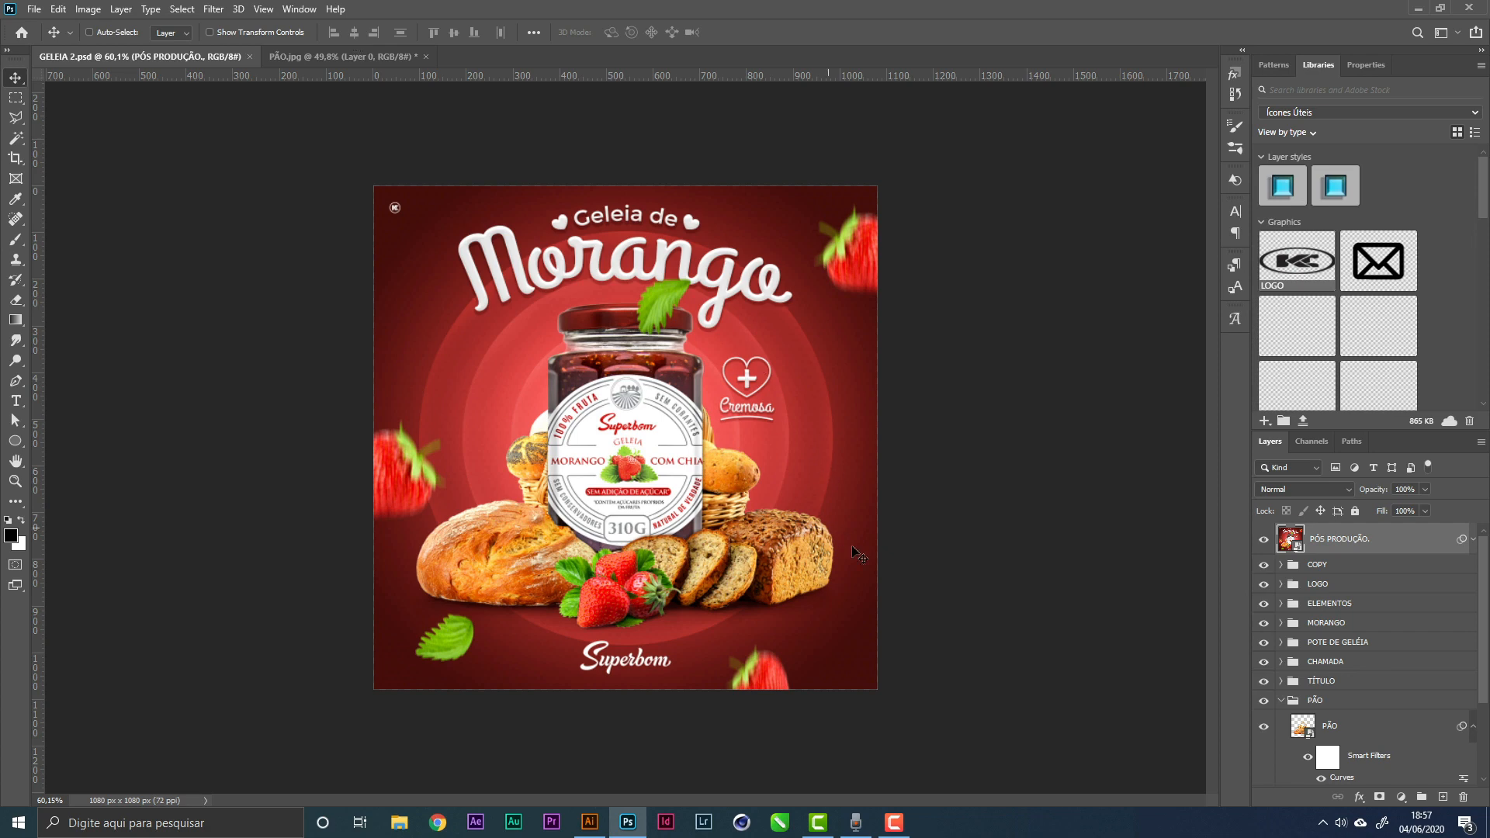
click(894, 823)
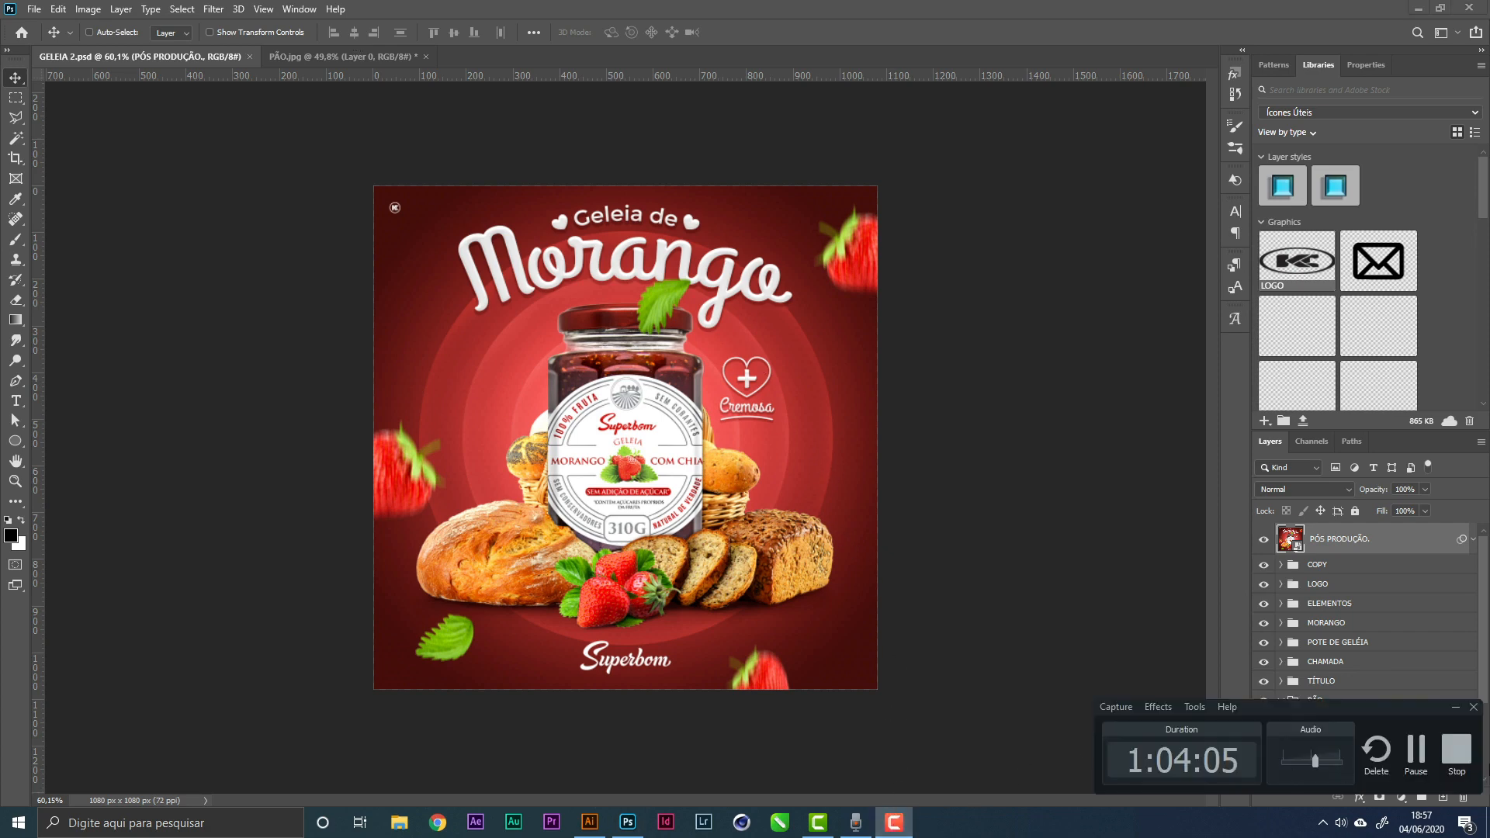